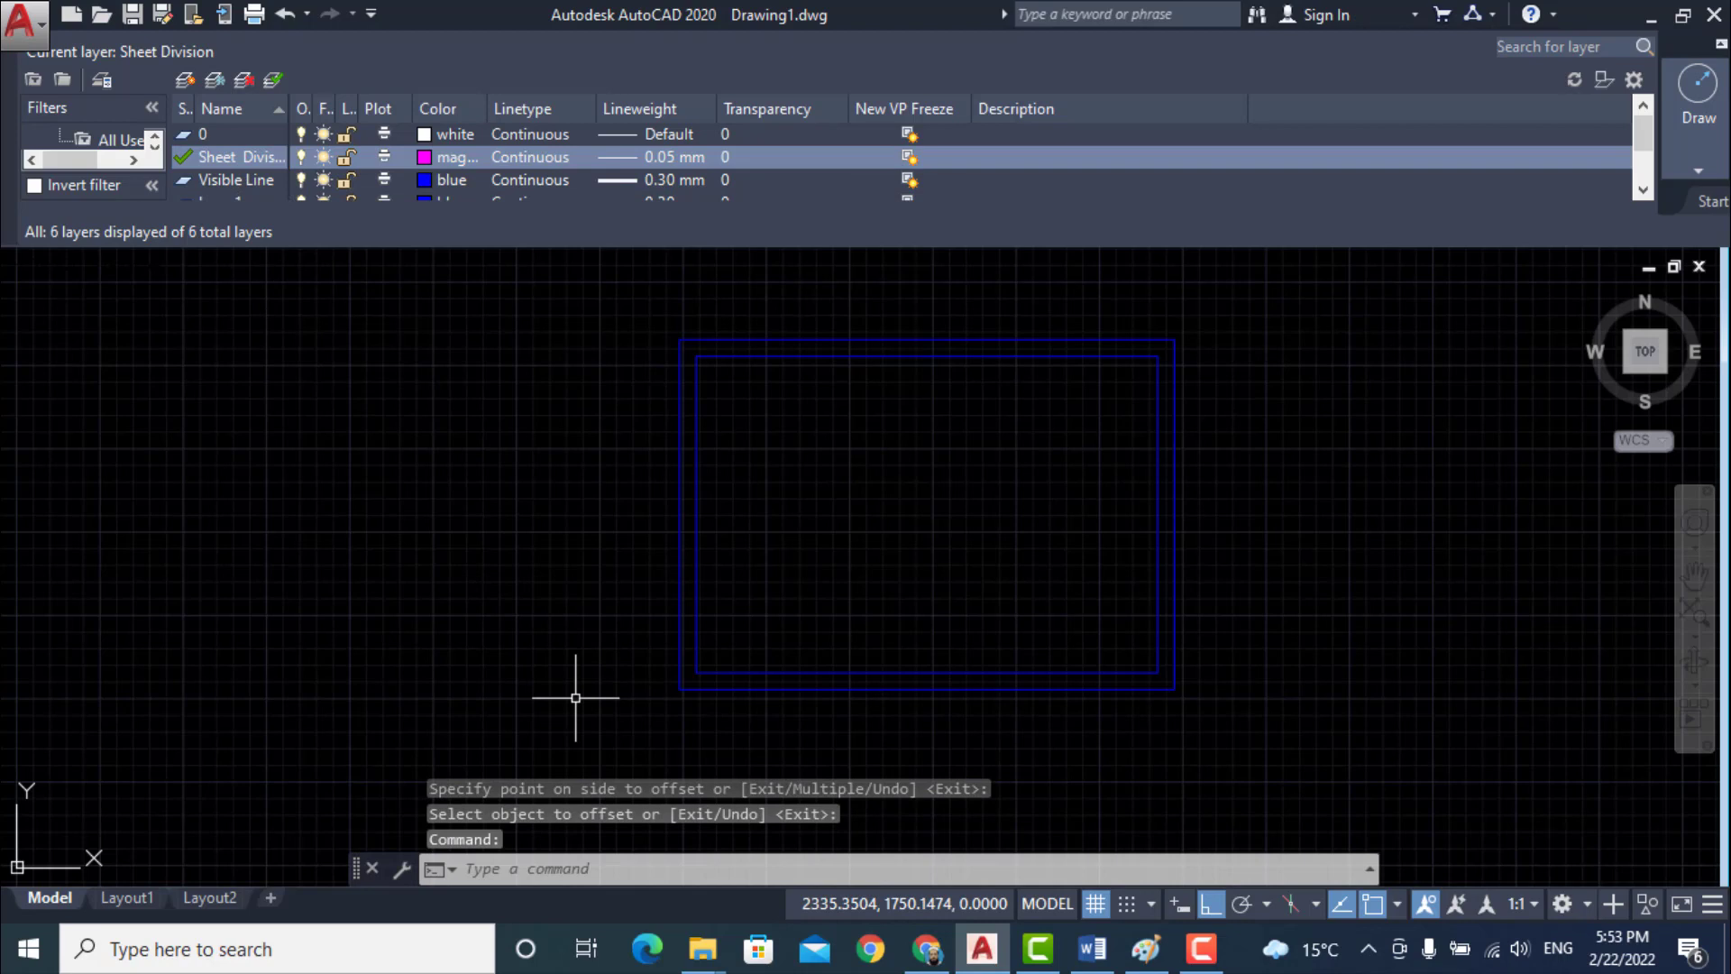
- Draw guide lines from the inner frame's lower-left corner, 32.33 to the right and 23.33 up
type("l")
key("Return")
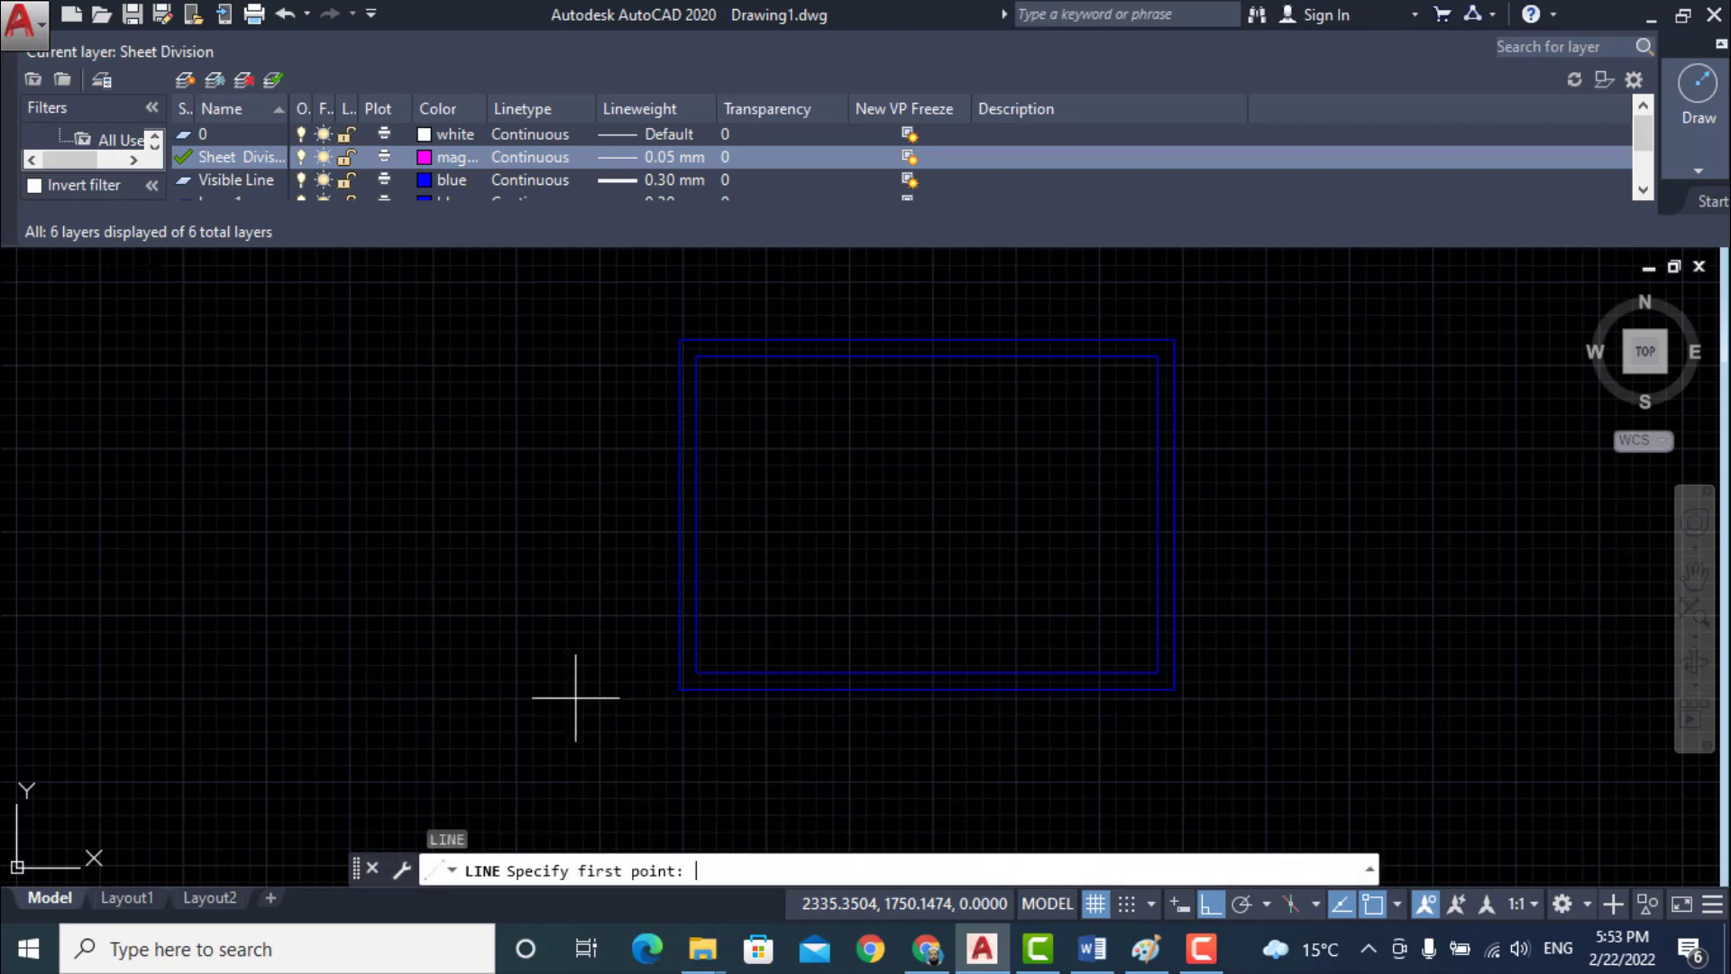
left_click(698, 672)
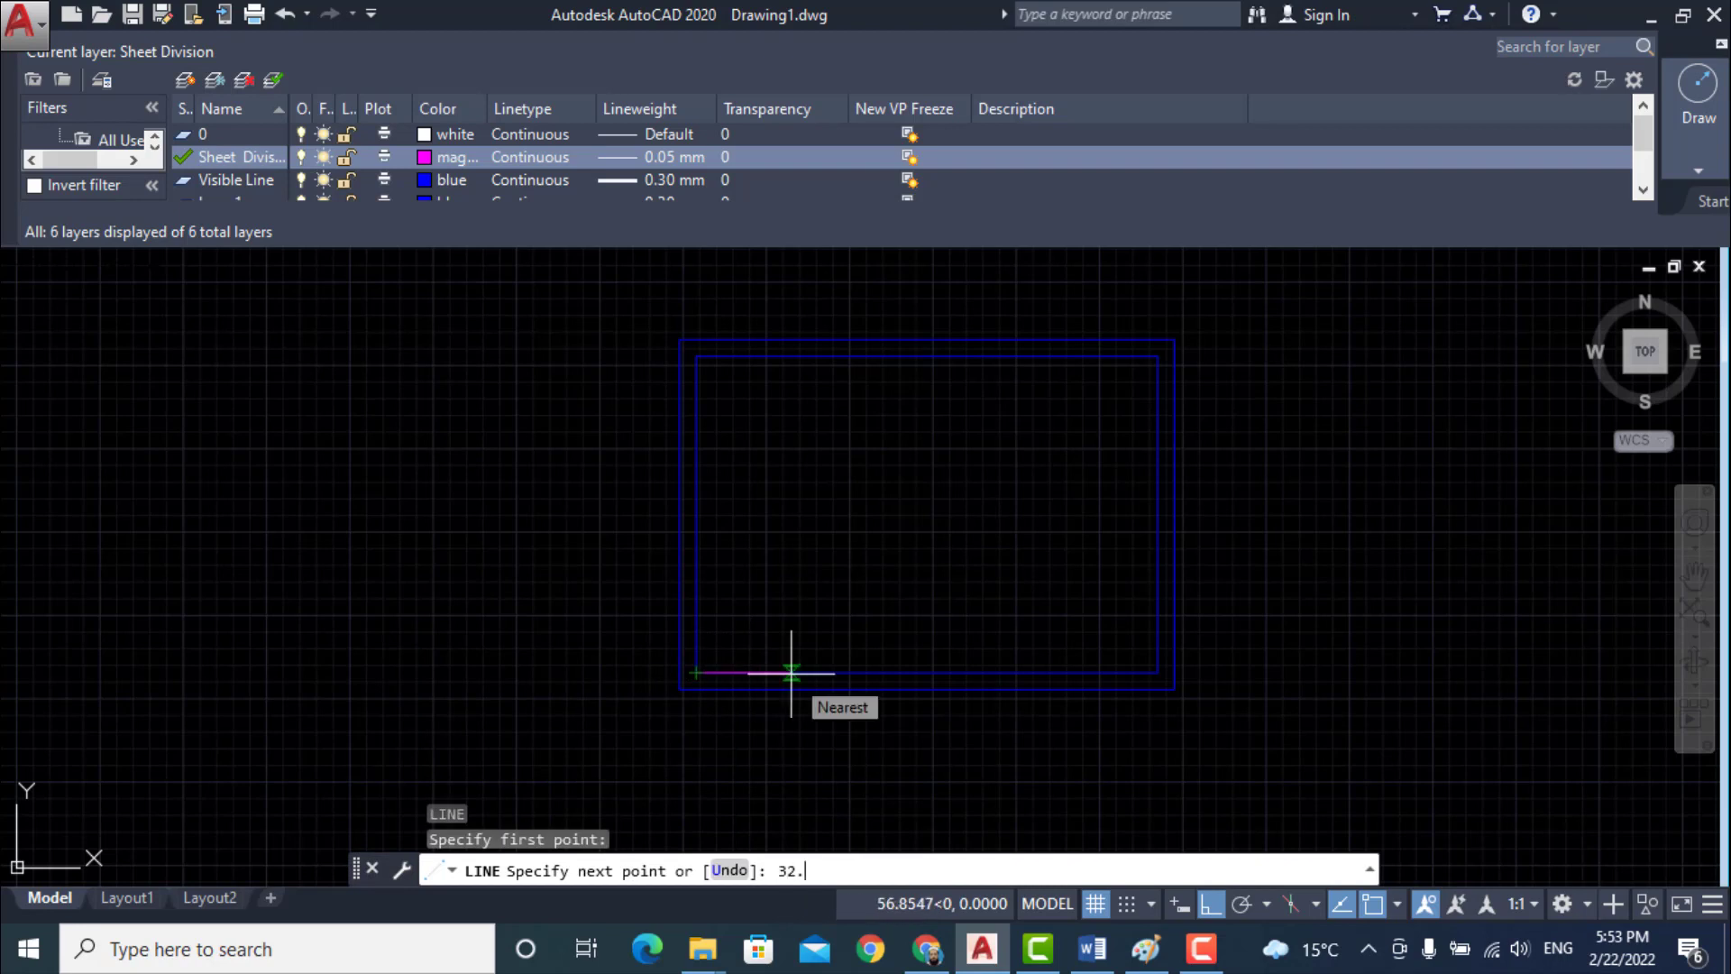
key("Return")
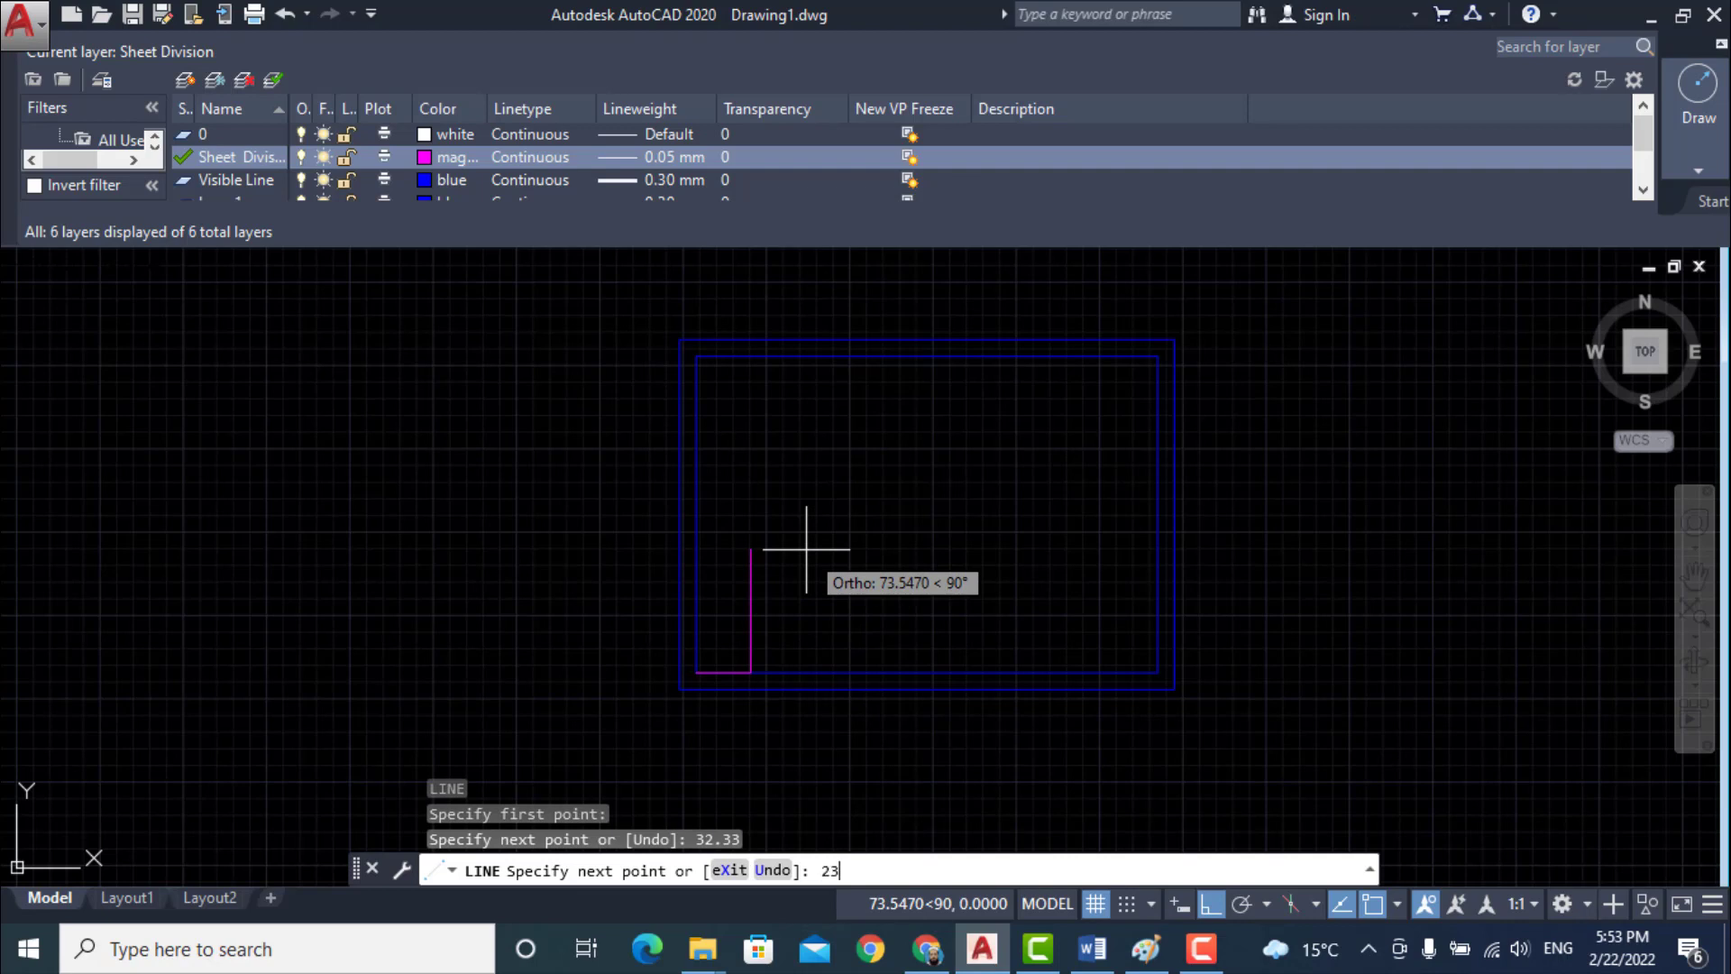
type("23.33")
key("Return")
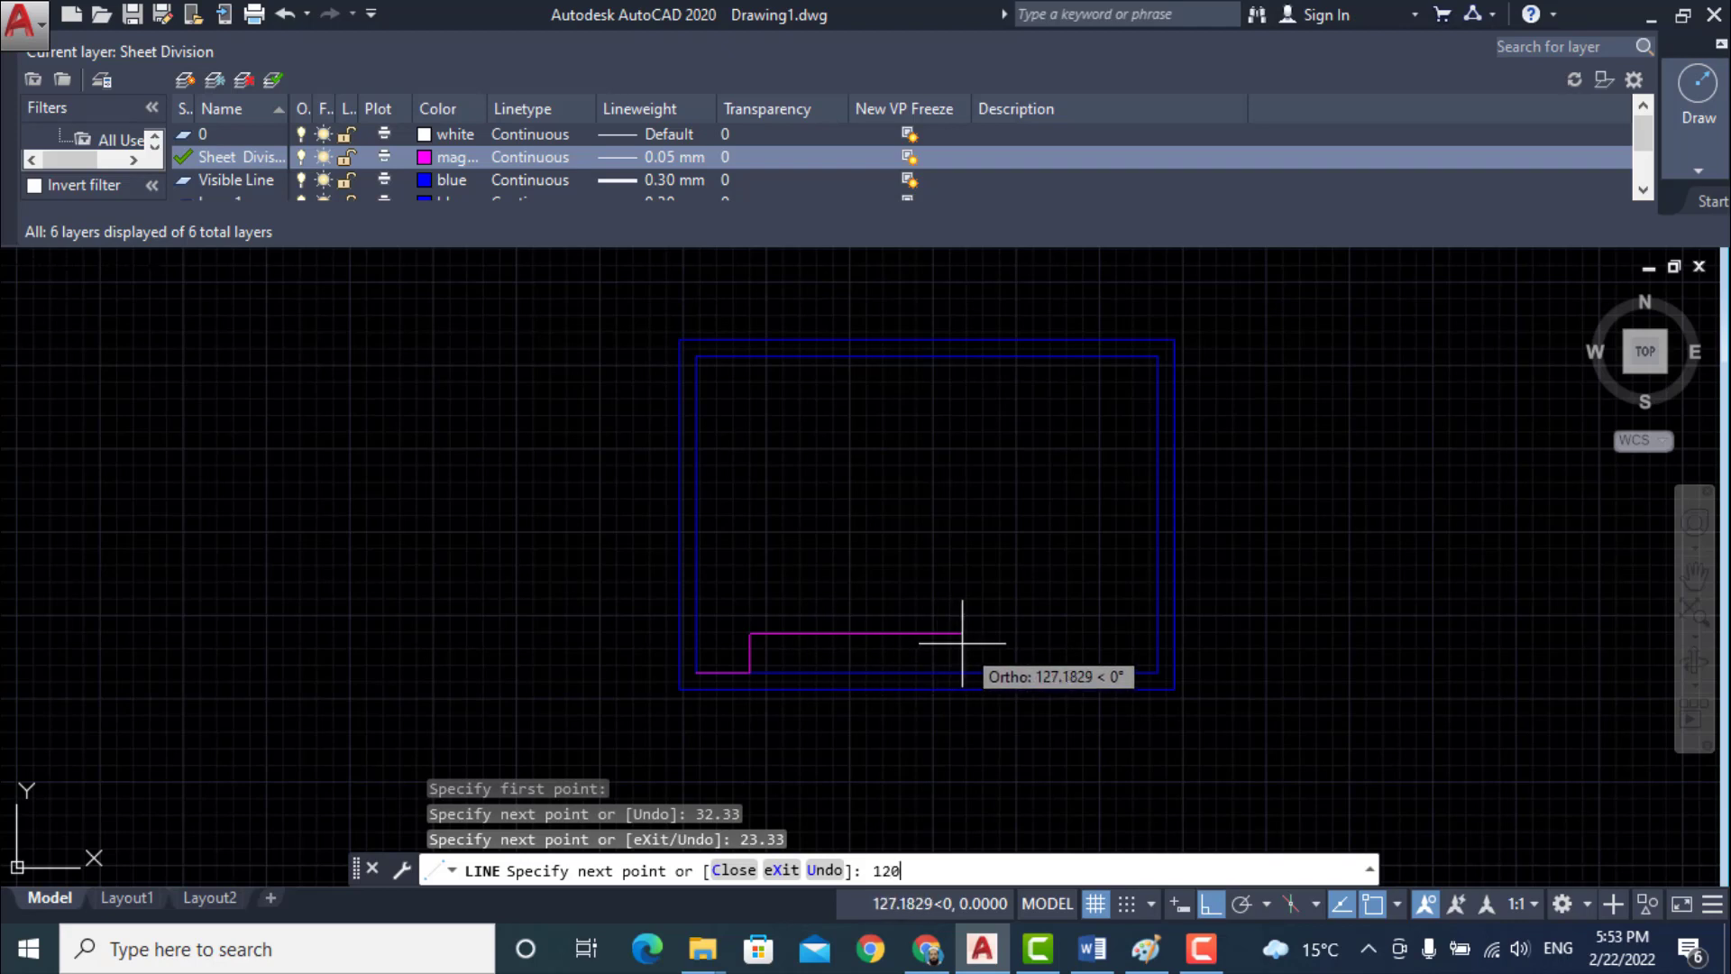
- Continue from the end of the guide lines to draw a closed rectangle 120 wide and 60 high
key("Return")
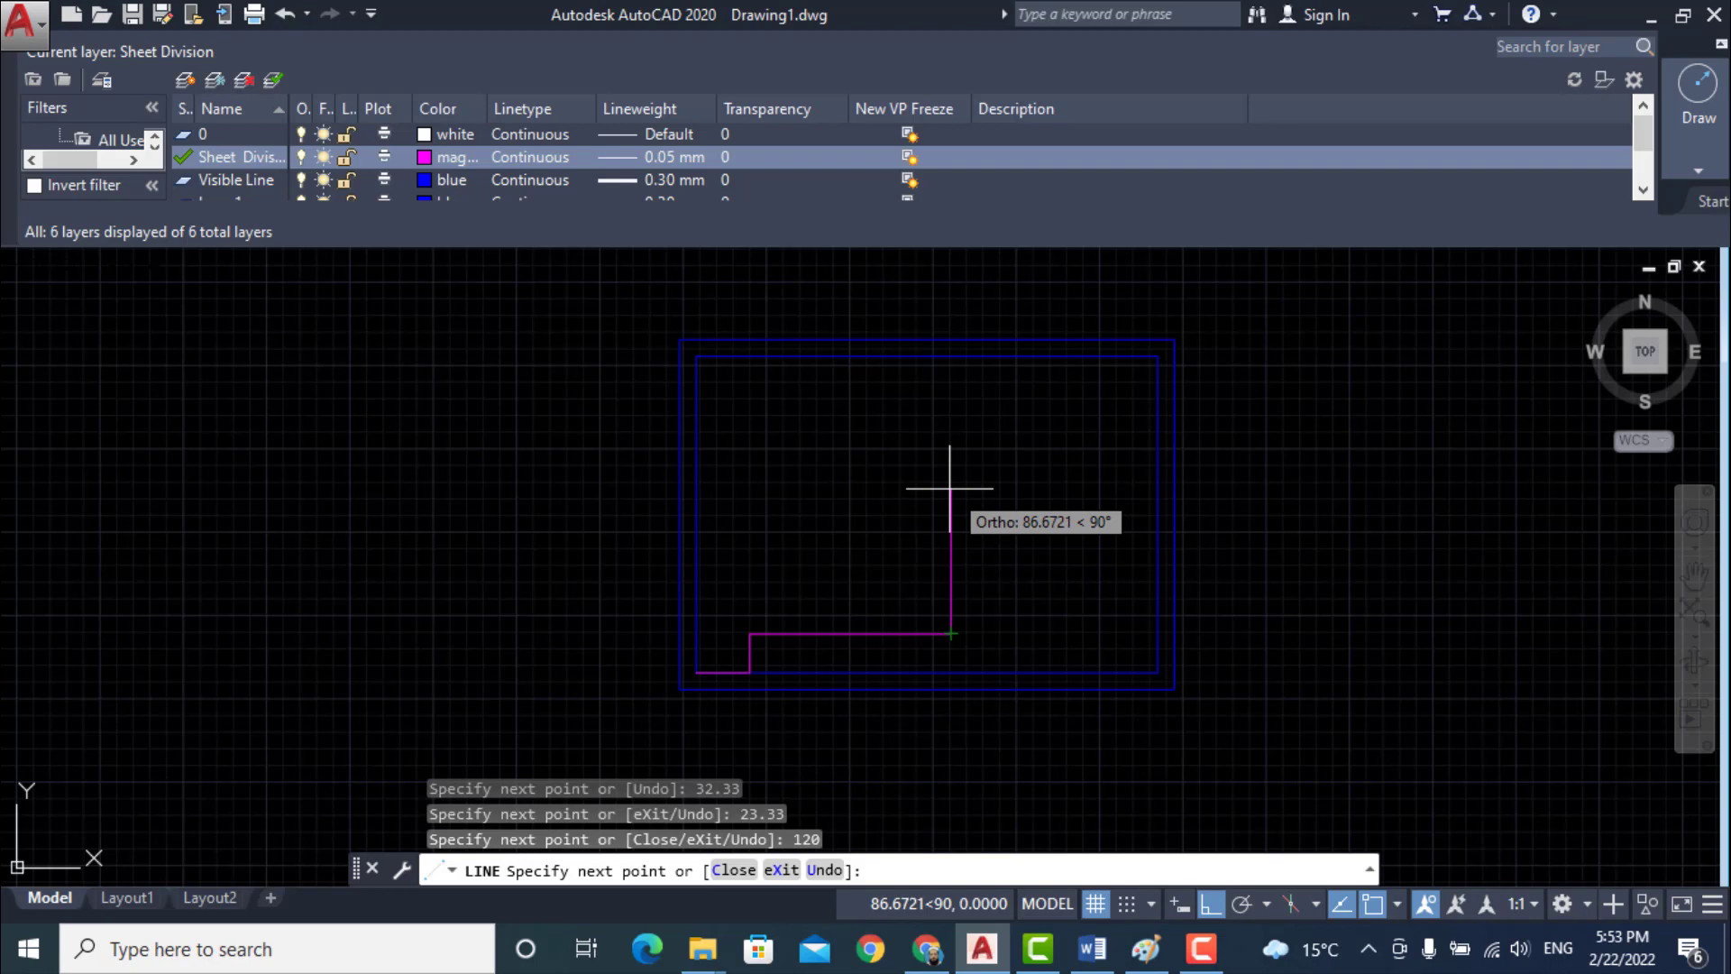
type("60")
key("Return")
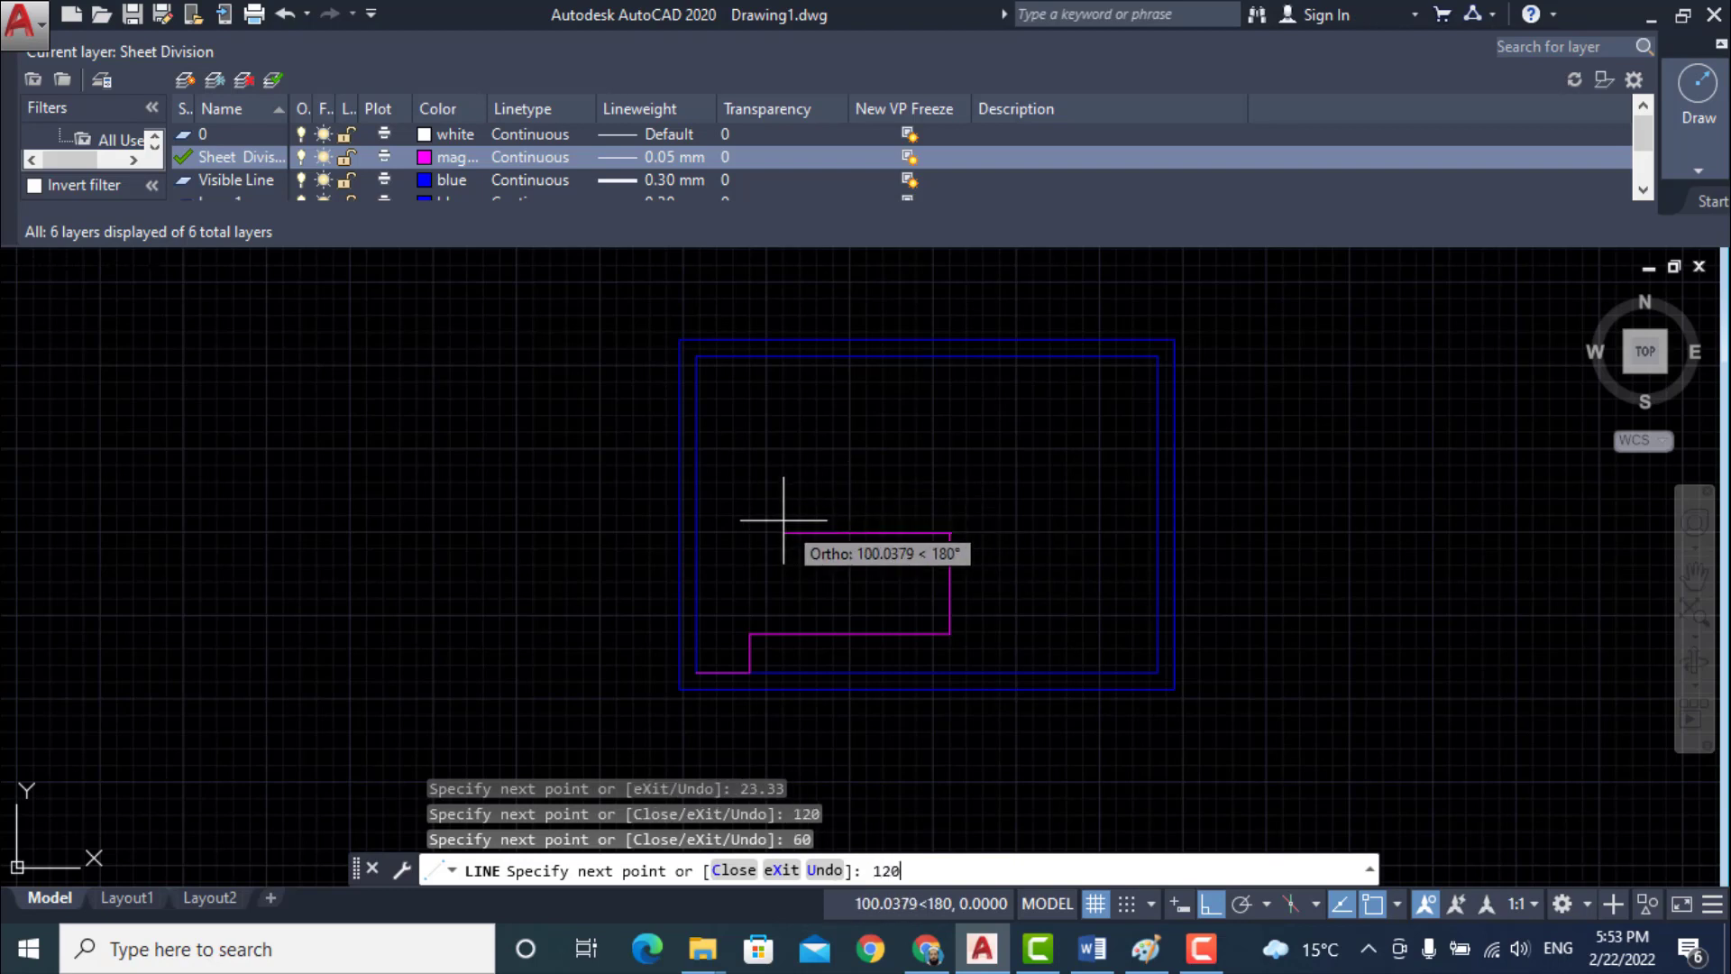
type("120")
key("Return")
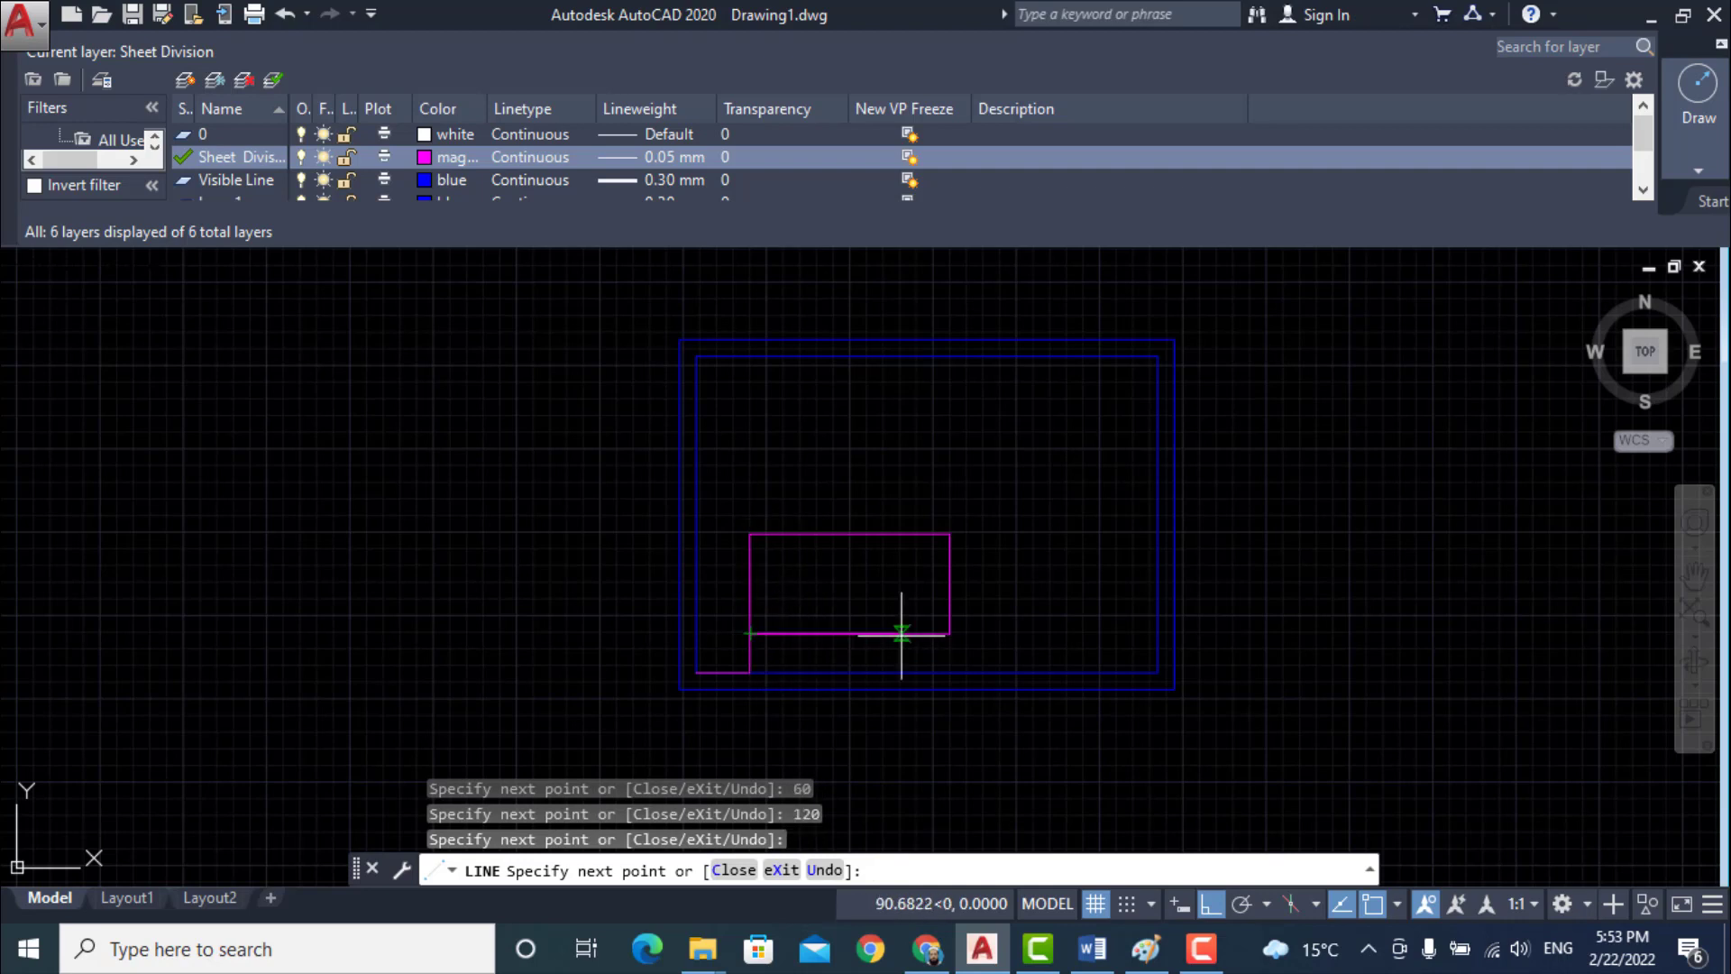
key("Return")
- Draw a 23.33 guide line straight up from the rectangle's upper-left corner
type("L")
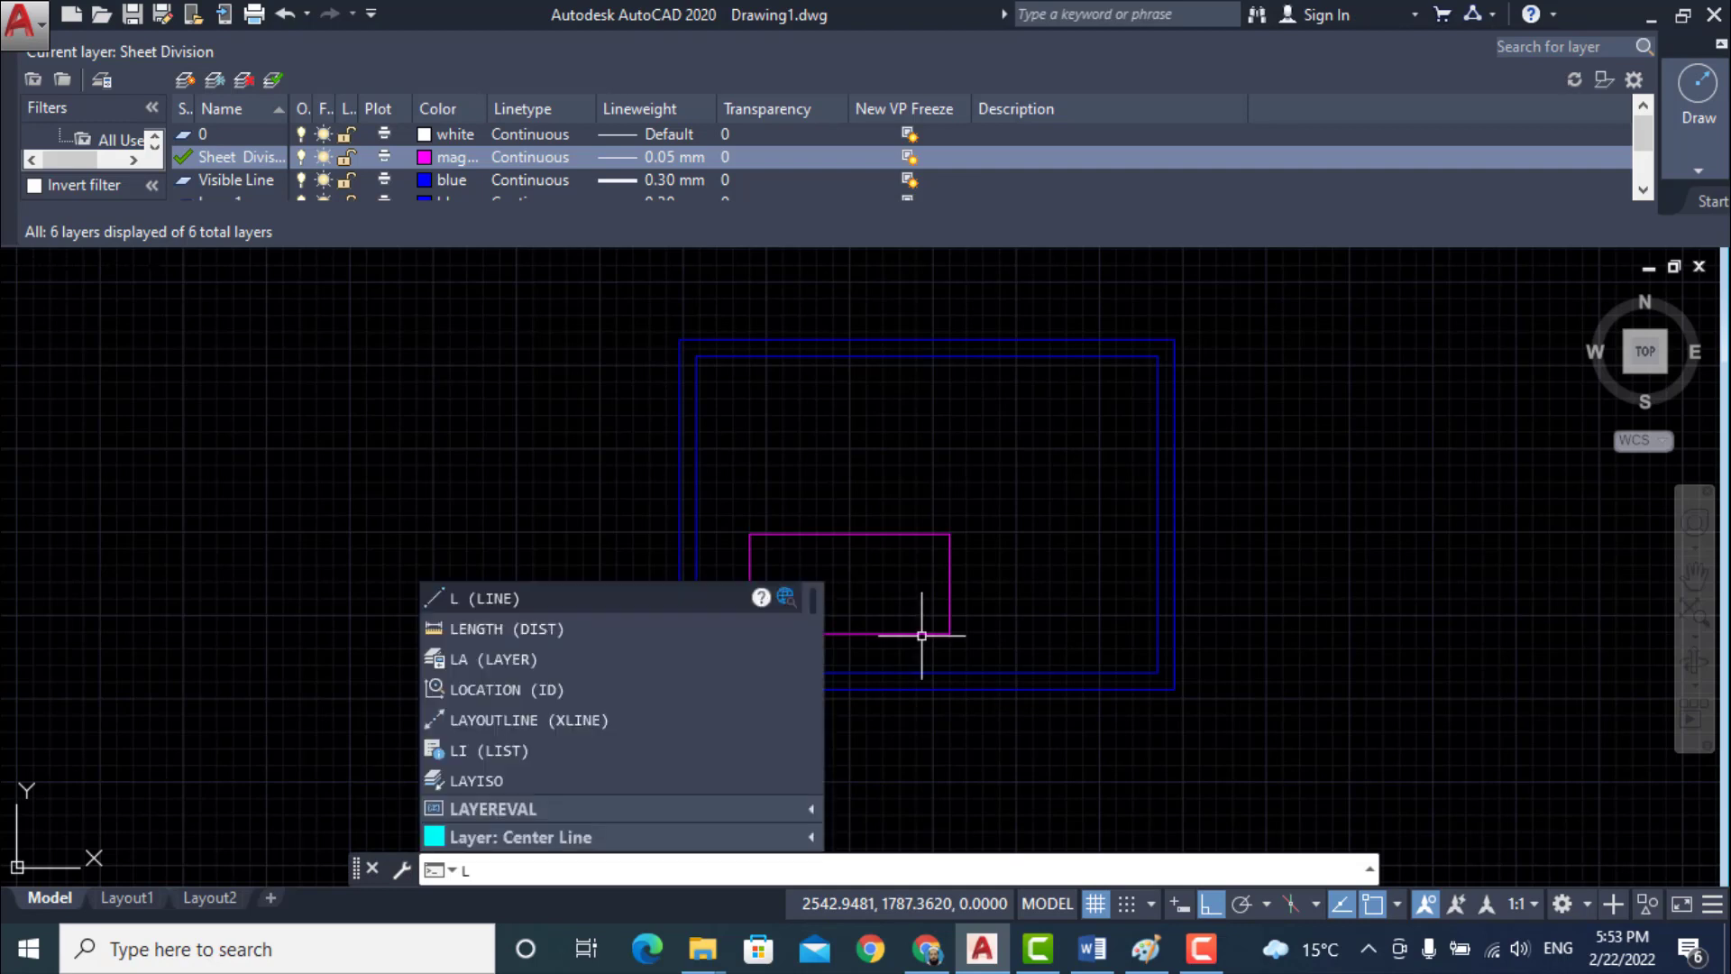
key("Return")
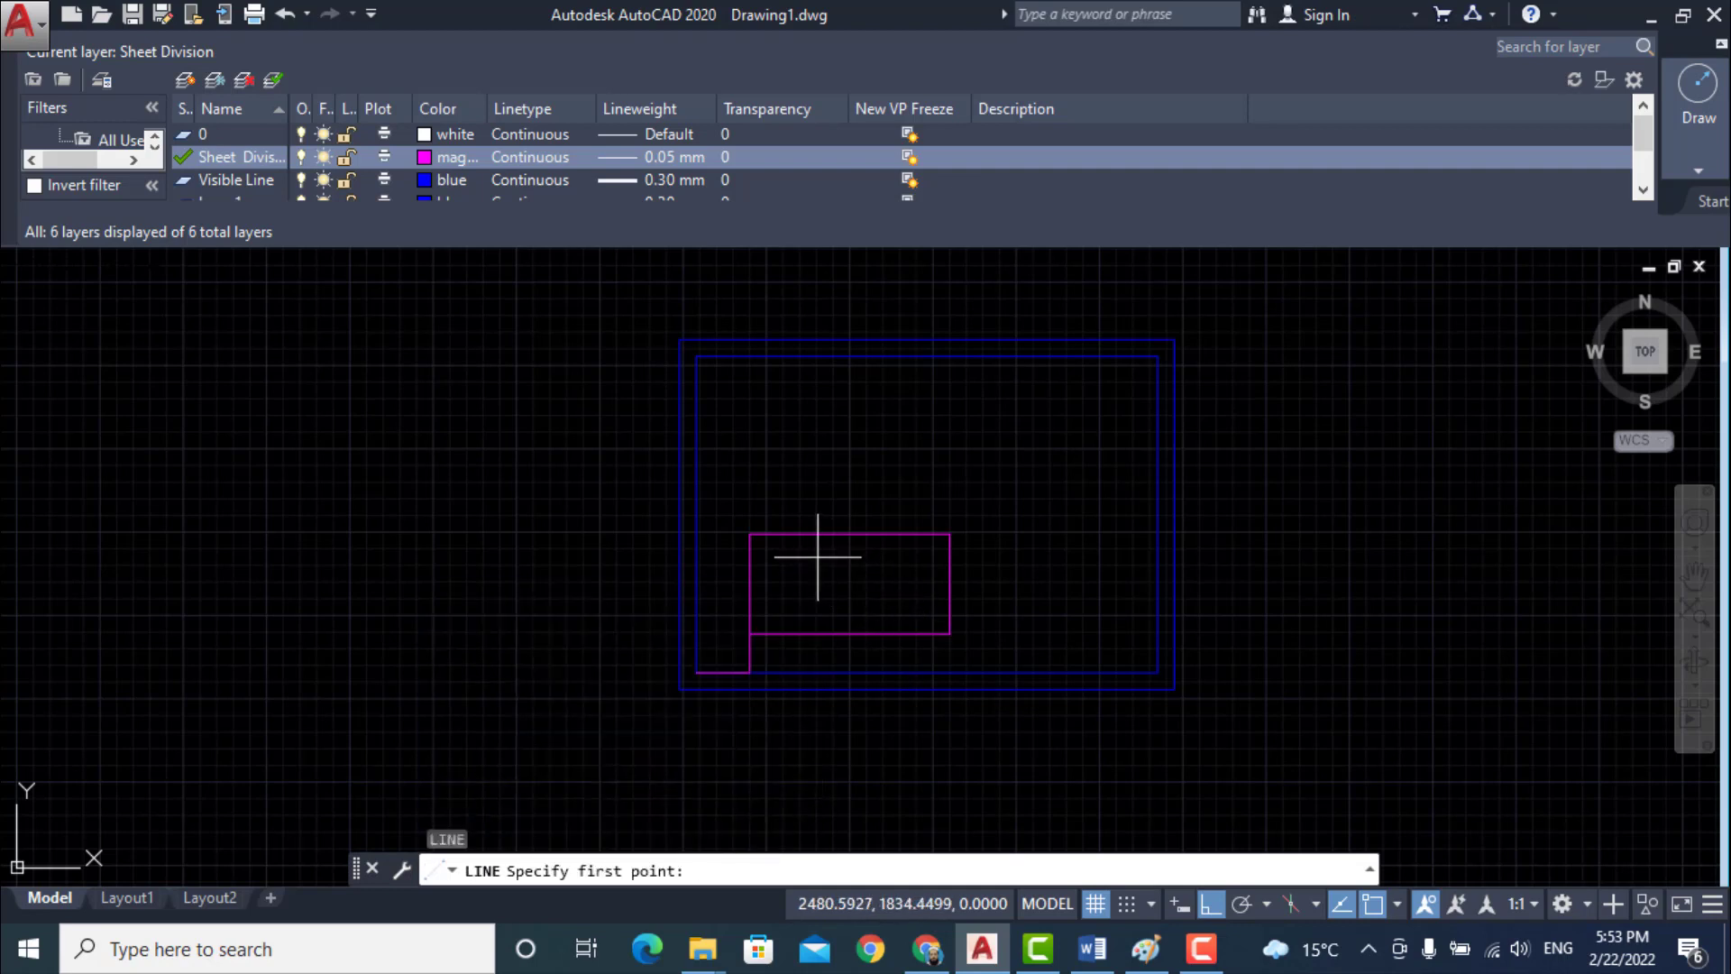
left_click(750, 533)
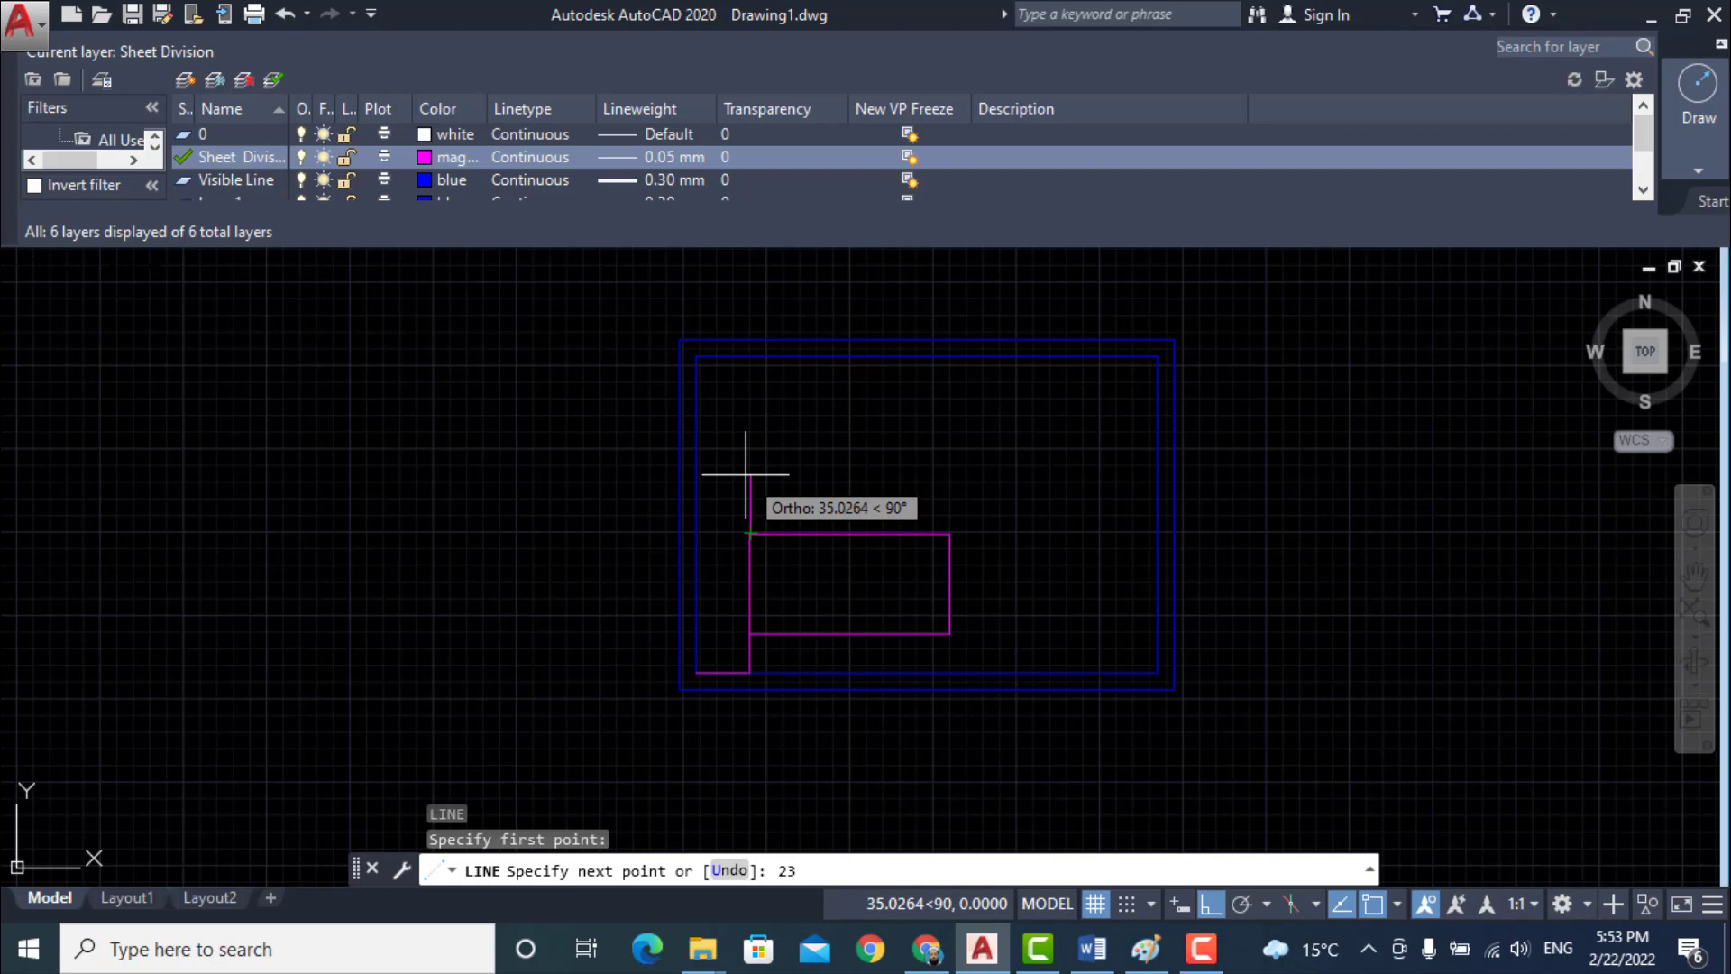
type("23.33")
key("Return")
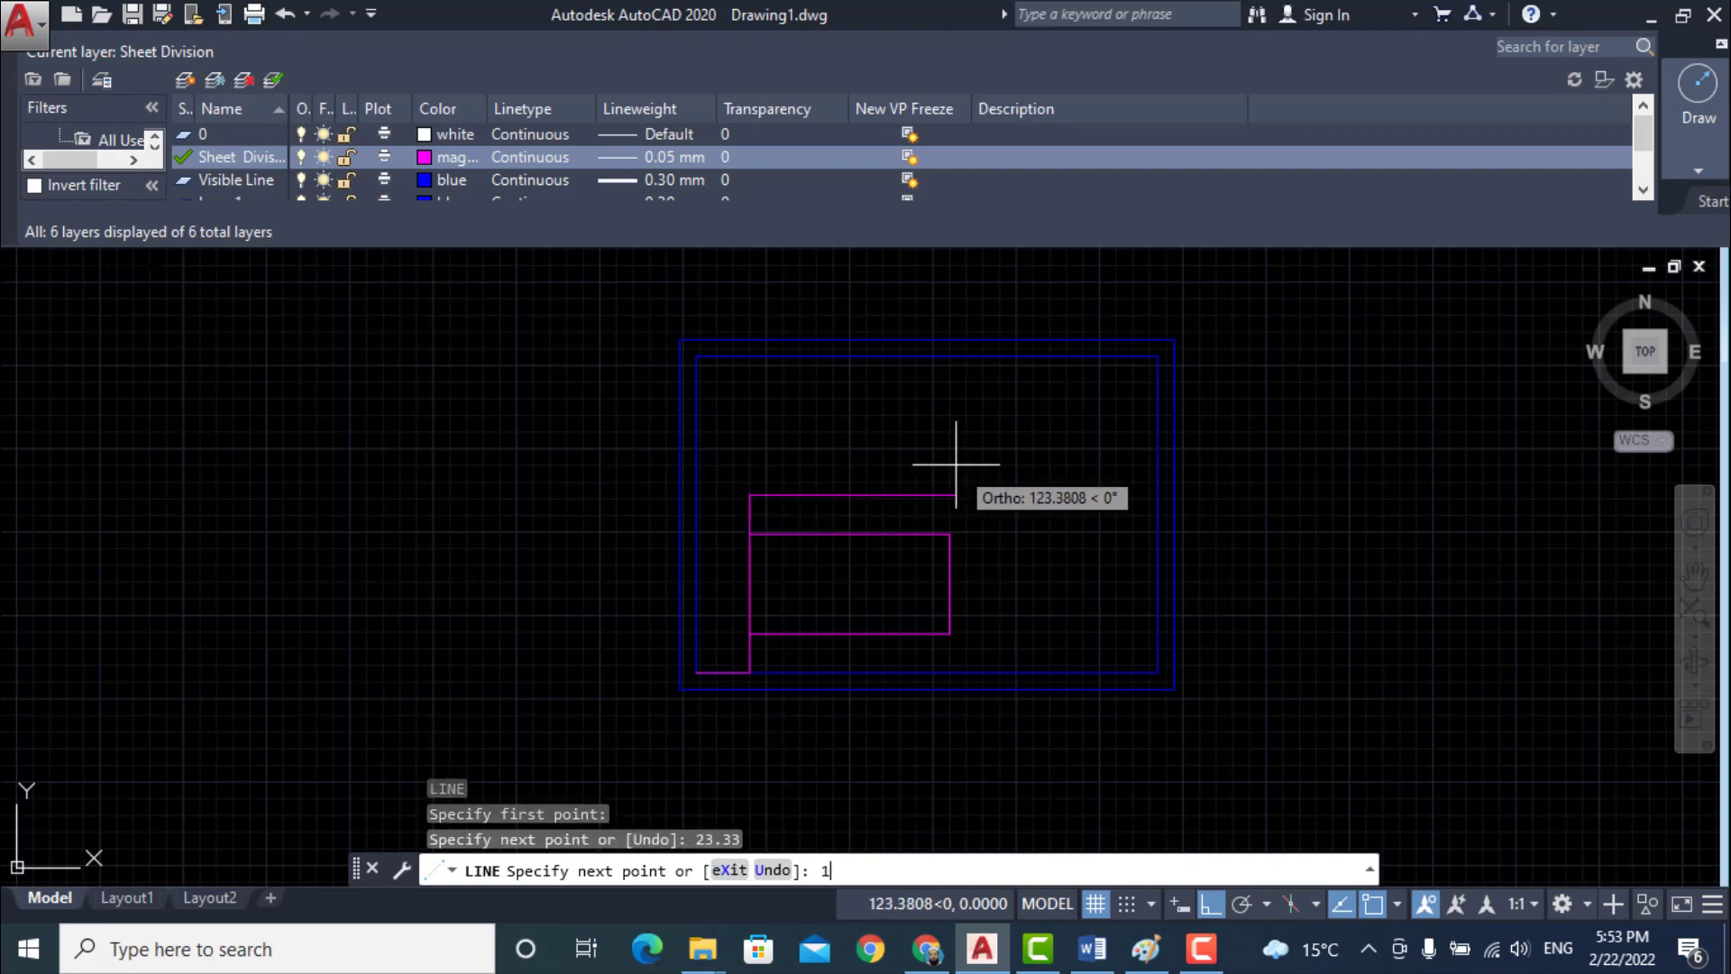
- Draw a second closed 120 by 60 rectangle above the first, starting at the end of the 23.33 guide line
key("Return")
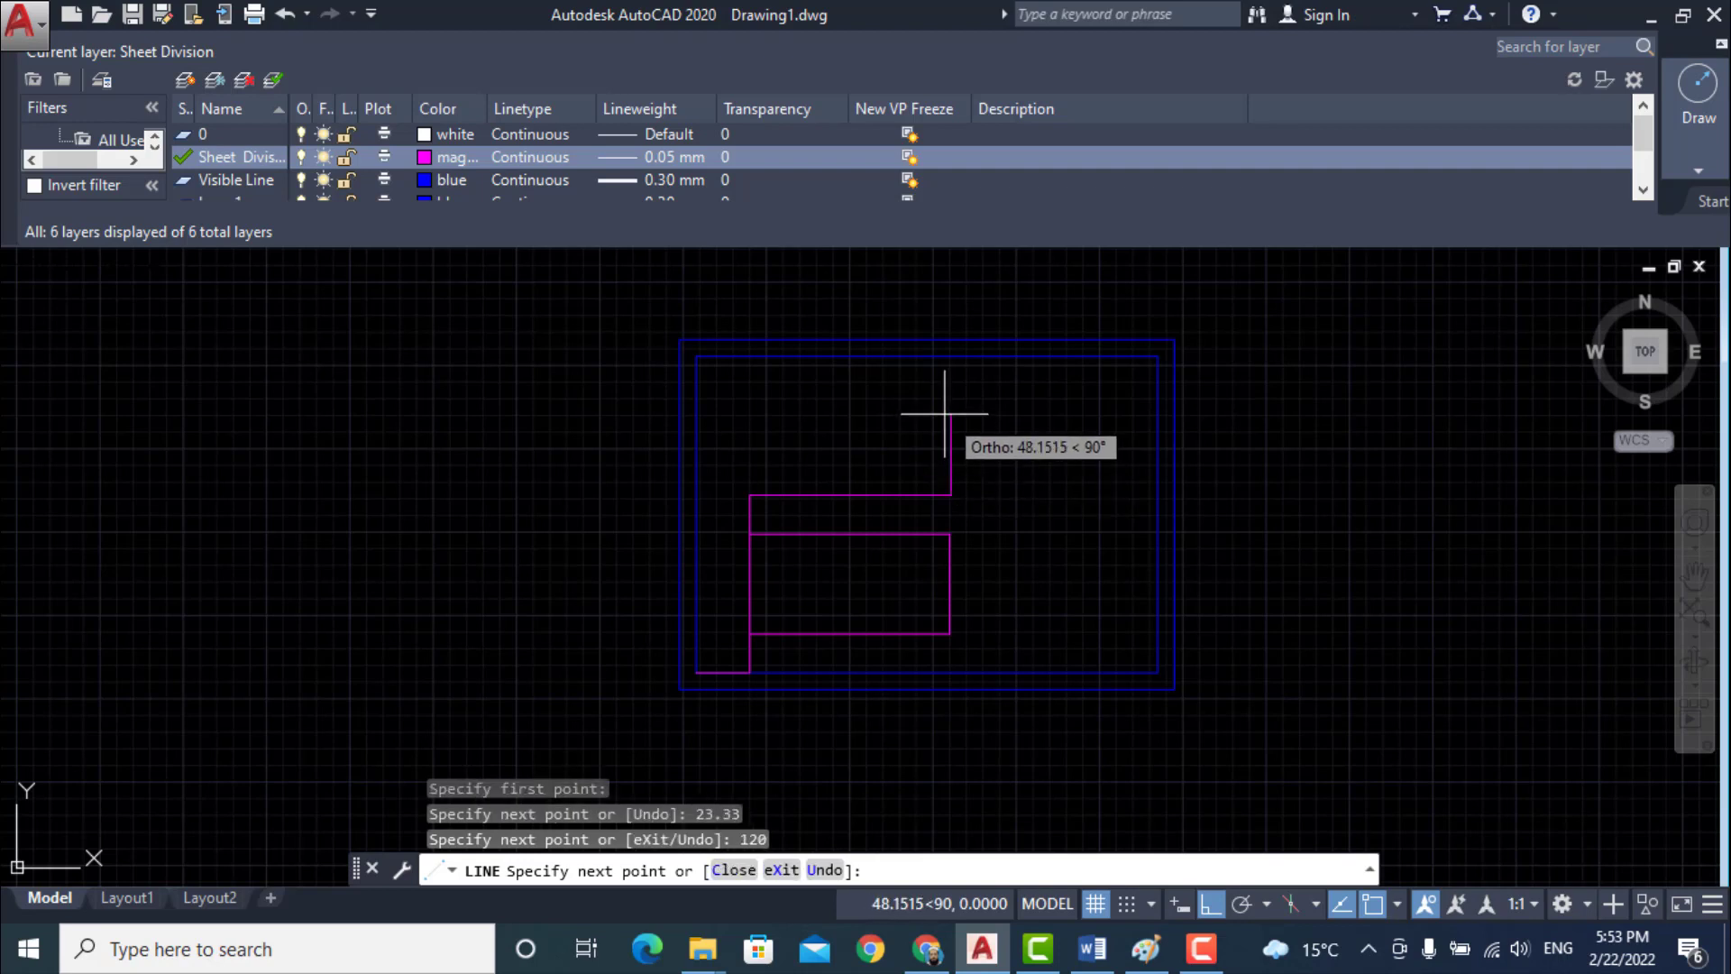
type("60")
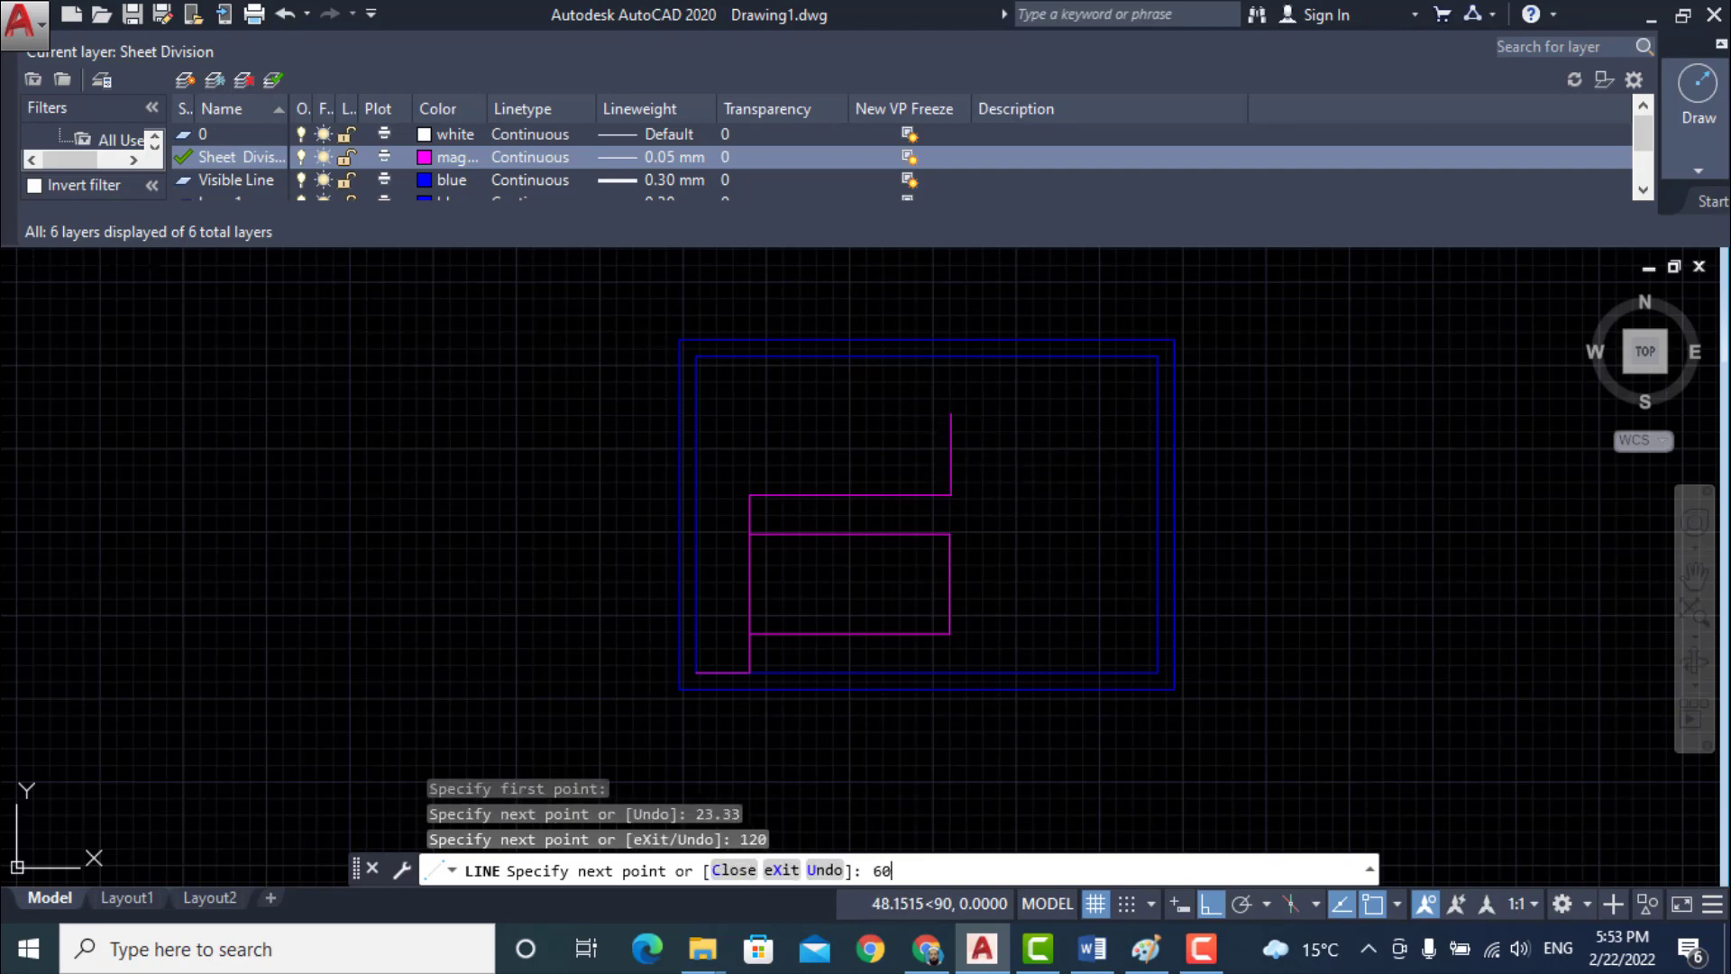
key("Return")
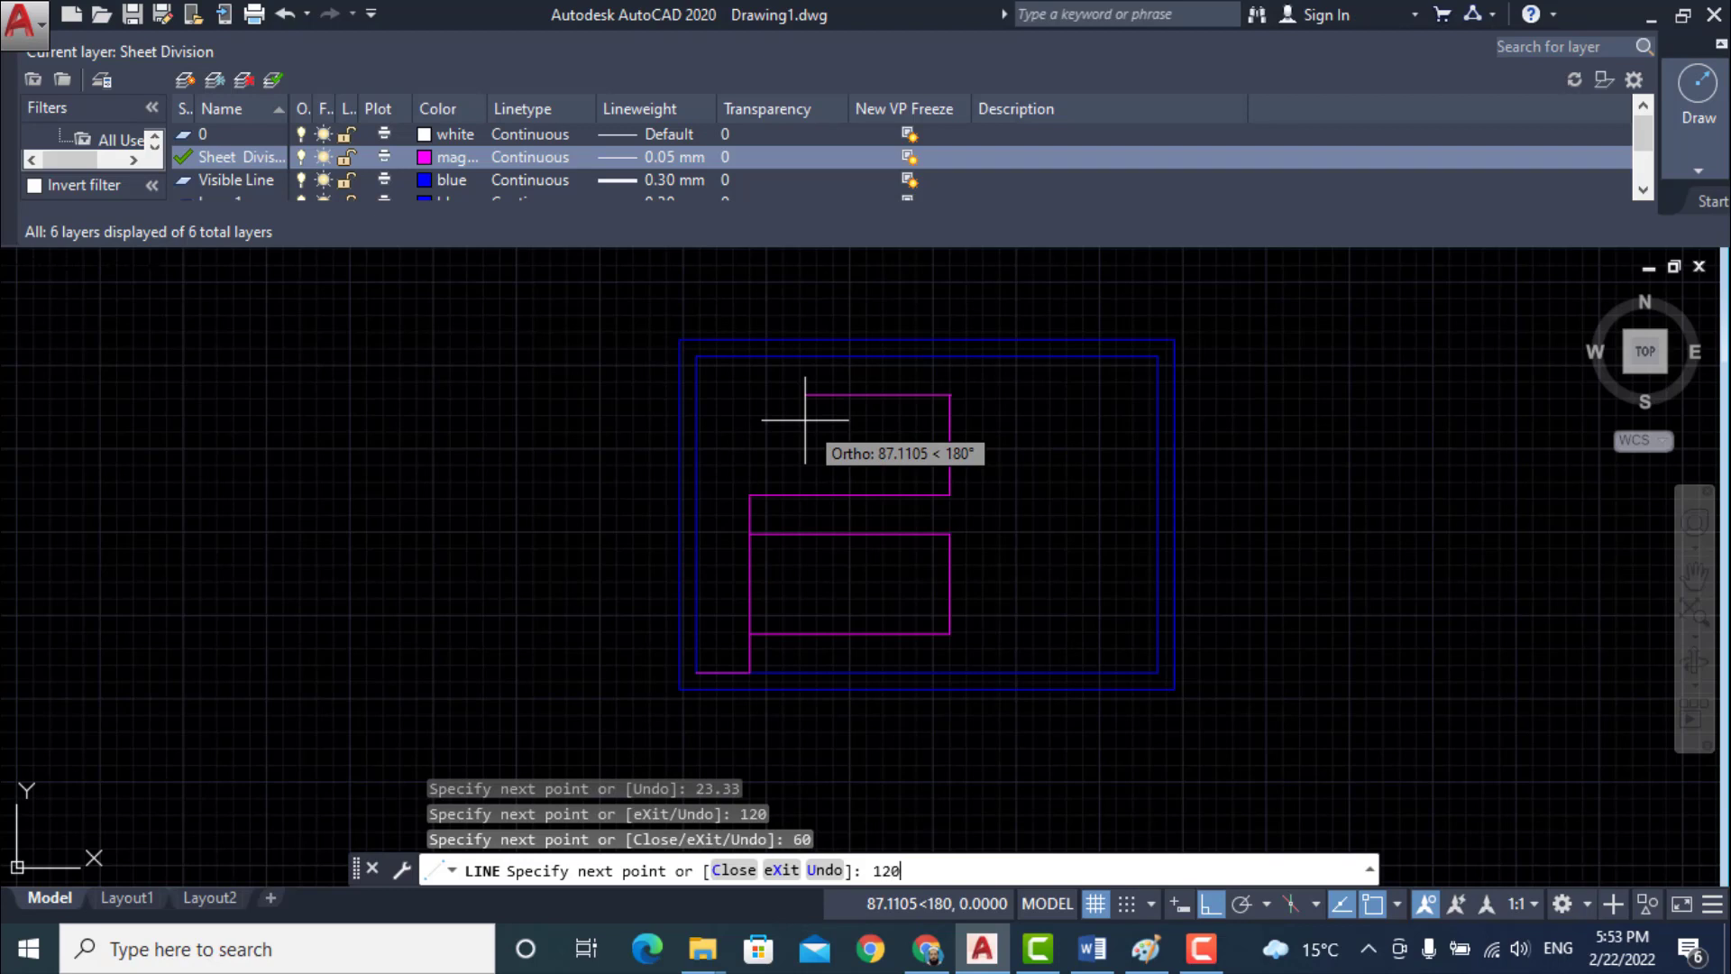
type("120")
key("Return")
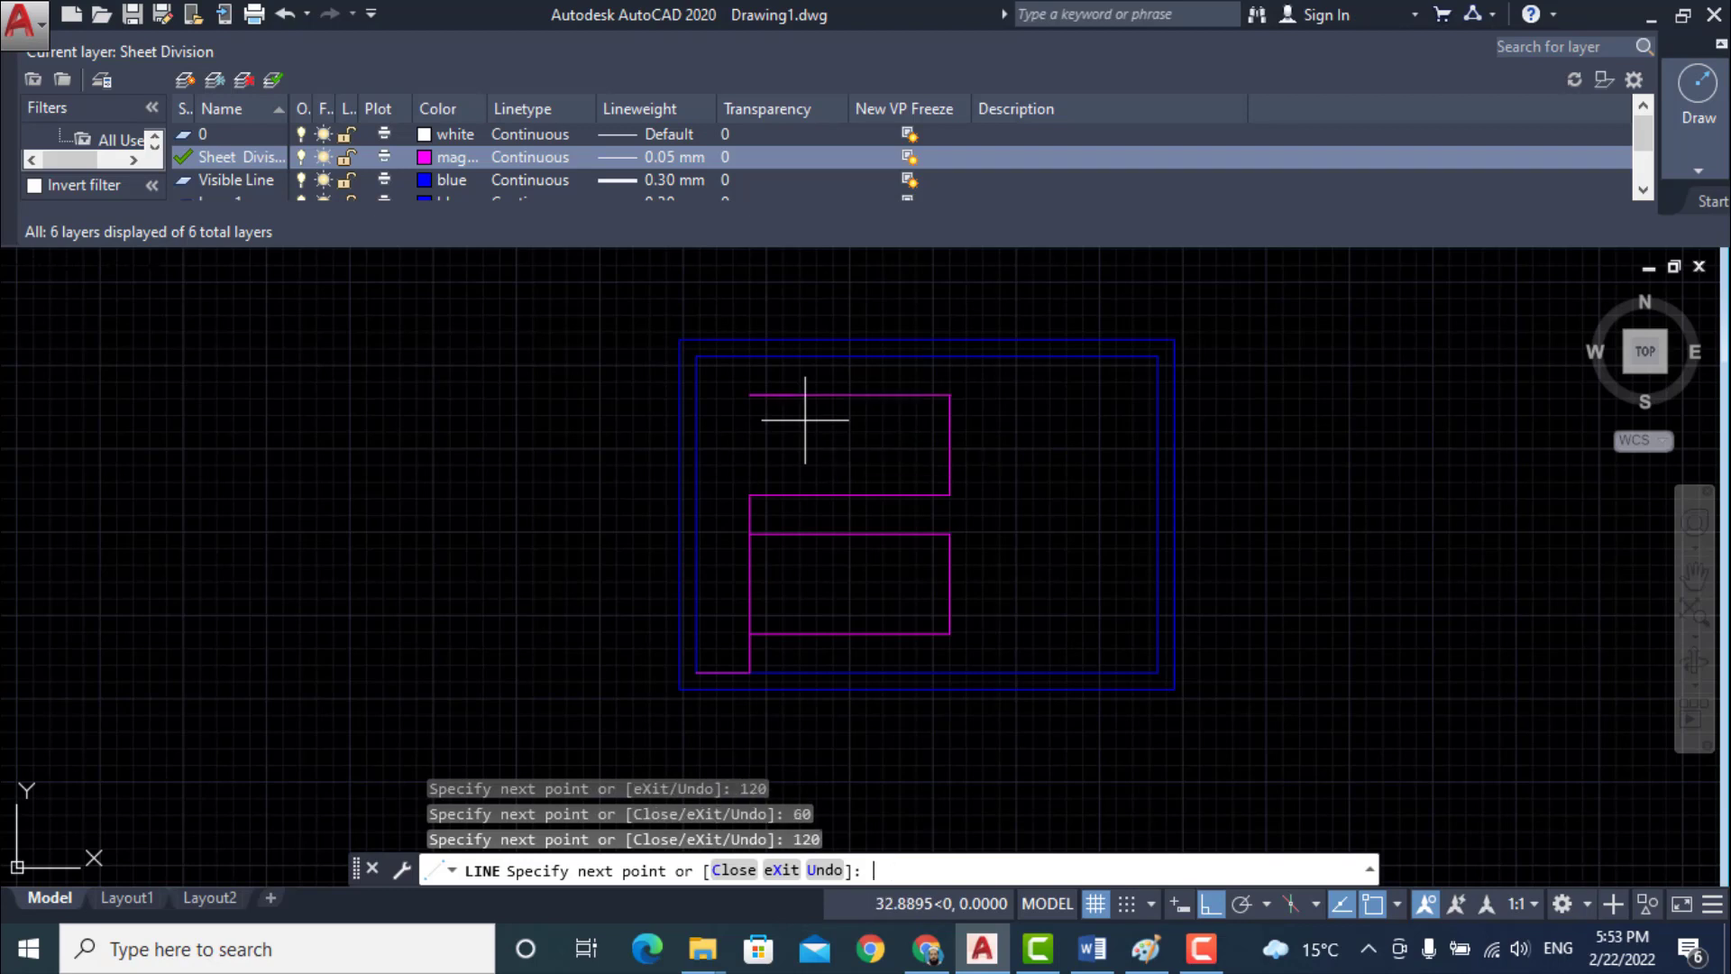
left_click(750, 494)
key("Return")
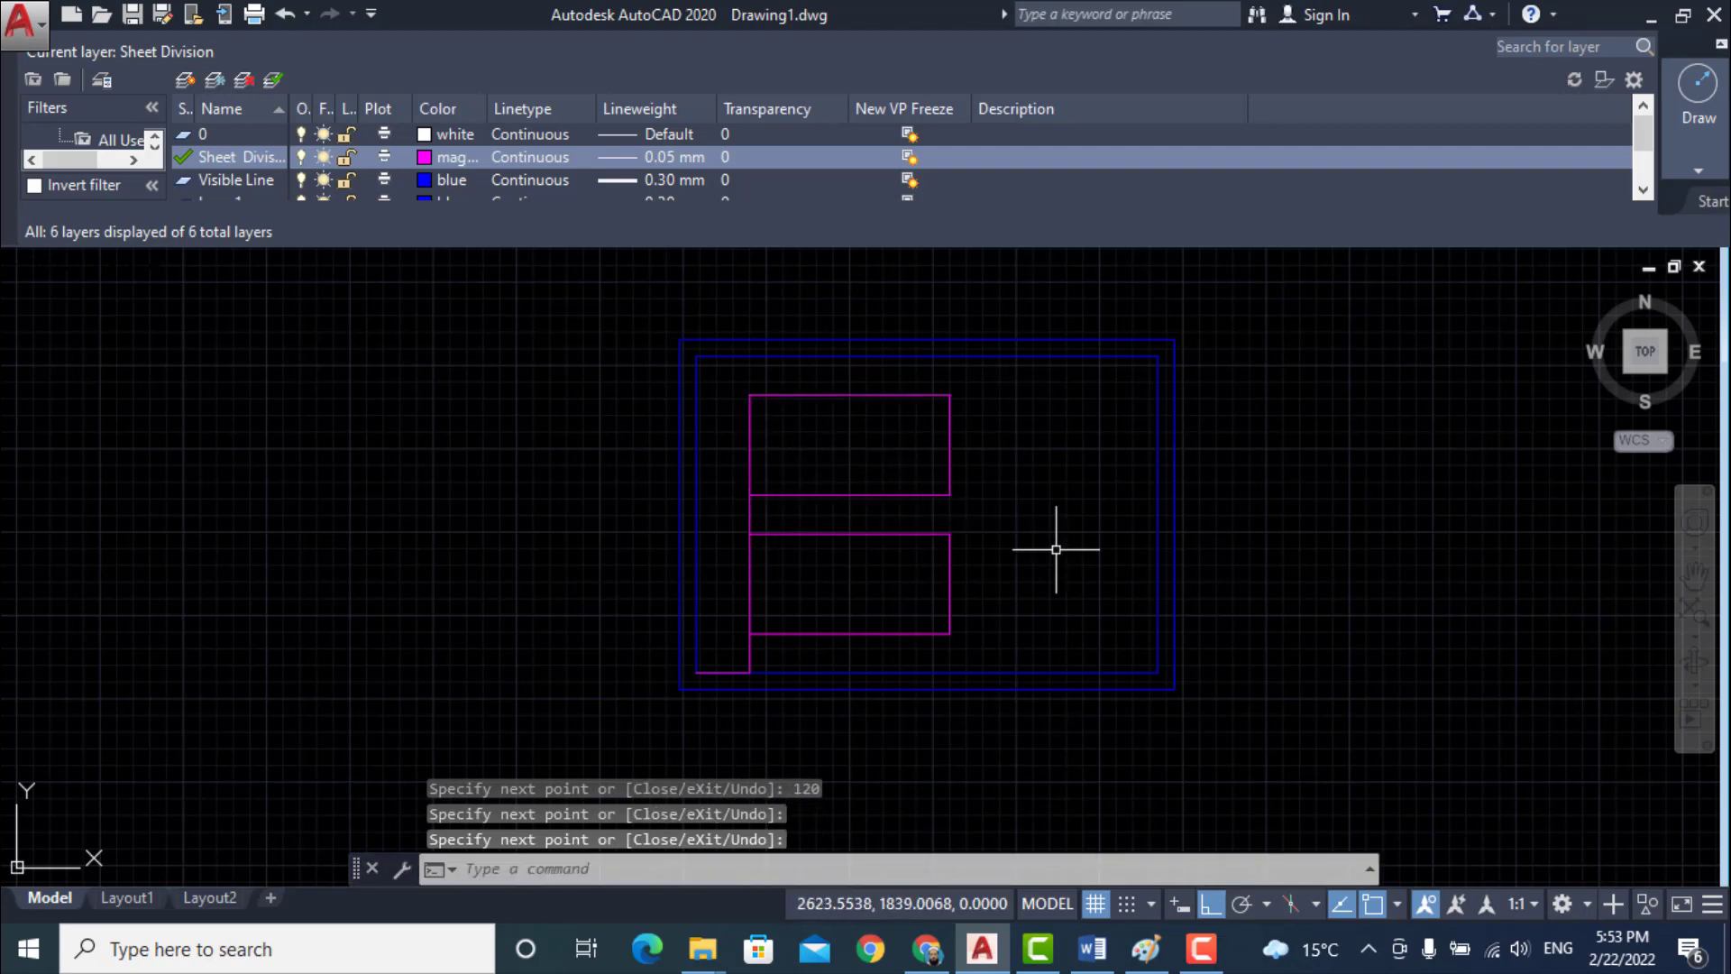
- Draw a 32.33 guide line to the right from the lower rectangle's lower-right corner
key("Return")
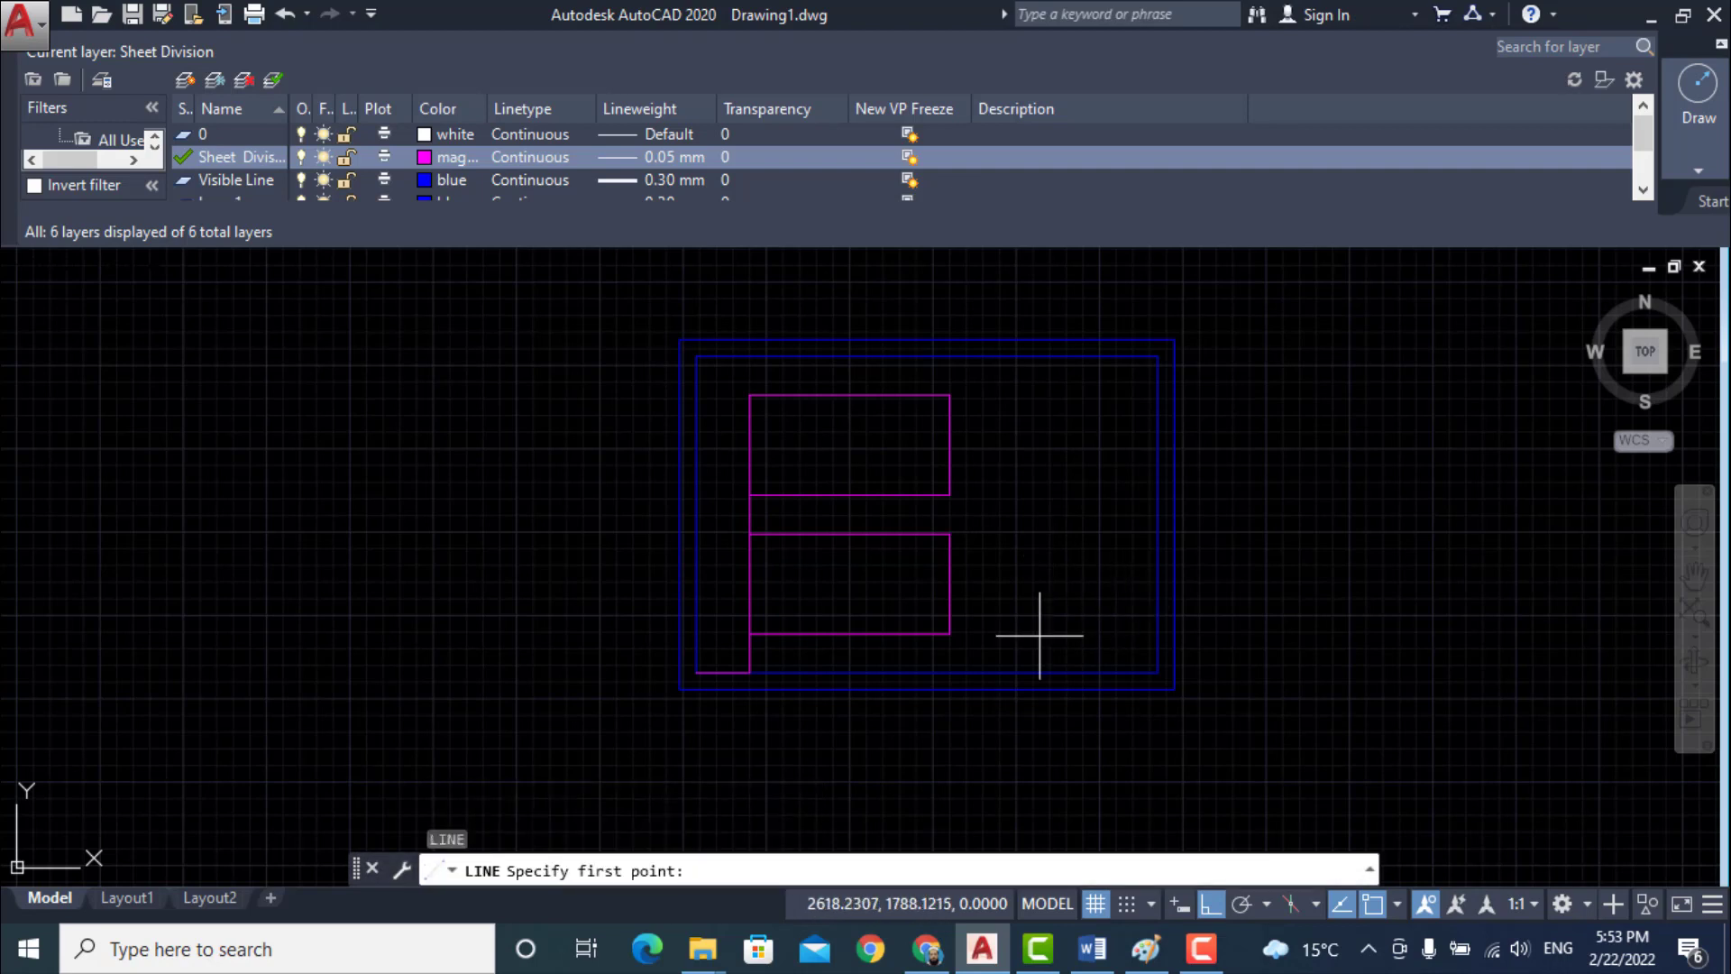
left_click(950, 634)
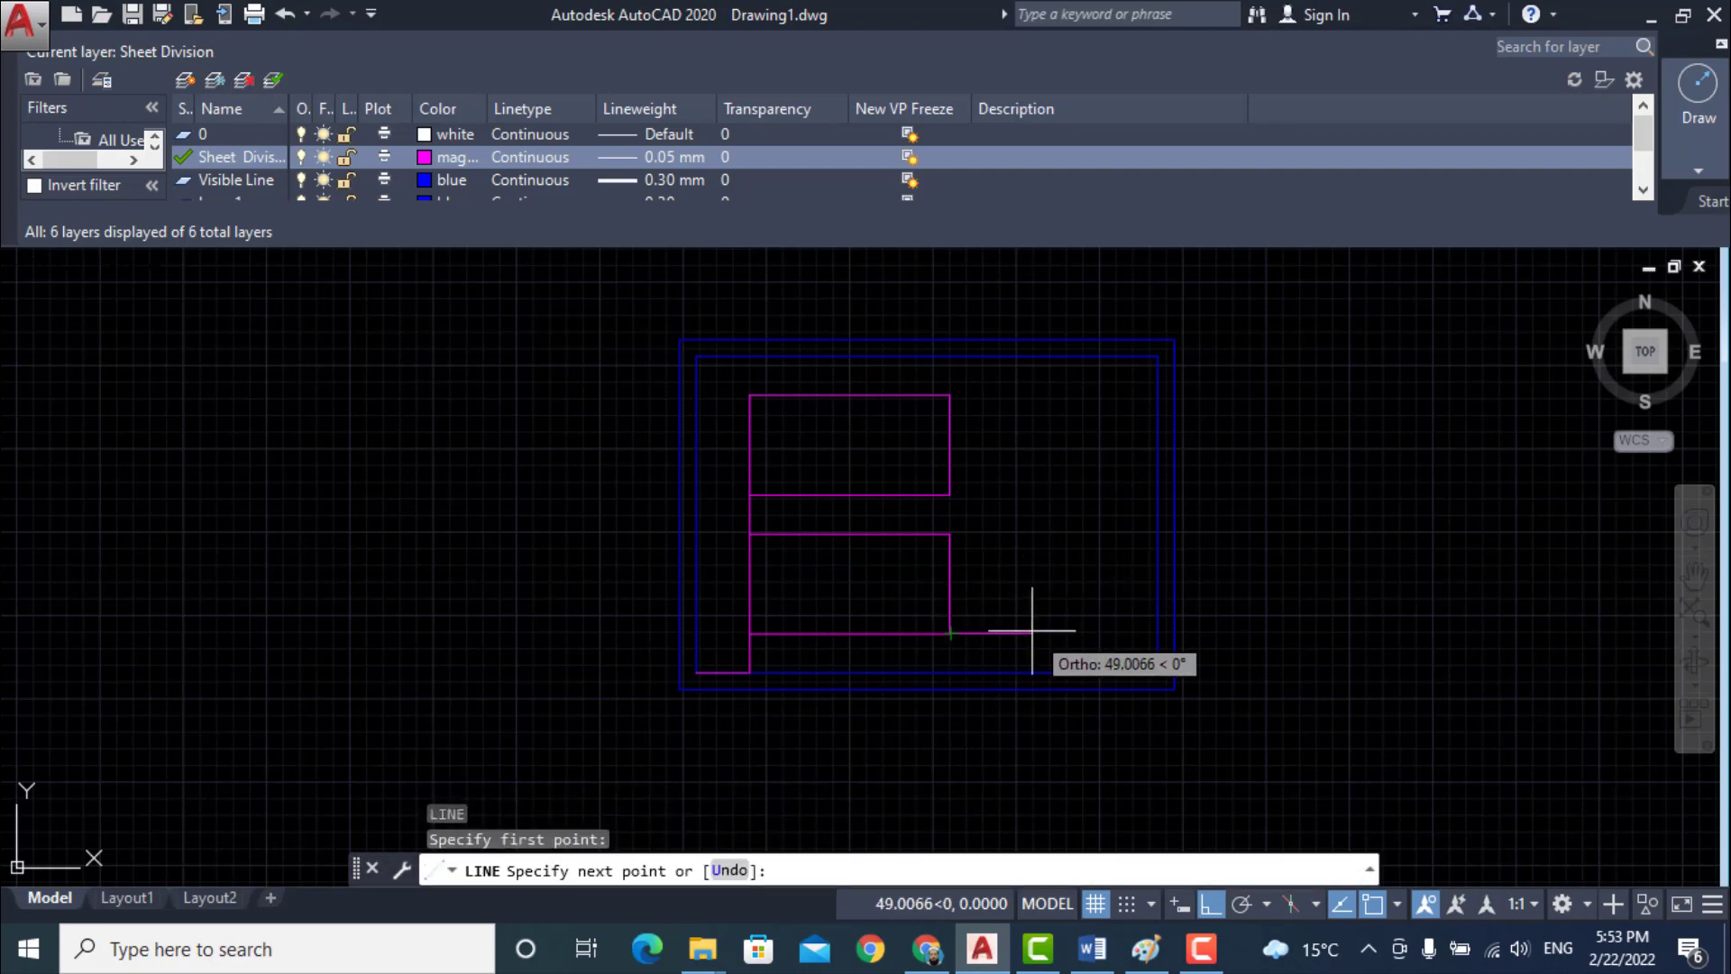
type("32.33")
key("Return")
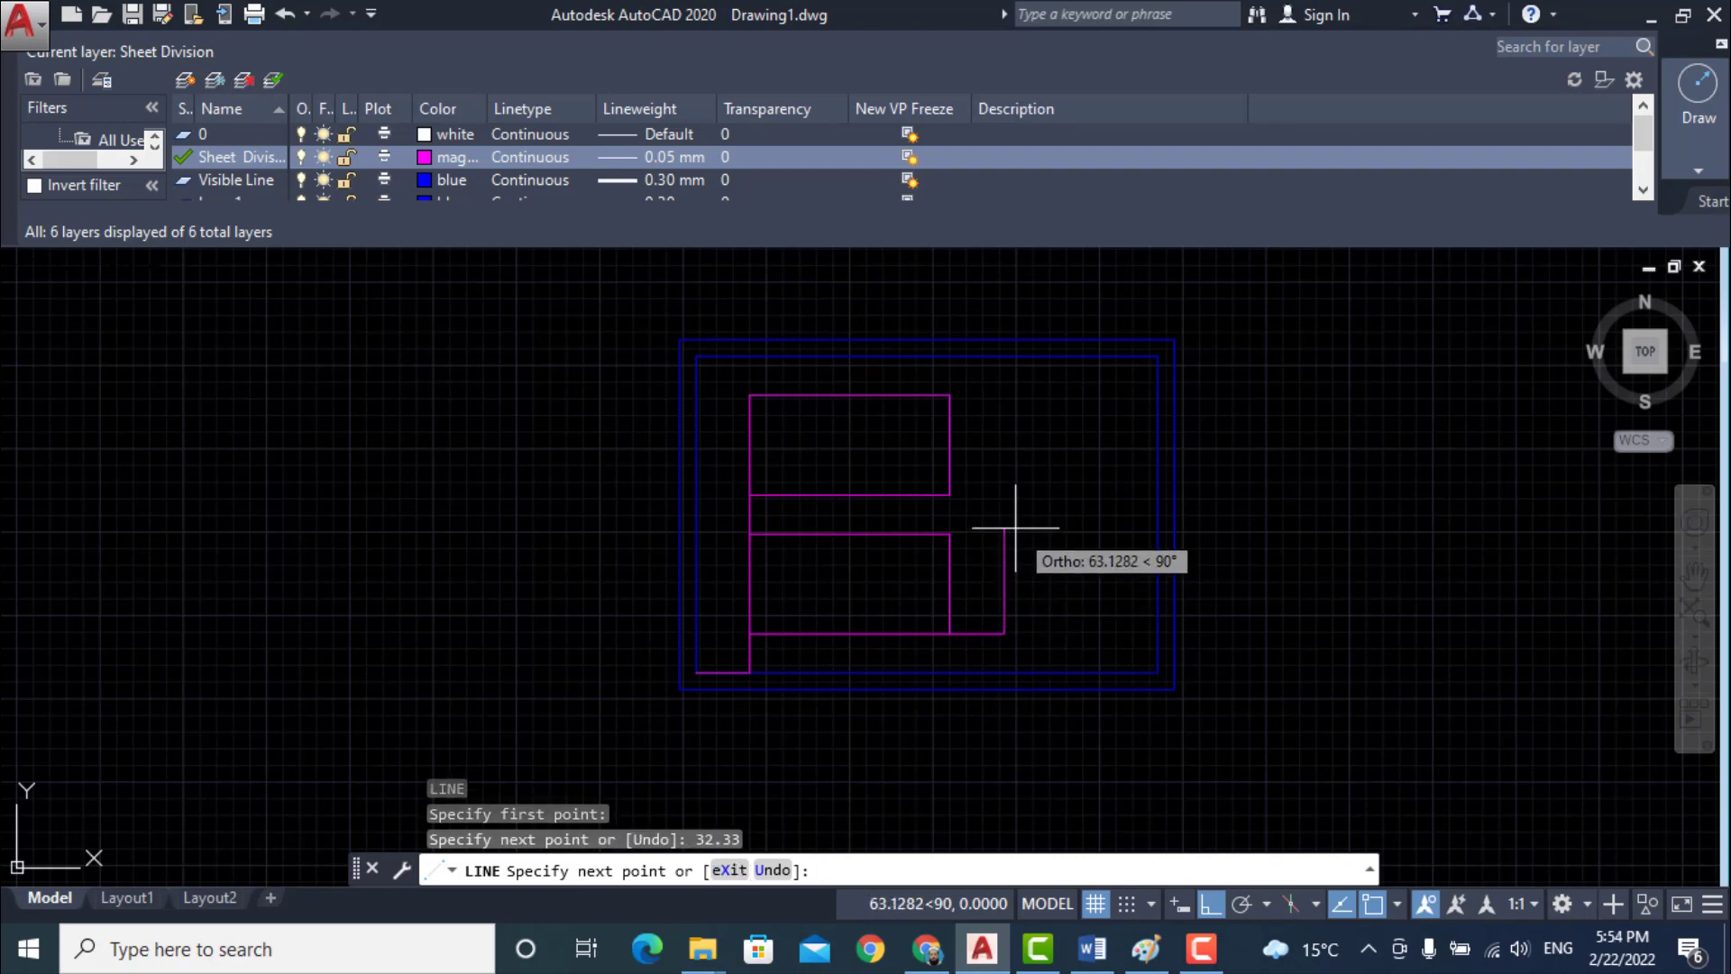
- Draw a closed 60 by 60 square upward from the end of the 32.33 guide line
type("60")
key("Return")
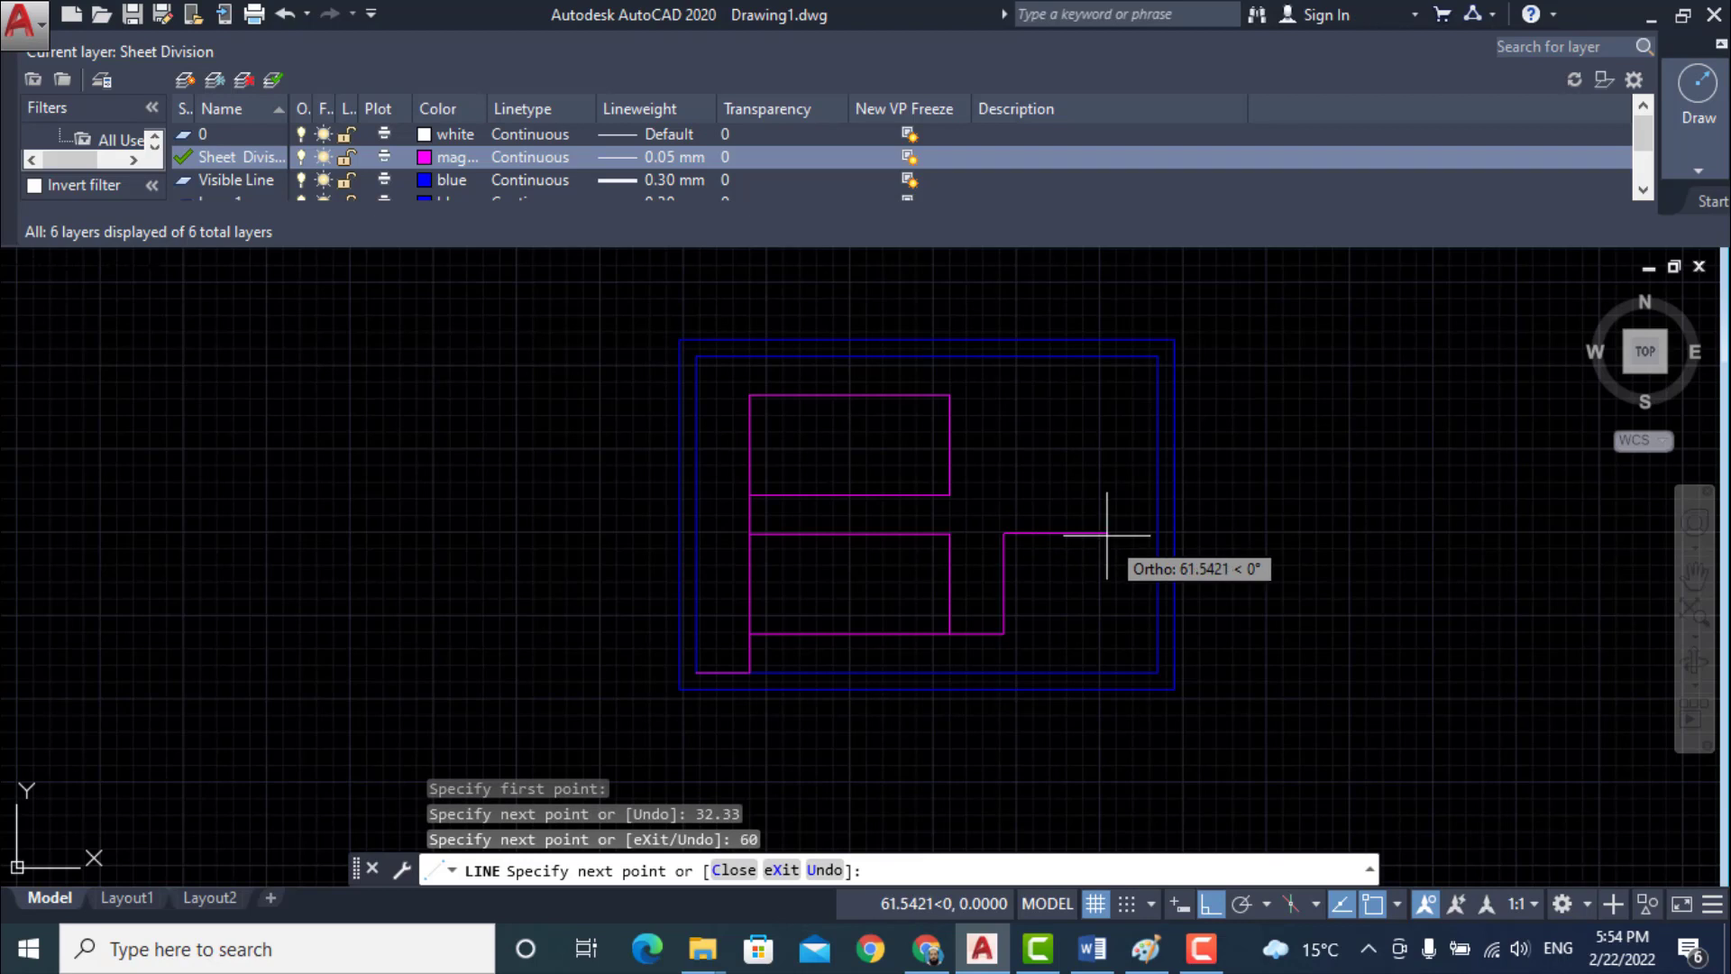
type("60")
key("Return")
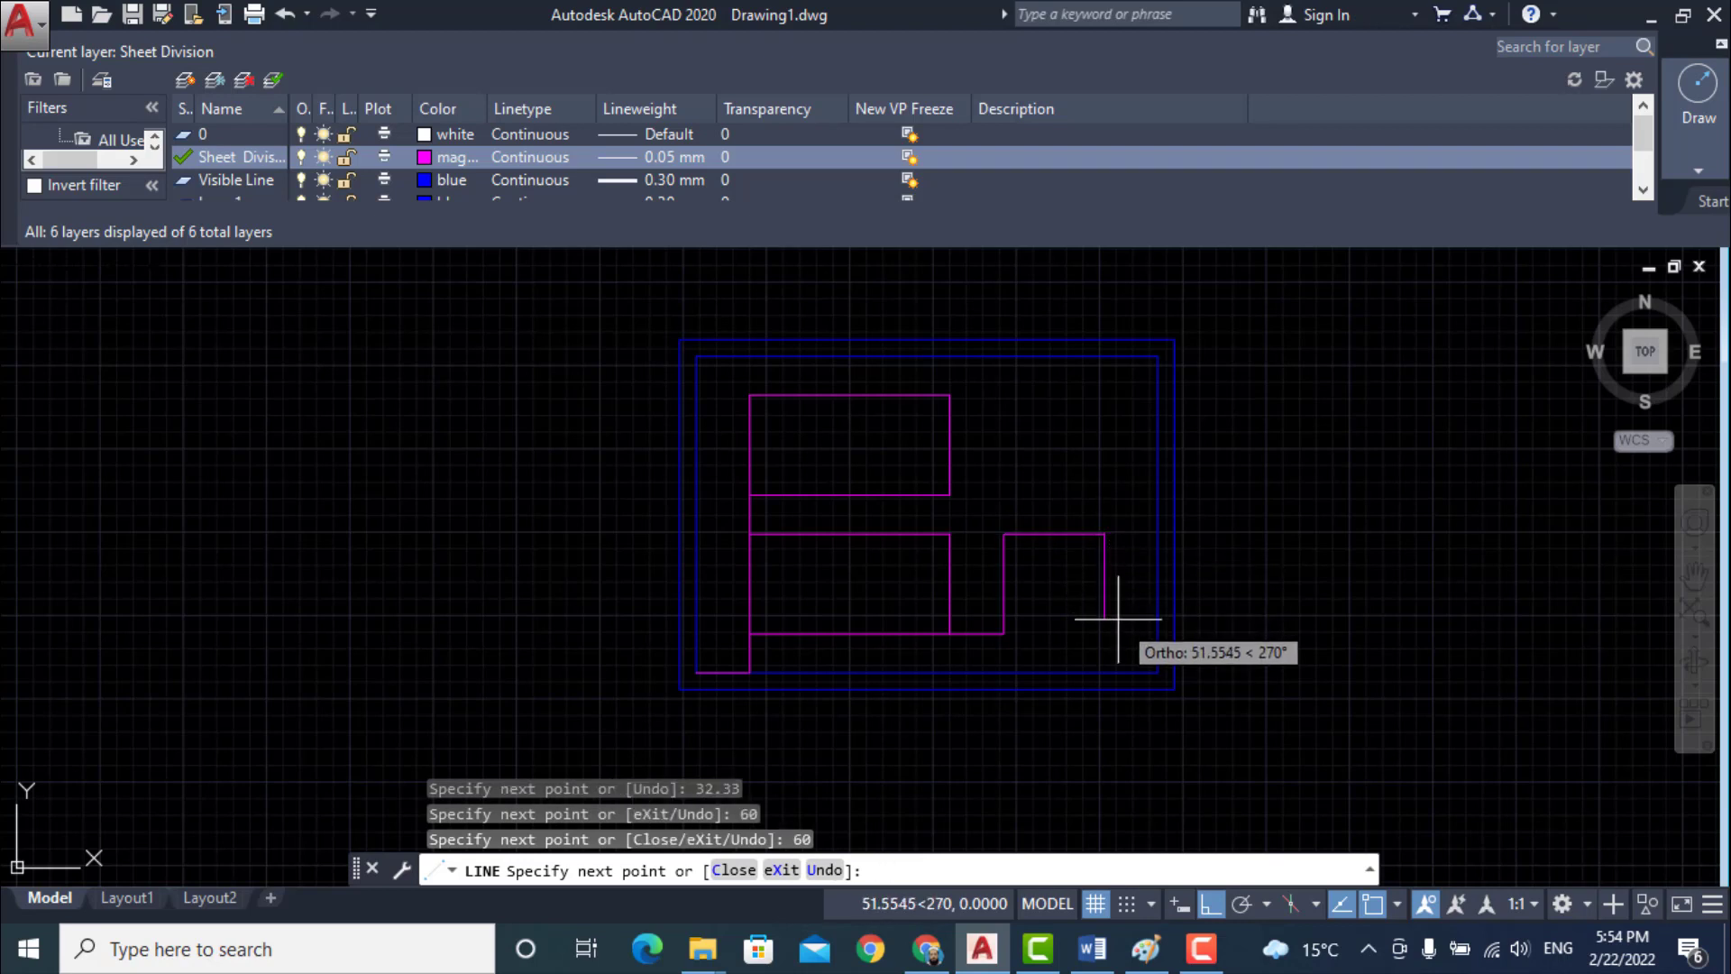
type("60")
key("Return")
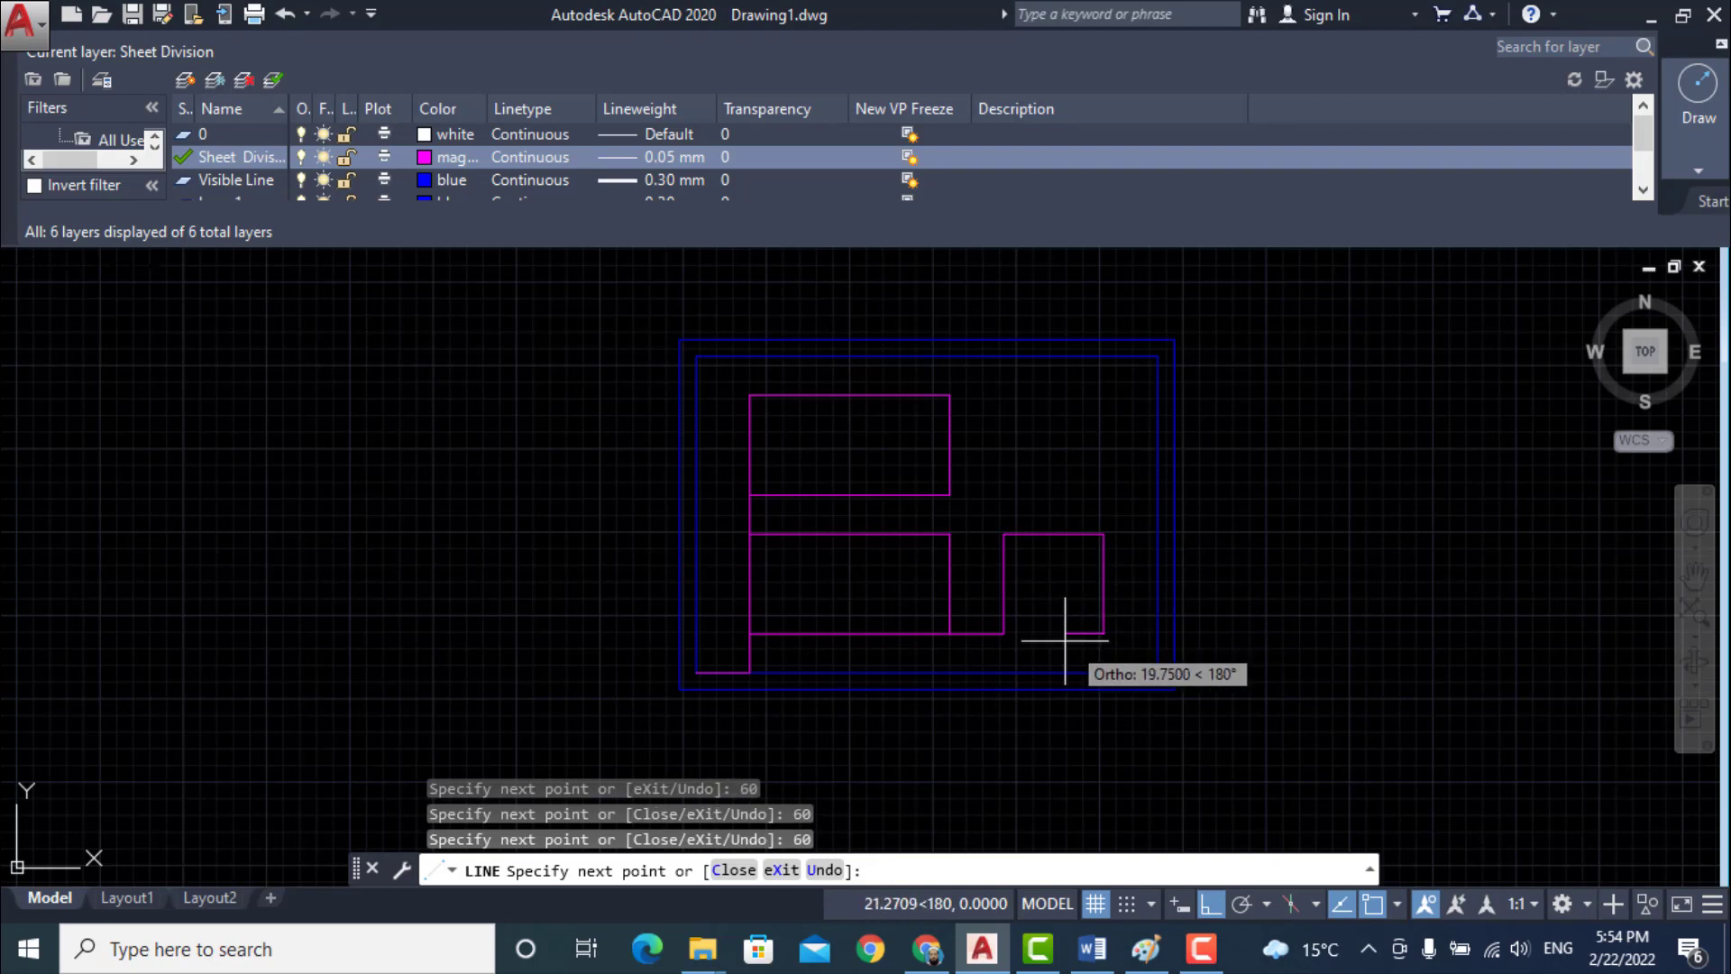
left_click(1003, 633)
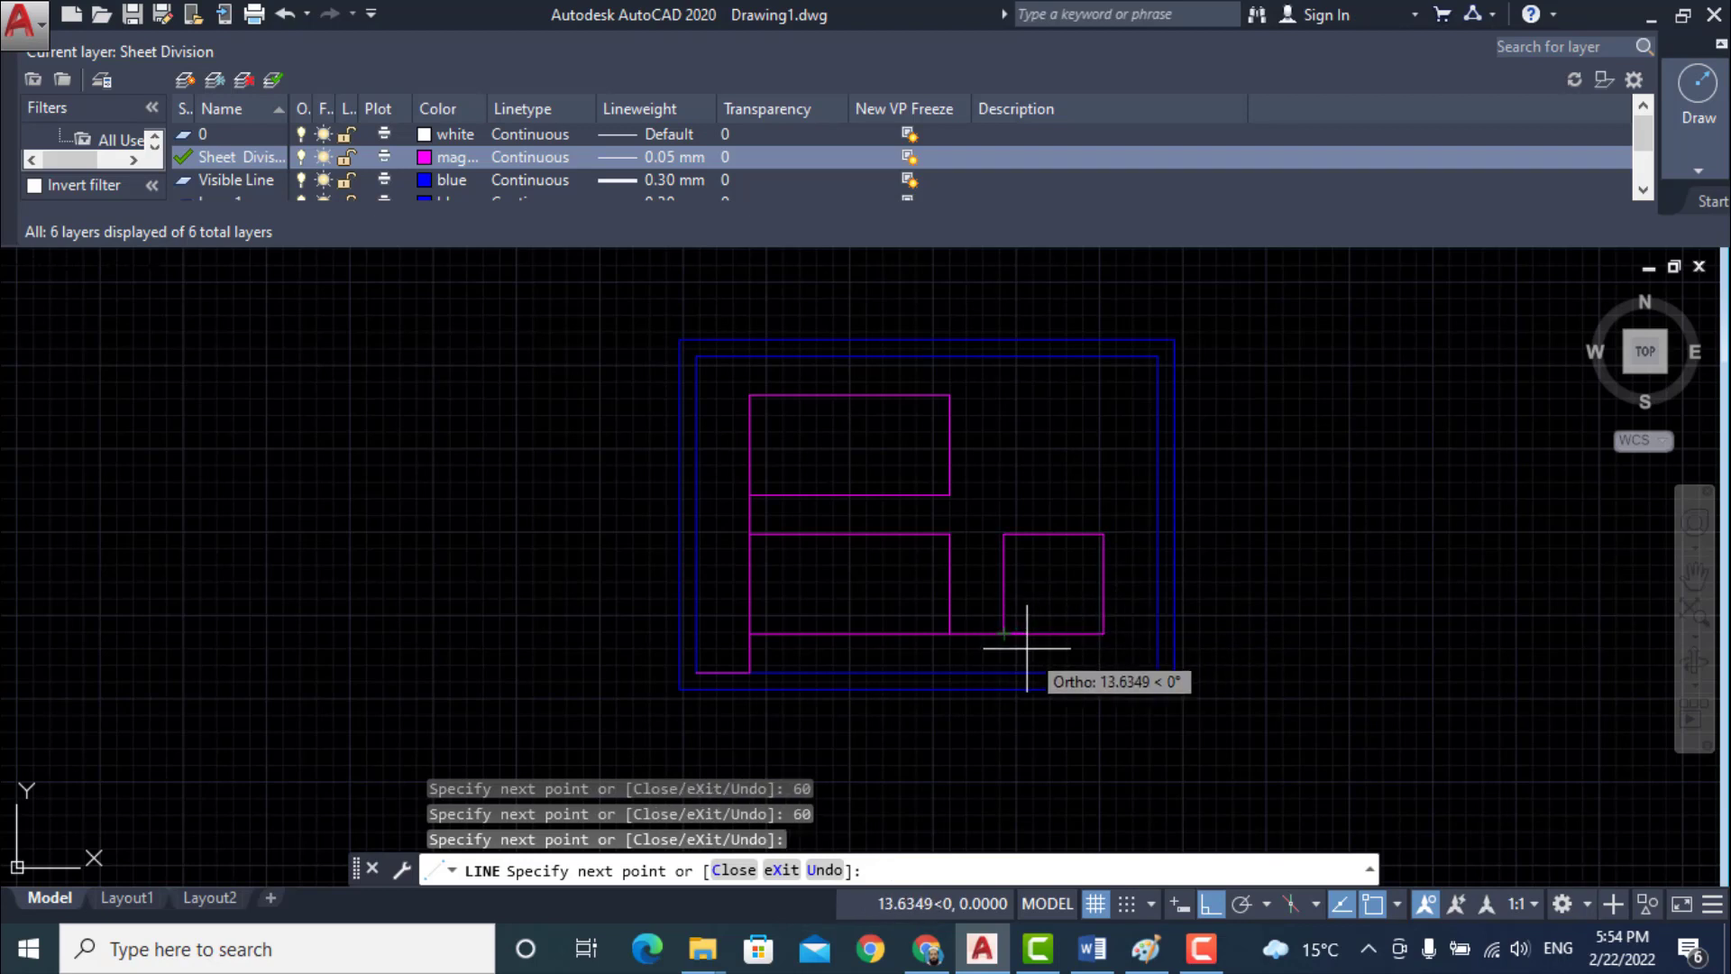
key("Return")
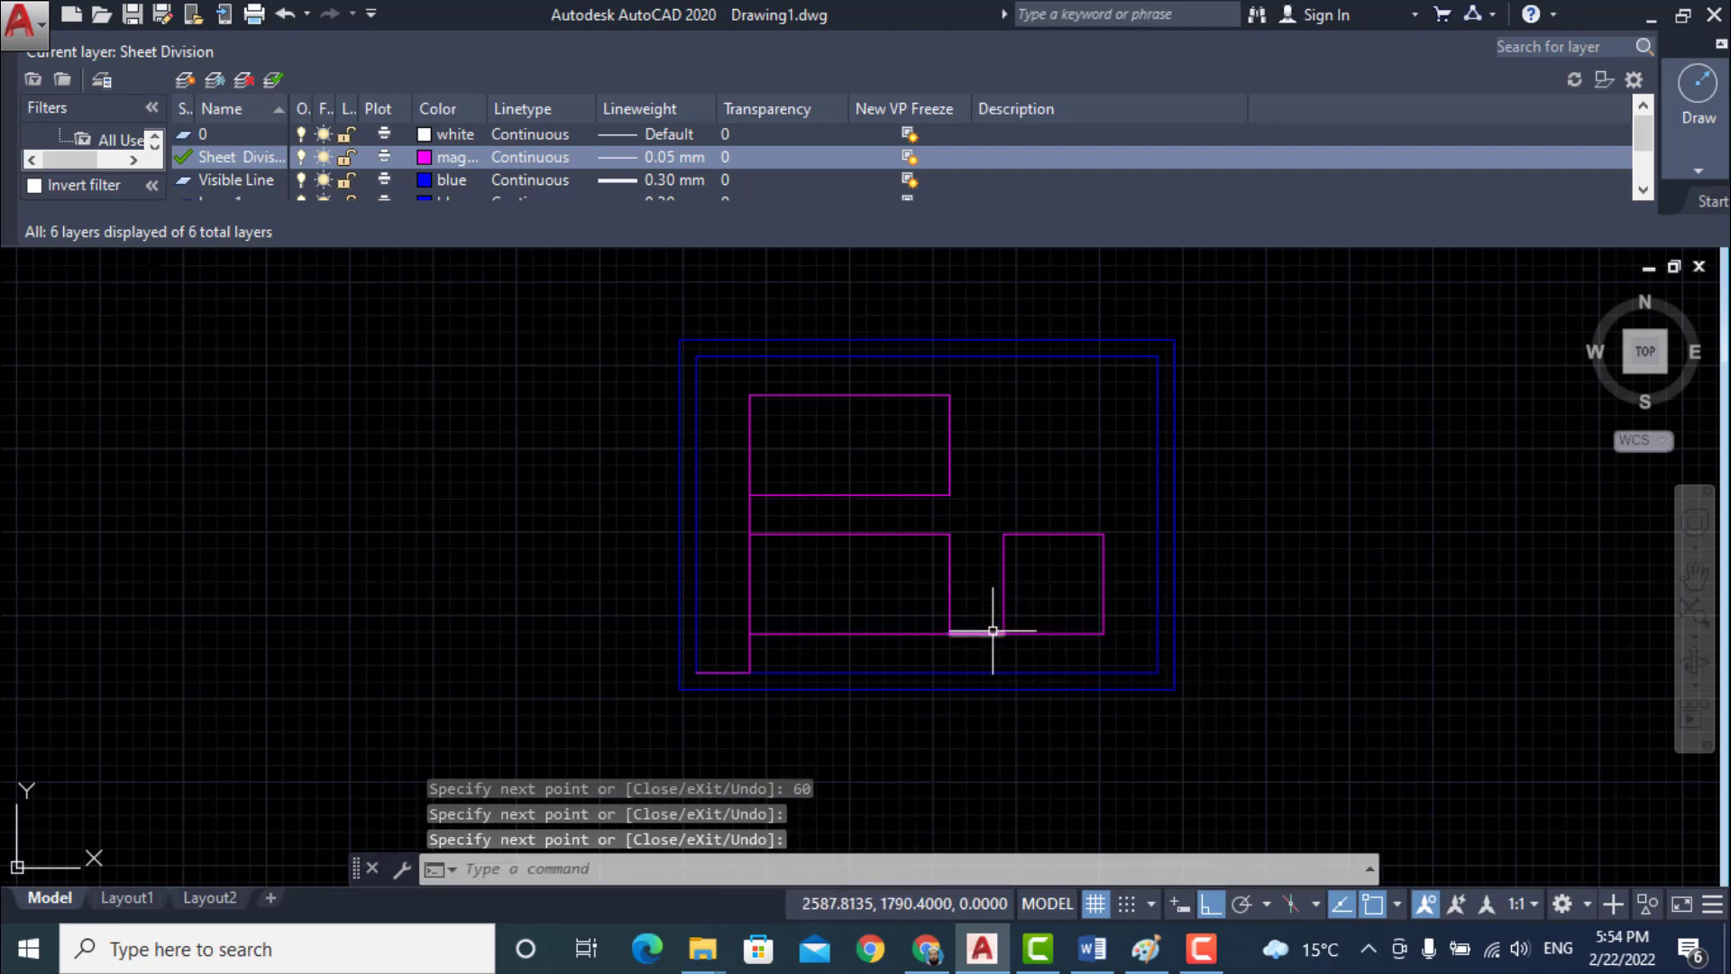
- Delete the four guide lines that connect the view boxes to each other and to the frame corner
left_click(977, 633)
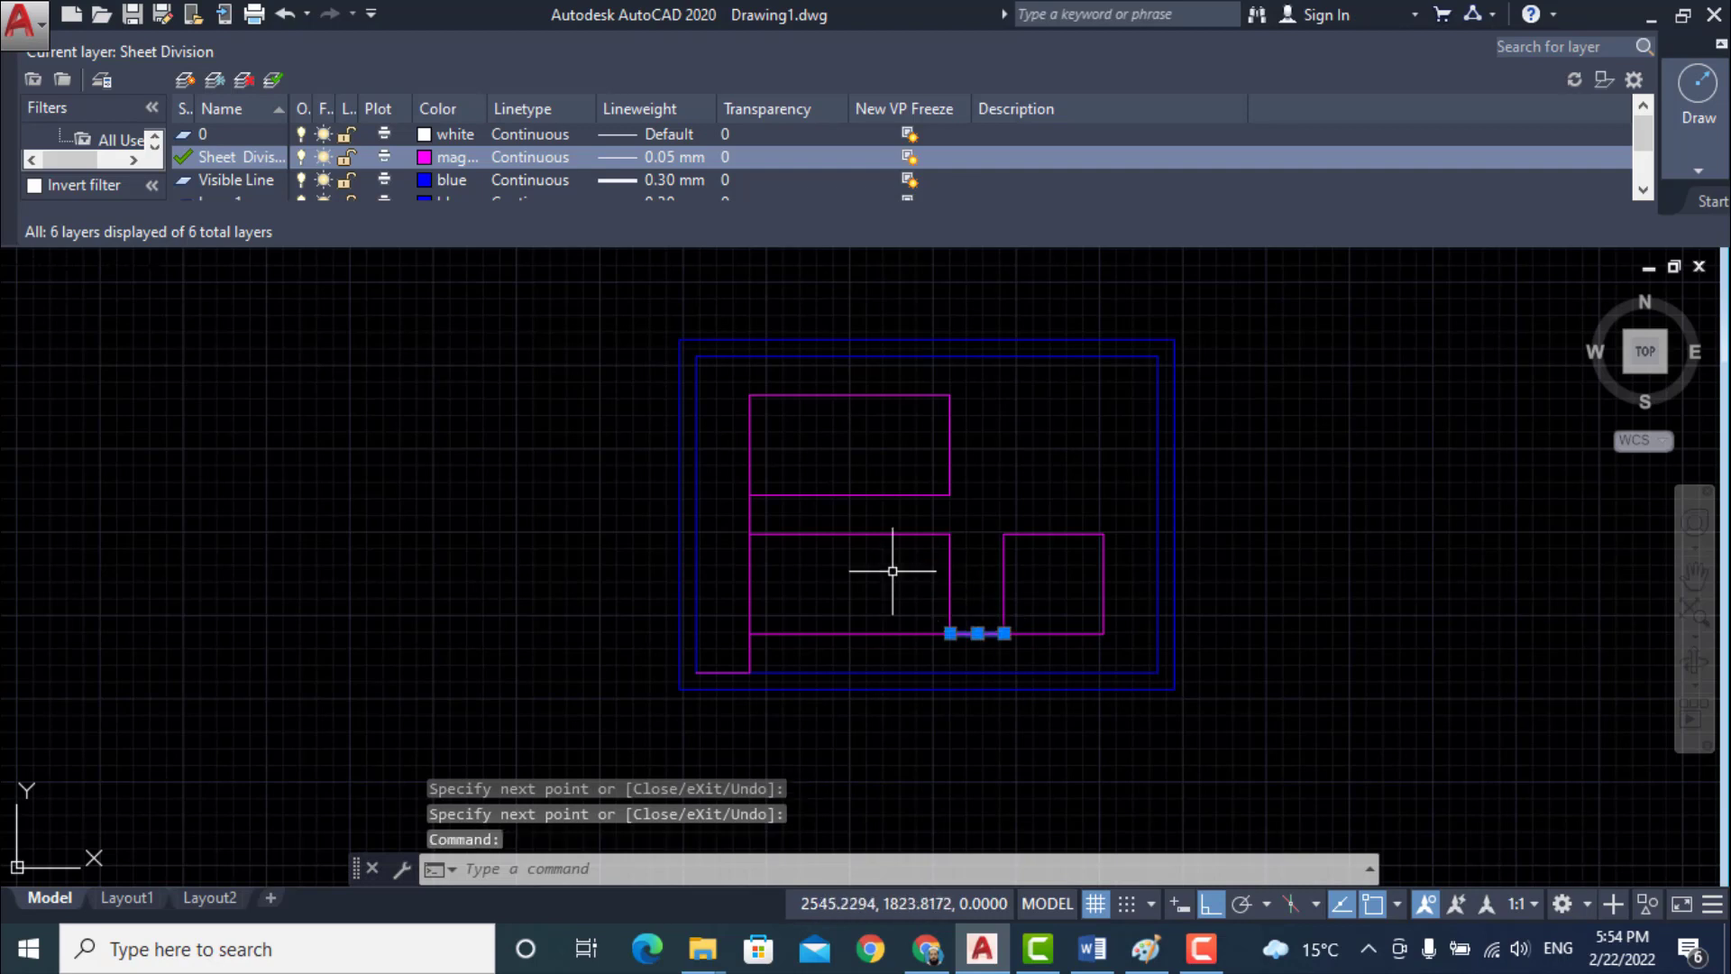
left_click(750, 514)
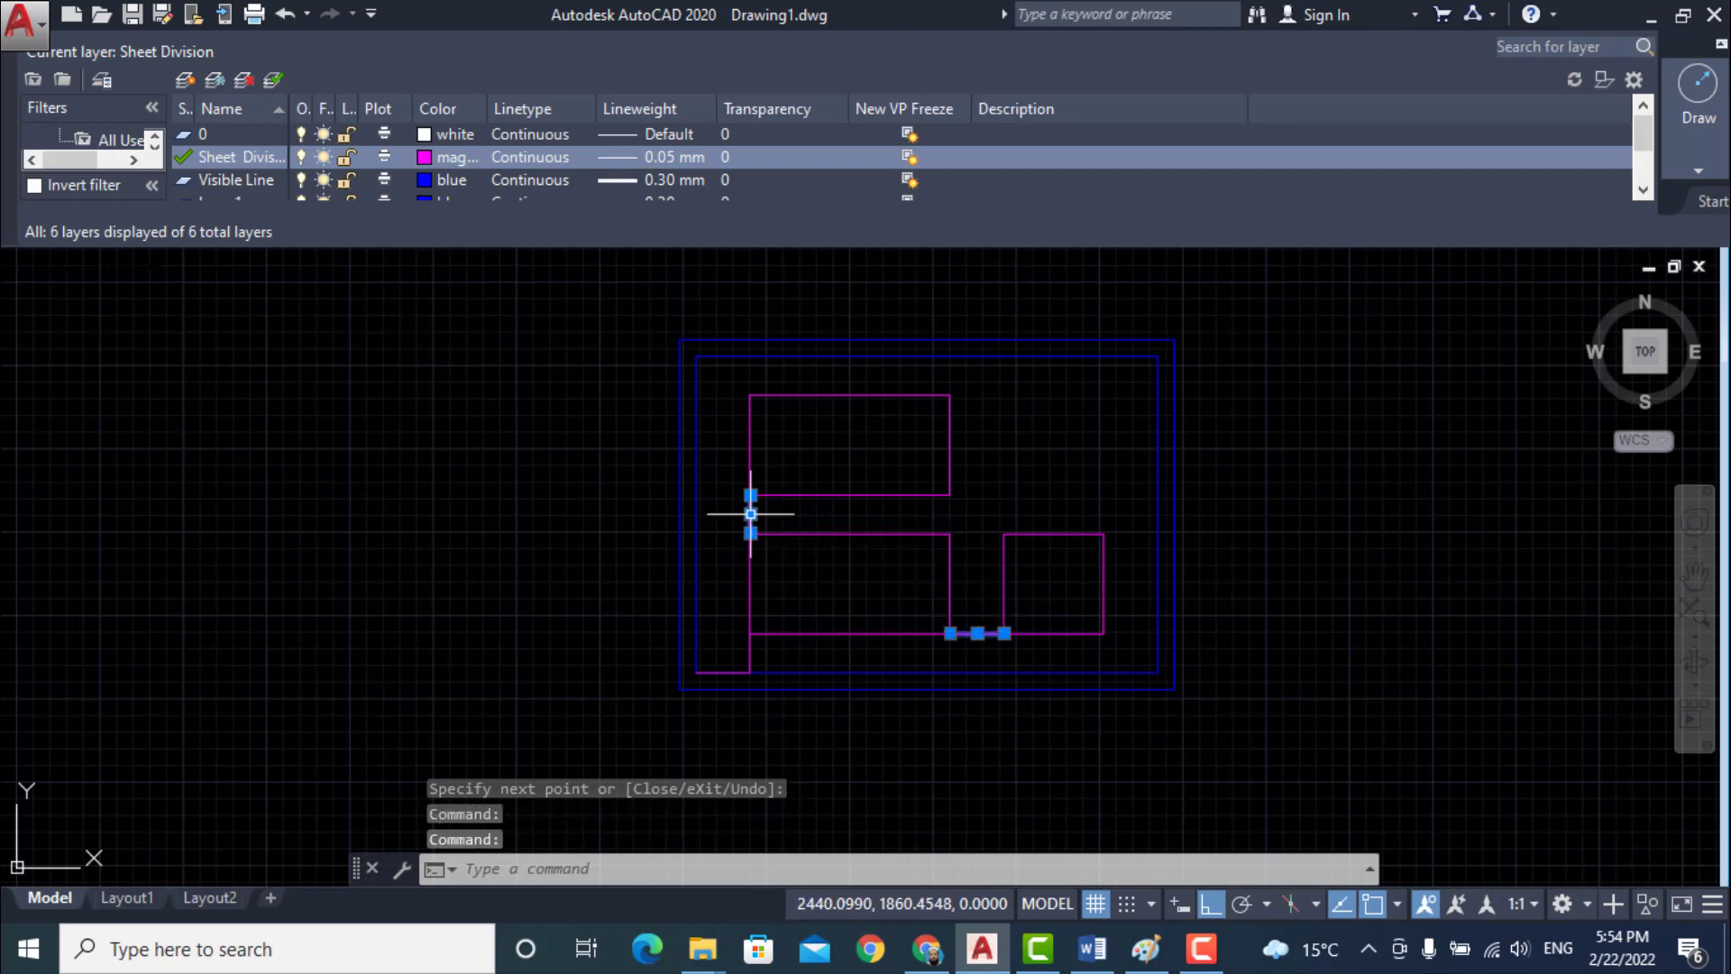
left_click(745, 652)
left_click(729, 671)
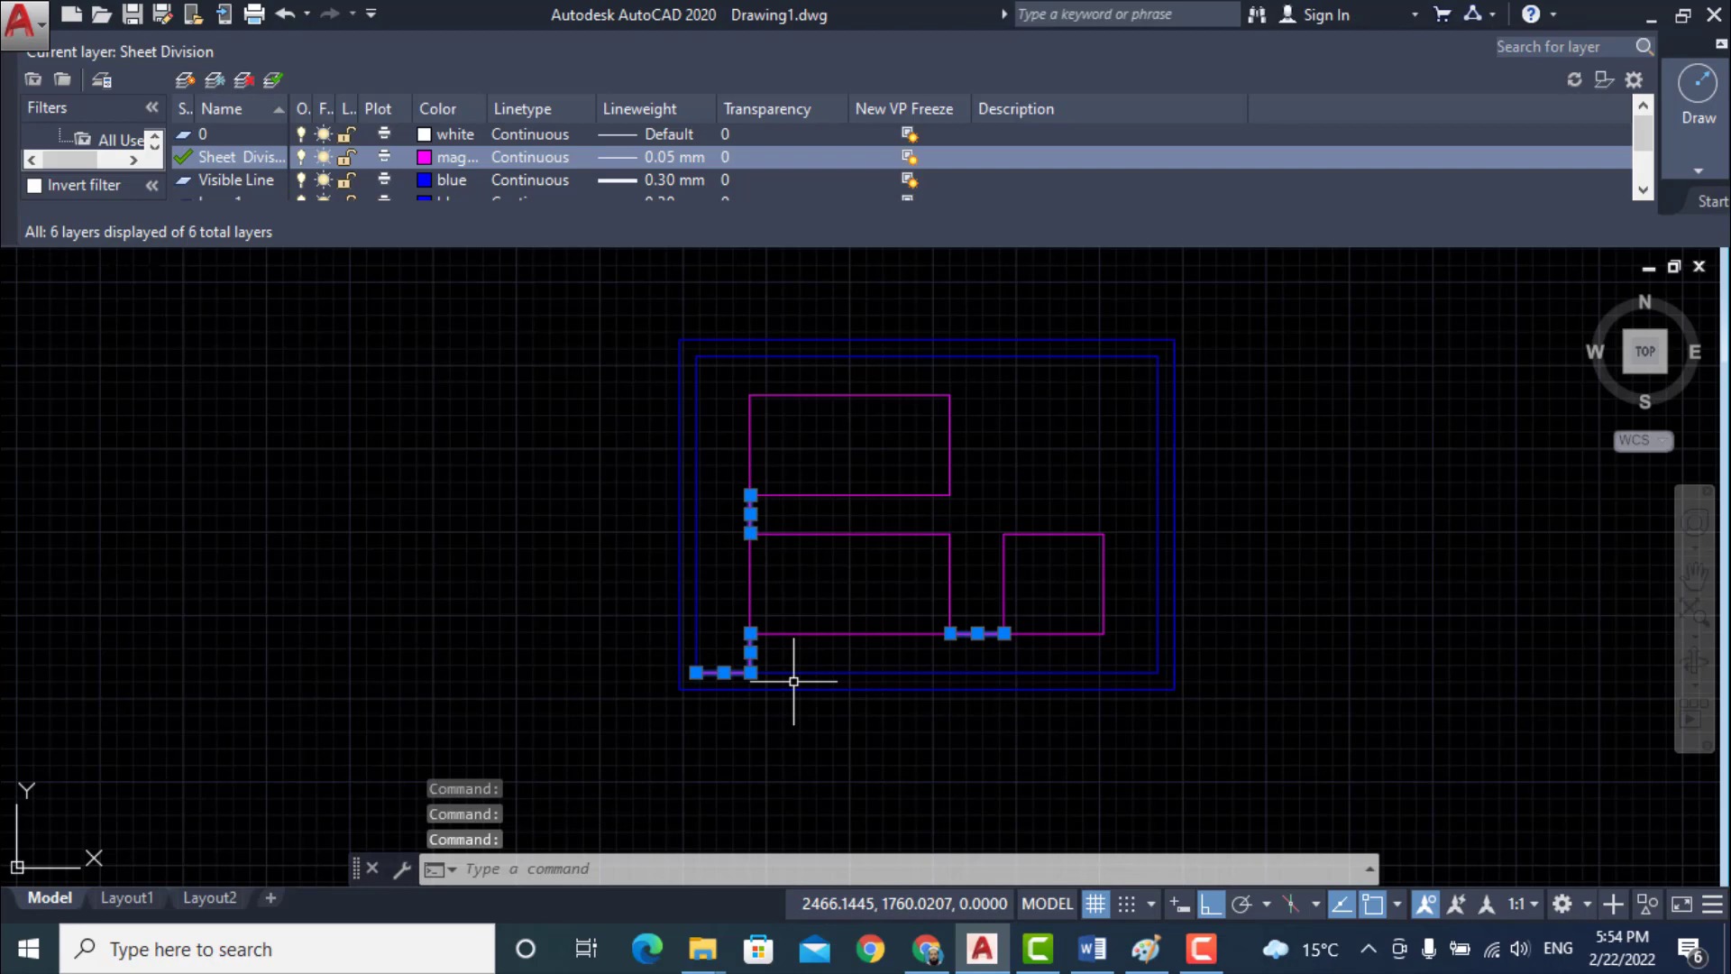
key("Delete")
- Make Visible Line the current layer, and check the dimensioned isometric part in the Word document before returning to AutoCAD
scroll(839, 607, "up", 2)
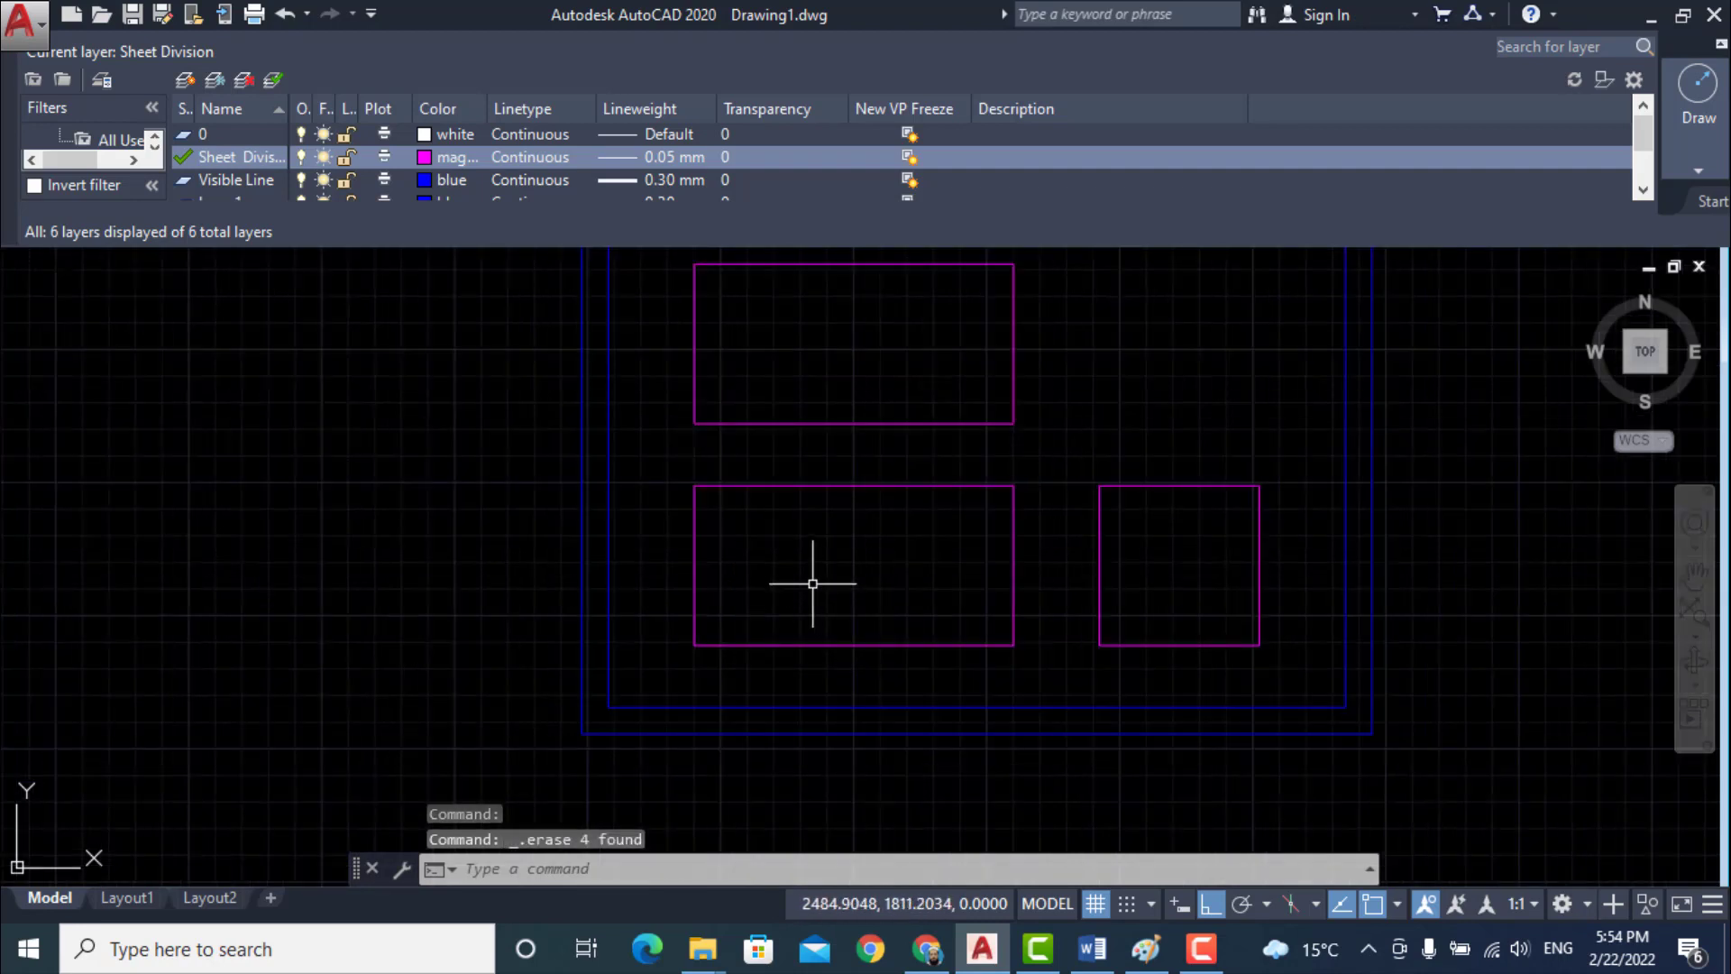
scroll(813, 584, "up", 2)
middle_click_drag(804, 533, 803, 554)
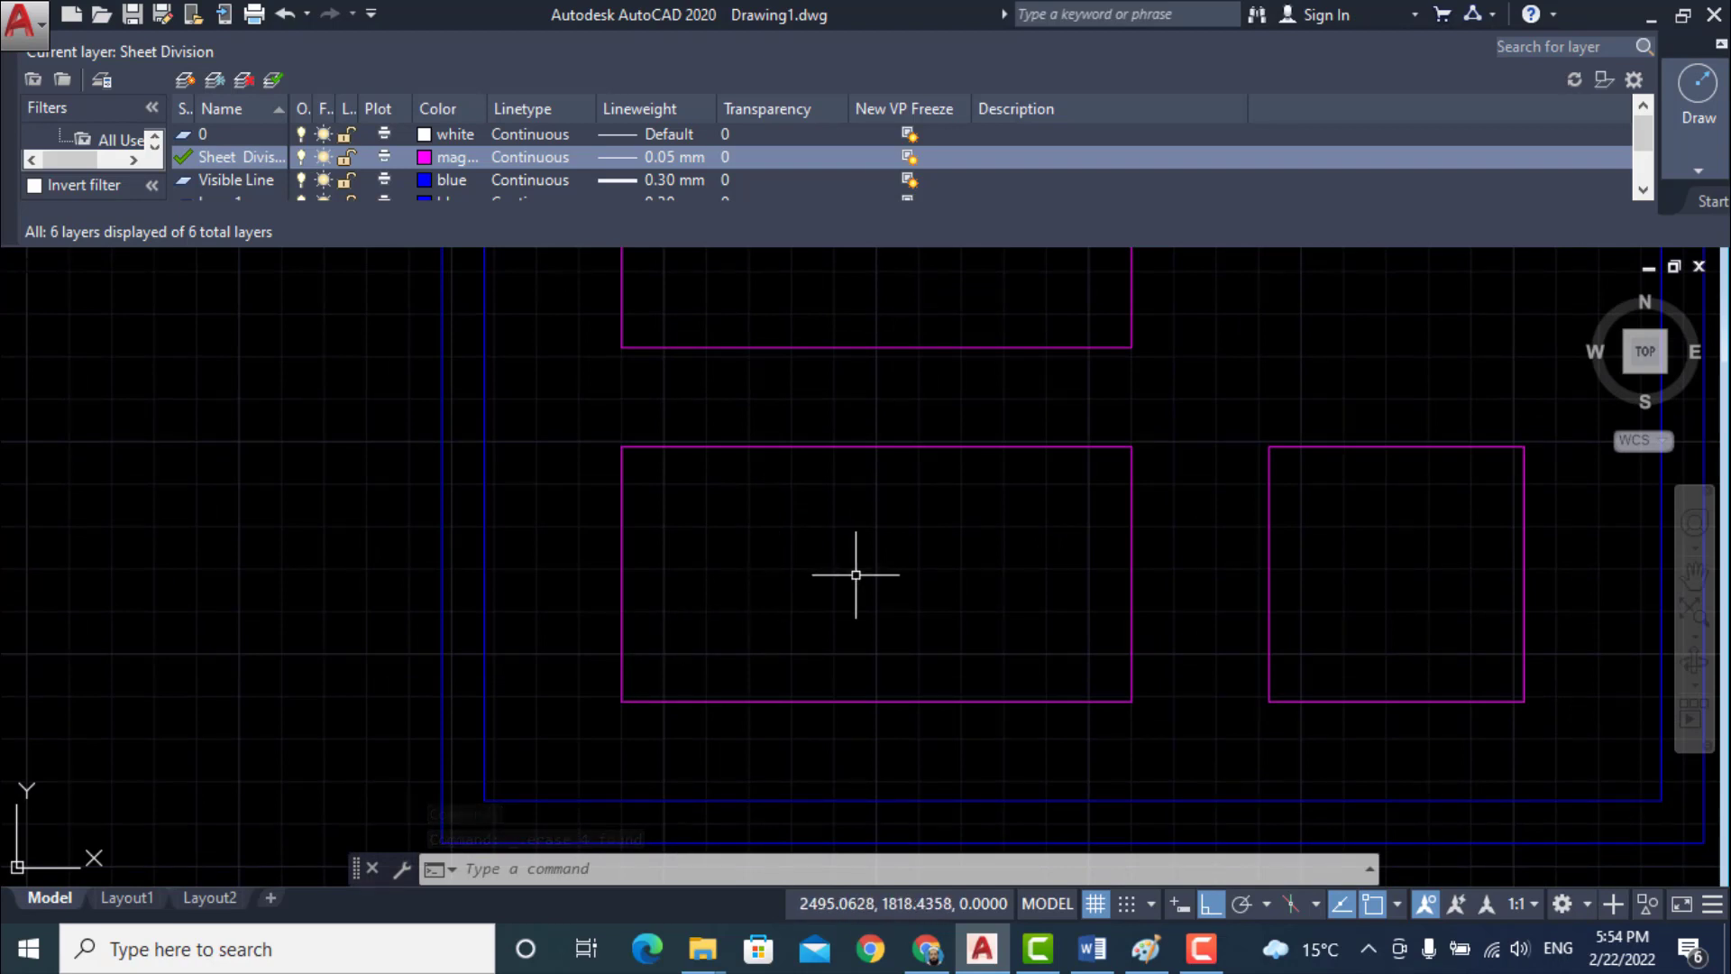
double_click(224, 180)
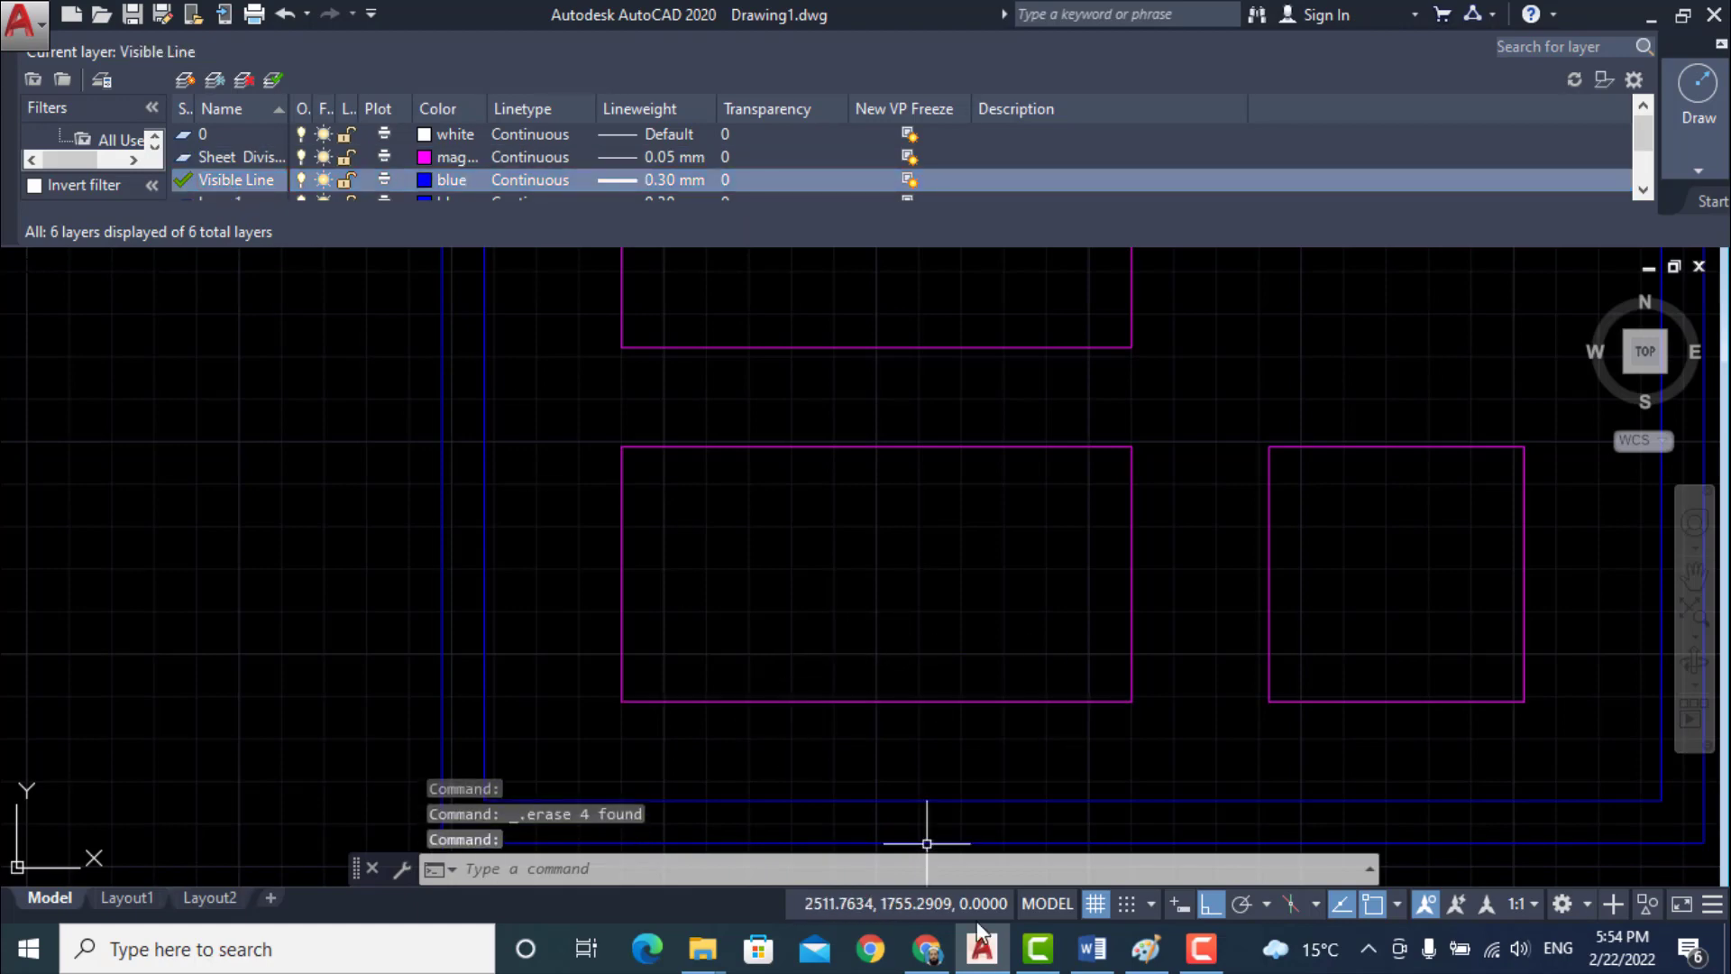
left_click(1092, 947)
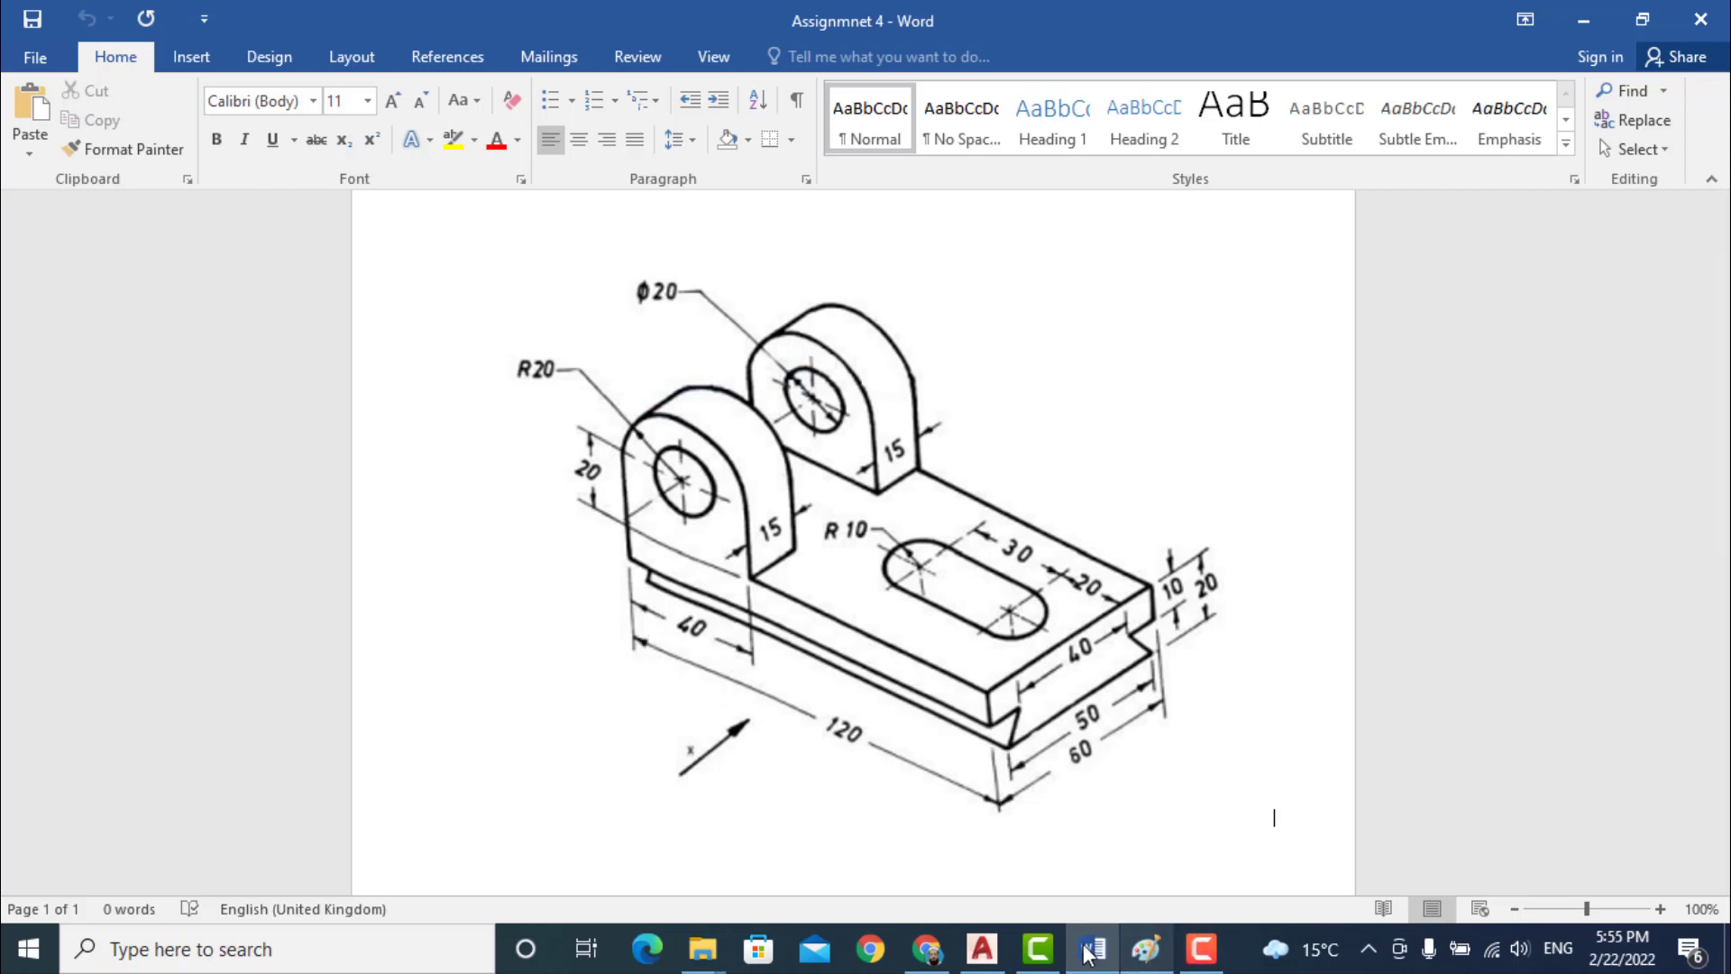
left_click(982, 948)
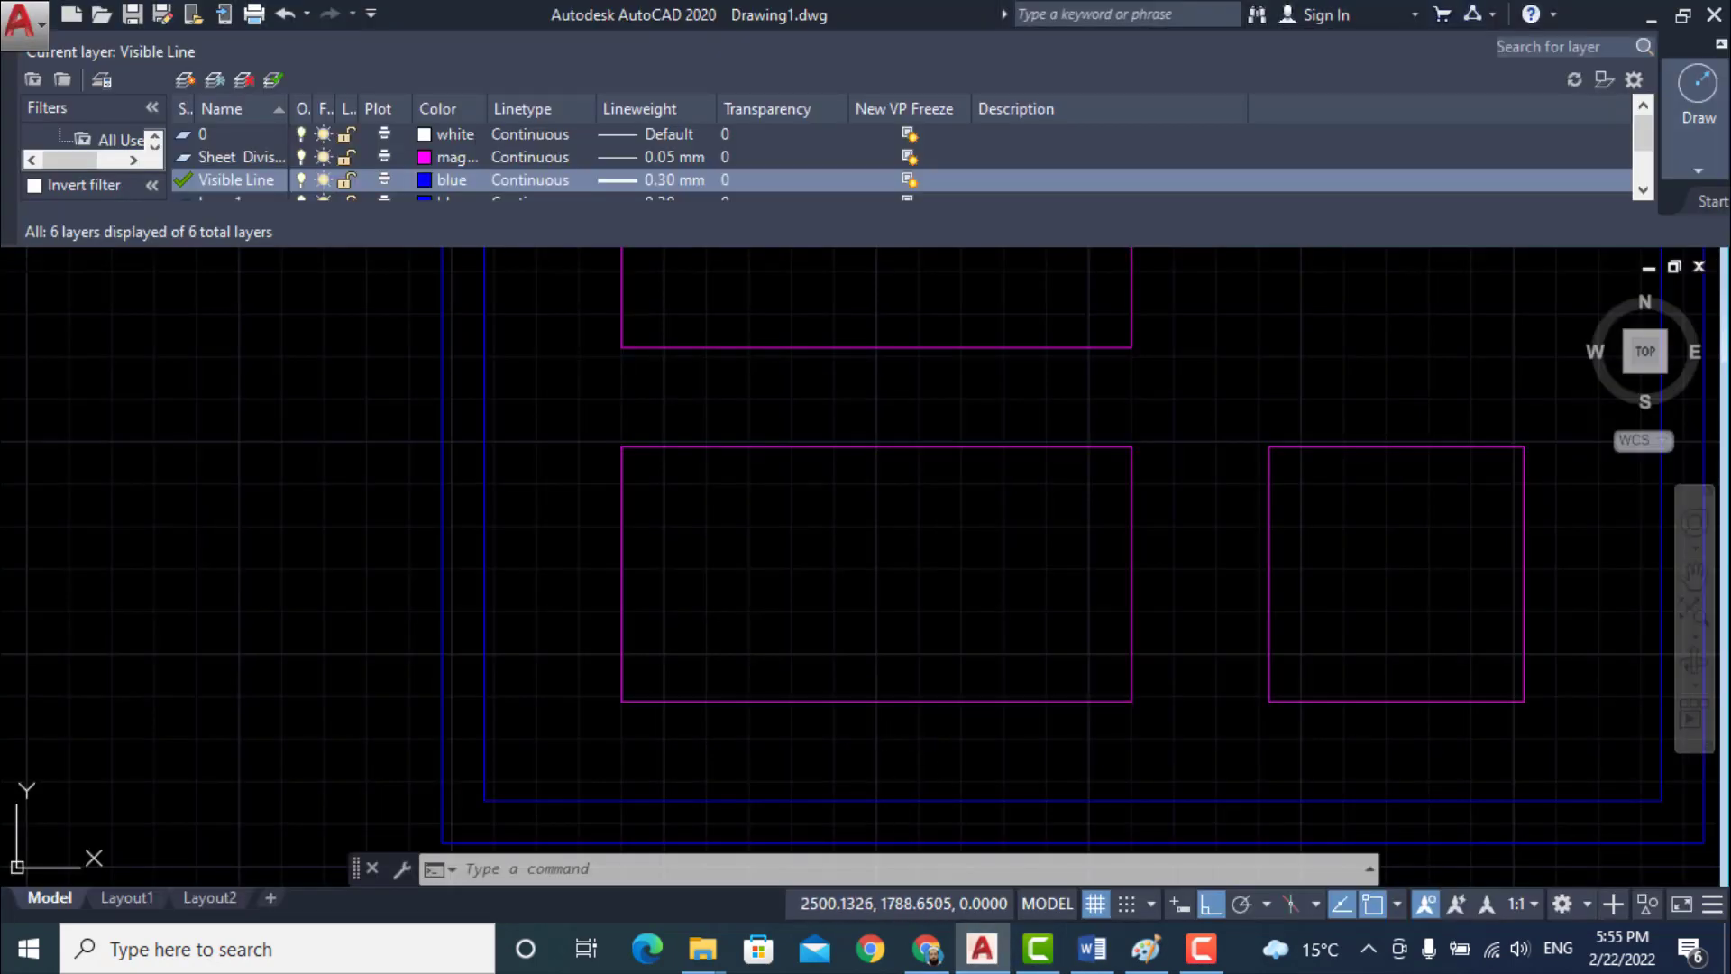
- Replace the lower-left view box's bottom edge with a closed 120 by 10 rectangle spanning the base of the box
left_click(878, 701)
key("Delete")
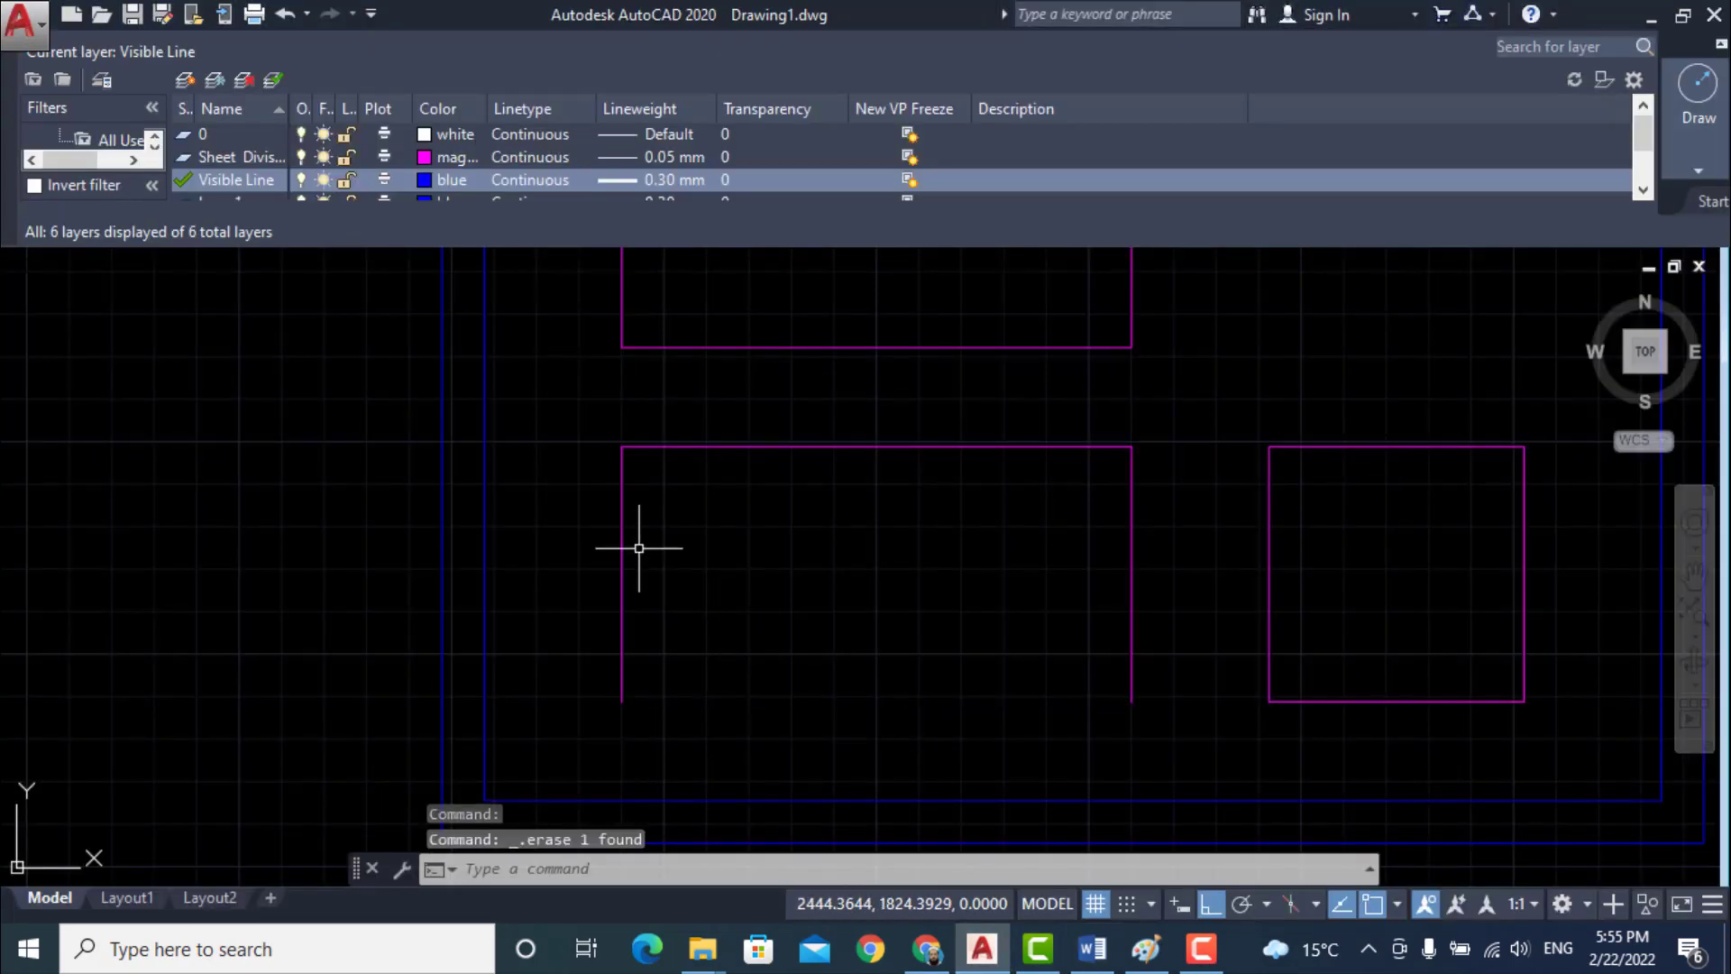
type("l")
key("Return")
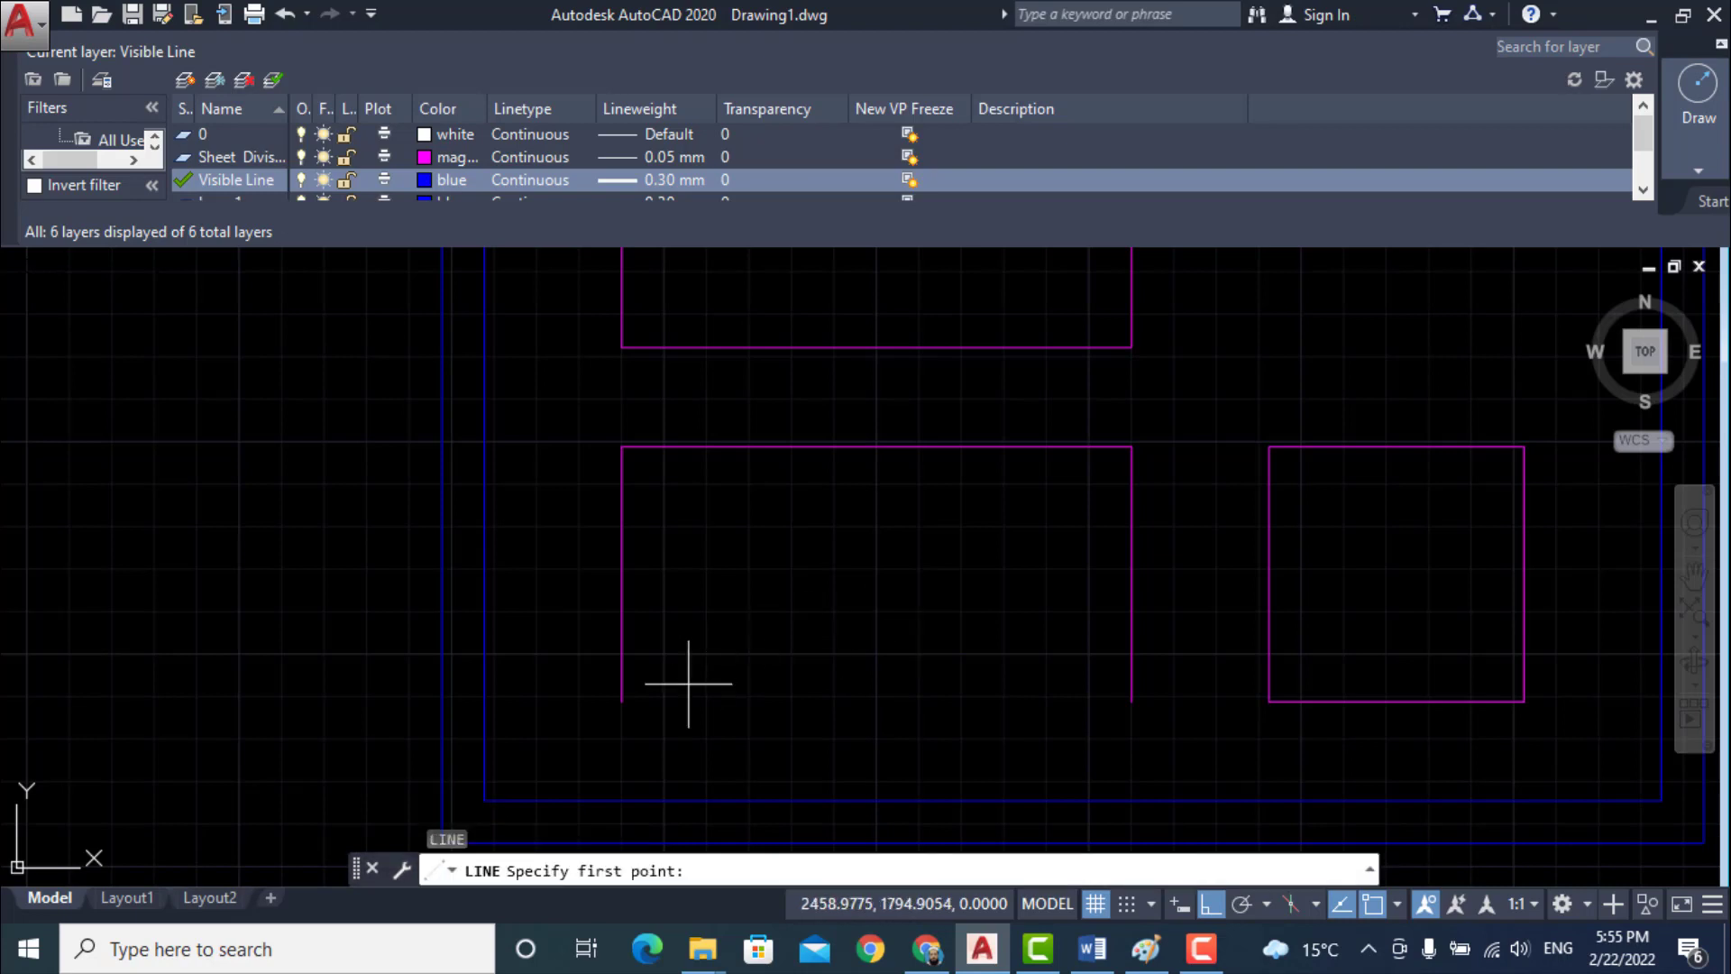
left_click(622, 701)
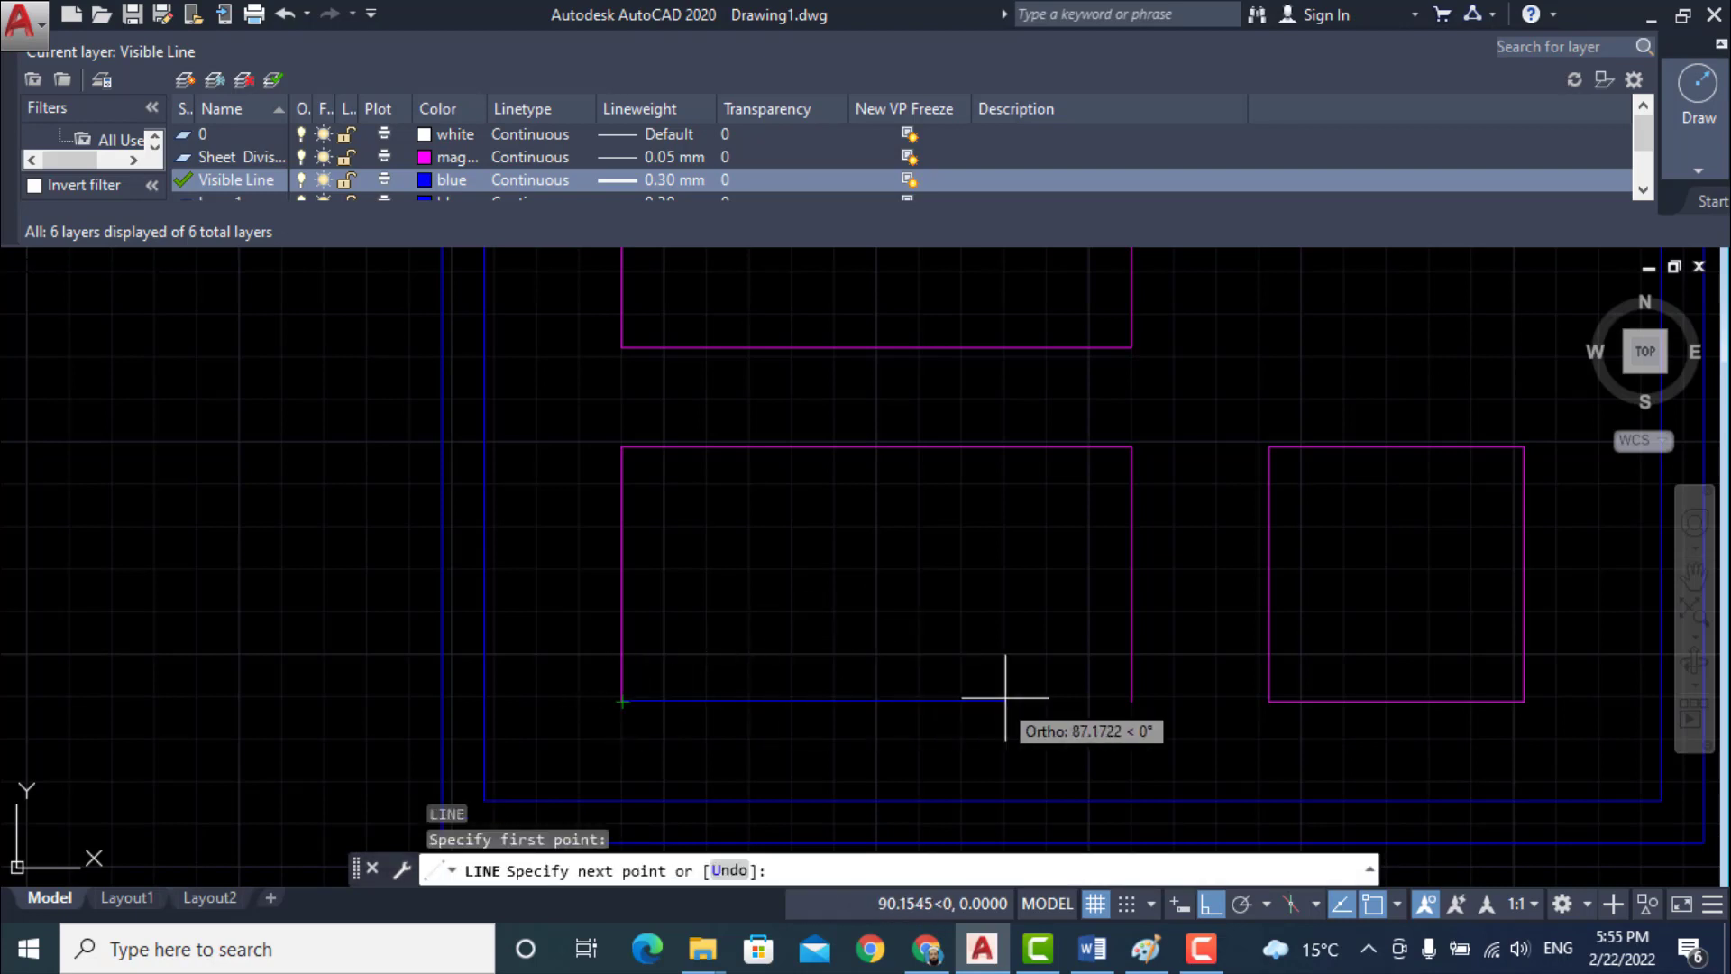
left_click(1133, 701)
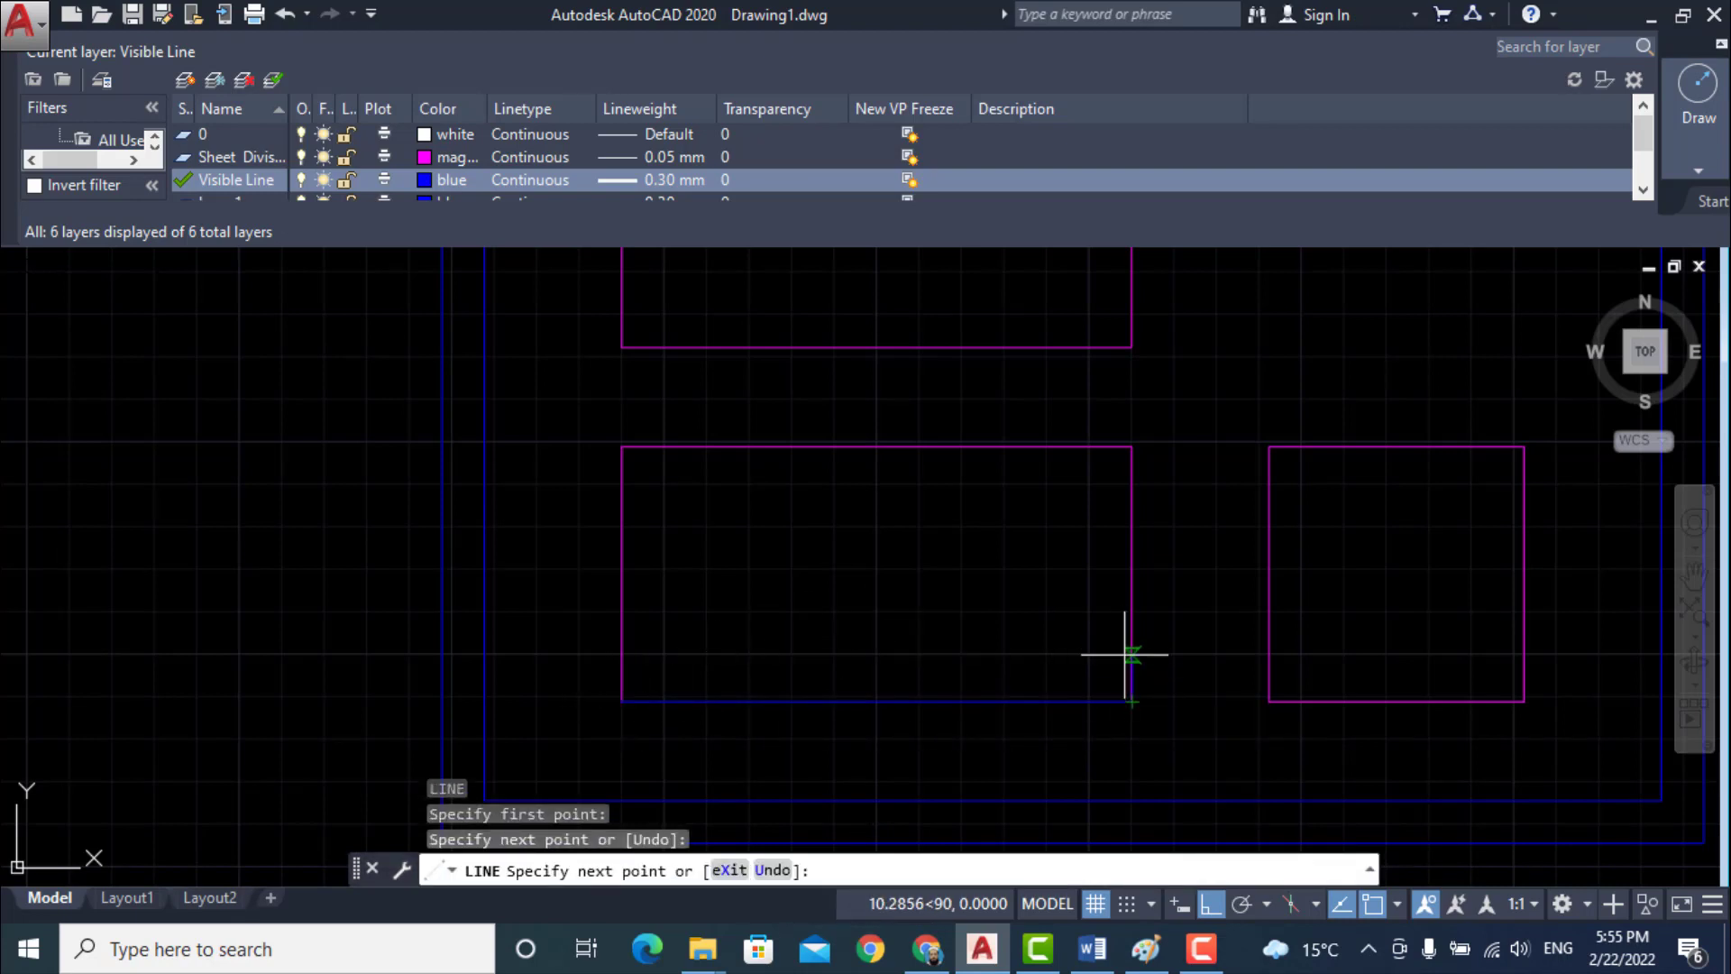
type("10")
key("Return")
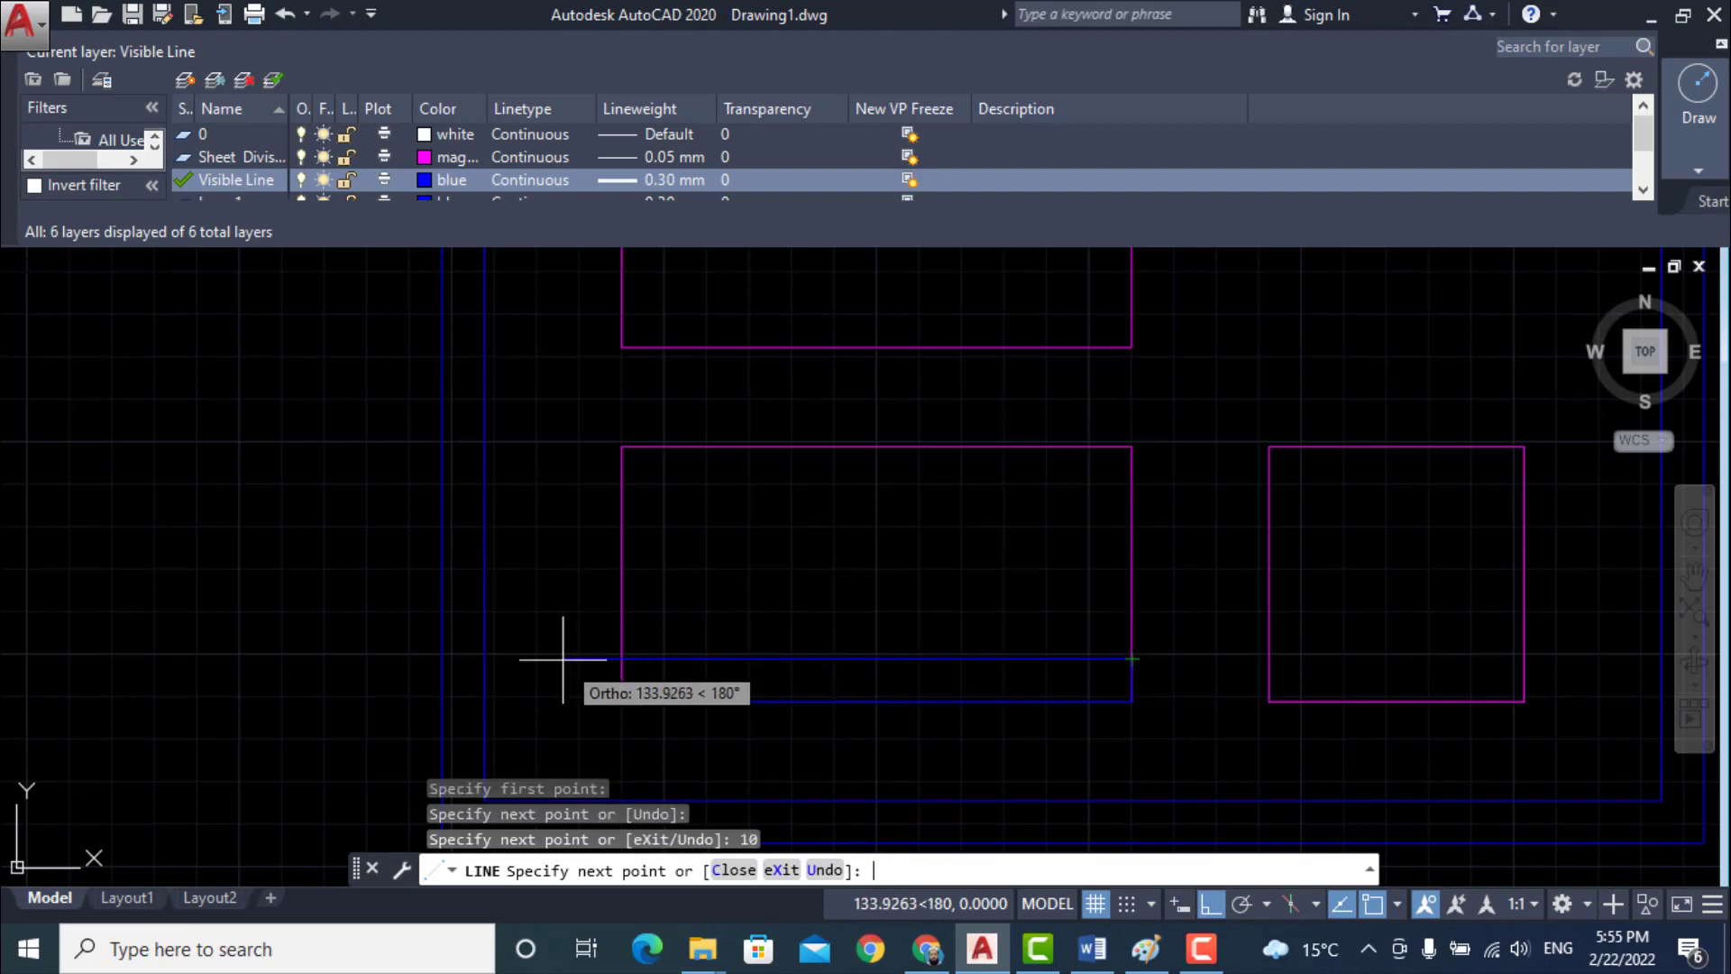
type("120")
key("Return")
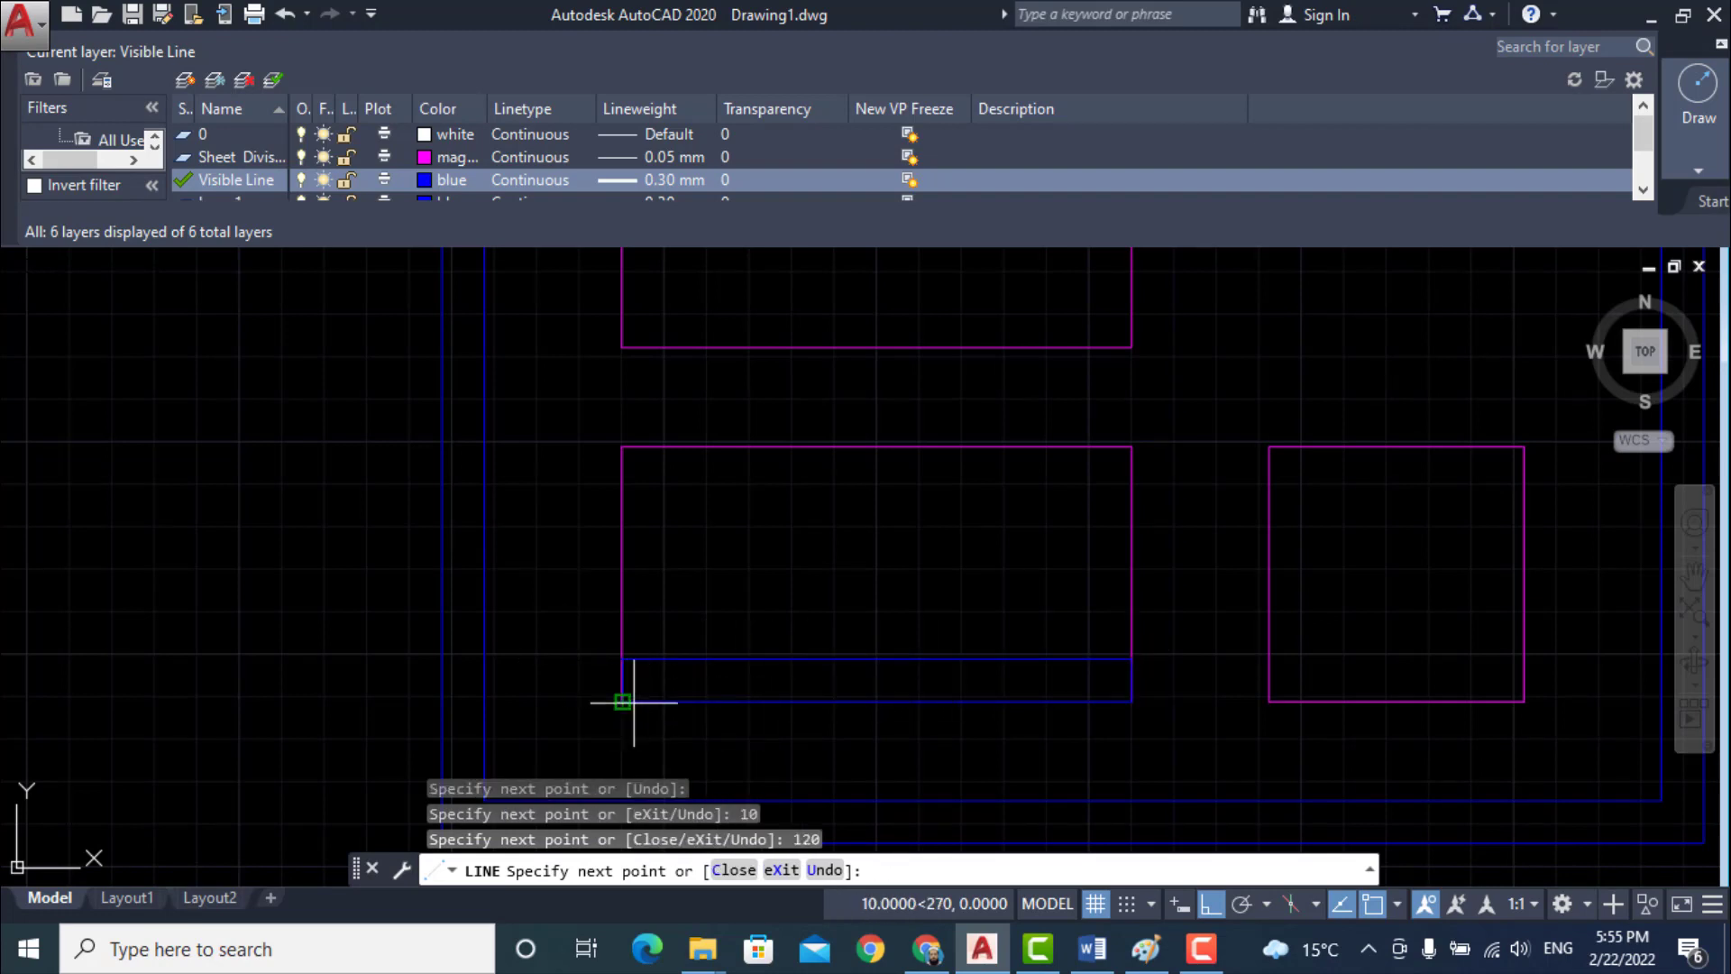
key("Return")
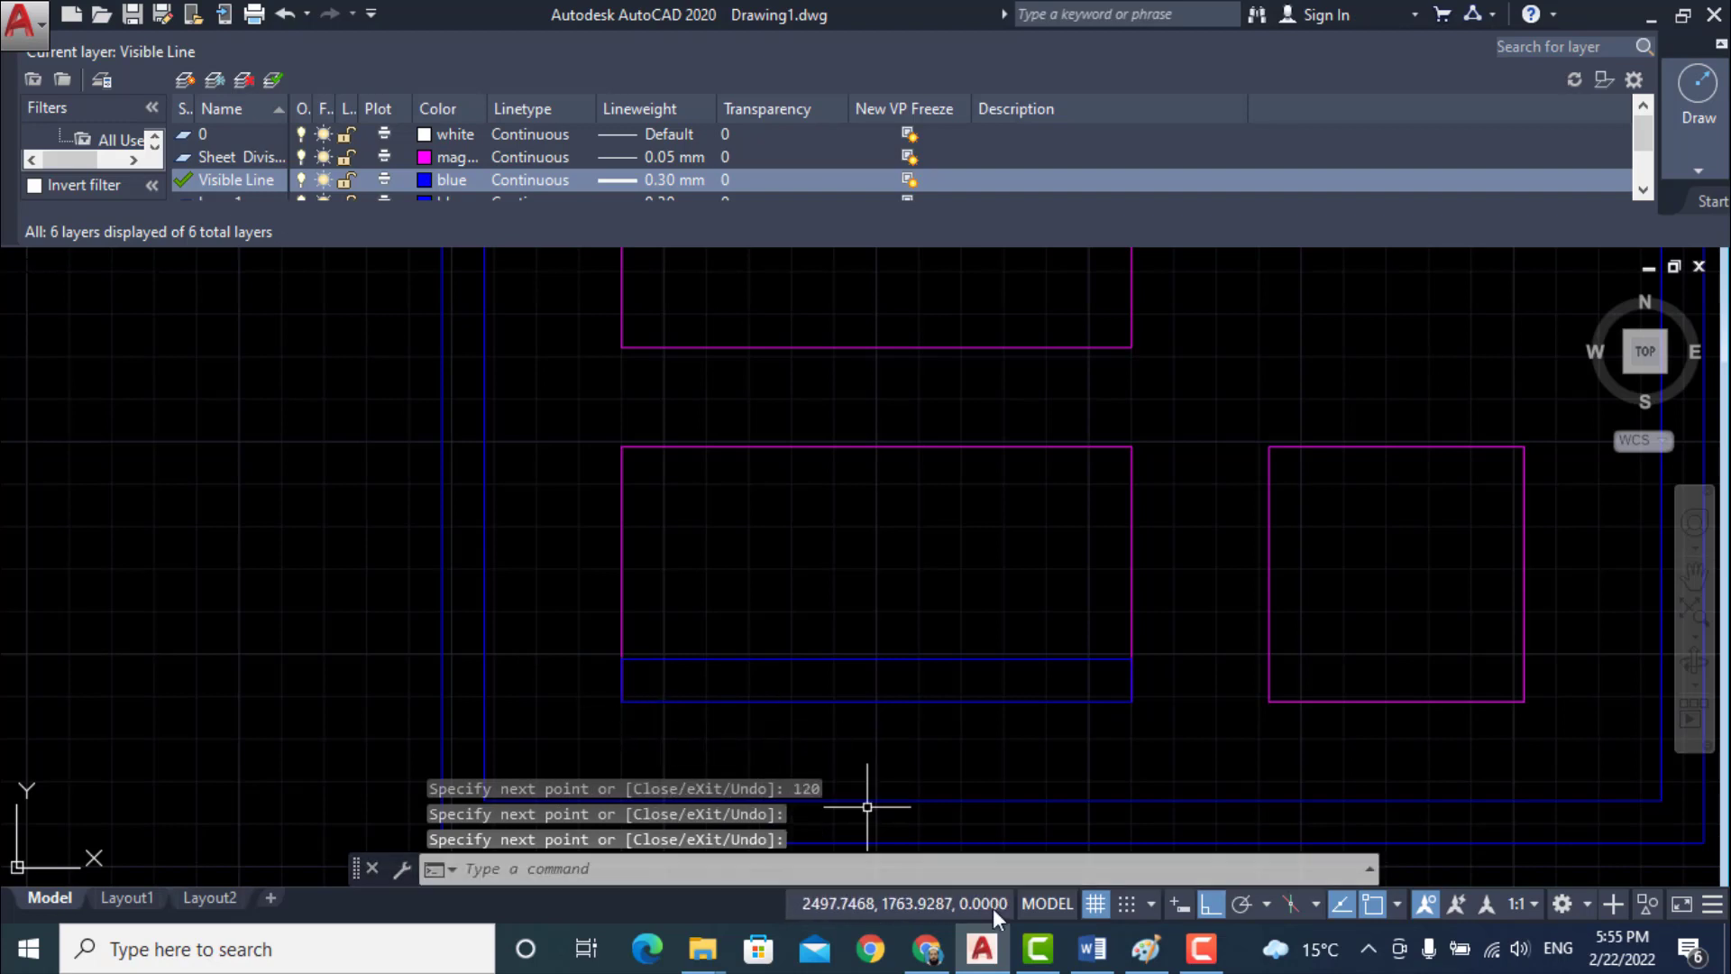
- Check the part in Word, return to AutoCAD, and draw lines 10 up and 80 left from the base rectangle's upper-right corner
left_click(1102, 956)
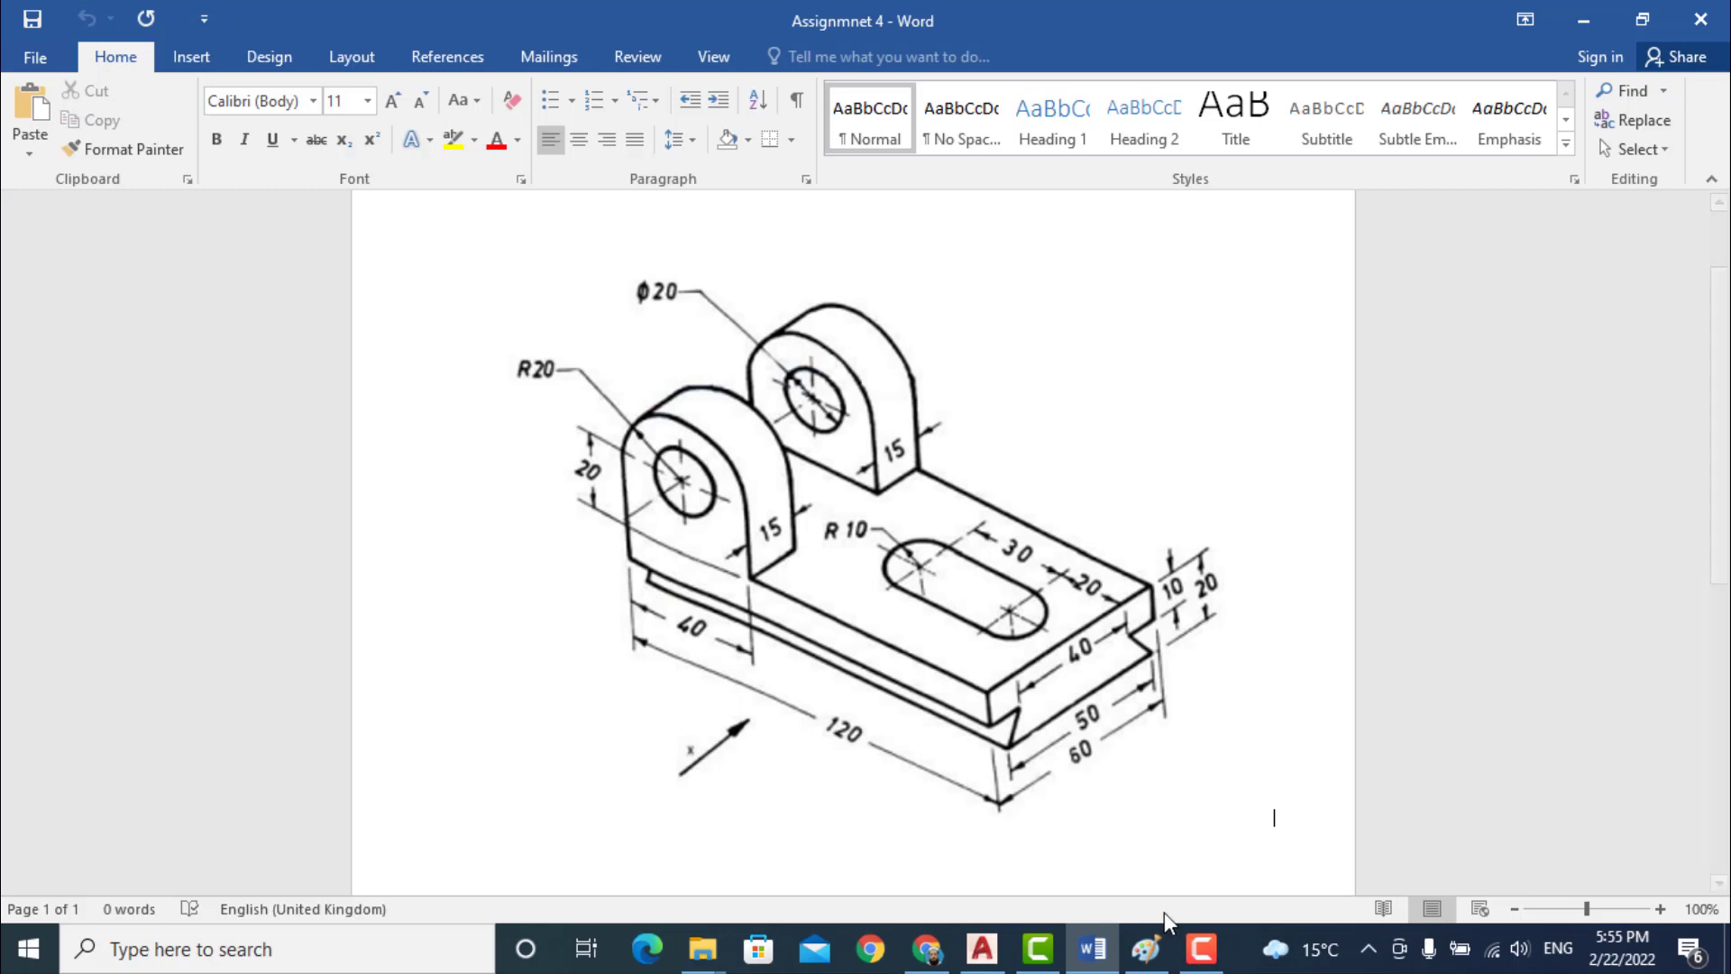
left_click(982, 949)
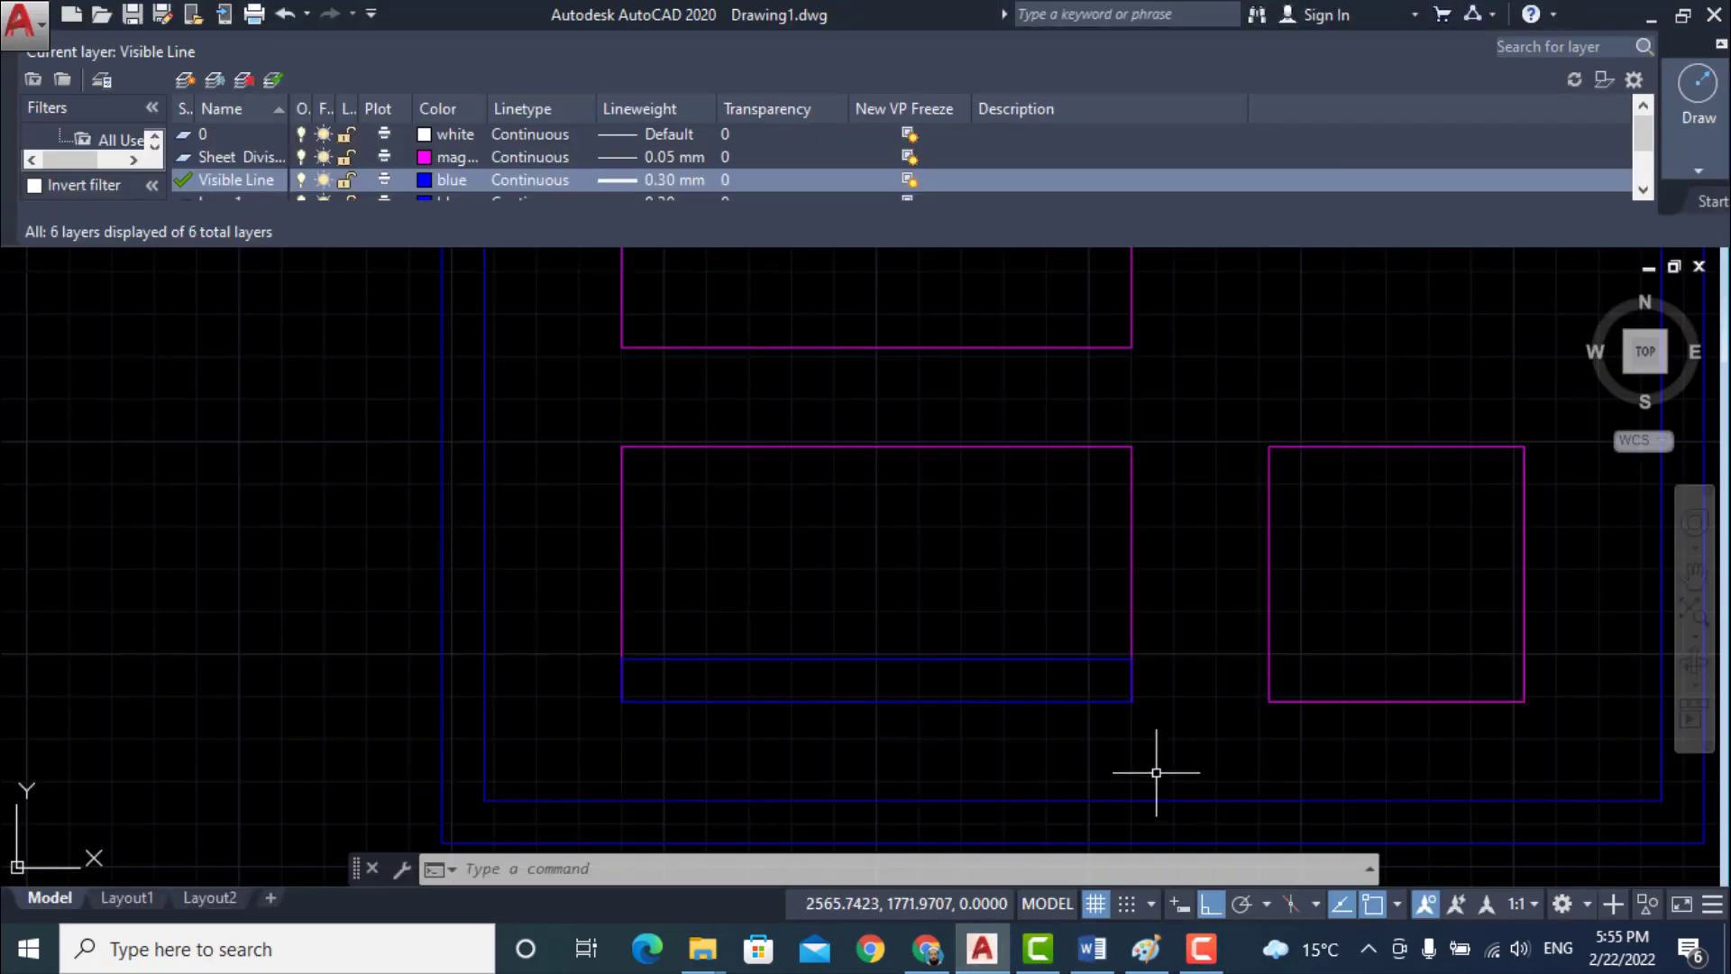
key("l")
key("Return")
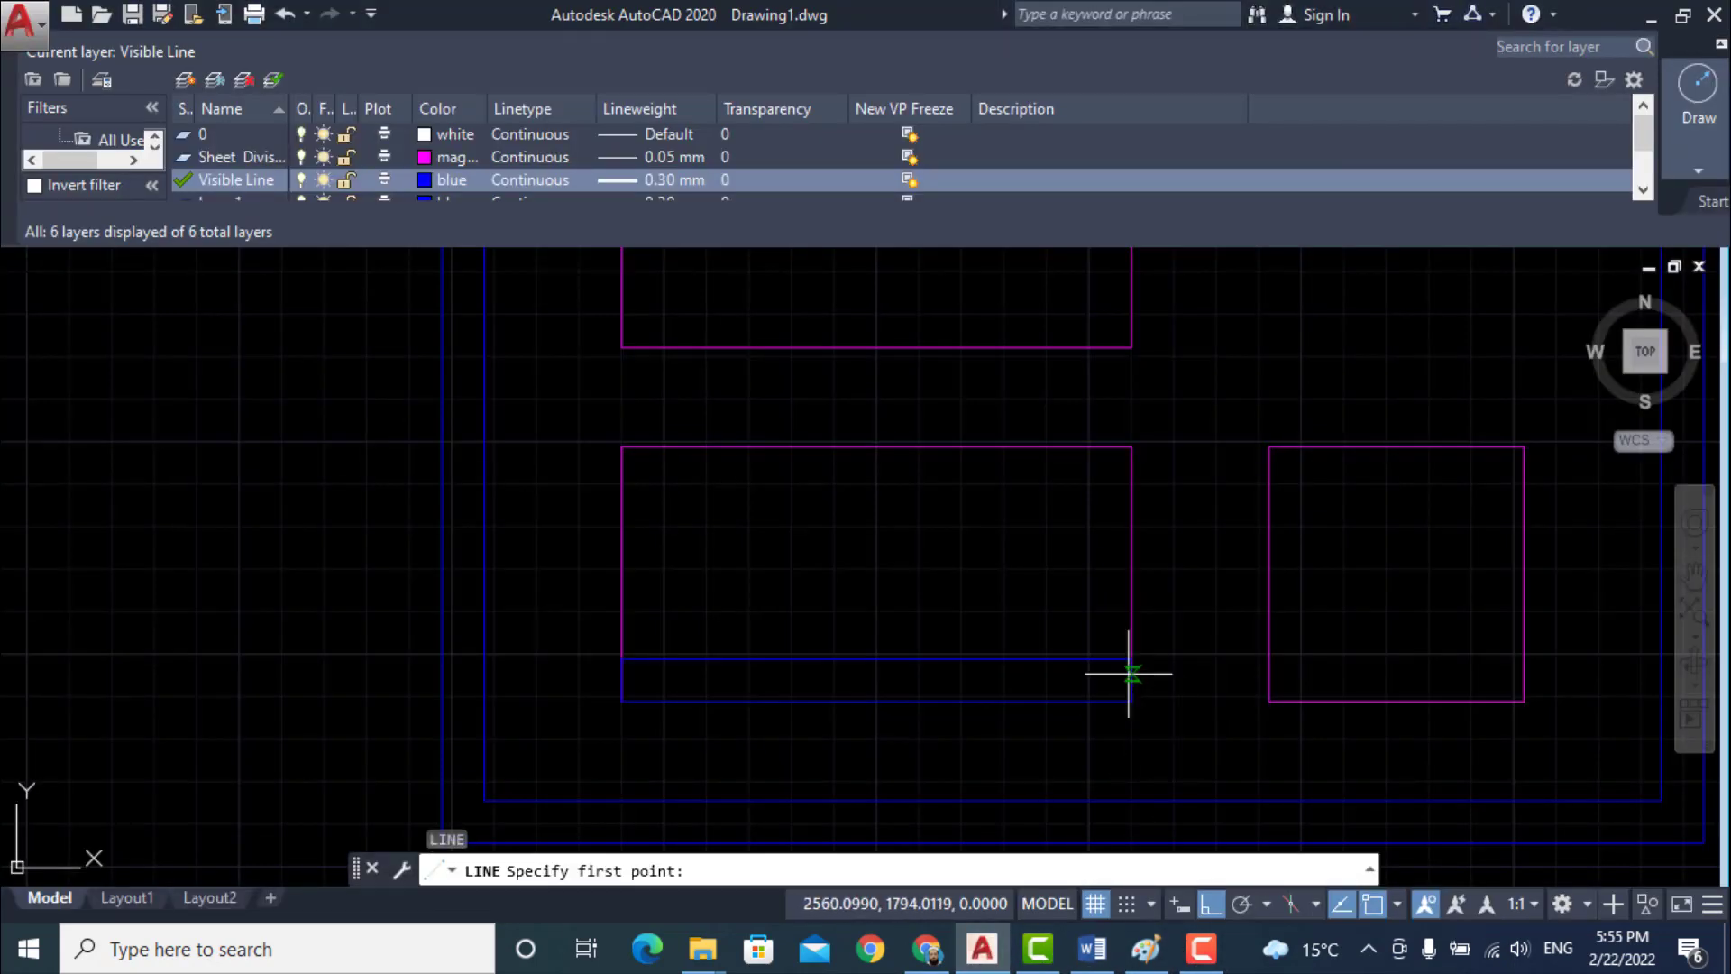
left_click(1129, 660)
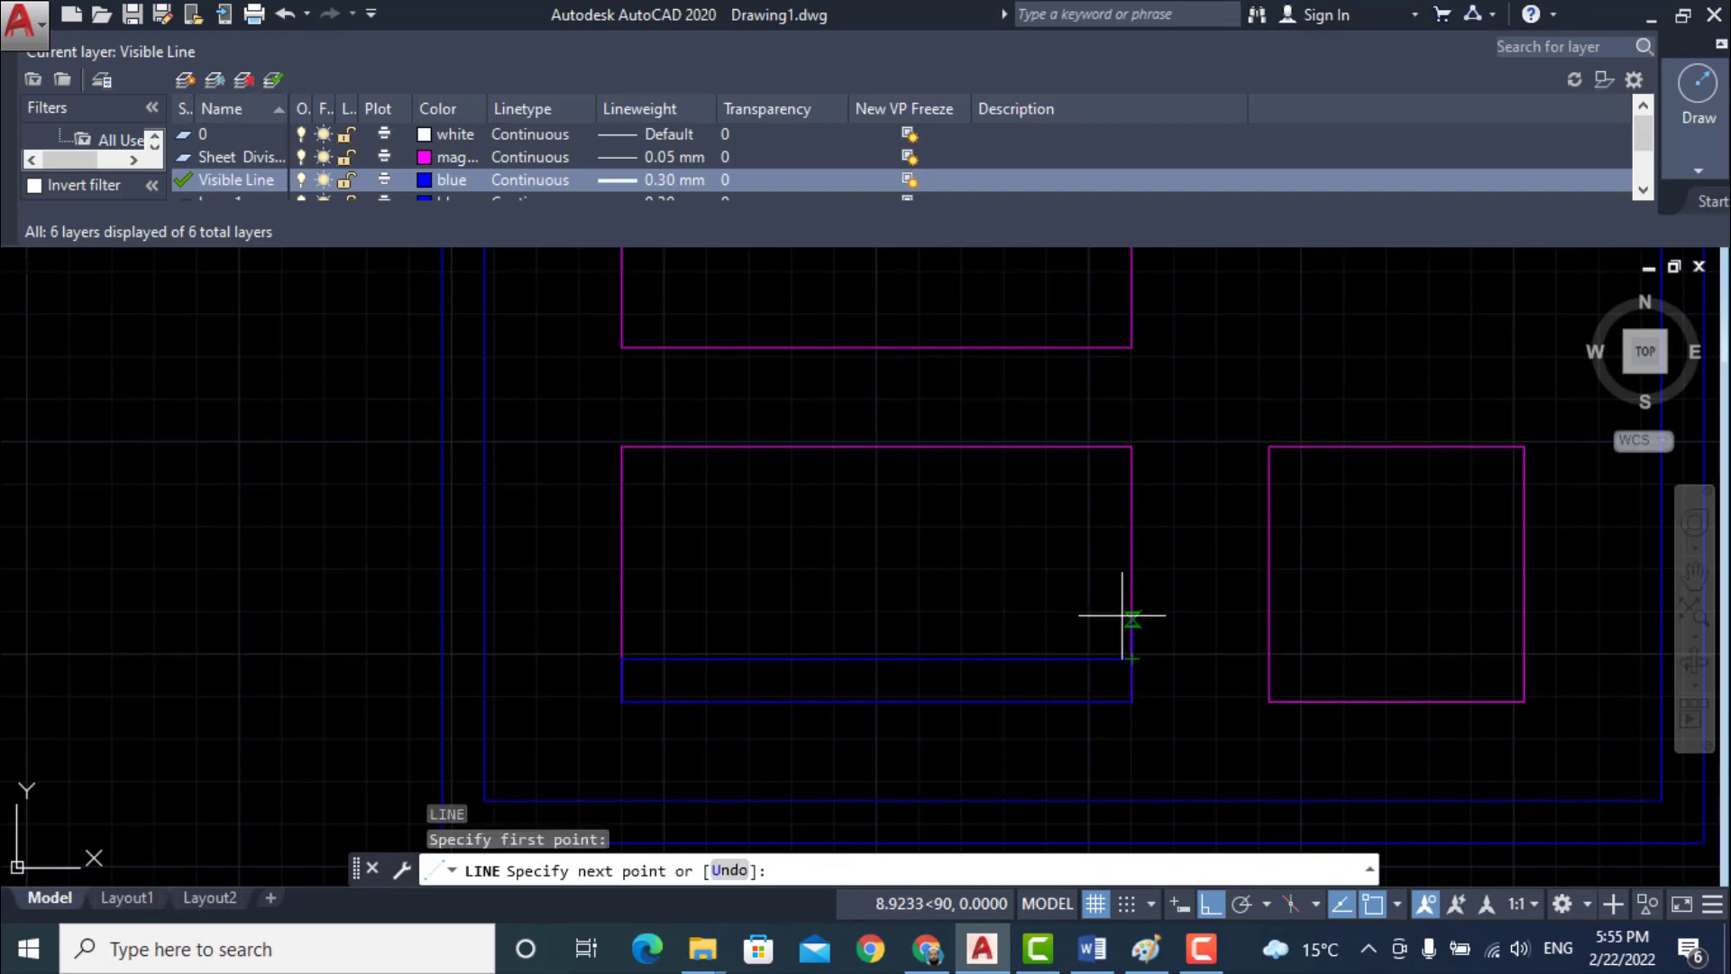
type("10")
key("Return")
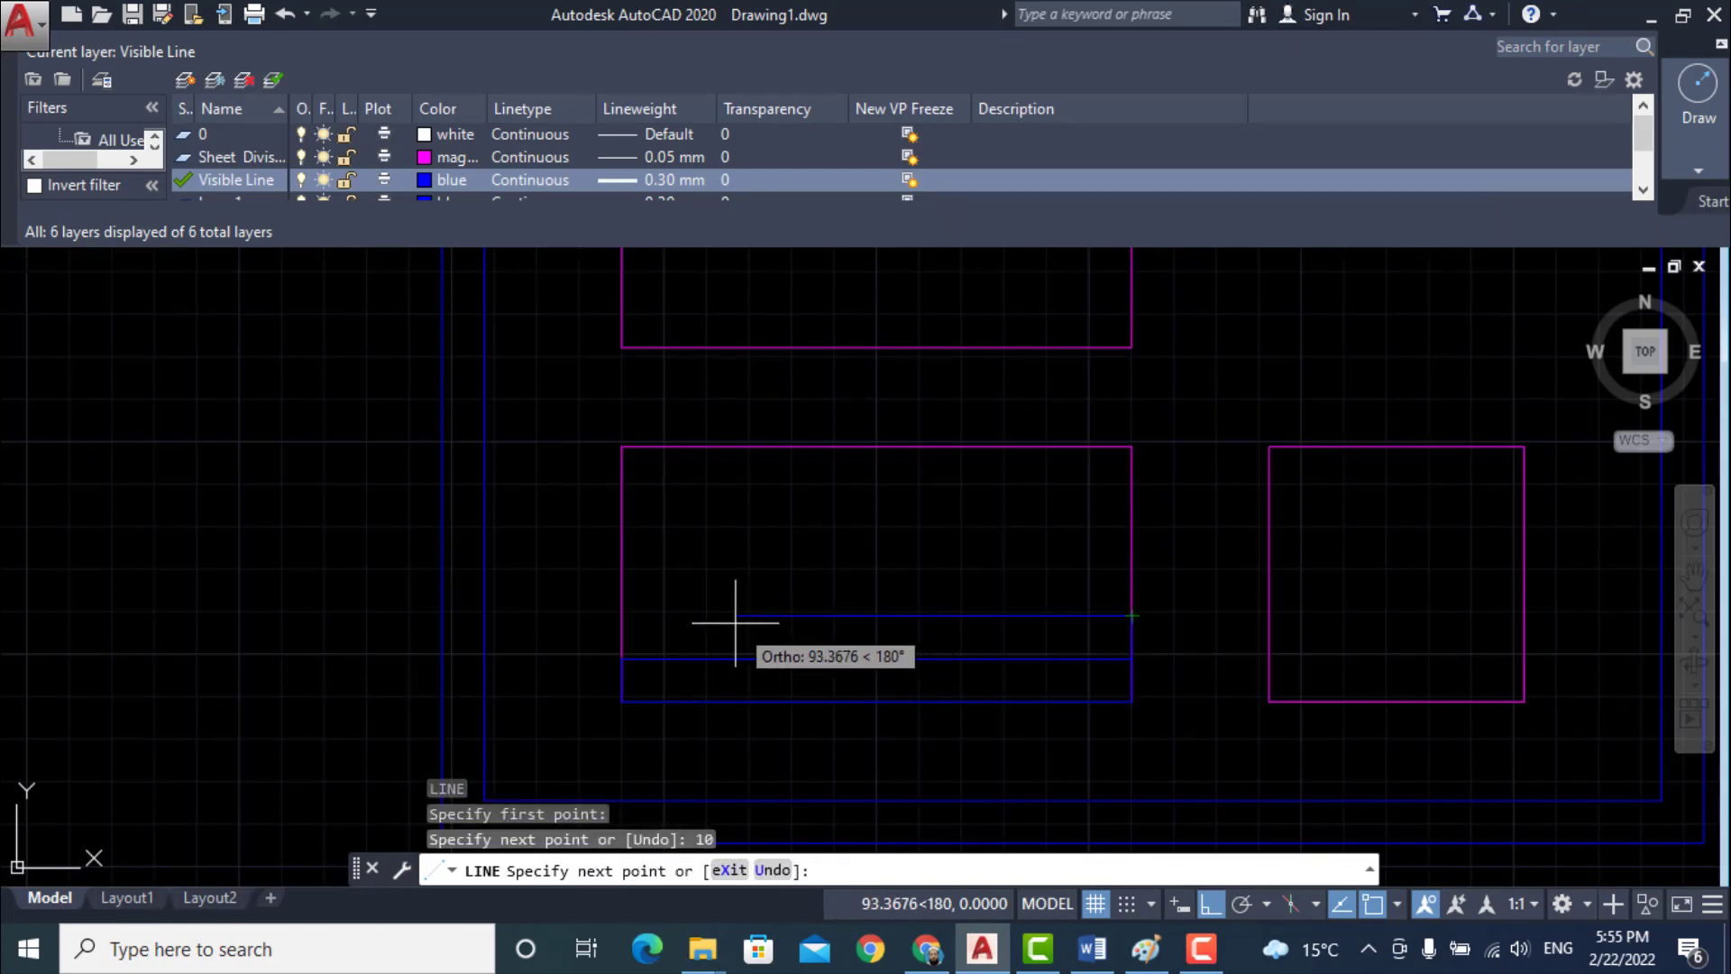
type("80")
key("Return")
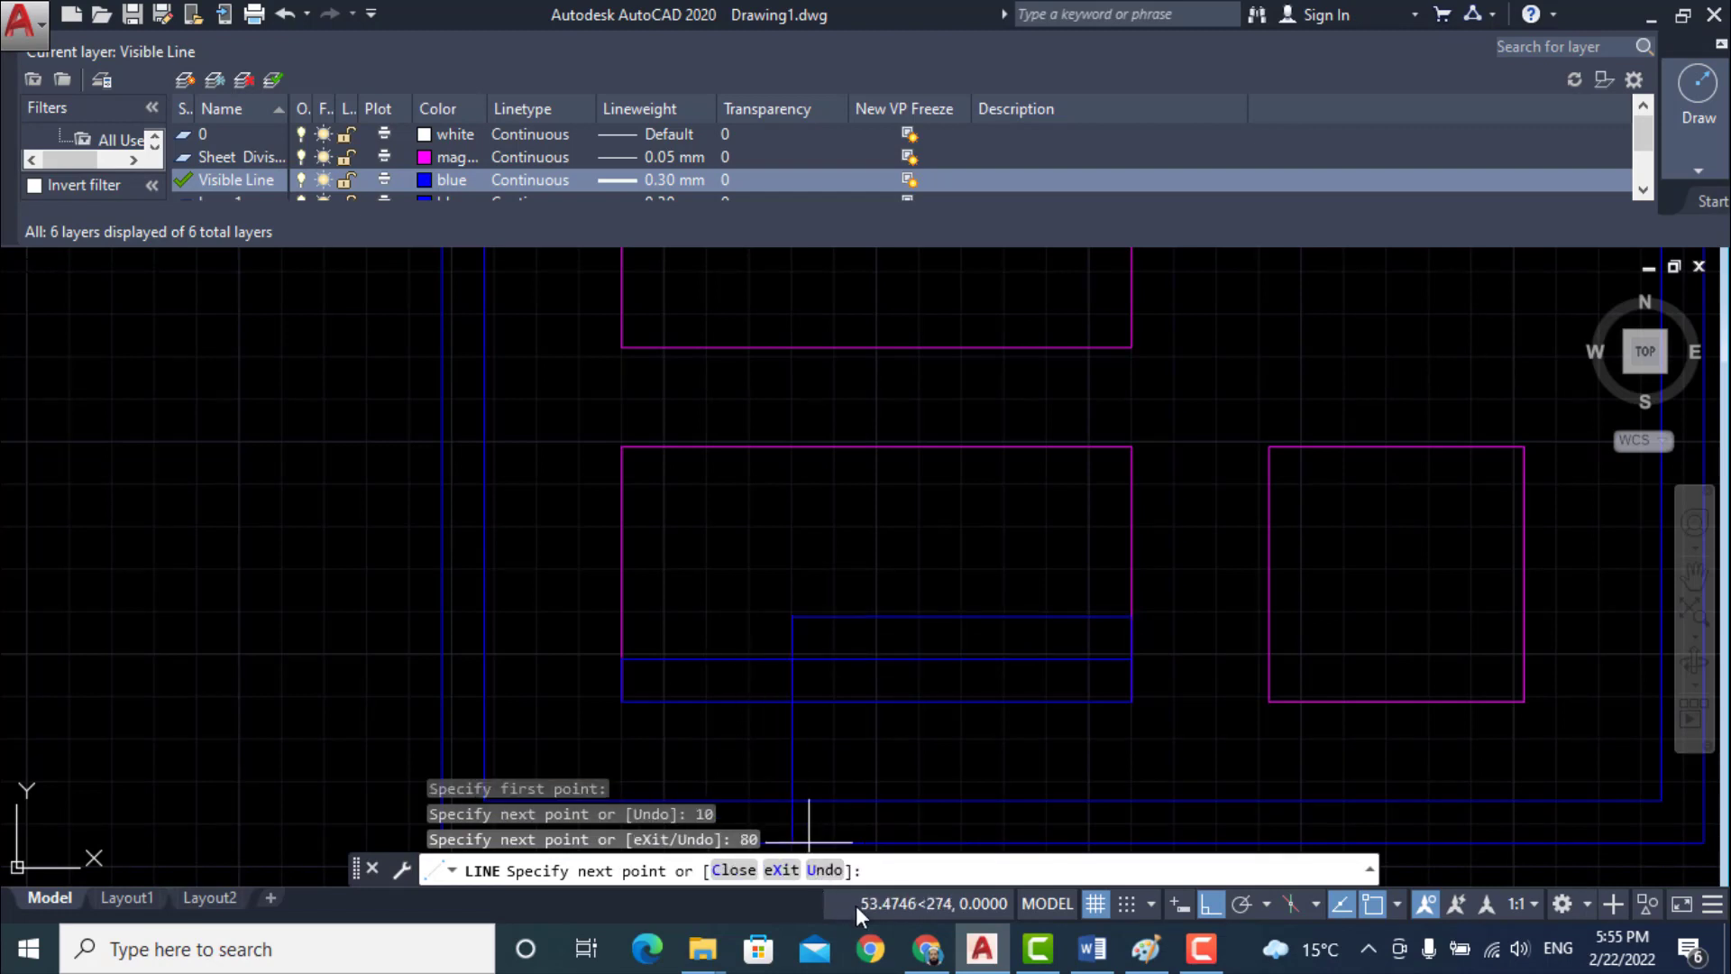
- Check the lug height in the Word drawing, return to AutoCAD, and continue the profile with a line 20 straight up
left_click(1093, 949)
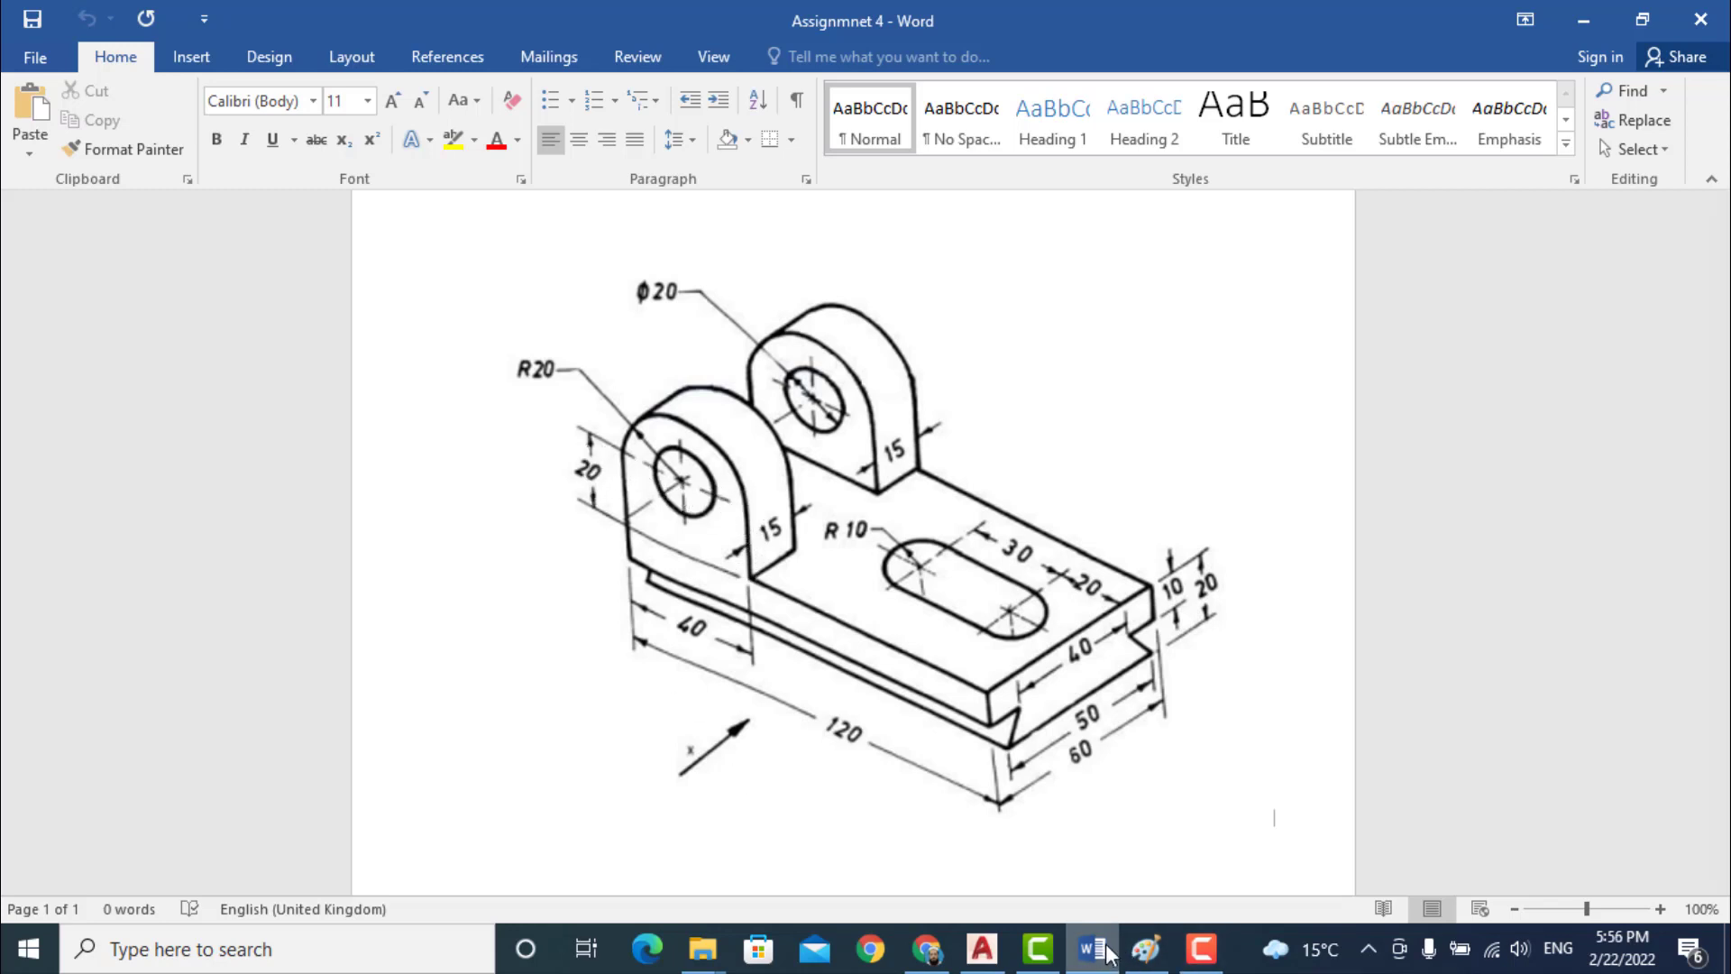
left_click(982, 948)
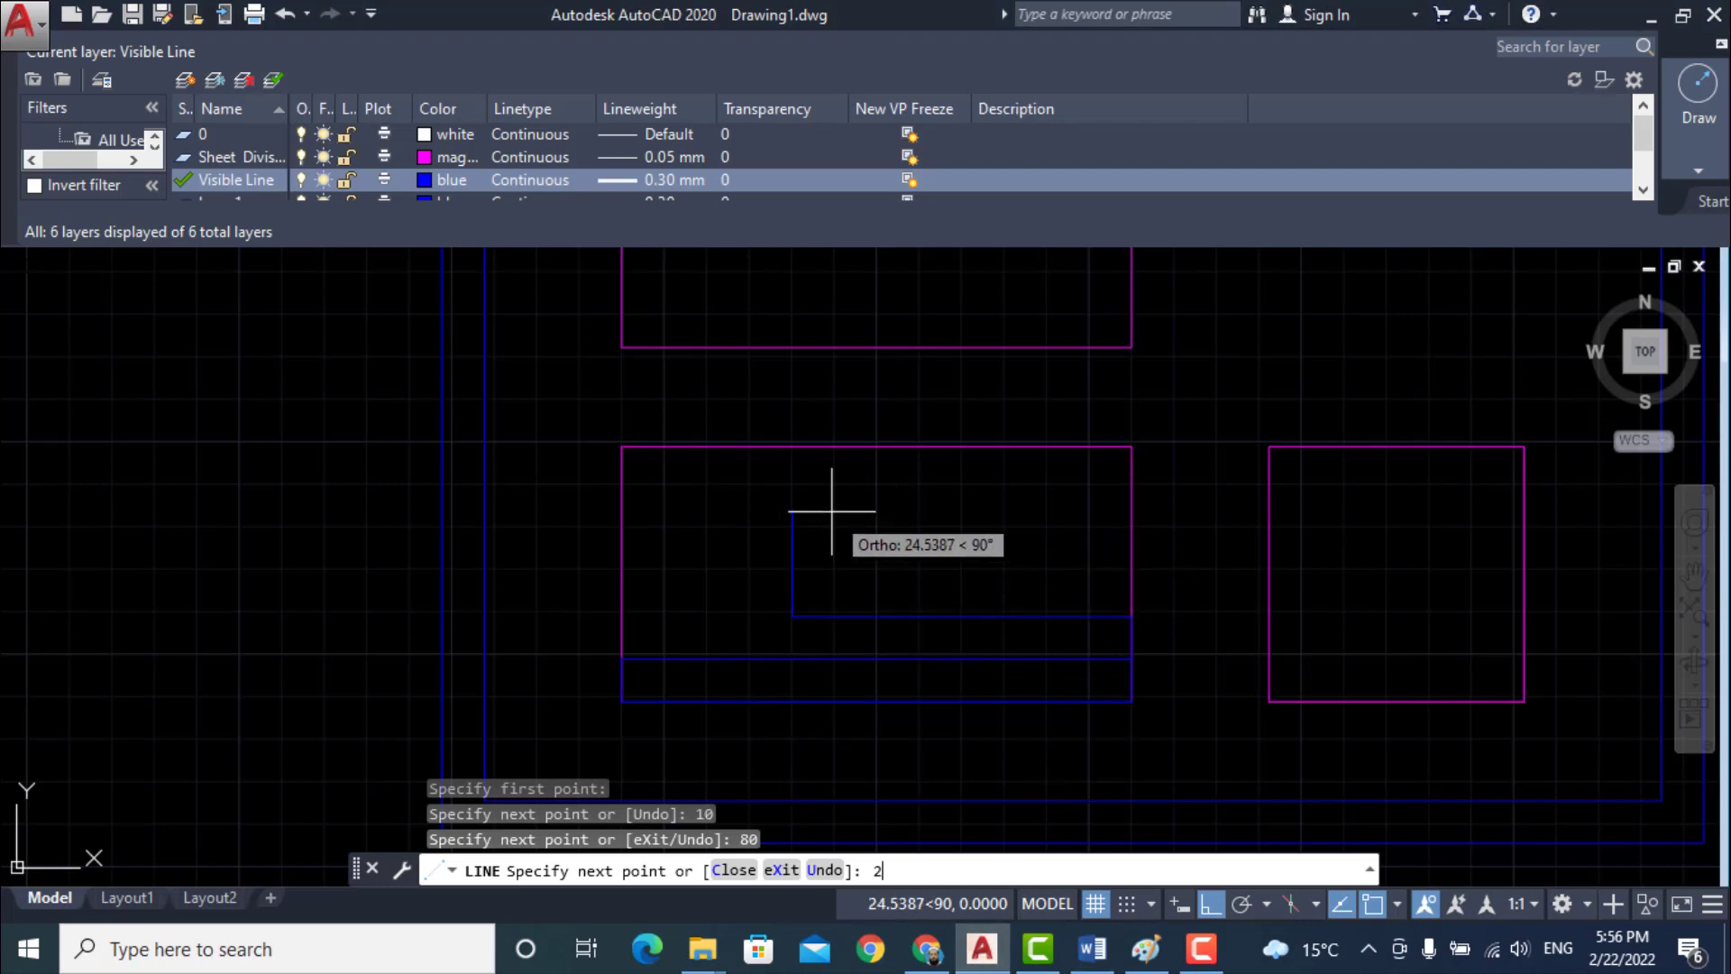
key("Return")
key("Return")
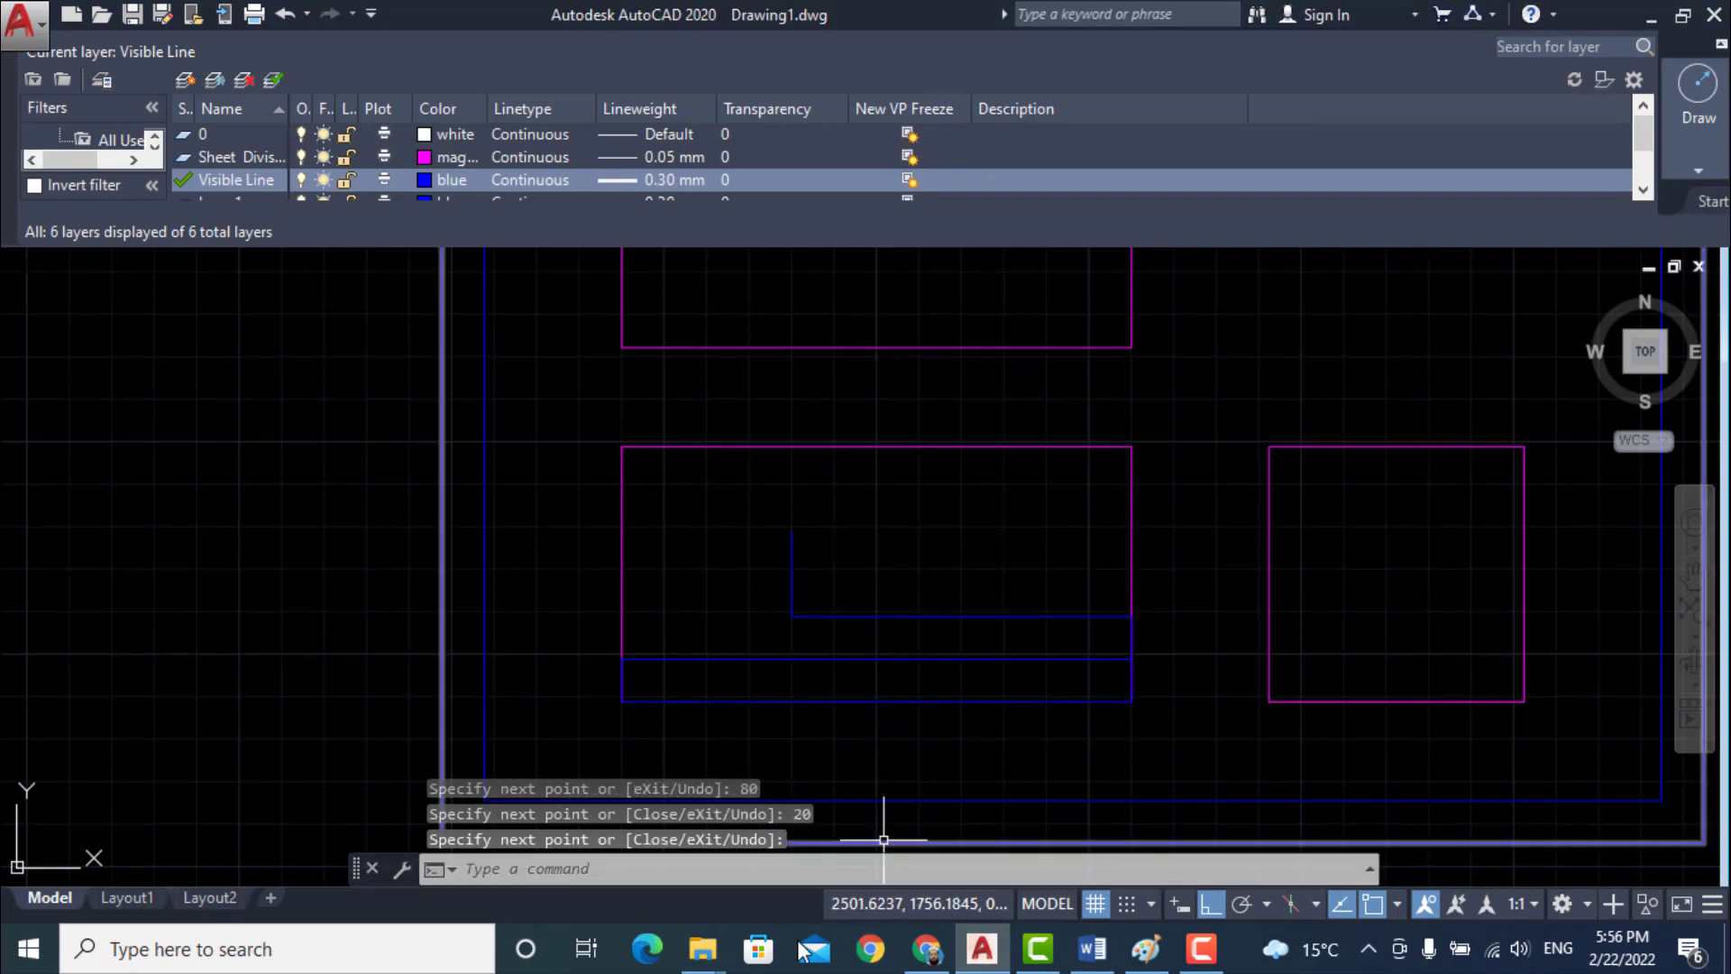
- After consulting the Word drawing, draw a 30 line up from the base rectangle's upper-left corner in AutoCAD and delete the view box's left edge
left_click(1089, 951)
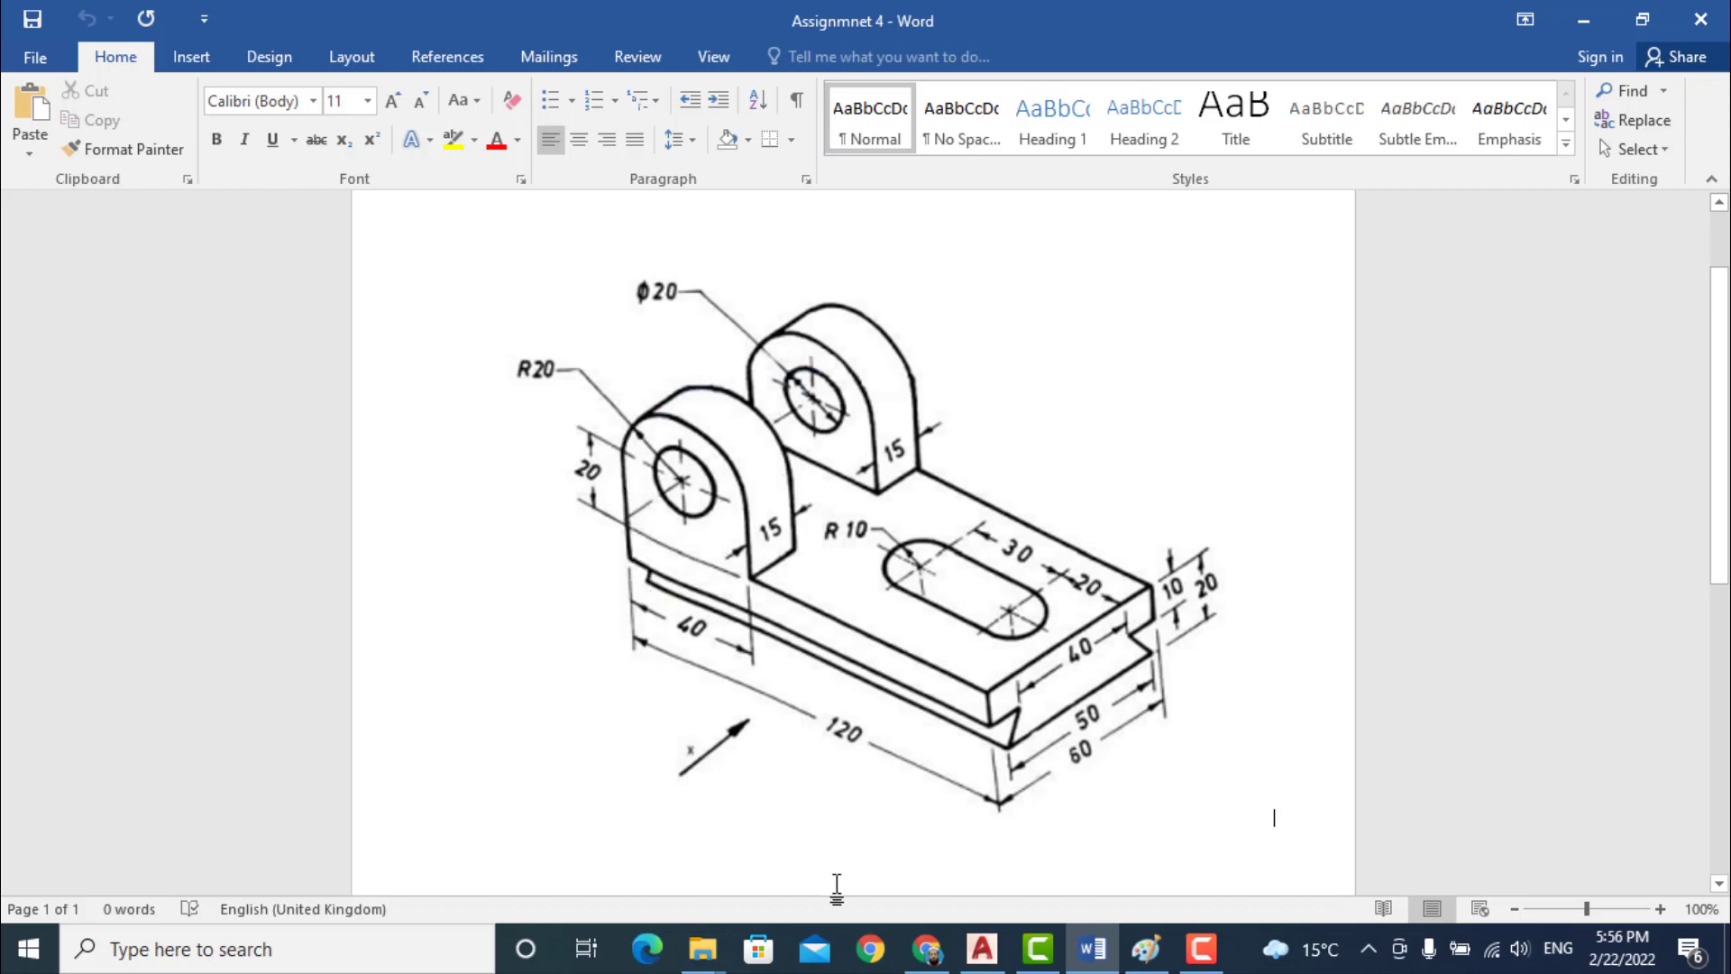
mouse_move(1102, 951)
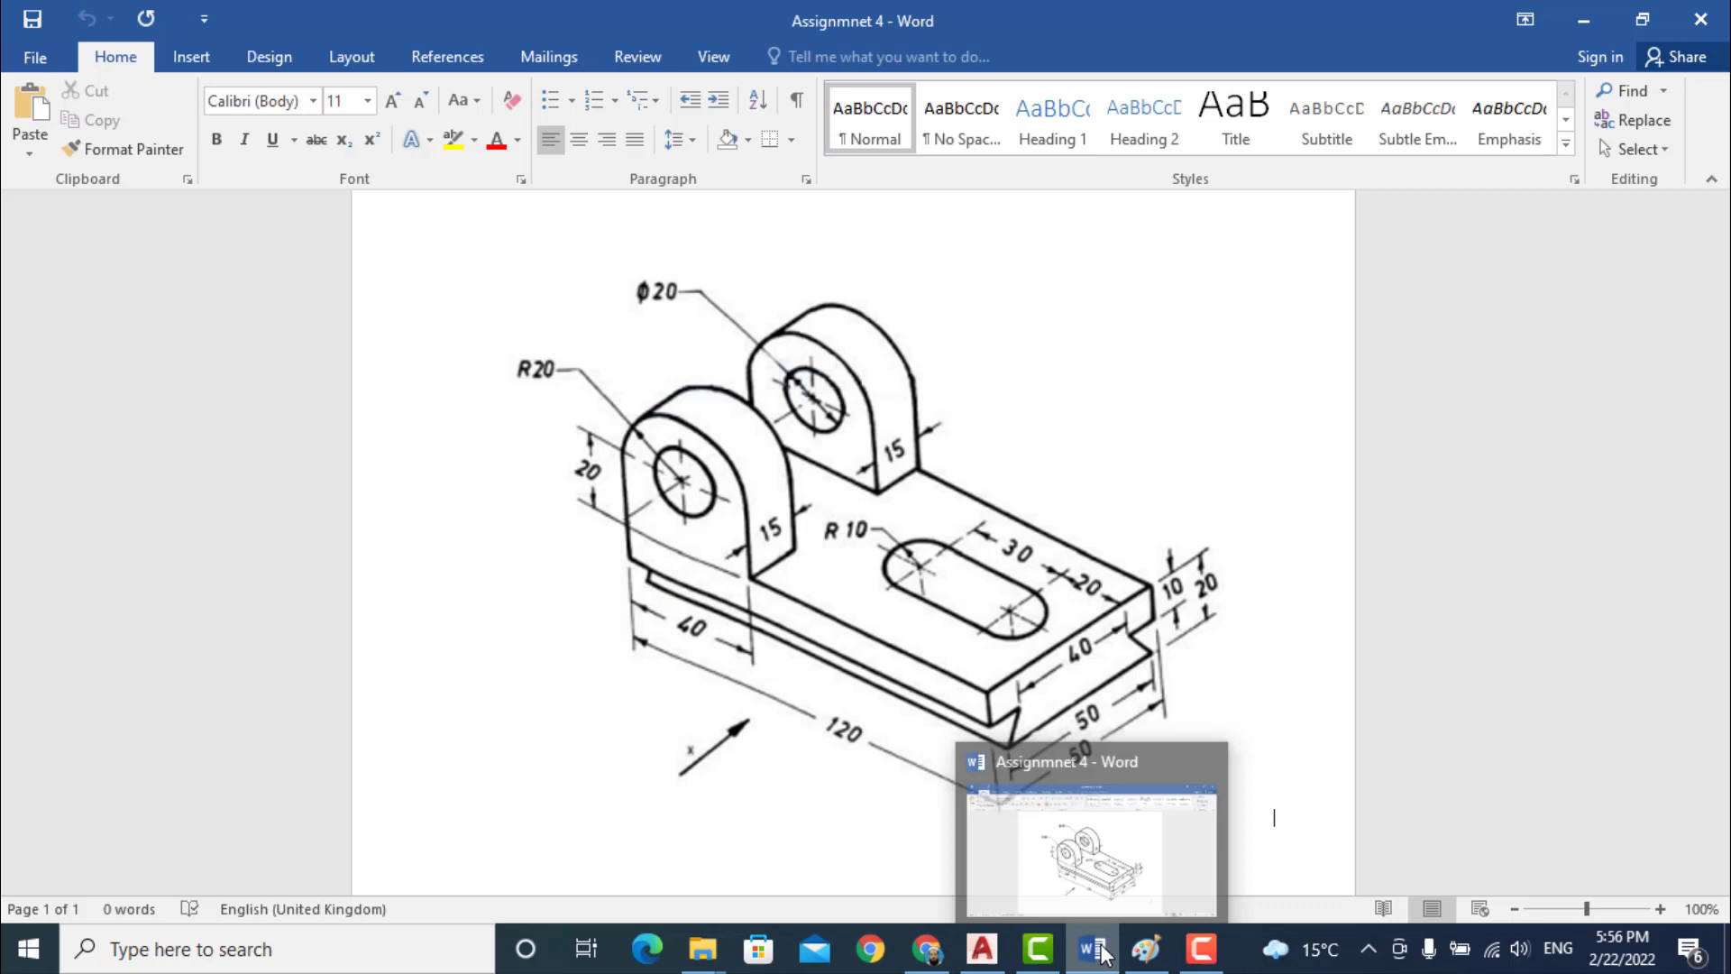
left_click(992, 956)
type("l")
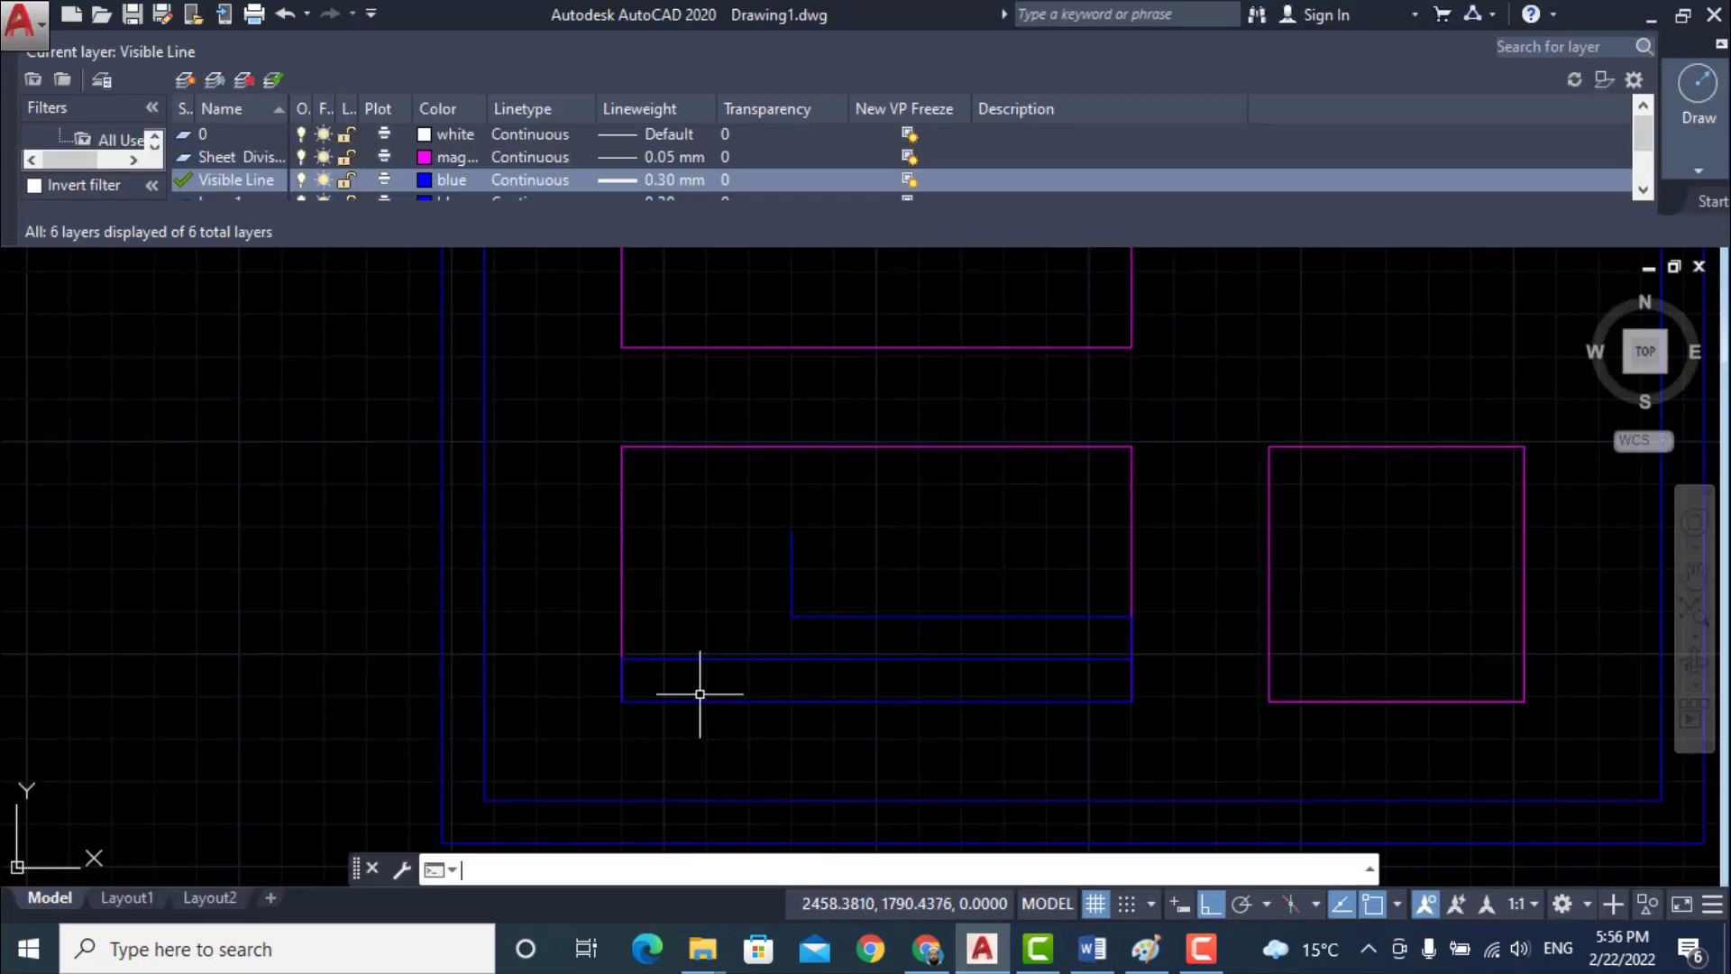
key("Return")
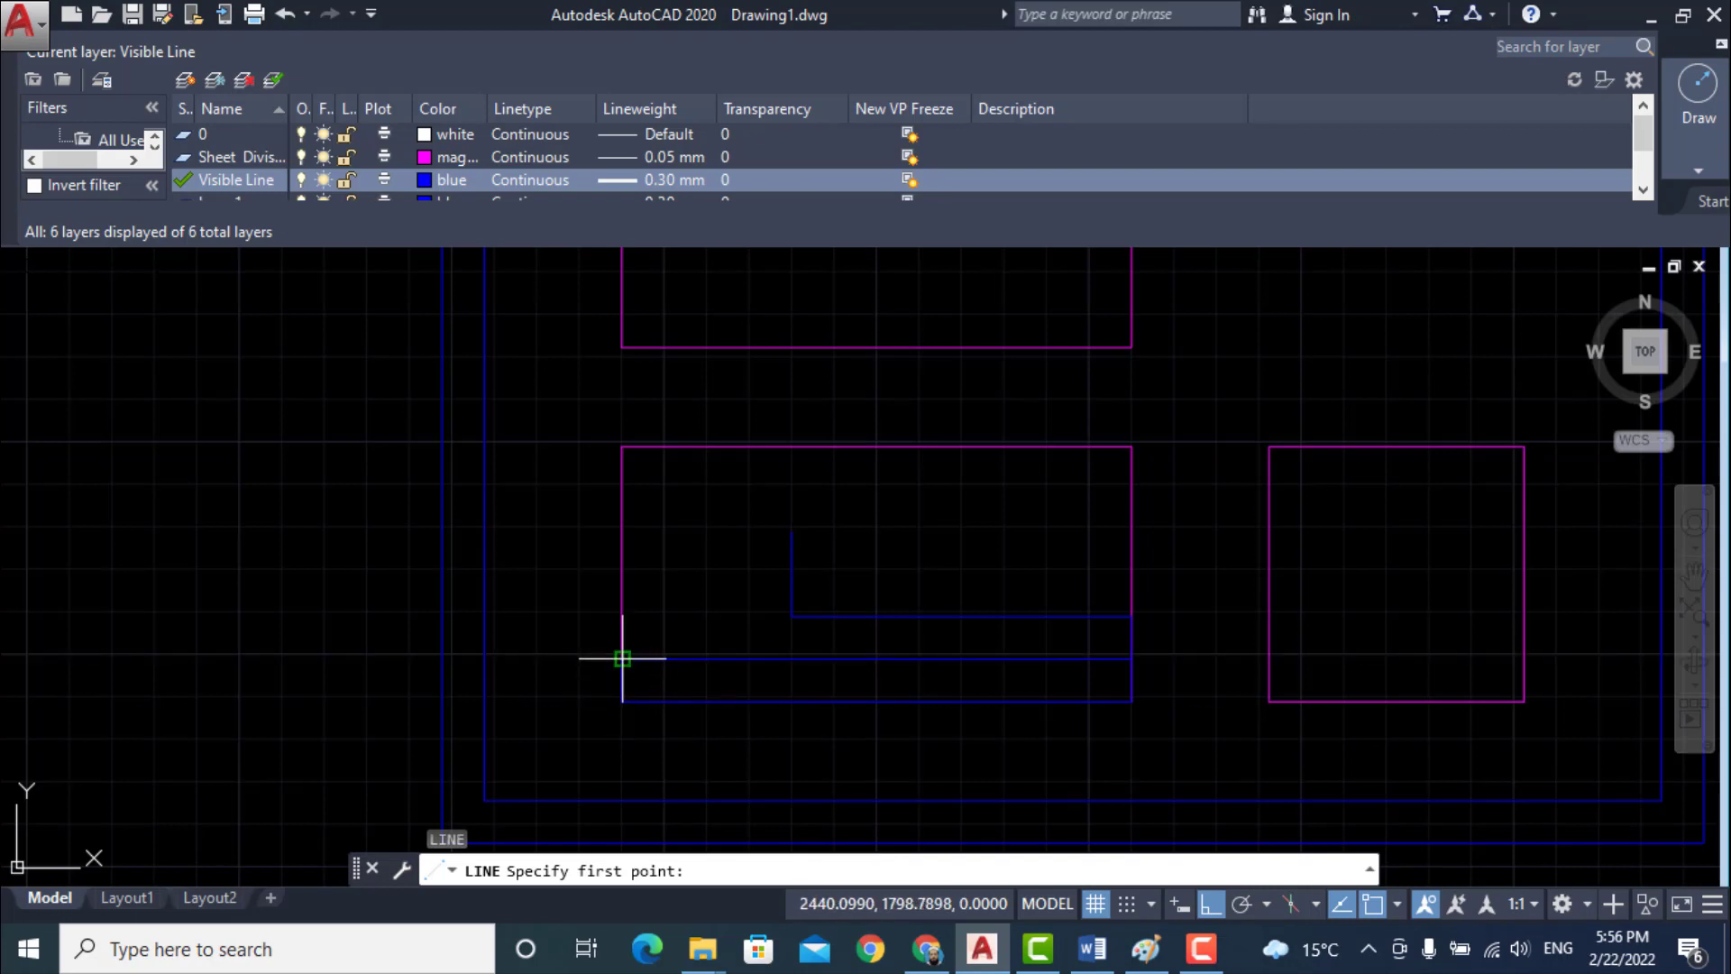
left_click(622, 658)
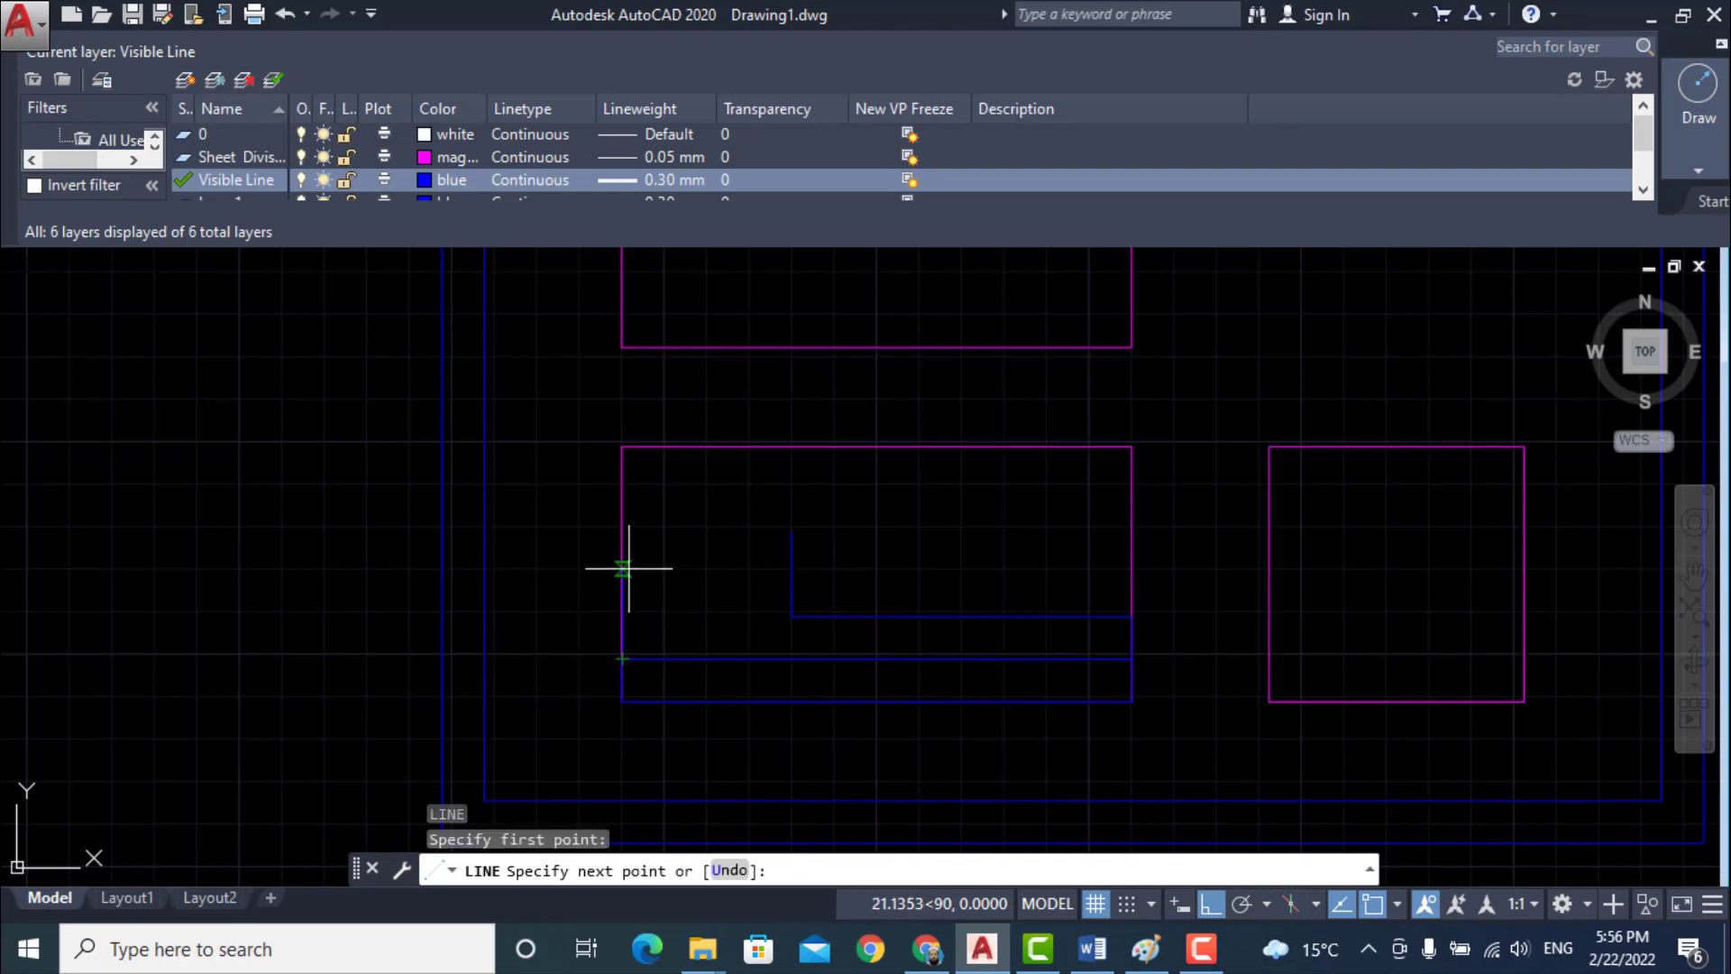
type("30")
key("Return")
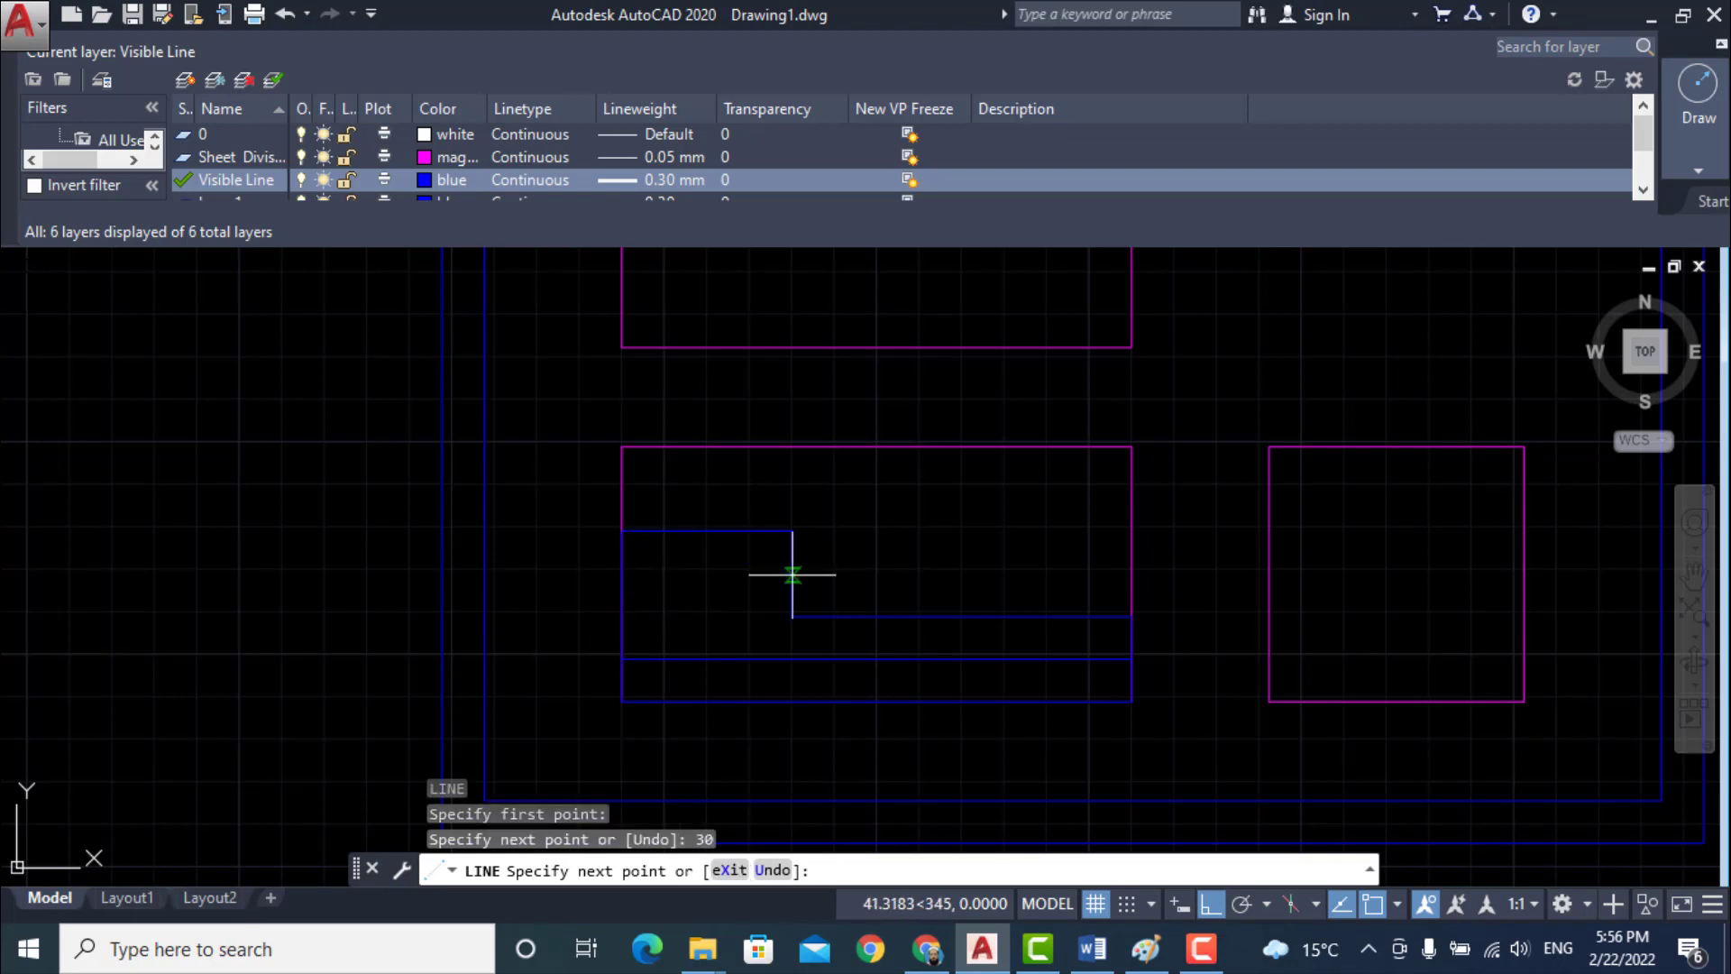
key("Return")
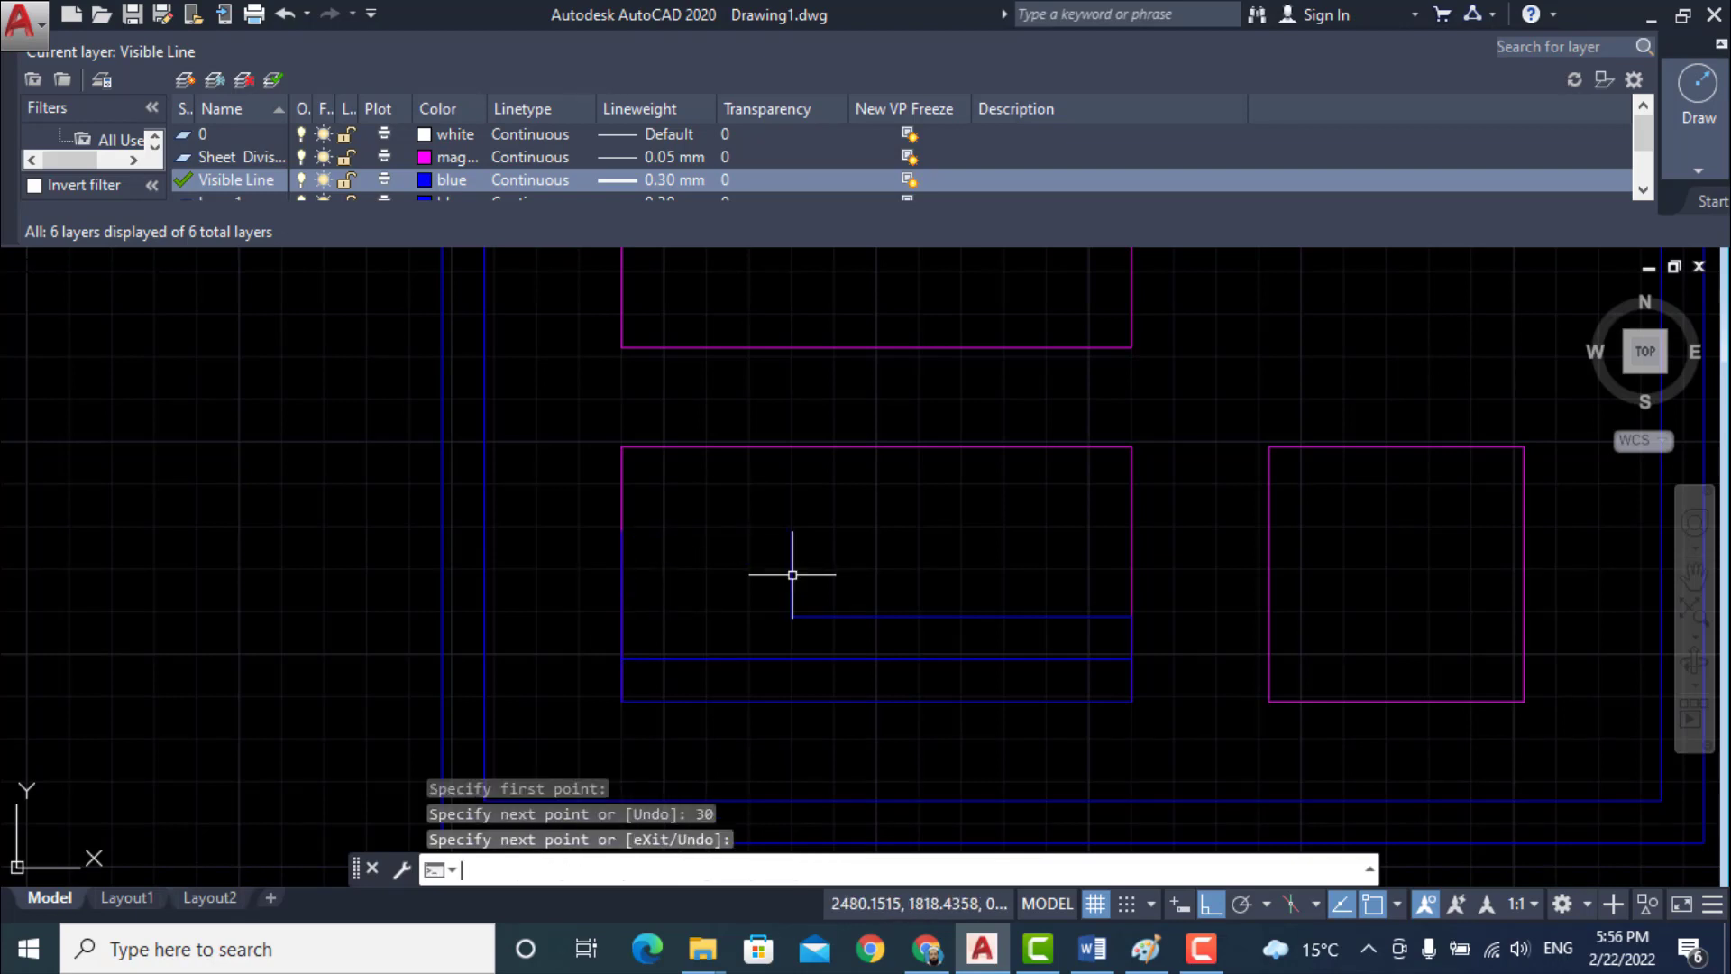
left_click(623, 492)
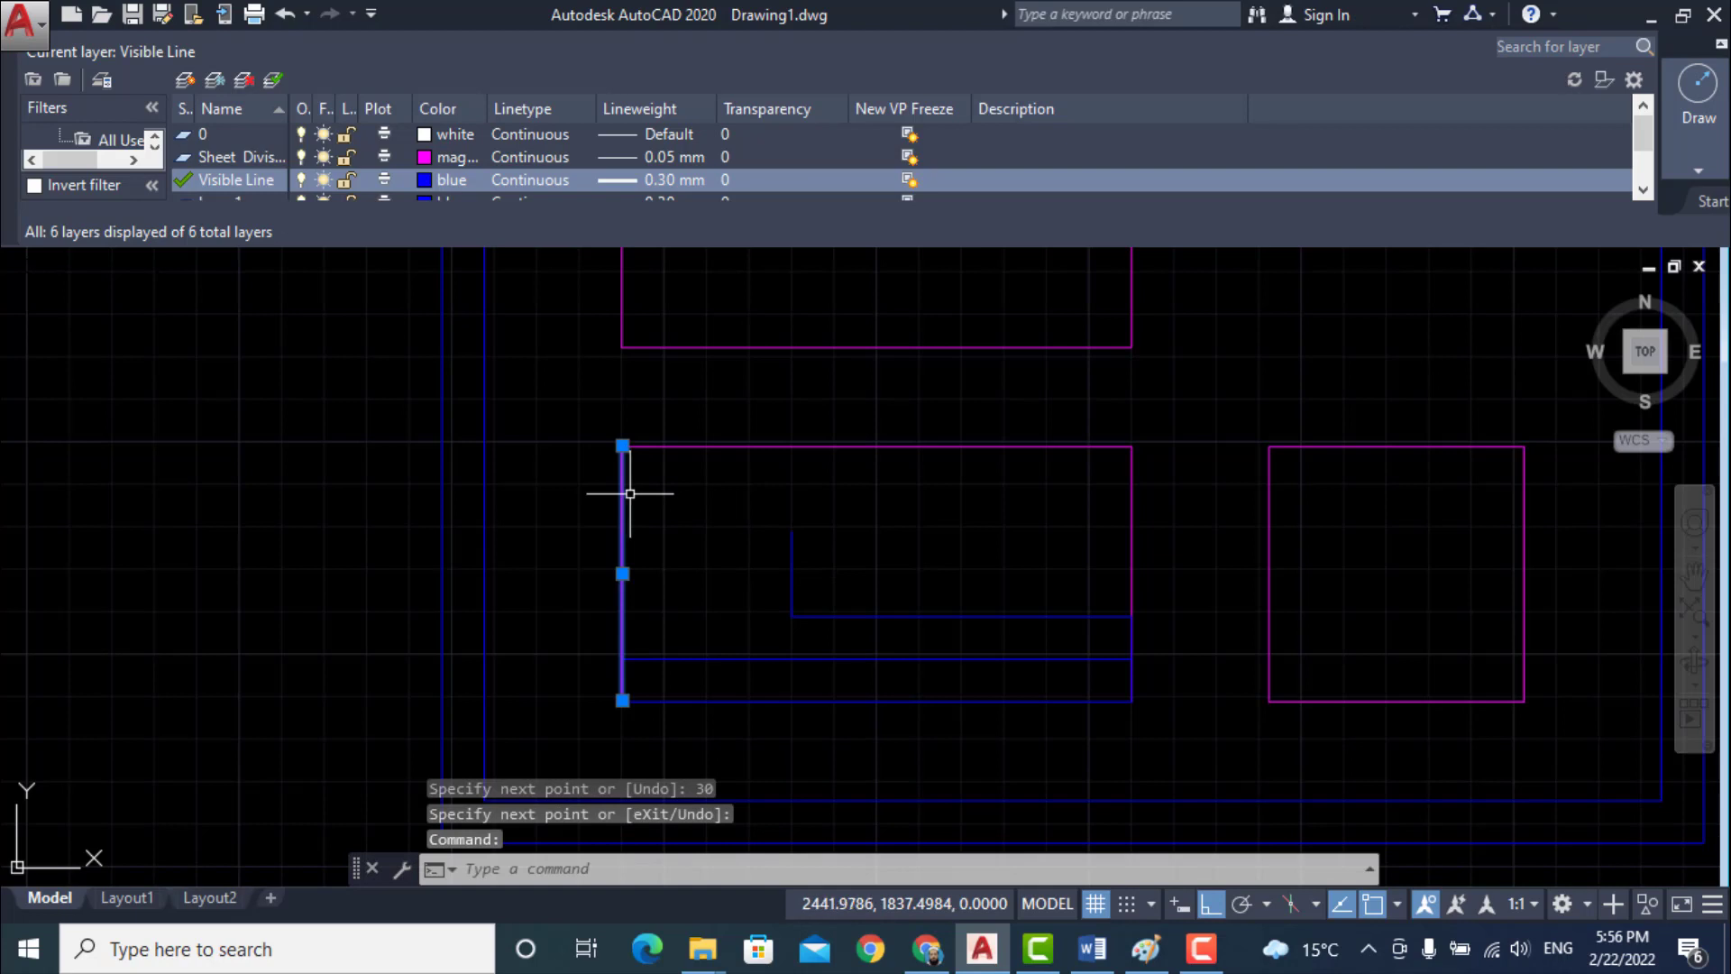
key("Delete")
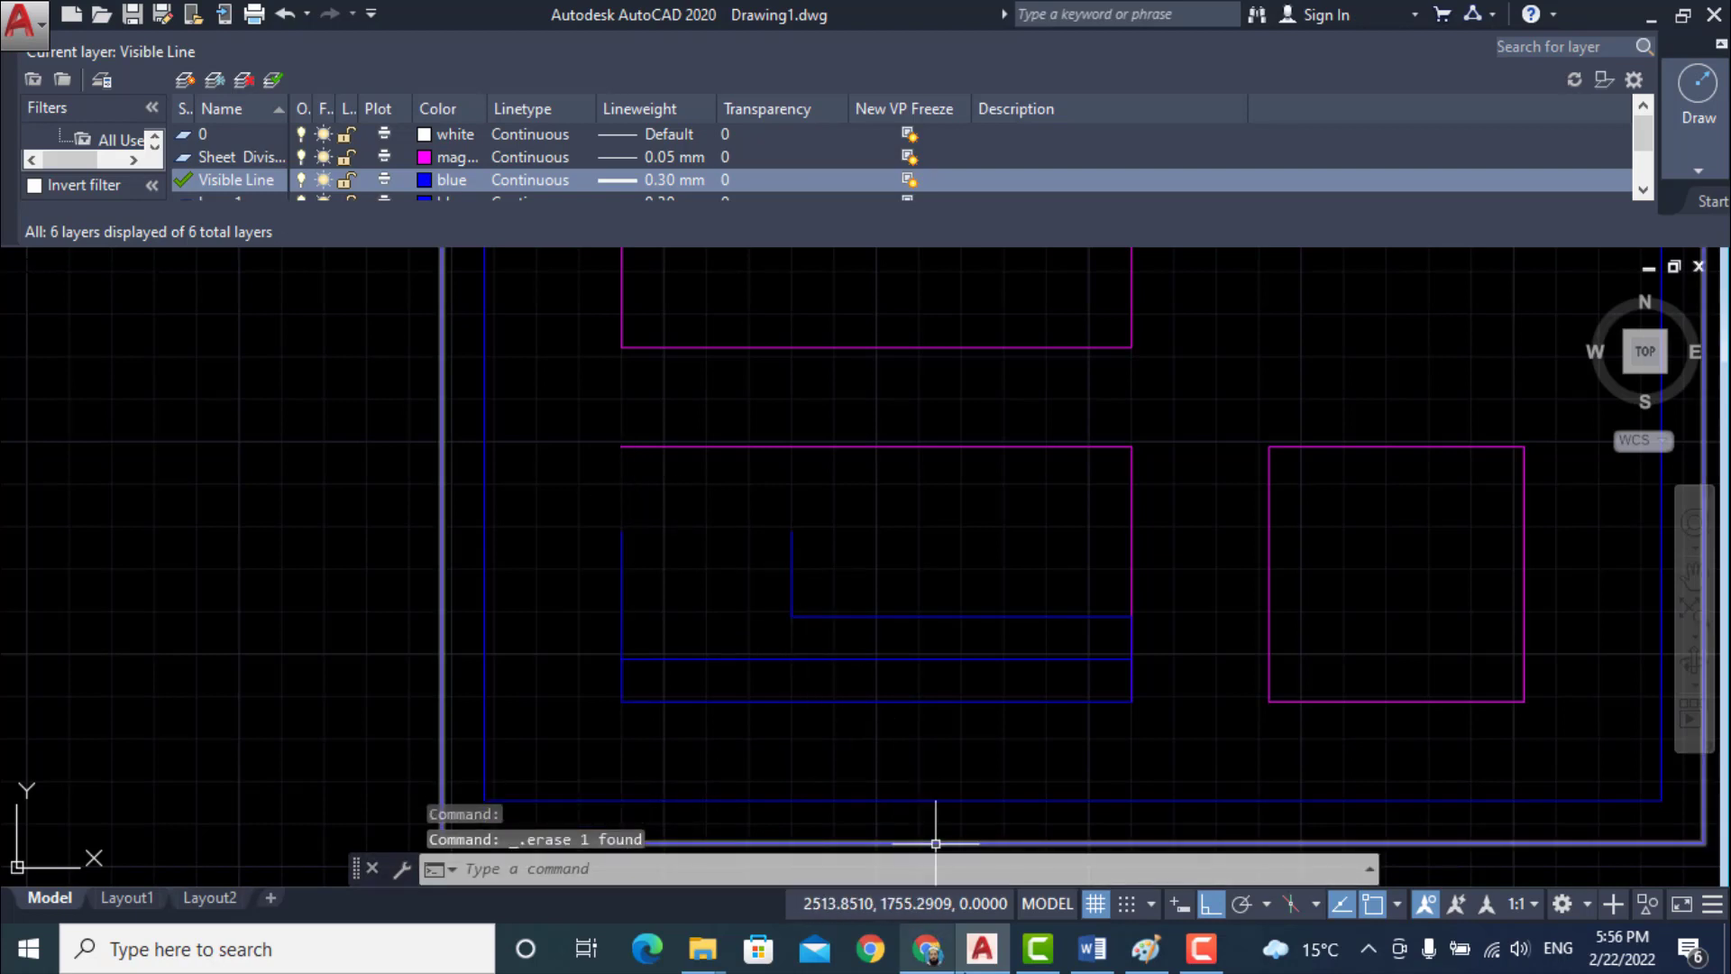
- Recheck the part in Word, make Center Line the current layer in AutoCAD, and join the tops of the lug's two vertical edges horizontally
left_click(1092, 949)
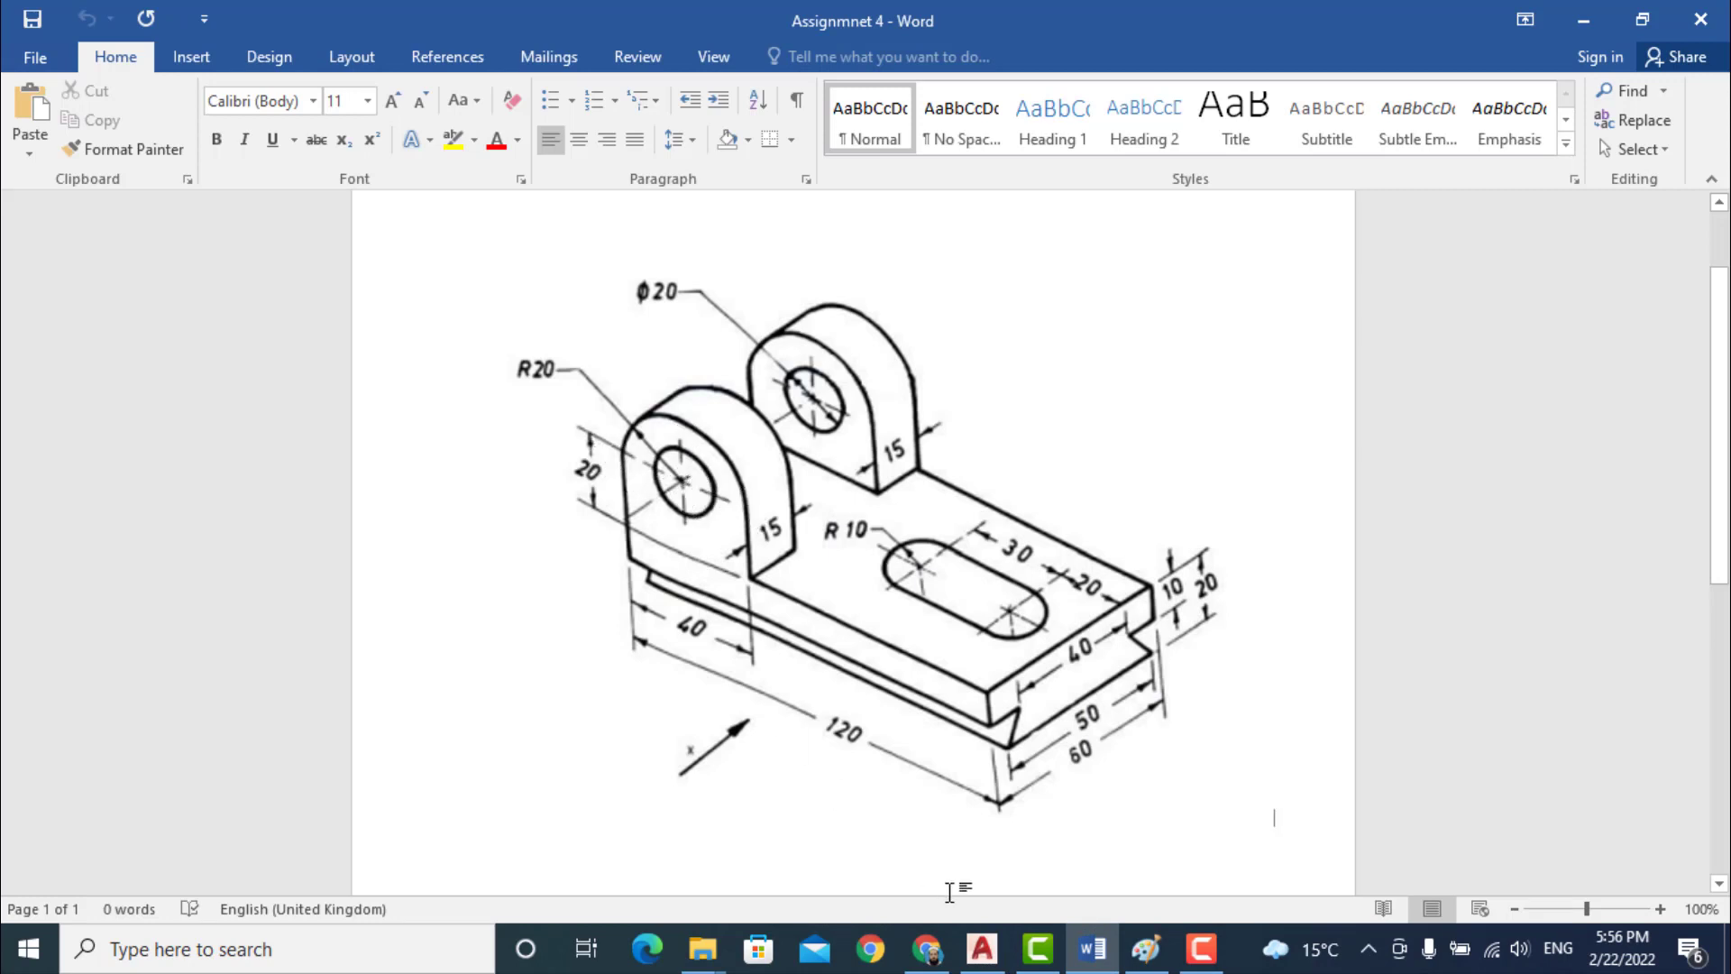
left_click(982, 949)
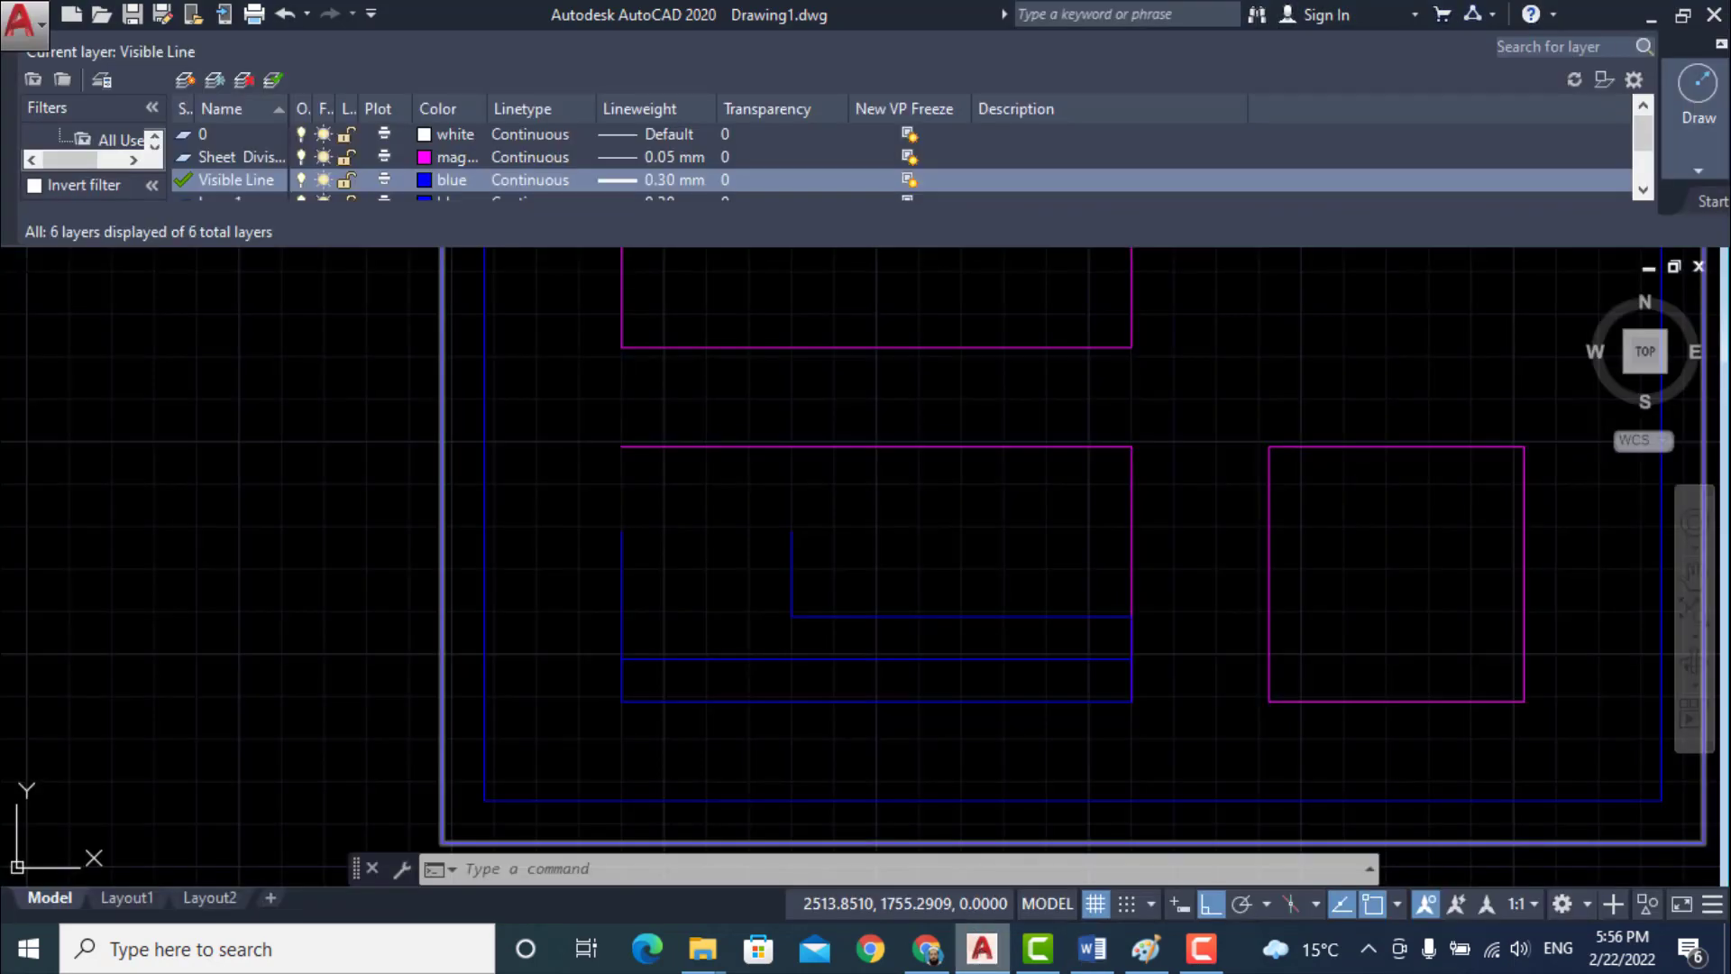
scroll(260, 164, "down", 1)
double_click(247, 161)
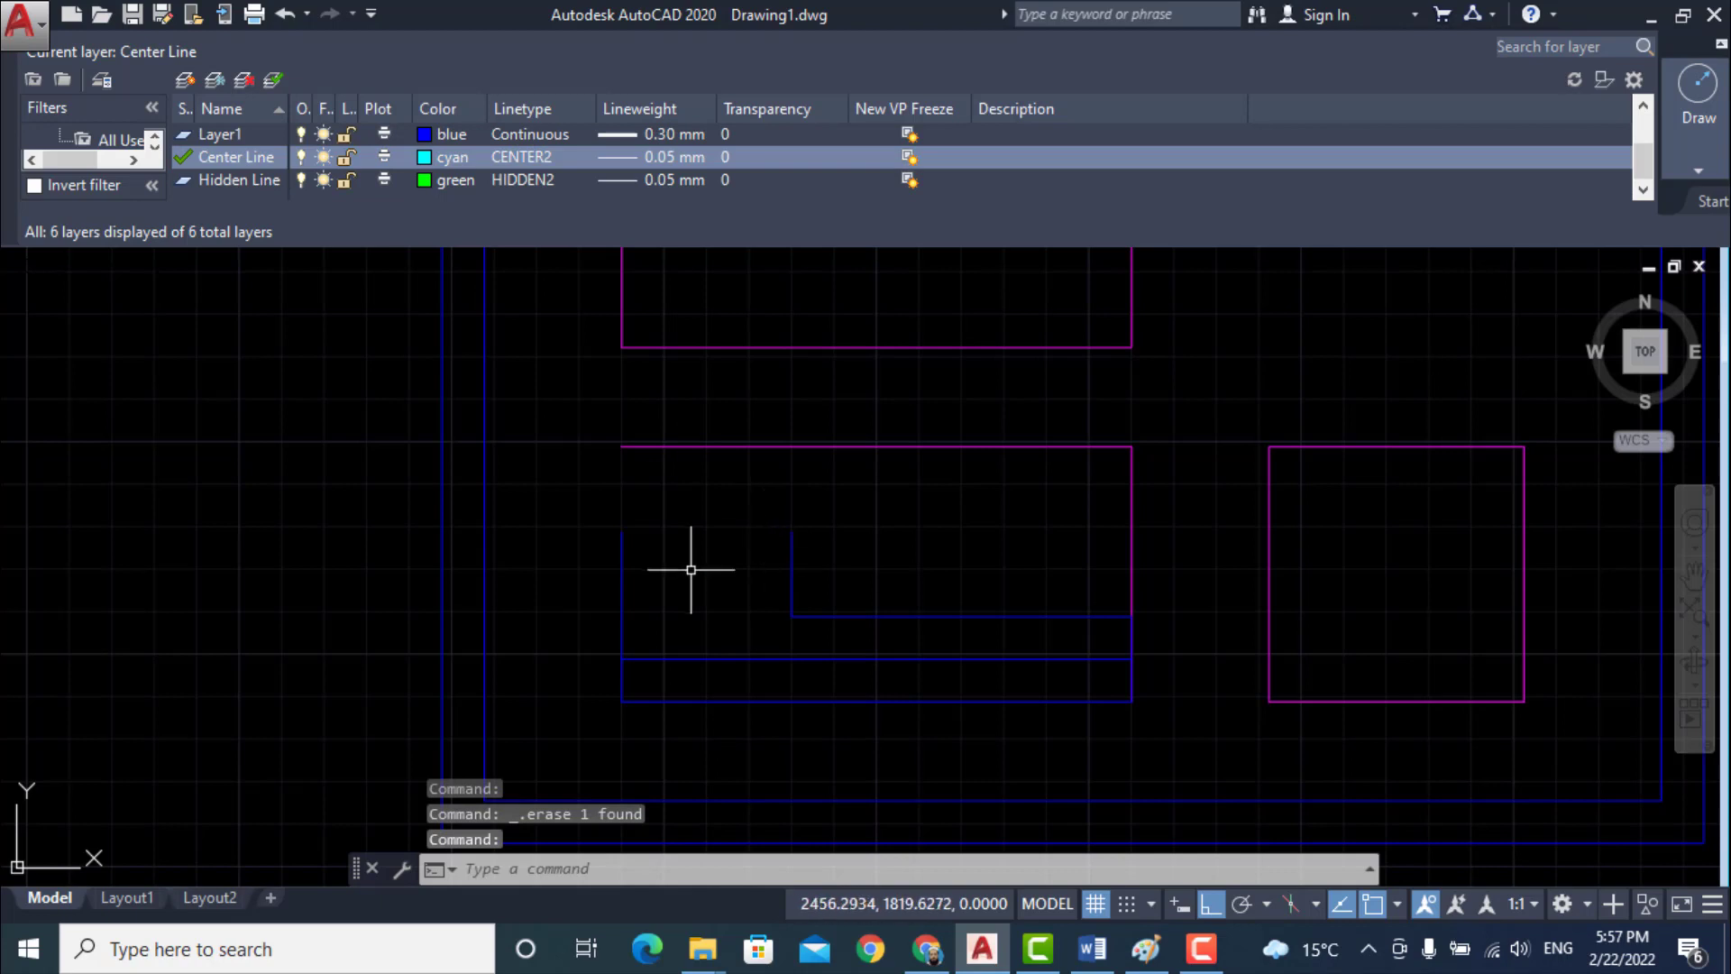
type("l")
key("Return")
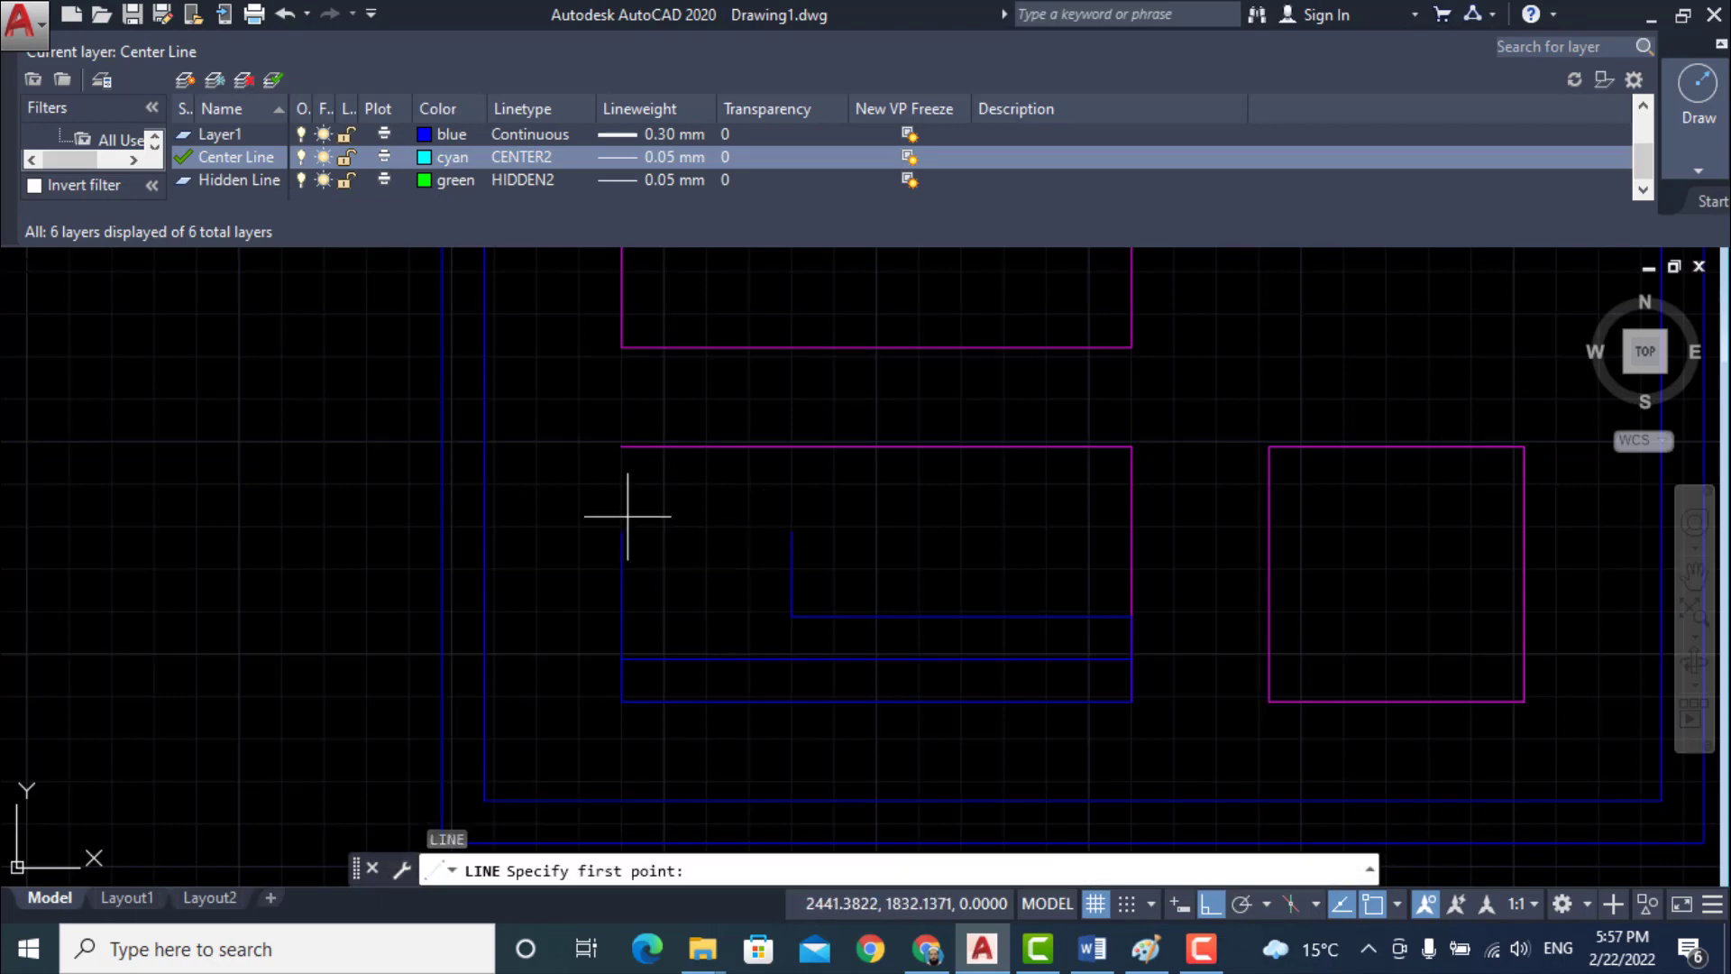
left_click(623, 531)
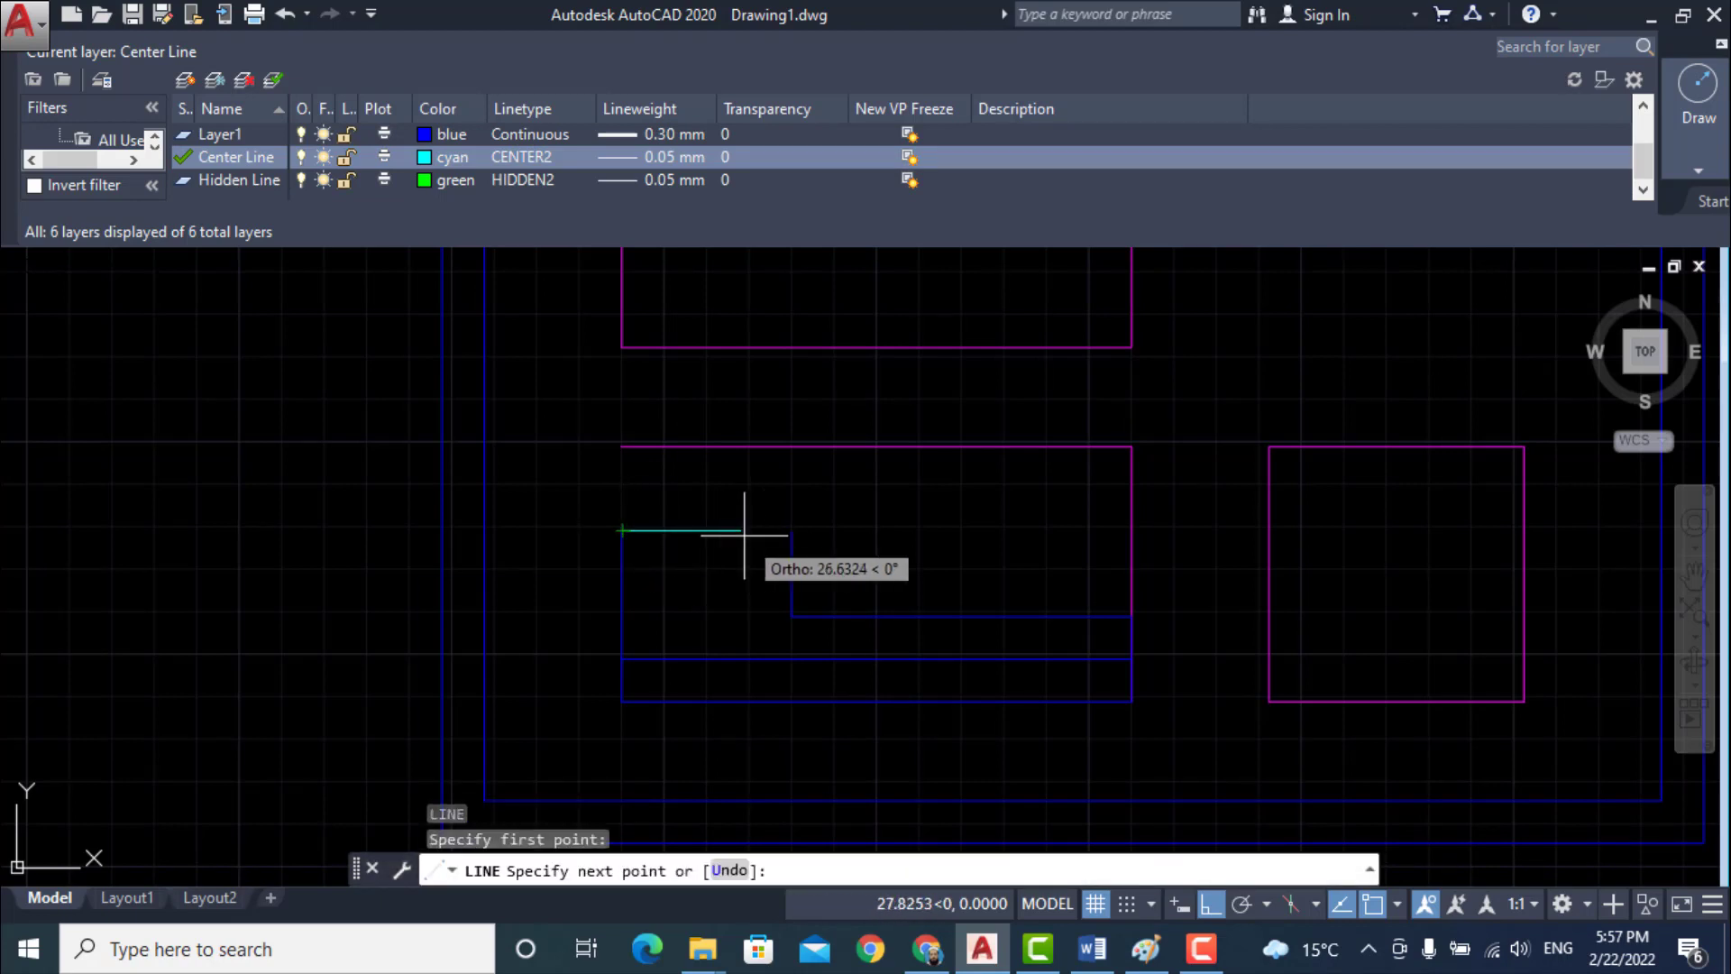
left_click(791, 530)
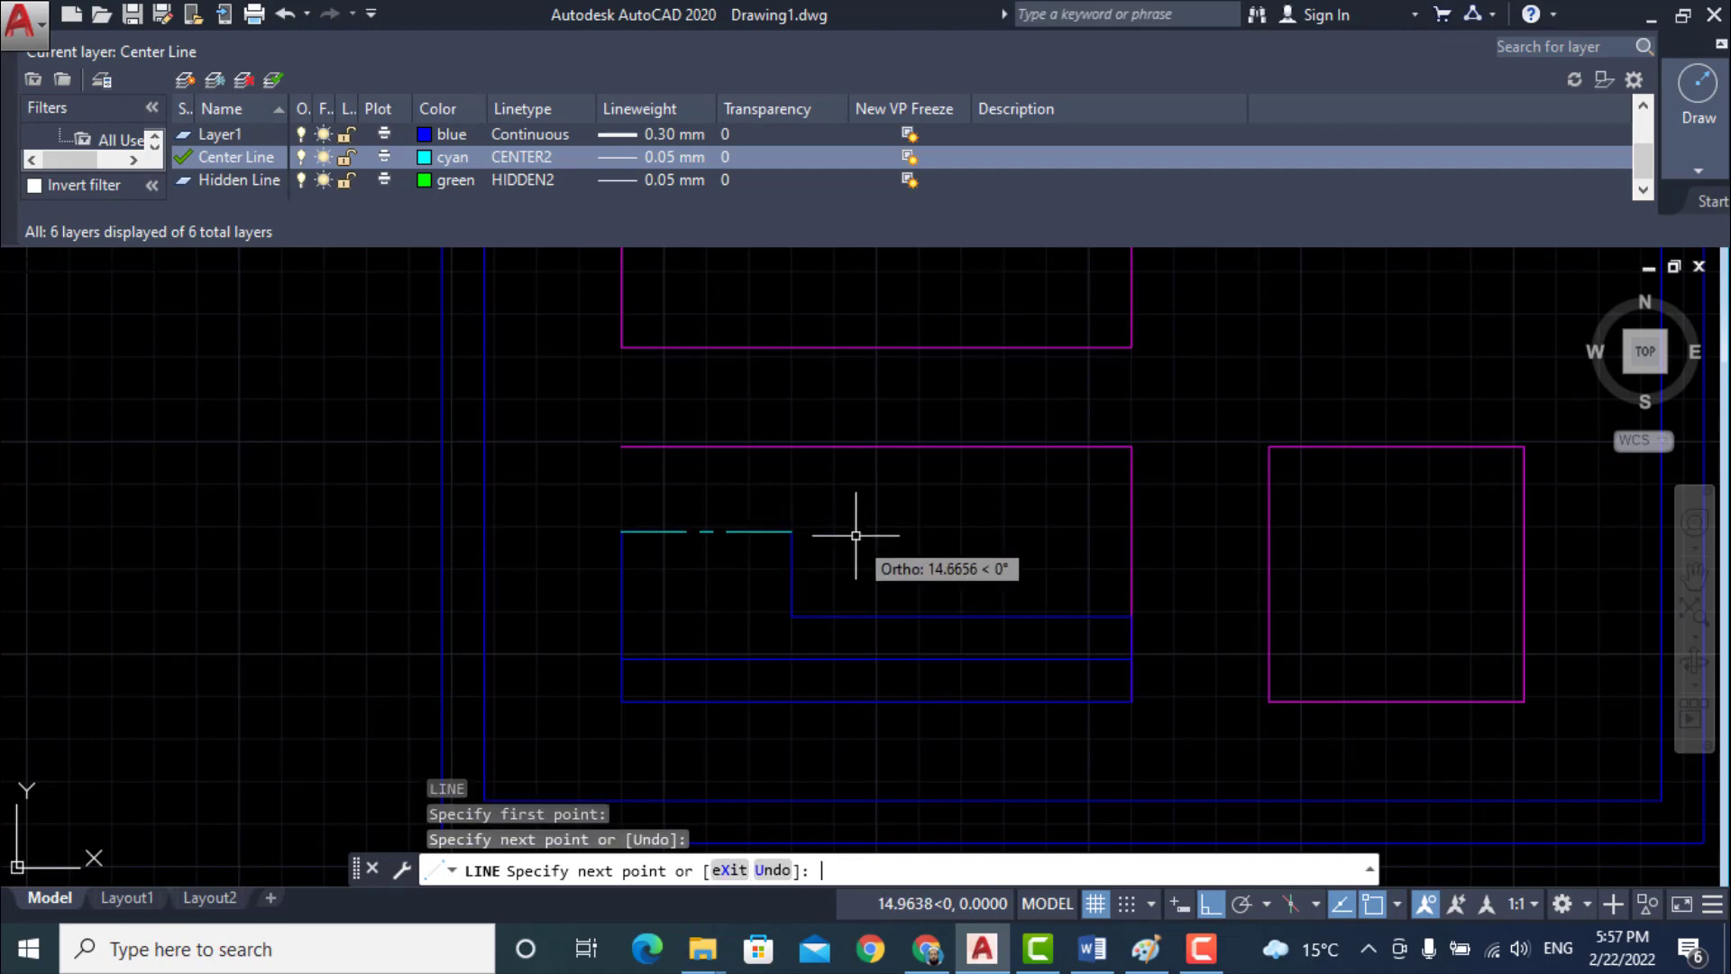
key("Return")
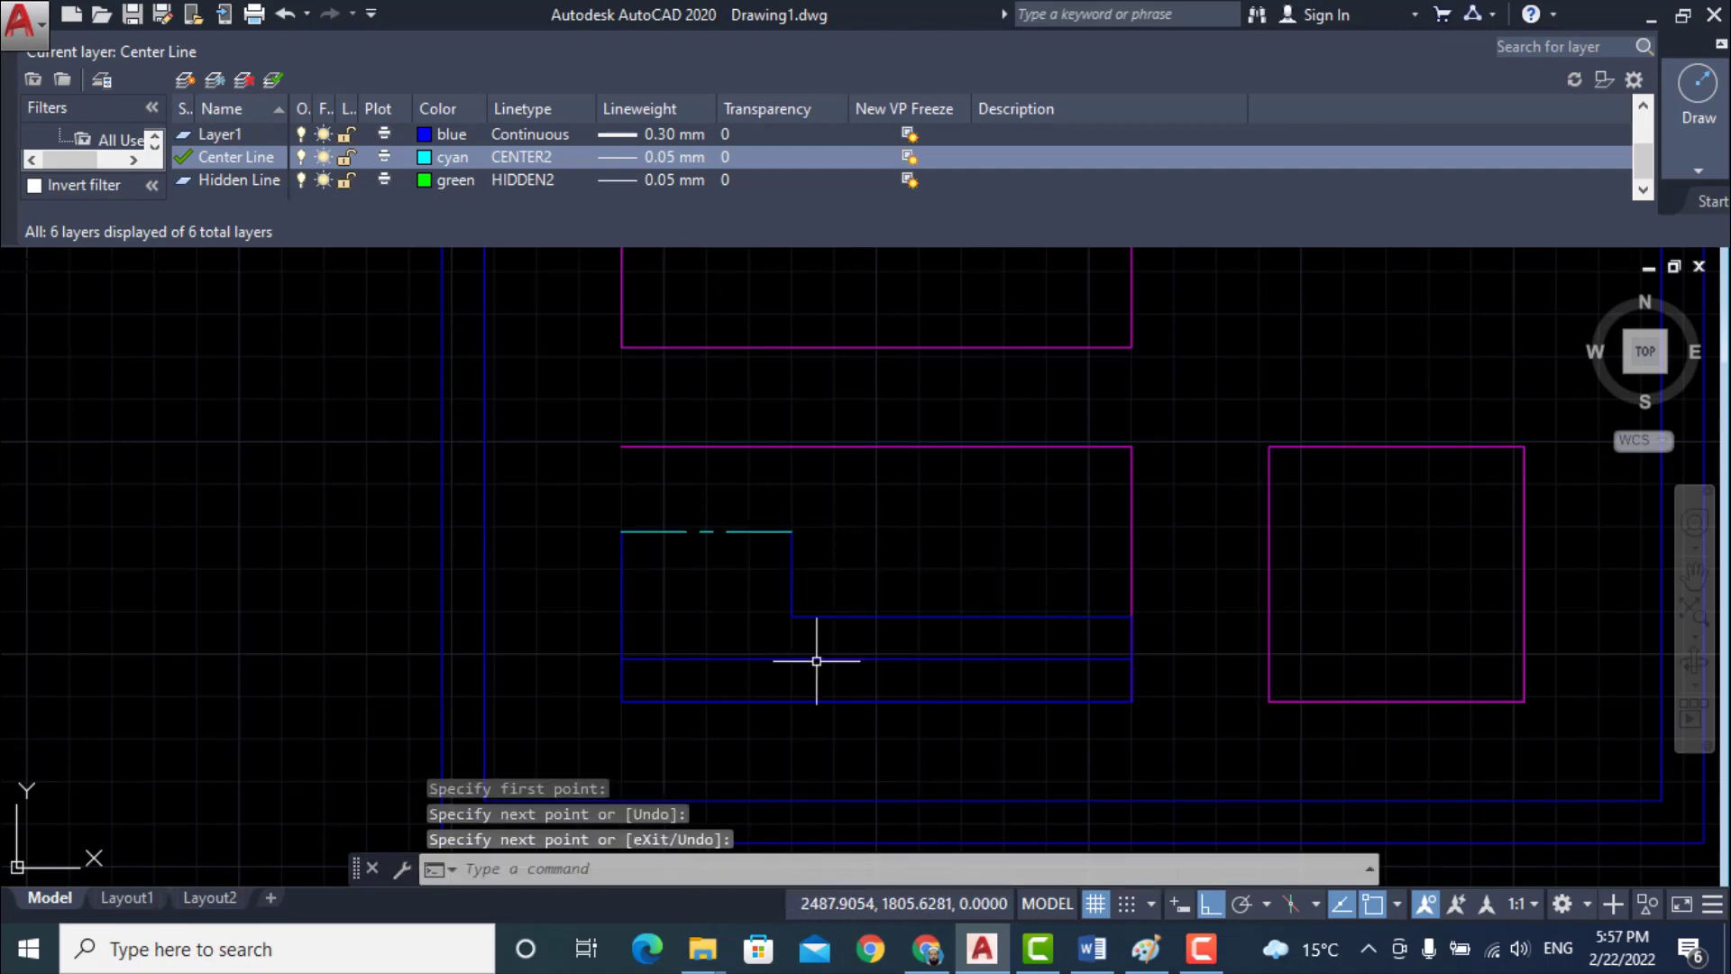
- Check the lug in the Word drawing, return to AutoCAD, and draw a line 20 to the right from the front view box's upper-left corner
left_click(1091, 949)
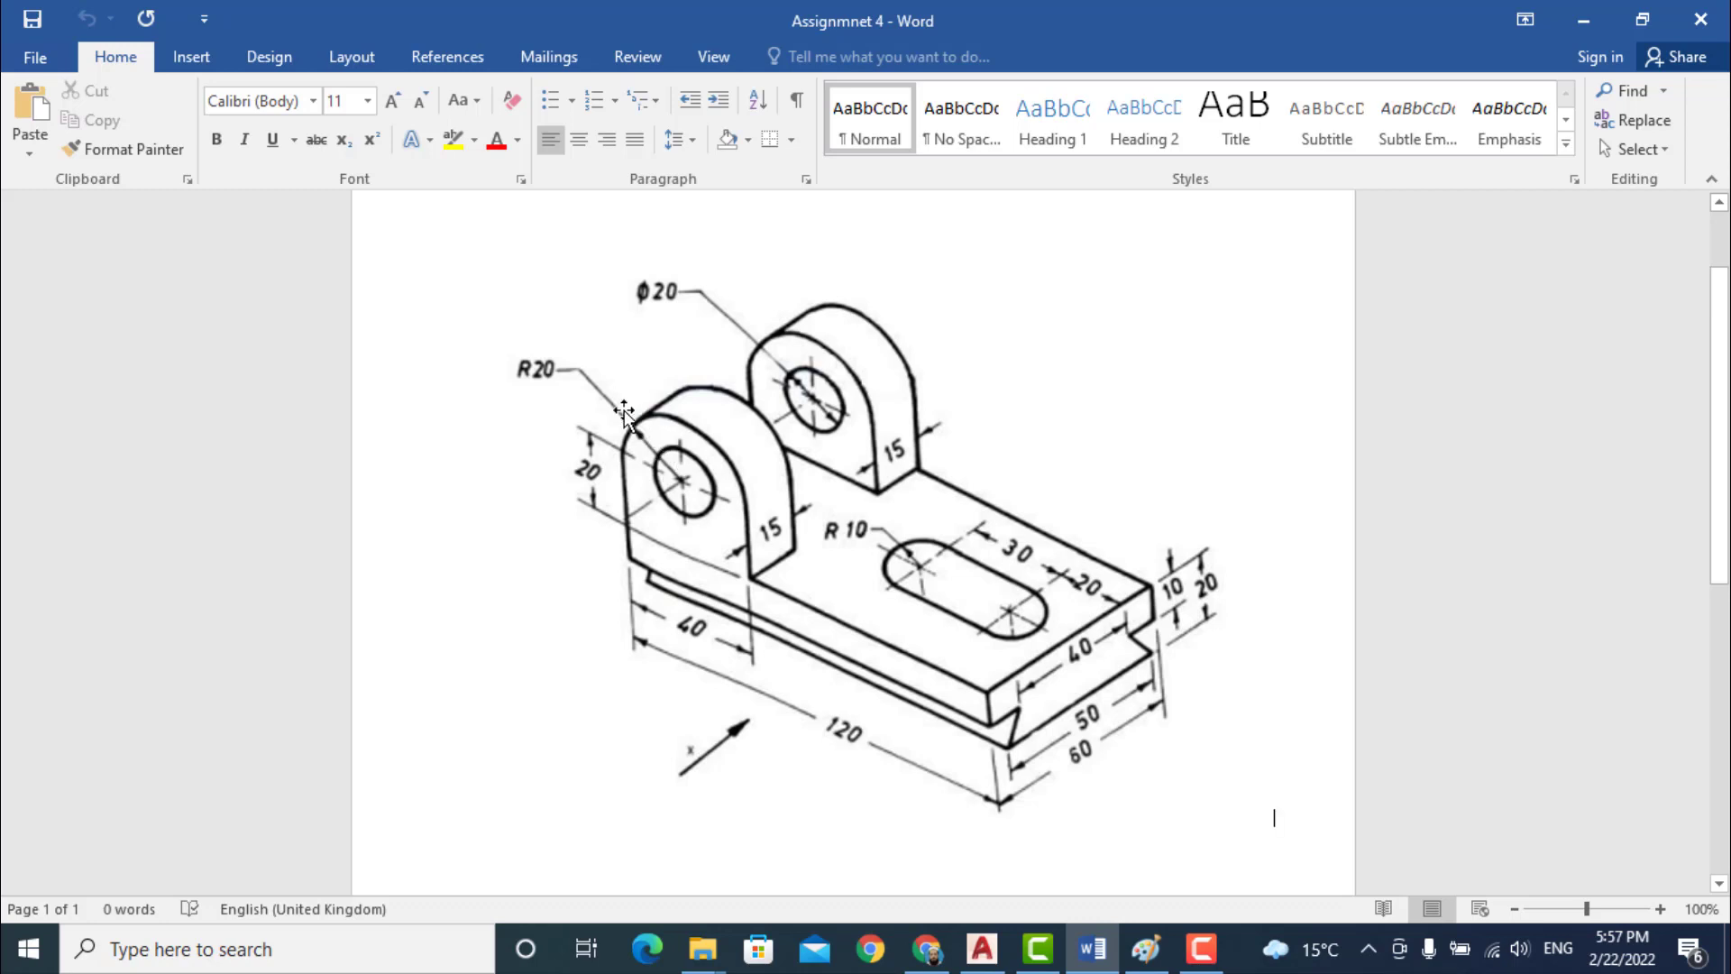
left_click(982, 948)
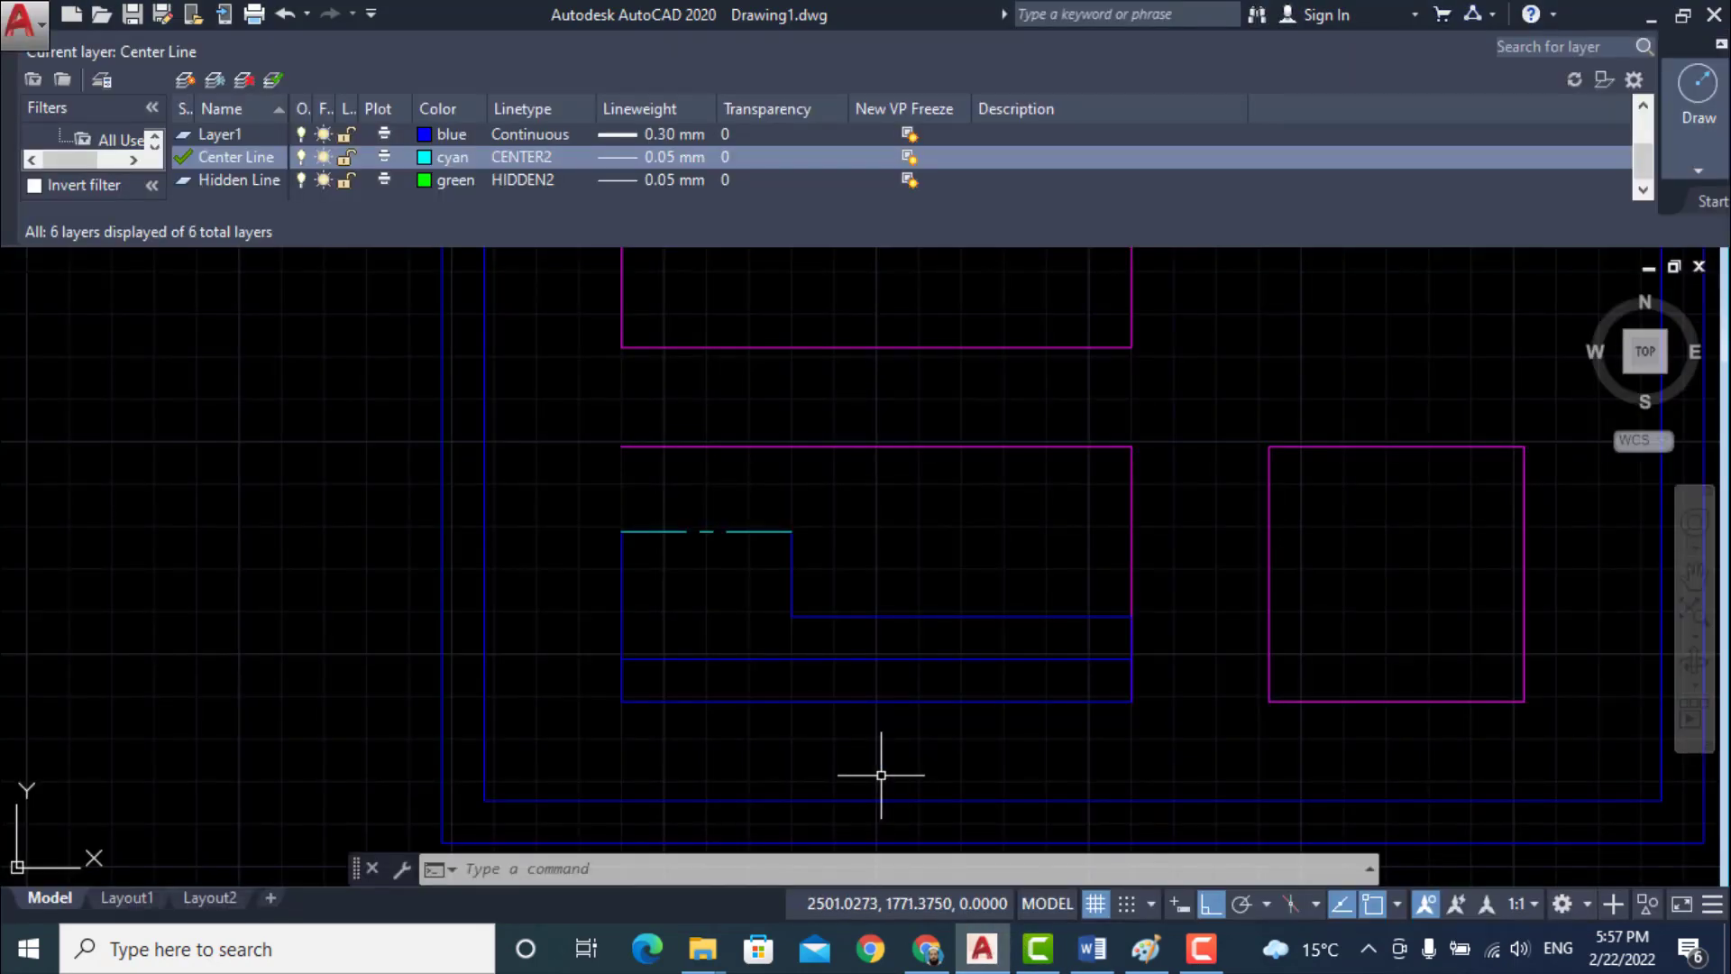
type("l")
key("Return")
left_click(622, 445)
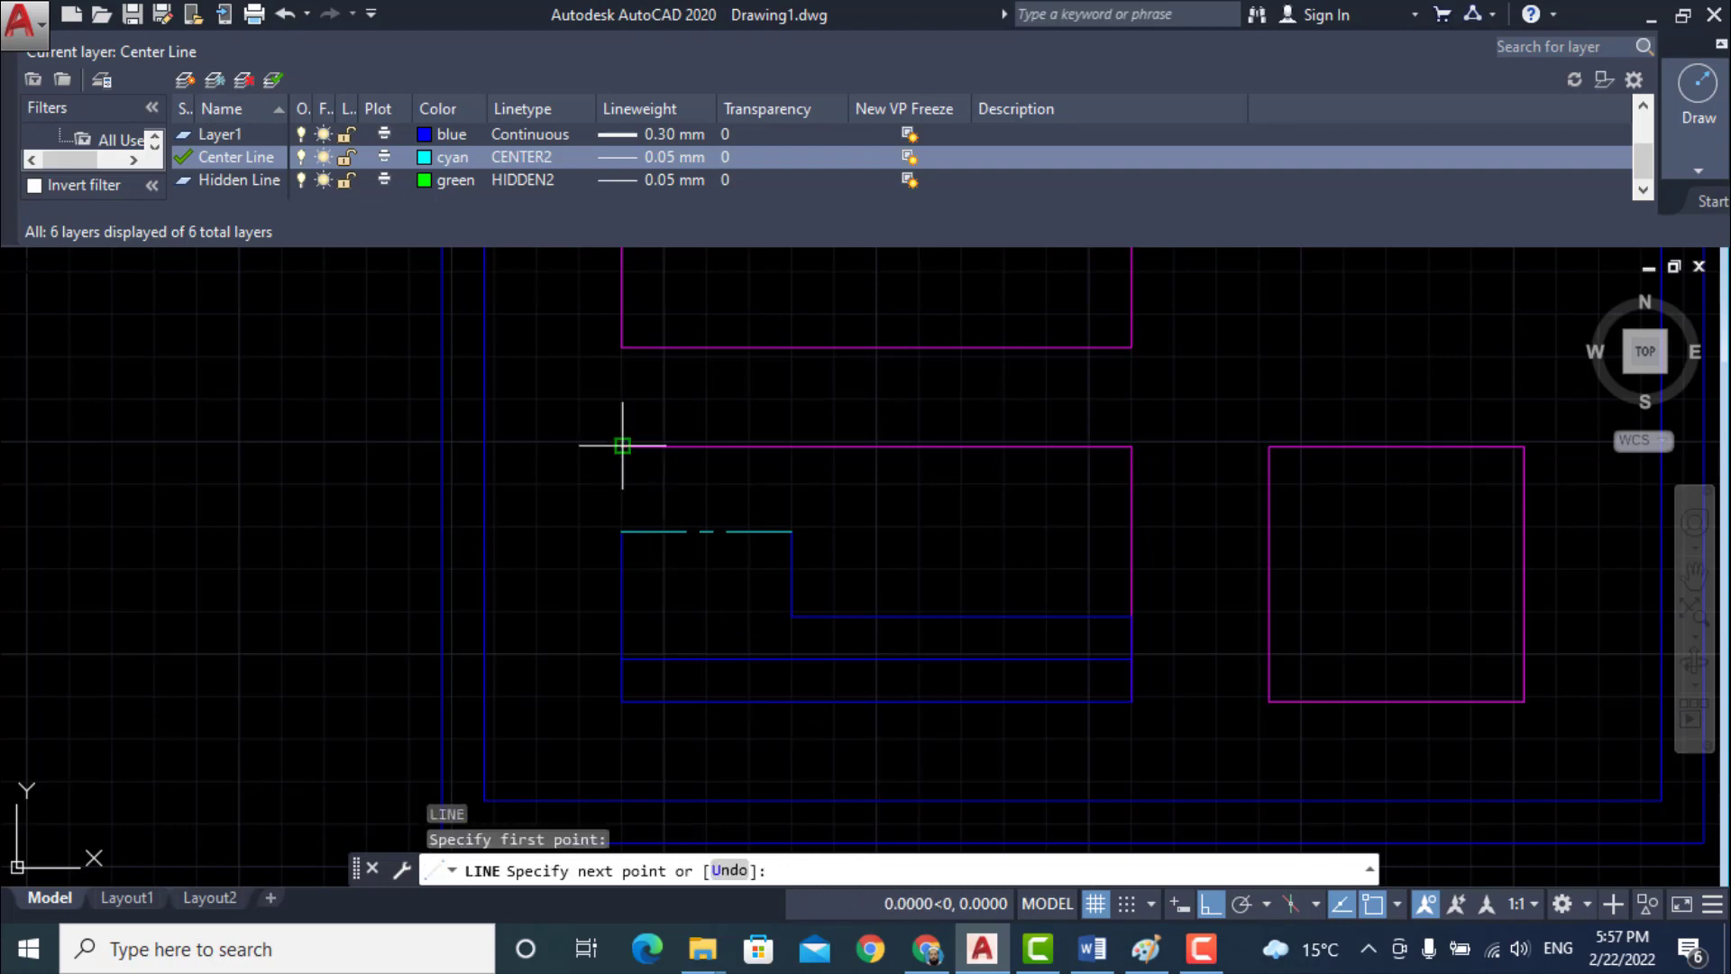
type("2")
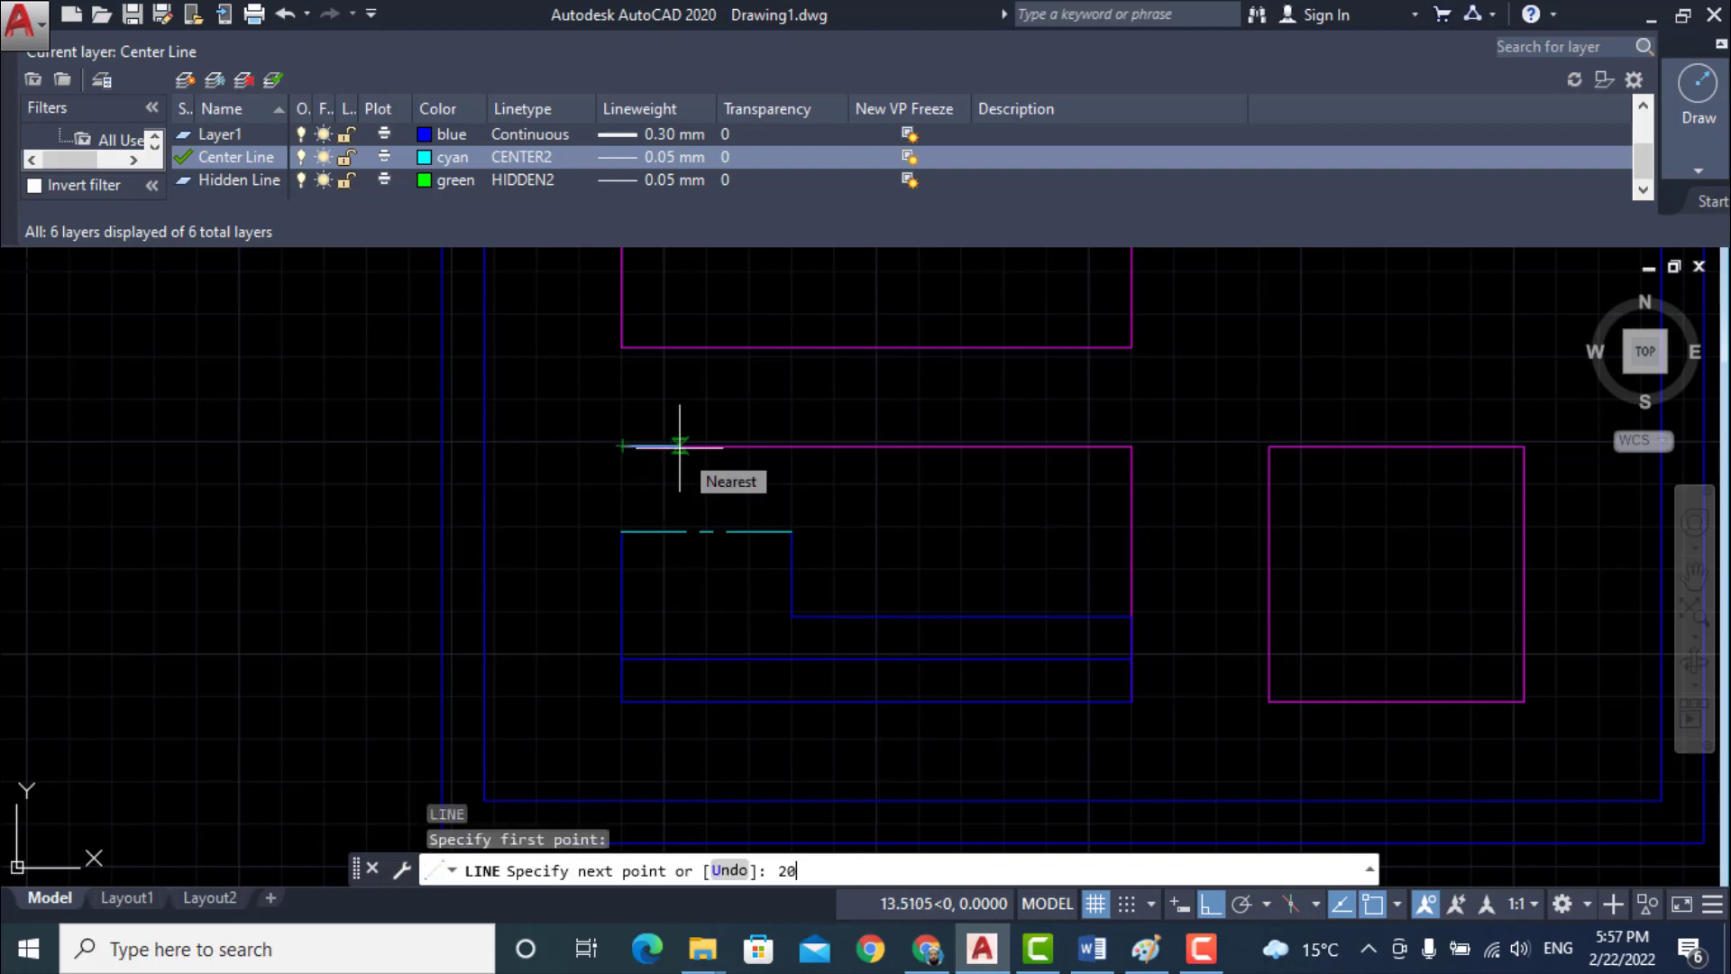
type("0")
key("Return")
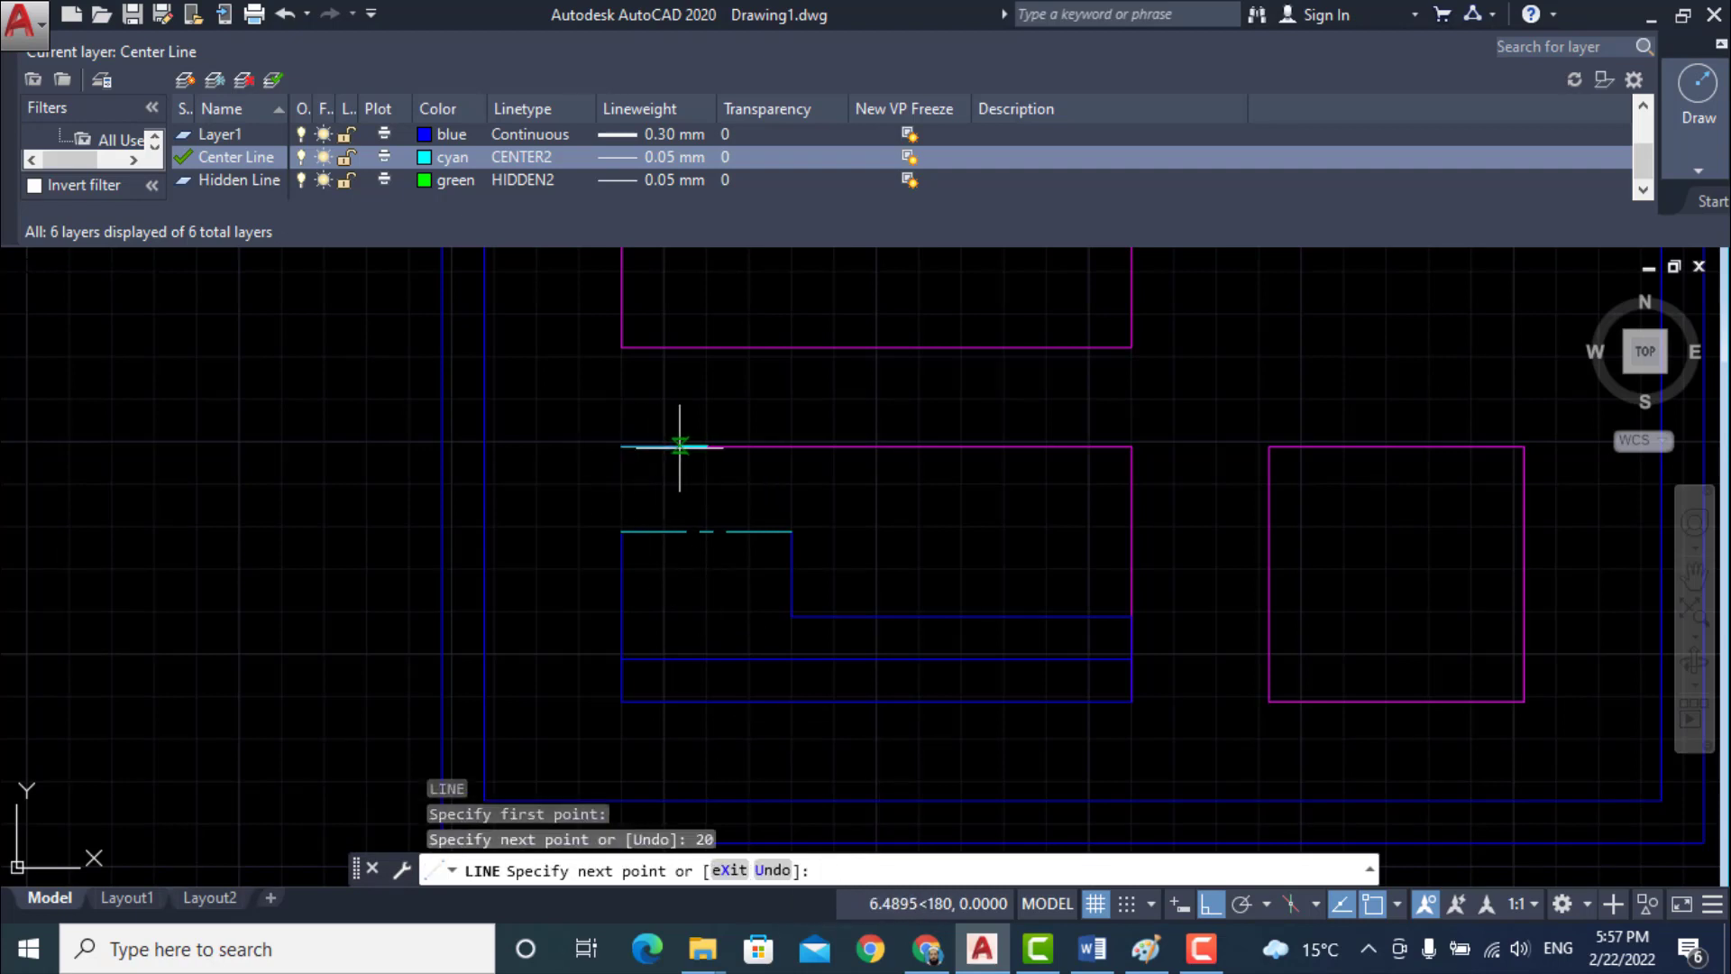
- Continue with a vertical centre line down through the lug to the level of the base's top, and delete the 20-long helper line
left_click(718, 614)
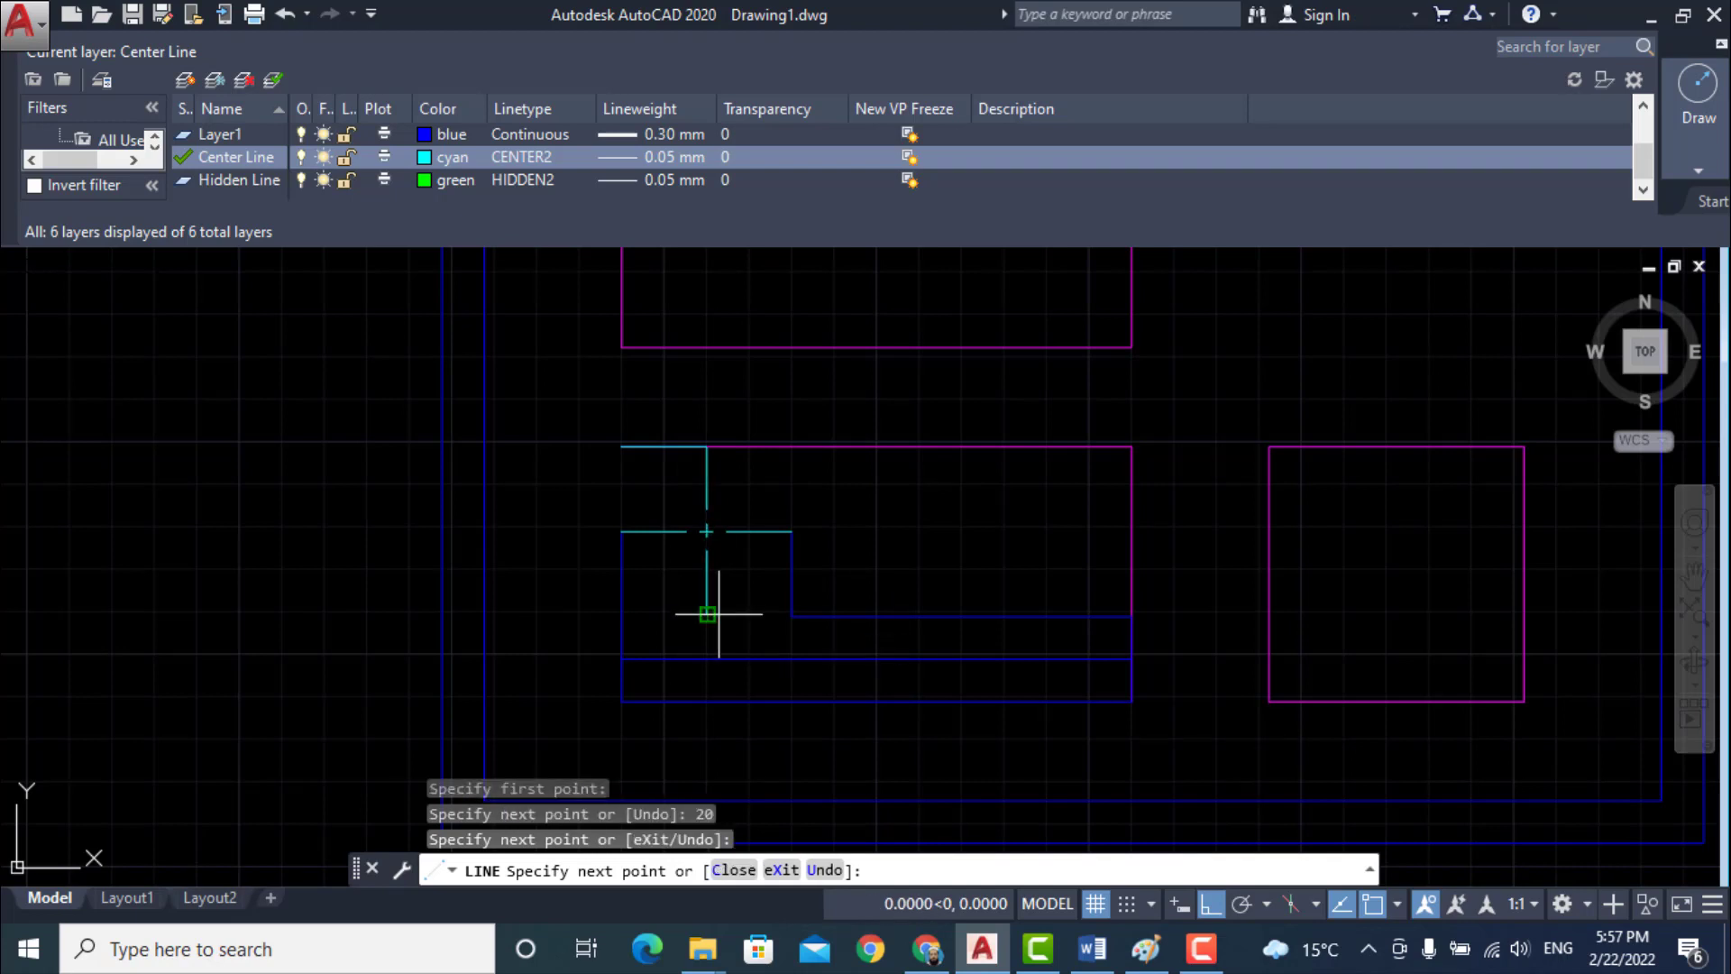
key("Return")
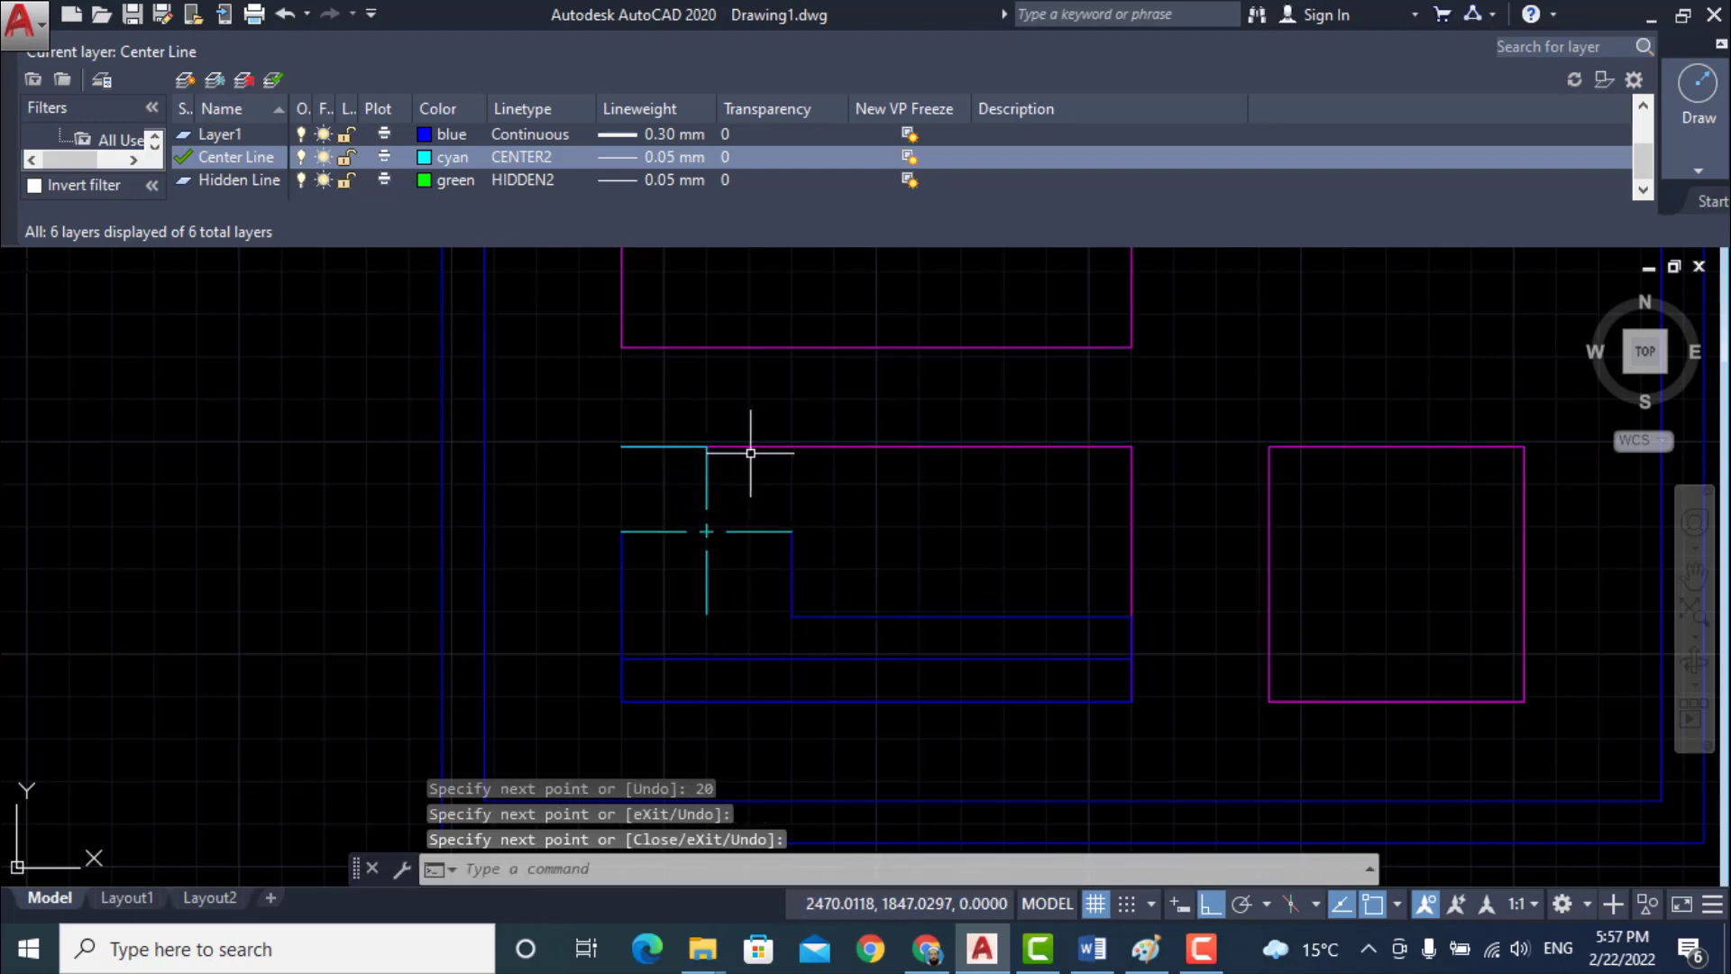
left_click(672, 444)
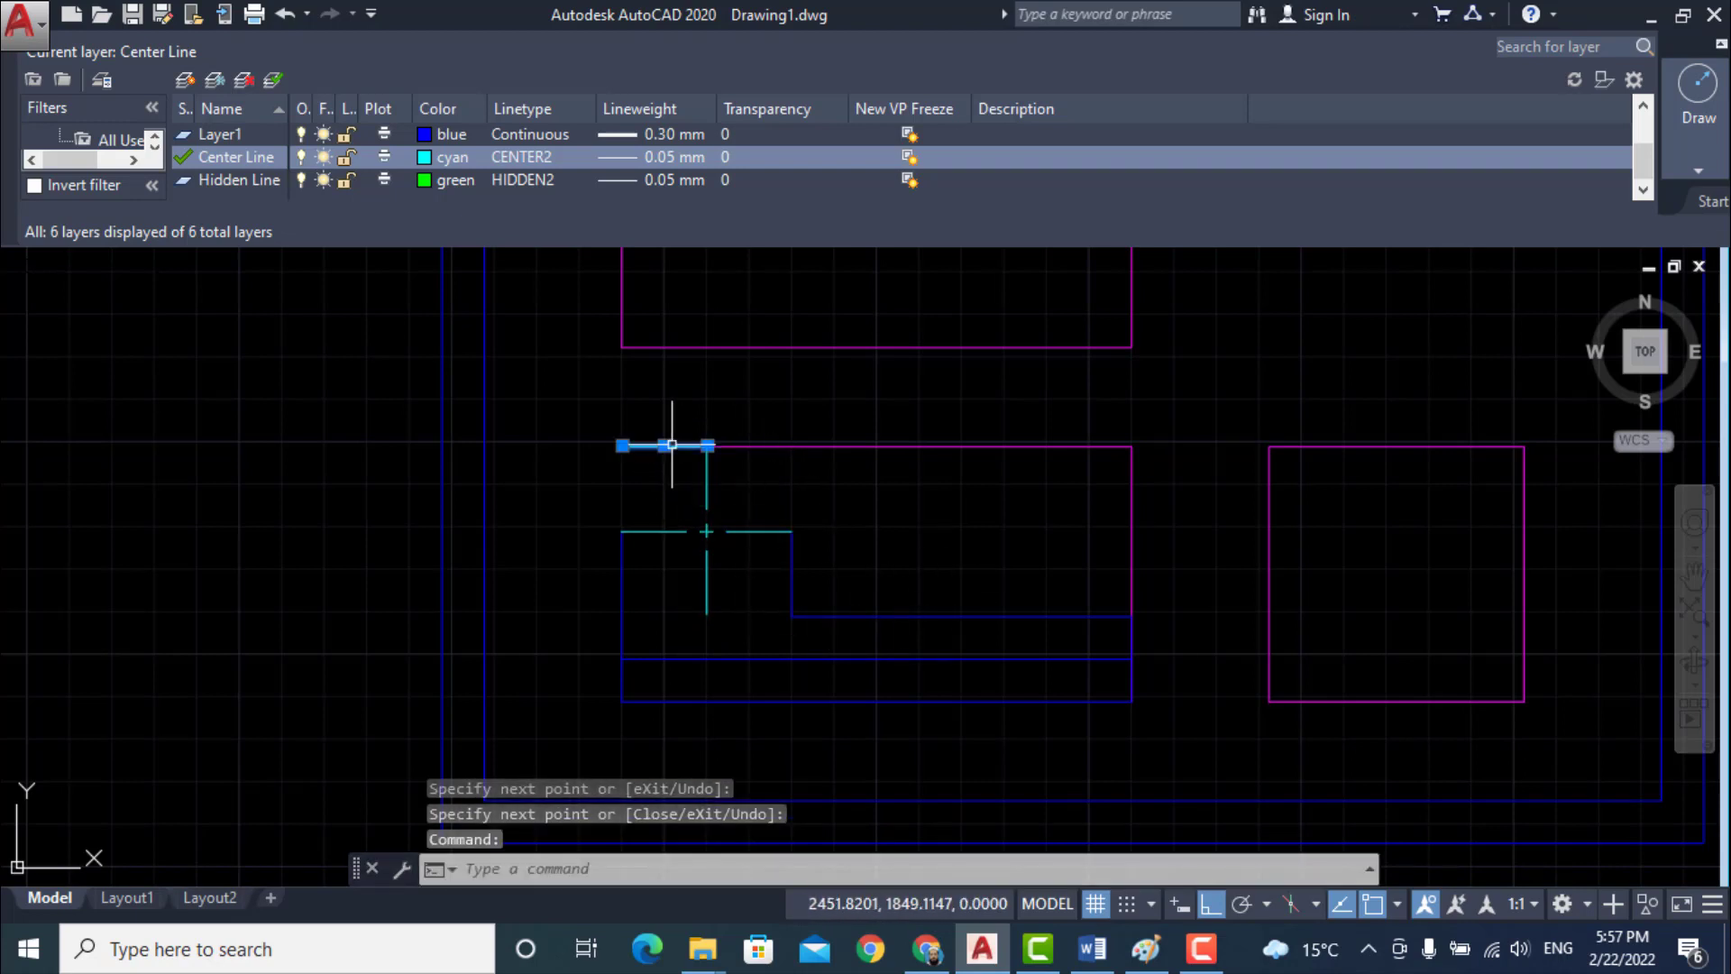
key("Delete")
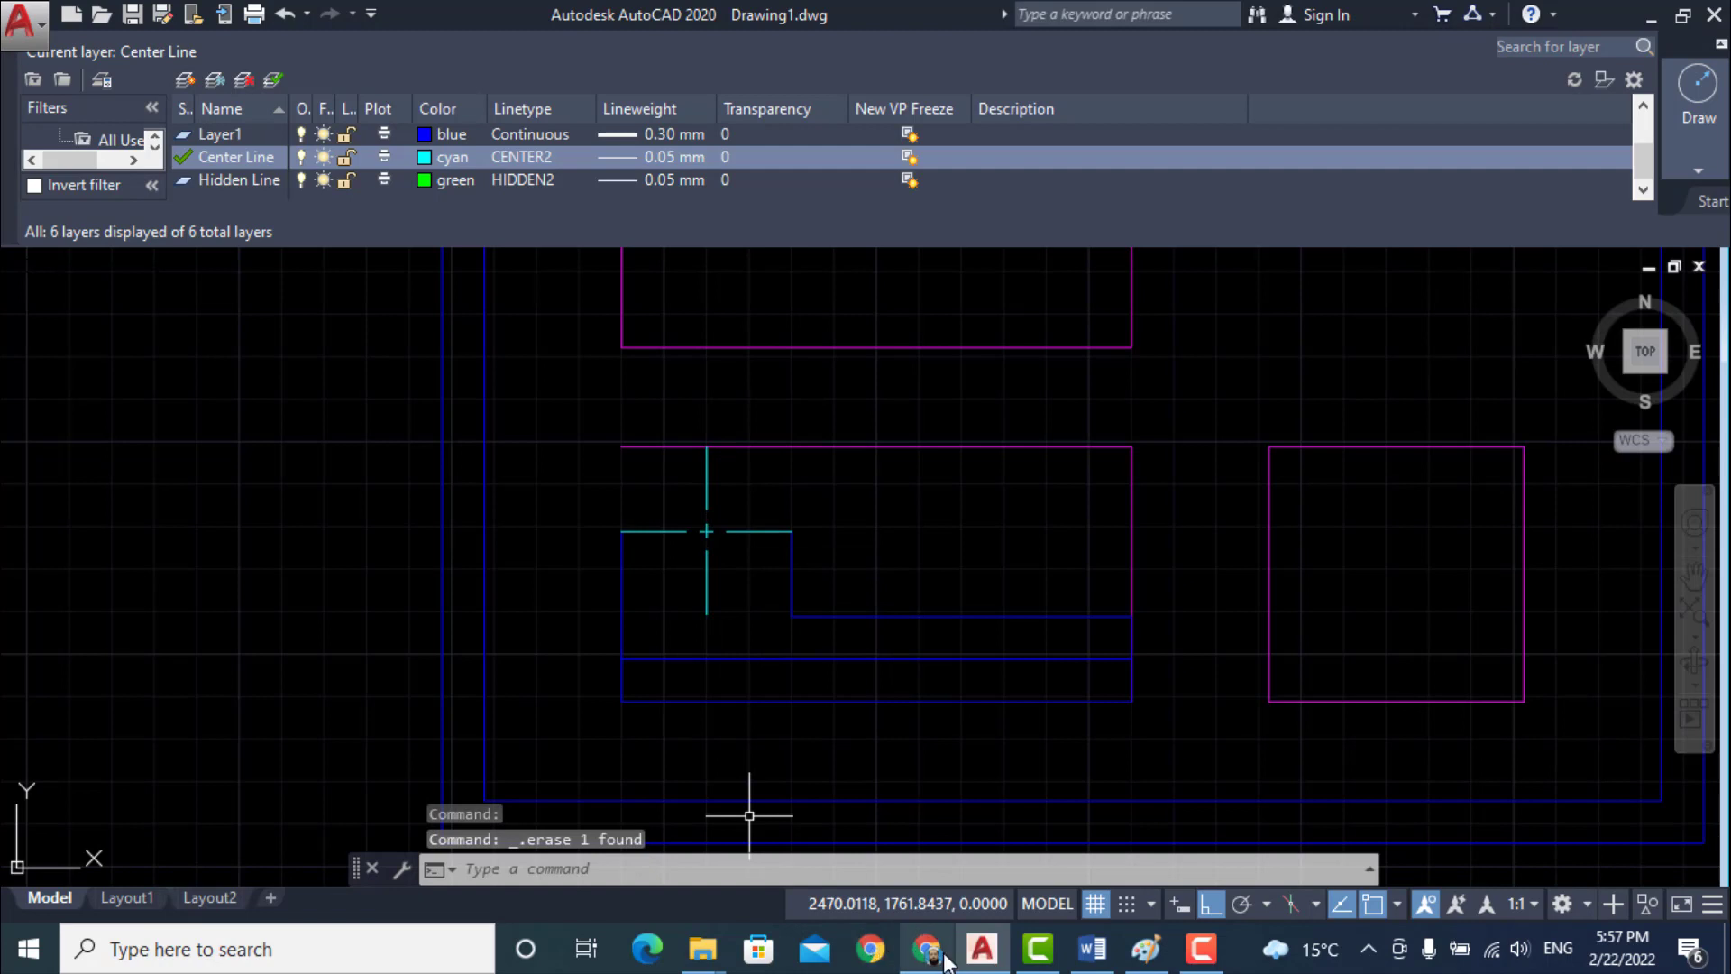
- Check the hole size in Word, make Visible Line current in AutoCAD, and draw a circle of radius 10 at the centre lines' intersection
left_click(1092, 948)
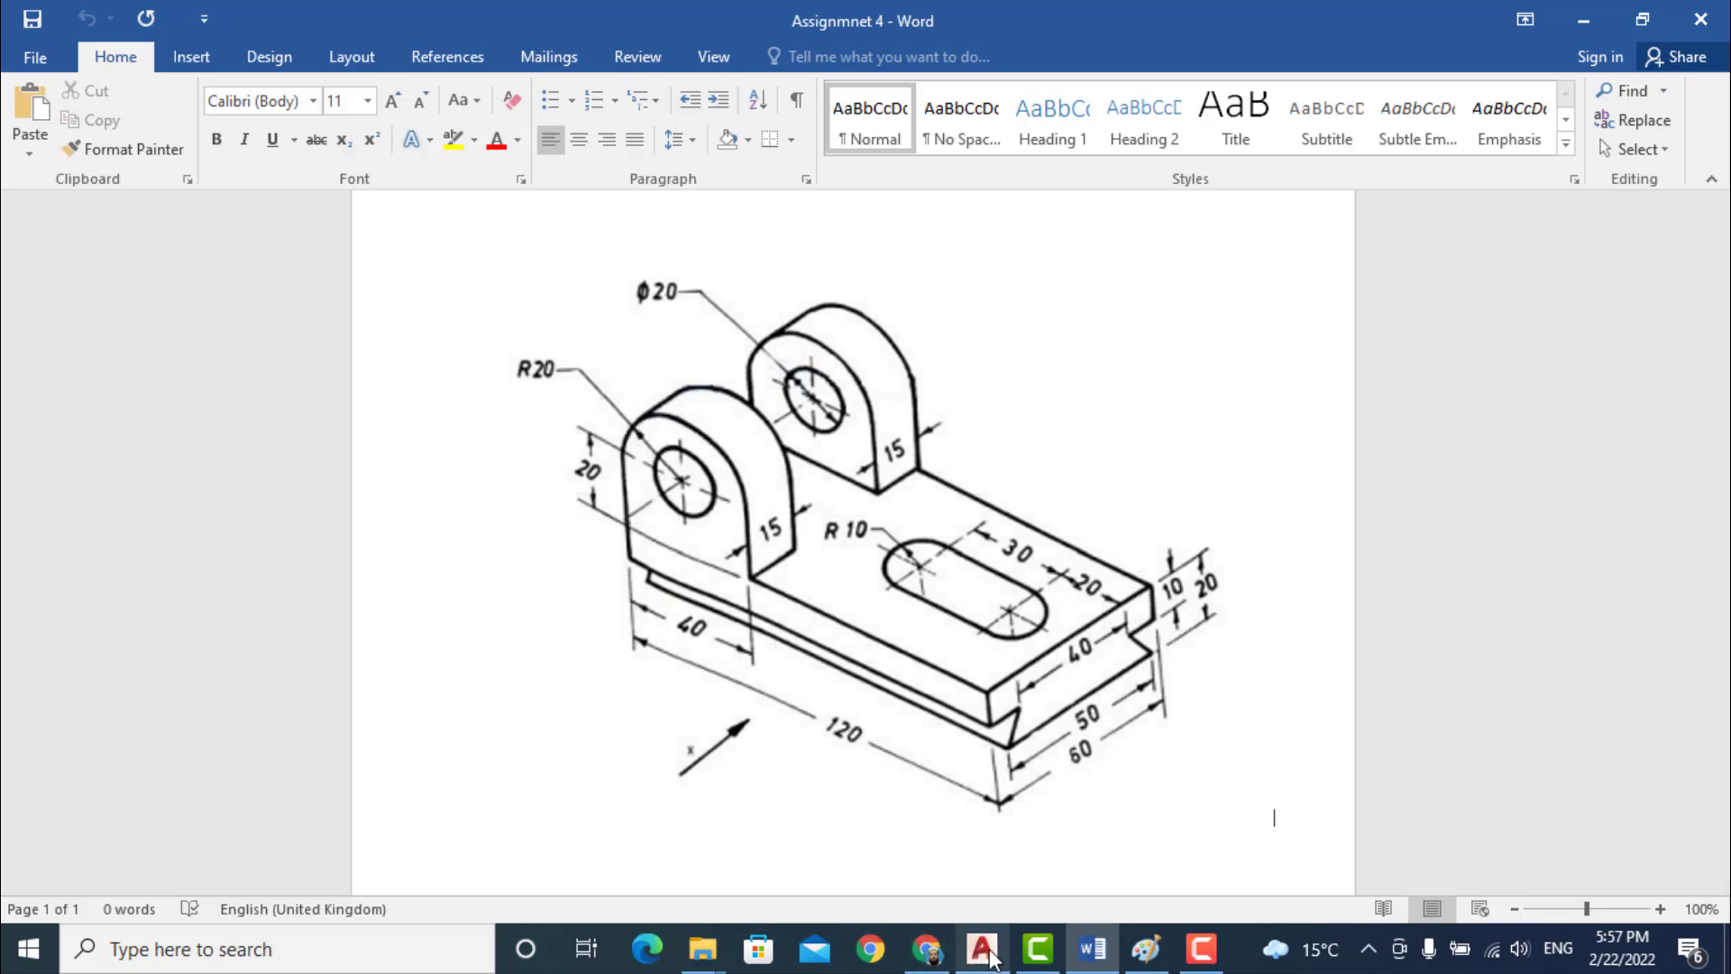
left_click(1088, 952)
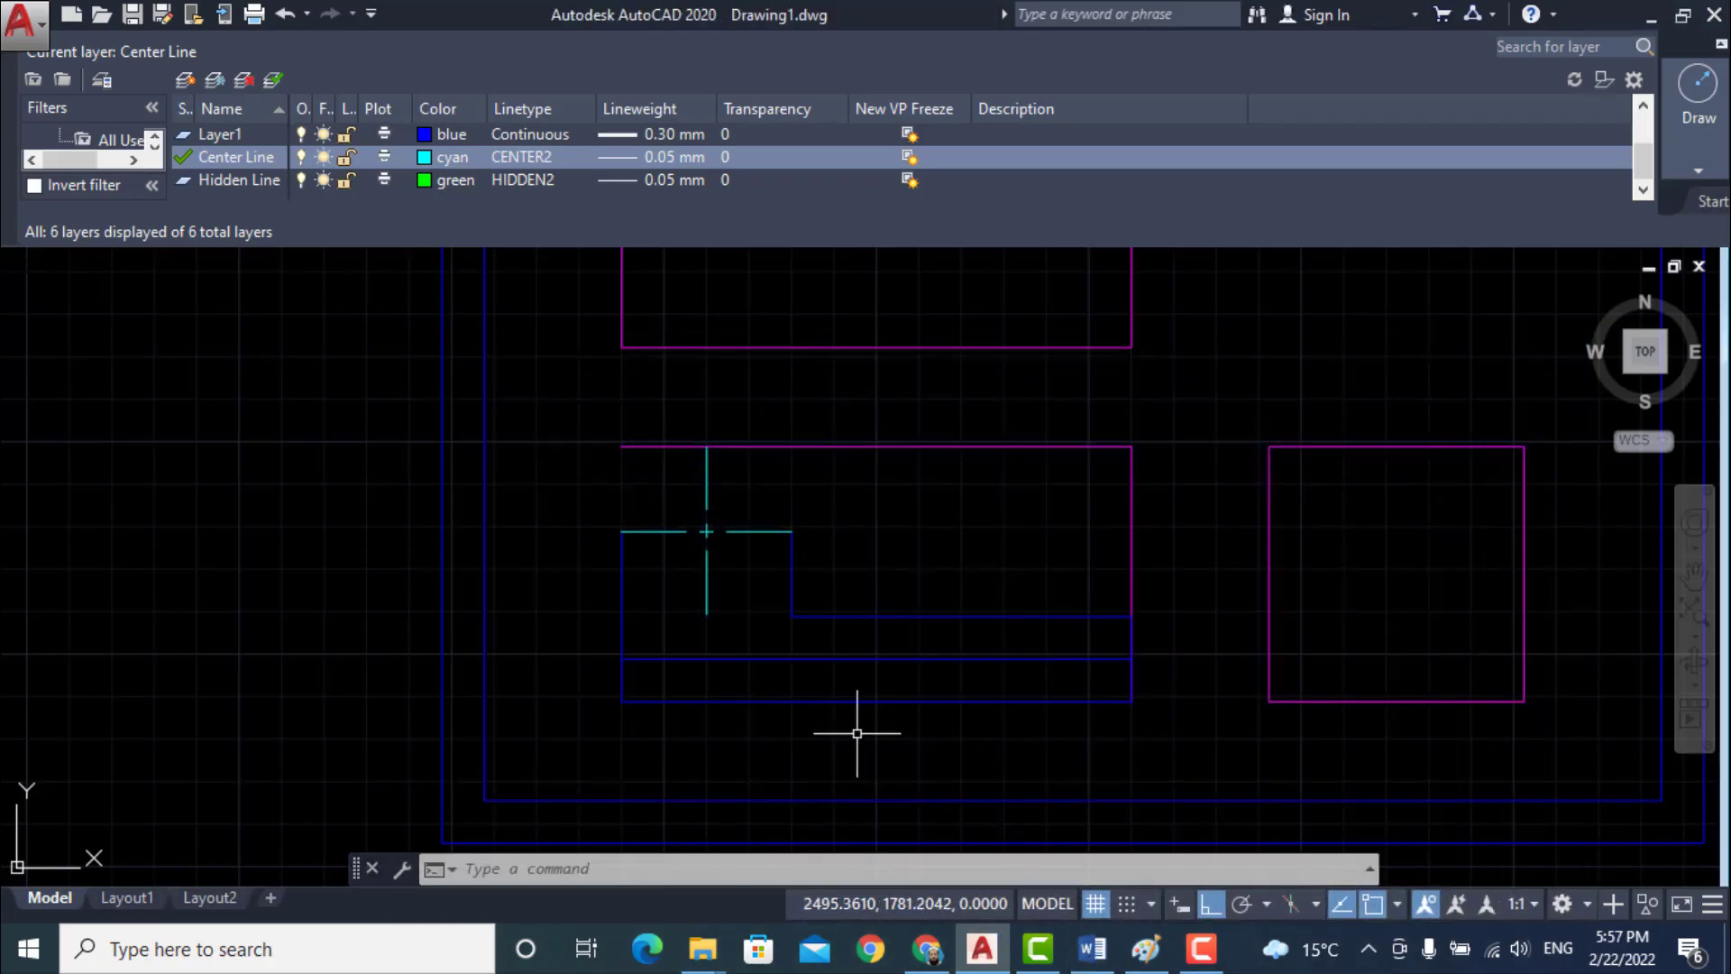
scroll(237, 164, "up", 1)
double_click(240, 179)
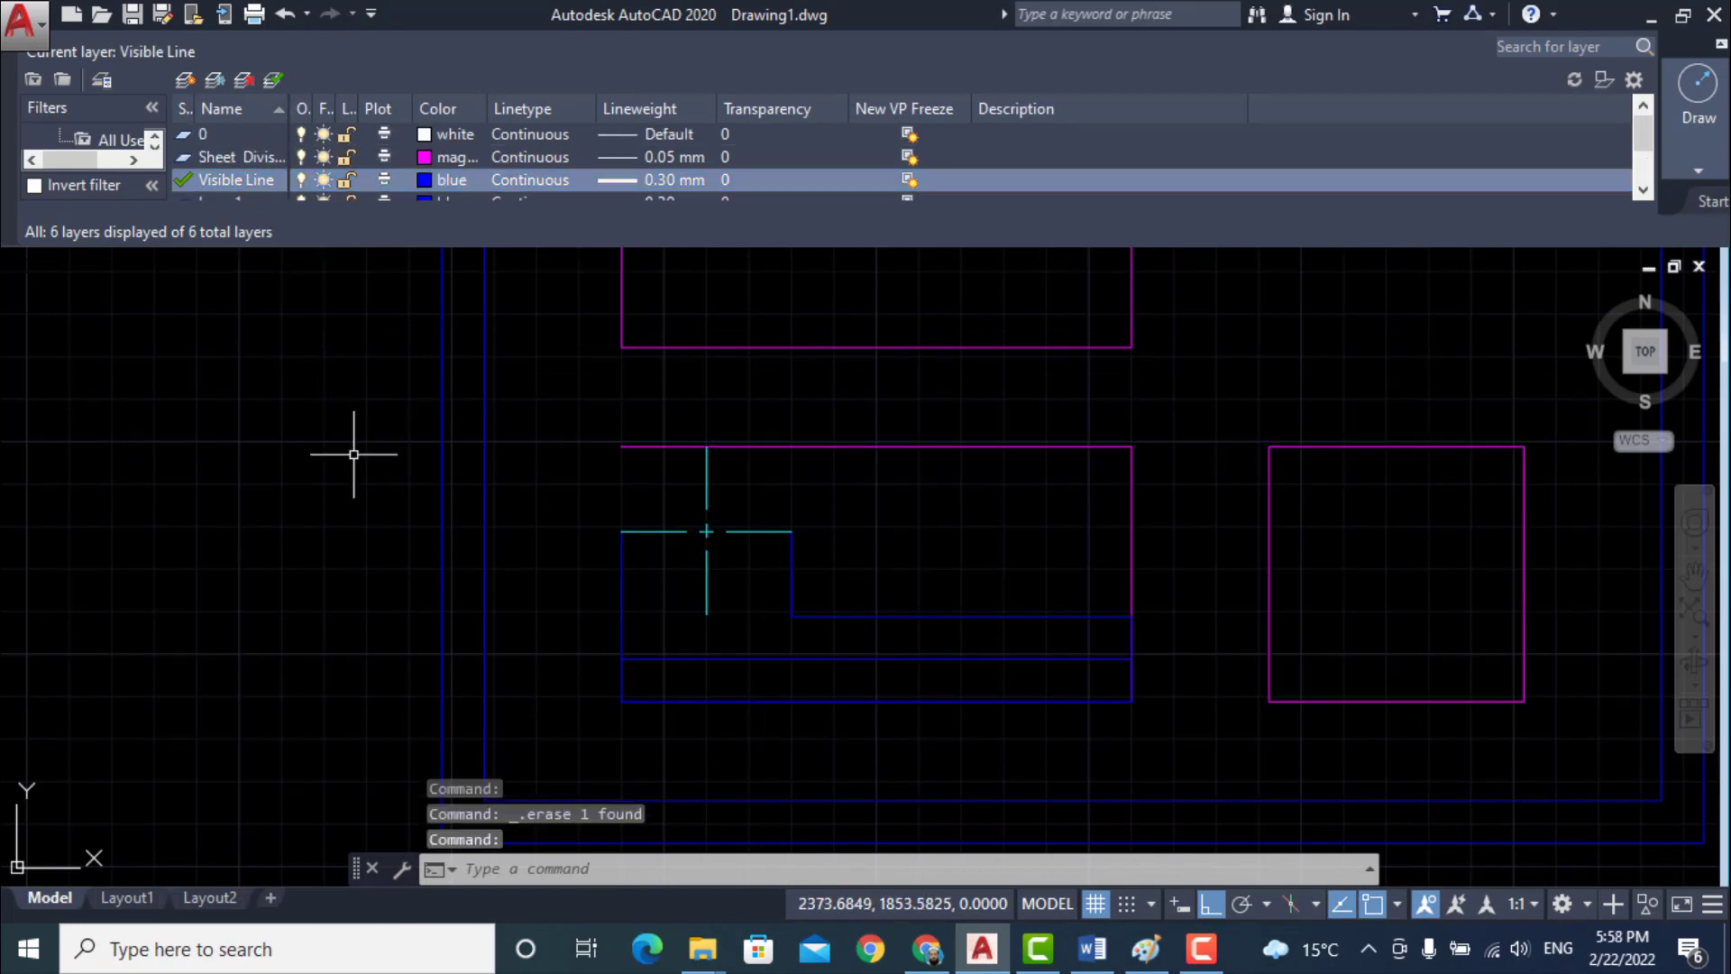
type("c")
key("Return")
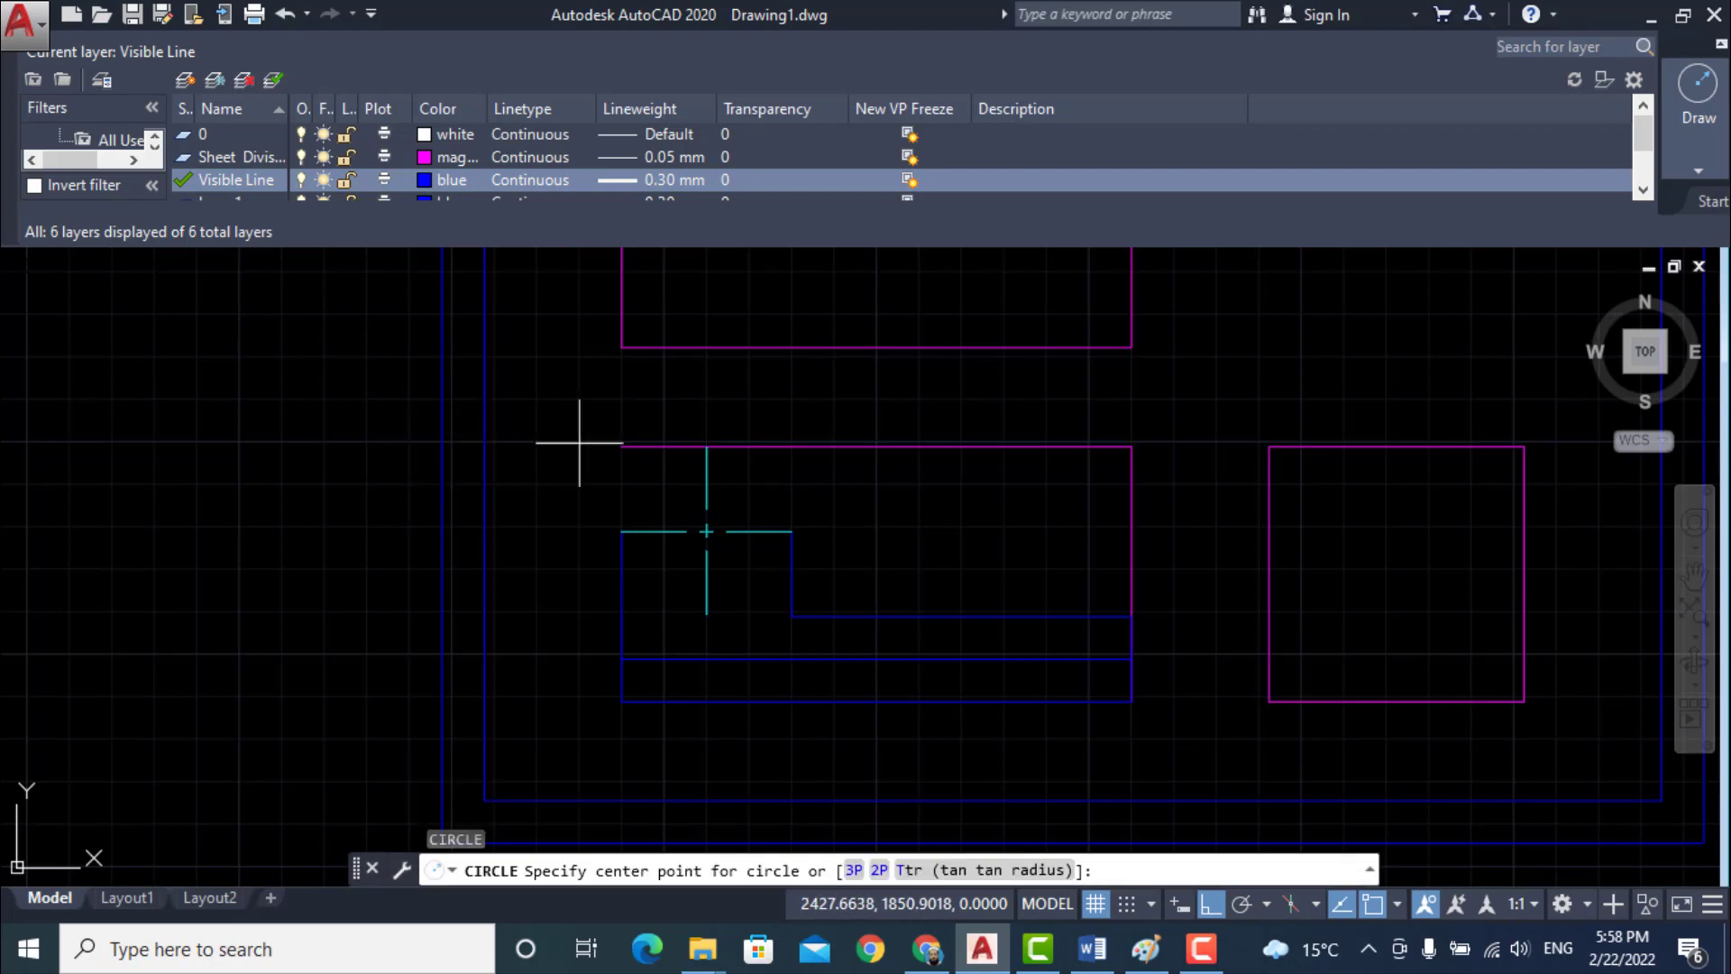
left_click(706, 531)
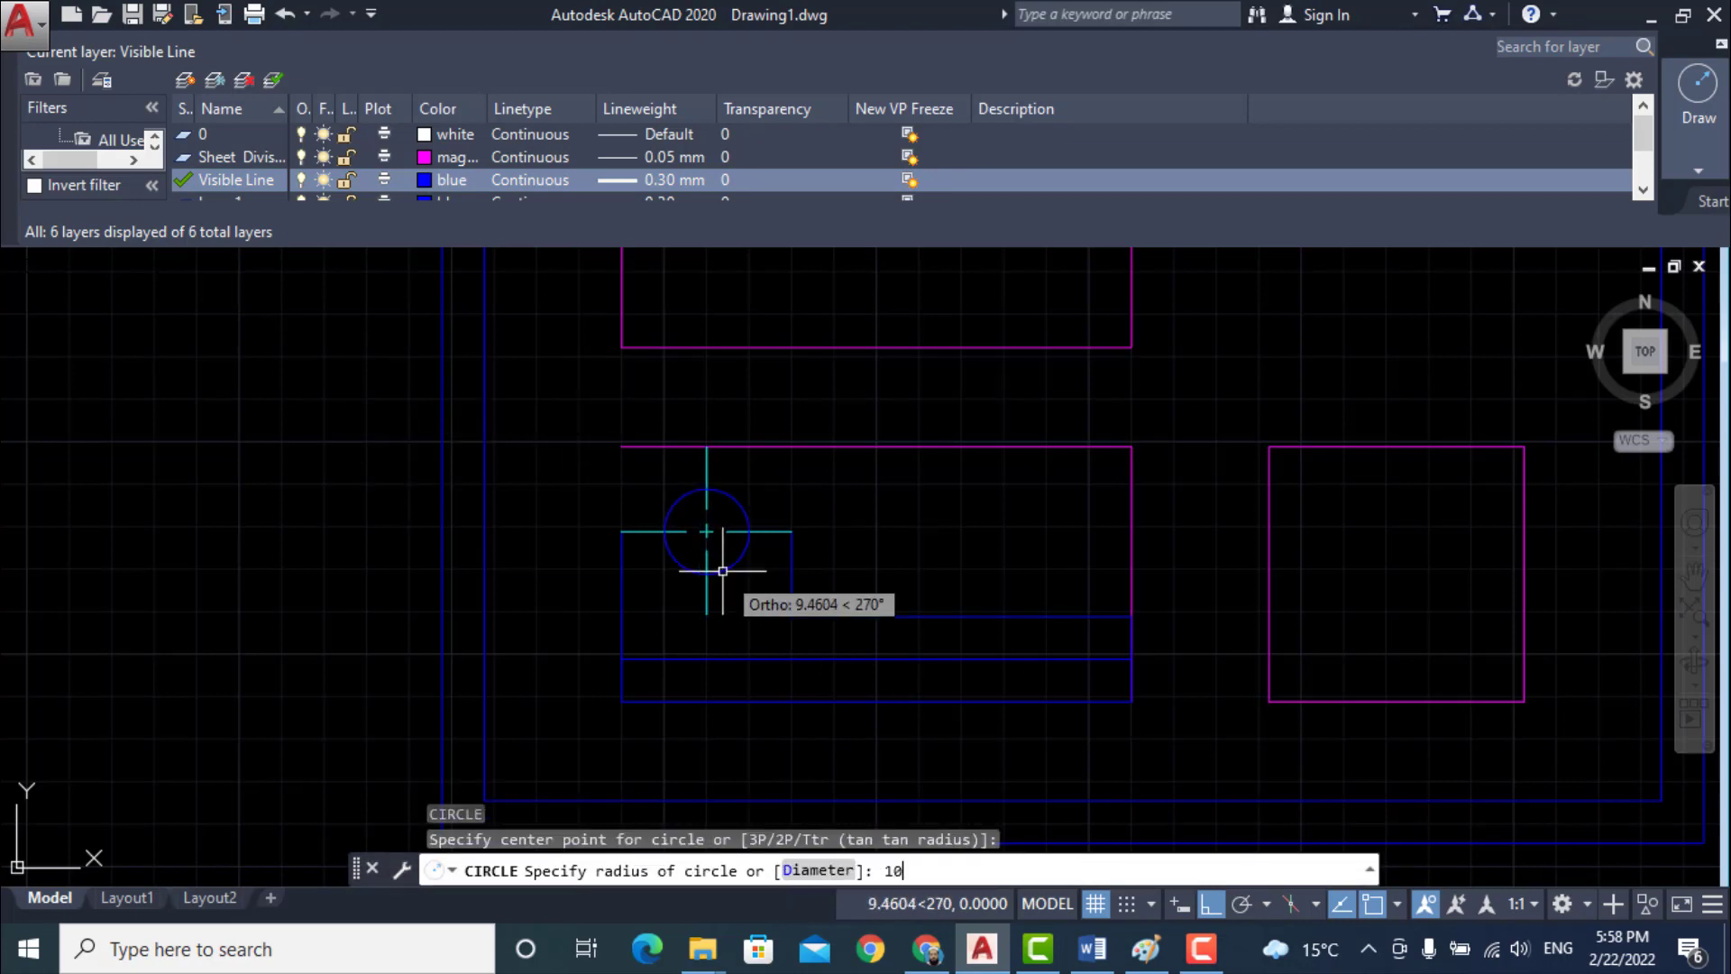
key("Return")
- Draw a concentric circle of radius 20 around the lug's hole
type("c")
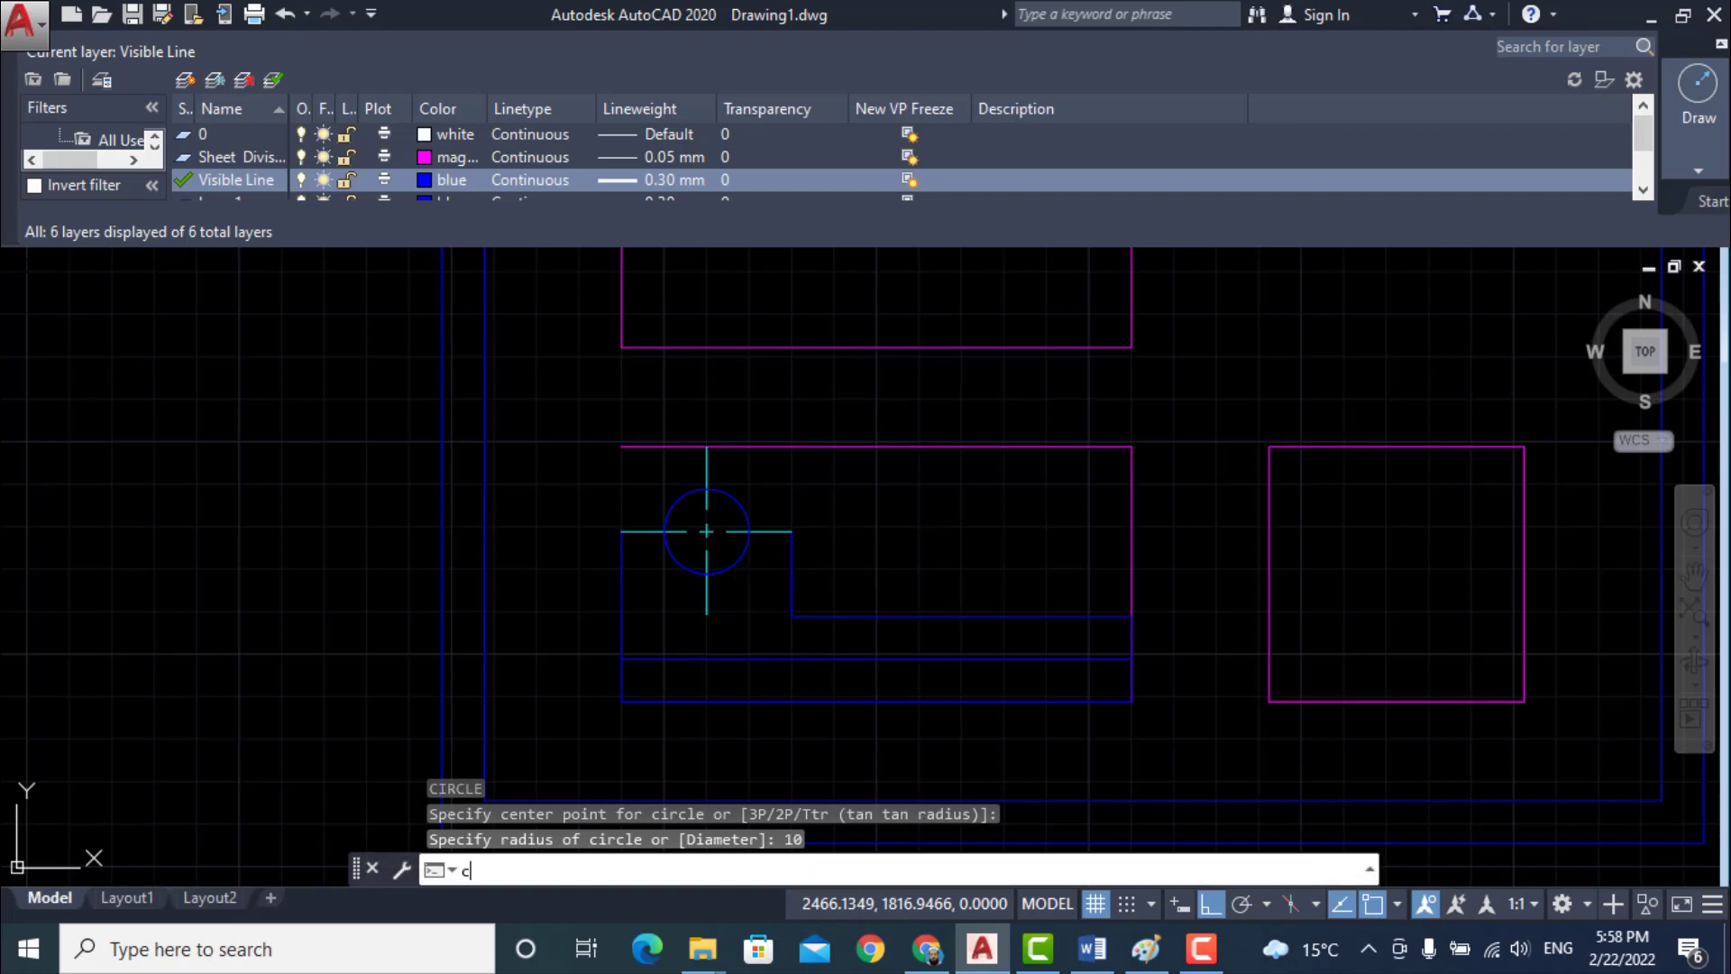
key("Return")
left_click(707, 531)
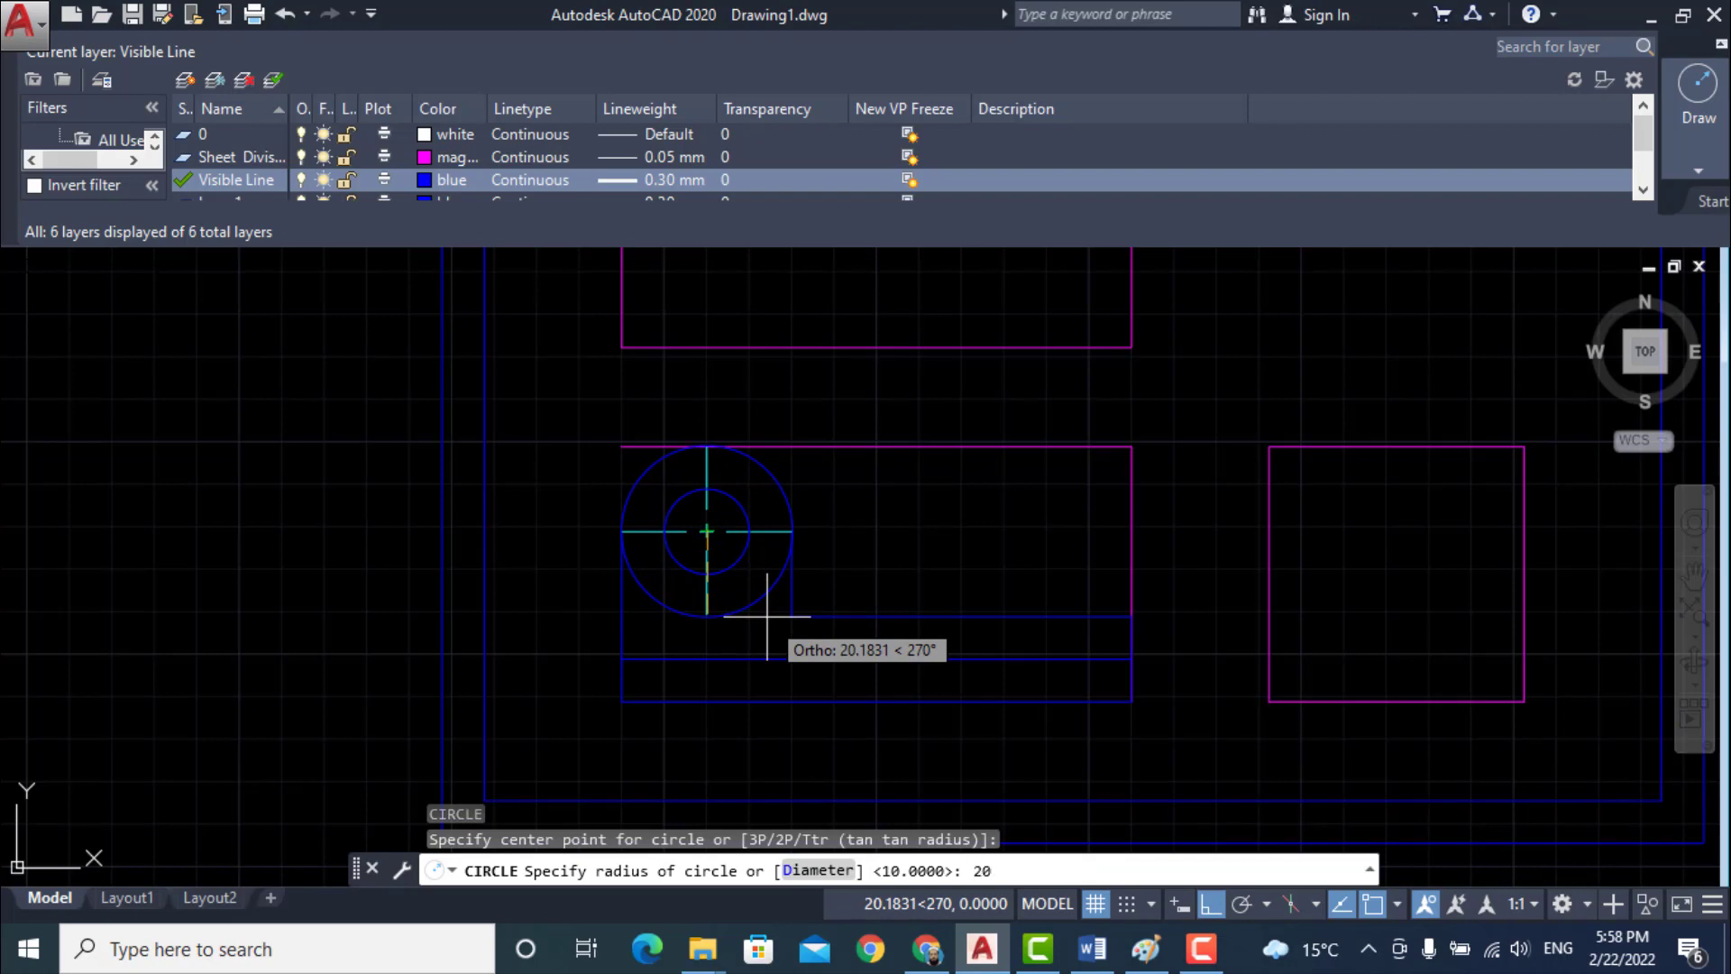
key("Return")
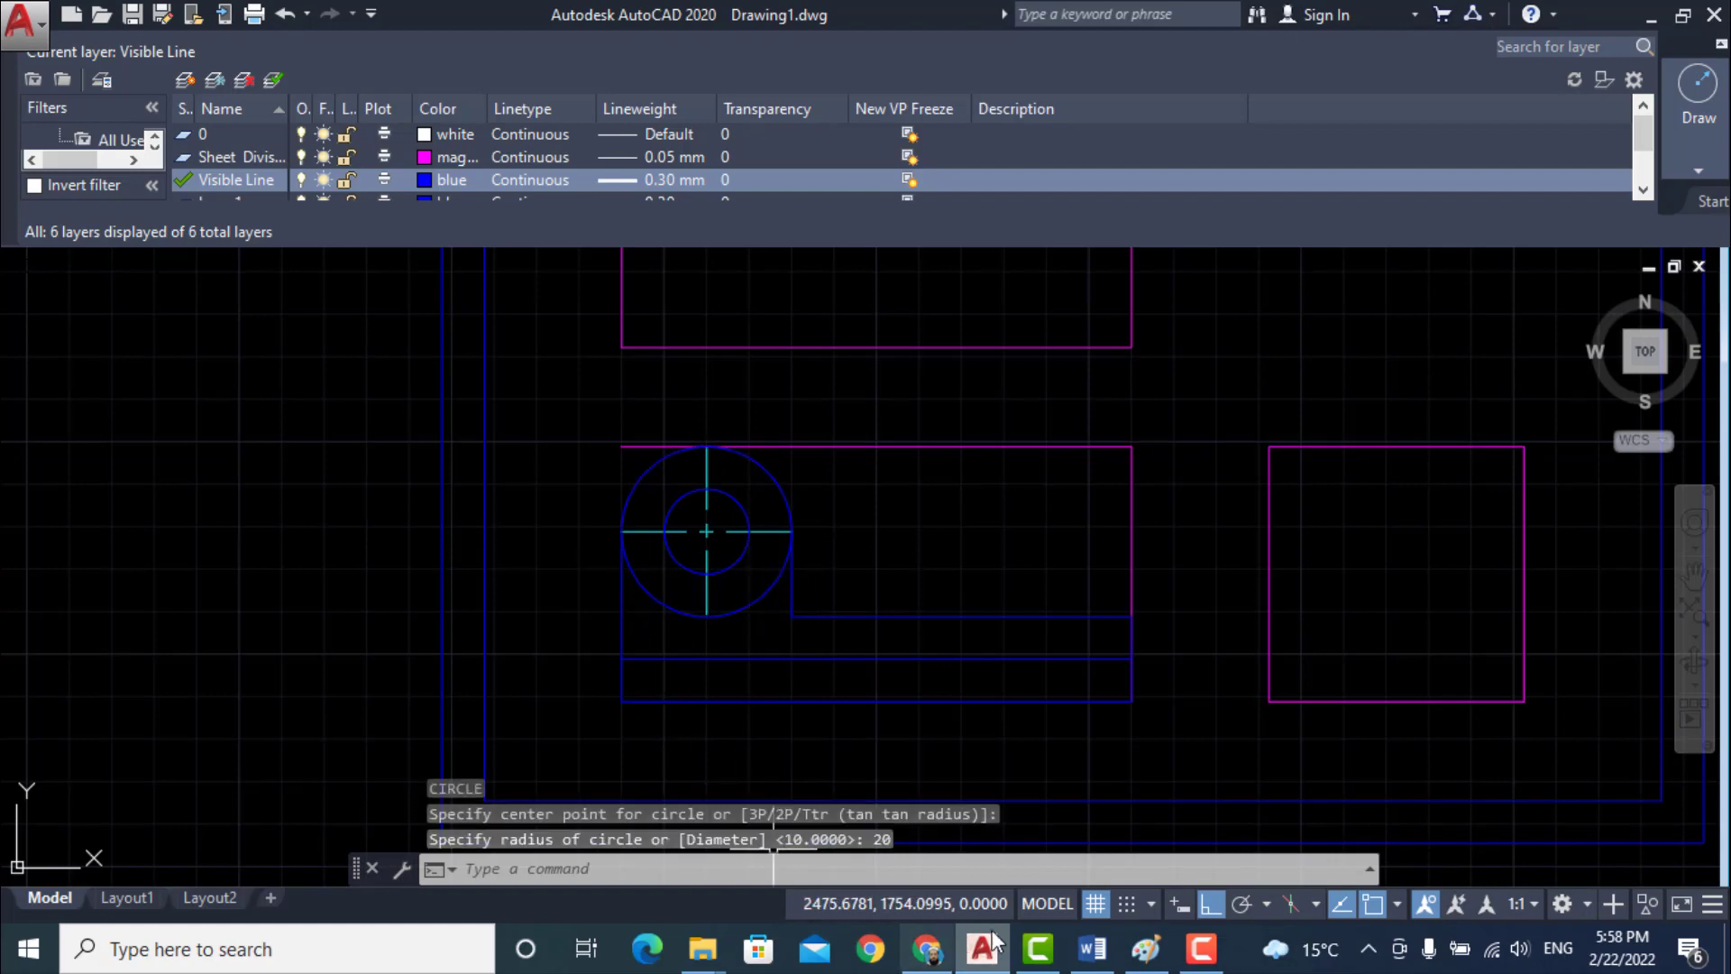
- Check the lug shape in Word, return to AutoCAD, and trim away the lower half of the radius 20 circle
left_click(1092, 949)
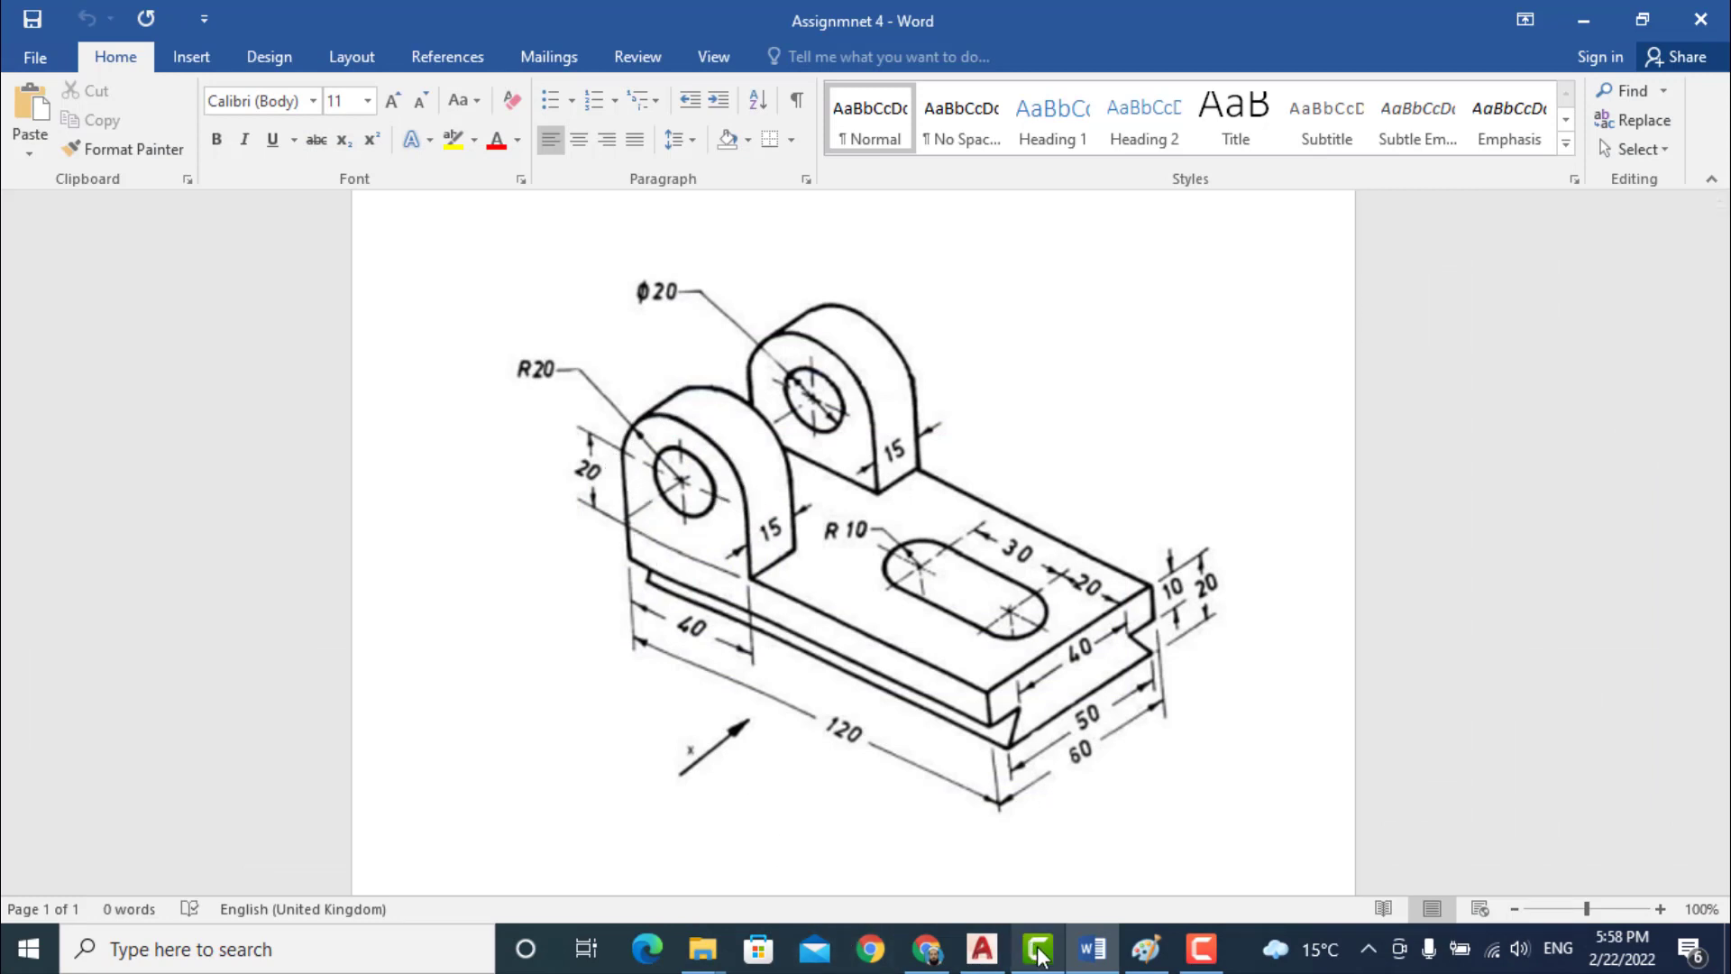
left_click(982, 948)
scroll(792, 743, "down", 4)
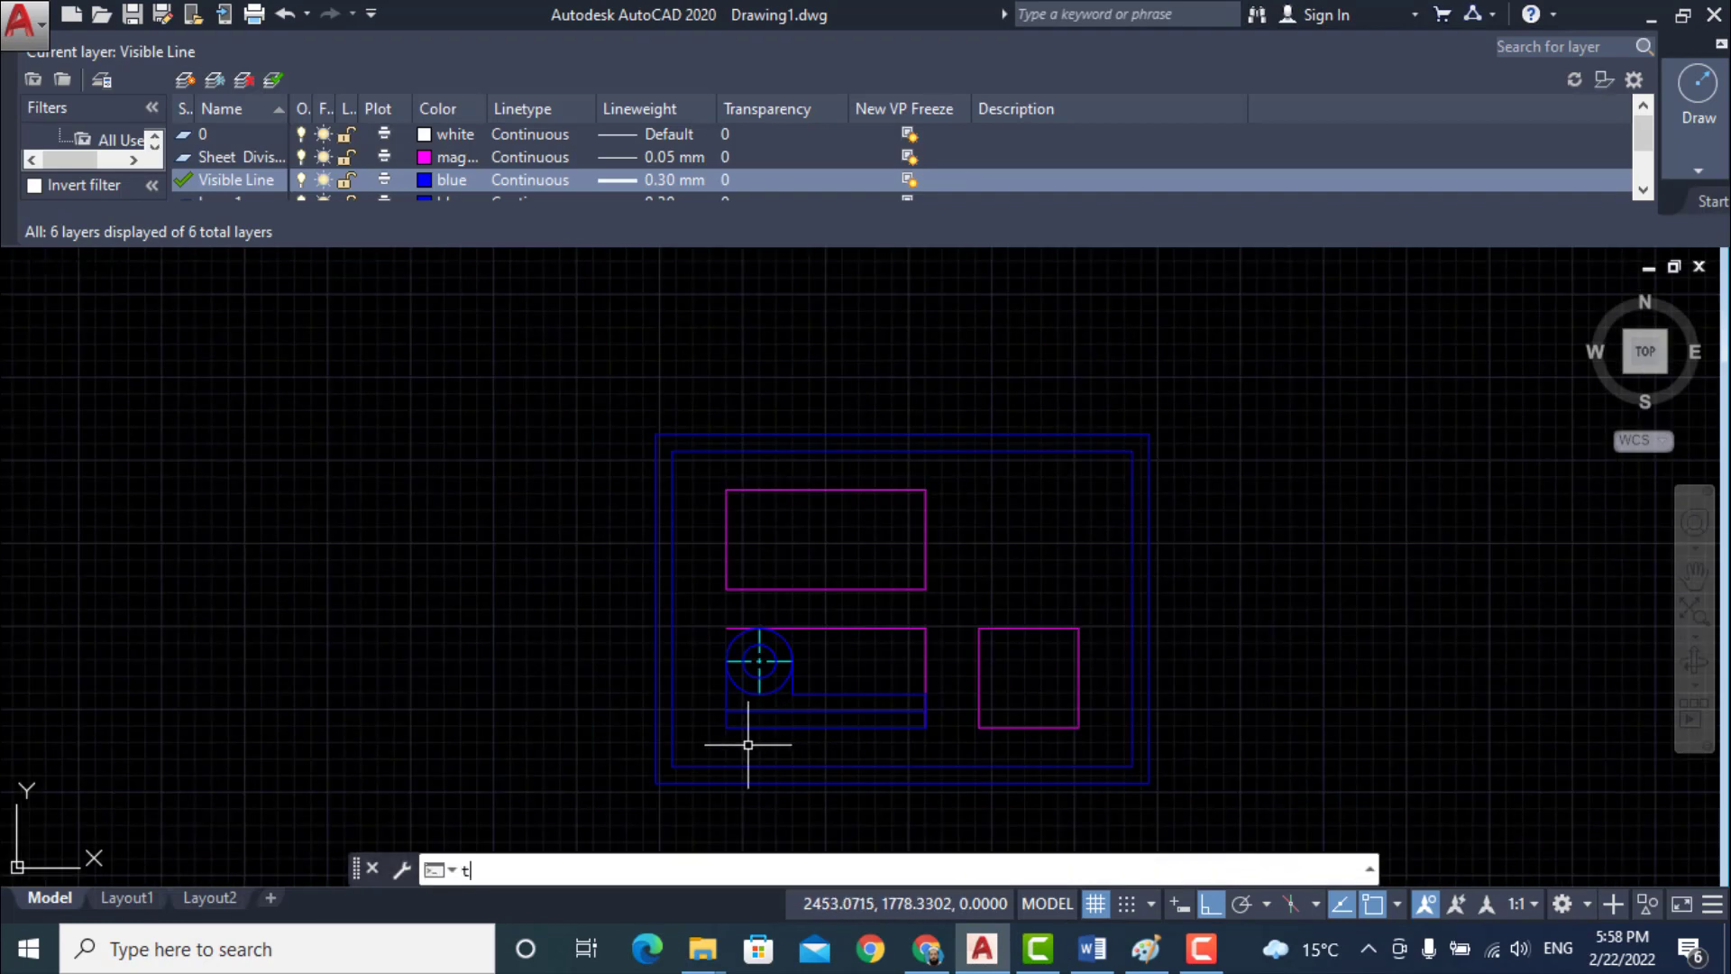
type("r")
key("Return")
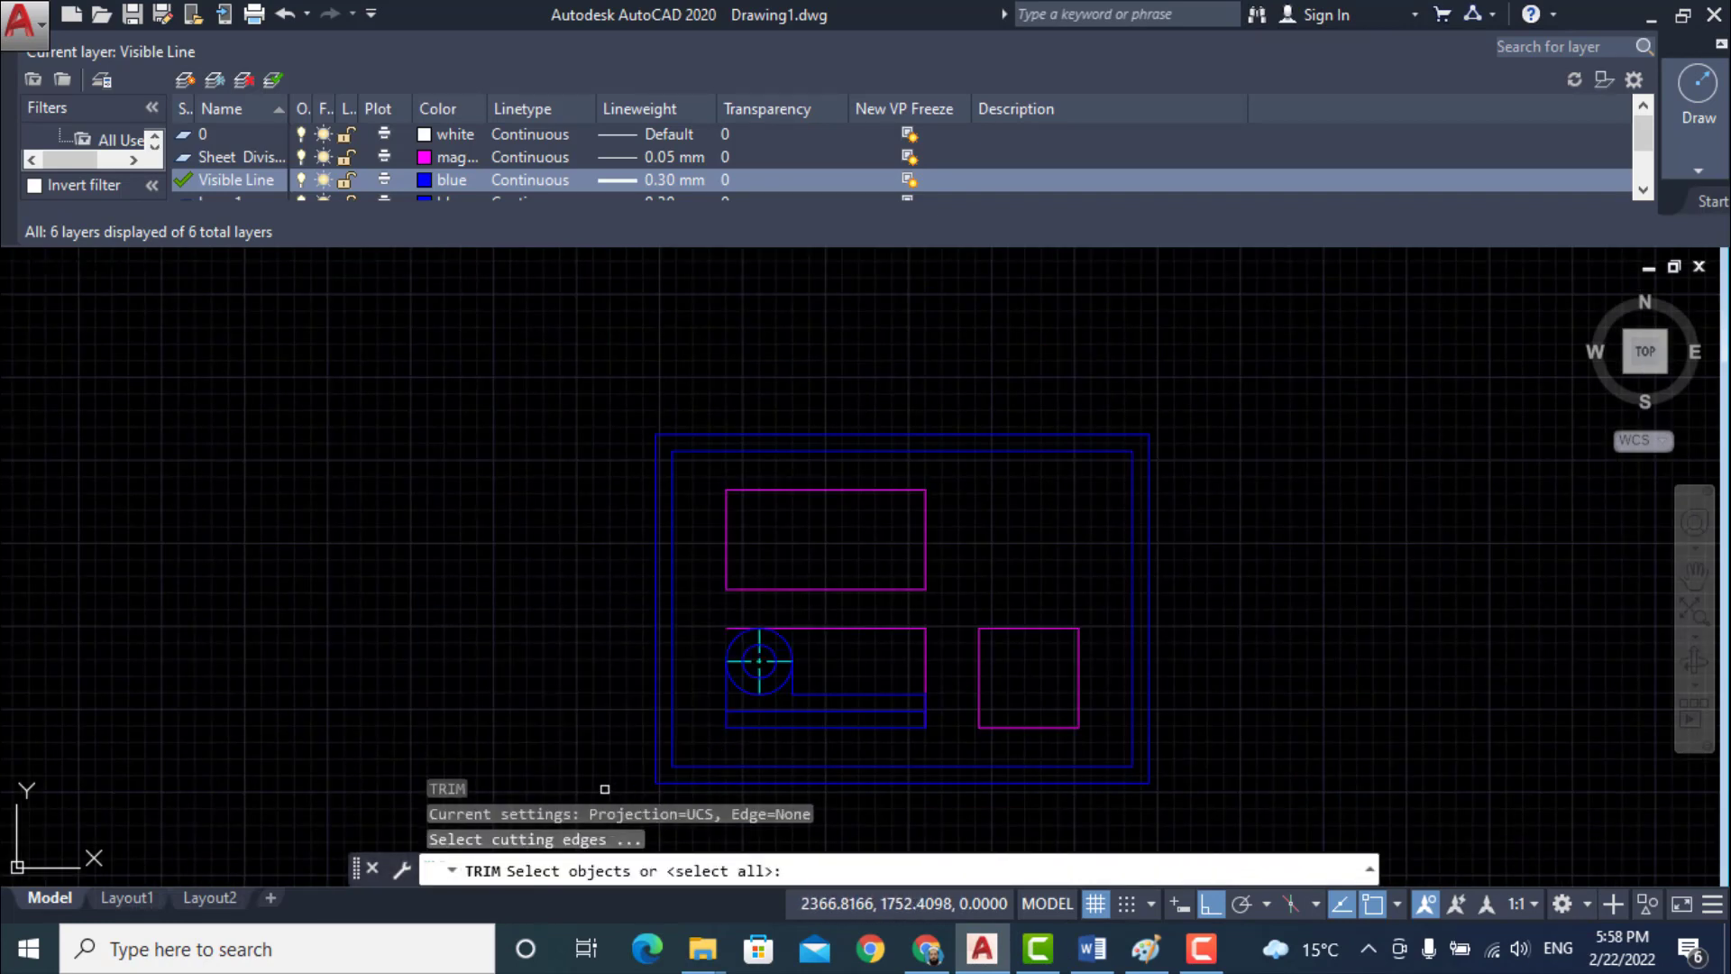
mouse_move(608, 791)
left_mouse_down()
mouse_move(1175, 775)
mouse_move(1187, 511)
mouse_move(757, 365)
mouse_move(680, 376)
left_mouse_up()
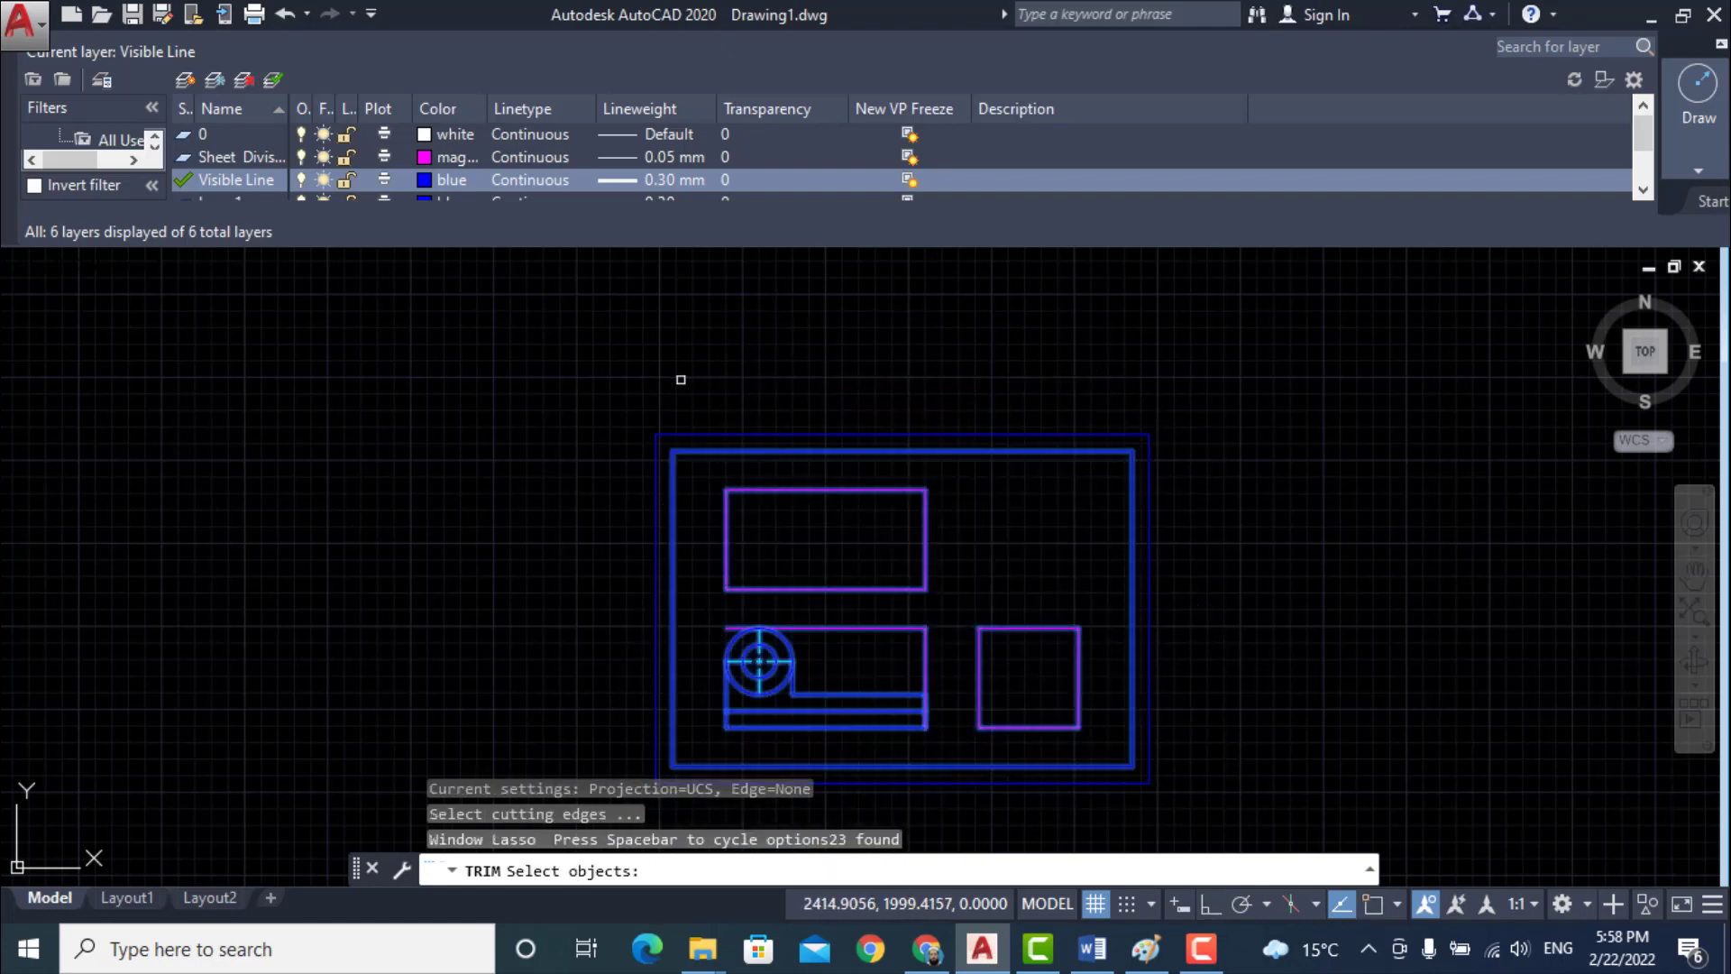
scroll(580, 555, "down", 2)
scroll(722, 671, "up", 4)
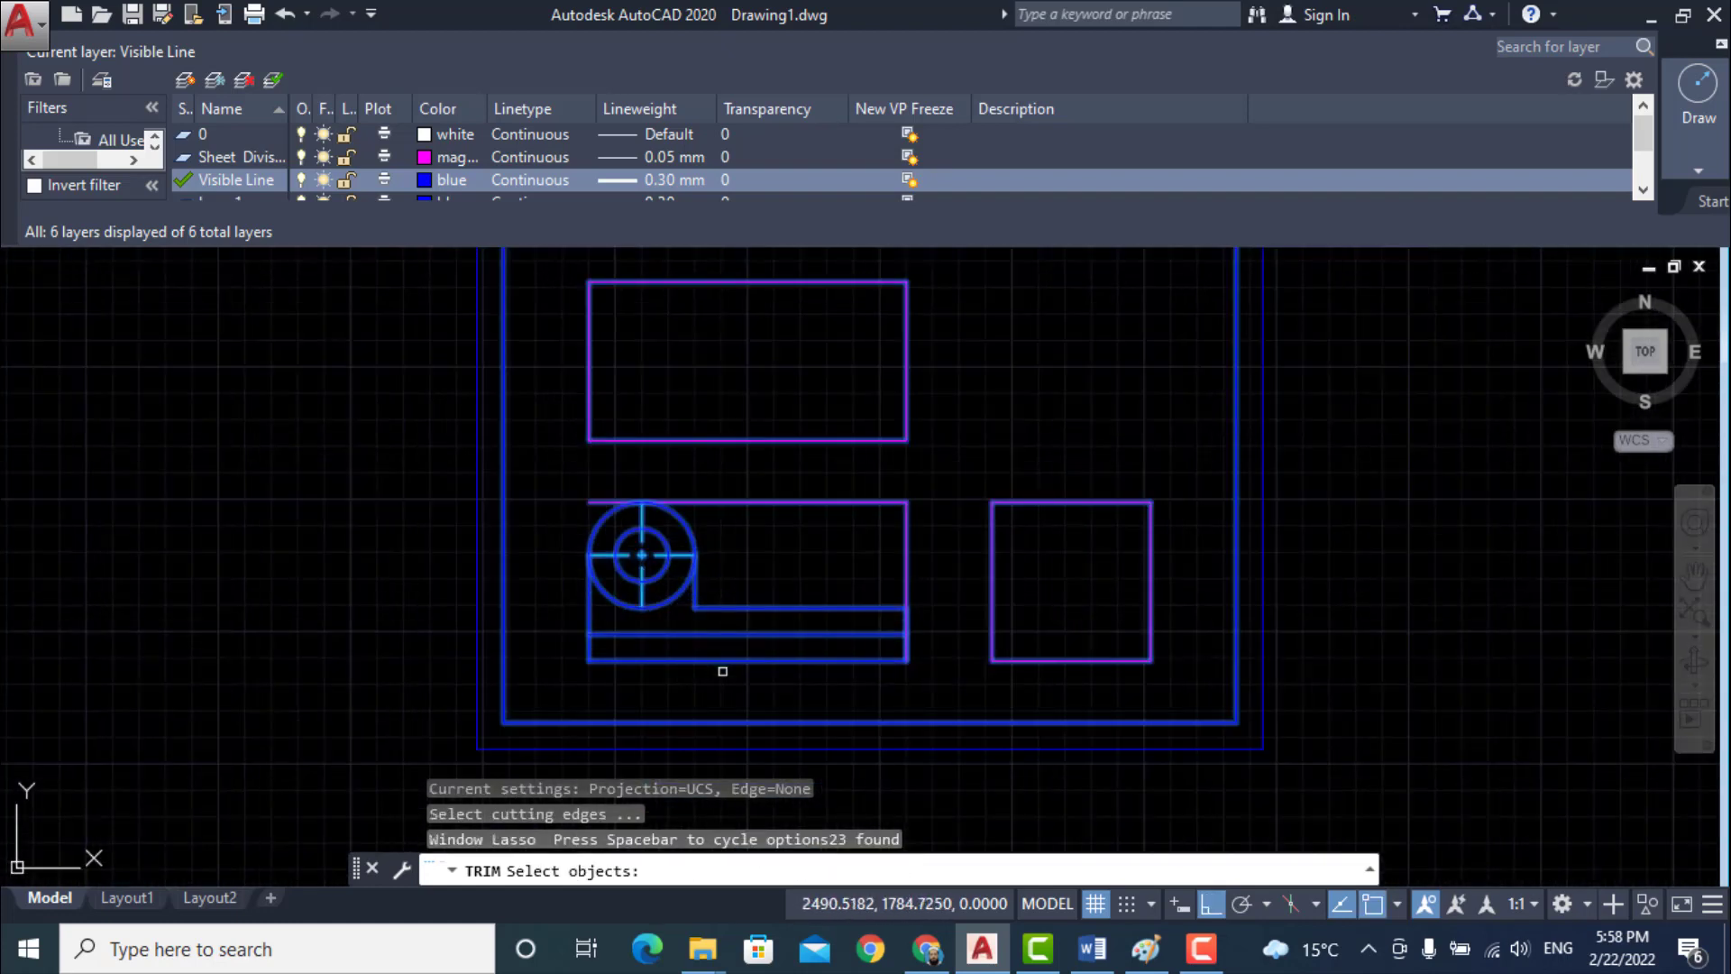
key("Return")
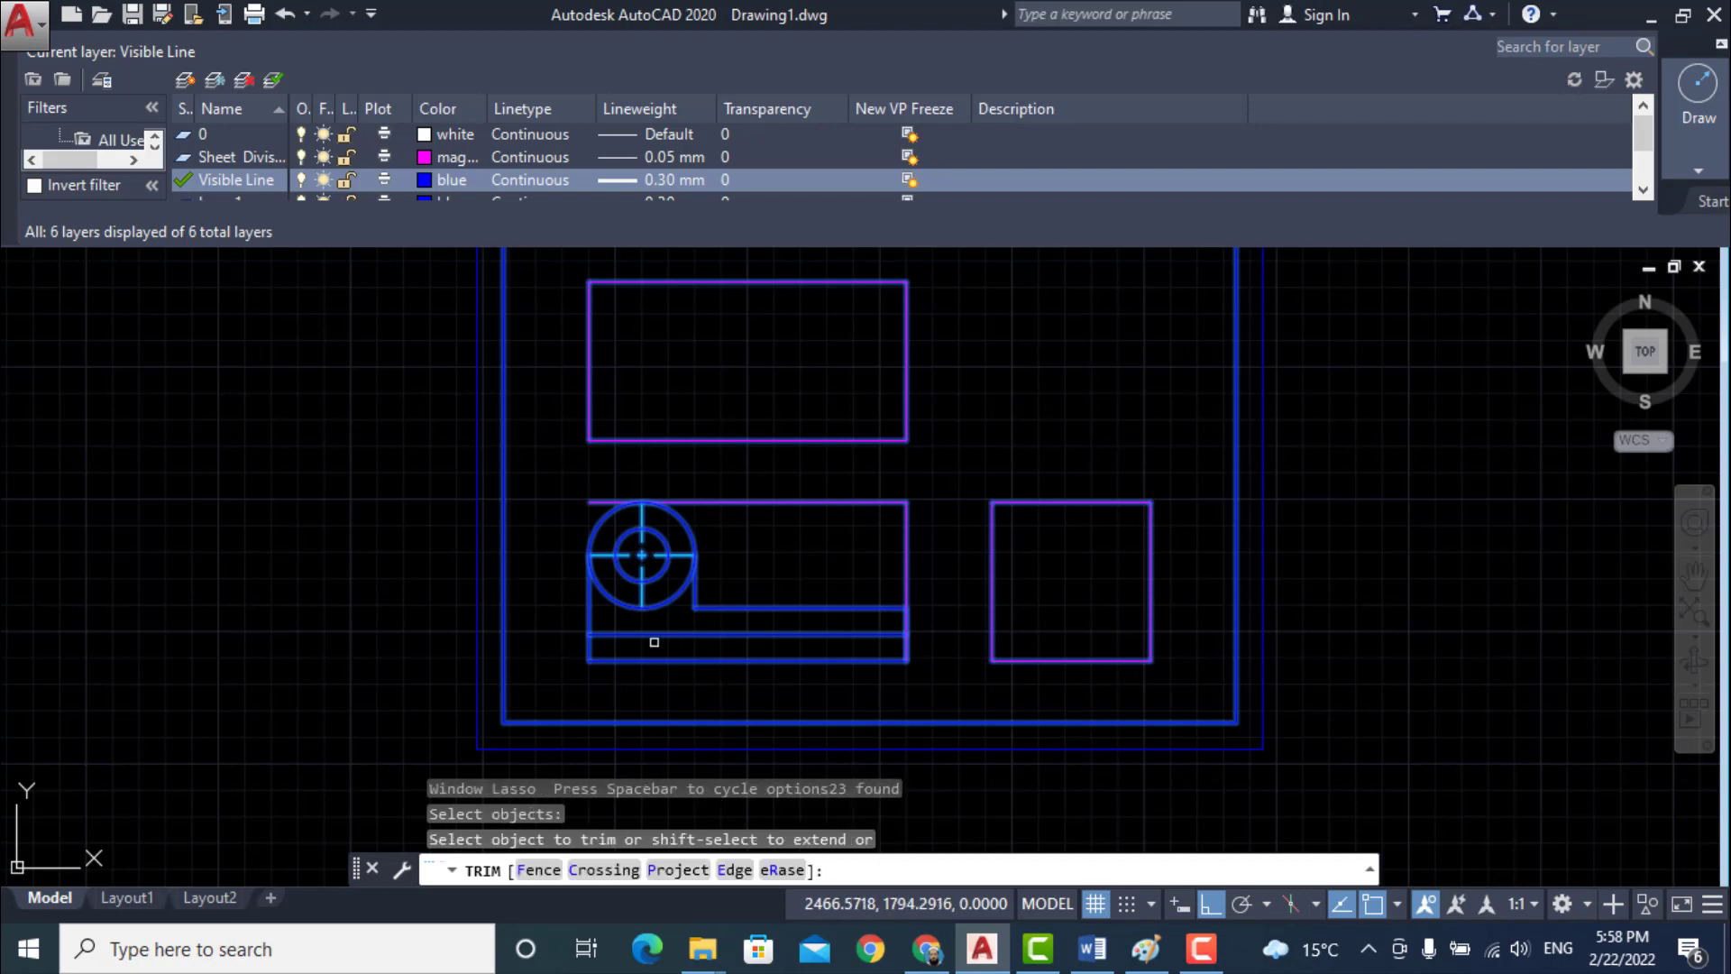
left_click(601, 594)
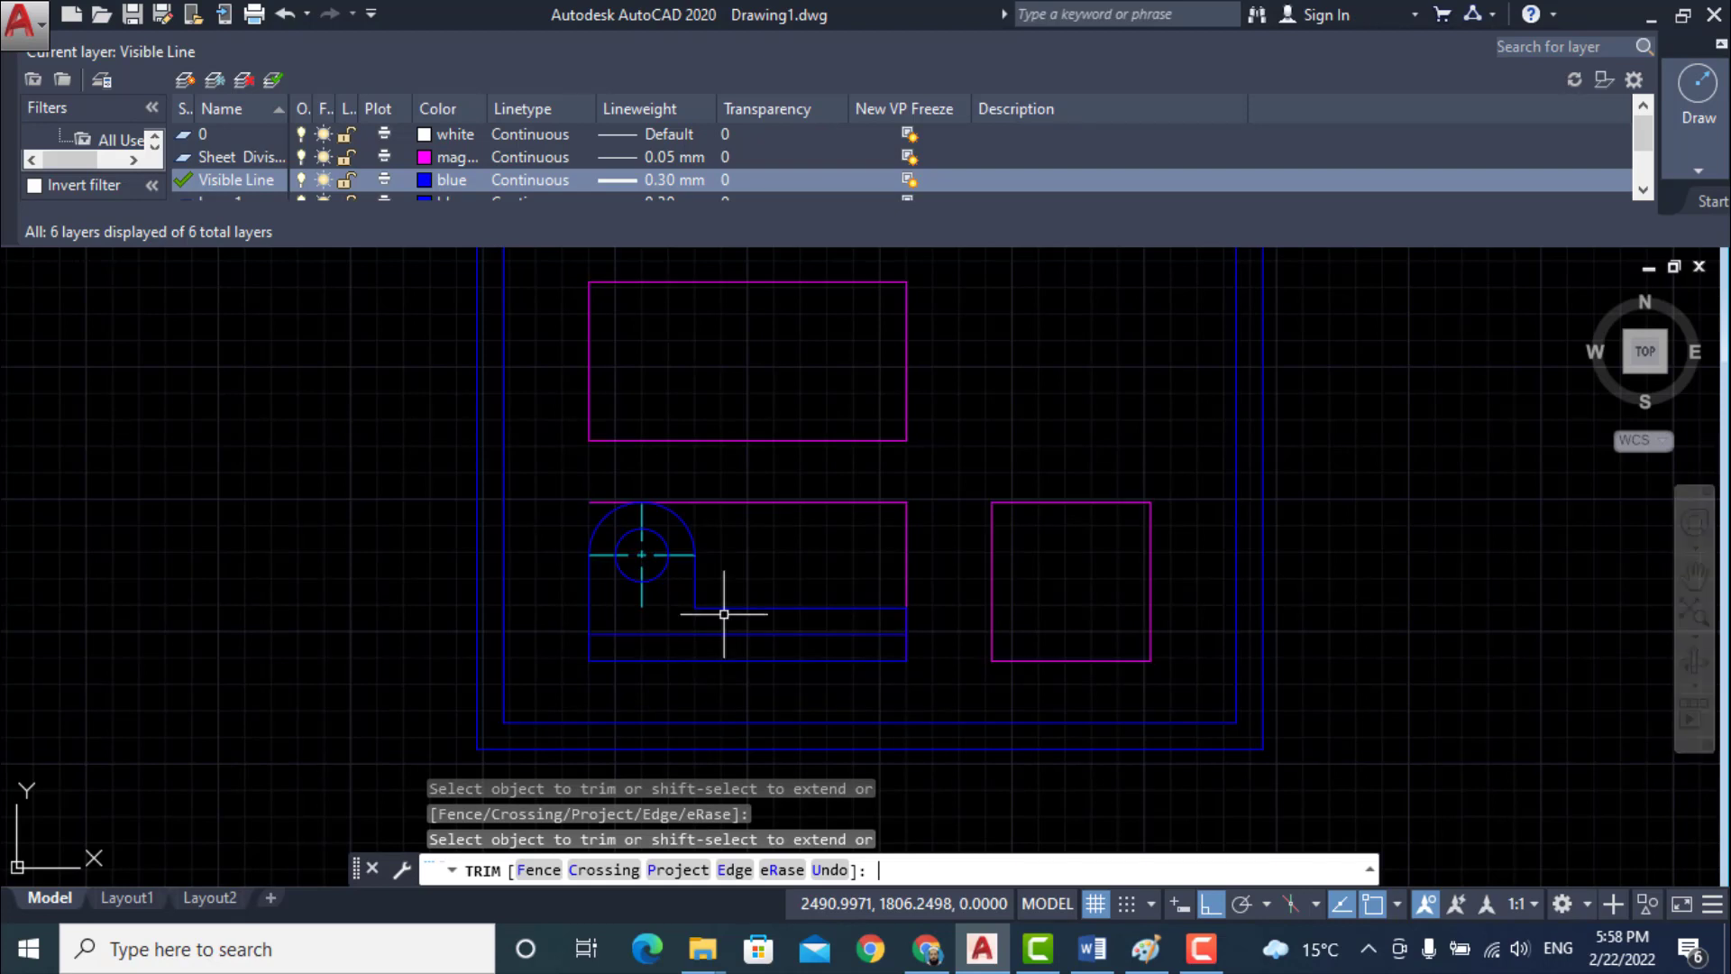
key("Return")
- Delete the remaining top and right magenta edges of the front view box
scroll(306, 631, "up", 4)
scroll(1145, 546, "down", 1)
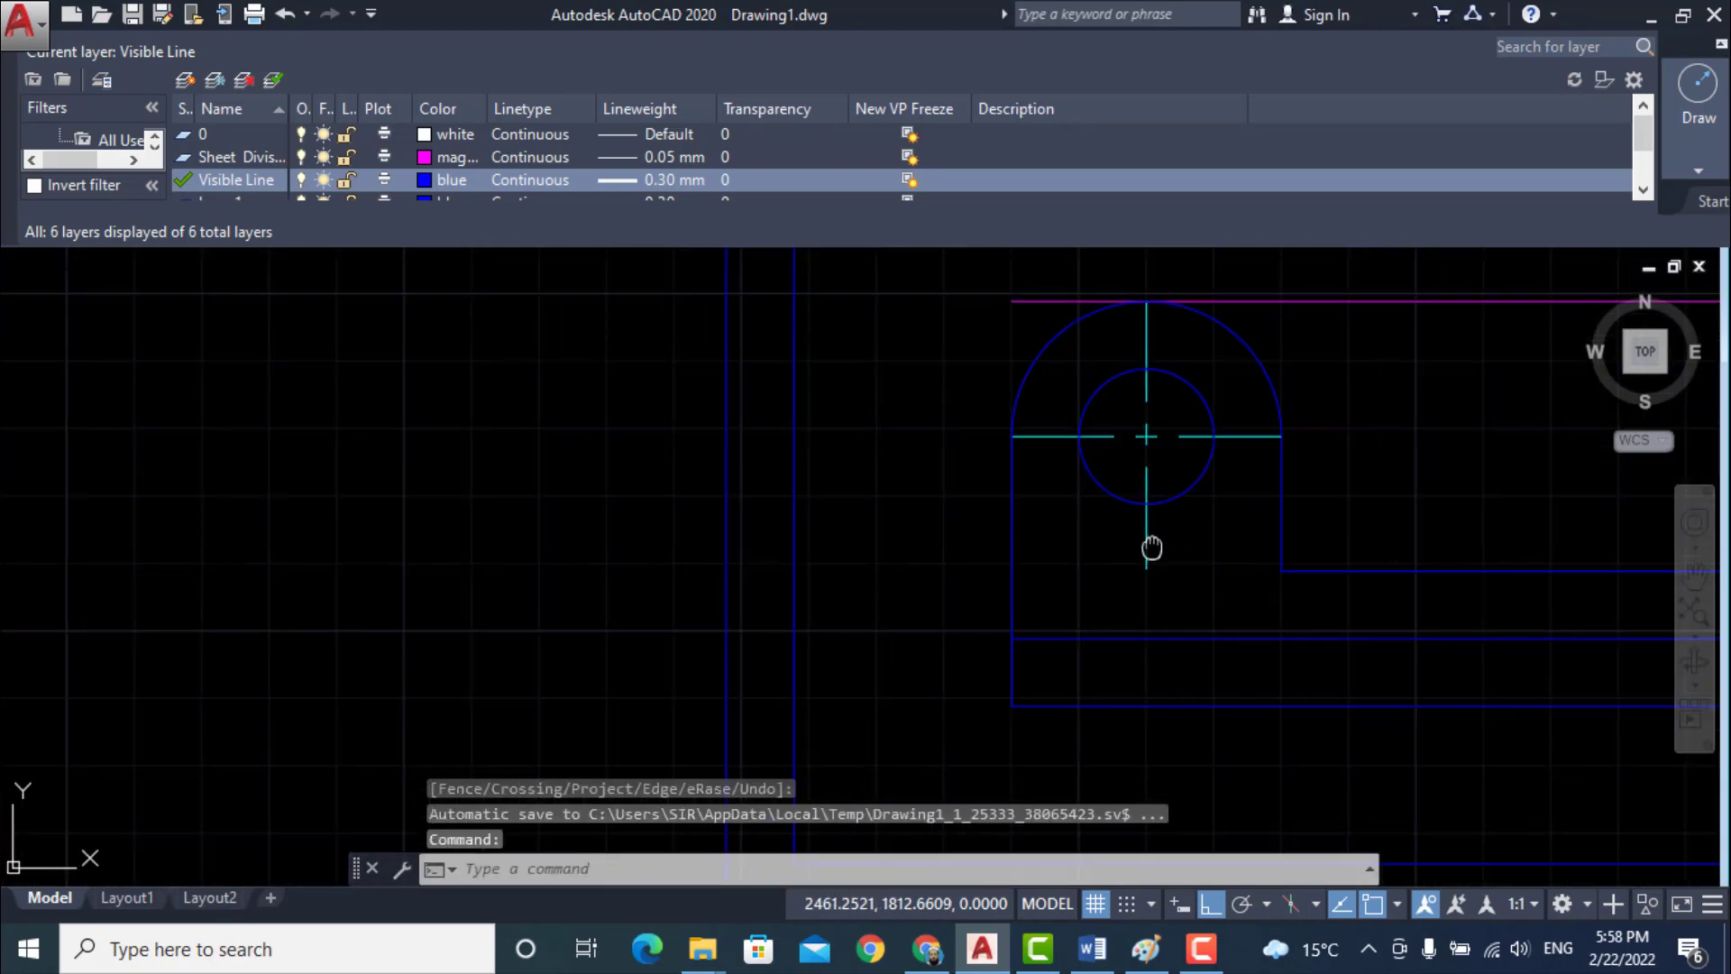
middle_click_drag(1145, 545, 699, 580)
scroll(685, 563, "down", 2)
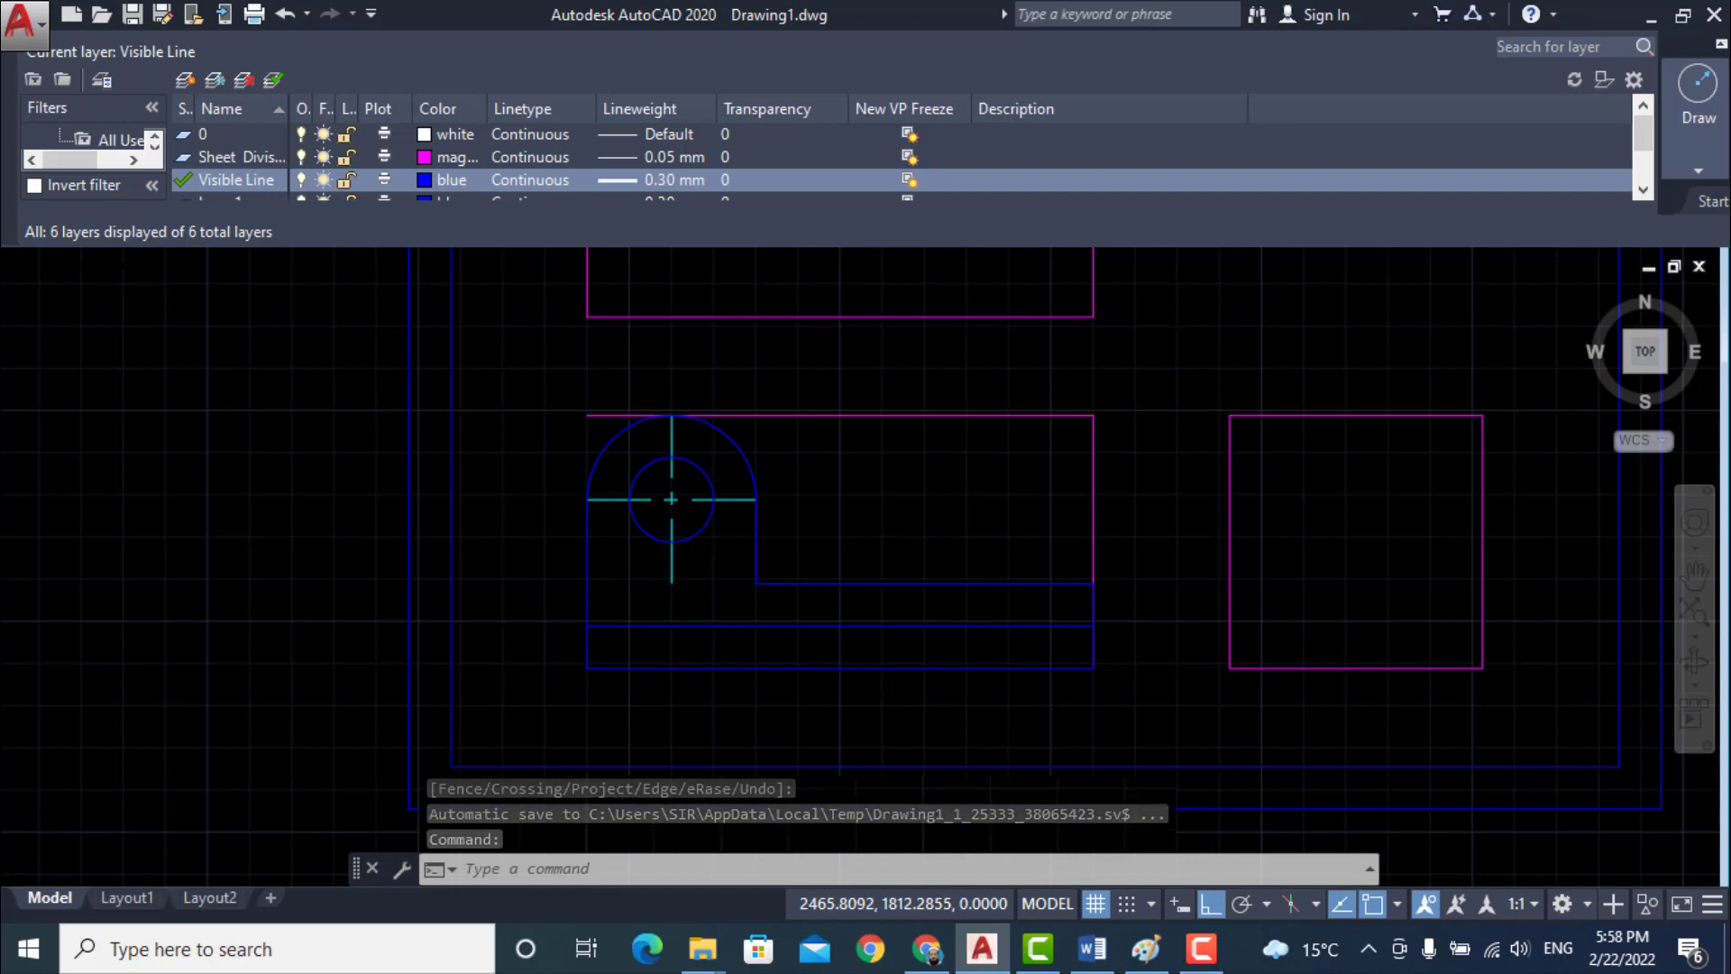
scroll(695, 568, "up", 3)
scroll(696, 568, "down", 3)
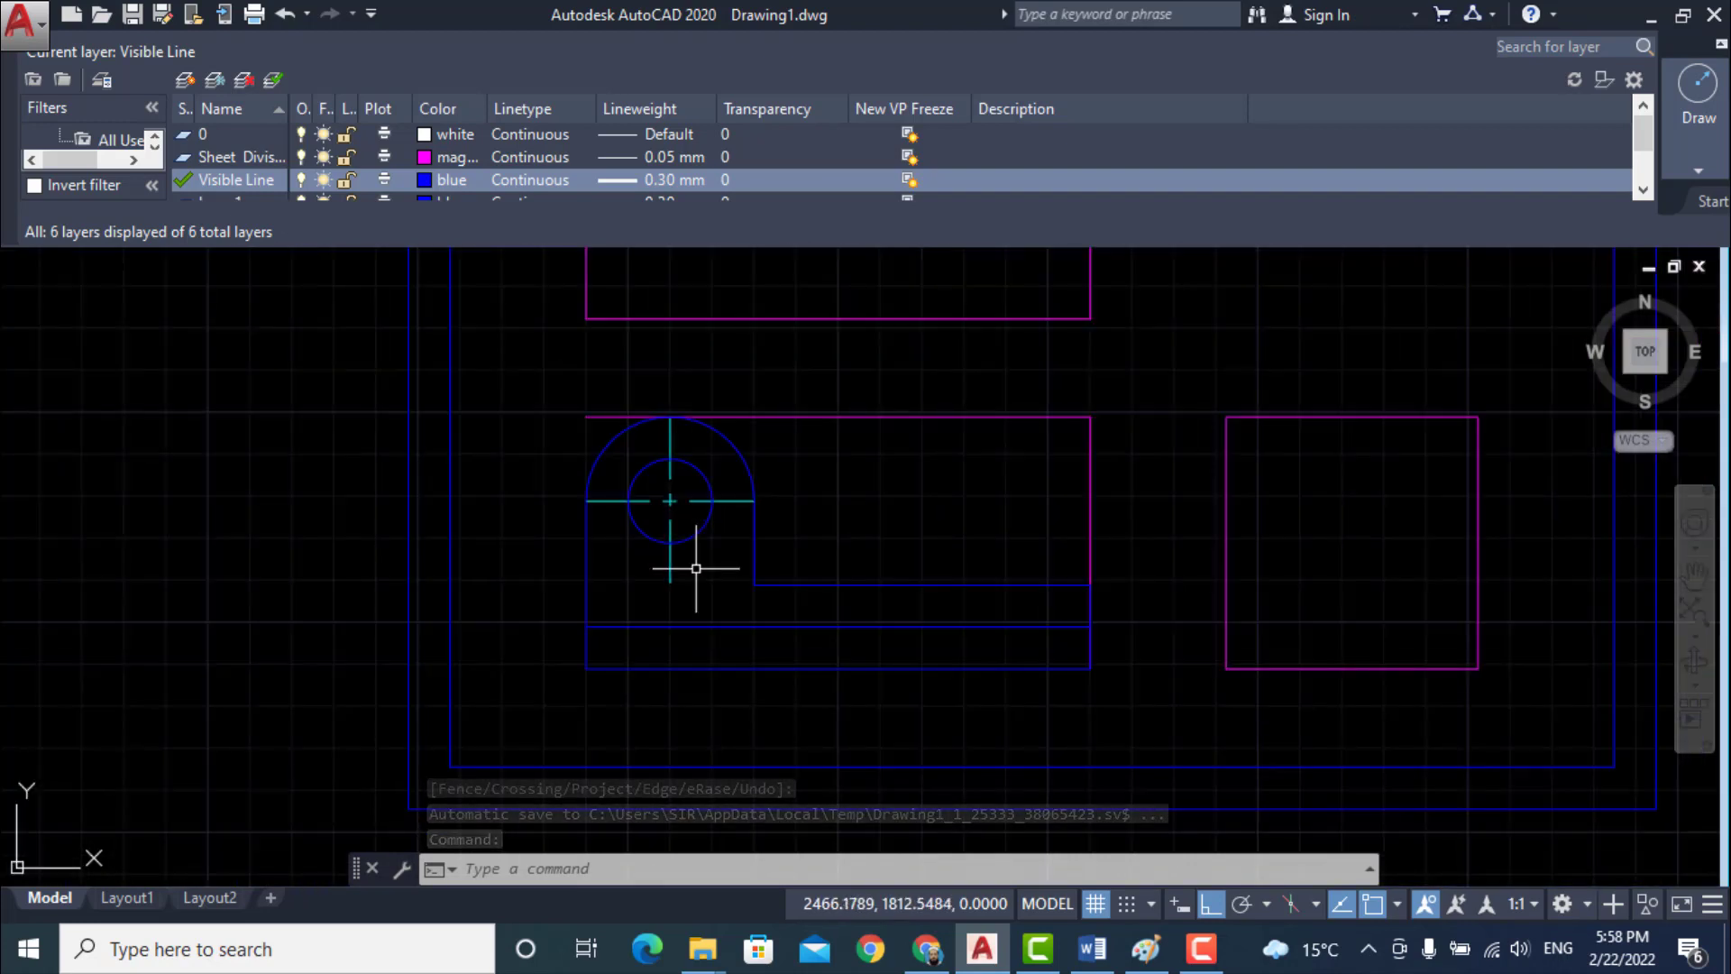
left_click(839, 416)
key("Delete")
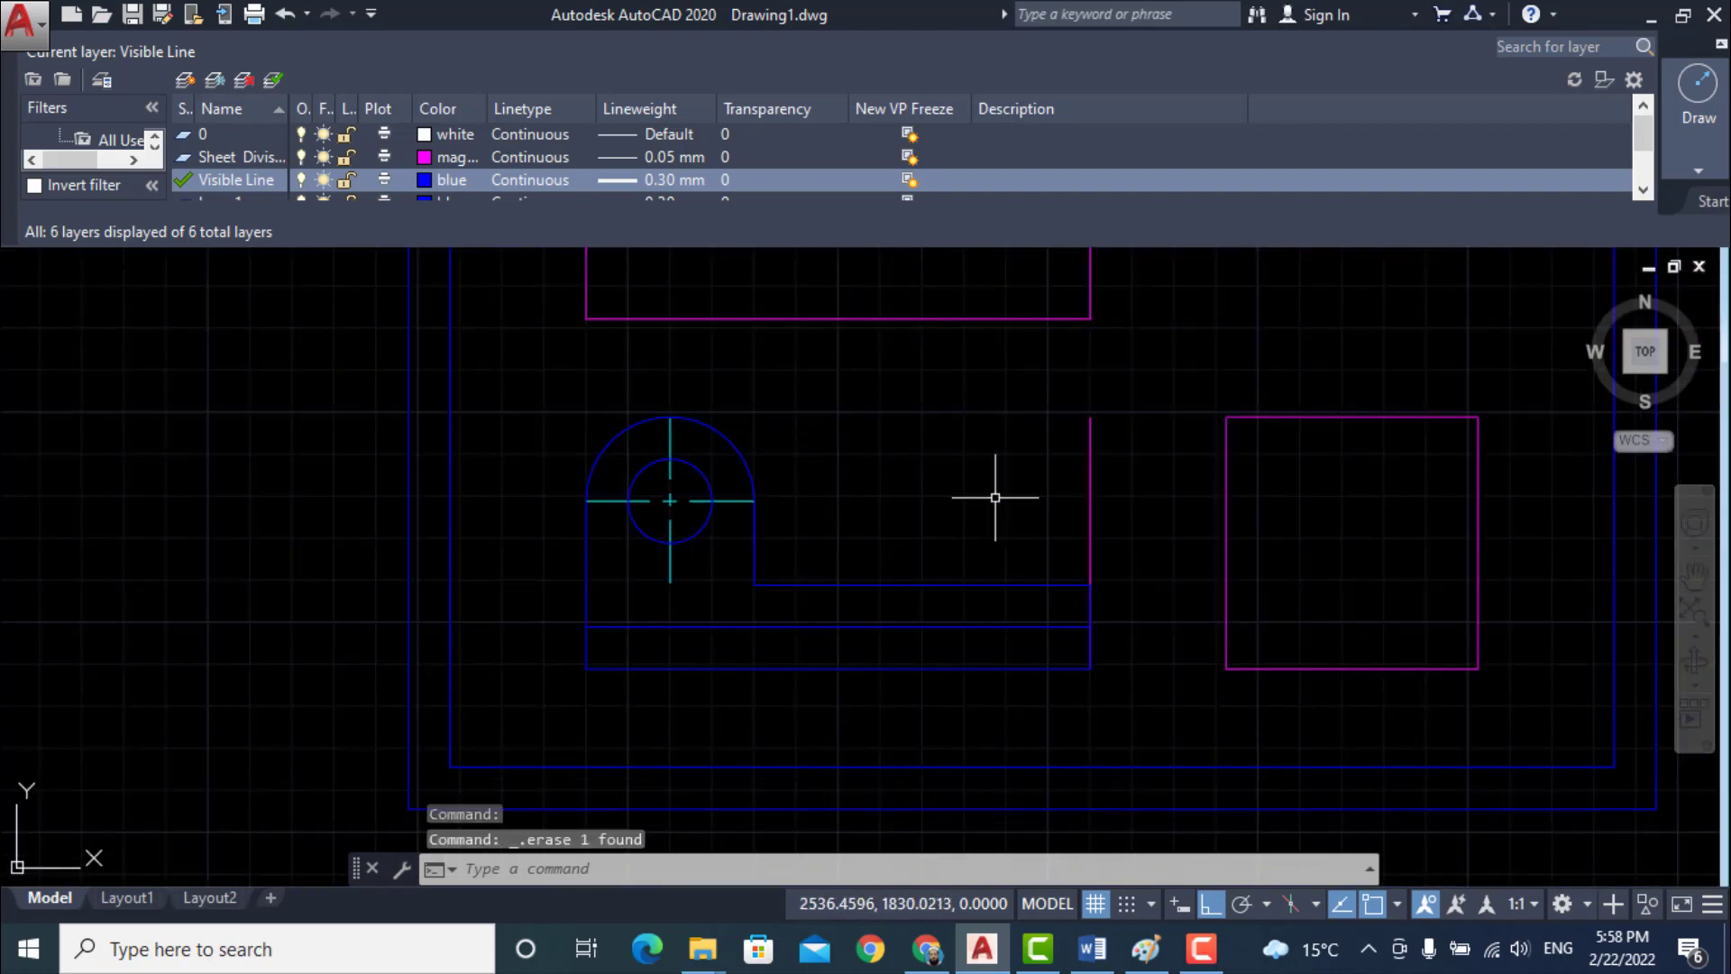
left_click(1088, 505)
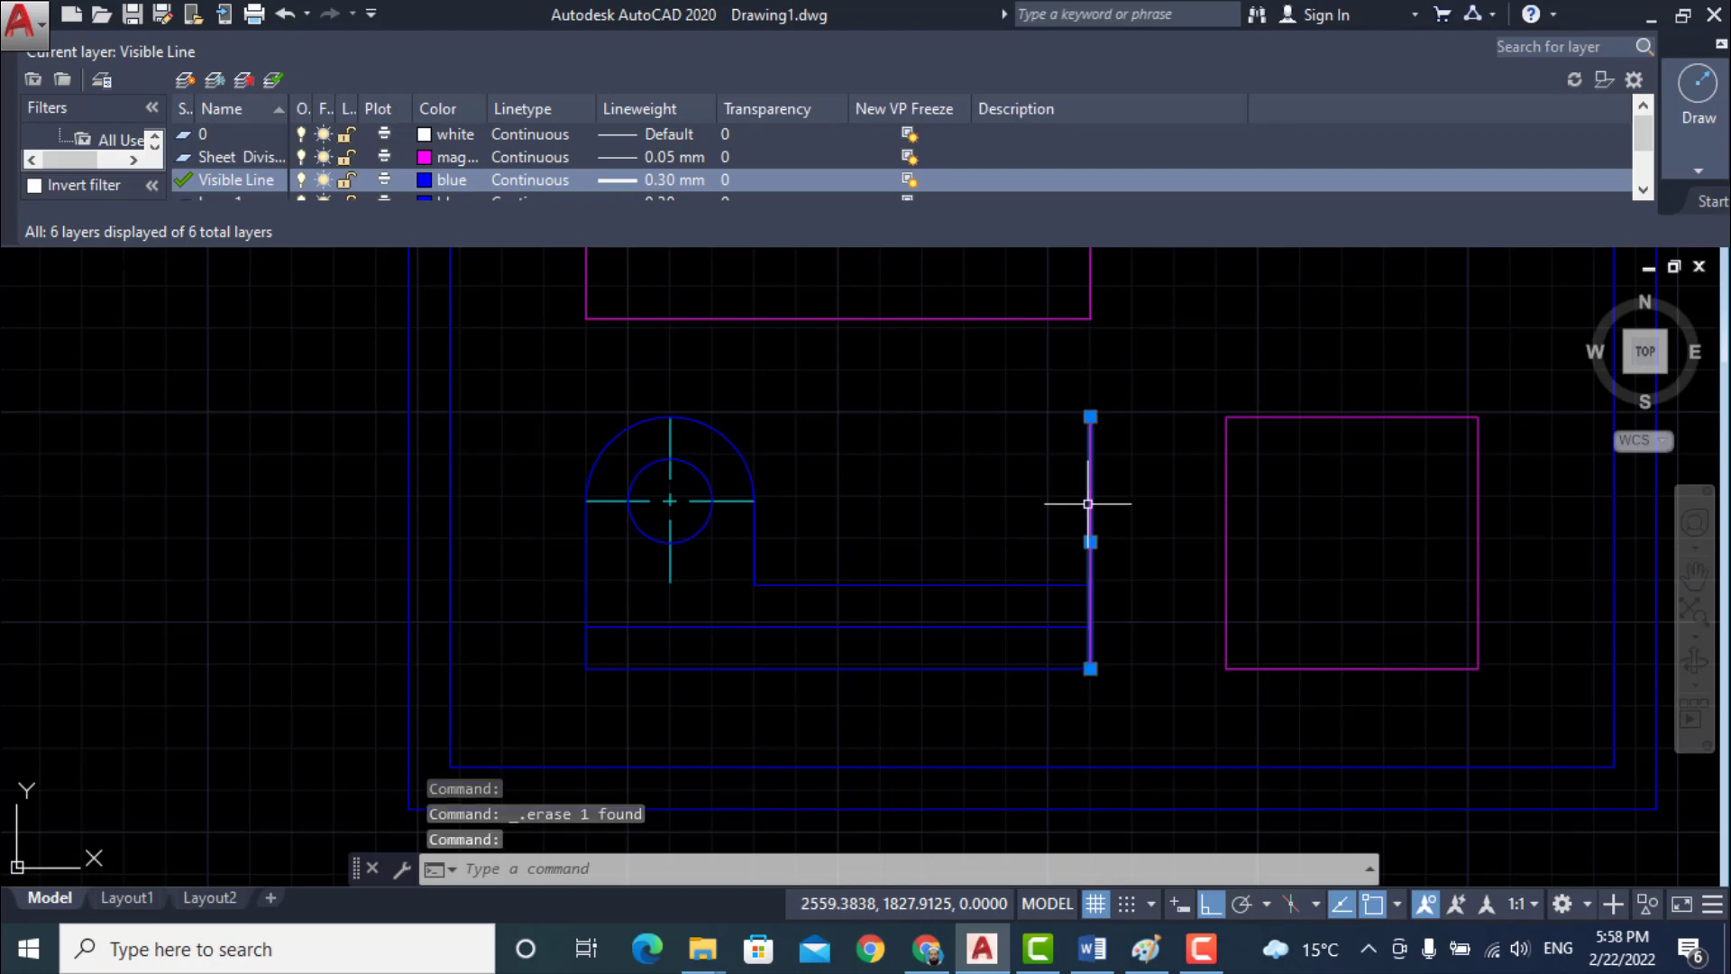
key("Delete")
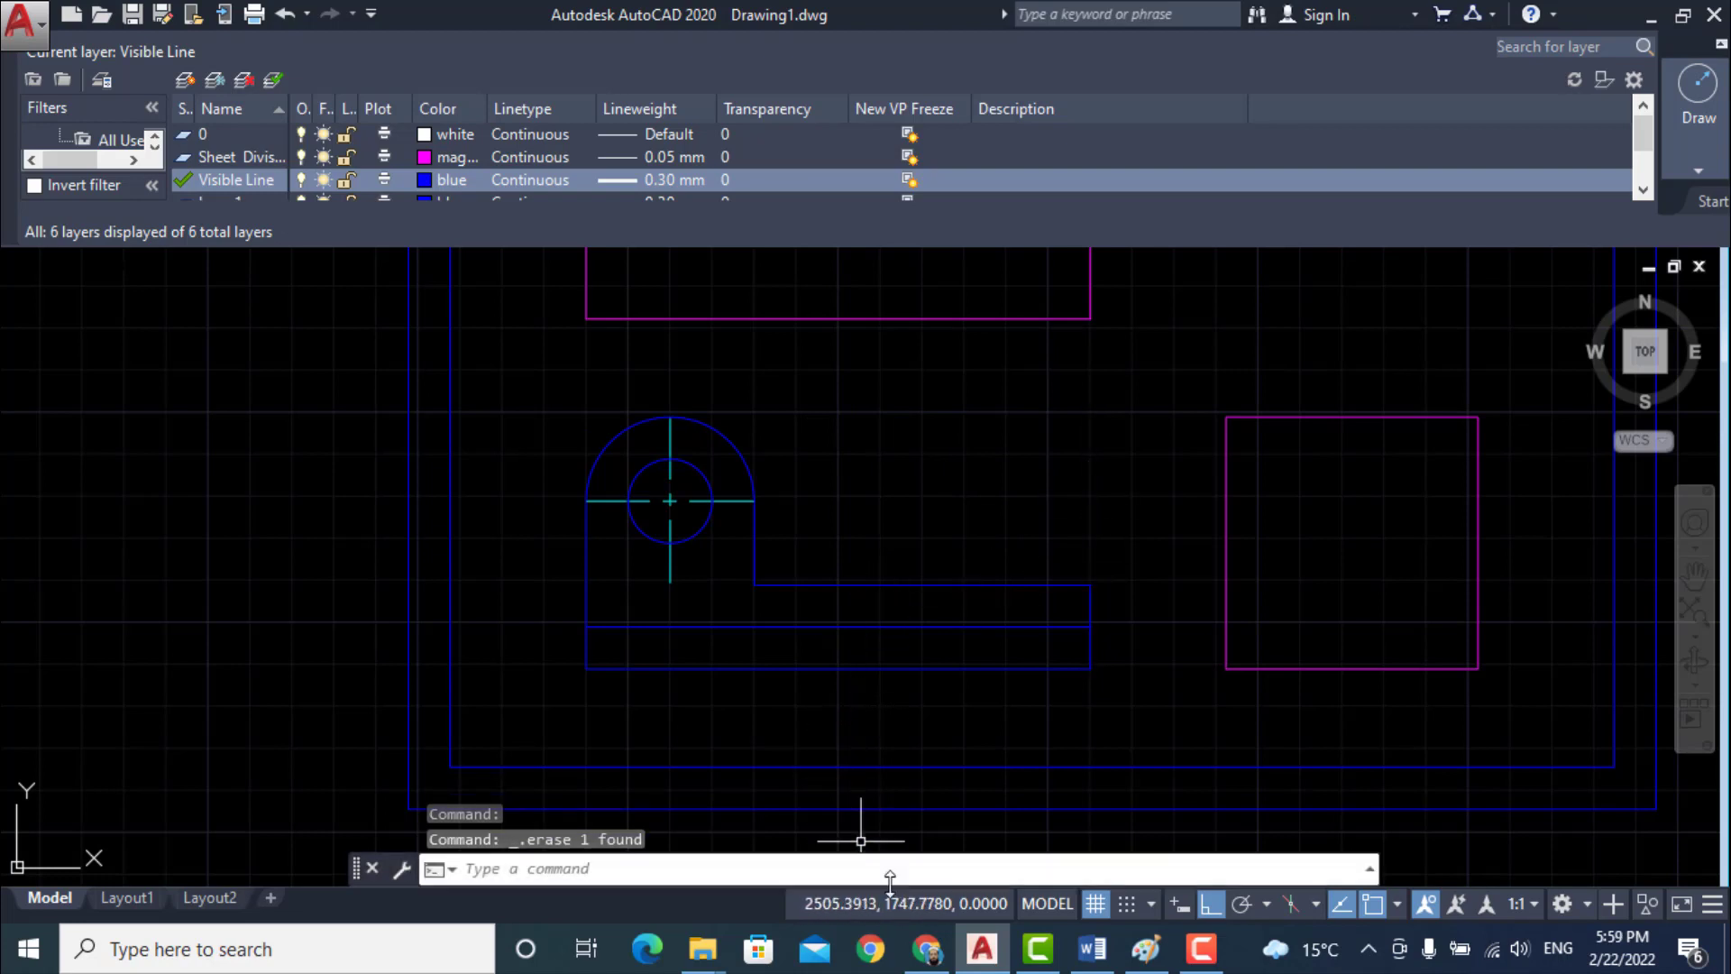
- Check the slot dimensions in the Word drawing, return to AutoCAD, and make Hidden Line the current layer
left_click(1092, 948)
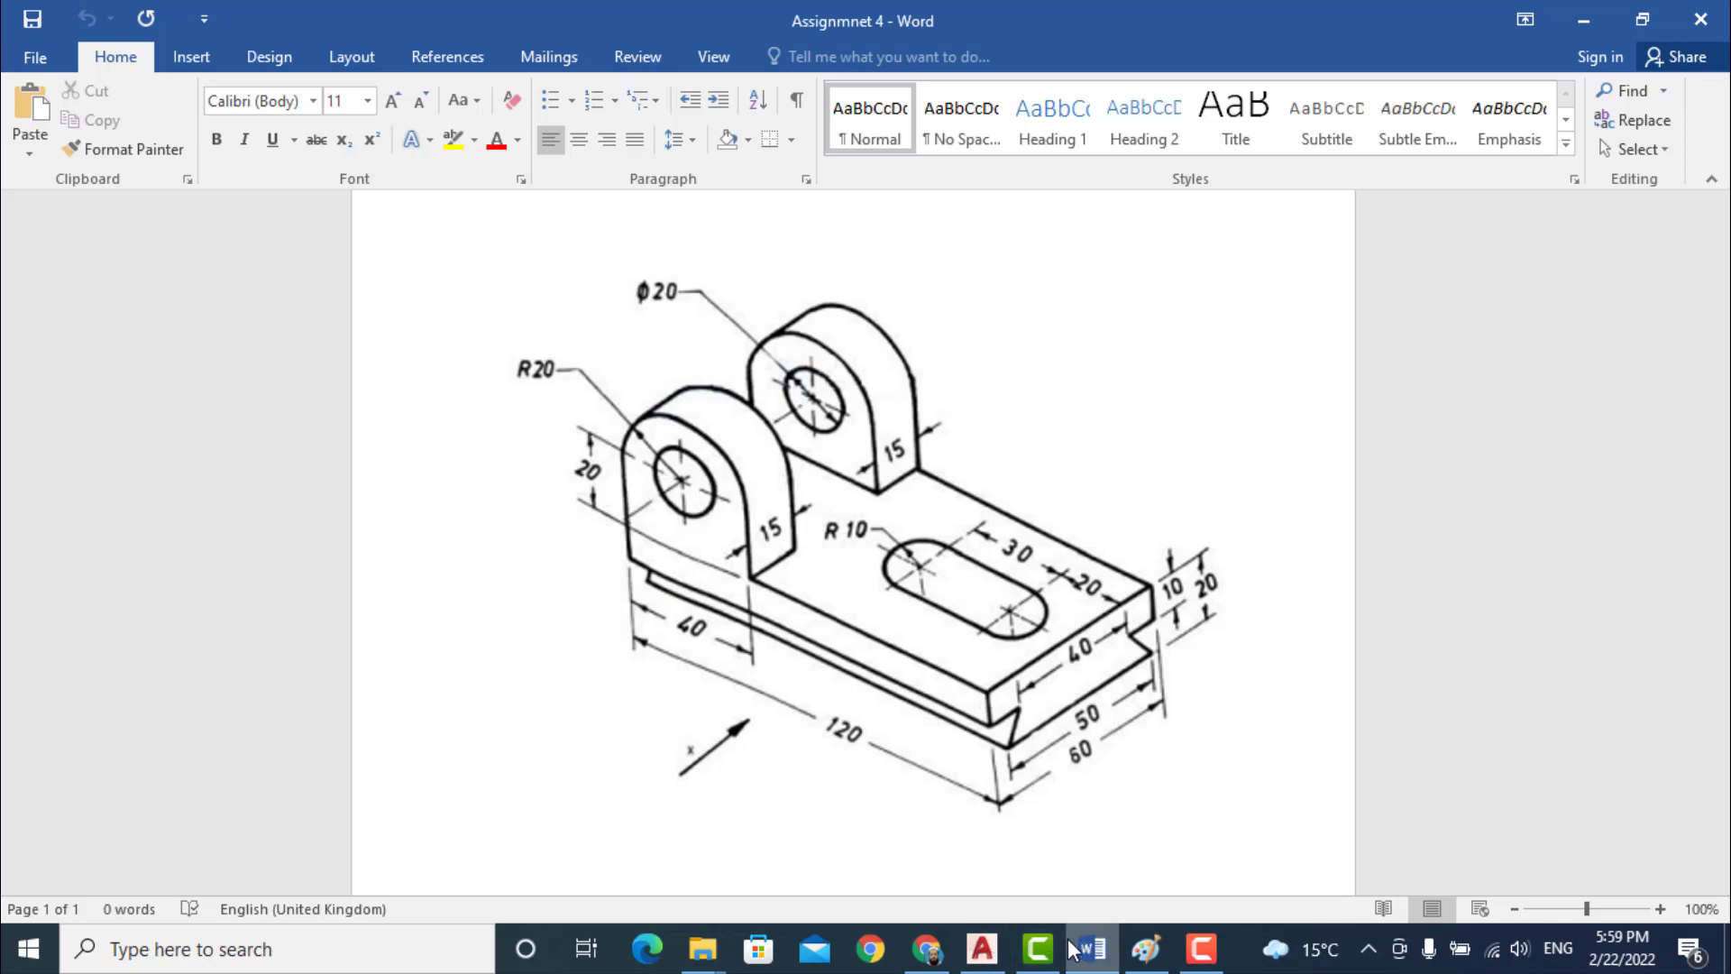
left_click(974, 952)
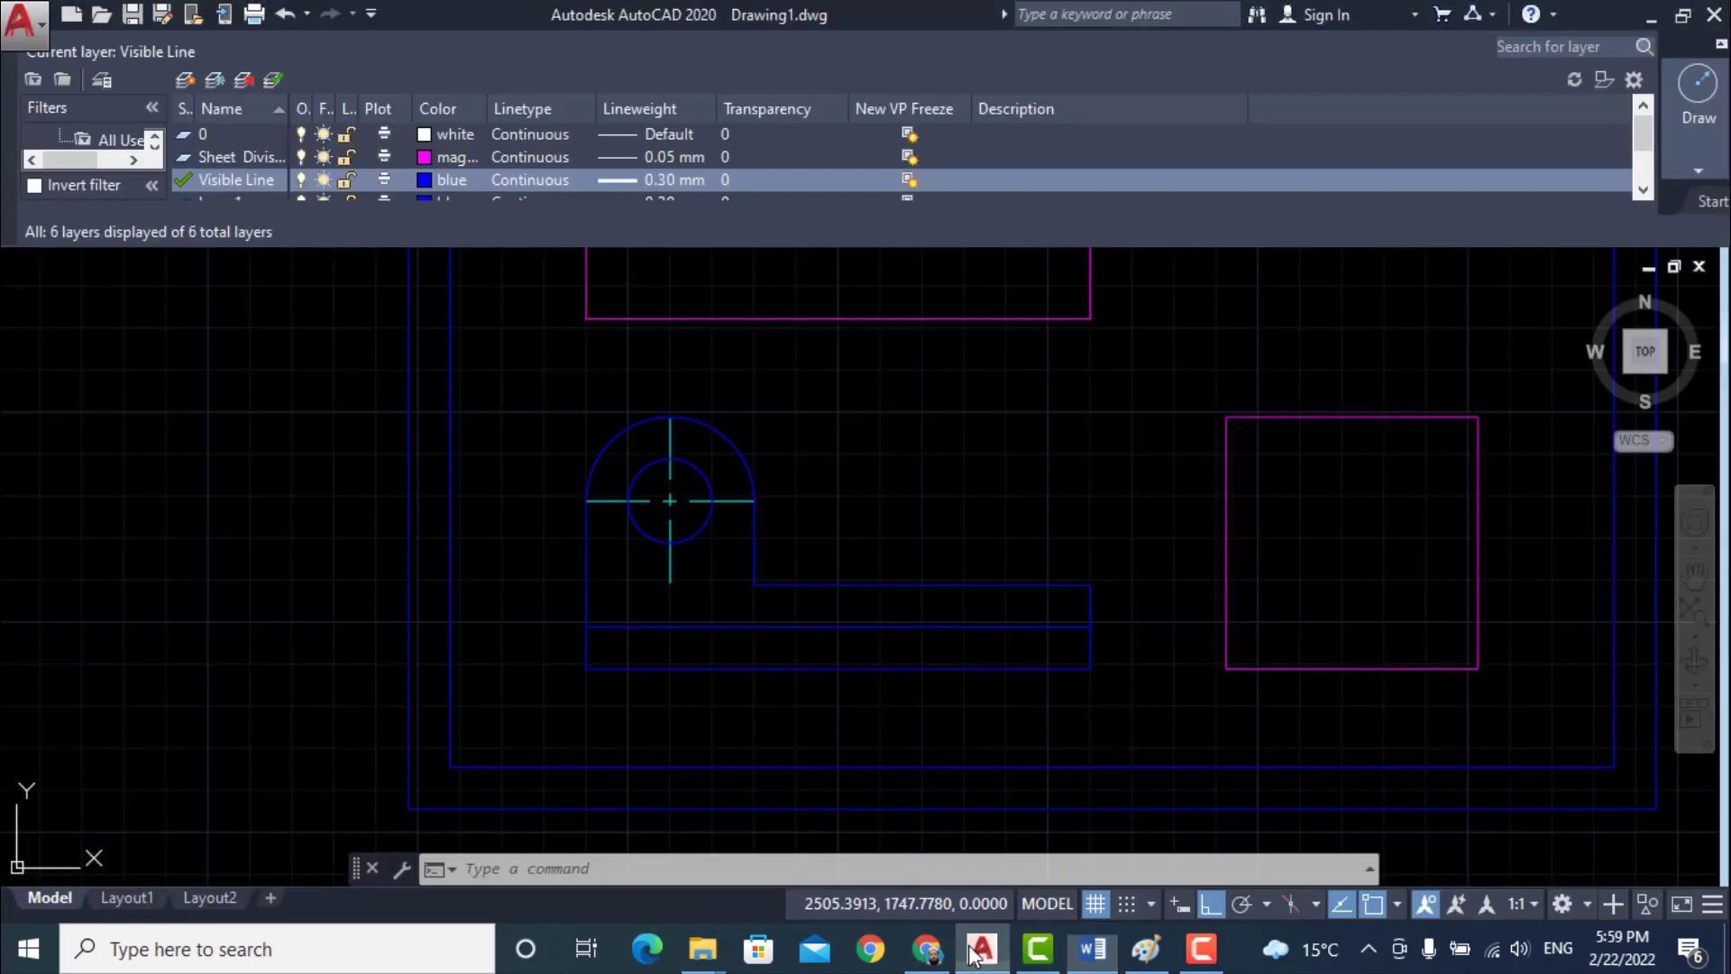
scroll(263, 159, "down", 1)
double_click(256, 177)
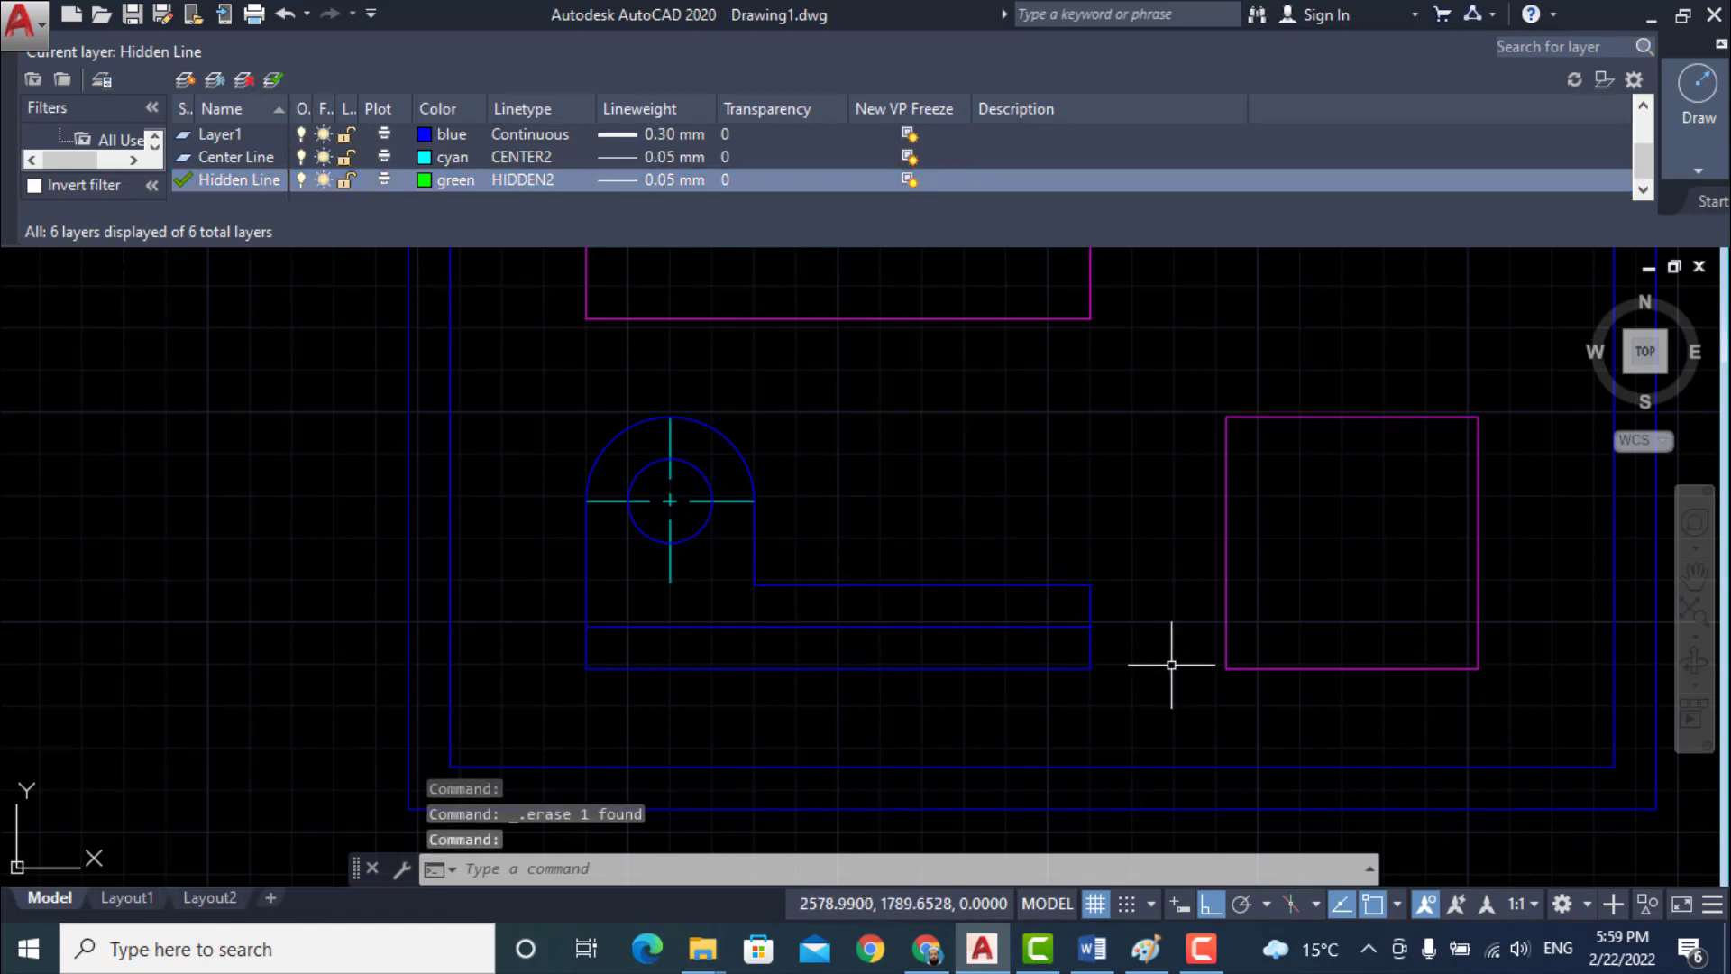
- Draw a 20-long vertical hidden line through the front view's base, using a 10-long helper line from its top-right corner, and delete the helper
type("l")
key("Return")
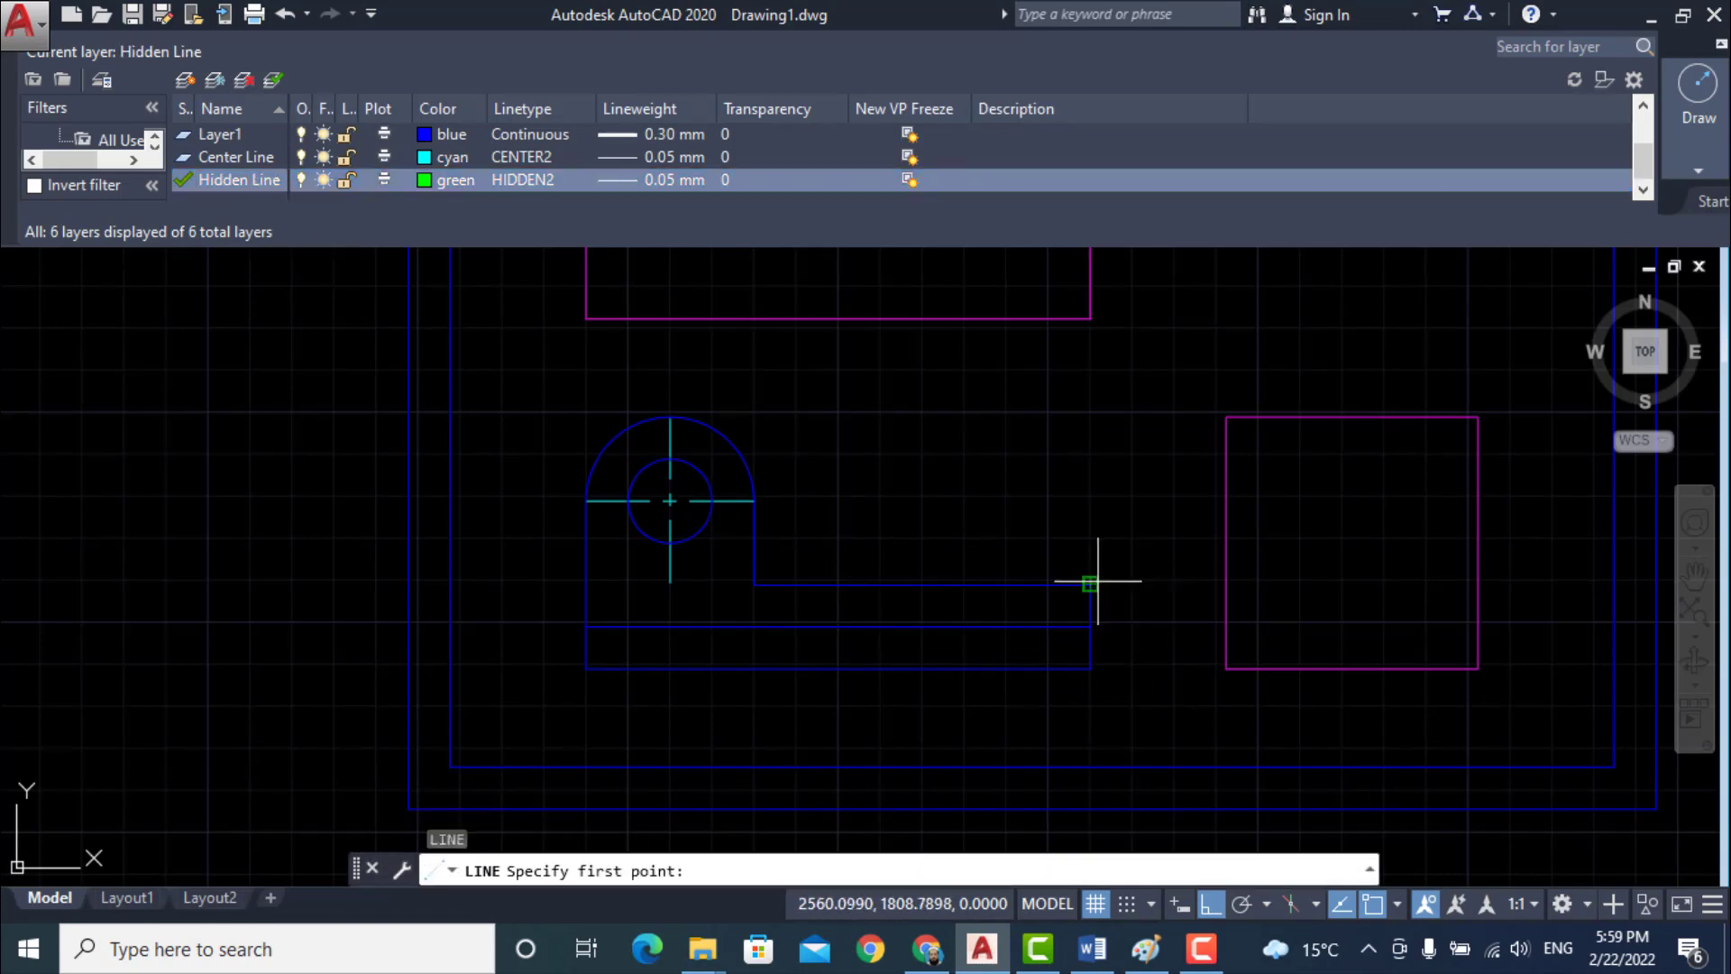
left_click(1092, 582)
type("10")
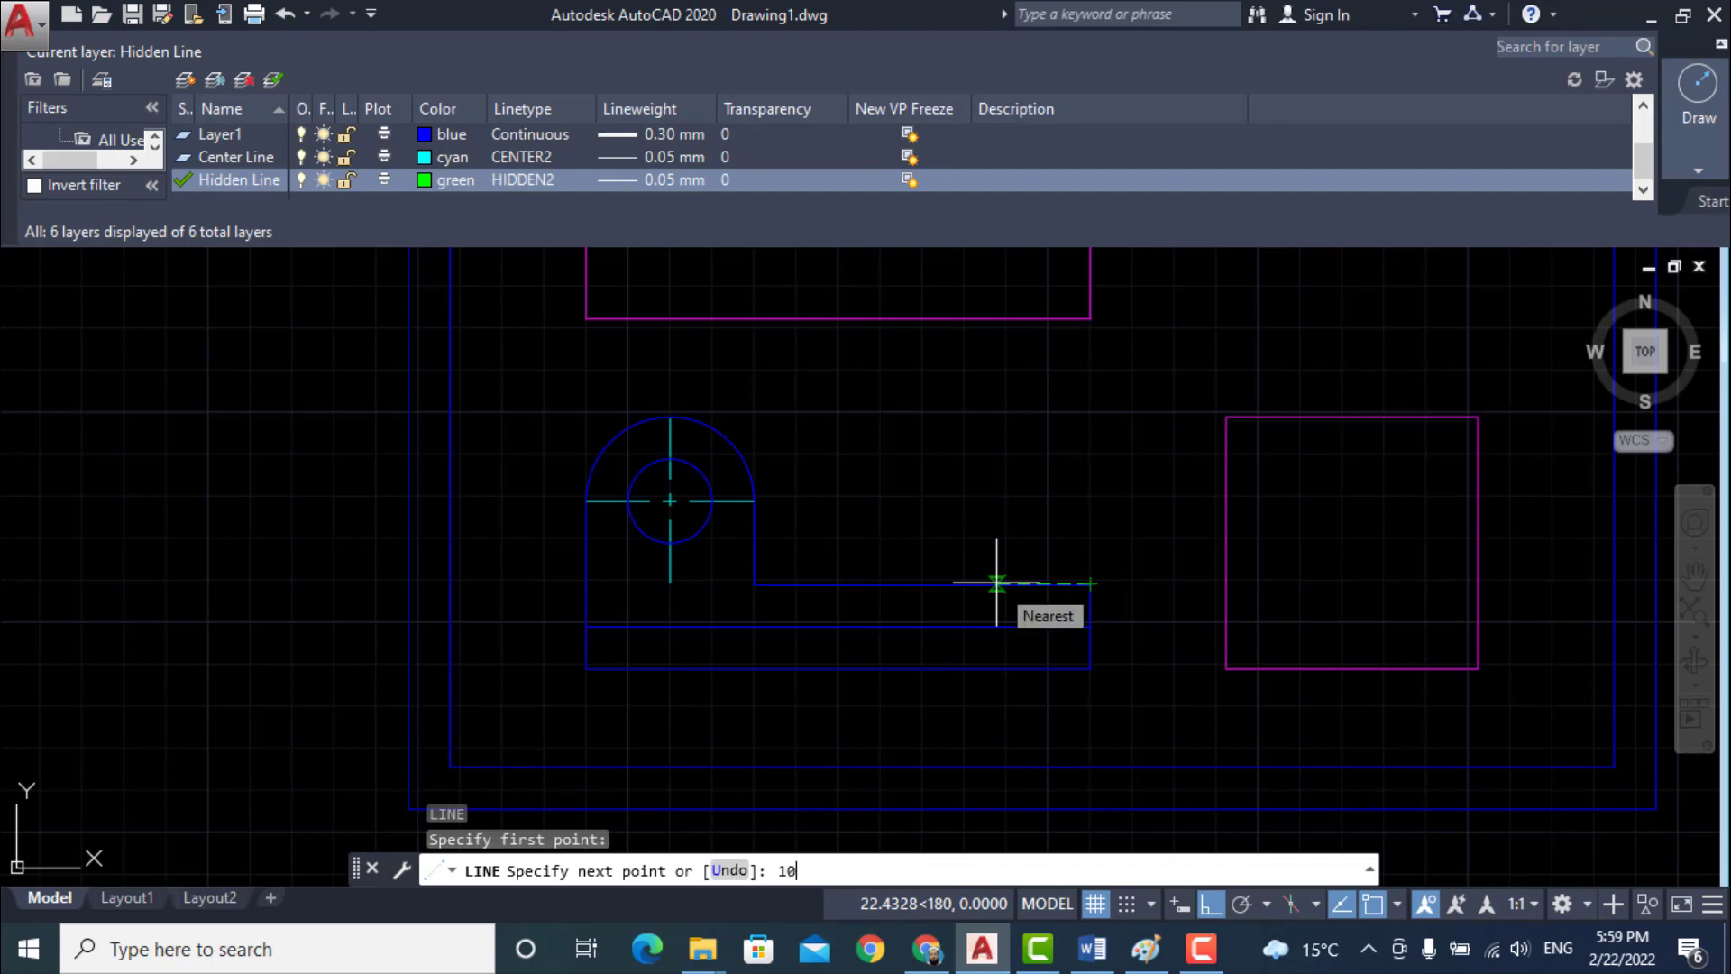
key("Return")
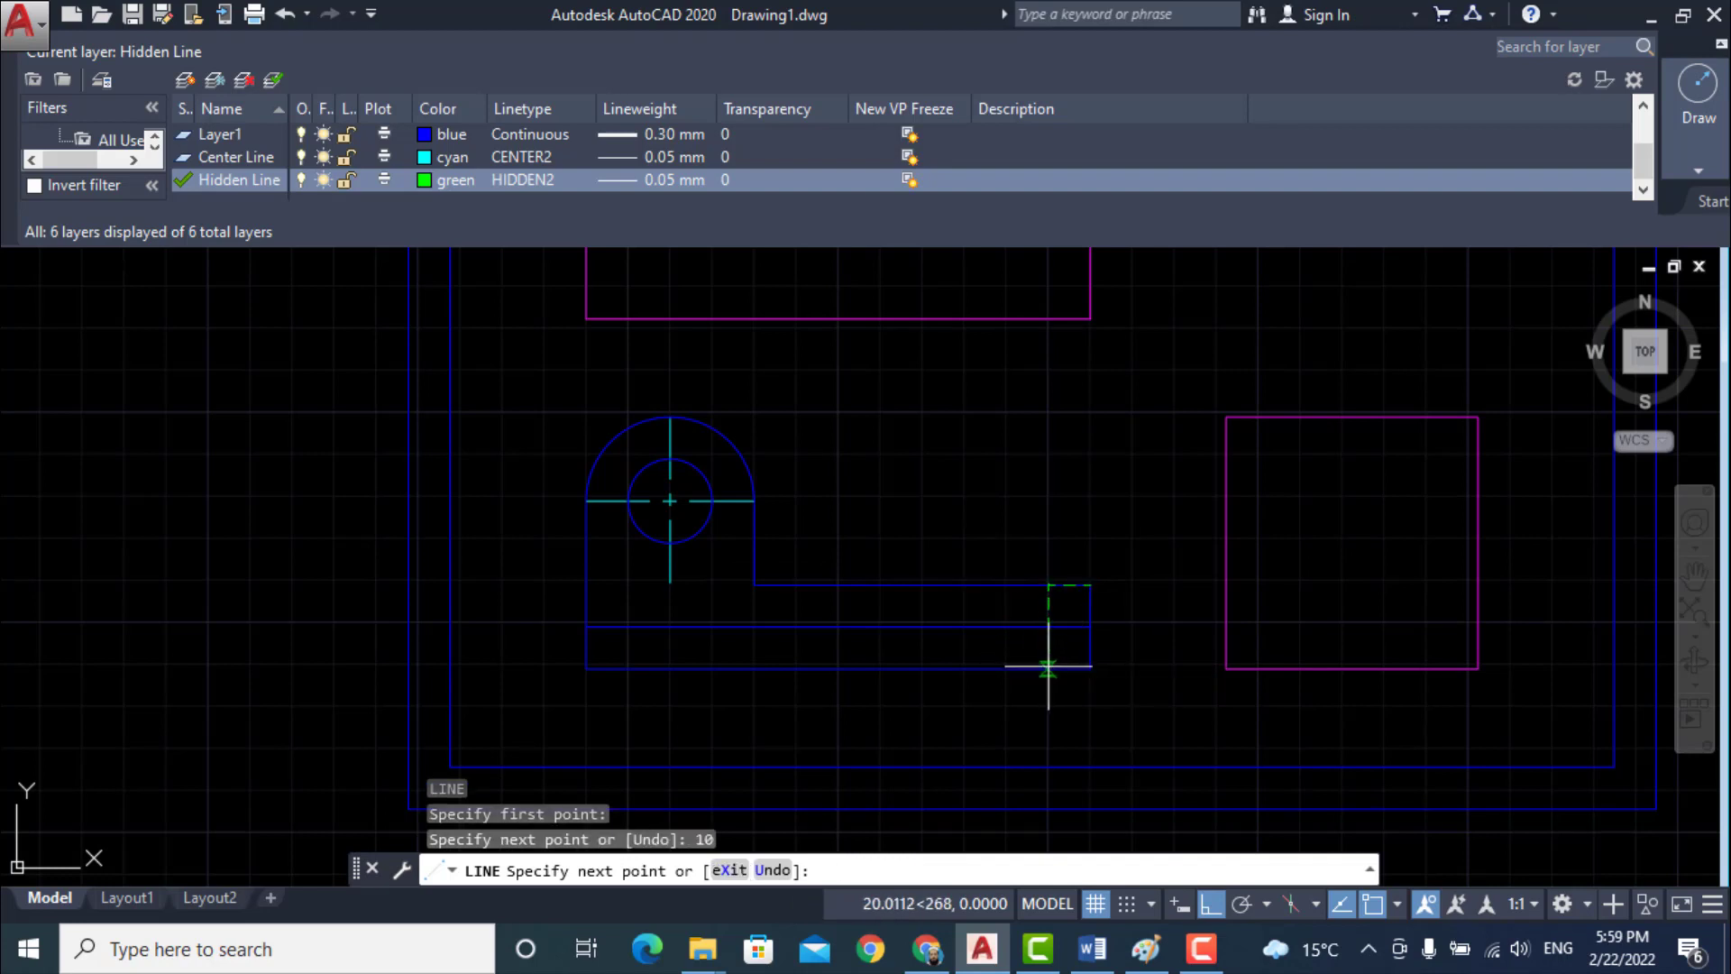
type("20")
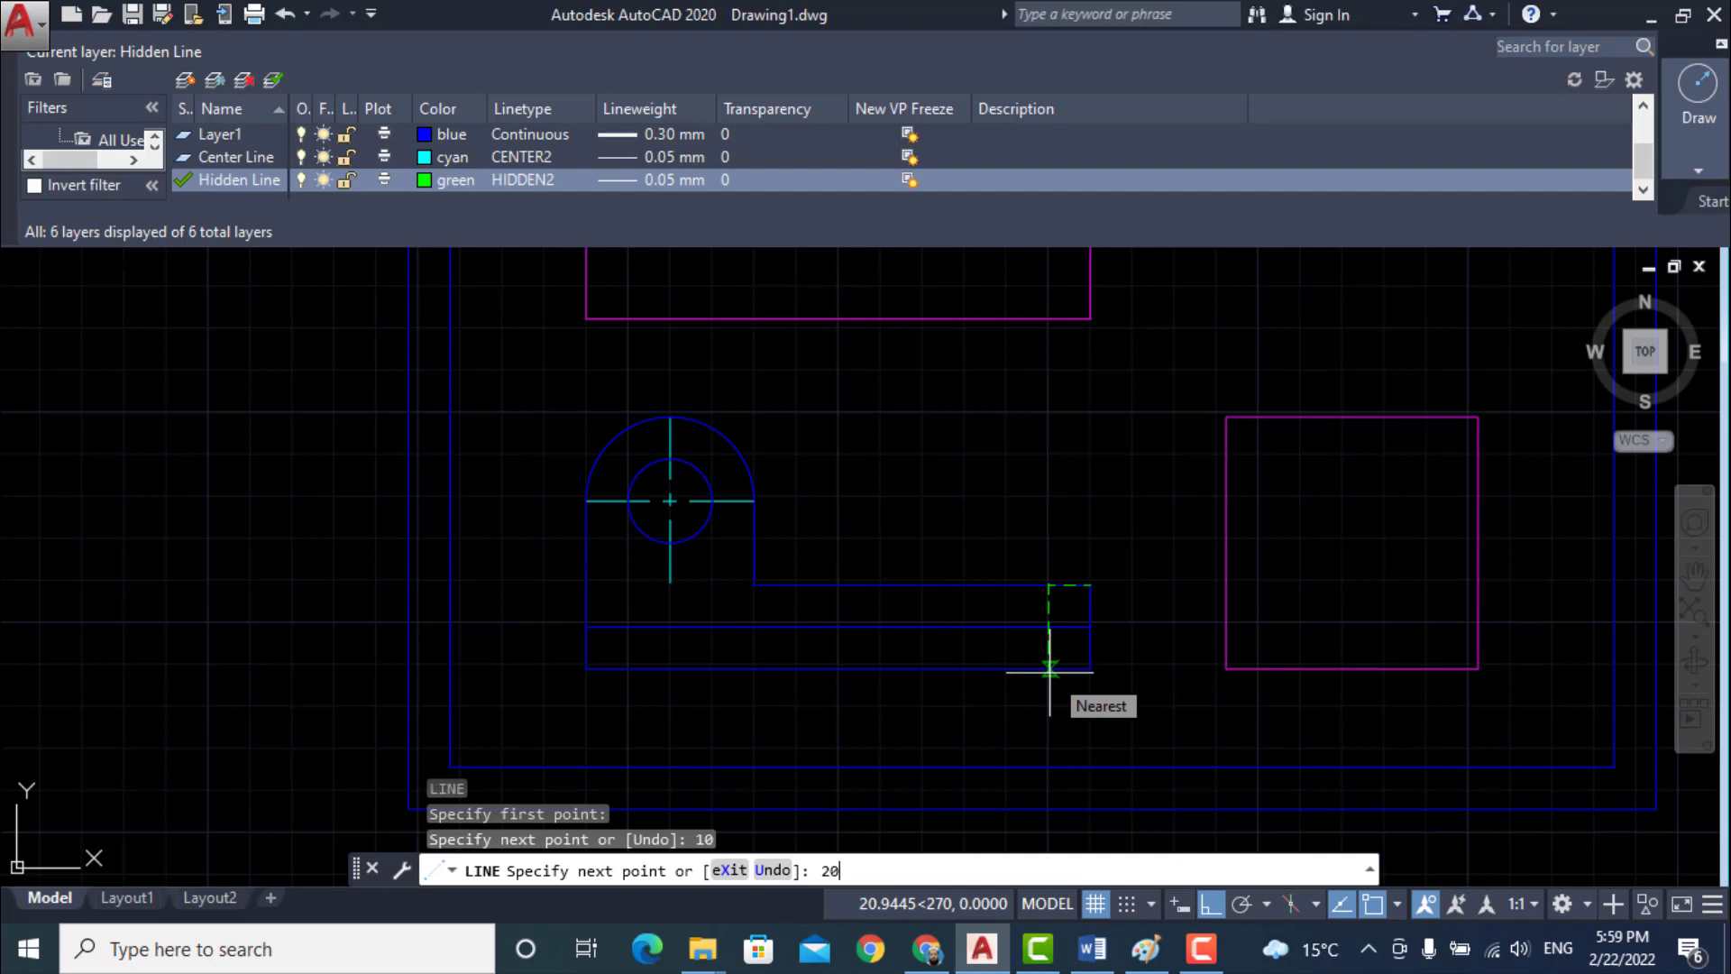
key("Return")
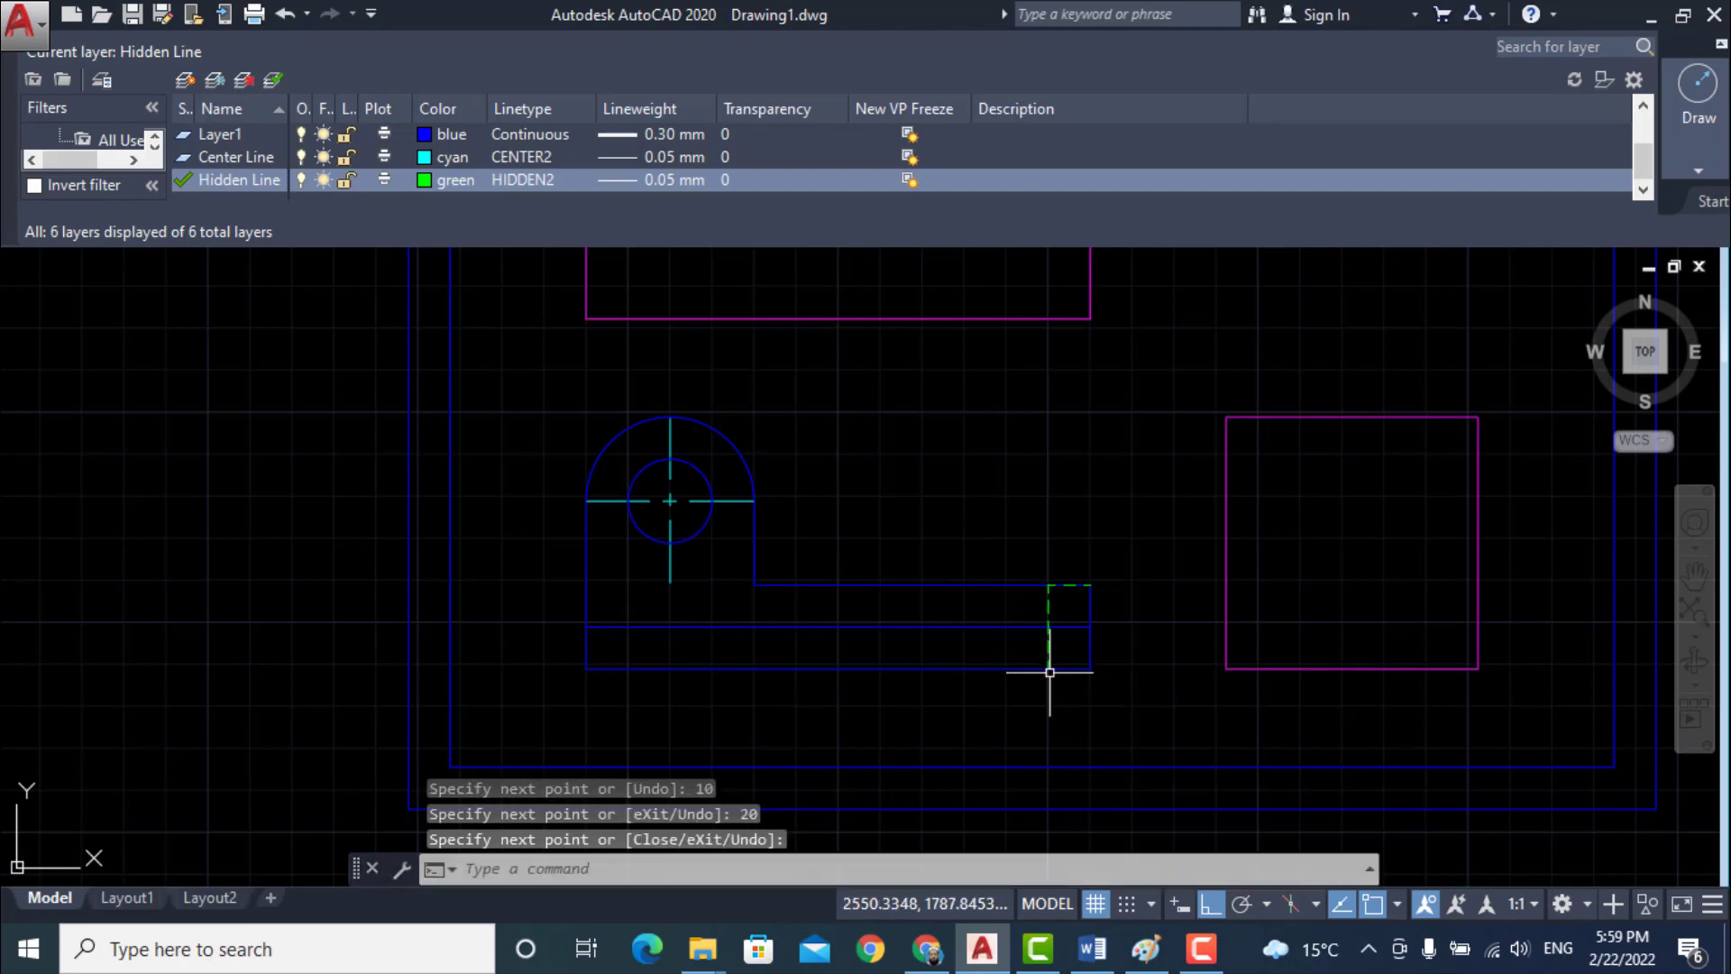
key("Escape")
left_click(1070, 587)
key("Delete")
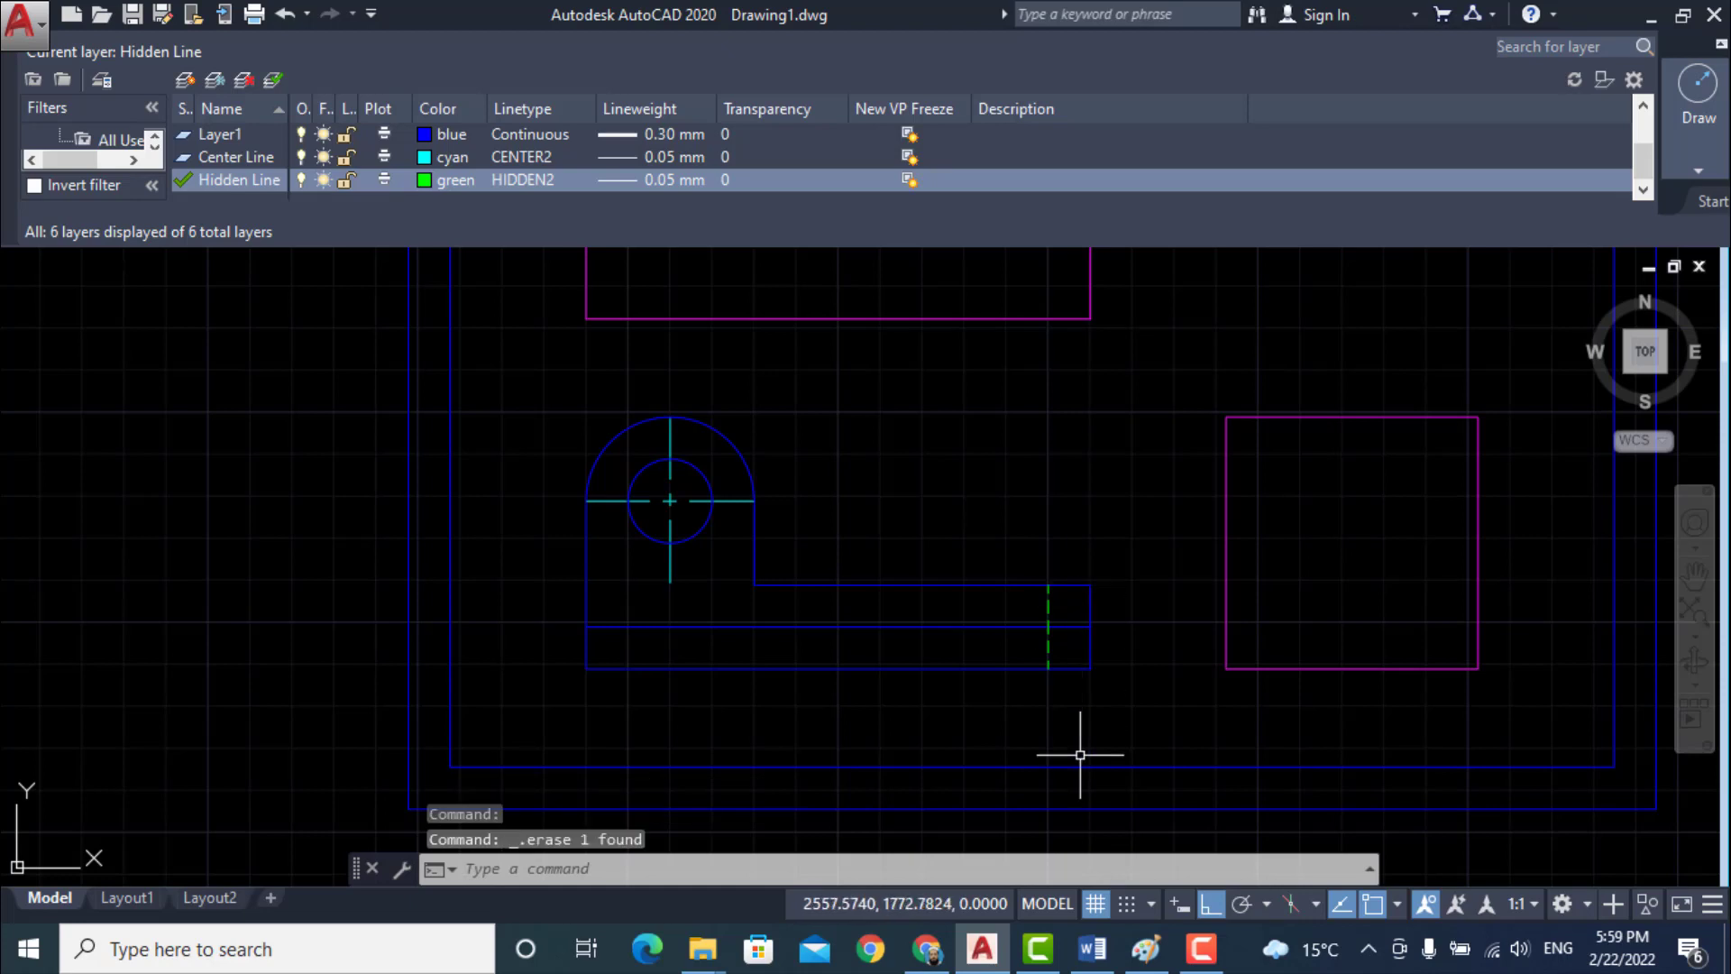
- Recheck the slot in Word, then draw a second 20-long hidden line 50 left of the first in AutoCAD and delete the helper line
left_click(1092, 949)
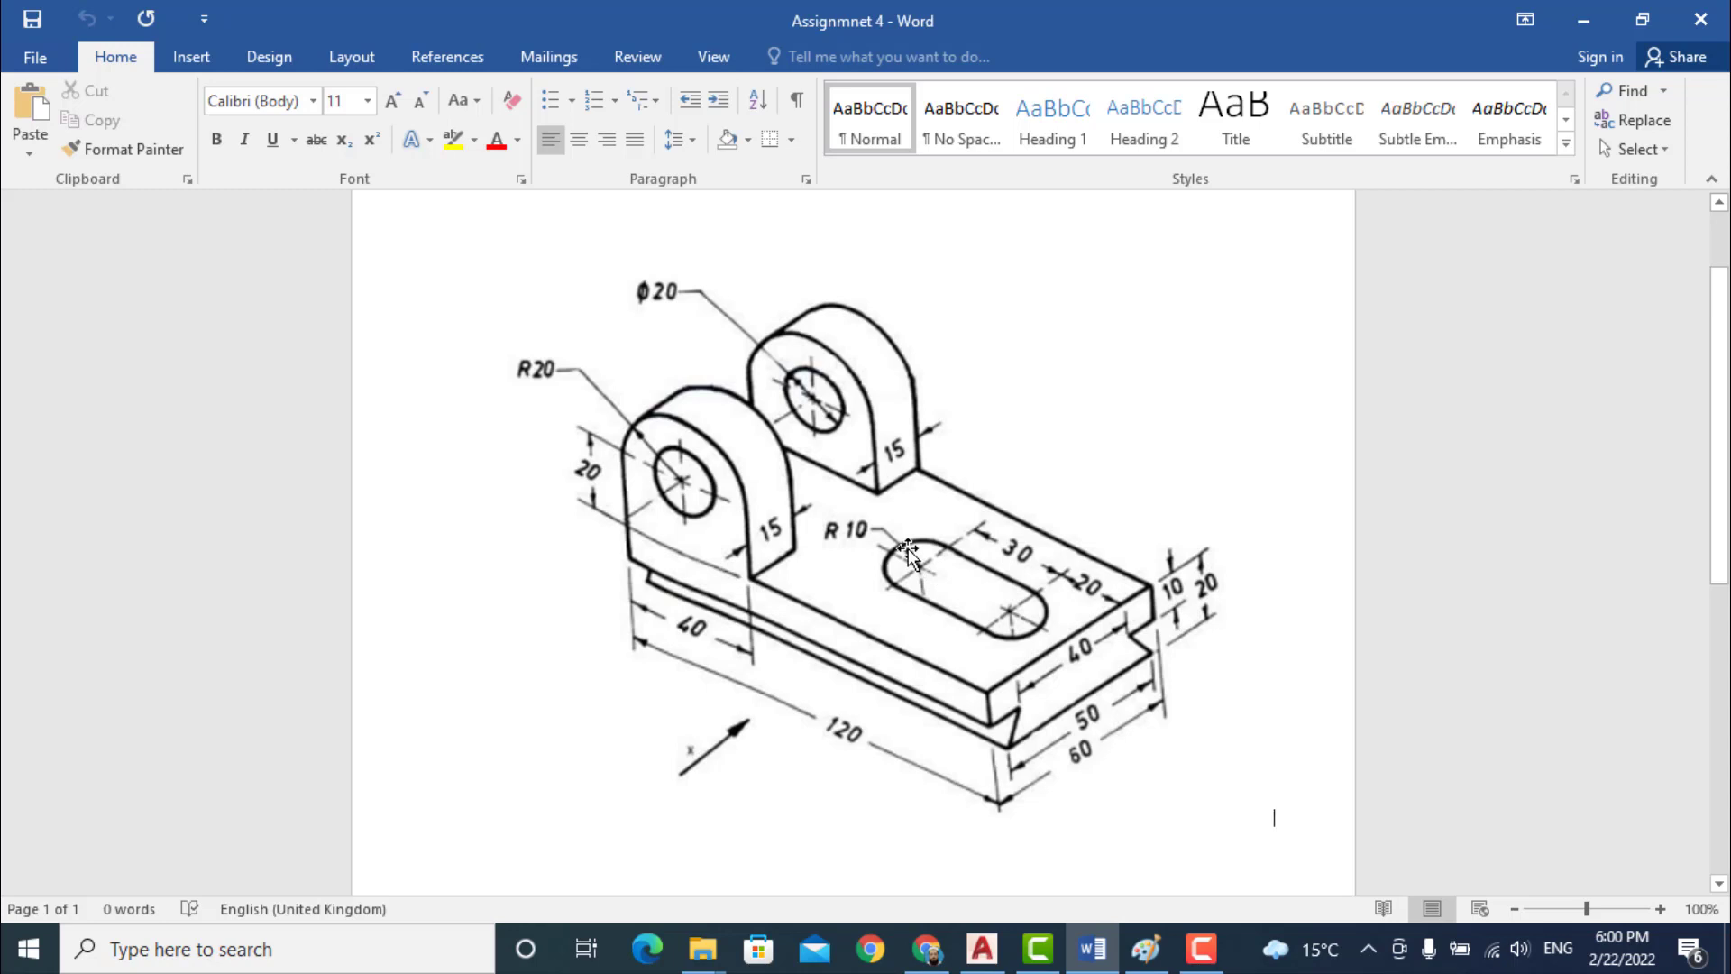
left_click(982, 948)
type("l")
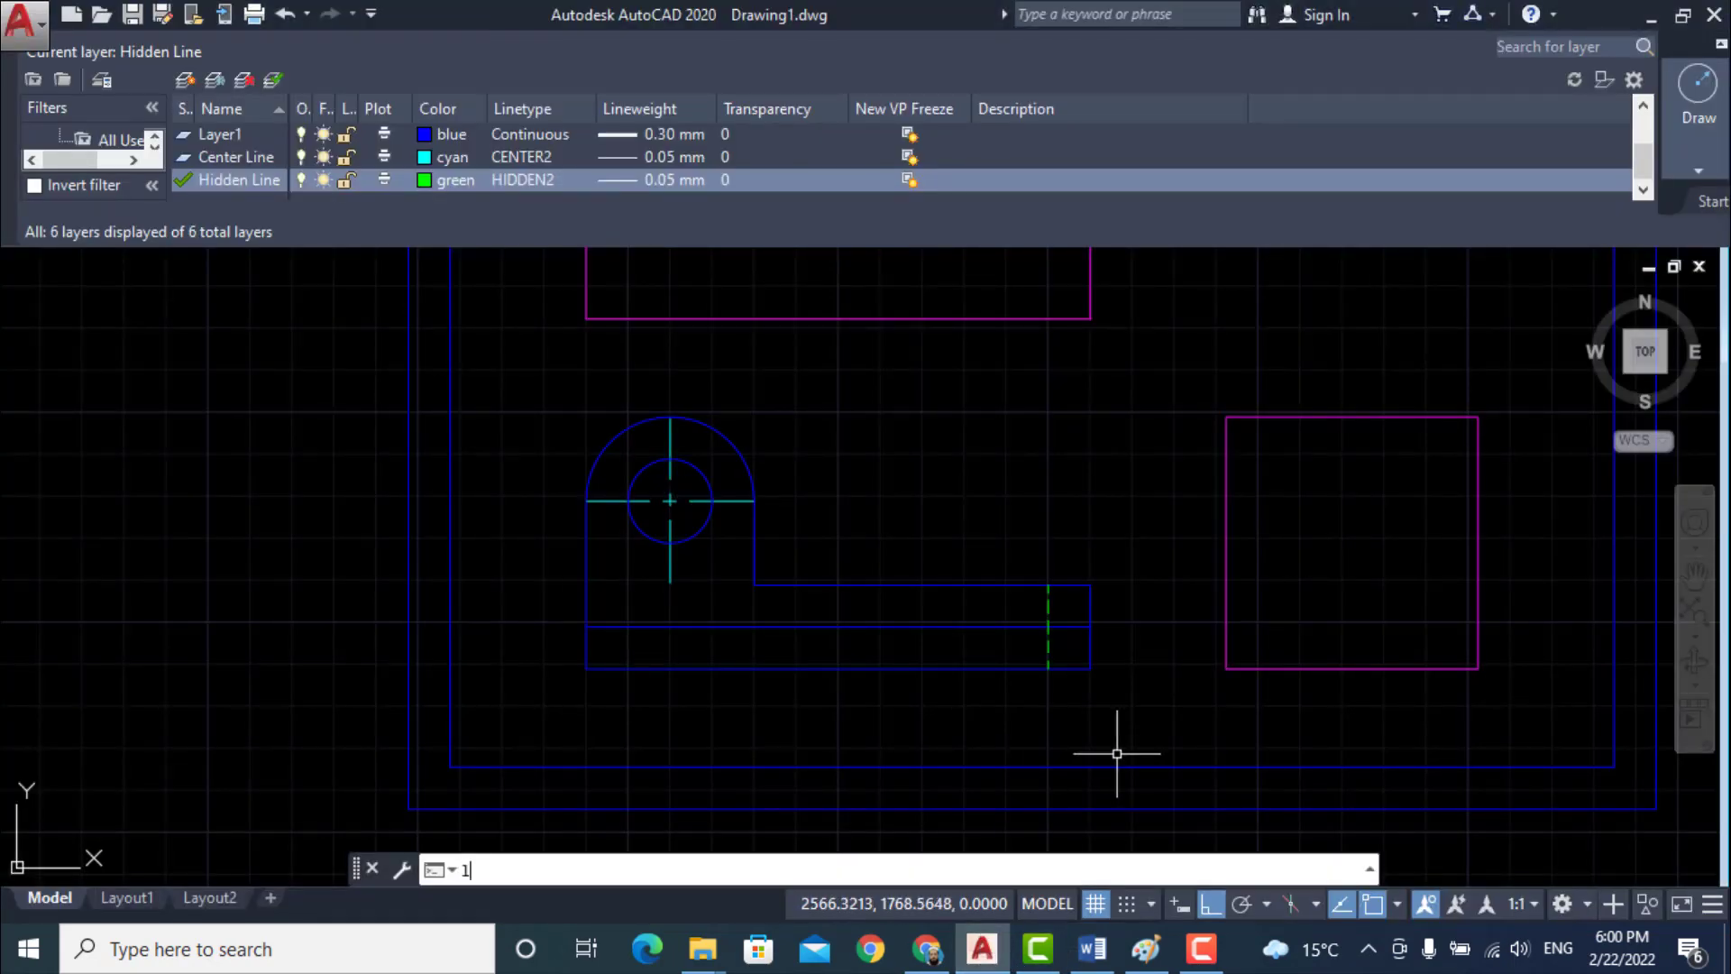
key("Return")
left_click(1048, 584)
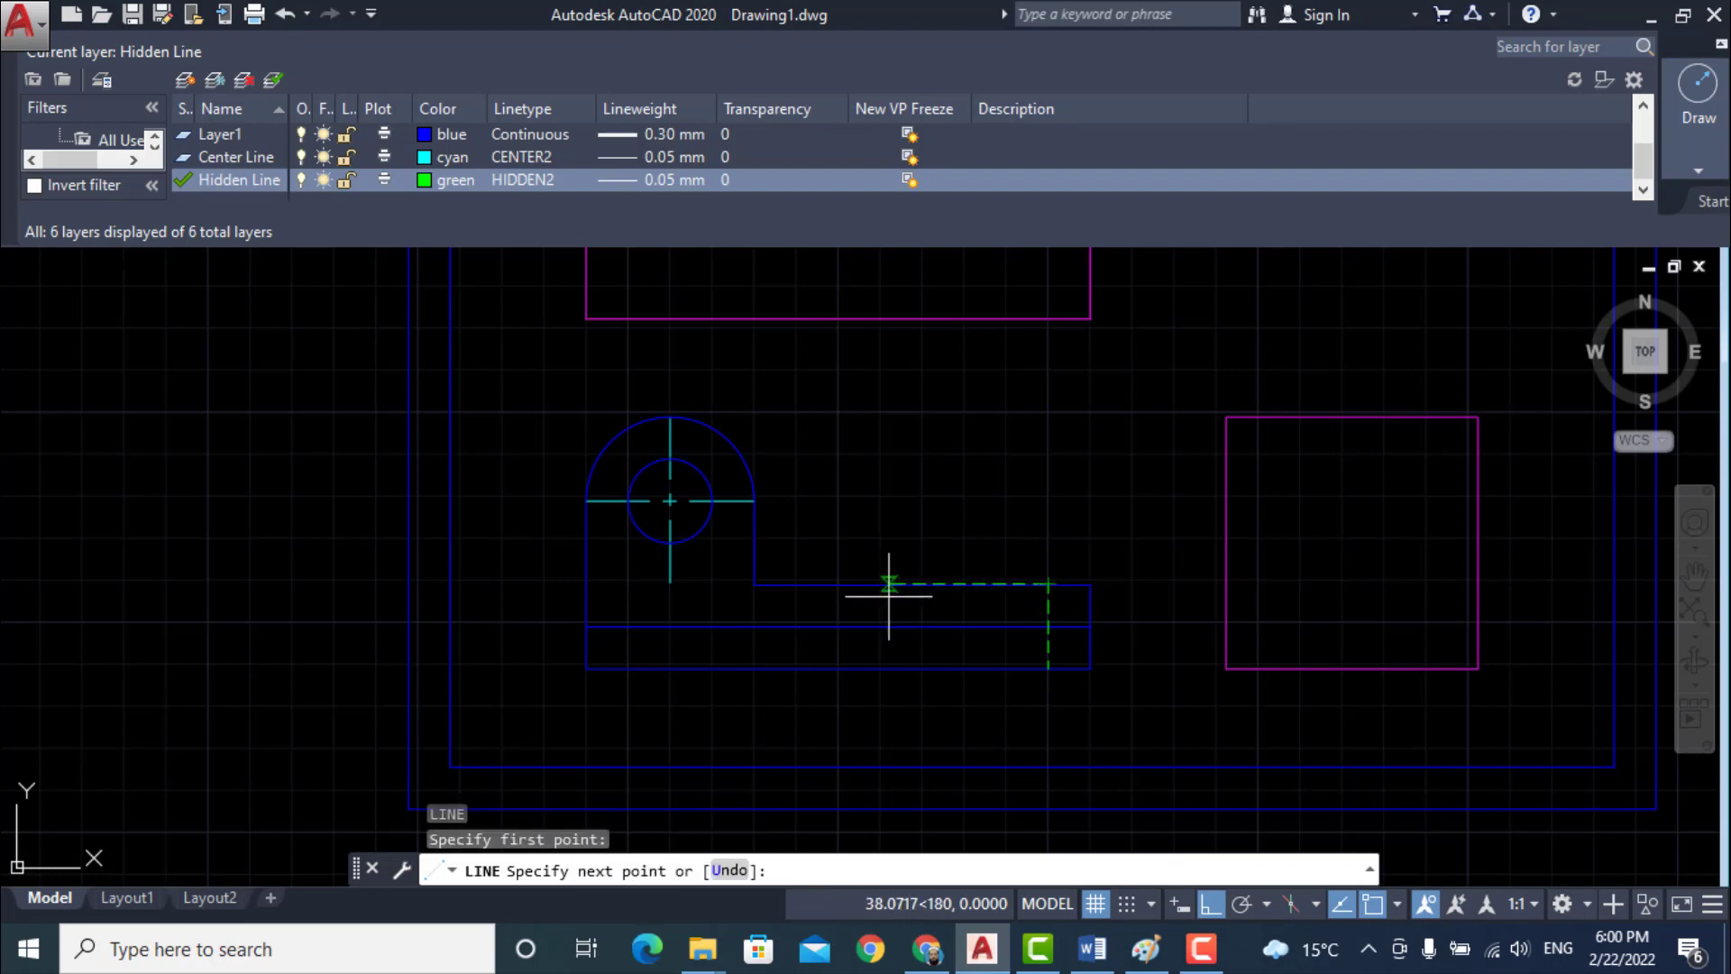
type("50")
key("Return")
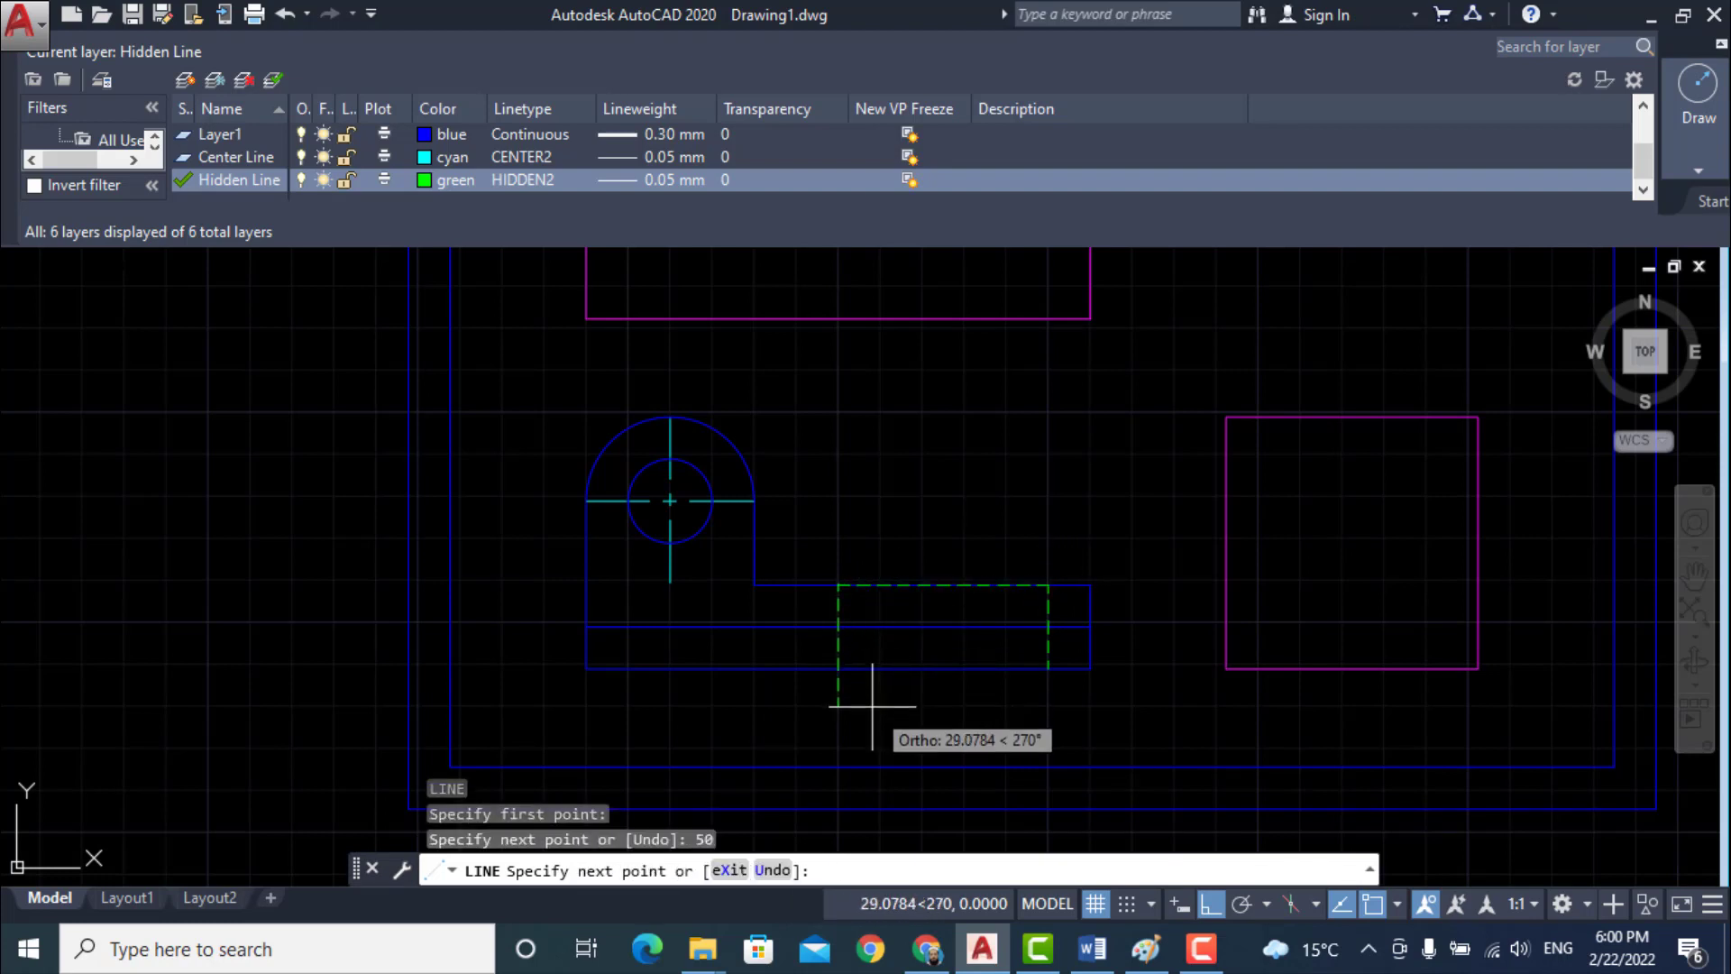
type("5")
type("20")
key("Return")
key("Return")
key("Return")
left_click(931, 583)
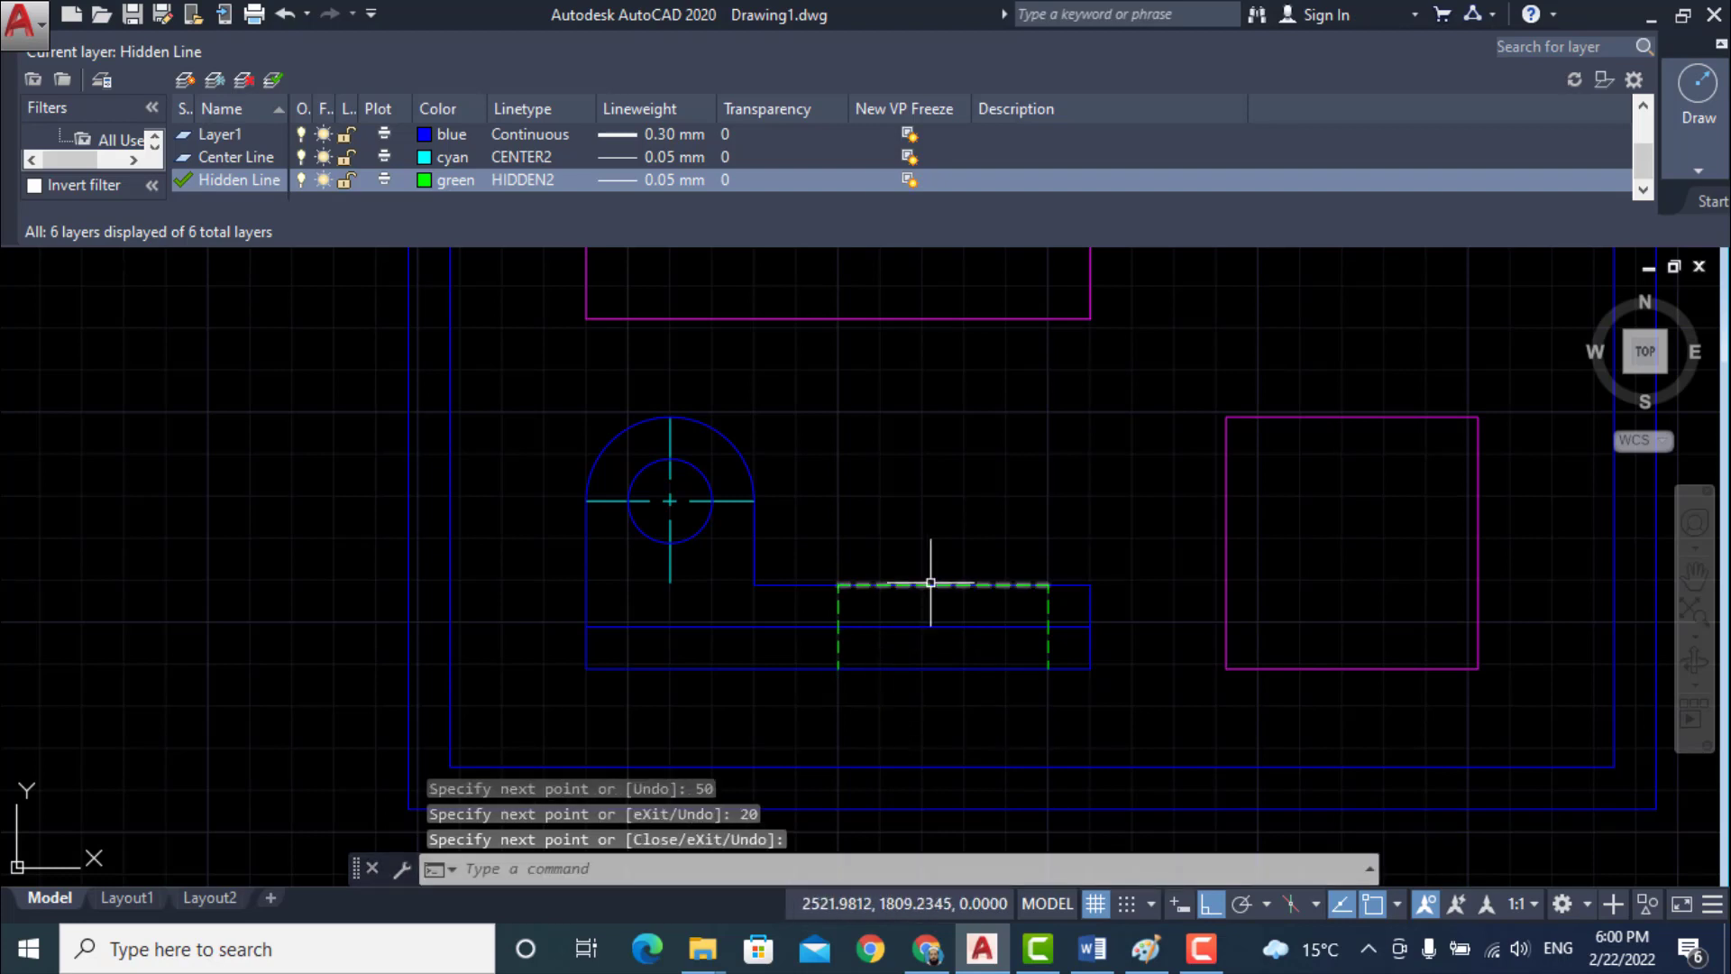
key("Delete")
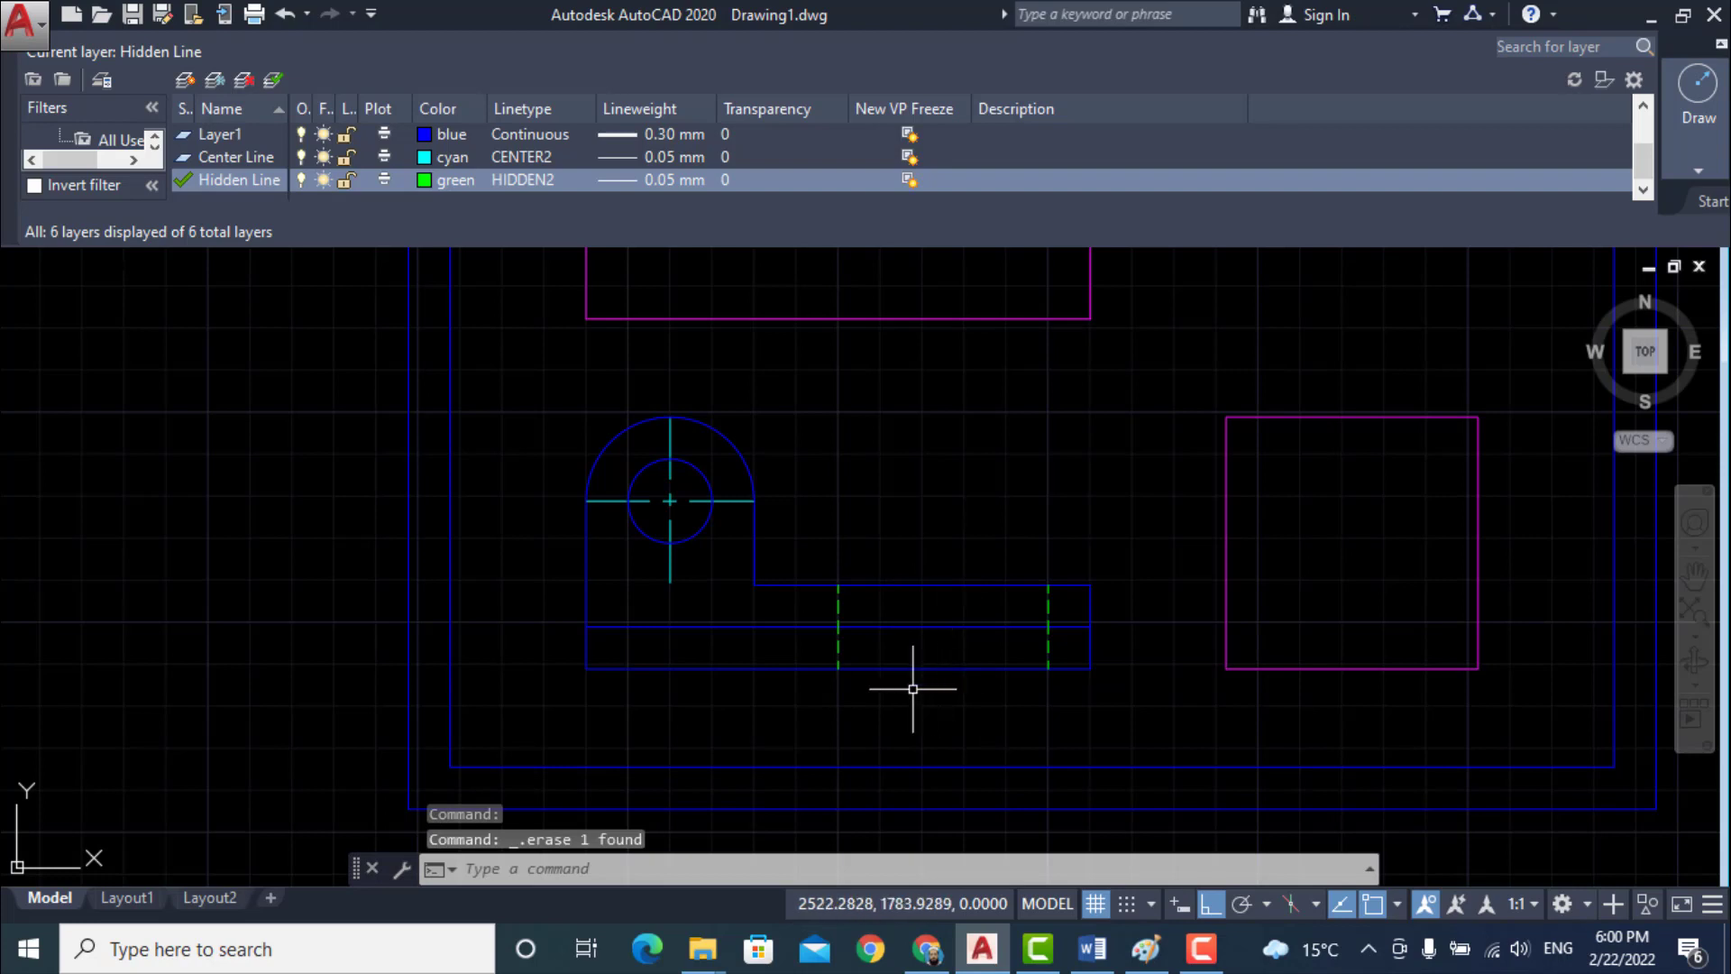
- Check the lug dimensions in the Word drawing, then return to AutoCAD and bring the top view box into view
left_click(1087, 949)
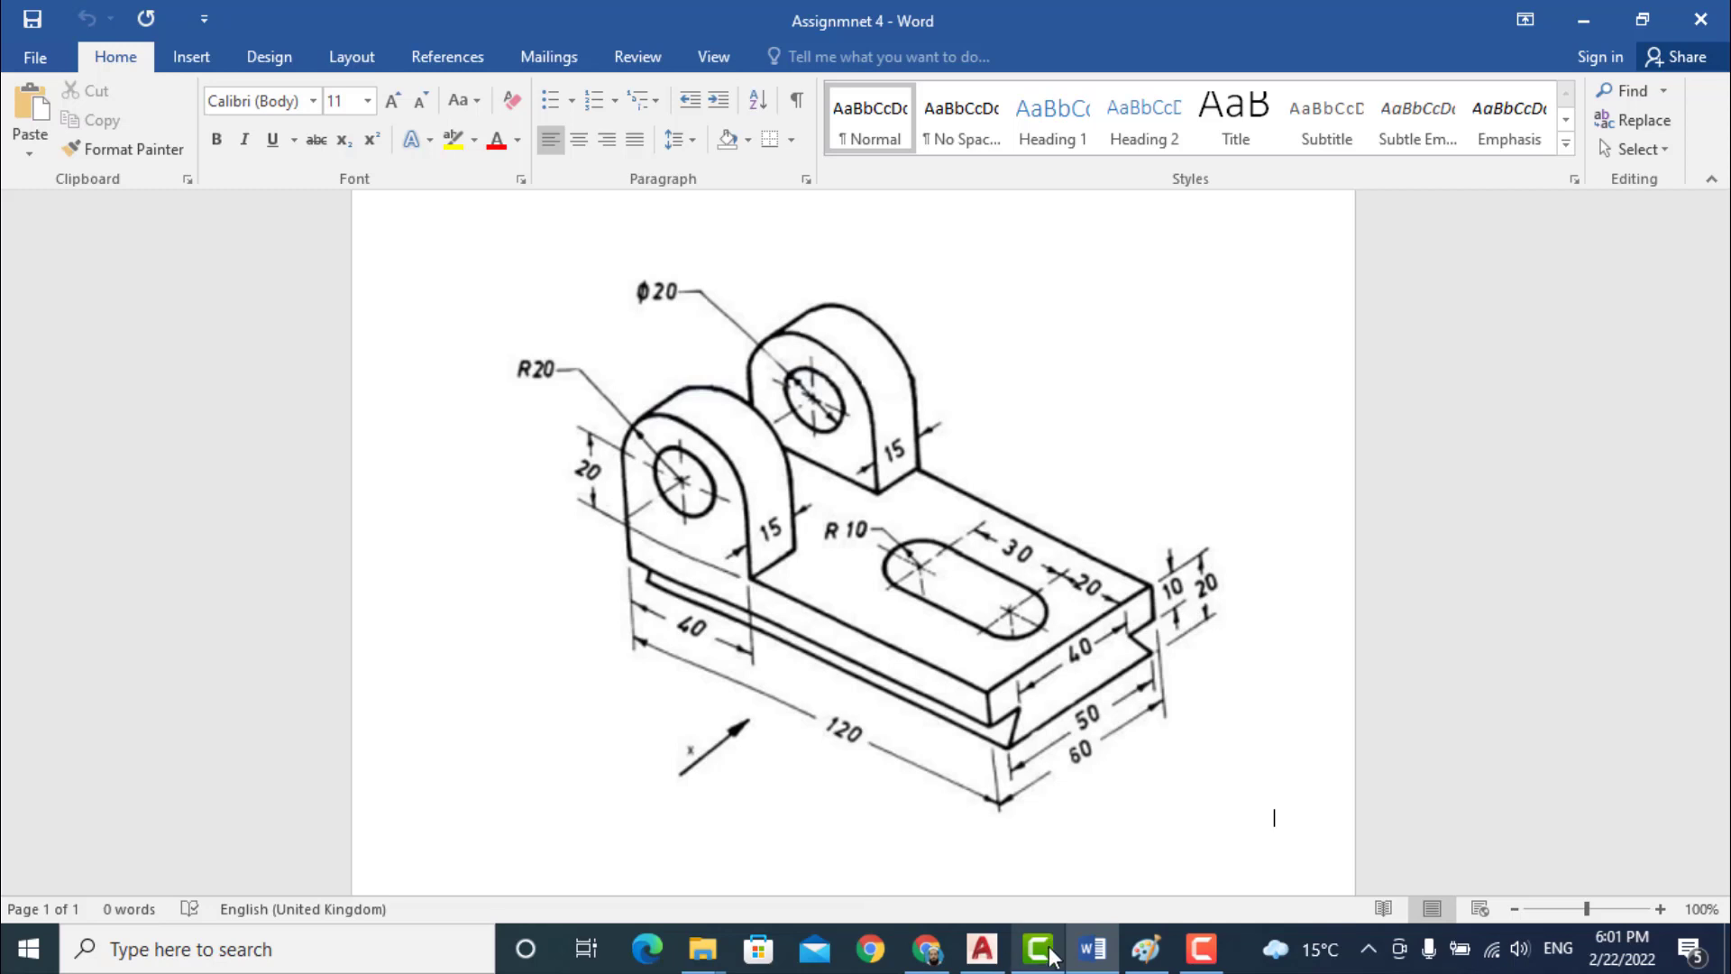
left_click(986, 951)
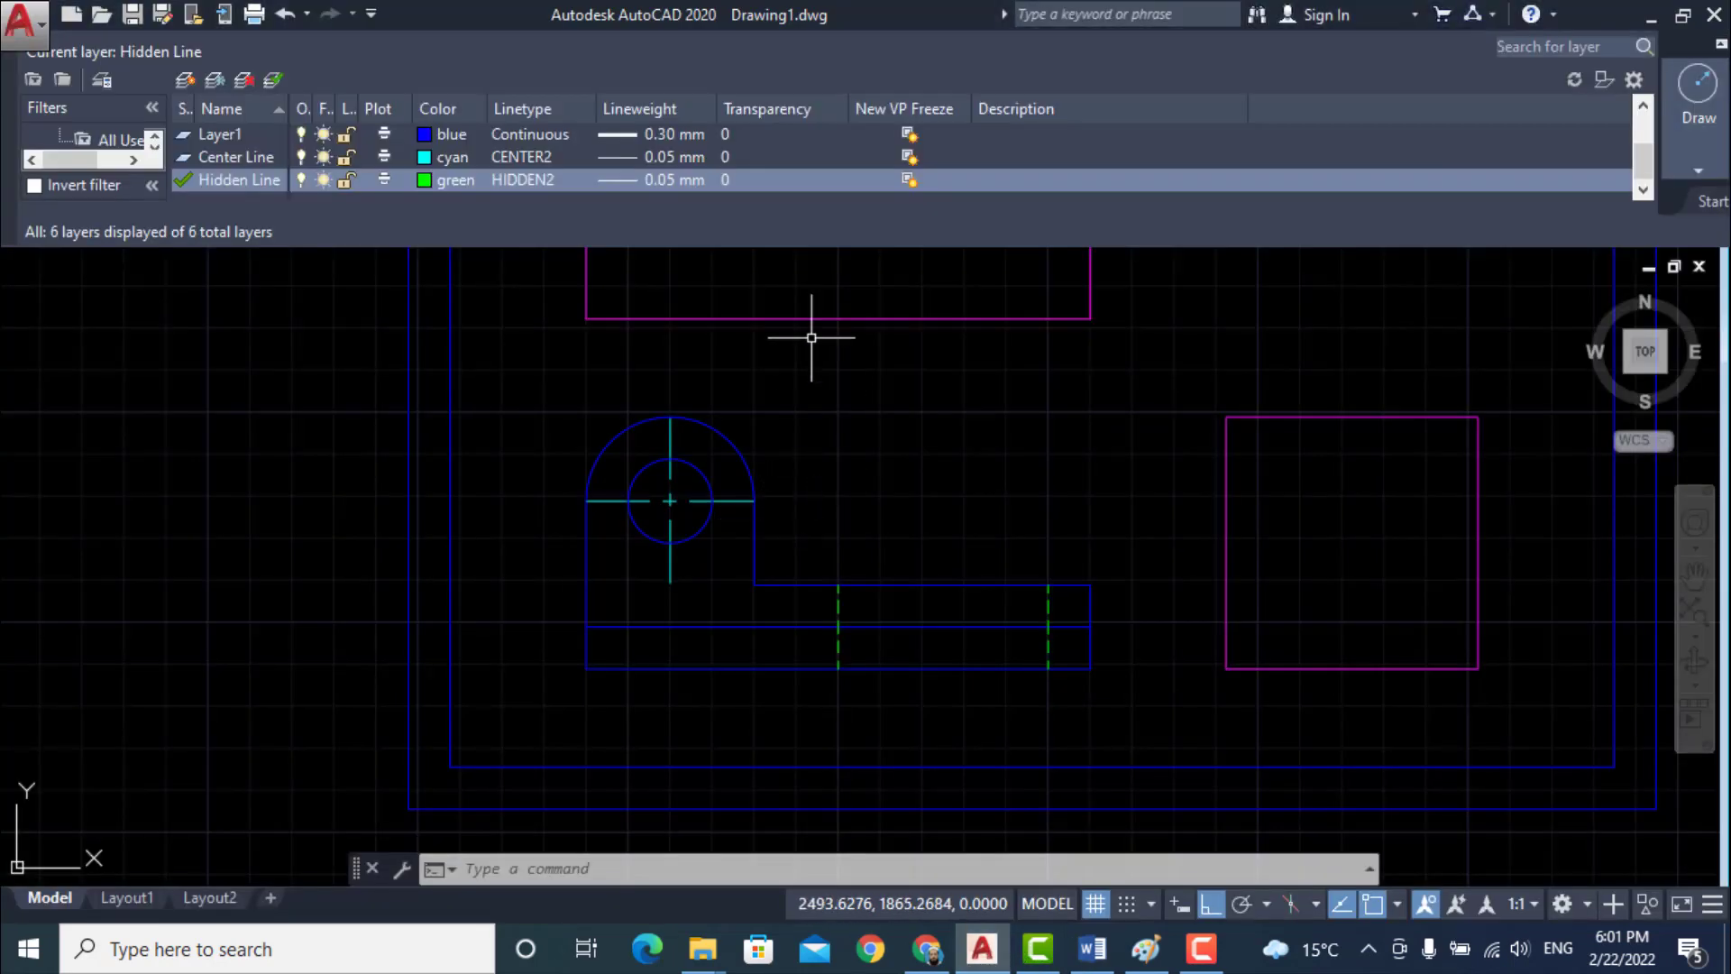
middle_click_drag(811, 340, 929, 631)
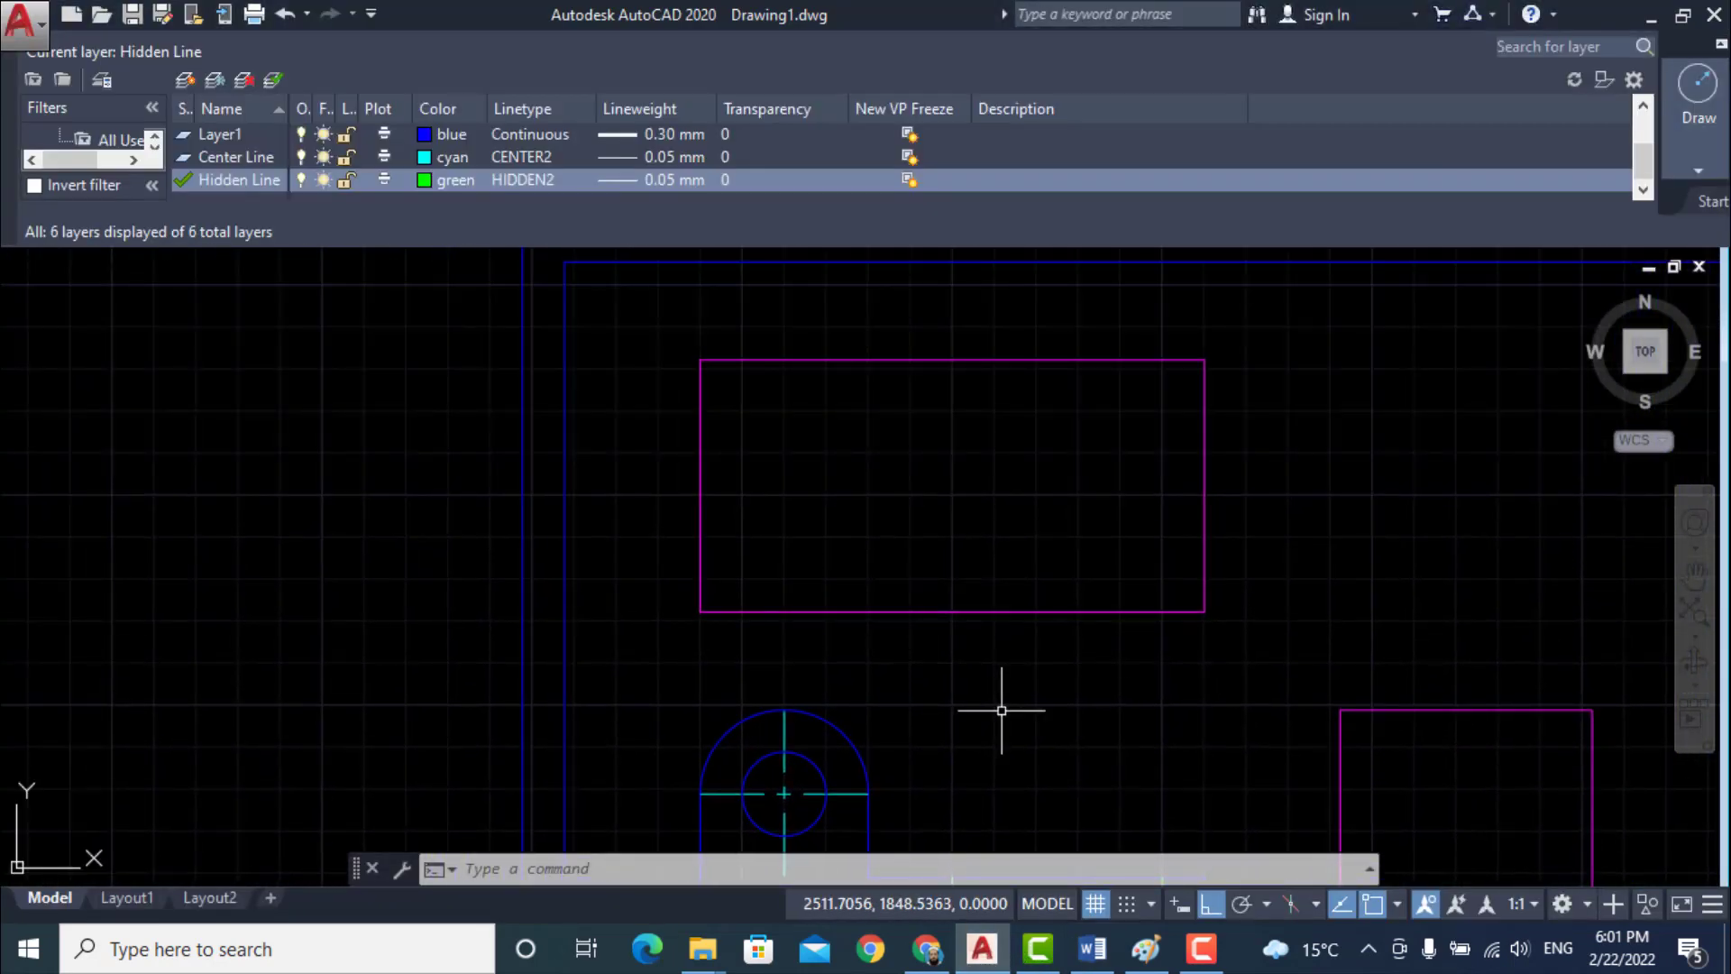
type("1")
key("Return")
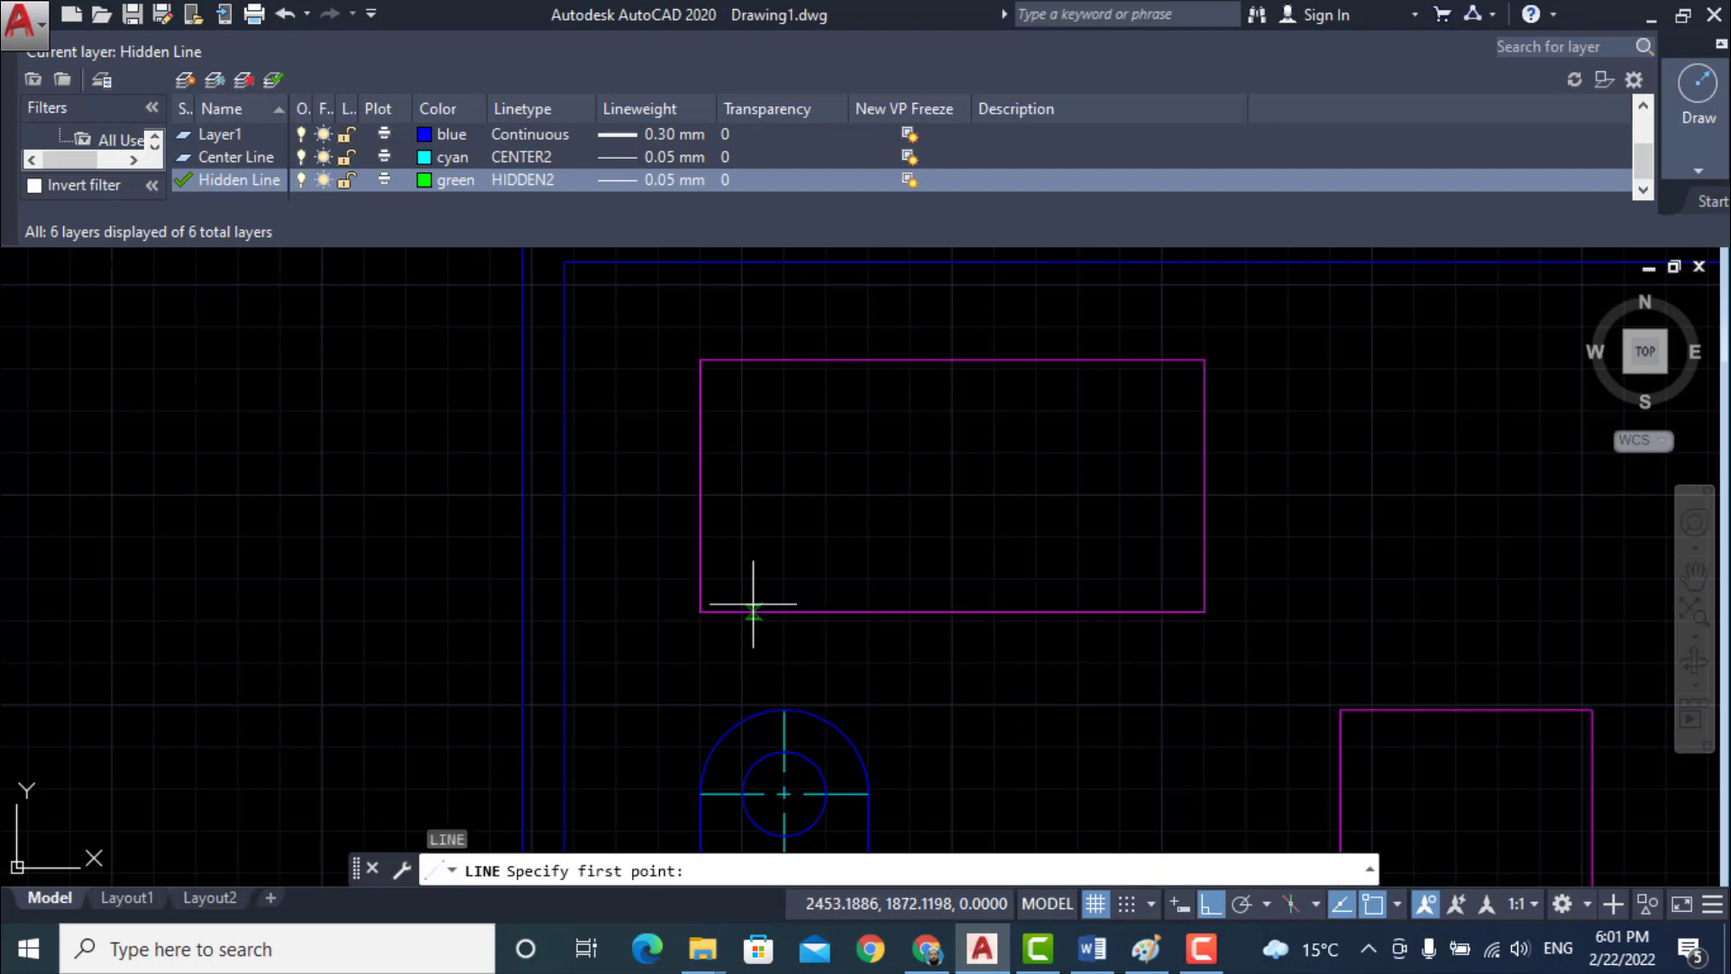
left_click(708, 613)
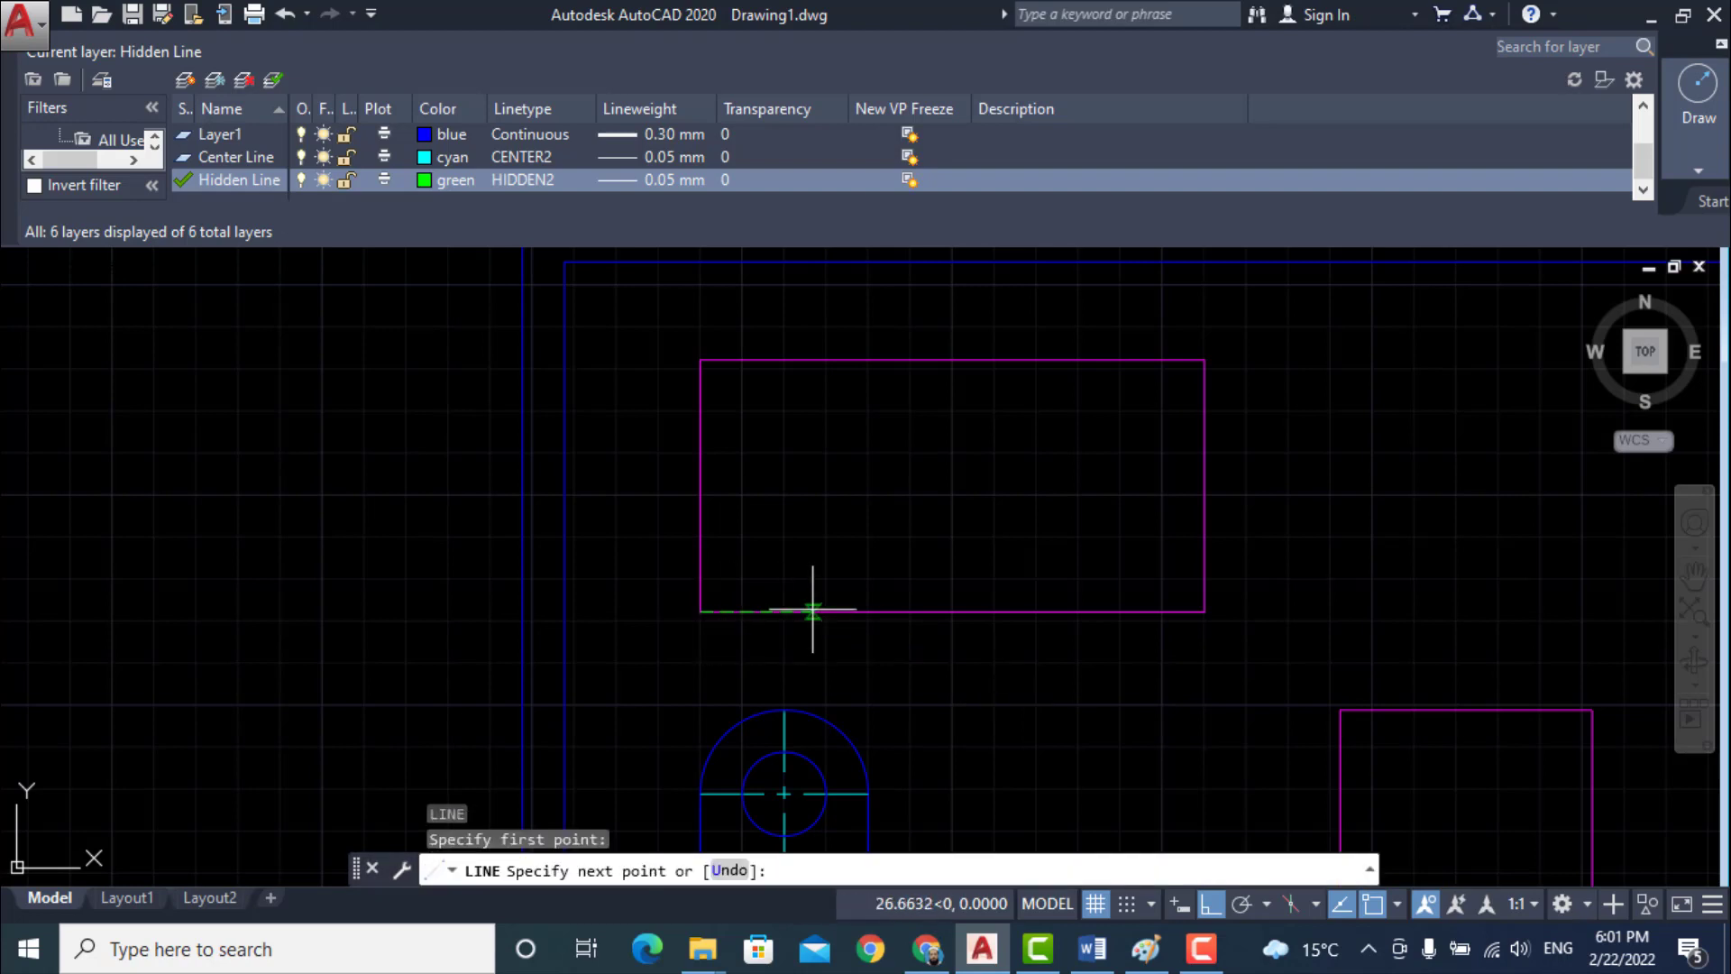
key("Escape")
- Make Visible Line current and draw the first lug as a 40 by 15 rectangle at the top view box's bottom-left corner
scroll(258, 159, "up", 1)
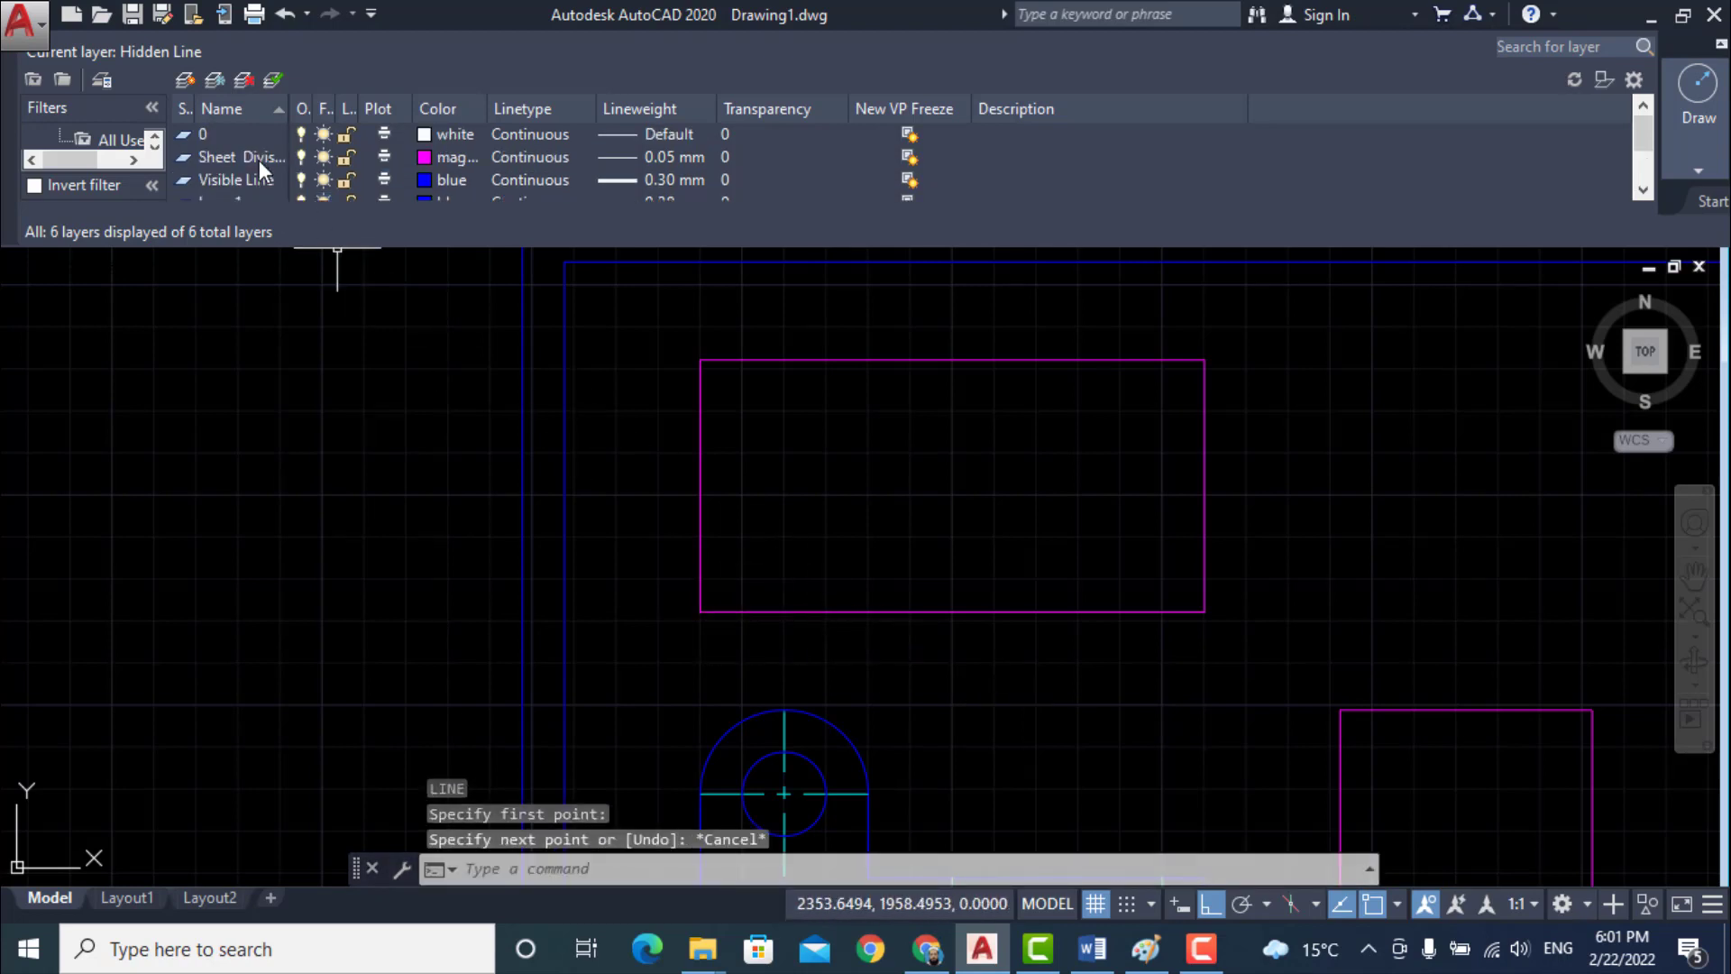
double_click(252, 178)
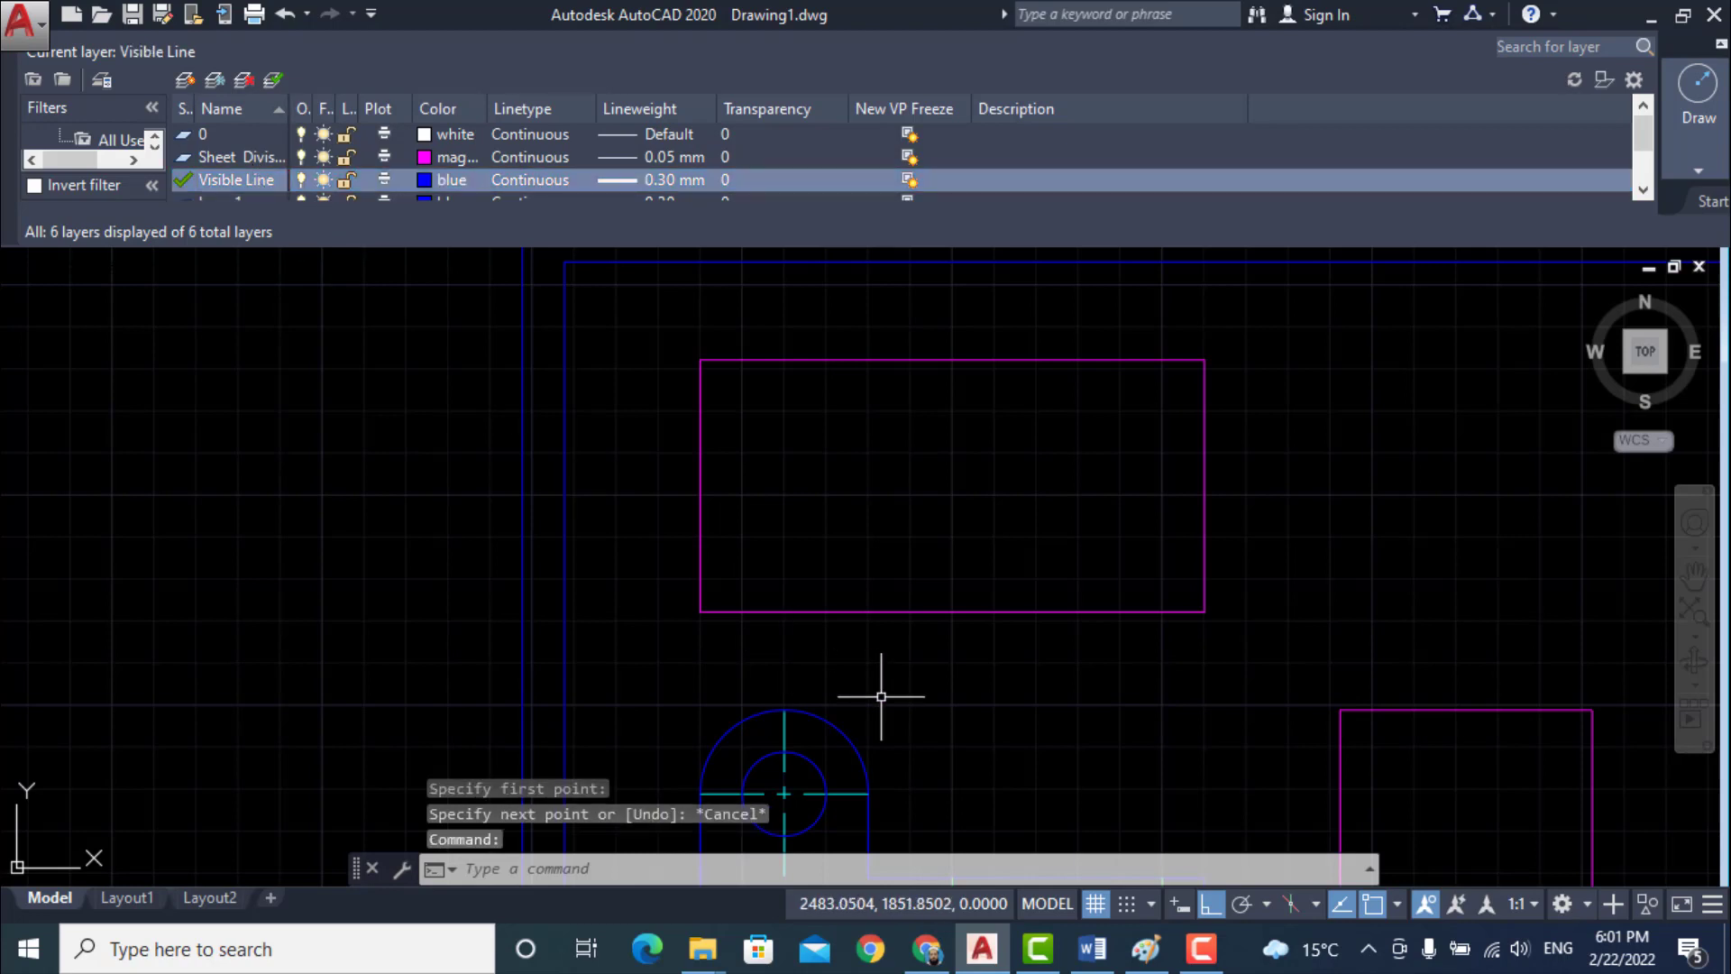
type("l")
key("Return")
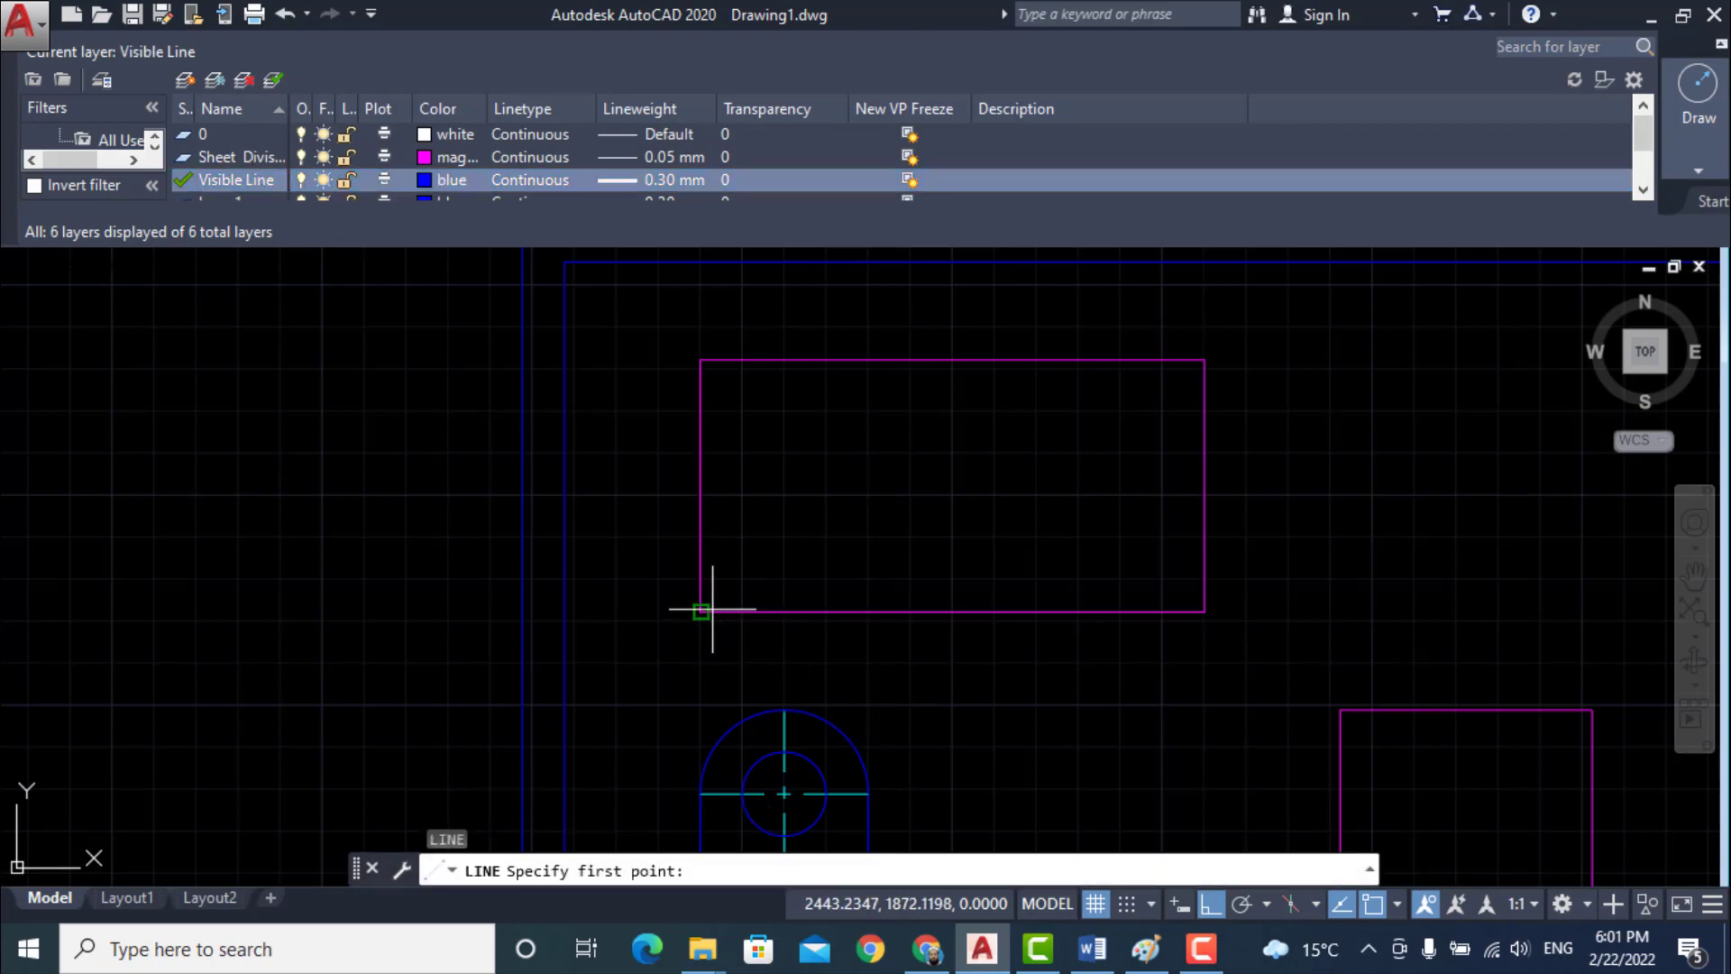
left_click(700, 611)
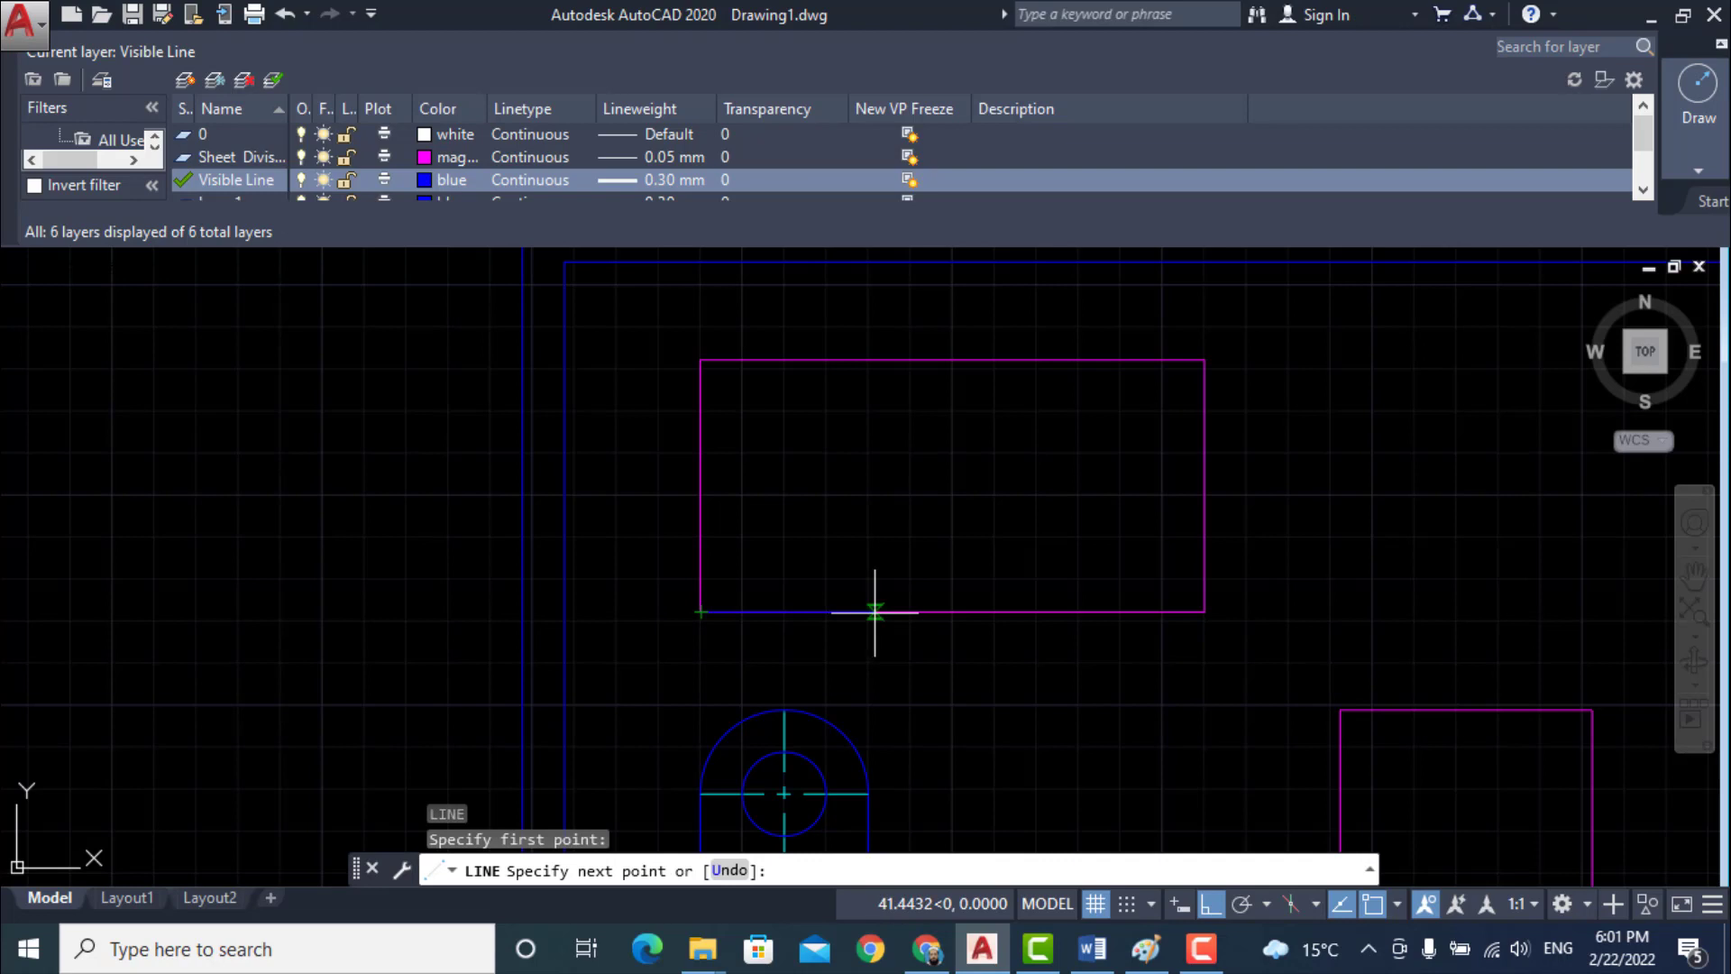
type("40")
key("Return")
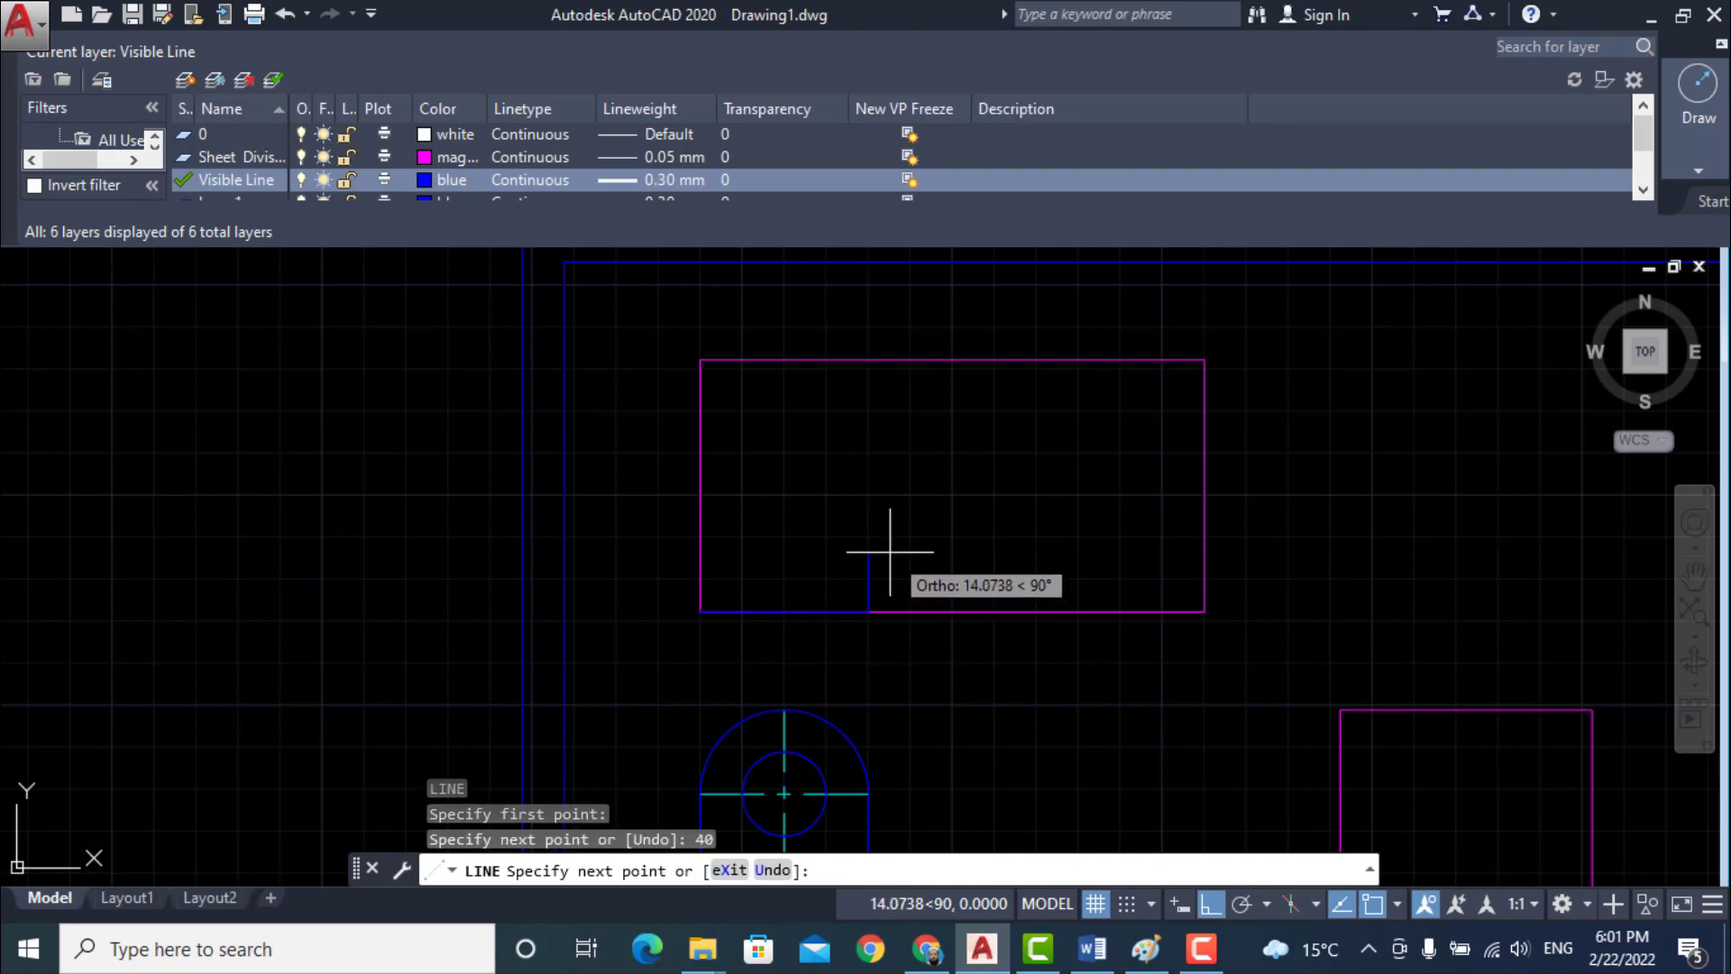
type("15")
key("Return")
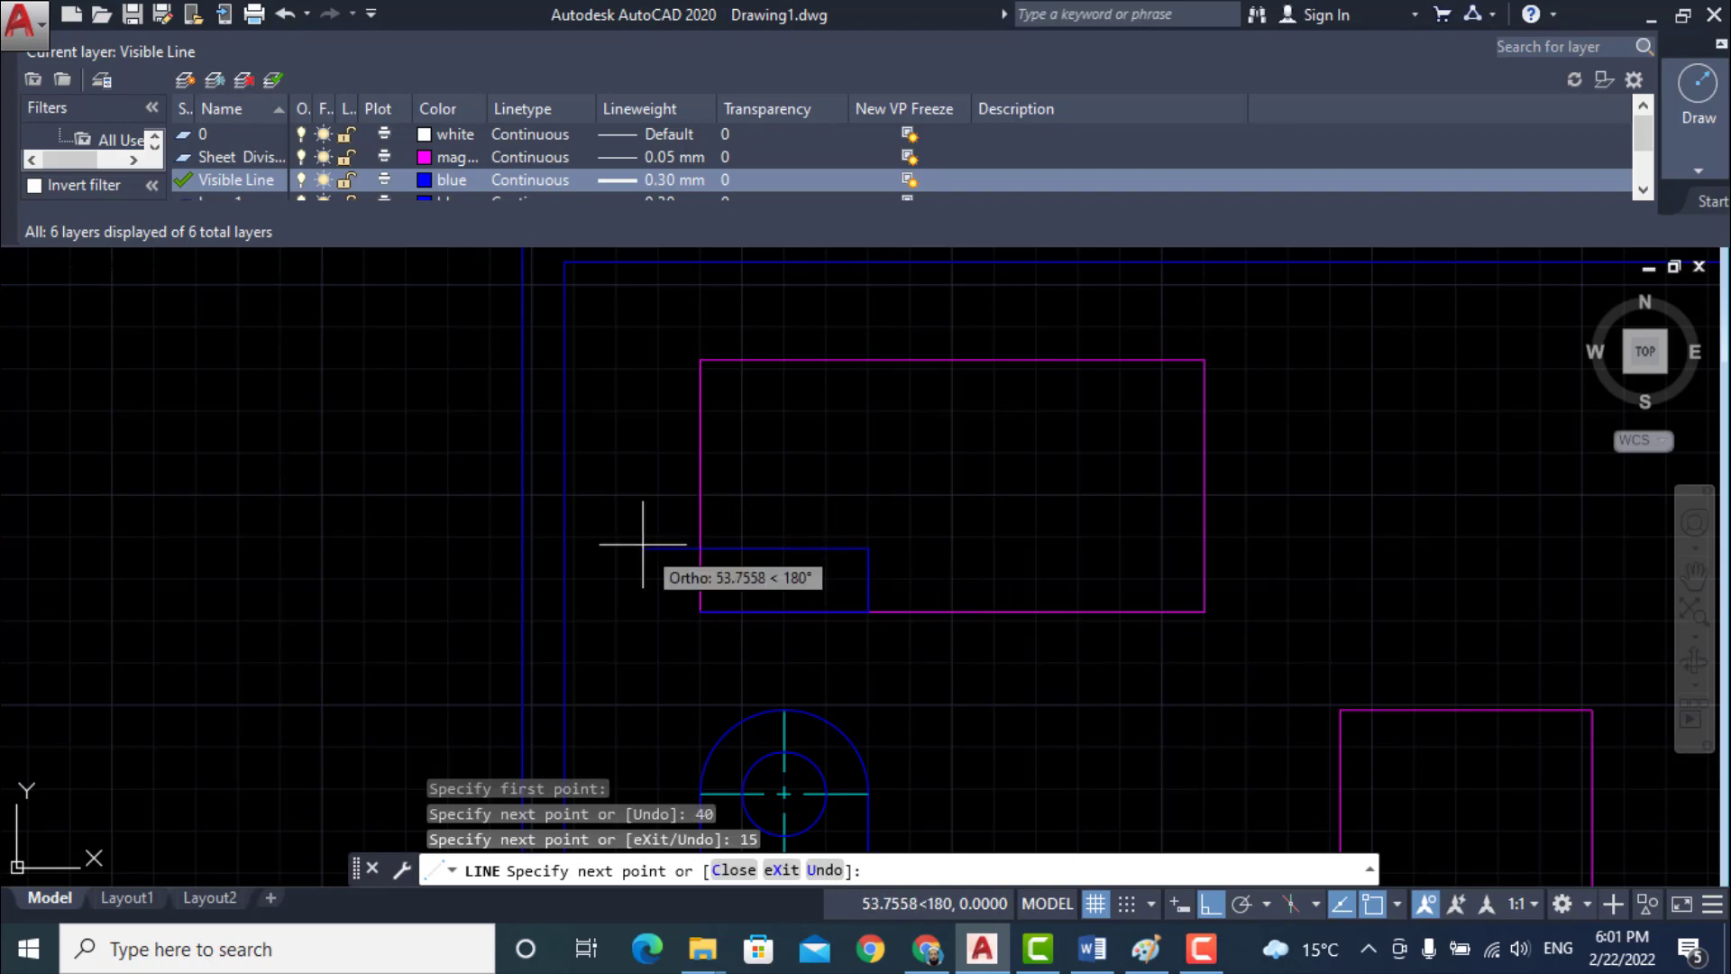
type("40")
key("Return")
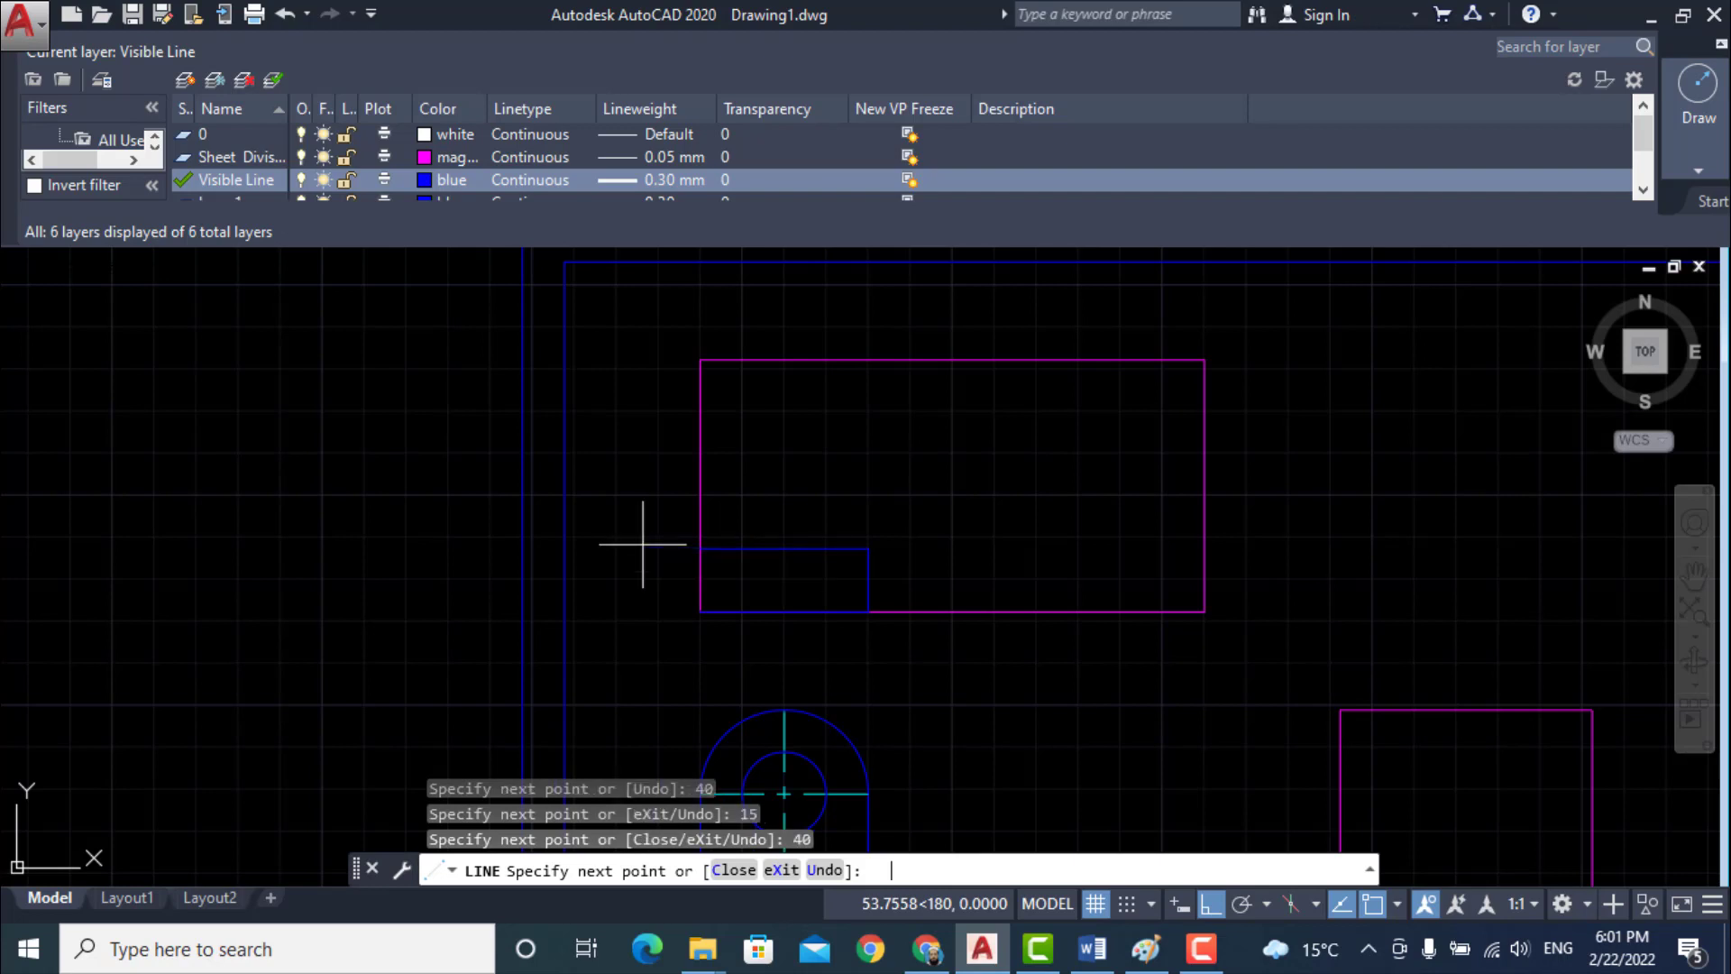
left_click(700, 612)
key("Return")
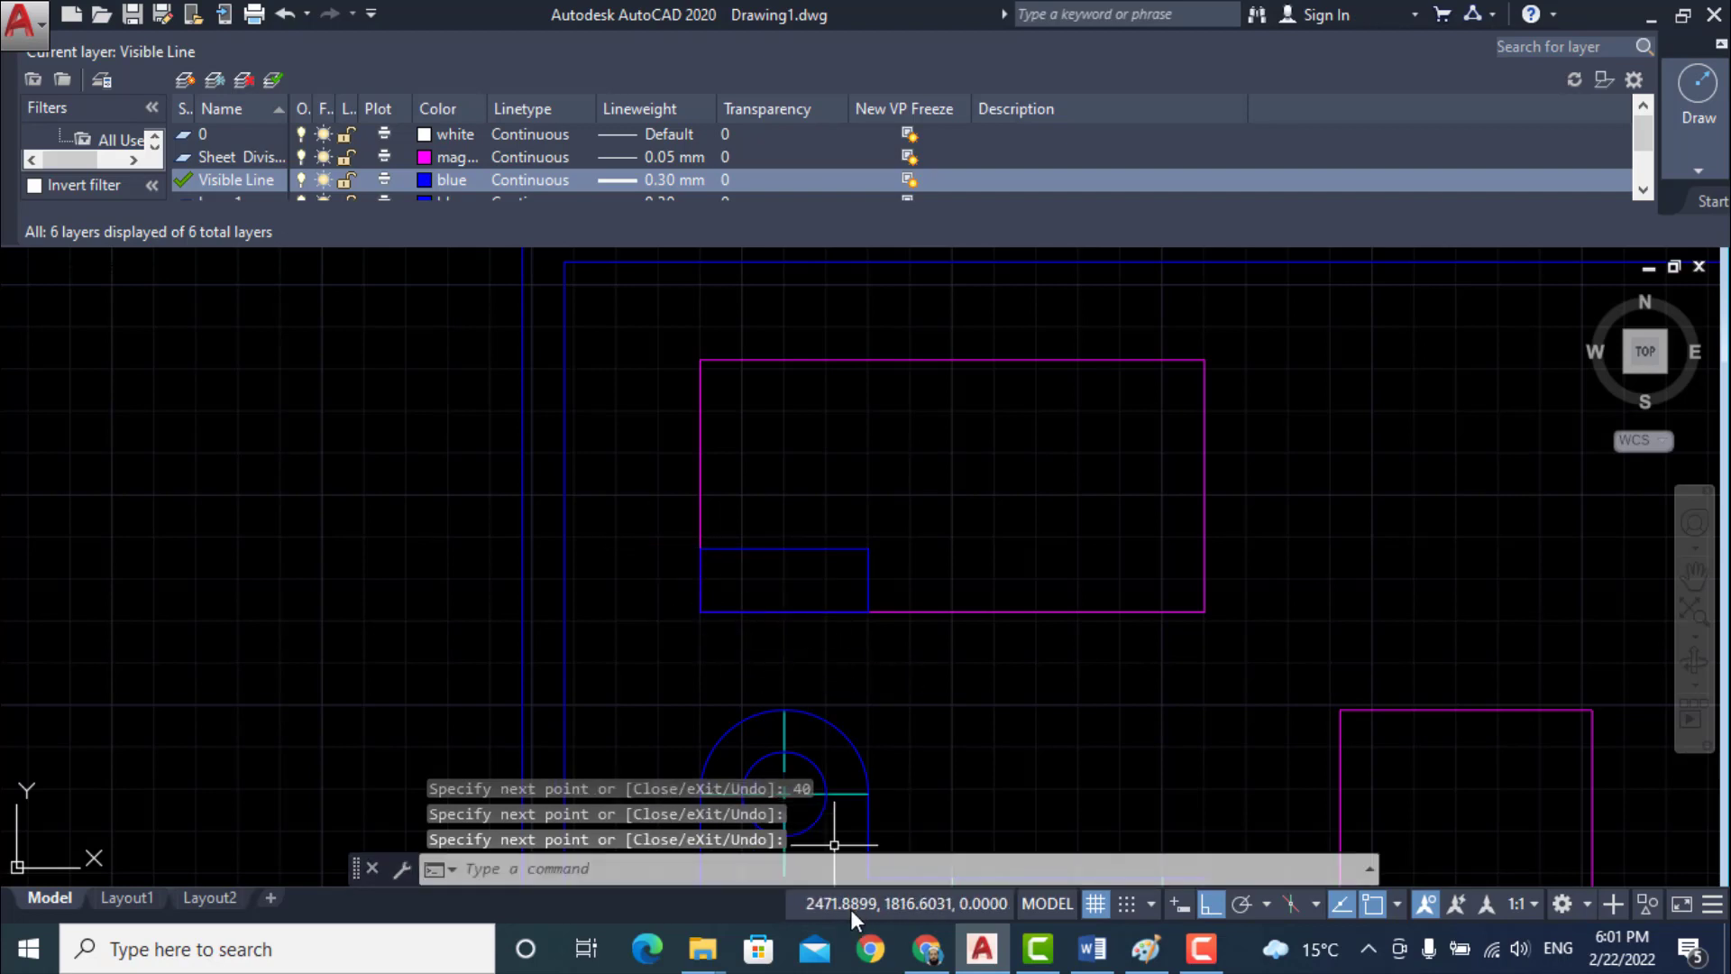
- Check the lug spacing in Word, then in AutoCAD draw lines 30 up from the first lug, 40 right and down to its top-right corner
left_click(1092, 949)
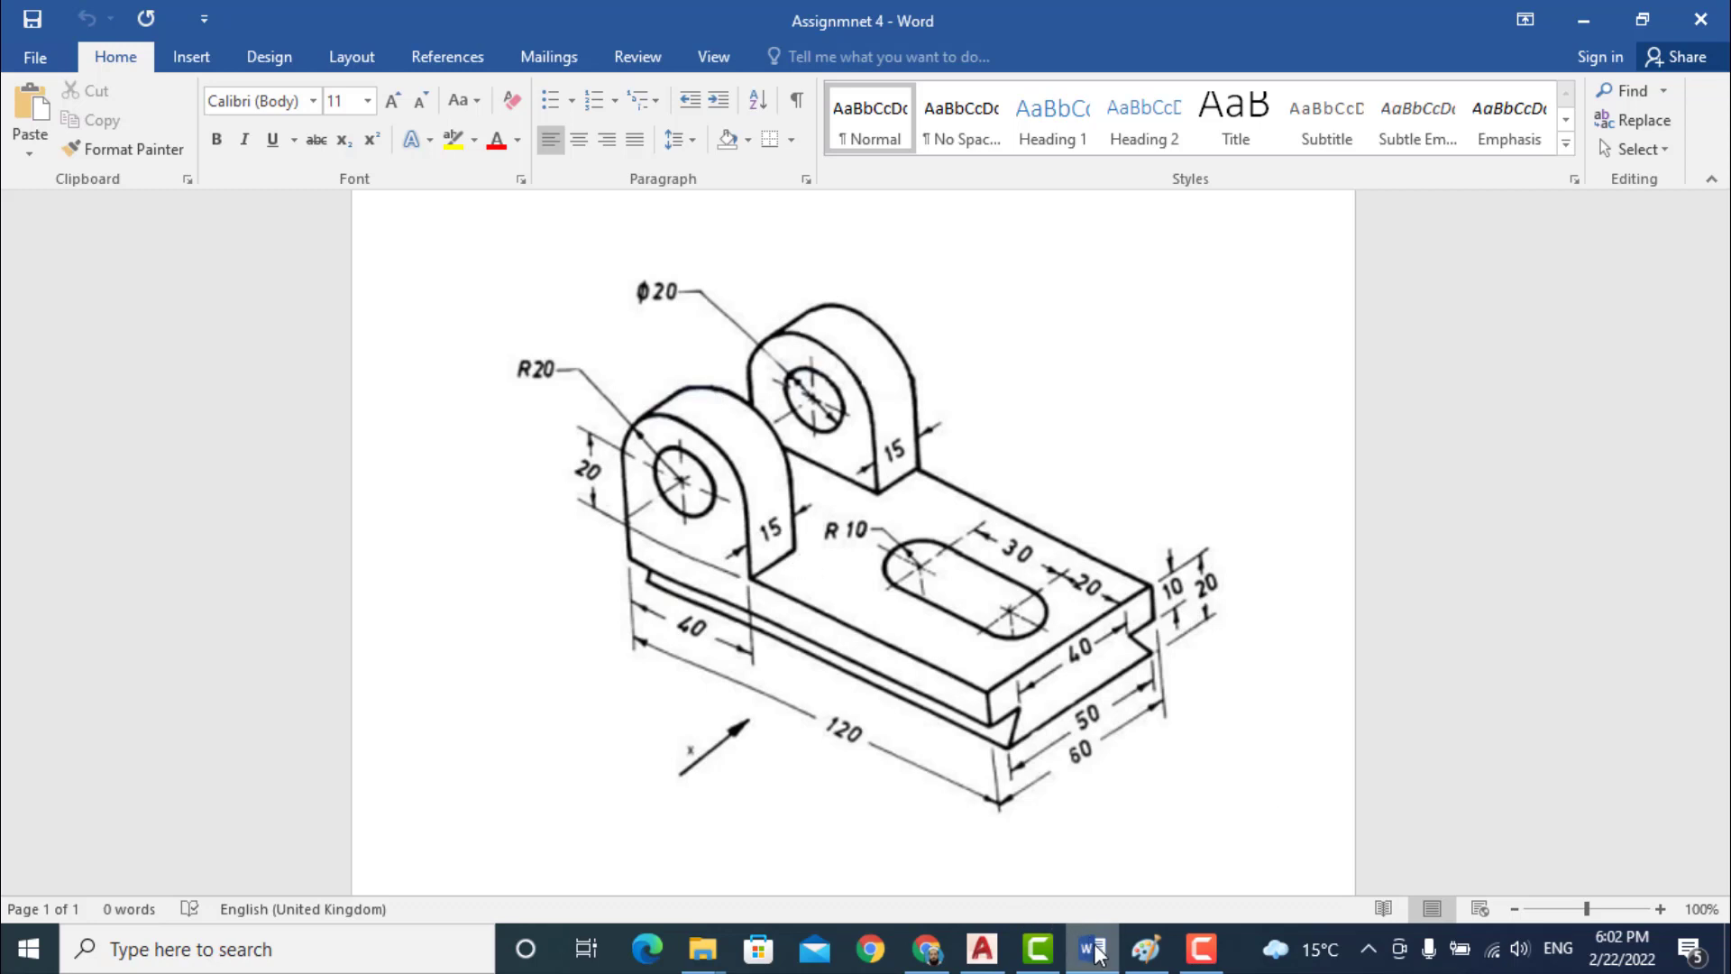
left_click(982, 948)
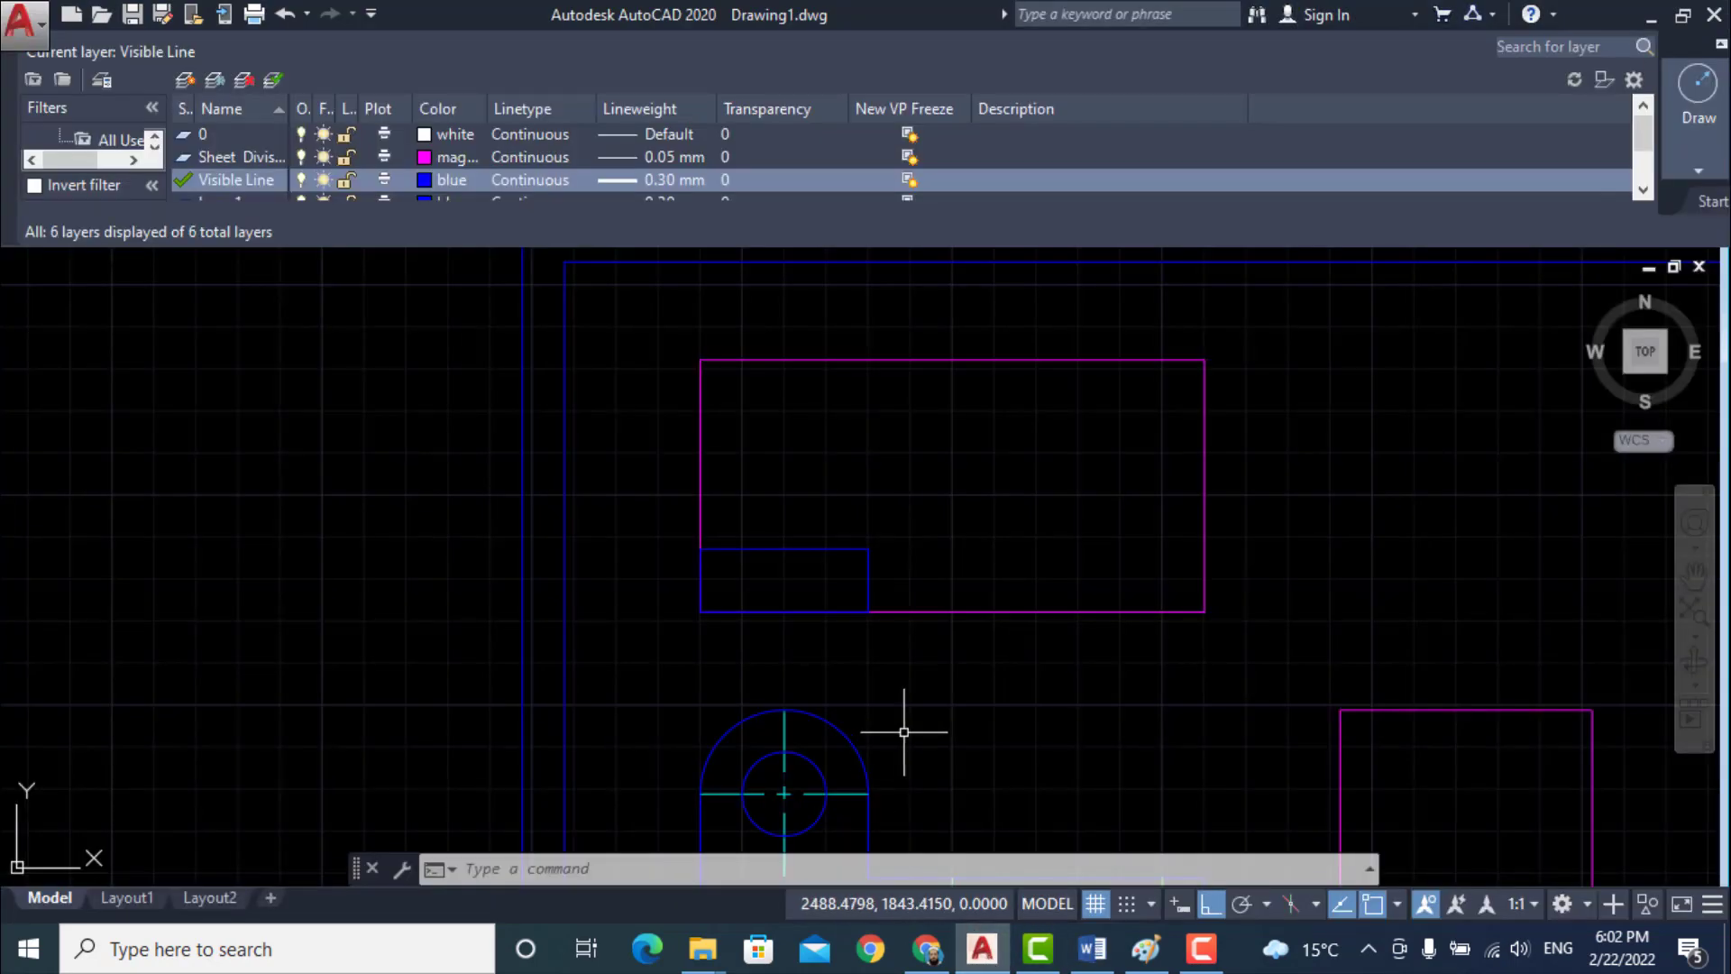
type("l")
key("Return")
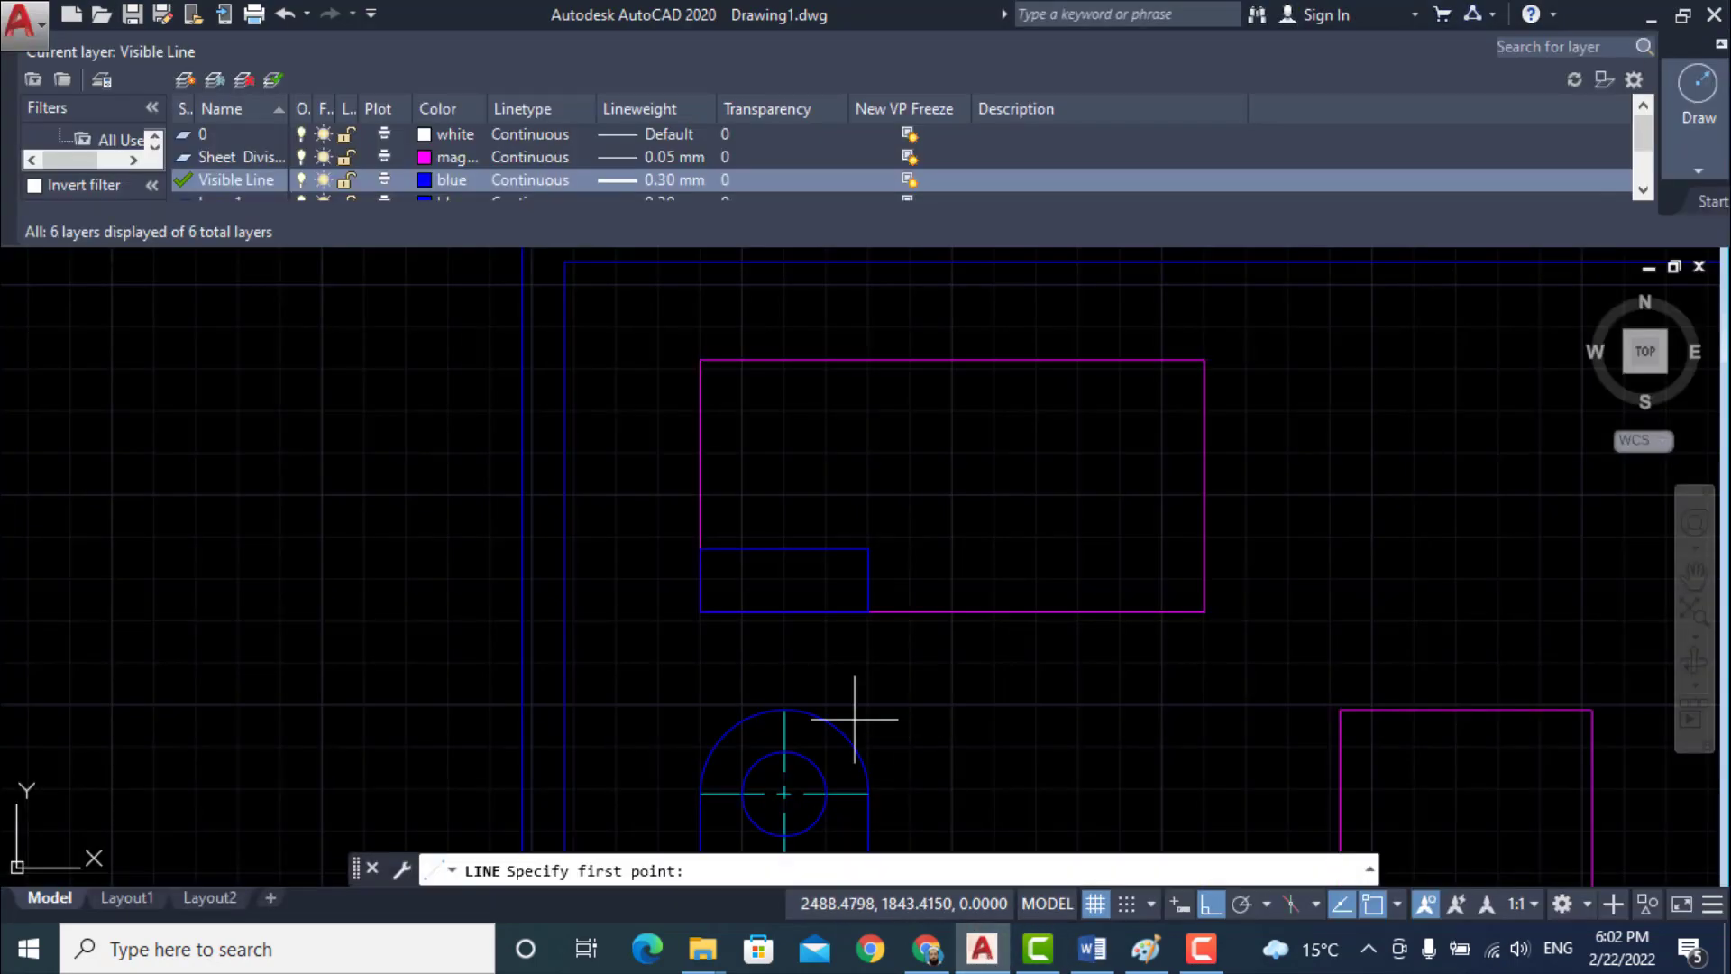
left_click(701, 548)
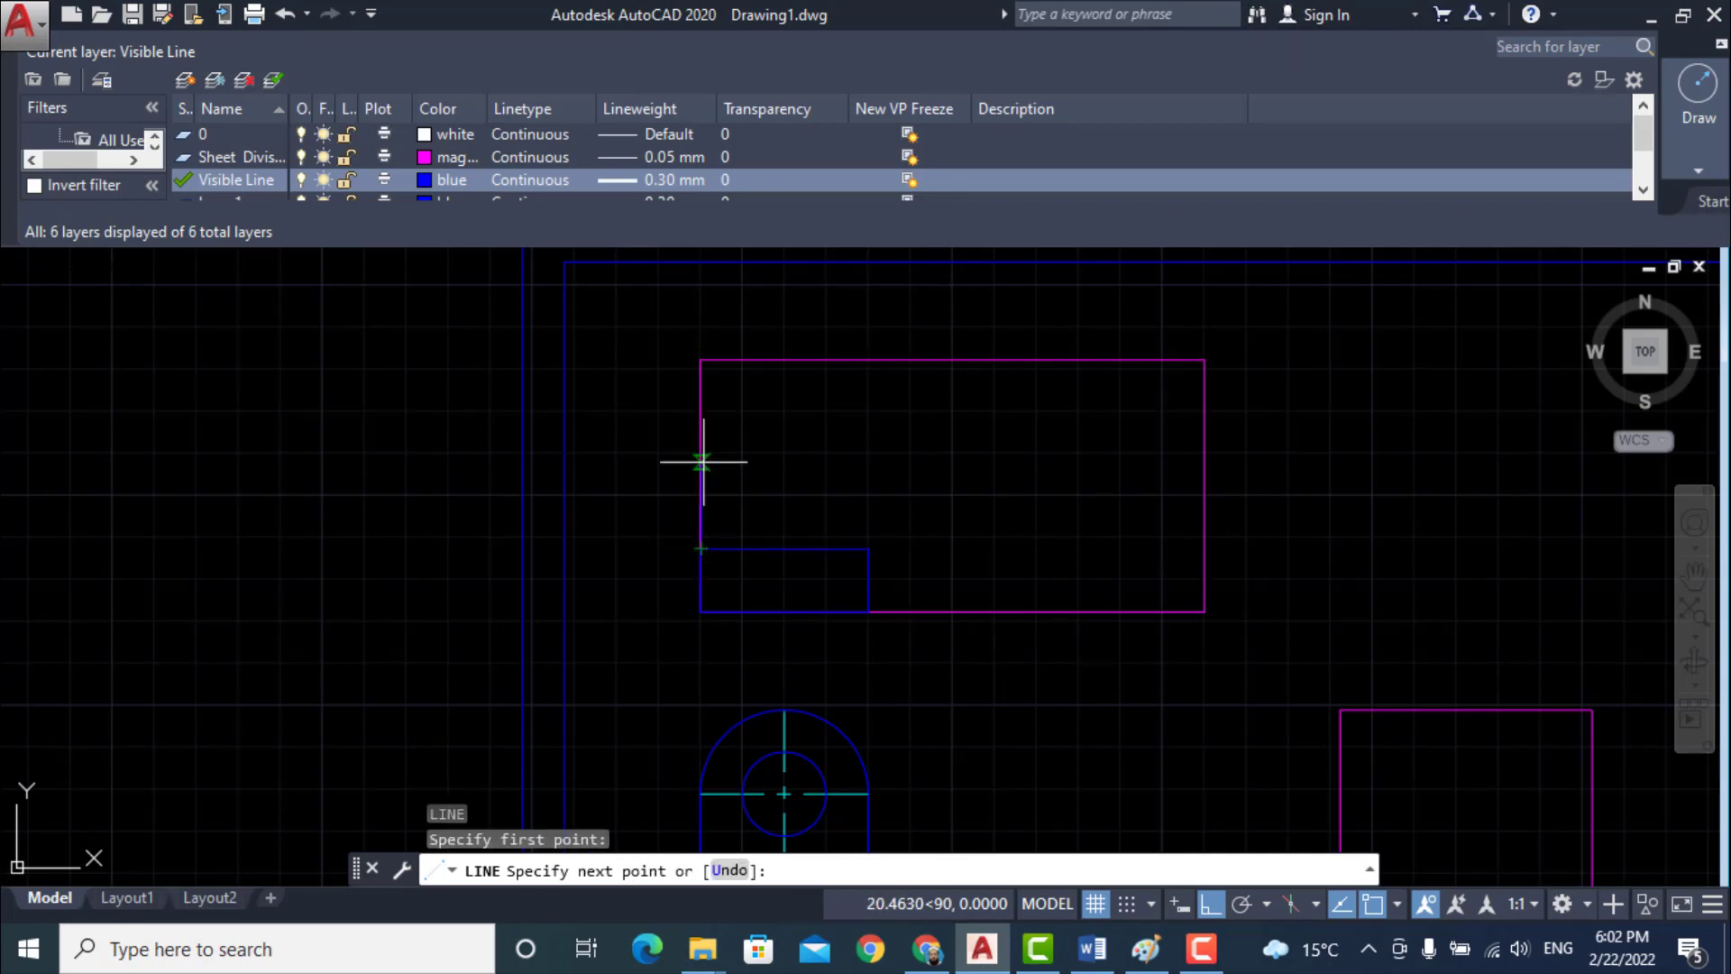
type("30")
key("Return")
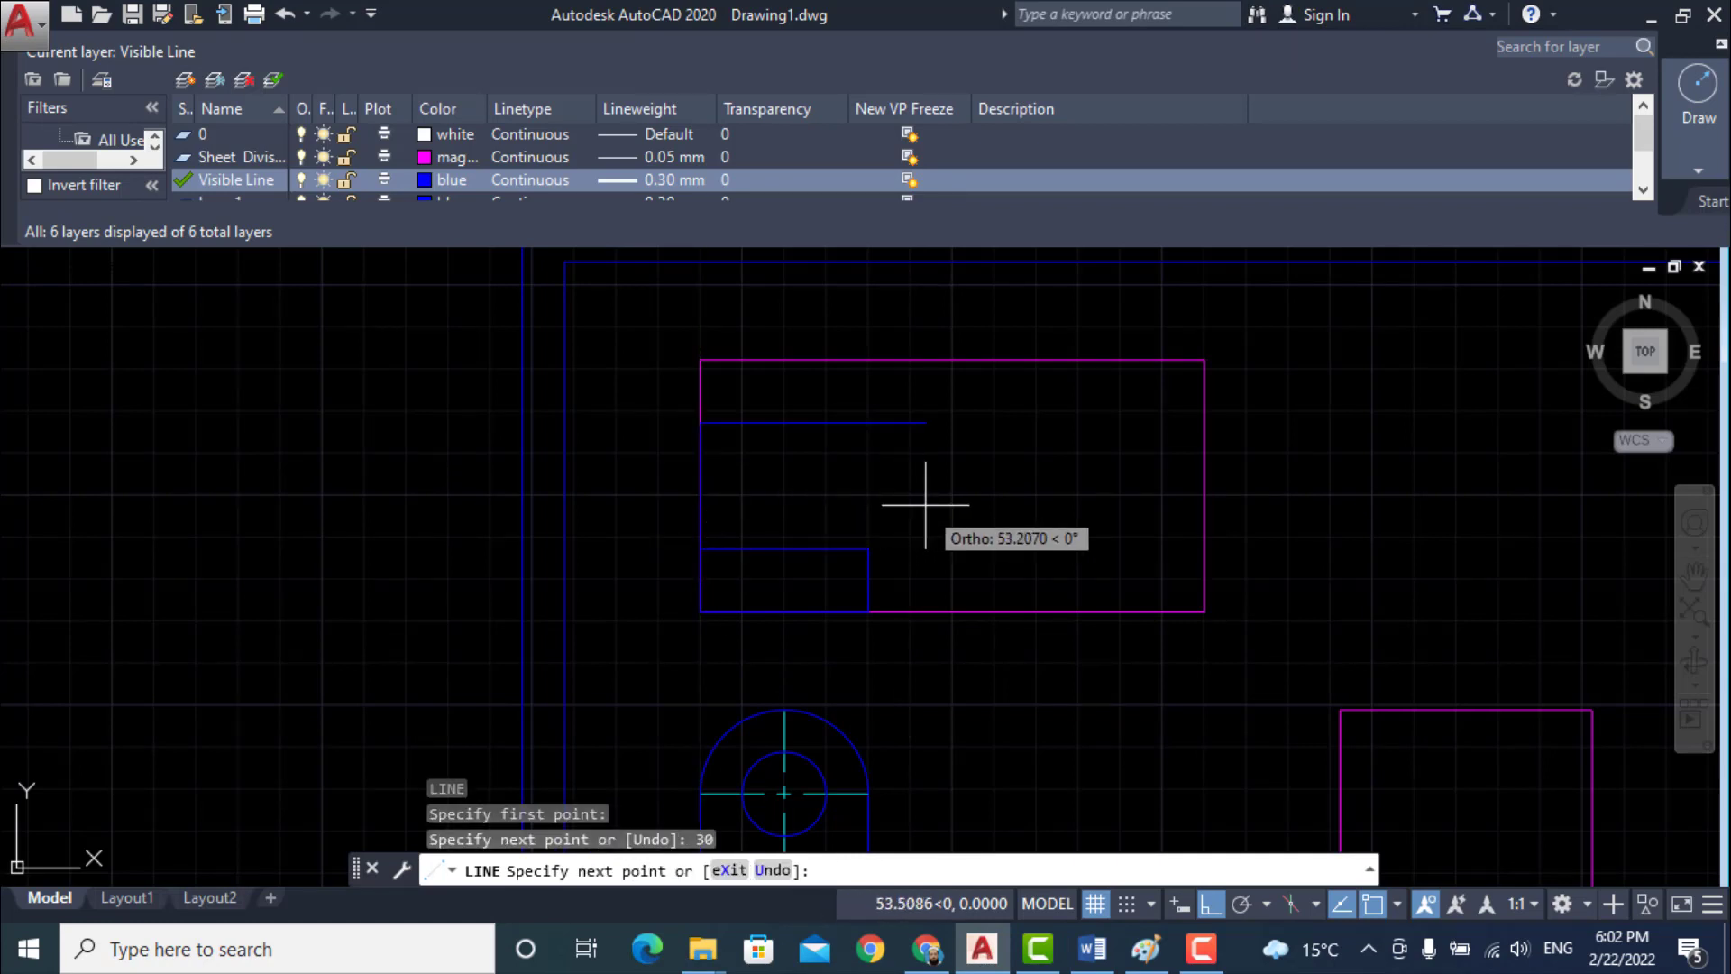
type("40")
key("Return")
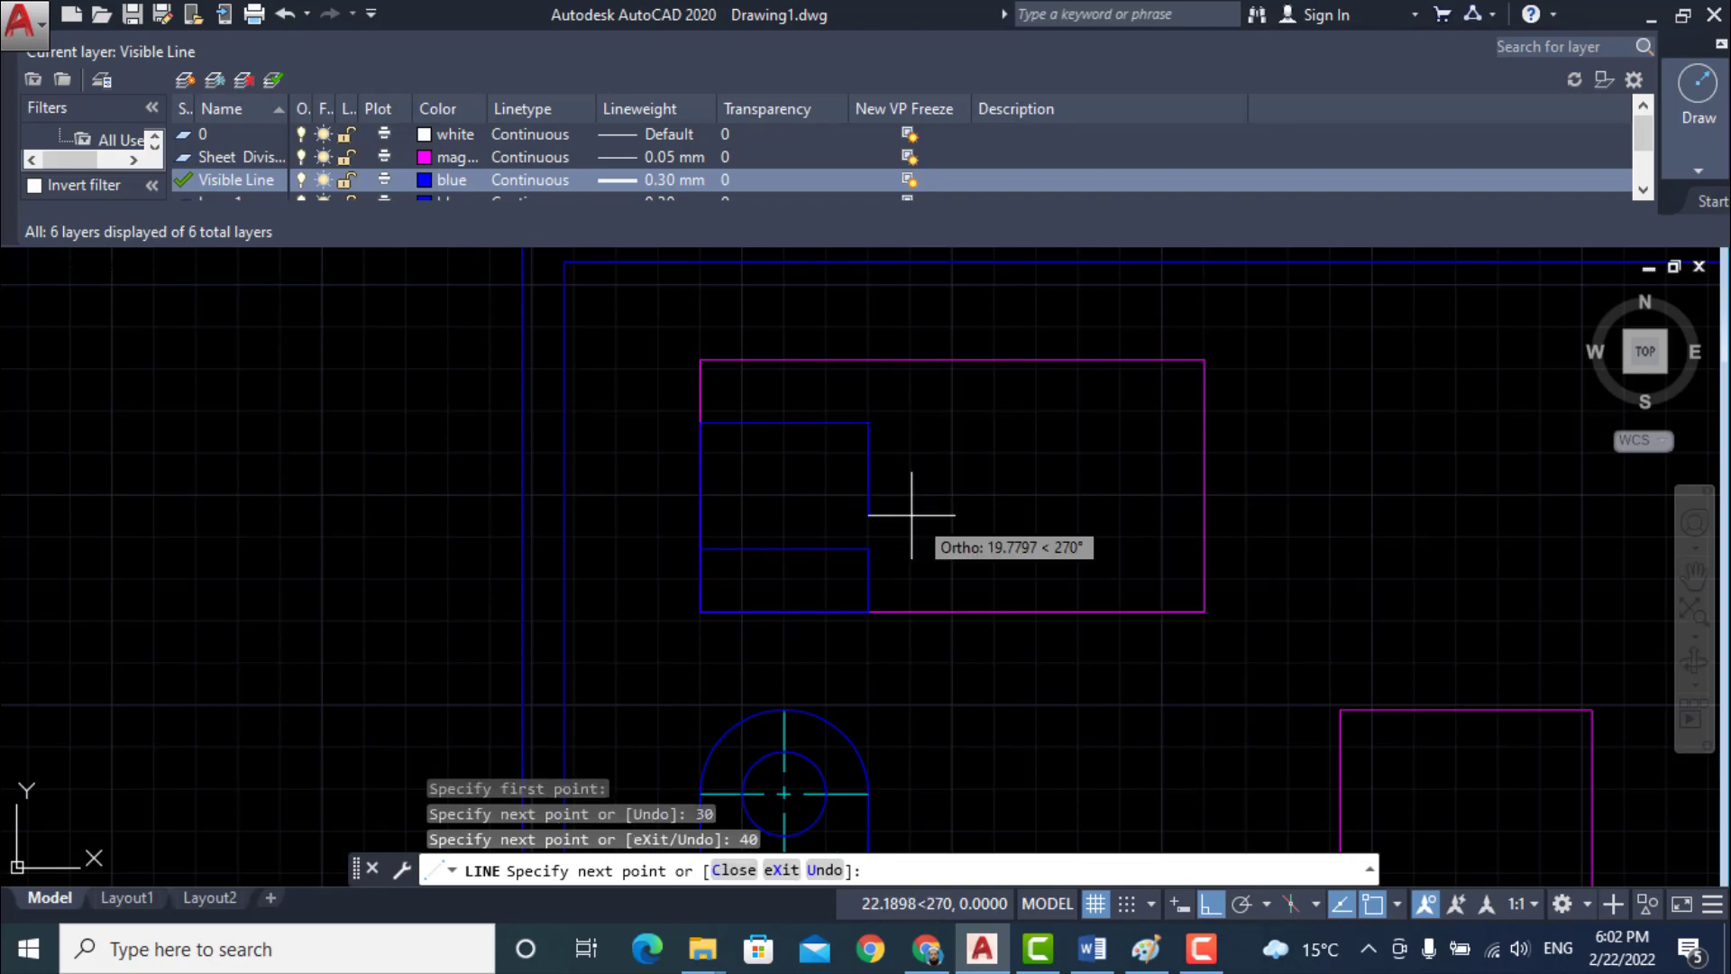
left_click(868, 548)
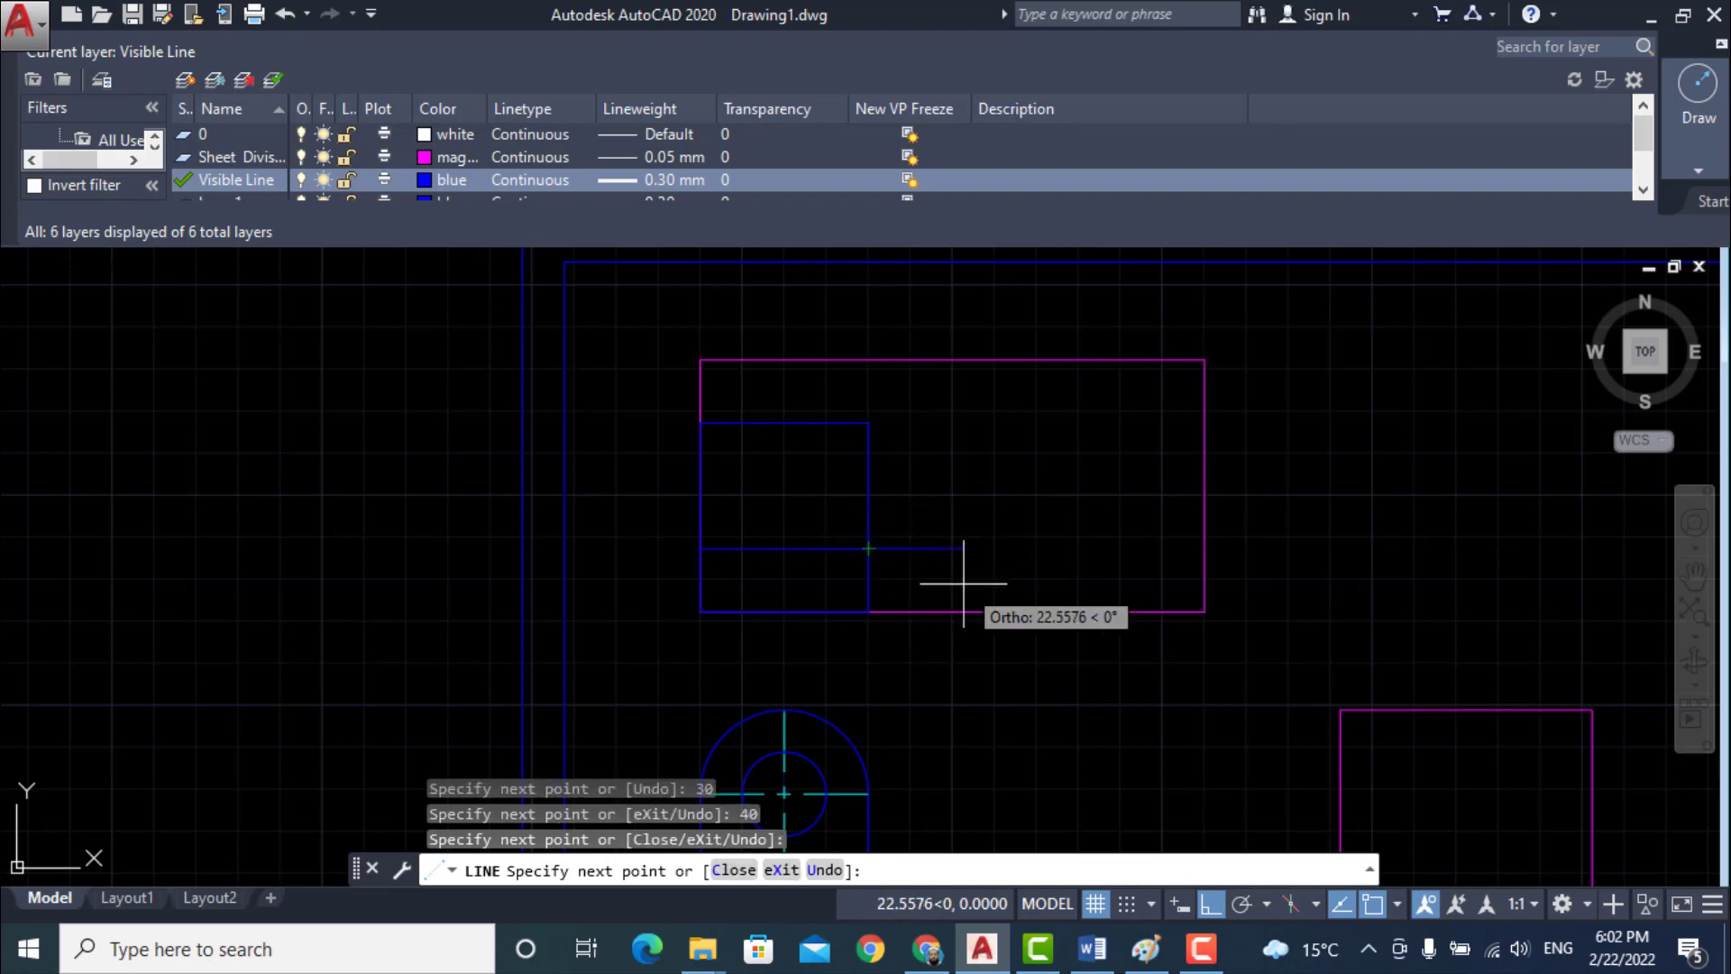
key("Return")
- Delete the top view box's left magenta edge and draw the second lug as a 40 by 15 rectangle at the box's top-left corner
left_click(699, 403)
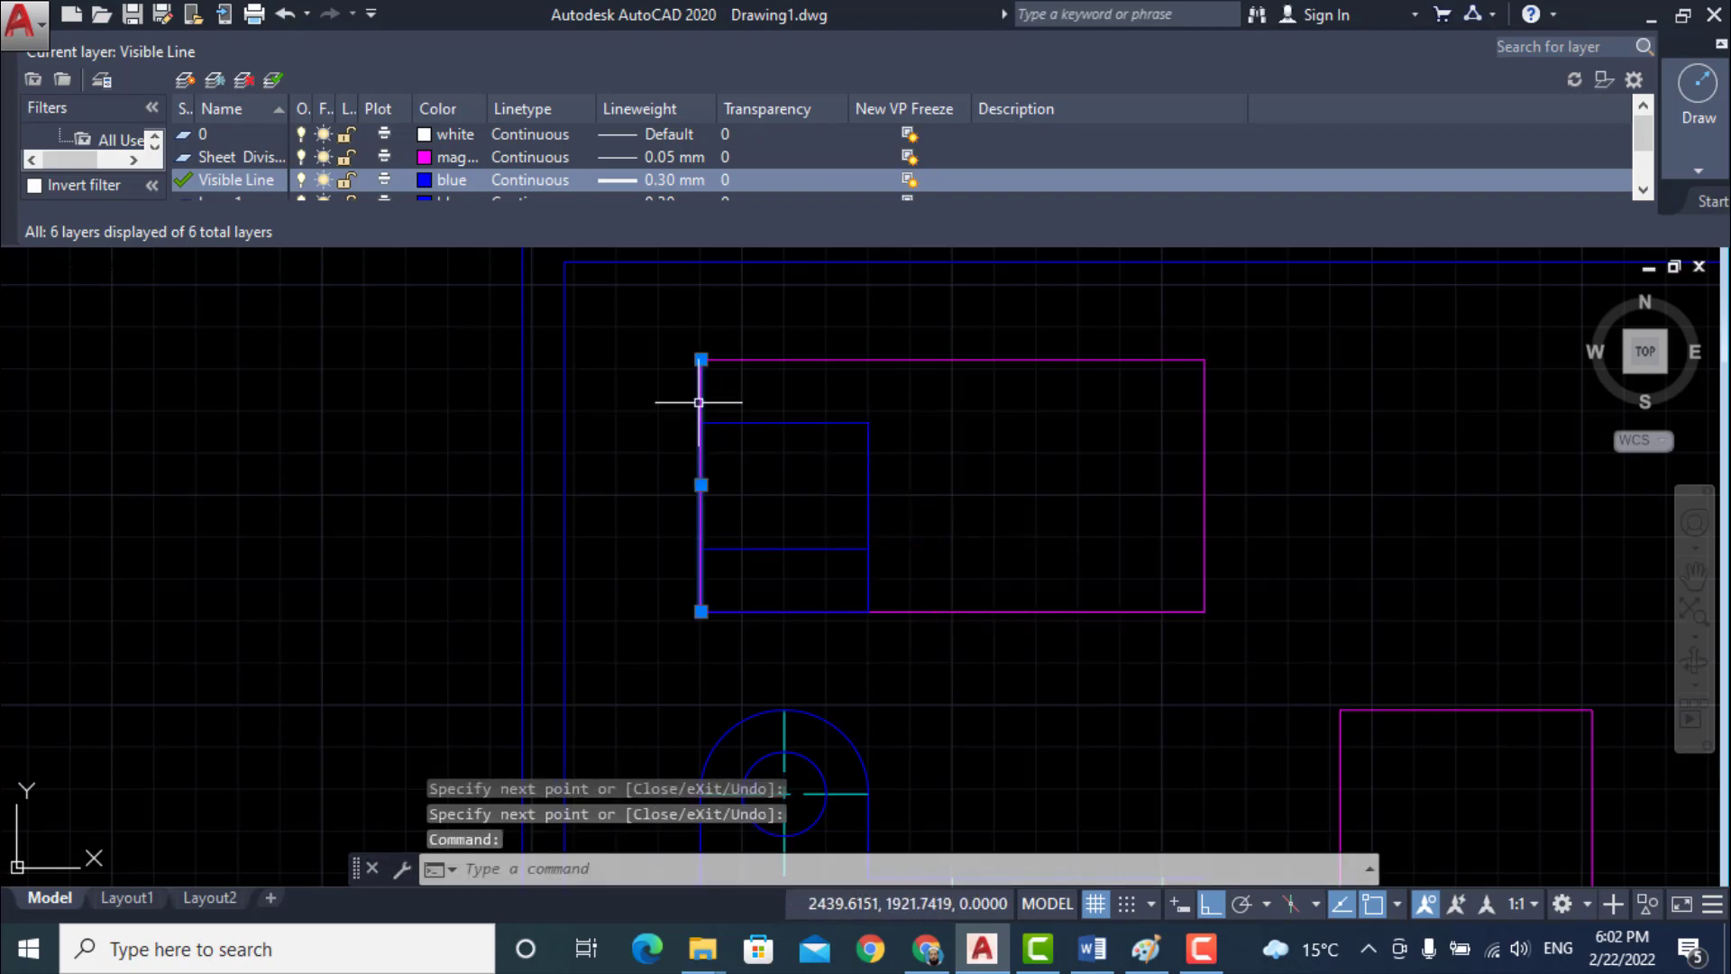
key("Escape")
type("l")
key("Return")
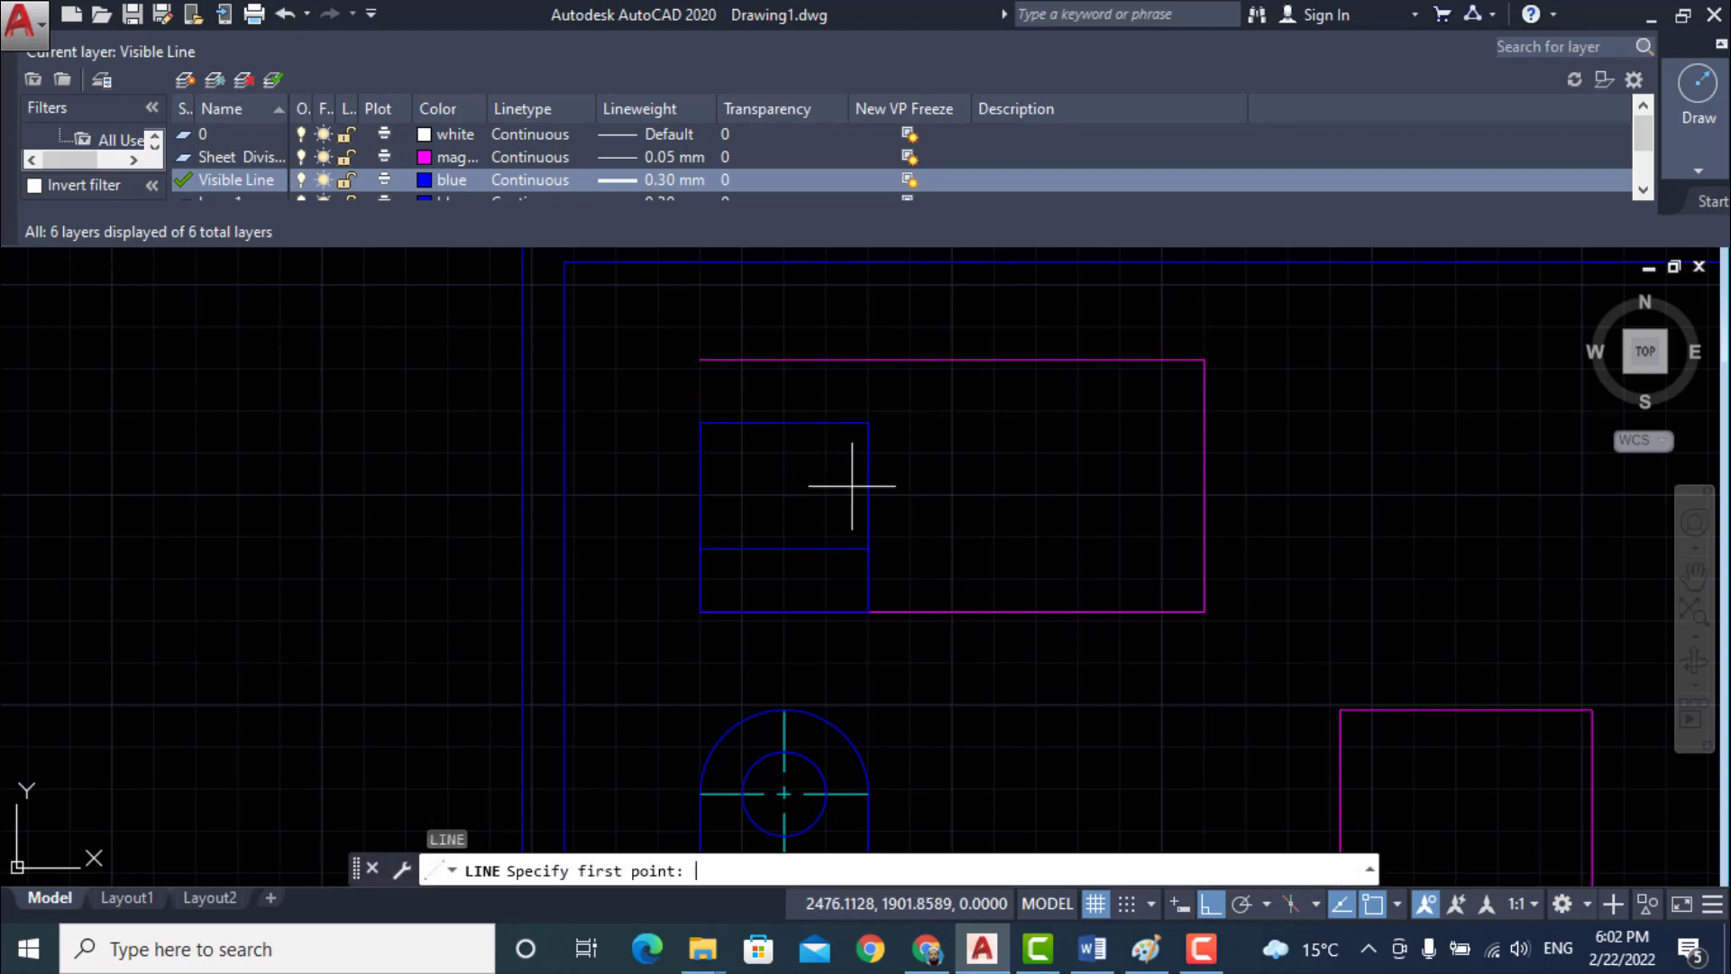
left_click(700, 421)
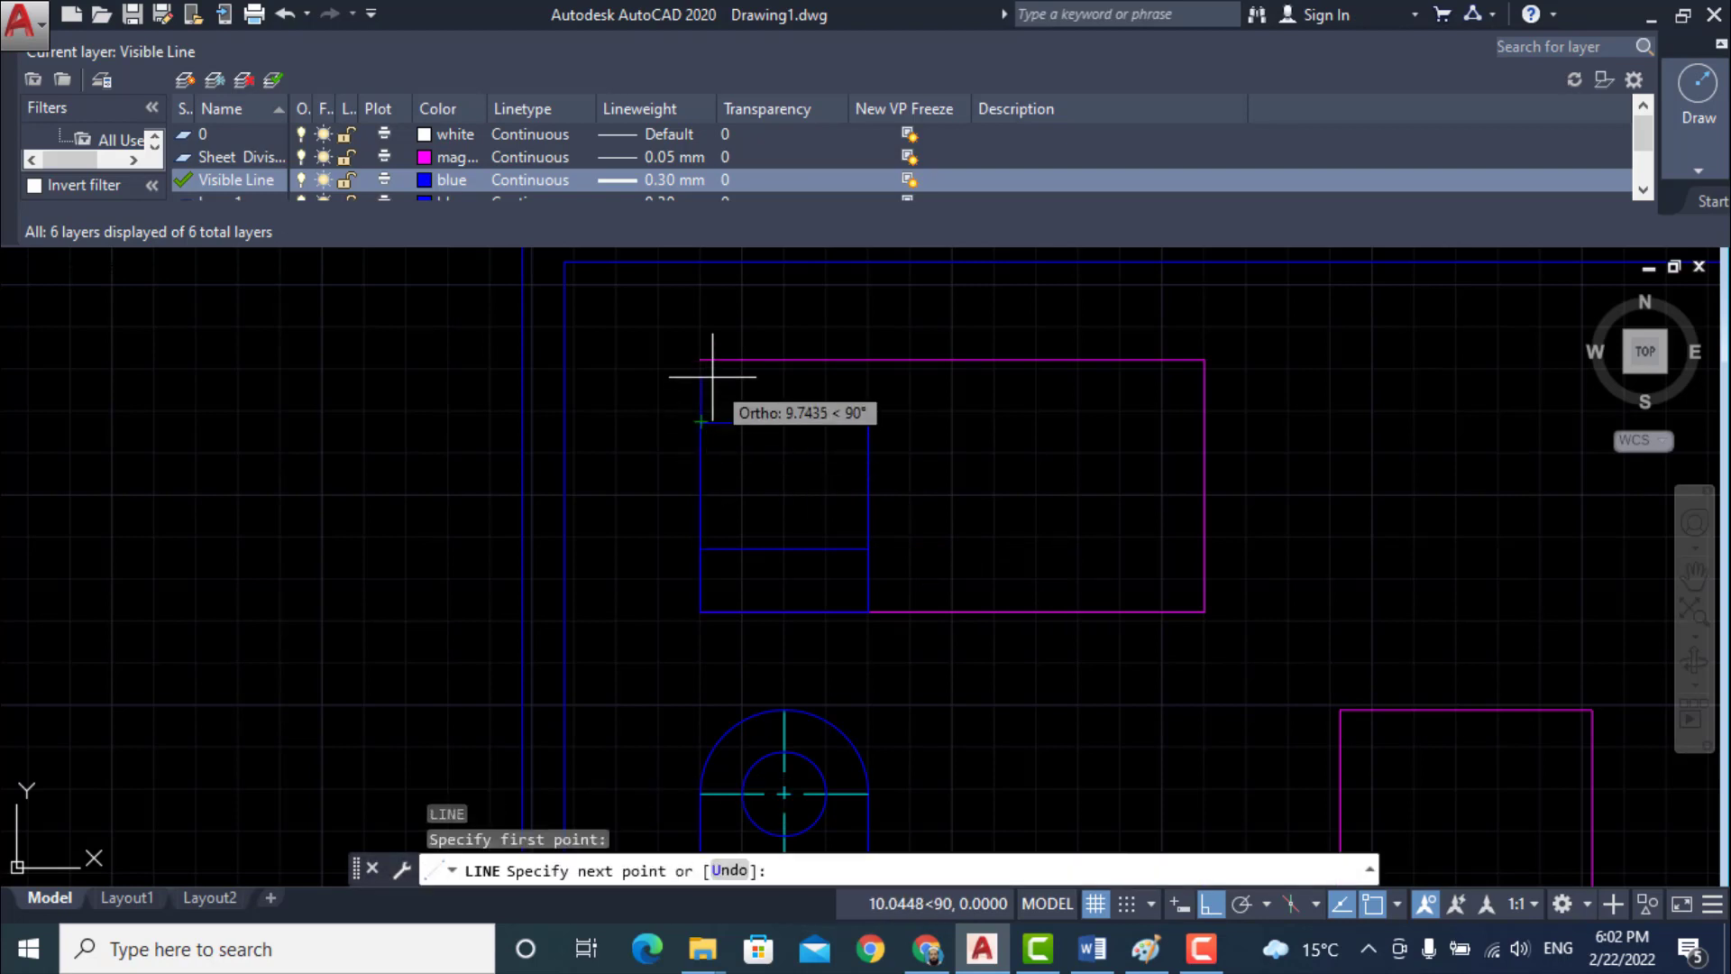
type("1")
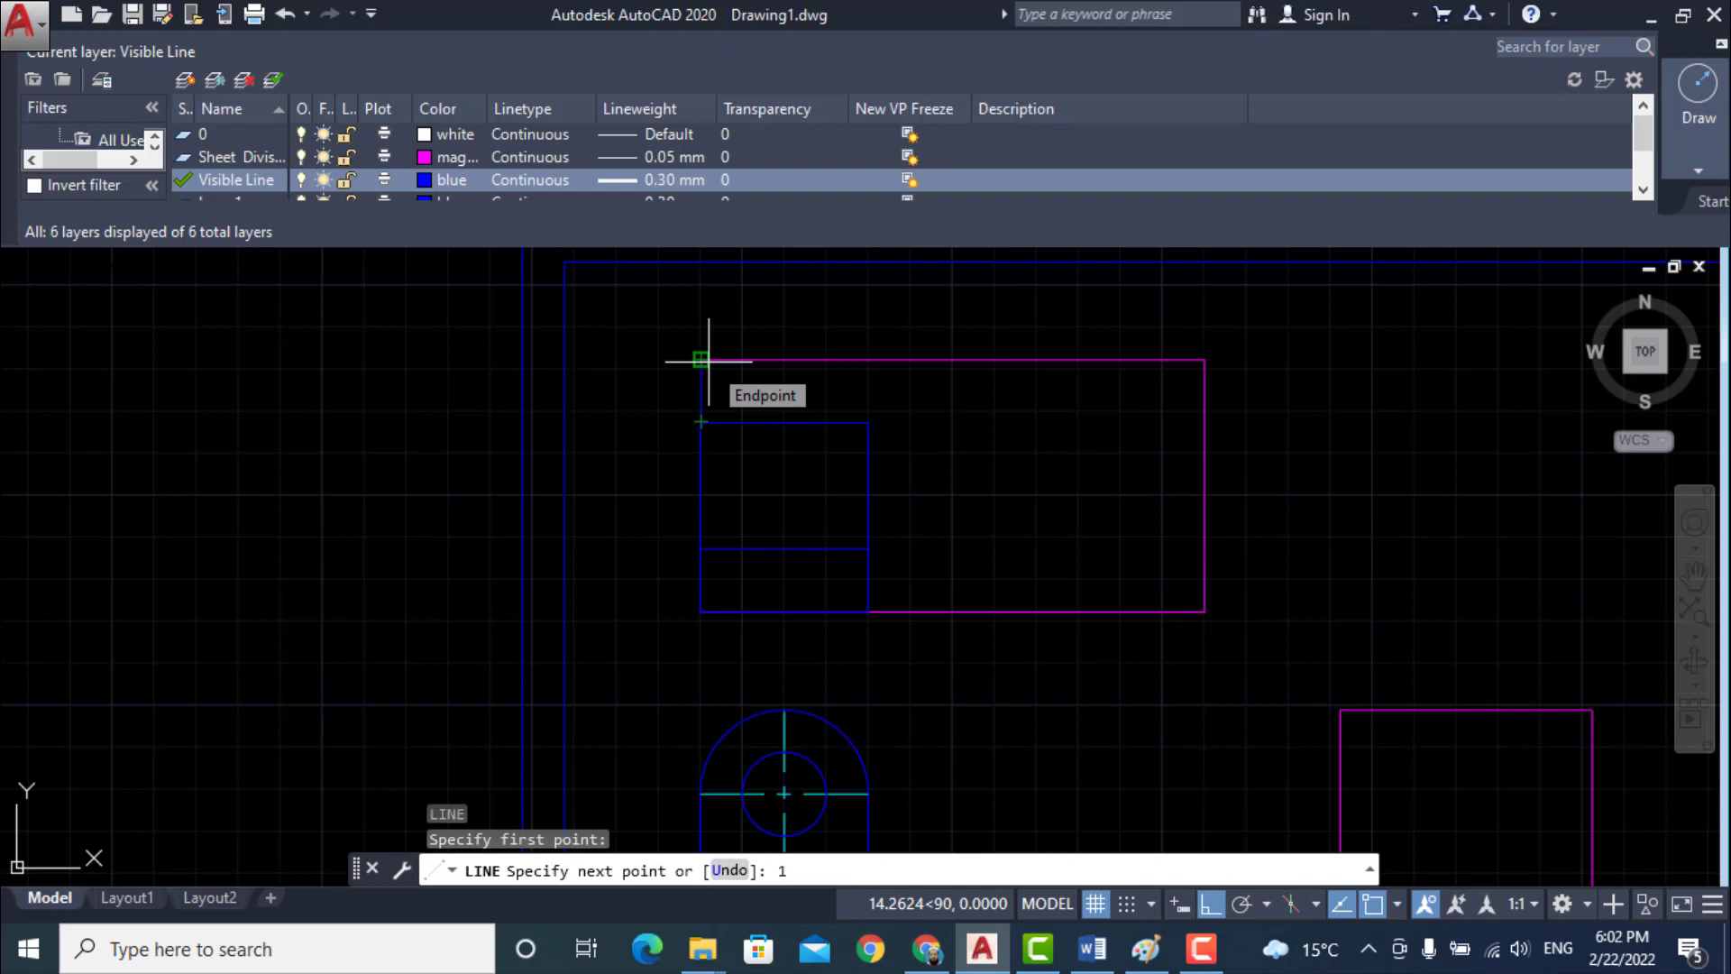
type("5")
key("Return")
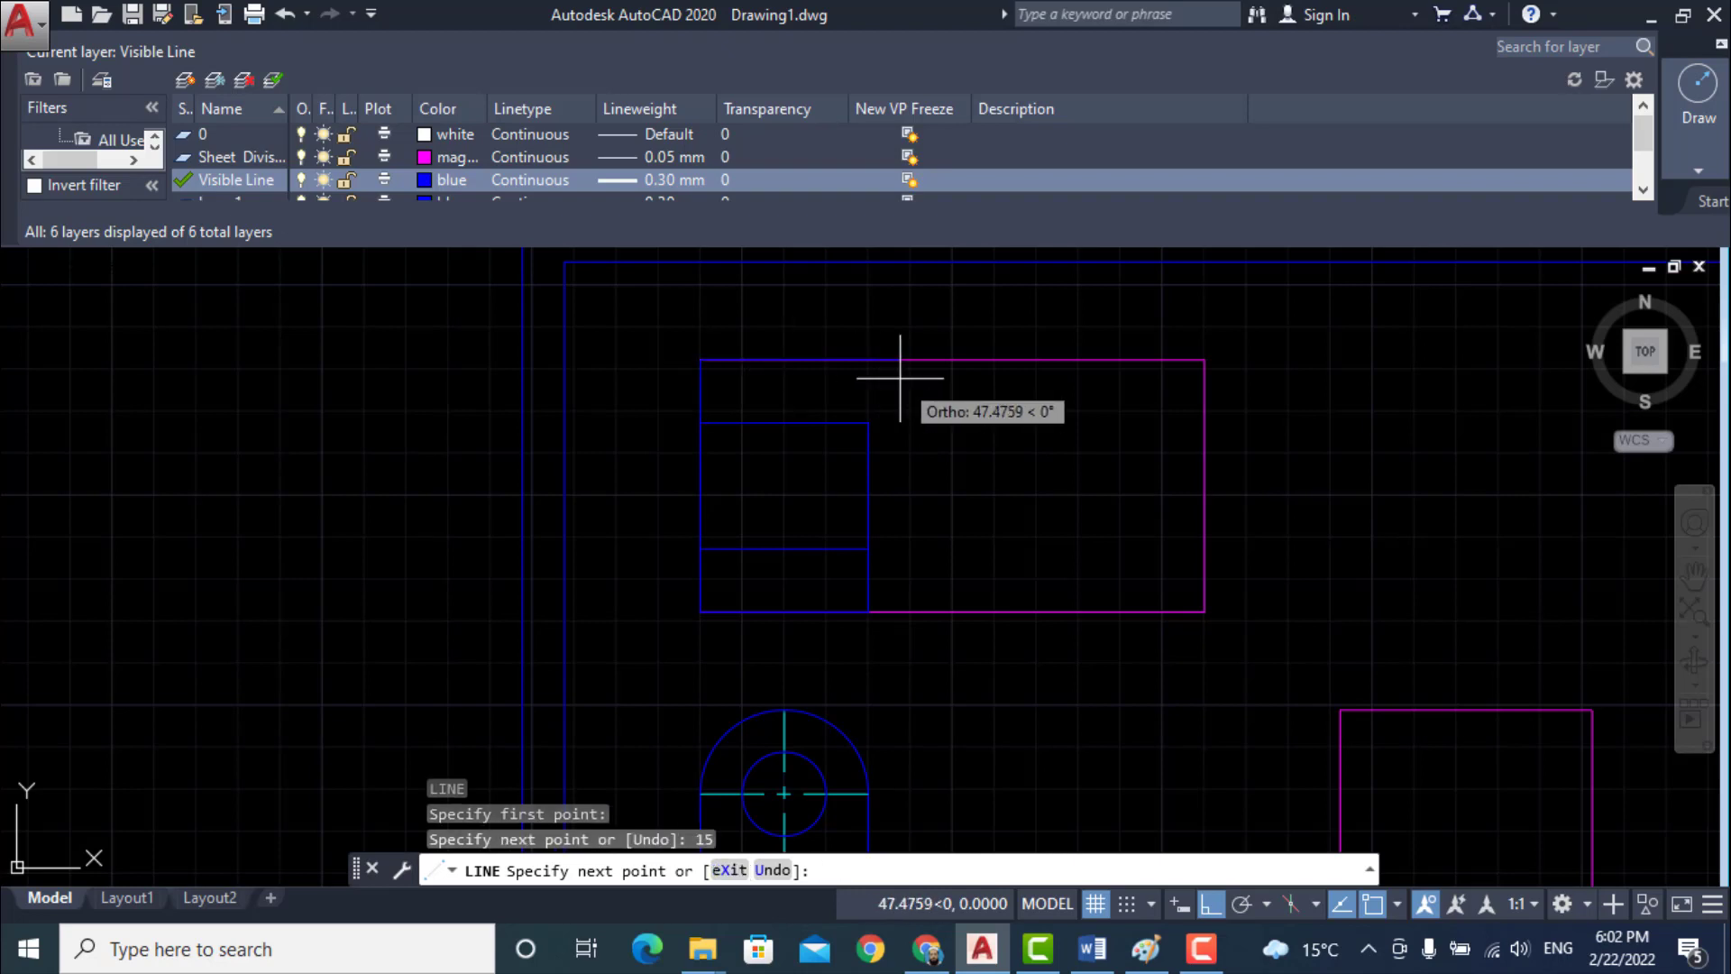
type("40")
key("Return")
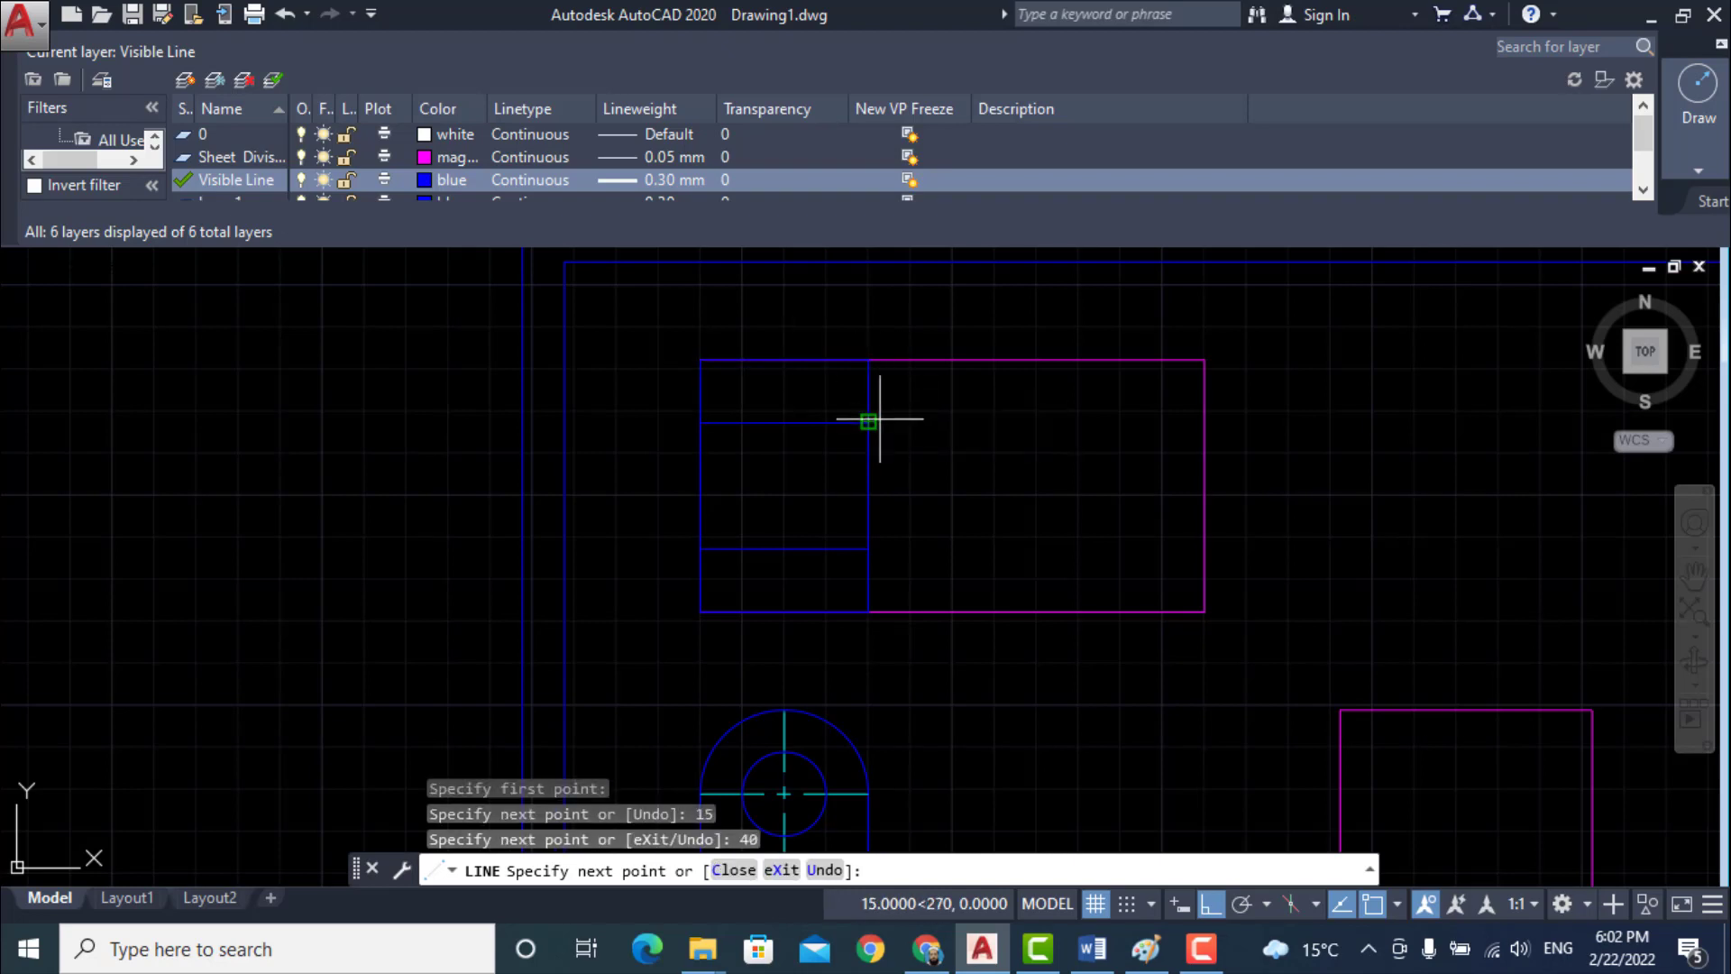
left_click(869, 422)
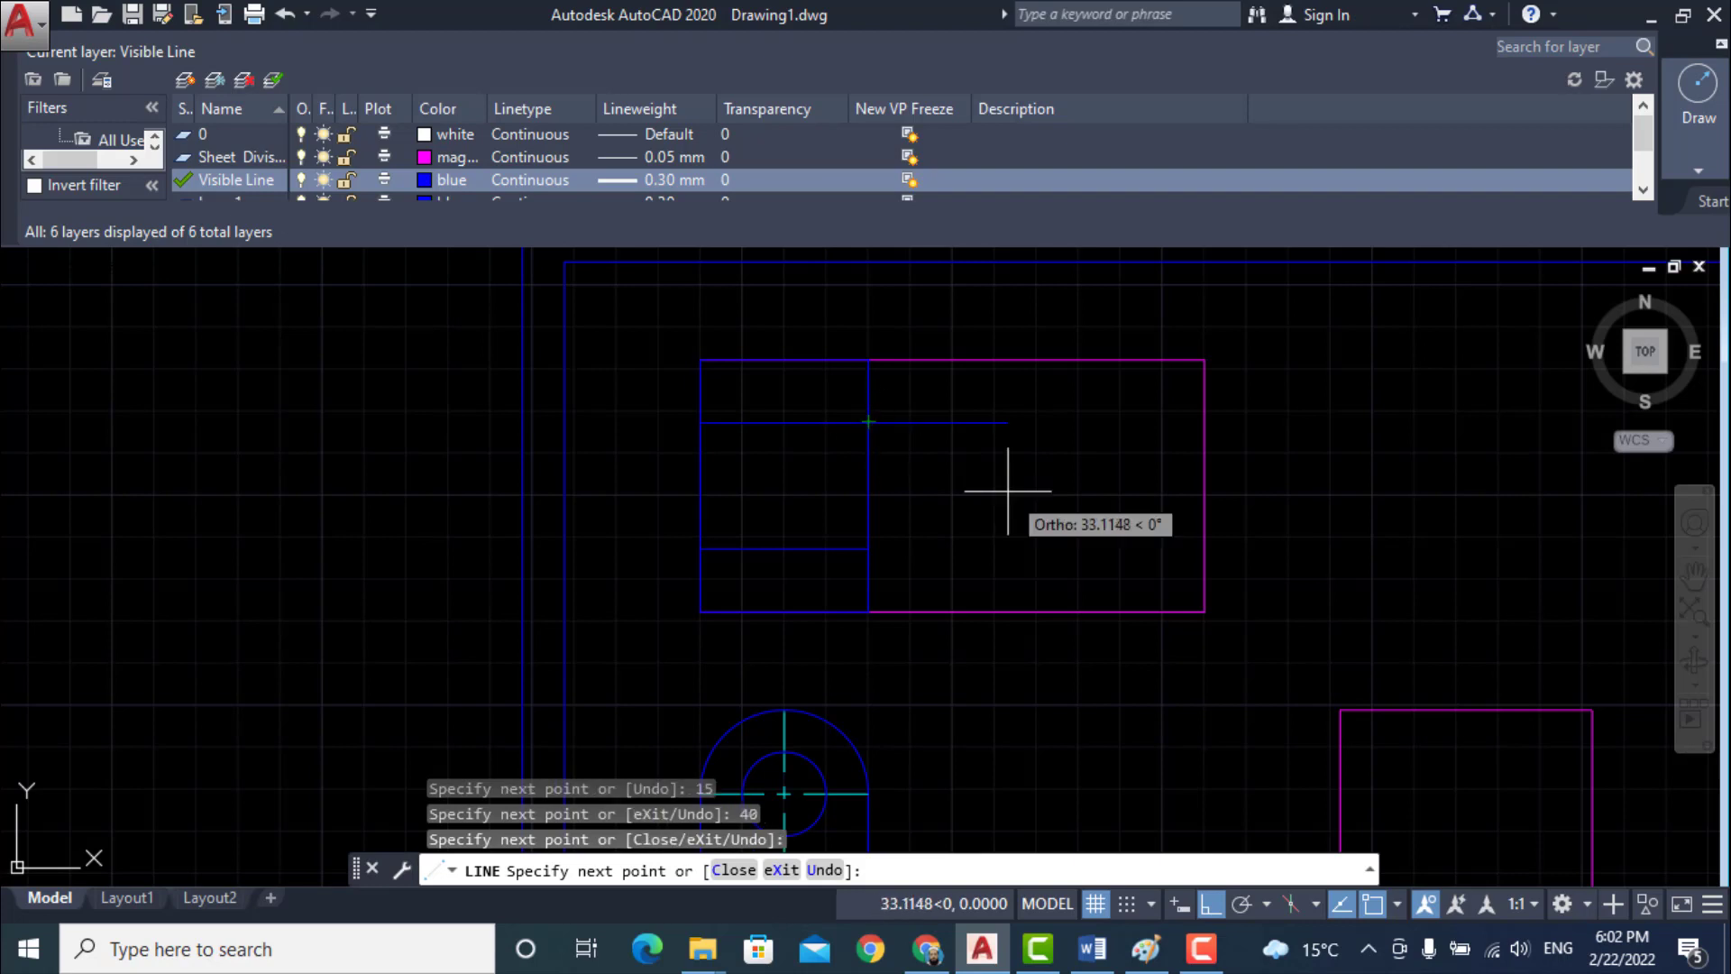
key("Return")
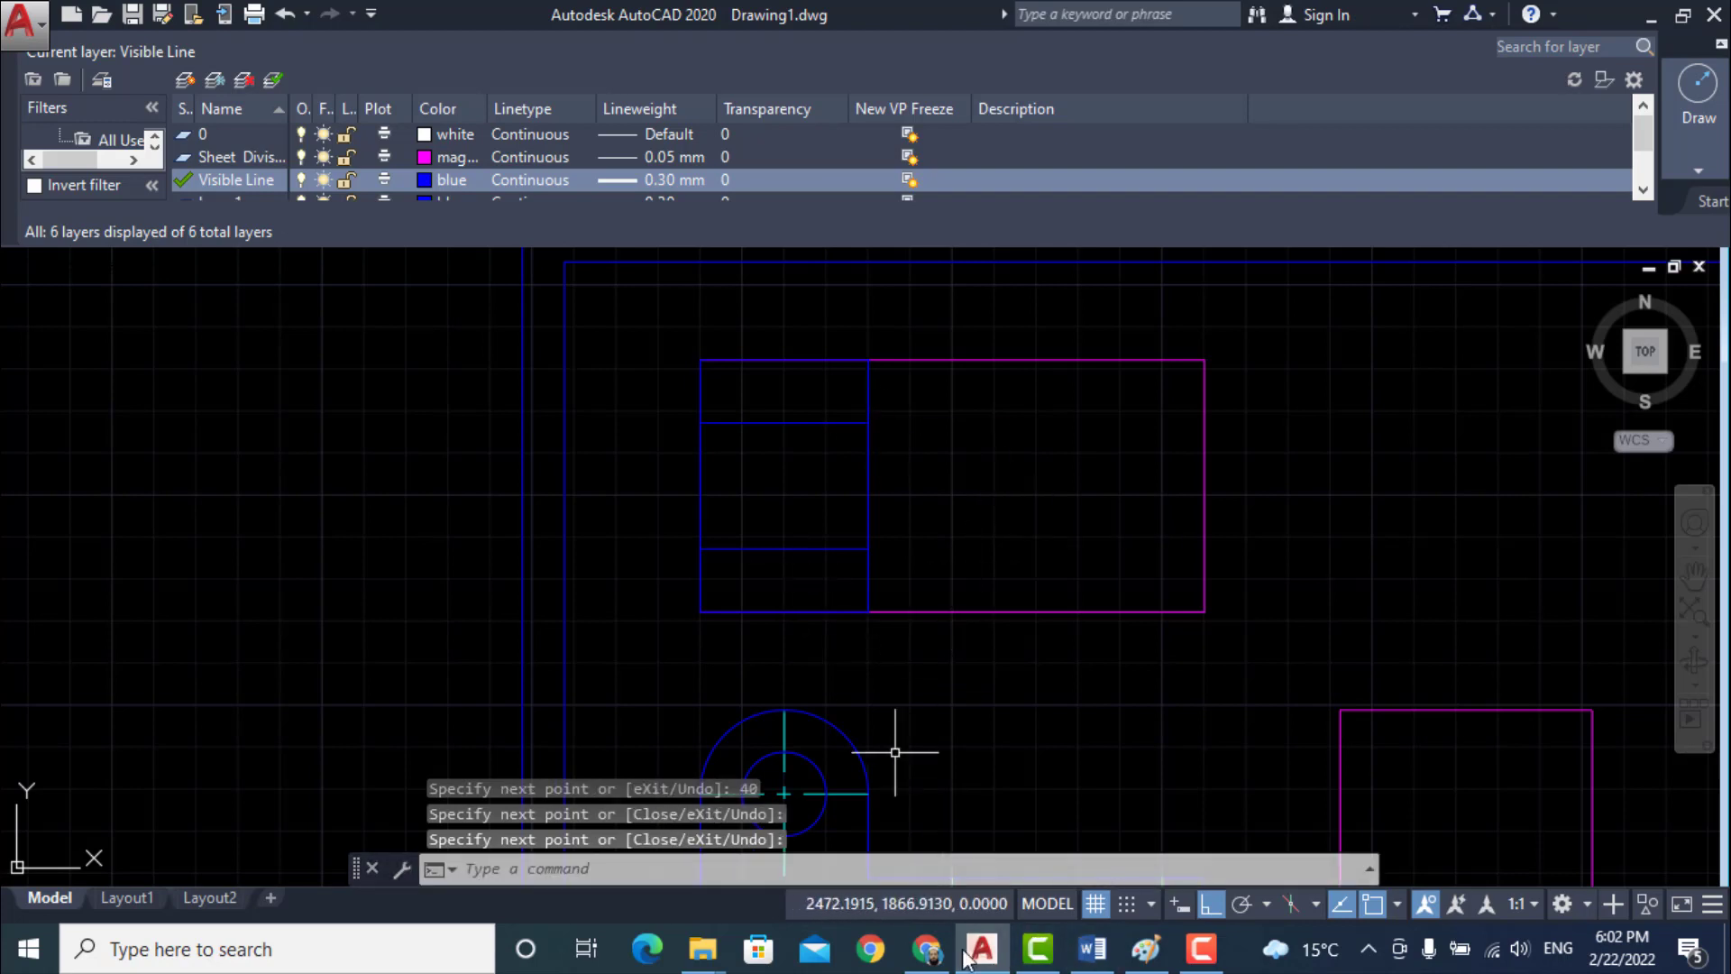
- Check the lug hole dimensions in the Word drawing, then return to AutoCAD and make Hidden Line the current layer
left_click(1092, 949)
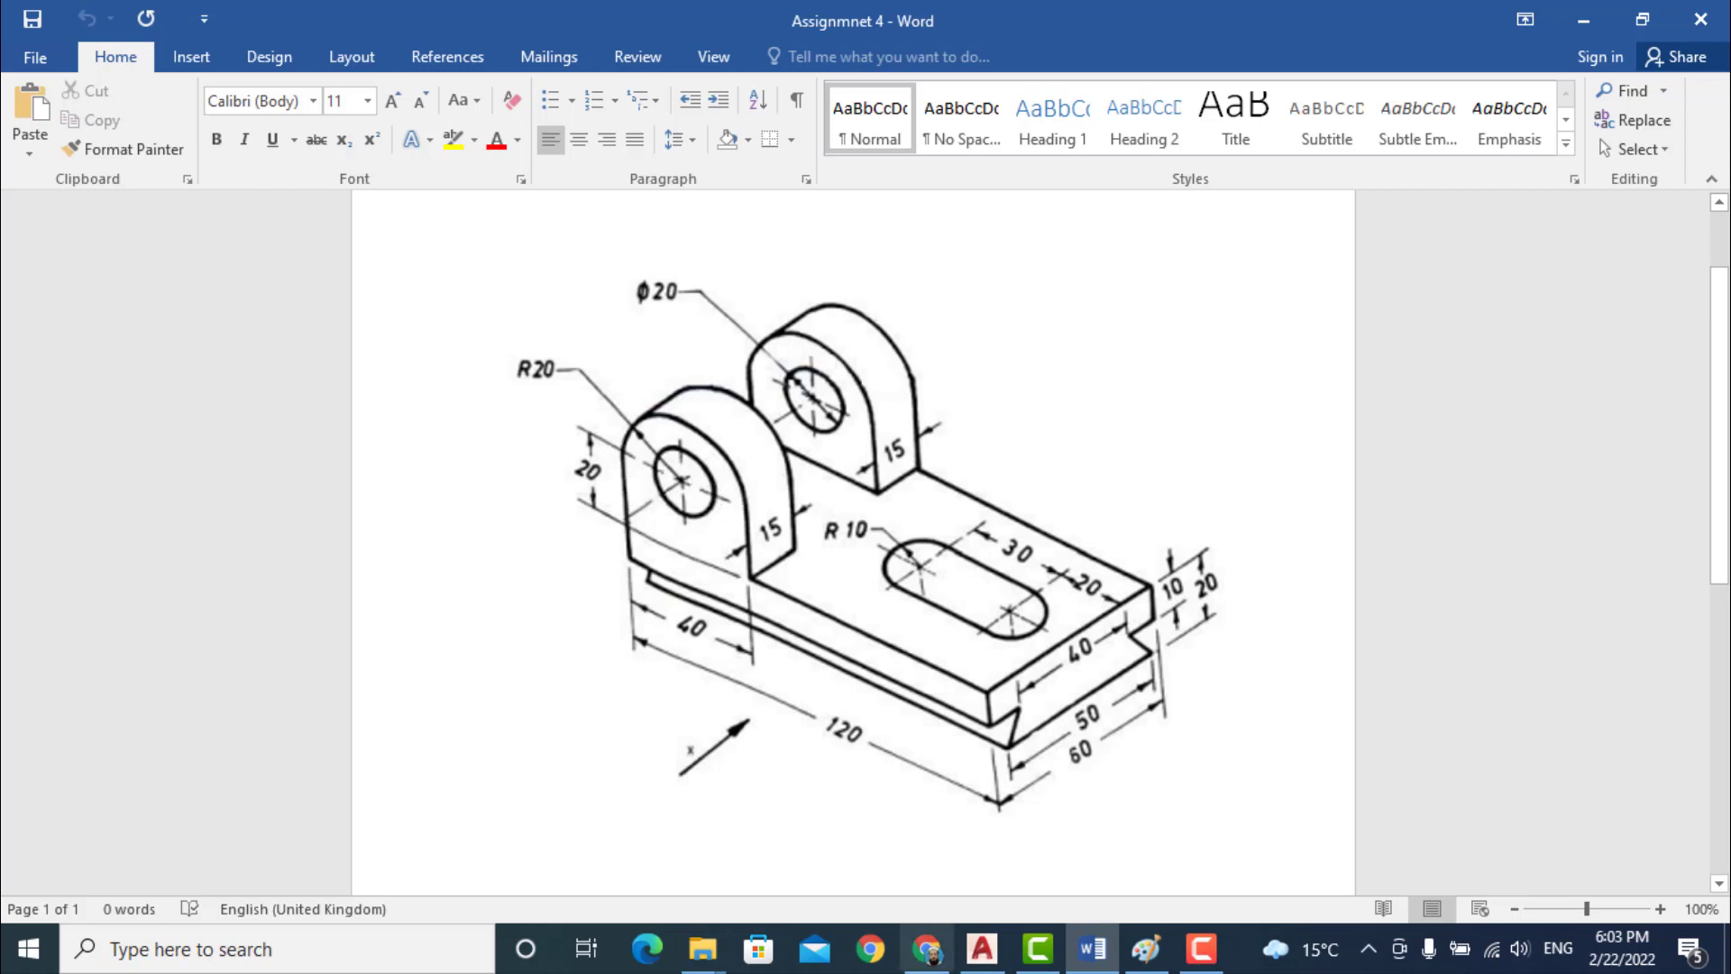
left_click(1201, 949)
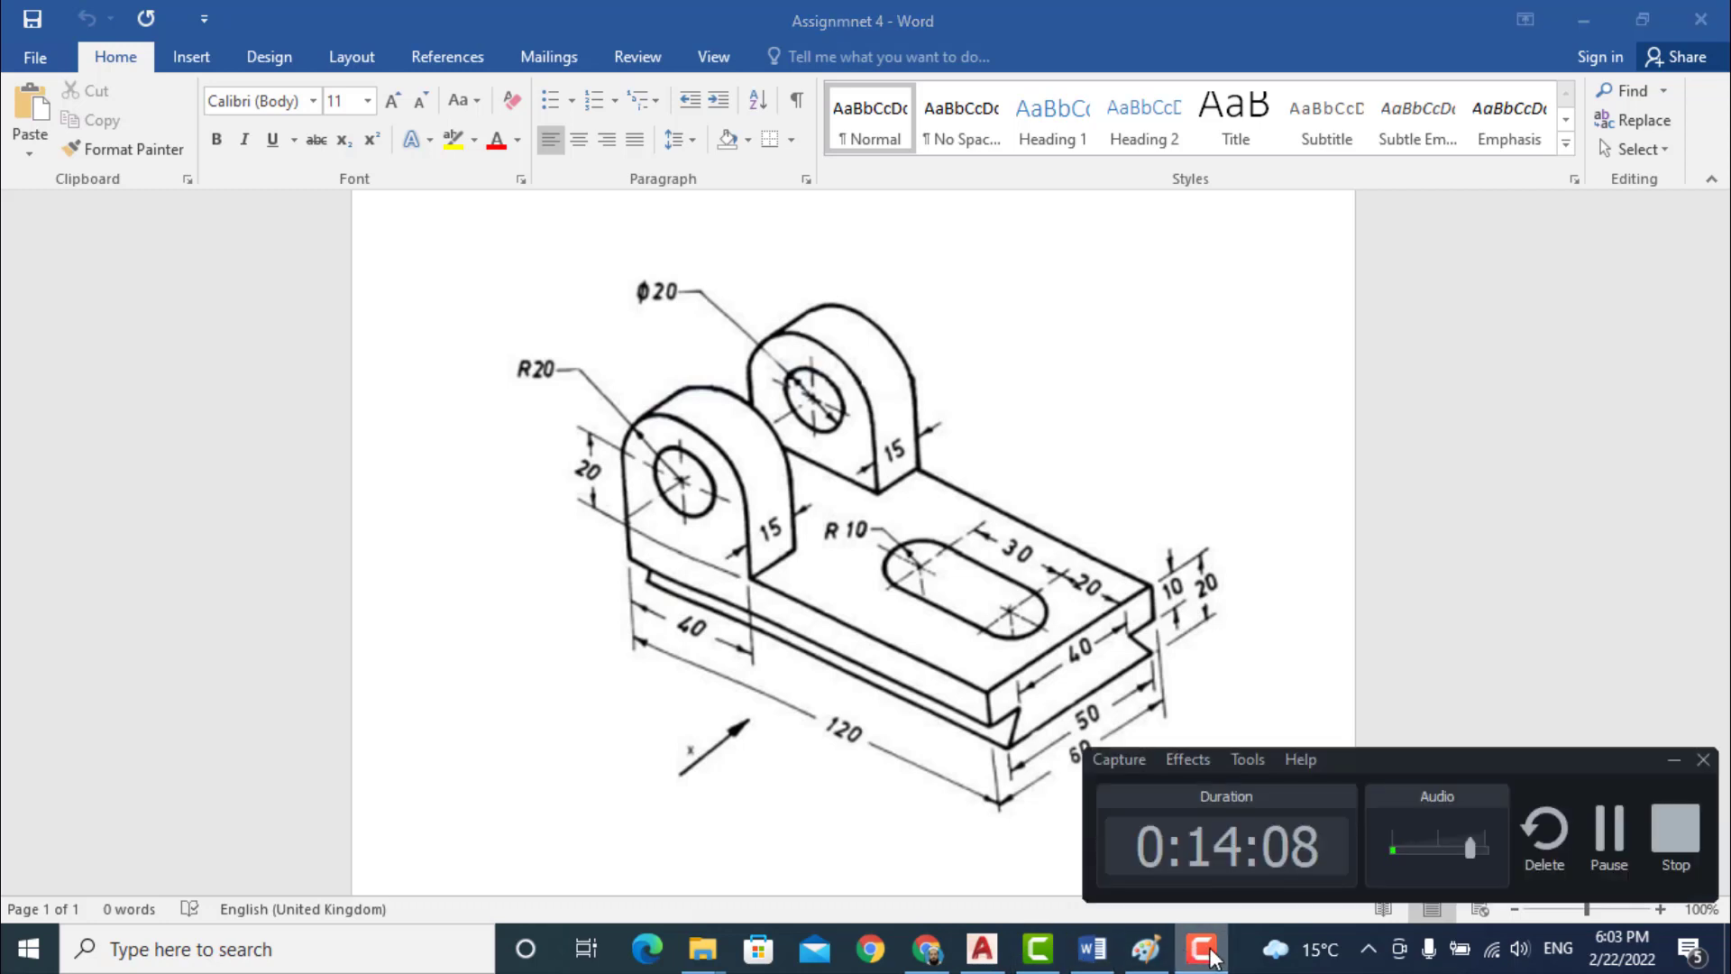
left_click(982, 949)
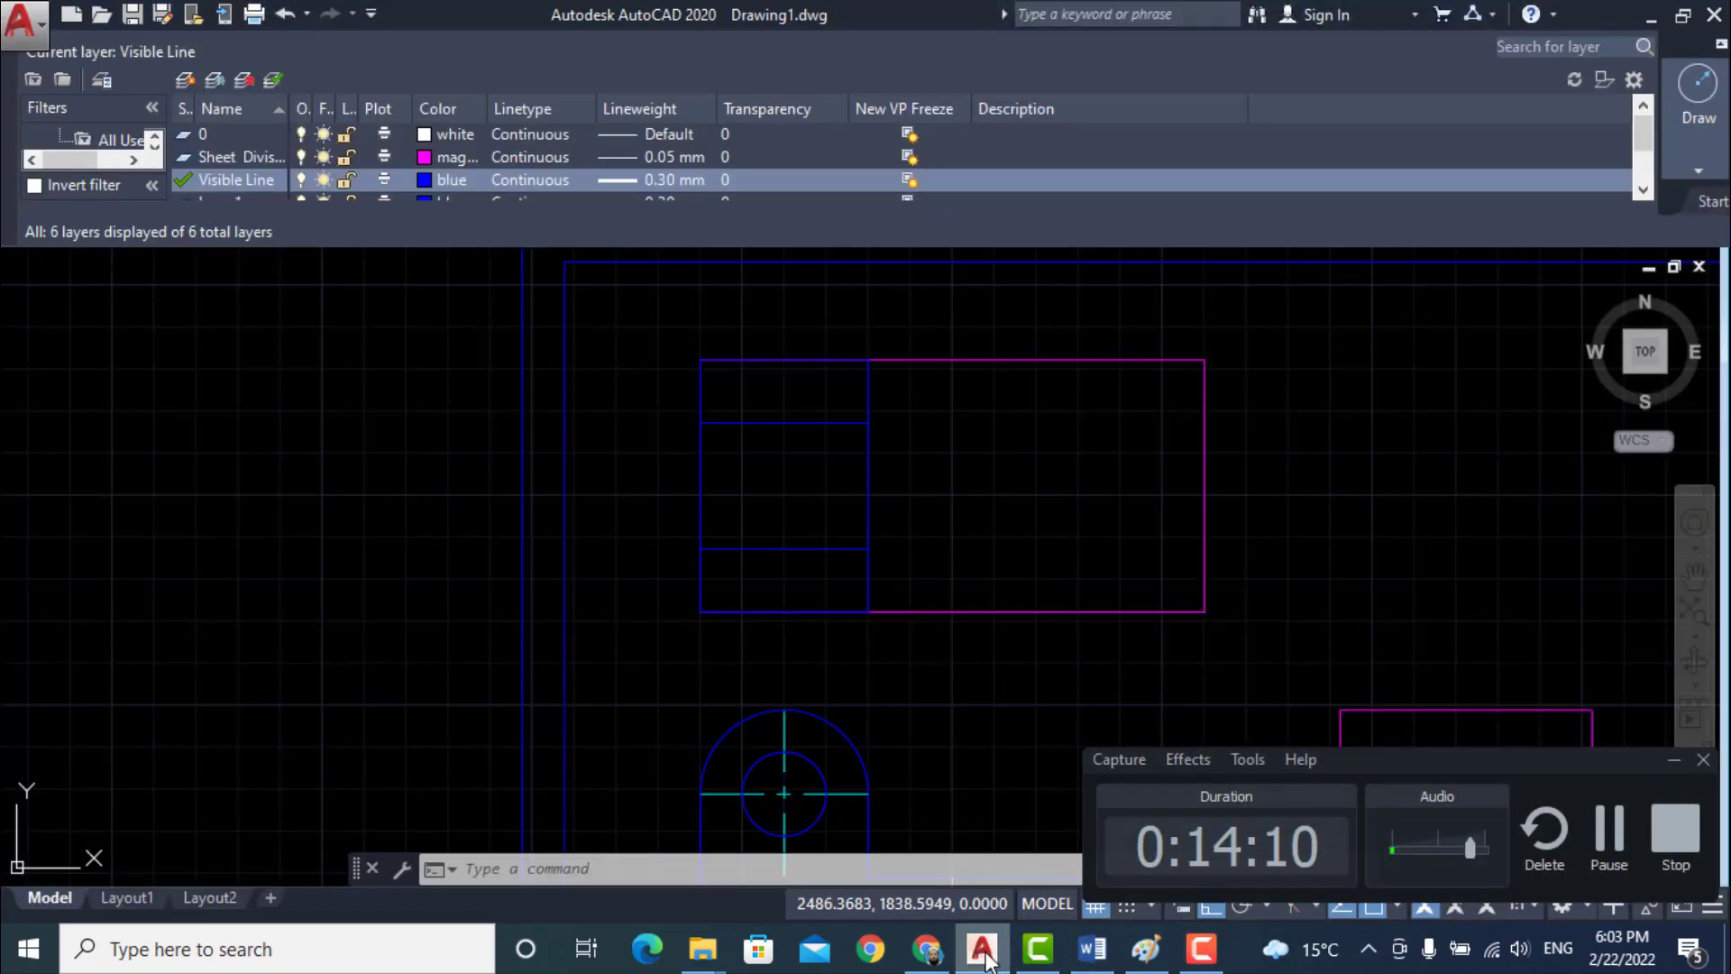
left_click(1671, 759)
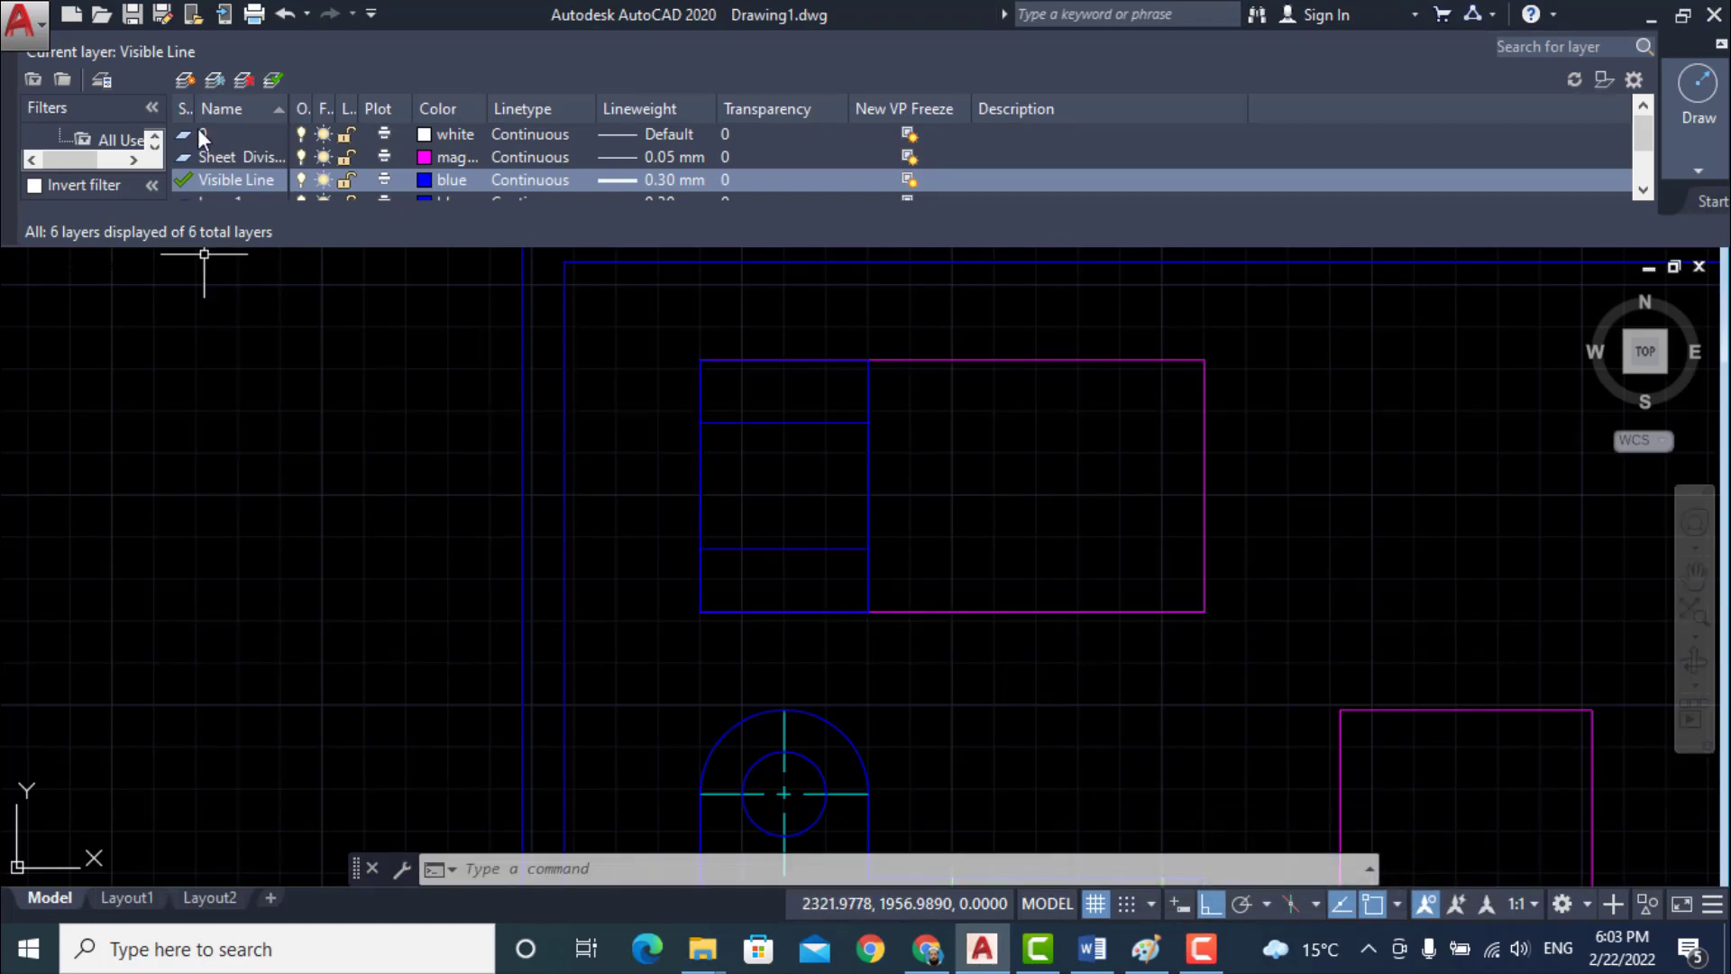
scroll(258, 176, "down", 1)
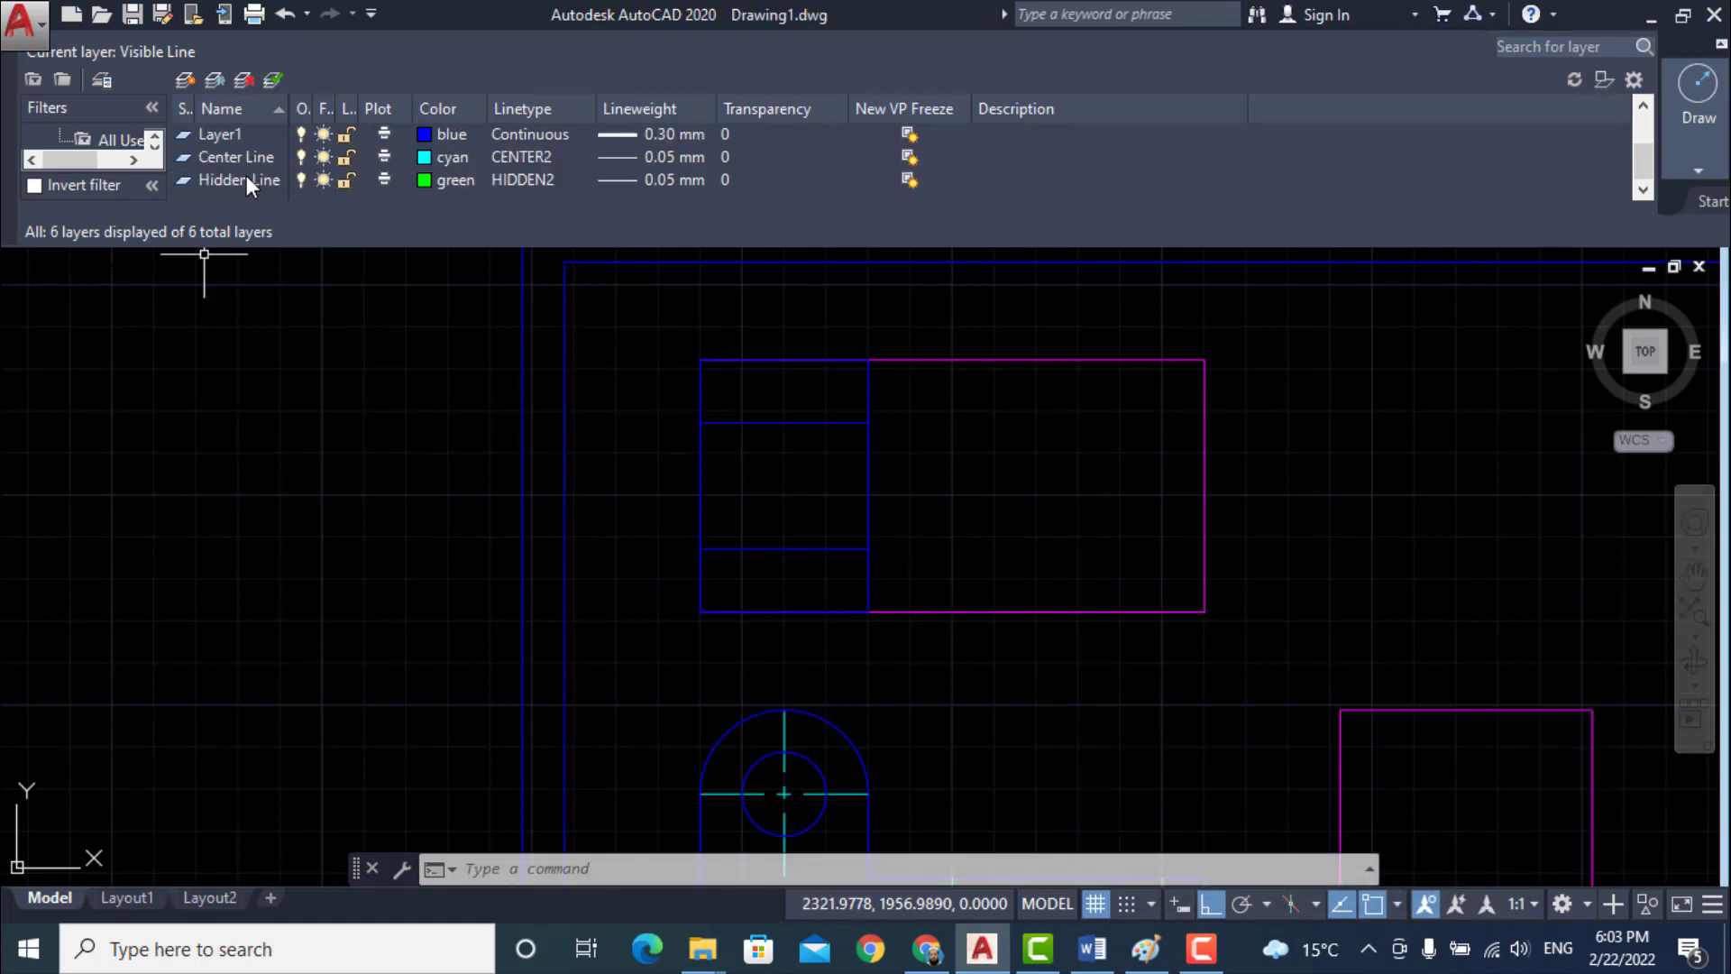
double_click(246, 177)
type("l")
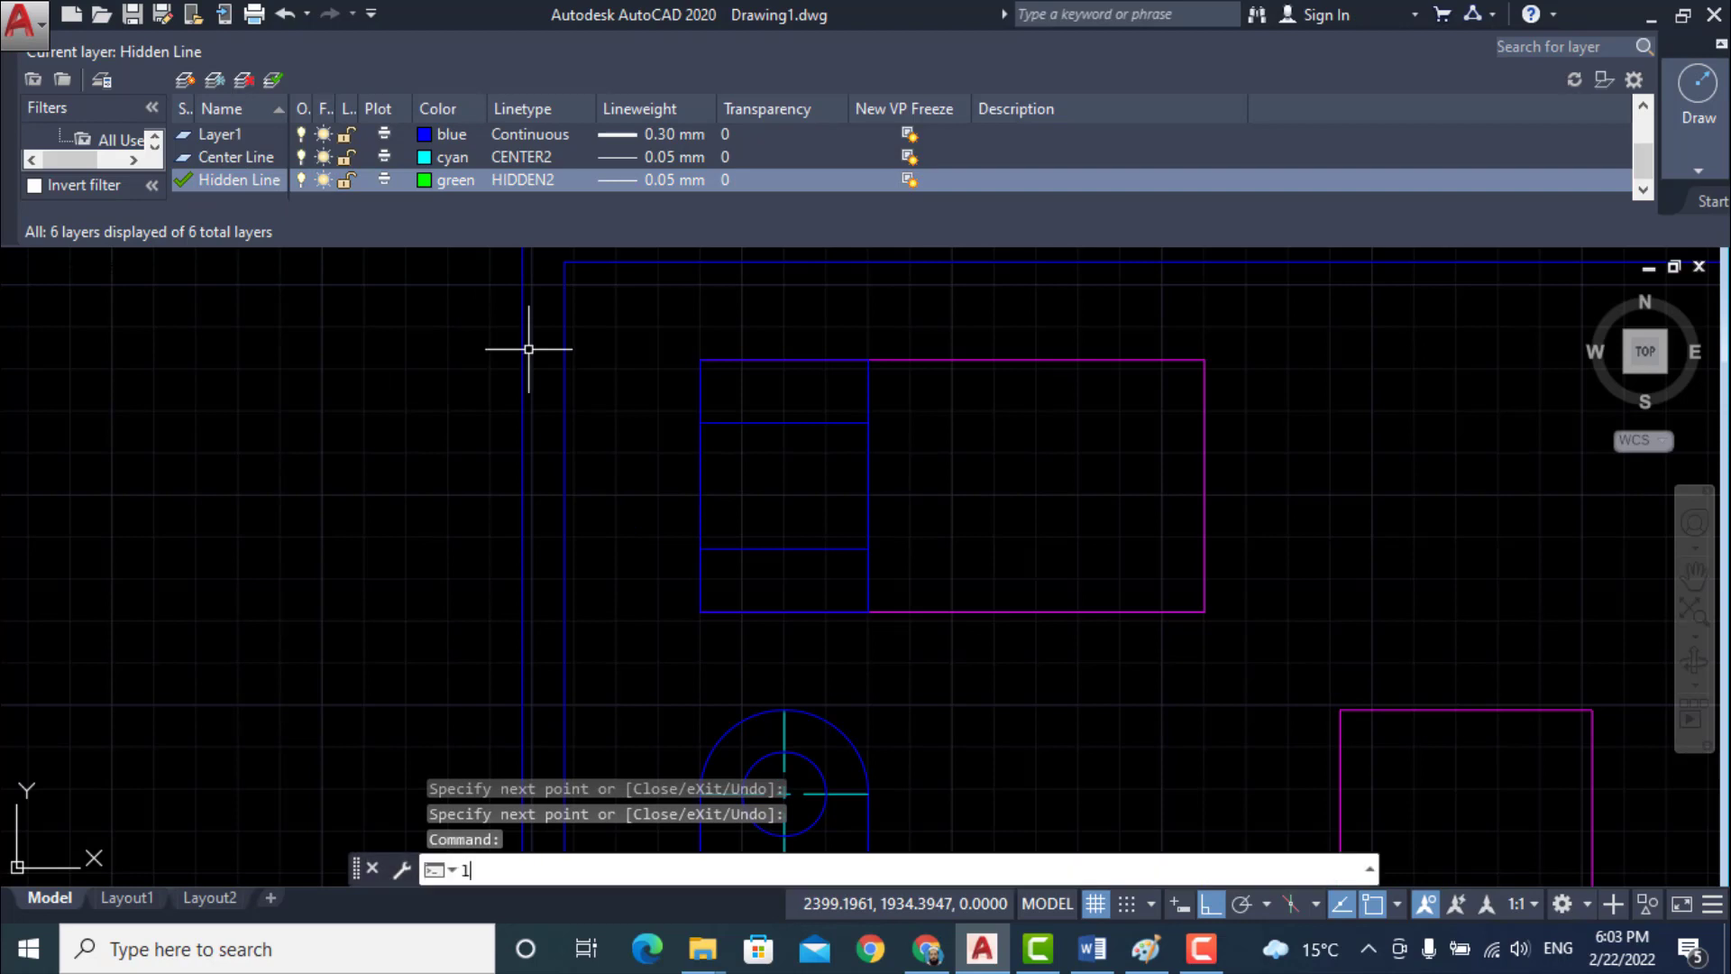
key("Return")
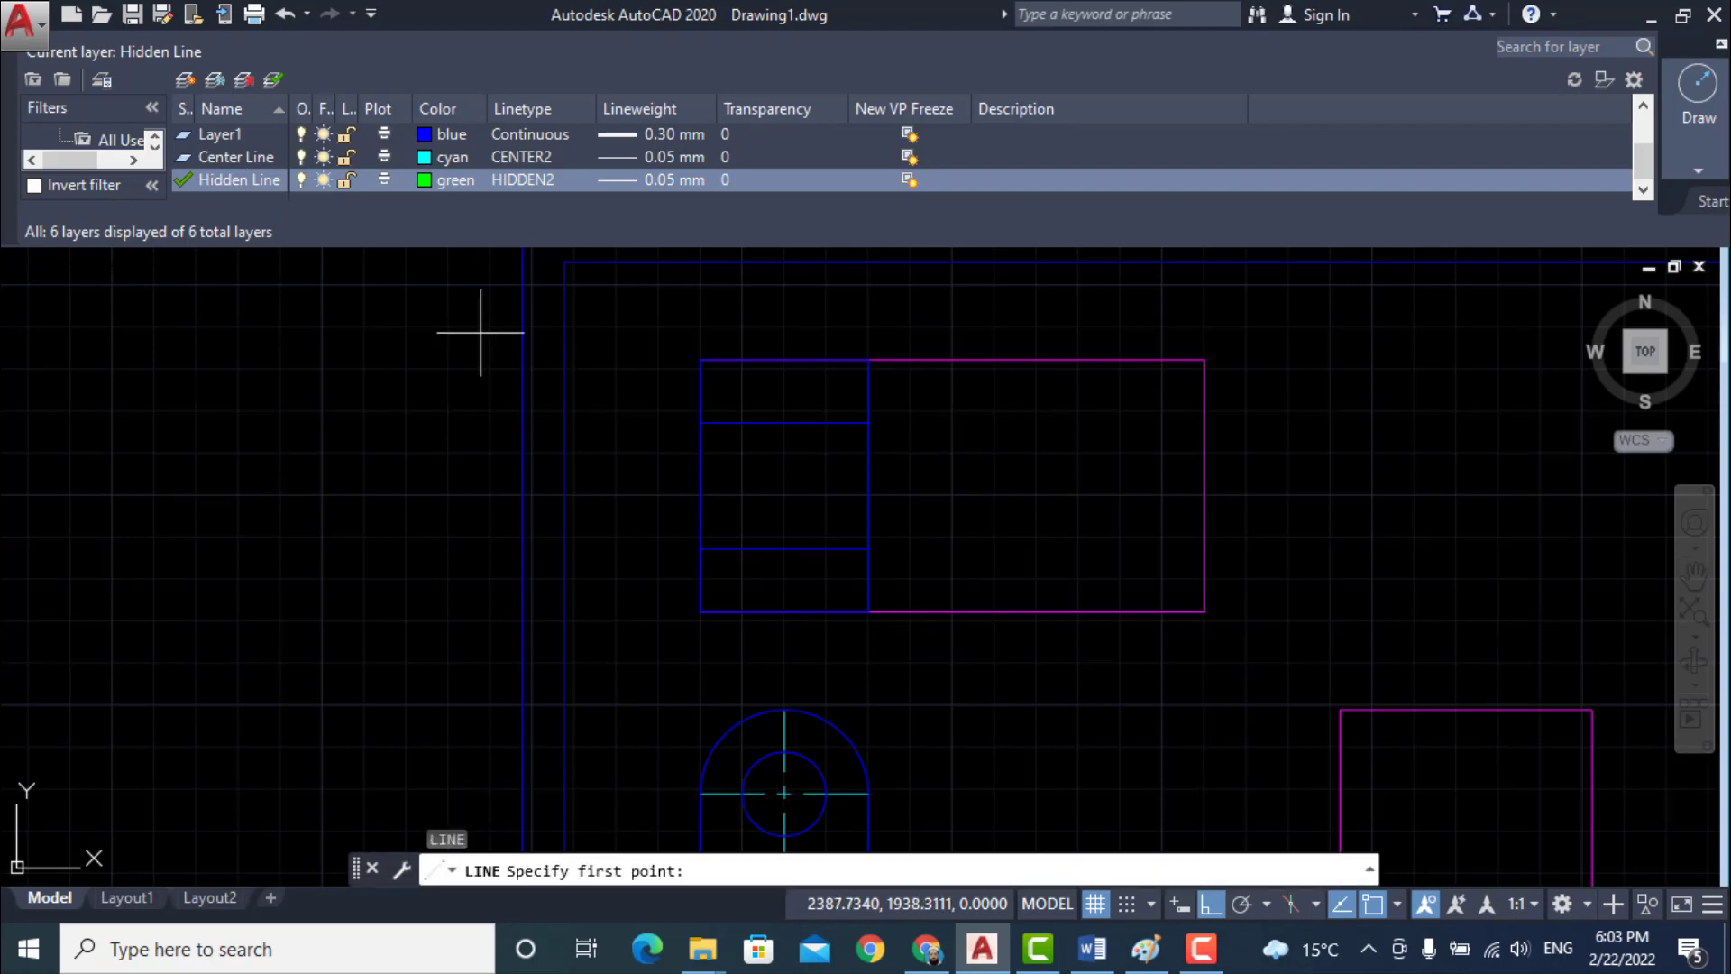
left_click(701, 361)
type("1")
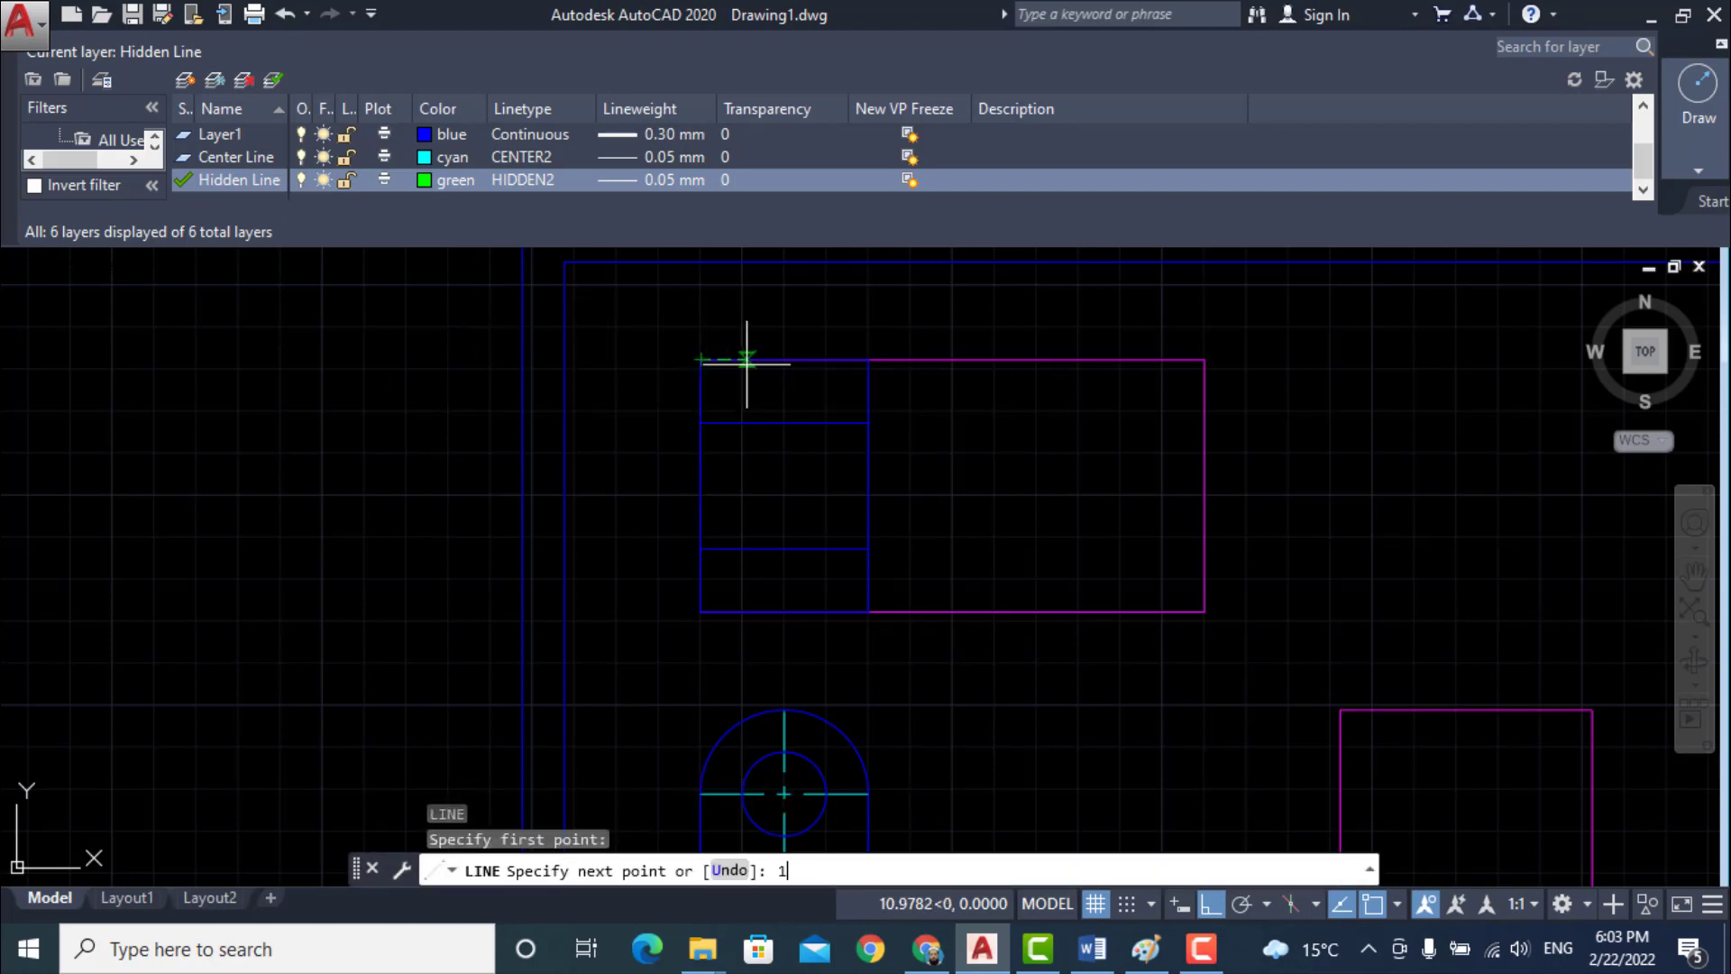
type("5")
key("Return")
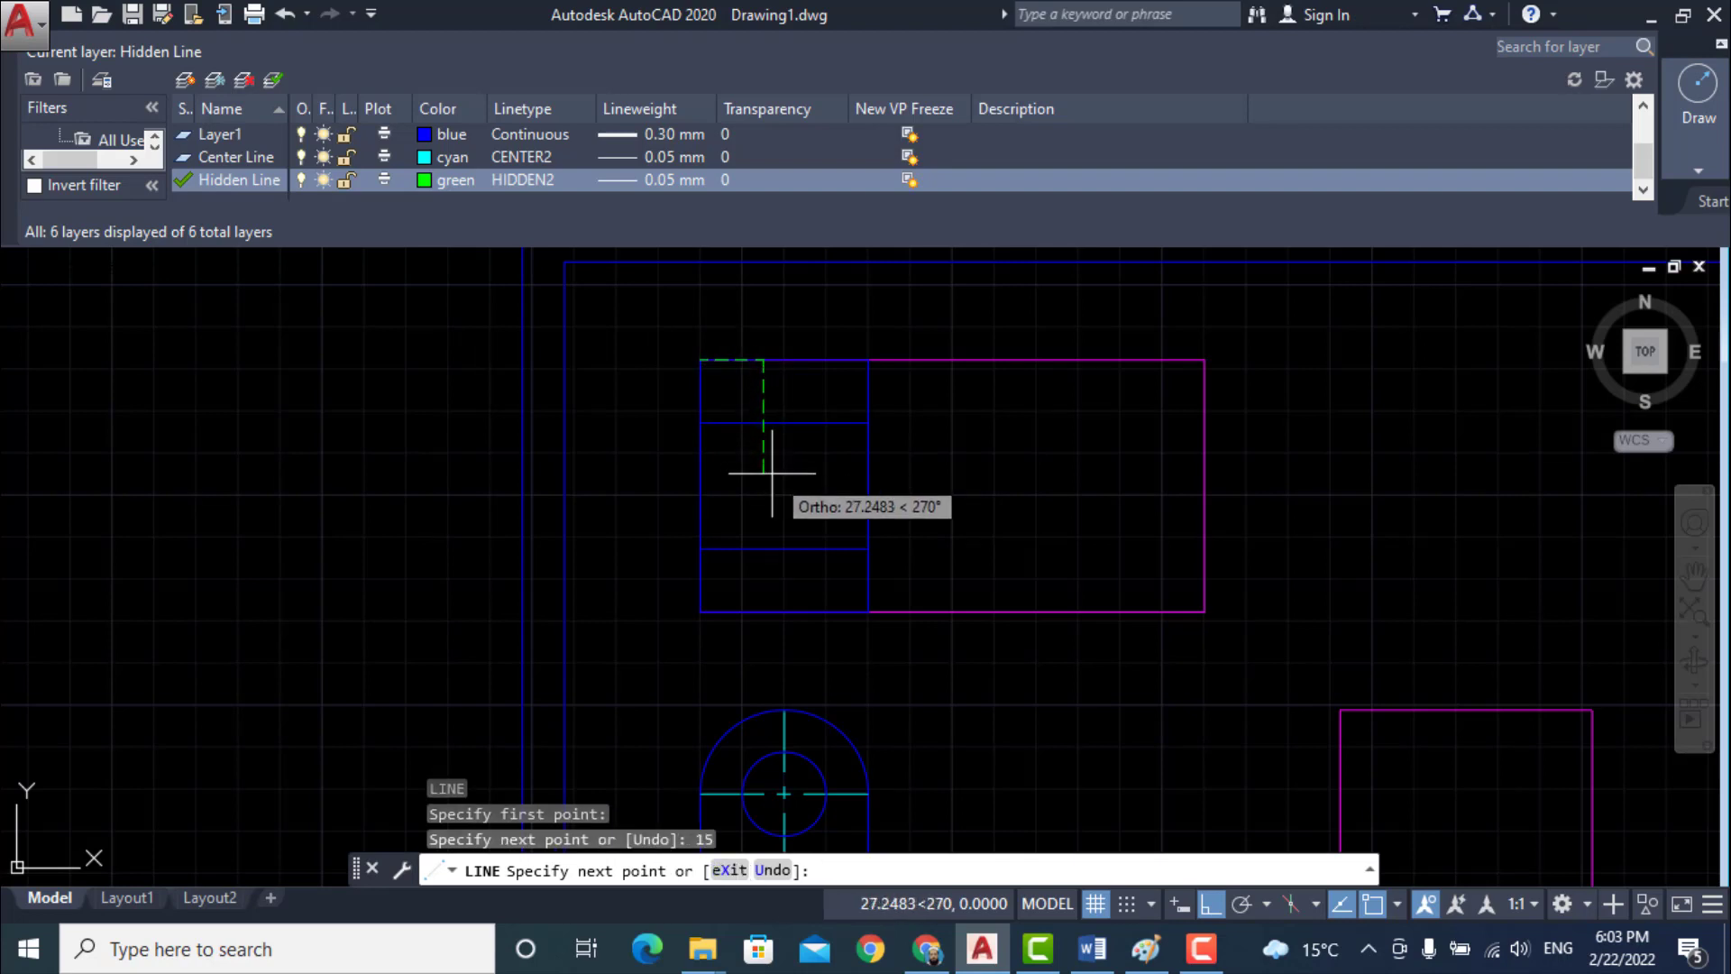
left_click(1089, 951)
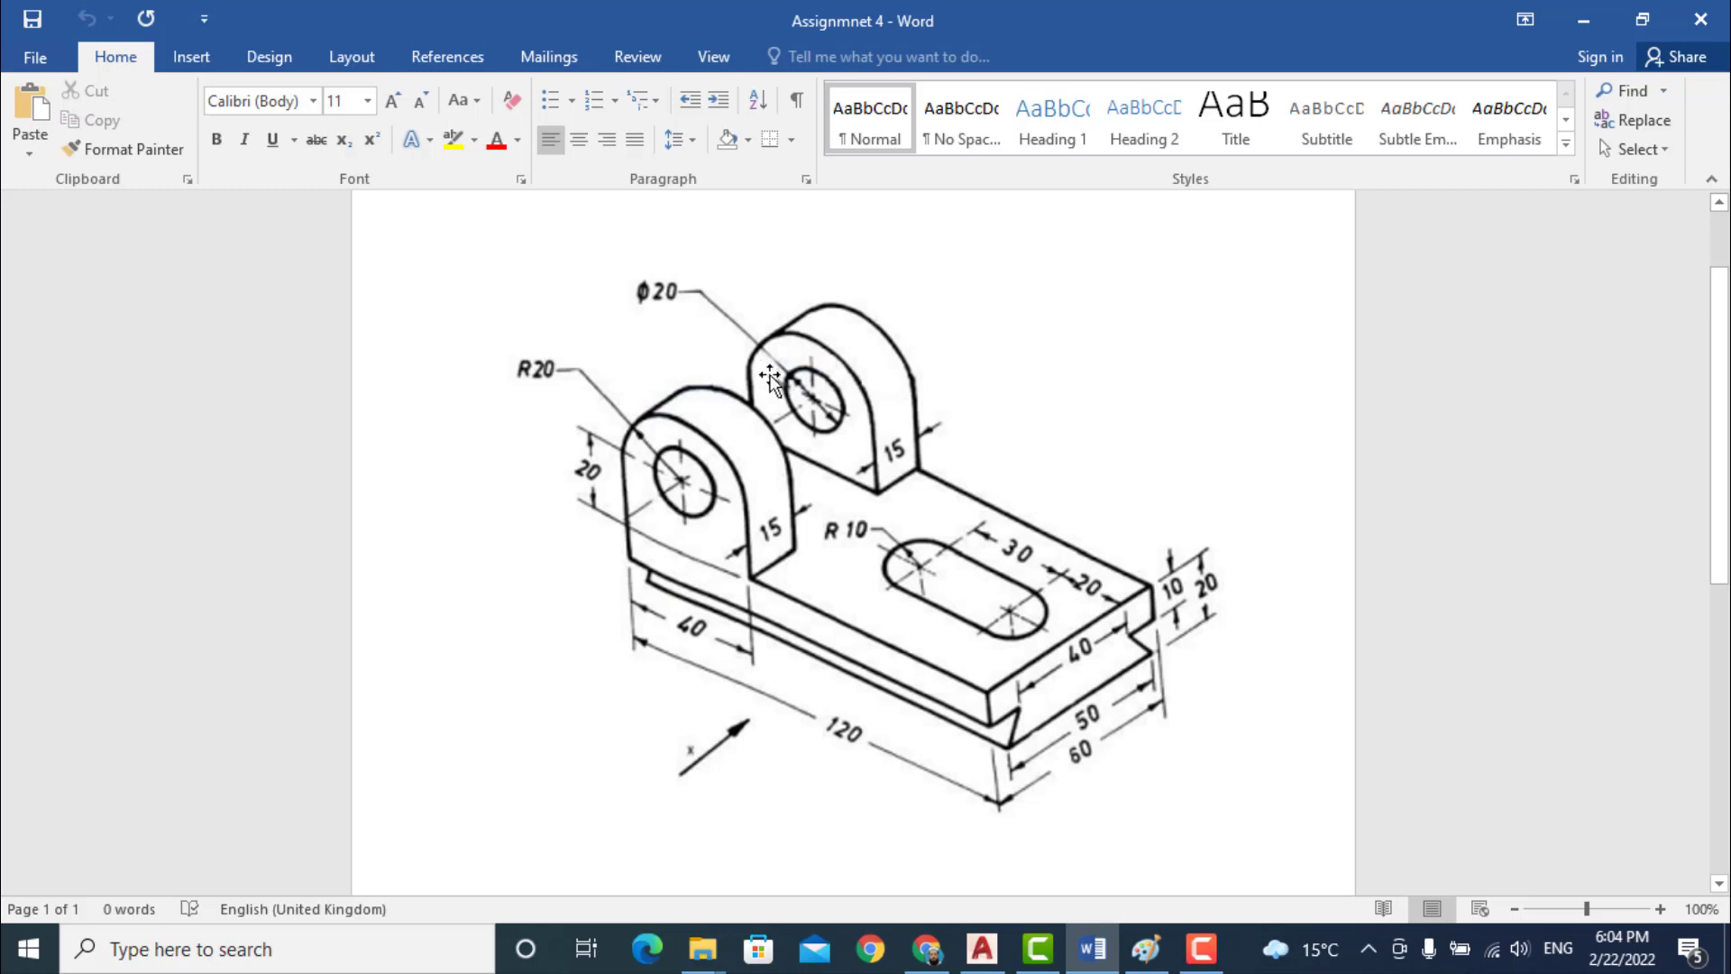
left_click(982, 948)
key("Escape")
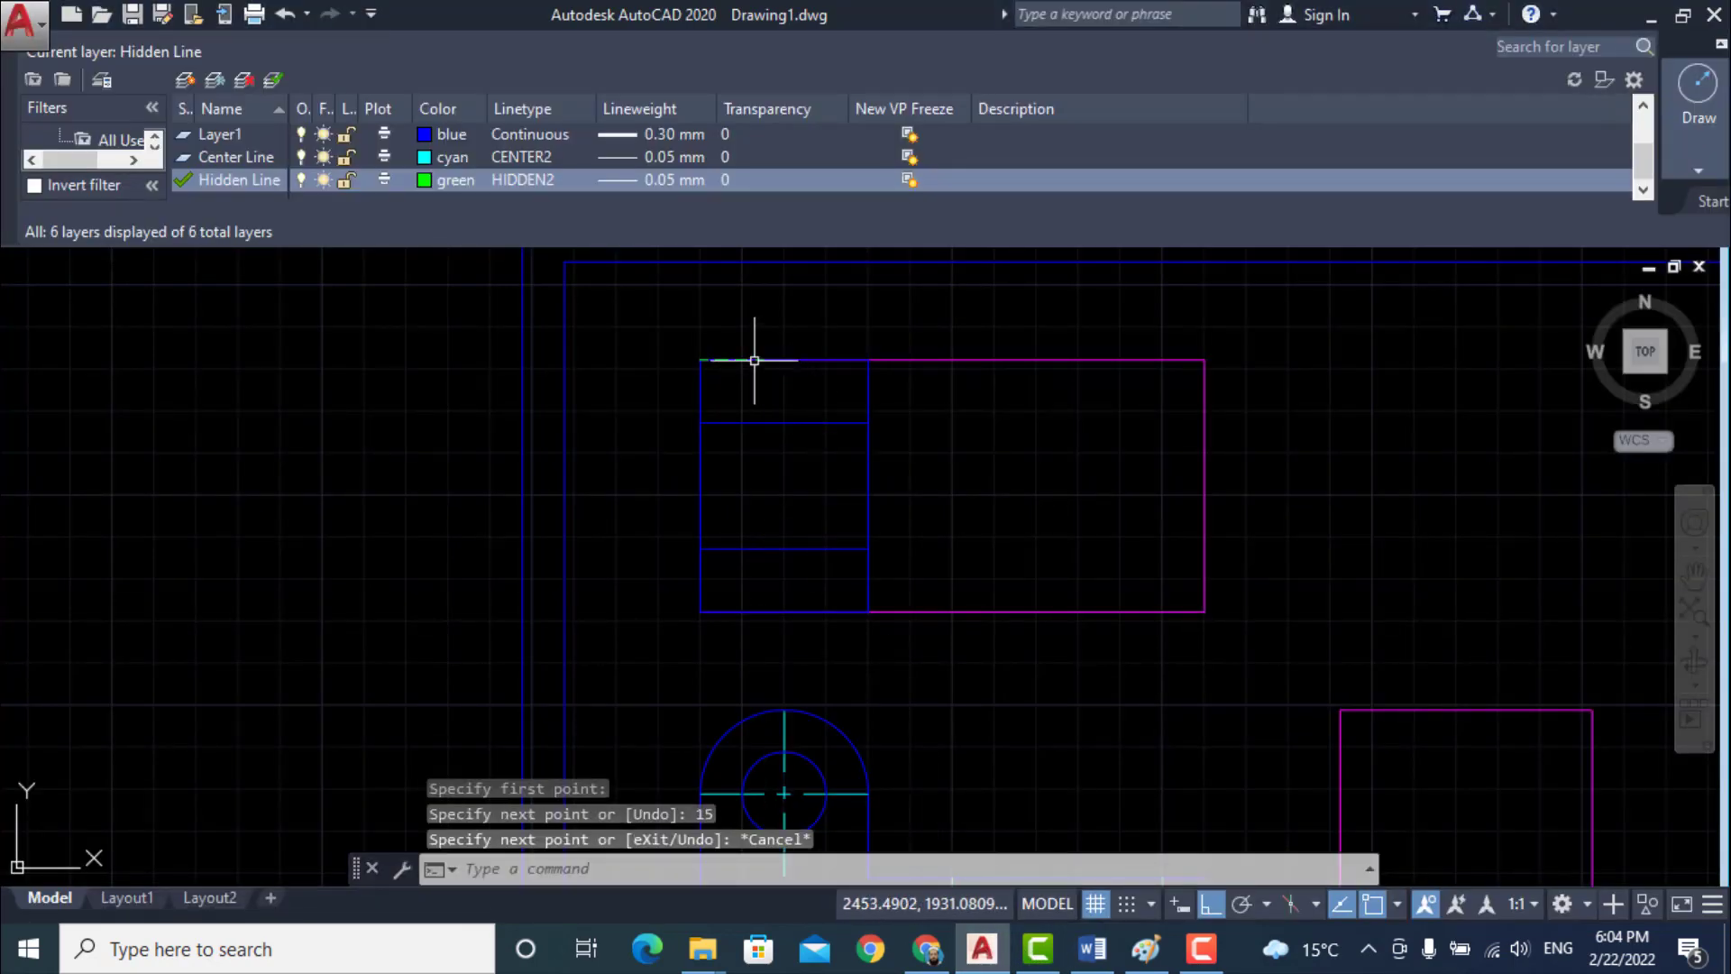
left_click(734, 359)
key("Delete")
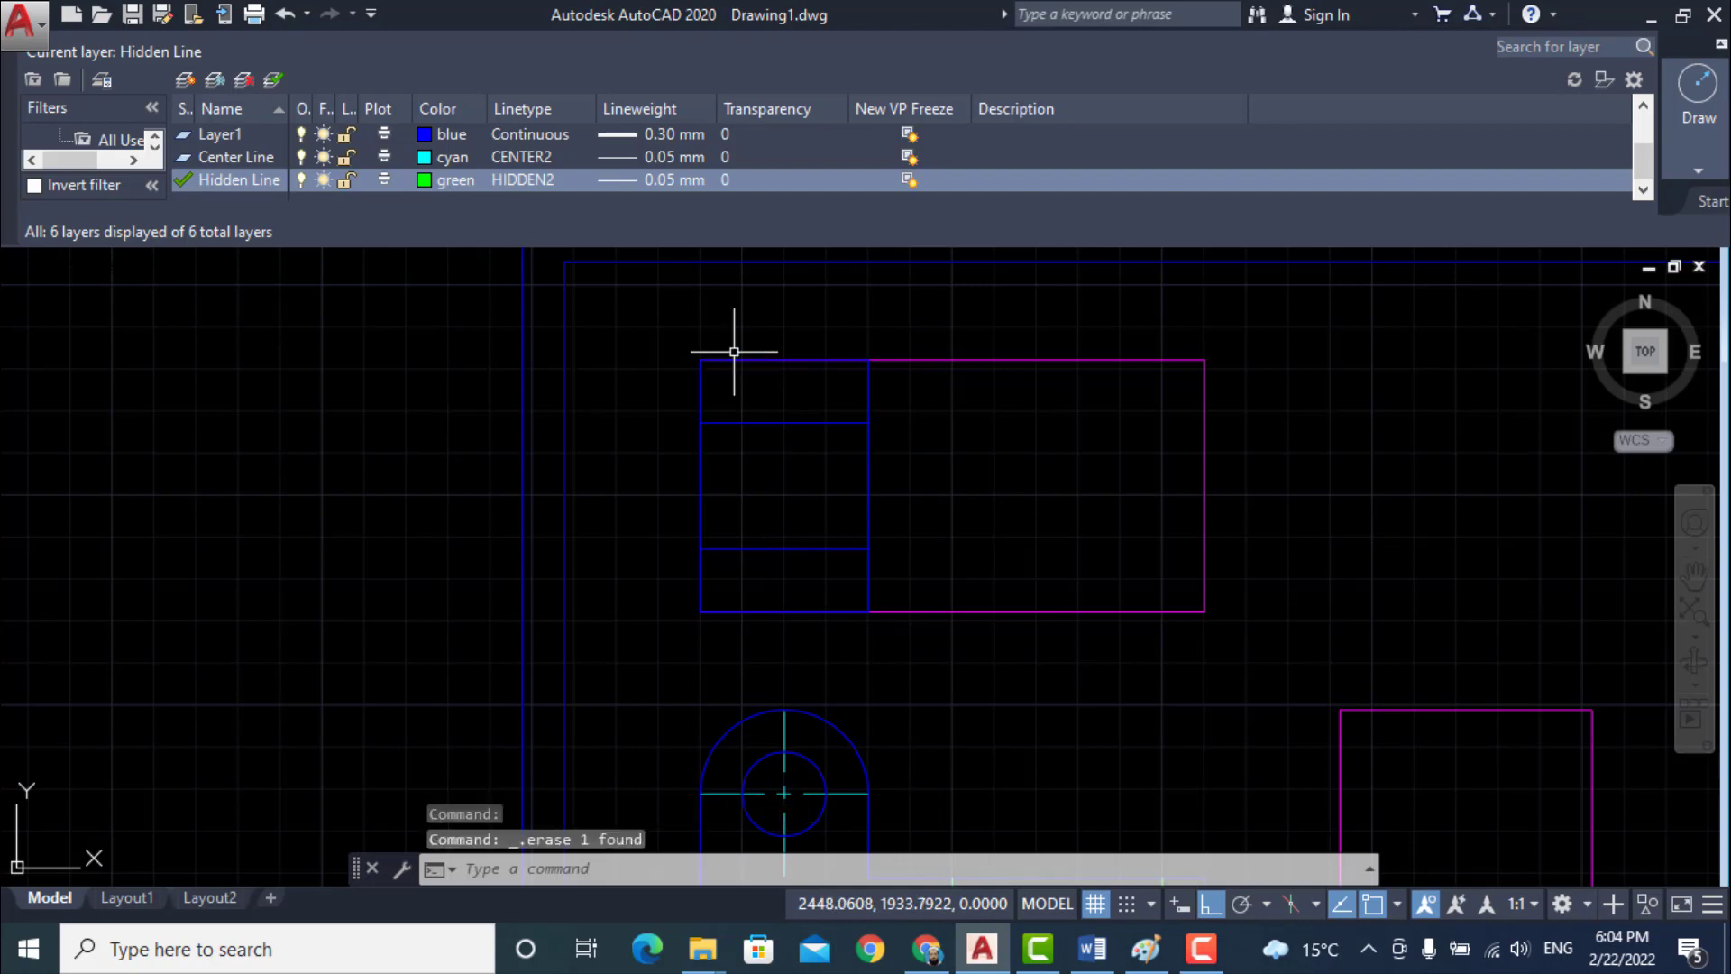
- Draw a 10-long helper line right from the upper lug's top-left corner, then a 15-long hidden line down through the lug
type("l")
key("Return")
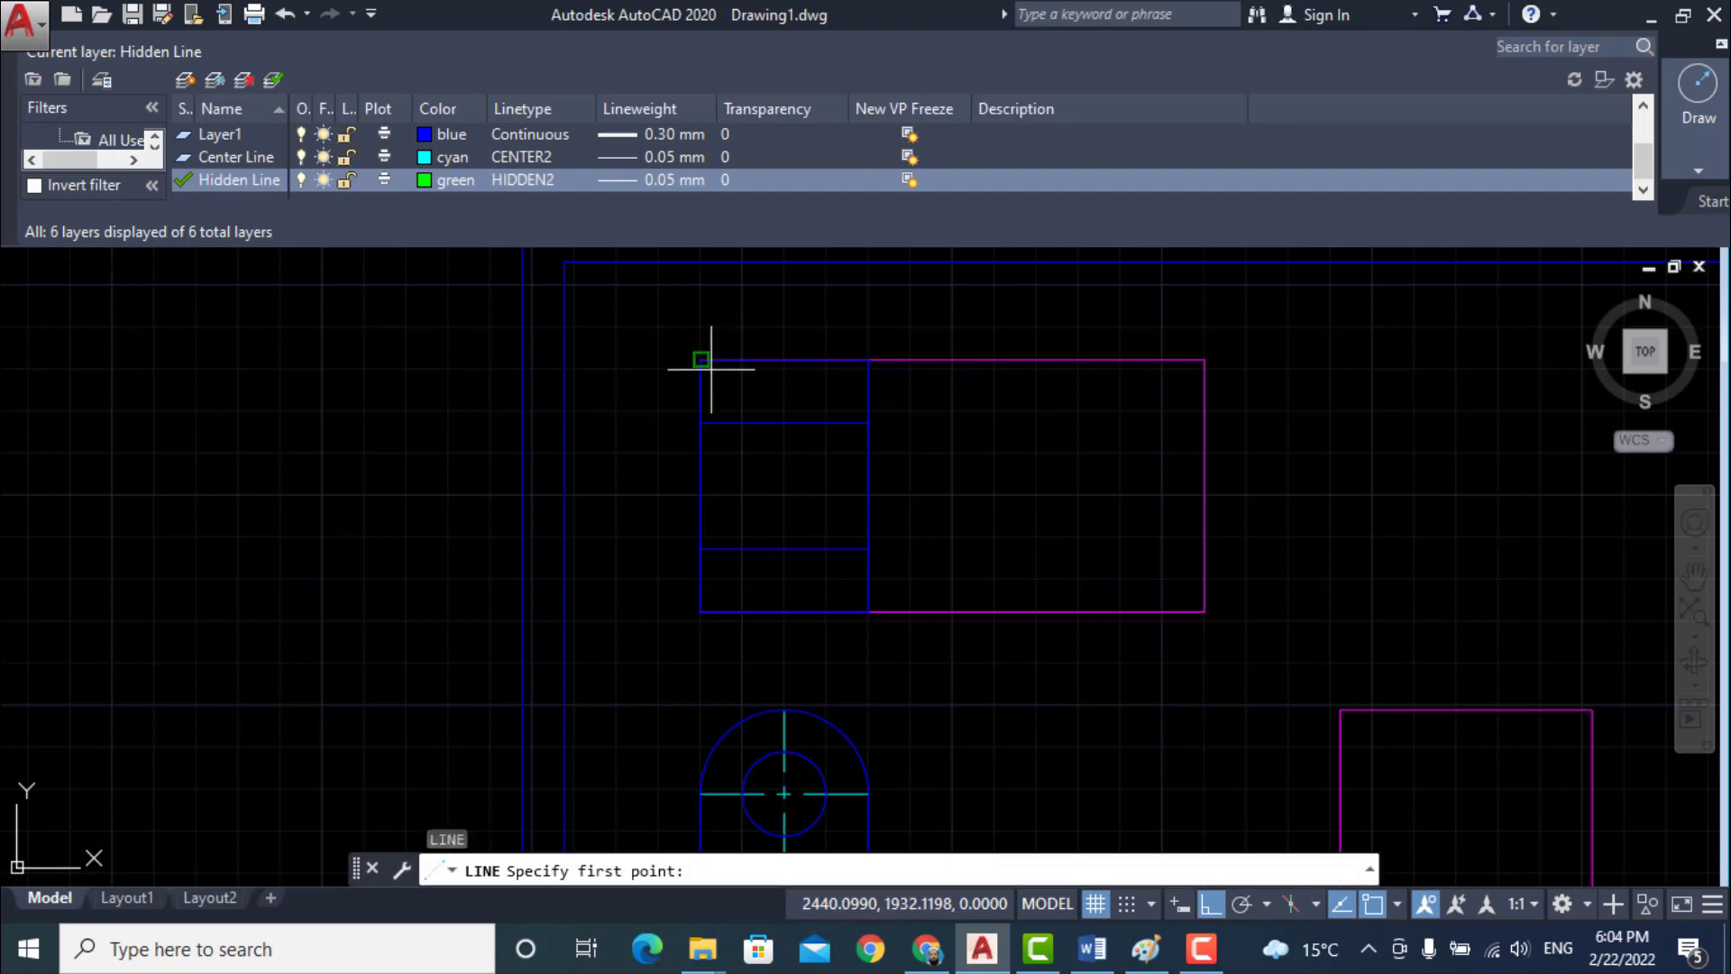
left_click(700, 357)
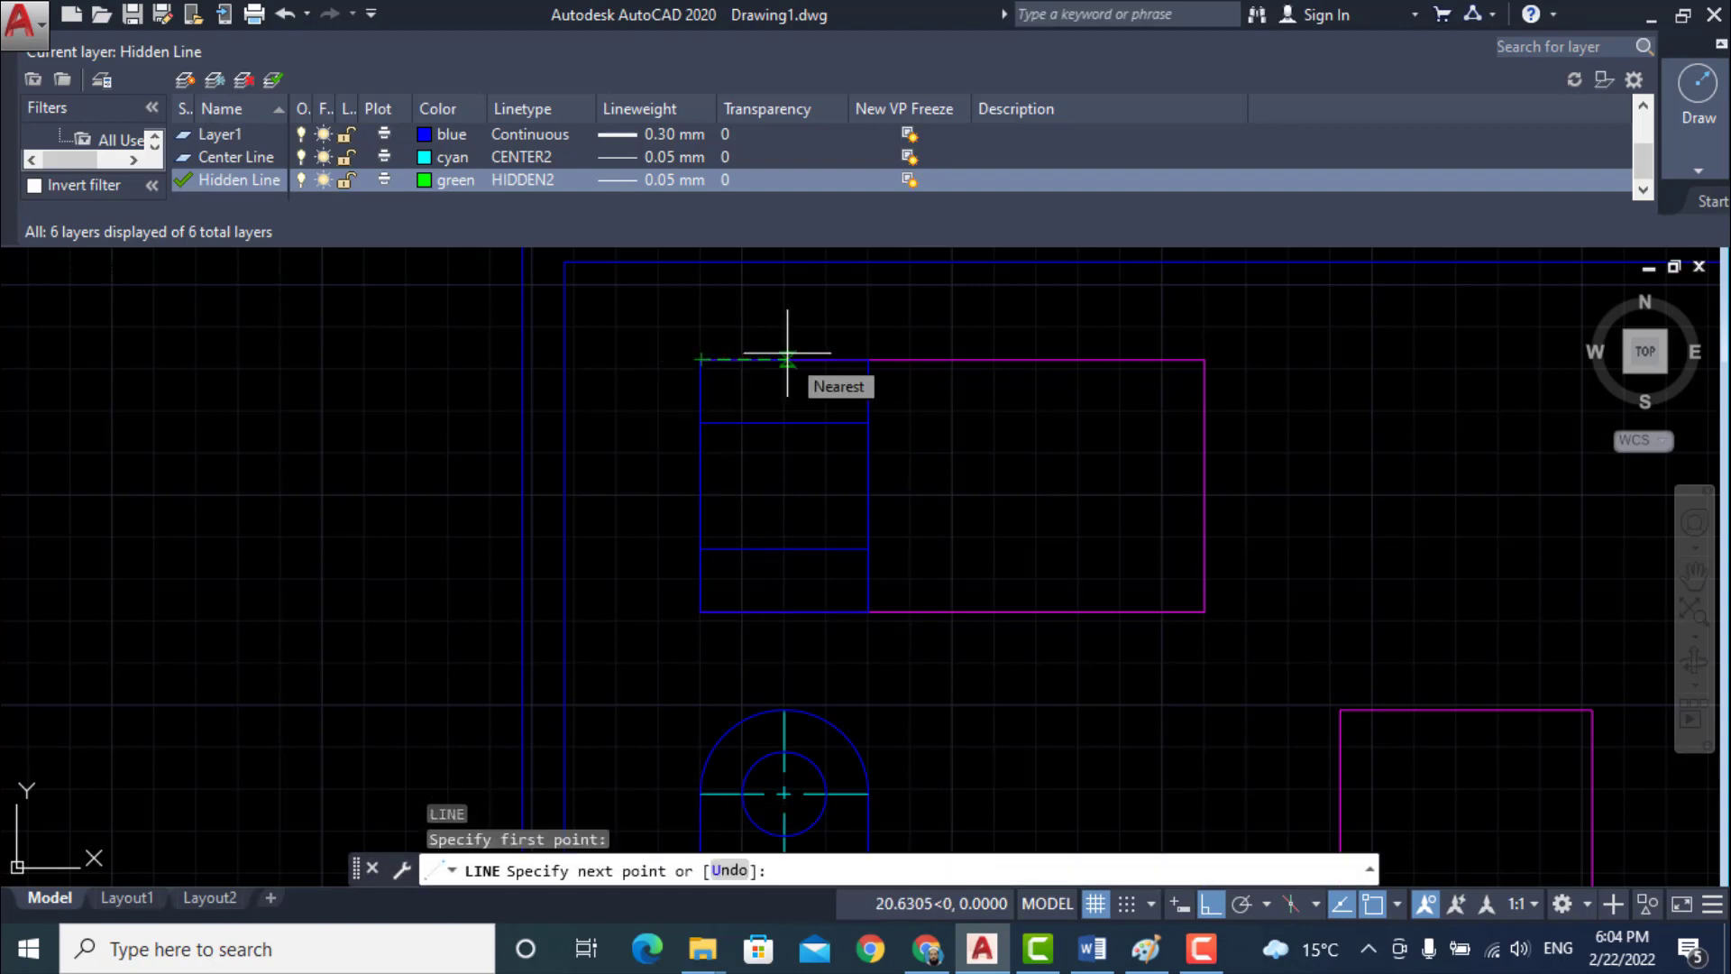
type("10")
key("Return")
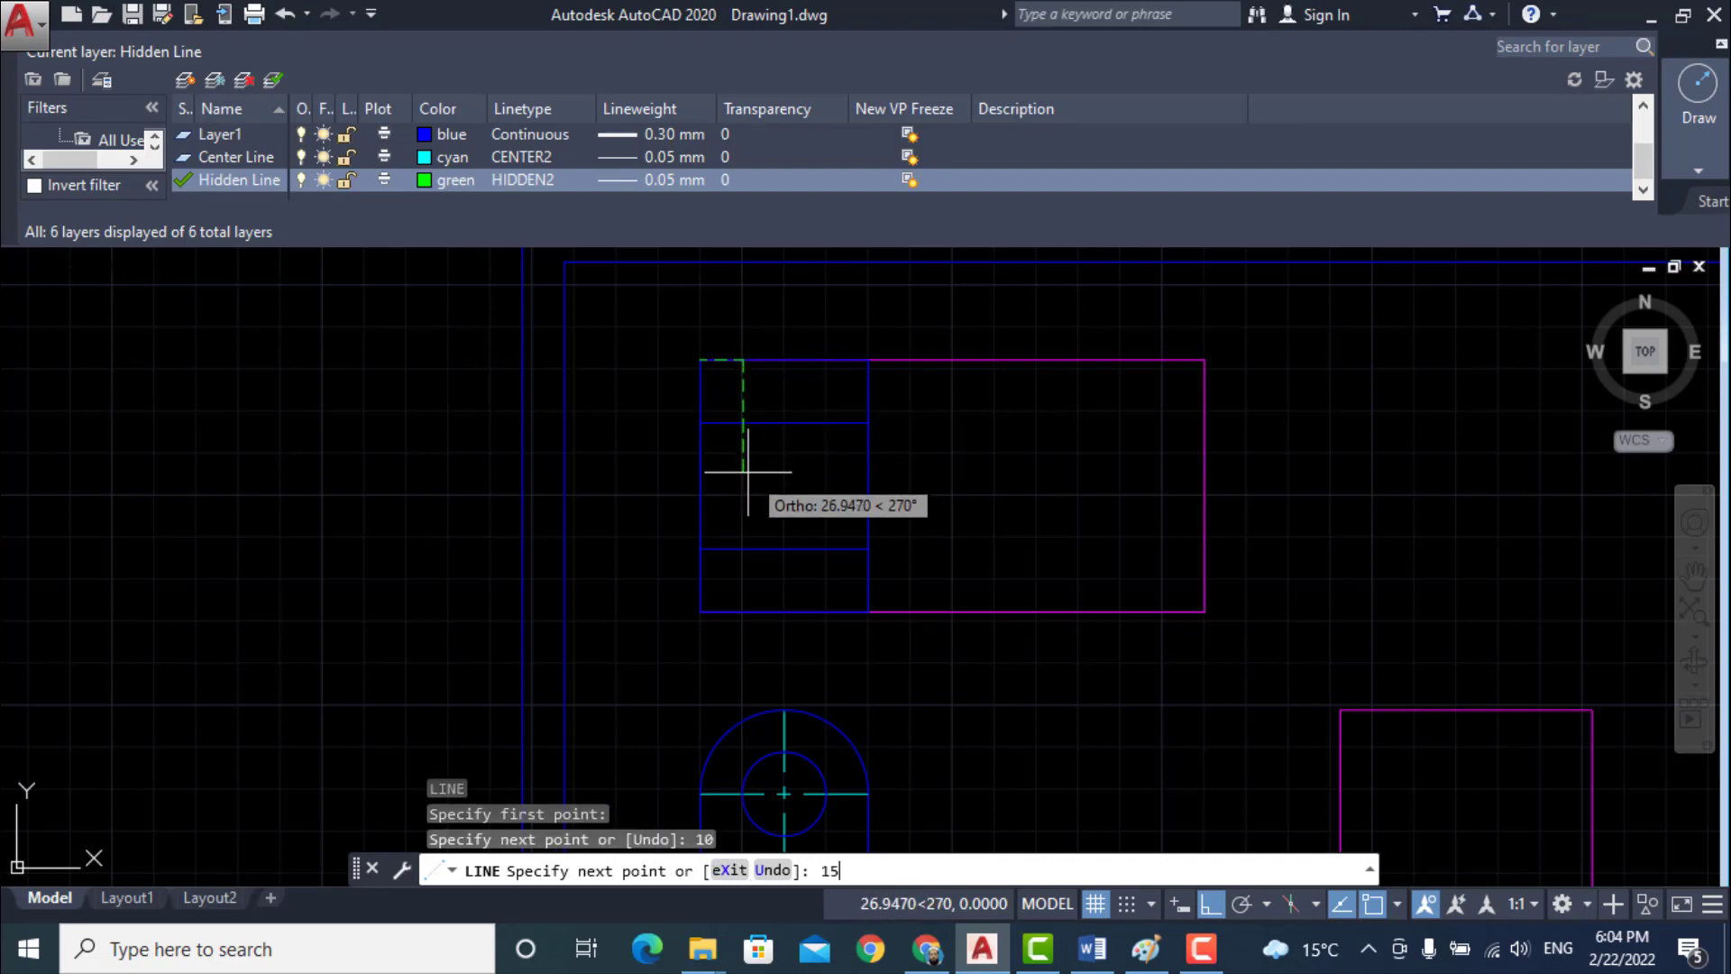
type("15")
key("Return")
key("Return")
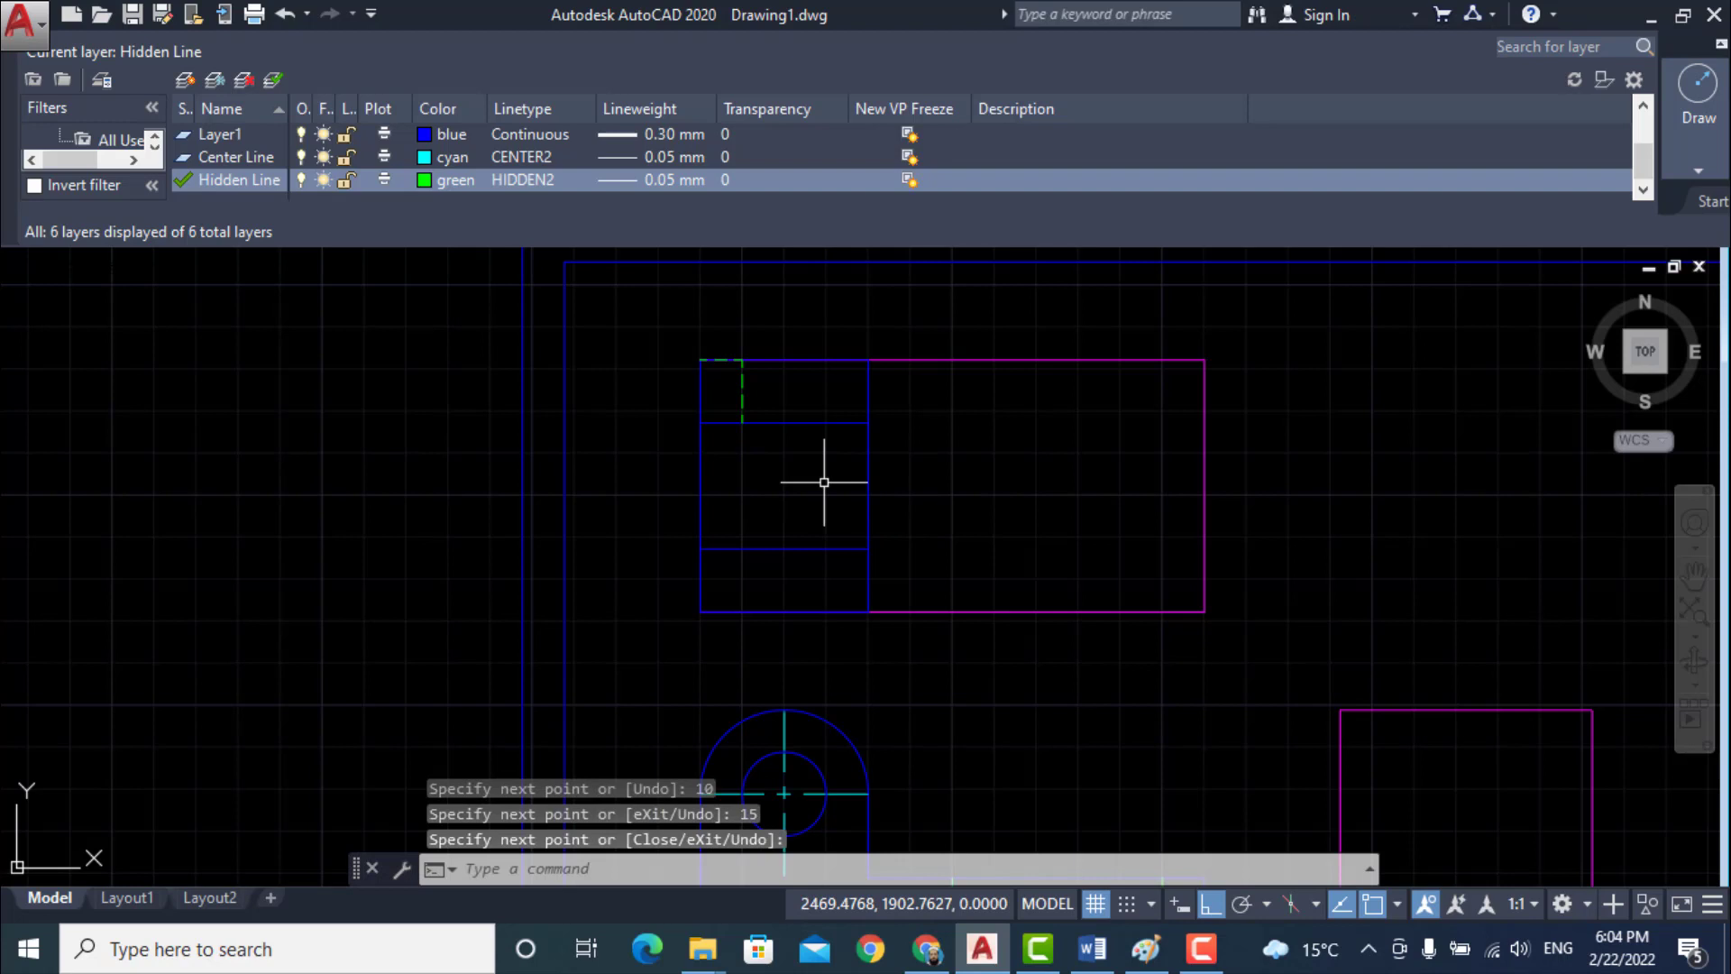
- Draw a 10-long helper line left from the upper lug's top-right corner, then a 15-long hidden line down for the hole's other edge
type("l")
key("Return")
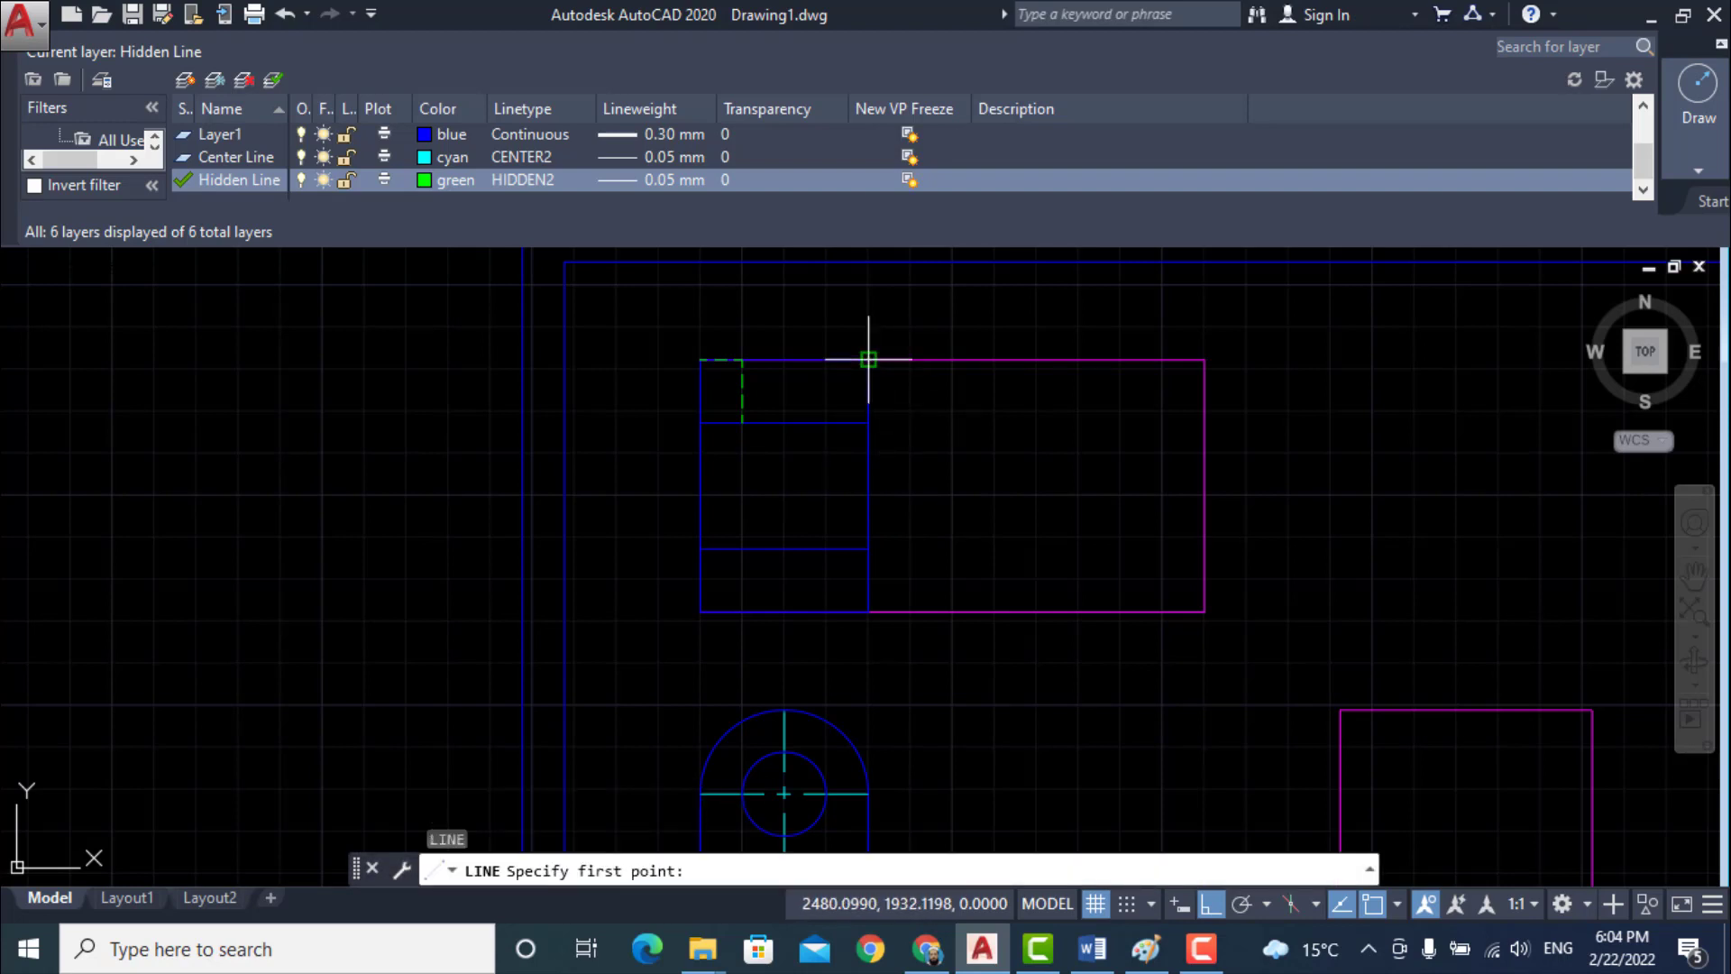
left_click(868, 359)
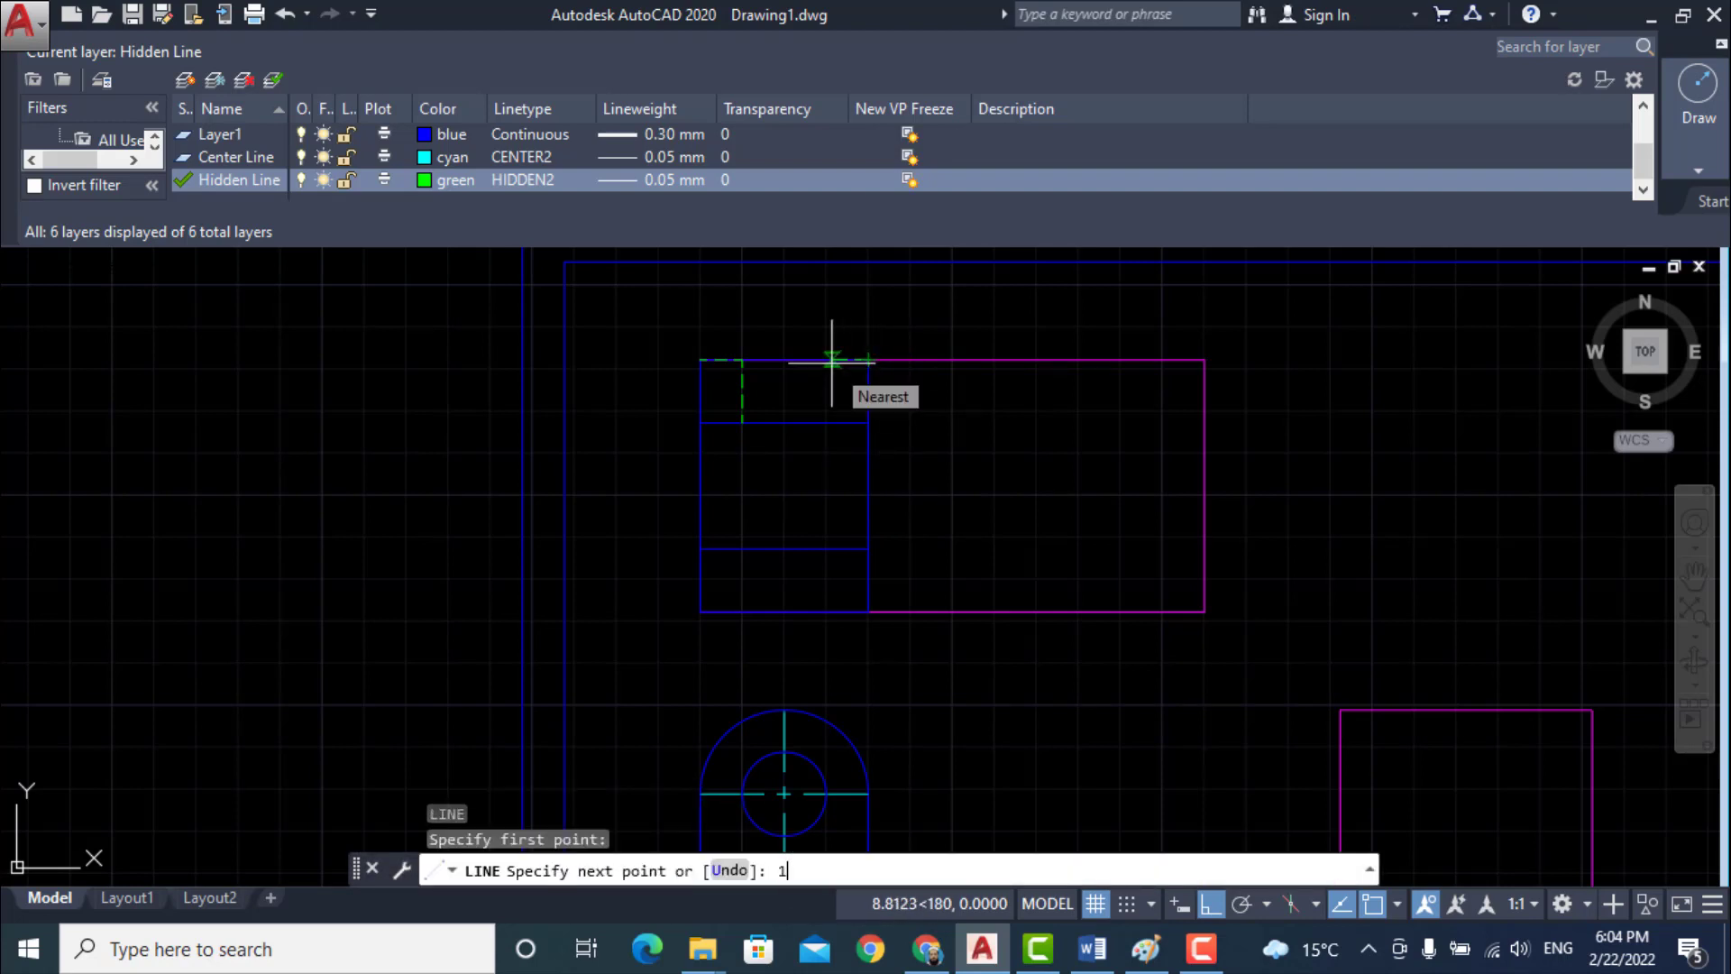
type("10")
key("Return")
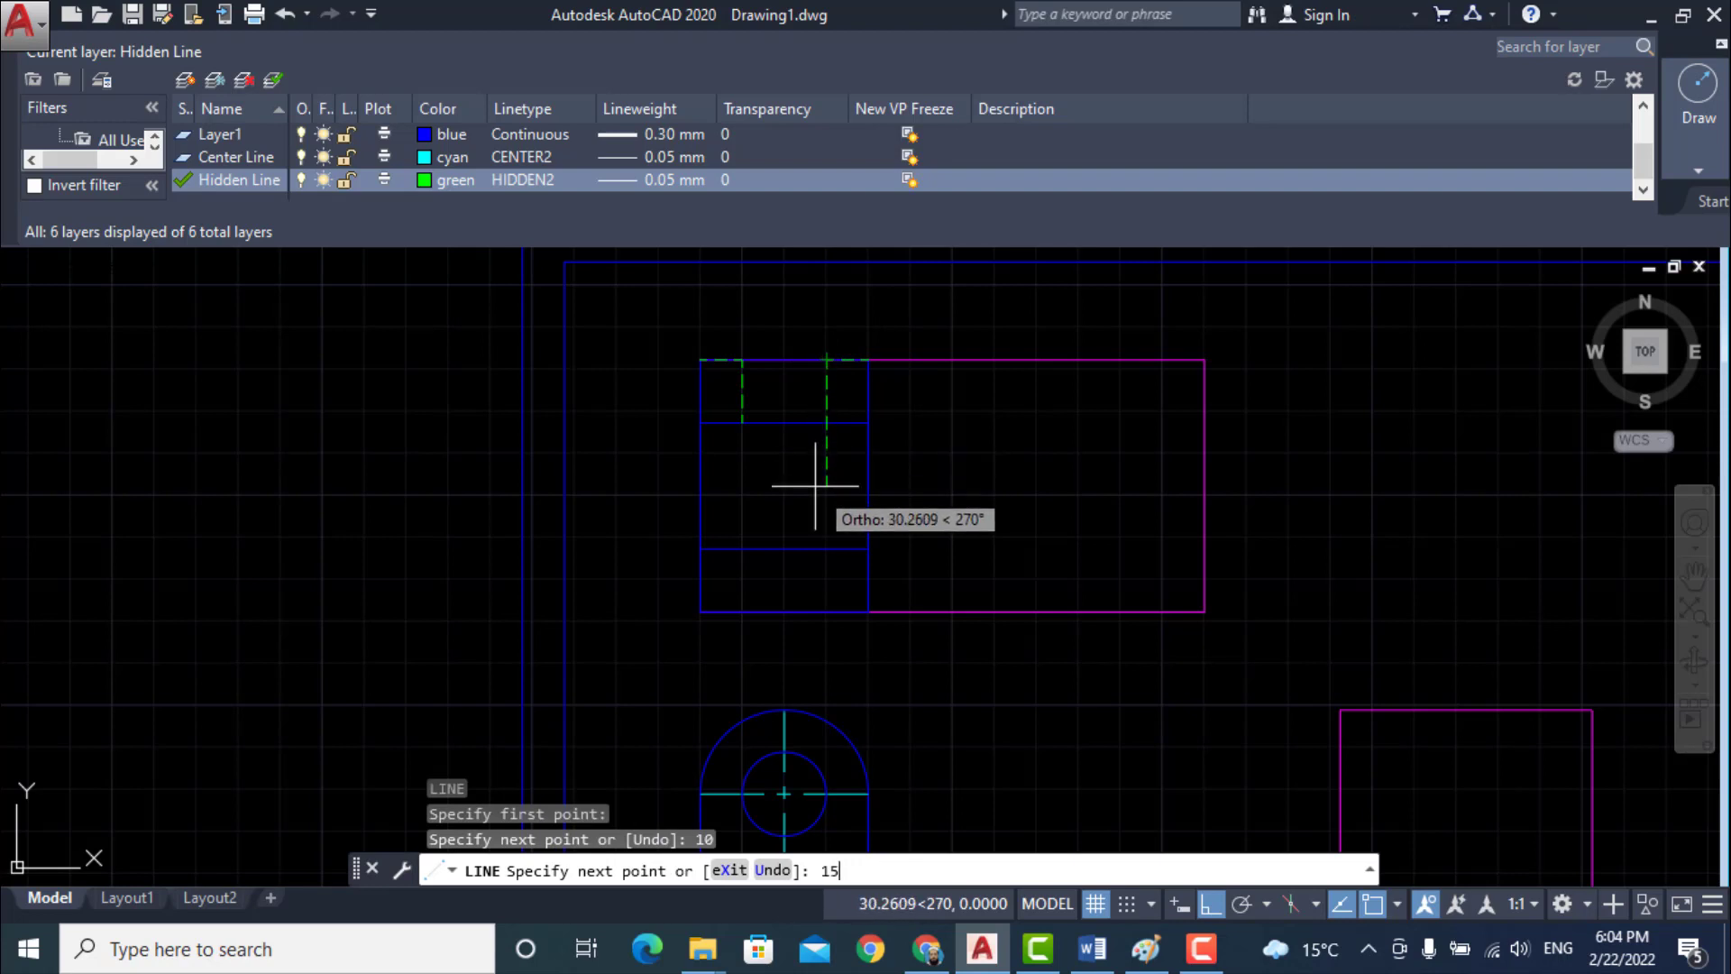
key("Return")
key("Return")
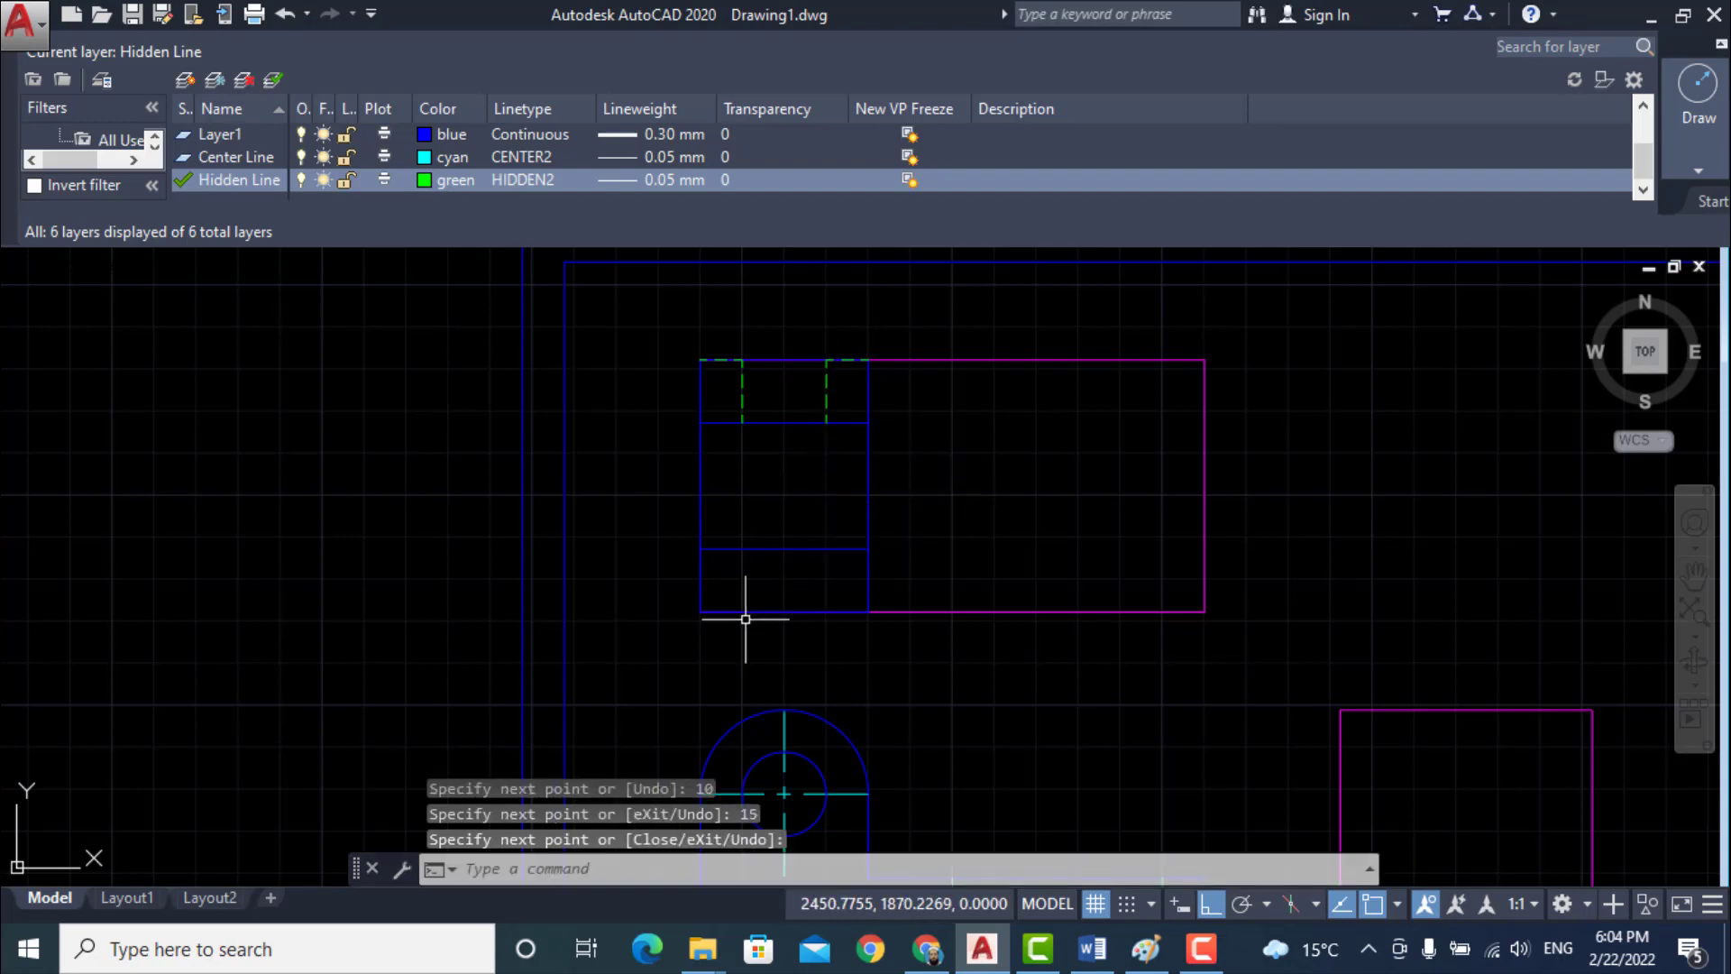
- Draw a 10-long helper line right from the lower lug's bottom-left corner, then a 15-long hidden line up through the lug
type("l")
key("Return")
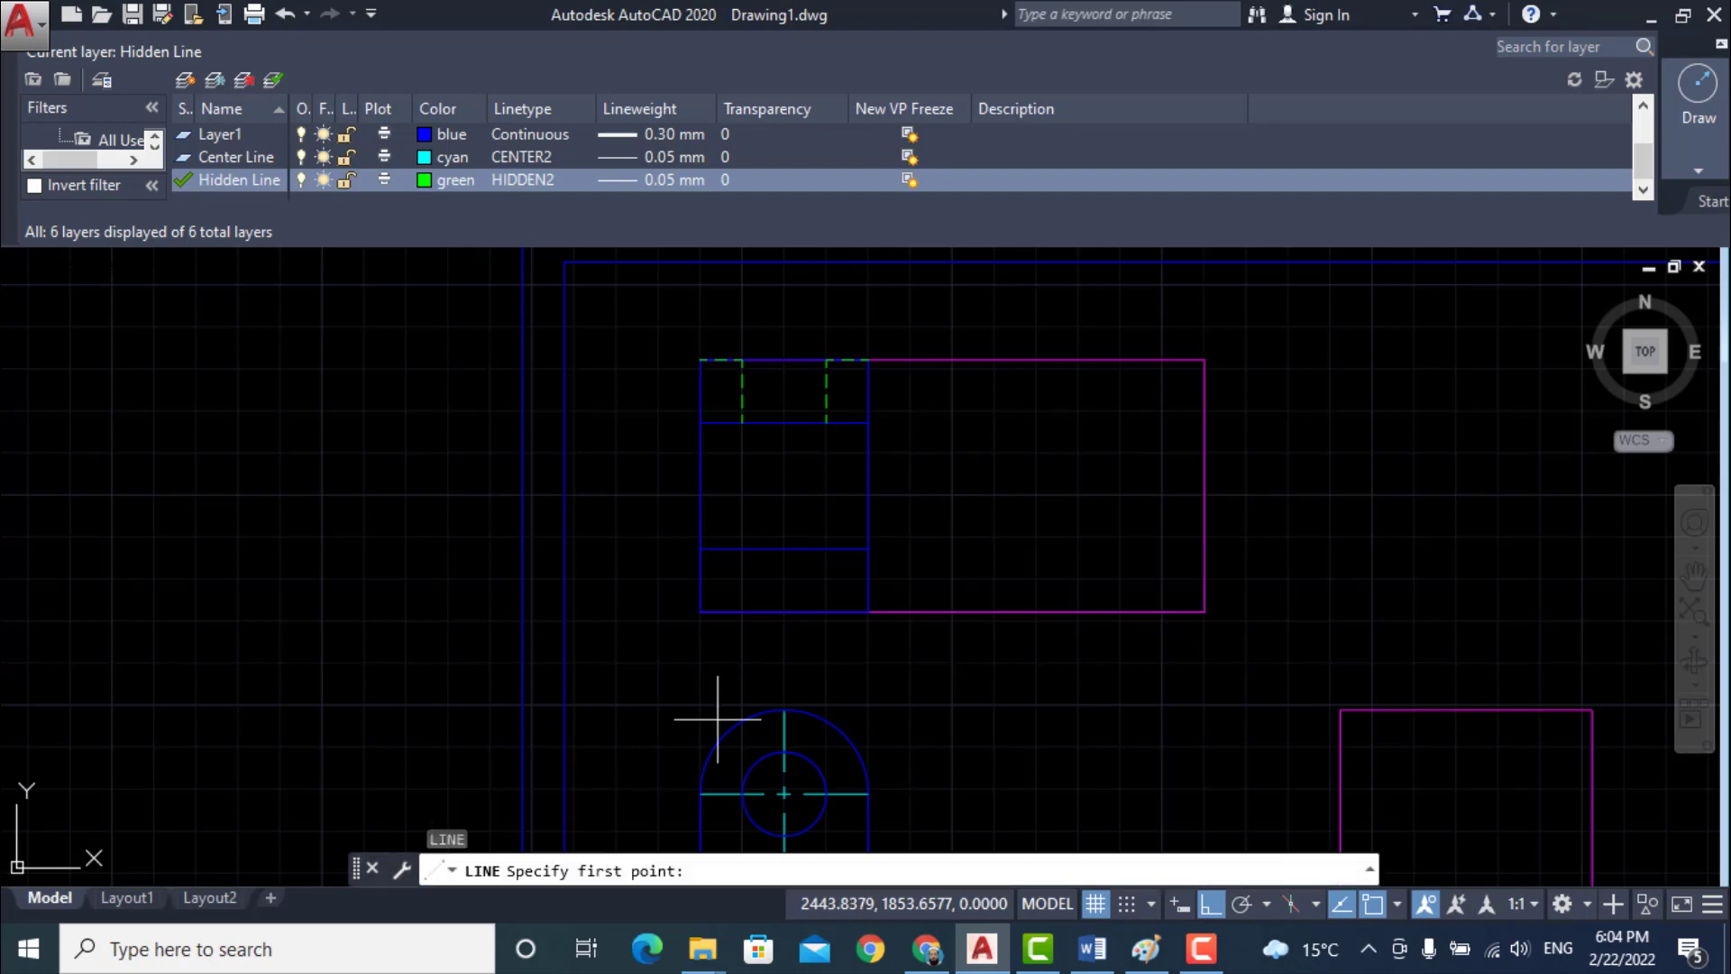
left_click(701, 611)
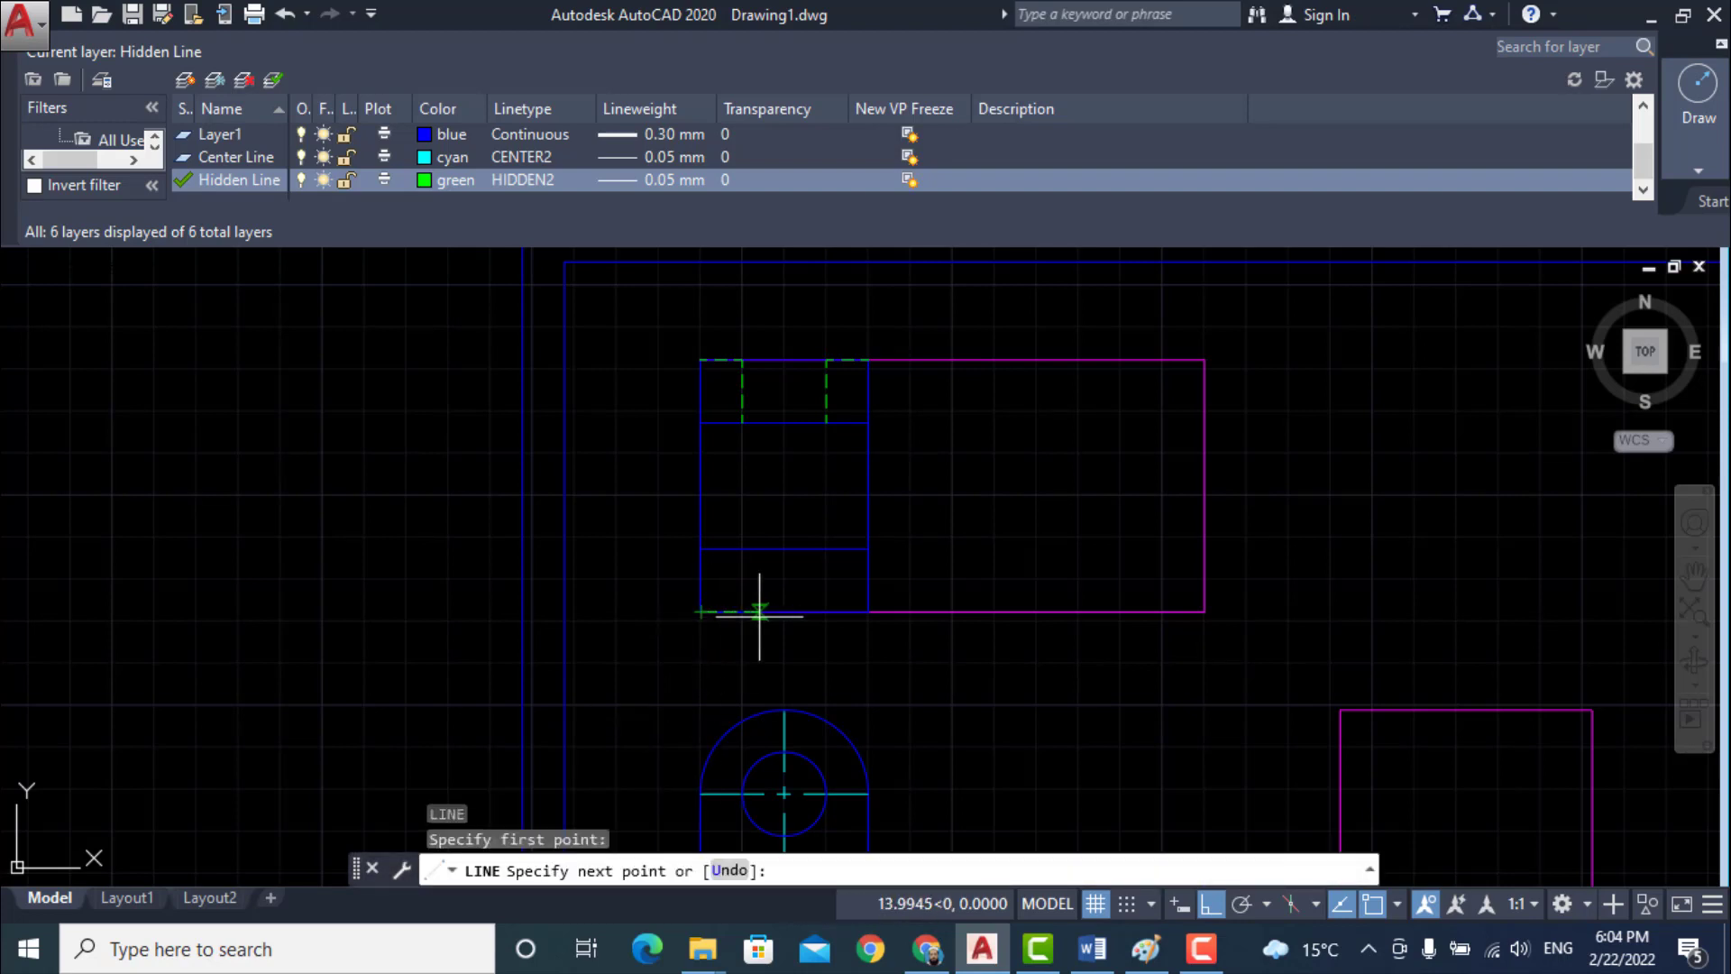
type("10")
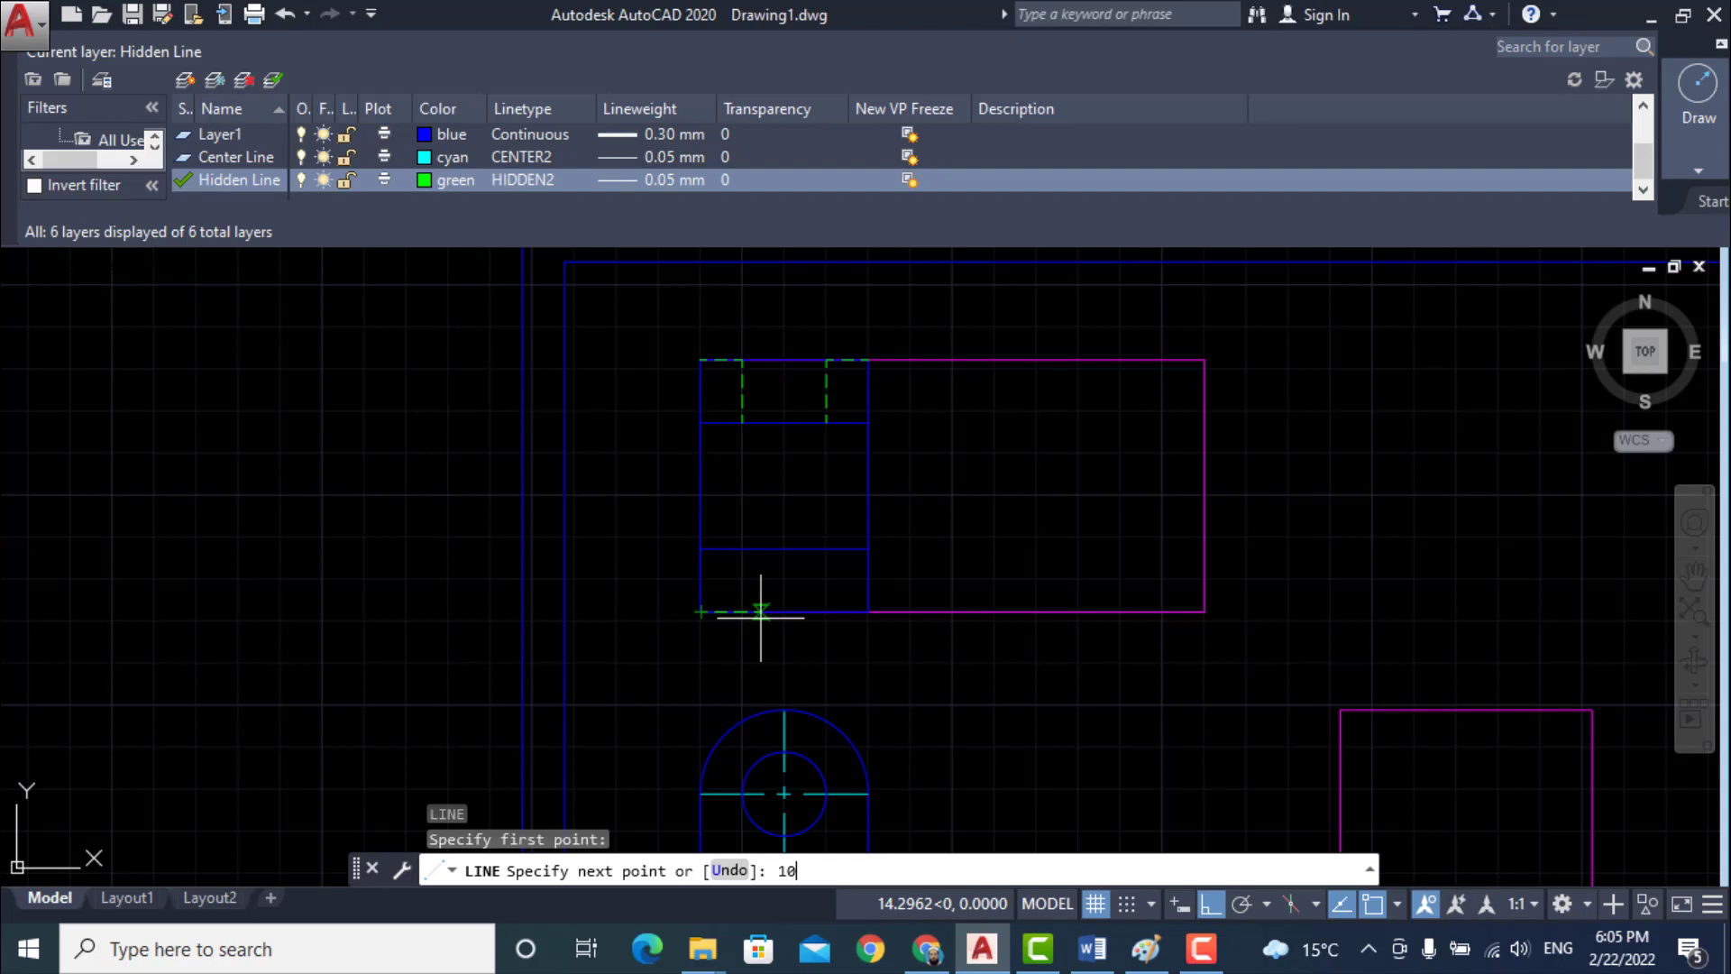
key("Return")
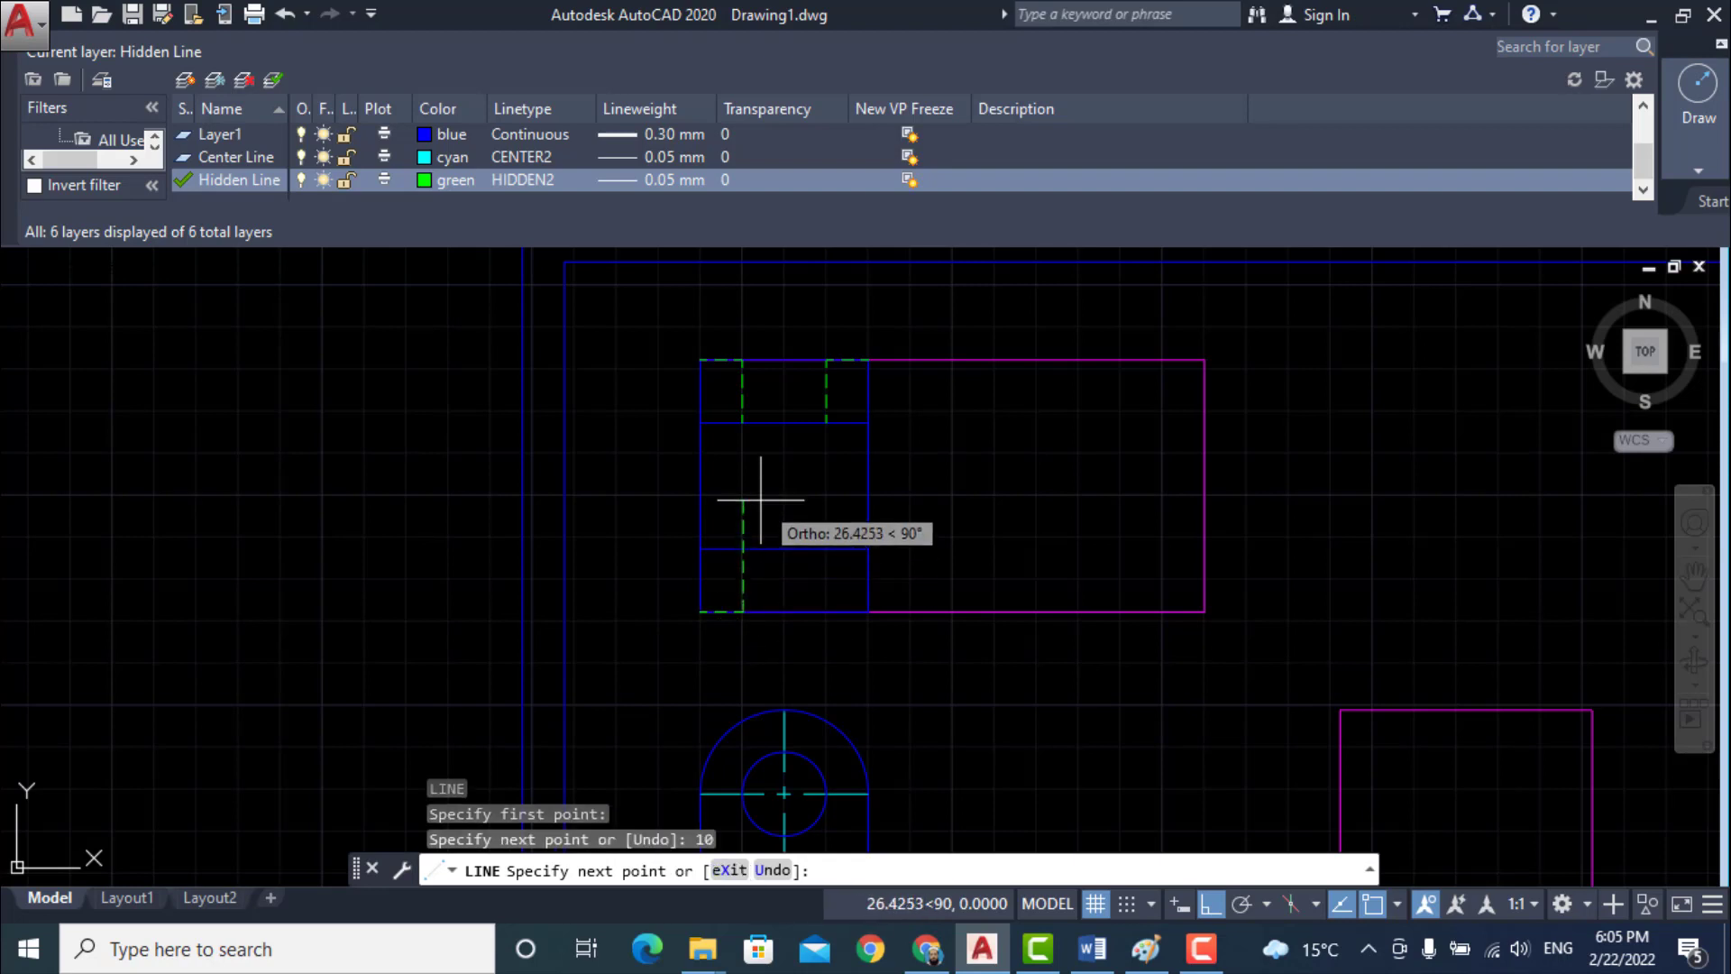
key("Return")
key("Return")
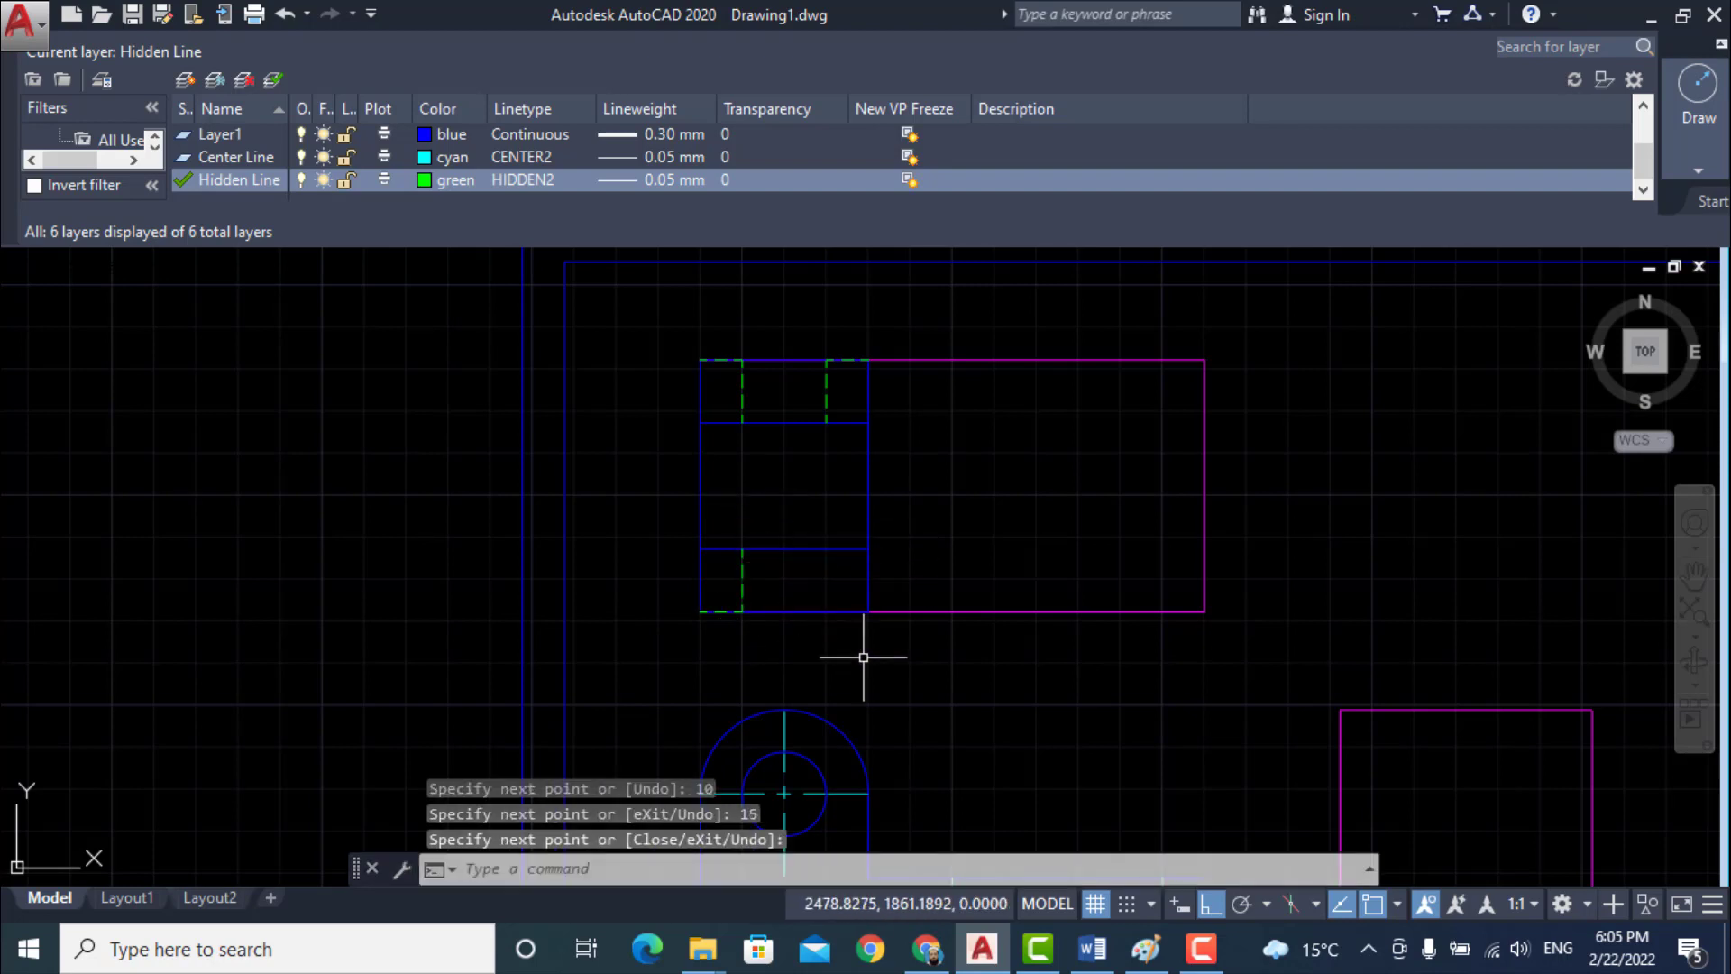
- Draw a 10-long helper line left from the lower lug's bottom-right corner, then a 15-long hidden line up for the hole's other edge
type("l")
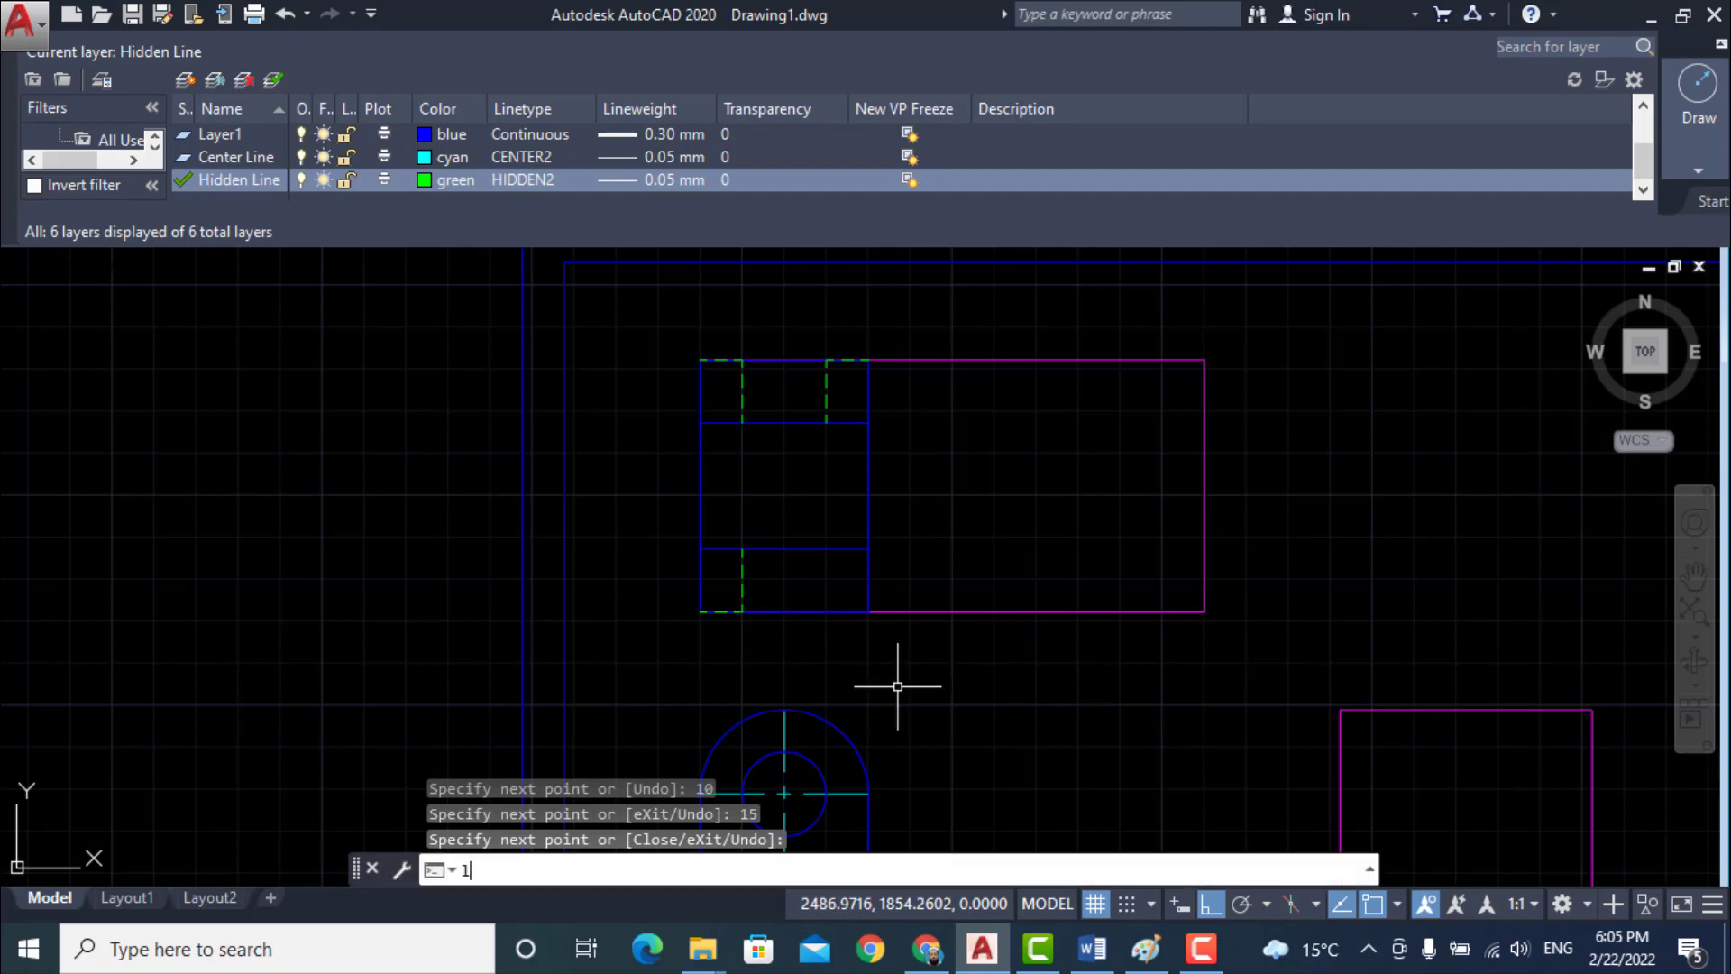
key("Return")
left_click(869, 612)
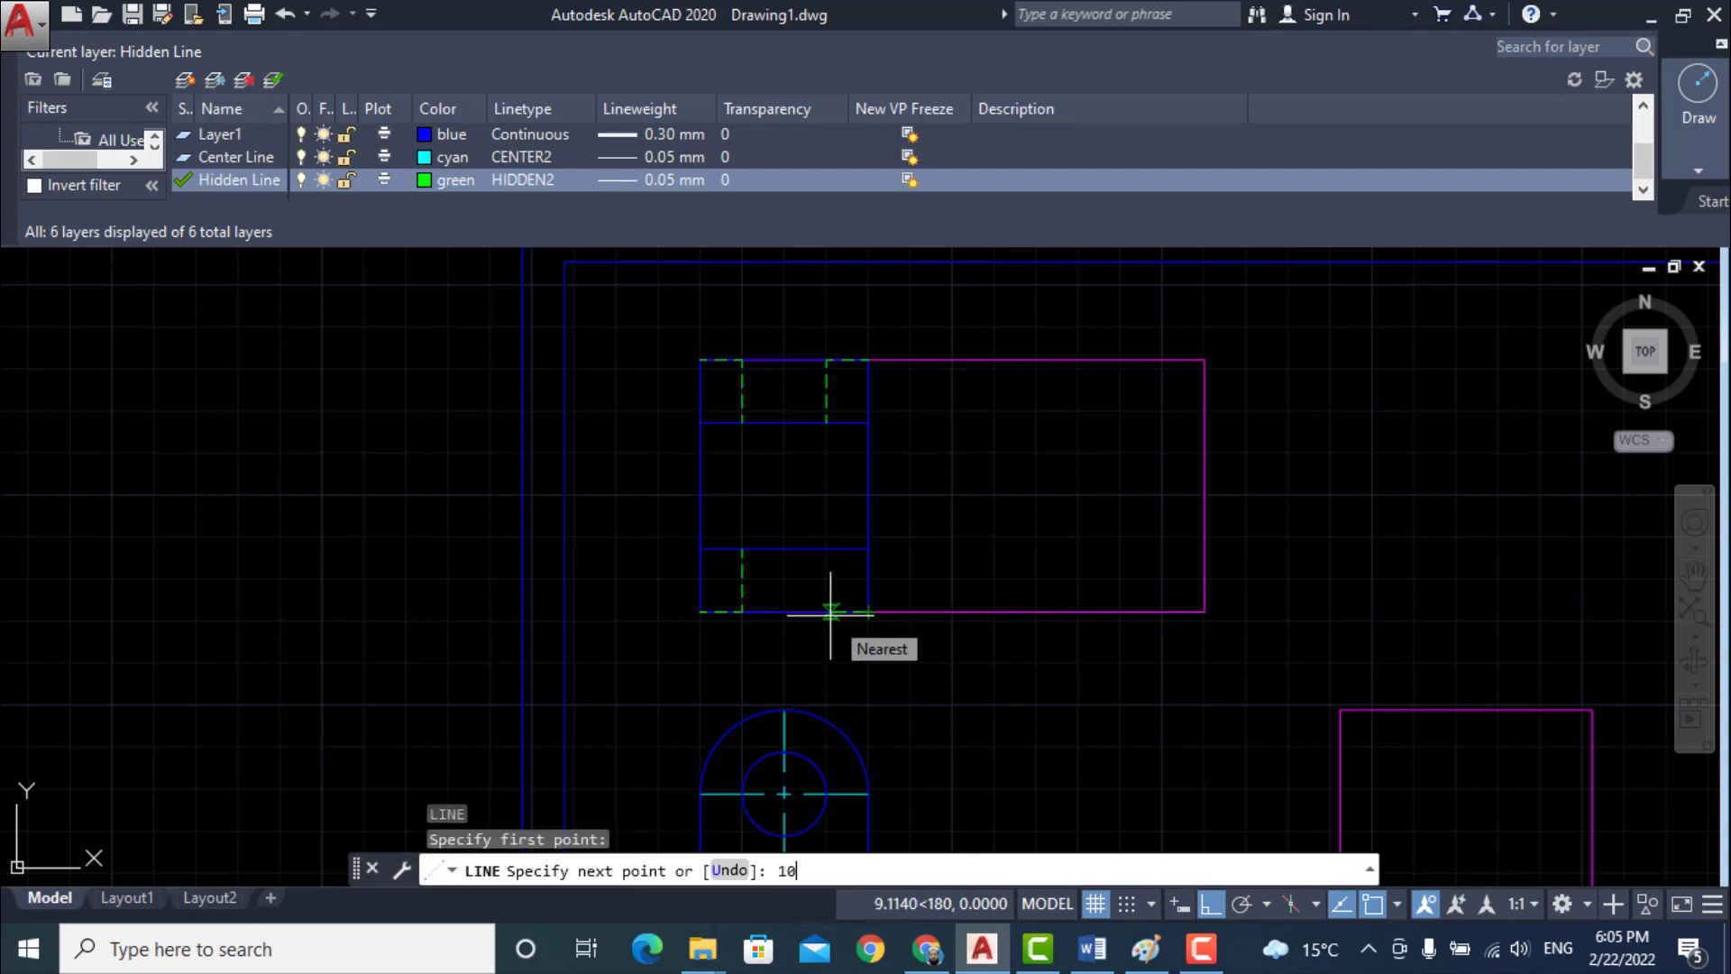
type("10")
key("Return")
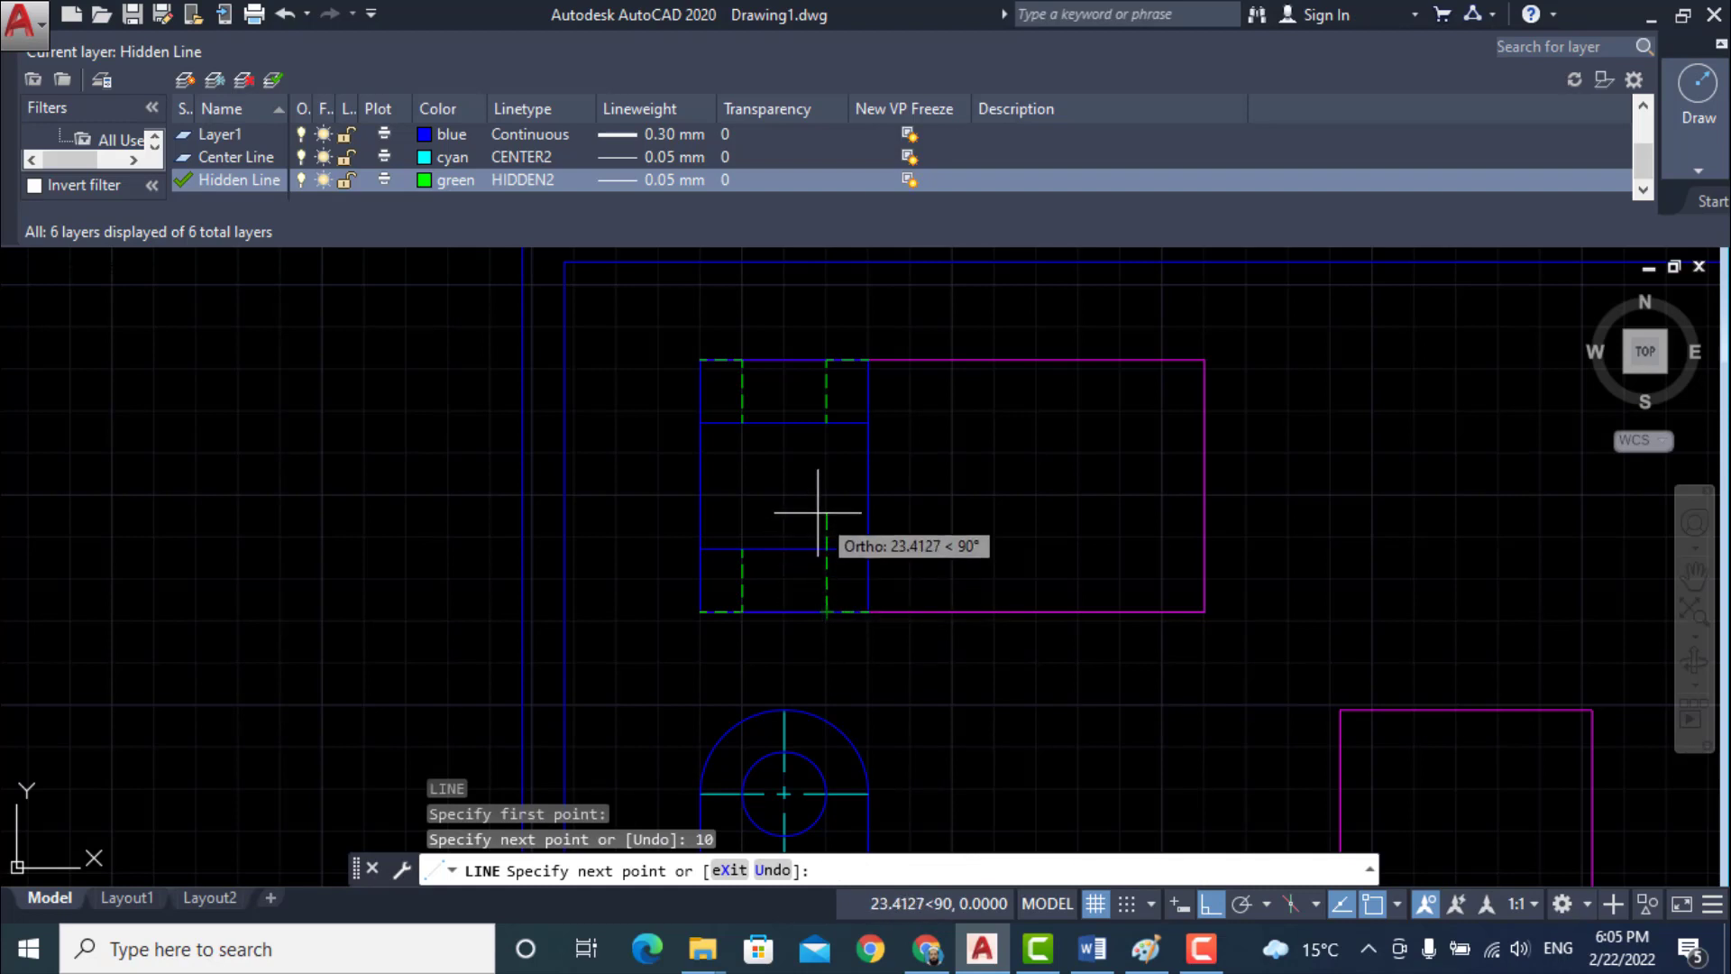
type("15")
key("Return")
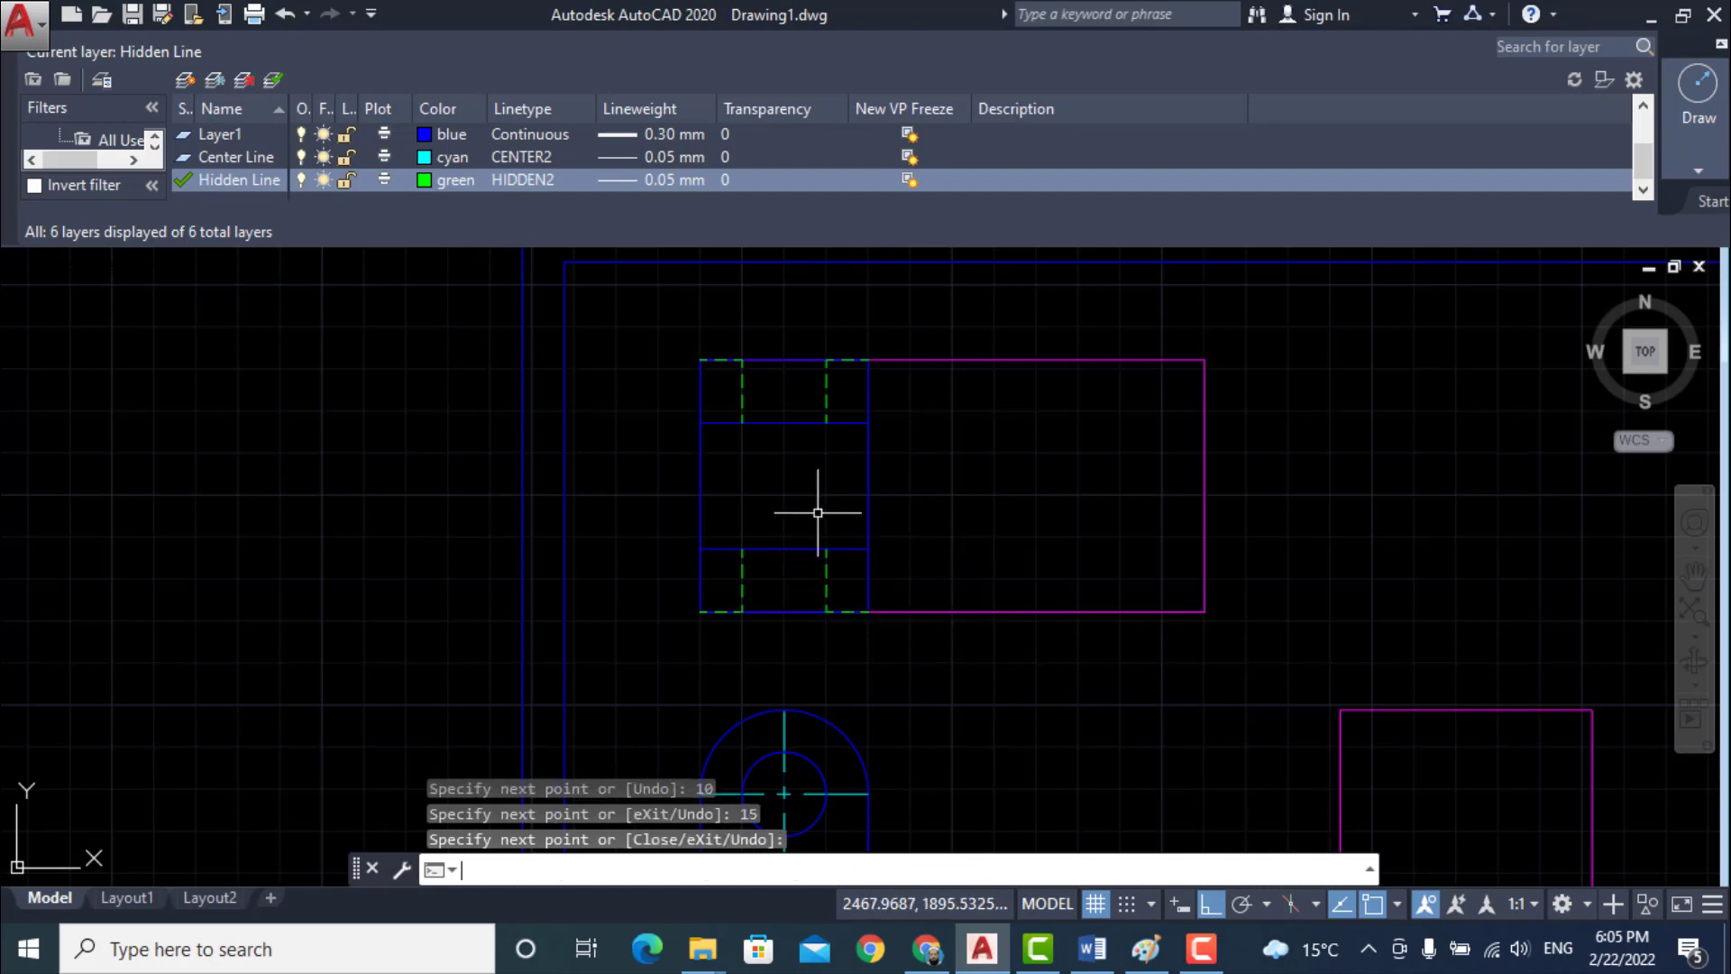
key("Return")
- Delete the four short horizontal helper lines at the outer corners of both lugs in the top view
left_click(725, 611)
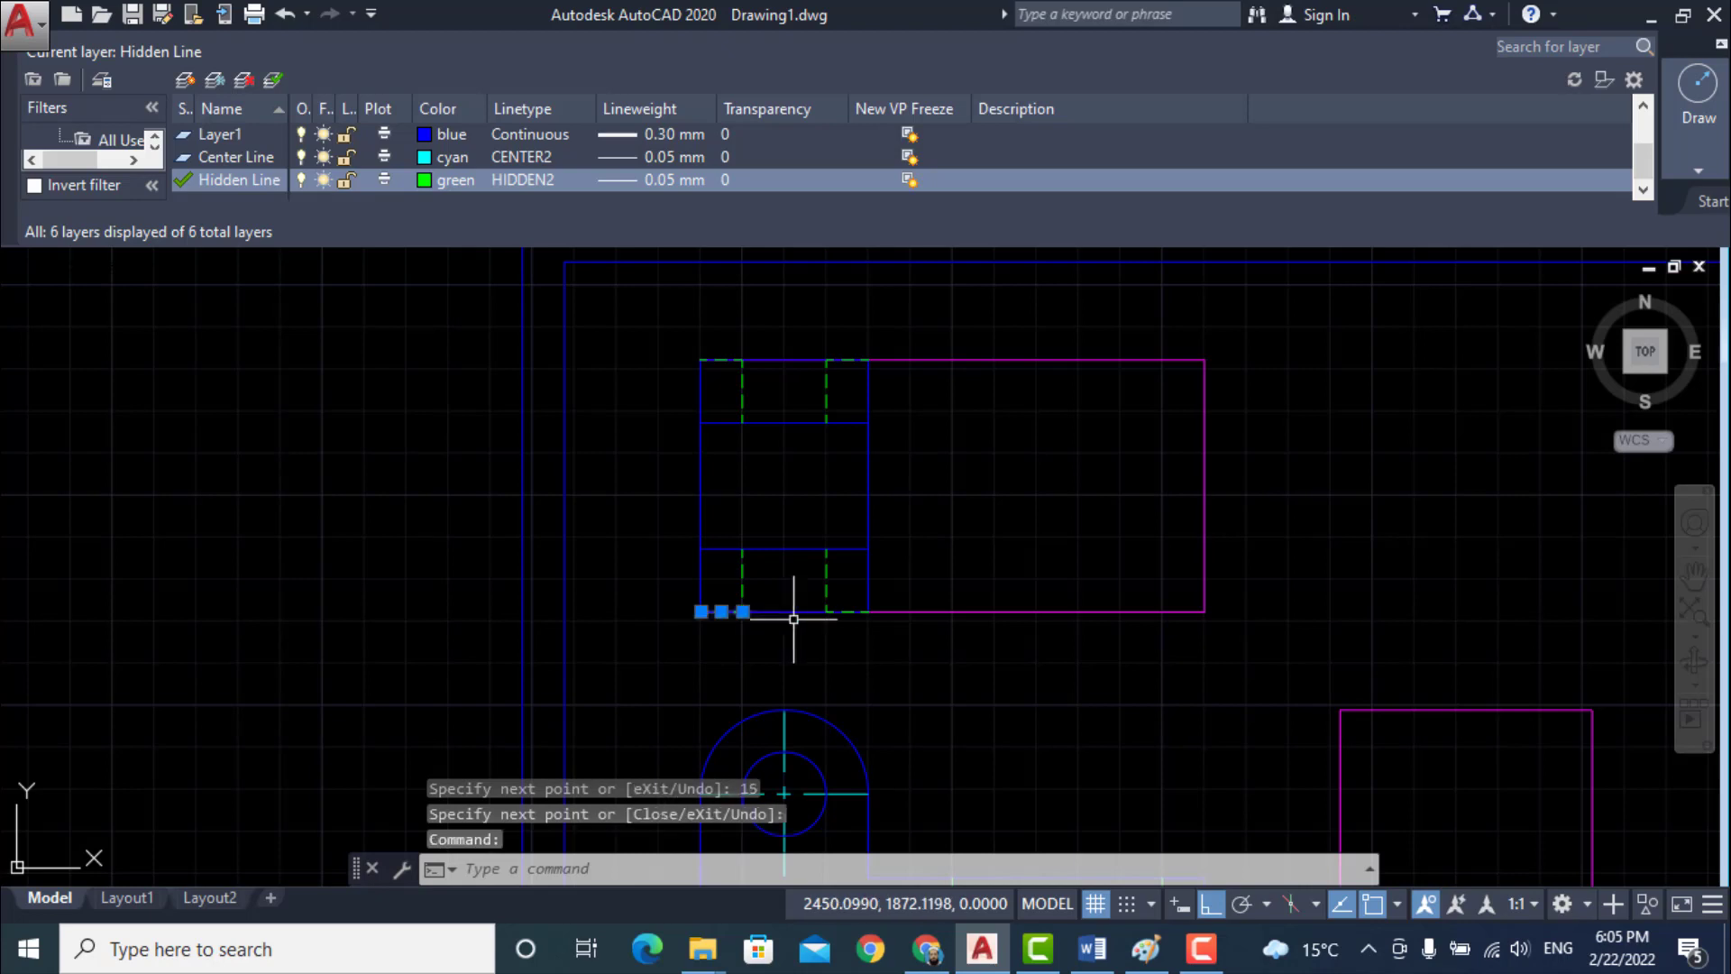
left_click(857, 610)
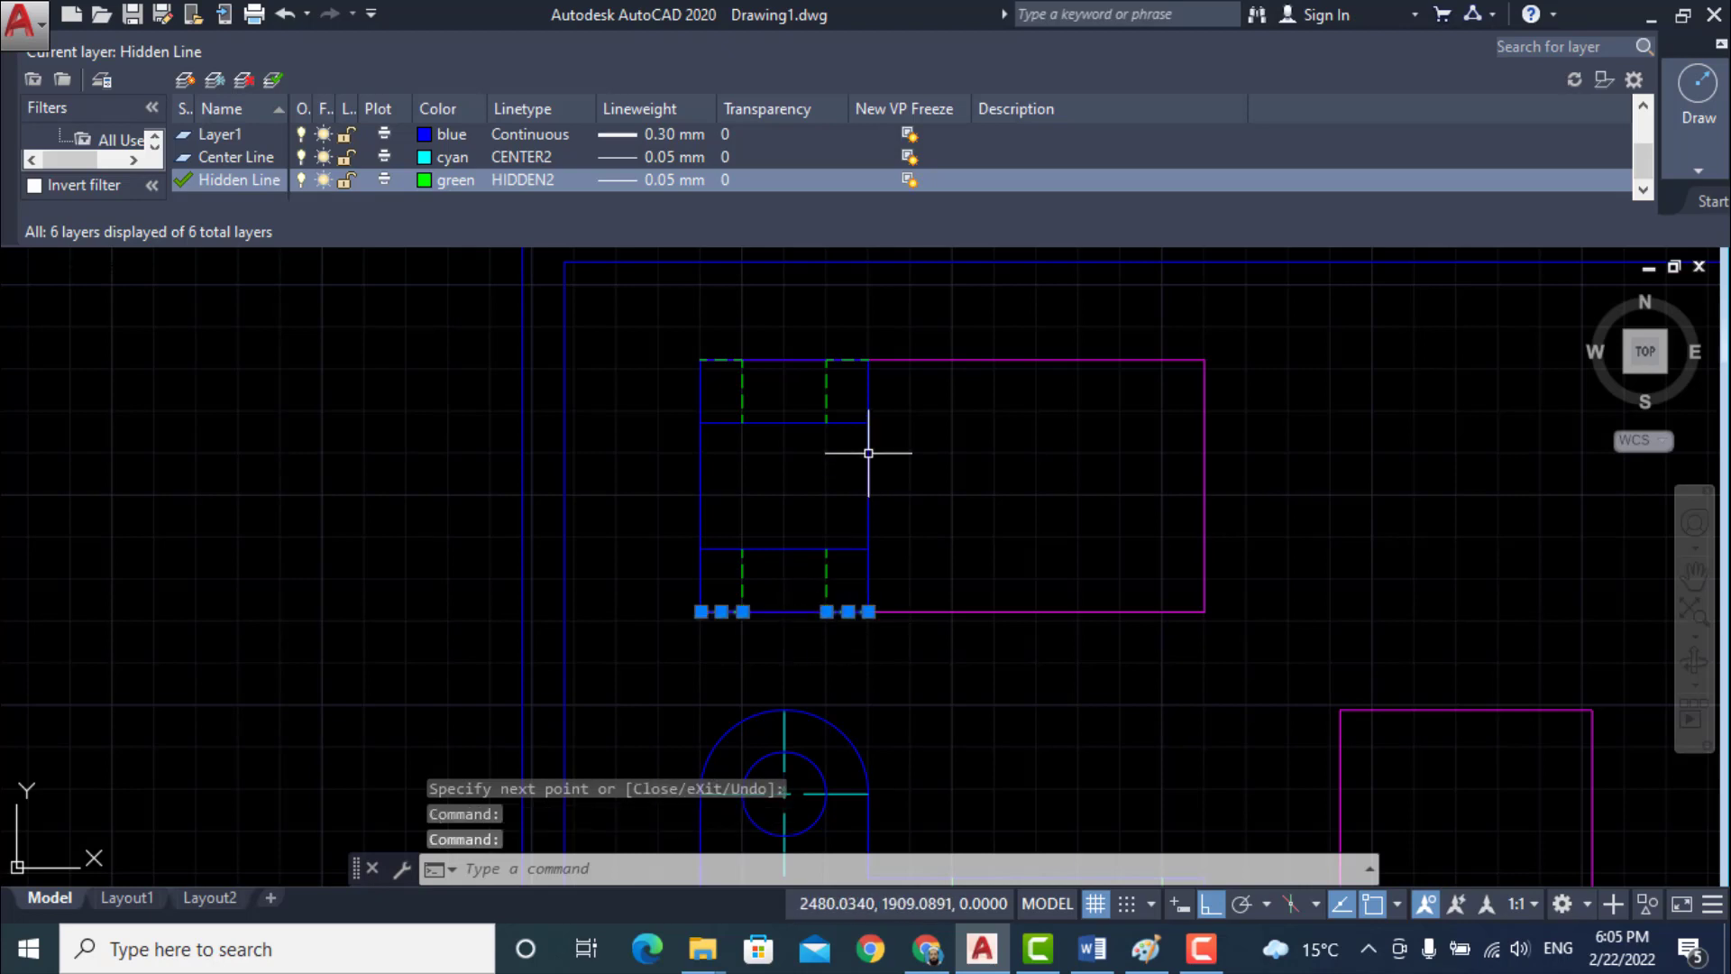
left_click(848, 359)
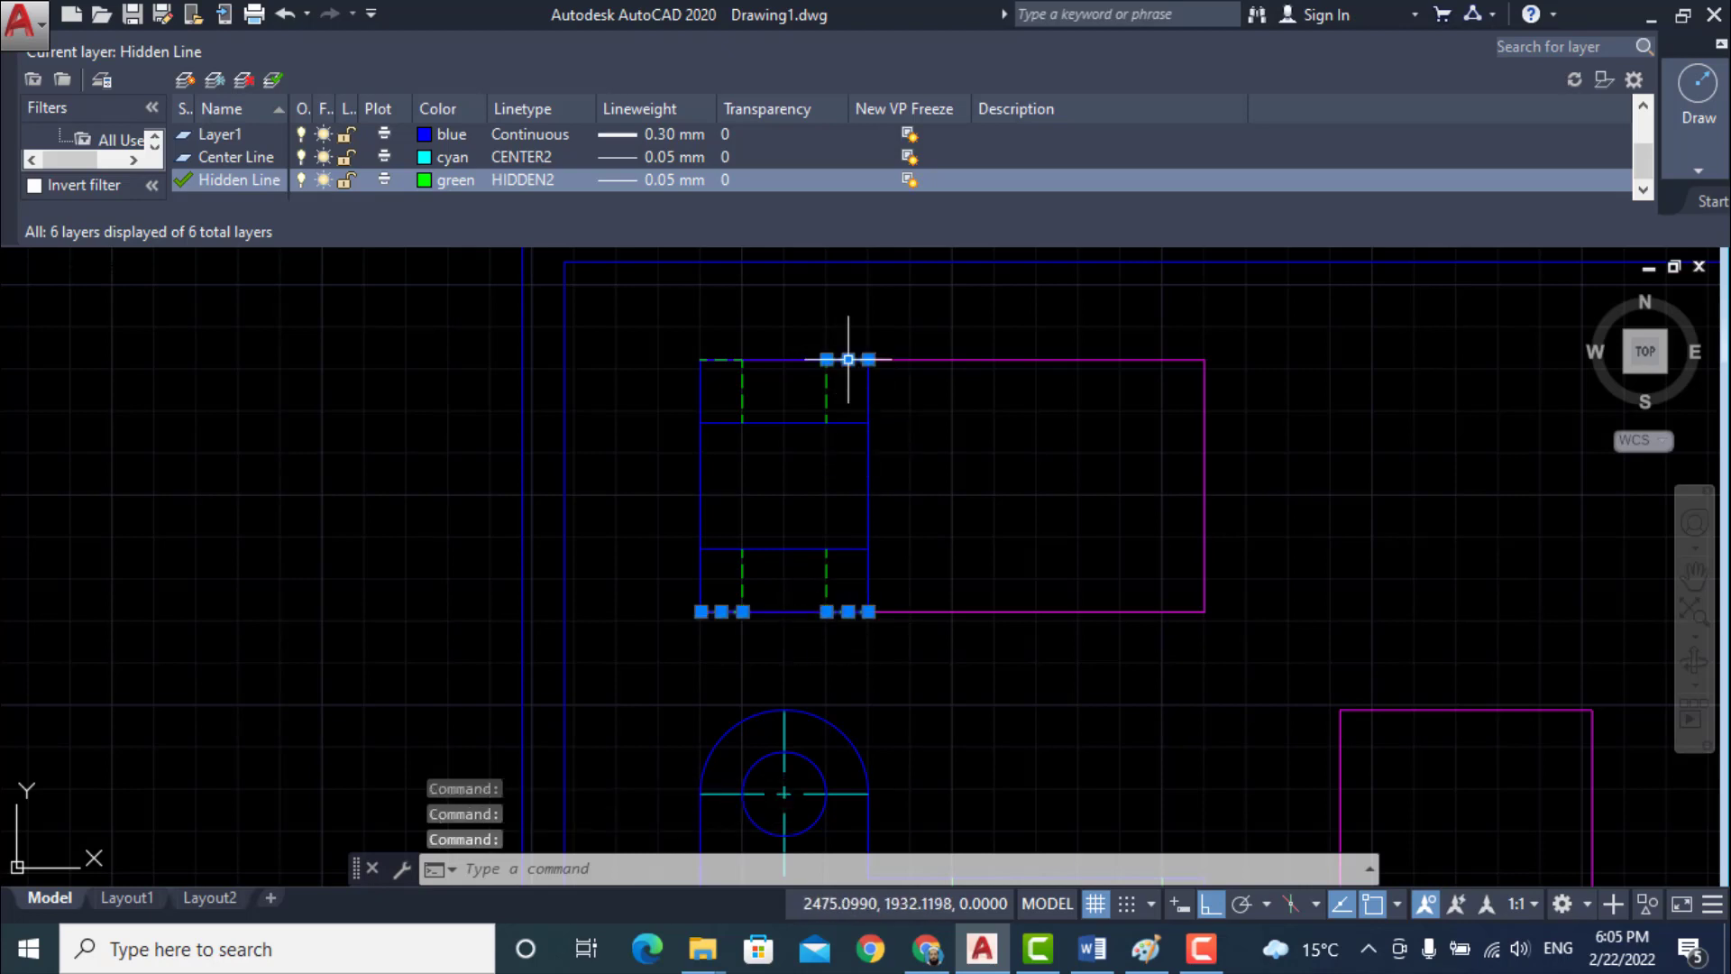
left_click(721, 359)
key("Delete")
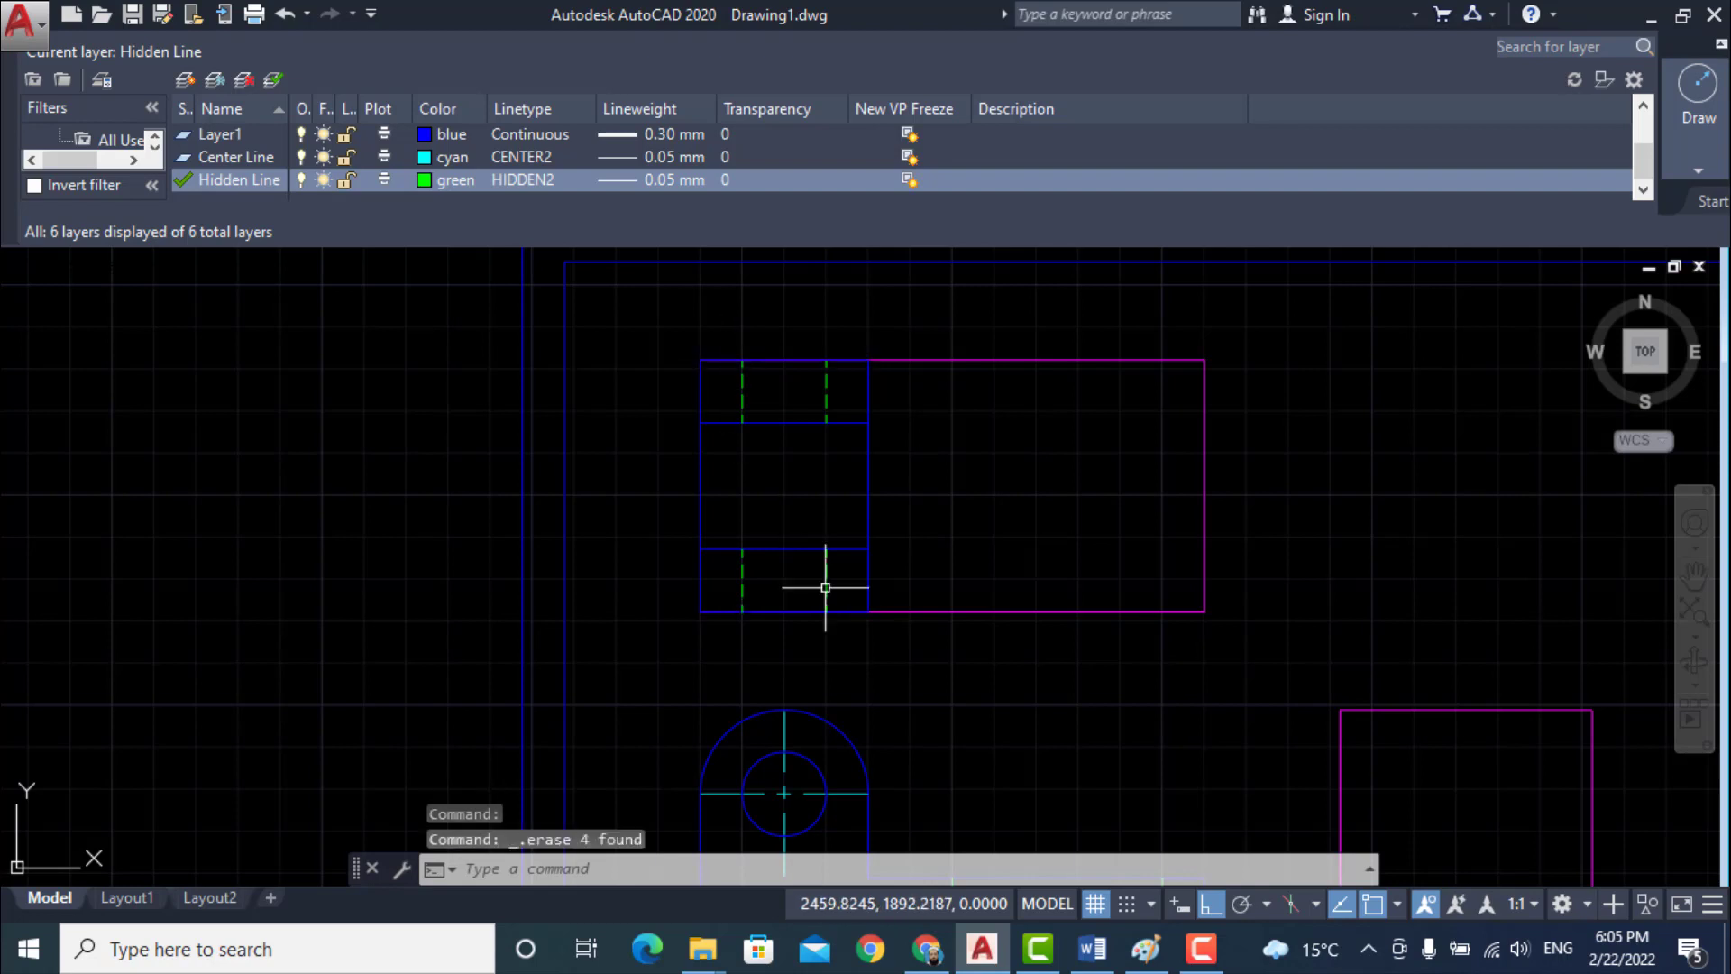
- Check the bracket's base in the Word drawing, then return to AutoCAD and delete the top view box's upper magenta edge
scroll(746, 532, "up", 2)
scroll(752, 487, "down", 4)
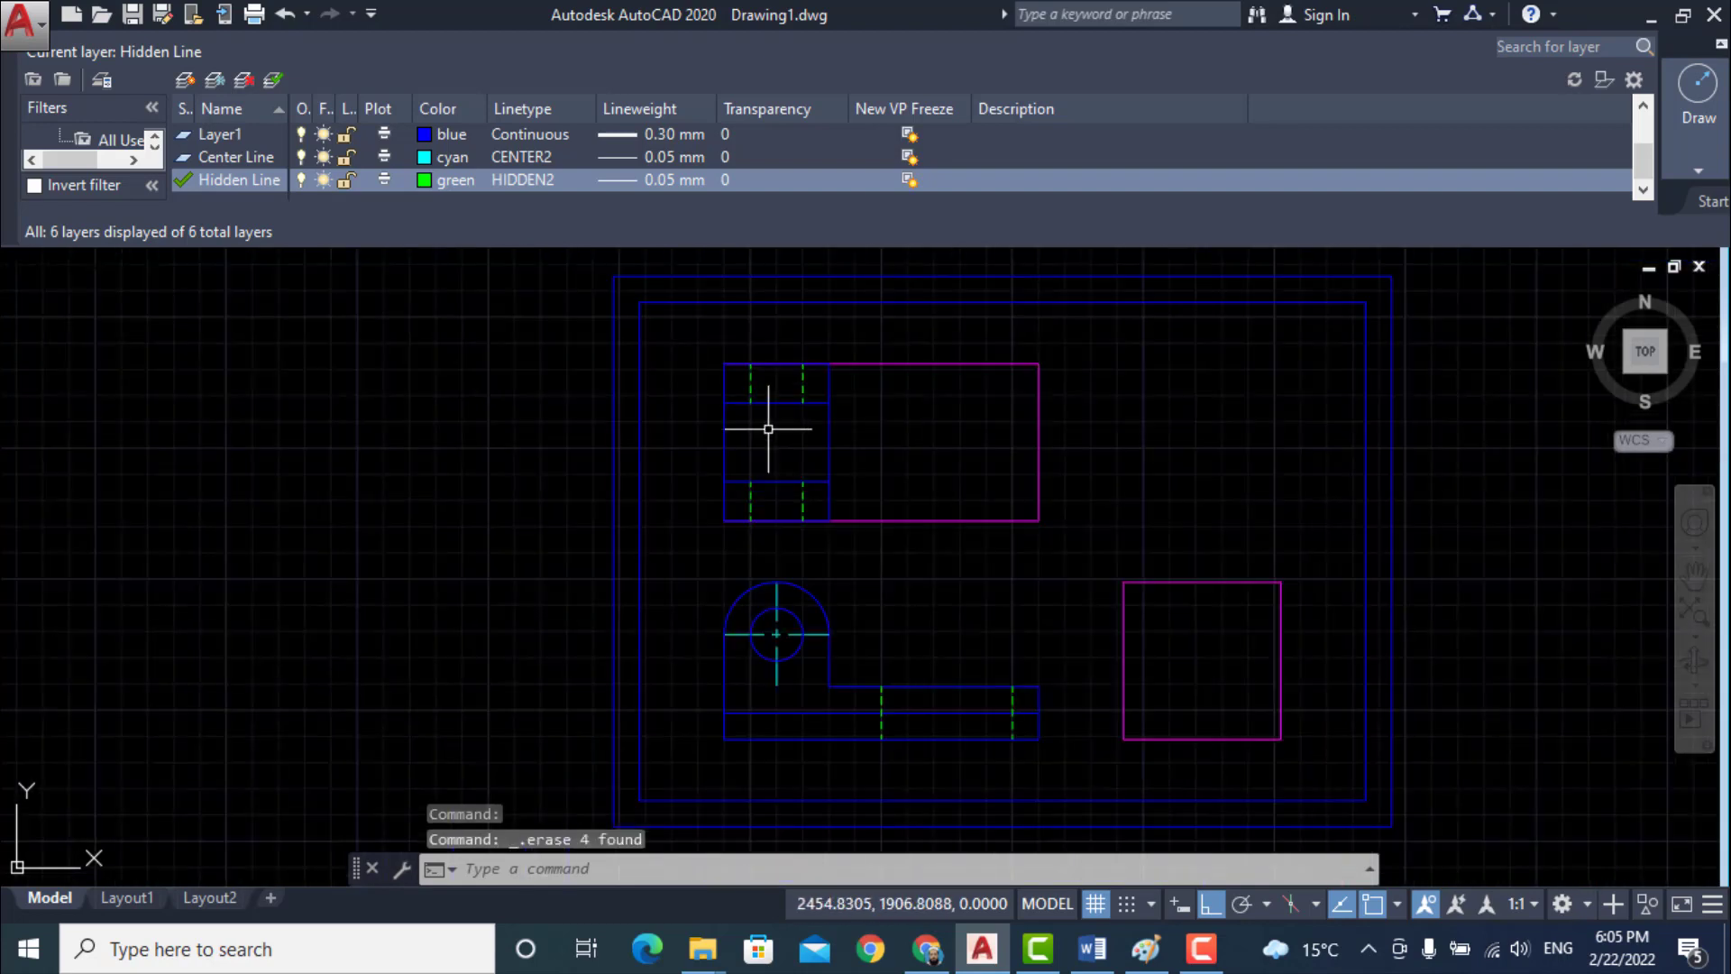
left_click(1090, 951)
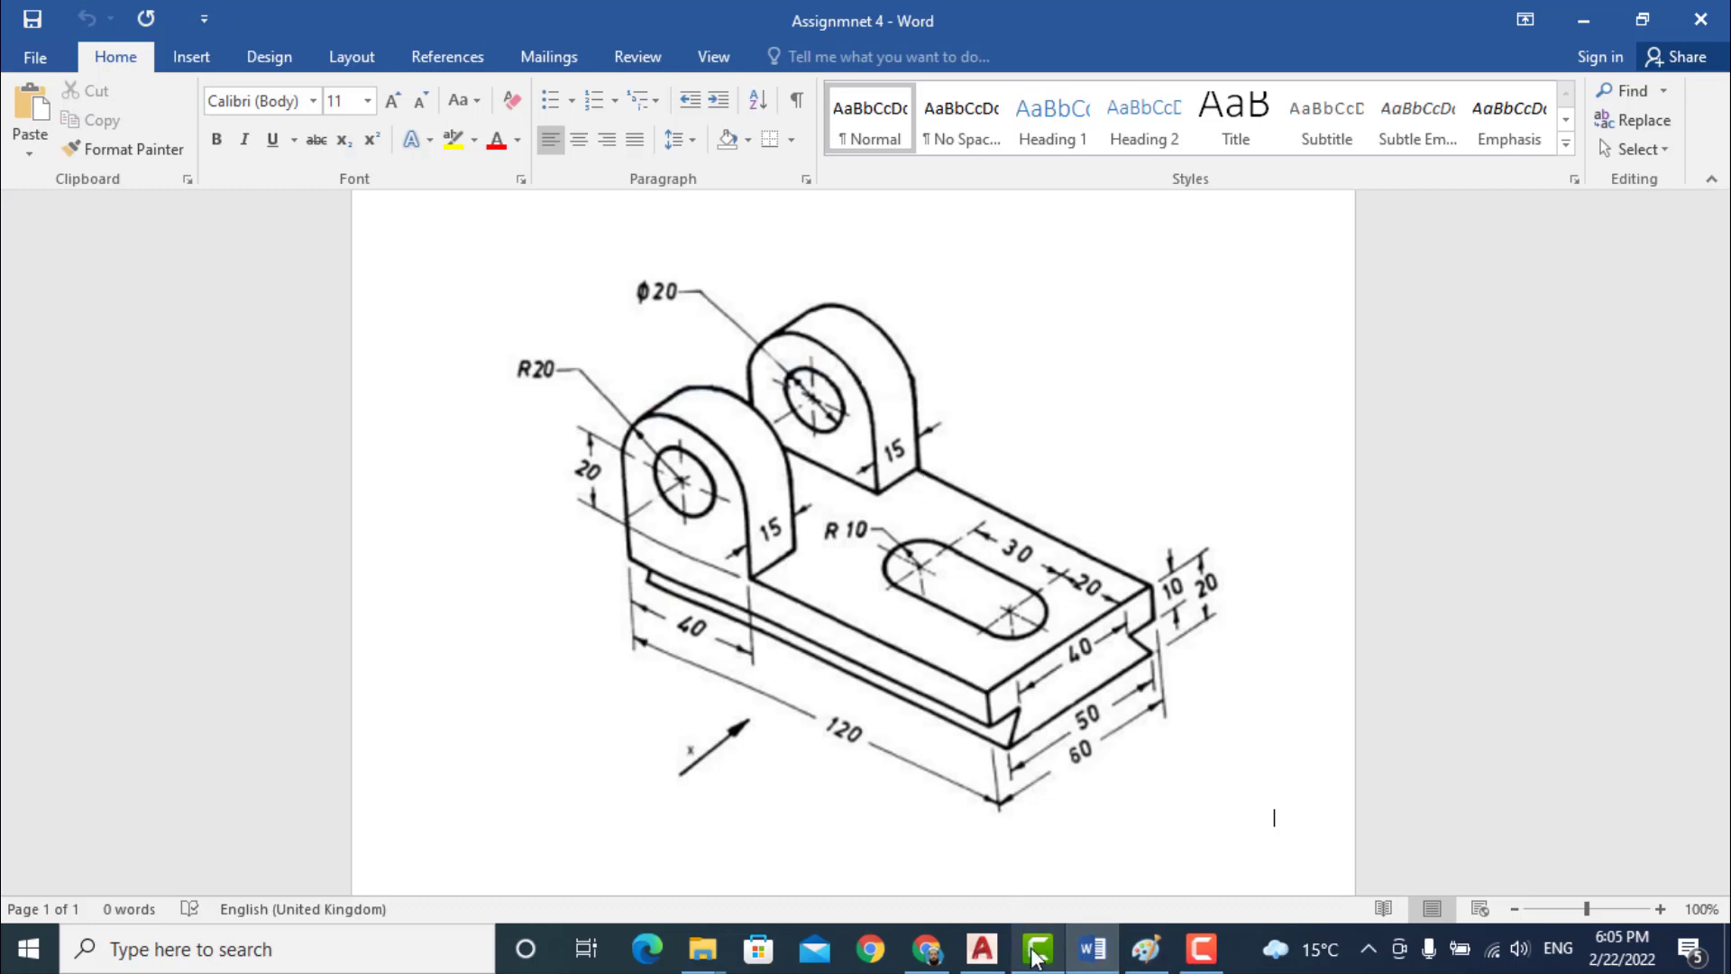
left_click(982, 949)
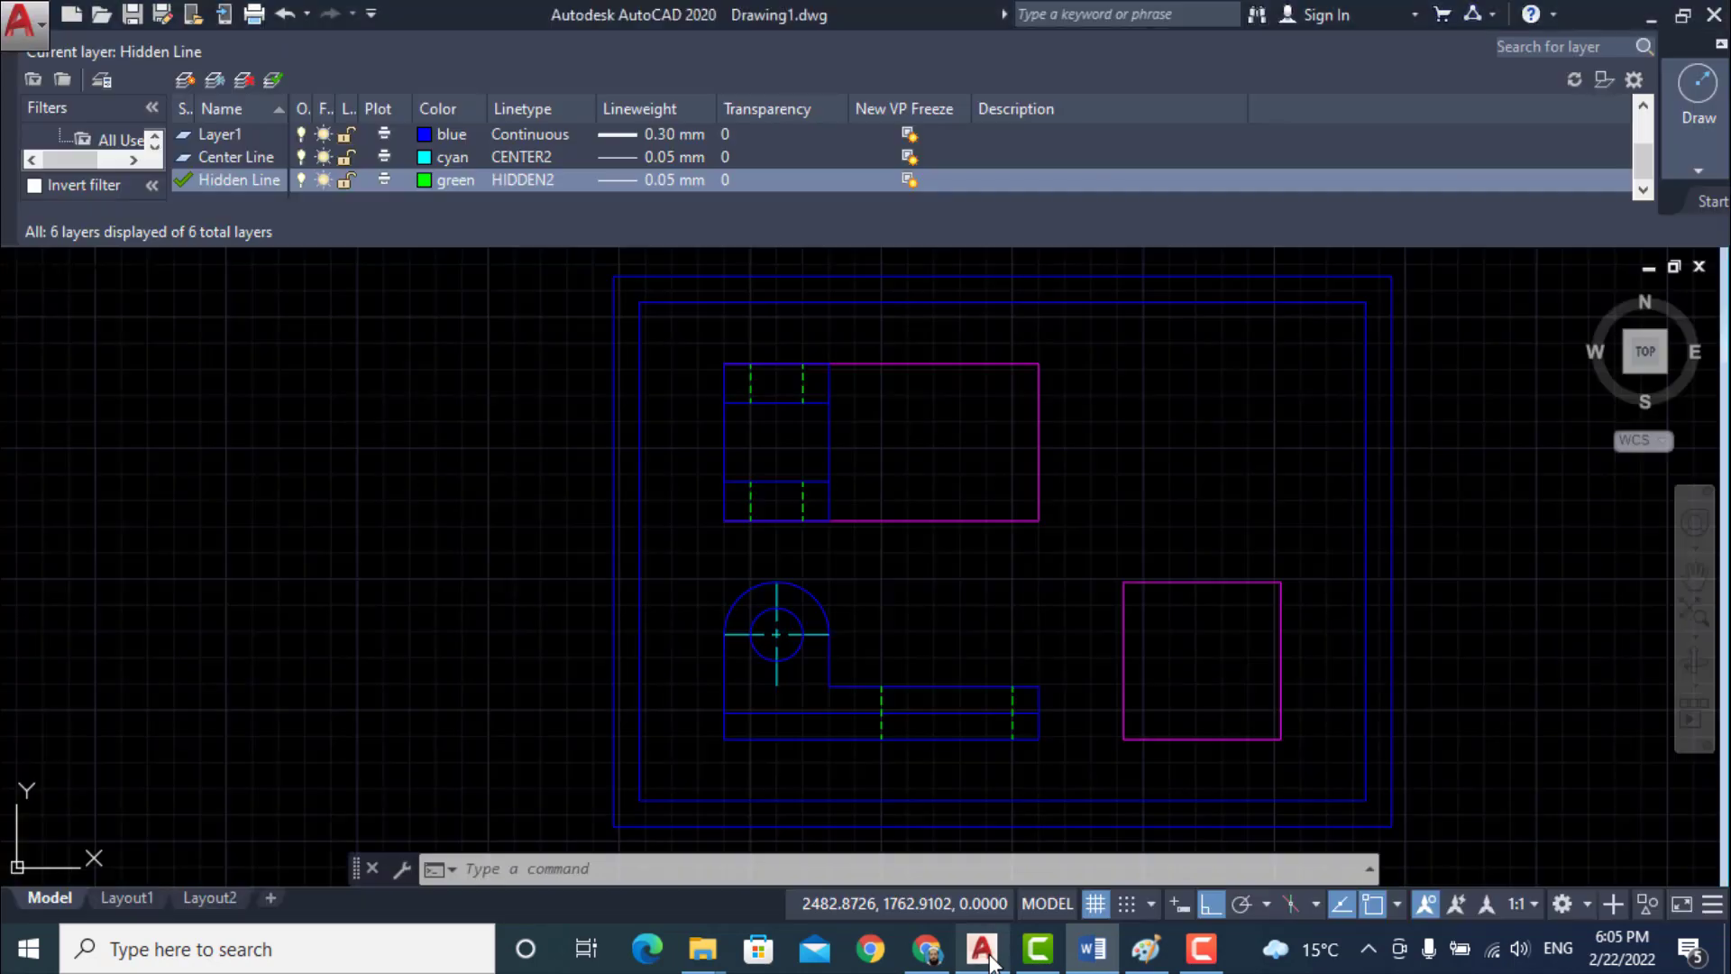
left_click(921, 365)
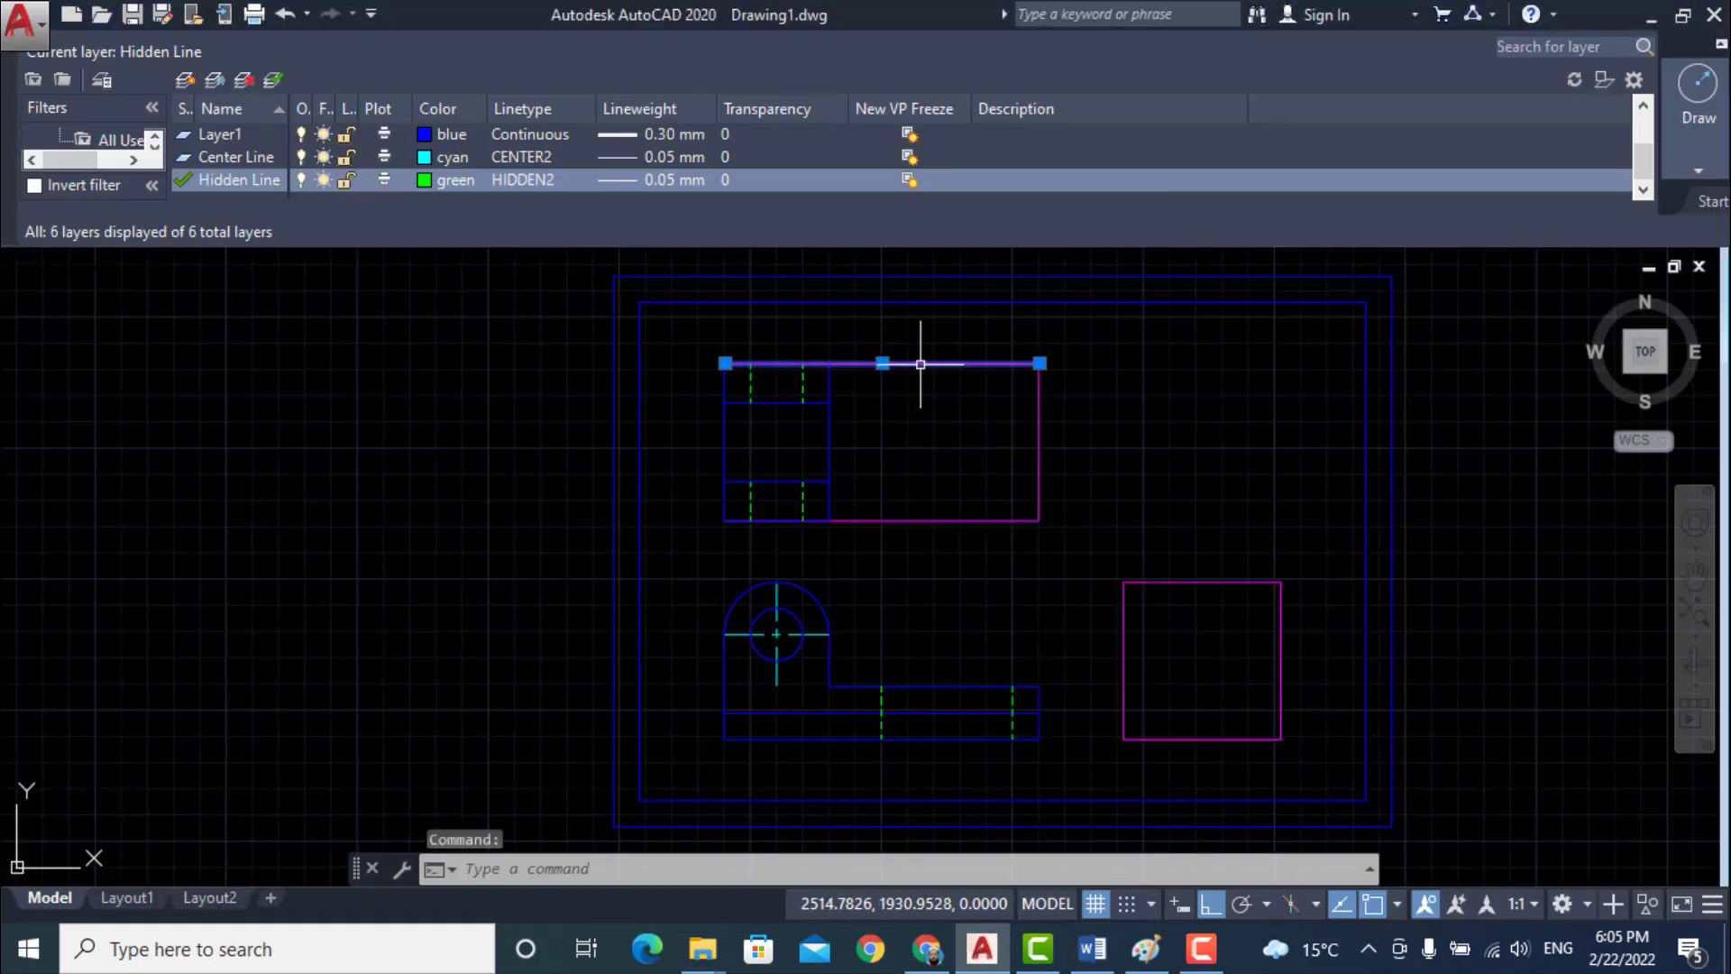
key("Delete")
type("l")
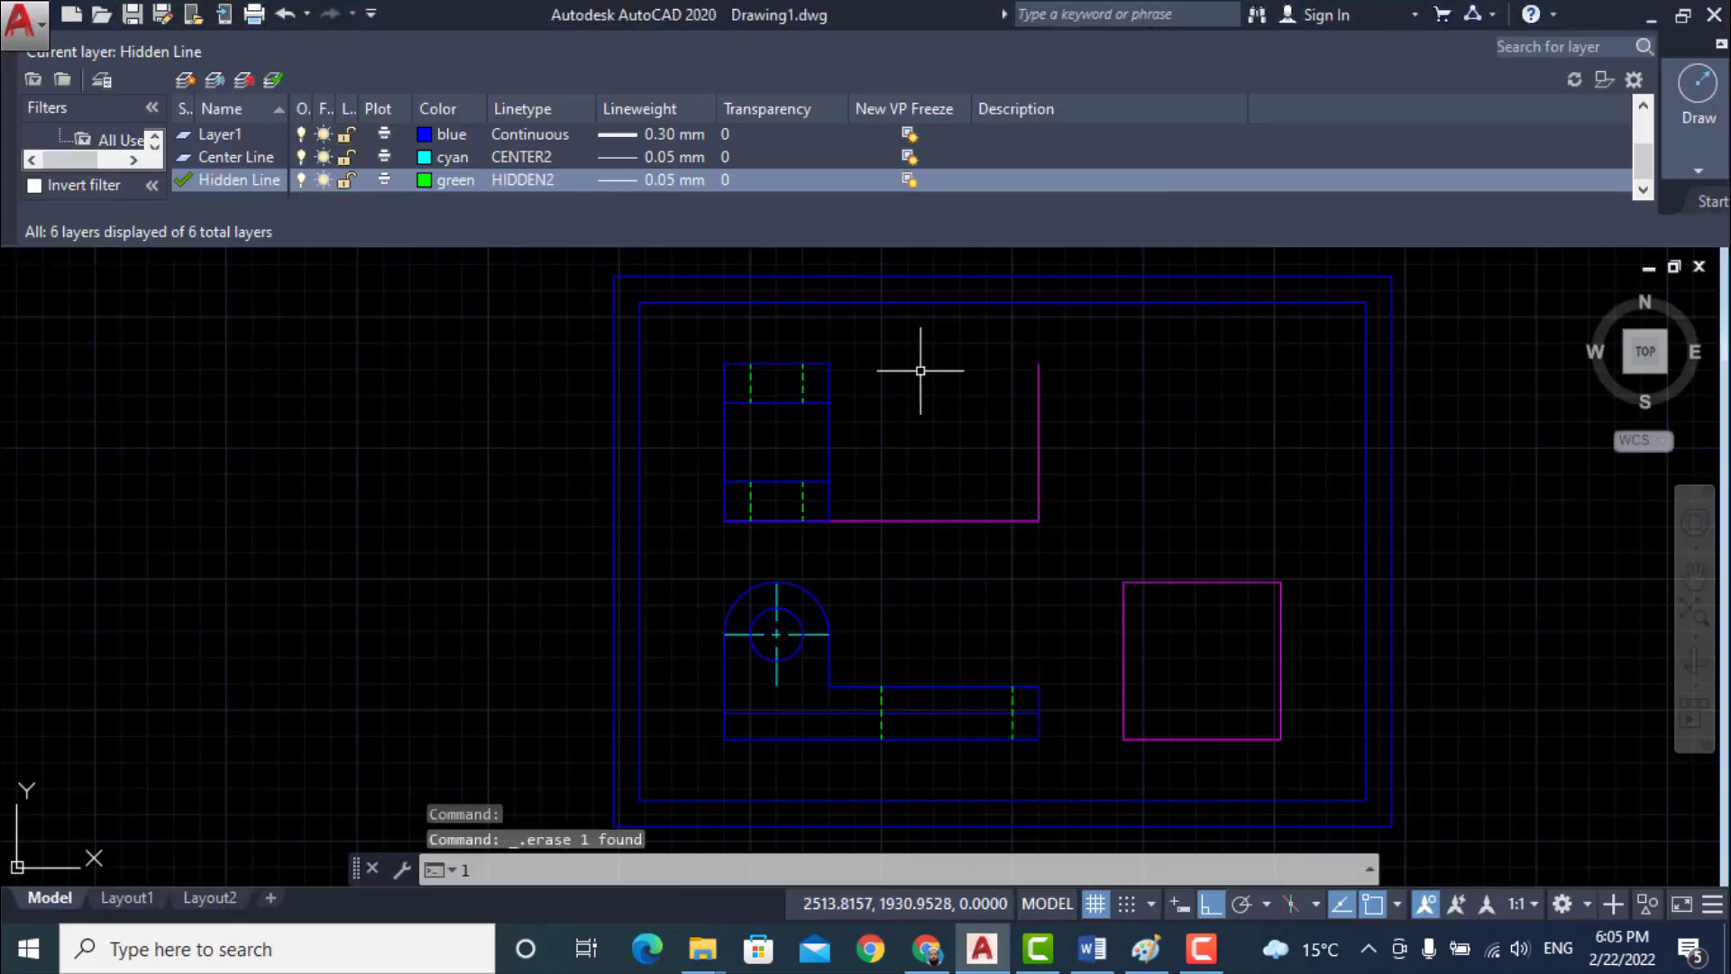
key("Return")
left_click(829, 363)
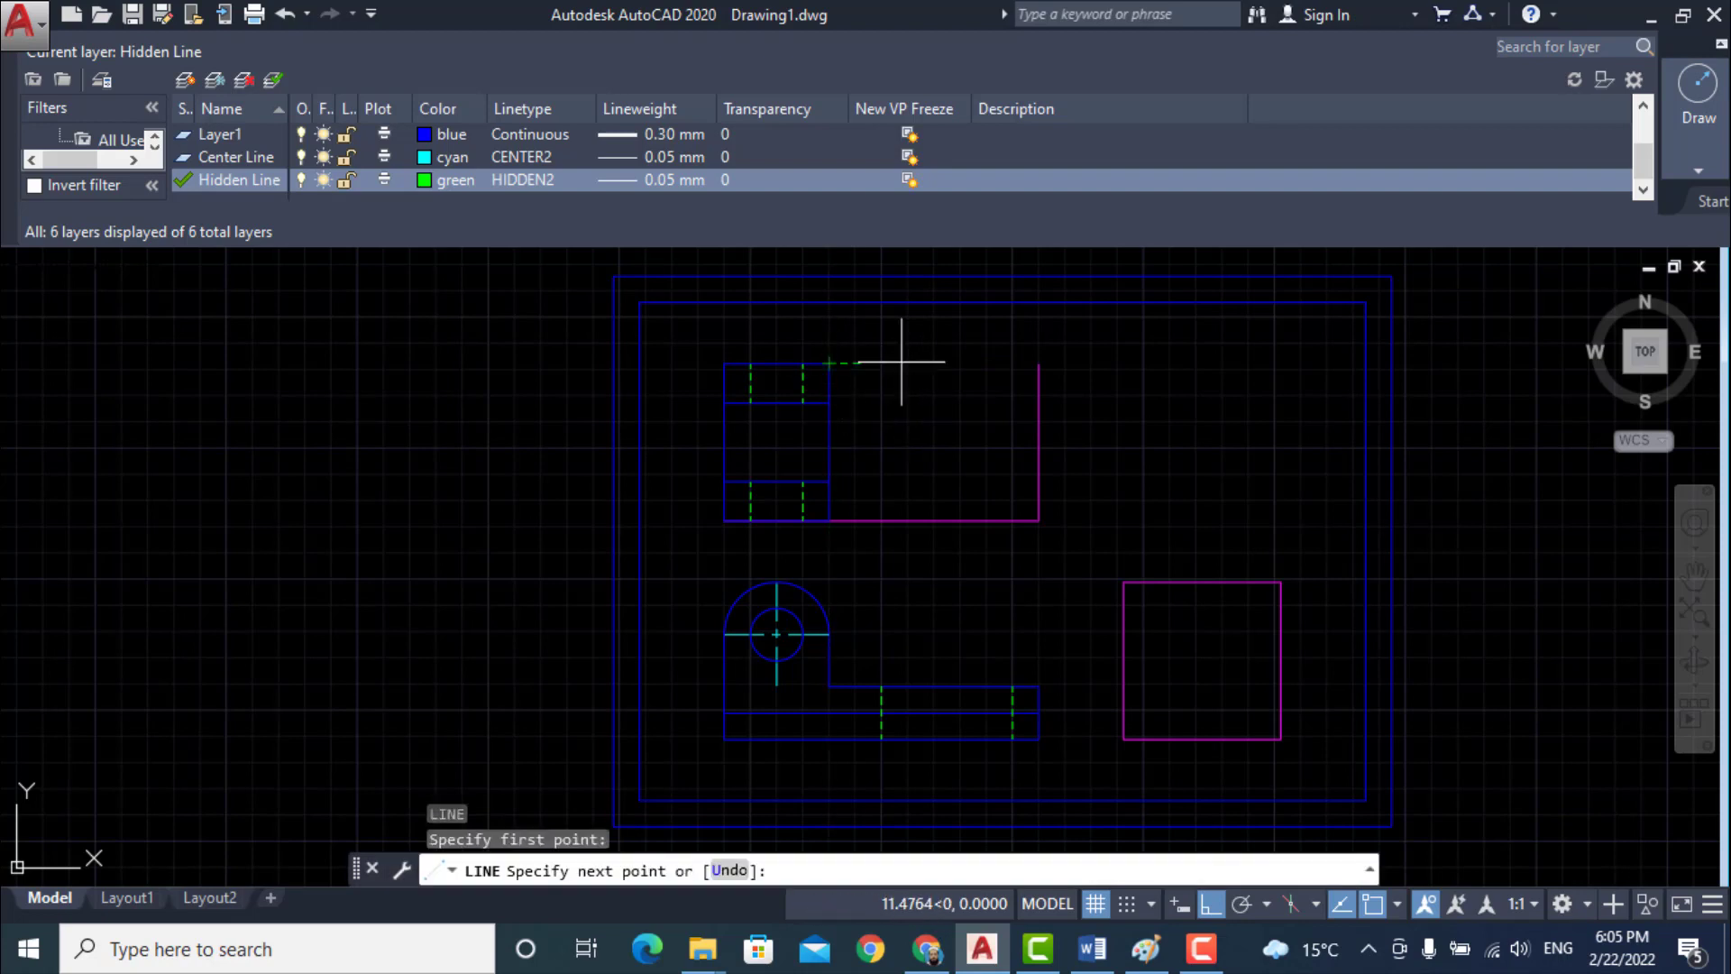
key("Escape")
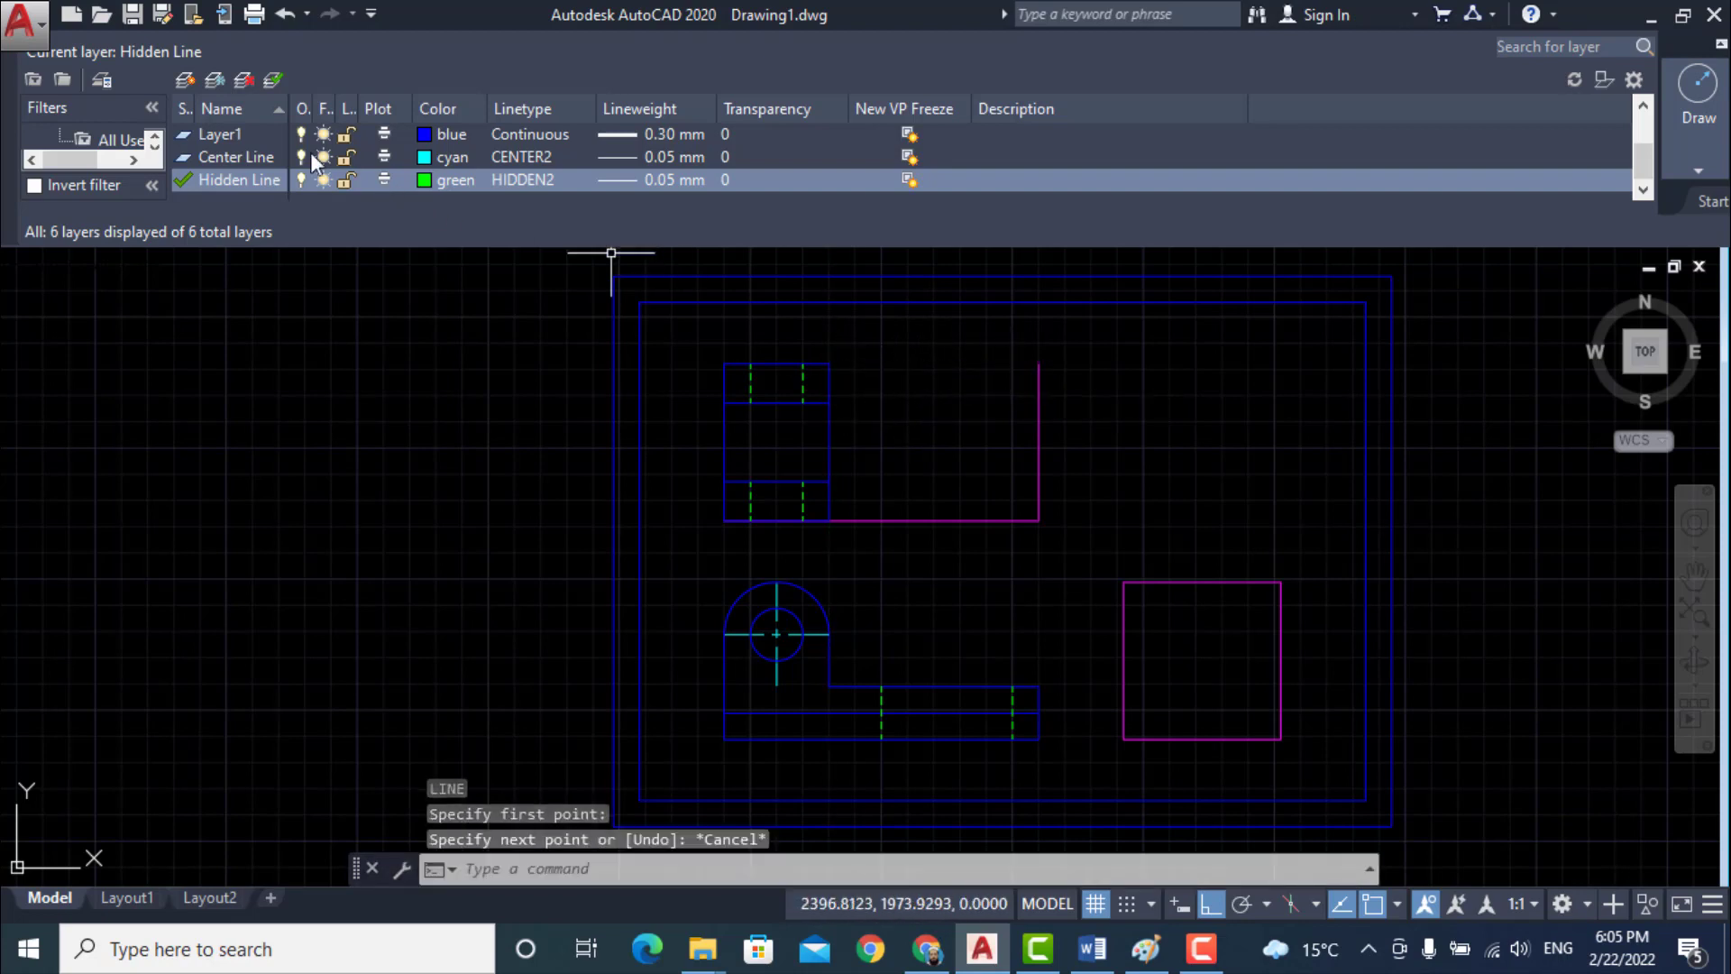
- Make Visible Line the current layer and draw the base's upper edge from the upper lug's top-right corner to the right magenta edge's top end
scroll(244, 149, "up", 2)
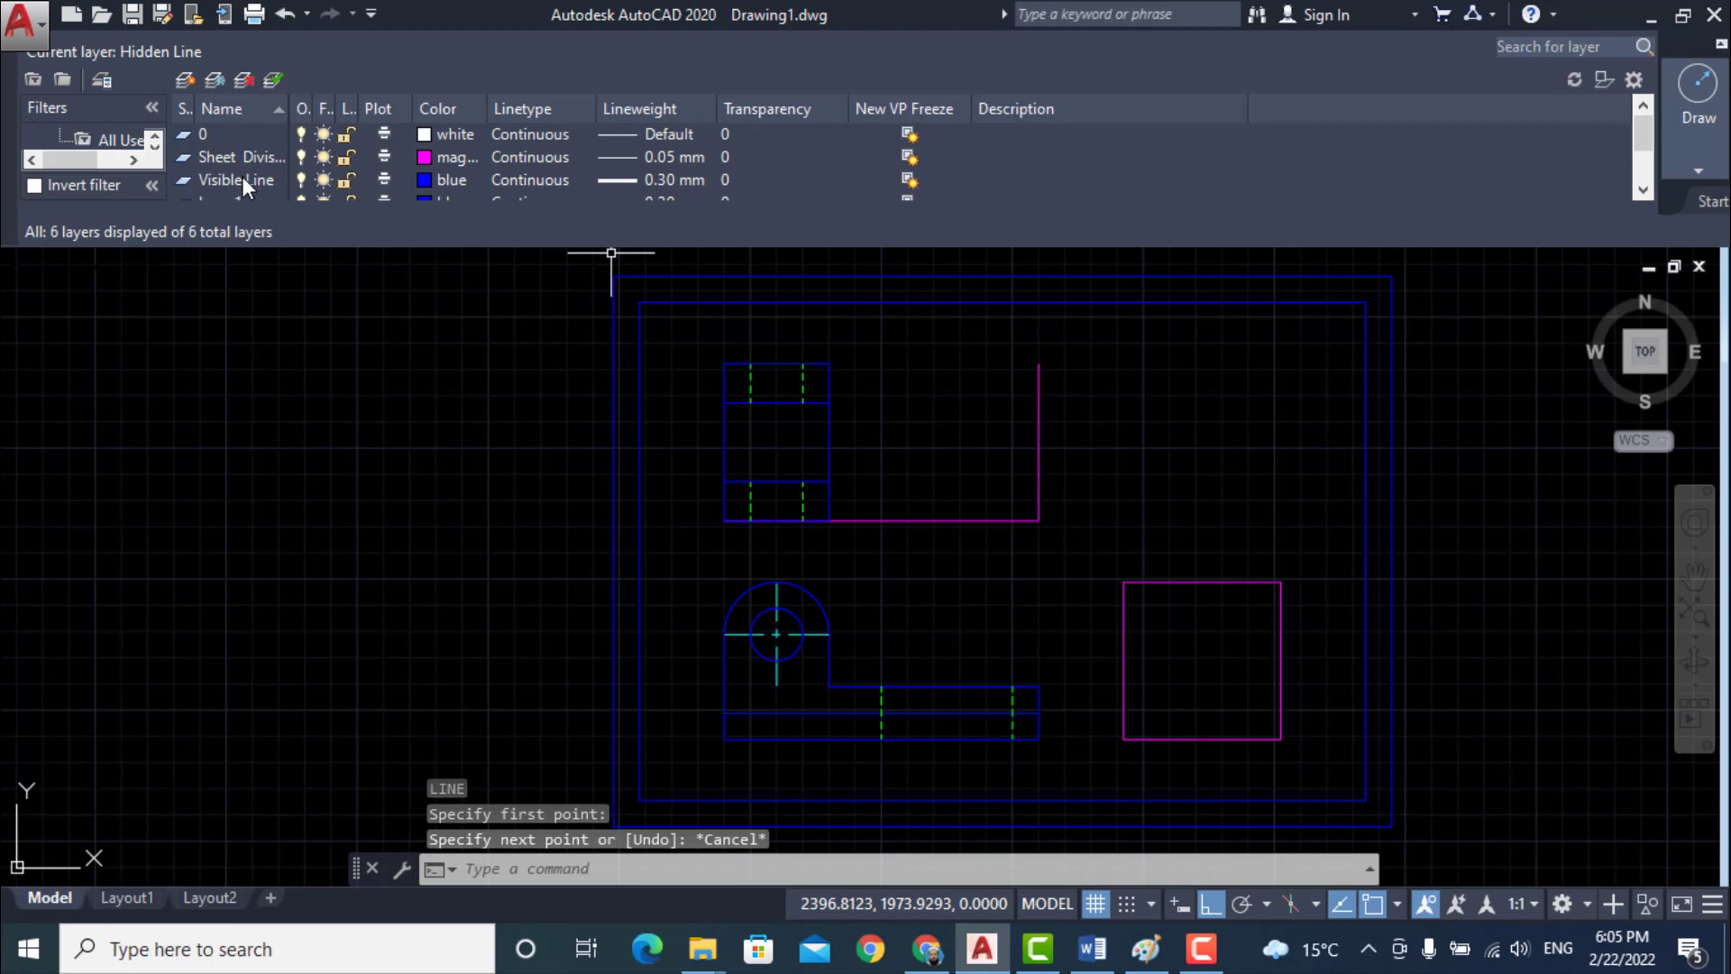
double_click(242, 179)
type("l")
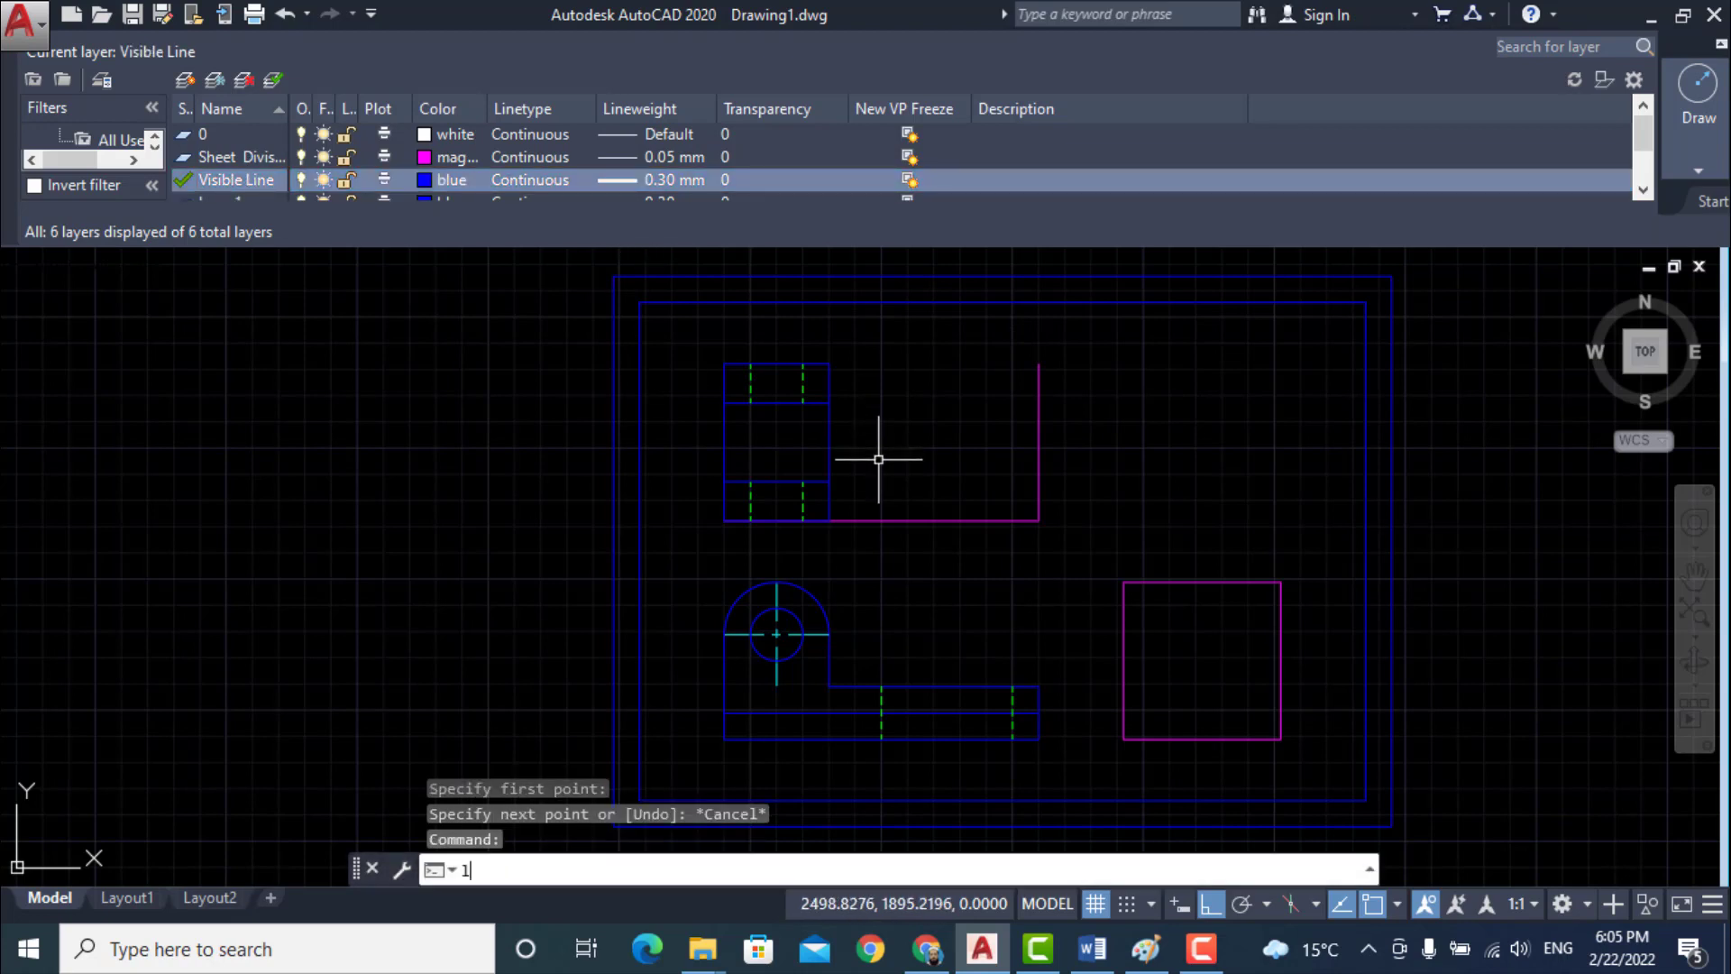
key("Return")
left_click(829, 364)
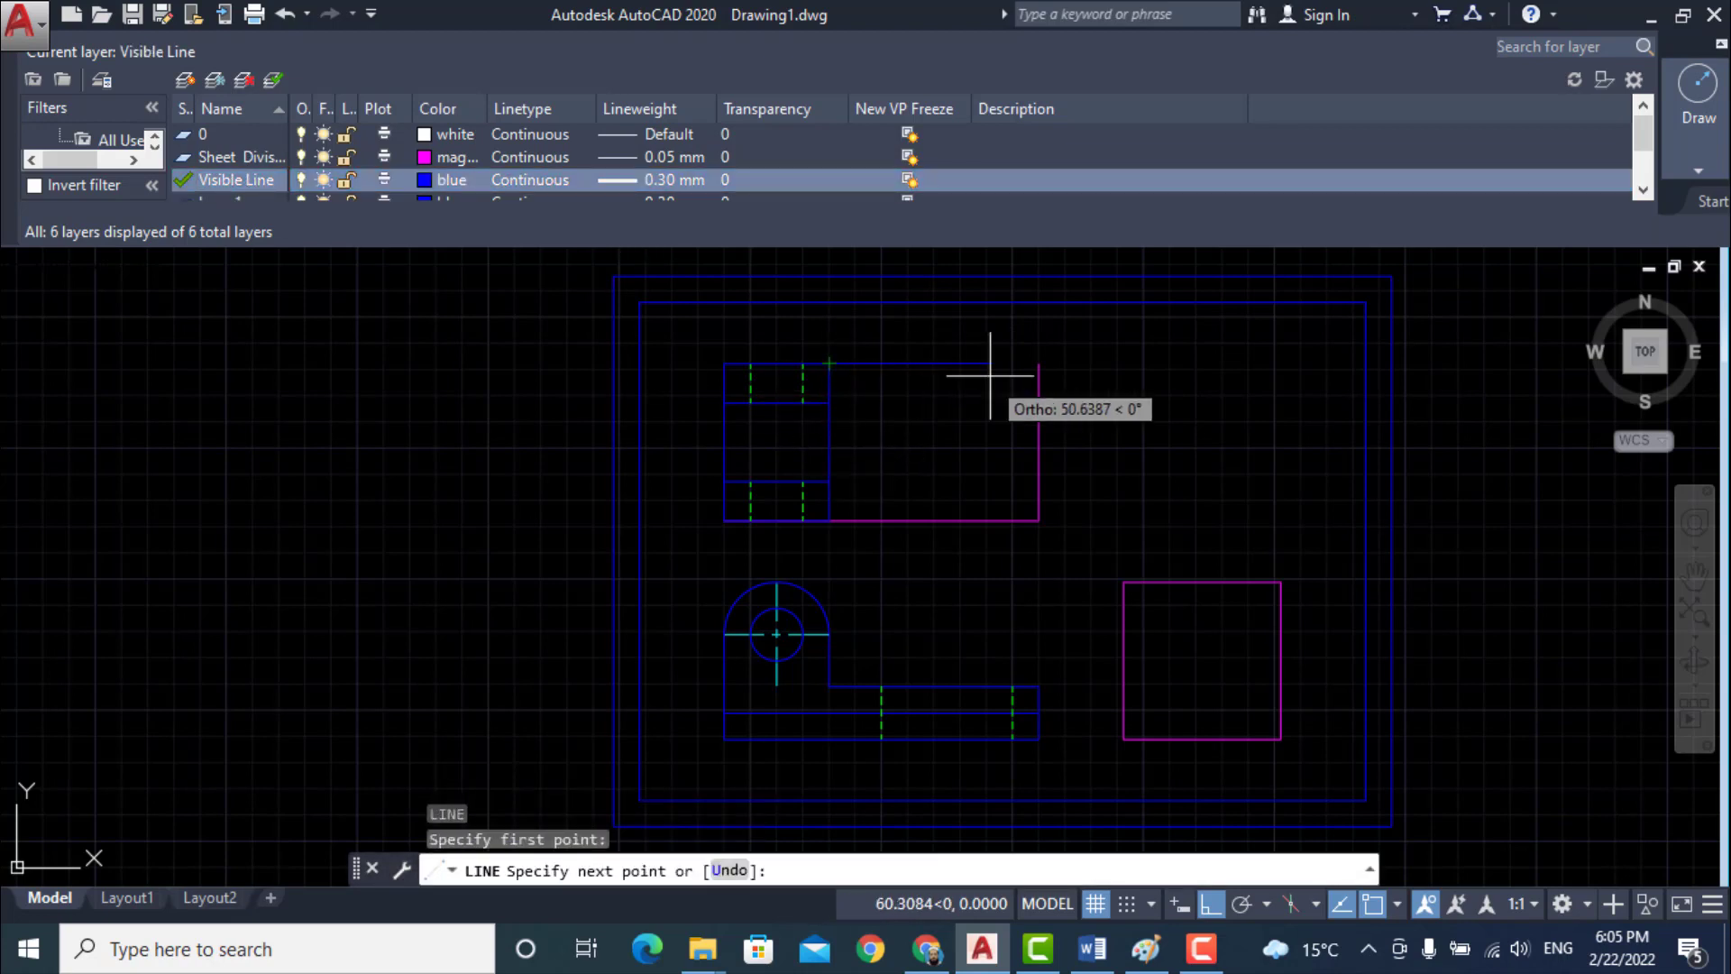
left_click(1039, 364)
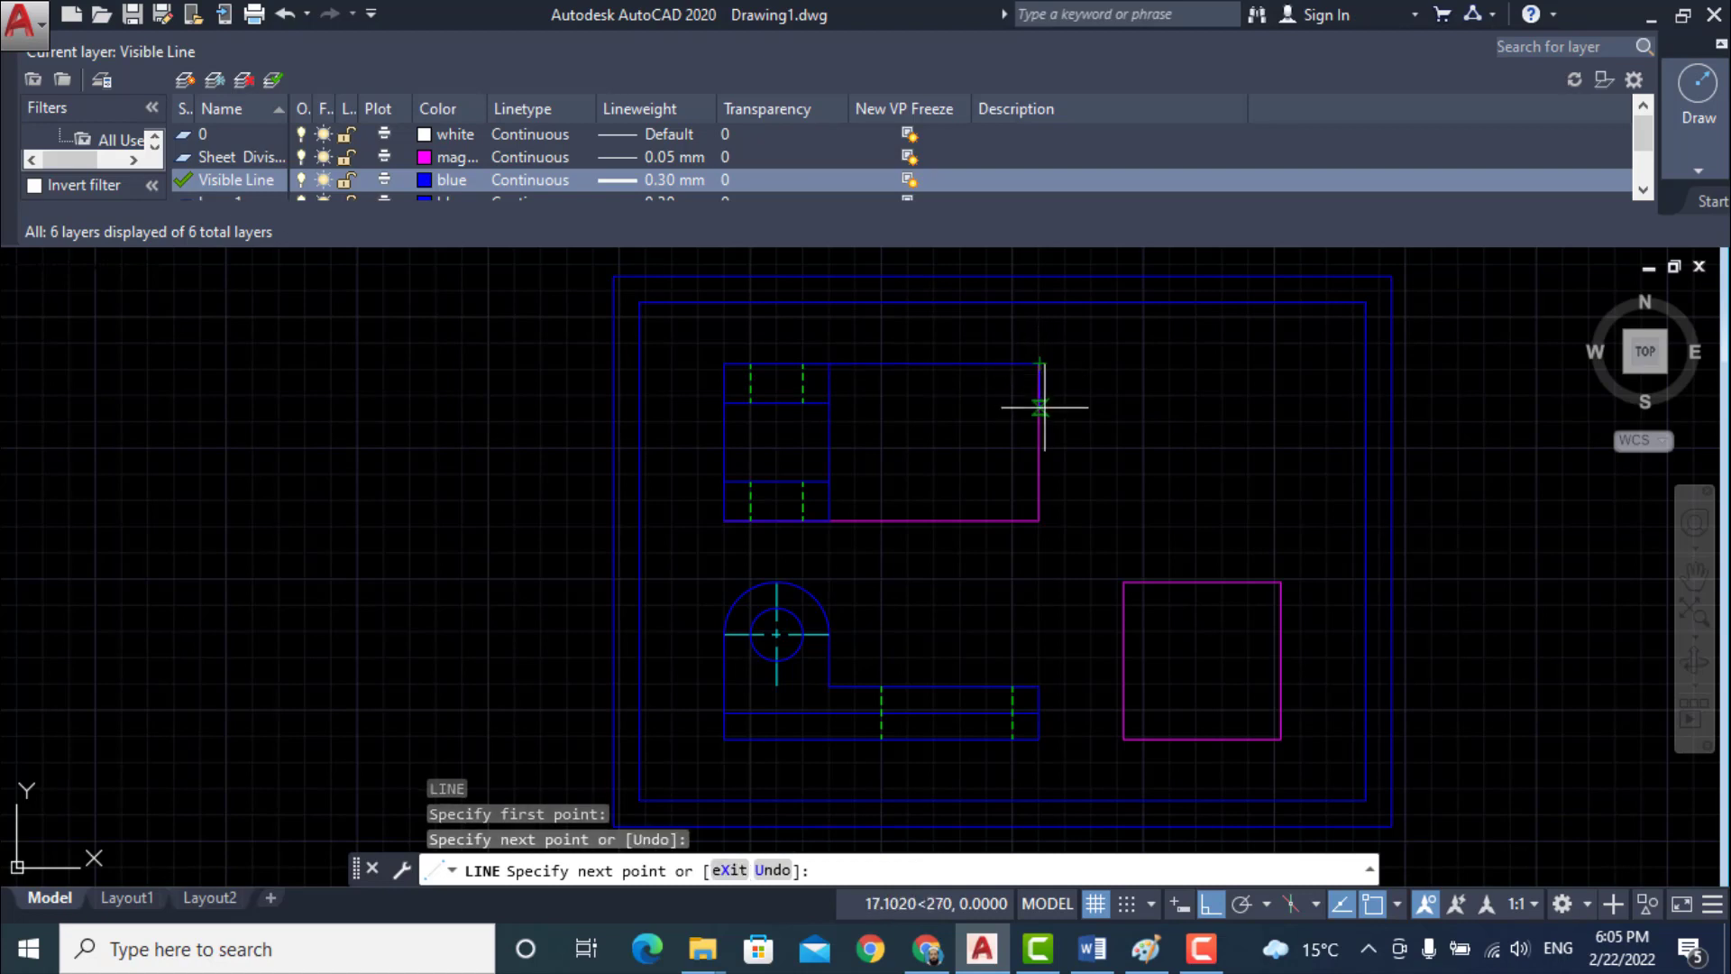
key("Escape")
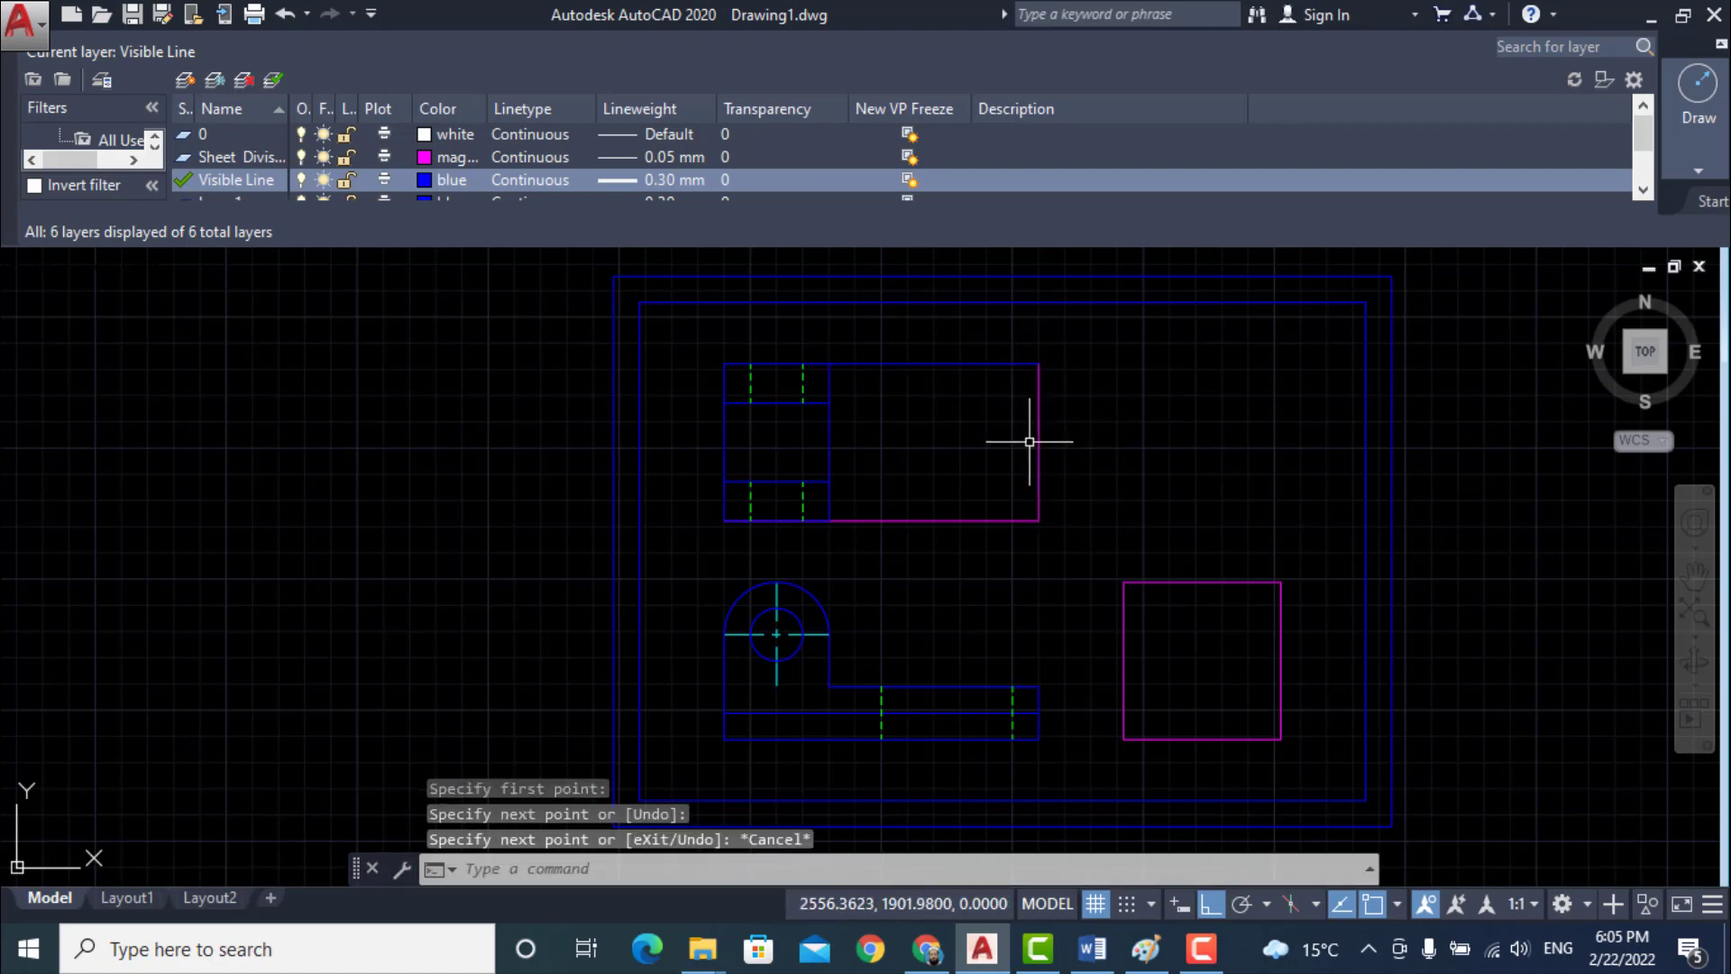
- Delete the top view box's right magenta edge and redraw it as a visible line down to the lower edge's right end
left_click(1037, 442)
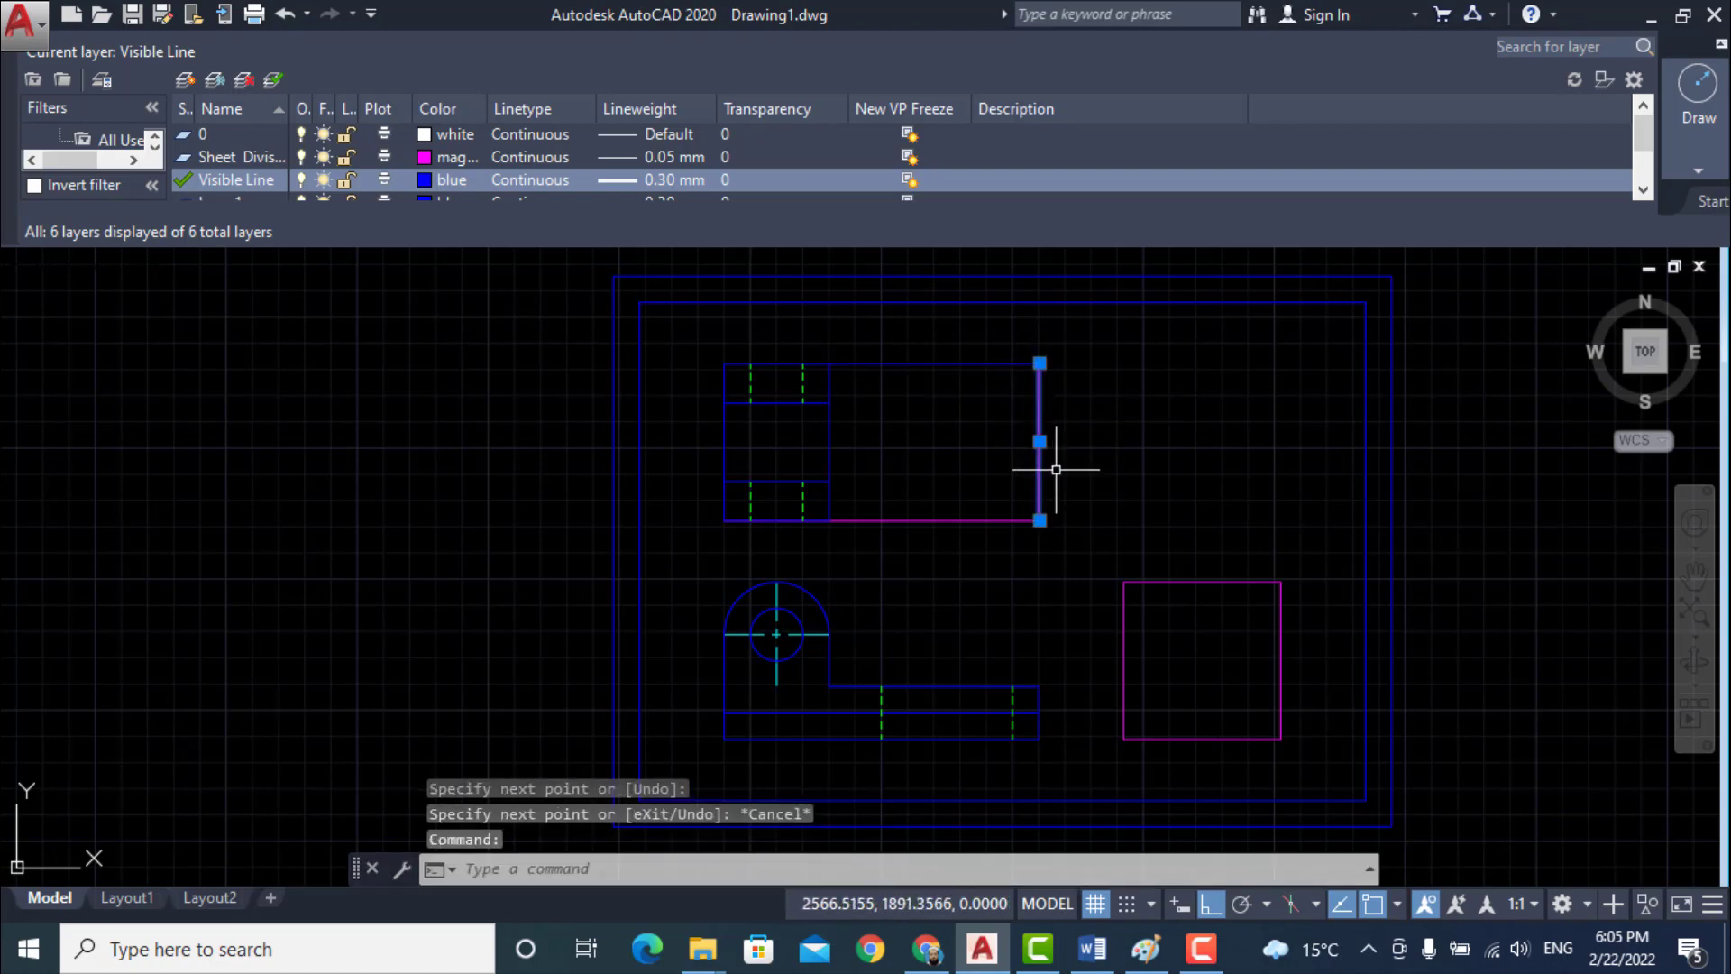
key("Delete")
type("l")
key("Return")
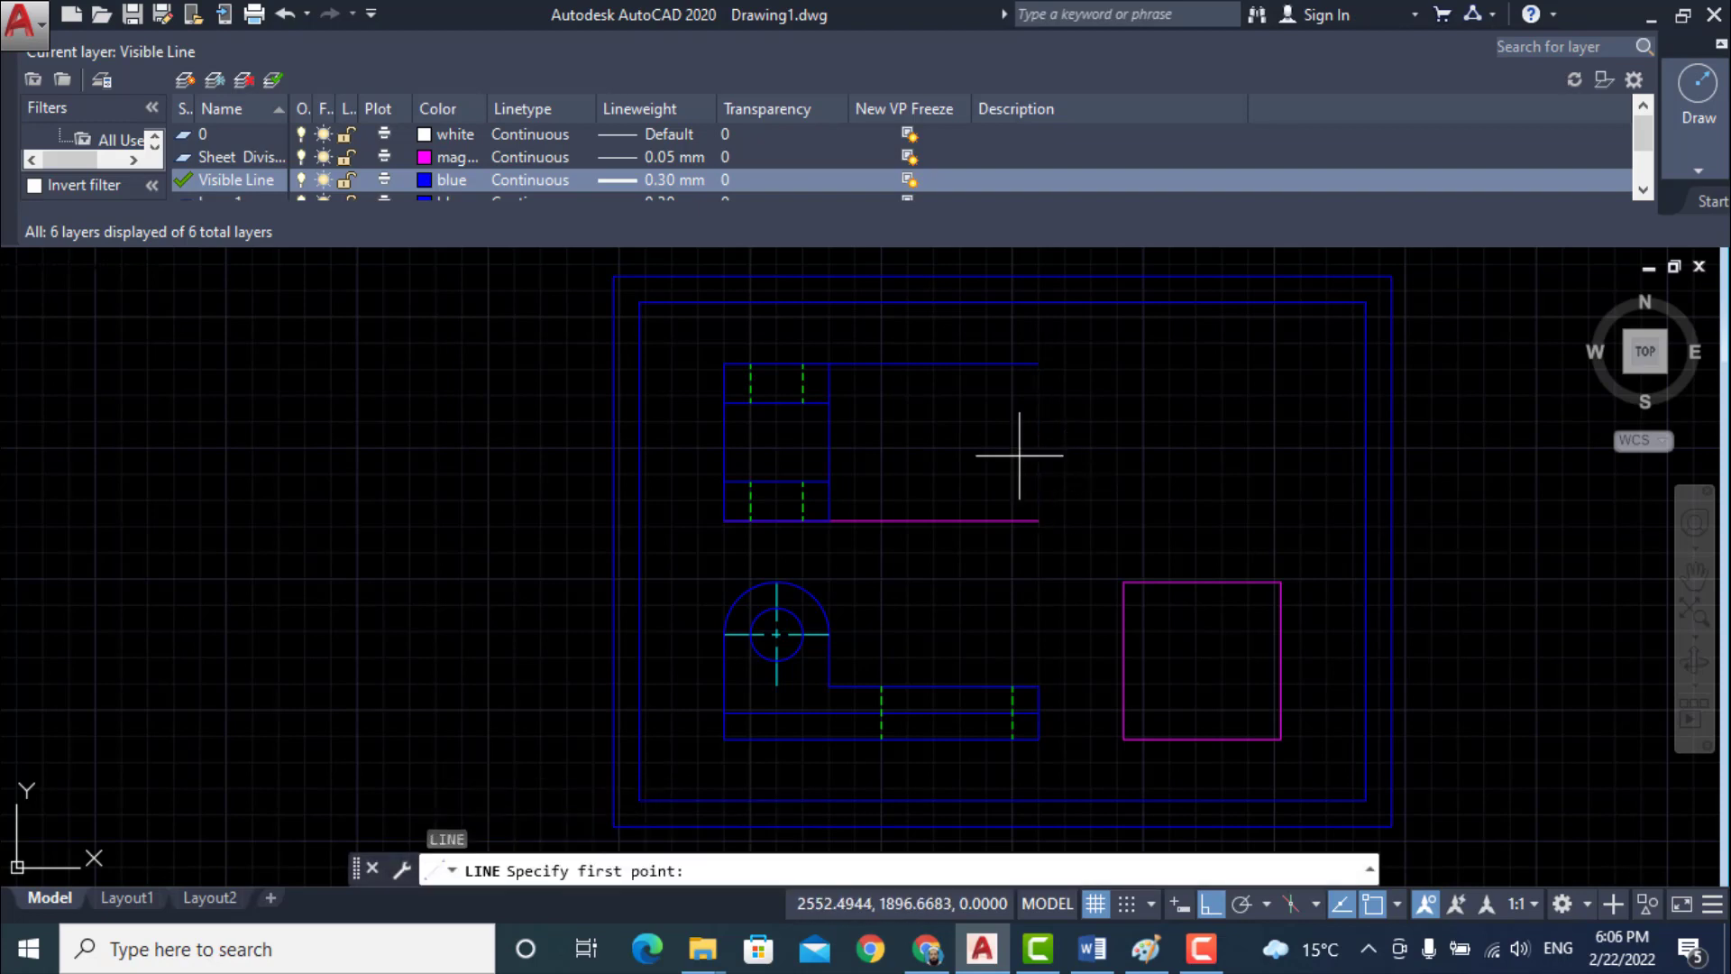
left_click(1039, 364)
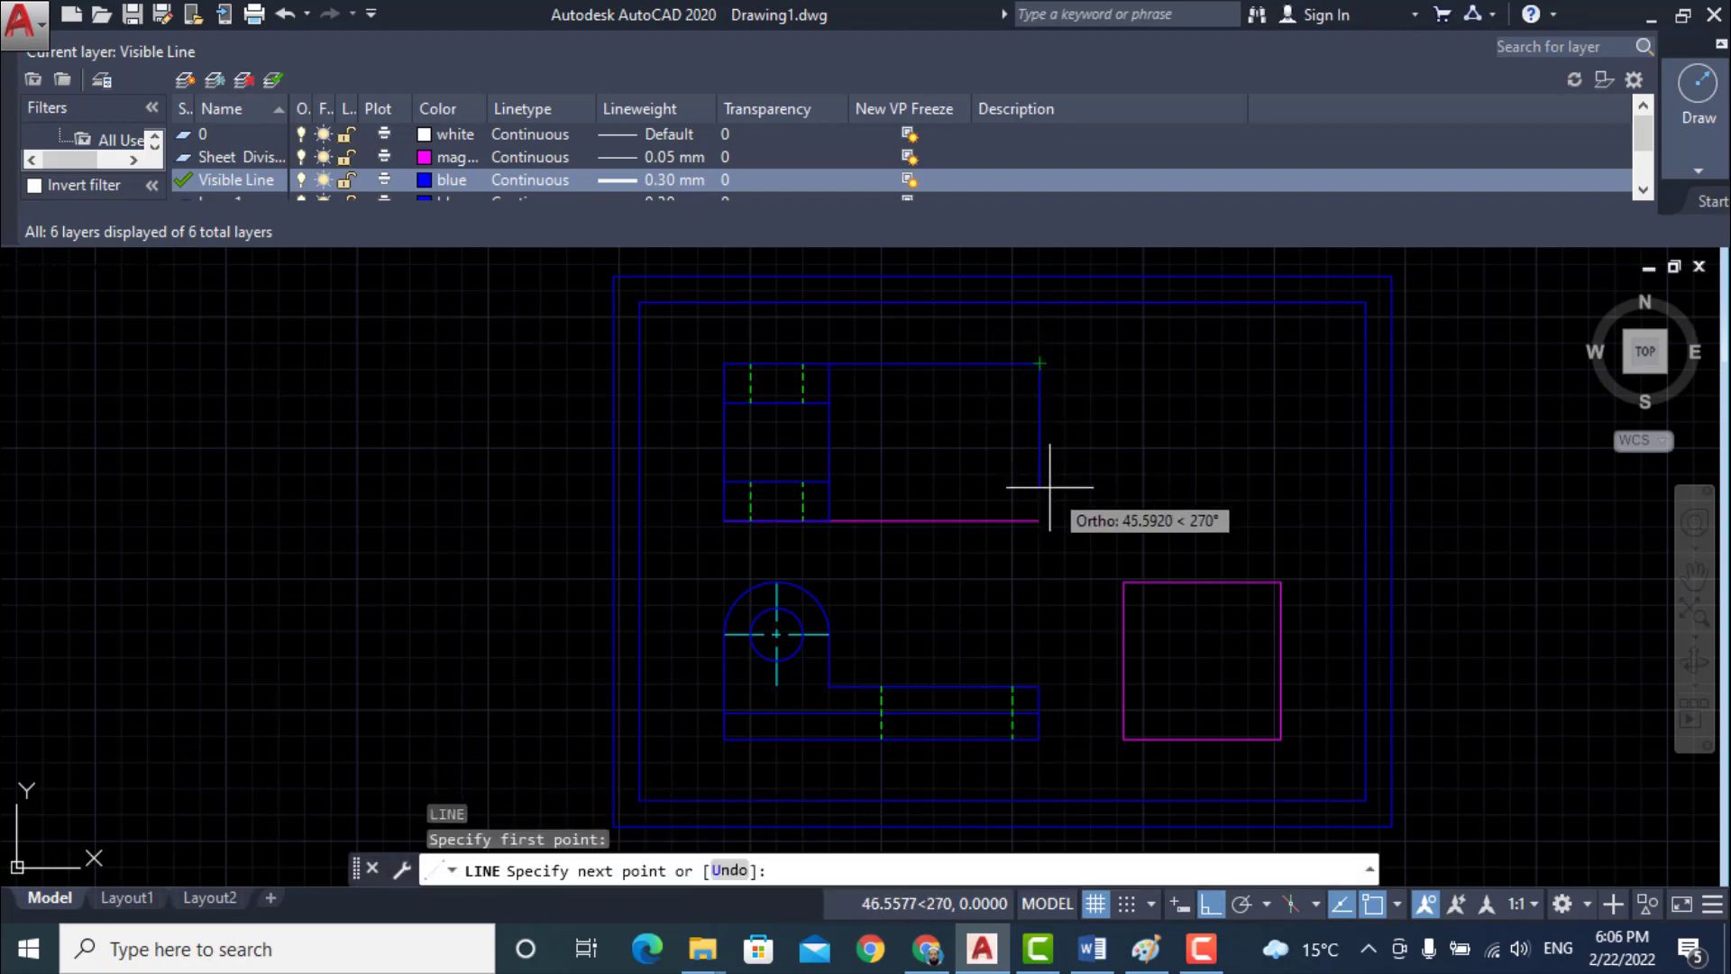
left_click(1040, 520)
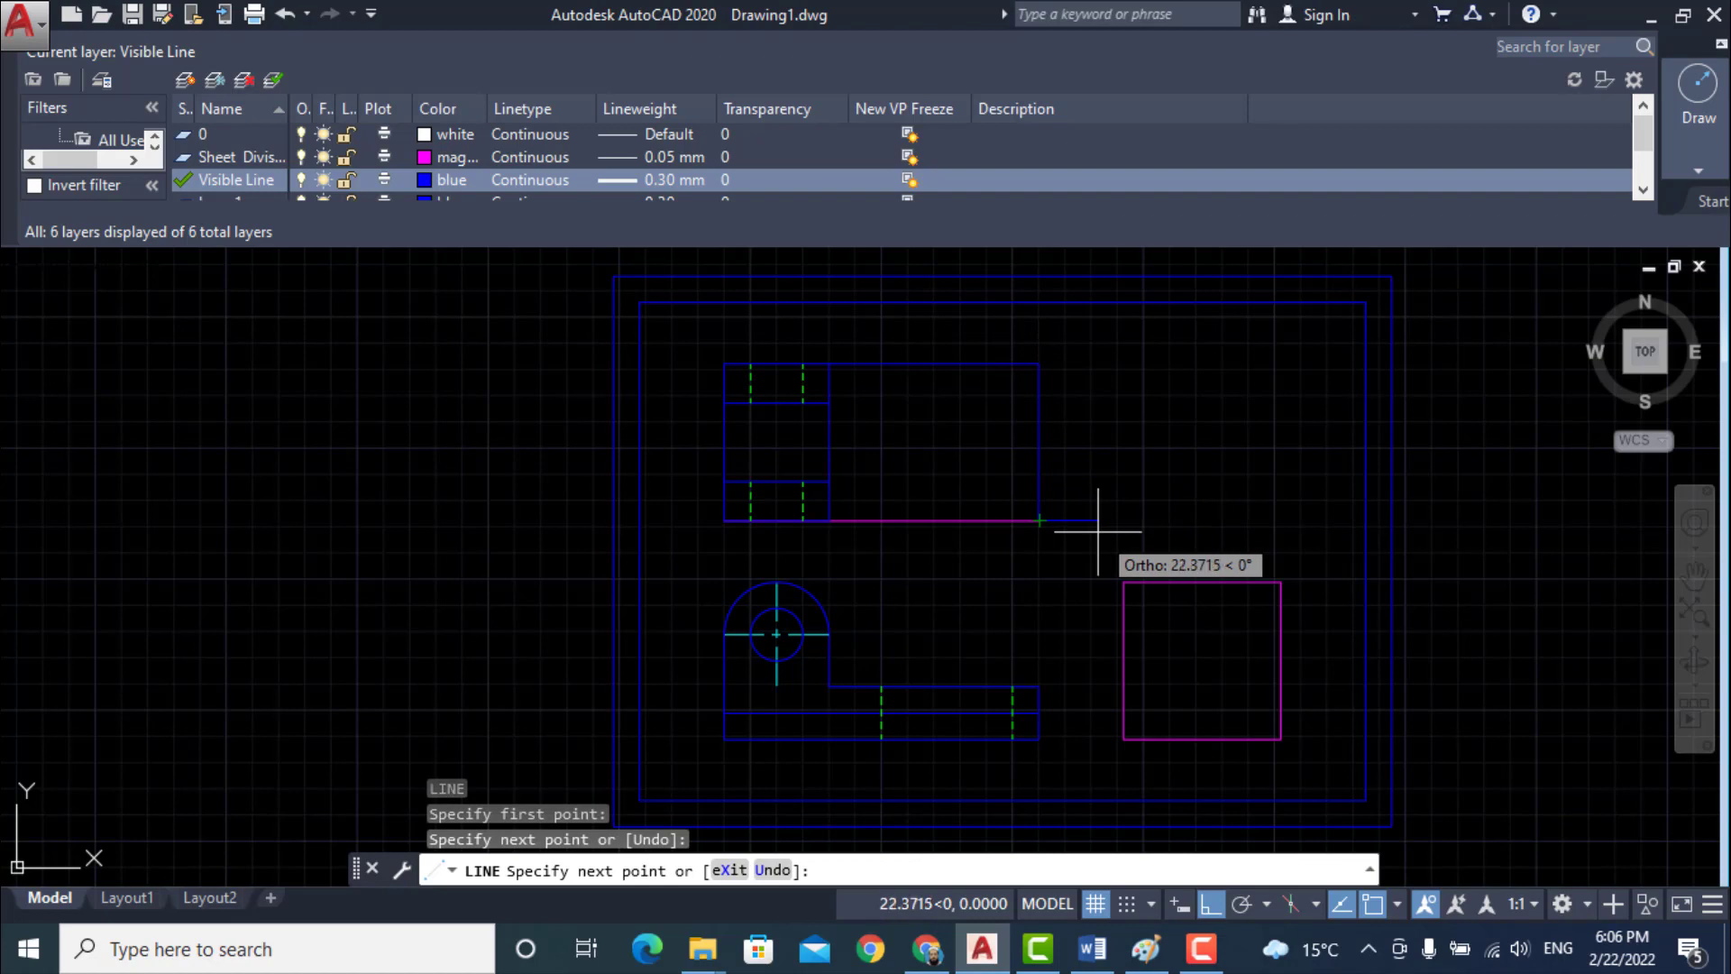
key("Return")
- Delete the top view's lower magenta edge and draw a visible line from the base's bottom-right corner to the lower lug's bottom-right corner
left_click(936, 520)
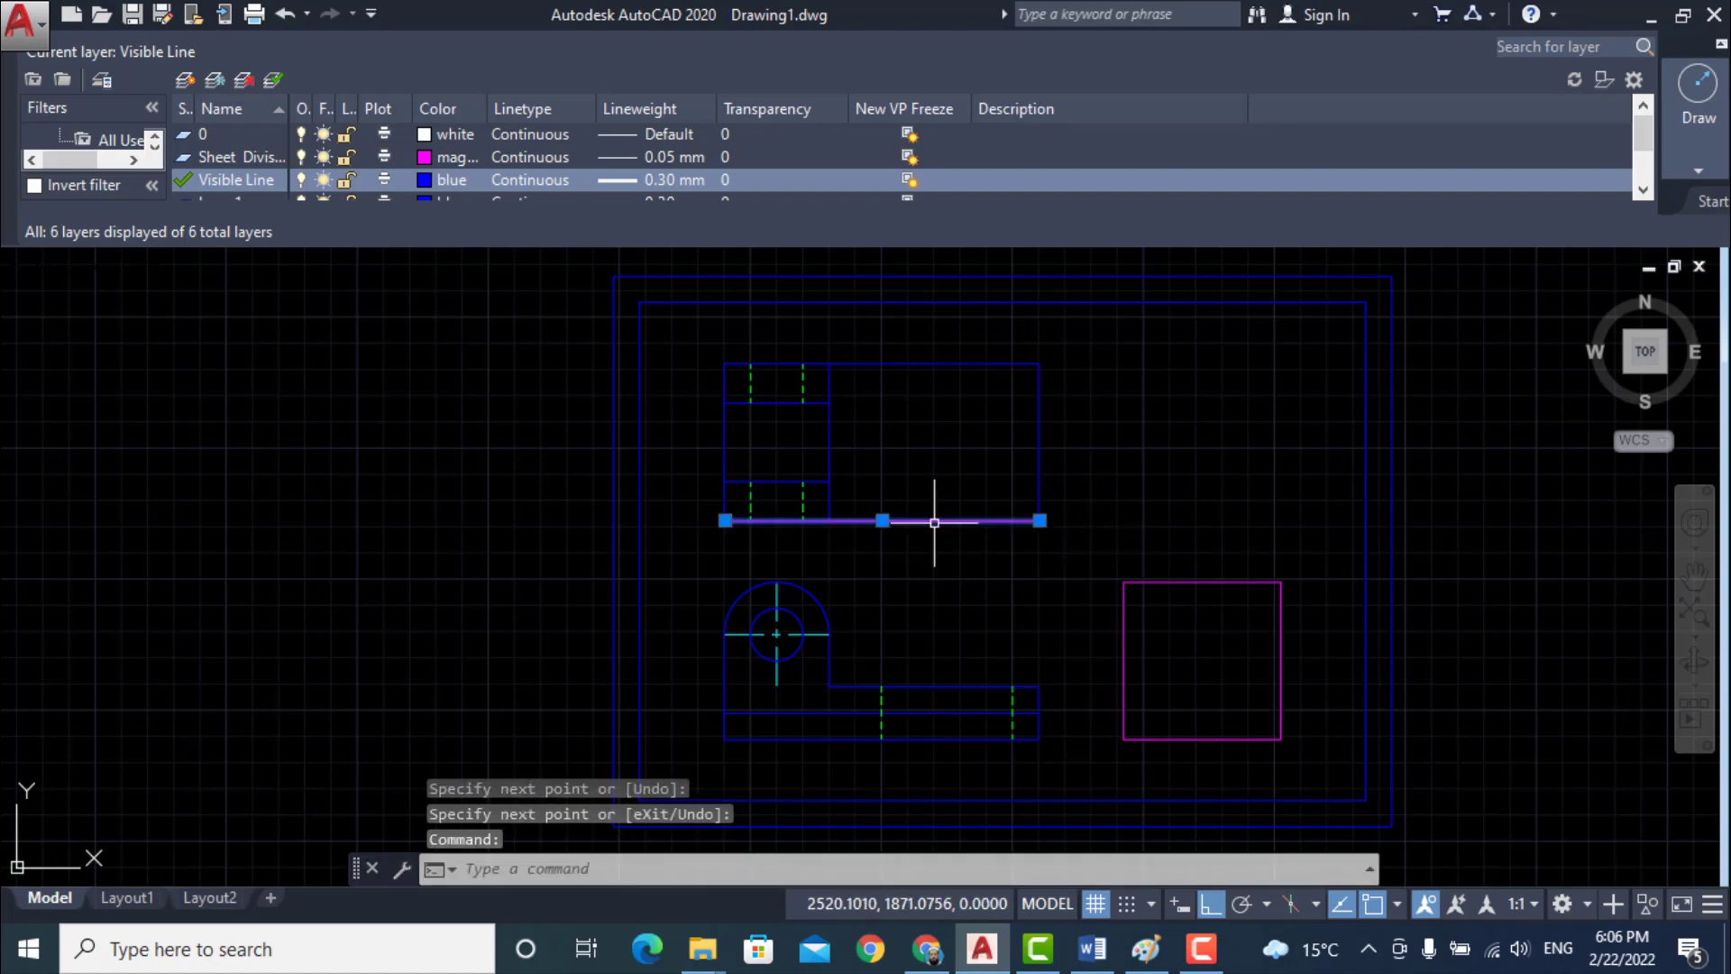
key("Delete")
type("l")
key("Return")
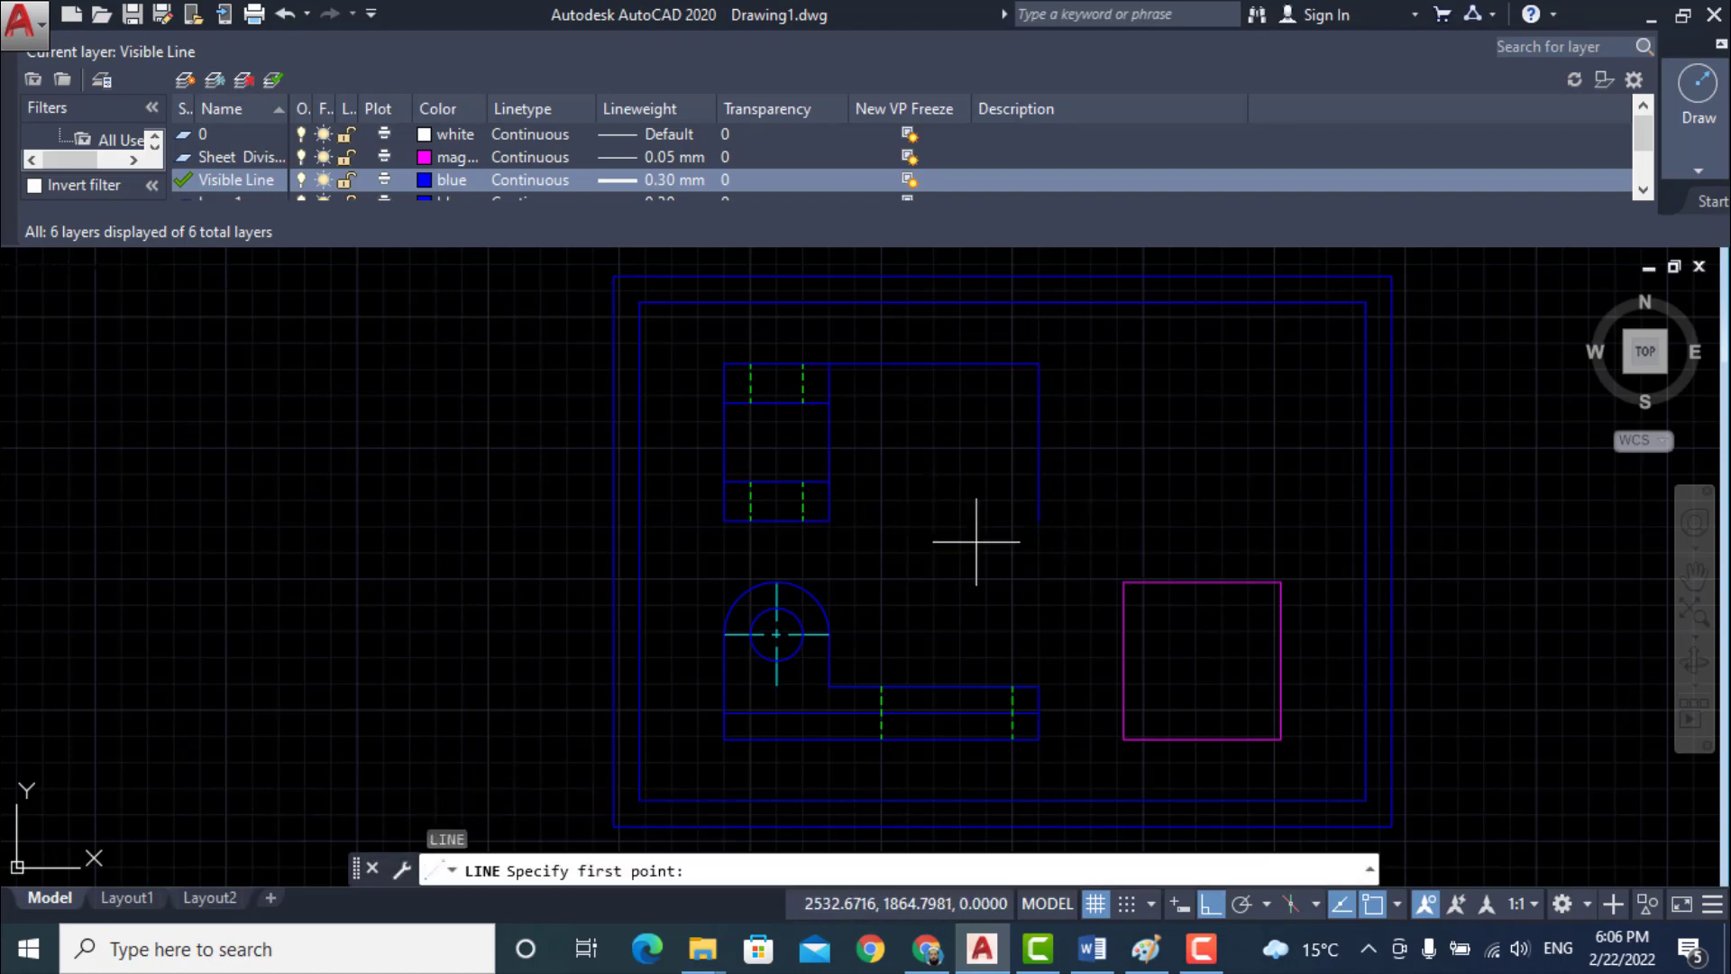
left_click(1039, 520)
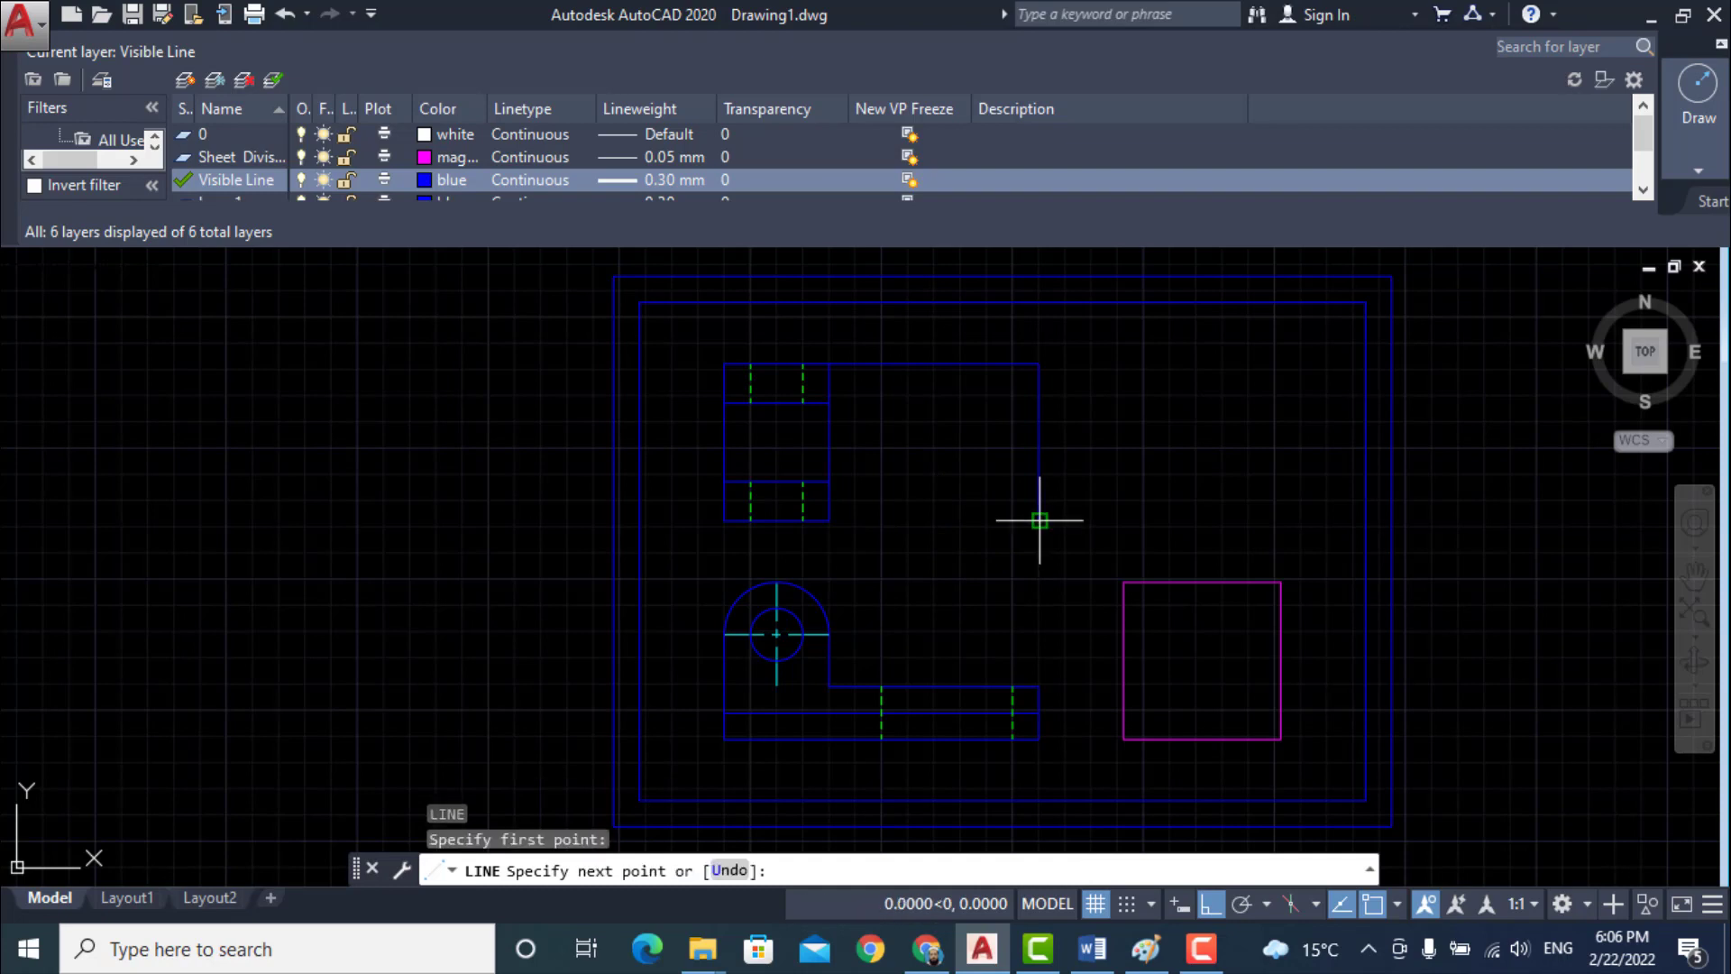
left_click(827, 519)
key("Return")
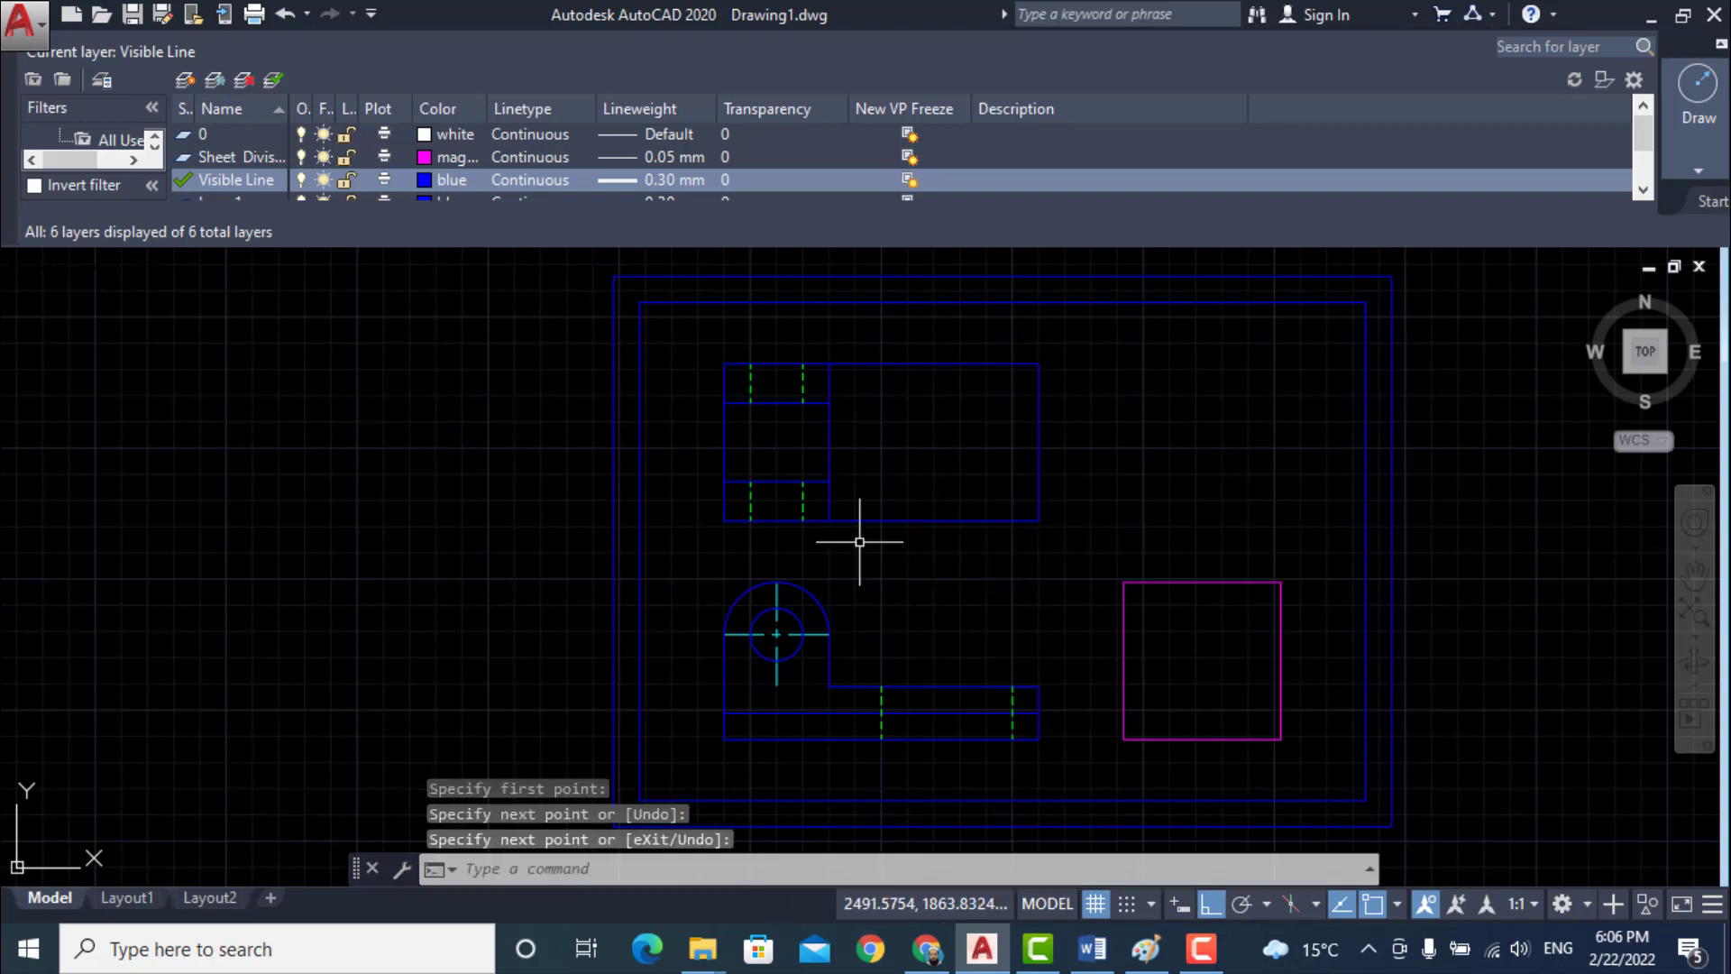
- Check the base plate's slot dimensions in the Word drawing, then return to AutoCAD
left_click(1092, 949)
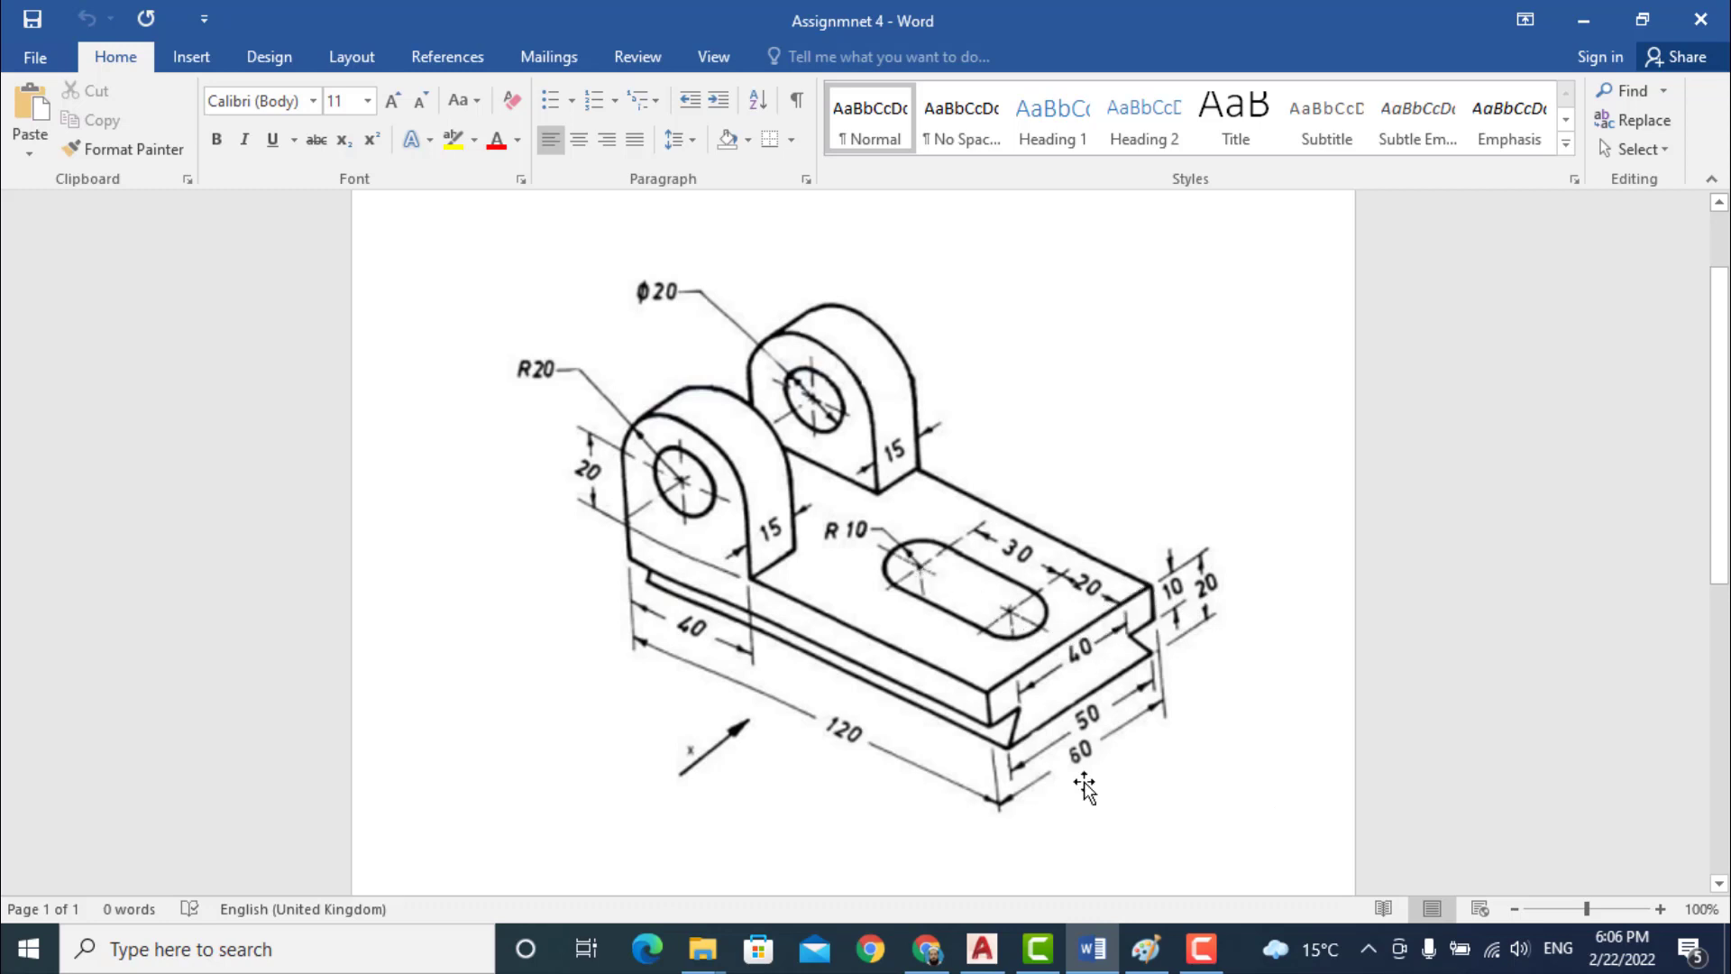
left_click(981, 952)
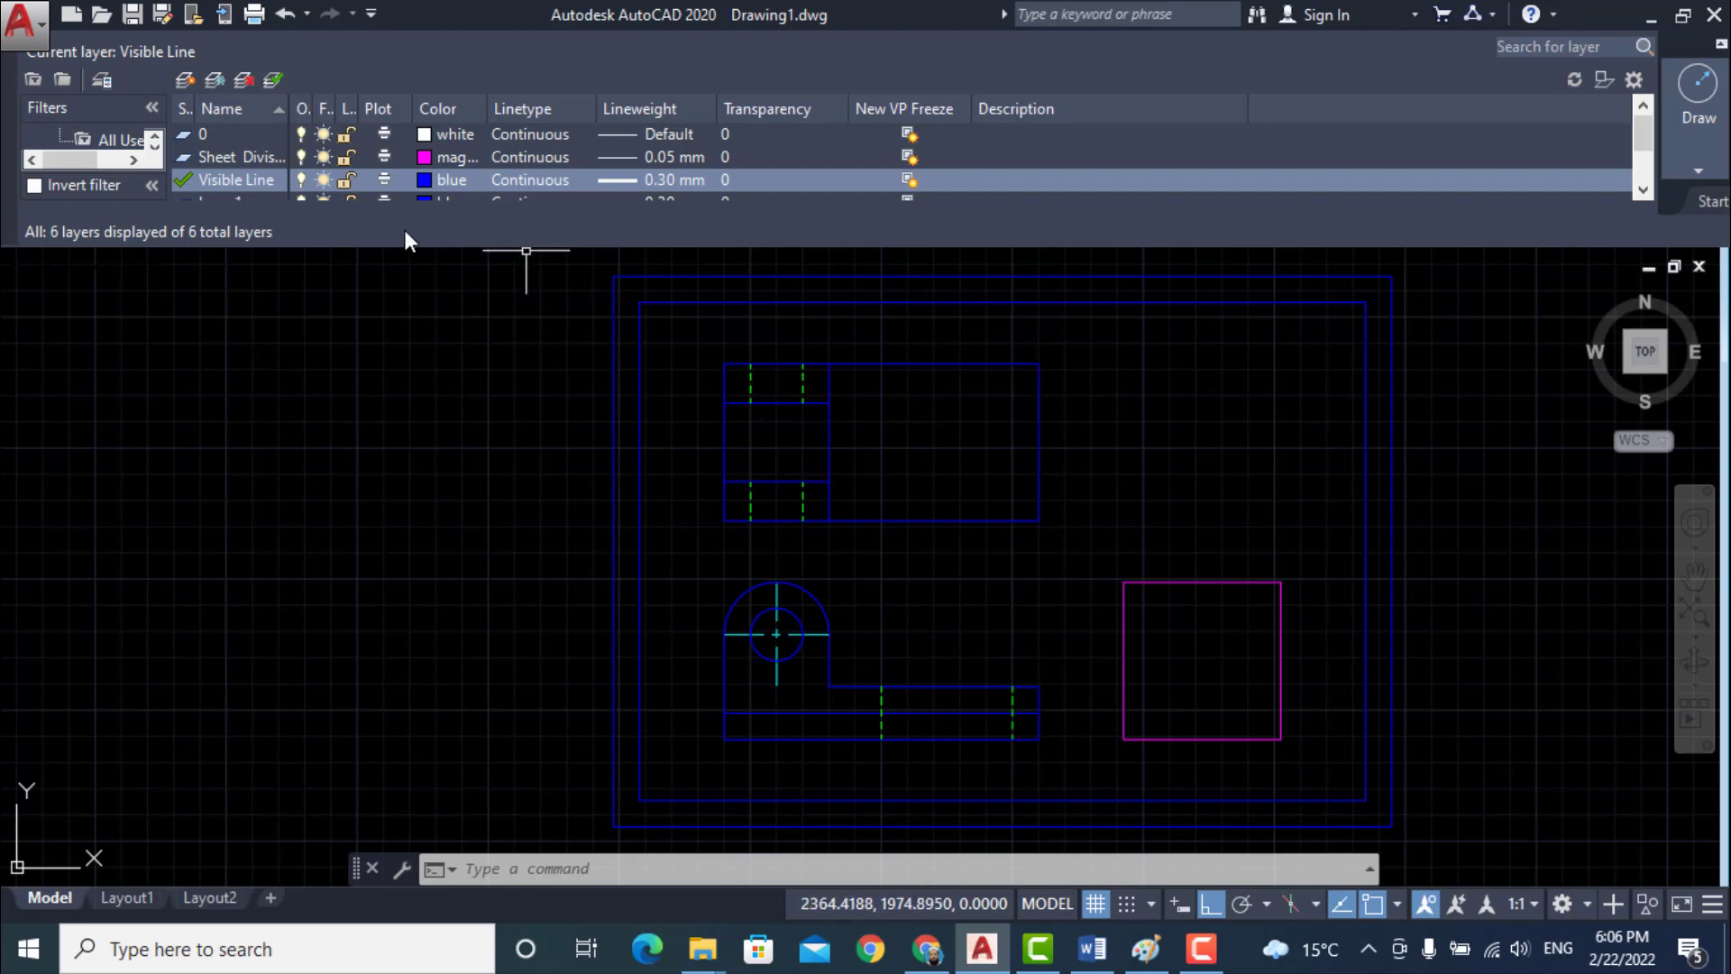
- Make Center Line the current layer
scroll(387, 156, "down", 1)
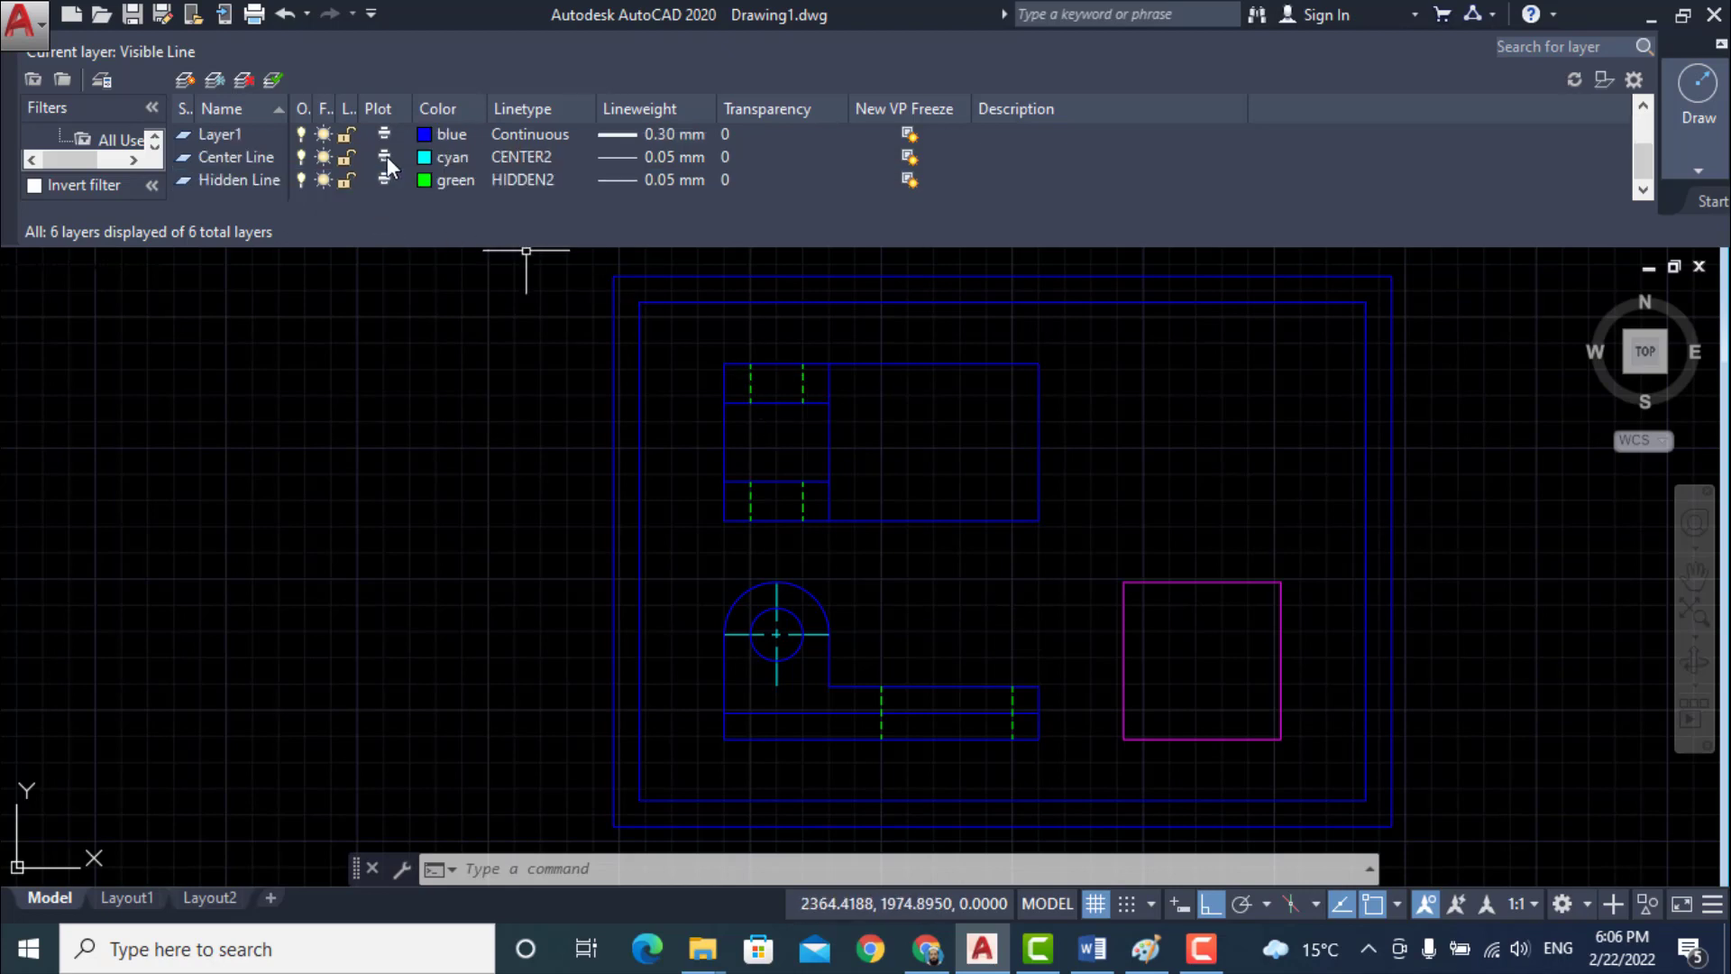
double_click(262, 159)
key("Up")
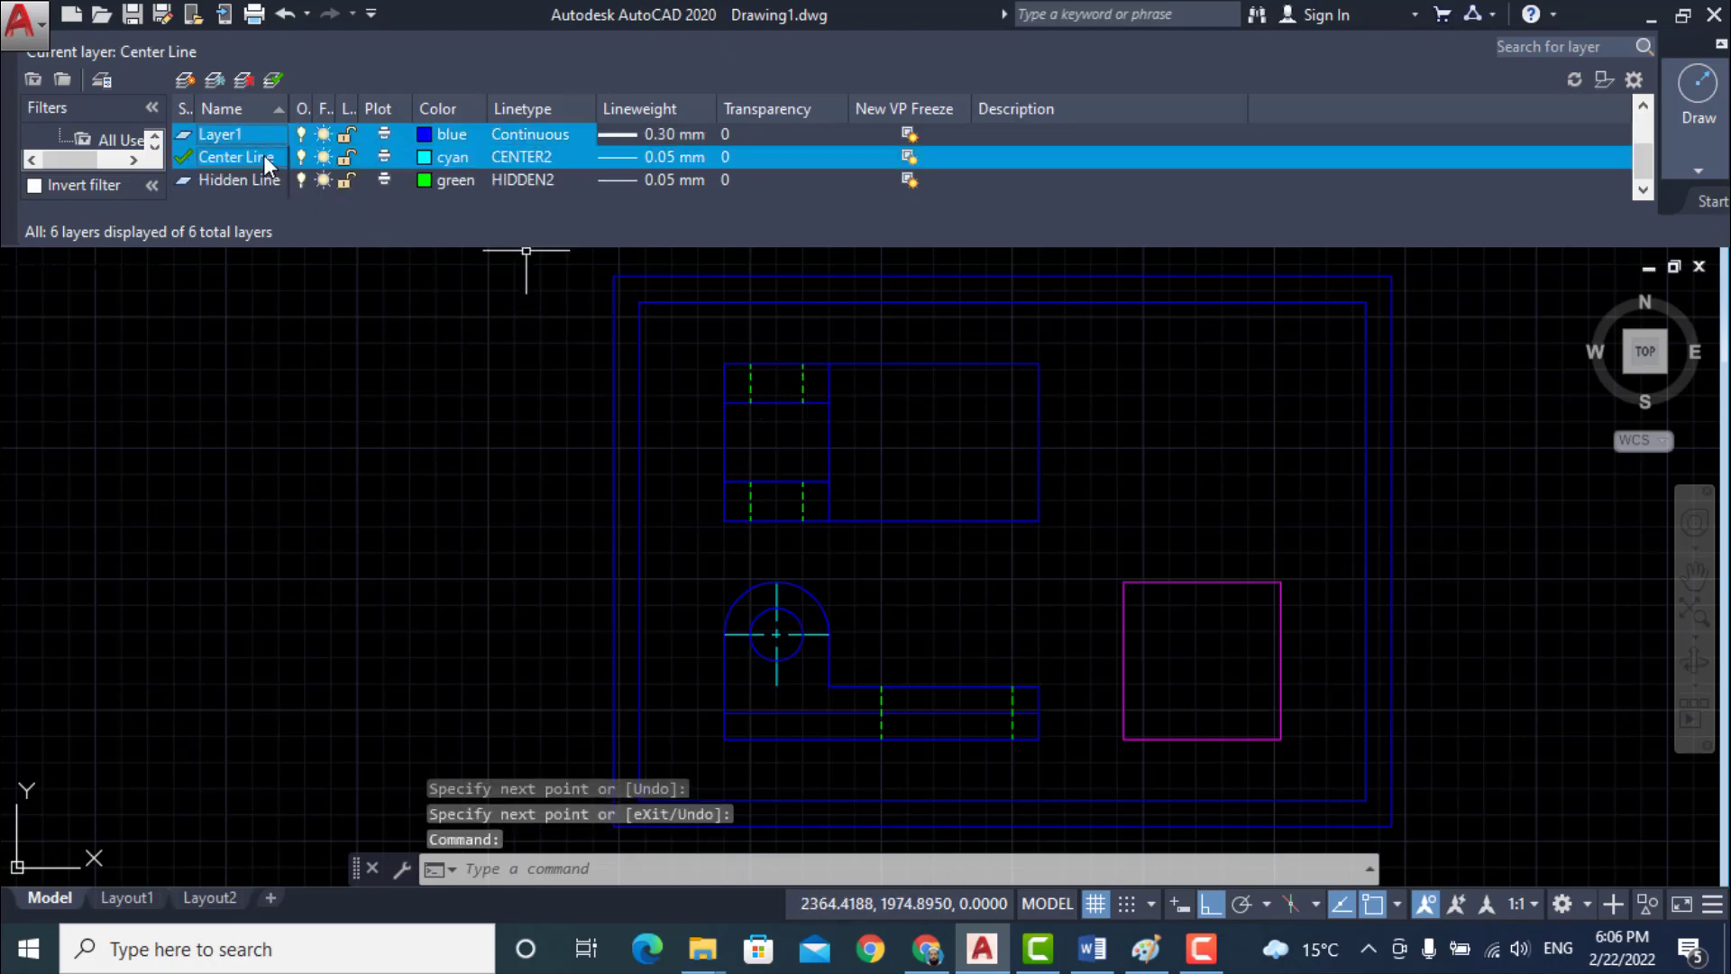
key("alt+n")
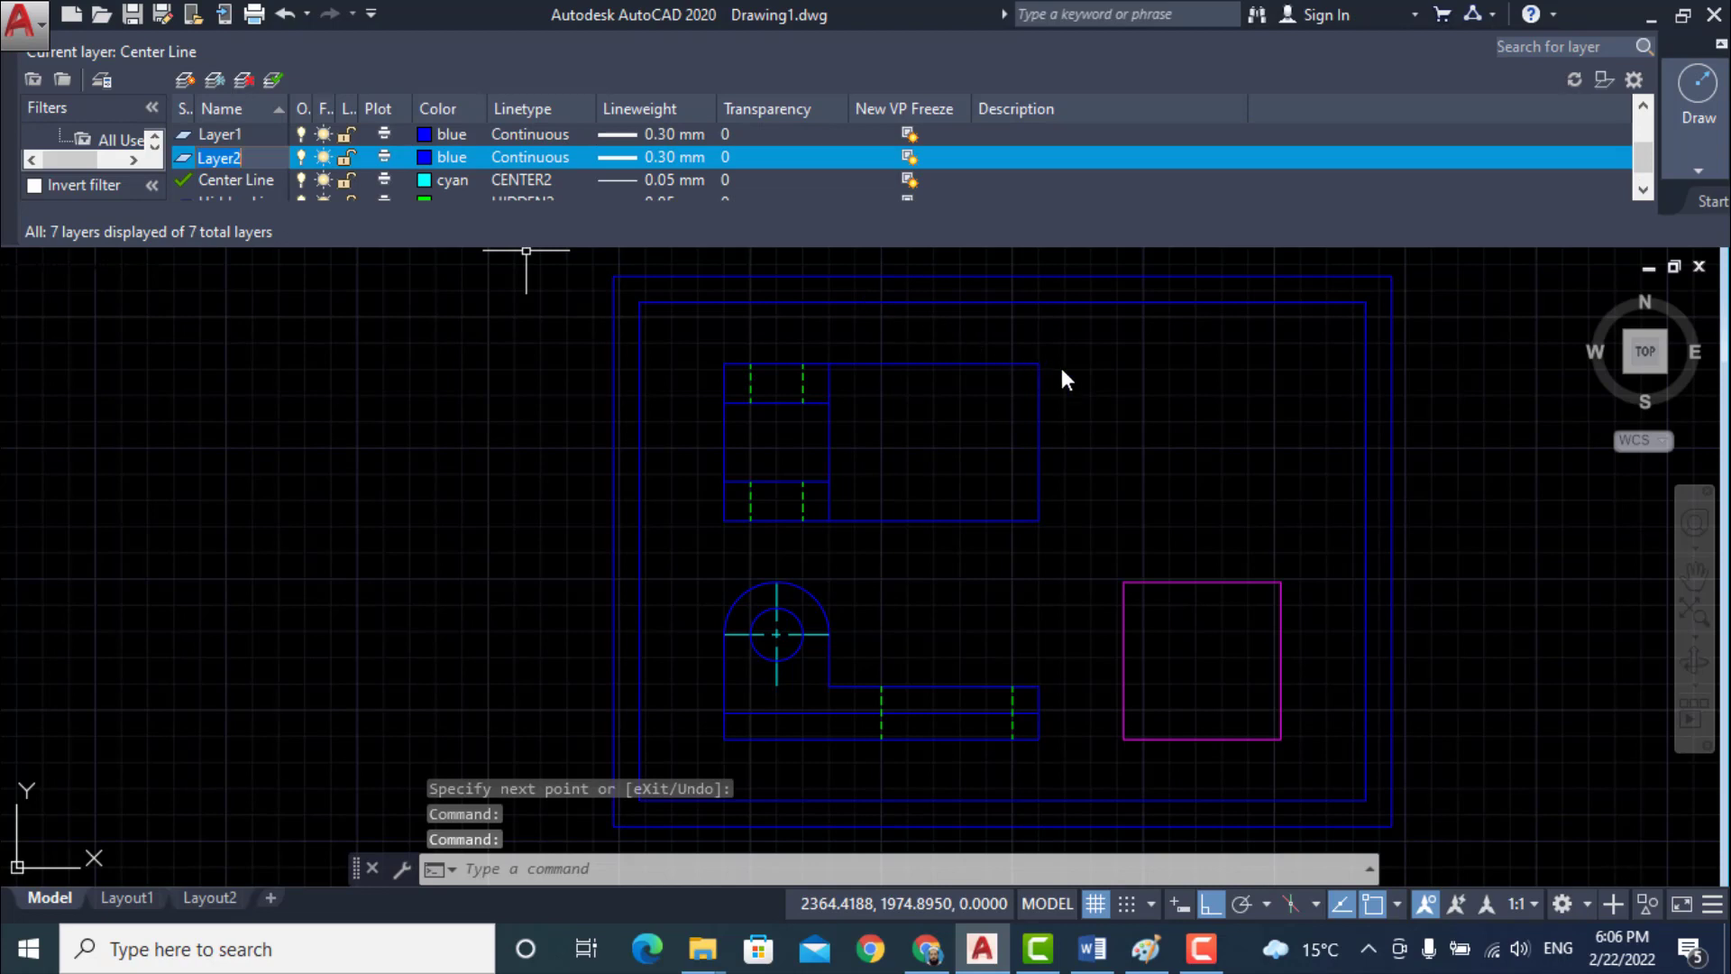
left_click(262, 181)
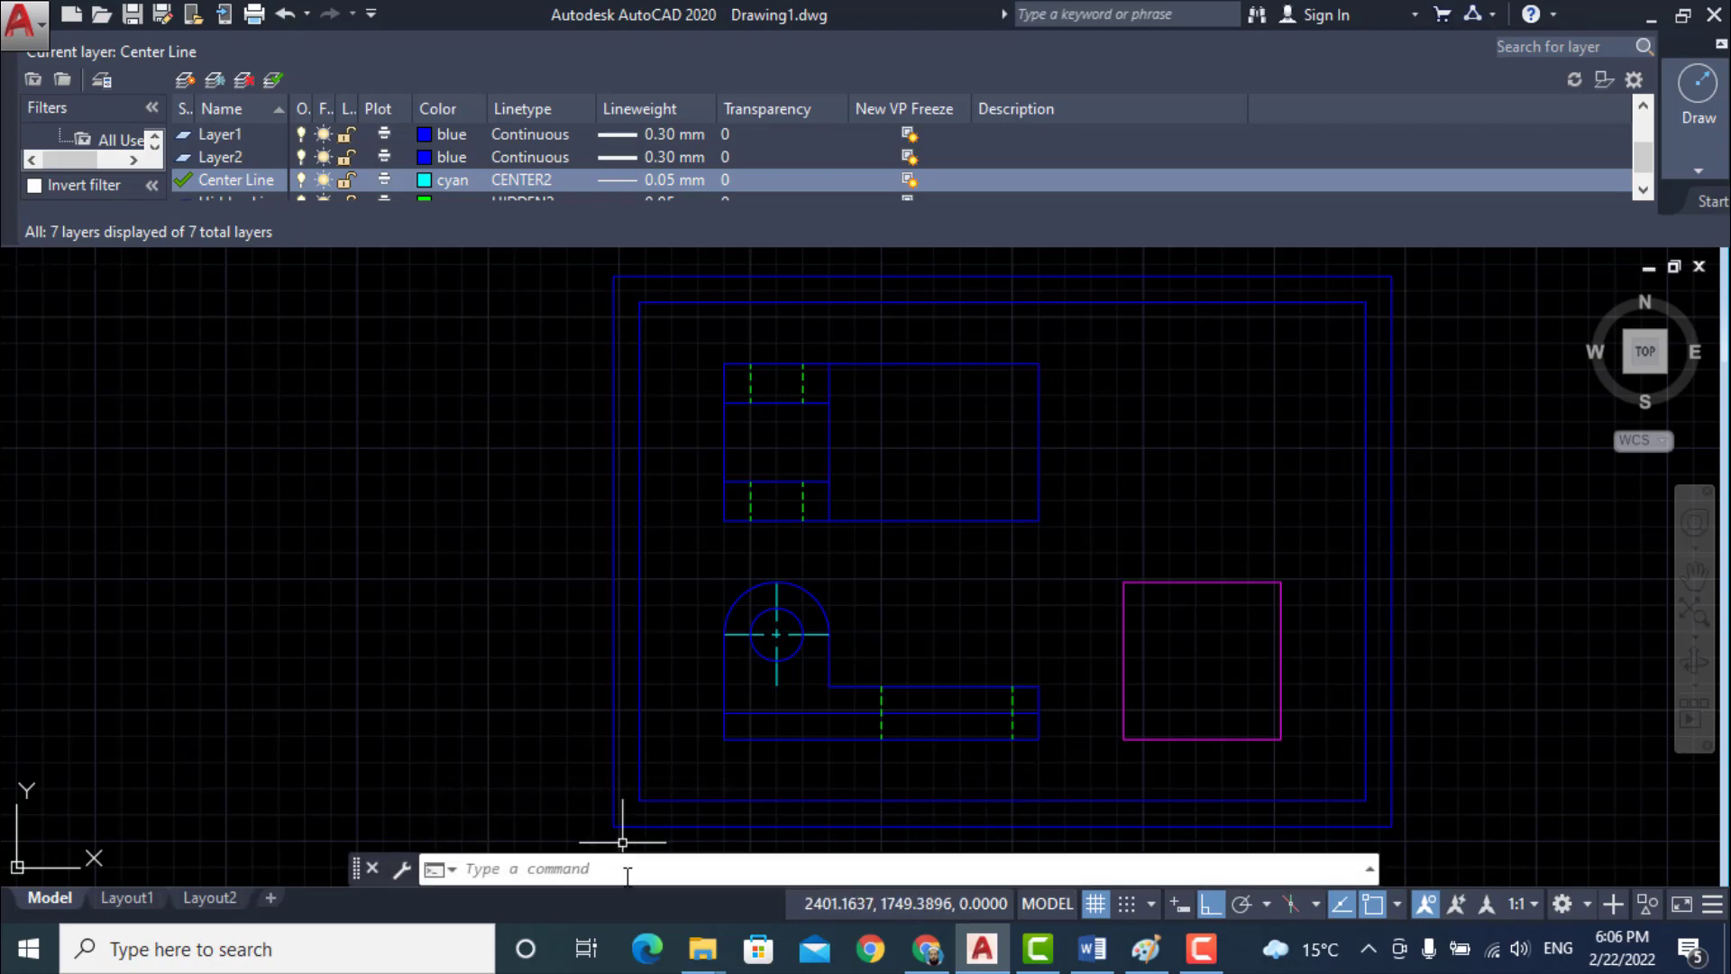
- Draw a 30-unit vertical helper line down from the top view's top-right corner along the base's right edge
left_click(627, 871)
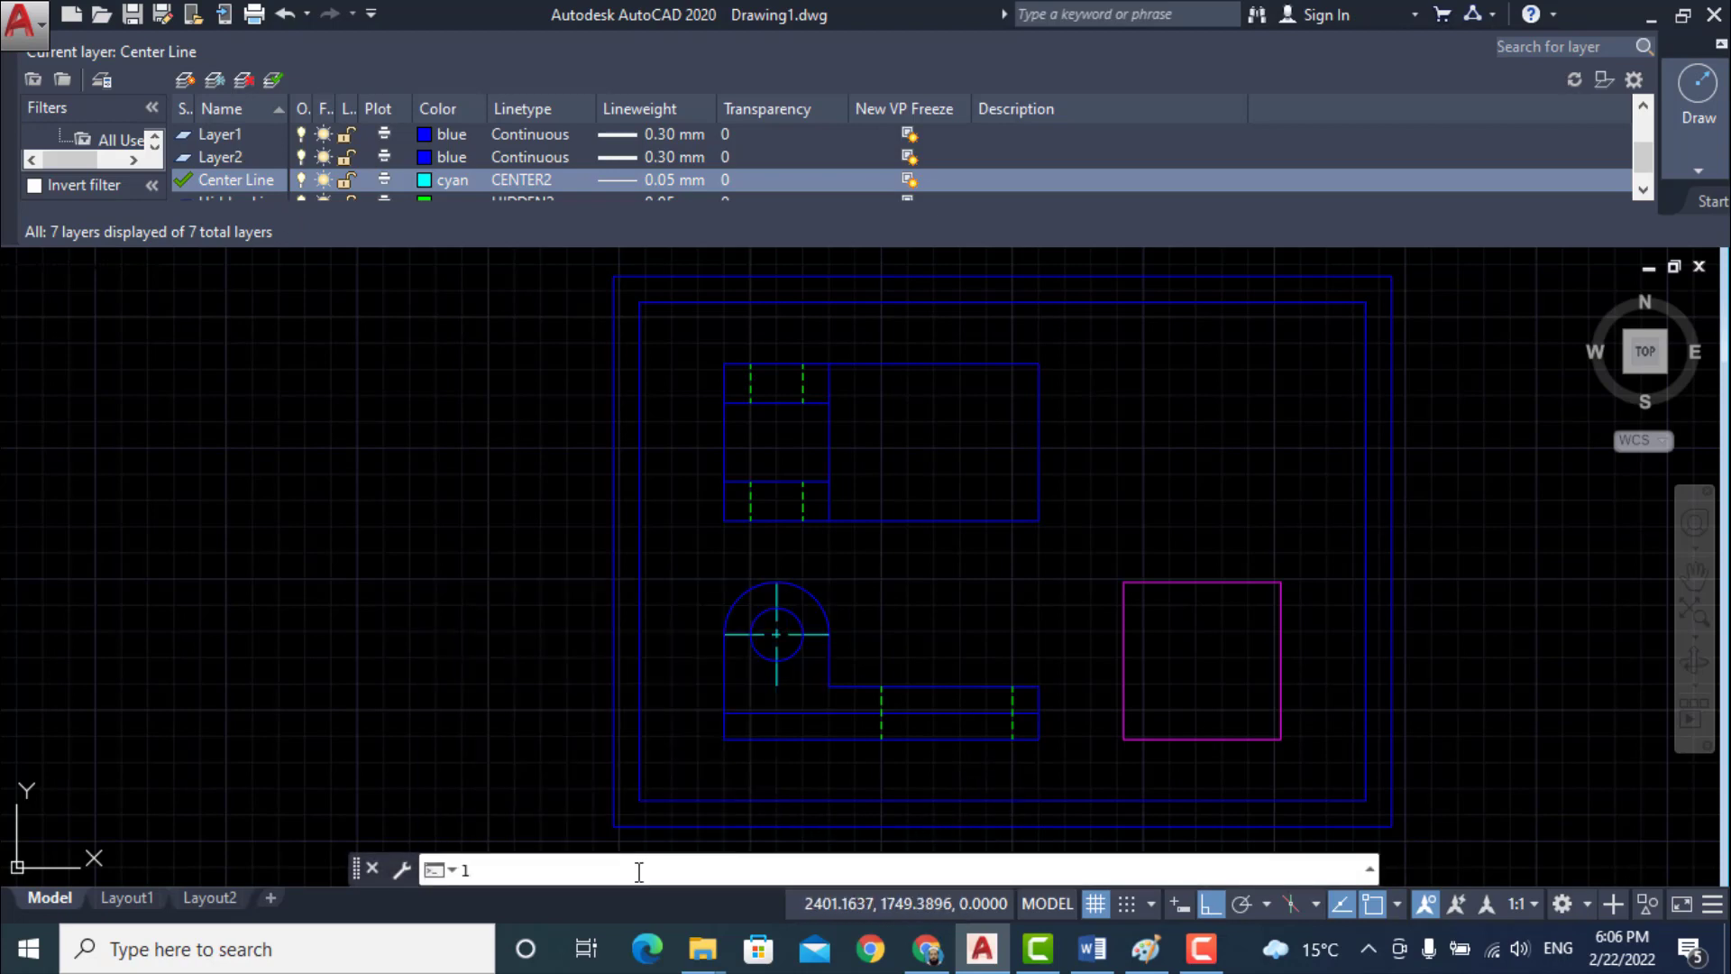
key("Return")
left_click(1039, 364)
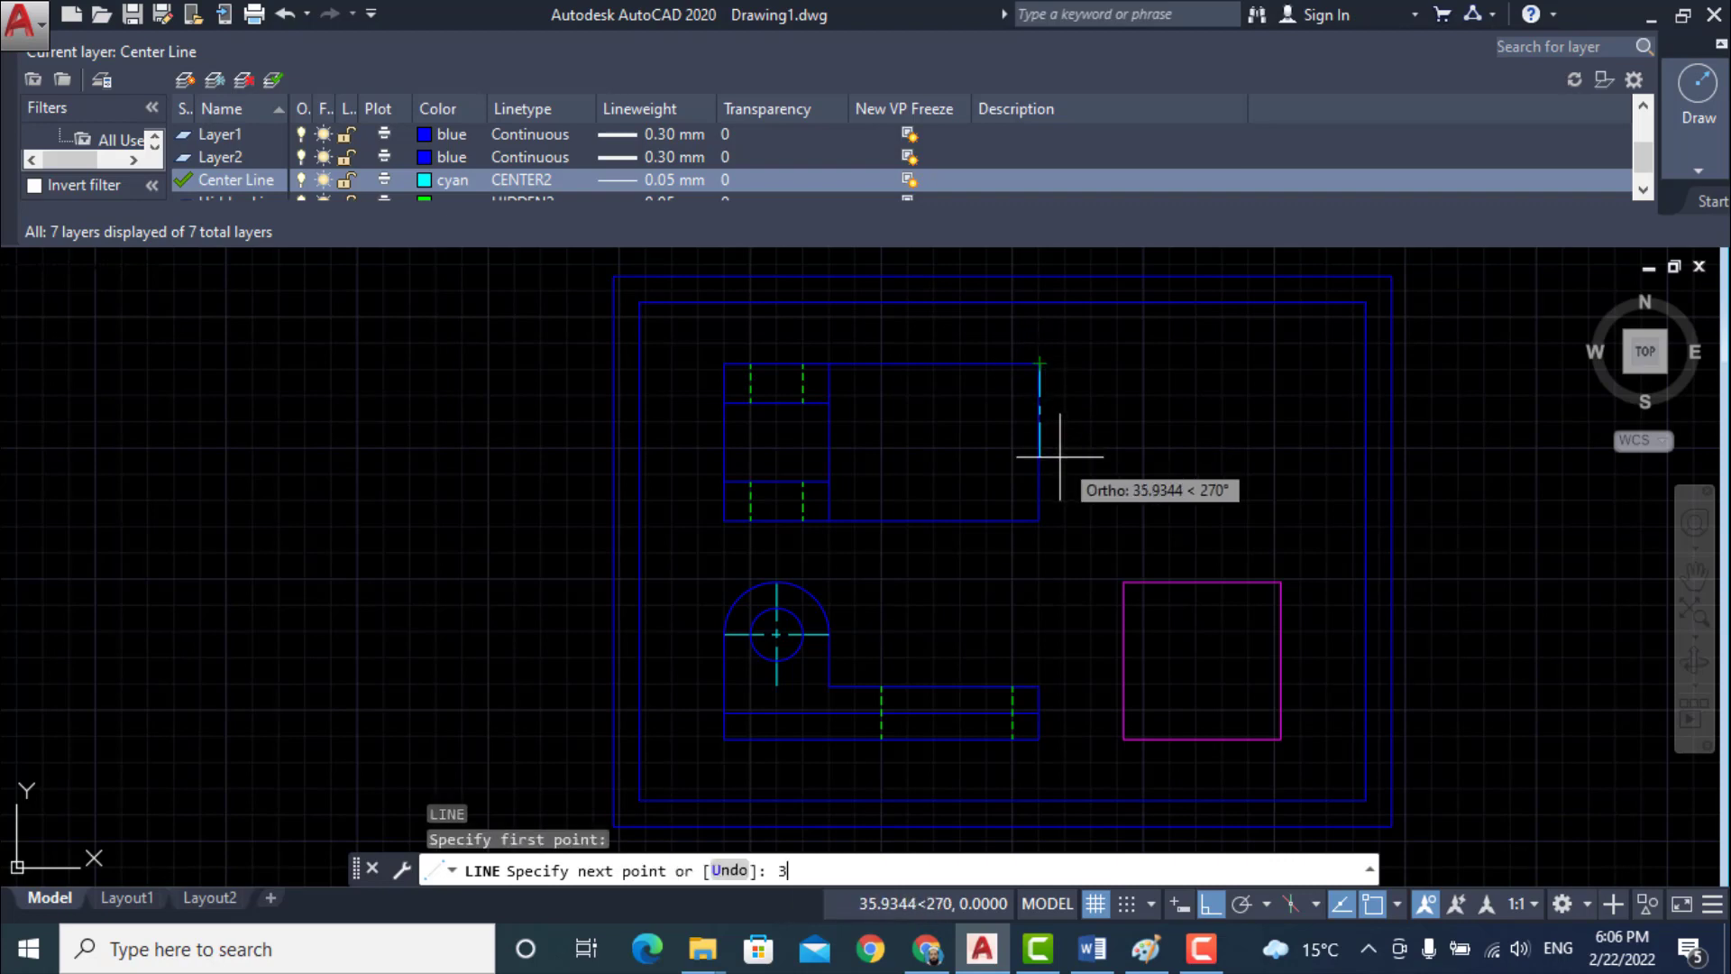
key("Return")
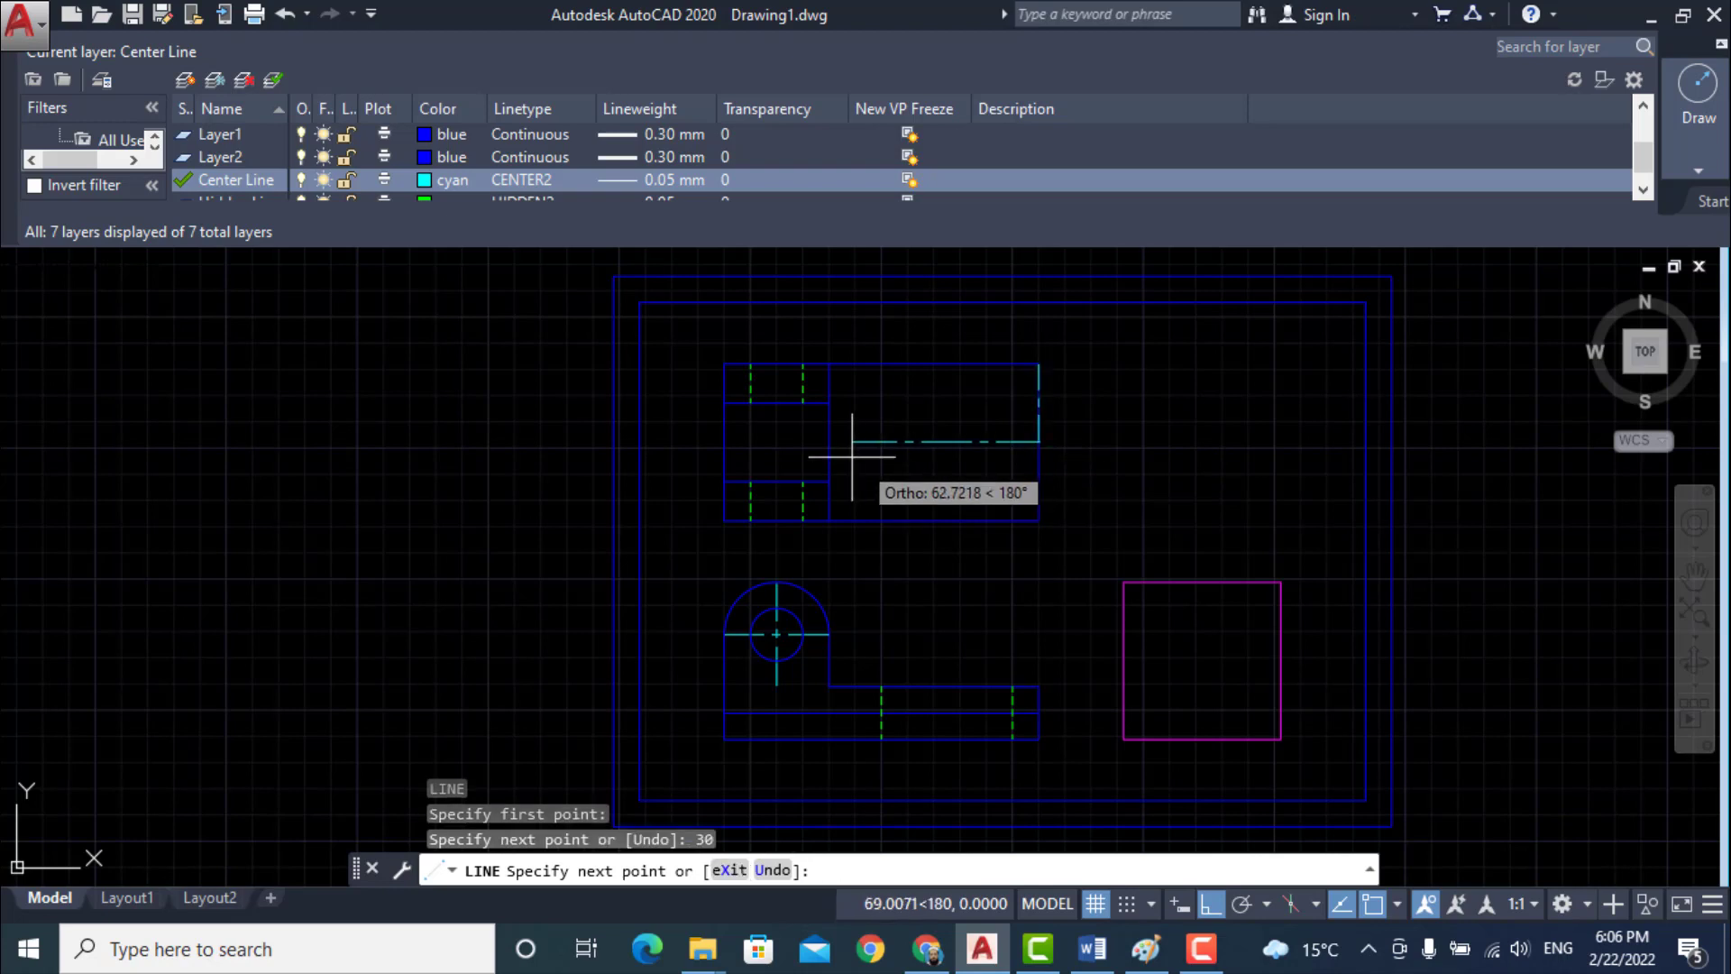
- Try to draw a center line from the helper line's lower end to the lugs' right edge, and delete that line
left_click(839, 453)
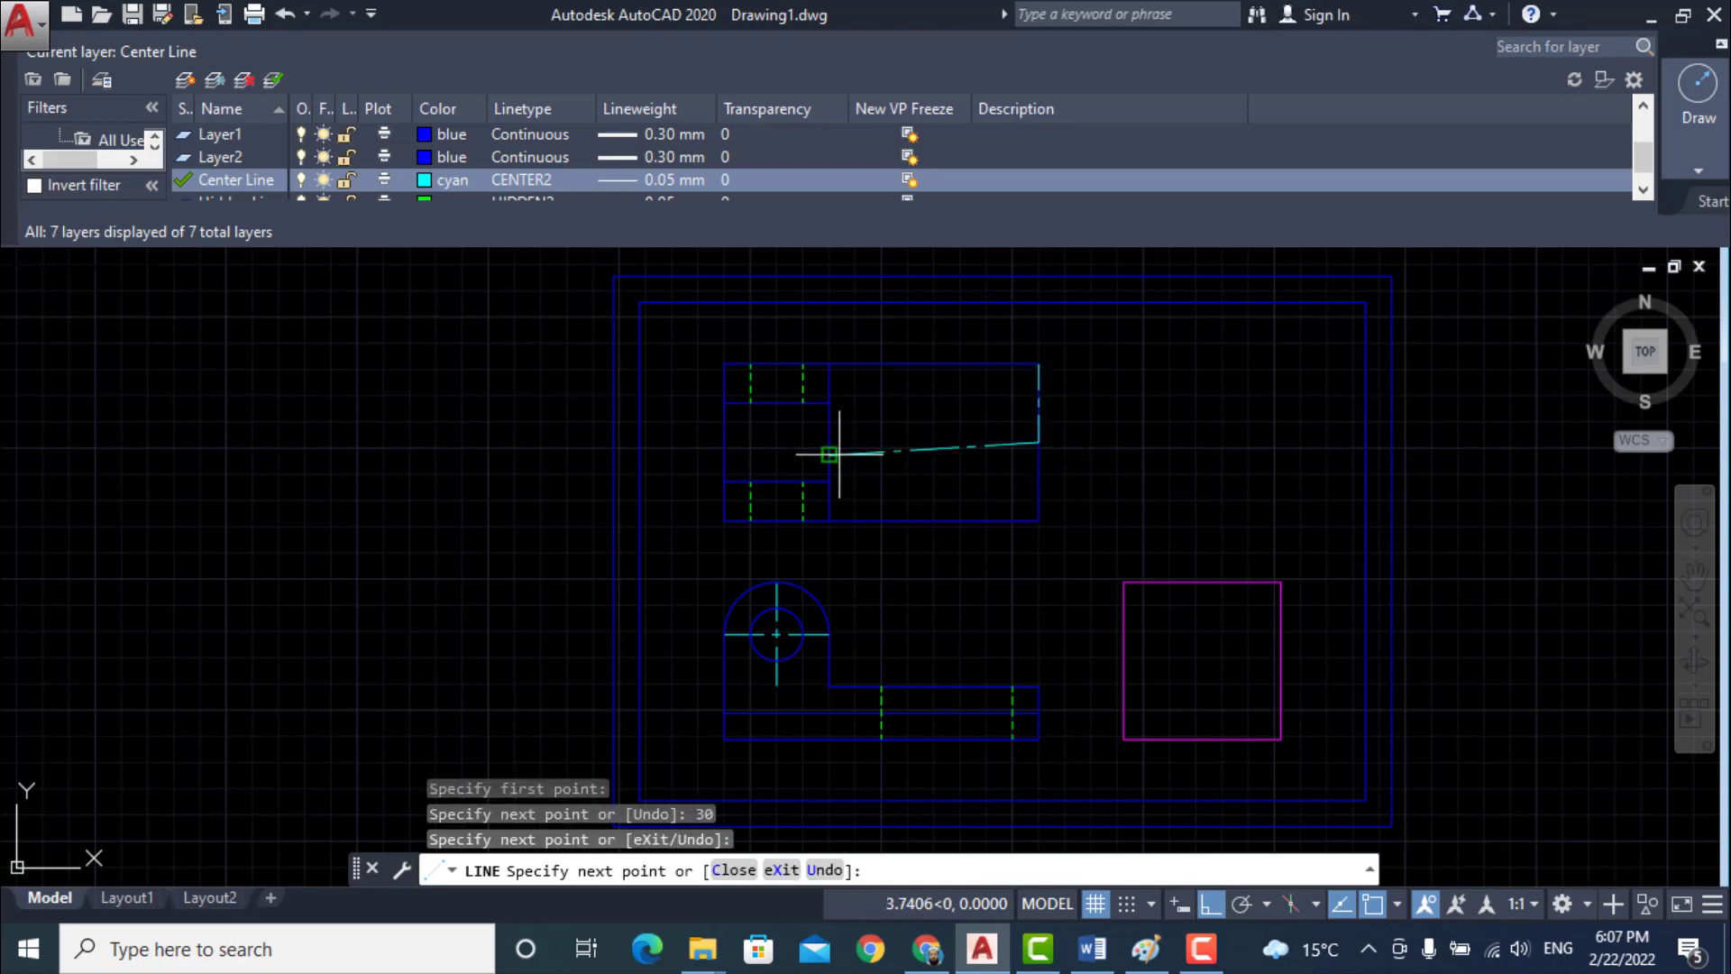
key("Escape")
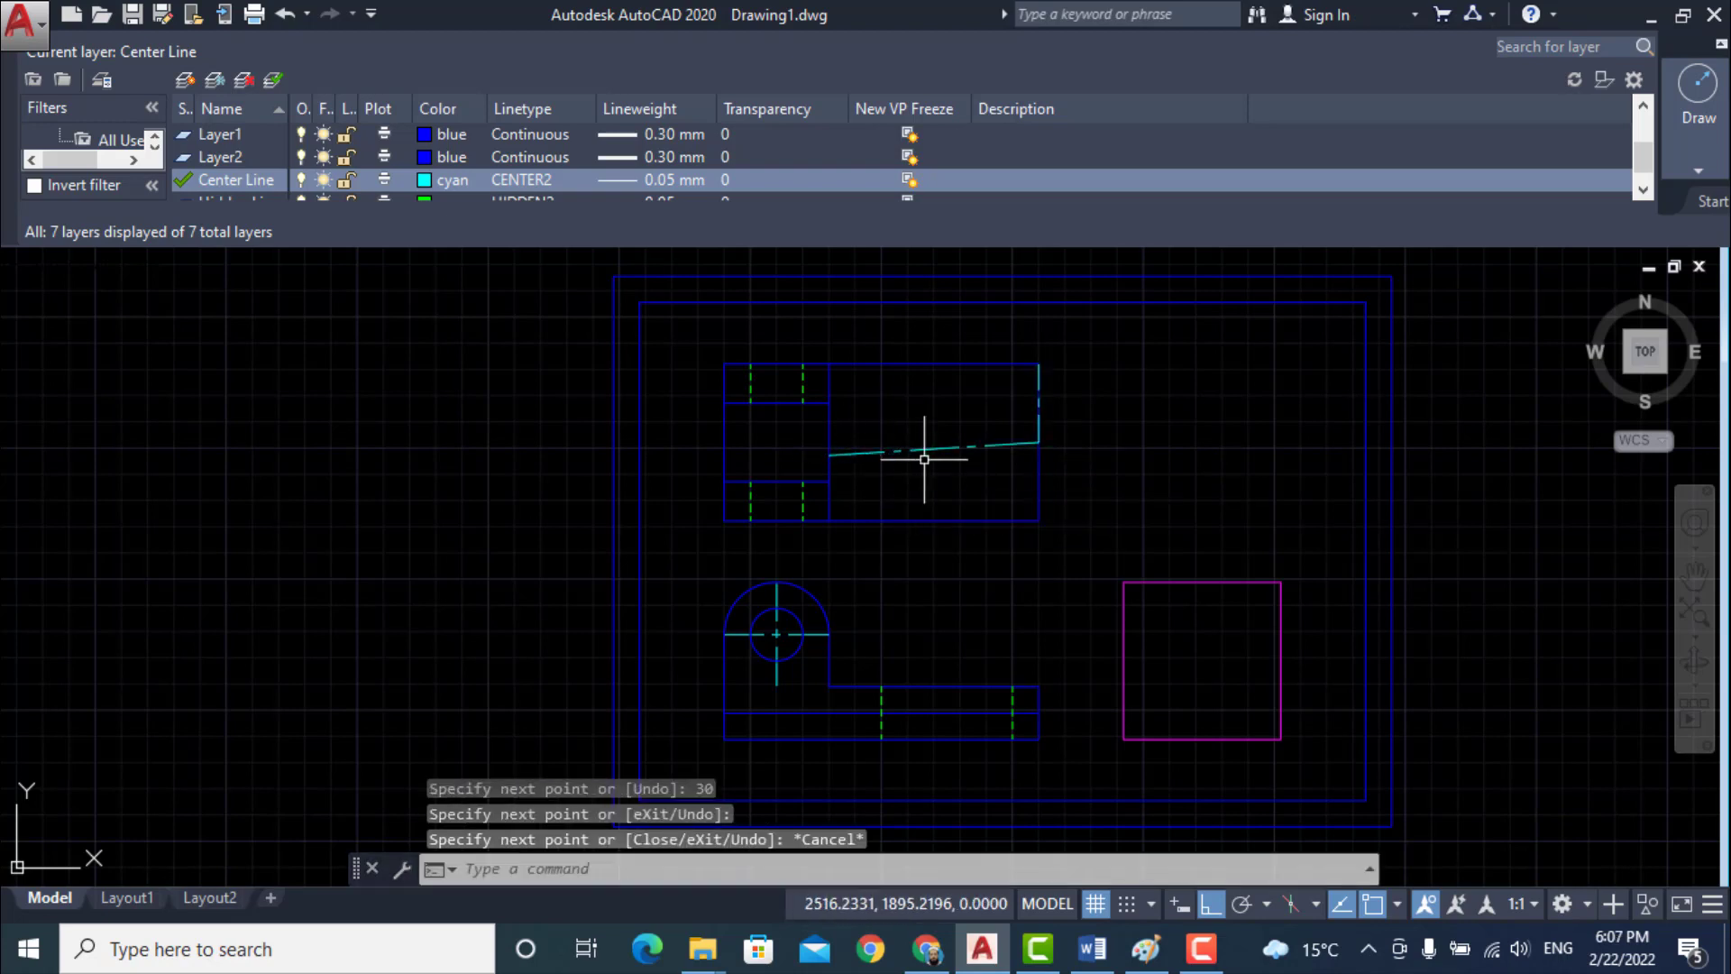
left_click(921, 445)
key("Delete")
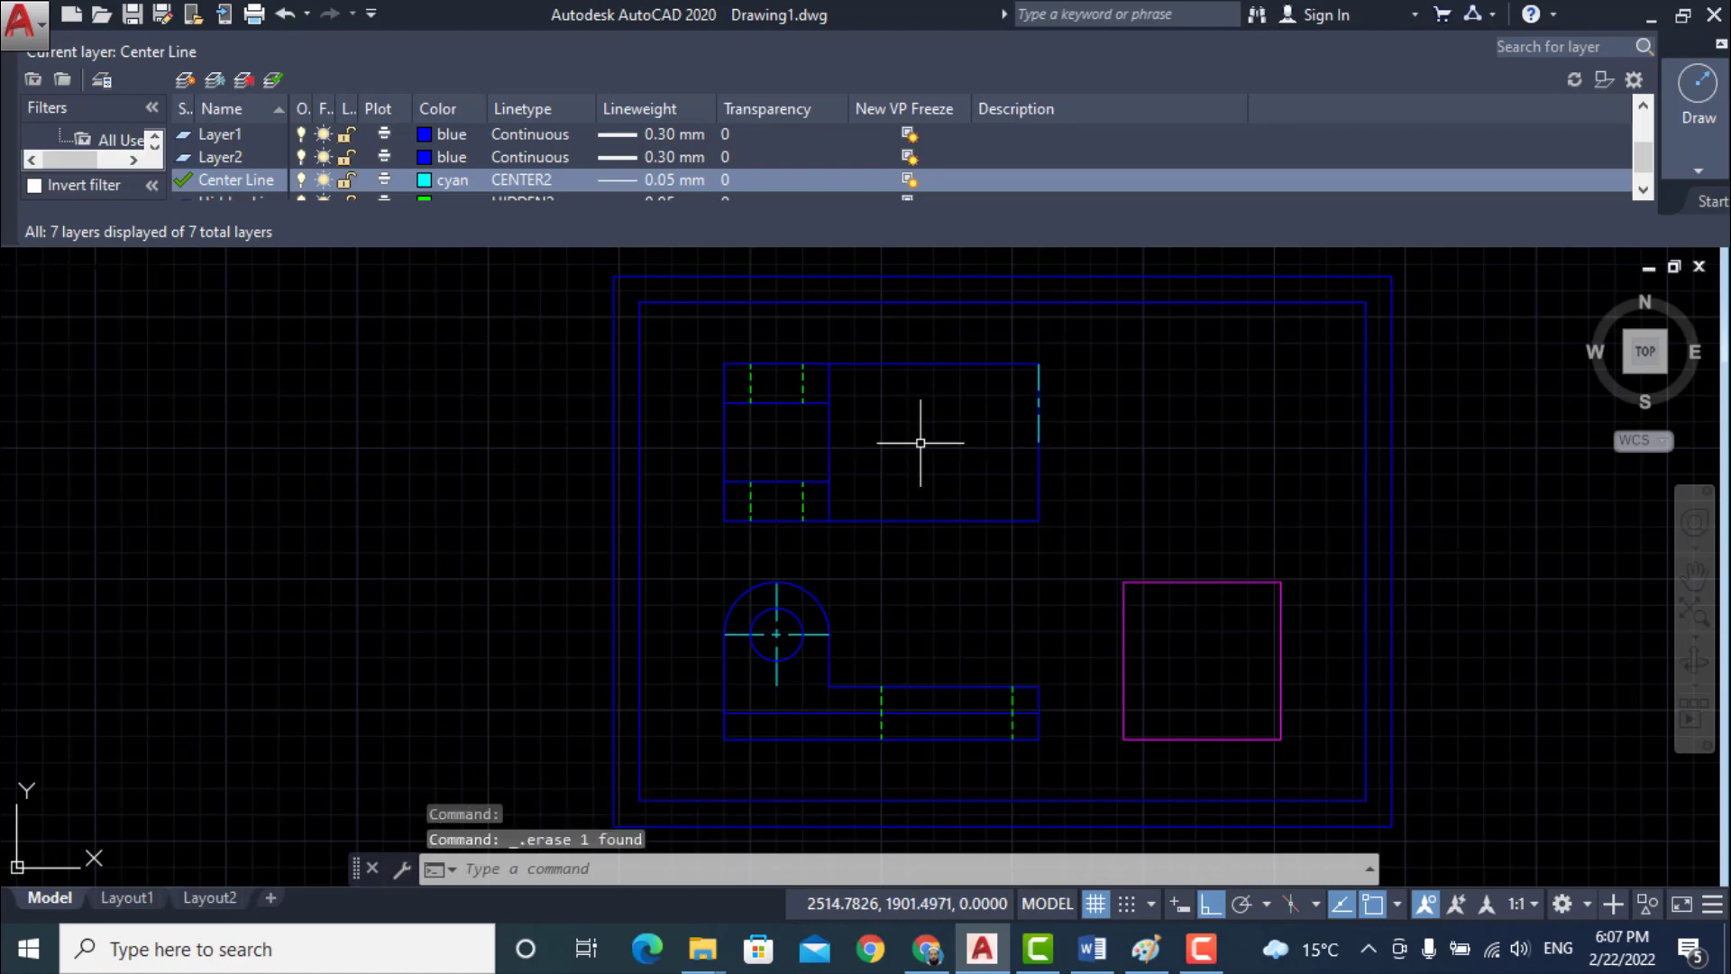
- Draw a horizontal center line from the helper line's lower end to just short of the lugs' right edge, and delete the vertical helper
type("l")
key("Return")
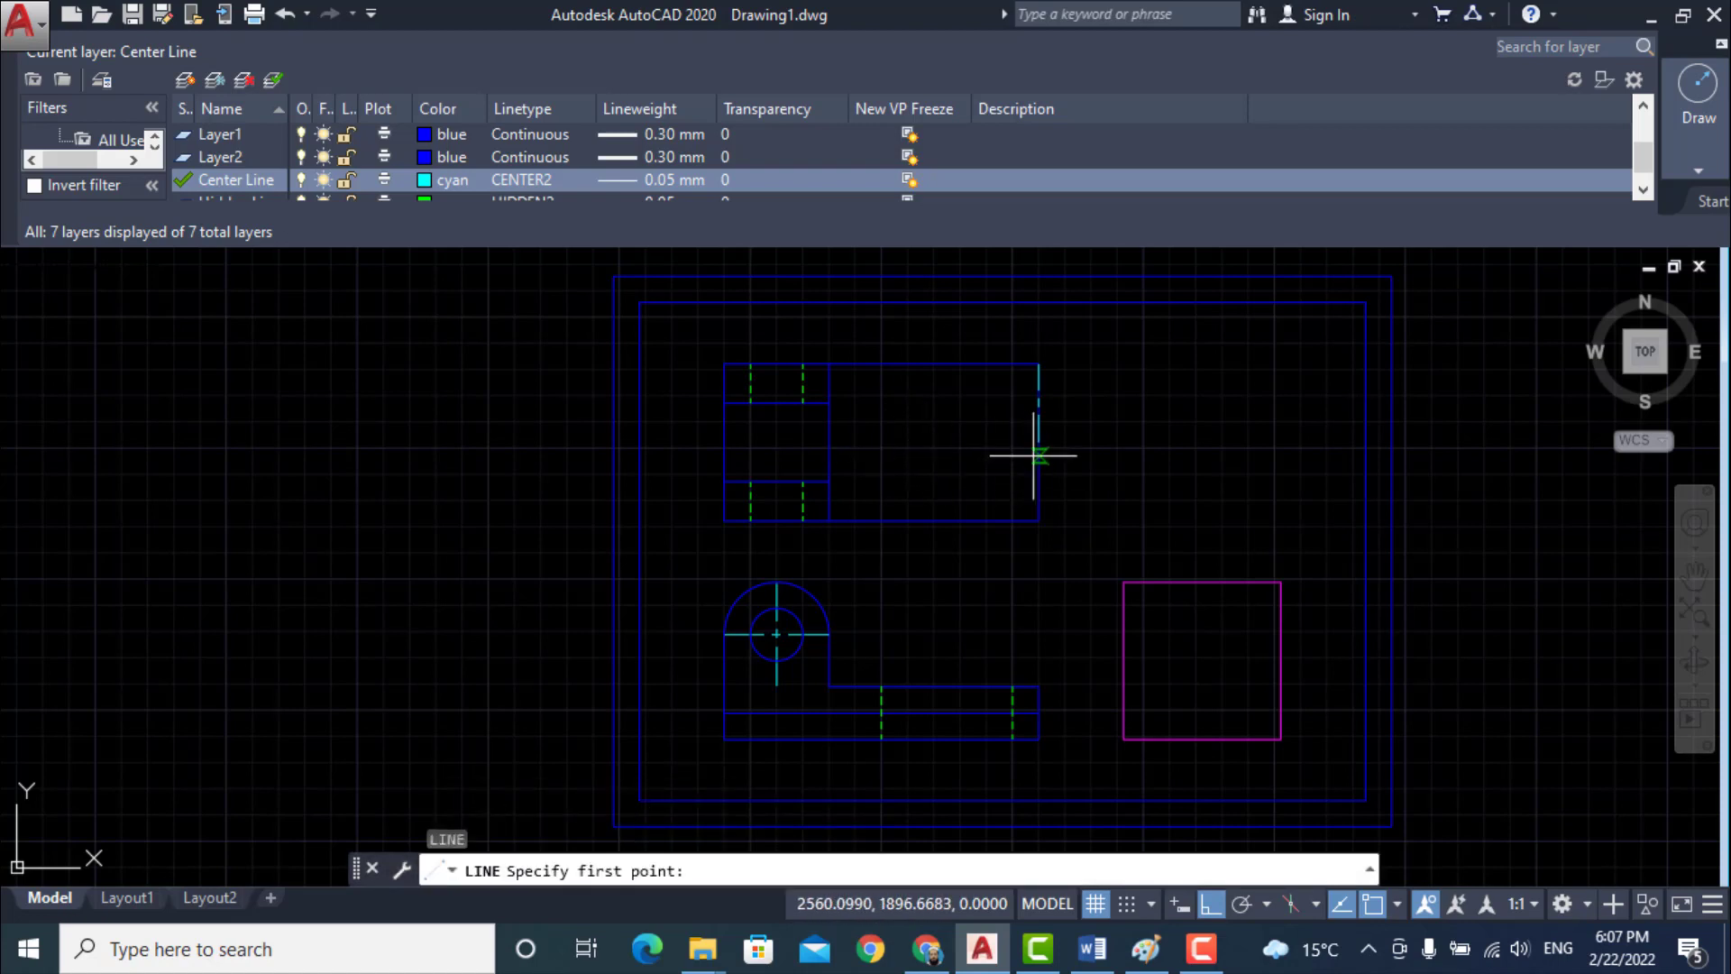
left_click(1038, 442)
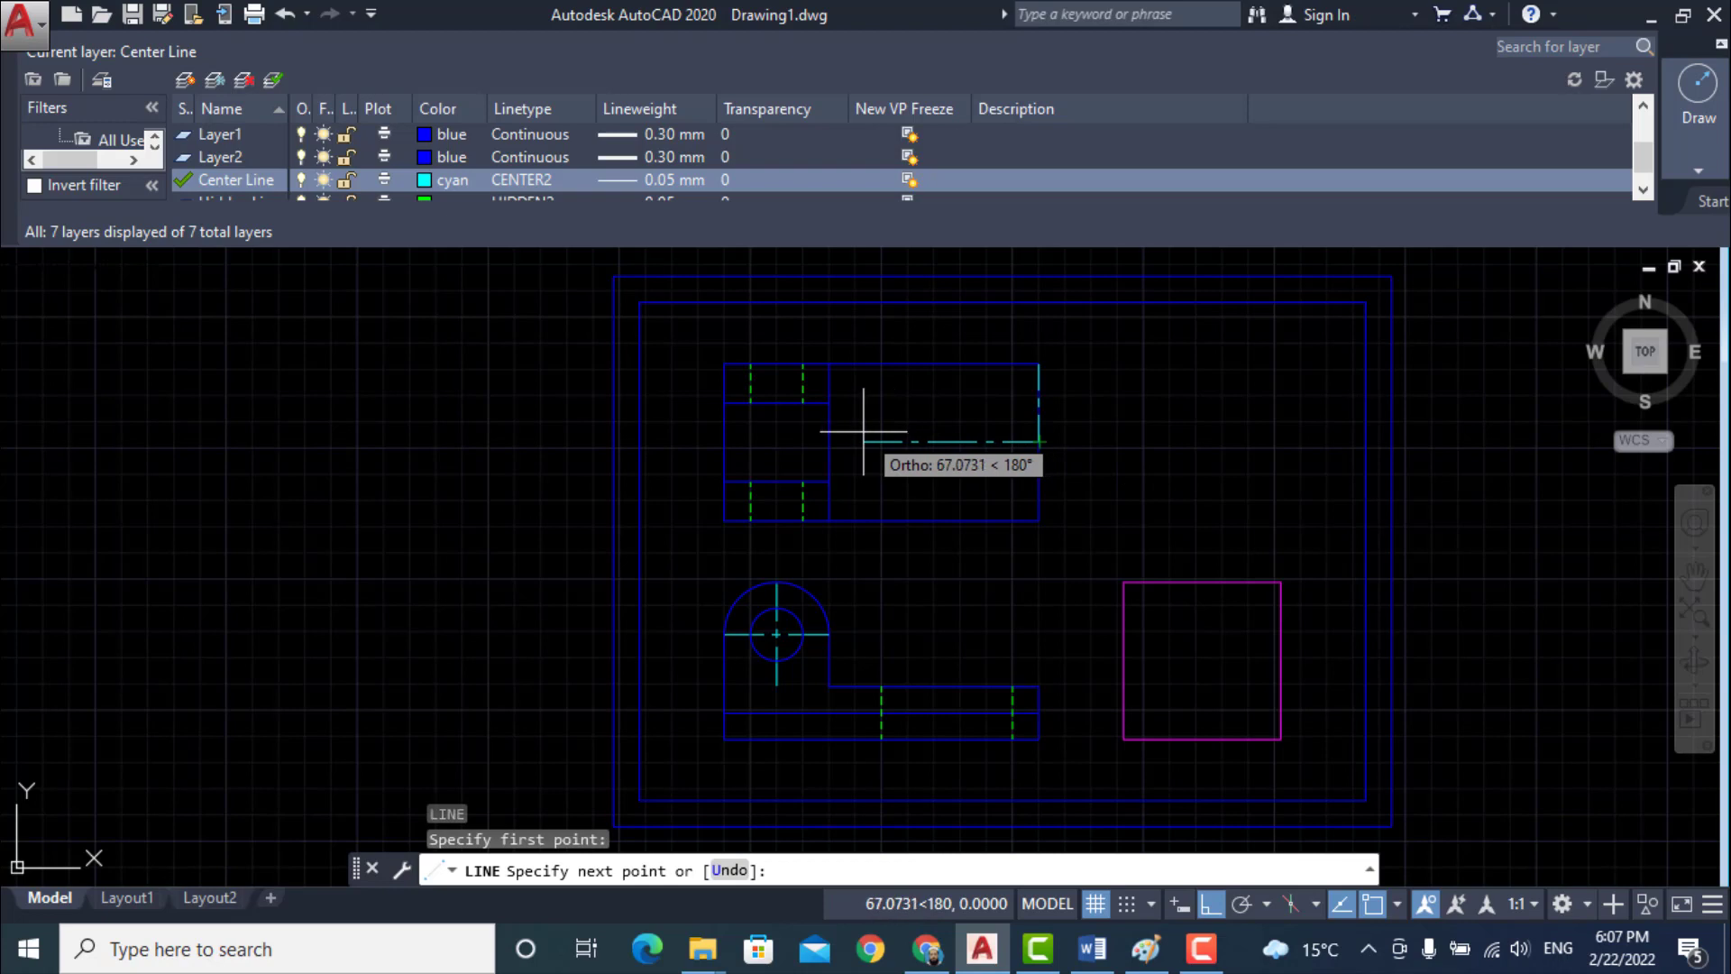
left_click(844, 439)
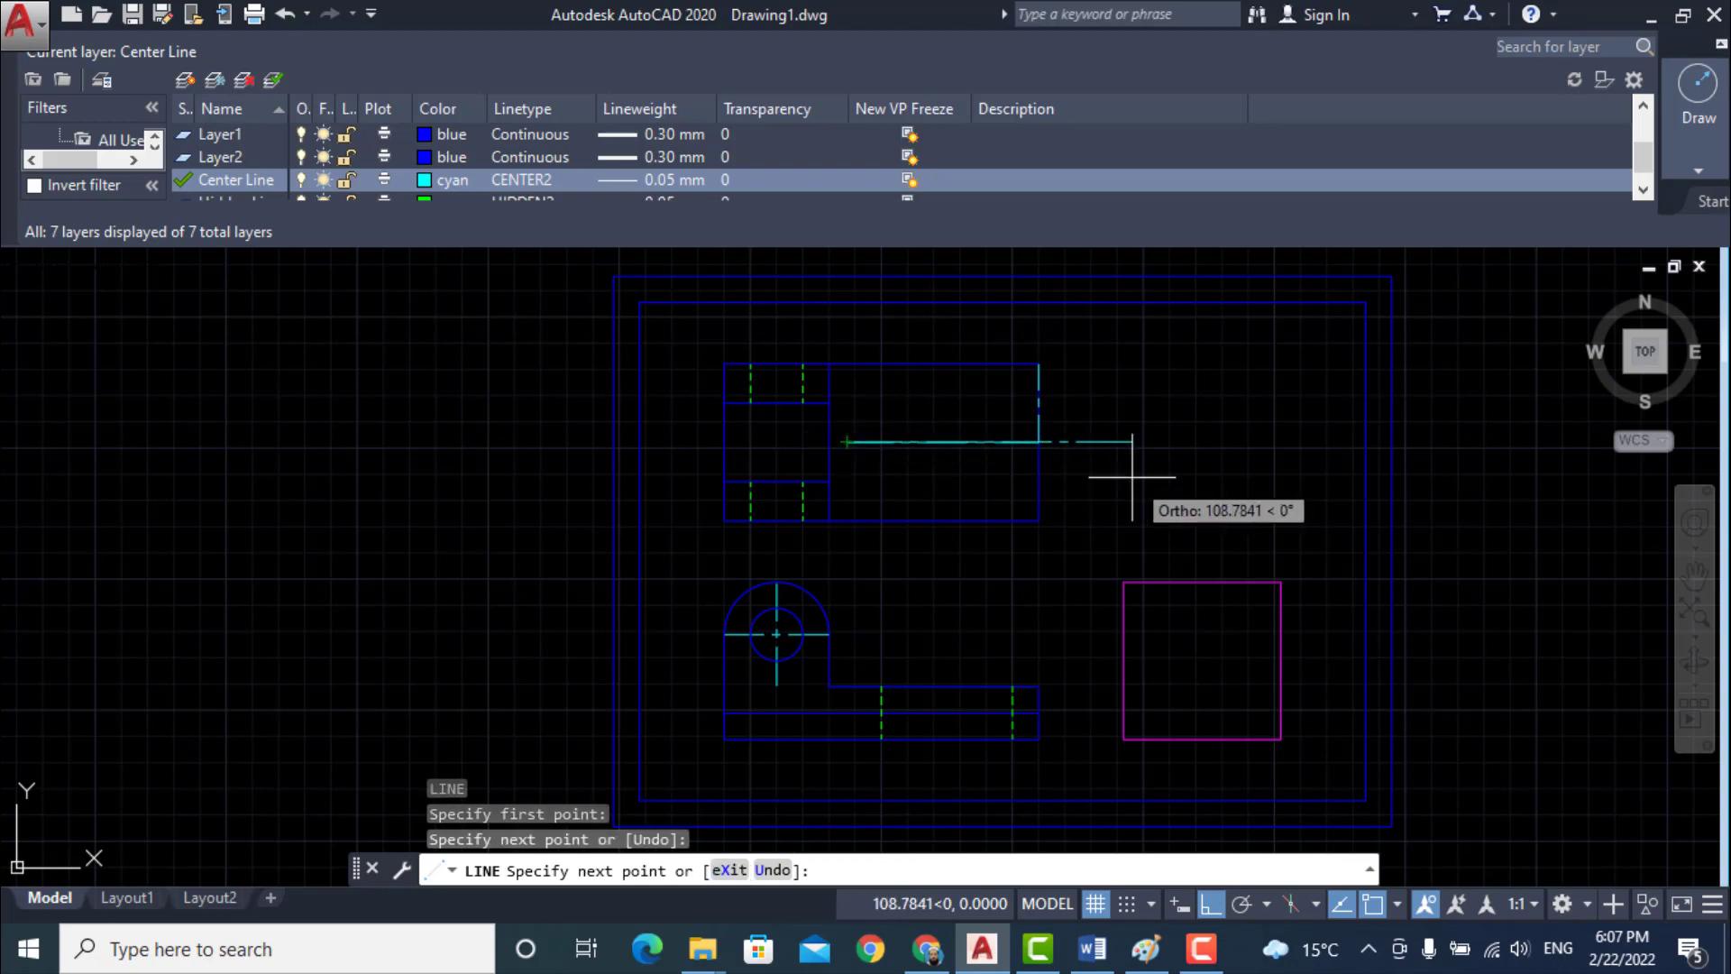
key("Return")
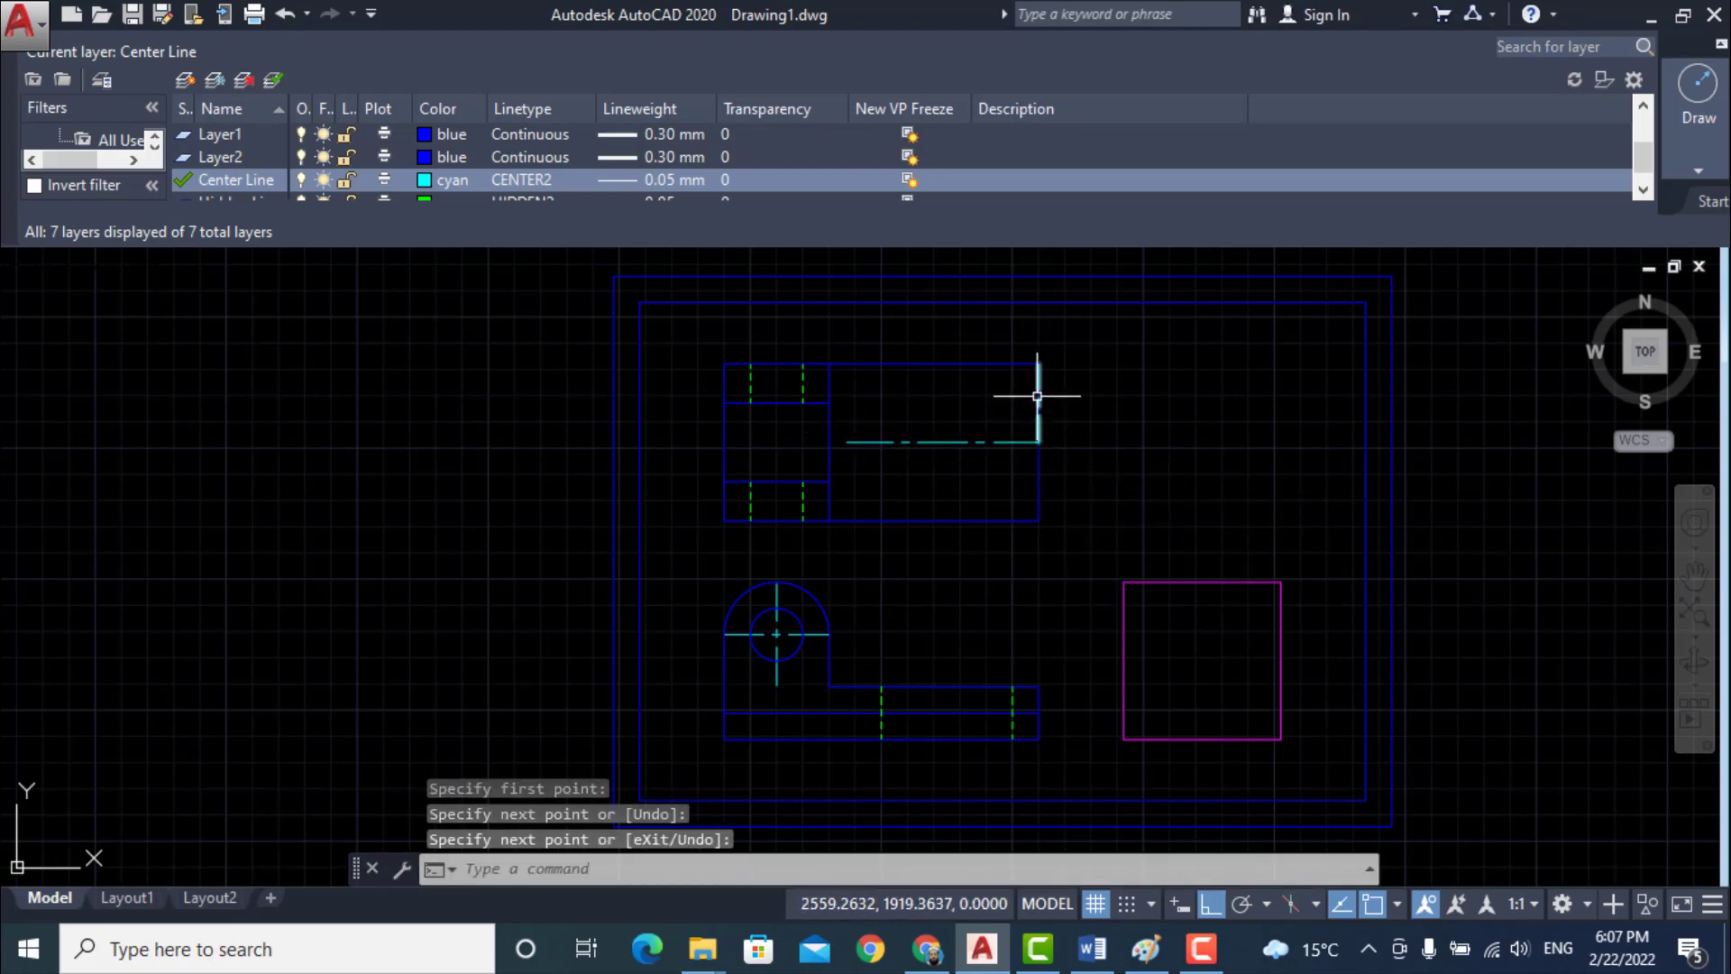
left_click(1035, 390)
key("Delete")
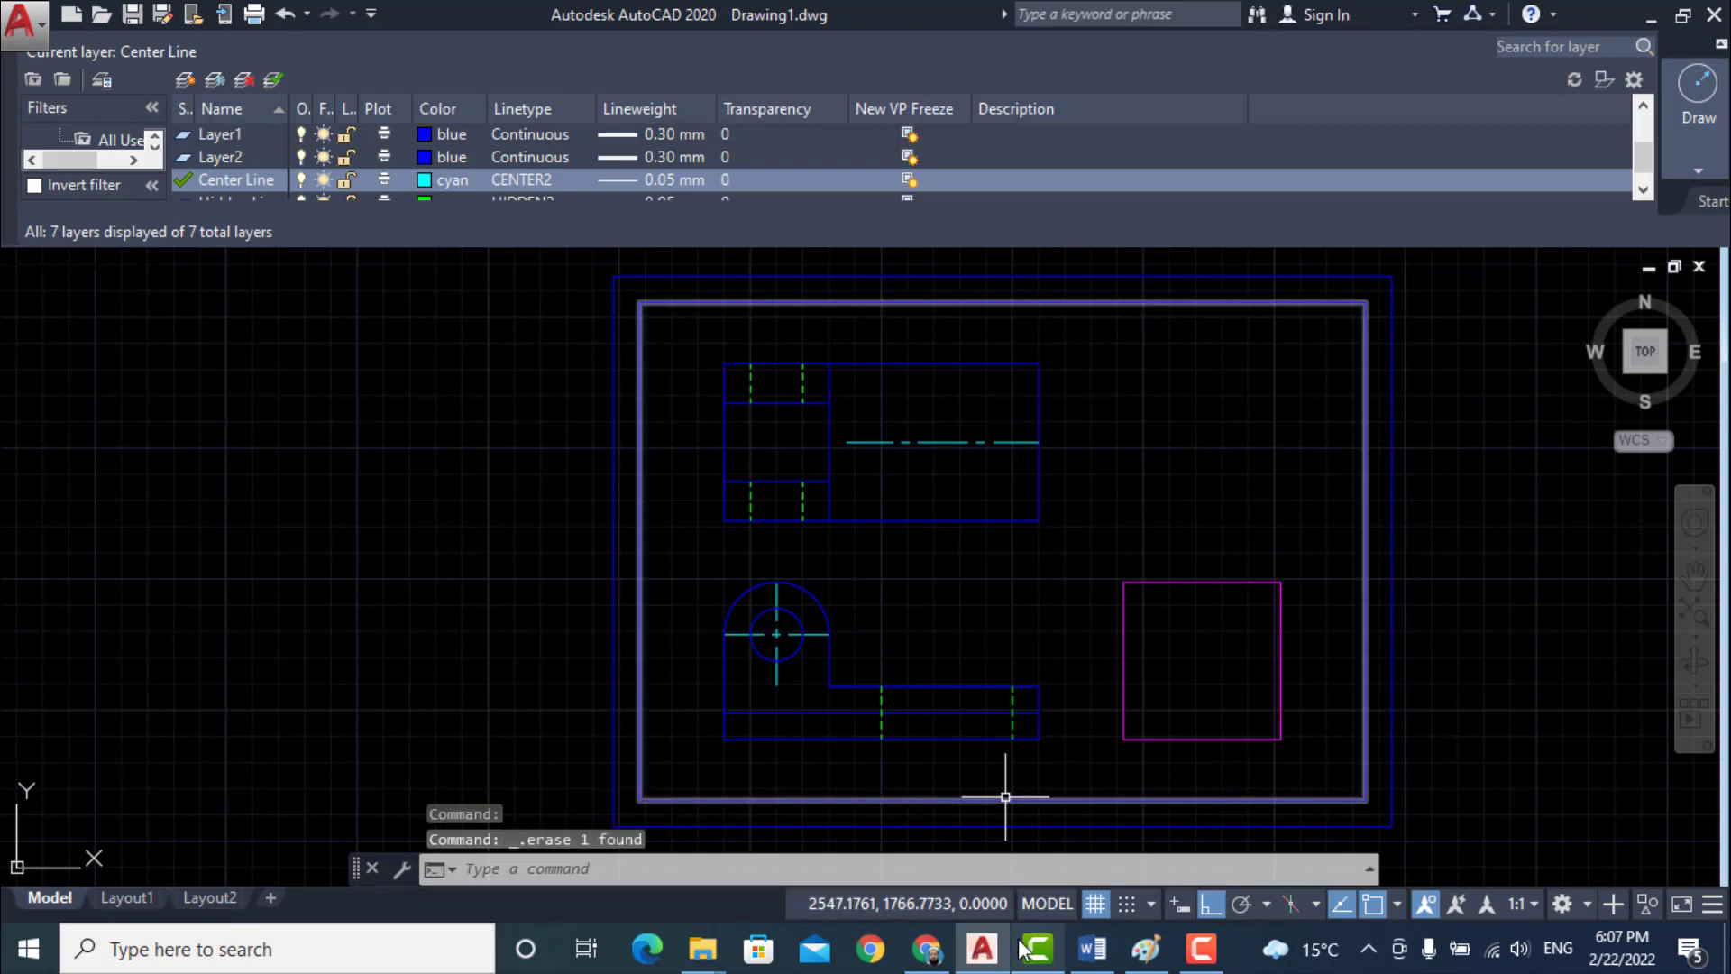
- Check the slot spacing in Word, and in AutoCAD draw a line 20 left from the base's top-right corner and down past the center line
key("alt+Tab")
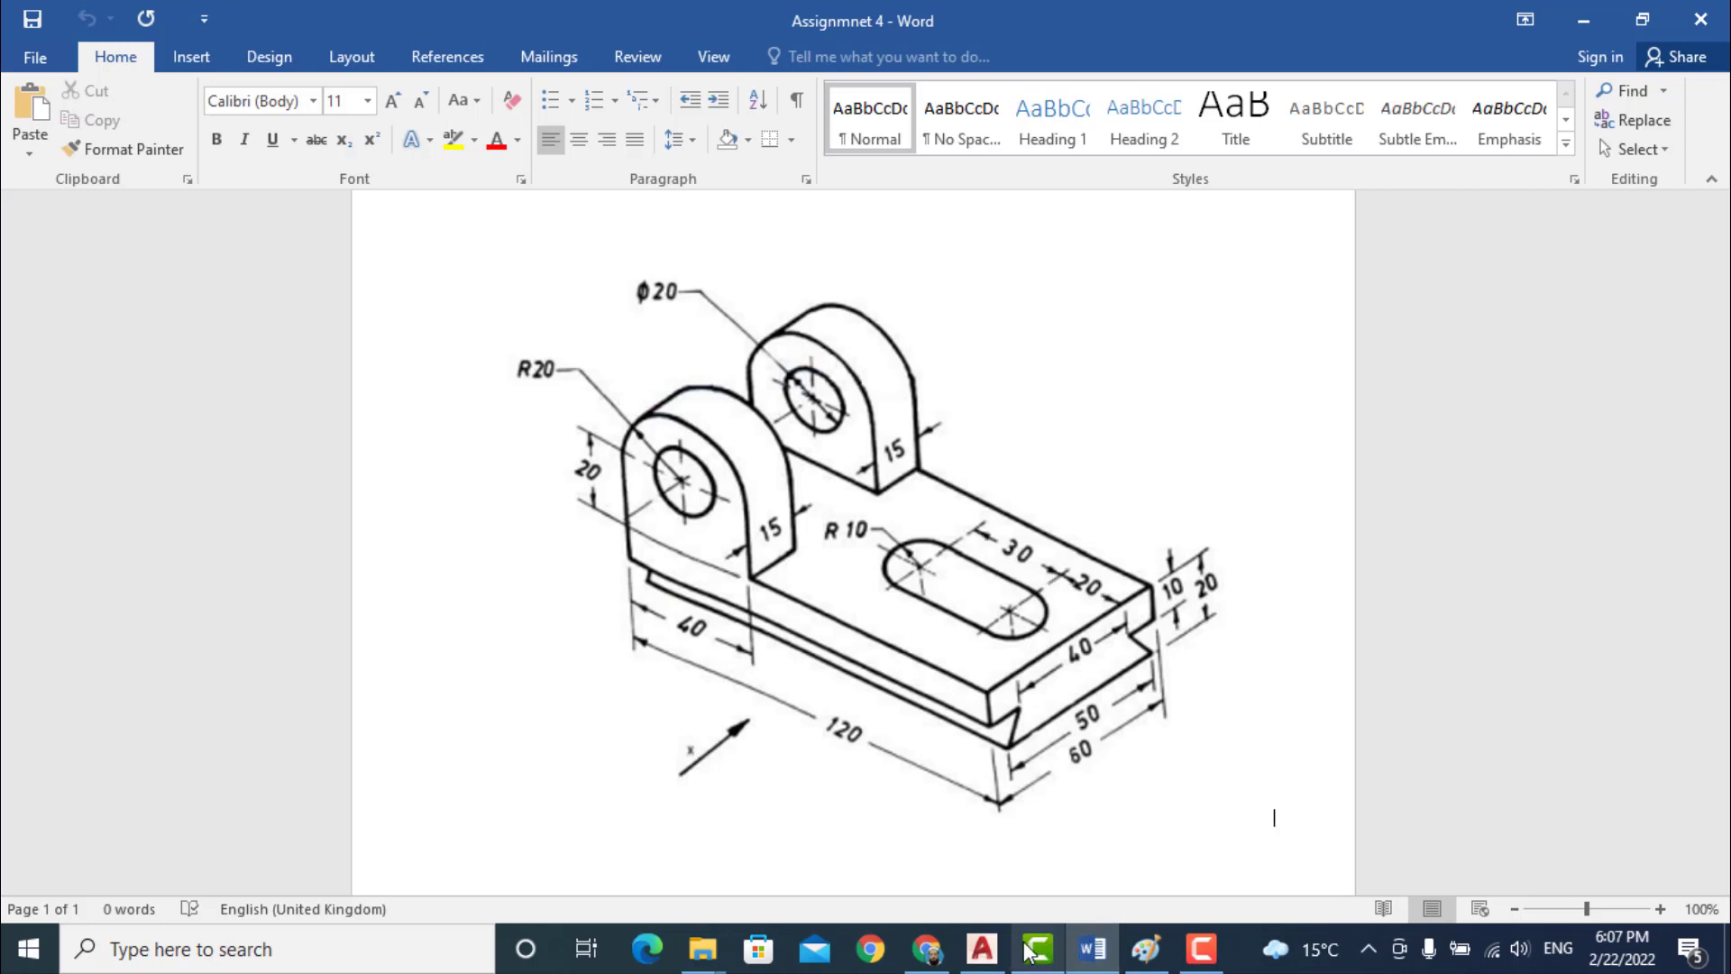
left_click(983, 949)
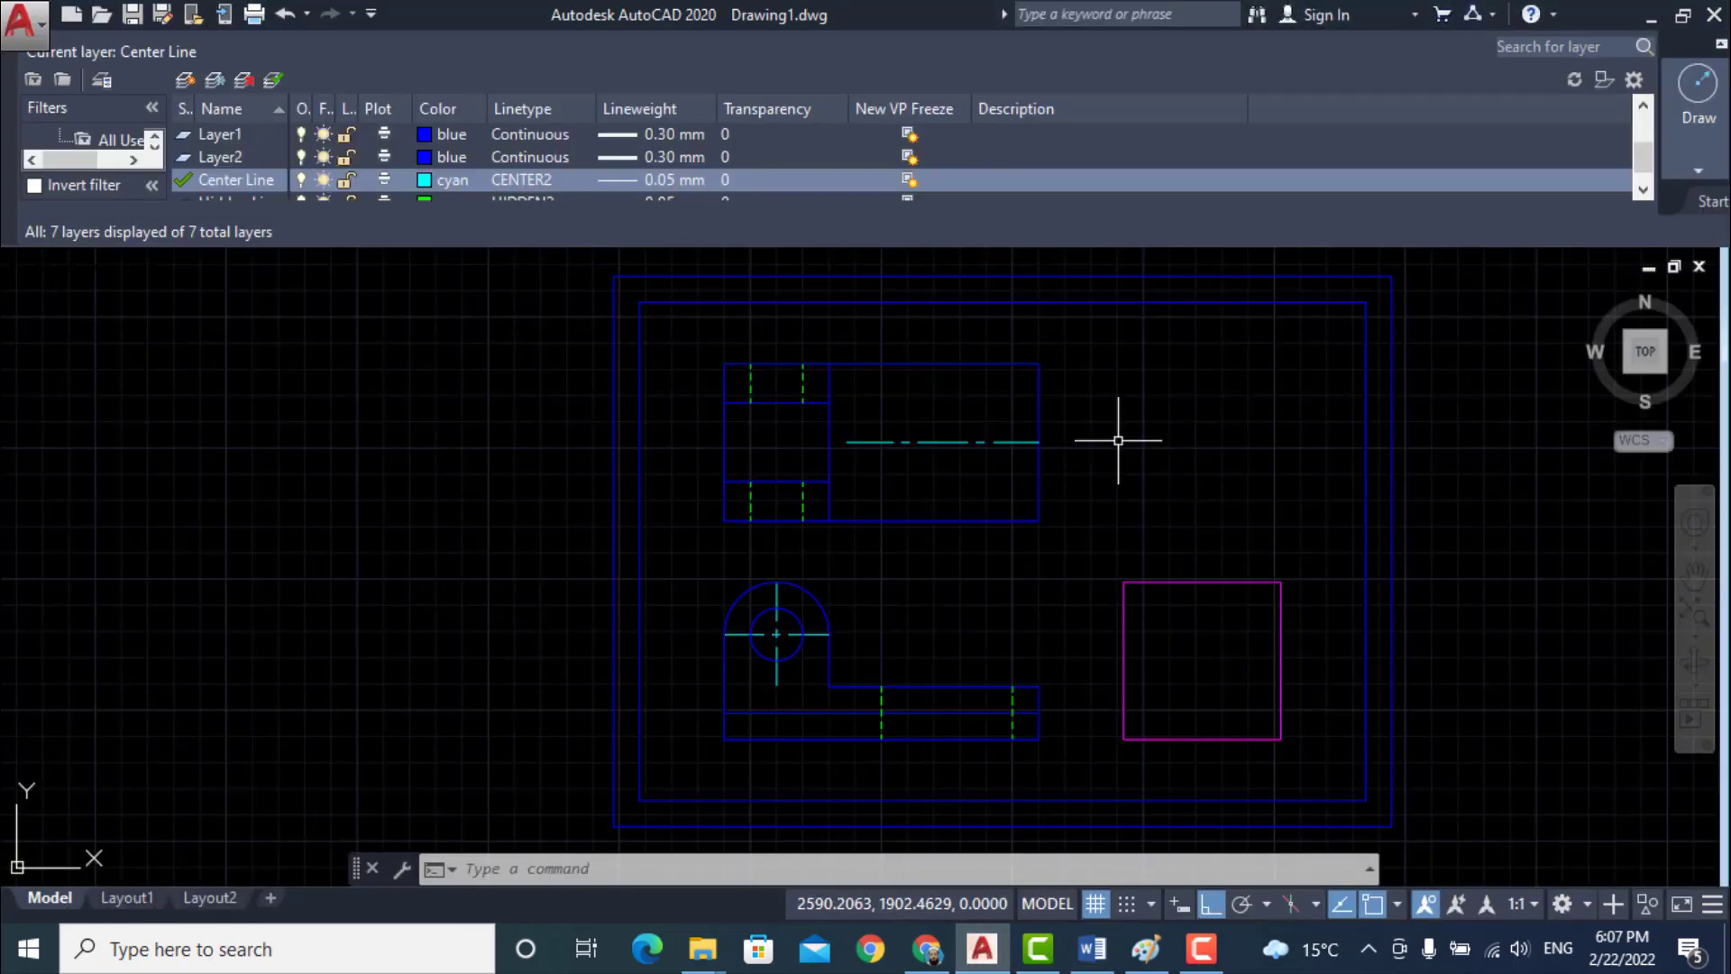
type("l")
key("Return")
left_click(1040, 363)
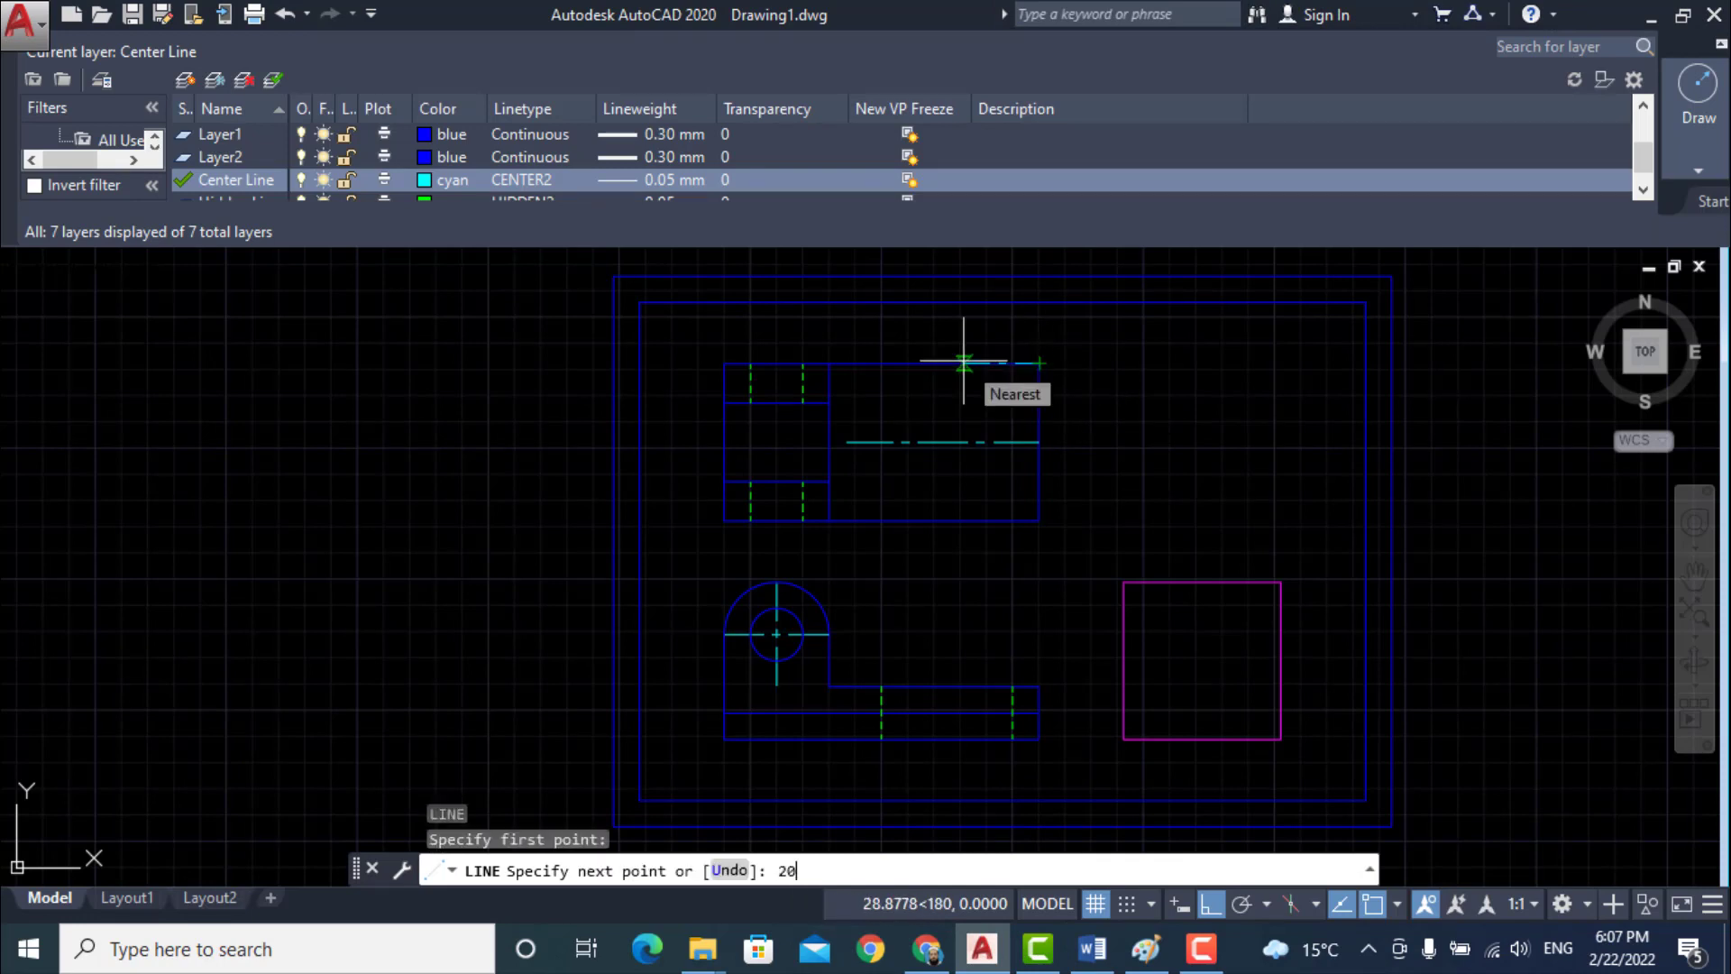
key("Return")
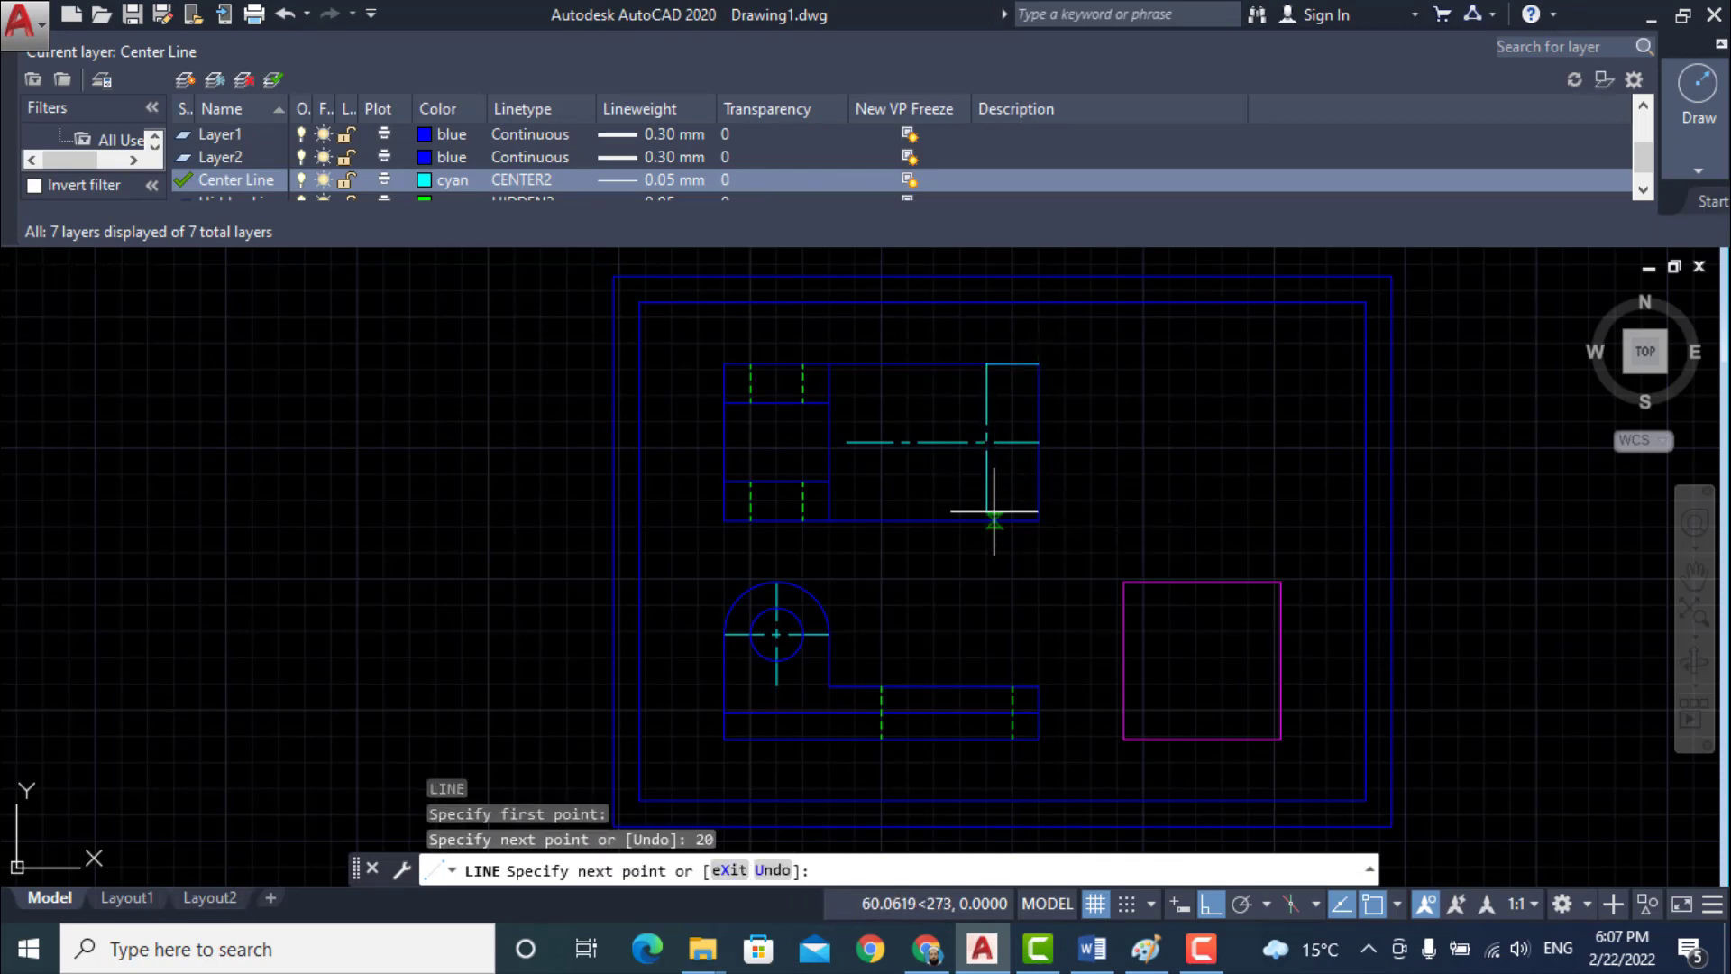
left_click(992, 492)
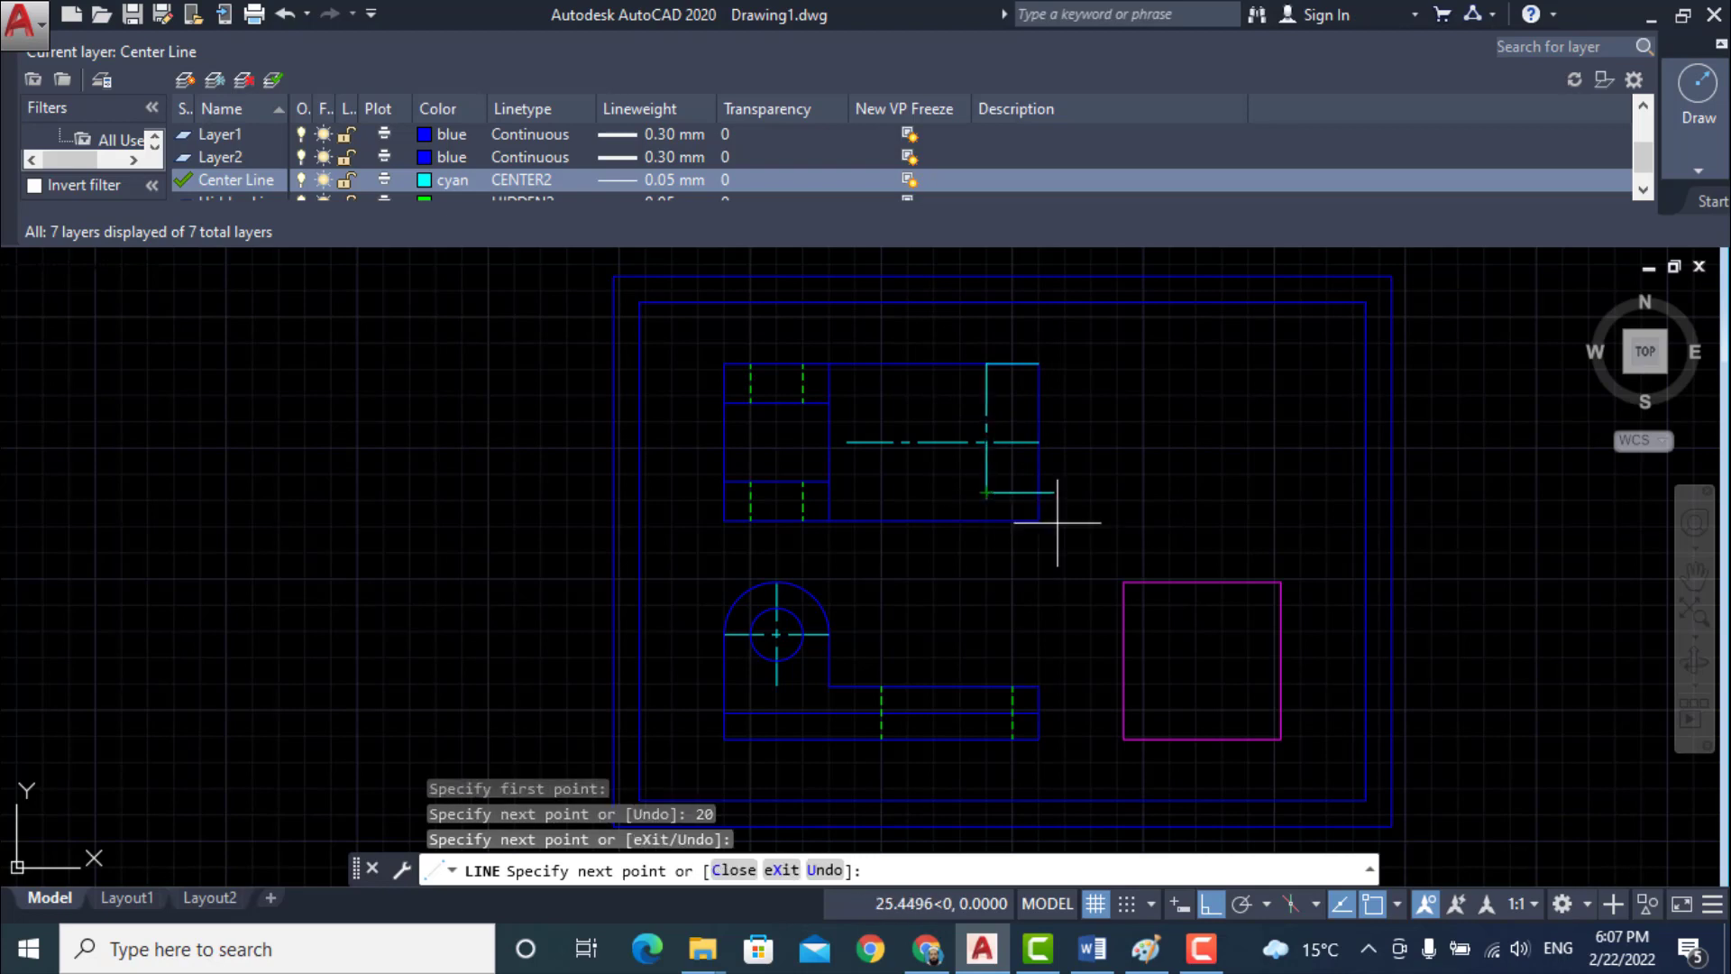
key("Return")
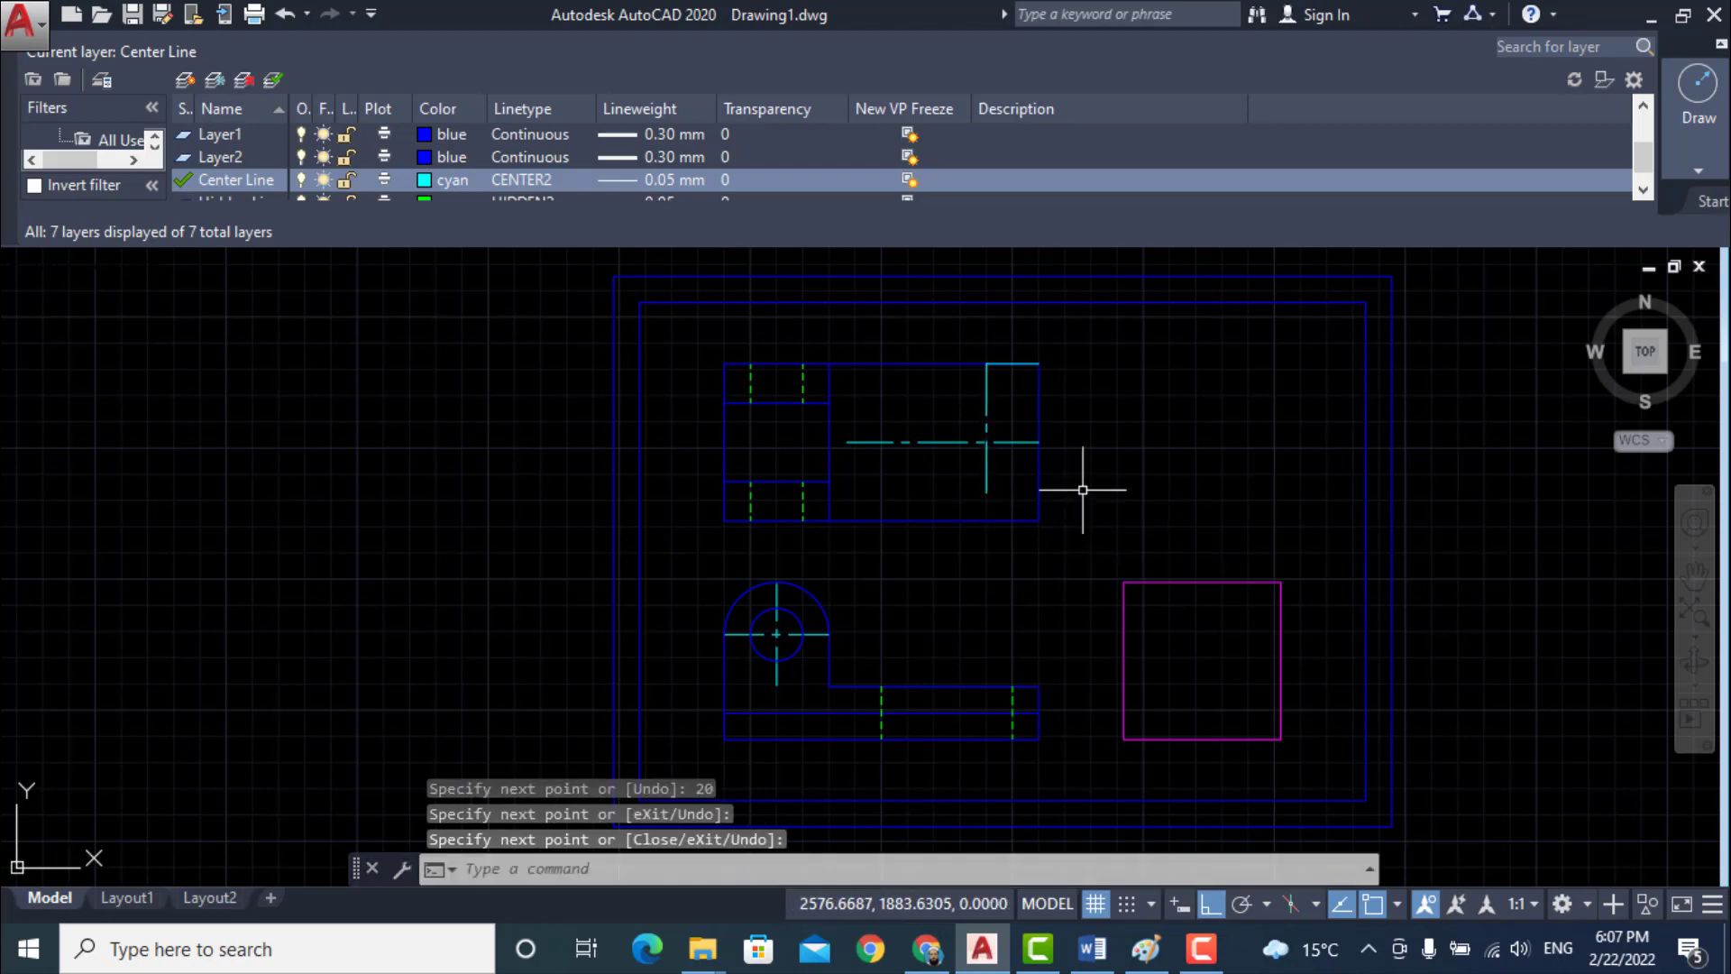
- Draw a line 30 left from the first vertical center line's top end and down across the horizontal center line
type("l")
key("Return")
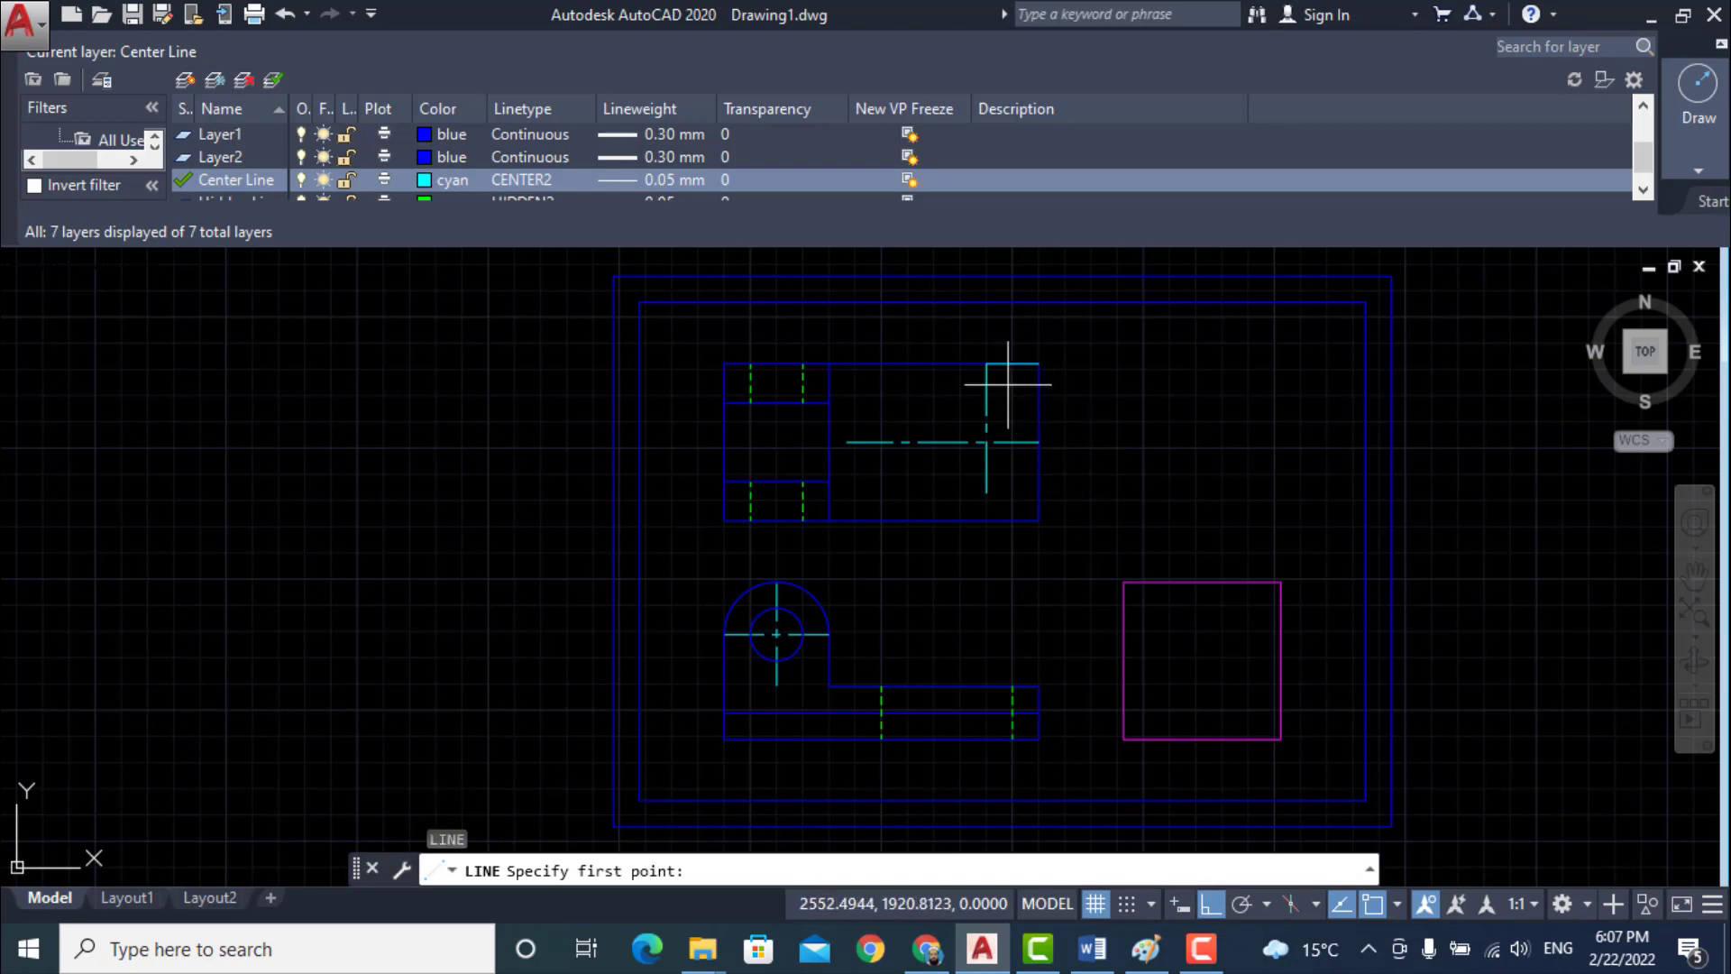
left_click(988, 366)
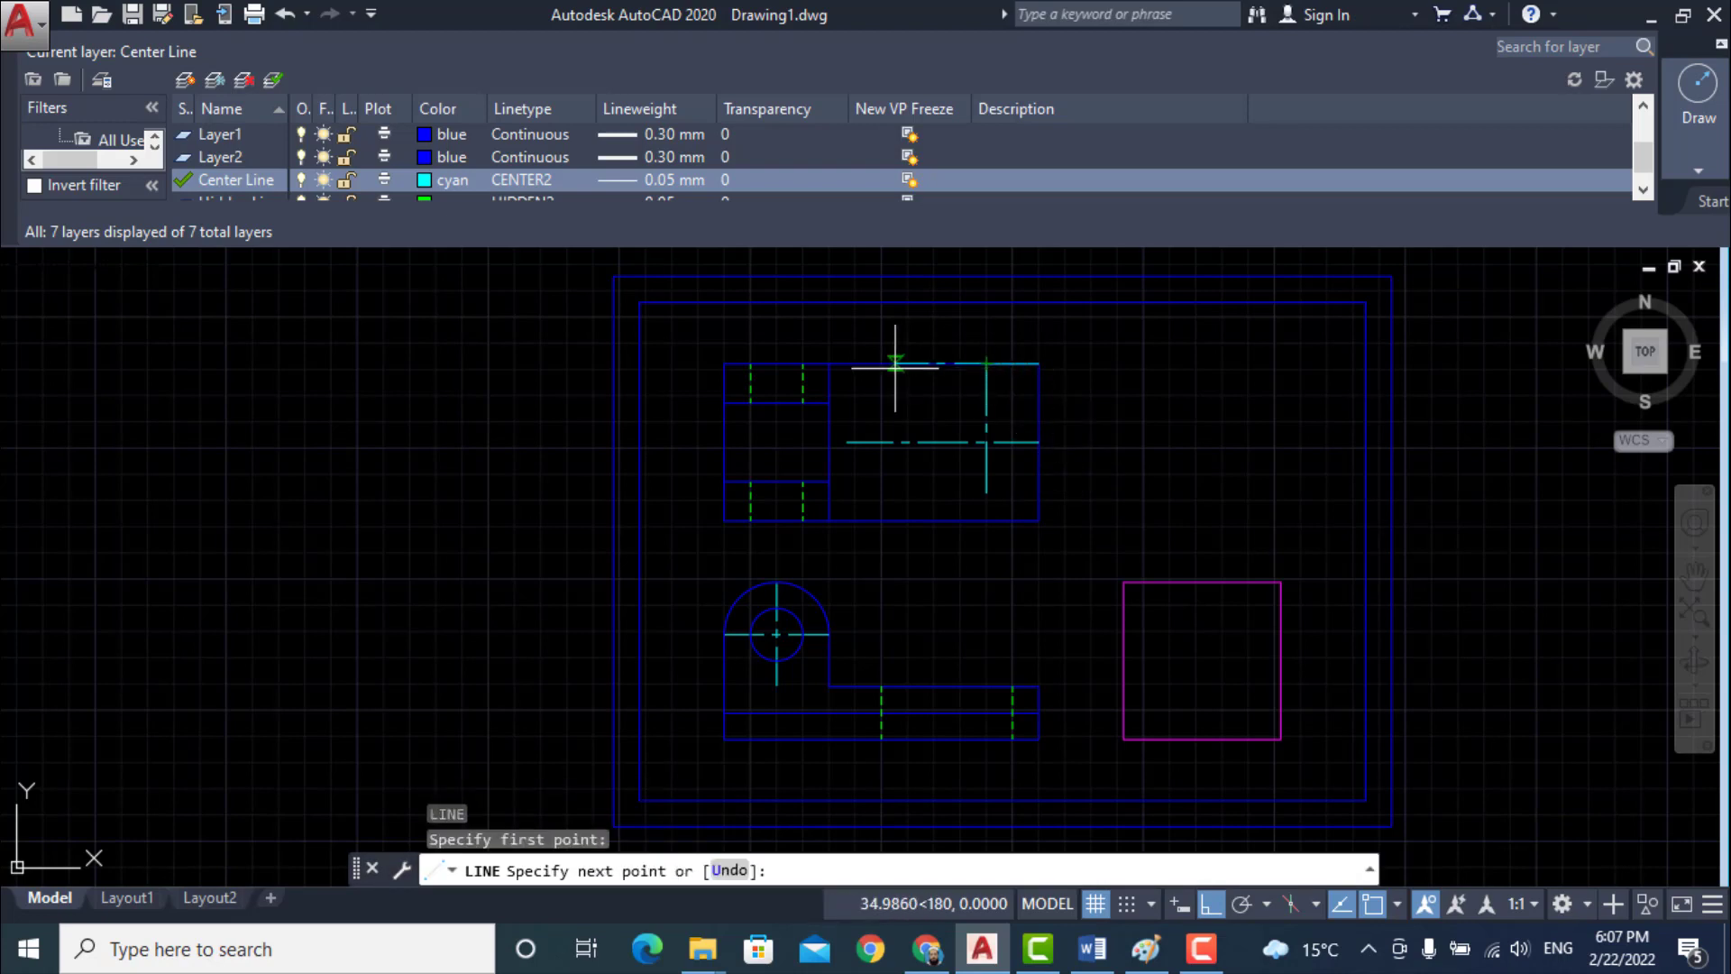
type("30")
key("Return")
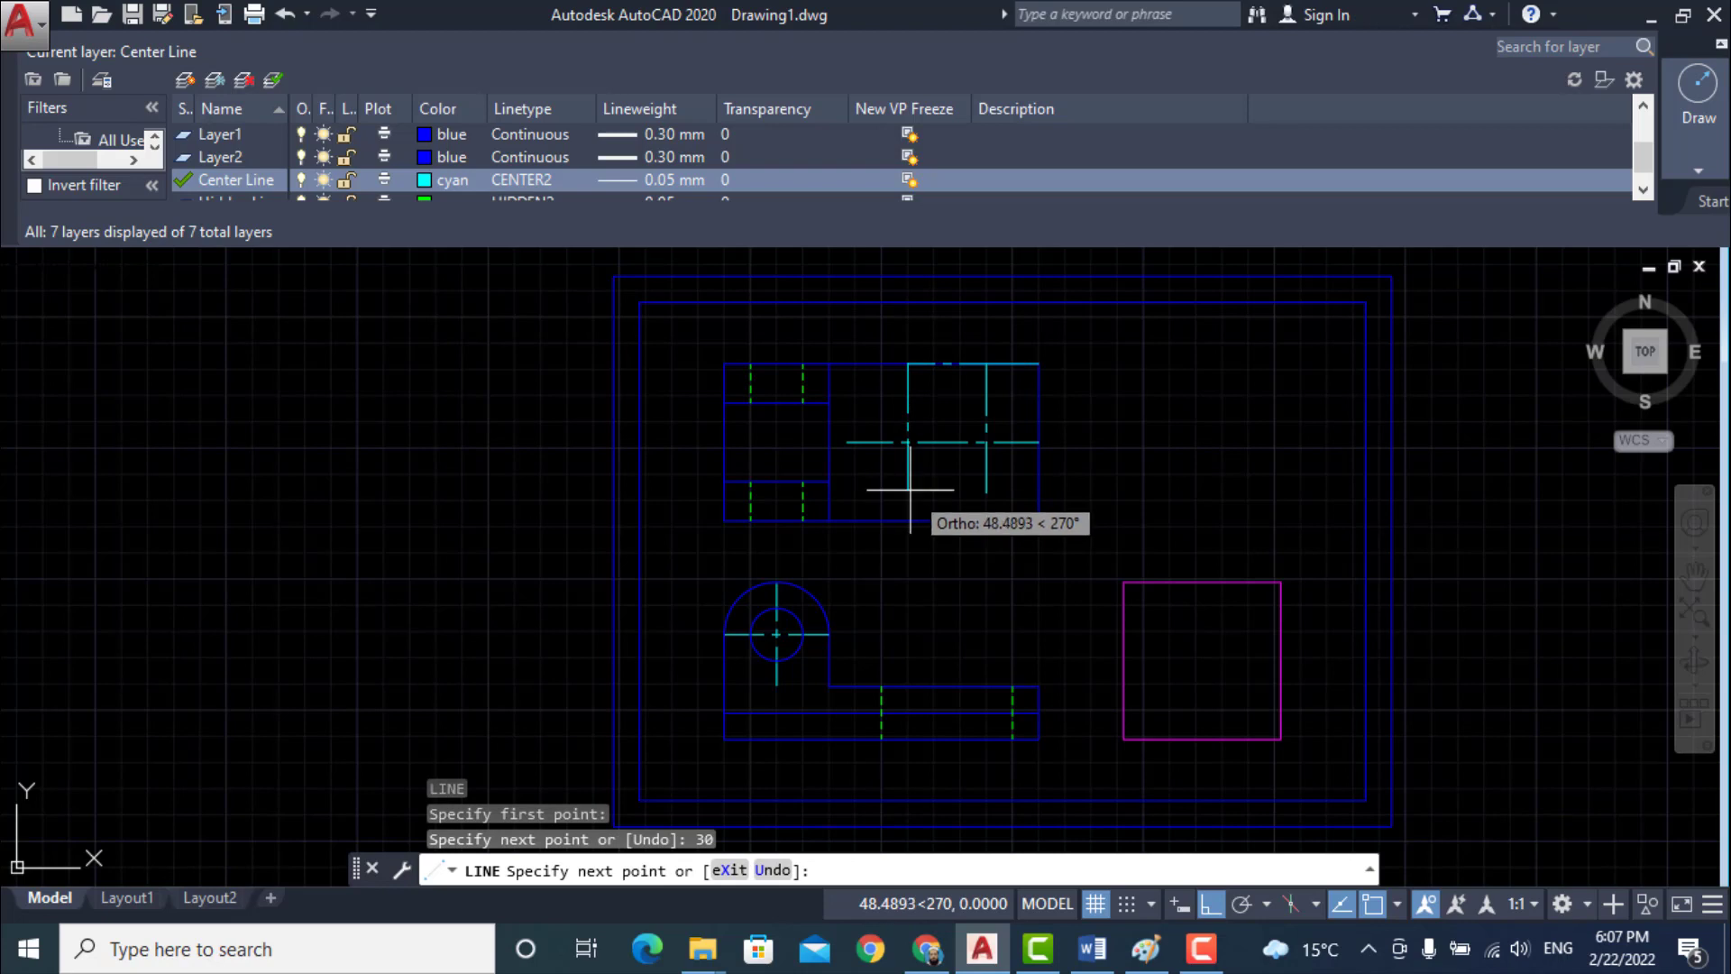
left_click(909, 497)
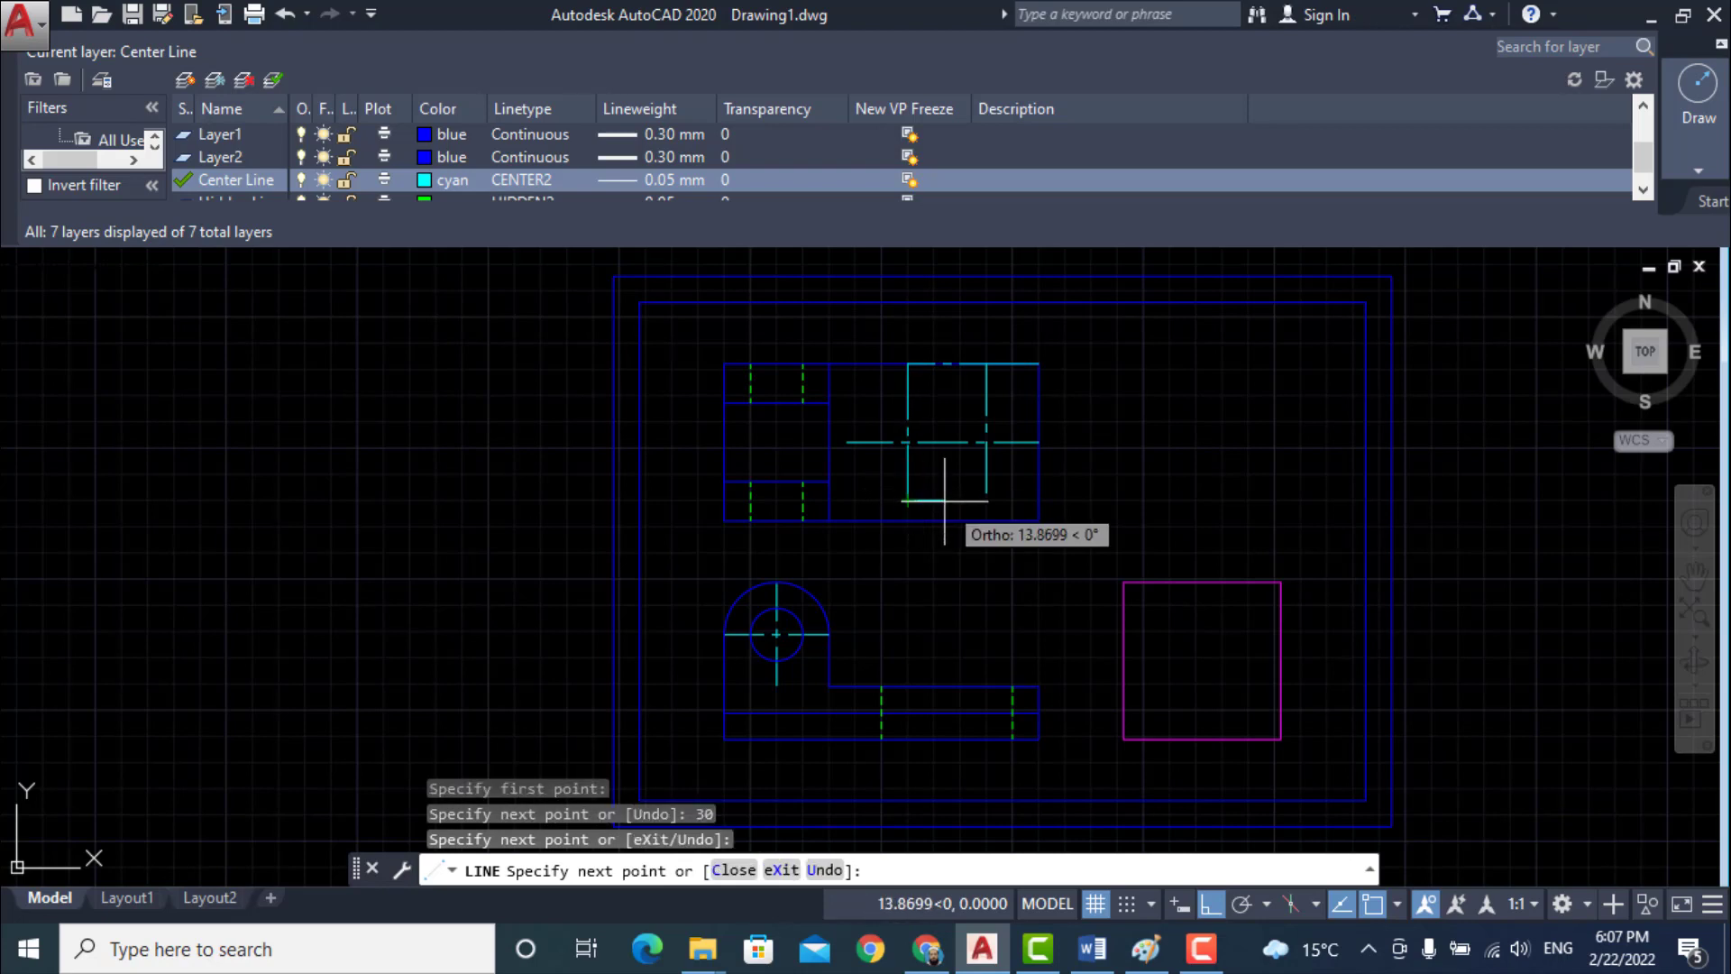
key("Return")
- Delete the two horizontal center-line segments lying on the top view's upper edge
left_click(965, 350)
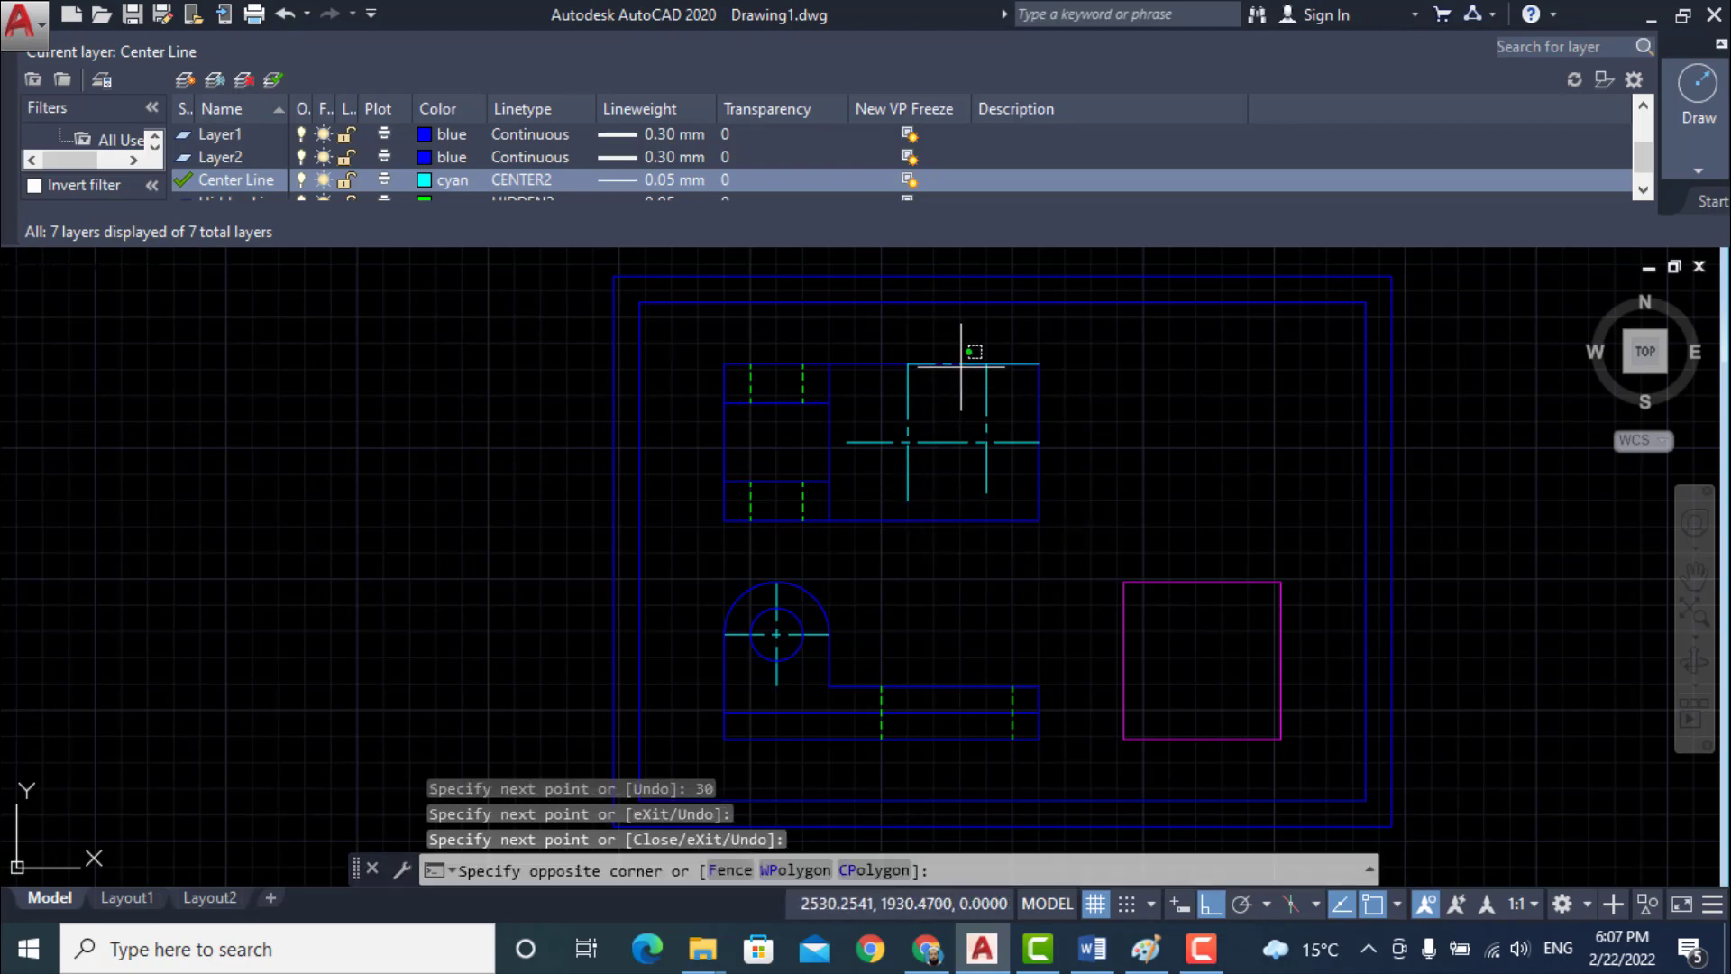
left_click(954, 368)
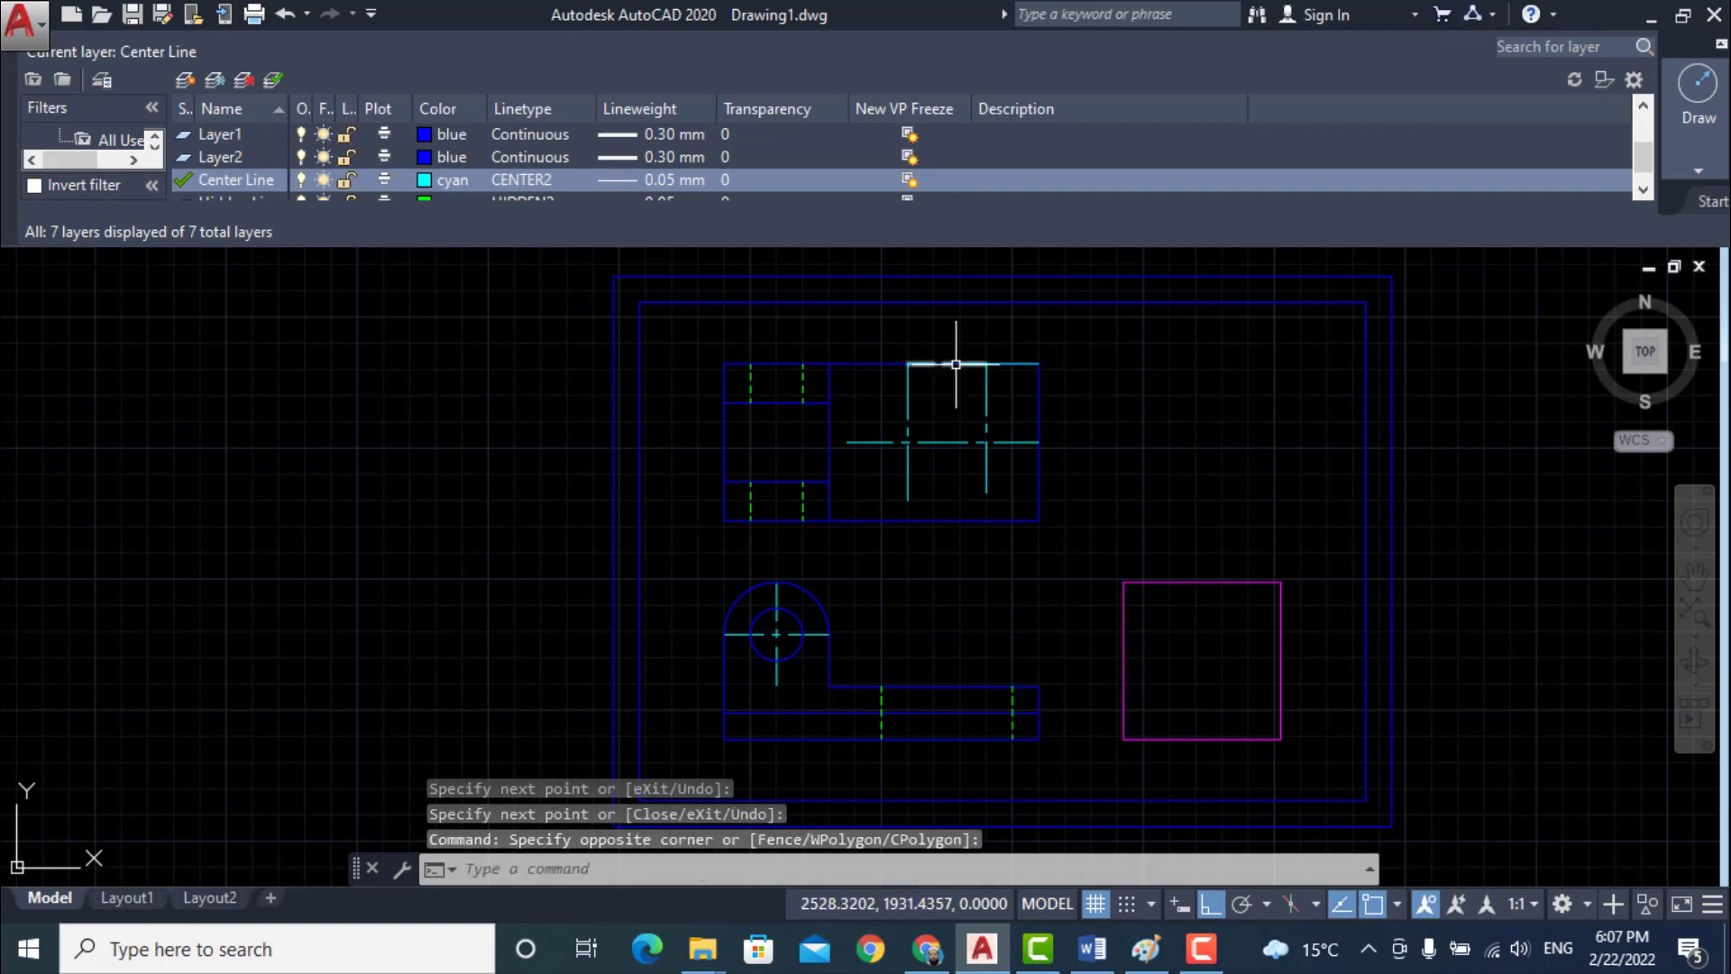
left_click(1010, 363)
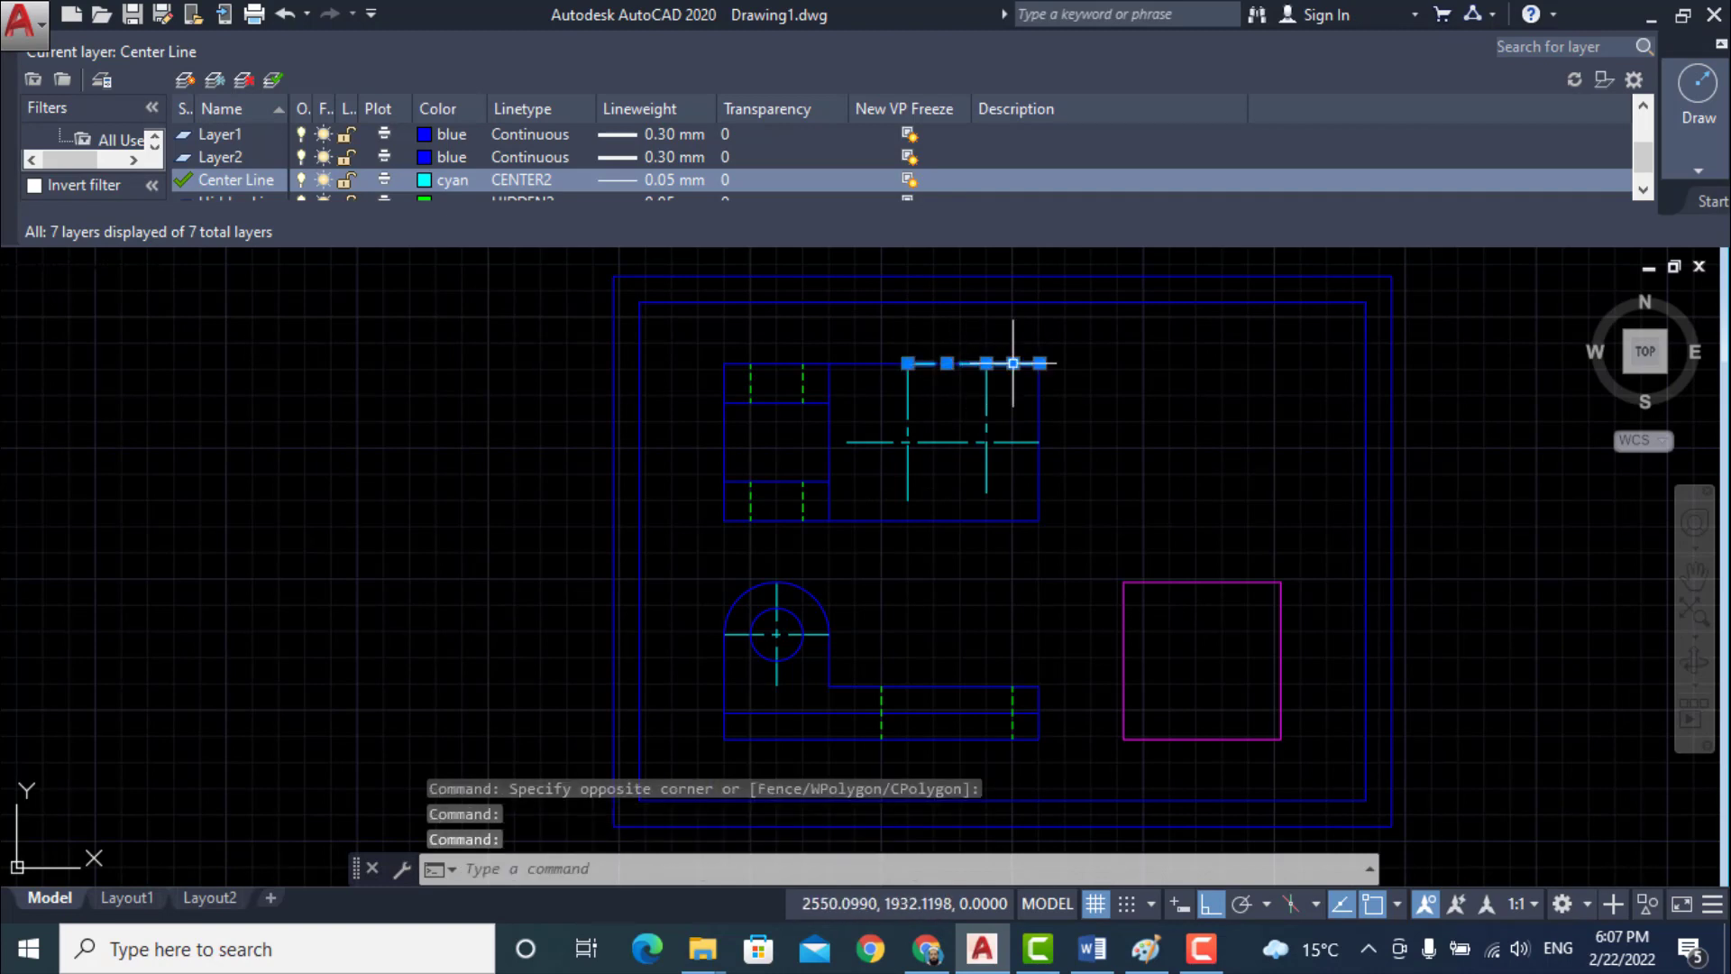
key("Delete")
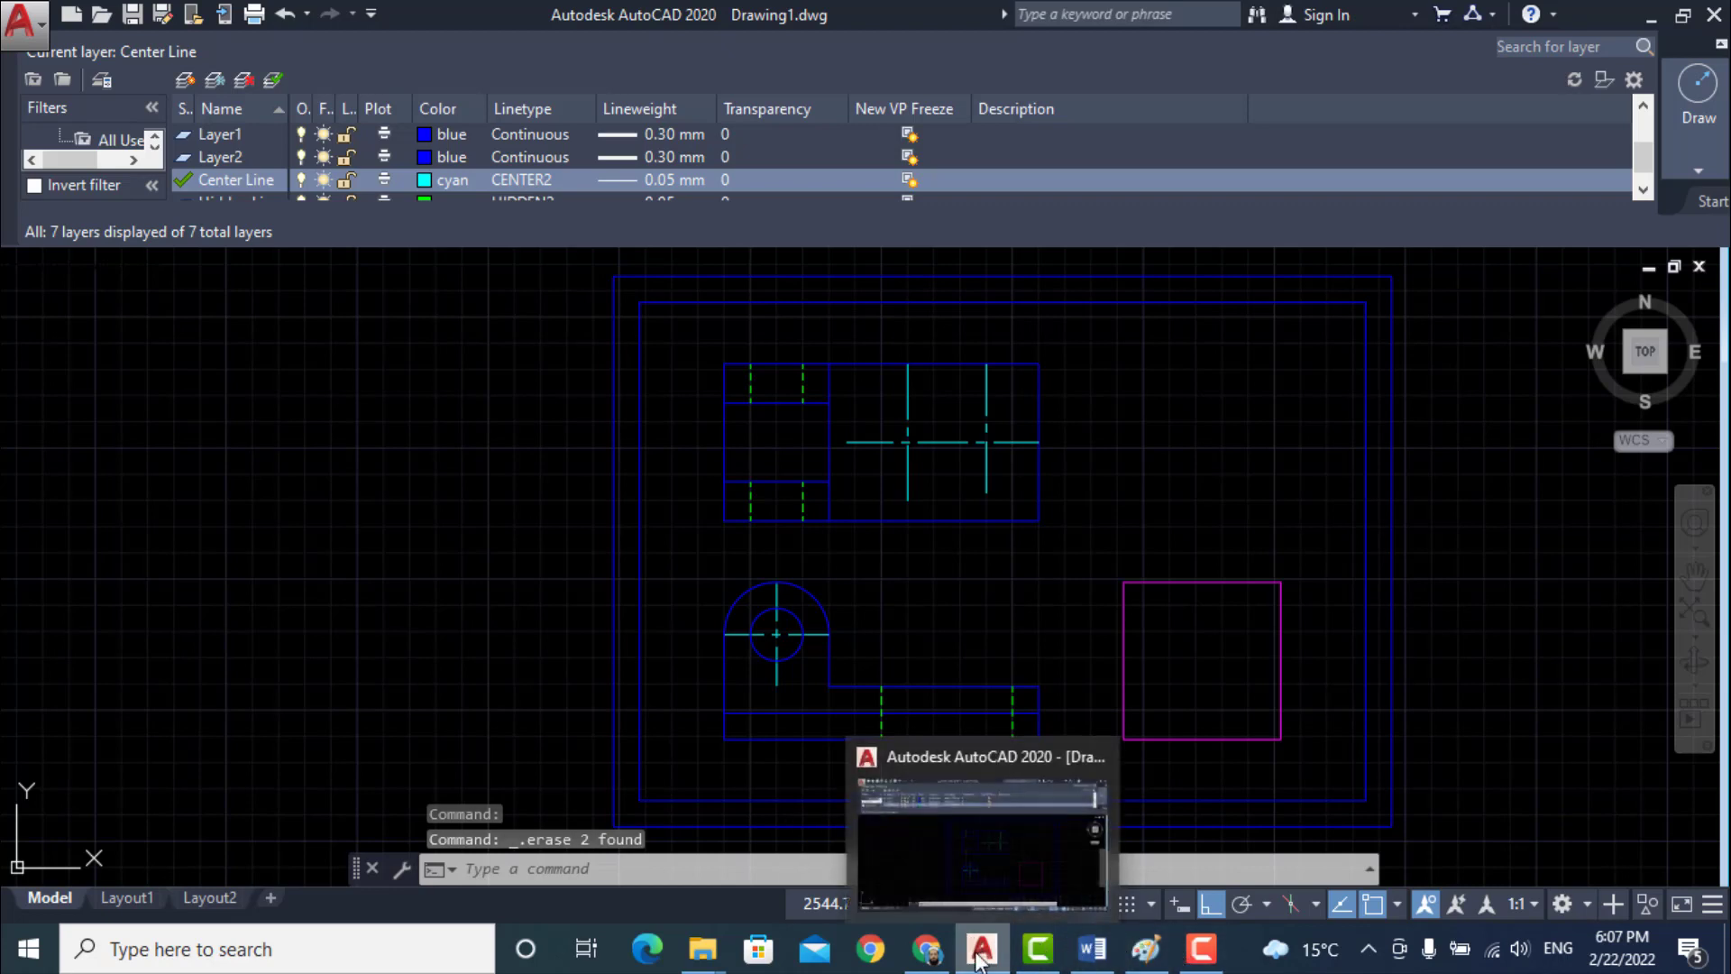
- Check the slot's end radius in the Word drawing and return to AutoCAD
left_click(978, 954)
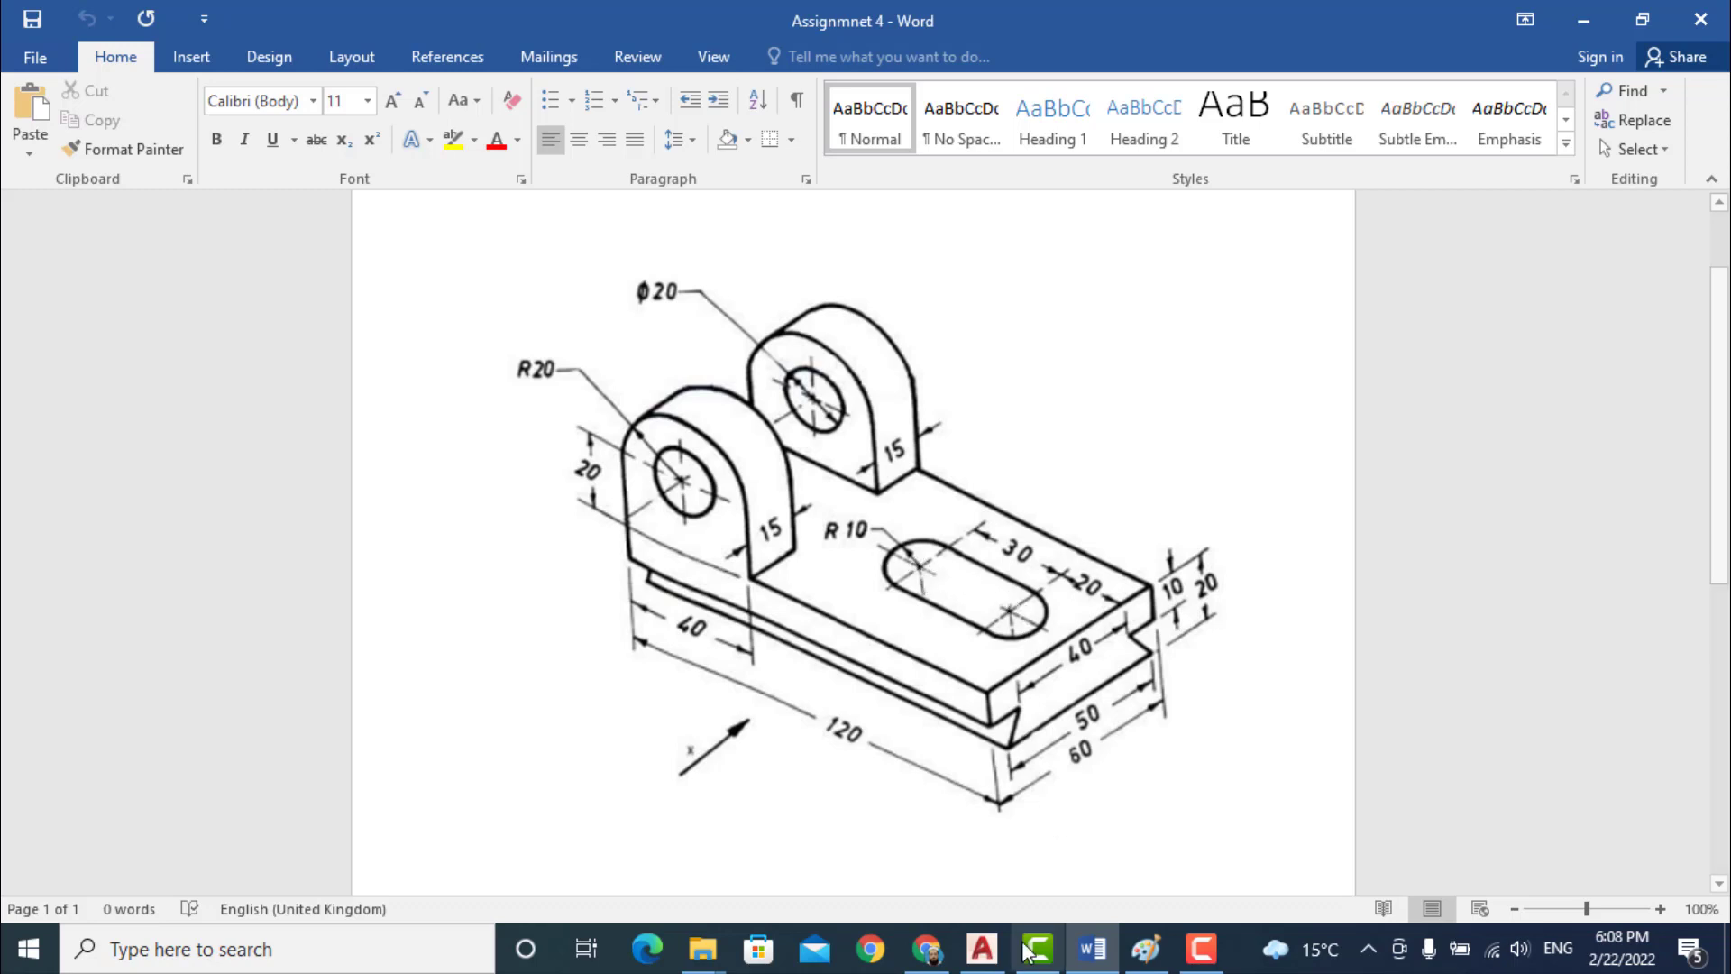
left_click(1070, 963)
left_click(1073, 961)
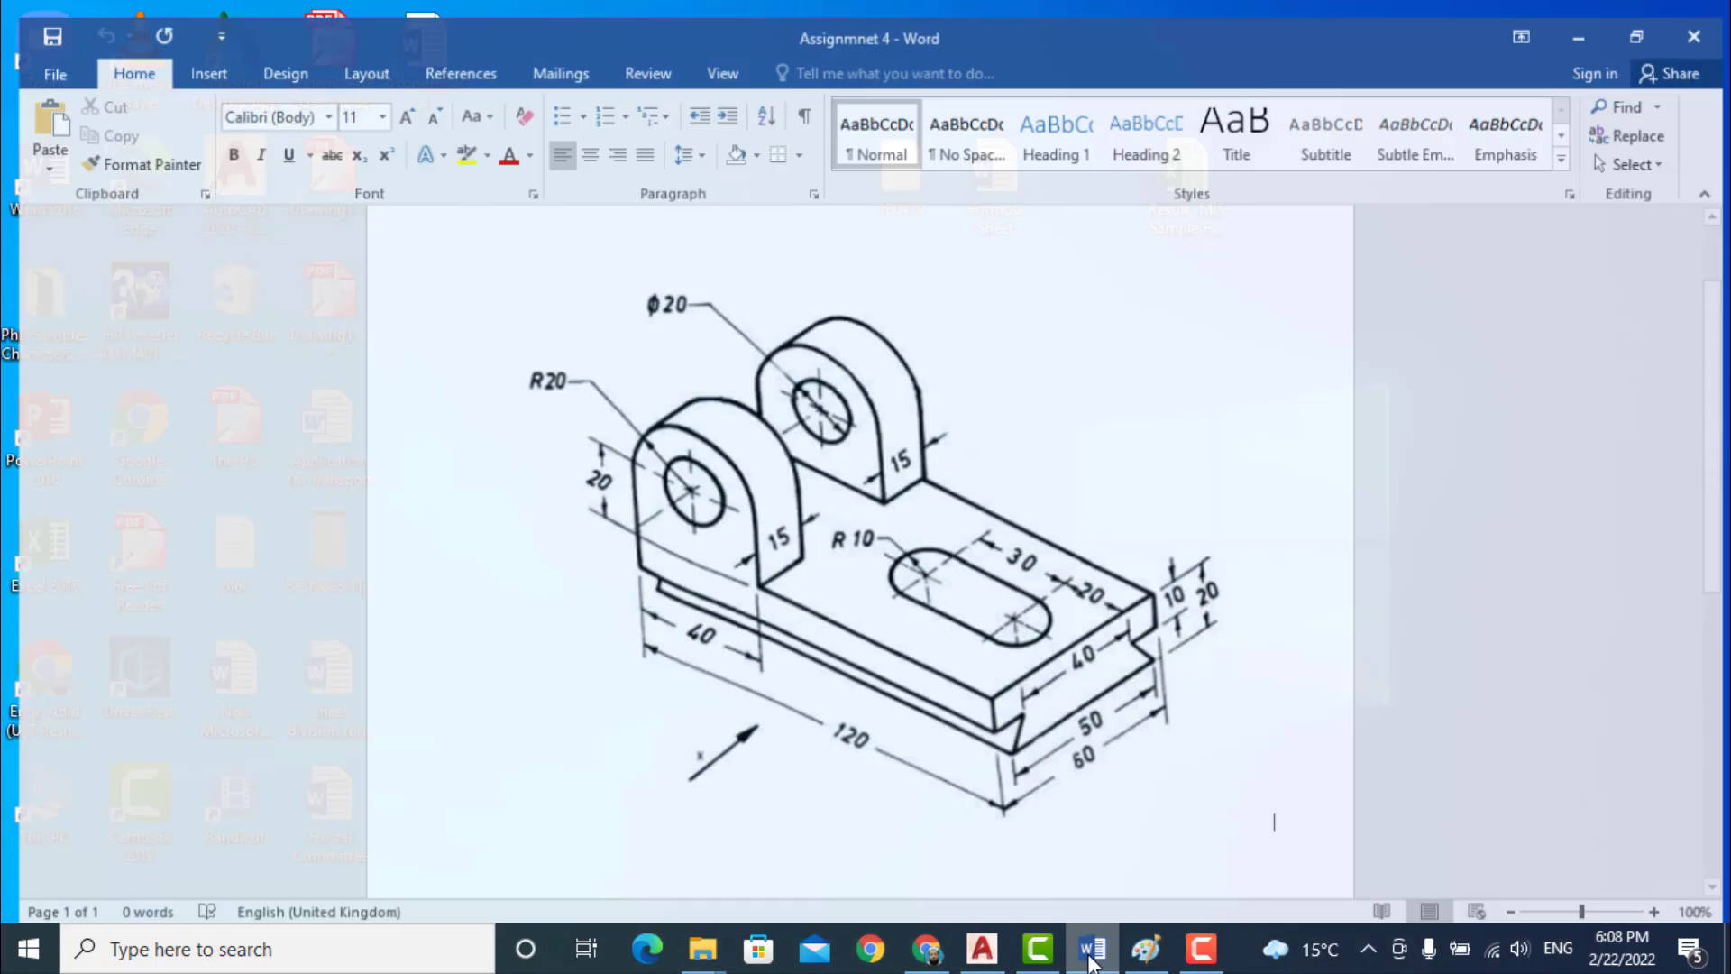
left_click(985, 955)
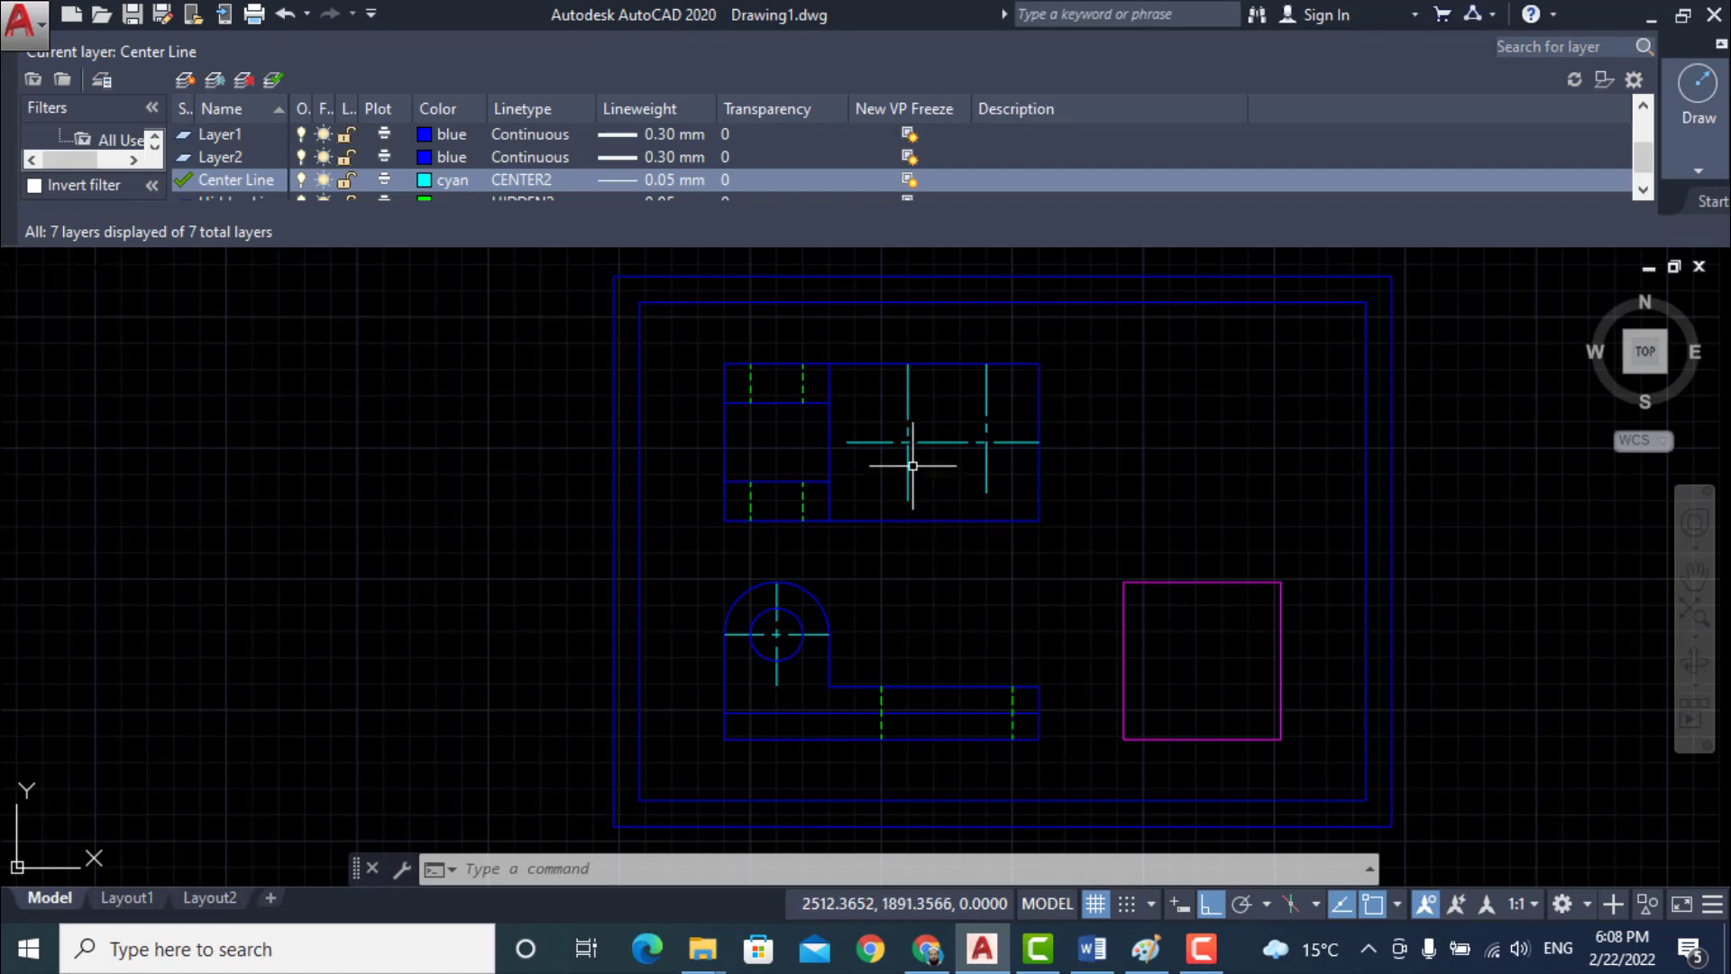
type("c")
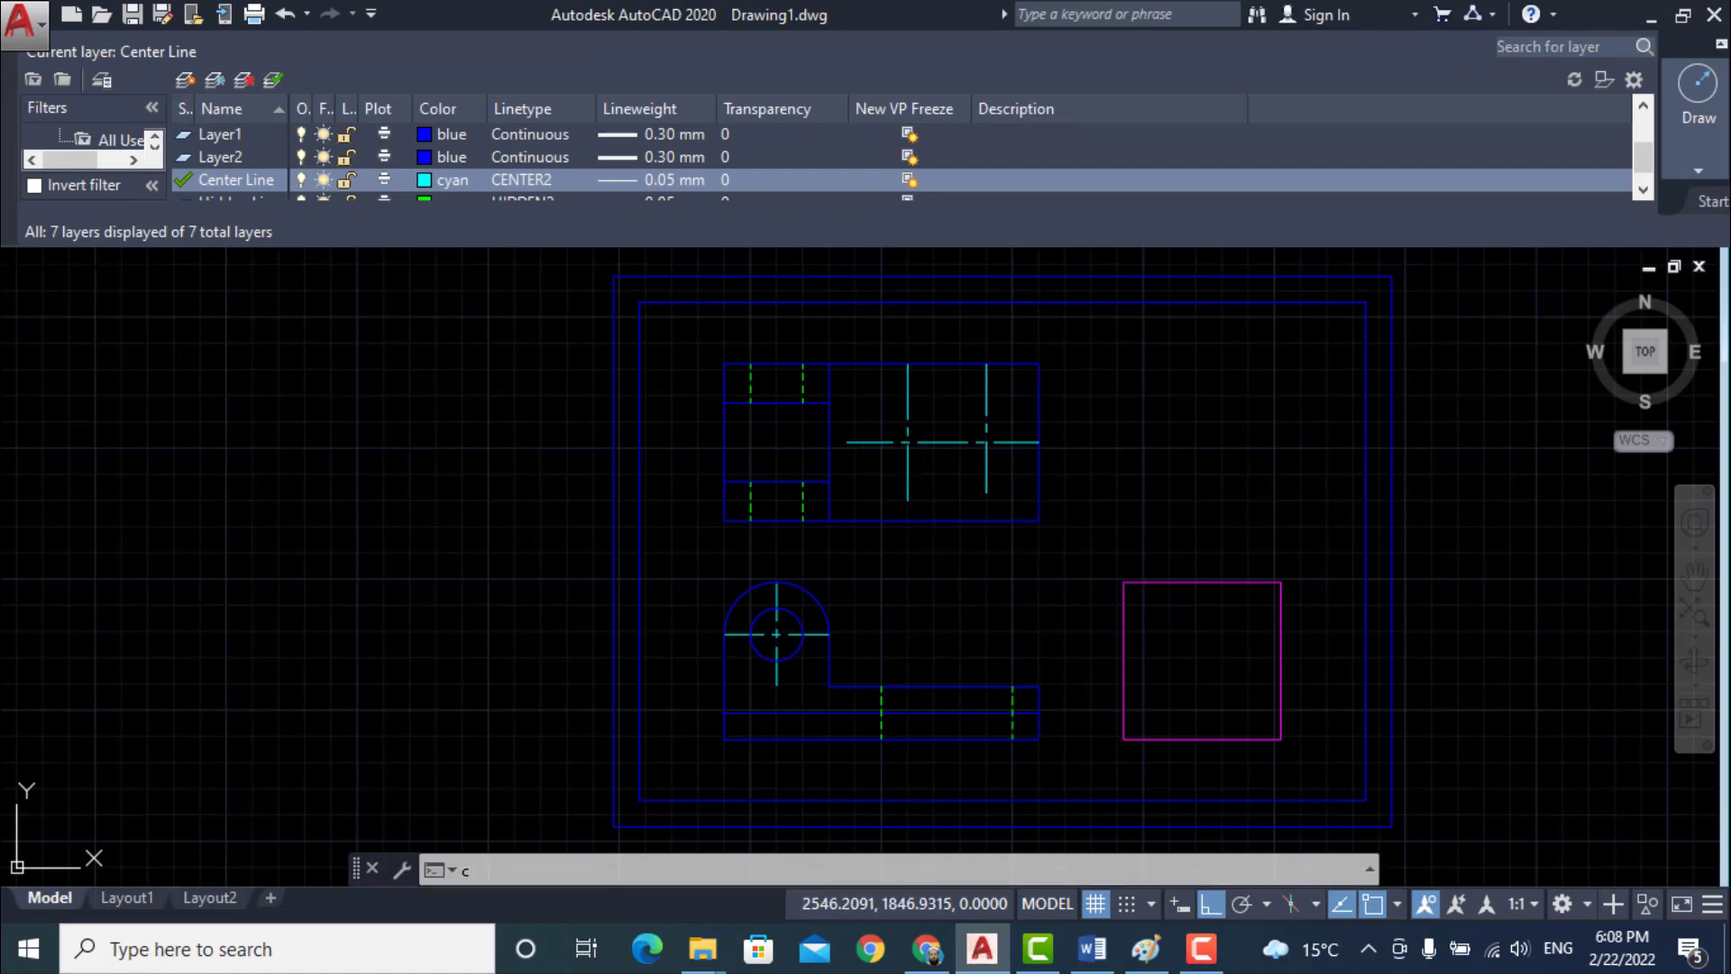
key("Return")
left_click(908, 442)
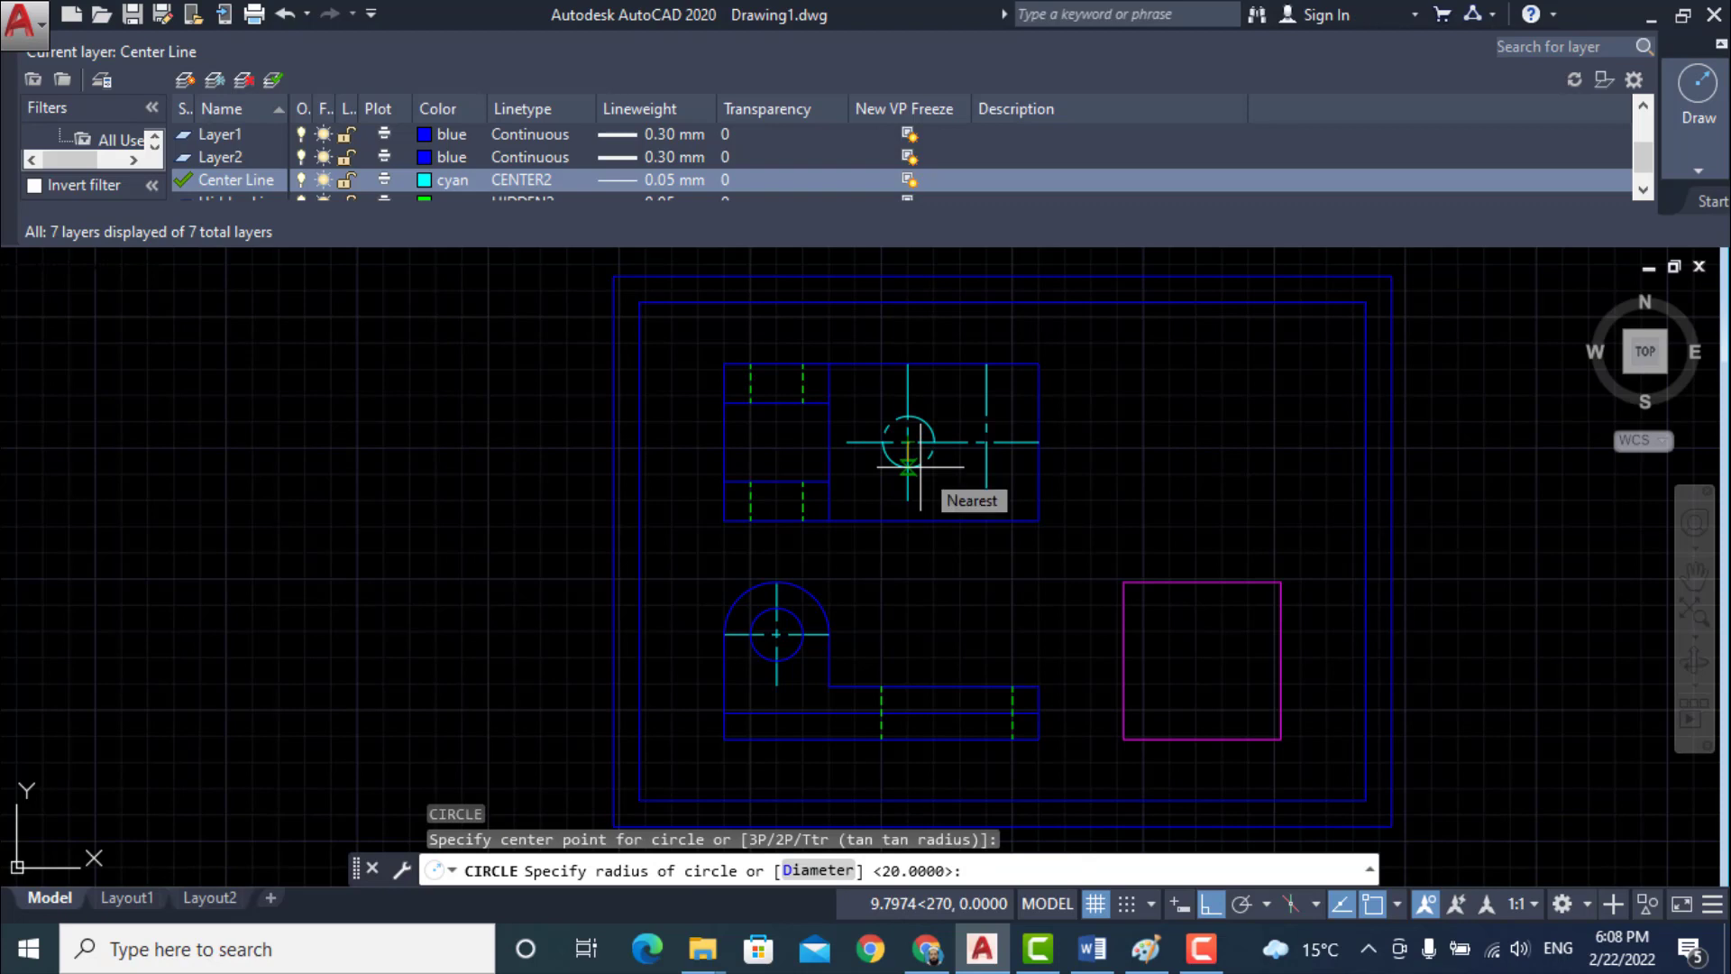
key("Escape")
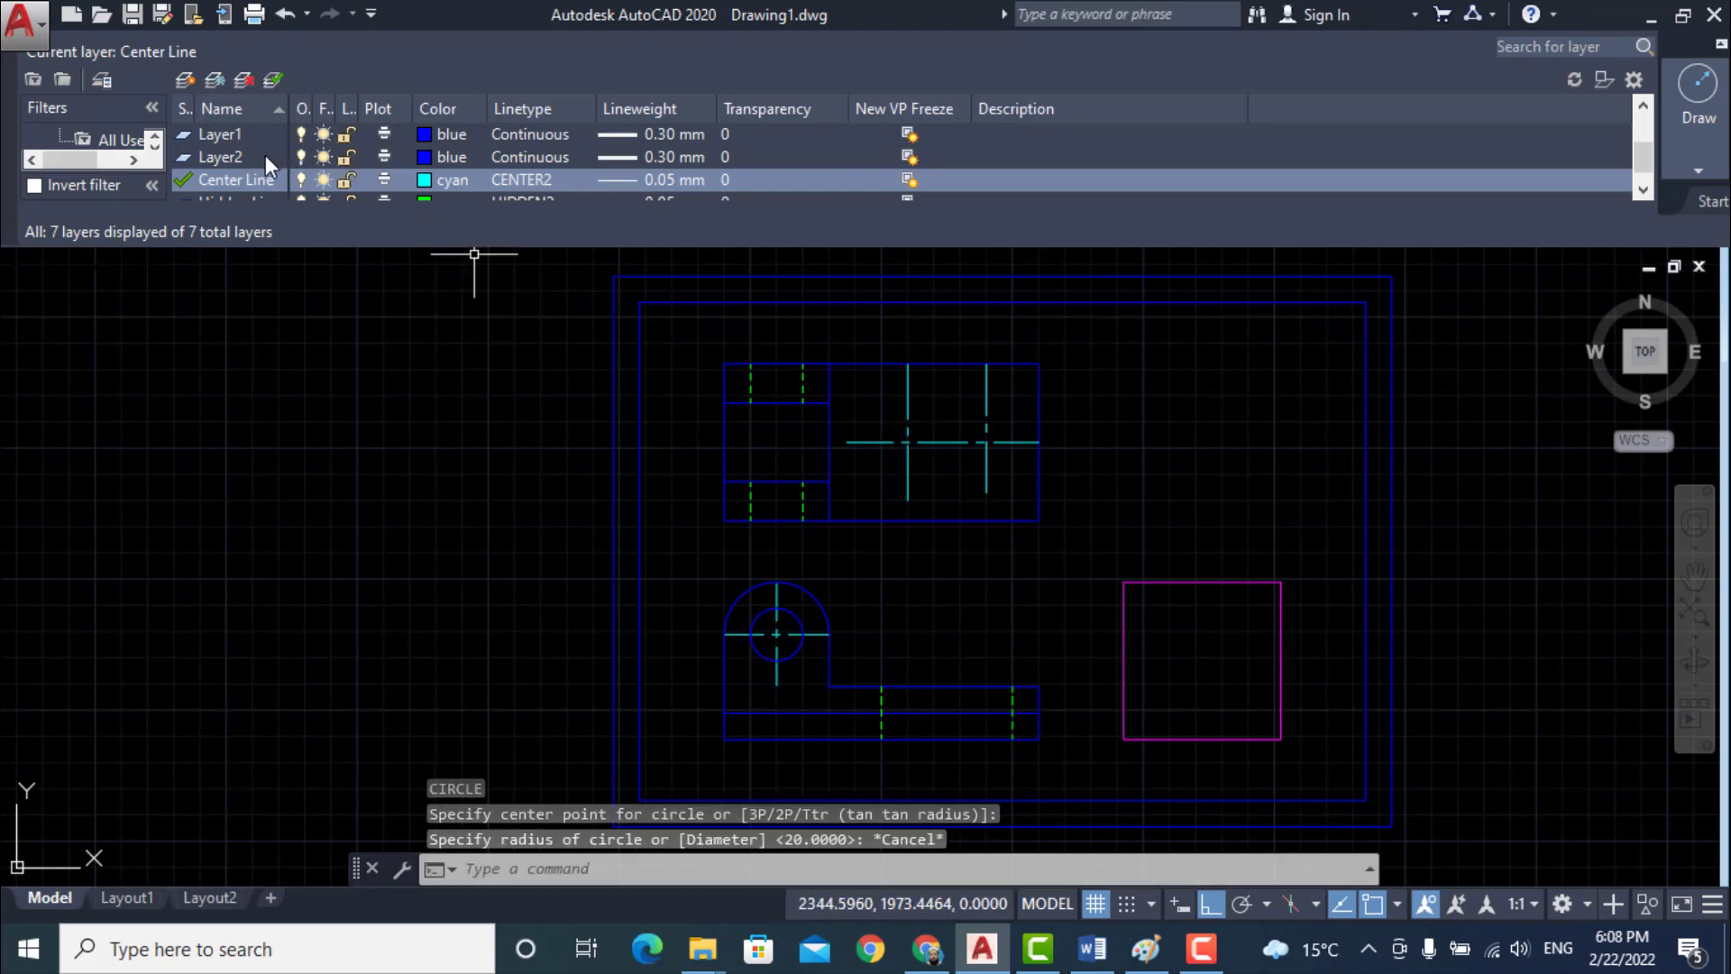
- Make the Visible Line layer current and draw a circle of radius 10 at the left center-line crossing in the top view
scroll(260, 161, "up", 1)
left_click(260, 178)
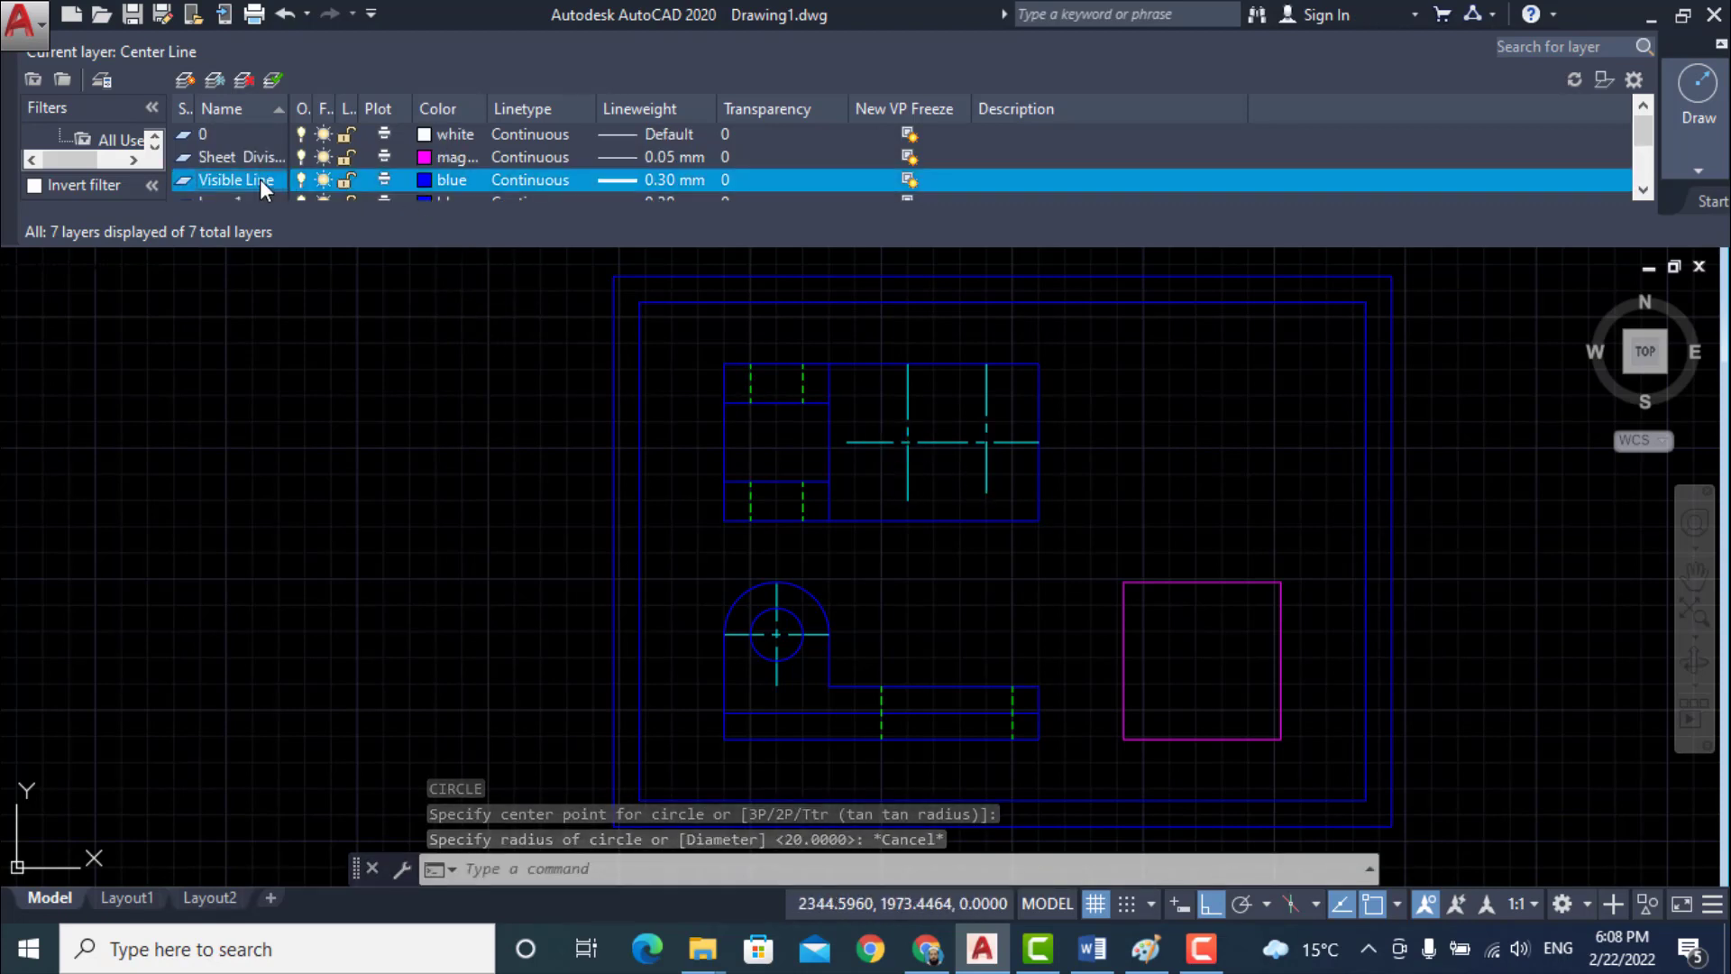
double_click(260, 179)
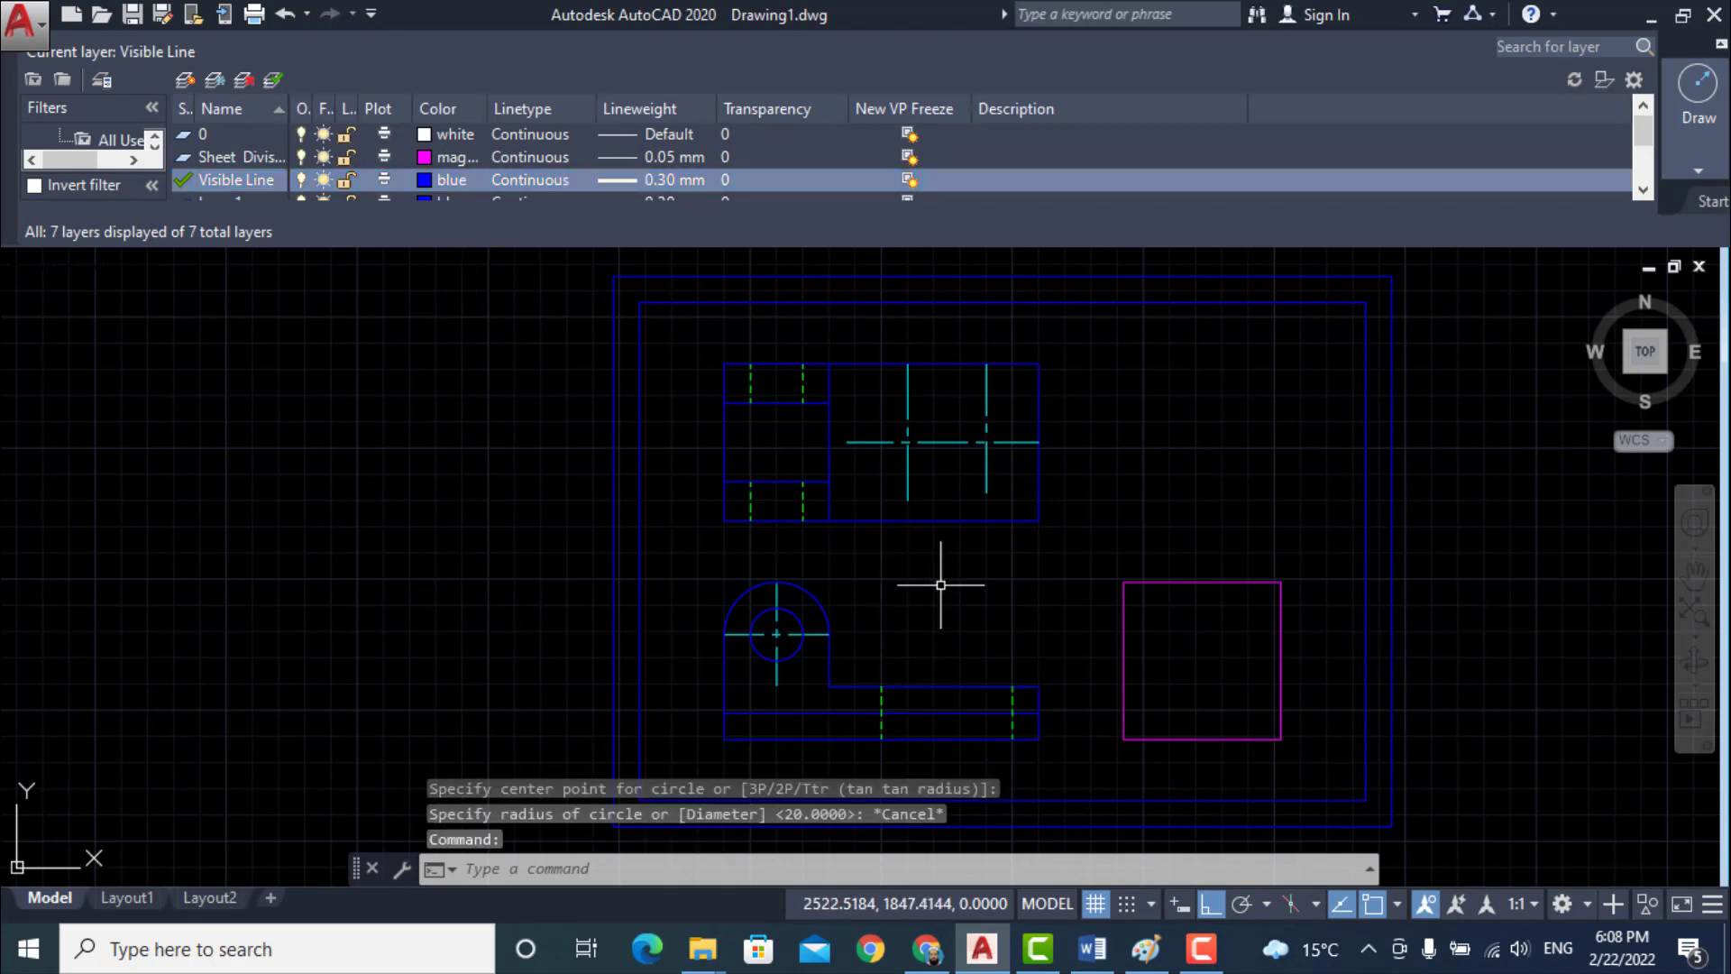
key("Return")
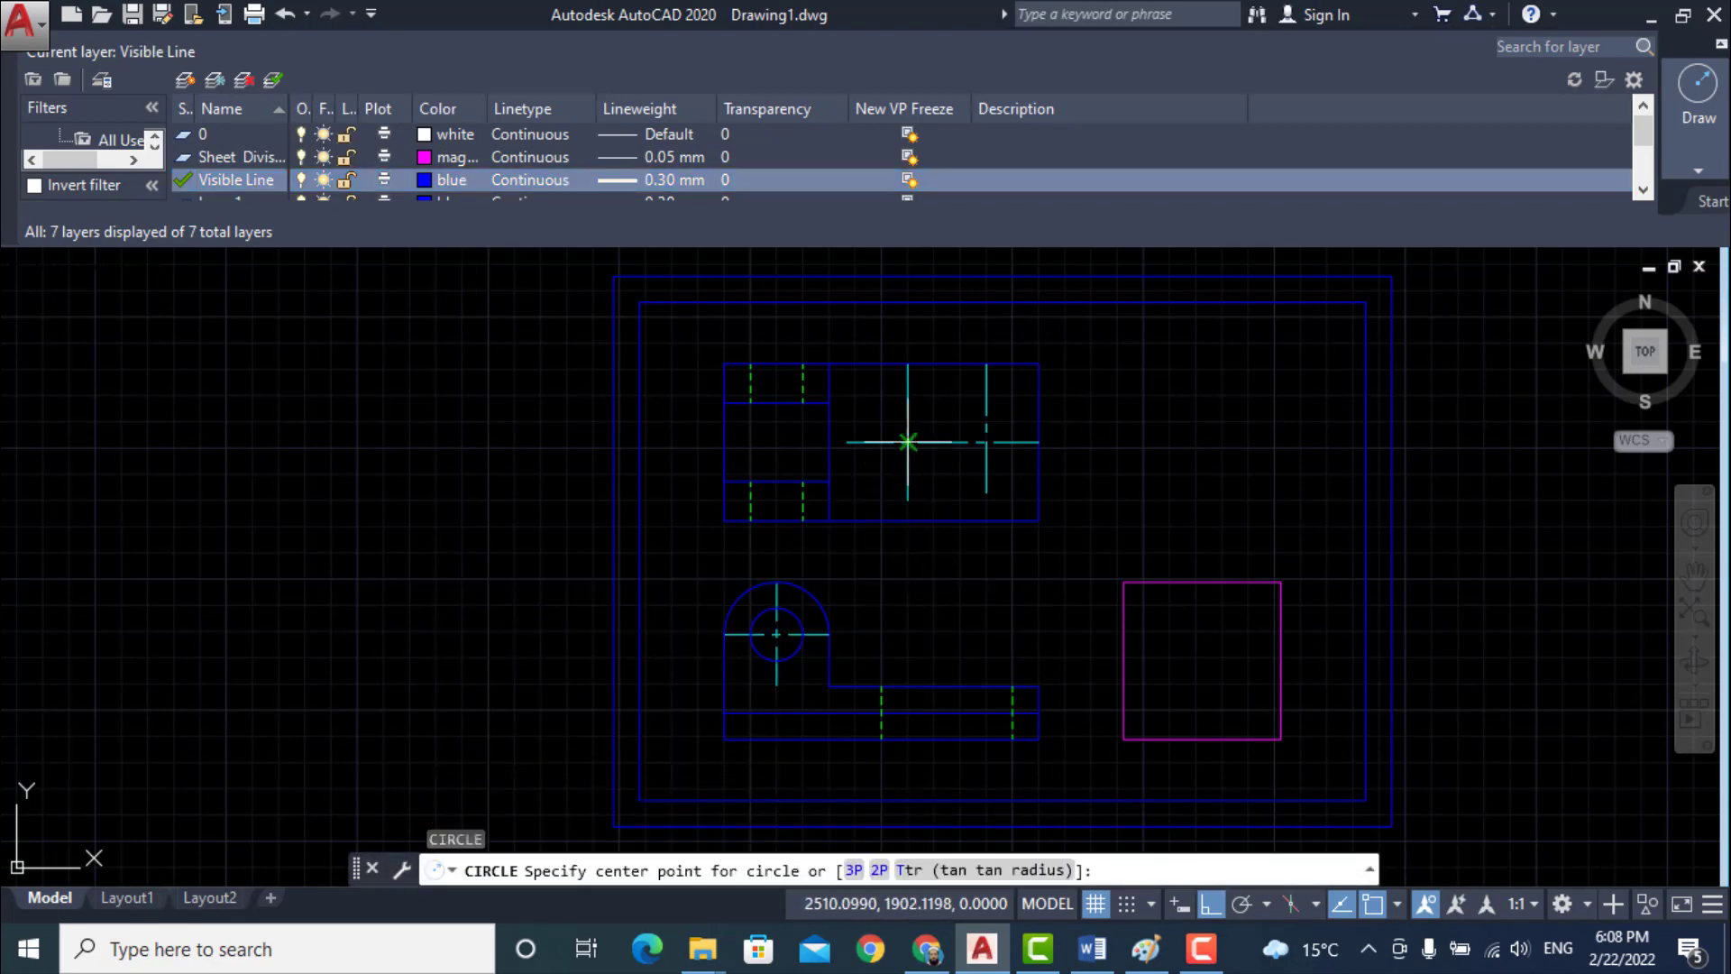
left_click(908, 442)
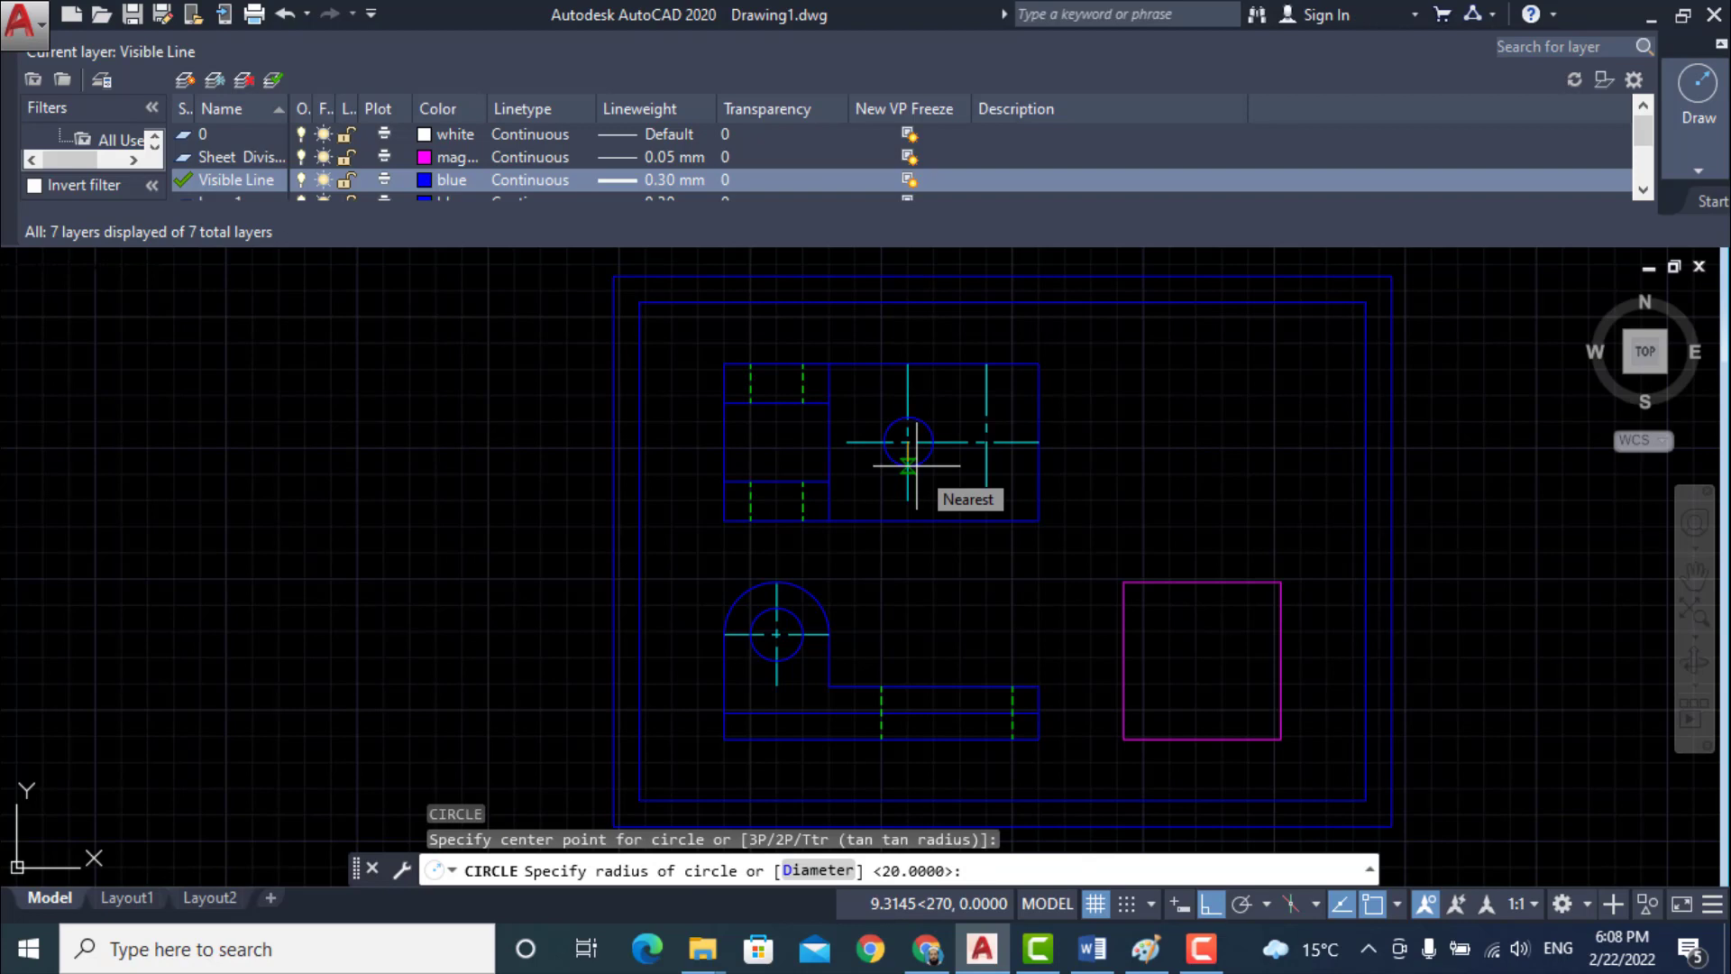
type("10")
key("Return")
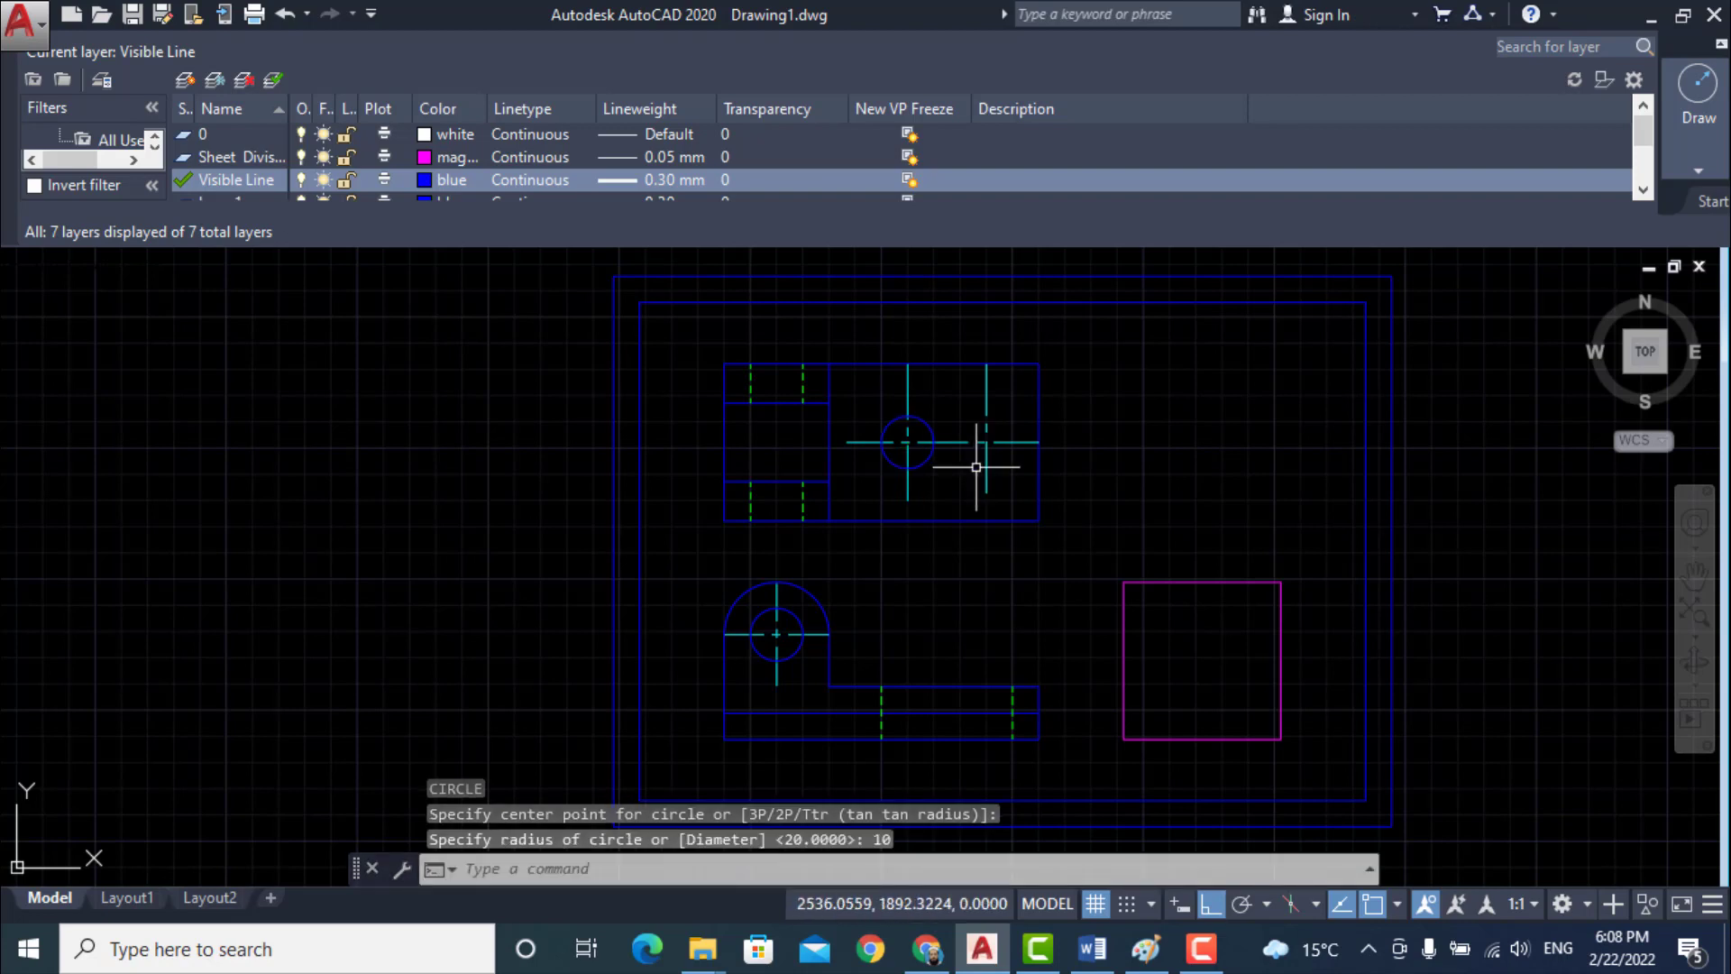
- Draw a second circle of radius 10 at the right center-line crossing in the top view
key("Return")
left_click(987, 442)
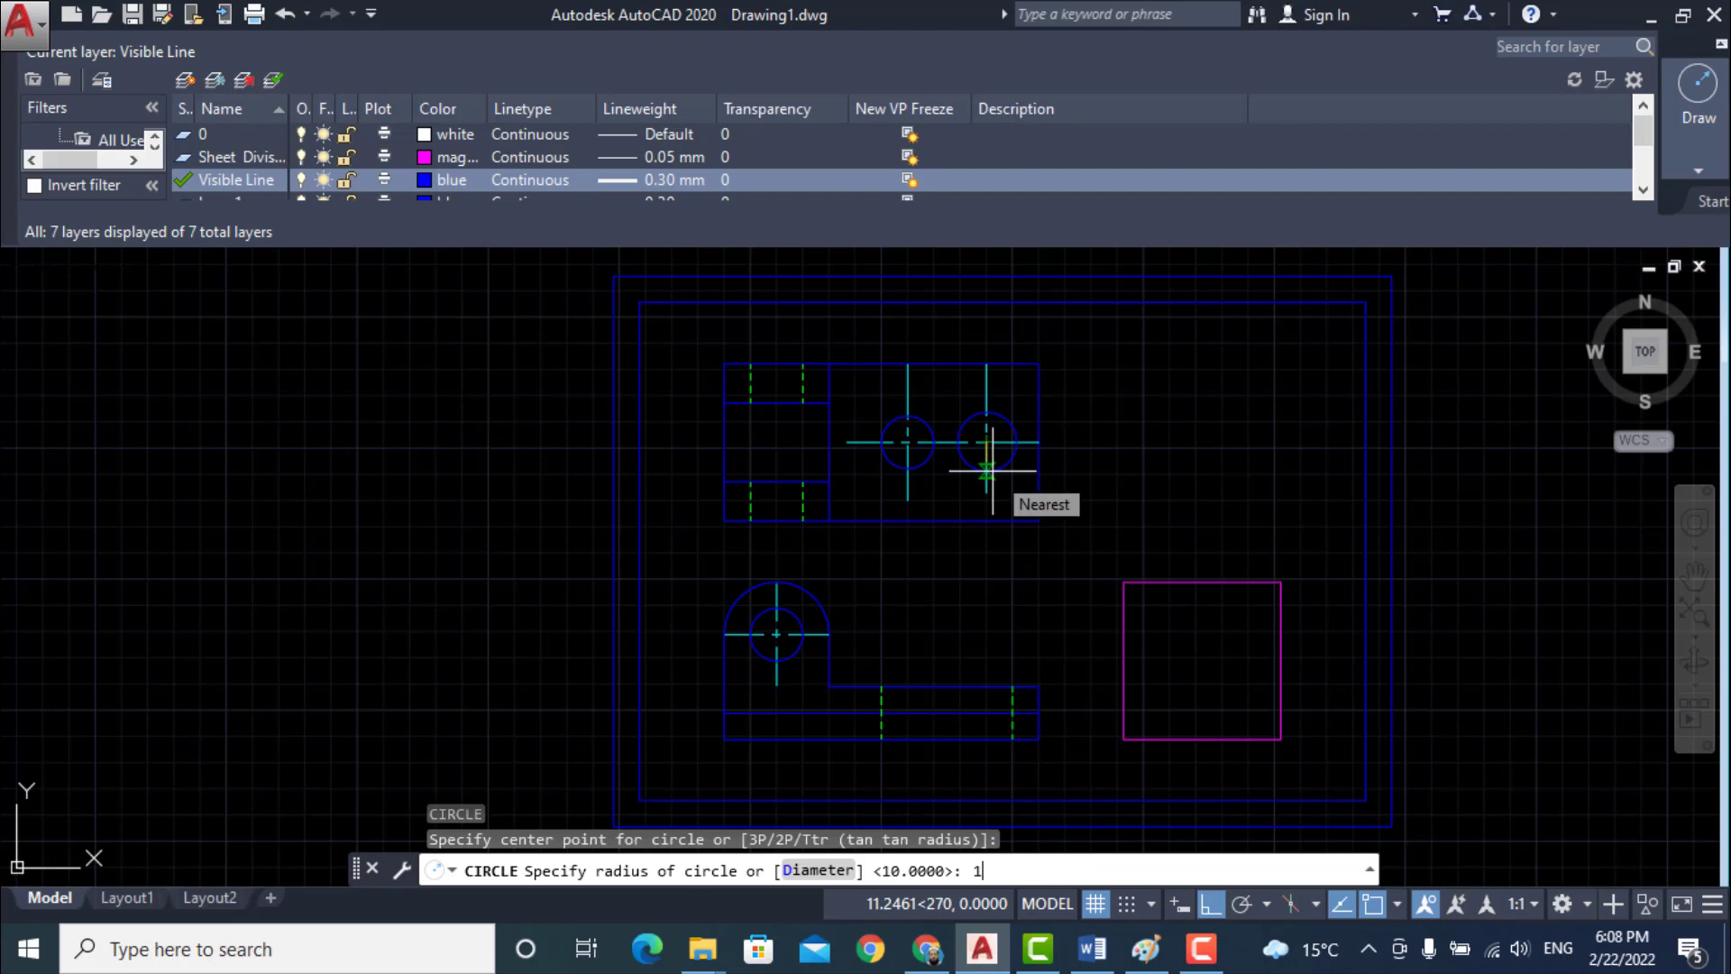
key("Return")
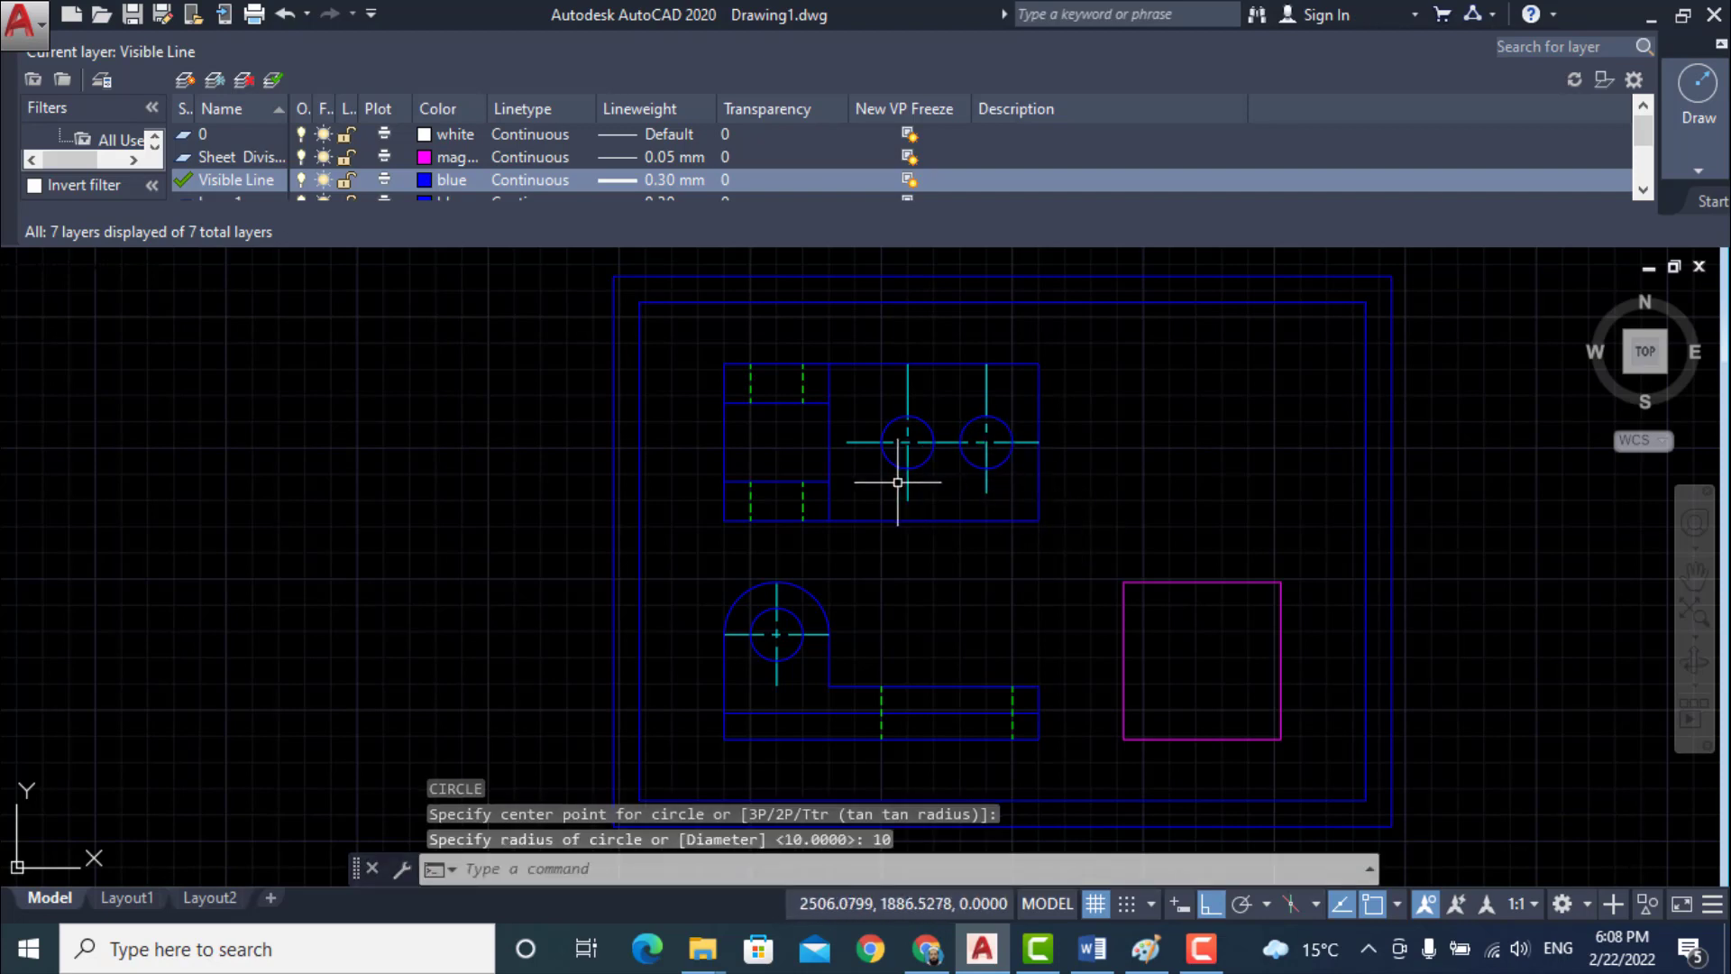
- Start Trim with all drawn objects as cutting edges, ready to trim around the two slot circles in the top view
scroll(823, 491, "down", 2)
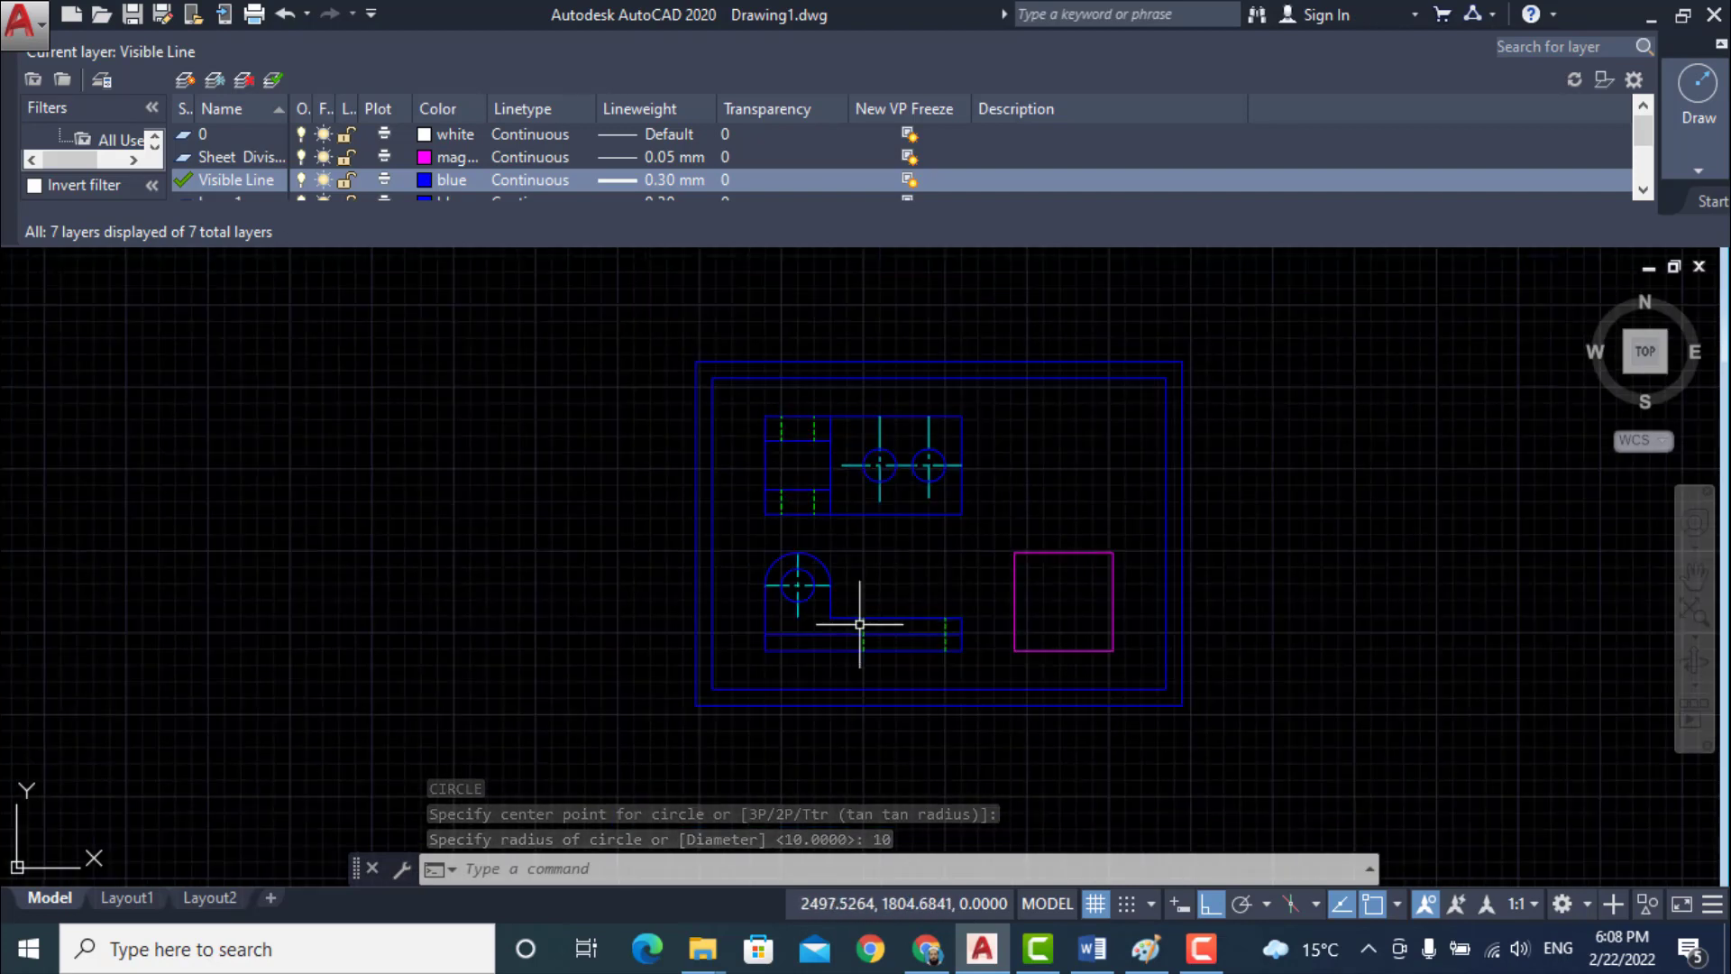
type("tr")
key("Return")
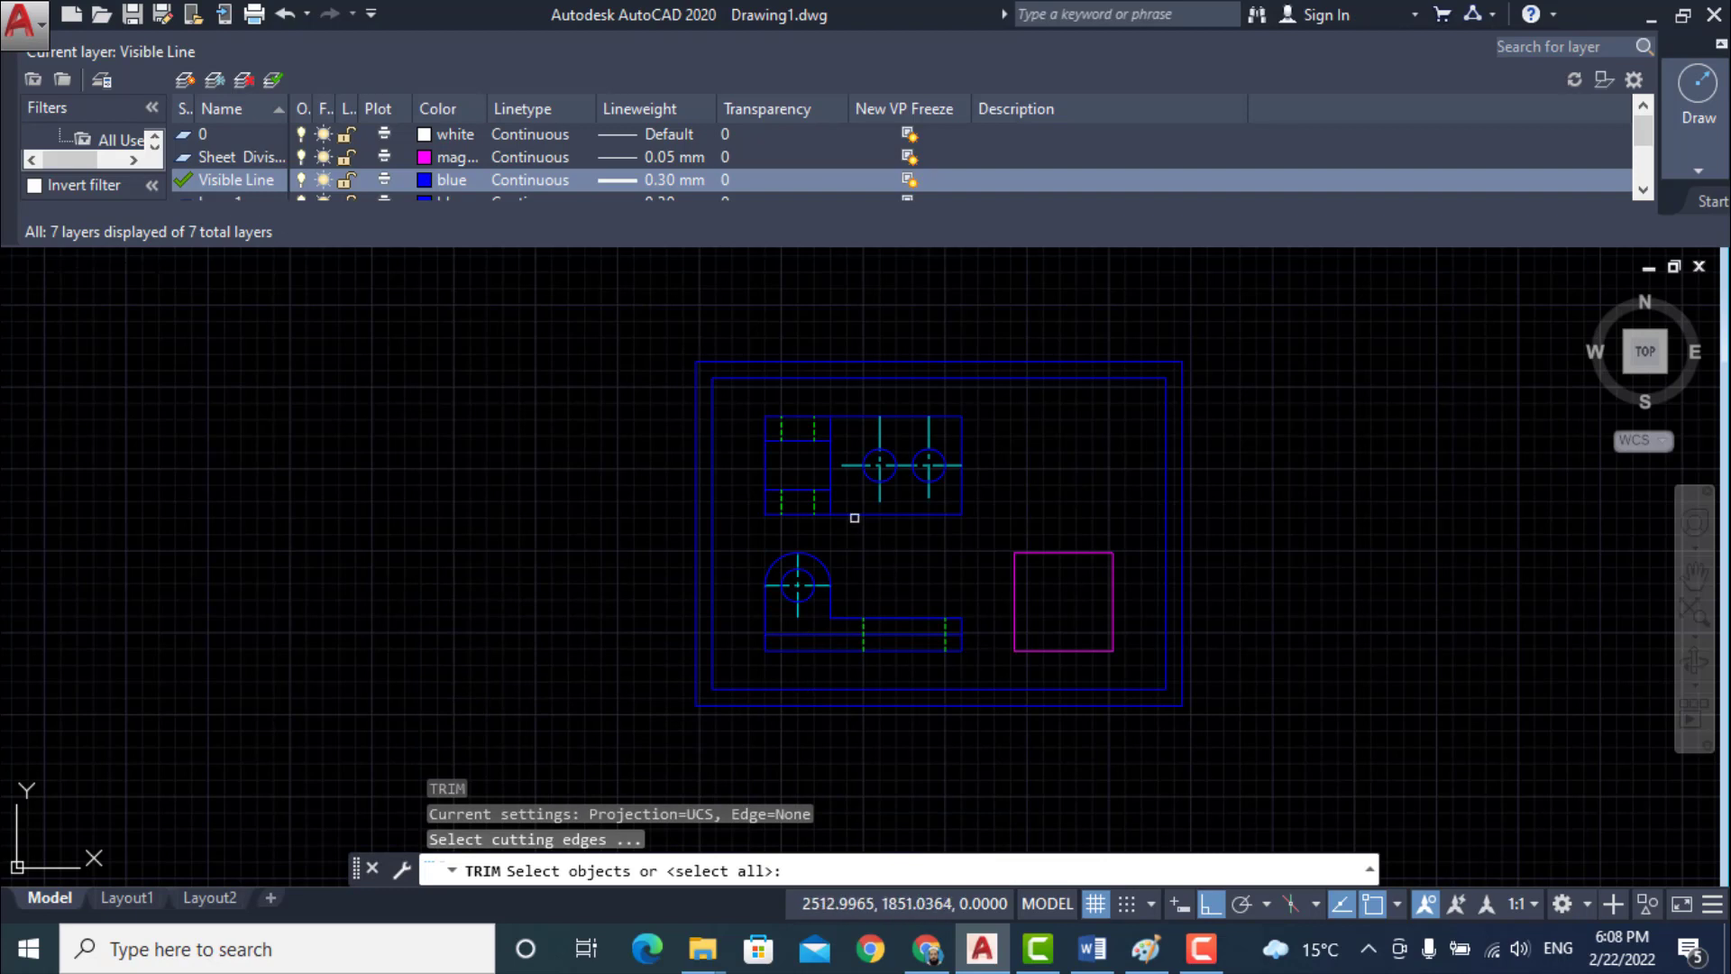
mouse_move(598, 753)
left_mouse_down()
mouse_move(712, 771)
mouse_move(1229, 727)
mouse_move(1229, 340)
mouse_move(974, 270)
mouse_move(622, 280)
mouse_move(554, 334)
left_mouse_up()
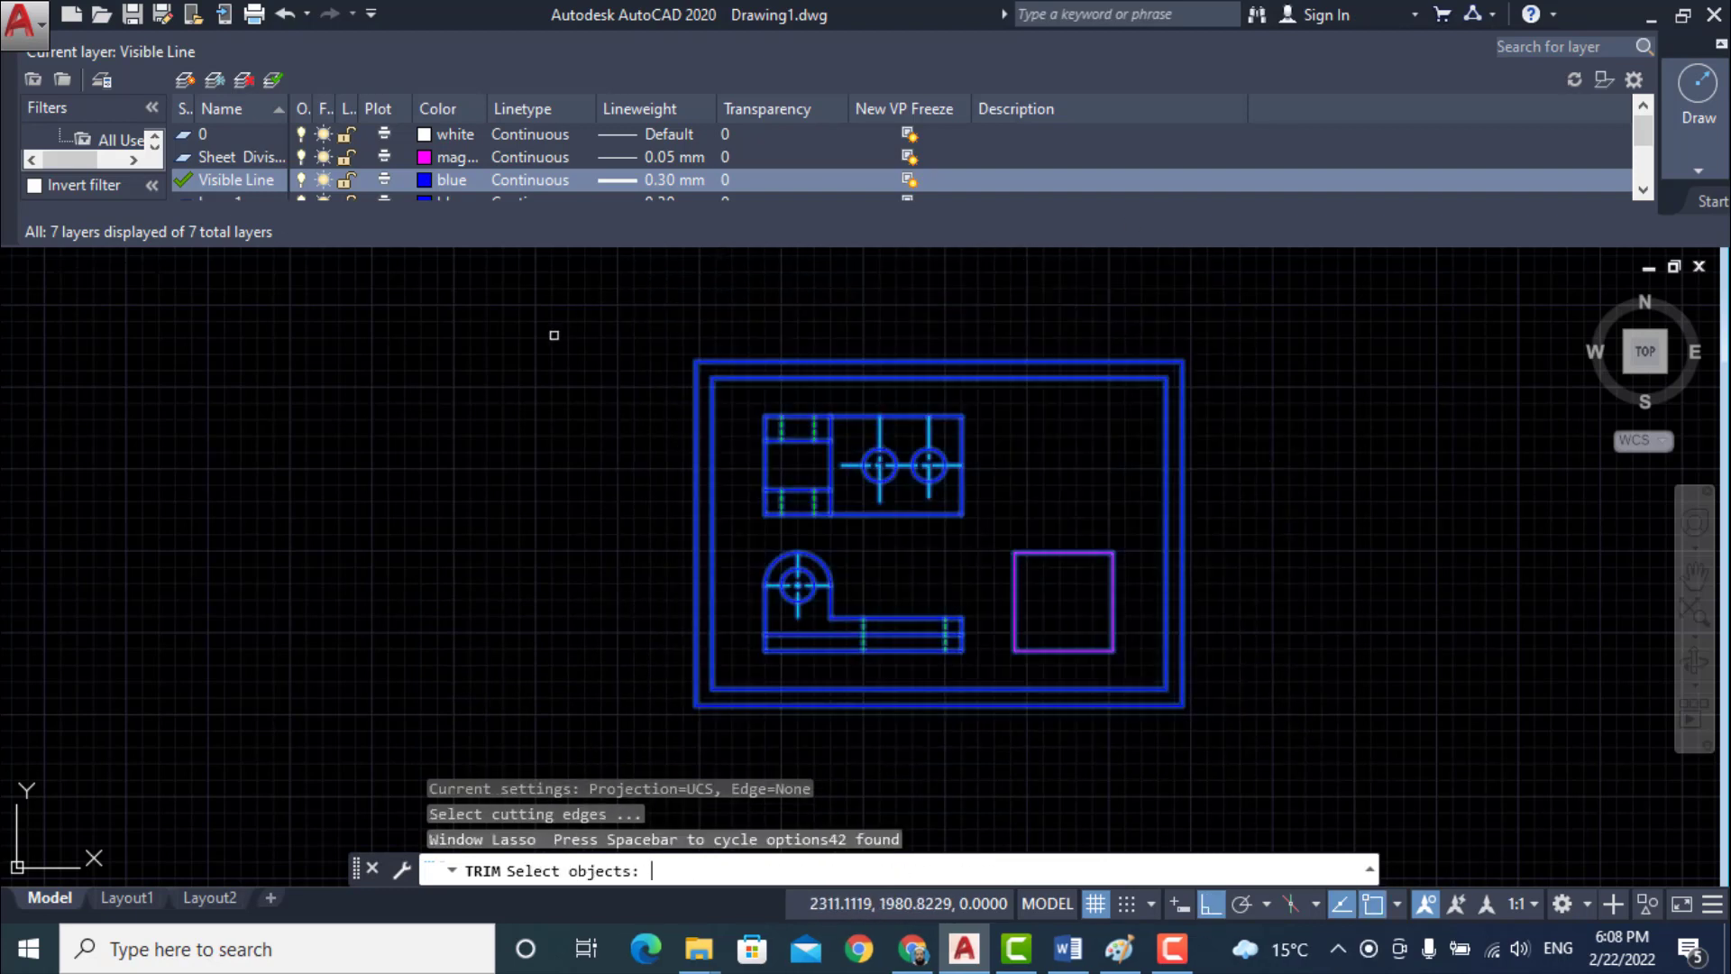
key("Return")
scroll(924, 424, "up", 4)
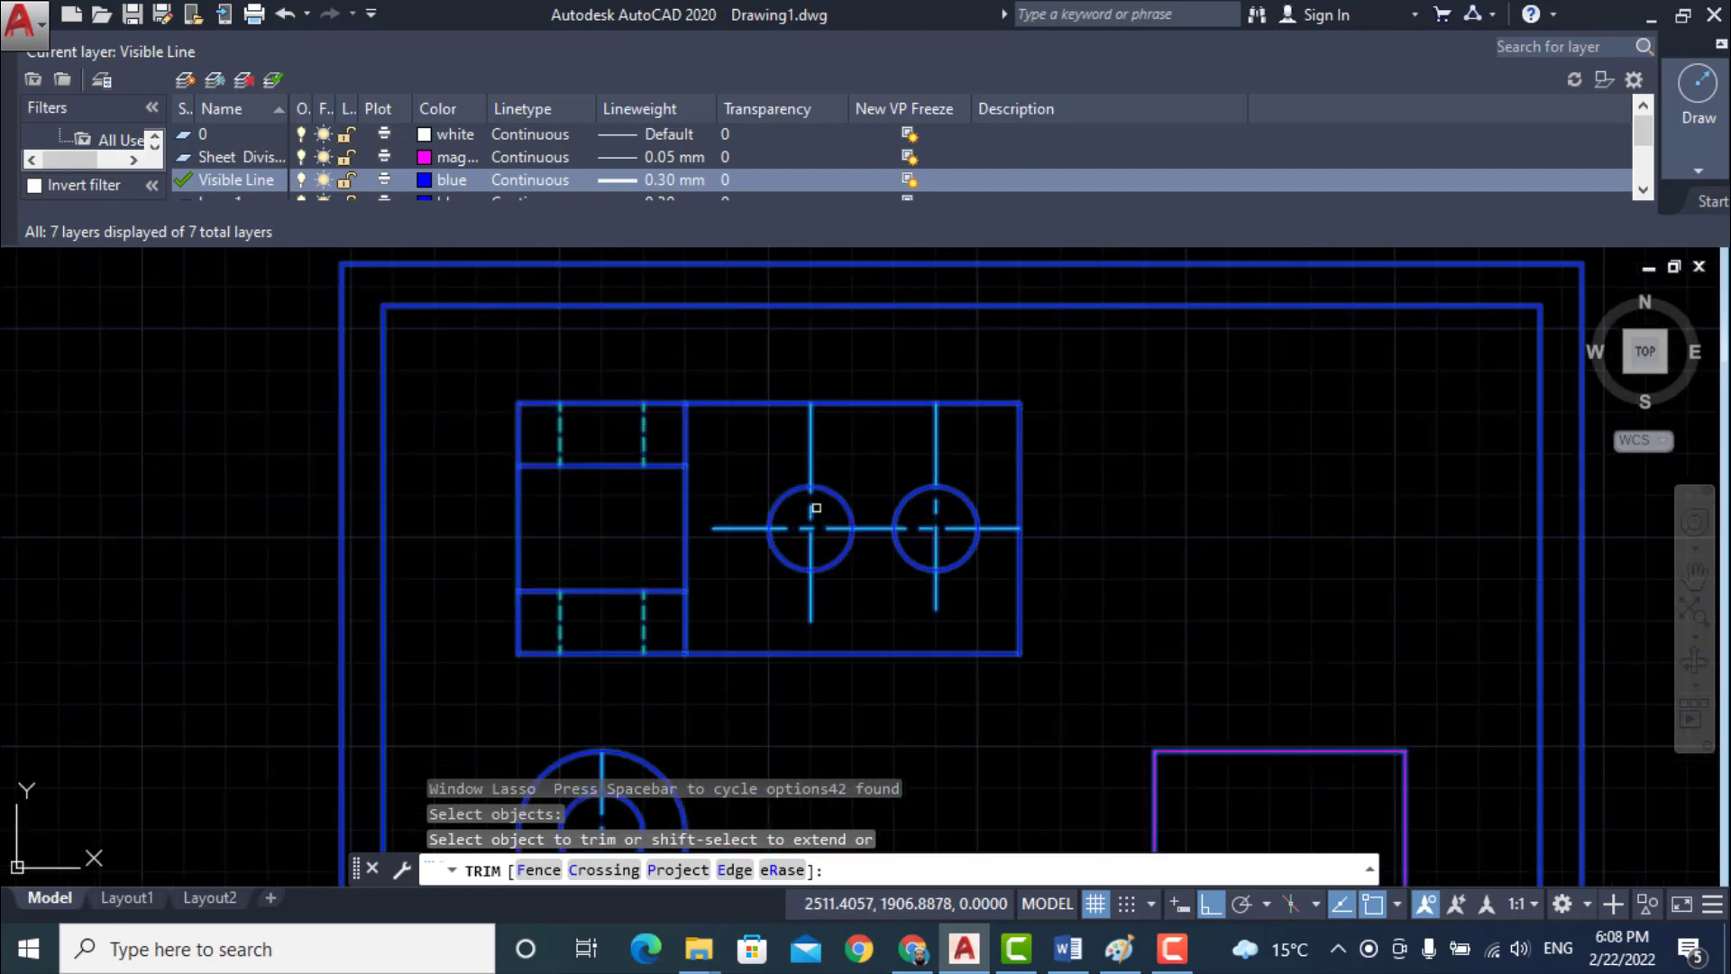
- Trim away the facing inner halves of the two circles in the top view, leaving the outer semicircles of the slot
left_click(831, 494)
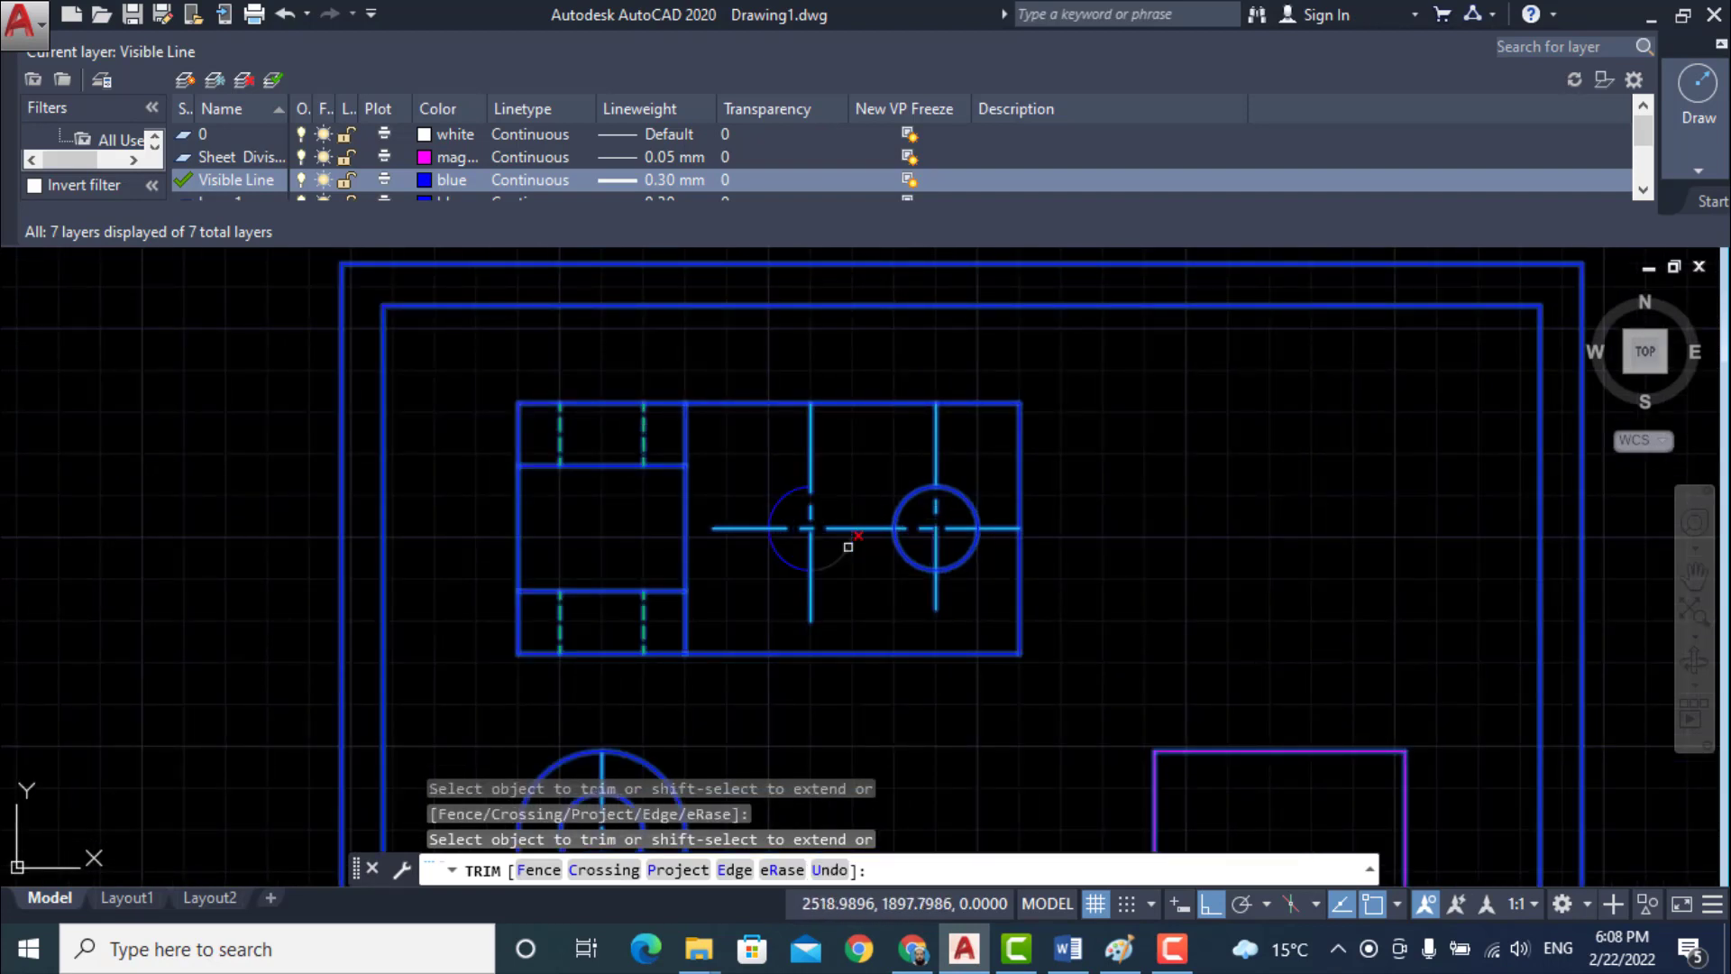
left_click(848, 548)
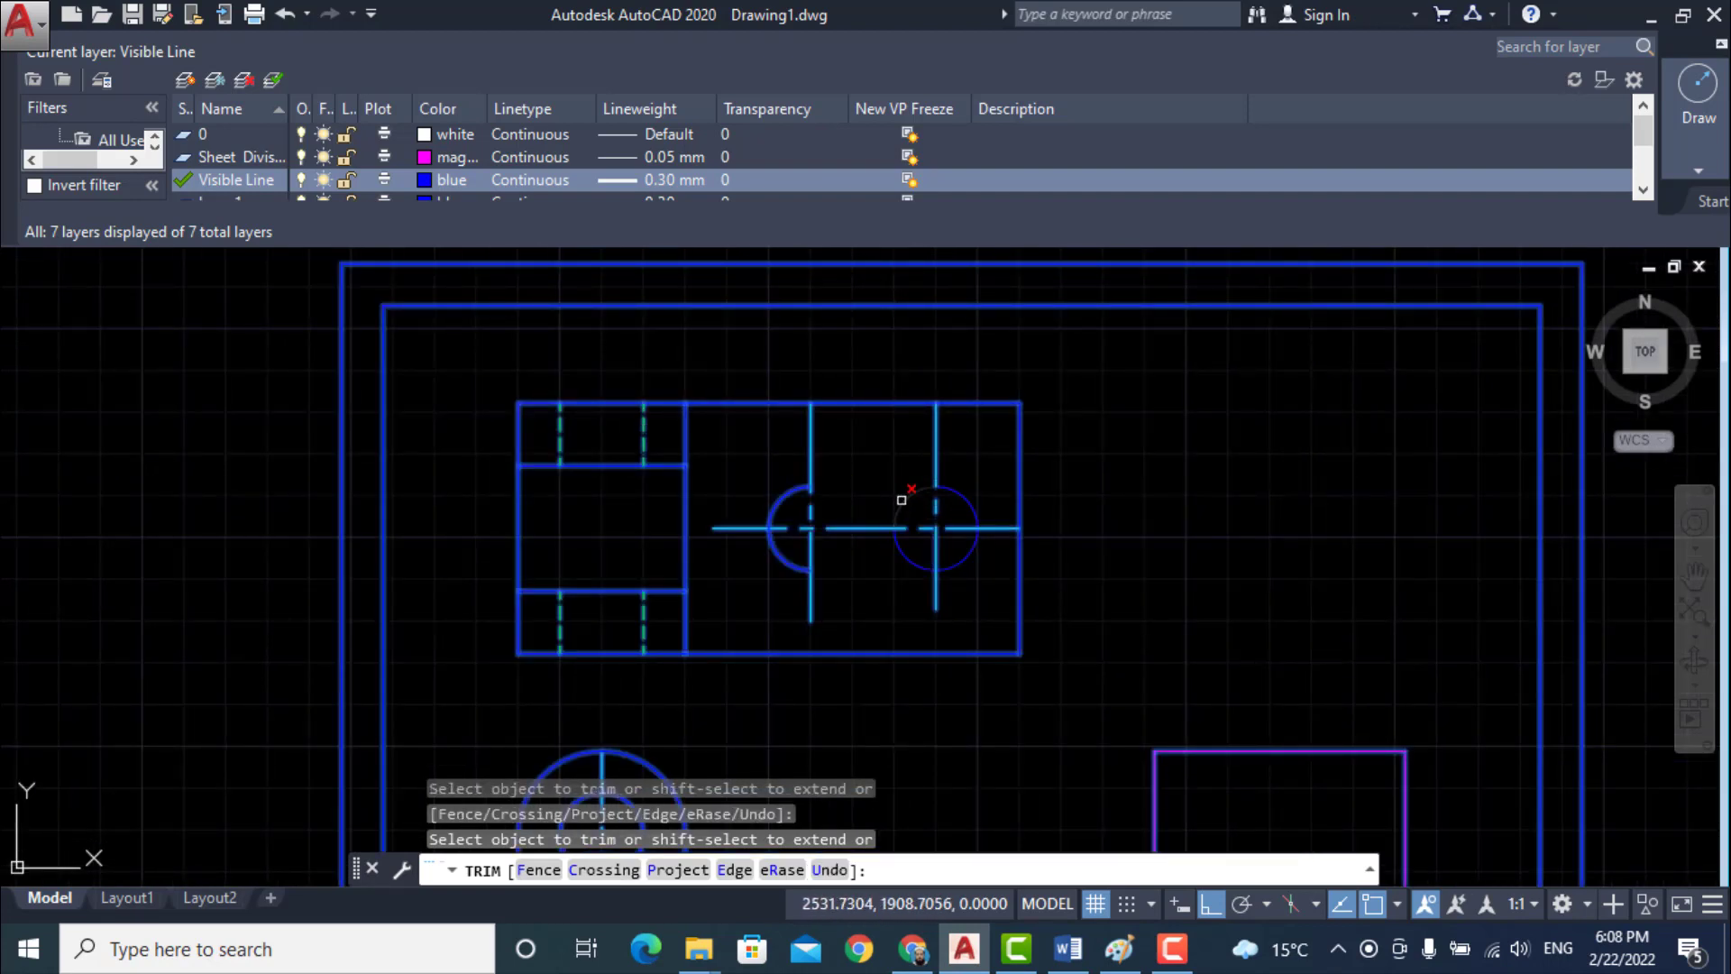
left_click(902, 500)
left_click(906, 555)
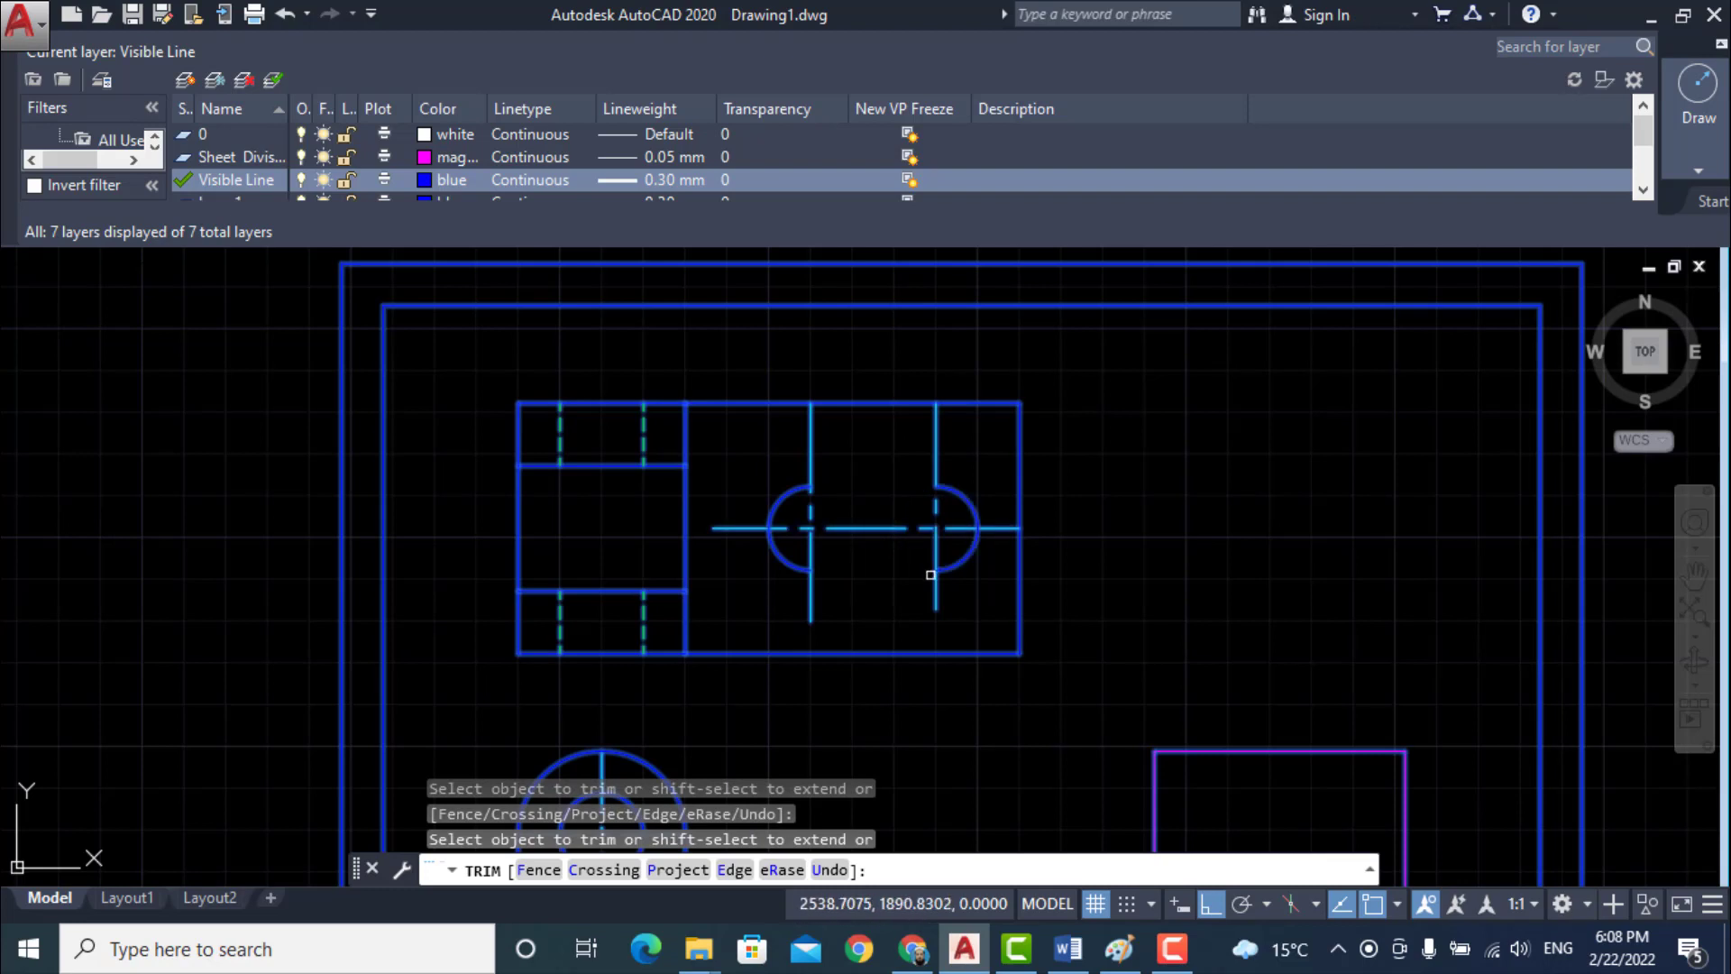
key("Escape")
- Close the slot in the top view with two horizontal lines joining the upper and lower ends of the semicircles
type("l")
key("Return")
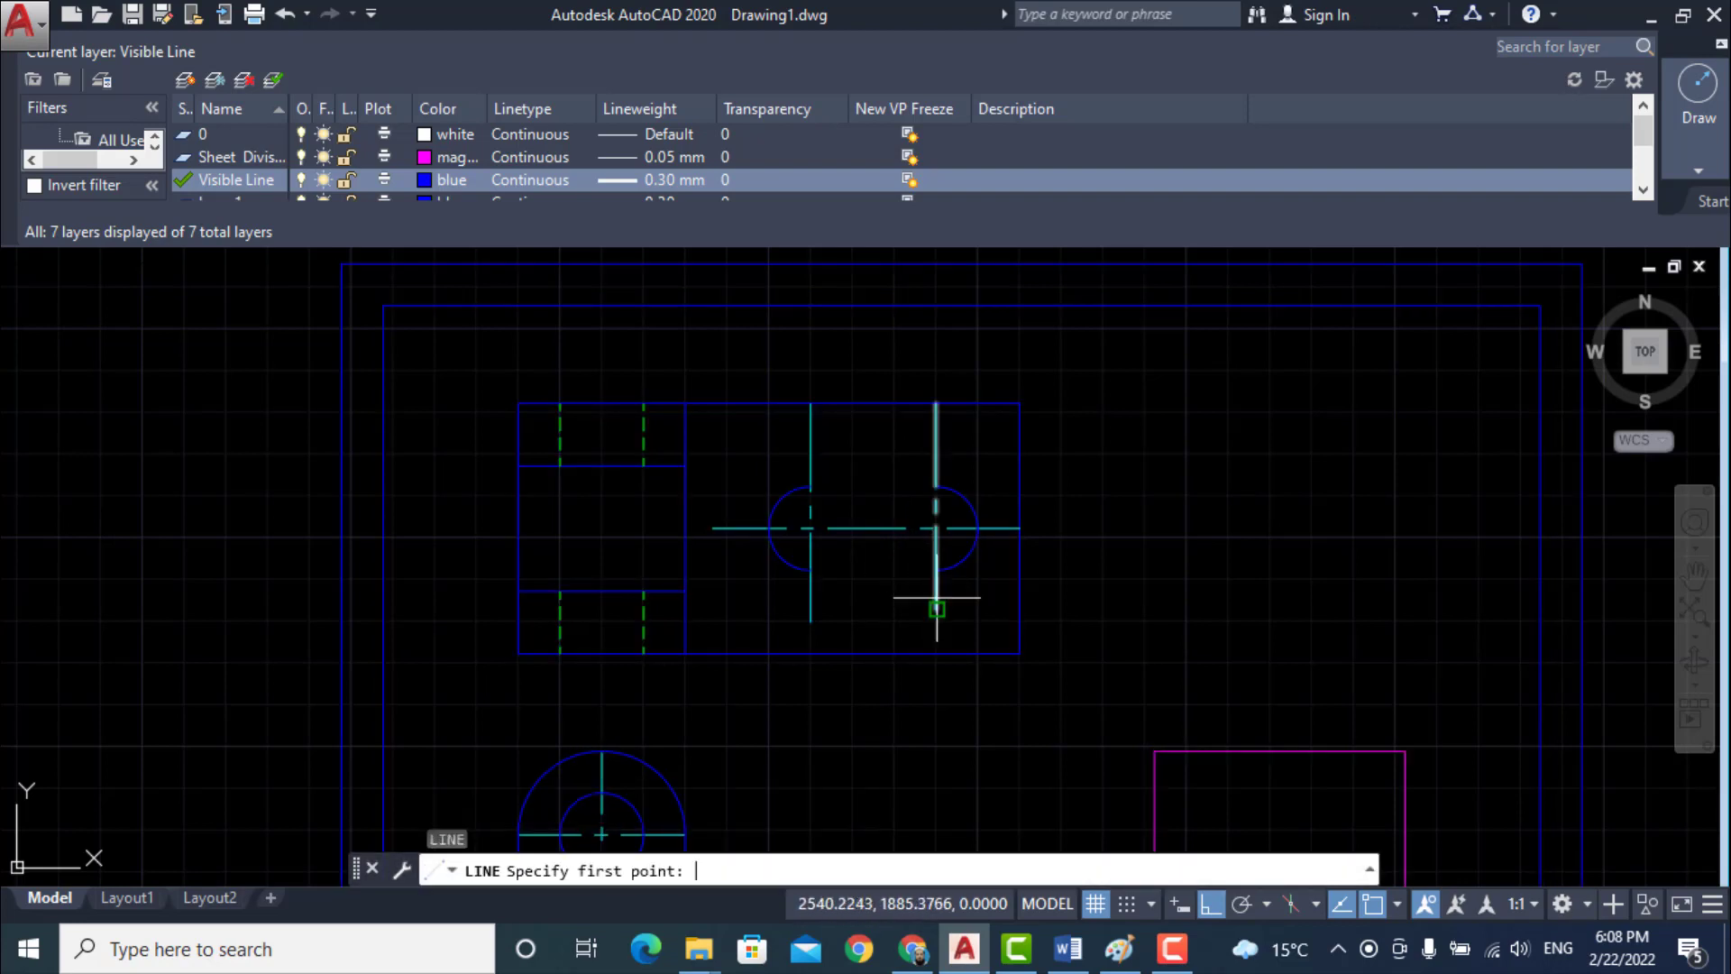
left_click(936, 485)
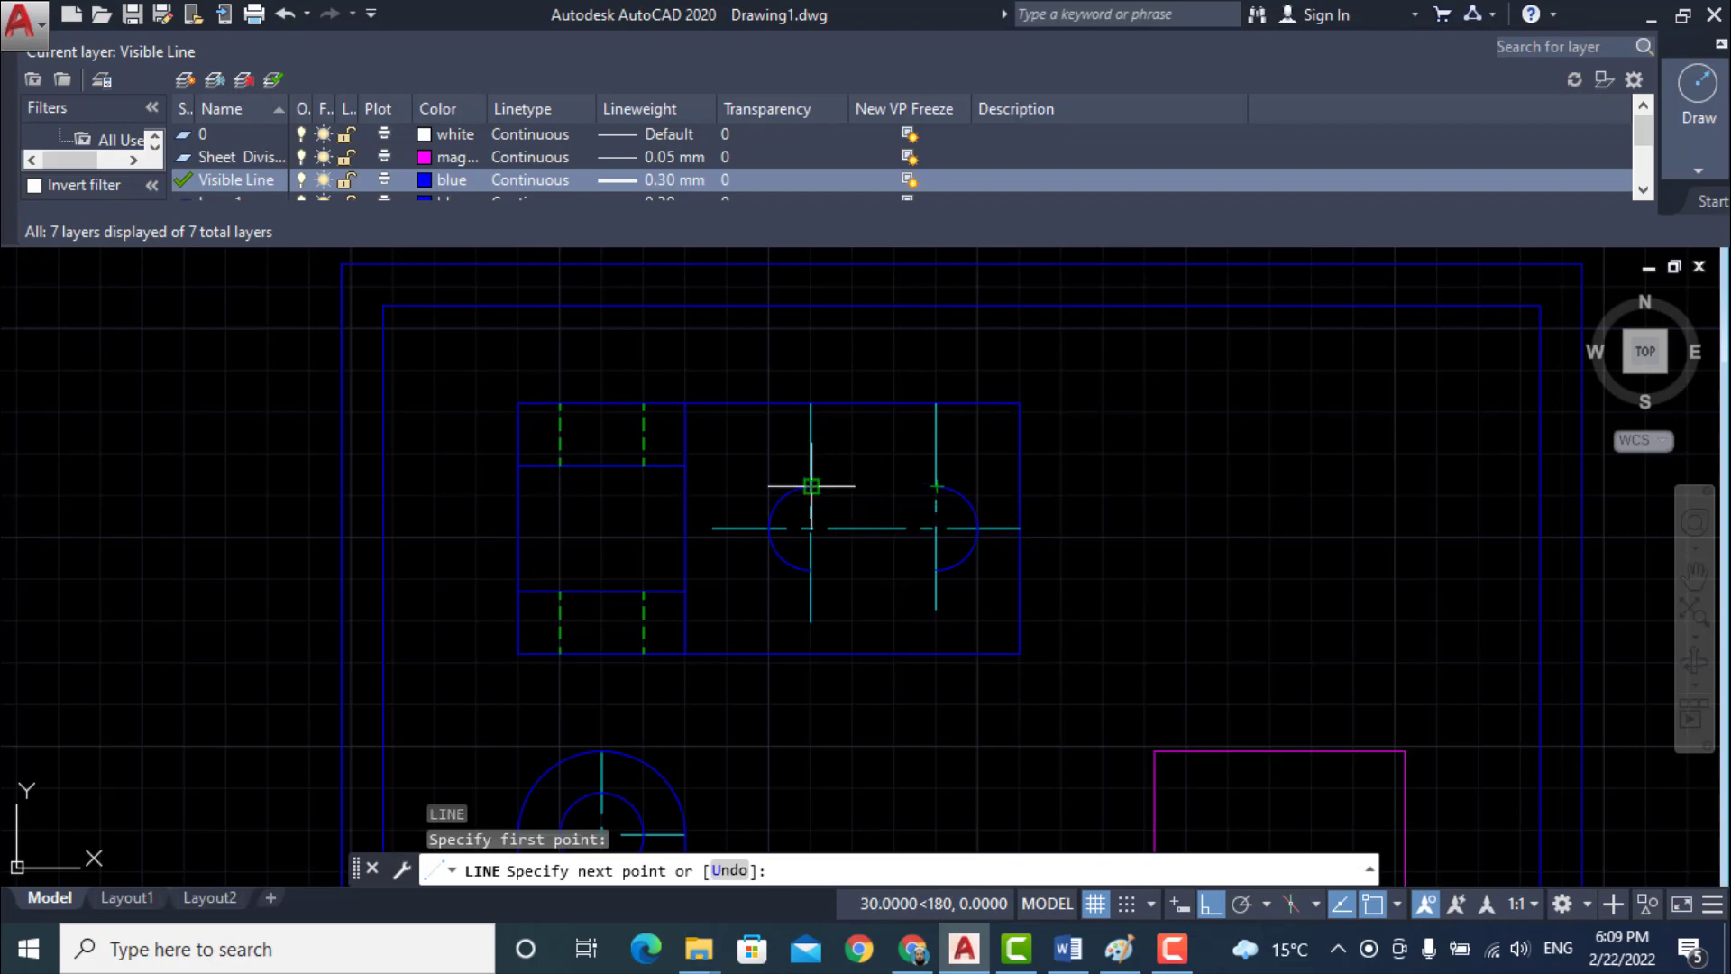
left_click(811, 486)
key("Return")
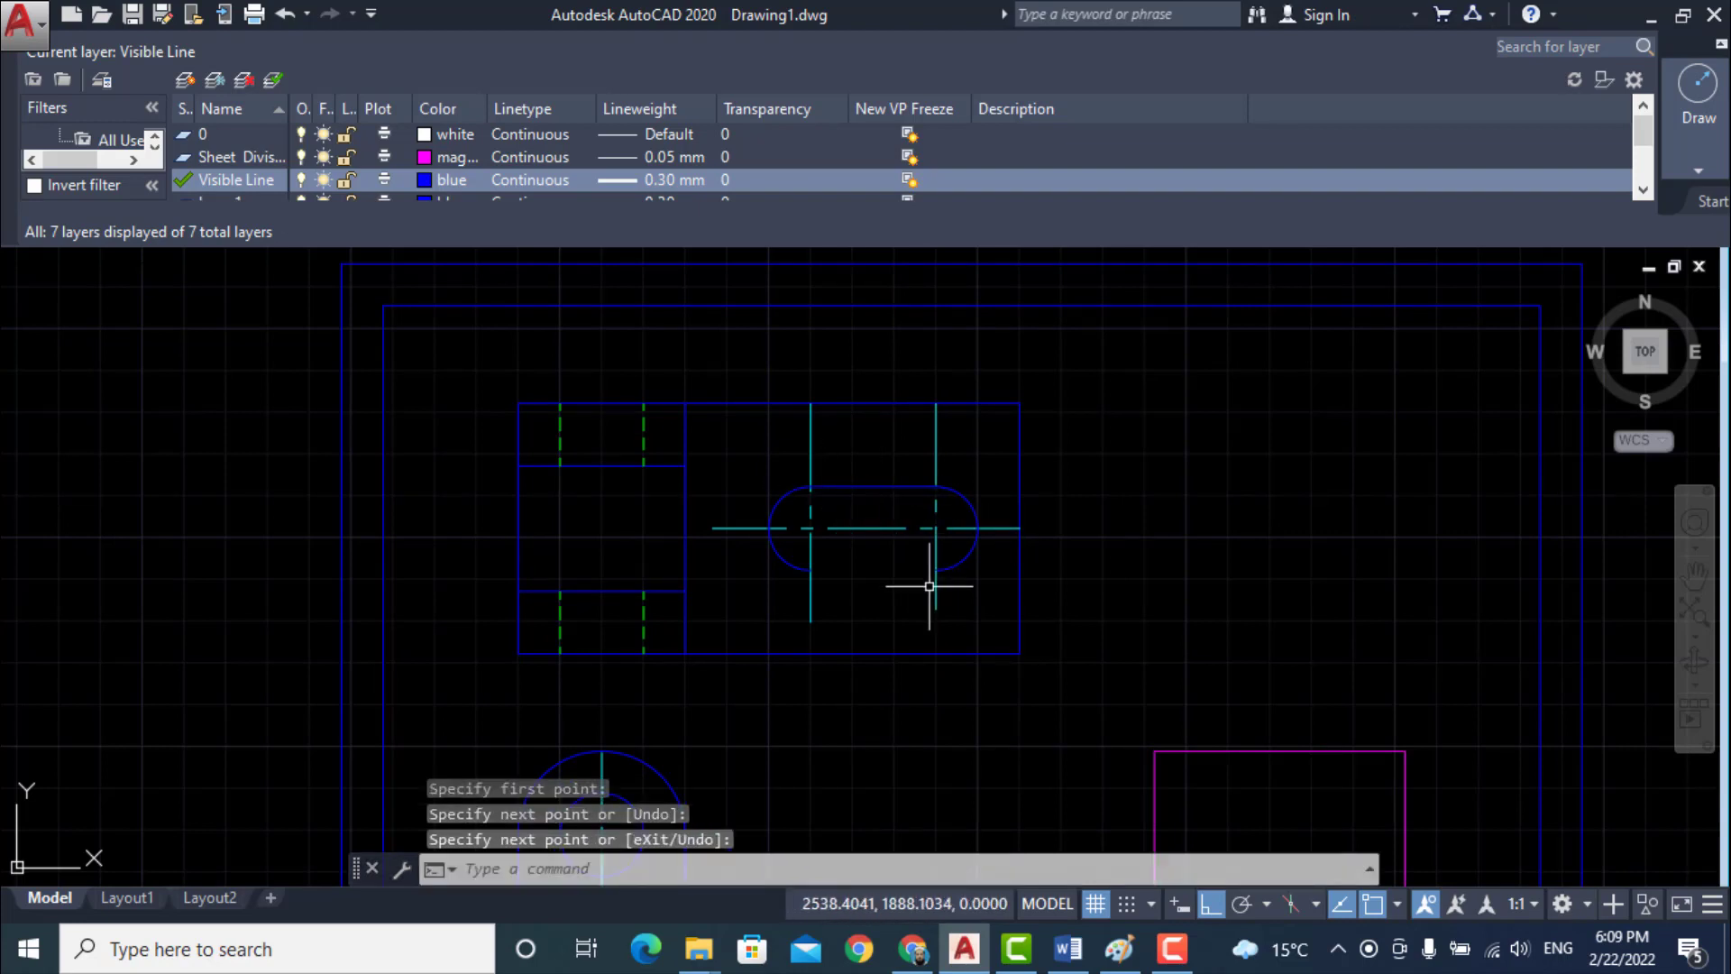
key("Return")
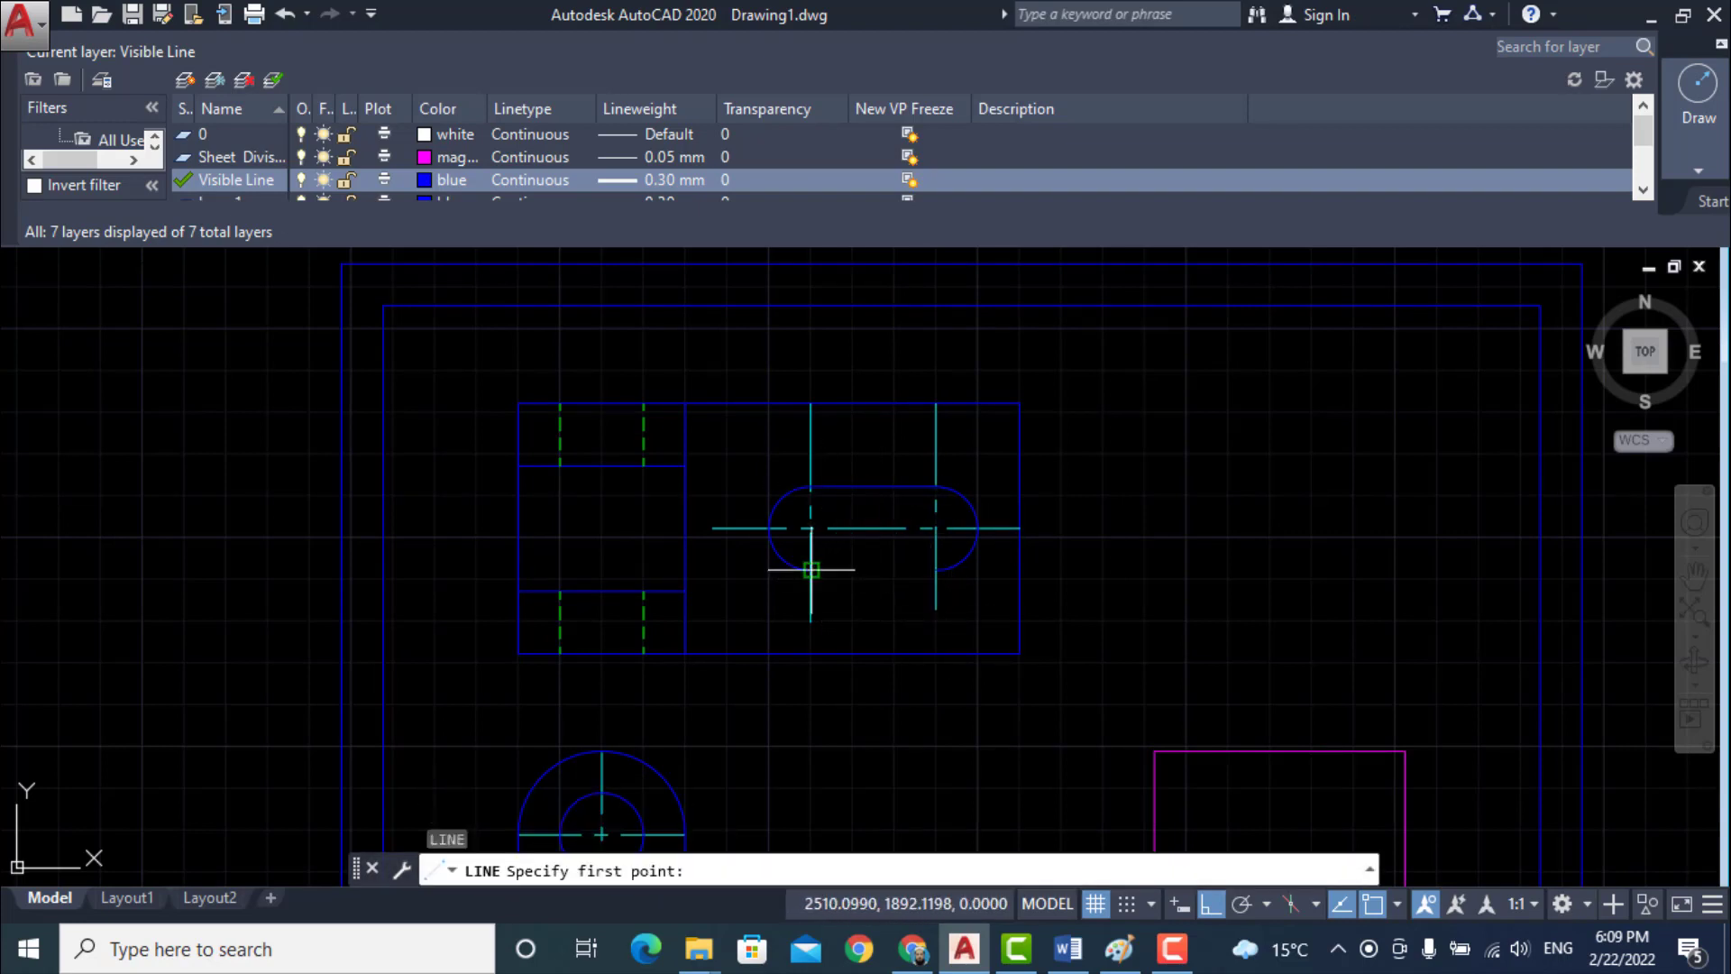
left_click(811, 569)
left_click(936, 569)
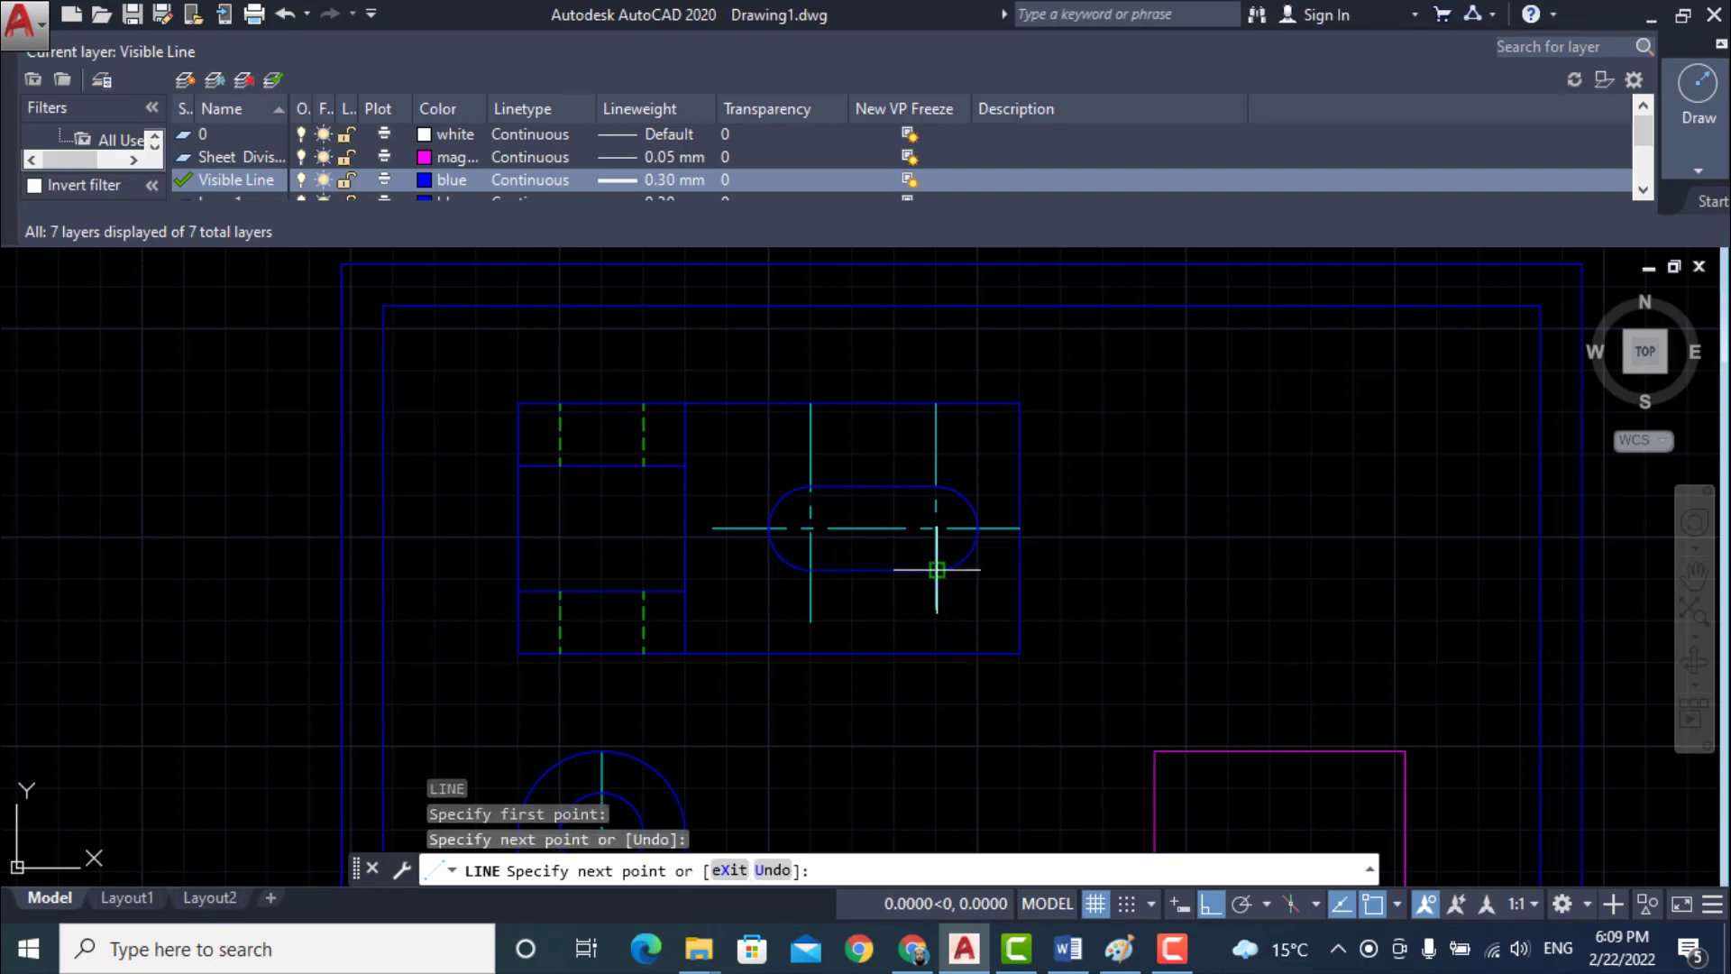
key("Return")
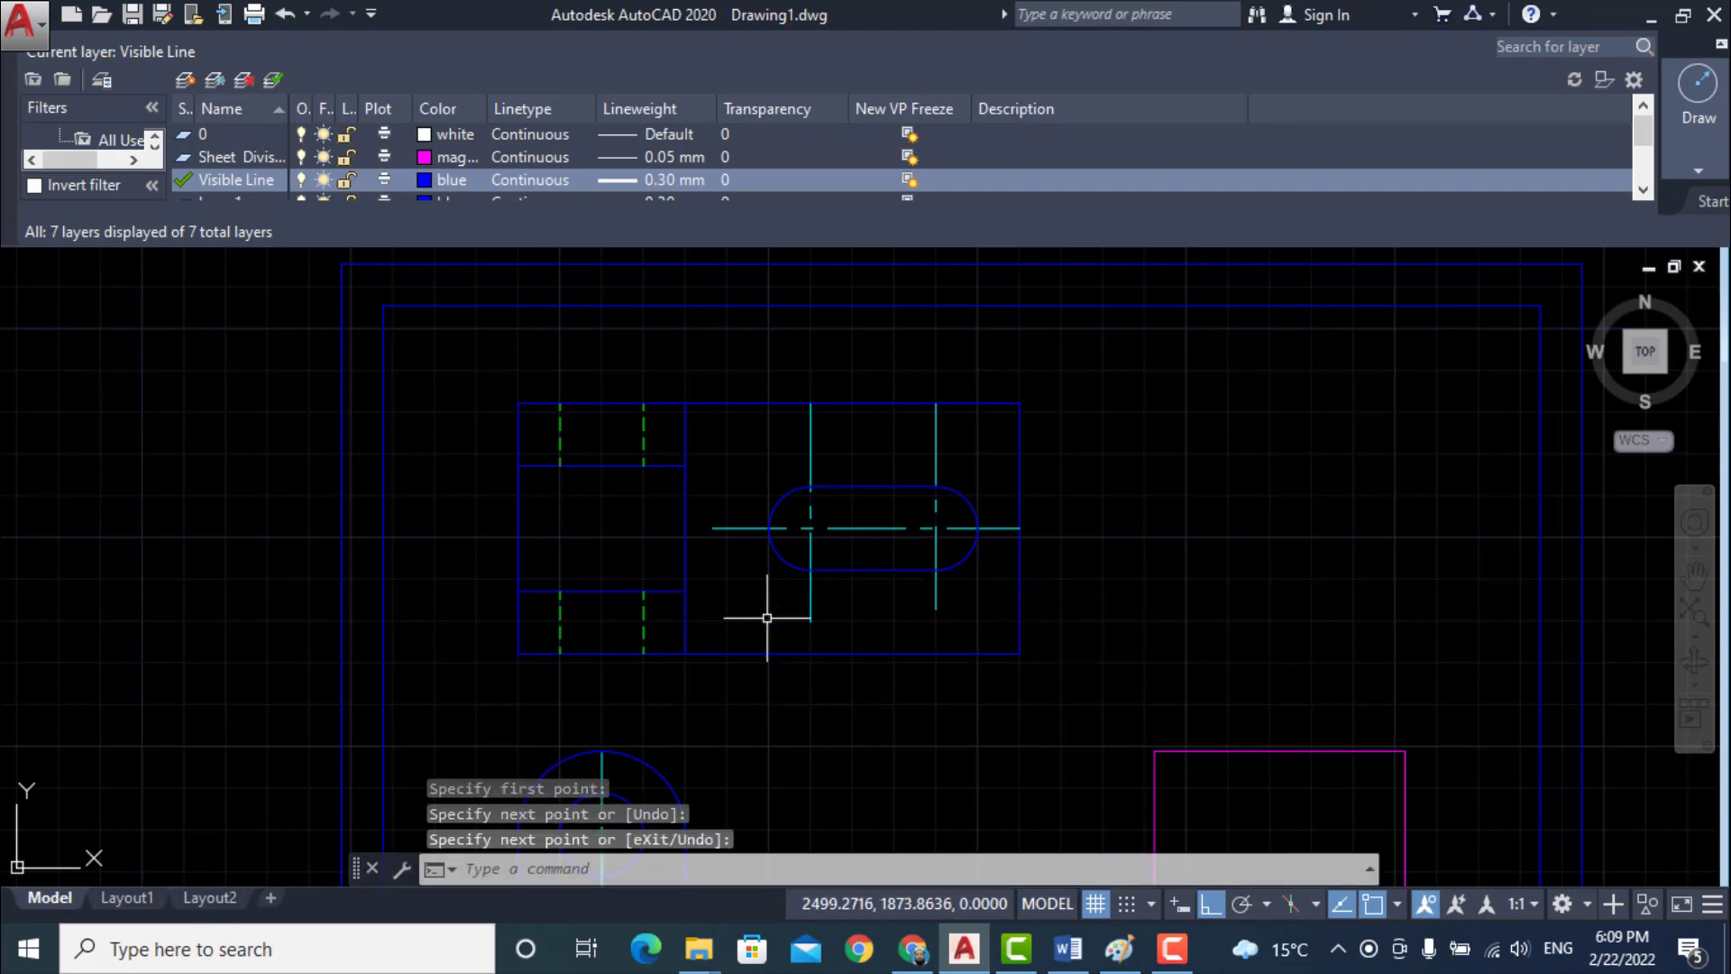
- Switch to the Assignmnet 4 document in Word and examine the dovetail base dimensions on the isometric drawing
scroll(771, 568, "down", 2)
scroll(858, 638, "up", 2)
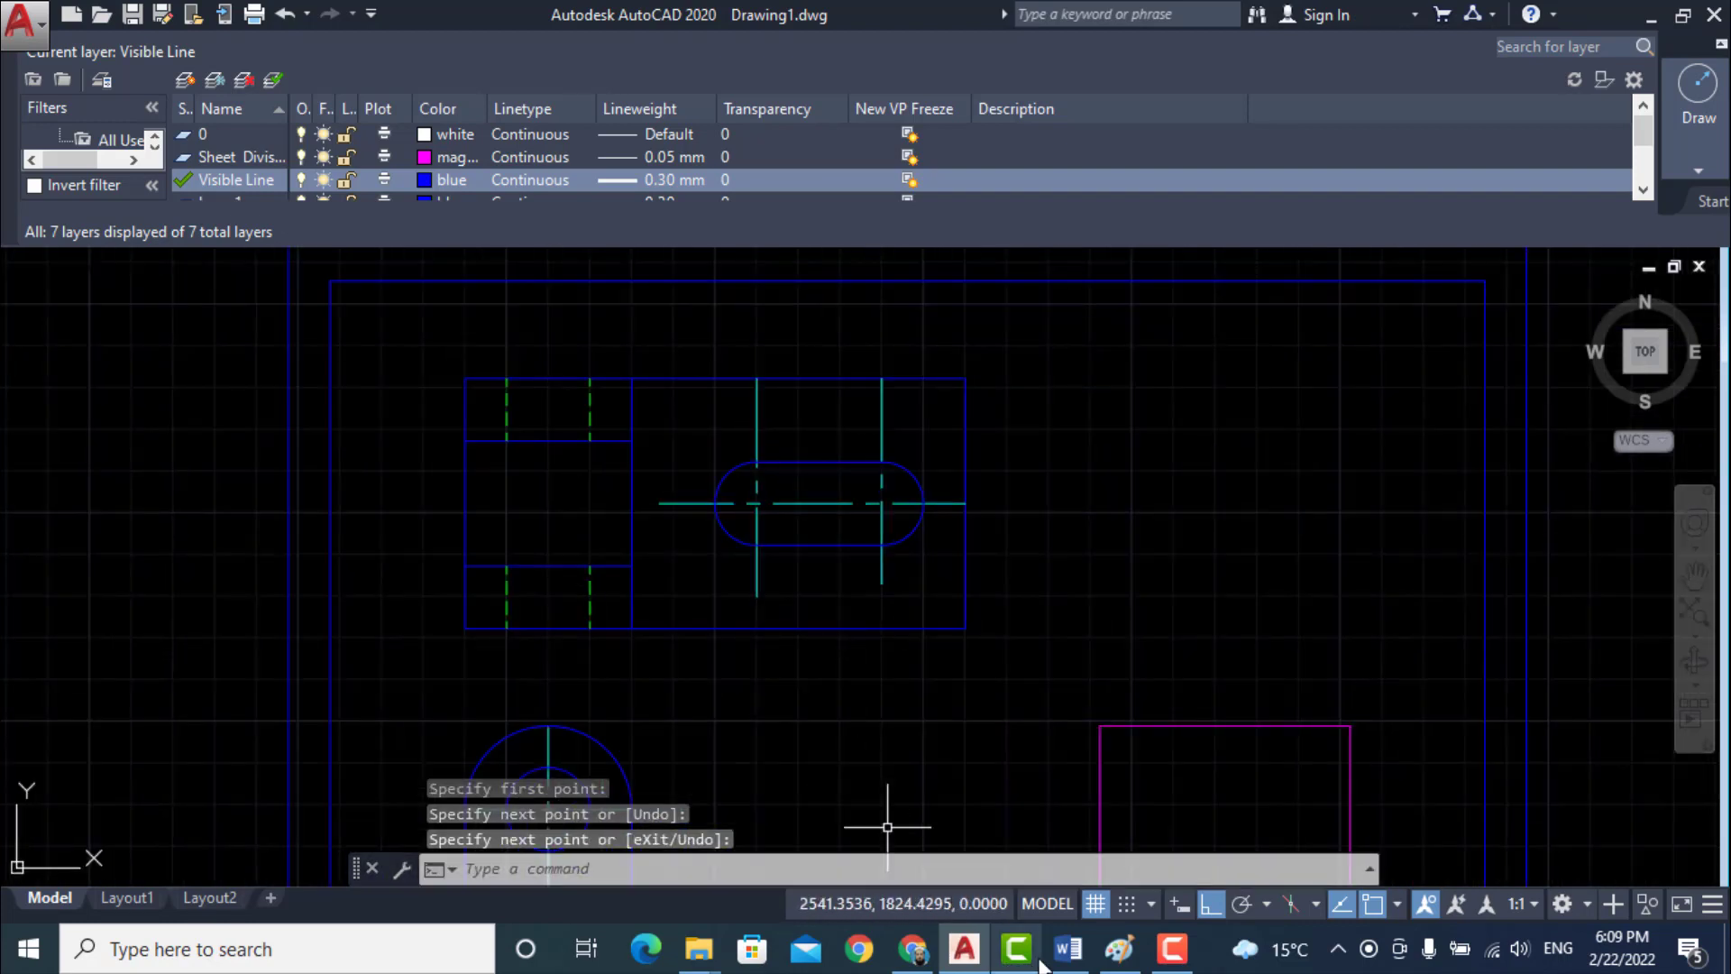
left_click(1065, 949)
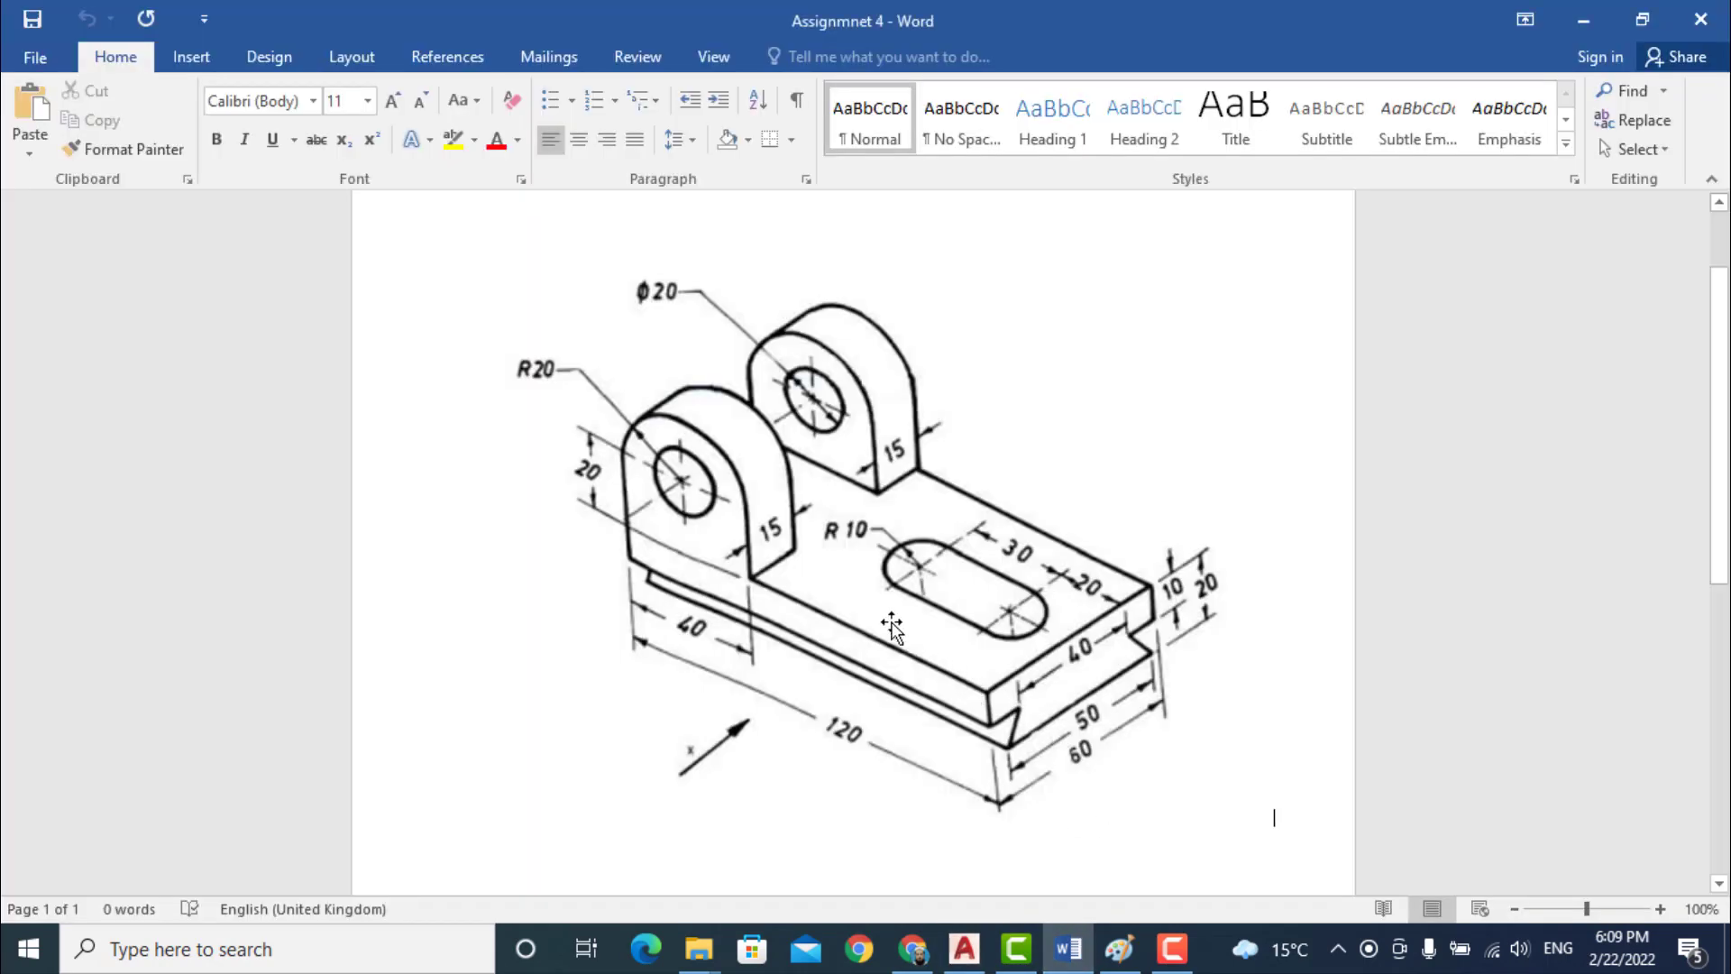
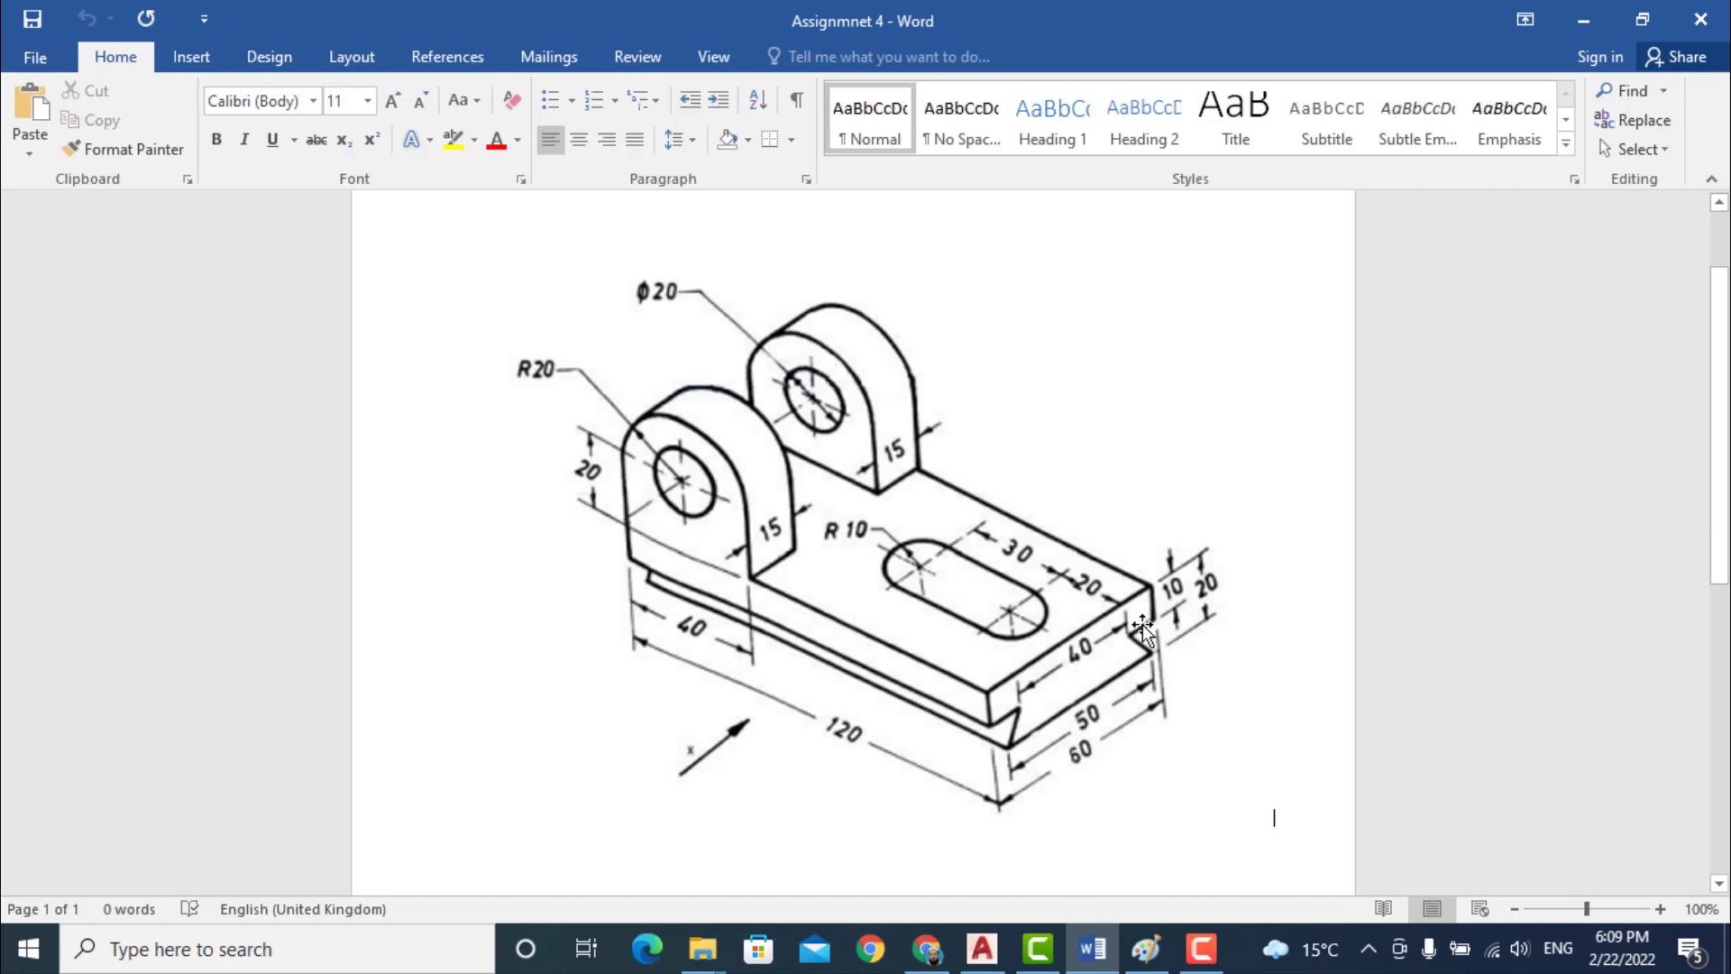
- Return to the AutoCAD drawing and make the Hidden Line layer current
left_click(982, 948)
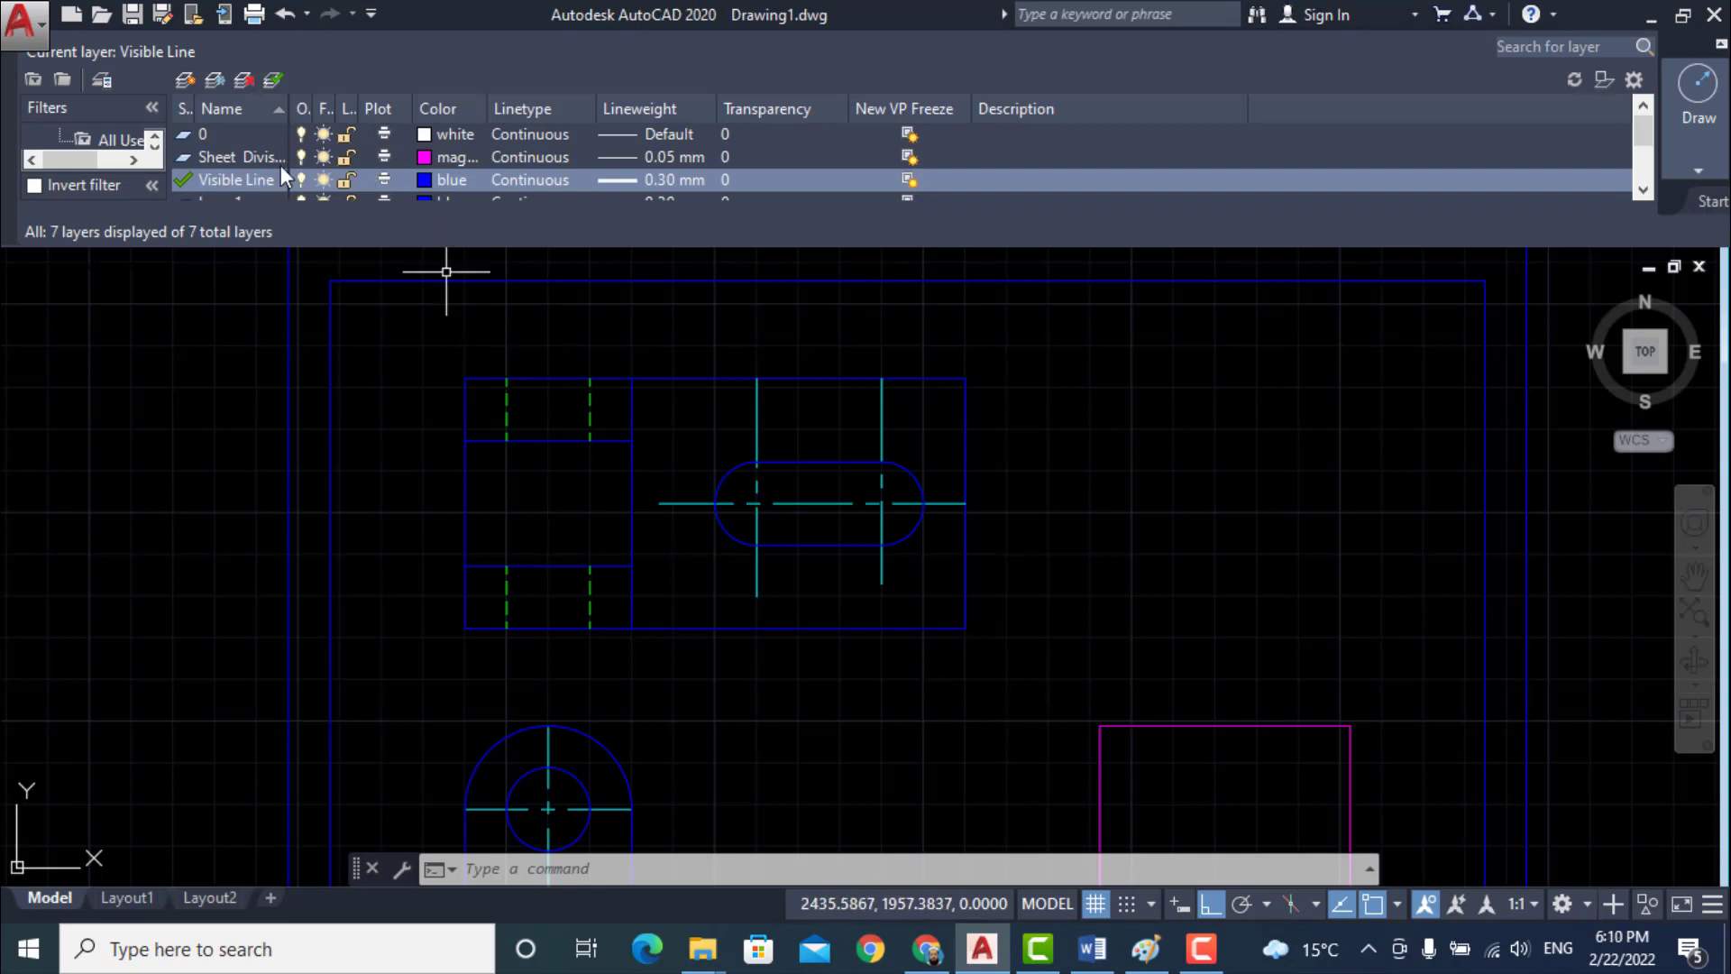
scroll(252, 180, "down", 1)
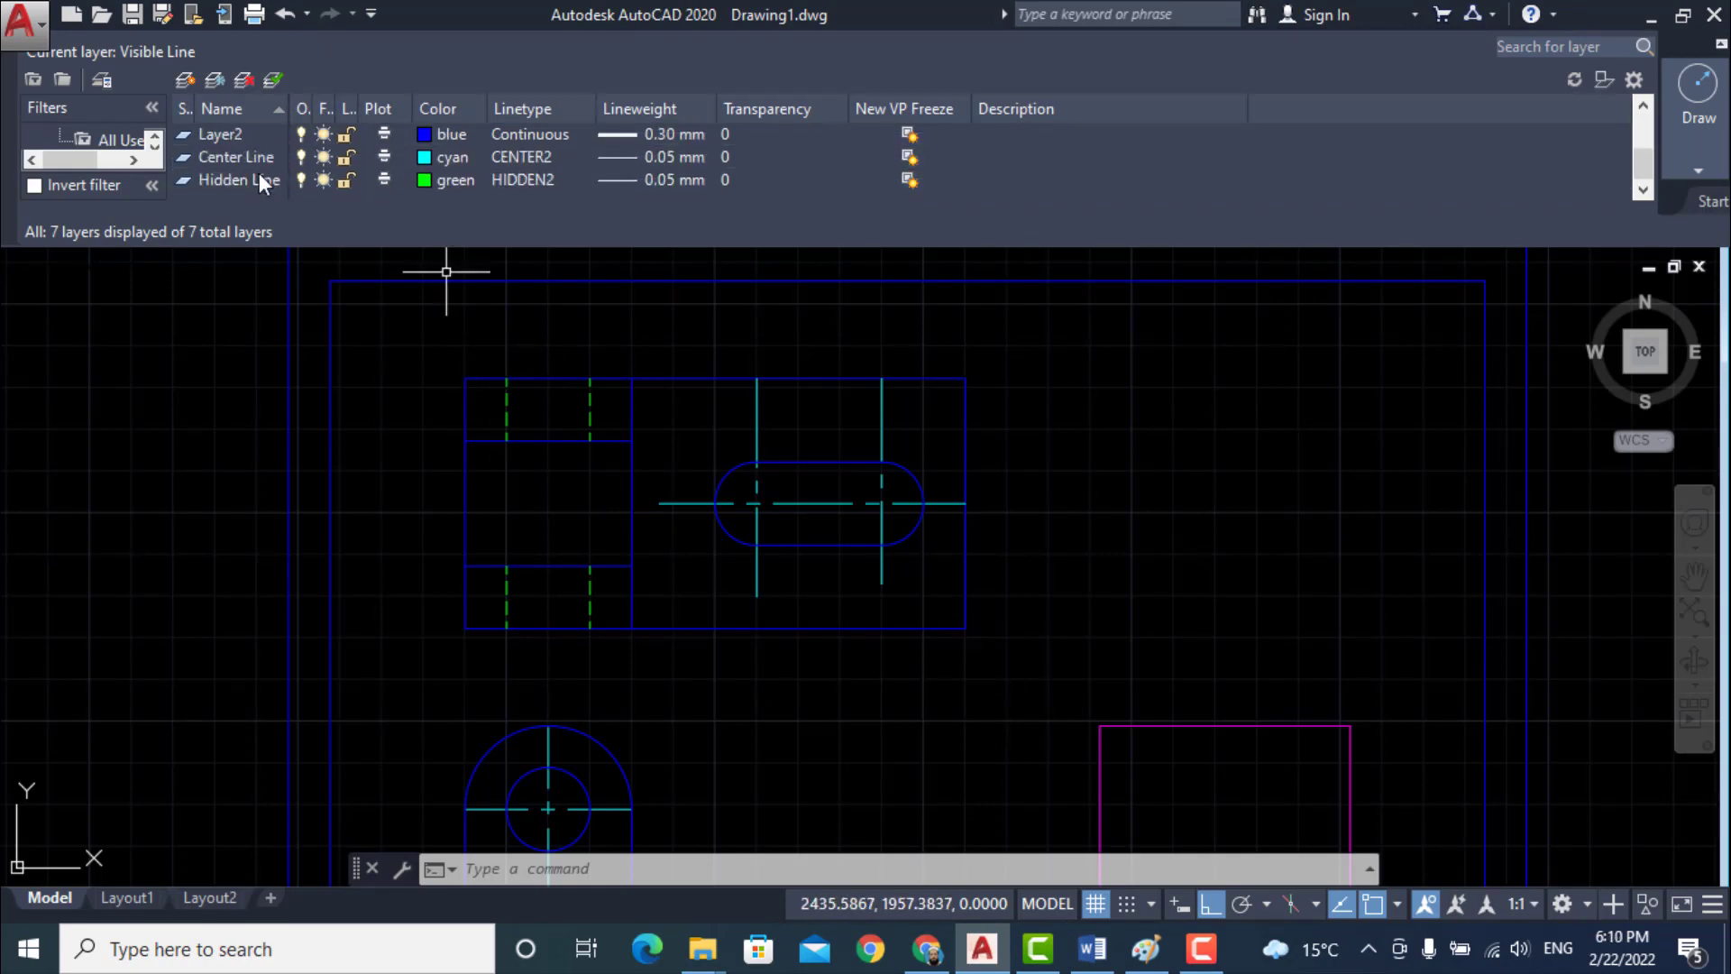
double_click(247, 180)
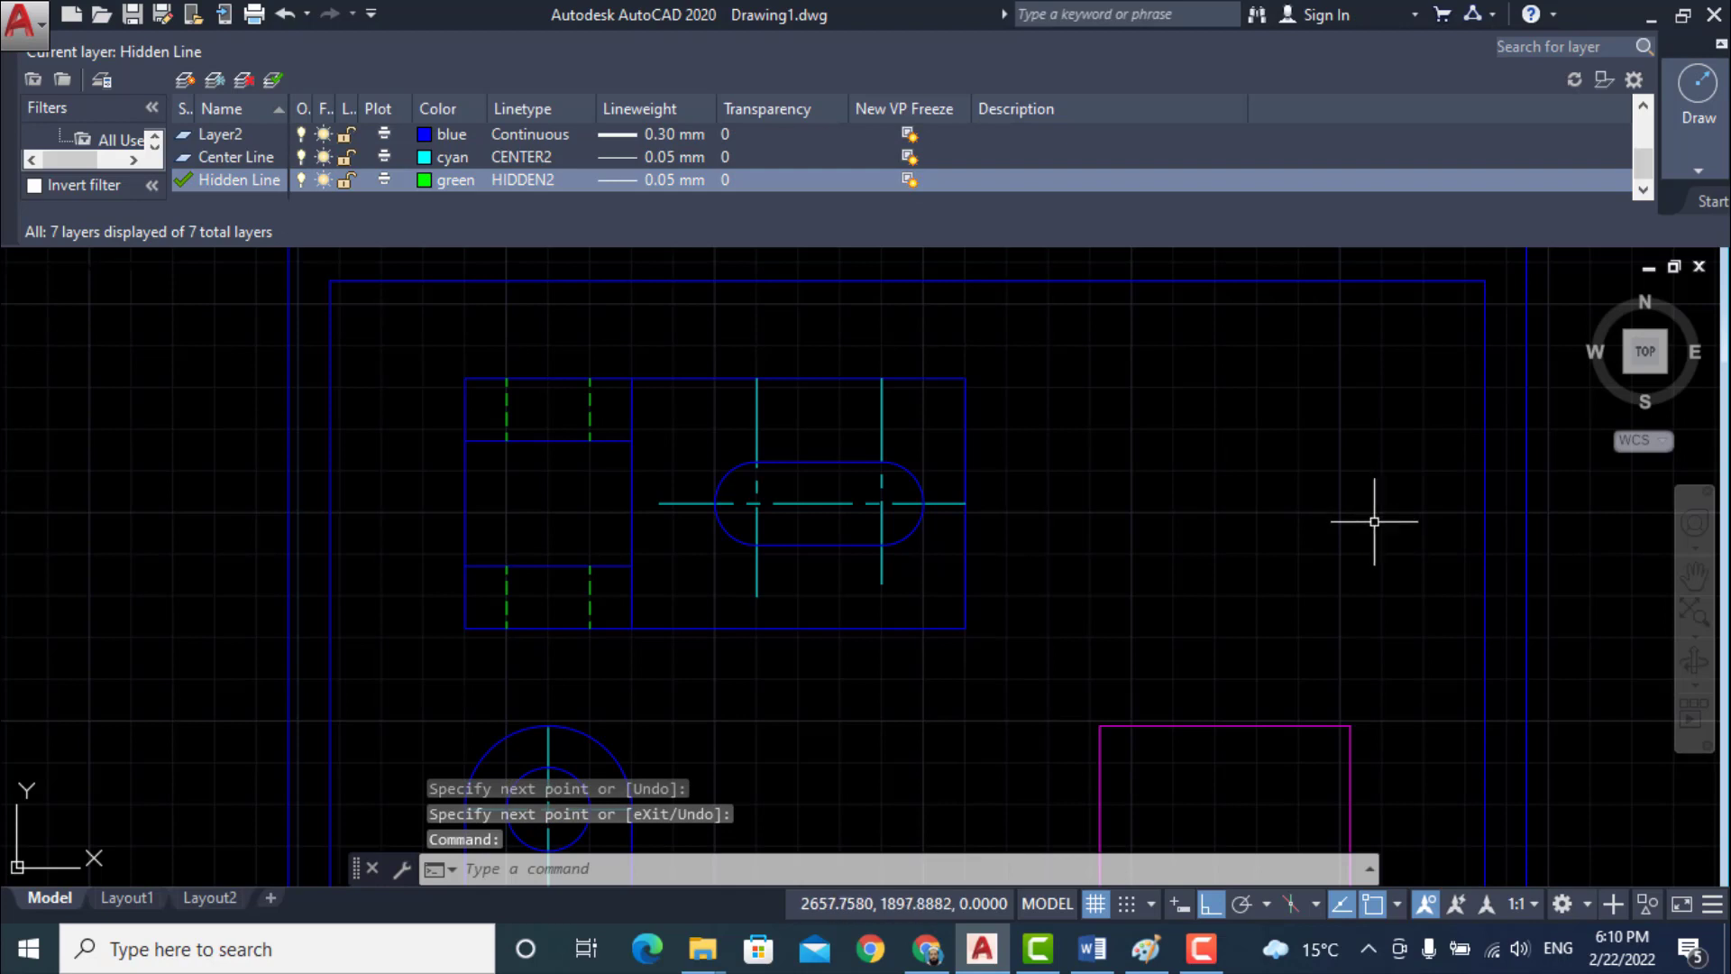
- Draw hidden lines from the top view's upper-right corner, 5 units down and 120 units left across the plate
type("L")
key("Return")
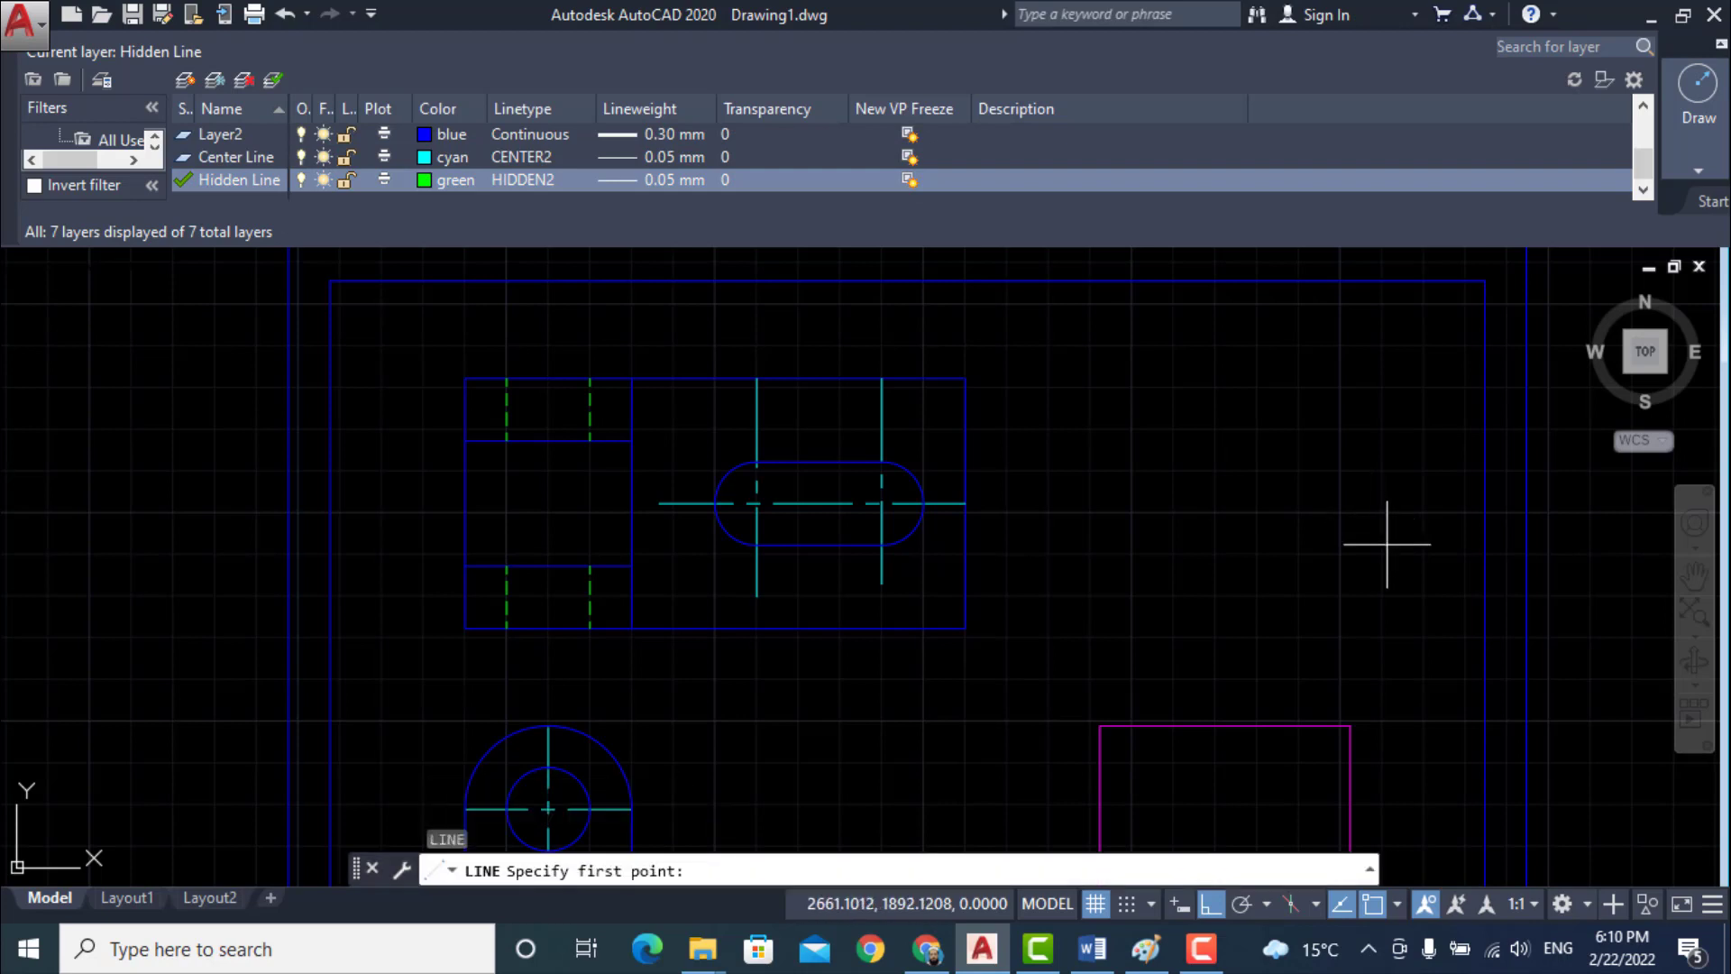
left_click(966, 378)
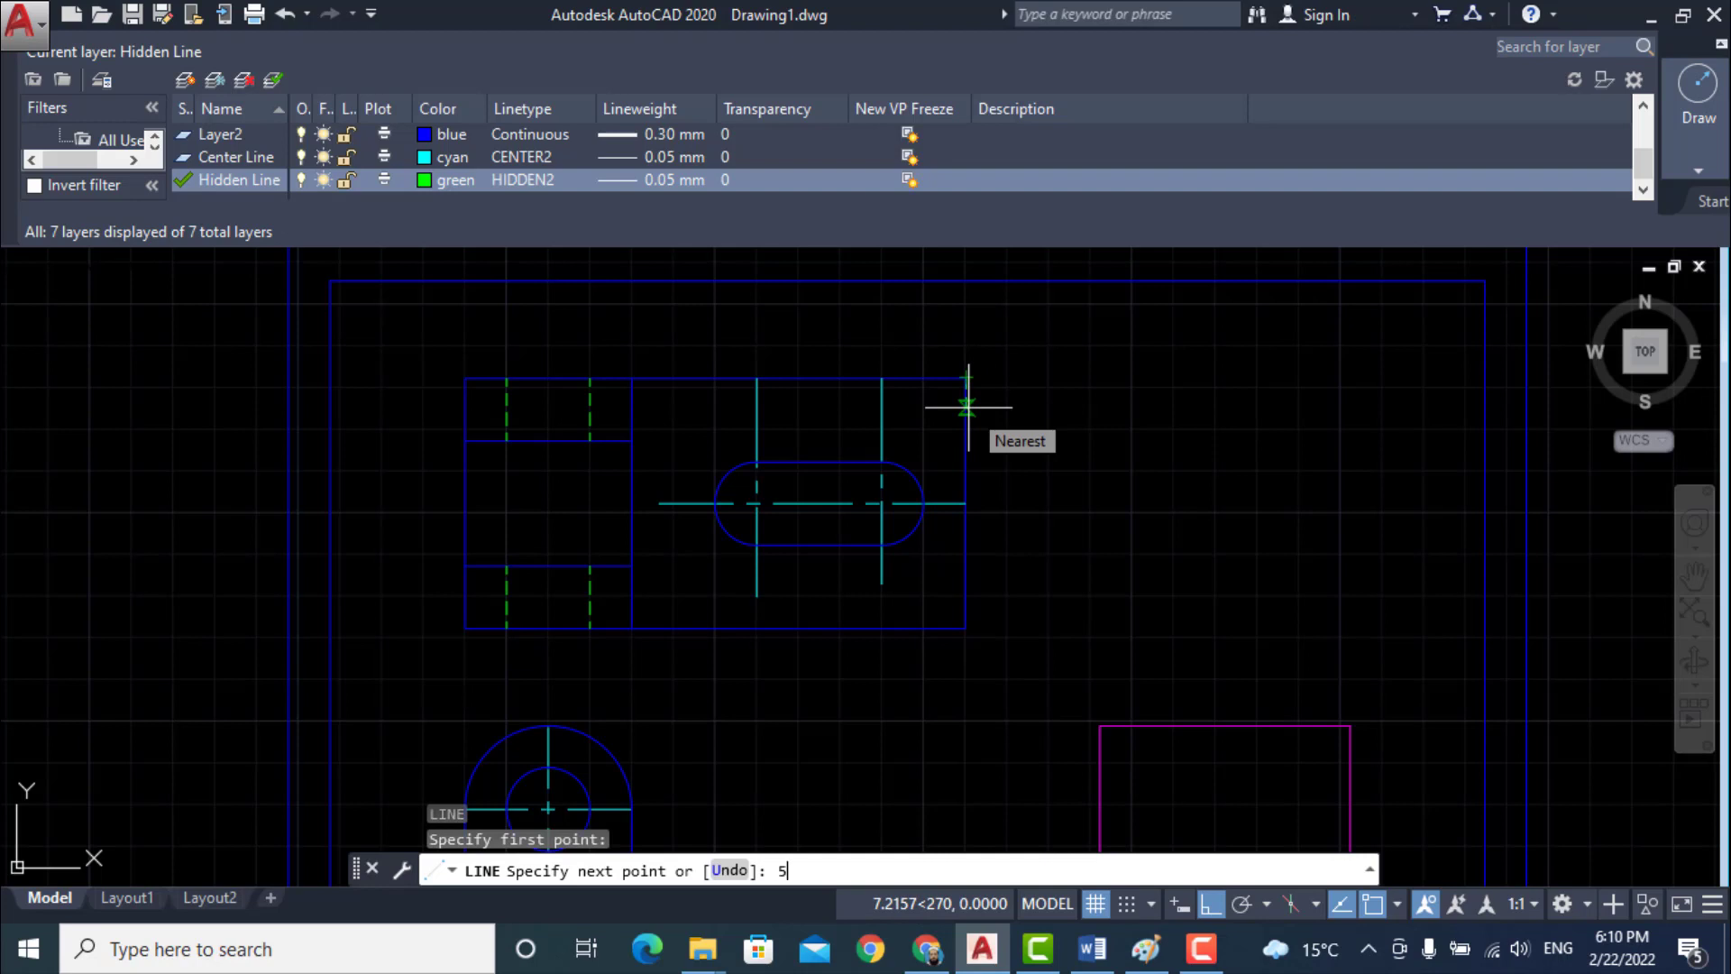
type("5")
key("Return")
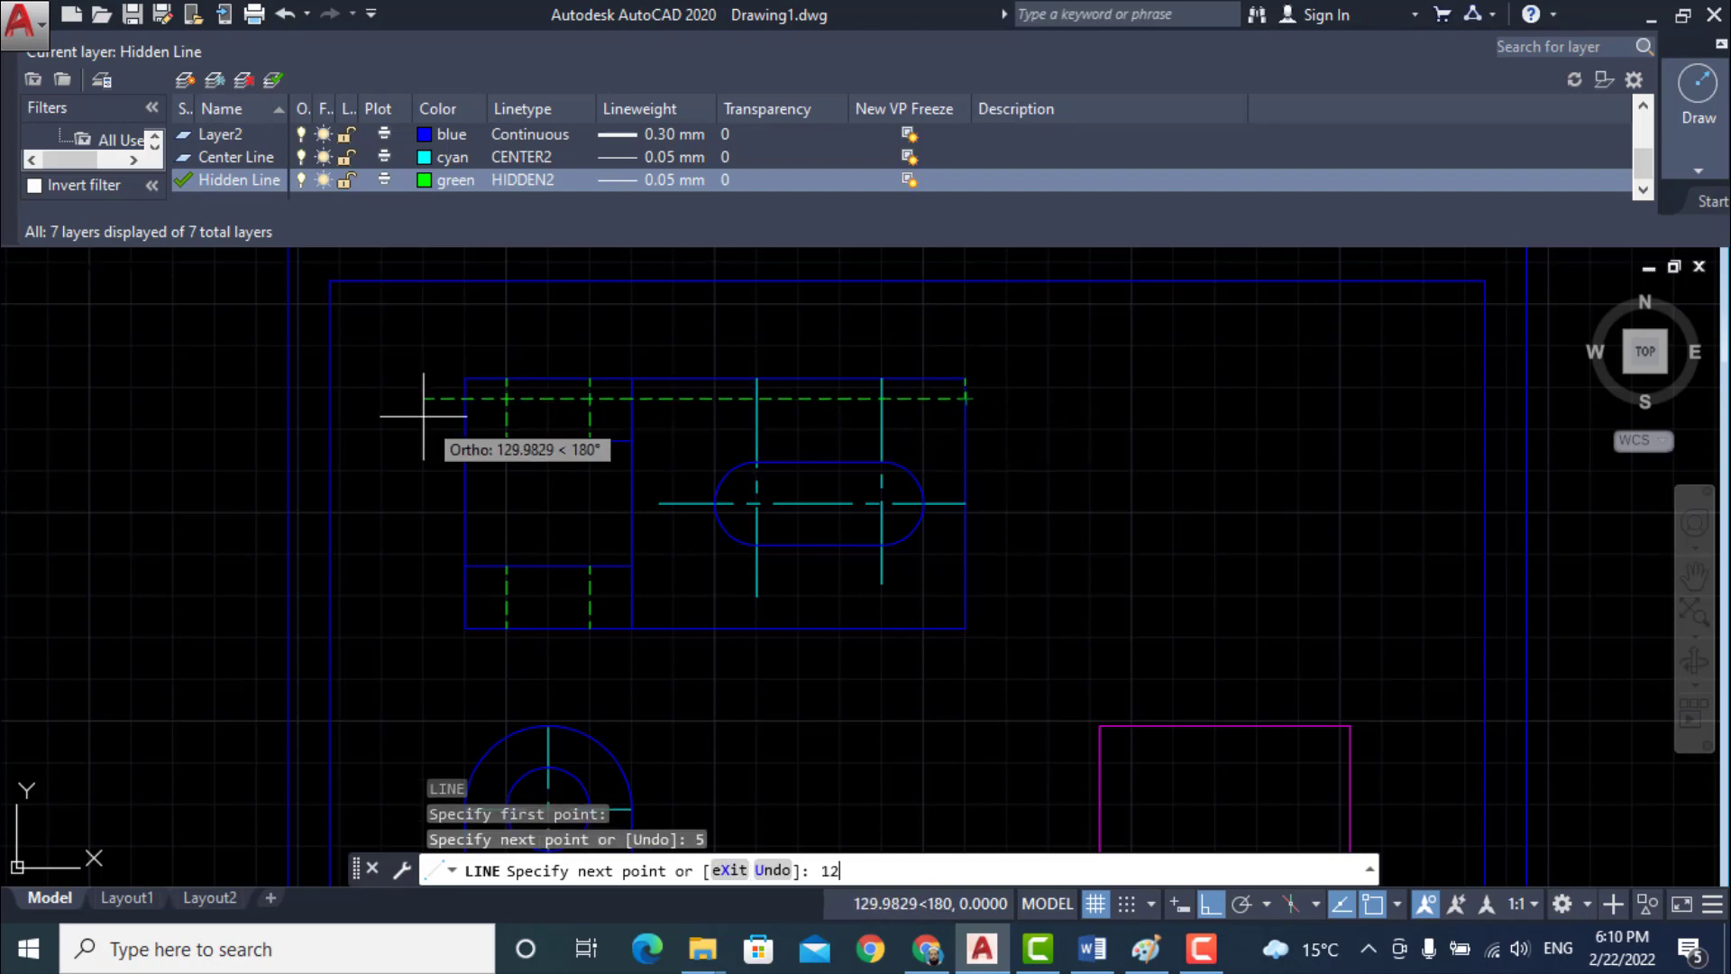
type("120")
key("Return")
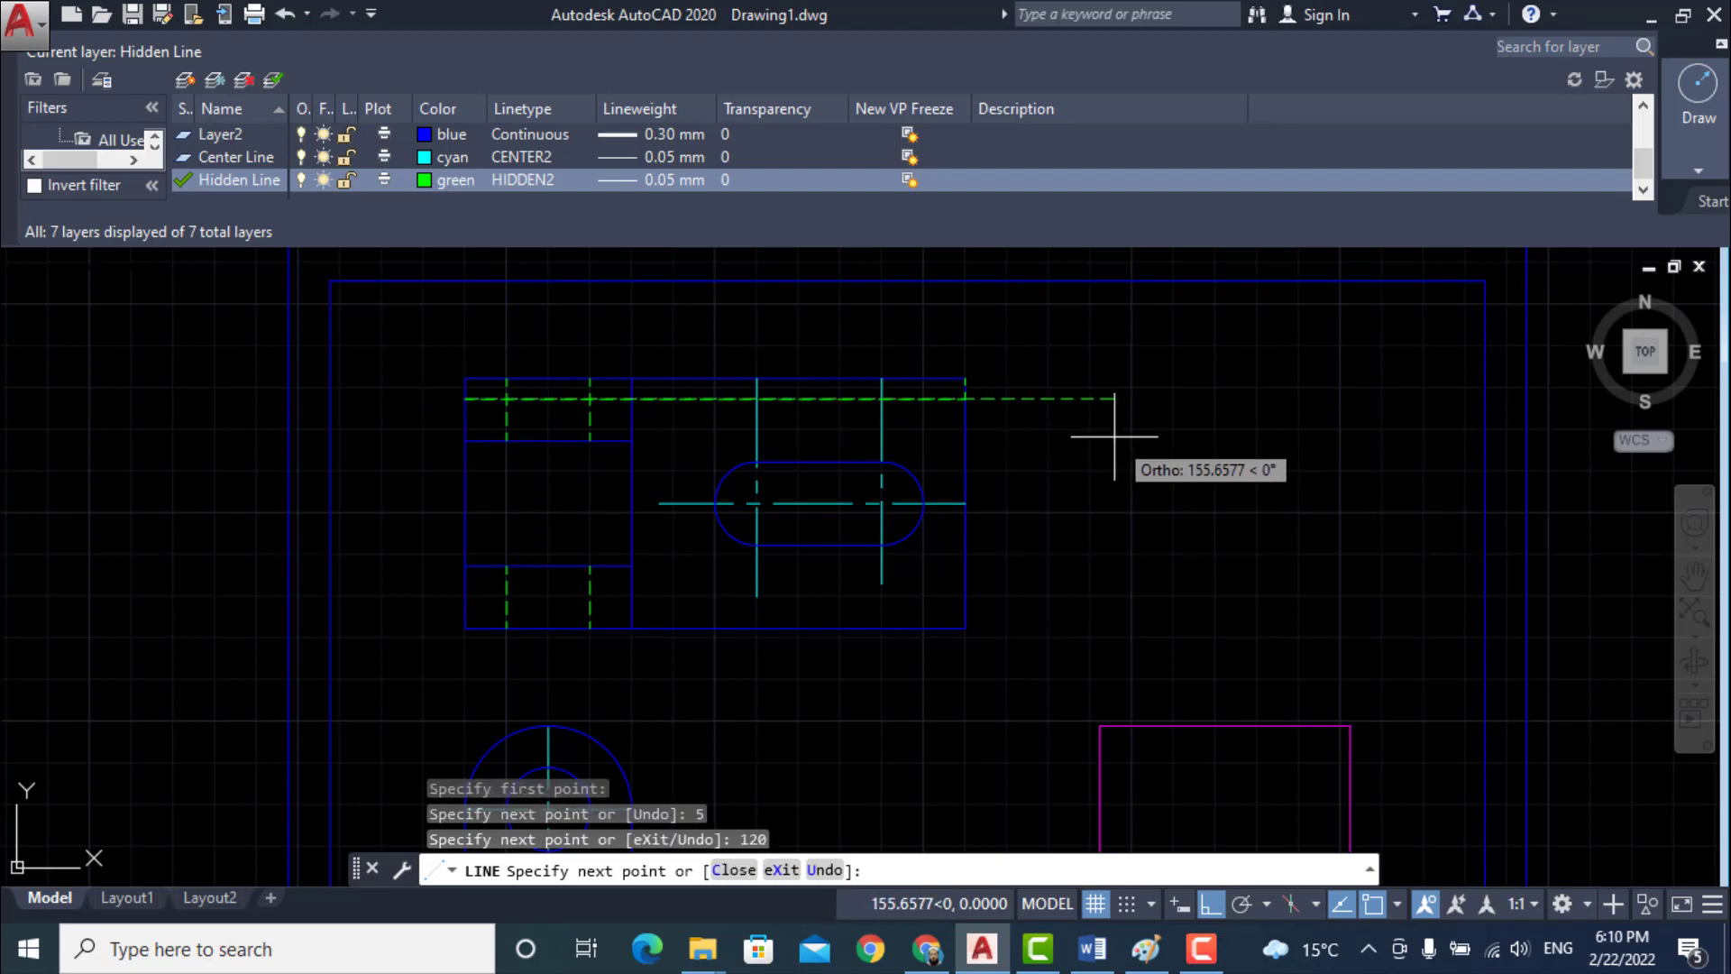
type("l")
key("Return")
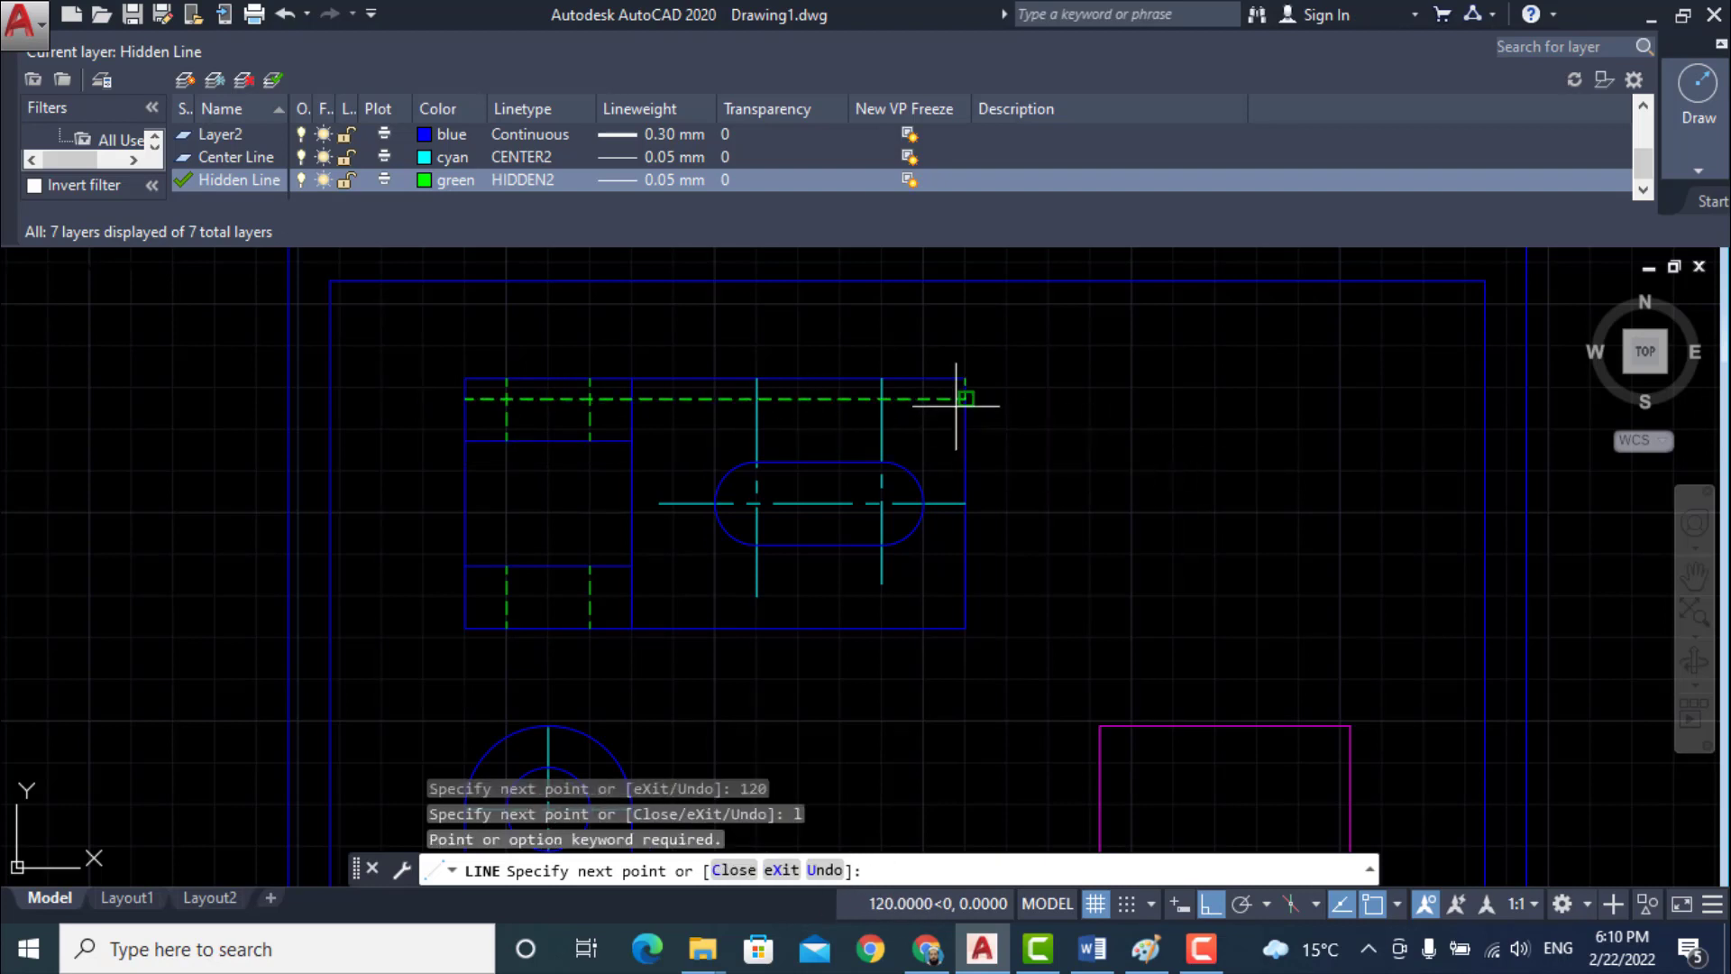
key("Escape")
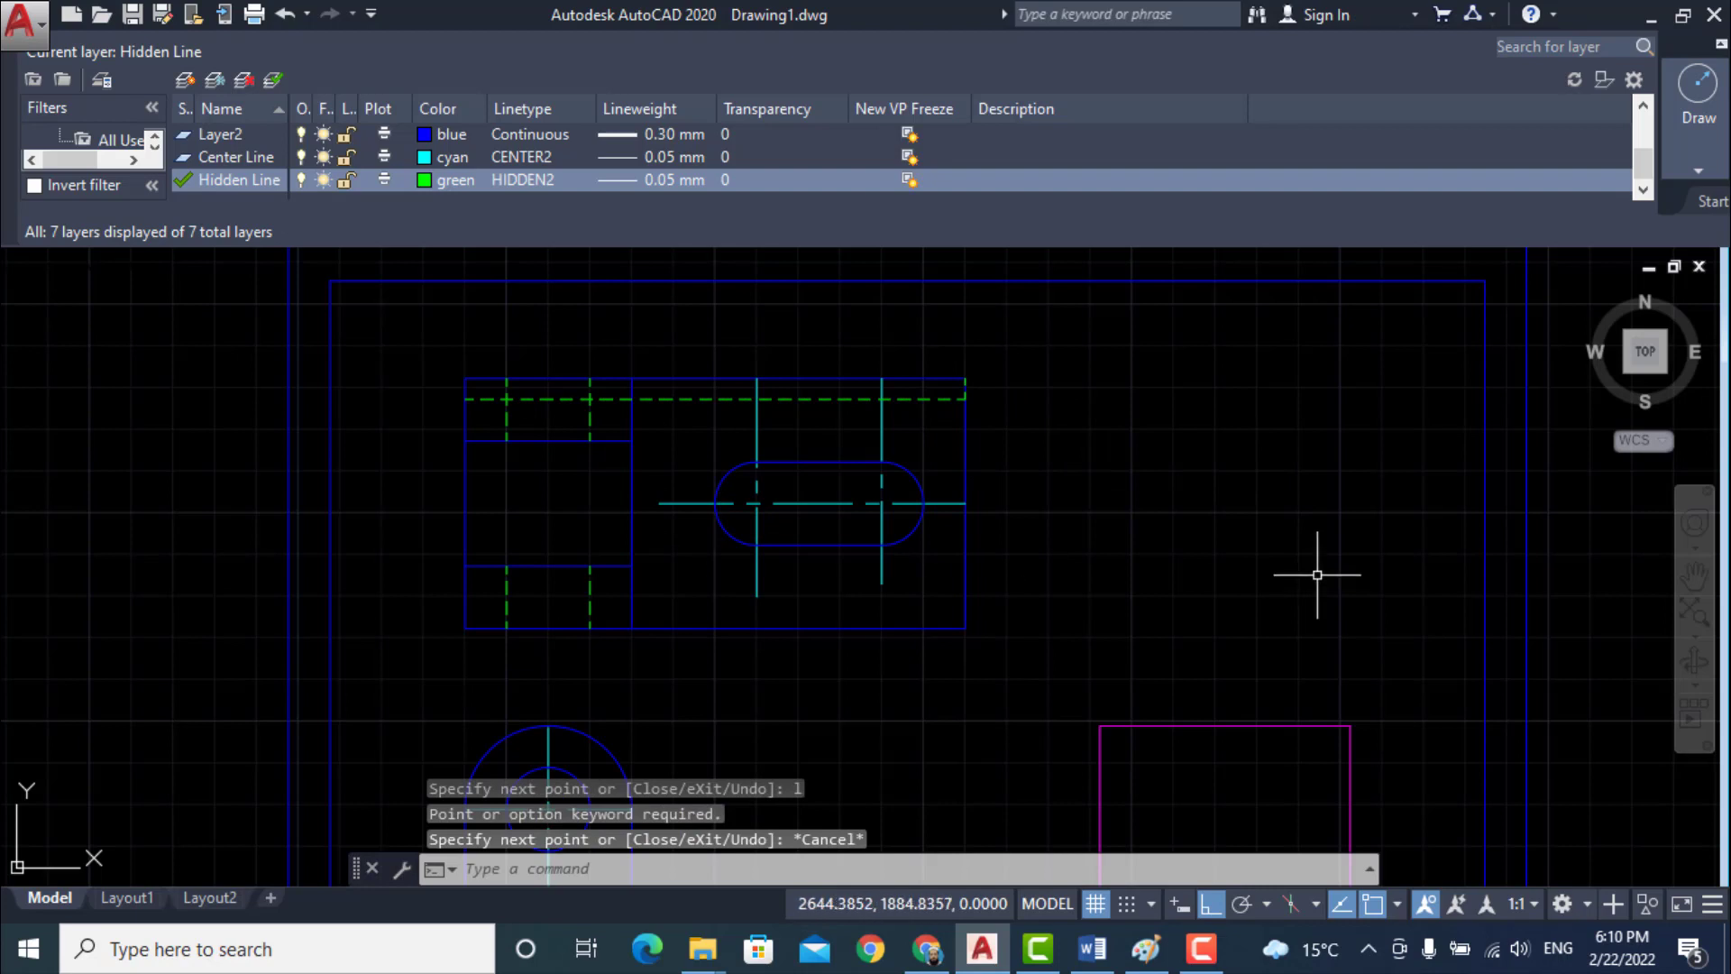
- Draw a 5-unit vertical hidden line downward from the right end of the horizontal hidden line along the plate's right edge
type("l")
key("Return")
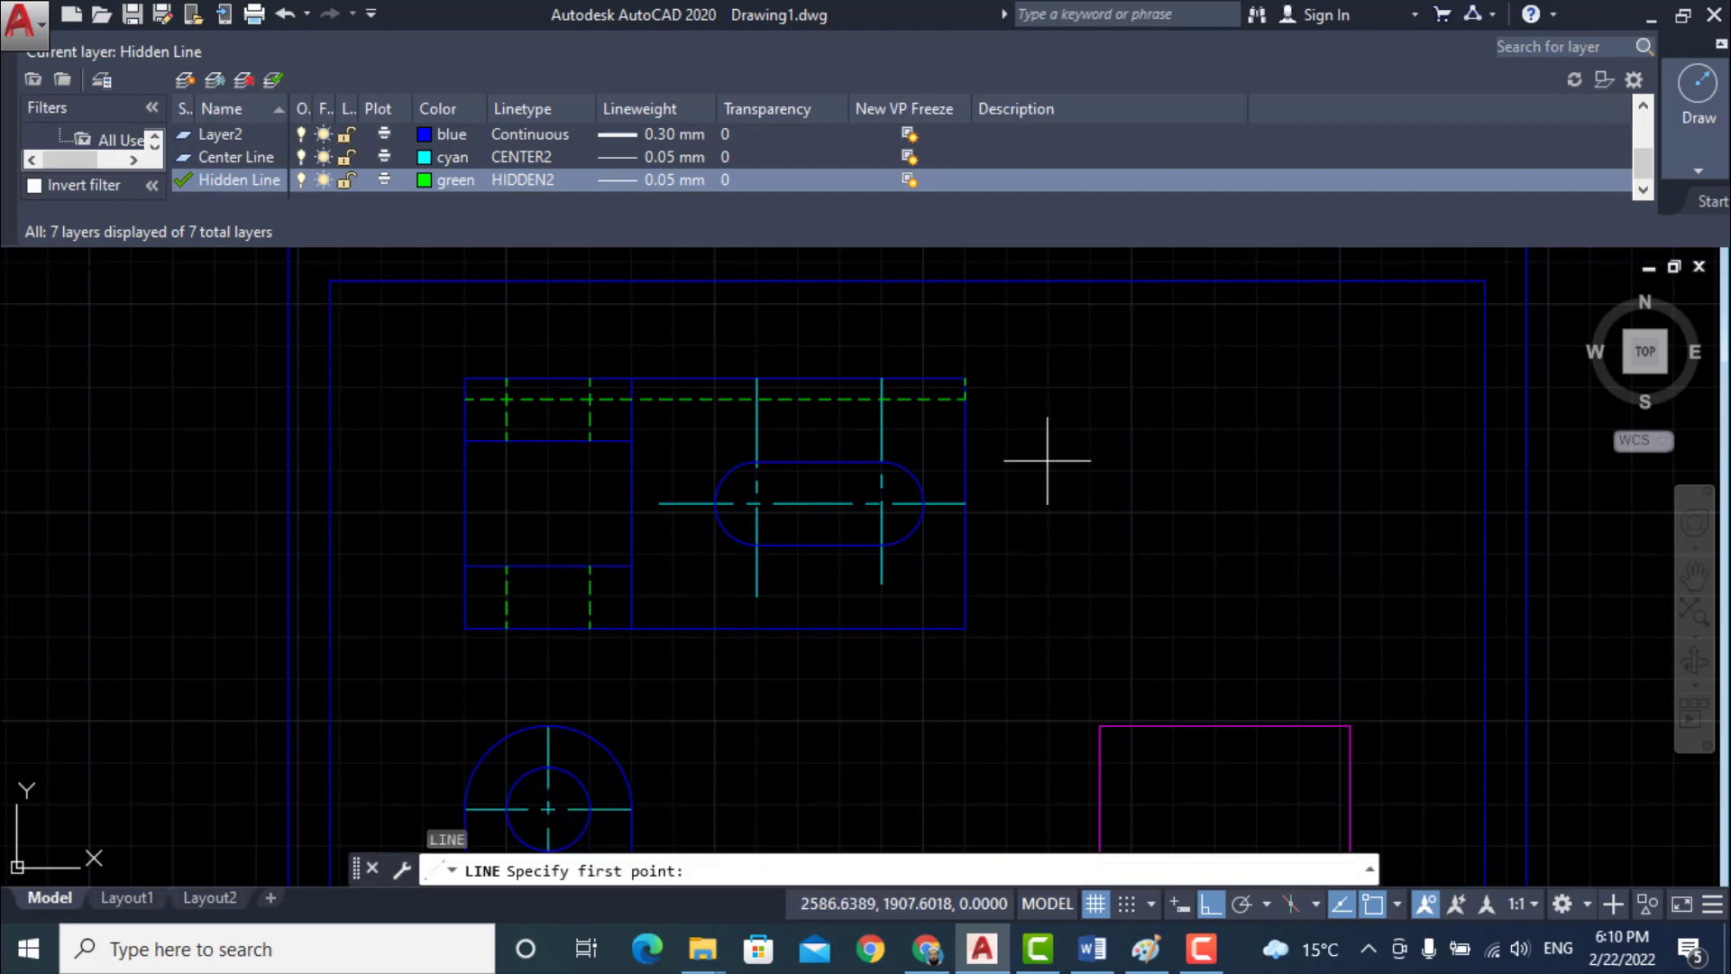
left_click(965, 398)
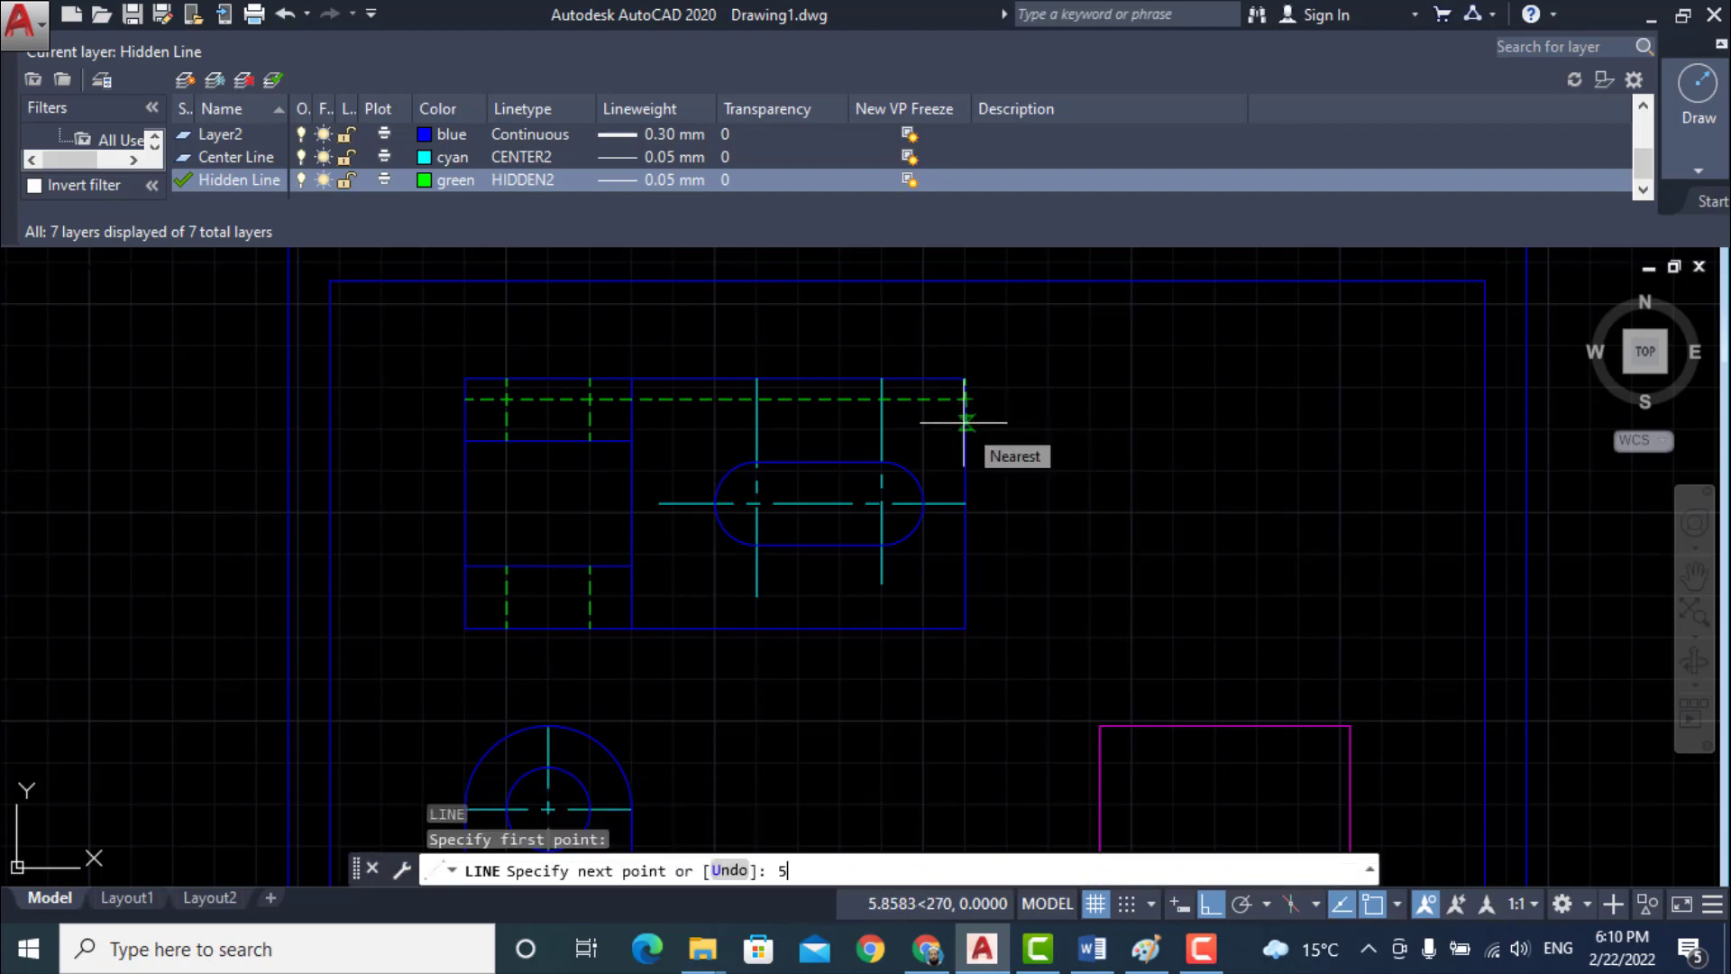
type("5")
key("Return")
key("Return")
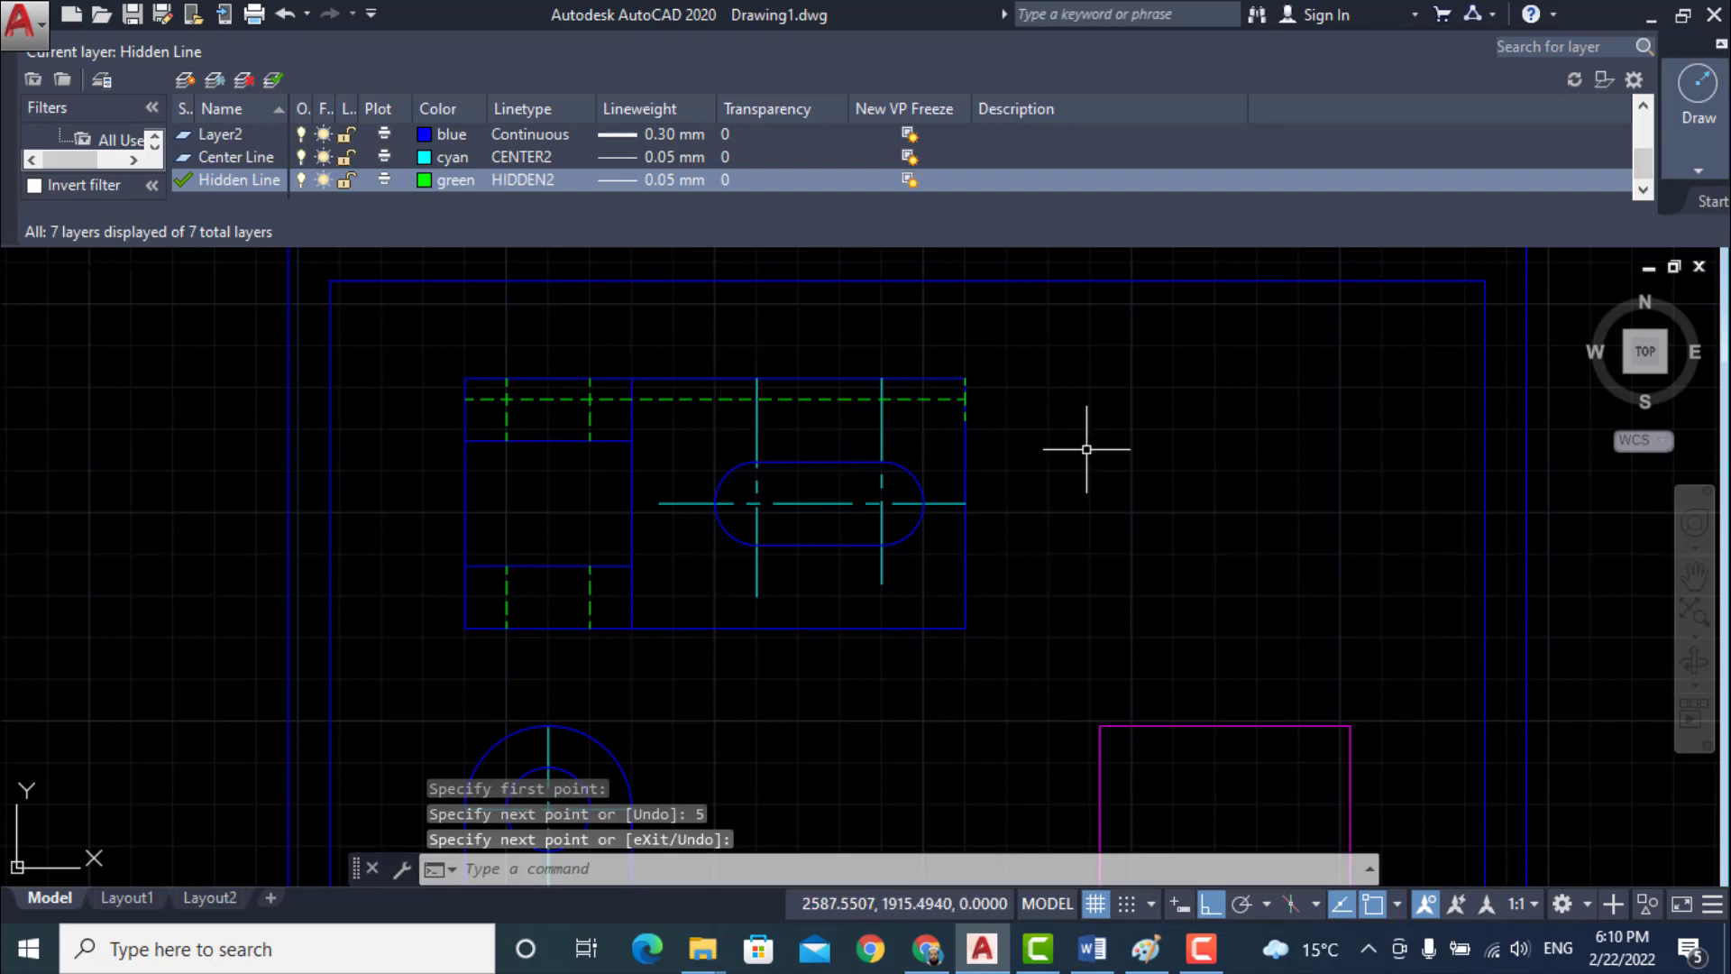
- Draw a second horizontal hidden line 120 units left from the lower end of the short vertical segment
key("Return")
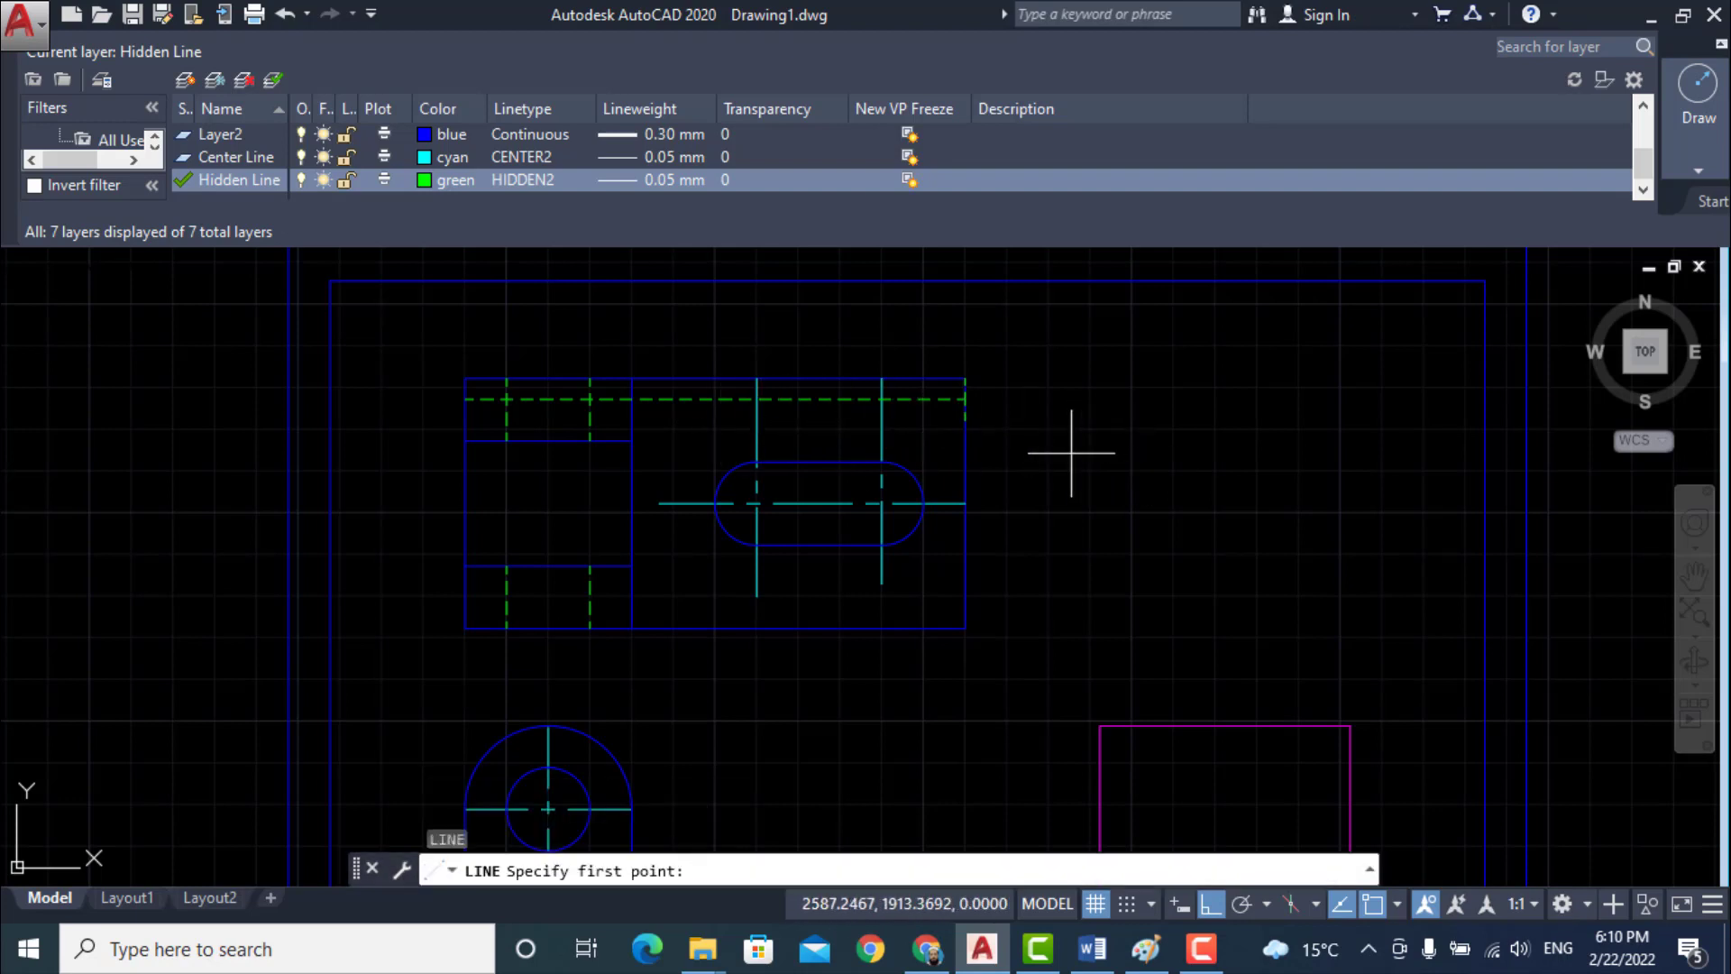
left_click(966, 417)
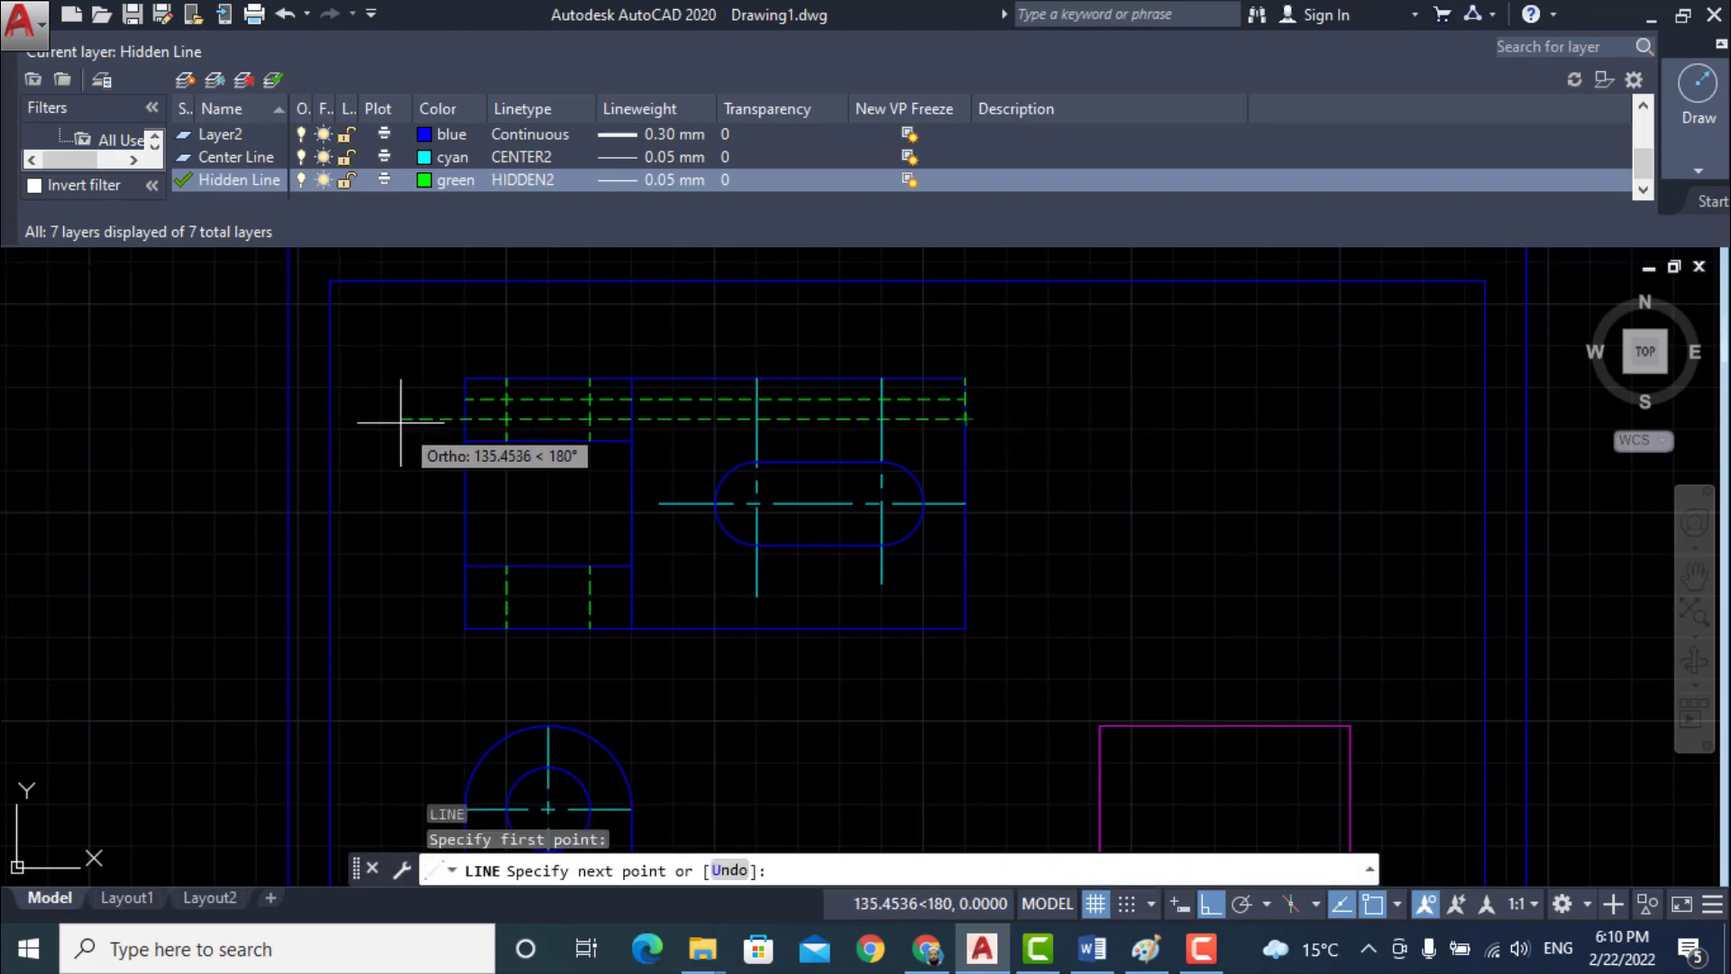
type("120")
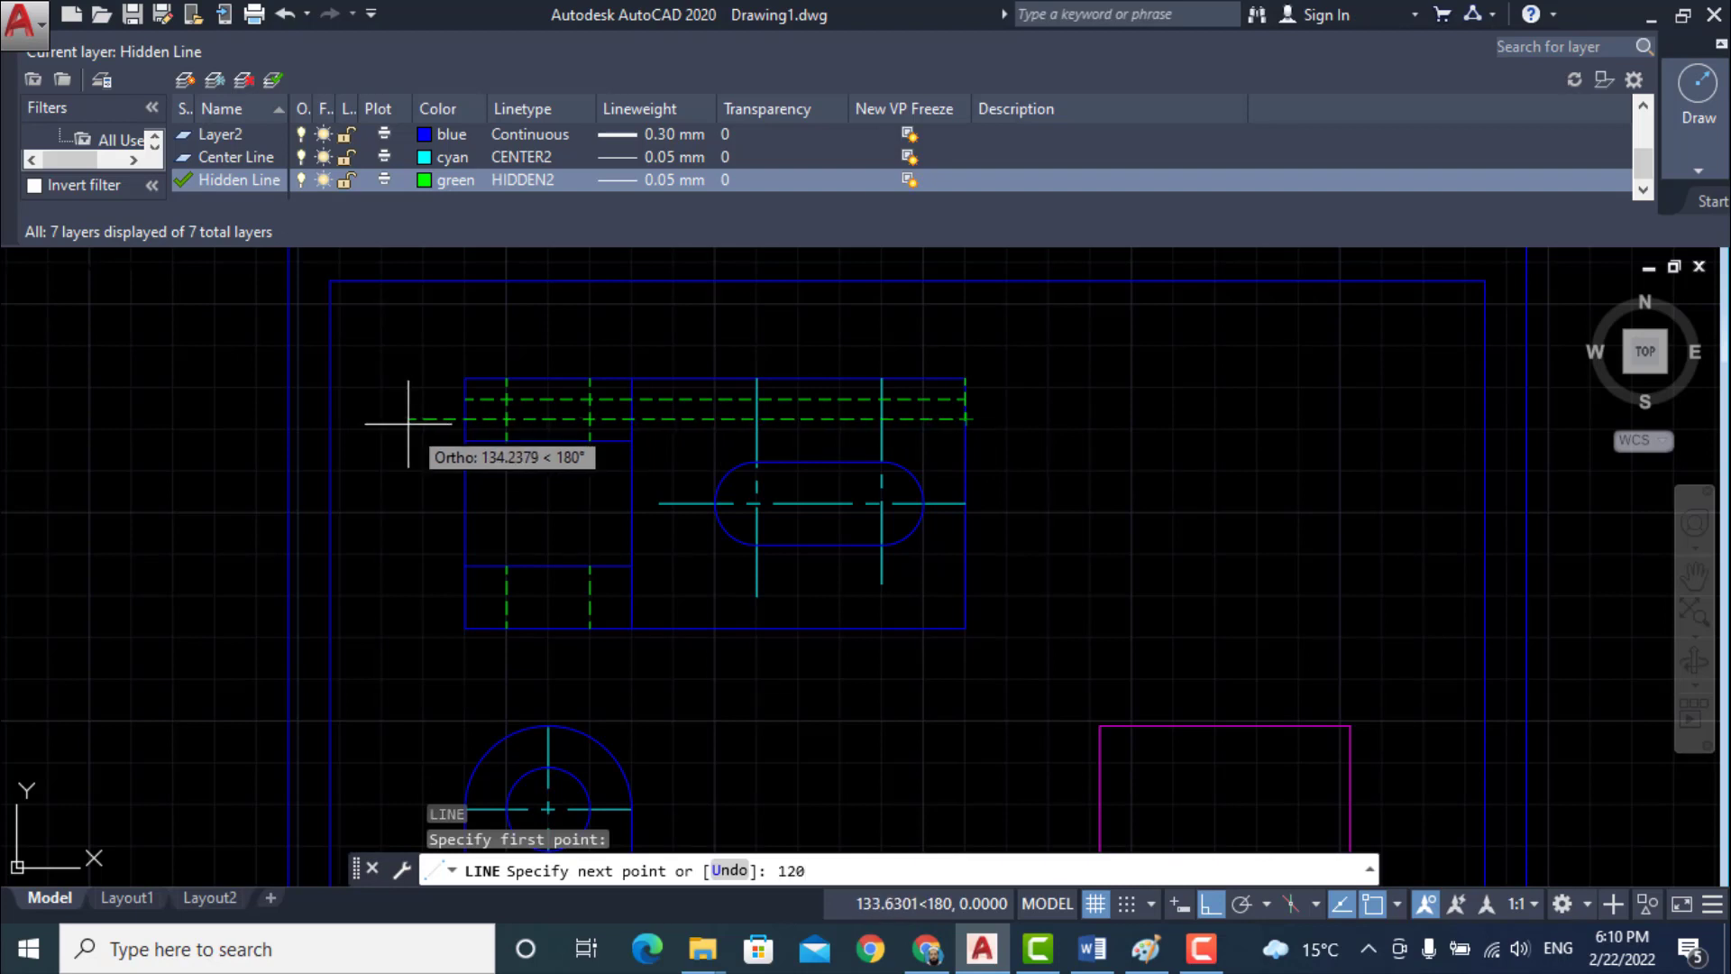
key("Return")
key("Return")
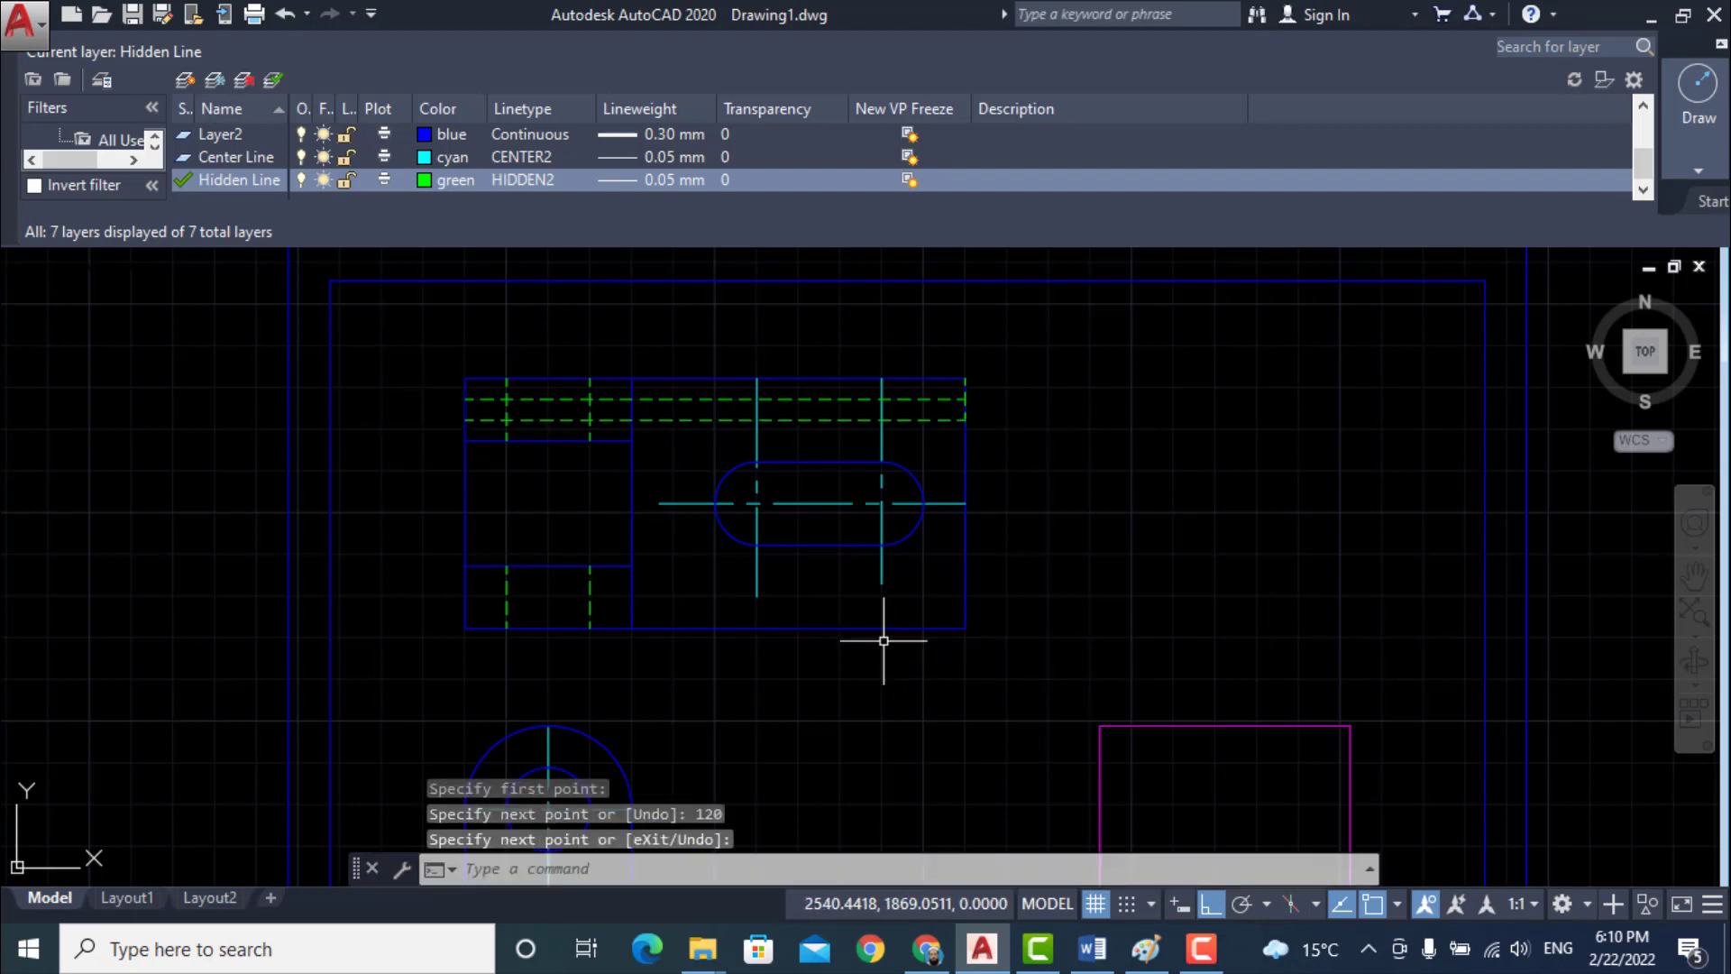
- Draw hidden lines from the top view's lower-right corner, 5 units up and 120 units left across the plate
type("l")
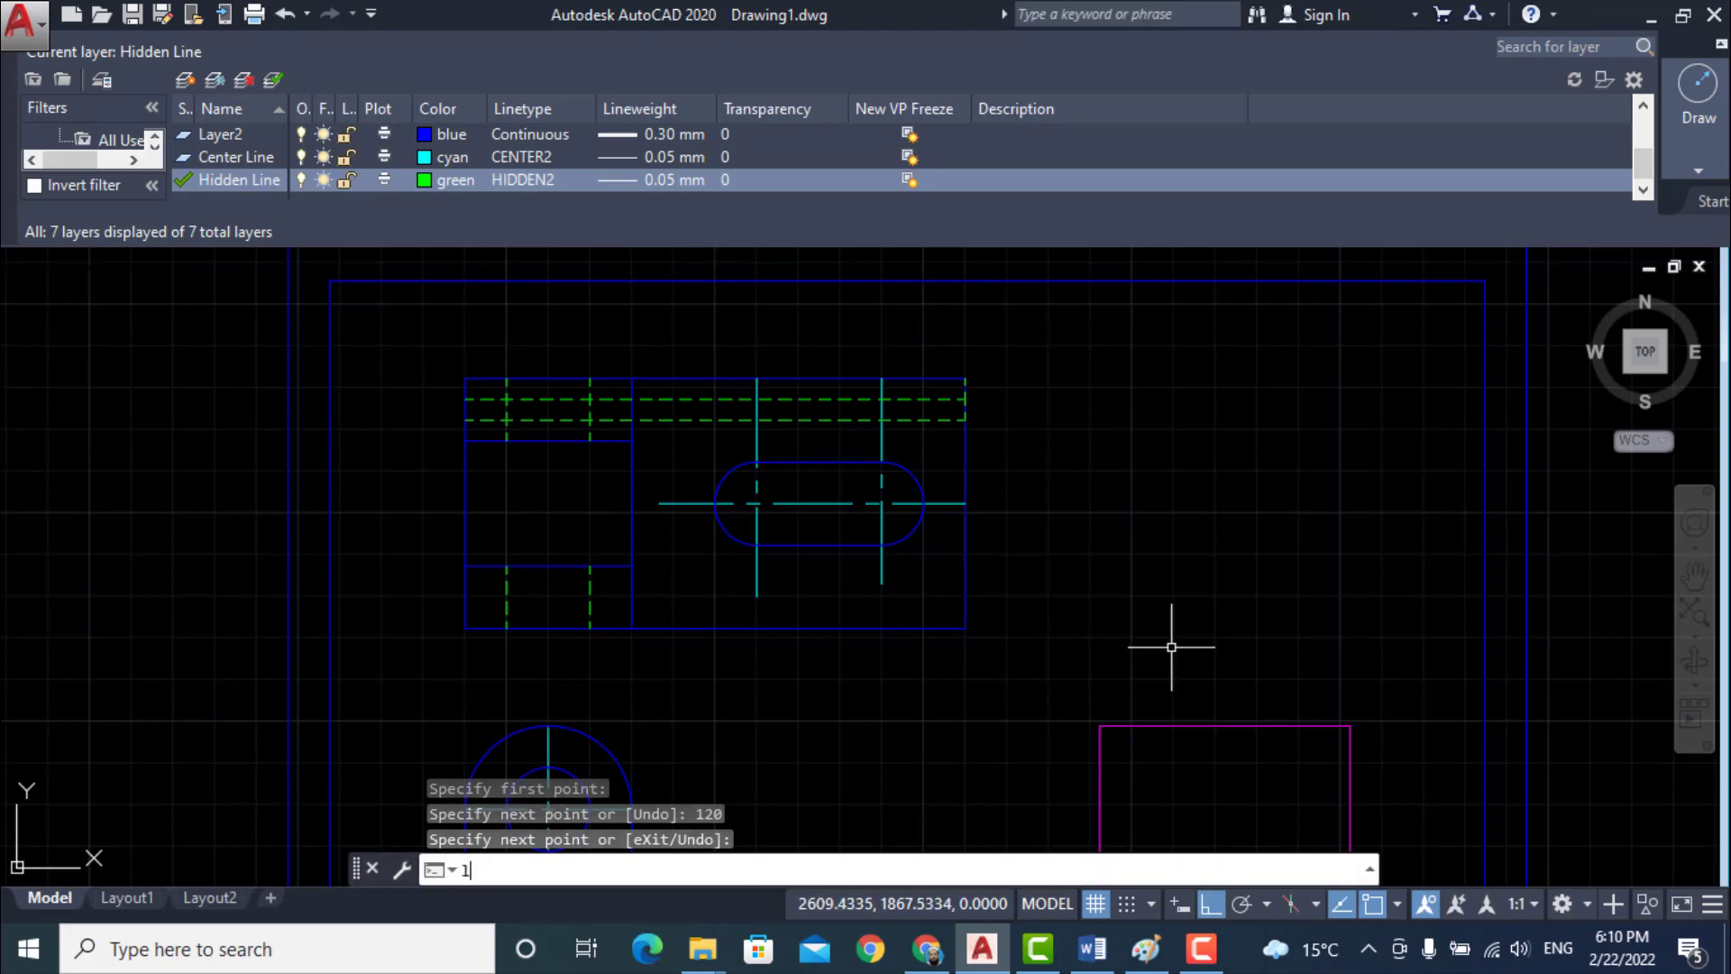
key("Return")
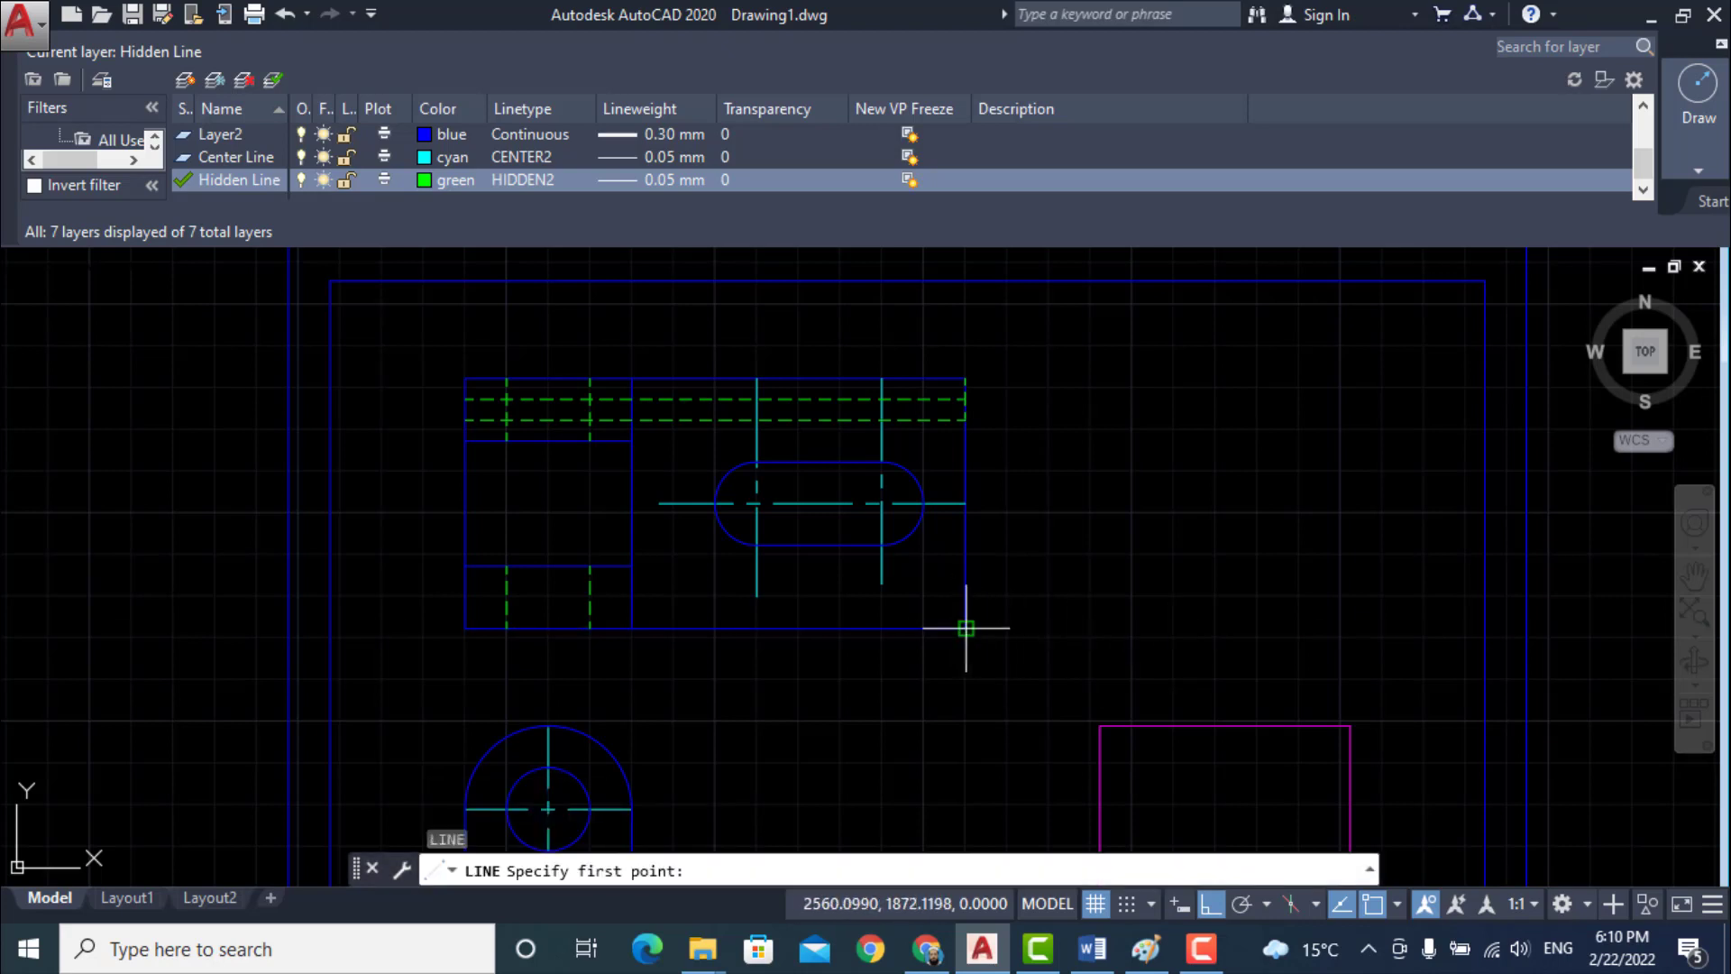
left_click(965, 626)
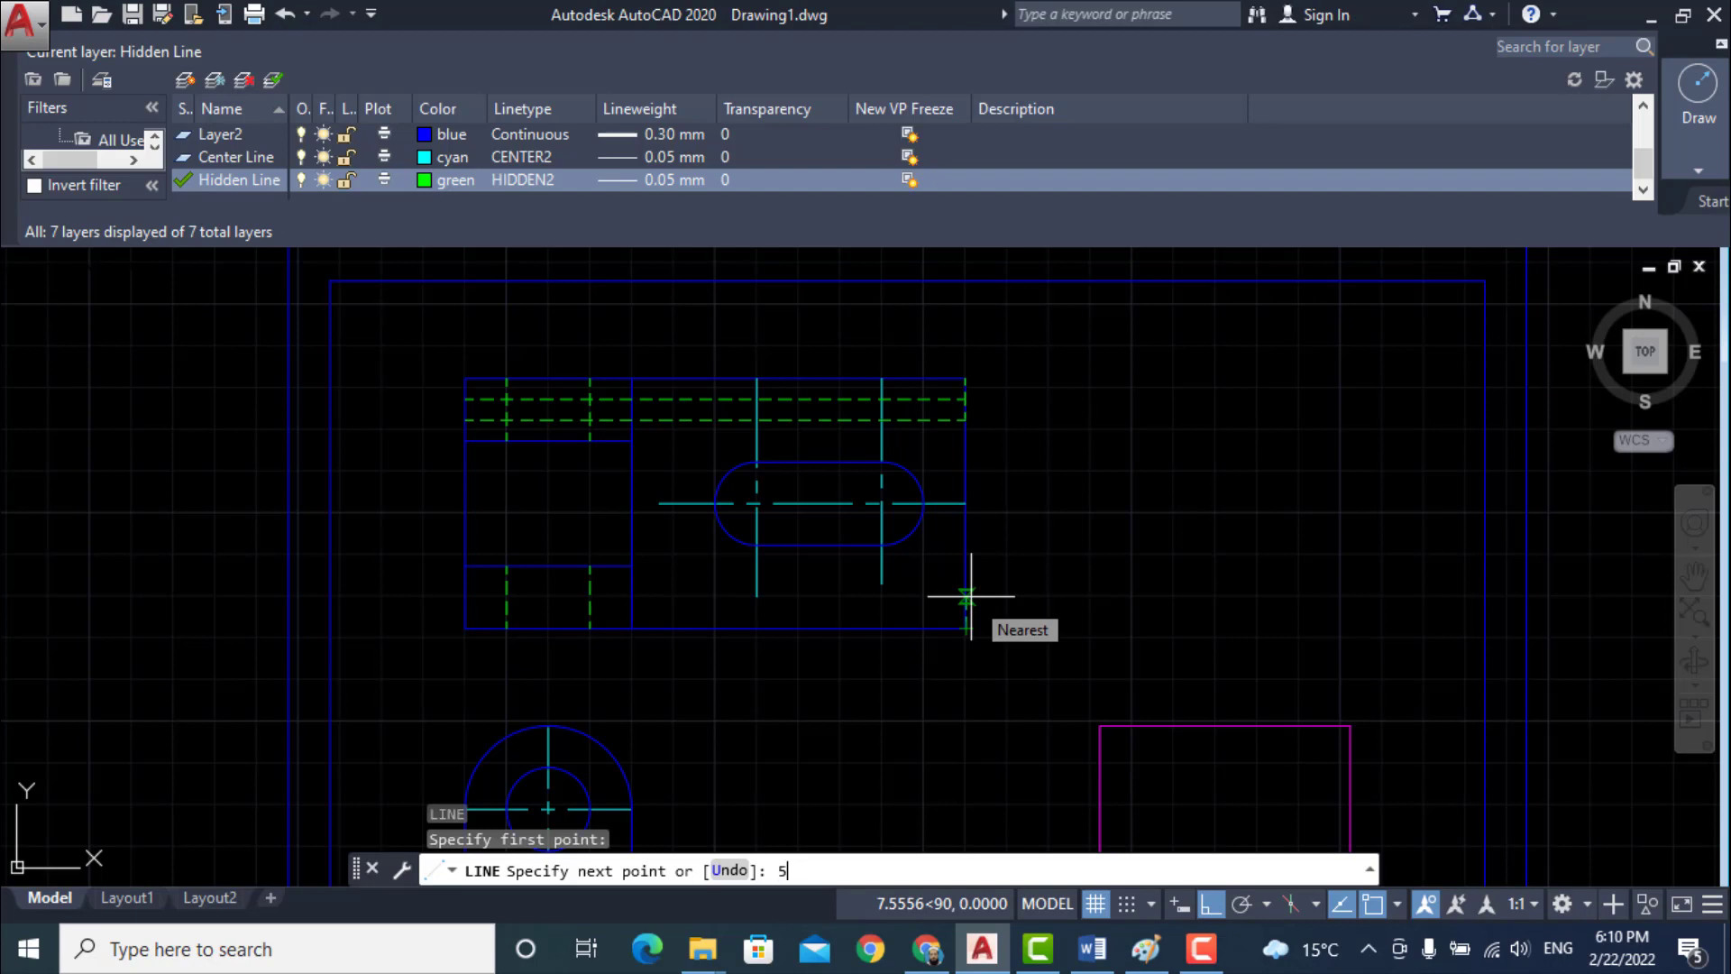
type("5")
key("Return")
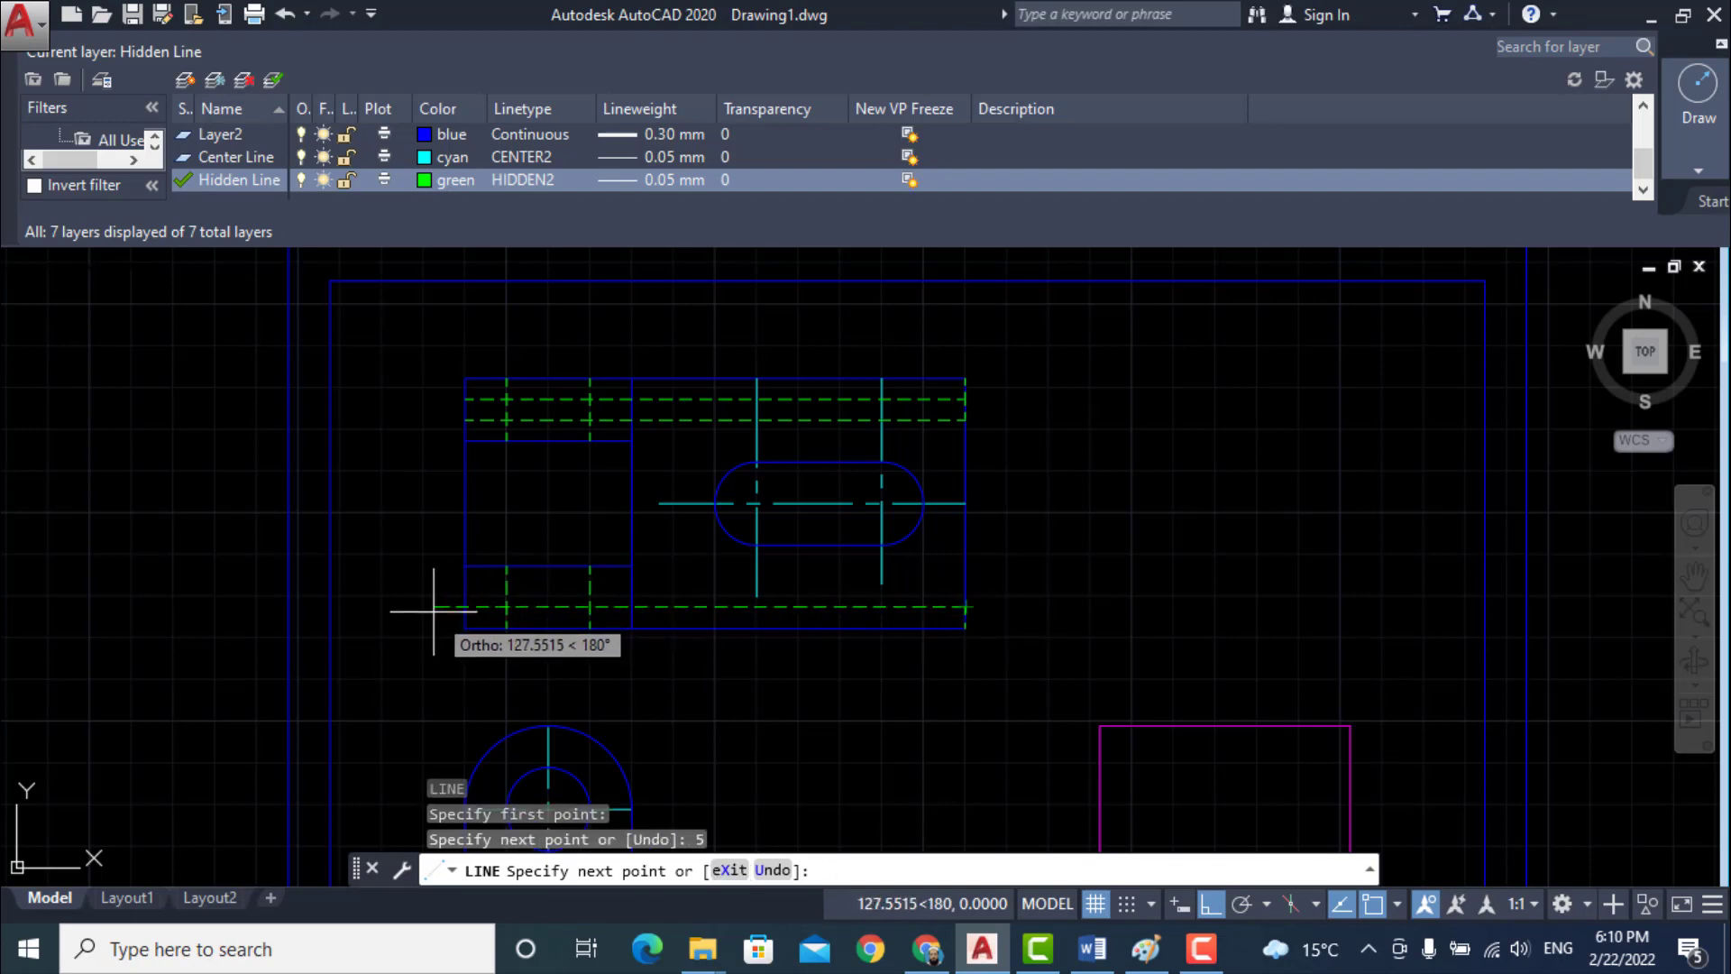
type("120")
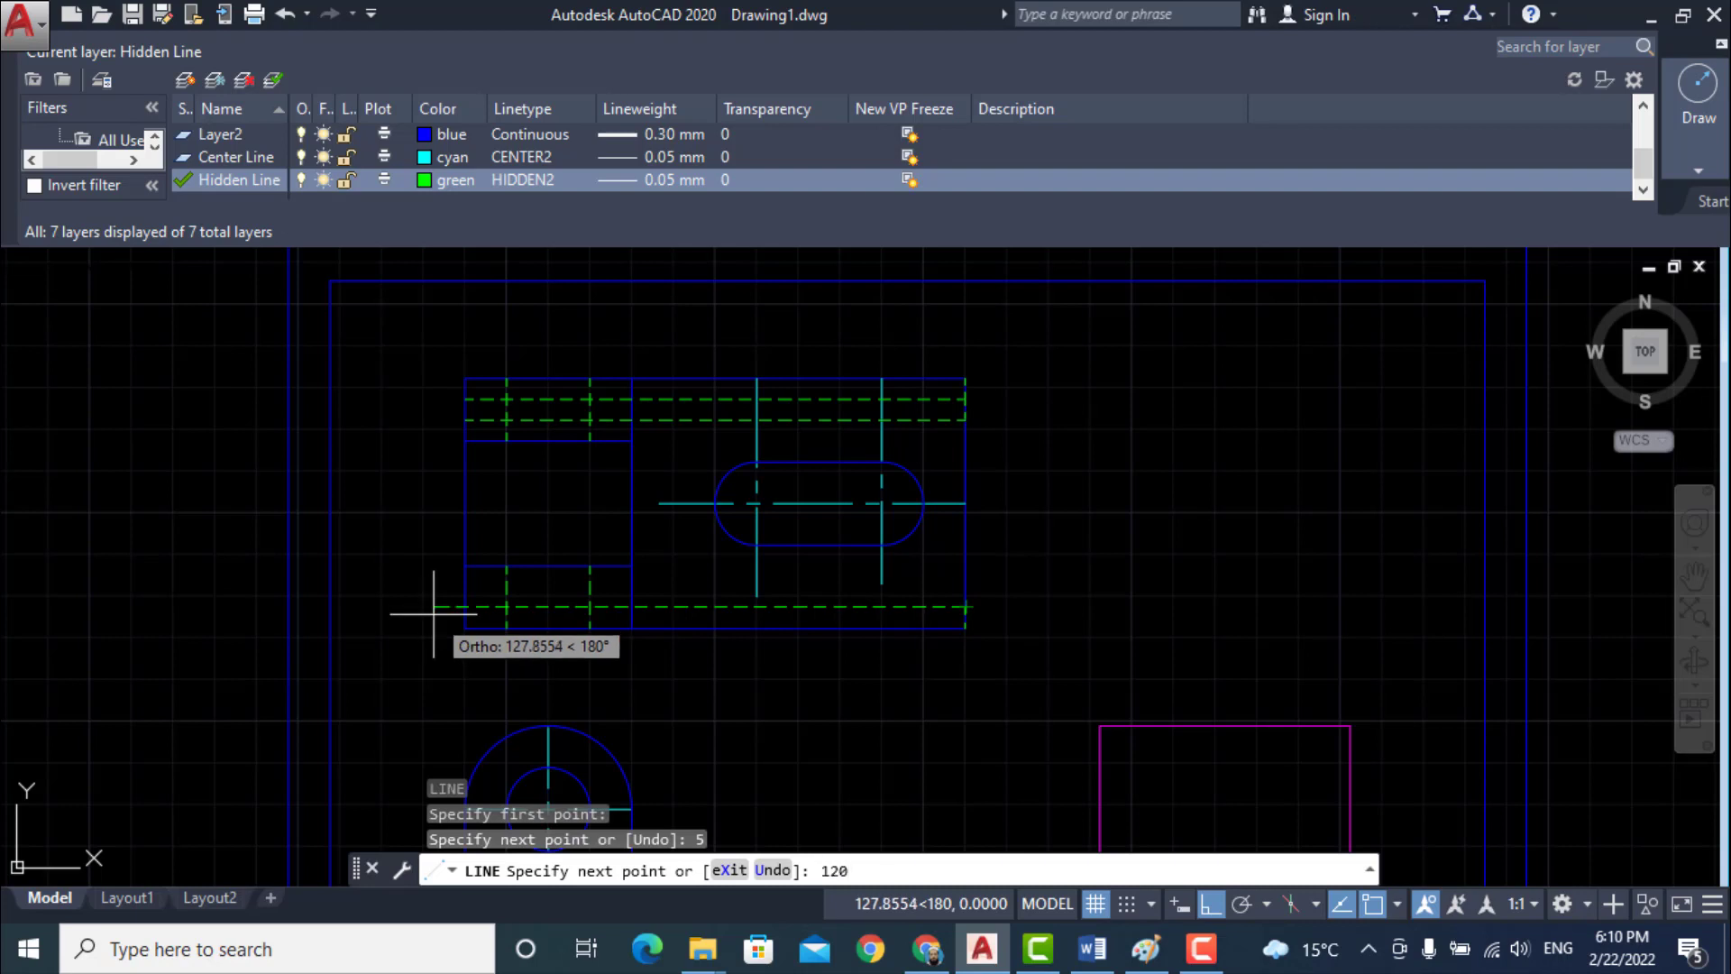
key("Return")
key("Return")
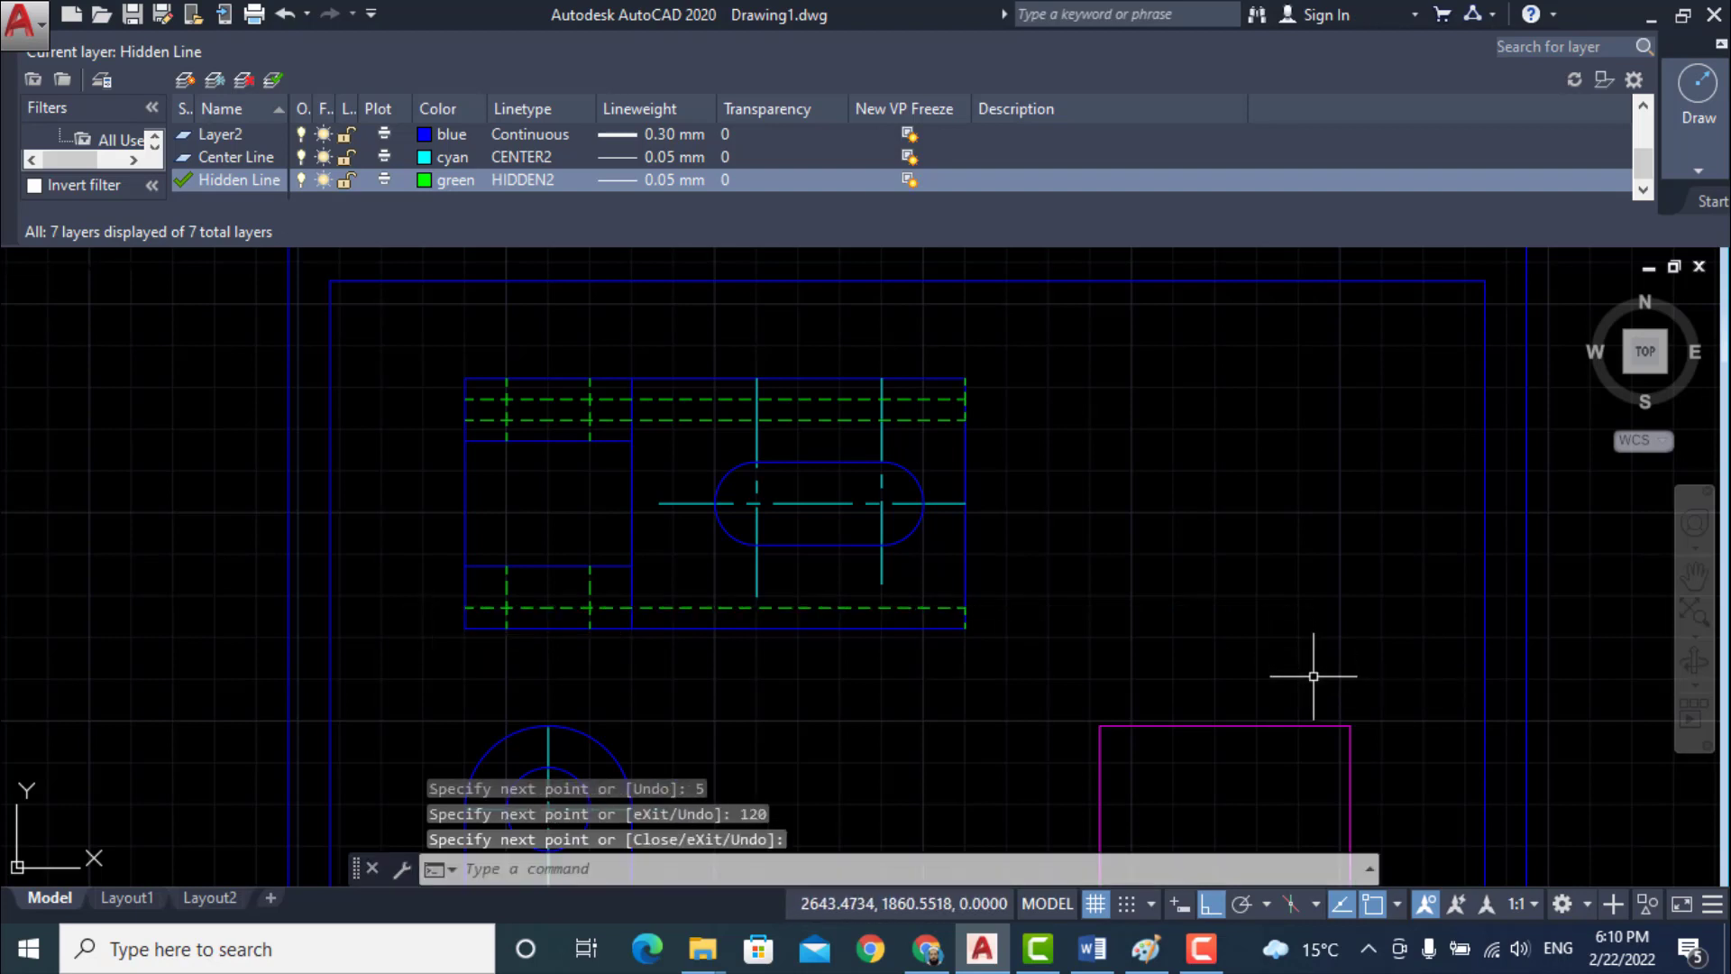
- Draw hidden lines from the right end of the top view's lower hidden line, 5 units up and 120 units left across the plate
key("Return")
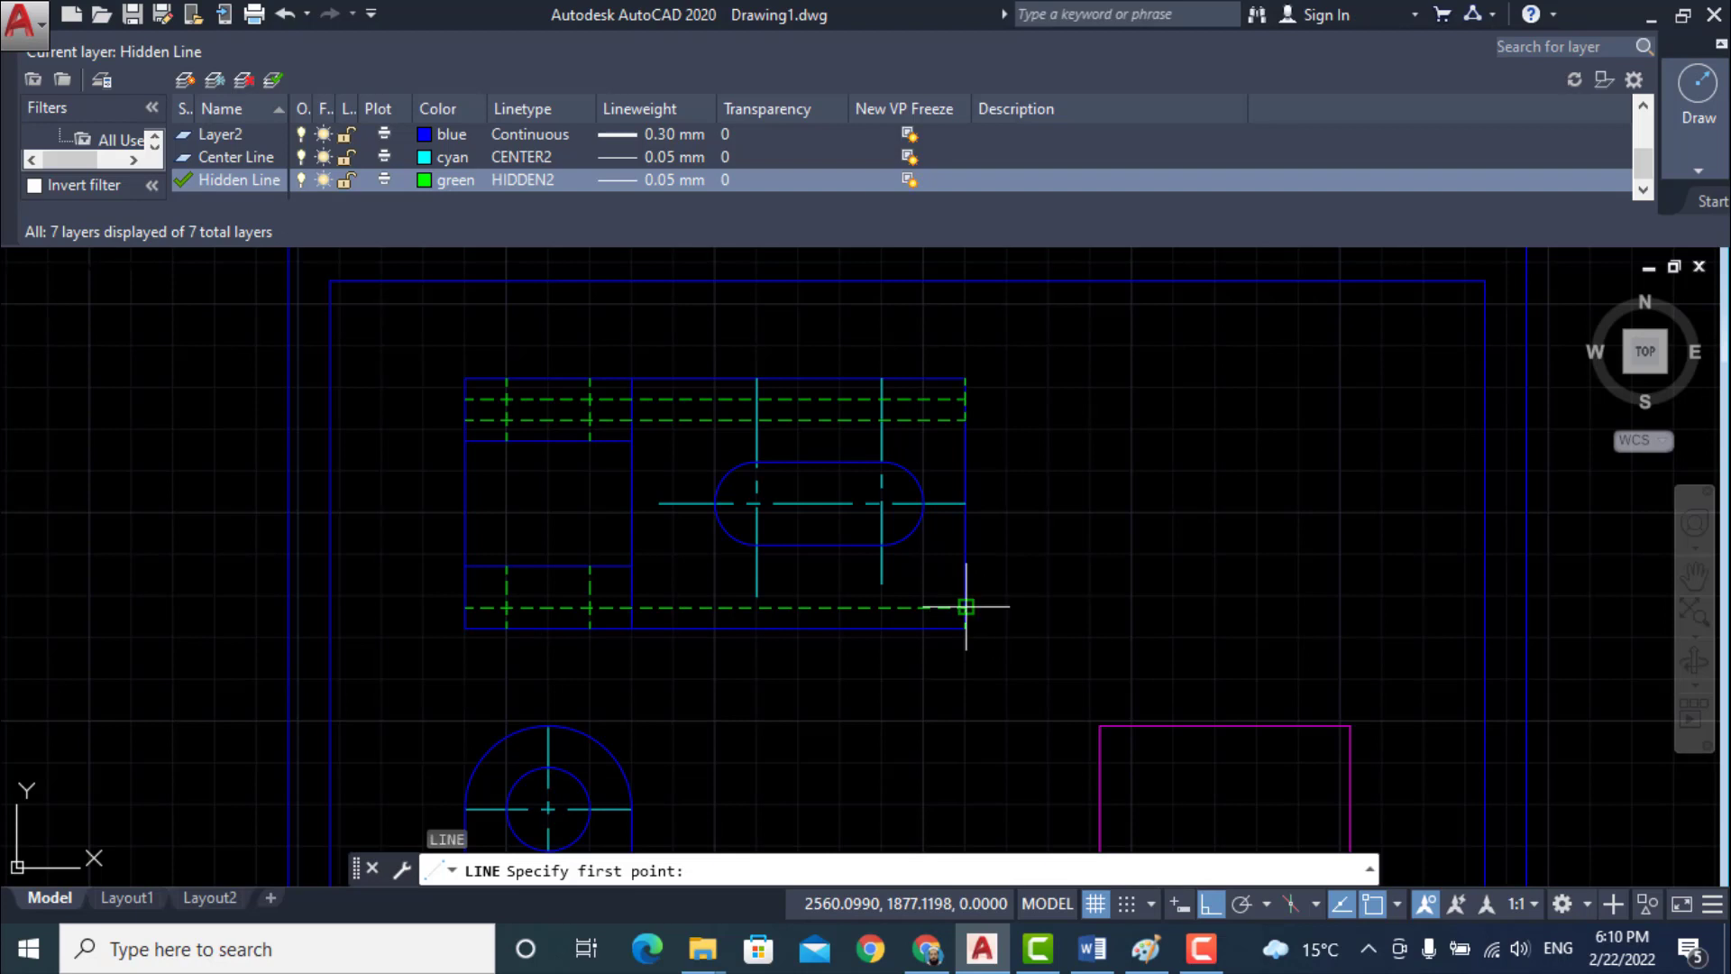
left_click(966, 608)
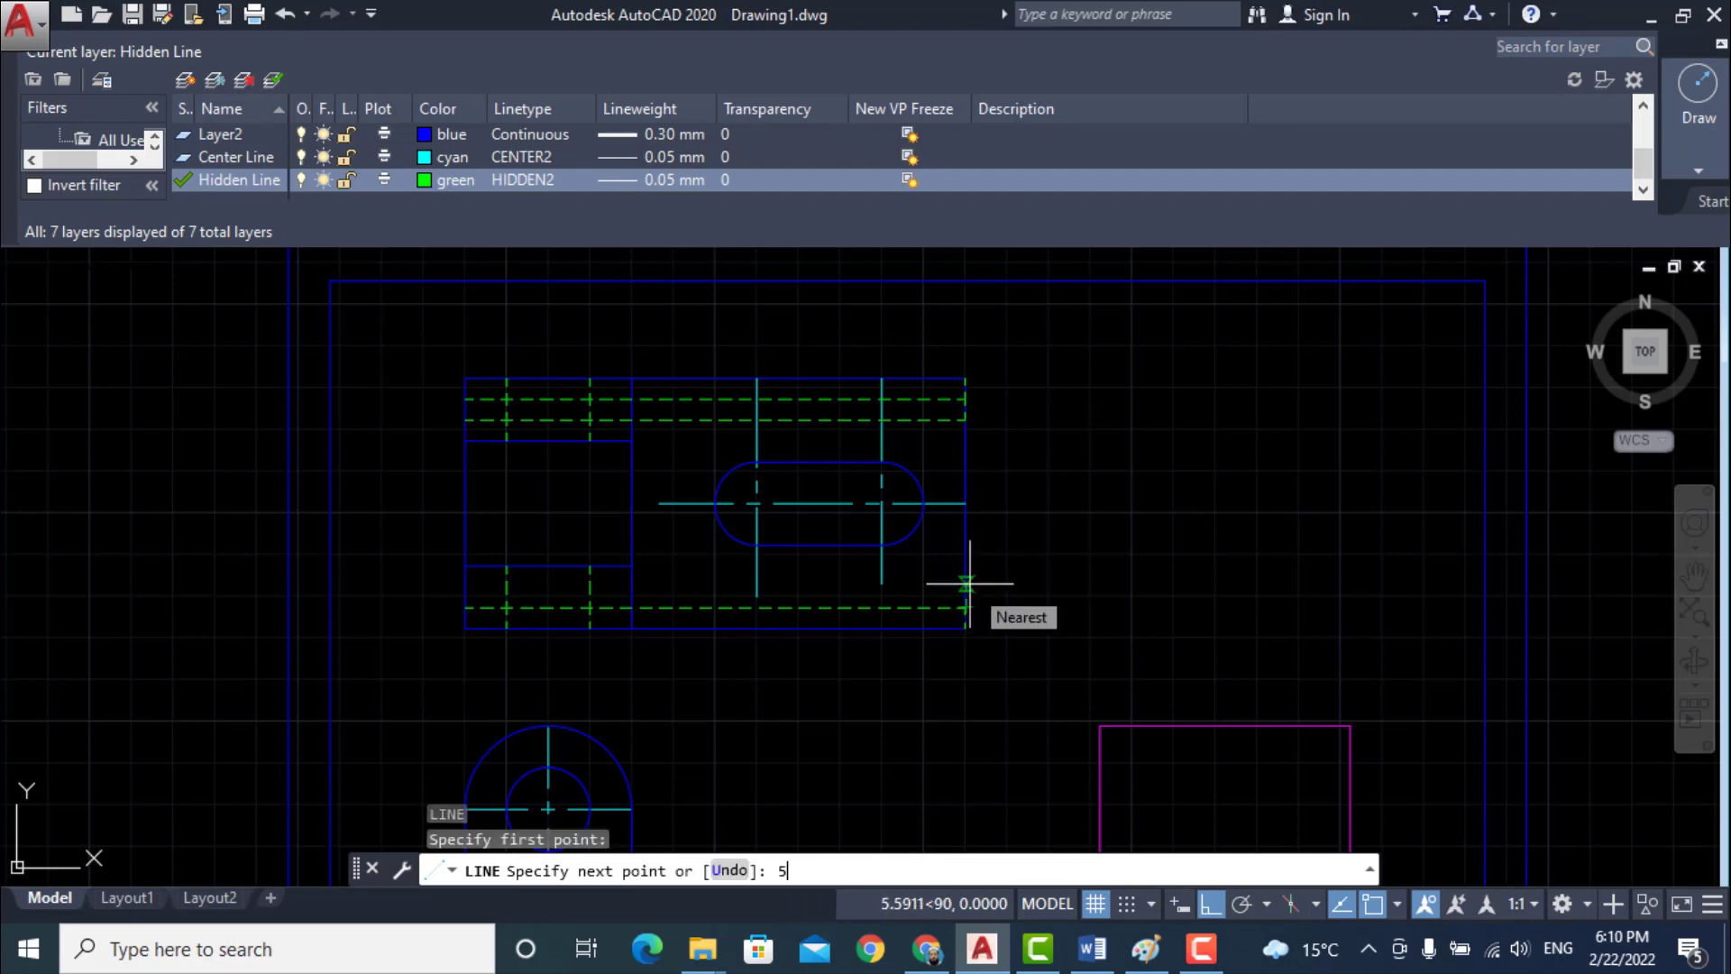
key("Return")
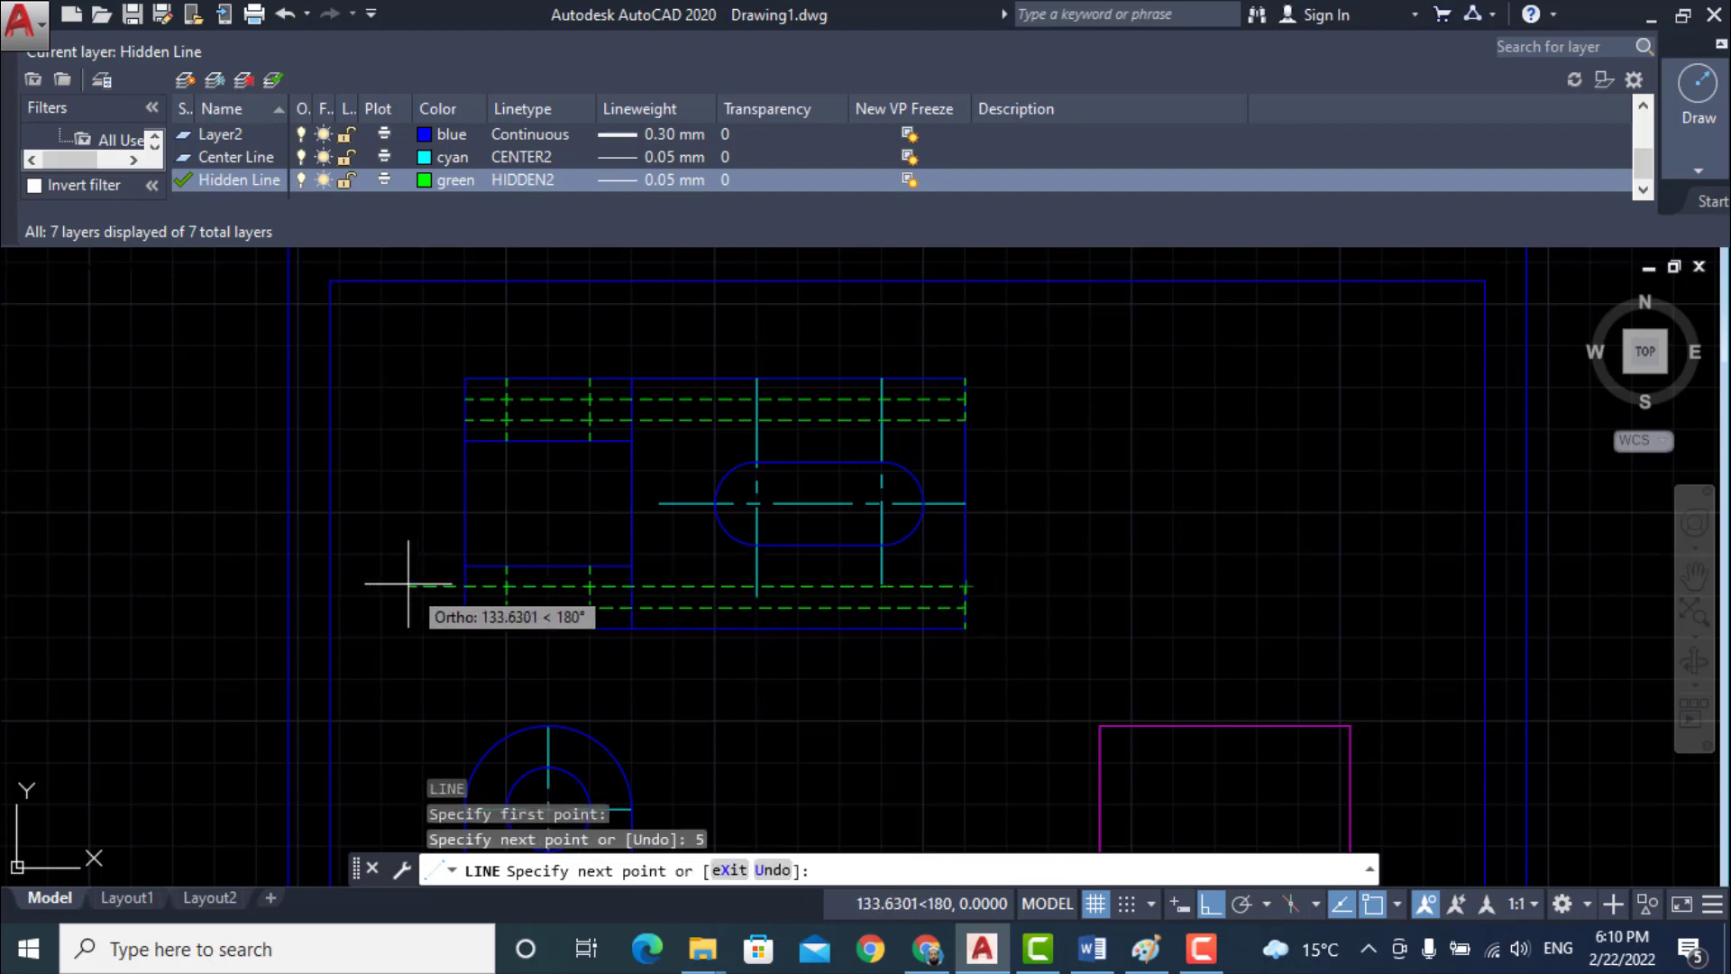
type("120")
key("Return")
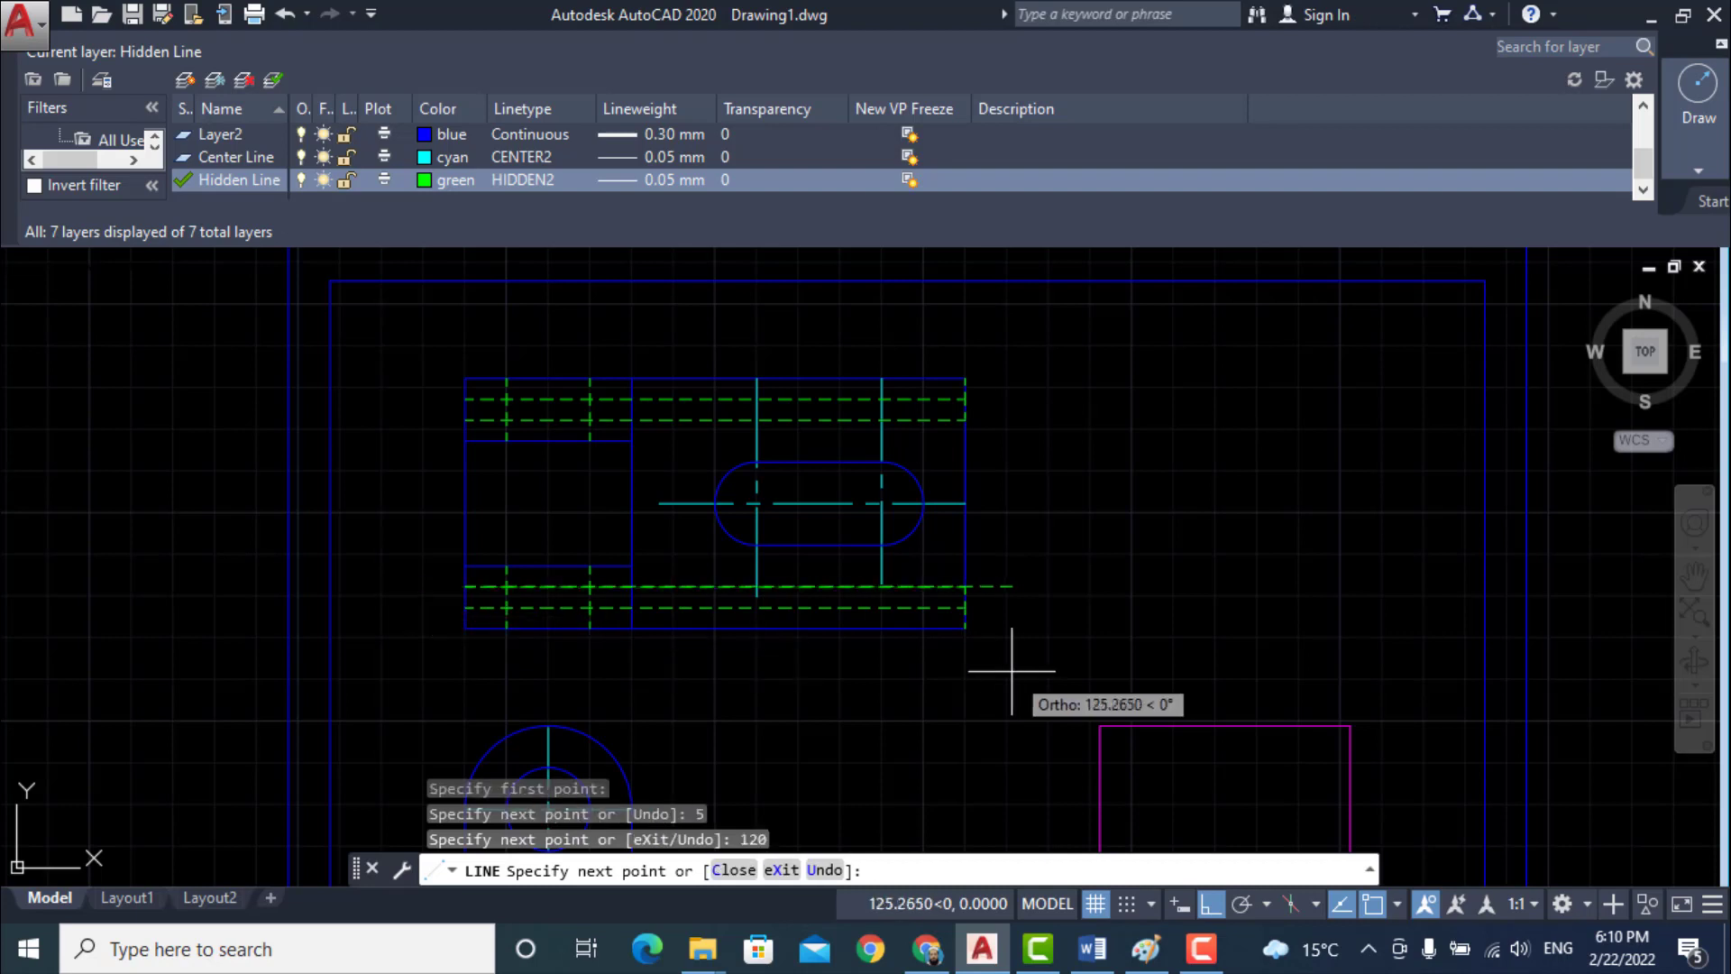
key("Return")
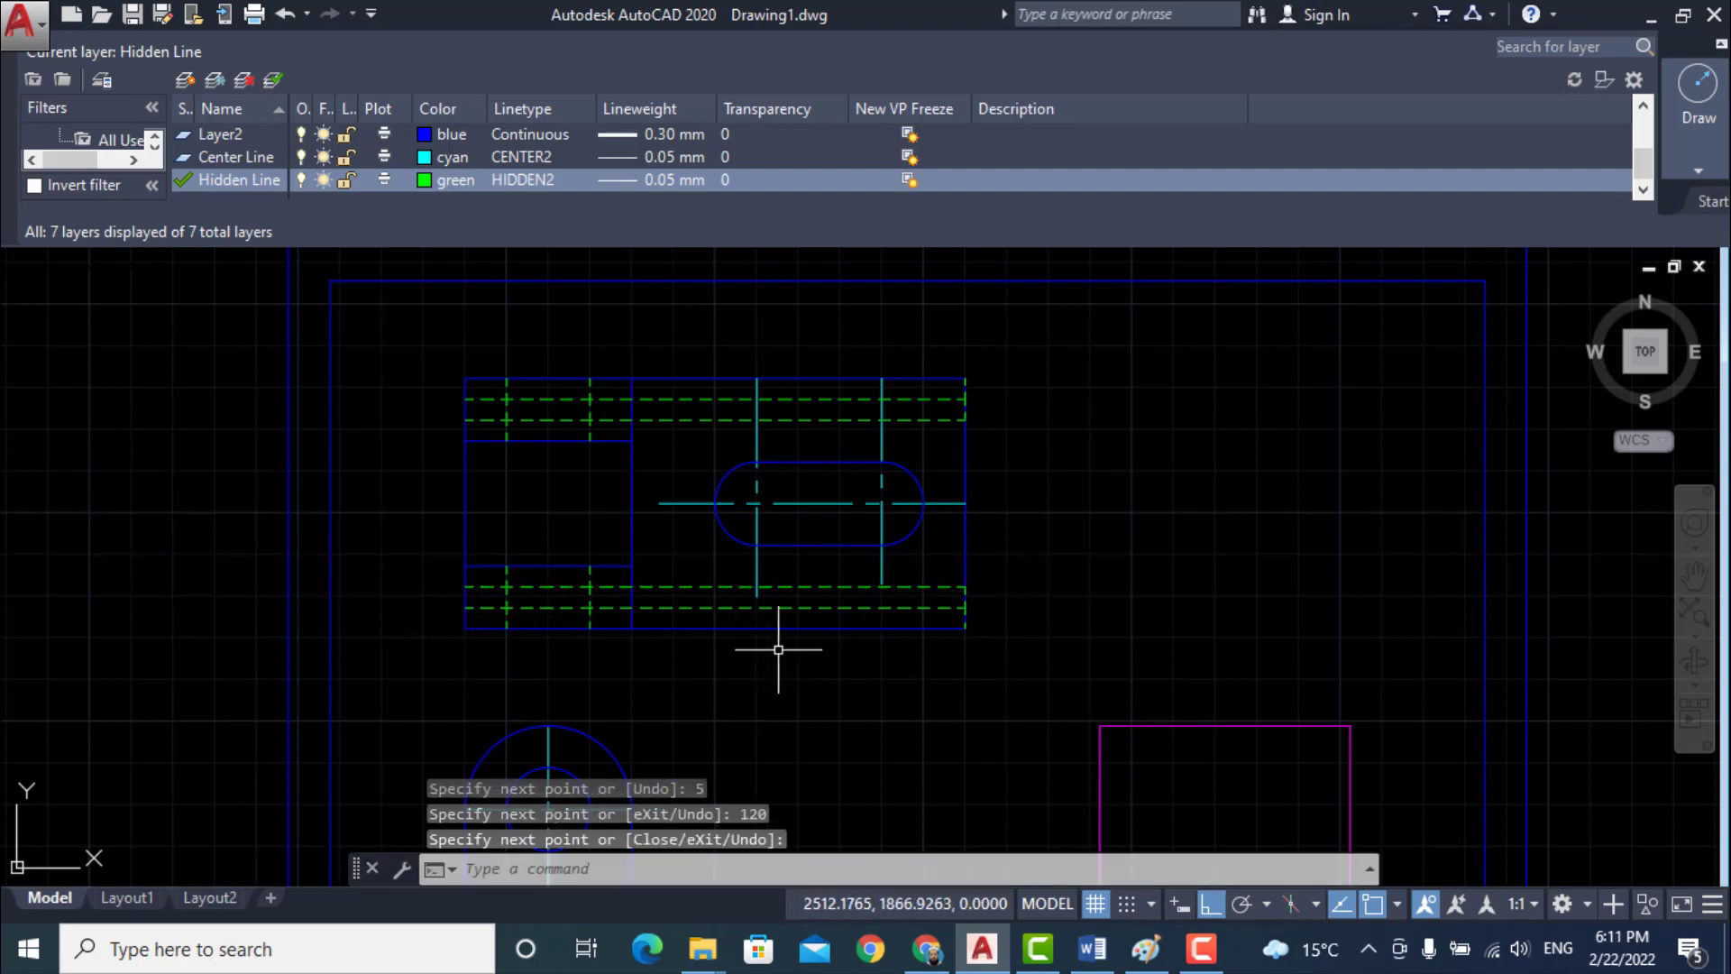
- Erase the four short vertical hidden segments along the right edge of the top view's plate
scroll(827, 615, "up", 2)
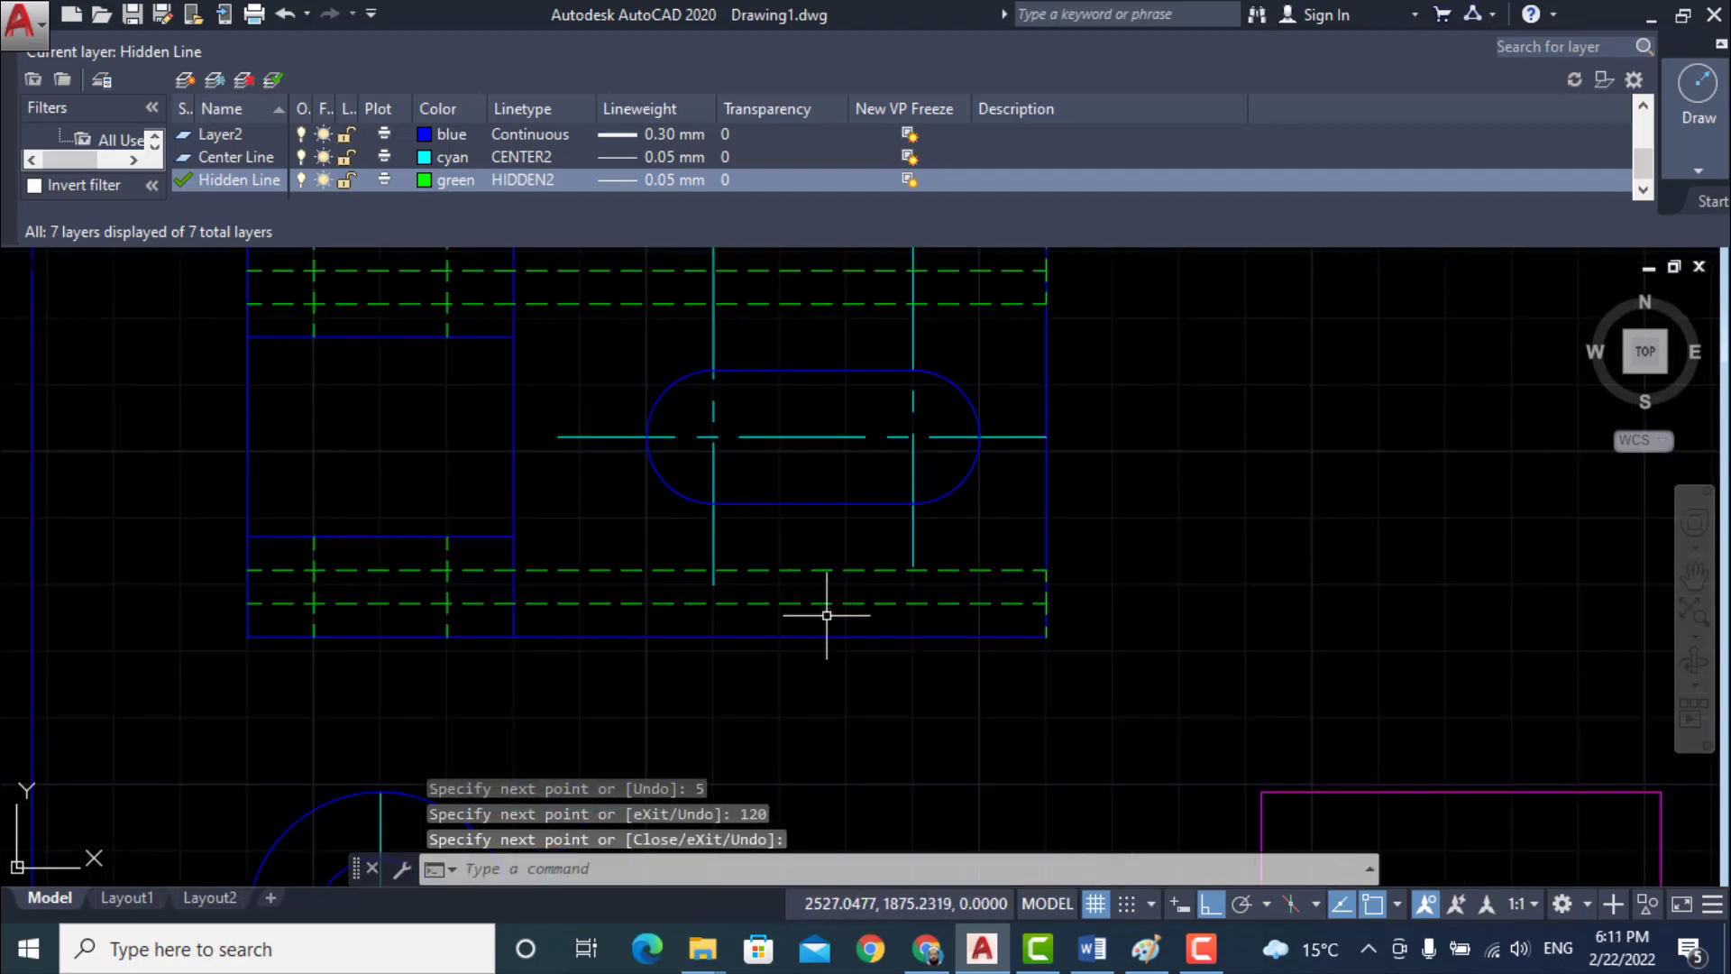
left_click(1044, 619)
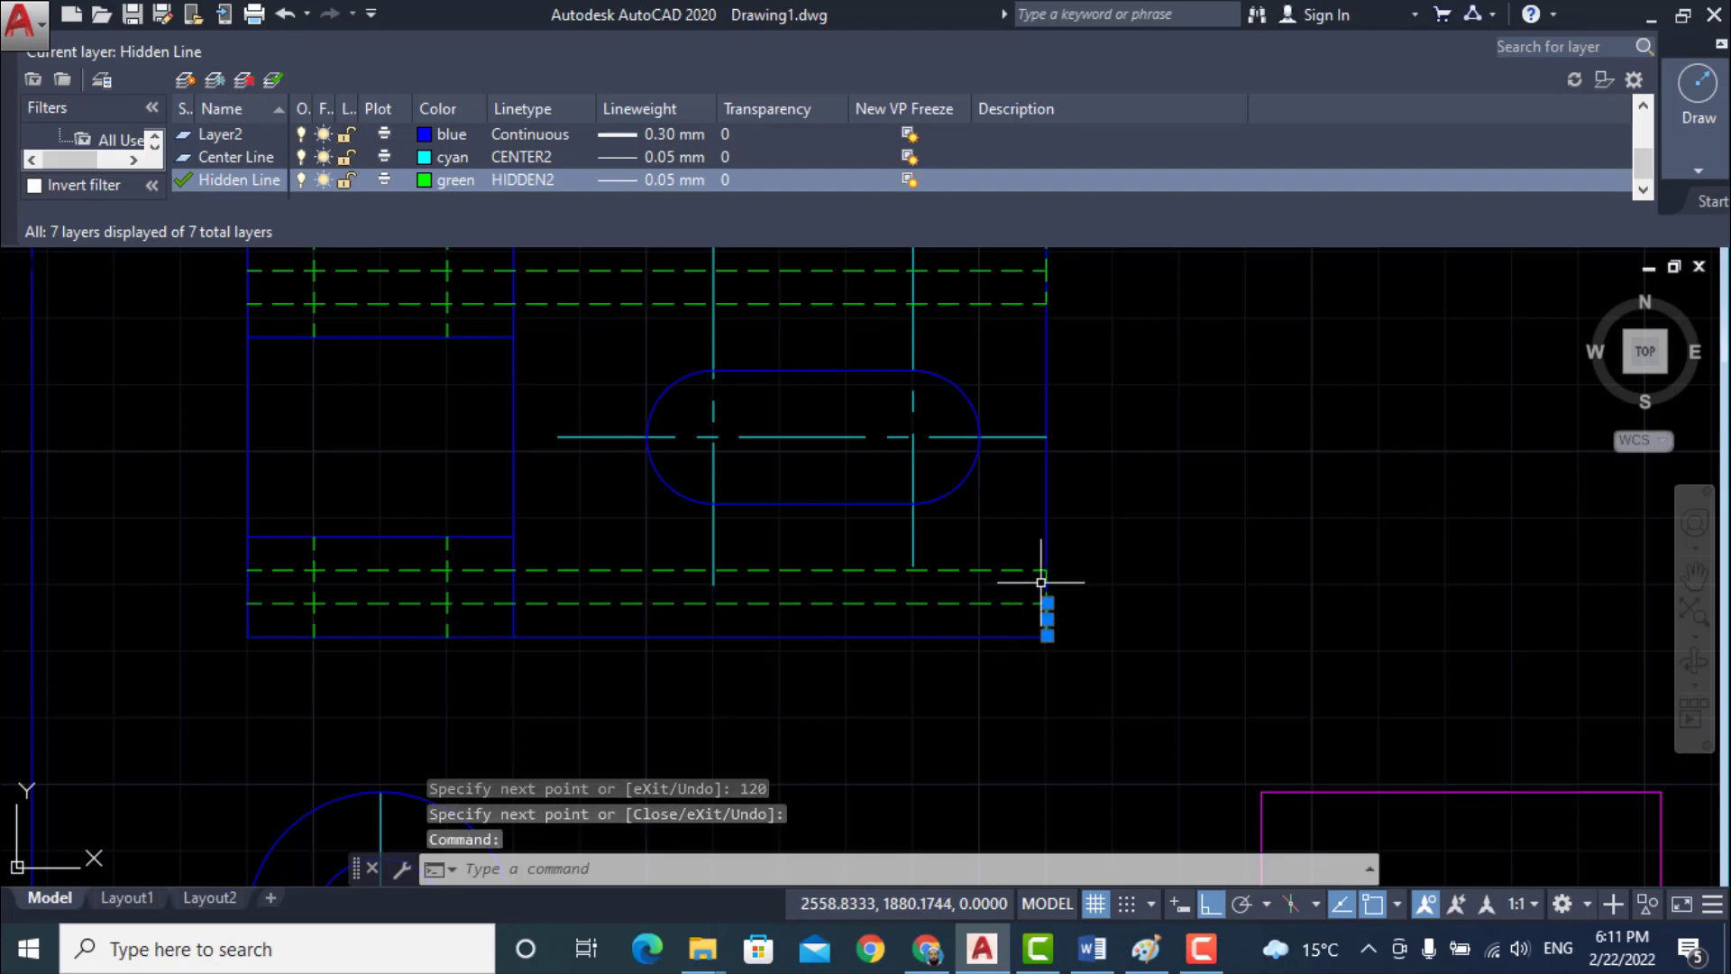
left_click(1047, 587)
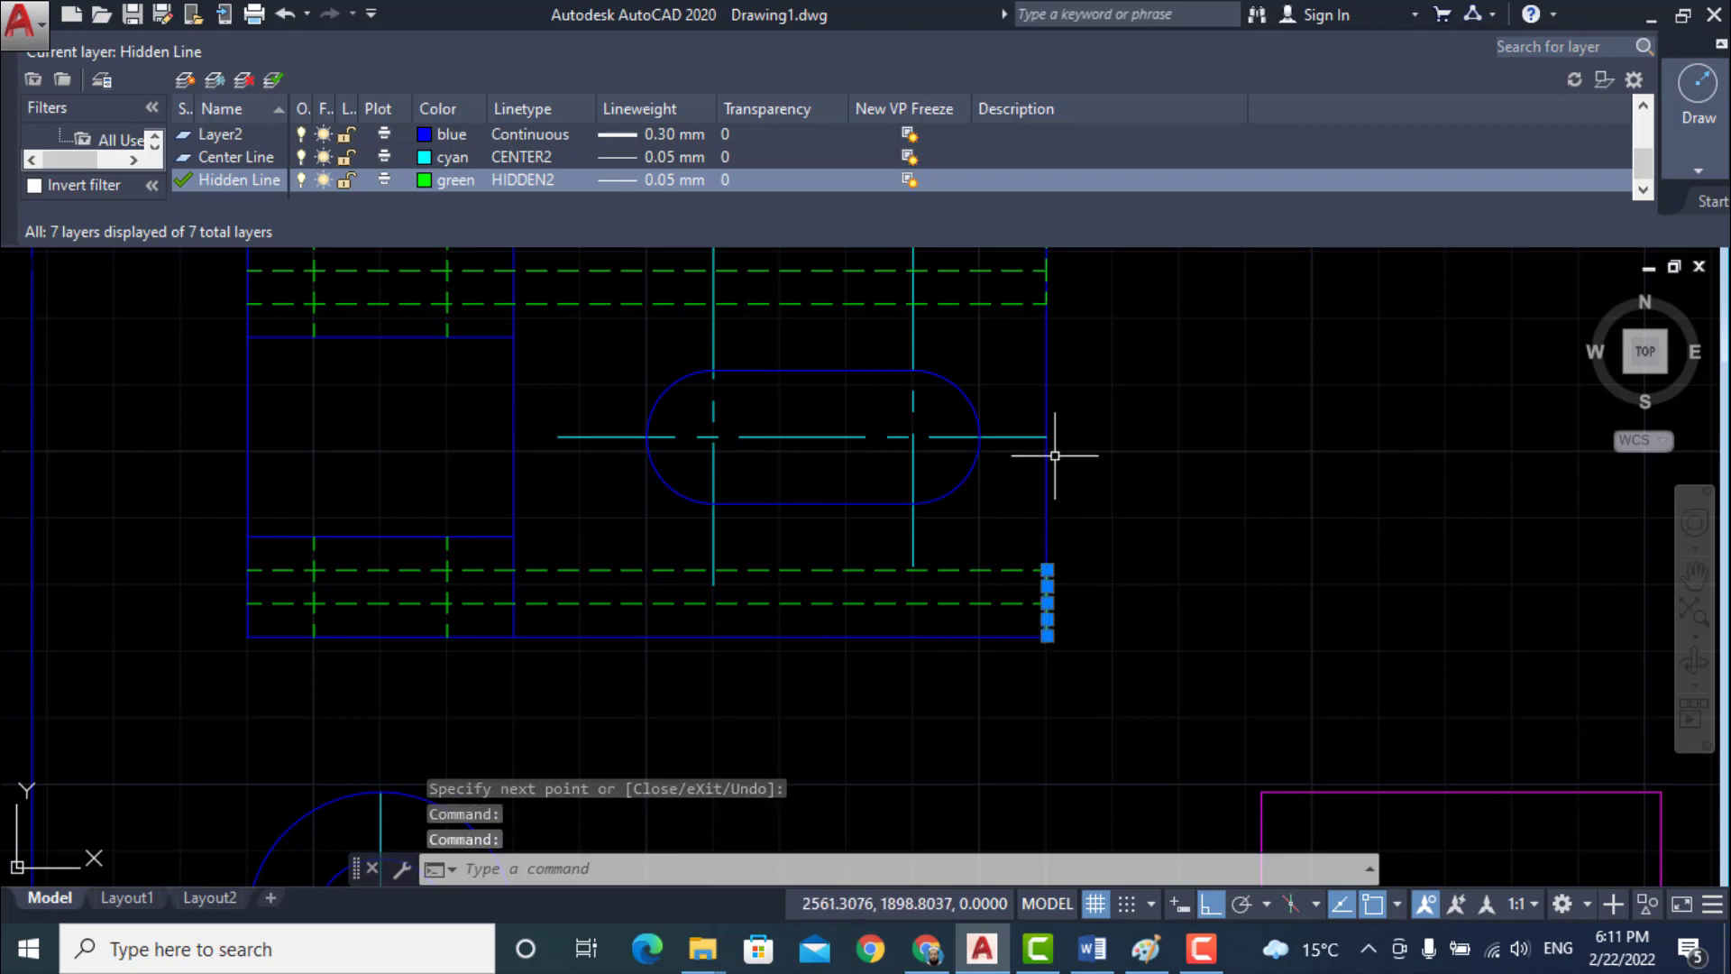
left_click(1047, 270)
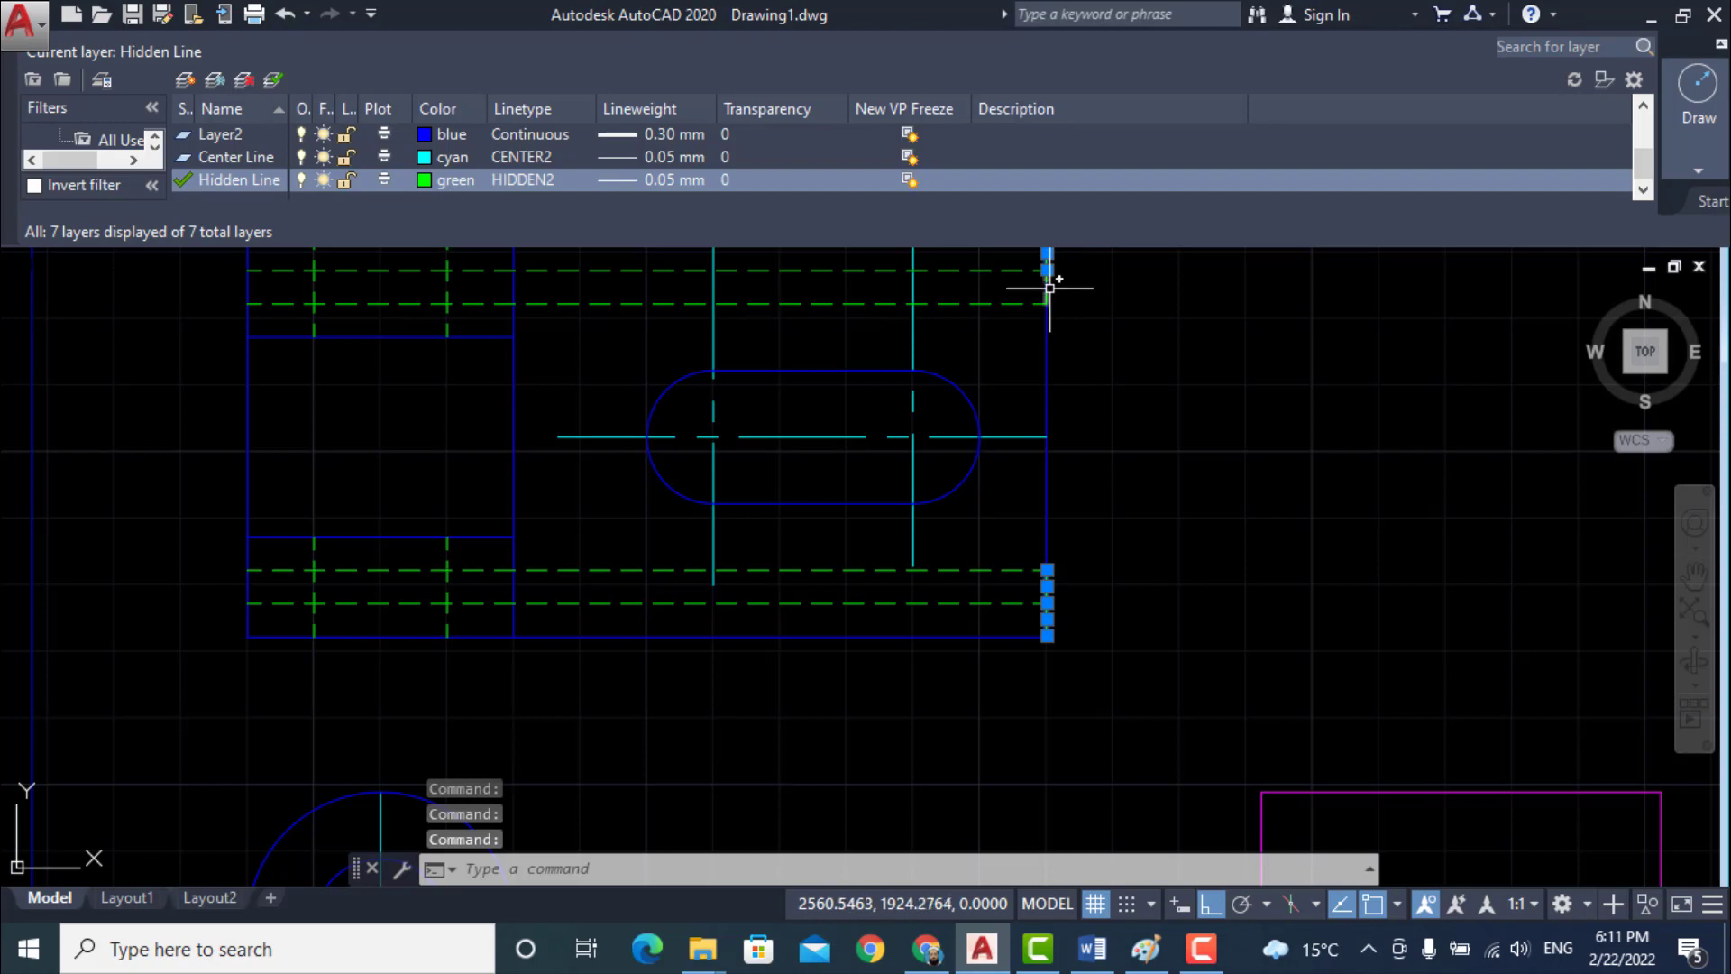
key("Delete")
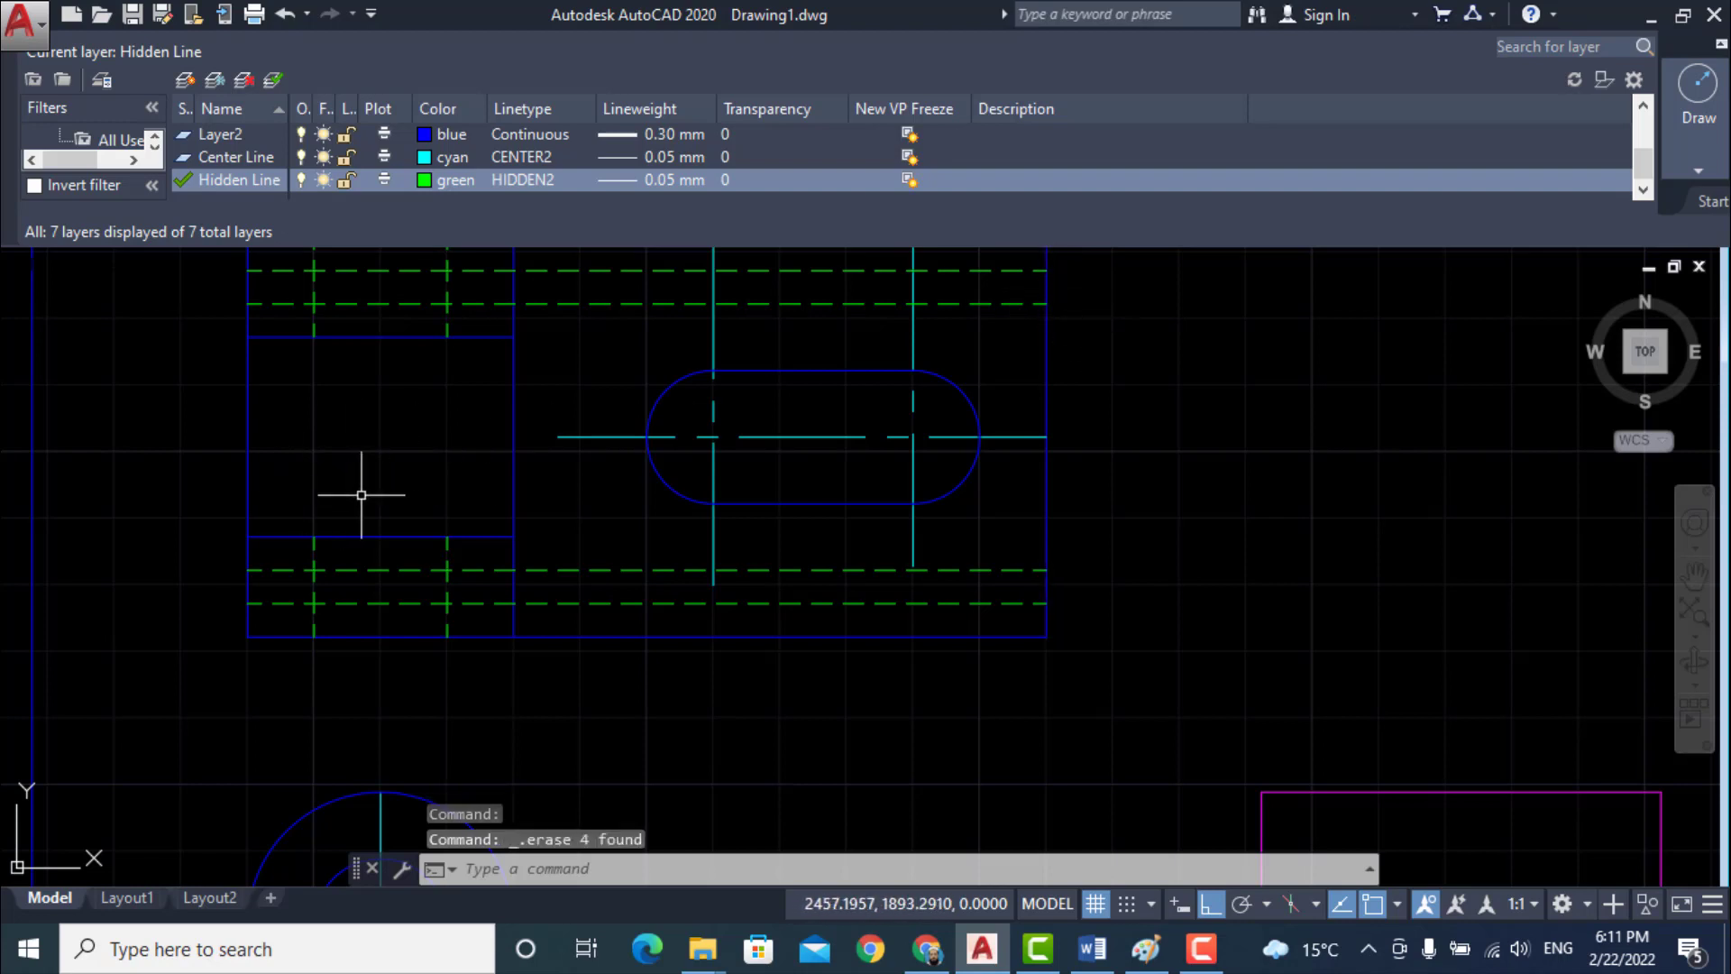
- Switch to the Assignmnet 4 document in Word, examine the bracket's dovetail end dimensions, and return to AutoCAD
scroll(475, 425, "down", 2)
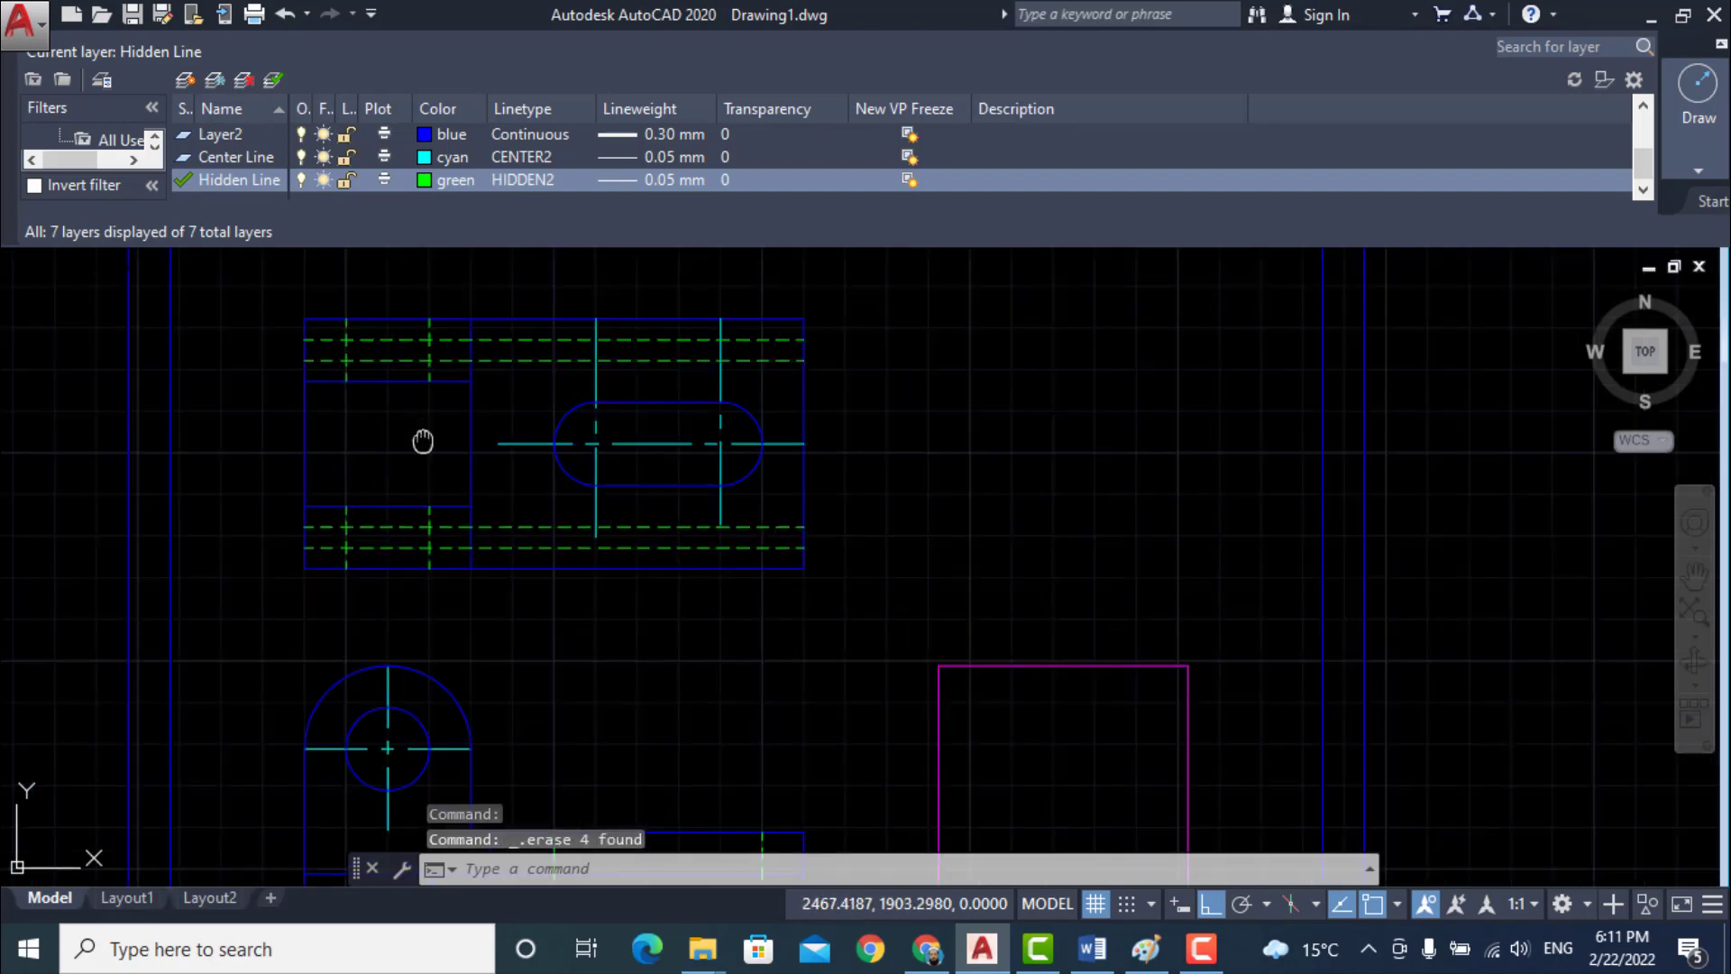
middle_click_drag(426, 437, 492, 496)
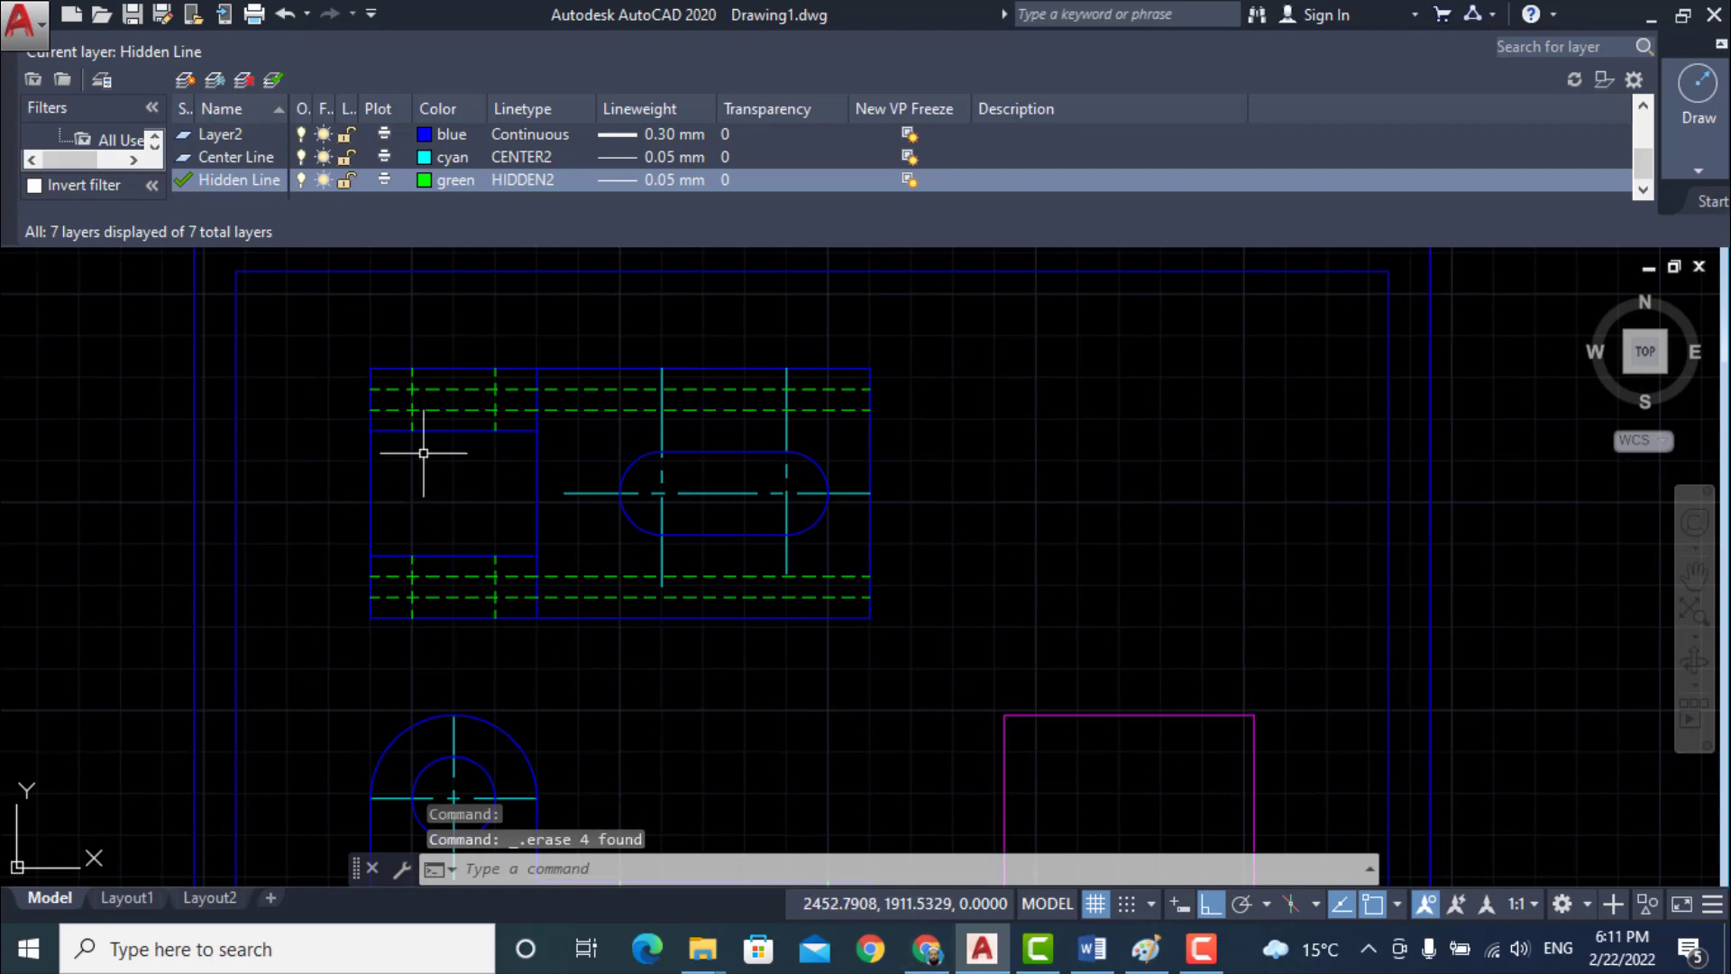
scroll(424, 456, "up", 2)
scroll(460, 473, "down", 2)
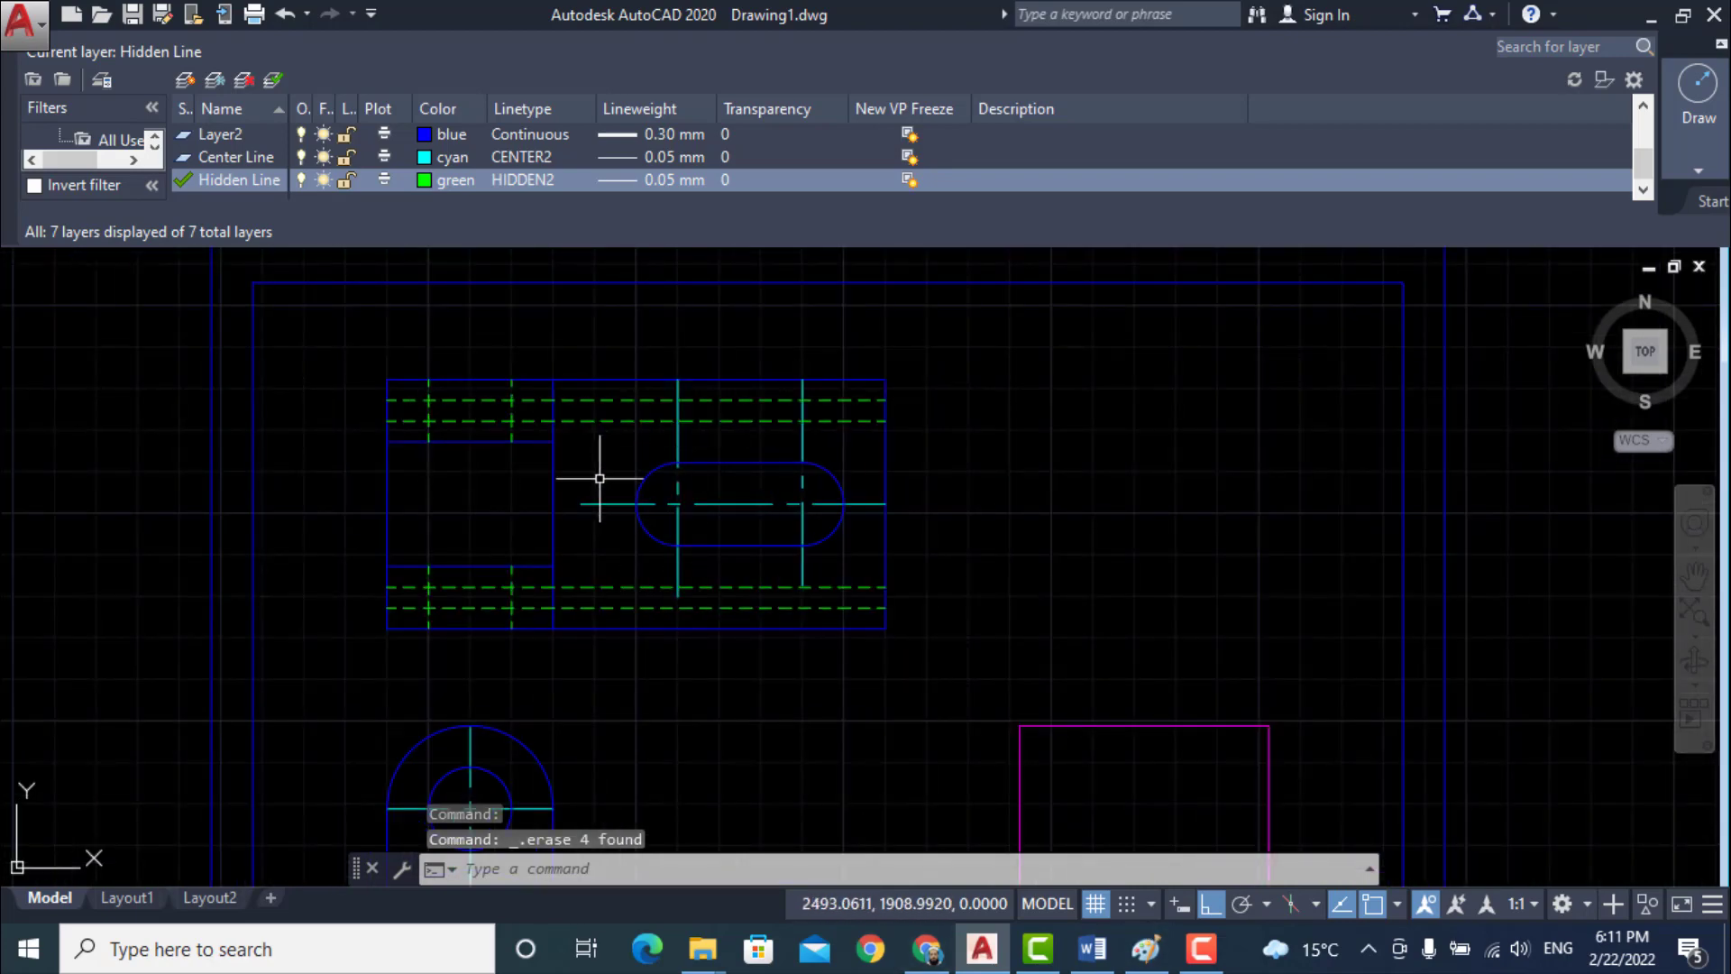
scroll(1034, 748, "down", 2)
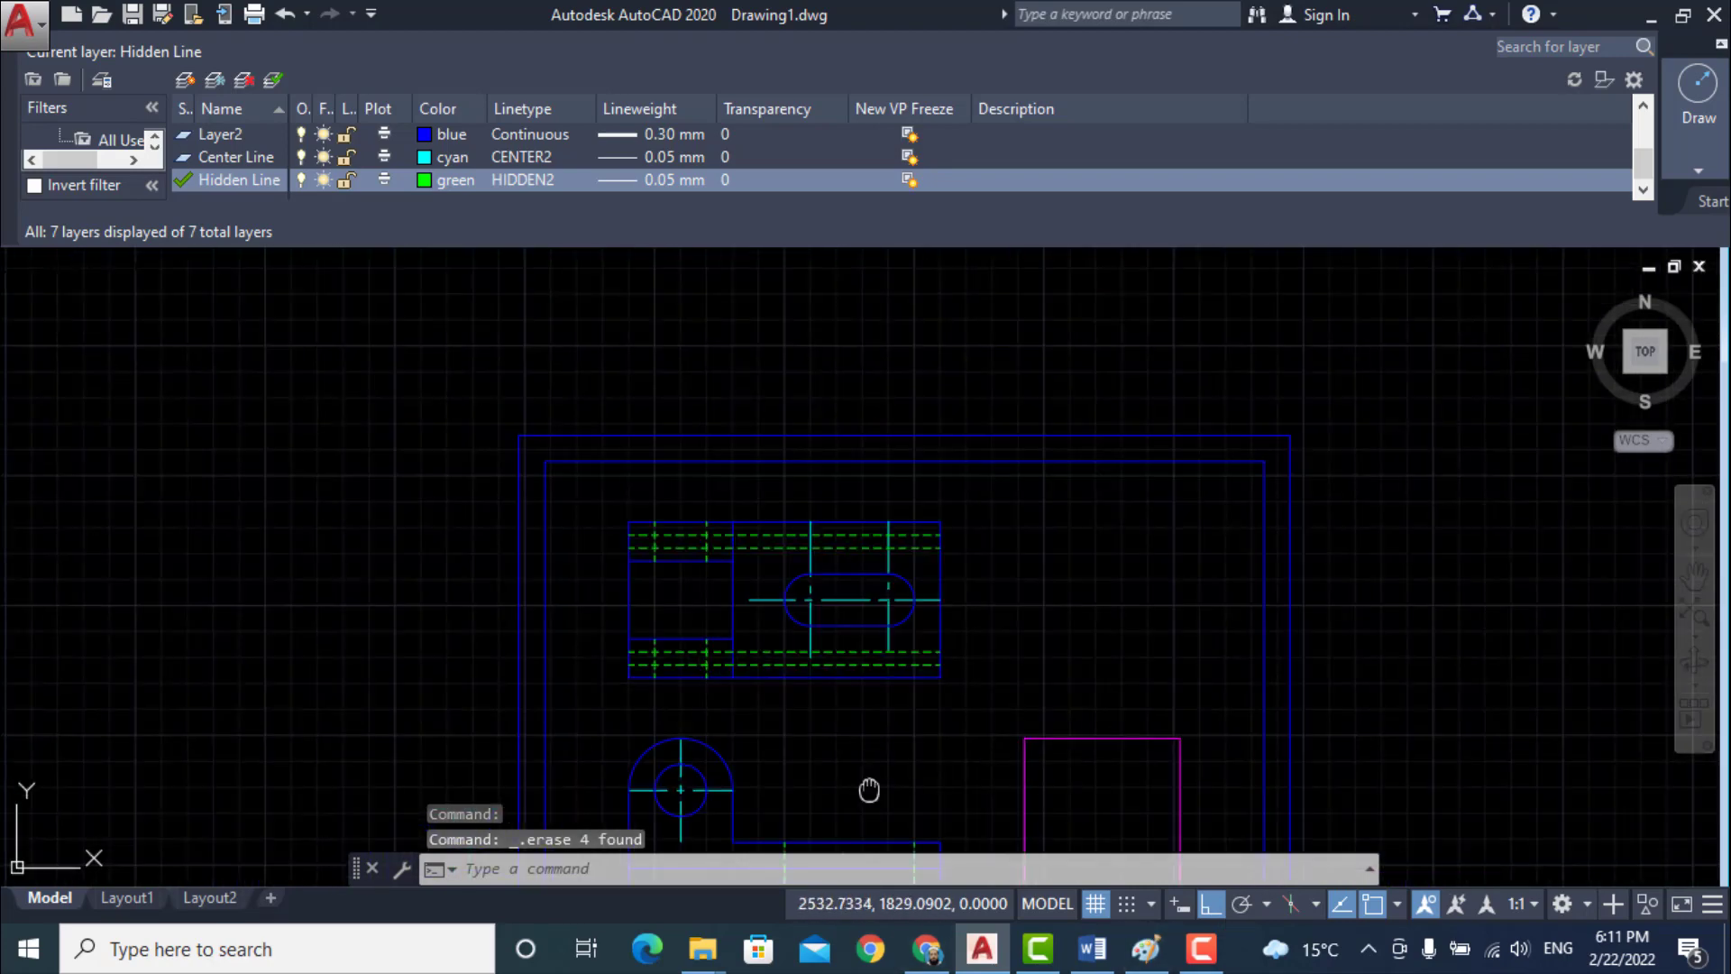
middle_click_drag(869, 788, 747, 582)
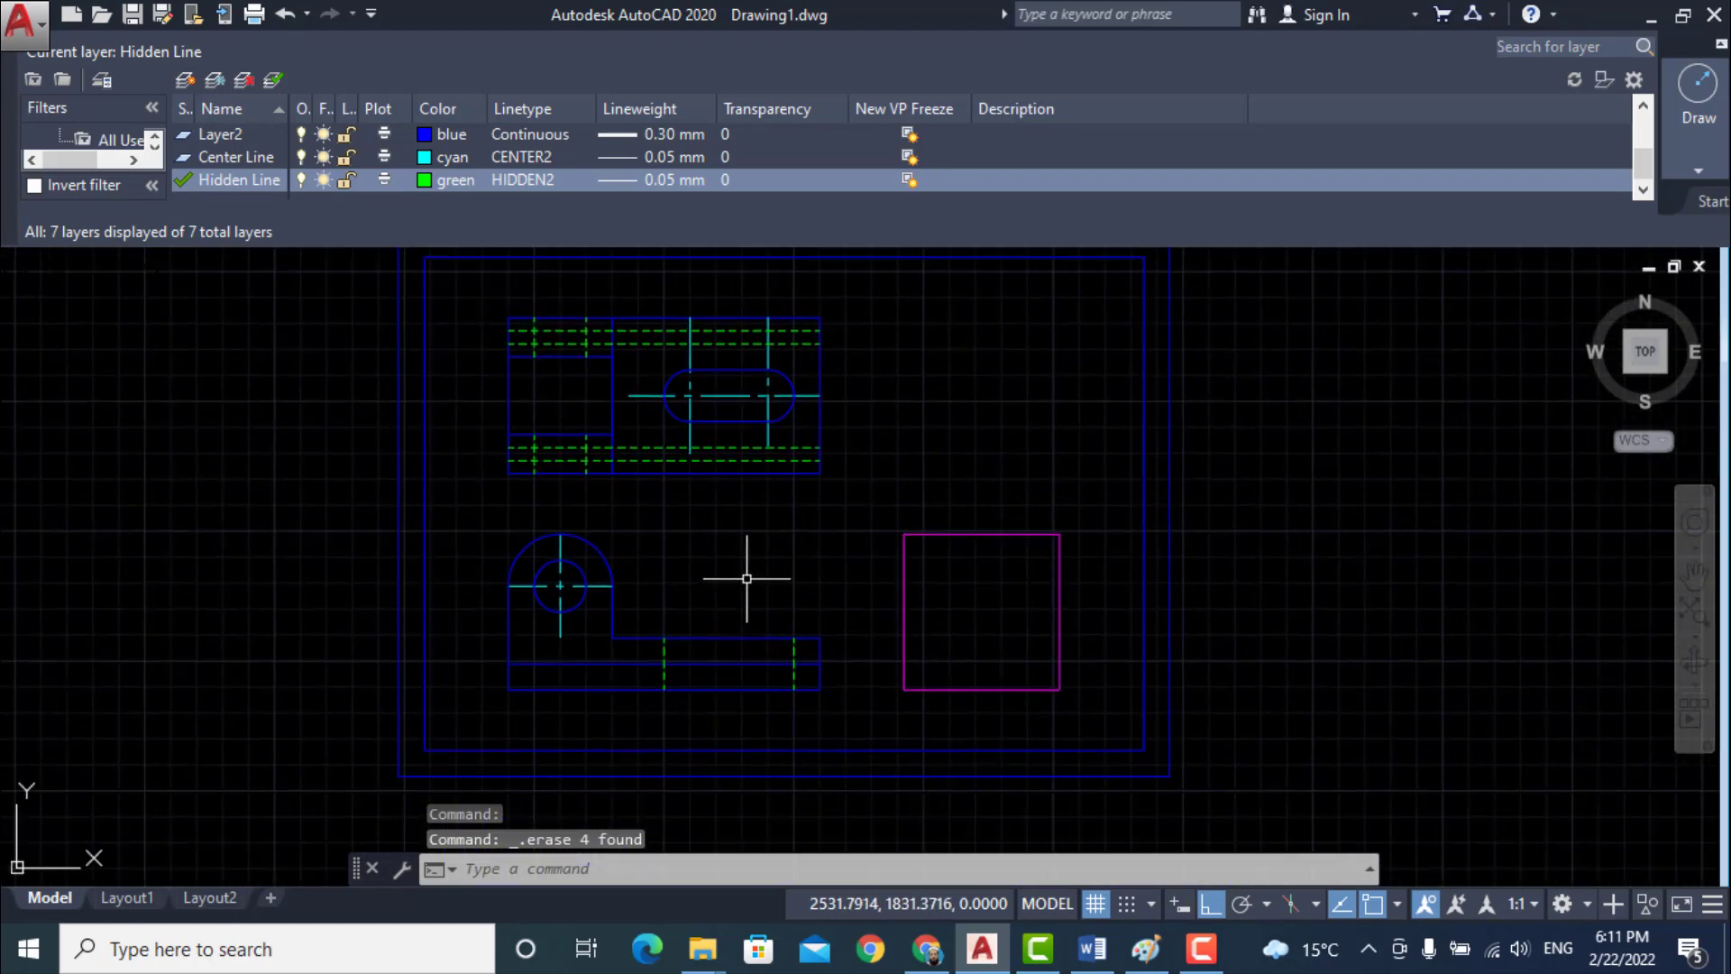
left_click(1092, 949)
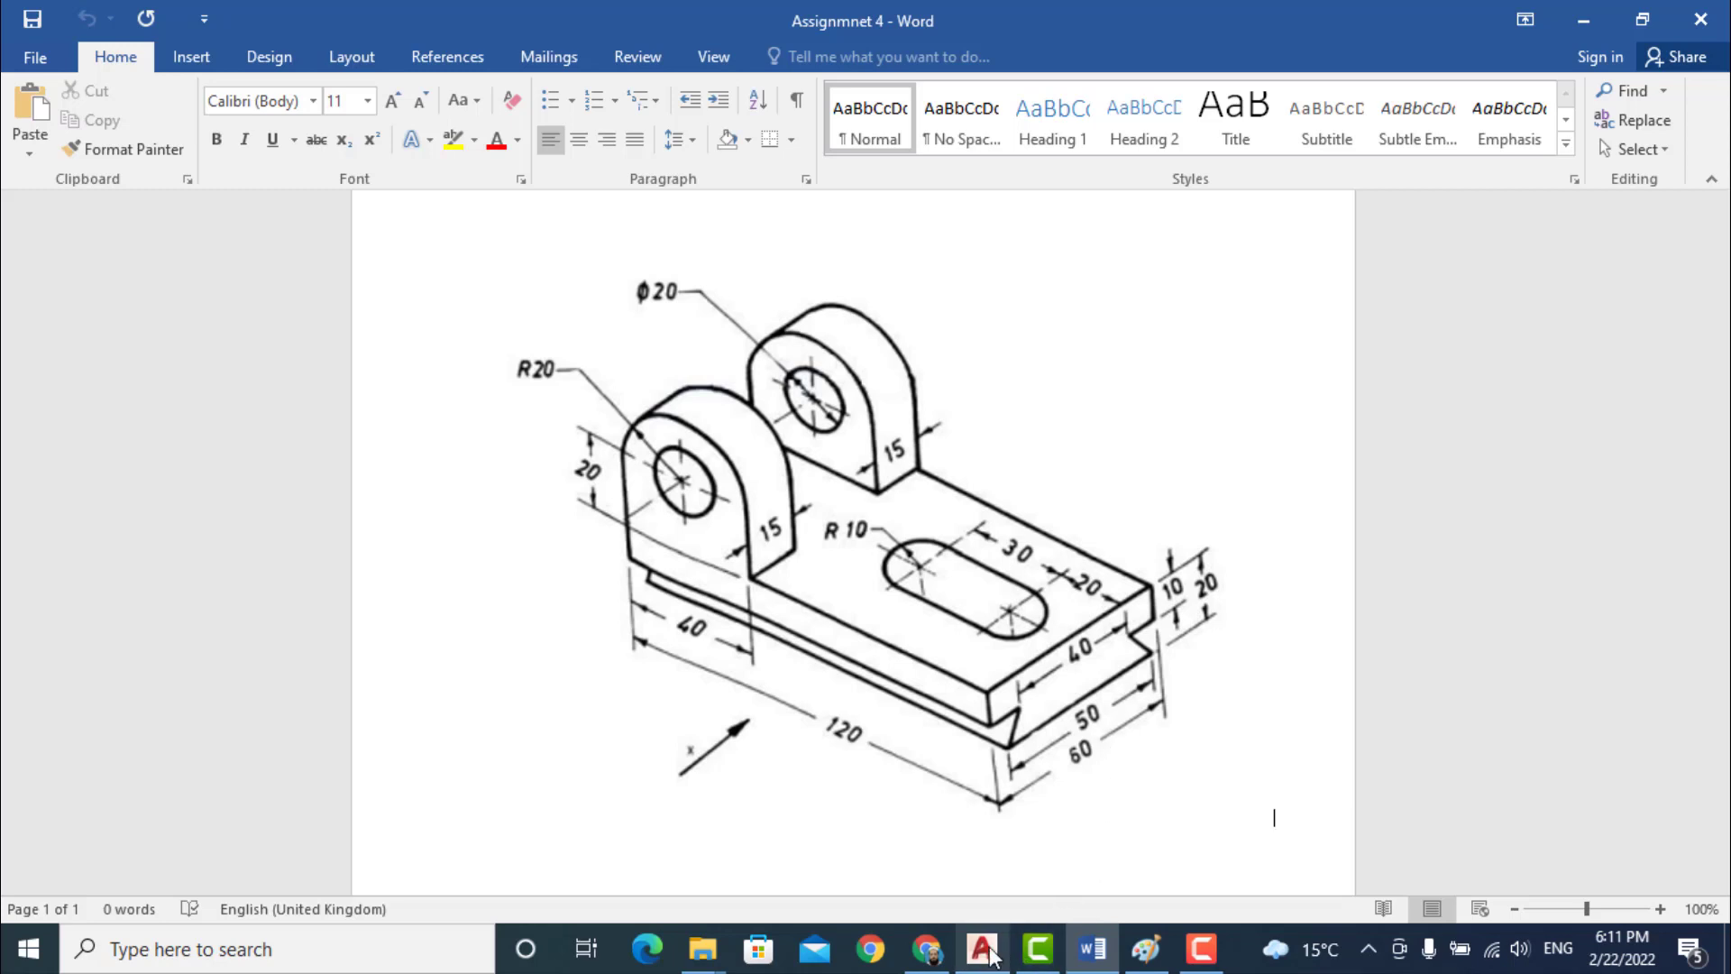
mouse_move(990, 954)
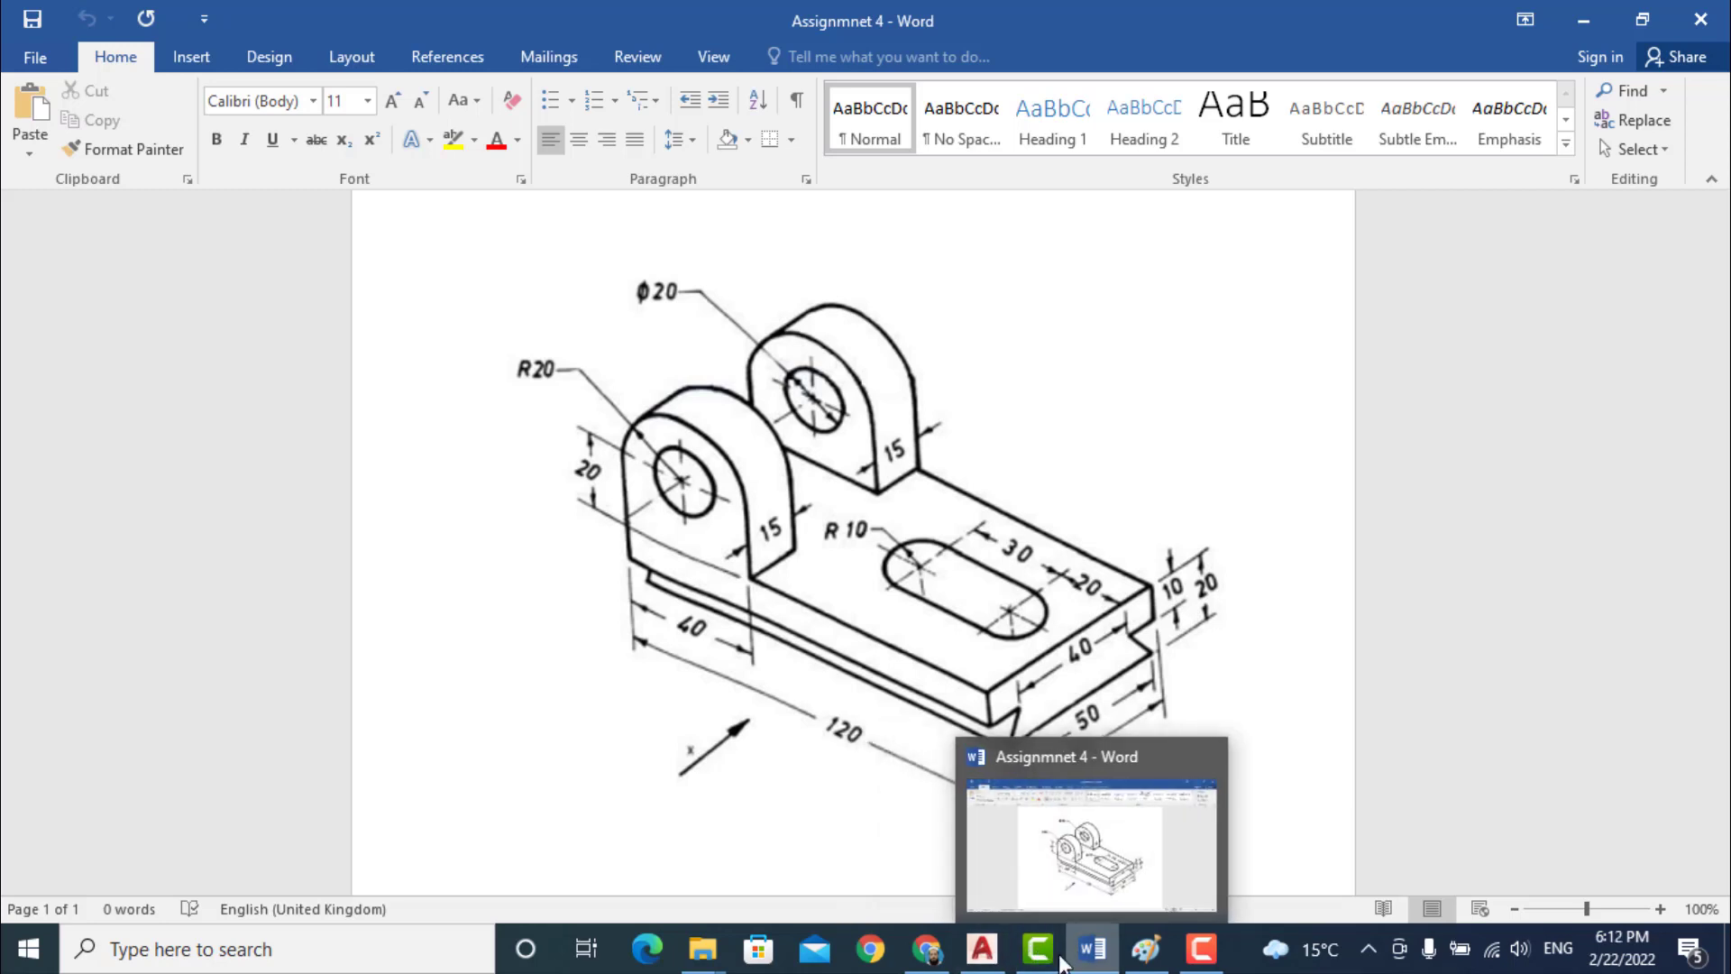
left_click(981, 954)
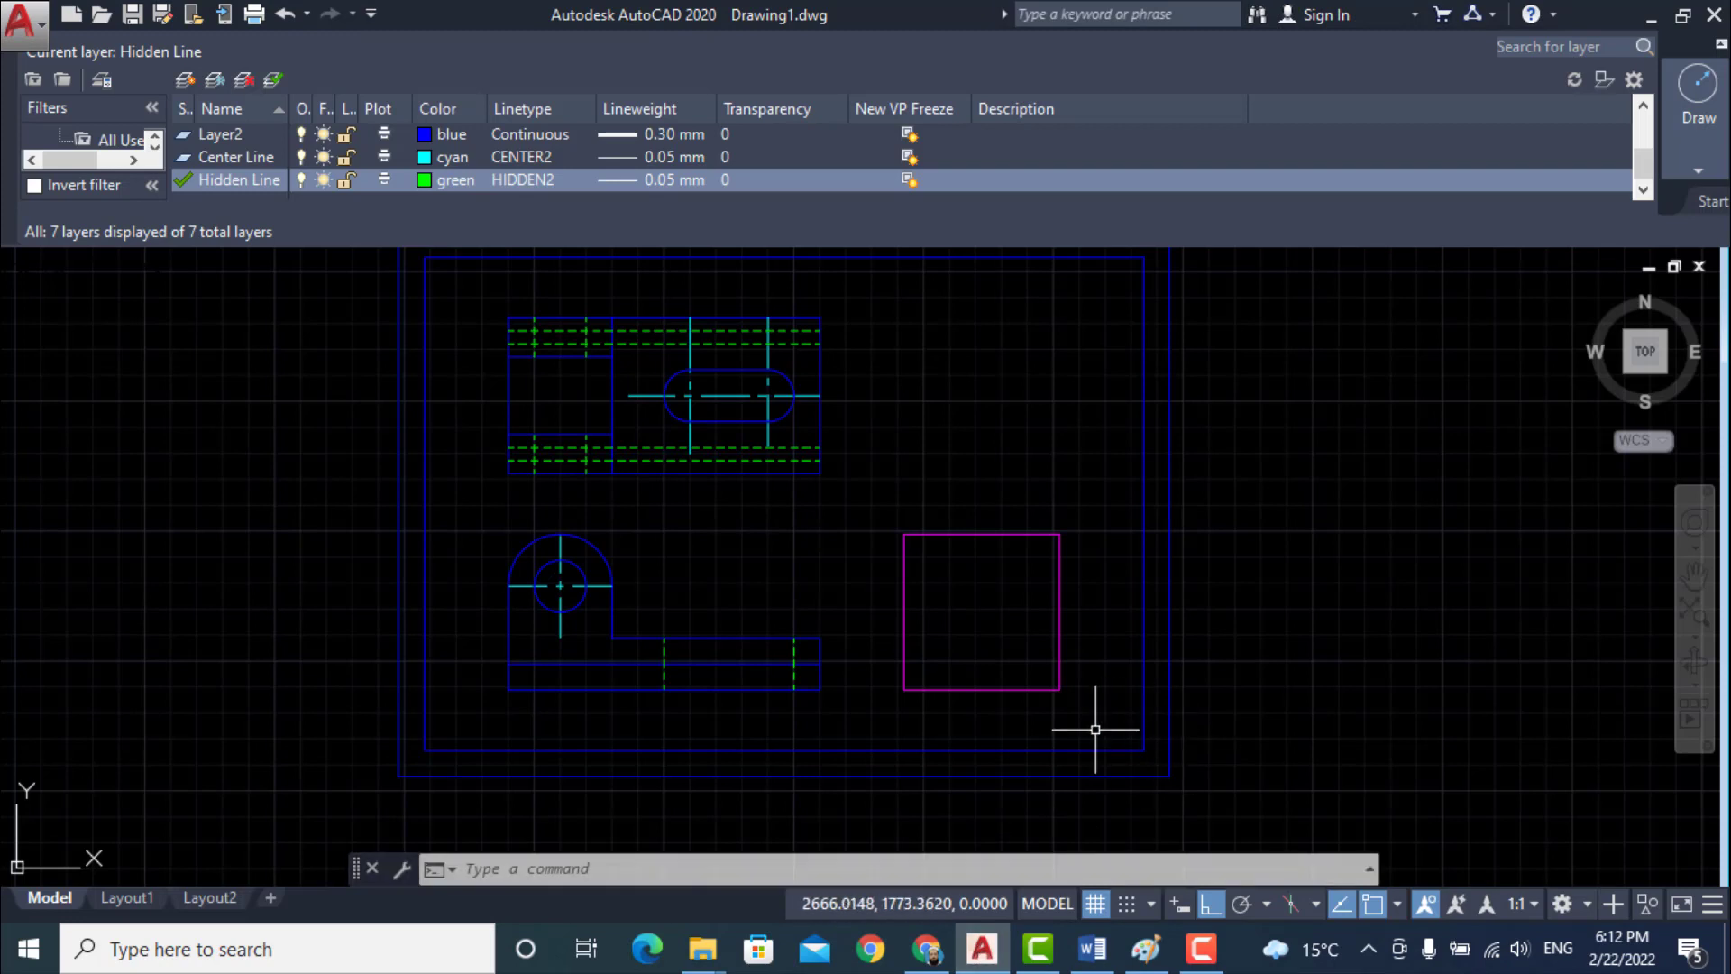
type("l")
key("Return")
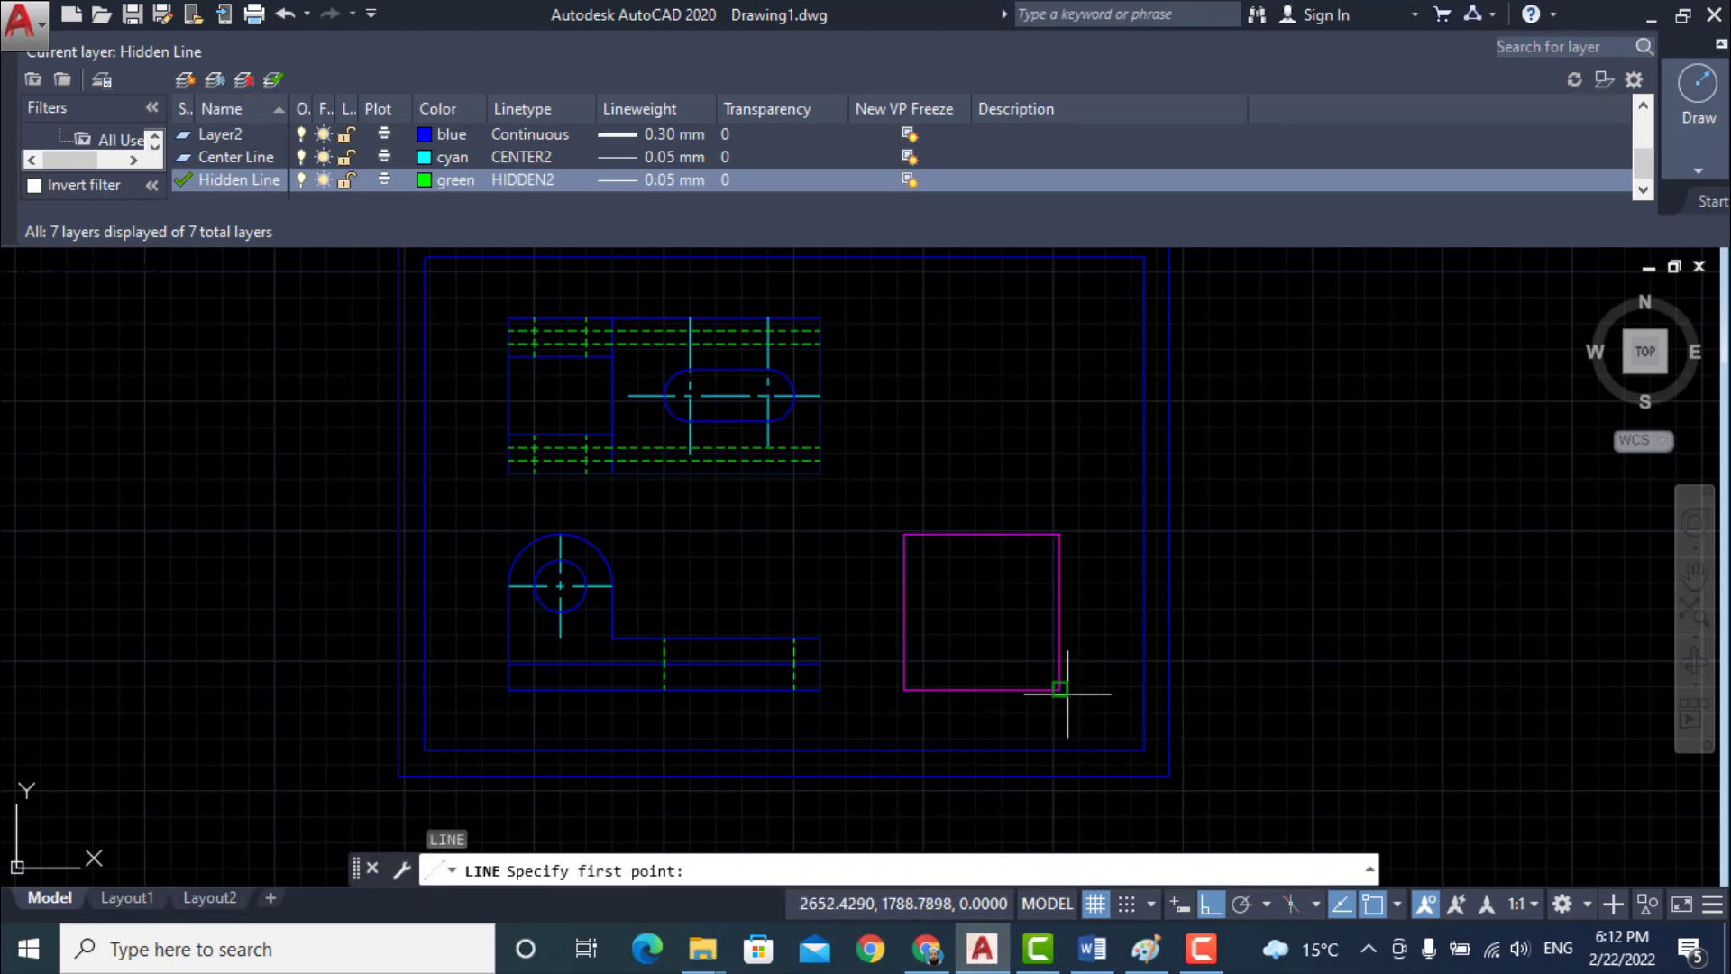
left_click(1061, 690)
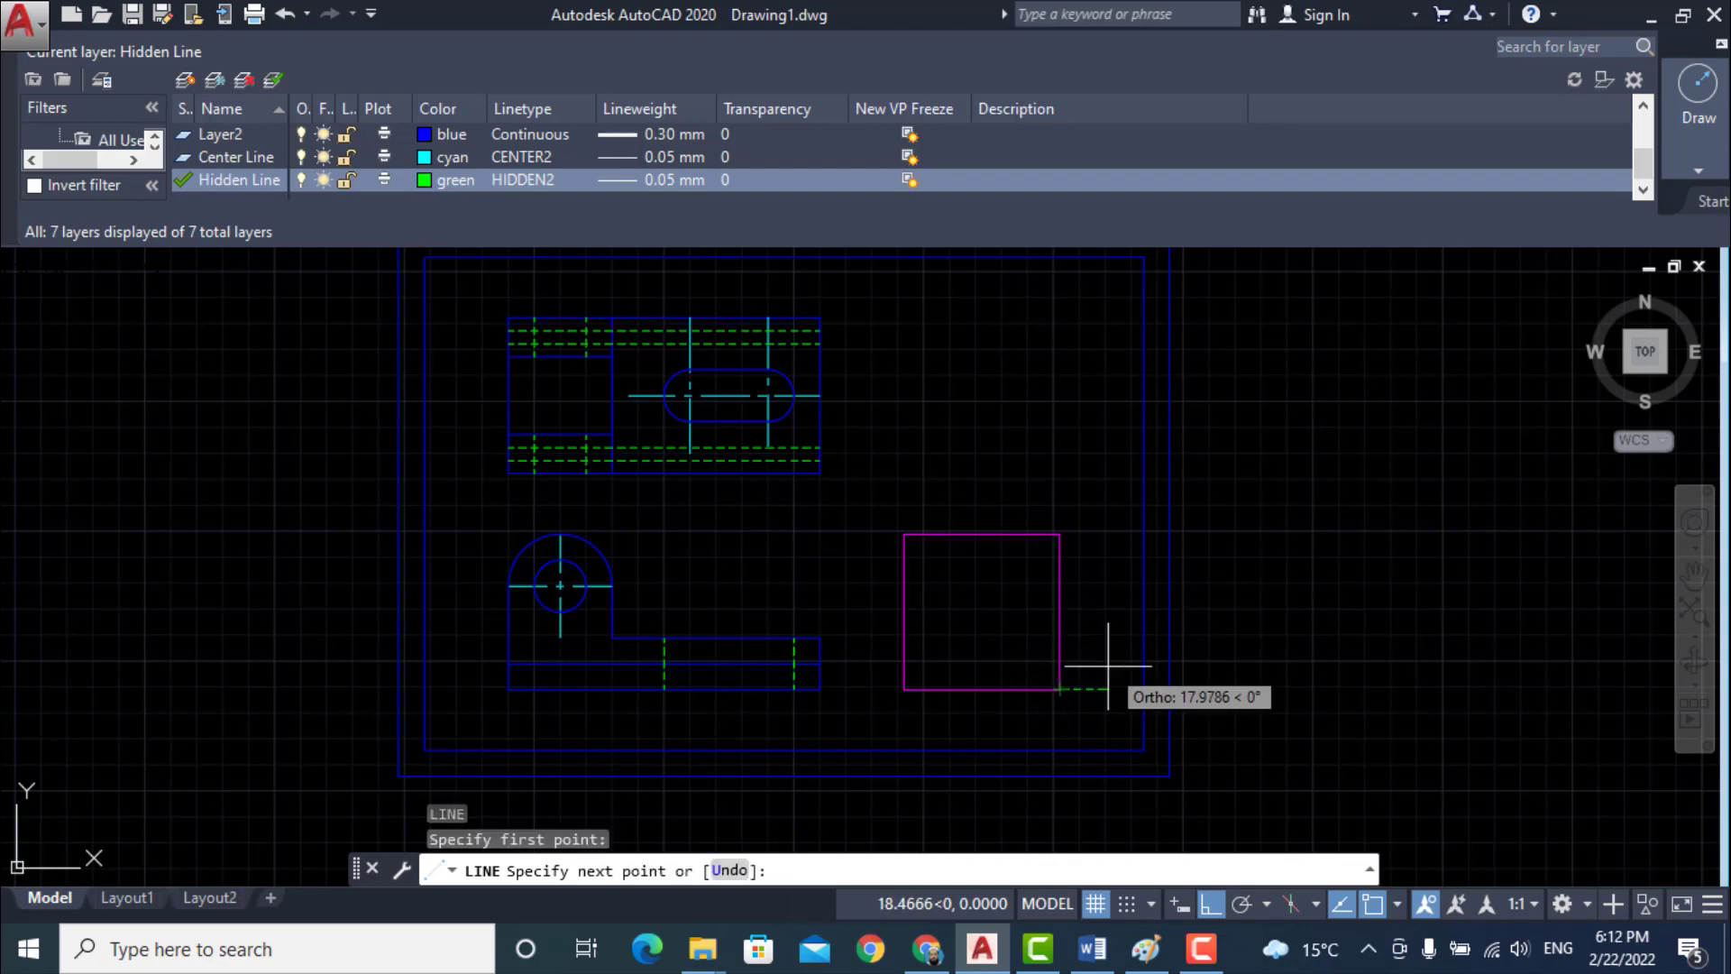
key("Escape")
- Make Visible Line the current layer and recheck the bracket's isometric drawing in Word before returning to AutoCAD
scroll(275, 173, "up", 3)
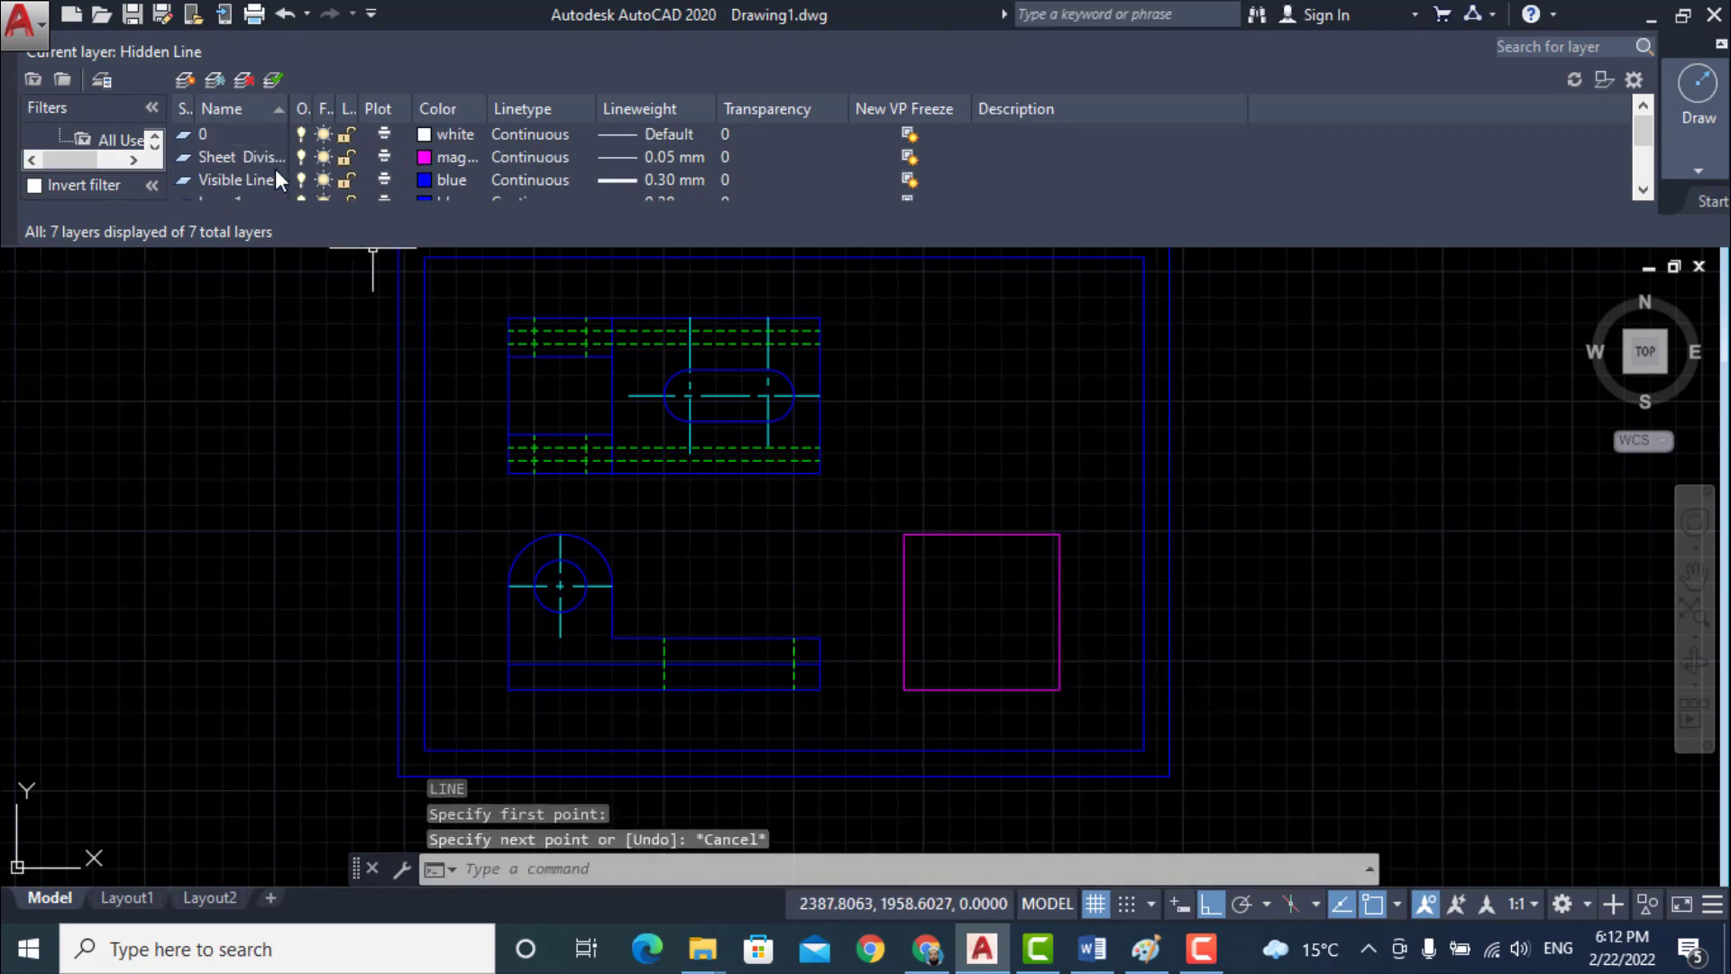
double_click(248, 174)
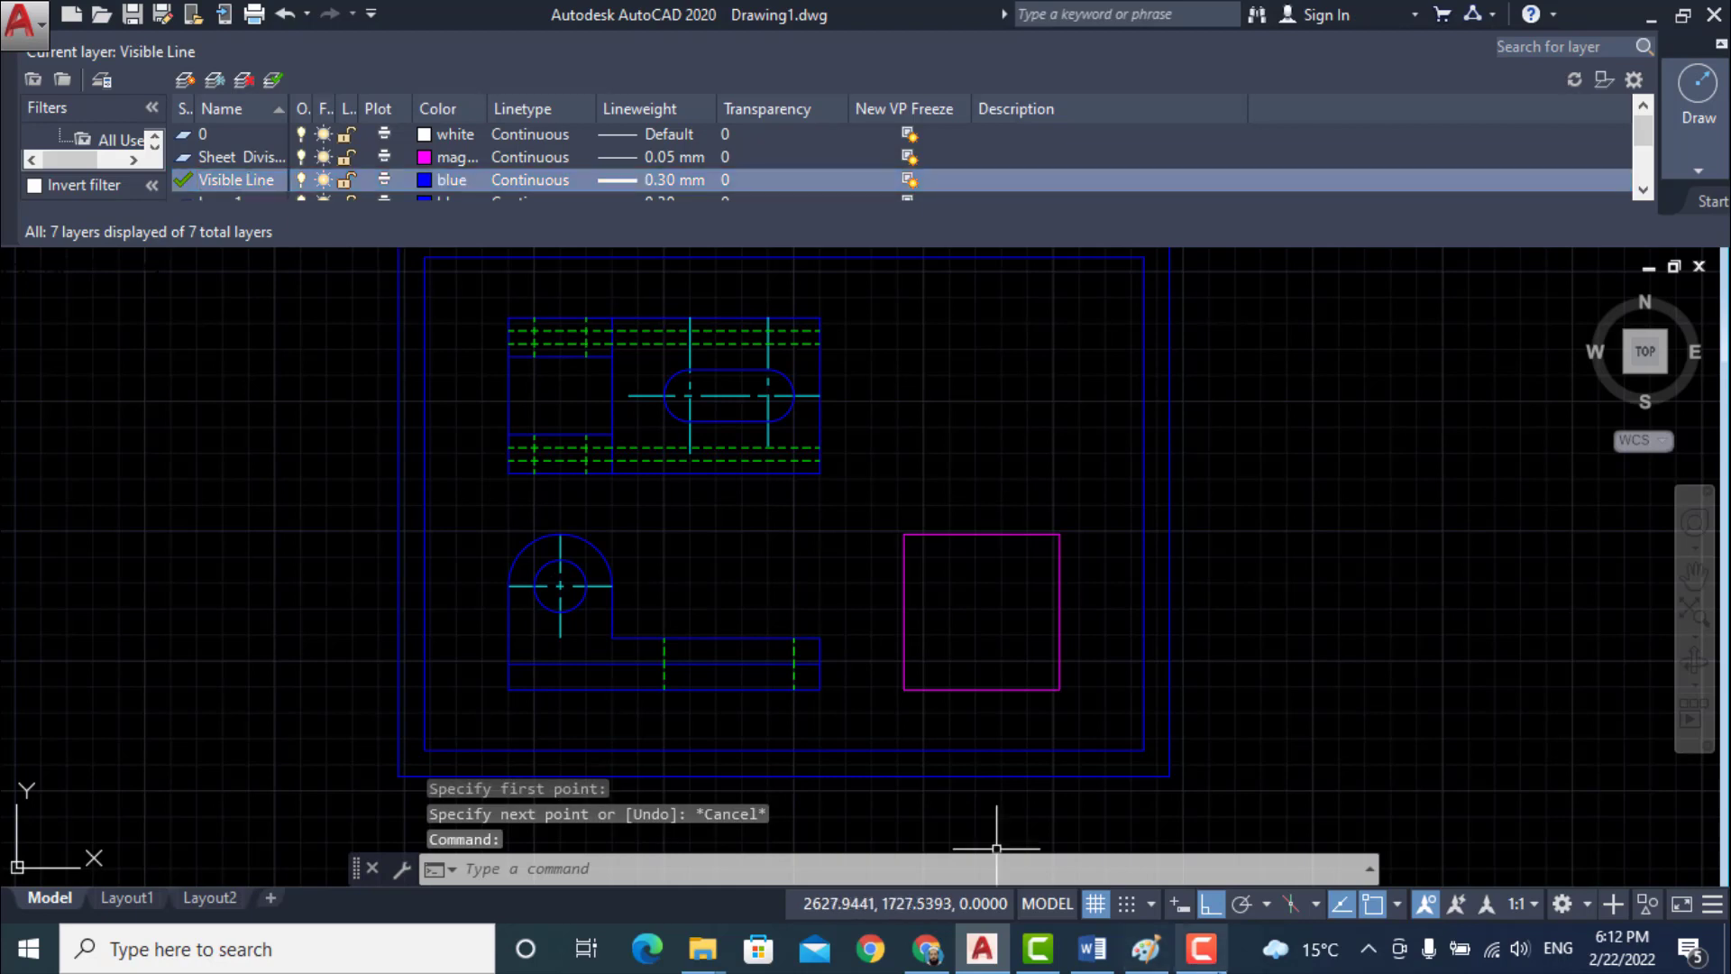
left_click(1092, 949)
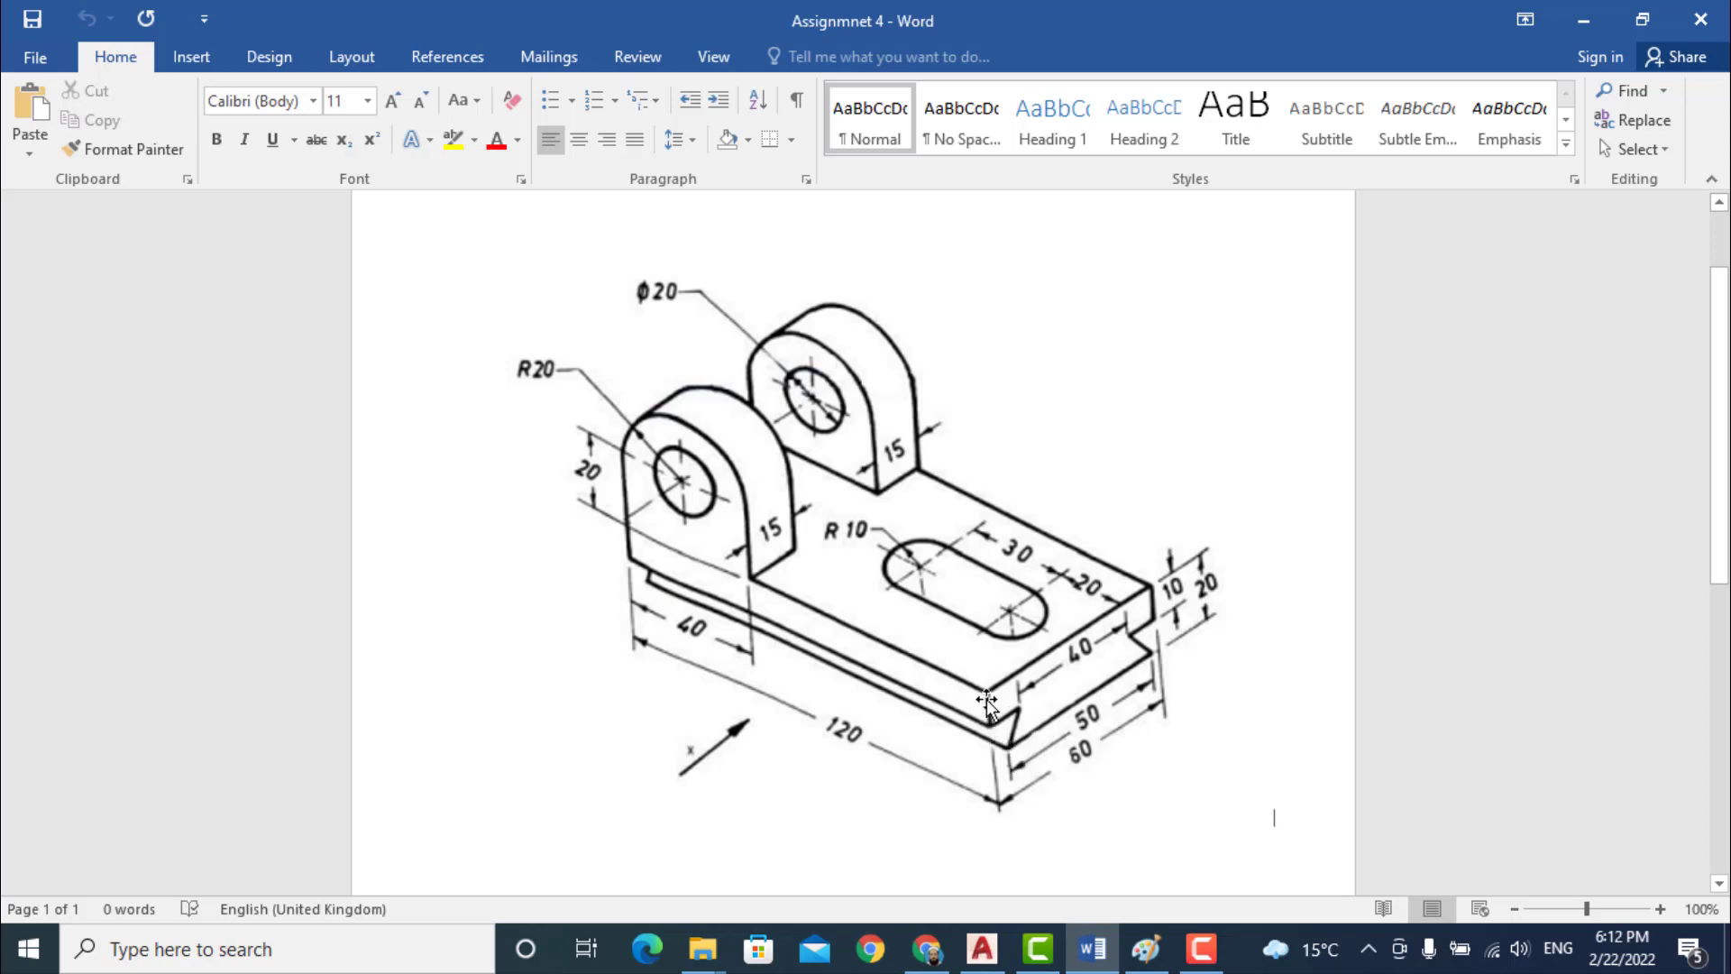
left_click(982, 956)
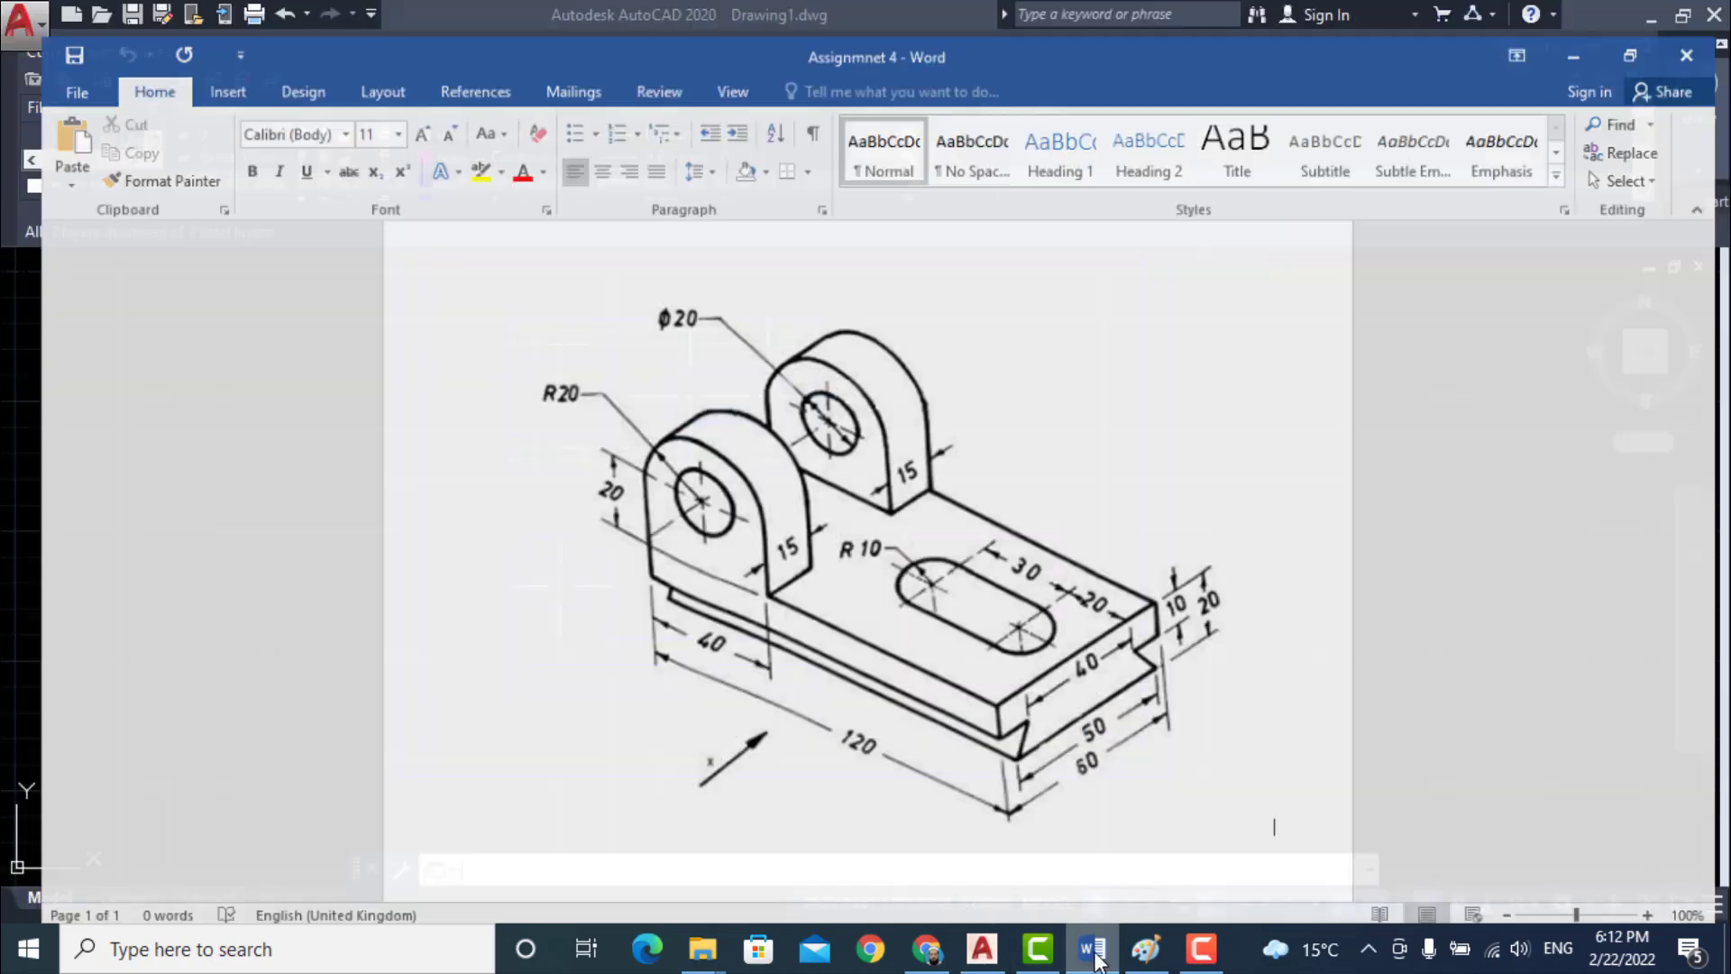
- Draw the side view's plate lines from the magenta square's lower-right corner: 10 up, 10 up, 60 left, 10 down, and back across to the right edge
type("l")
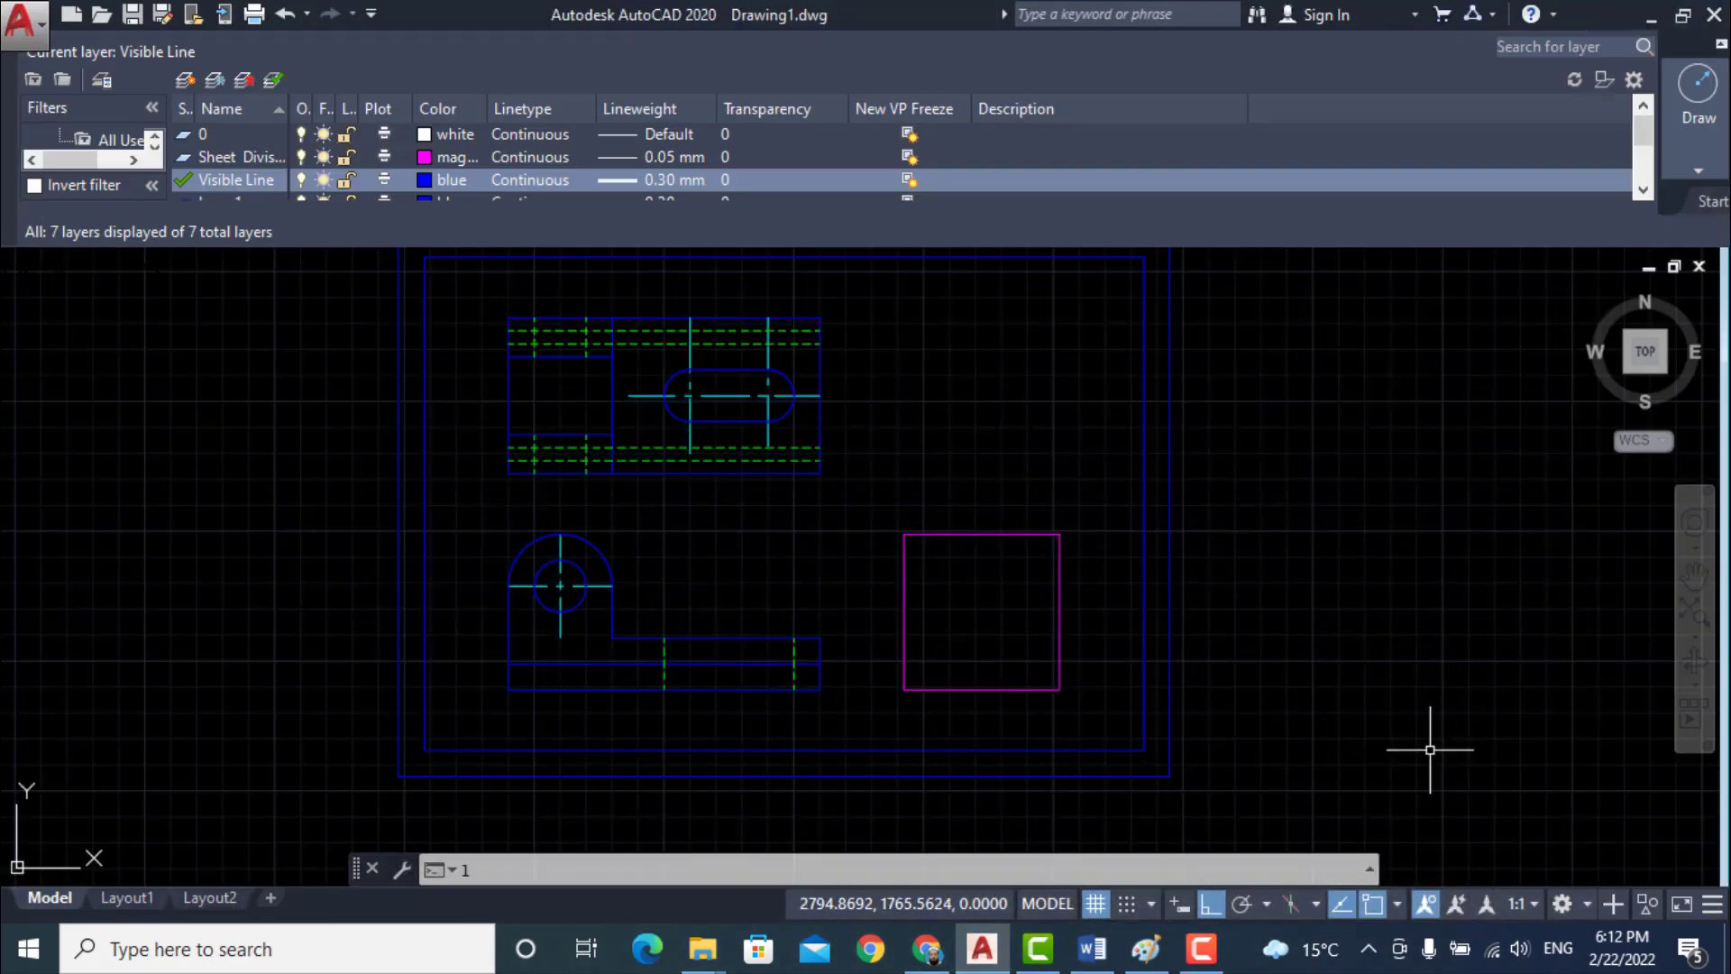
key("Return")
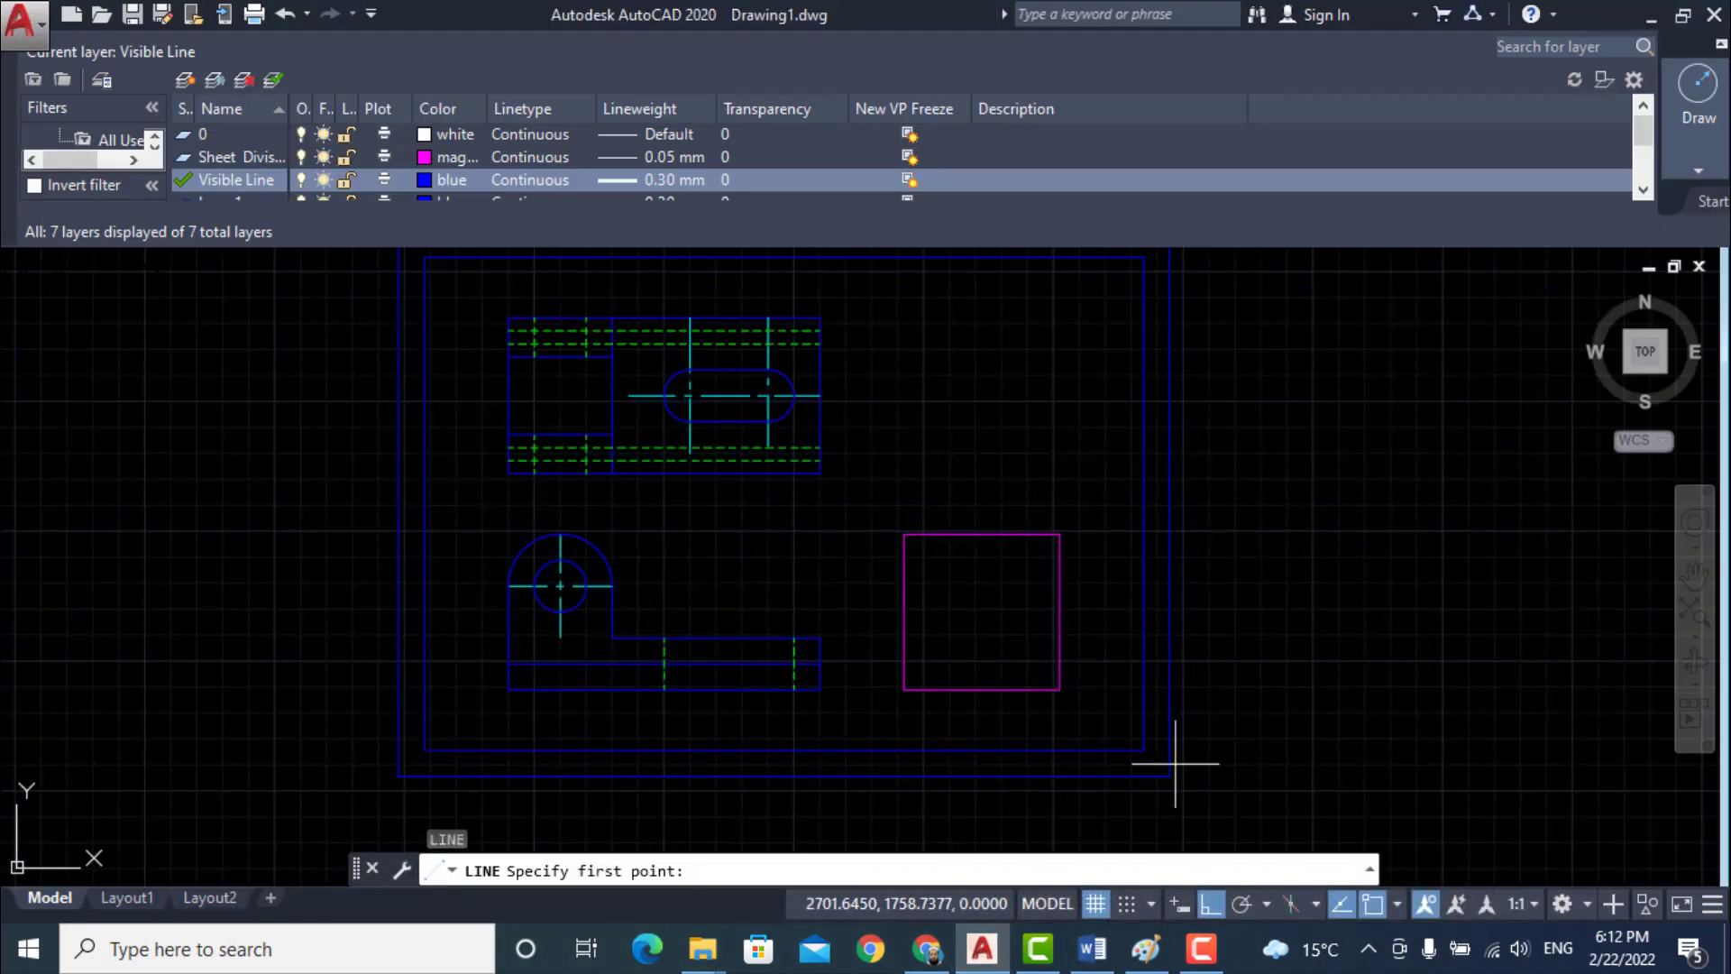
left_click(1063, 675)
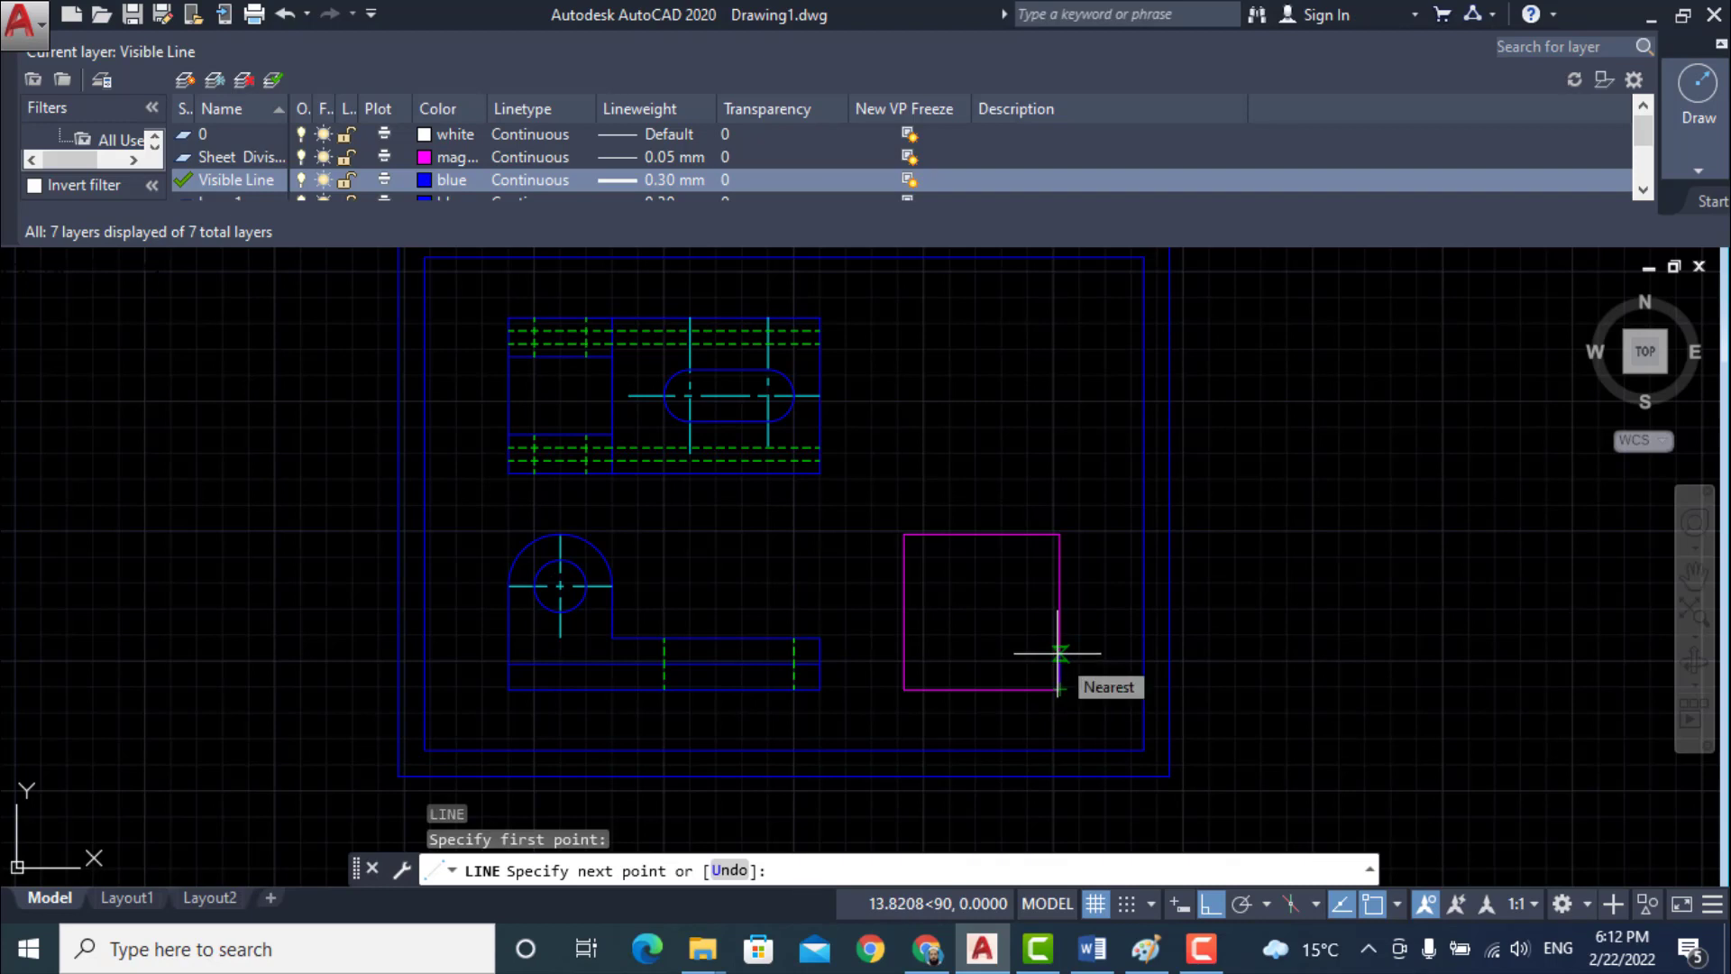
key("Return")
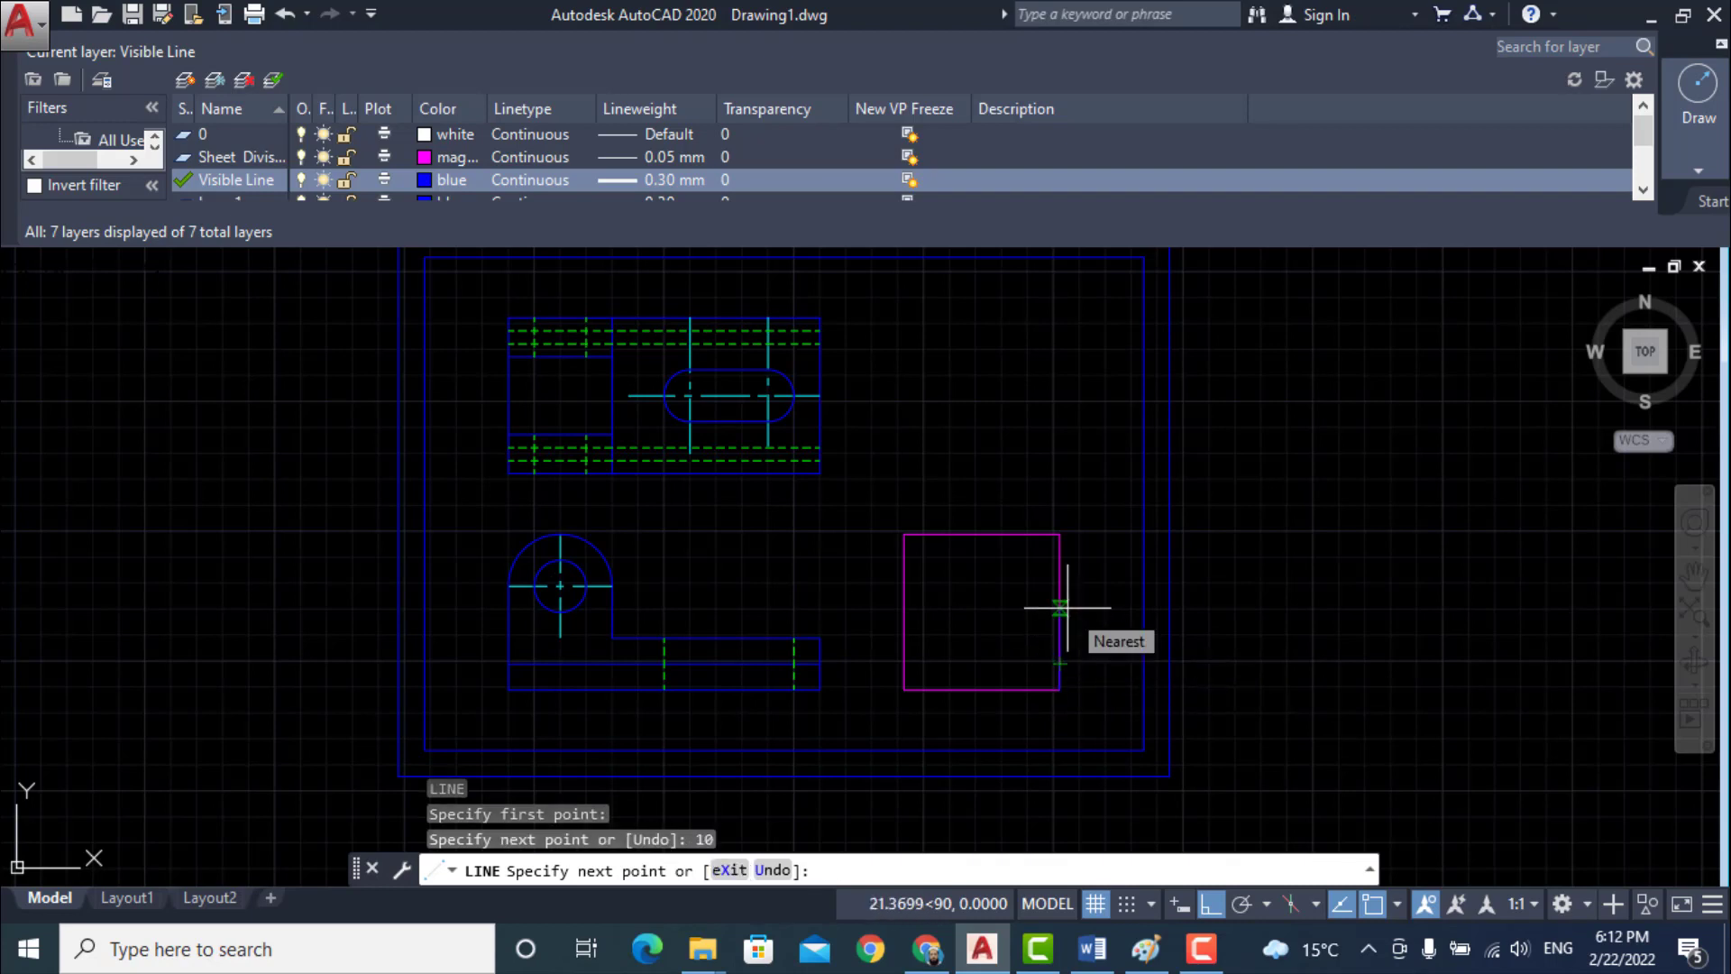
type("10")
key("Return")
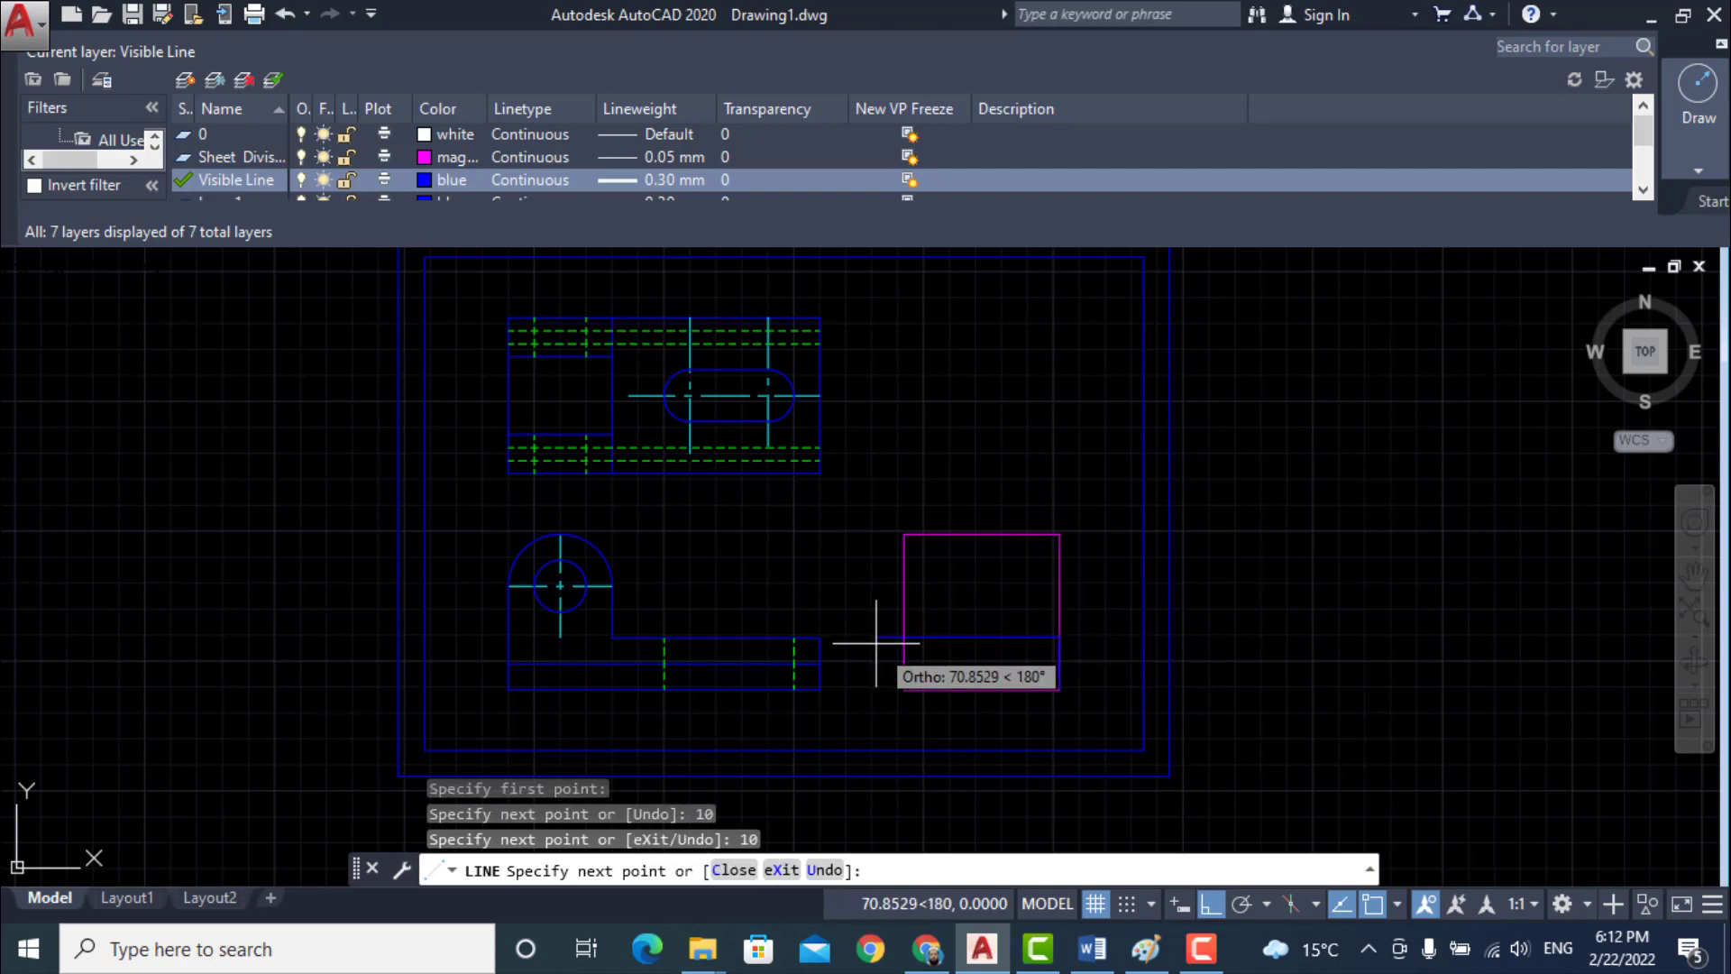
key("Return")
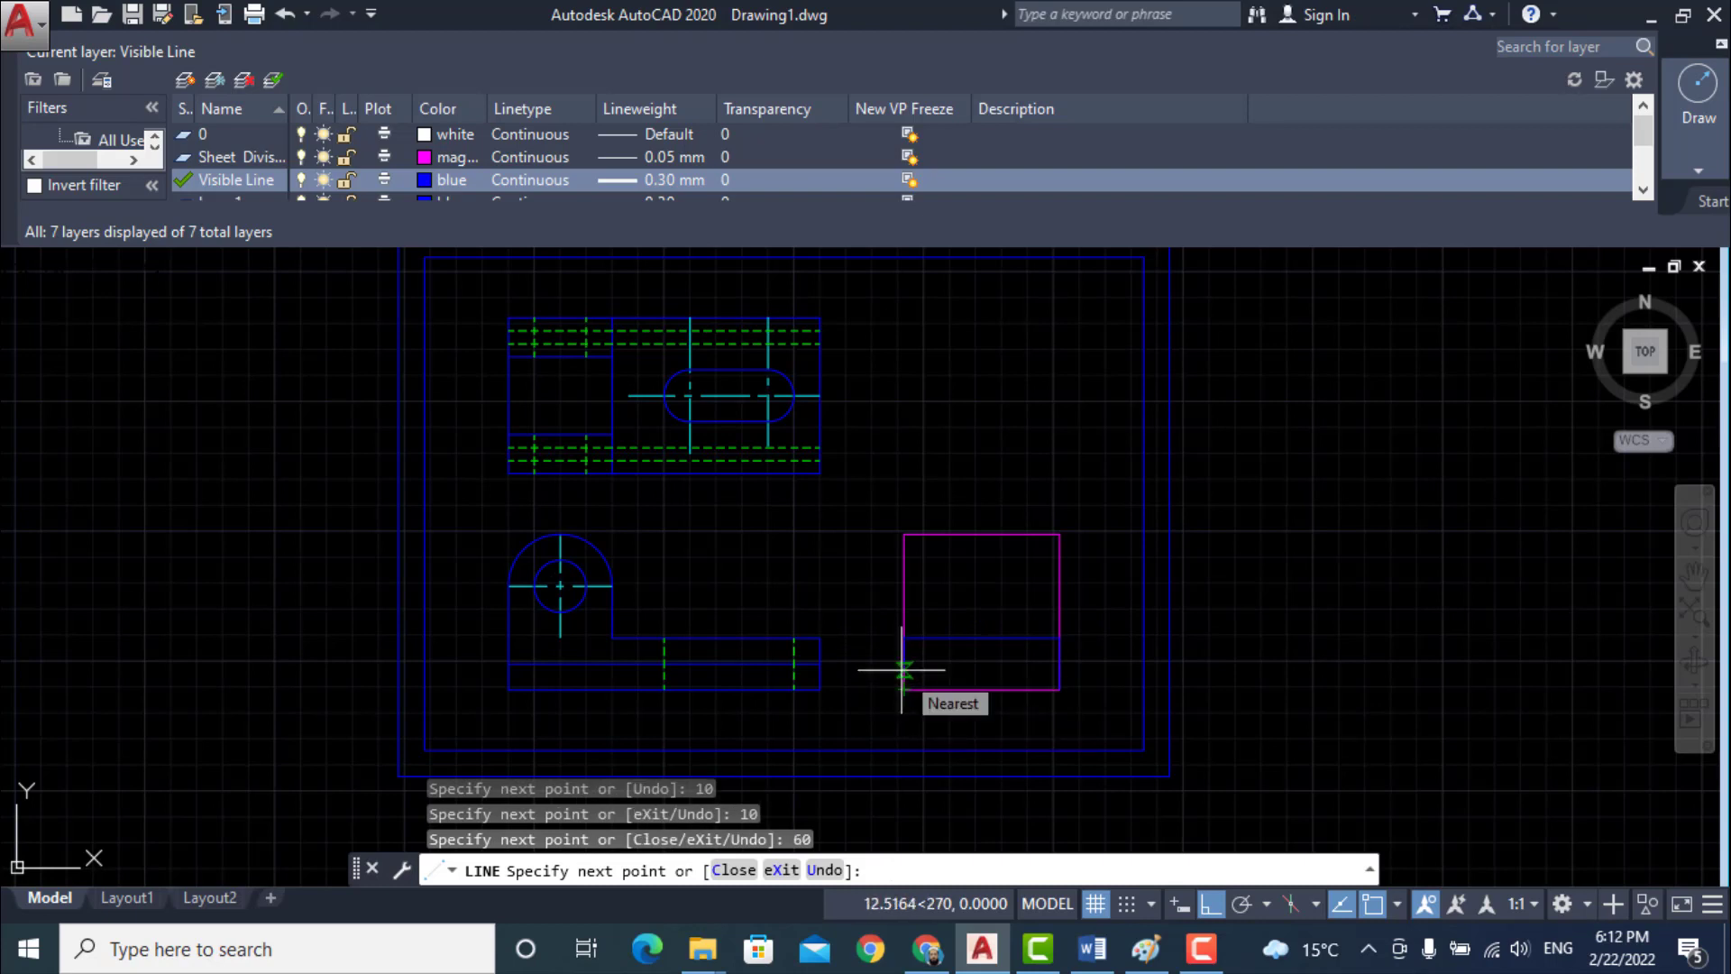
type("10")
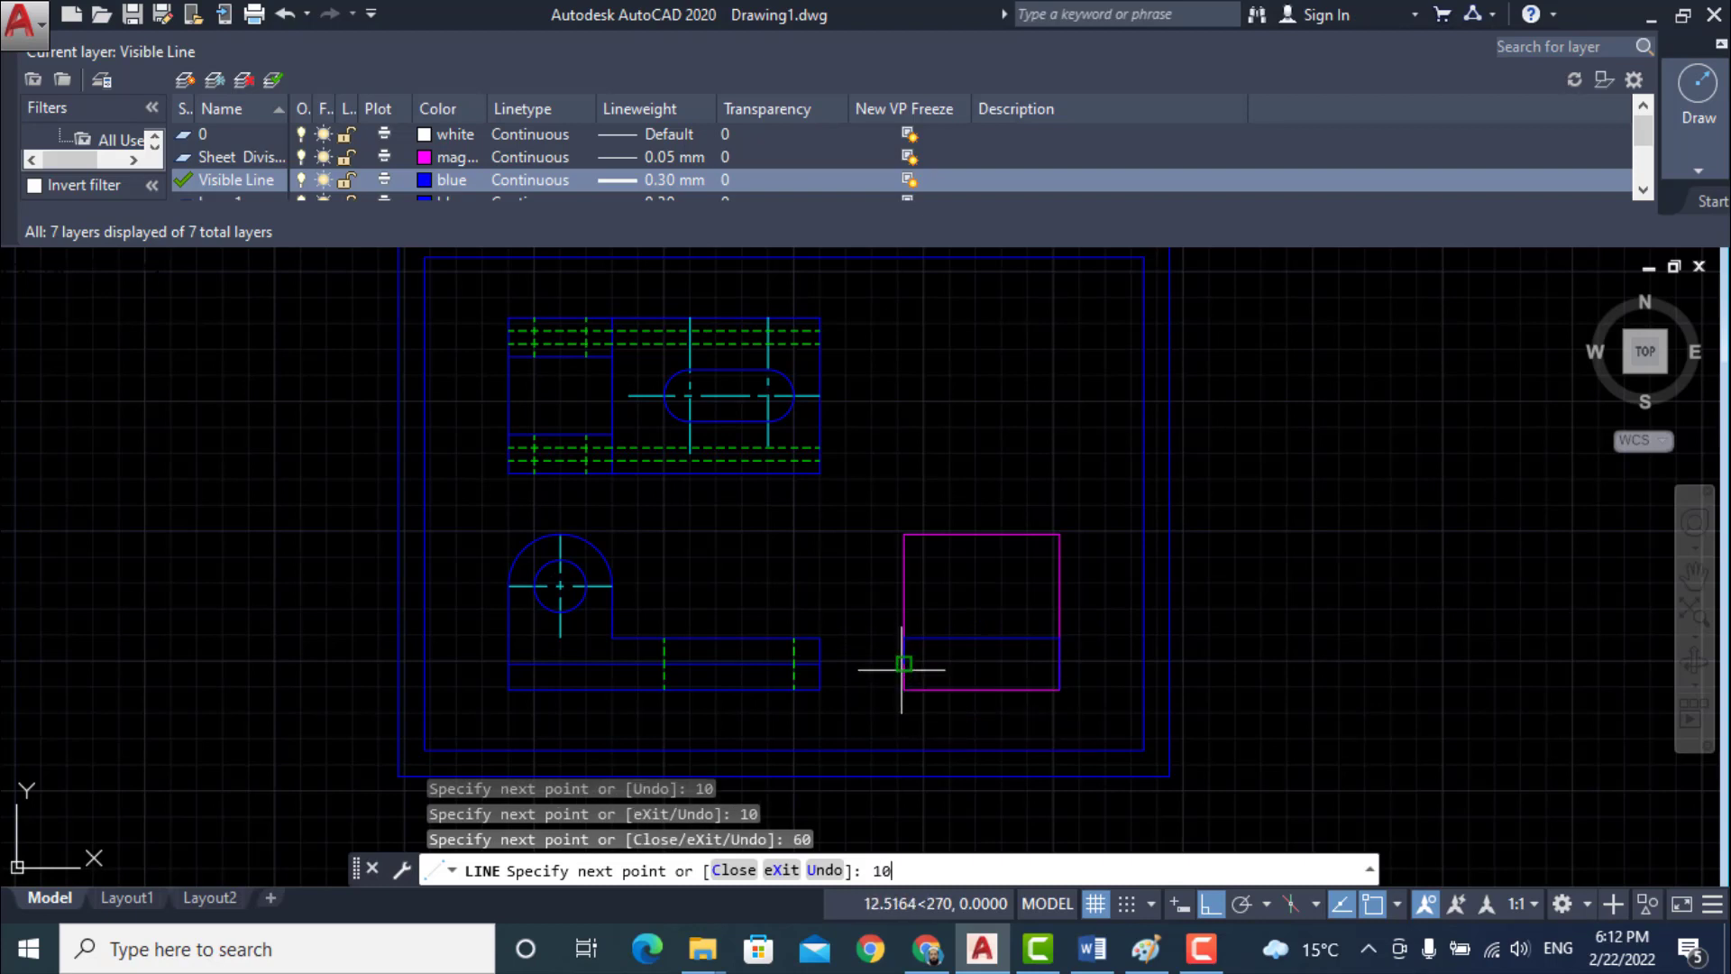
key("Return")
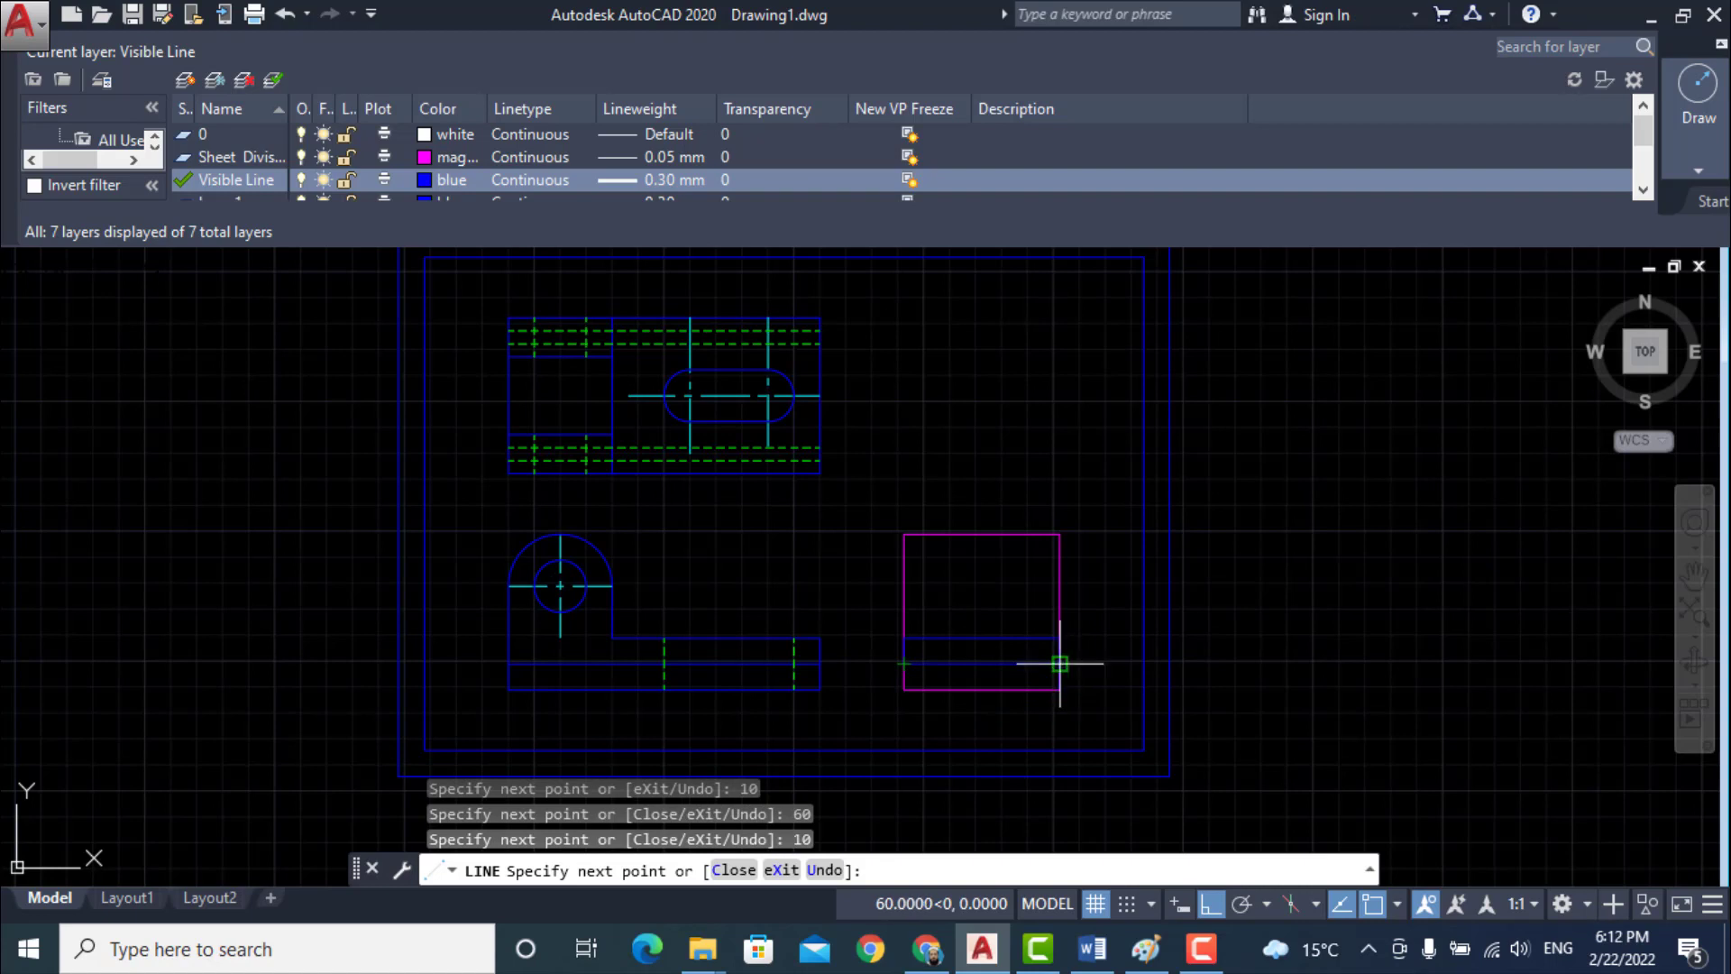
left_click(1060, 667)
key("Return")
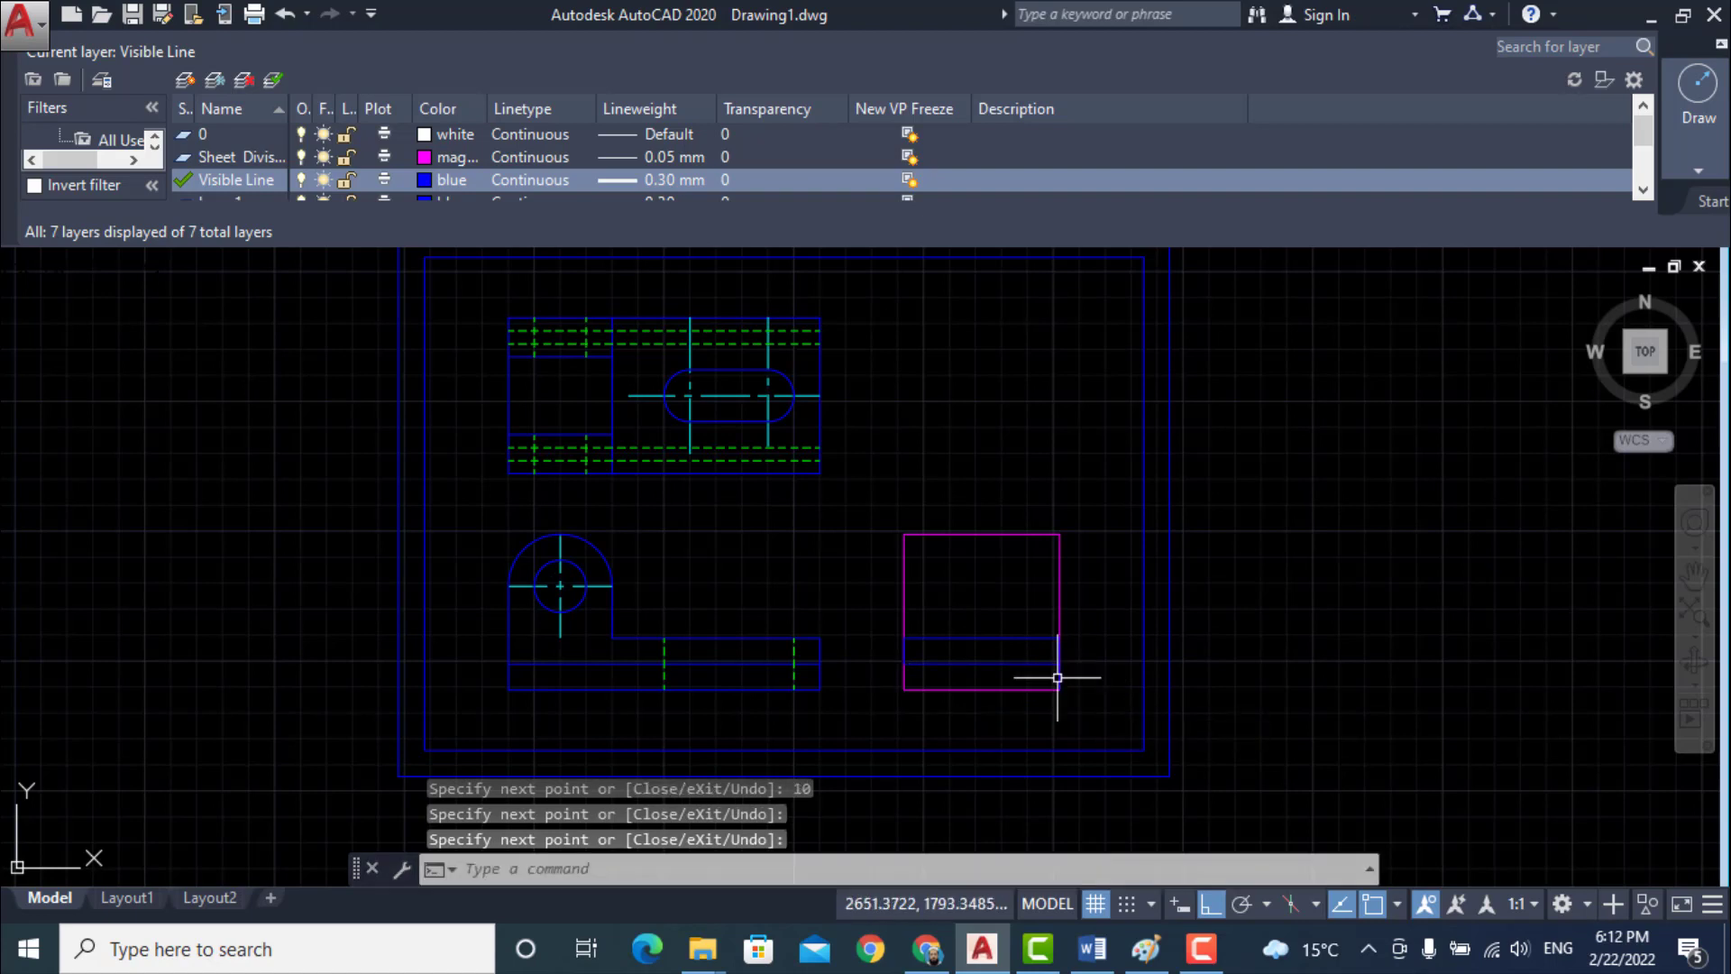
- Erase the lower 10-unit vertical line on the right edge of the side view's magenta square
scroll(1043, 672, "up", 2)
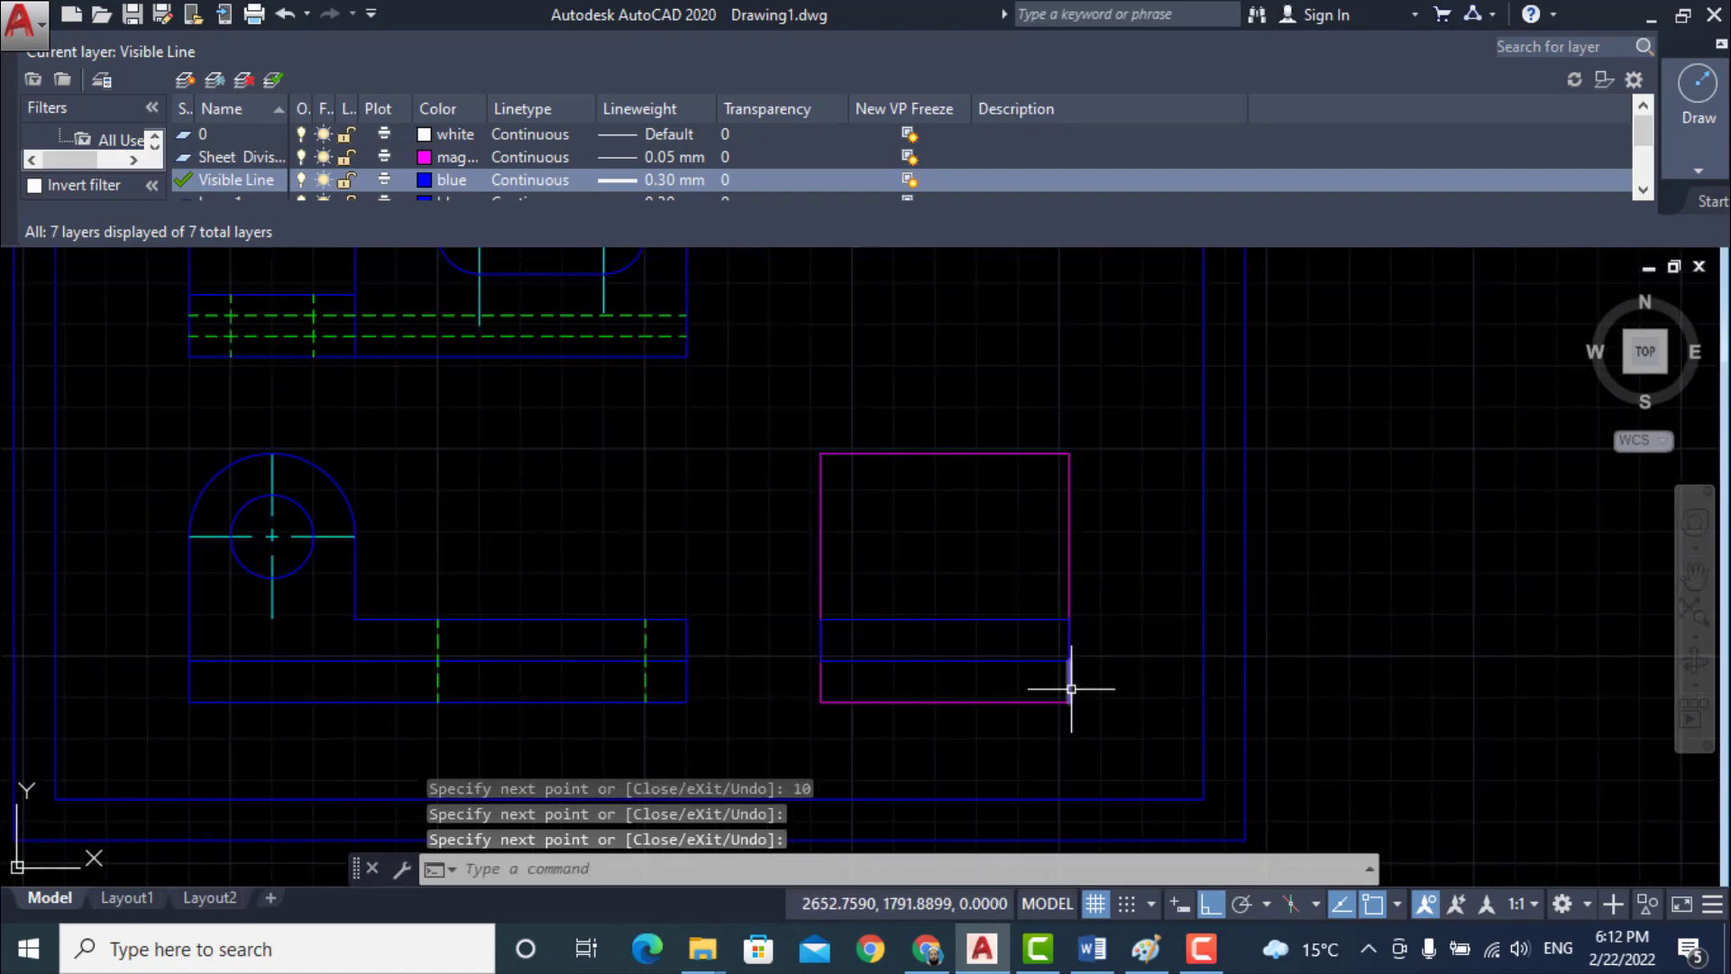
left_click(1071, 686)
key("Delete")
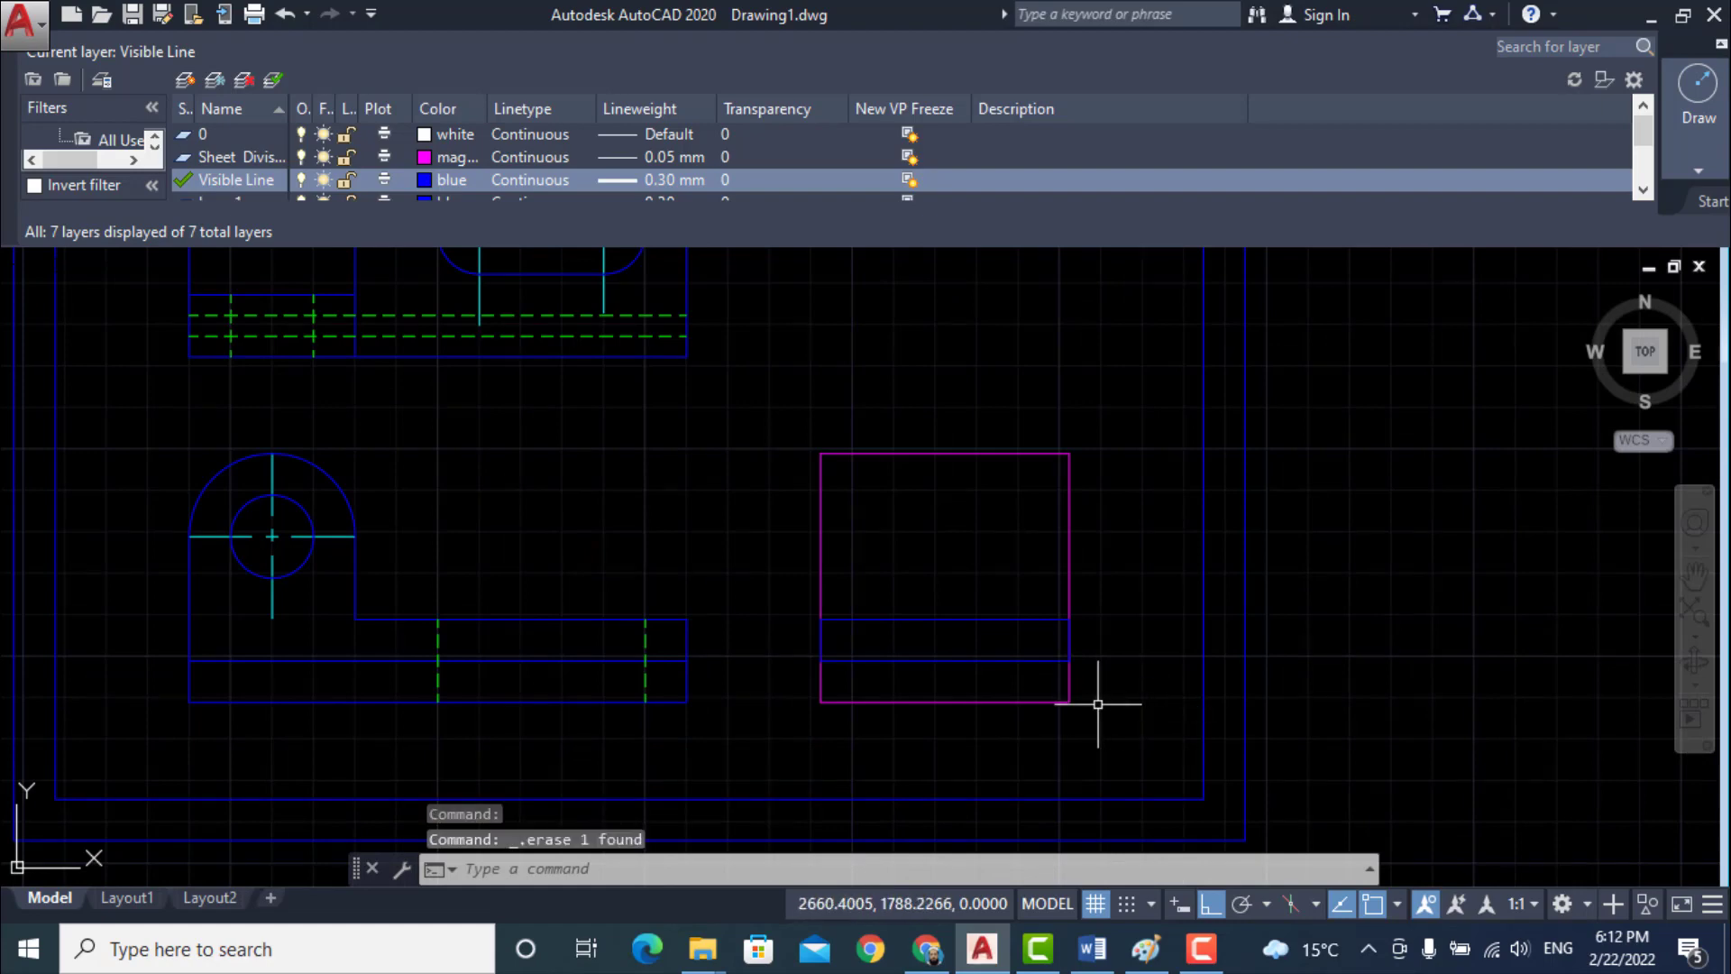
- Check the bracket's isometric drawing in Word, return to AutoCAD, and erase the horizontal line along the side view plate's lower edge
left_click(1091, 949)
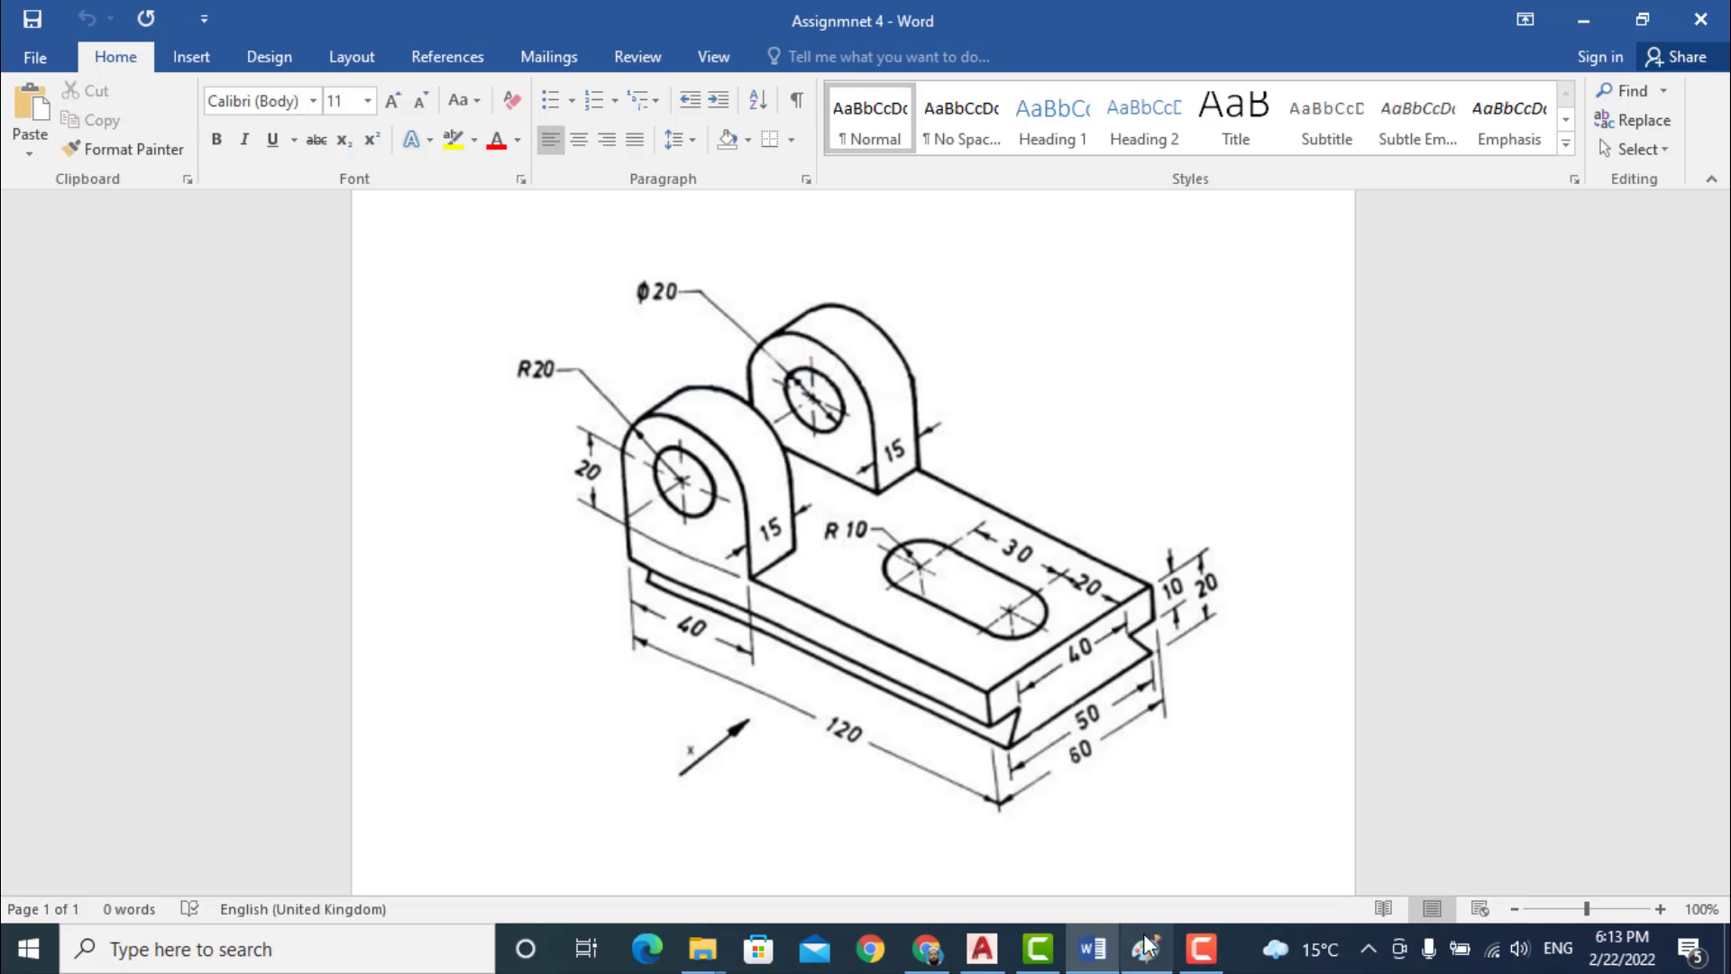
left_click(1092, 949)
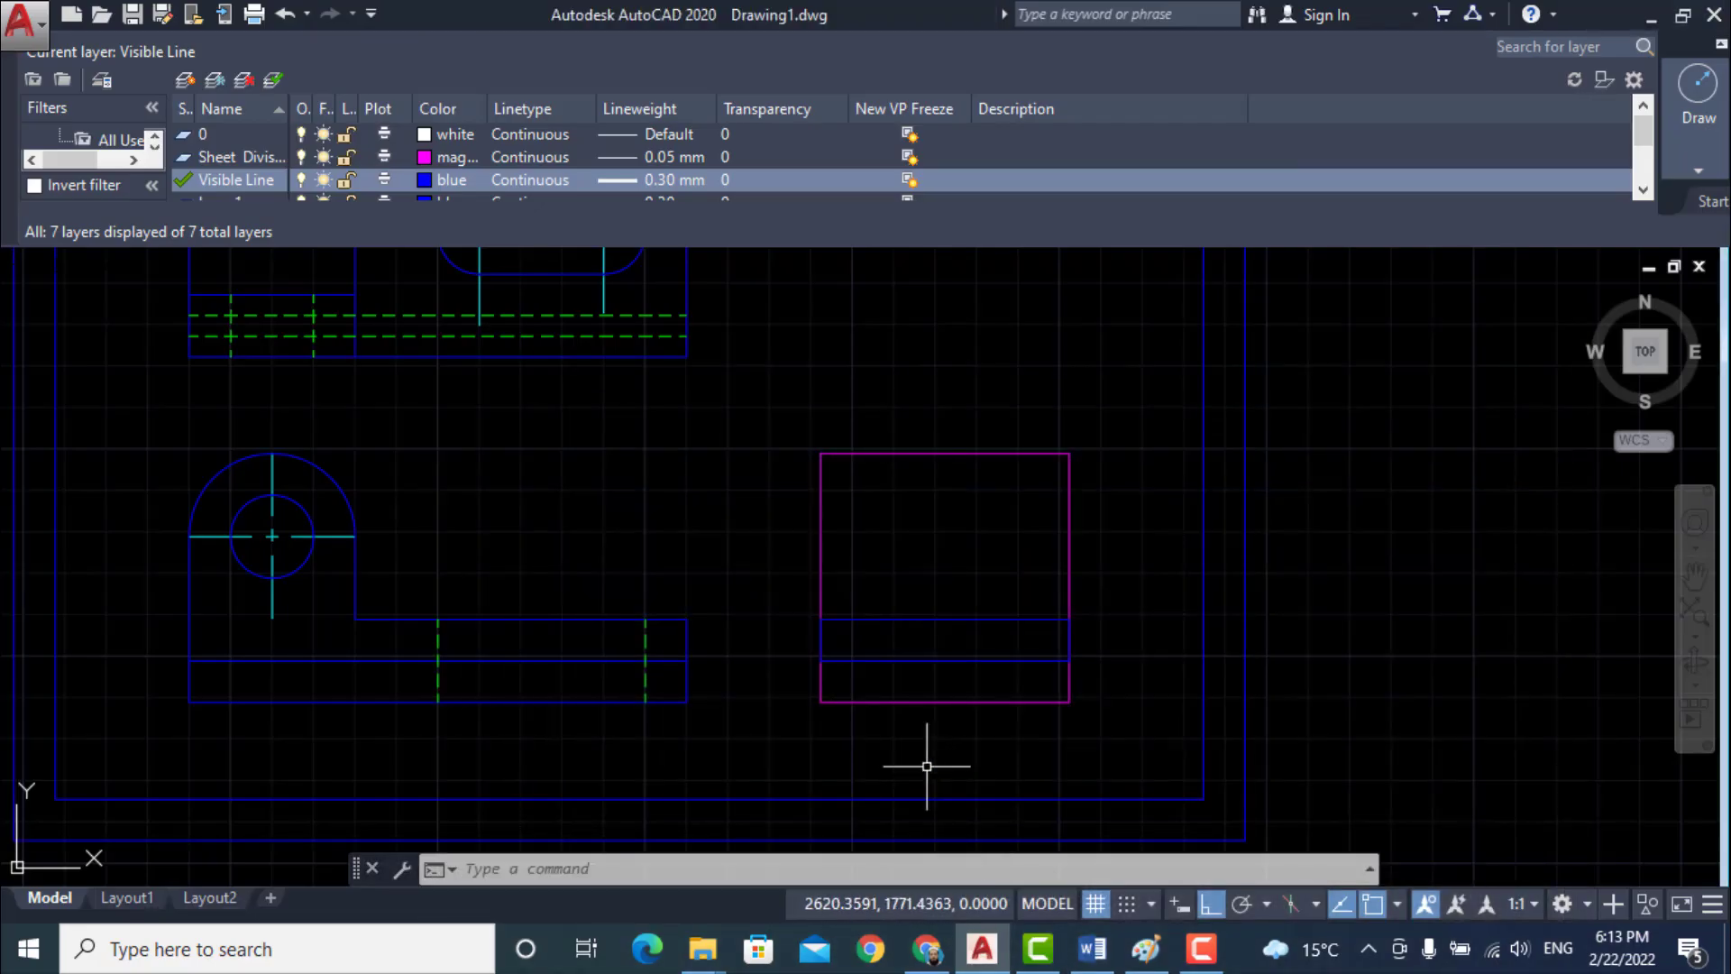
left_click(906, 661)
key("Delete")
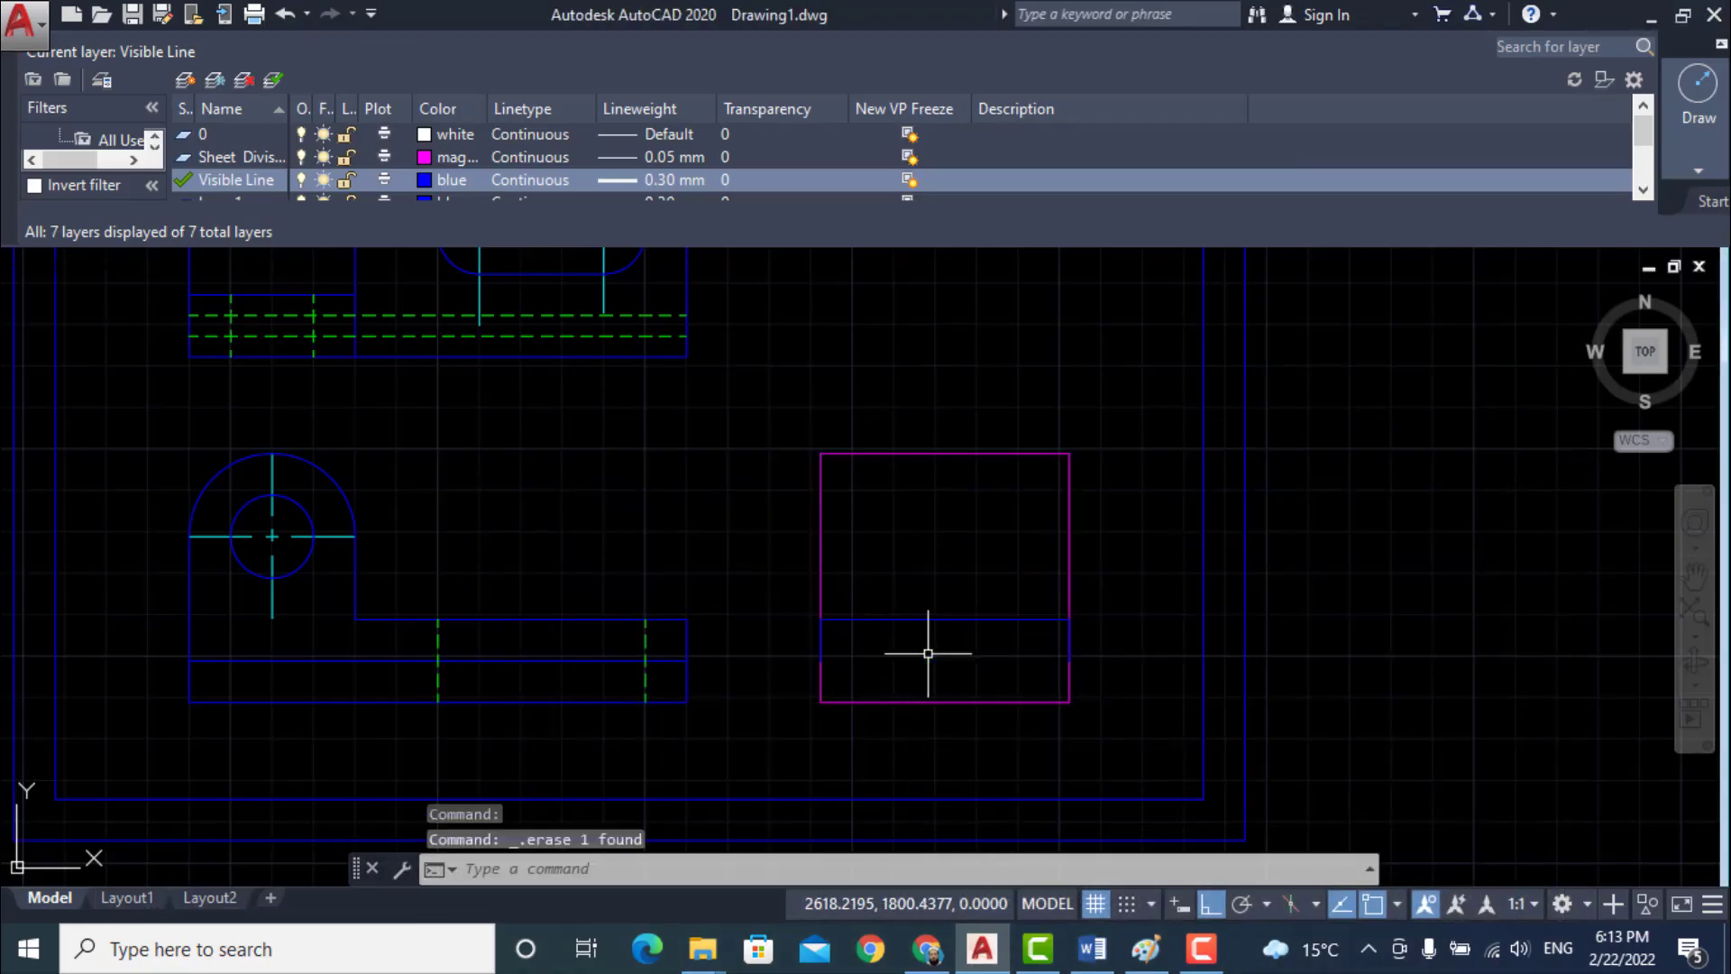
- Draw a 10-unit horizontal line inward from the lower-left corner of the side view's plate
type("l")
key("Return")
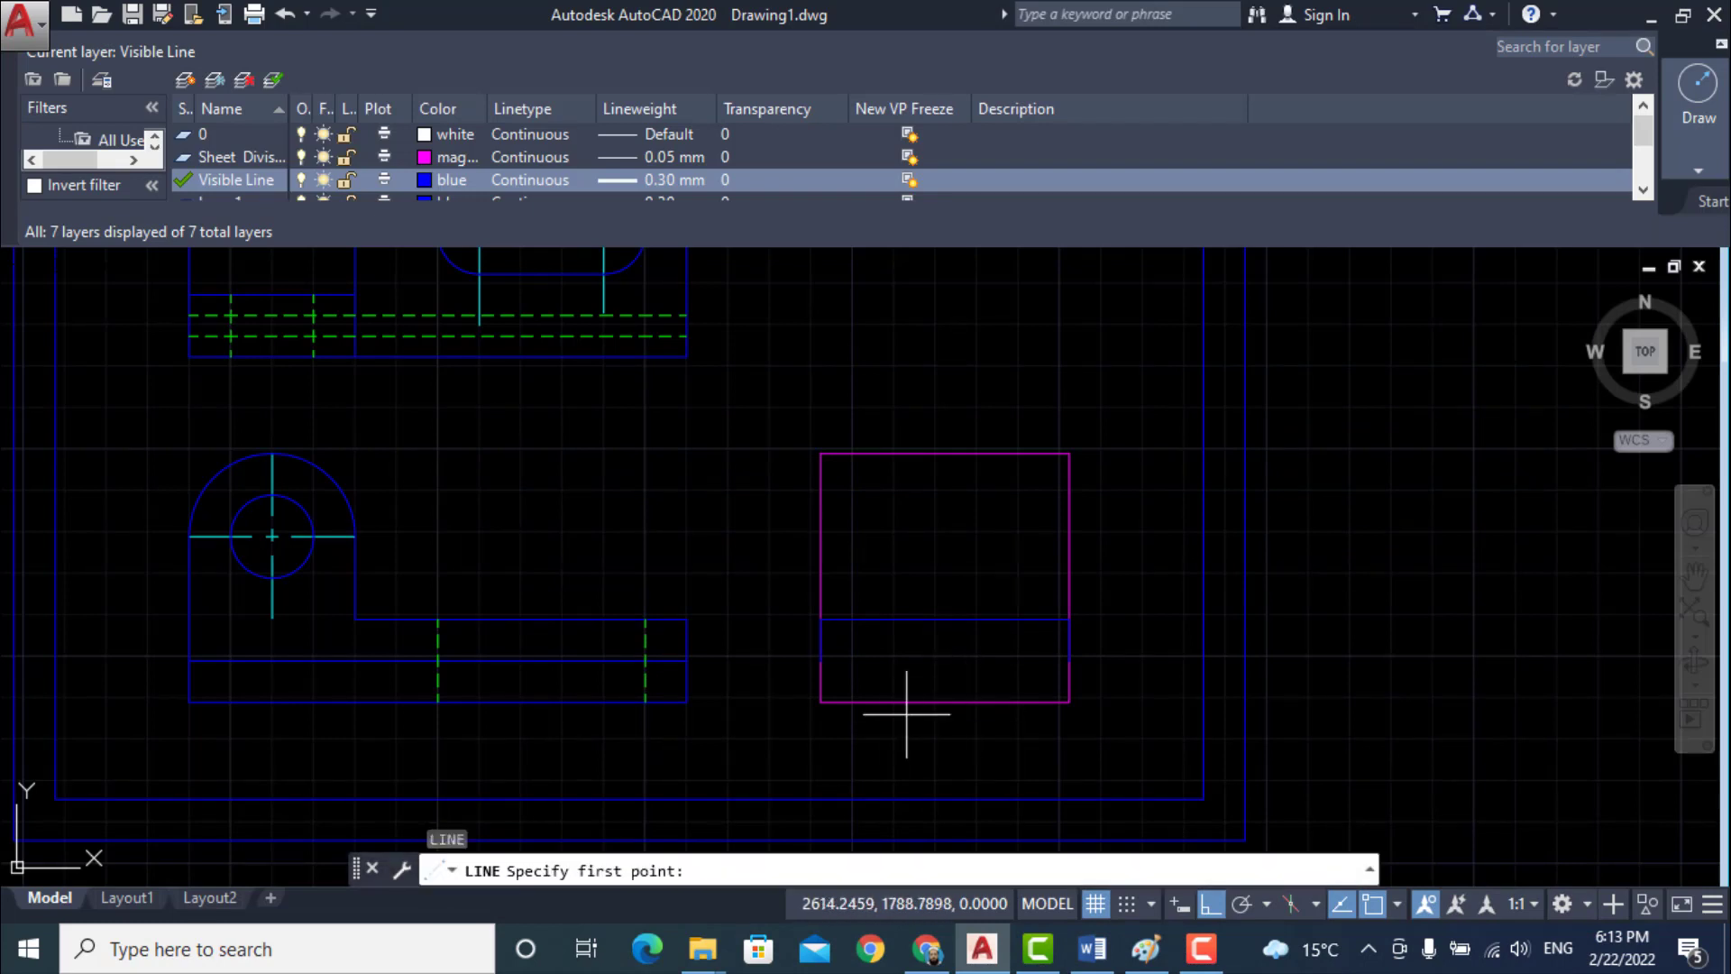
left_click(821, 663)
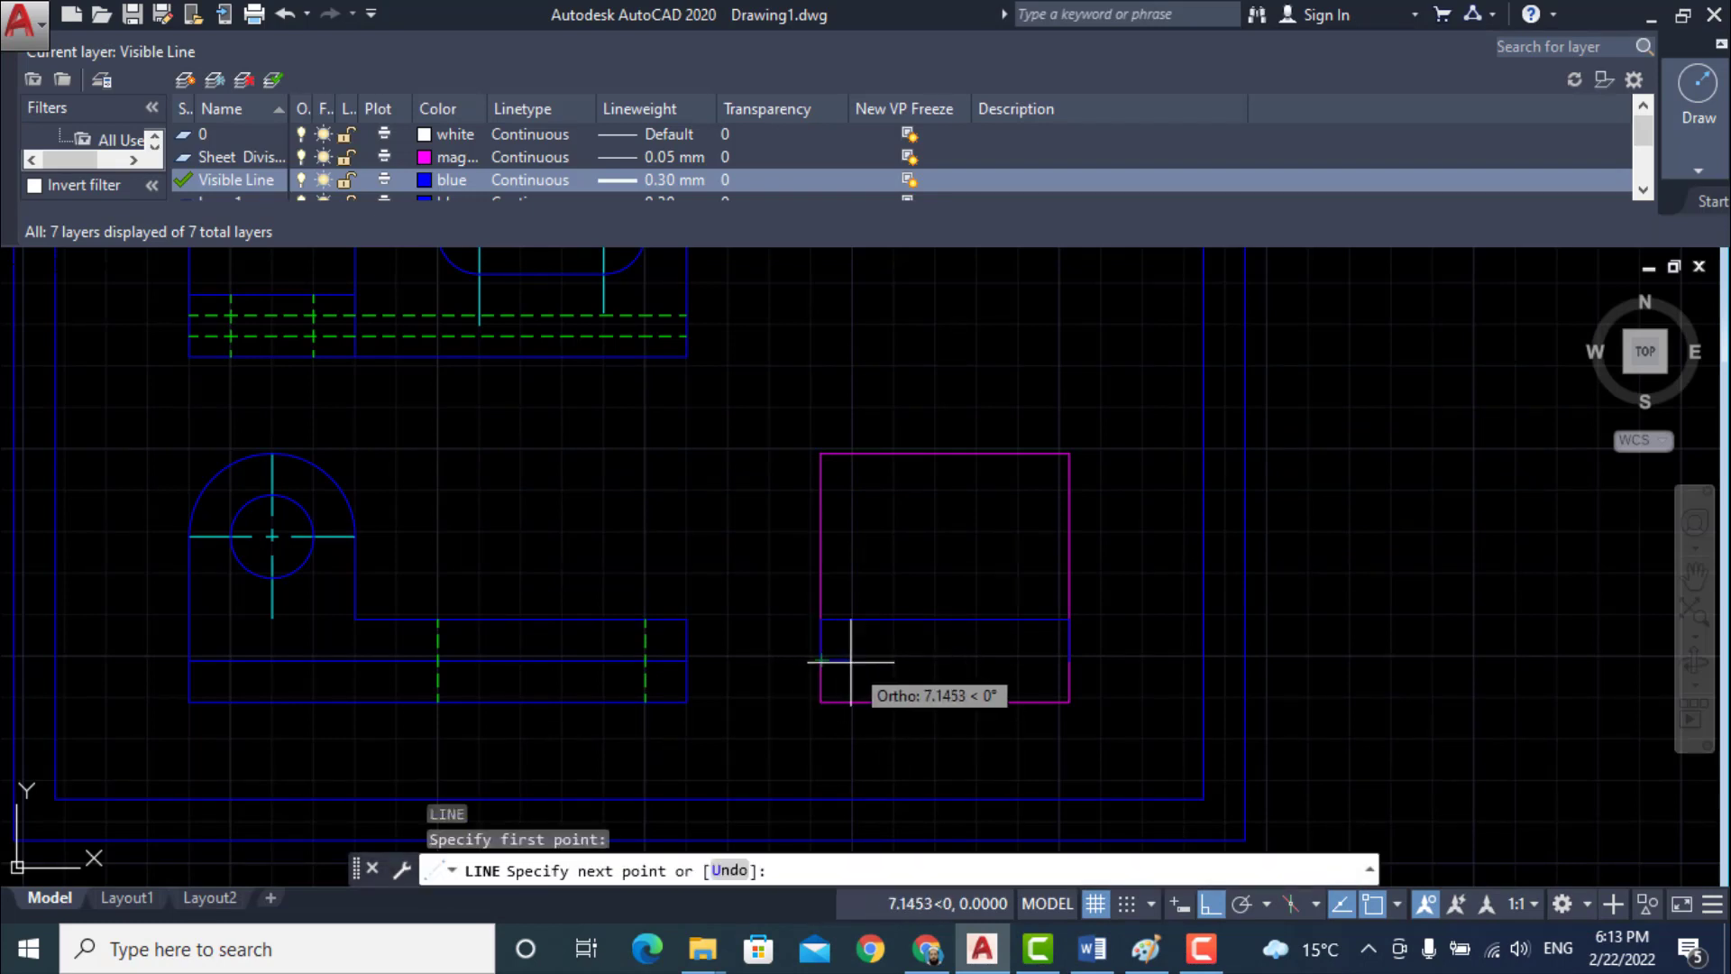
type("10")
key("Return")
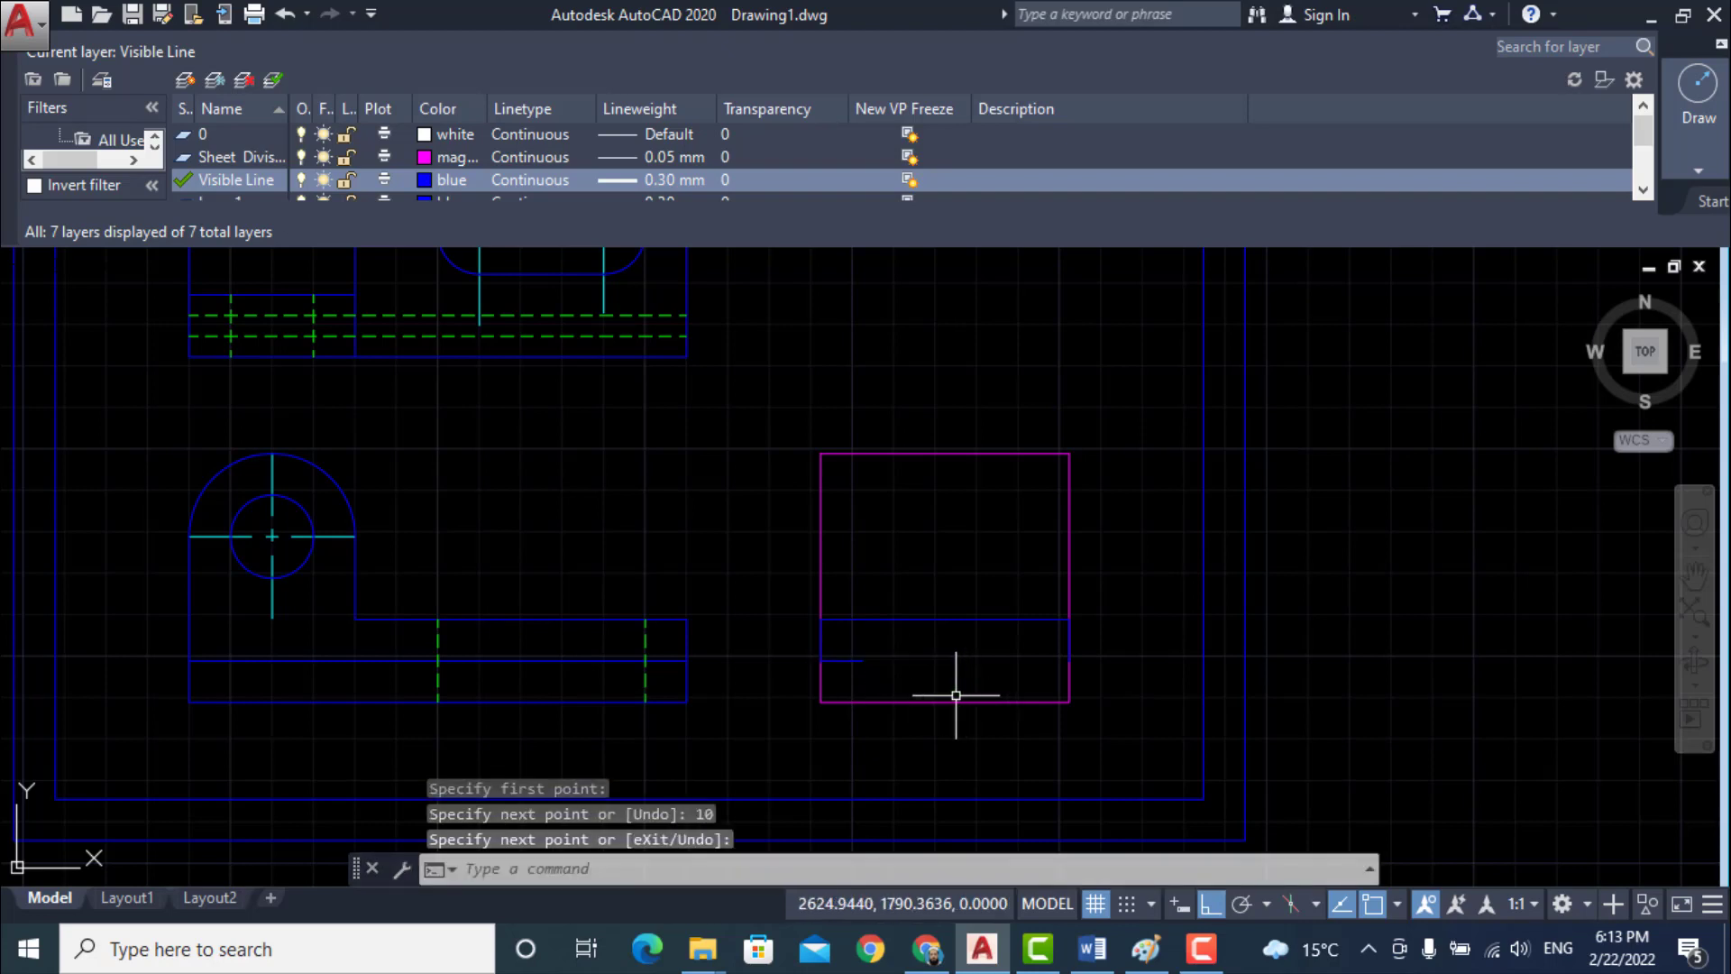
- Draw a 10-unit horizontal line inward from the lower-right corner of the side view's plate
type("l")
key("Return")
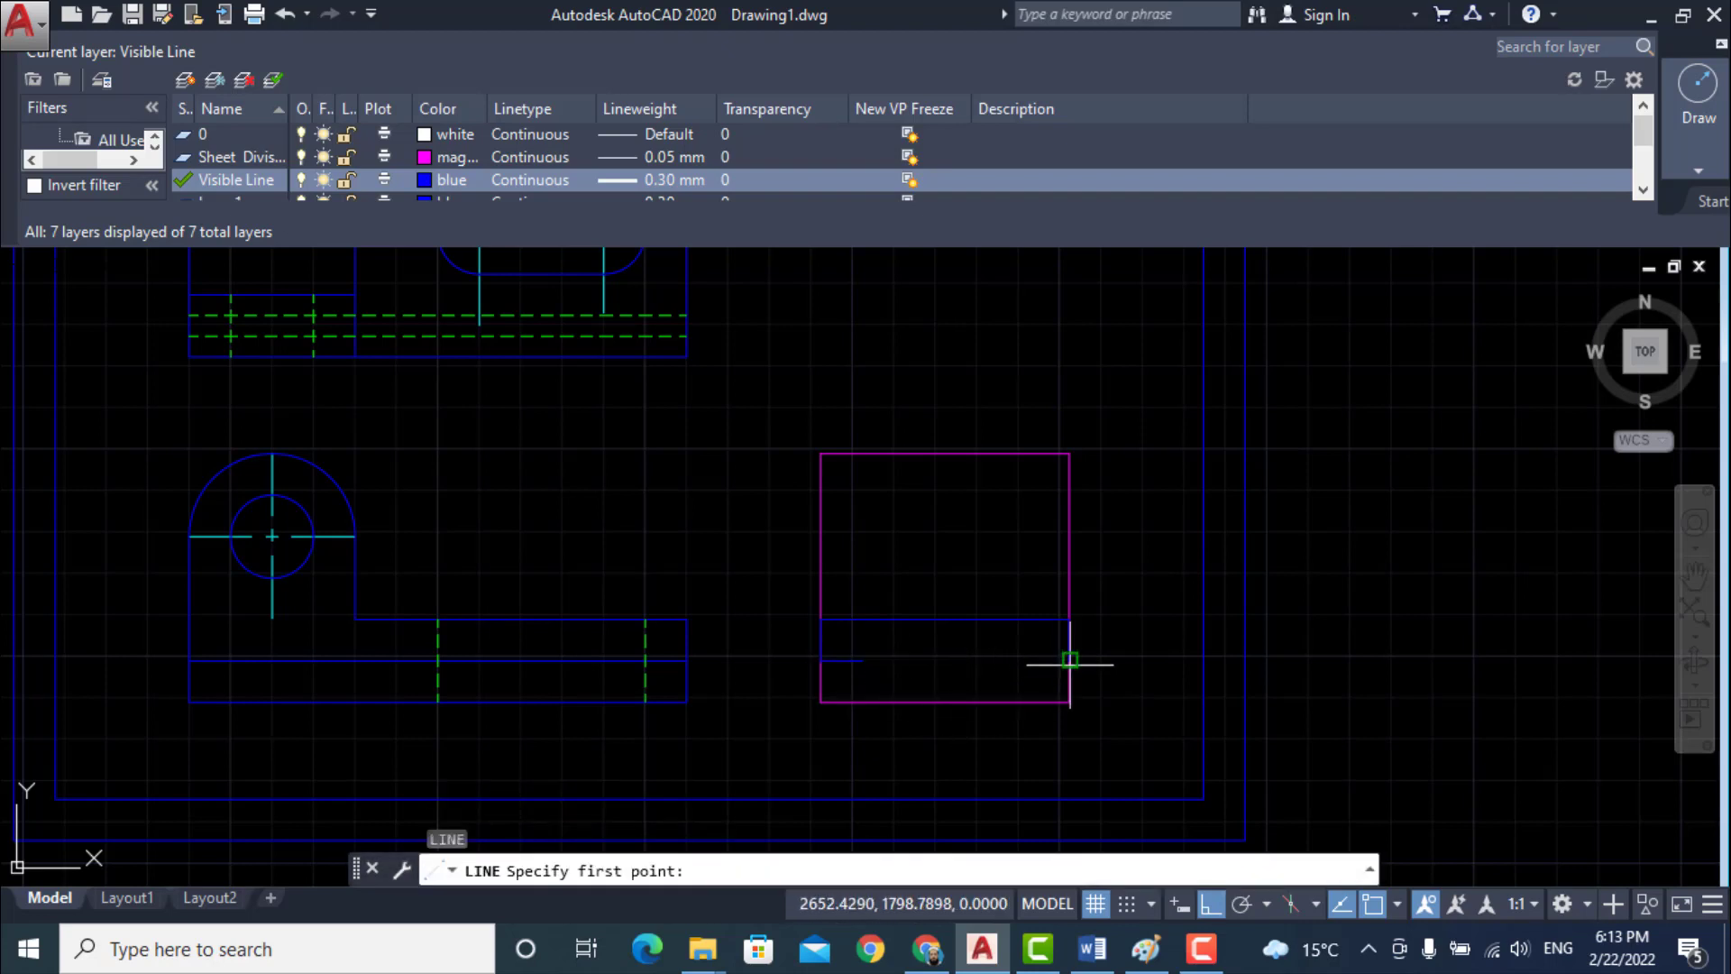
left_click(1053, 659)
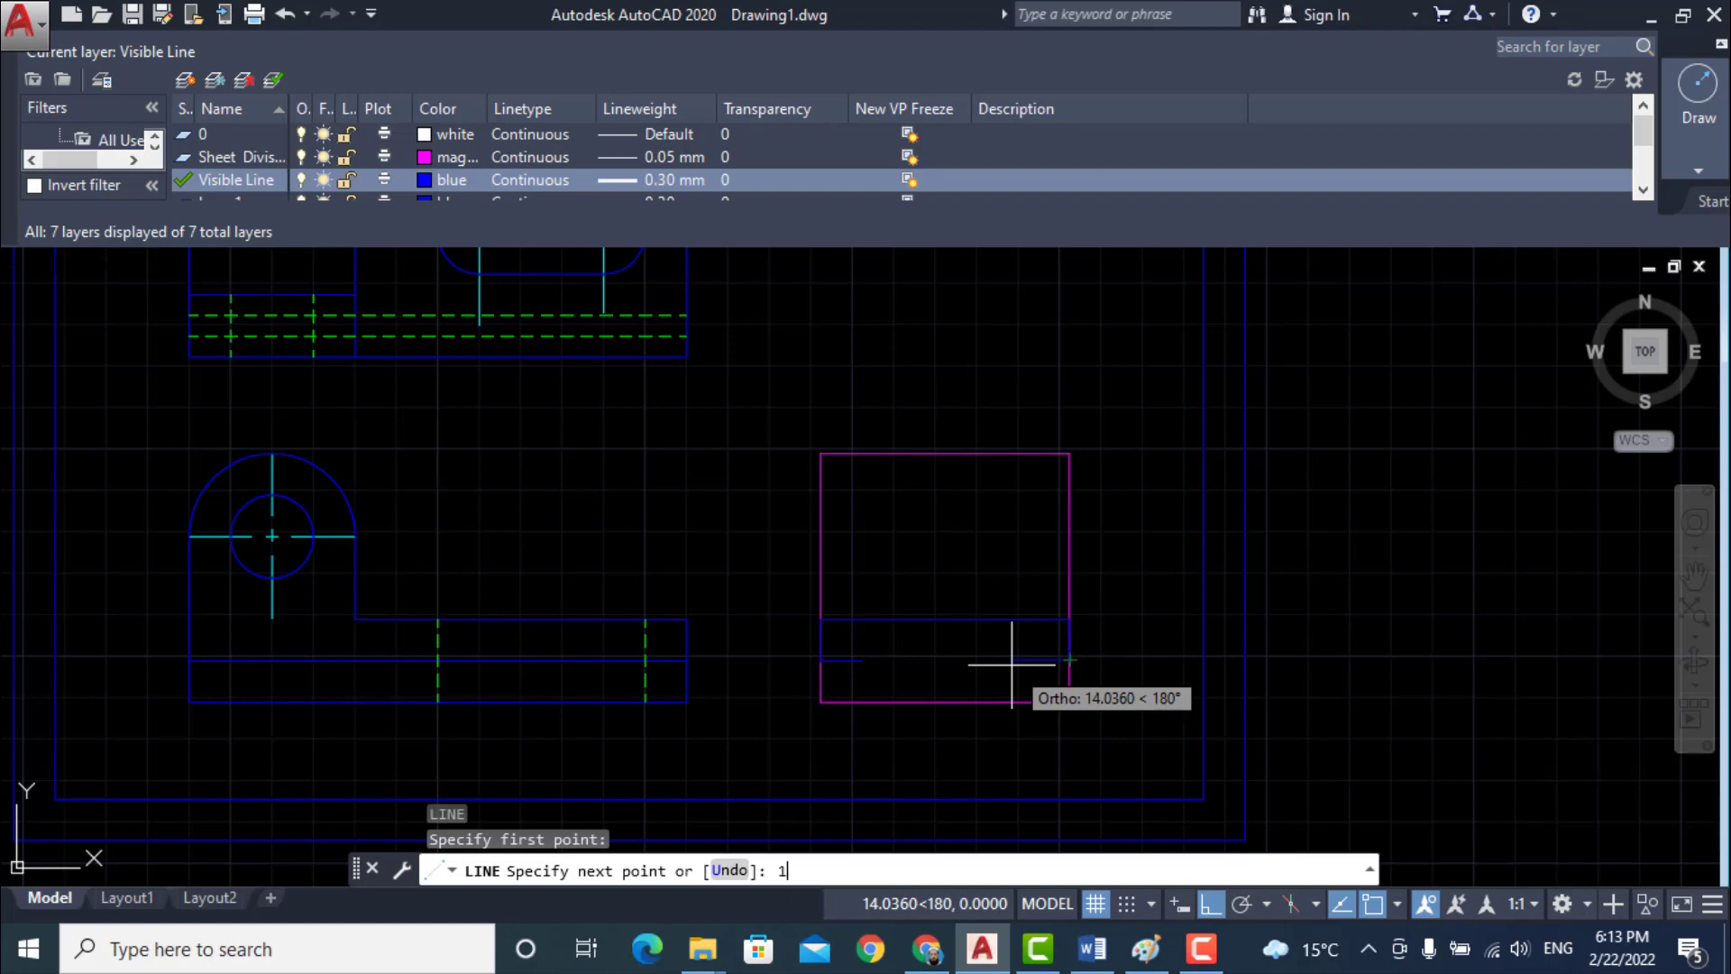
type("10")
key("Return")
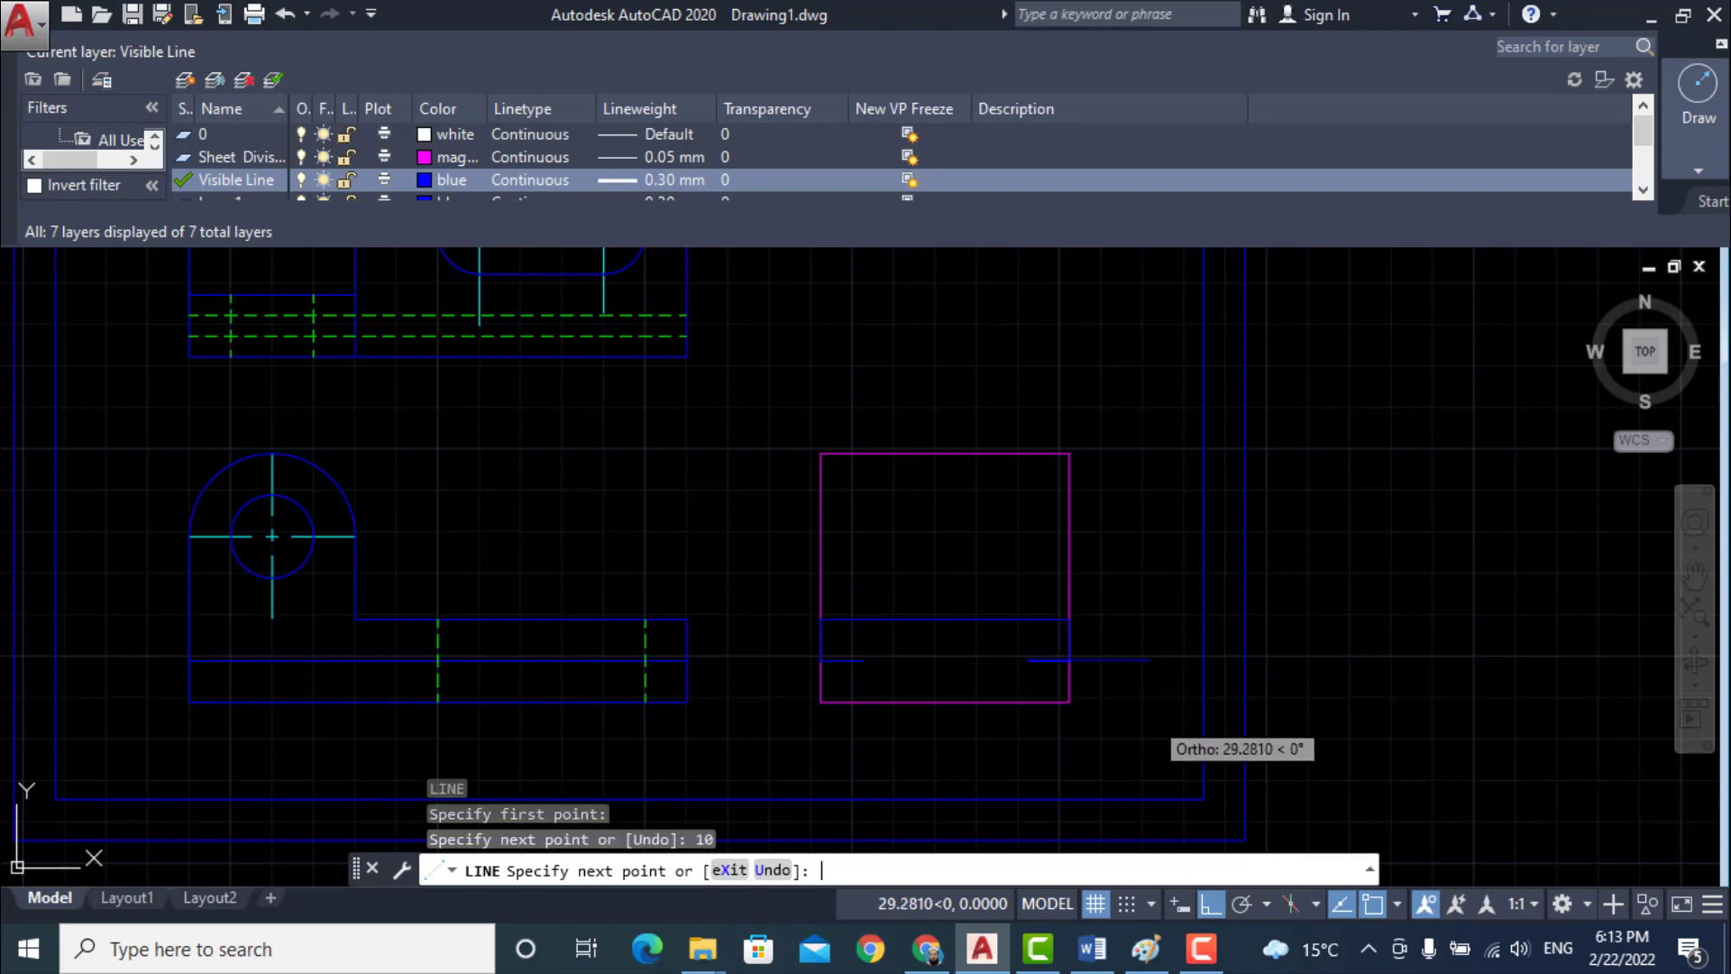
key("Return")
- Recheck the dovetail dimensions in Word, then in AutoCAD draw lines 5 and 50 units rightward from the magenta square's lower-left corner
left_click(1091, 948)
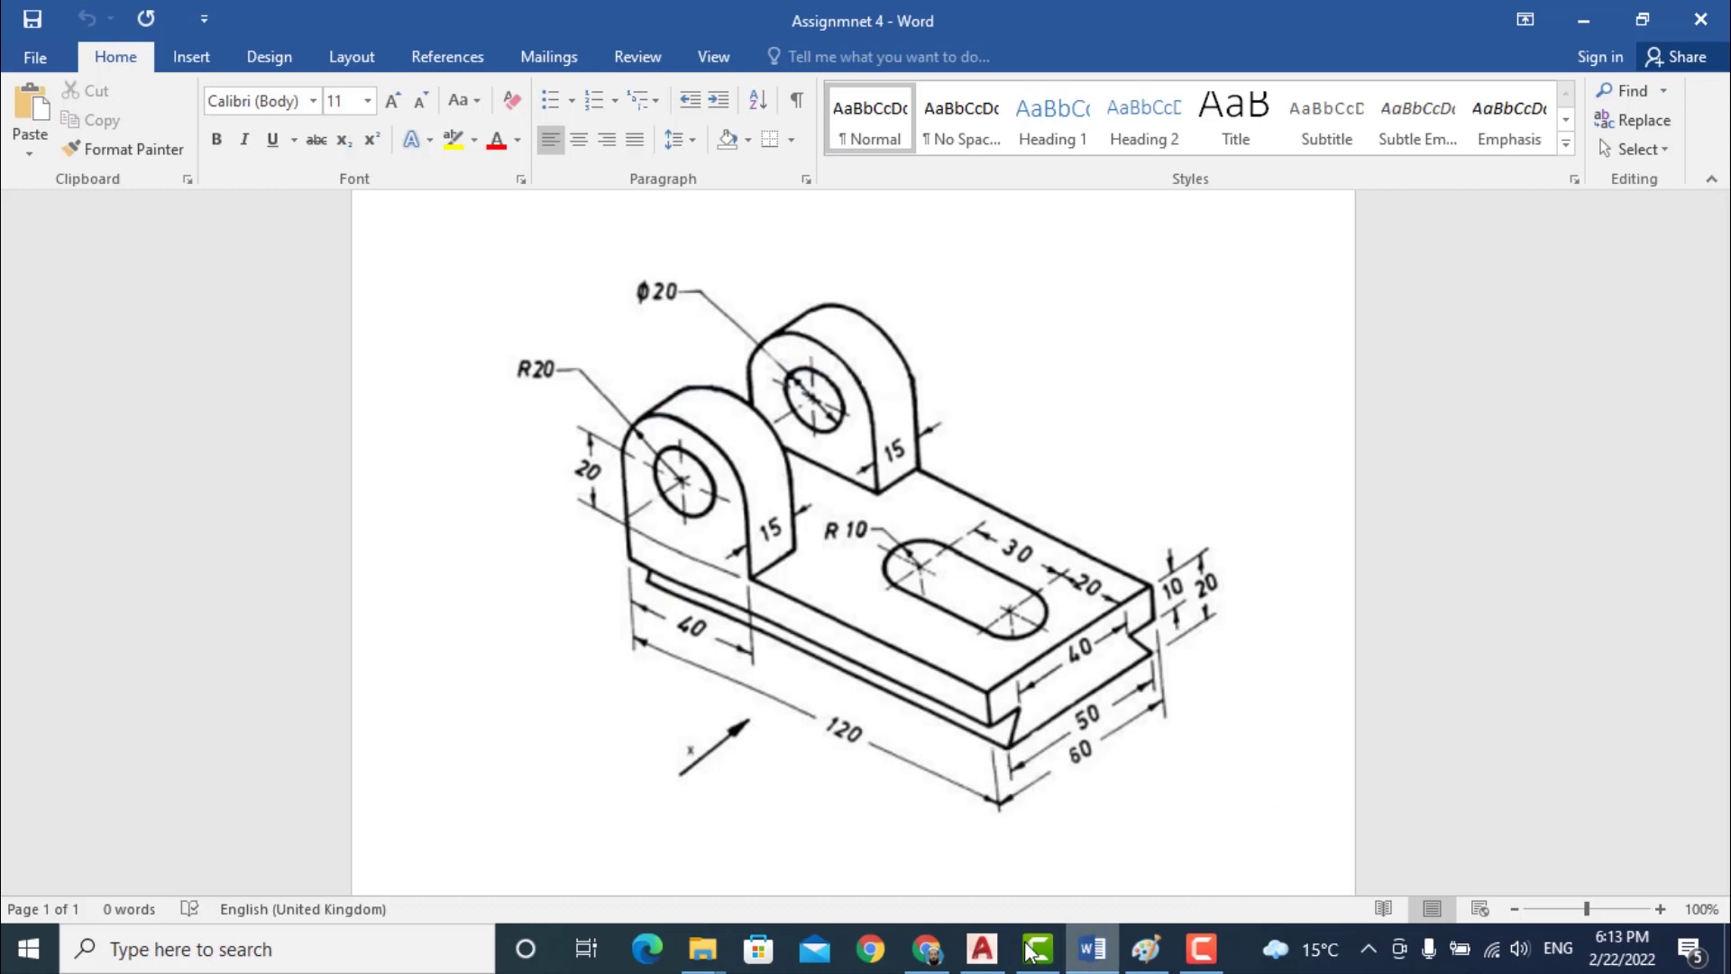
left_click(983, 949)
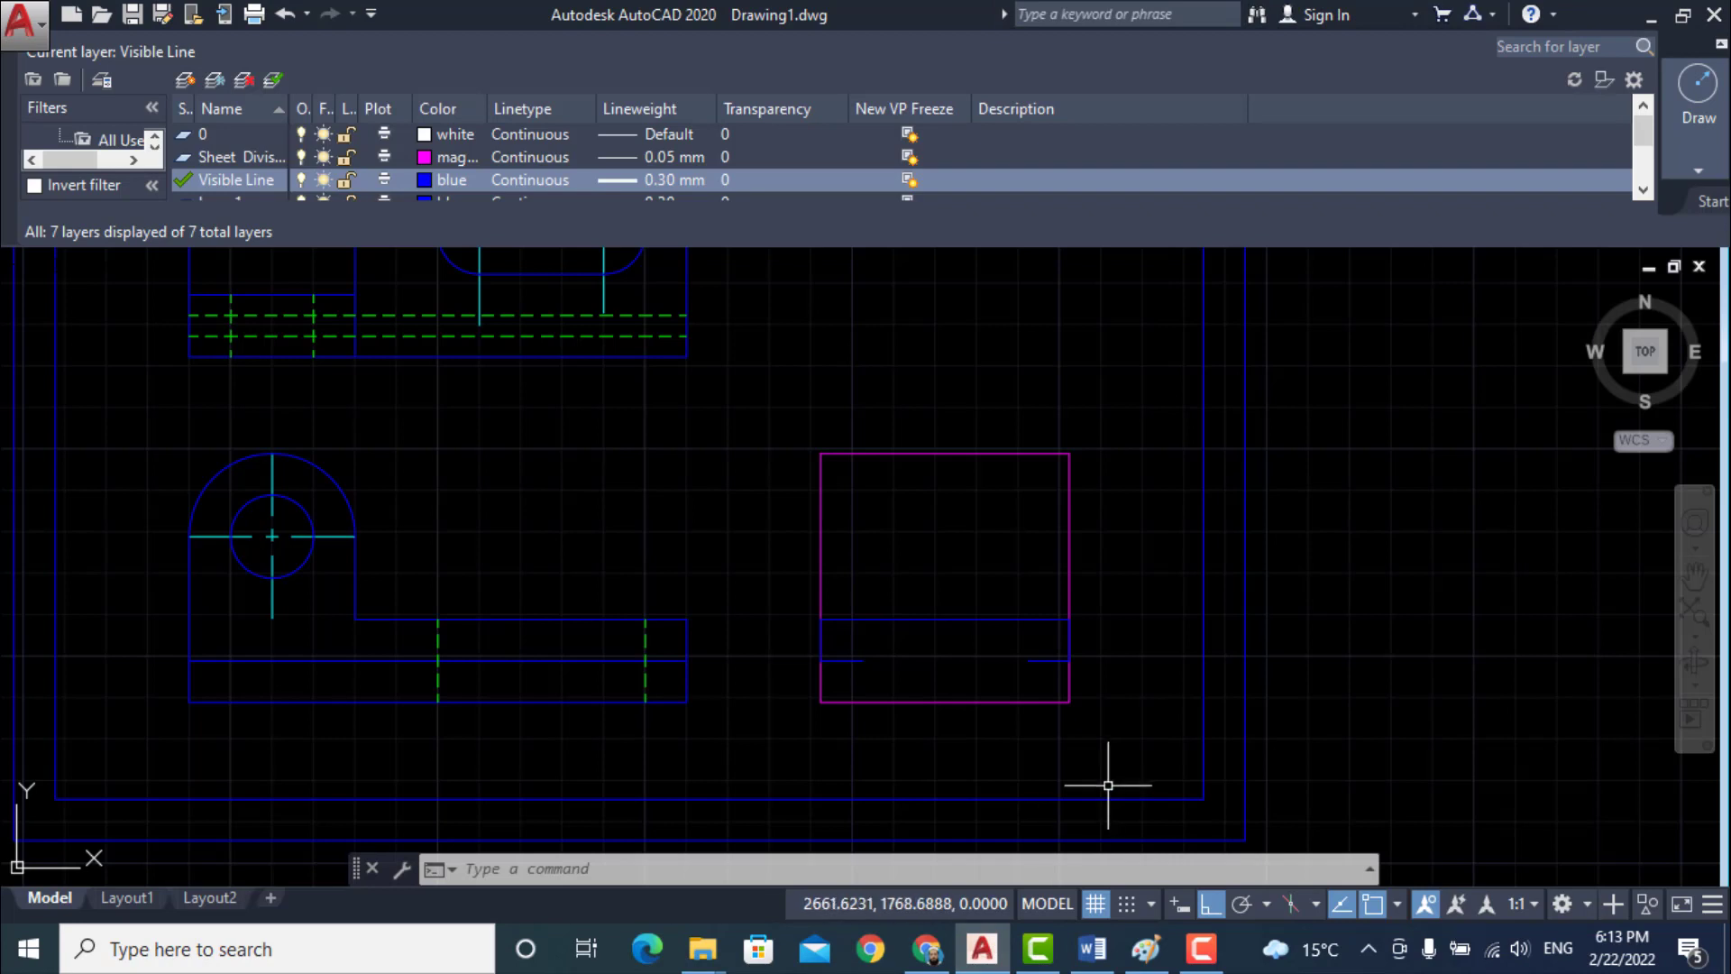
type("l")
key("Return")
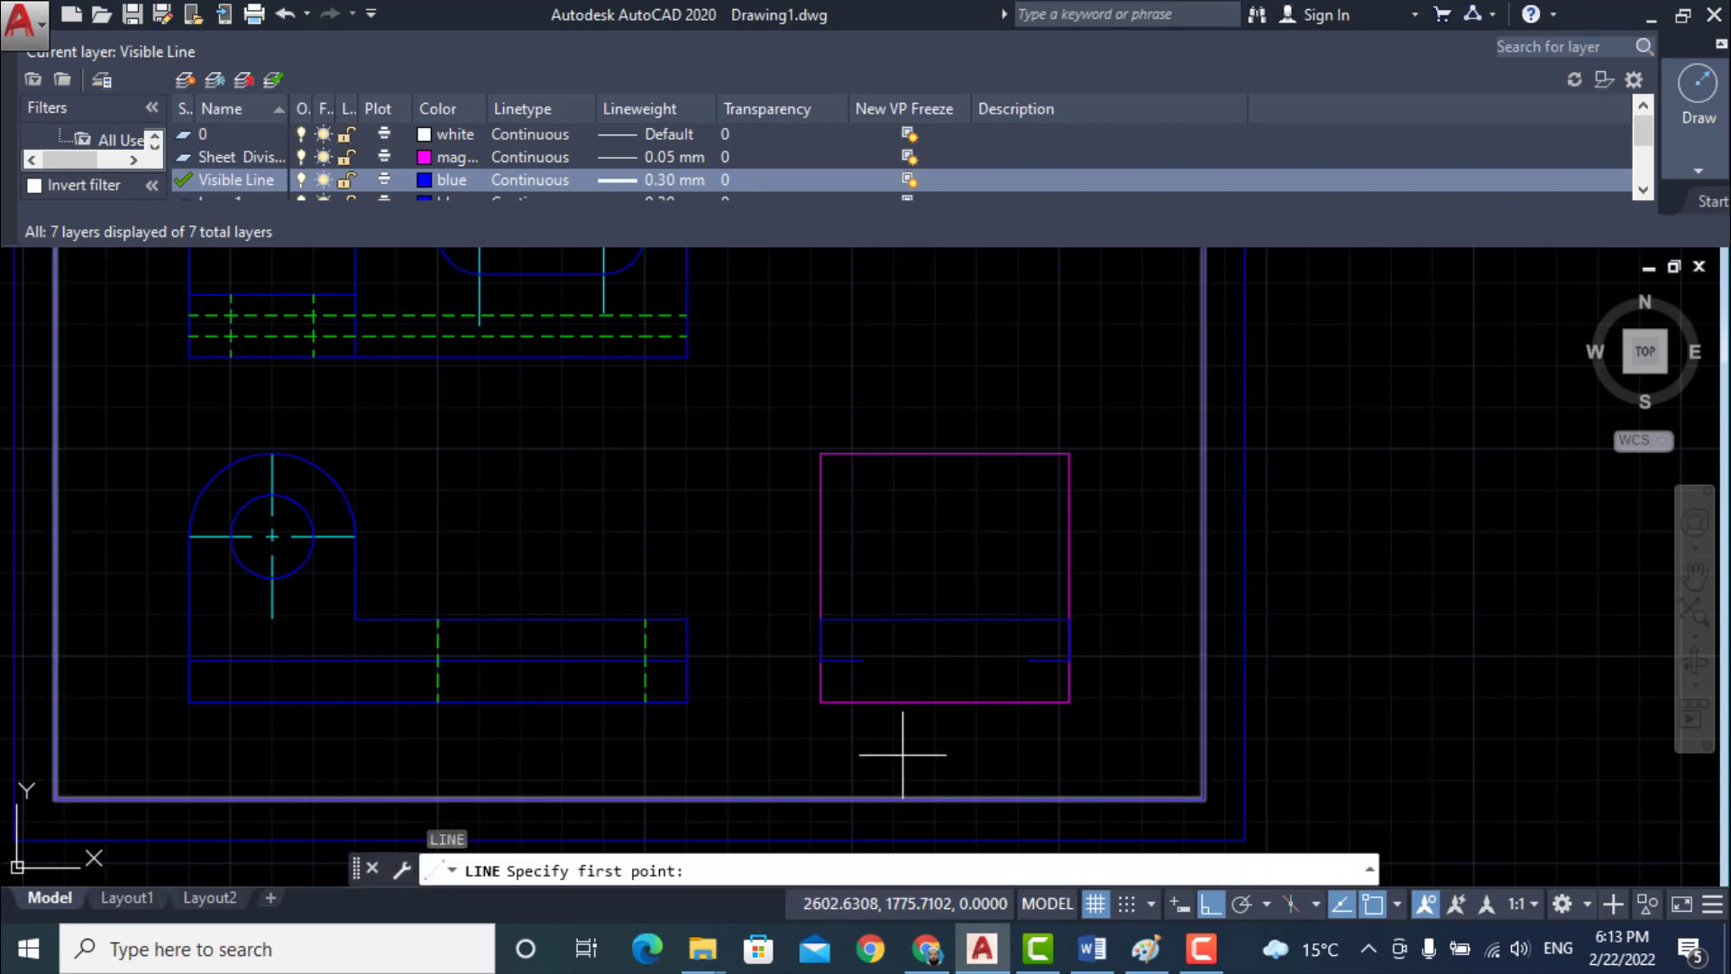
left_click(822, 701)
type("5")
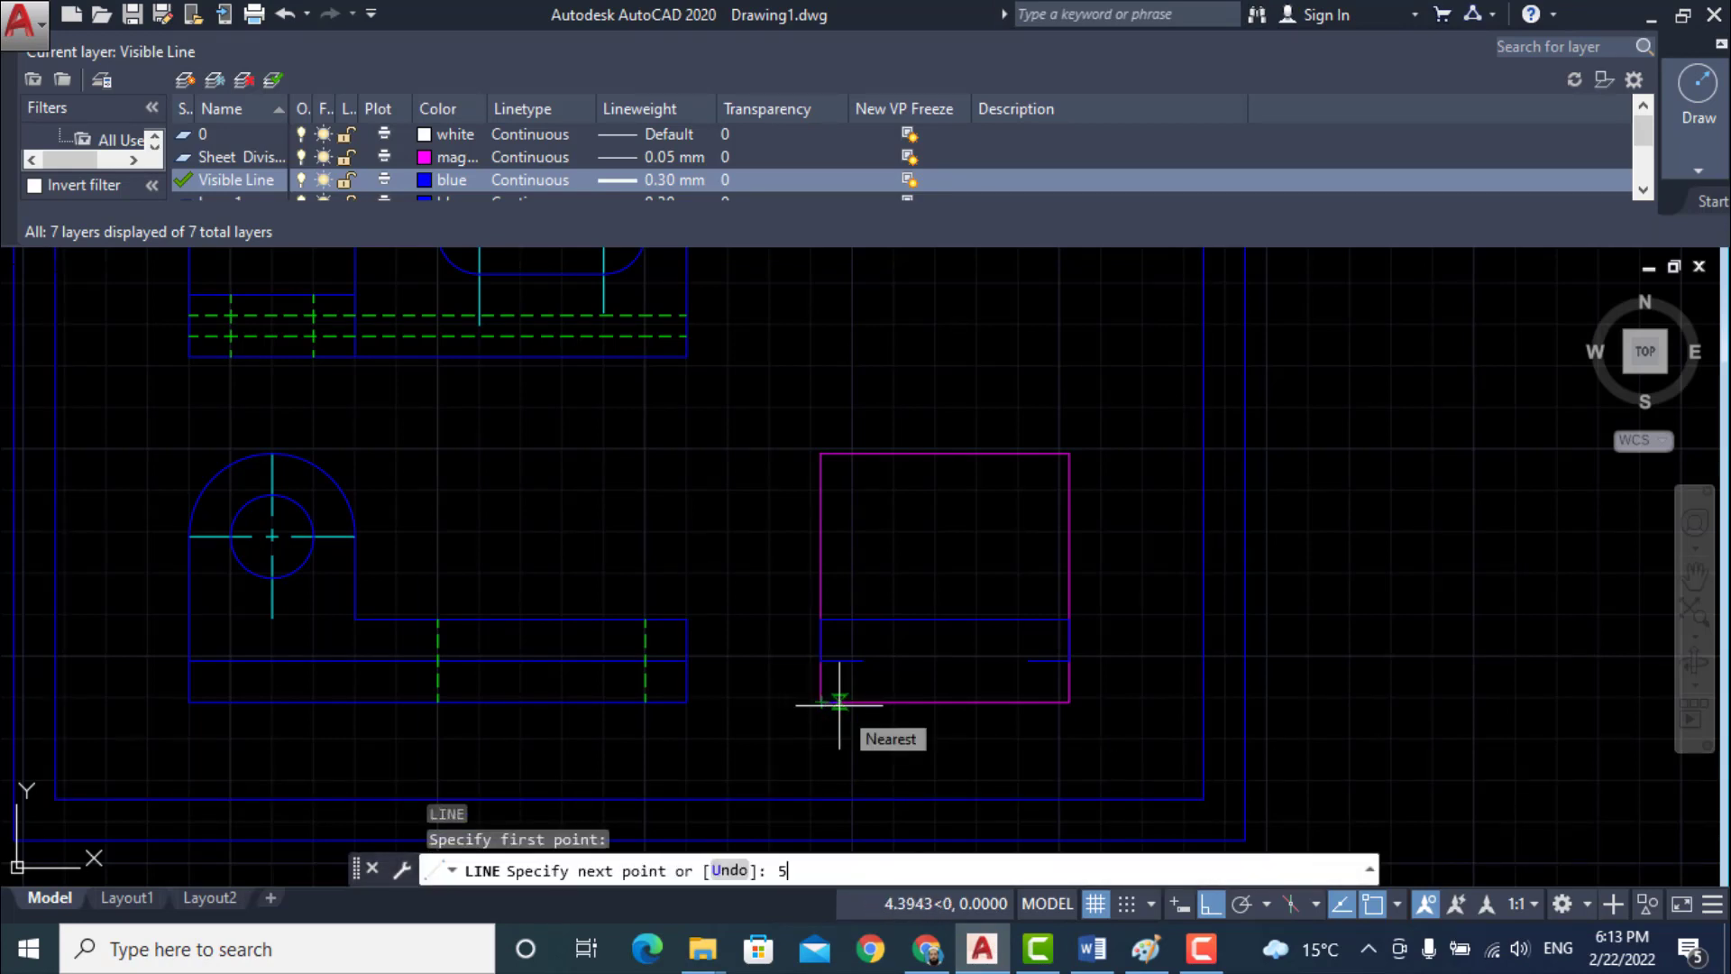
key("Return")
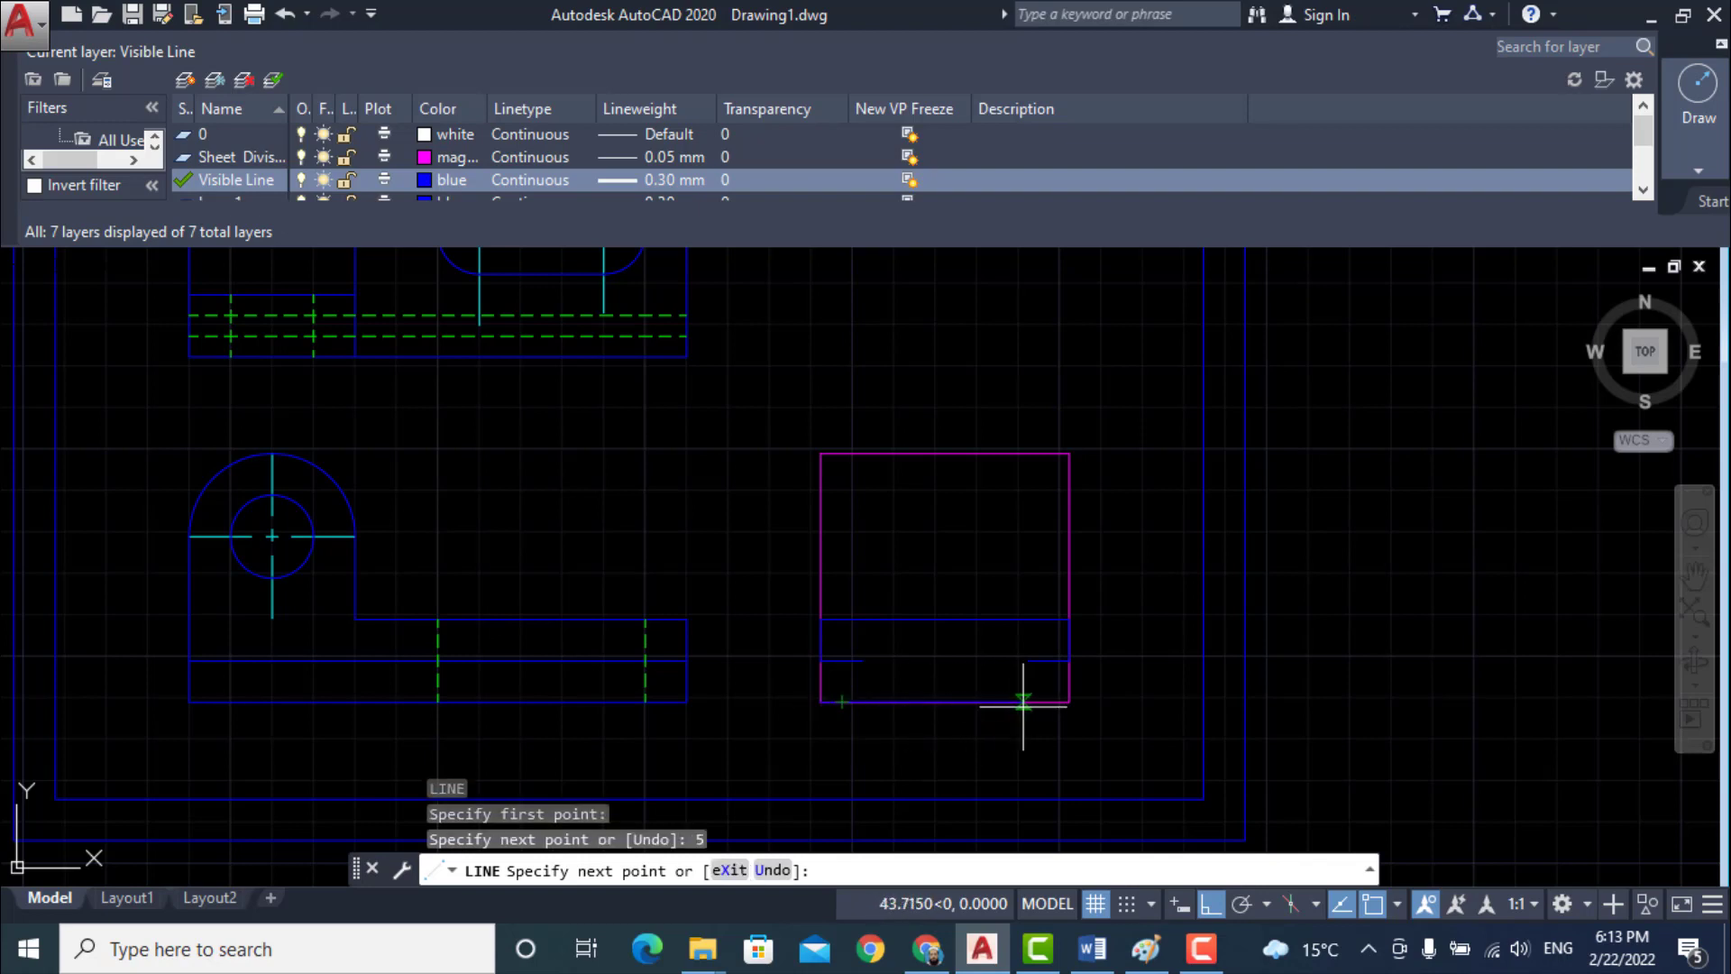
type("50")
key("Return")
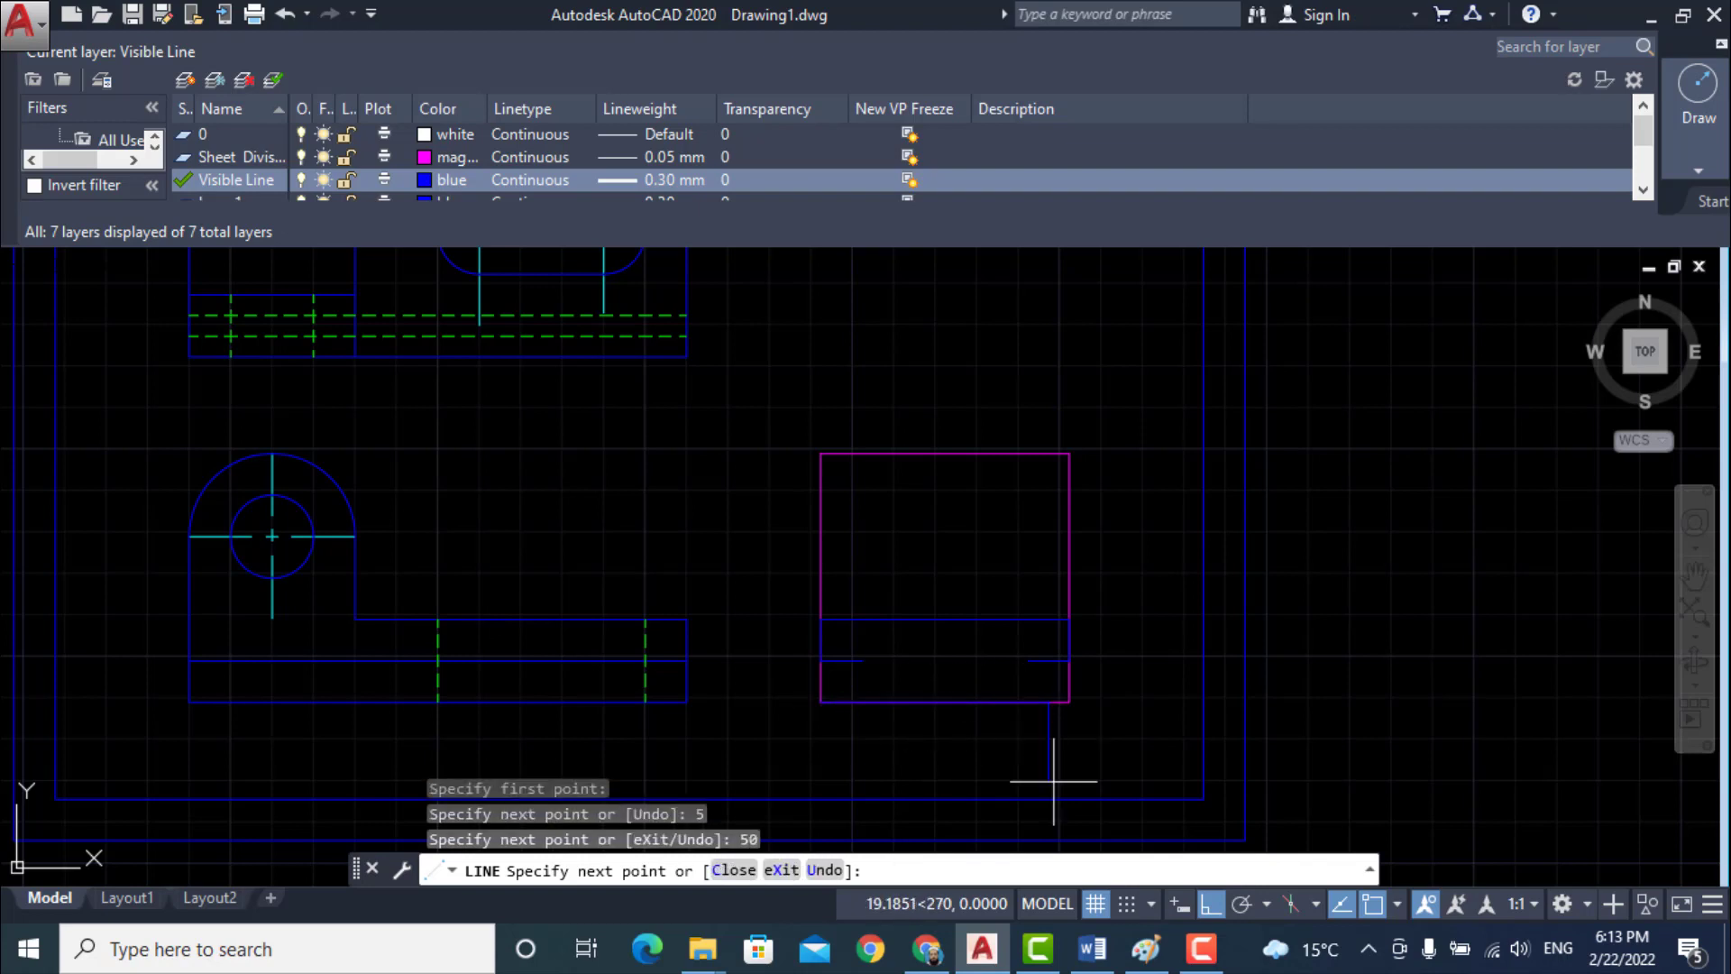
key("Return")
- Erase the 5-unit segment at the left end of the dovetail's bottom line
scroll(804, 699, "up", 4)
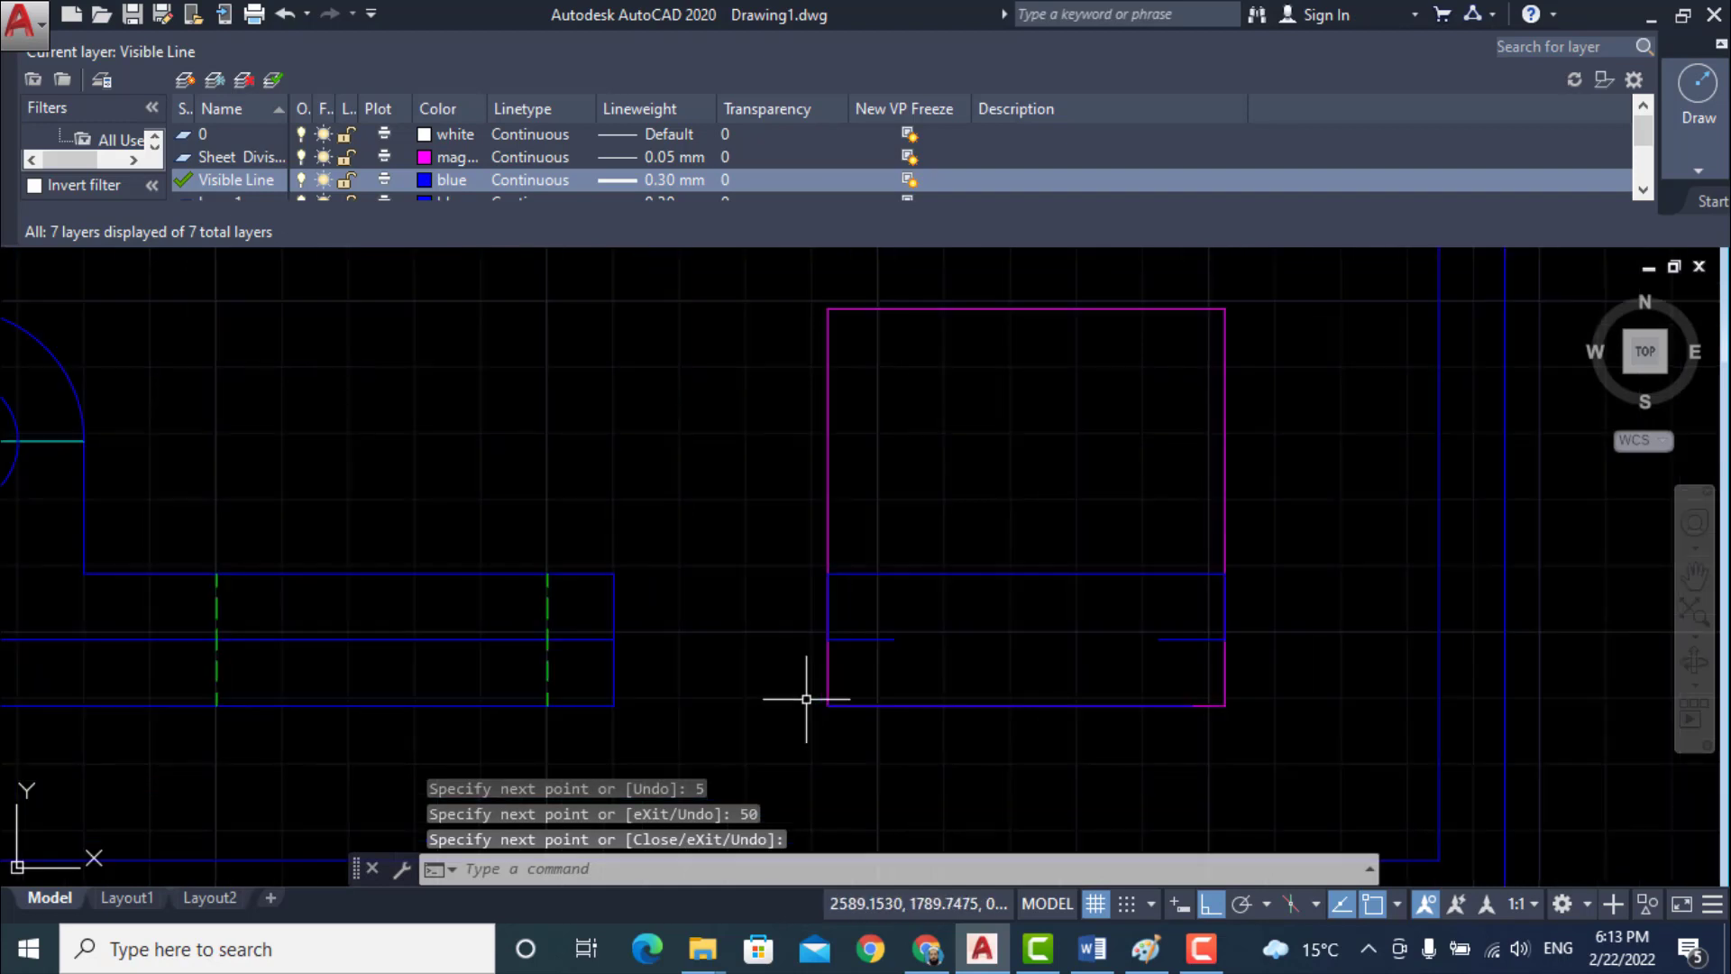
left_click(858, 710)
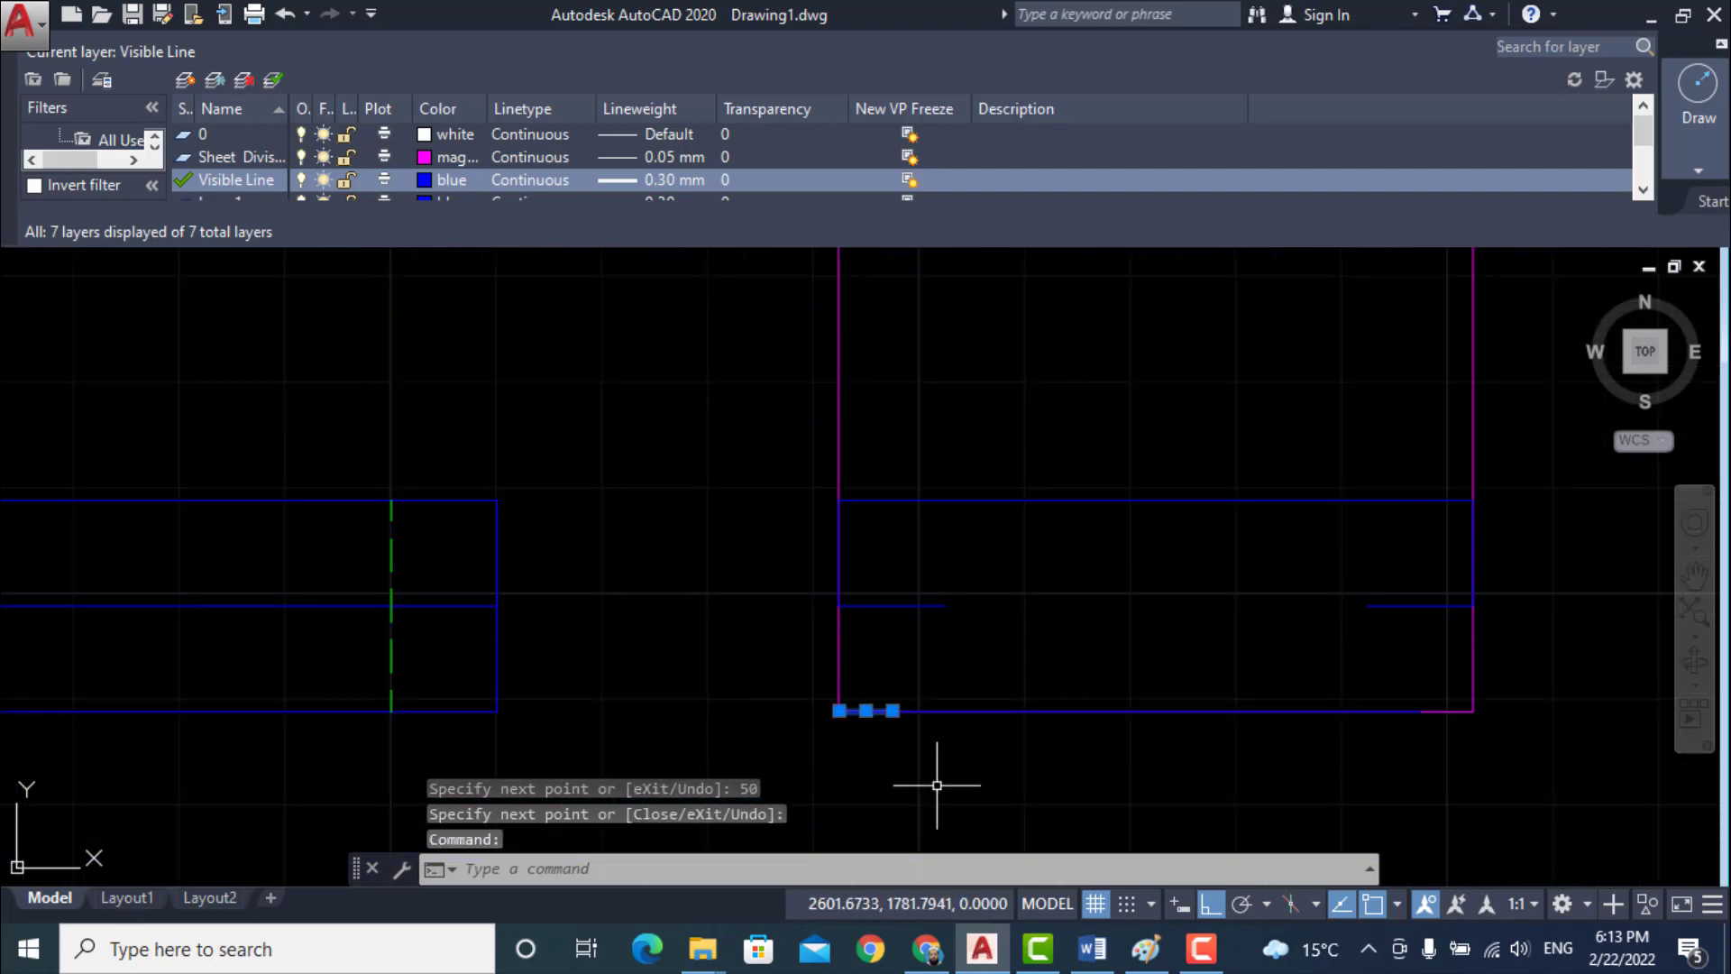
key("Delete")
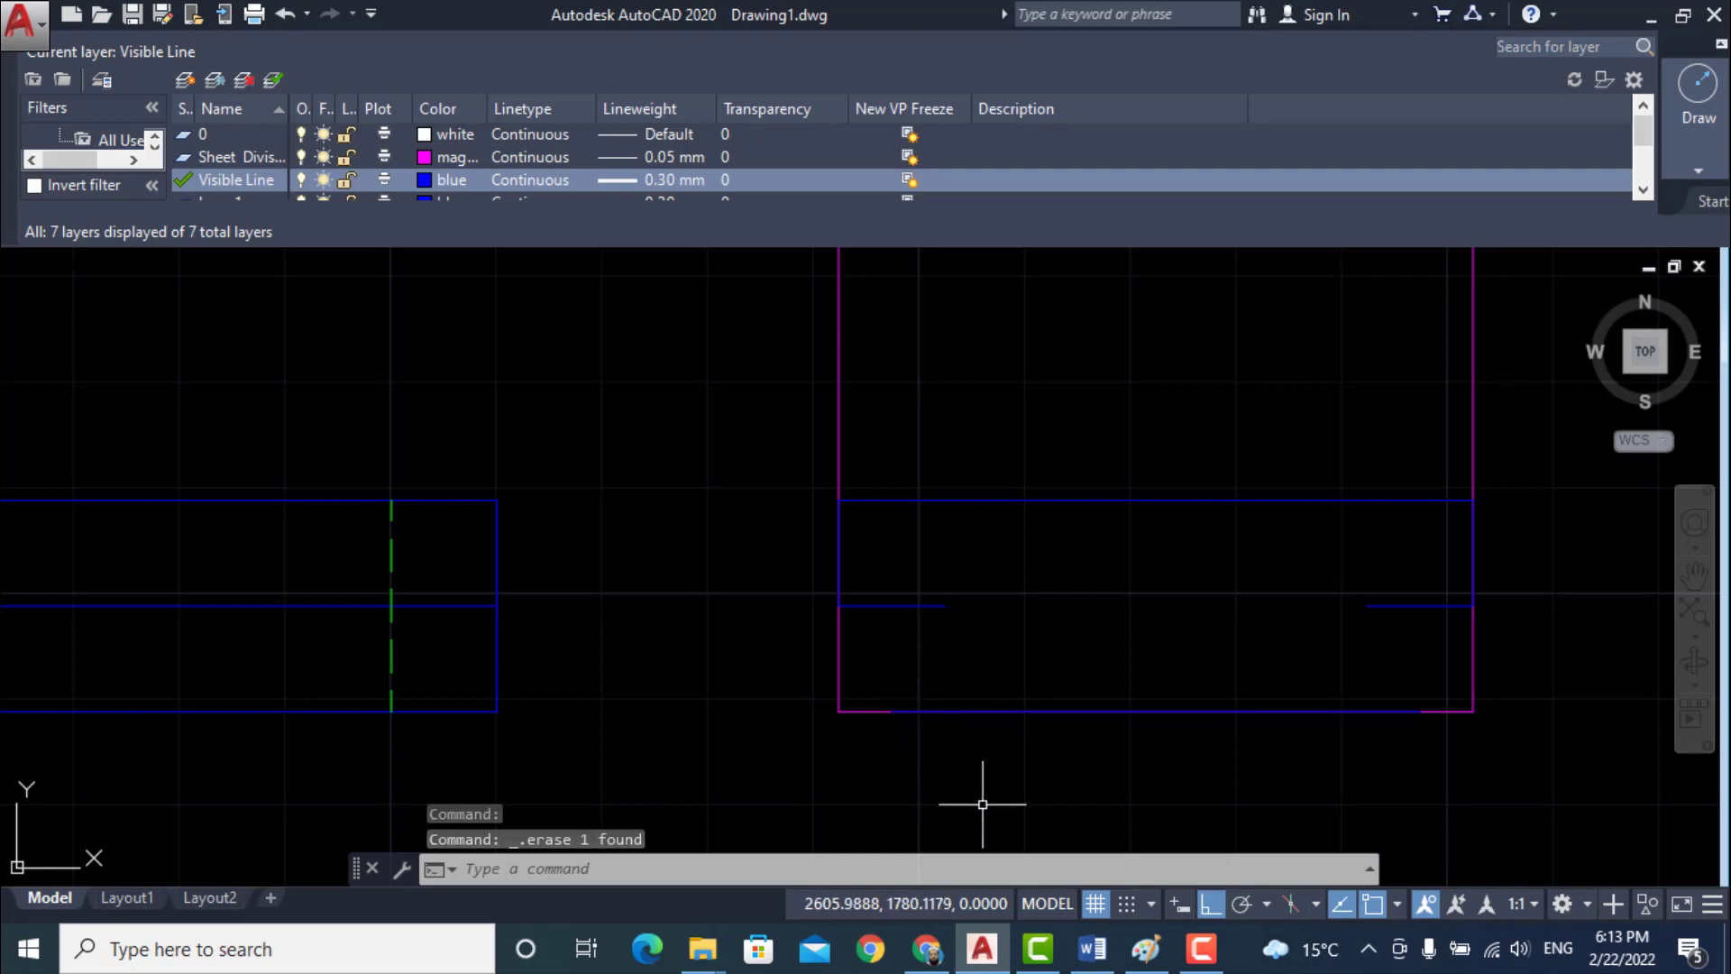
- Turn Ortho off and draw the dovetail's left slanted edge from the short upper line's inner end to the 50-unit bottom line's left end
type("l")
key("Return")
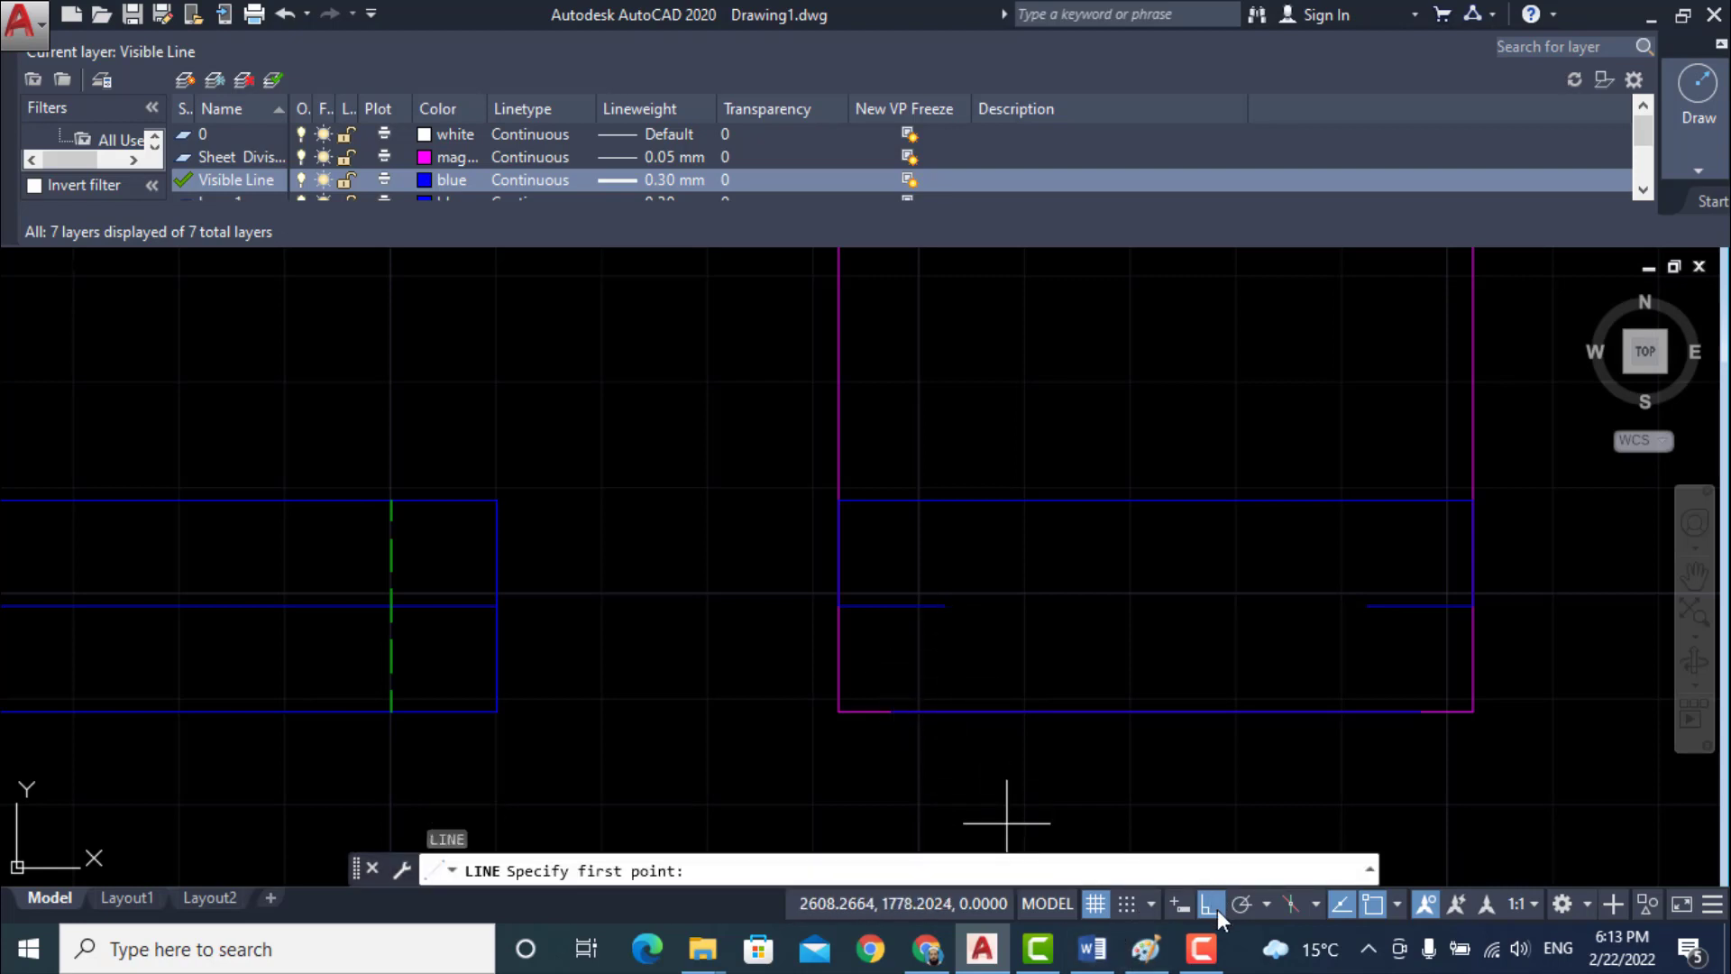
left_click(1211, 905)
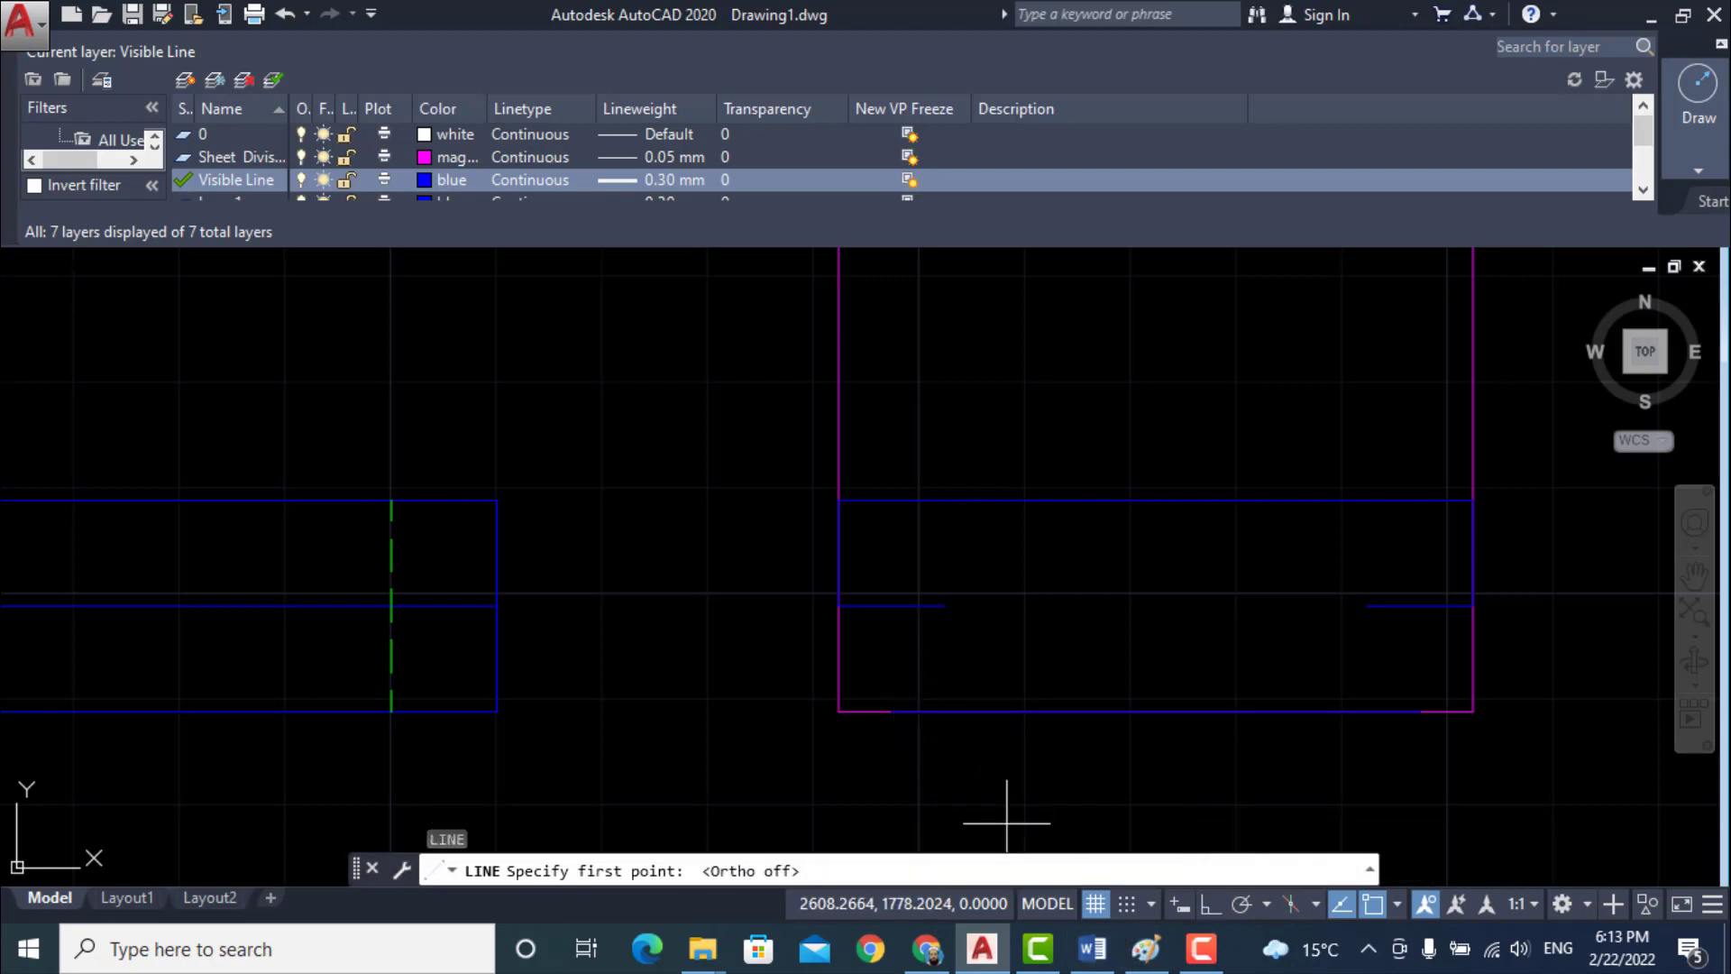
left_click(944, 605)
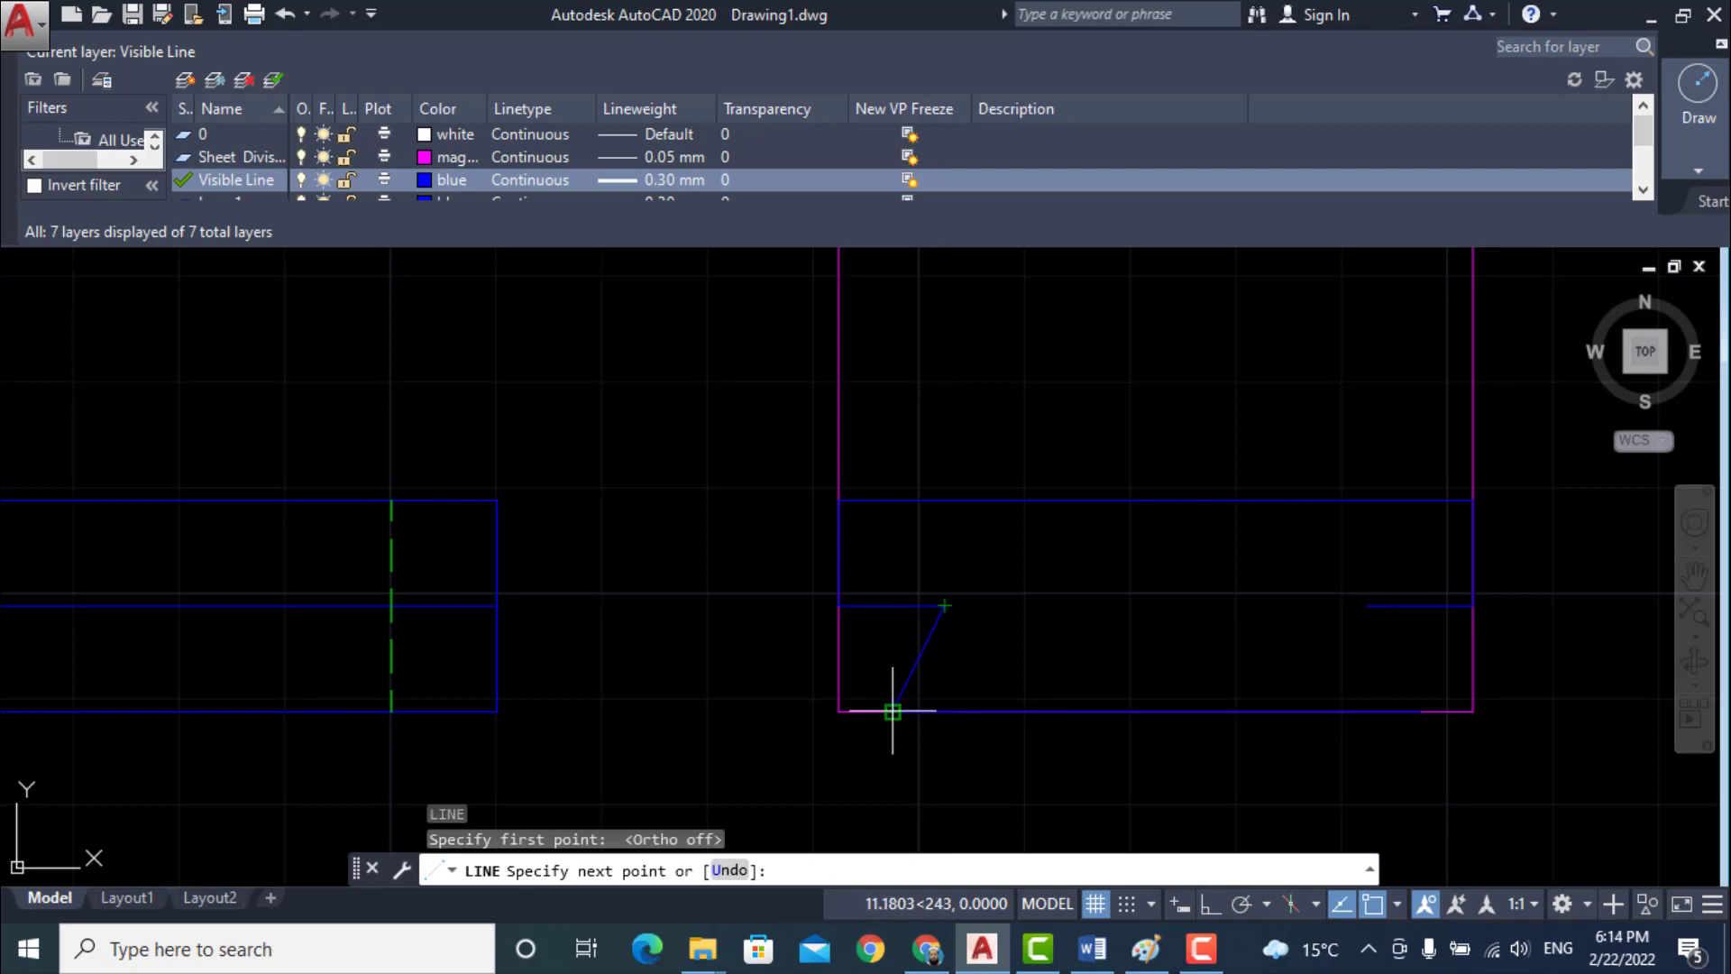
left_click(893, 711)
key("Return")
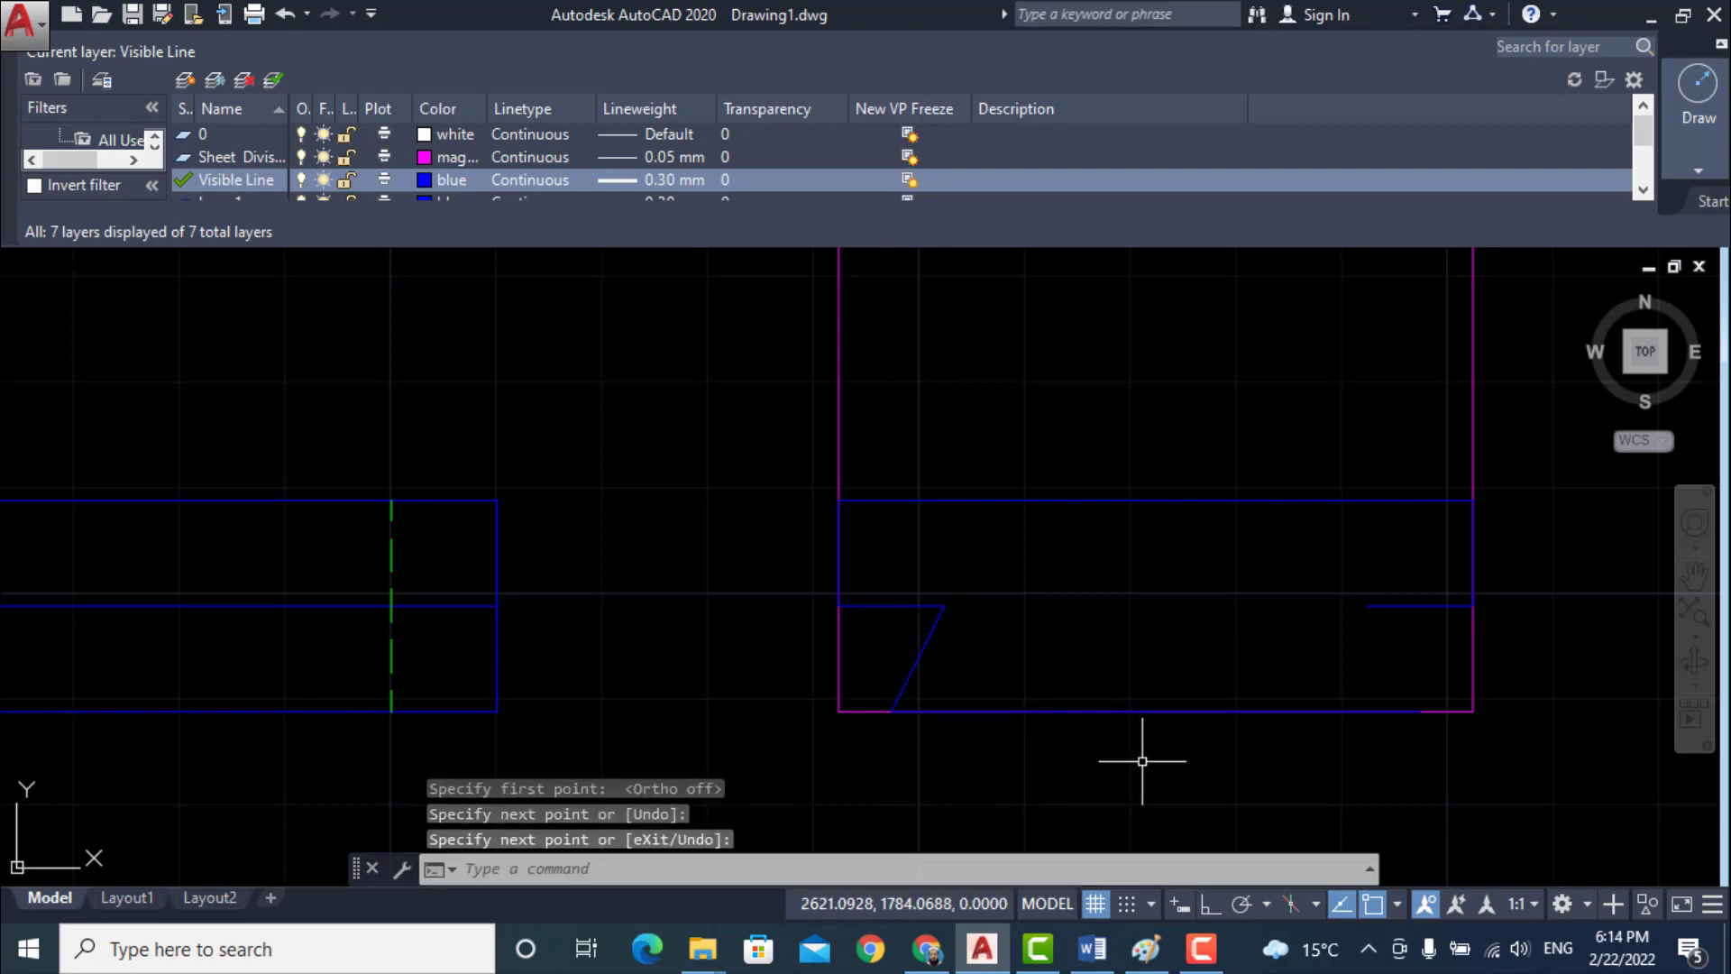
- Draw the dovetail's right slanted edge from the short upper line's inner end to the bottom line's right end
type("l")
key("Return")
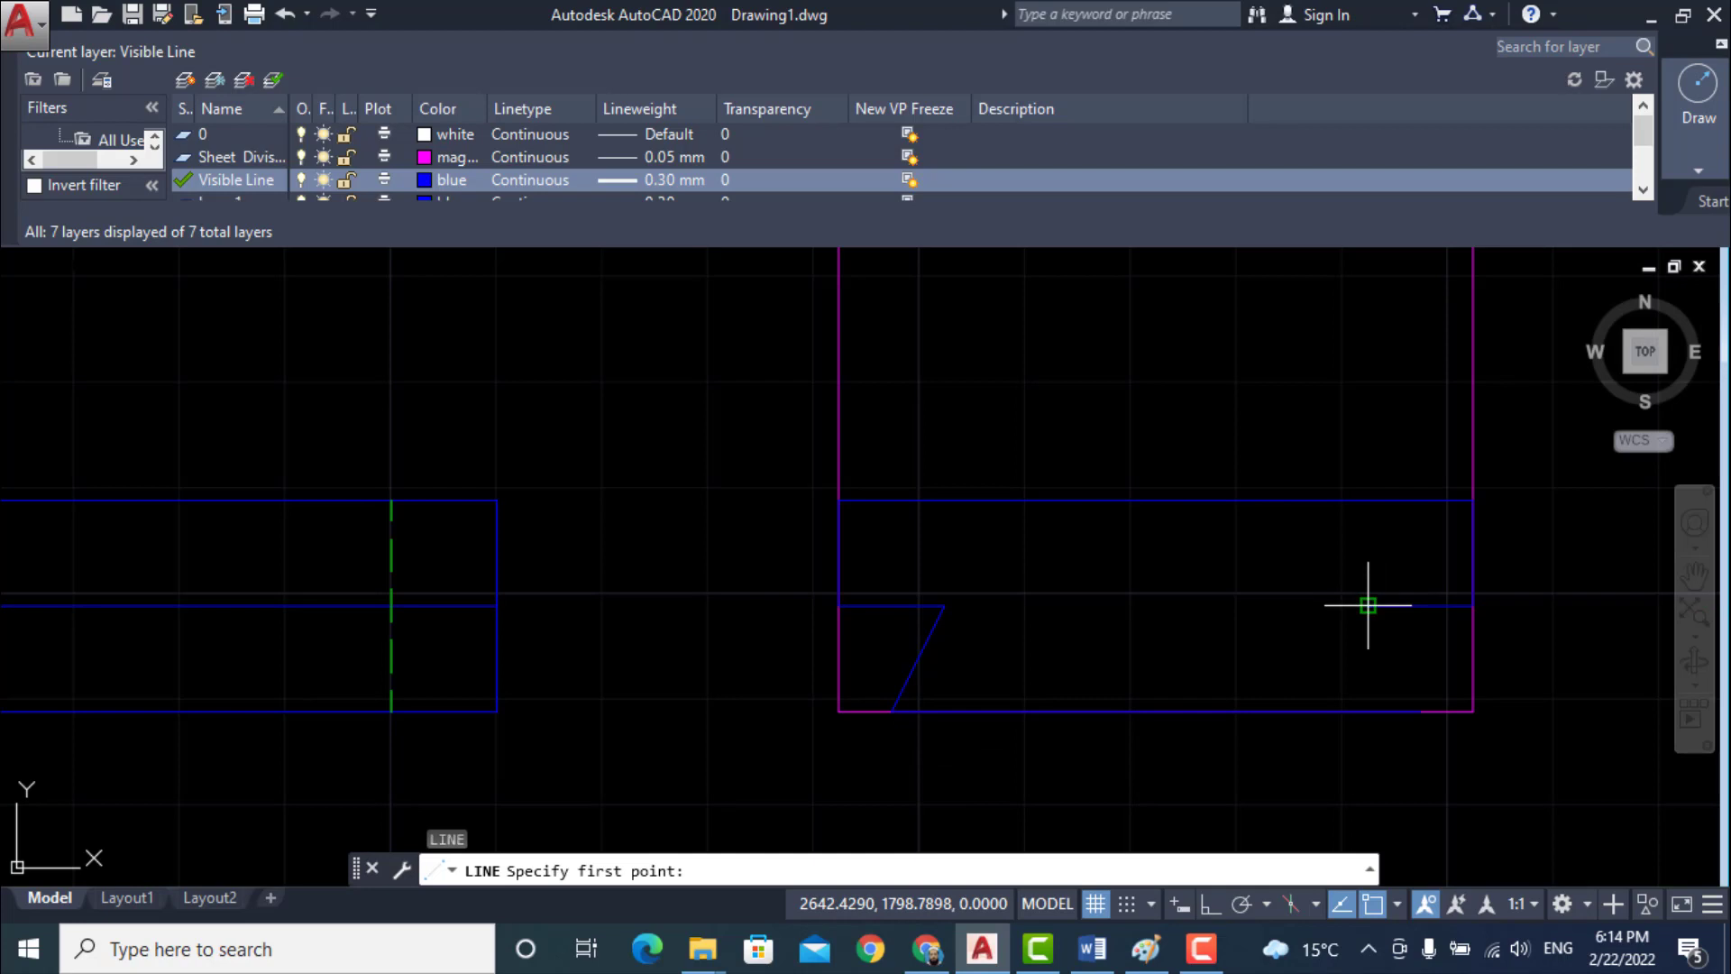
left_click(1368, 605)
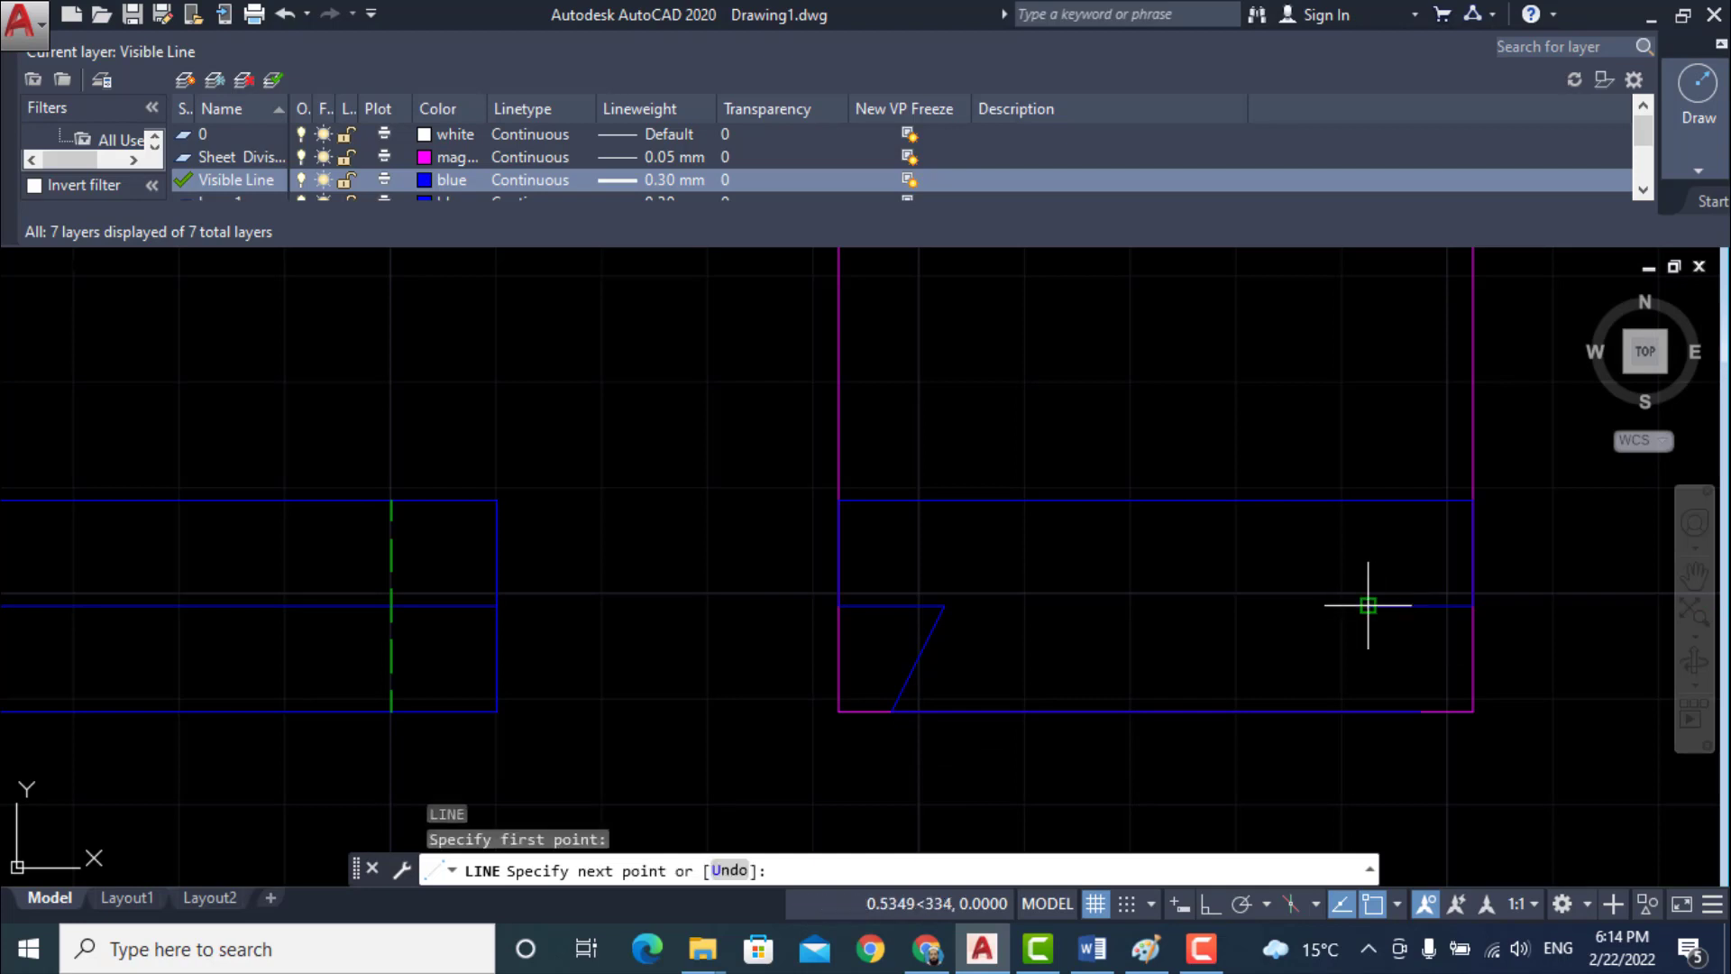
left_click(1420, 711)
key("Return")
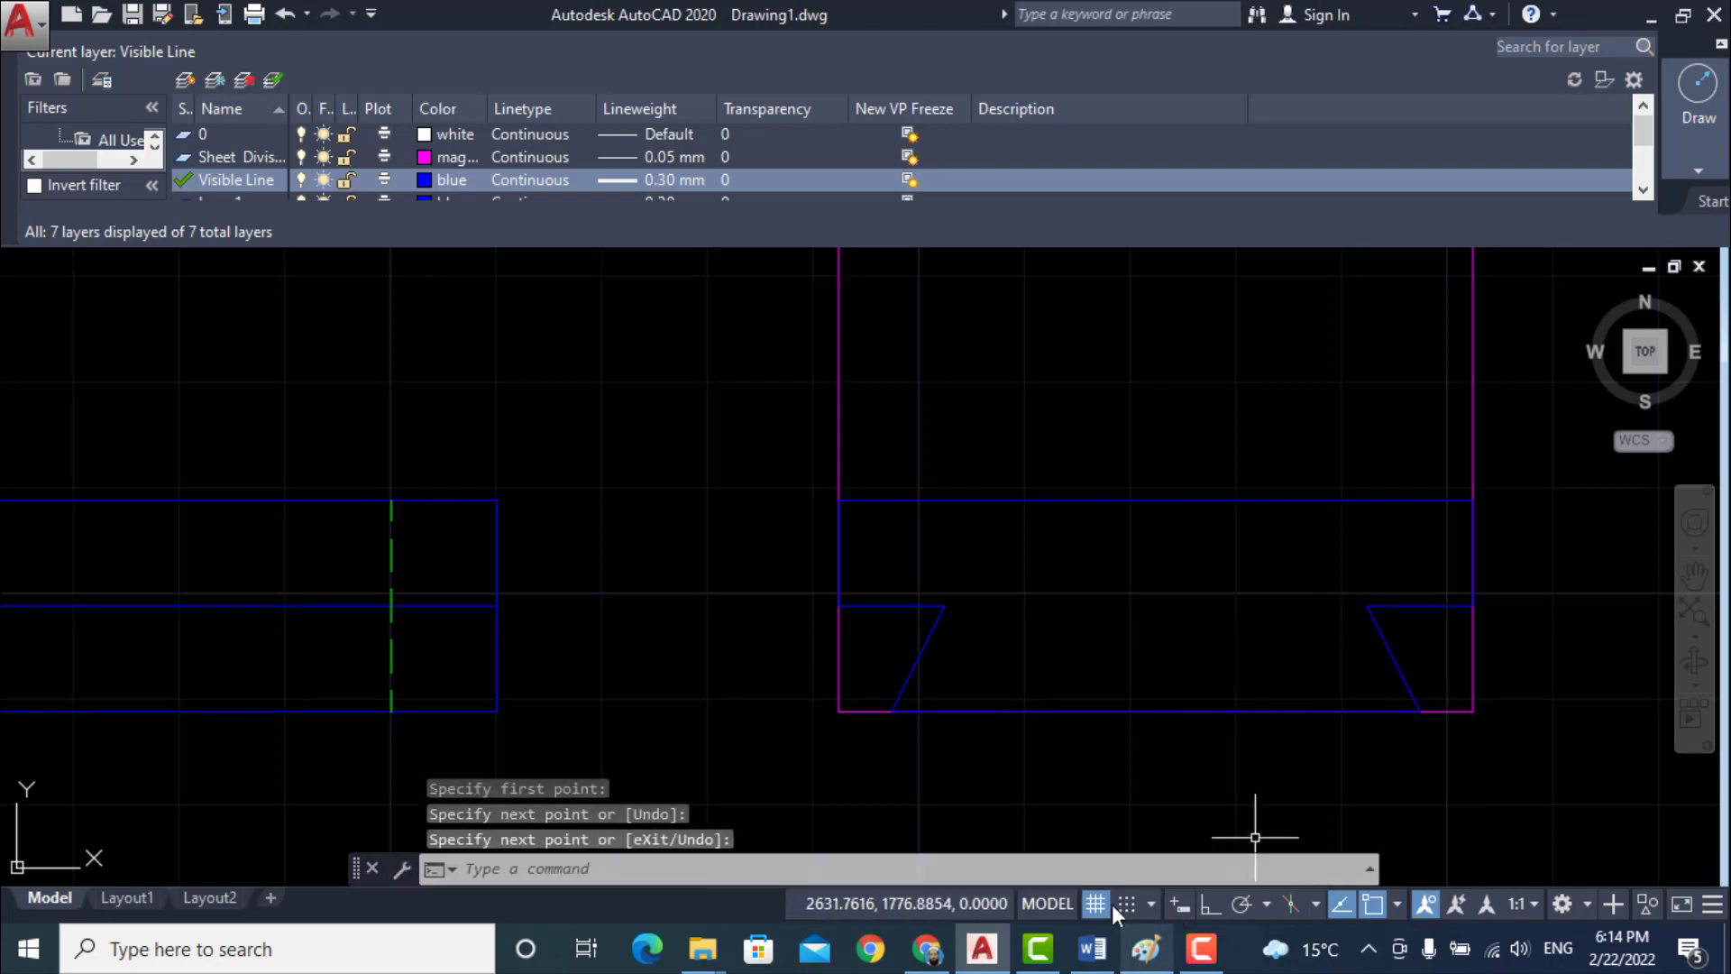
scroll(1048, 622, "down", 4)
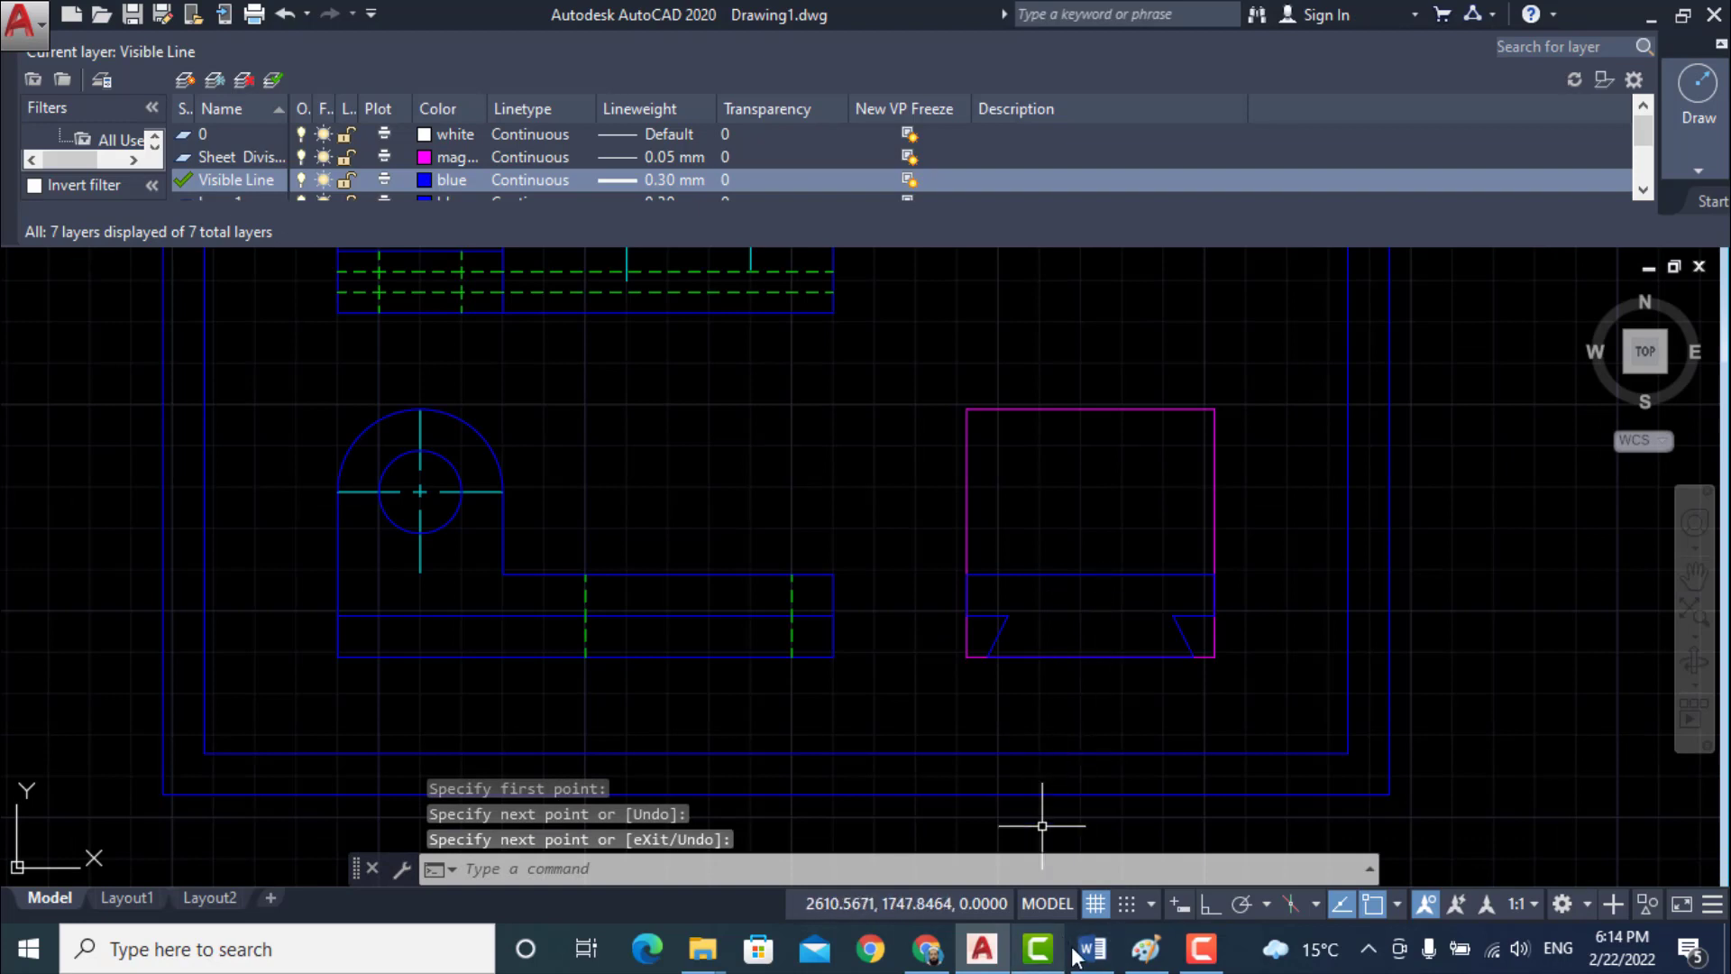
- Examine the bracket's uprights in Word, return to AutoCAD, and erase the magenta square's bottom, left and right sides
mouse_move(1089, 954)
left_click(1062, 794)
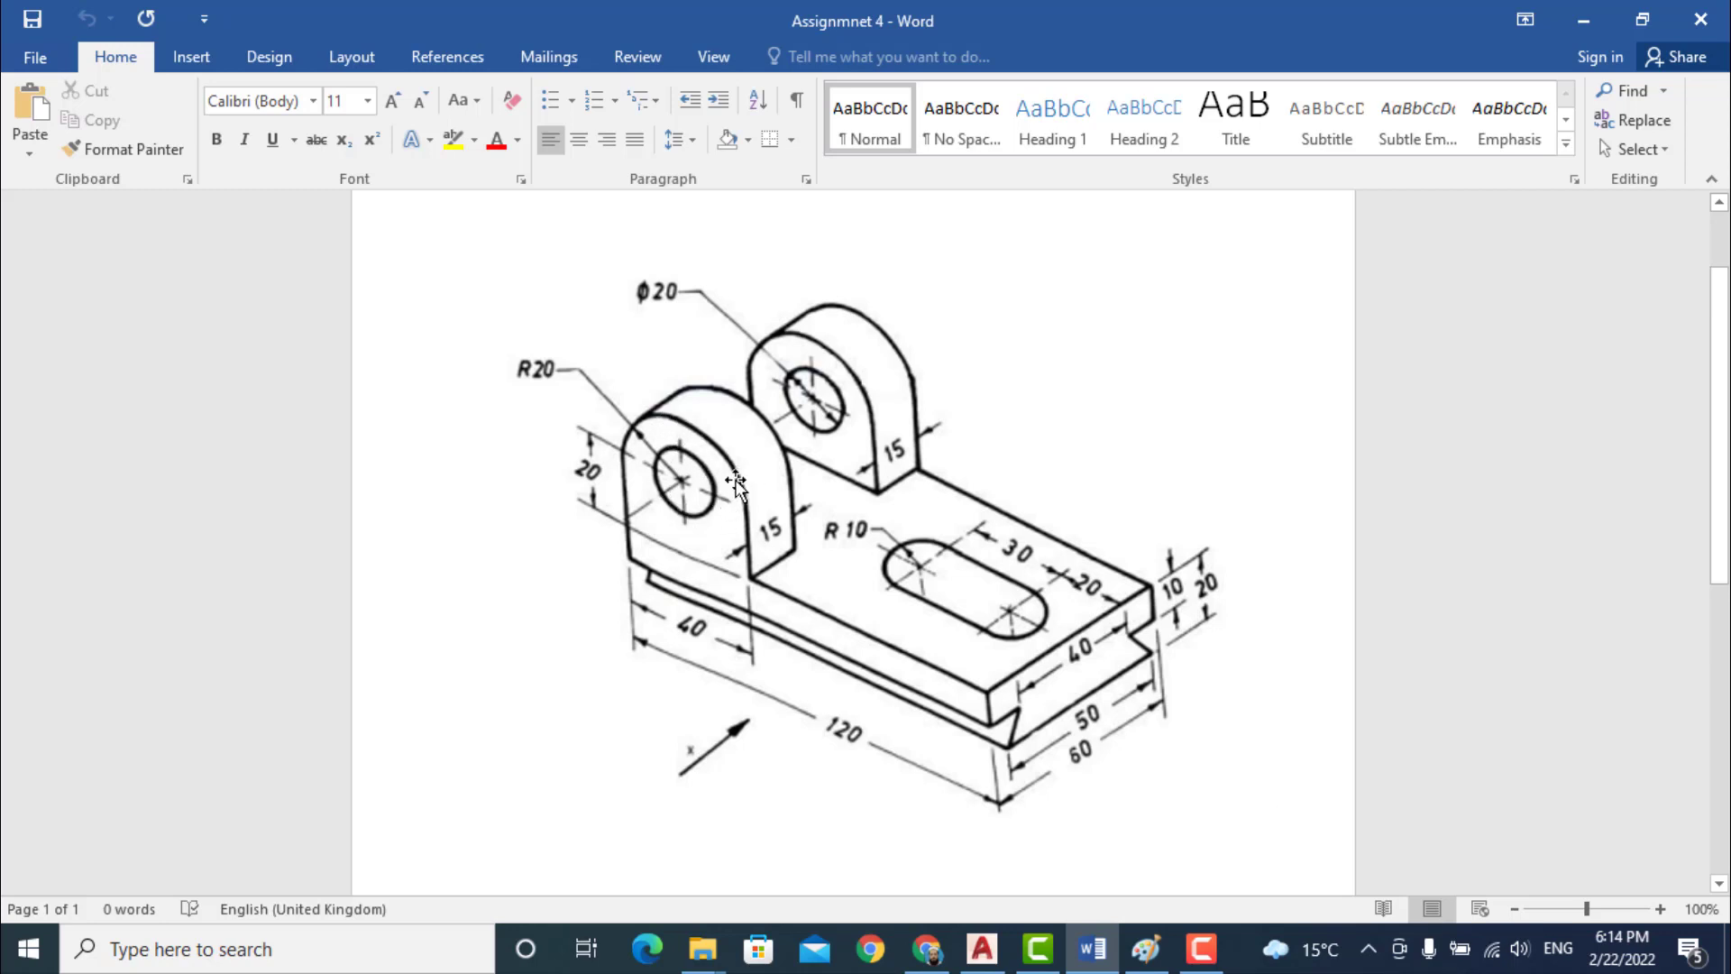
left_click(1091, 951)
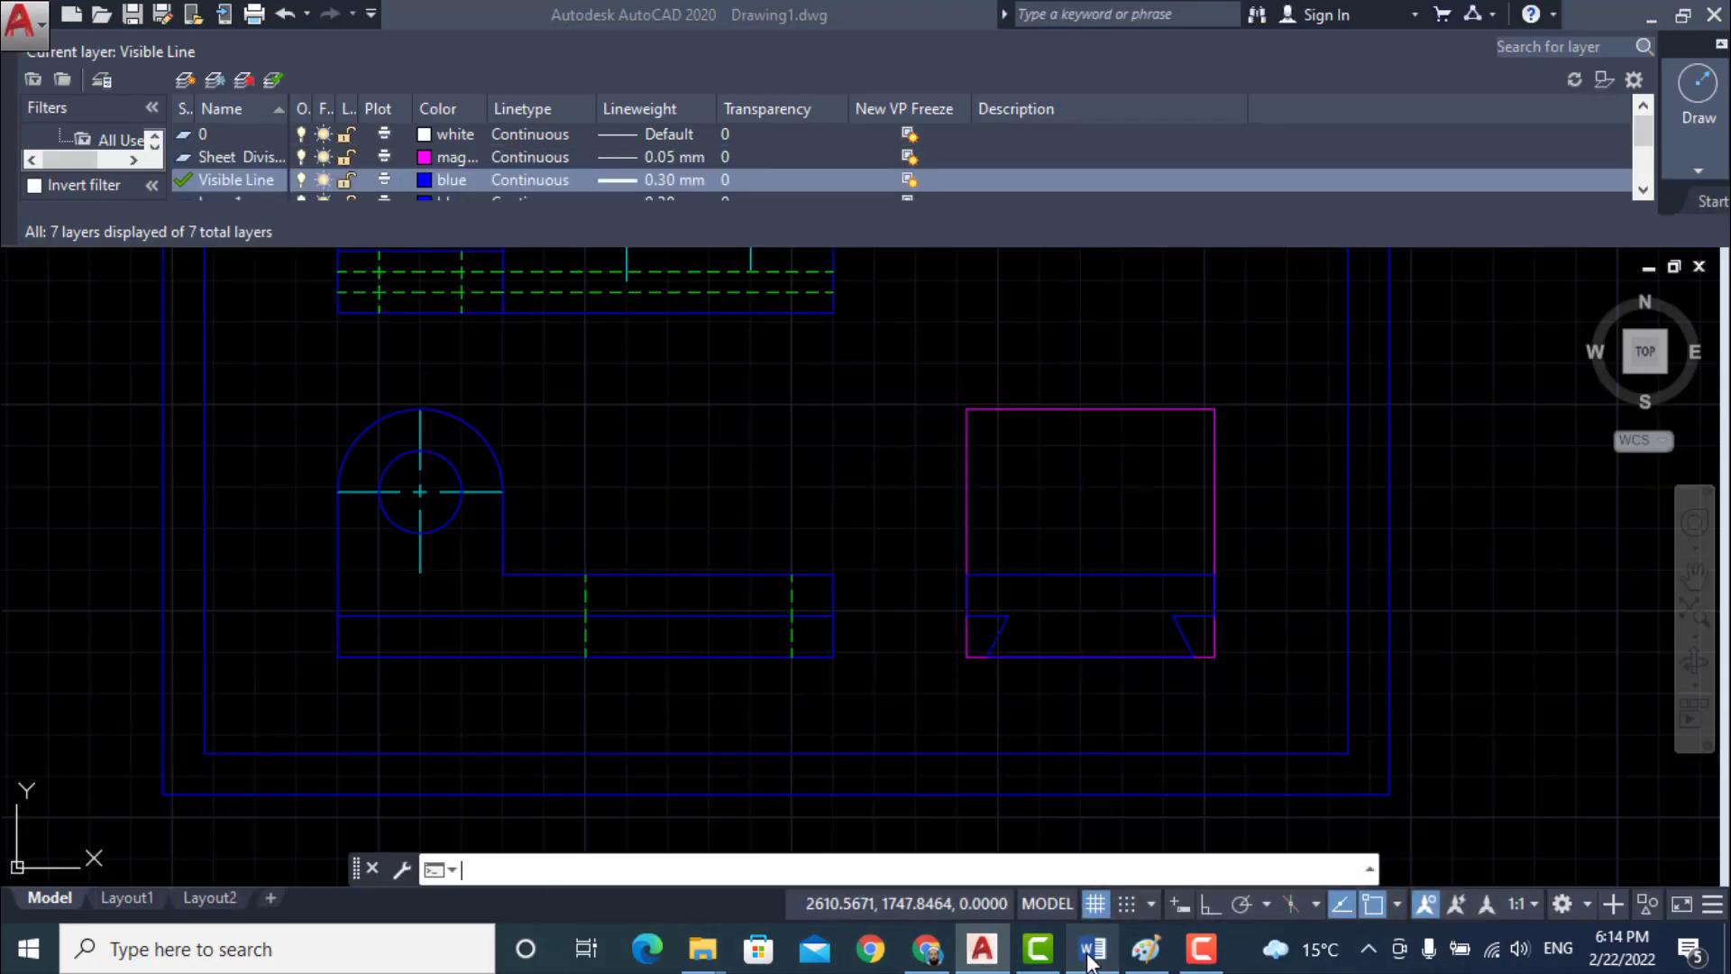
left_click(968, 657)
key("Delete")
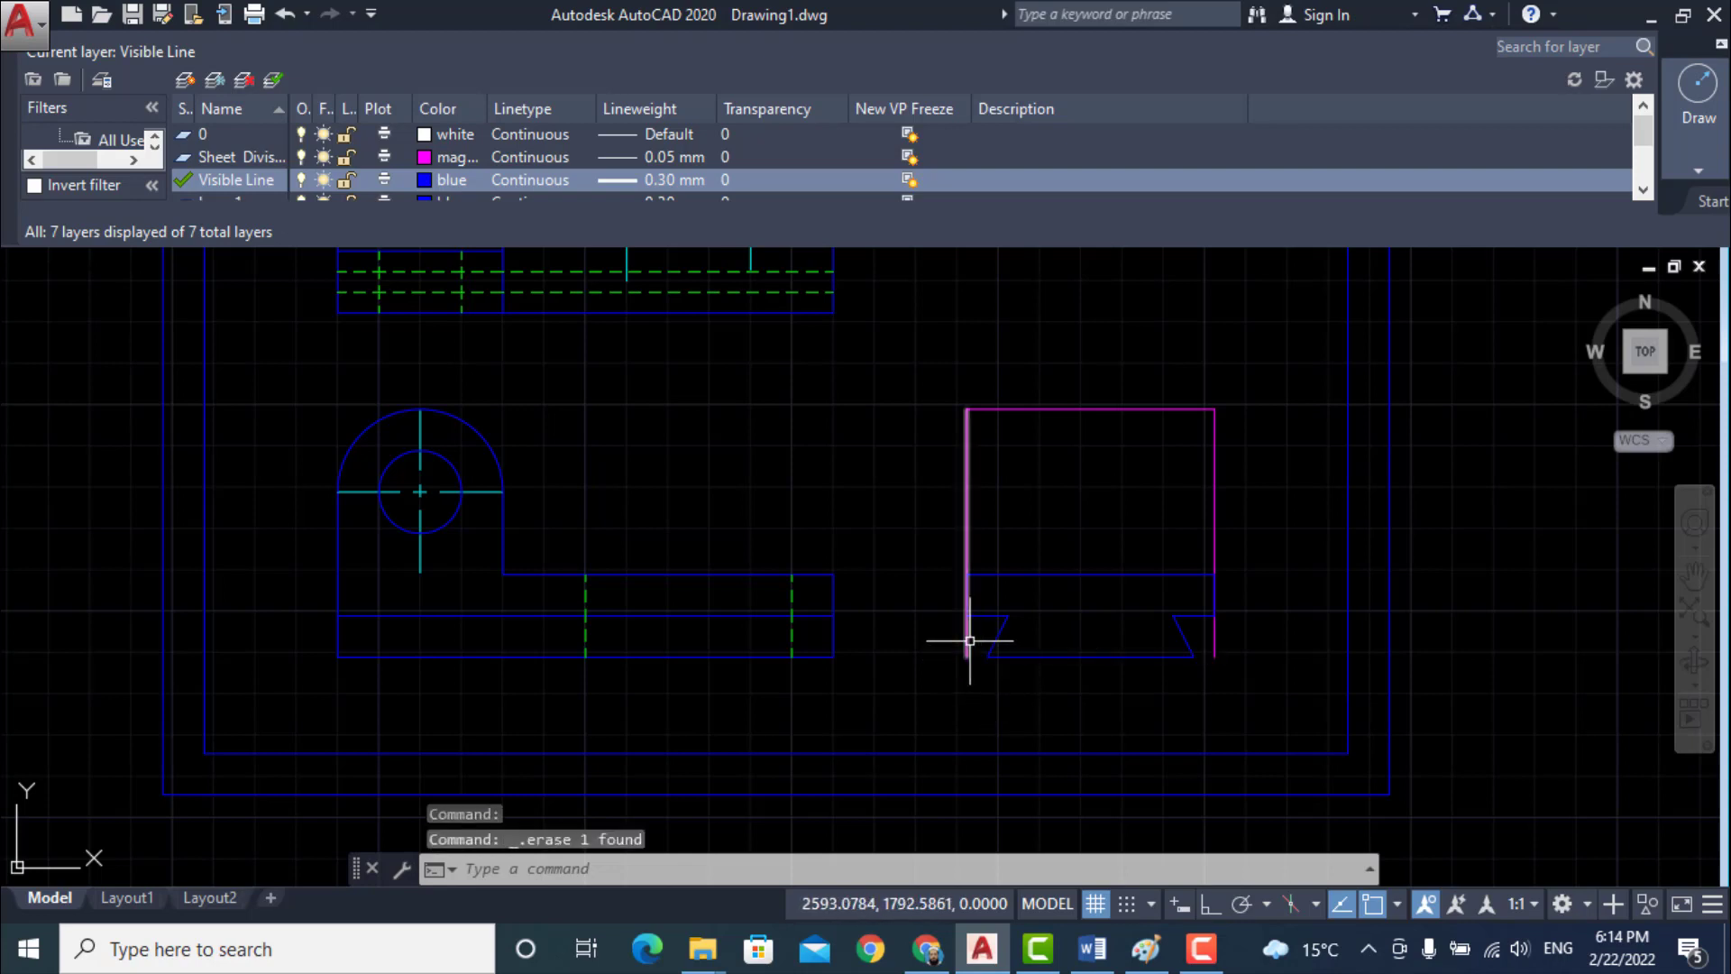
left_click(967, 639)
key("Delete")
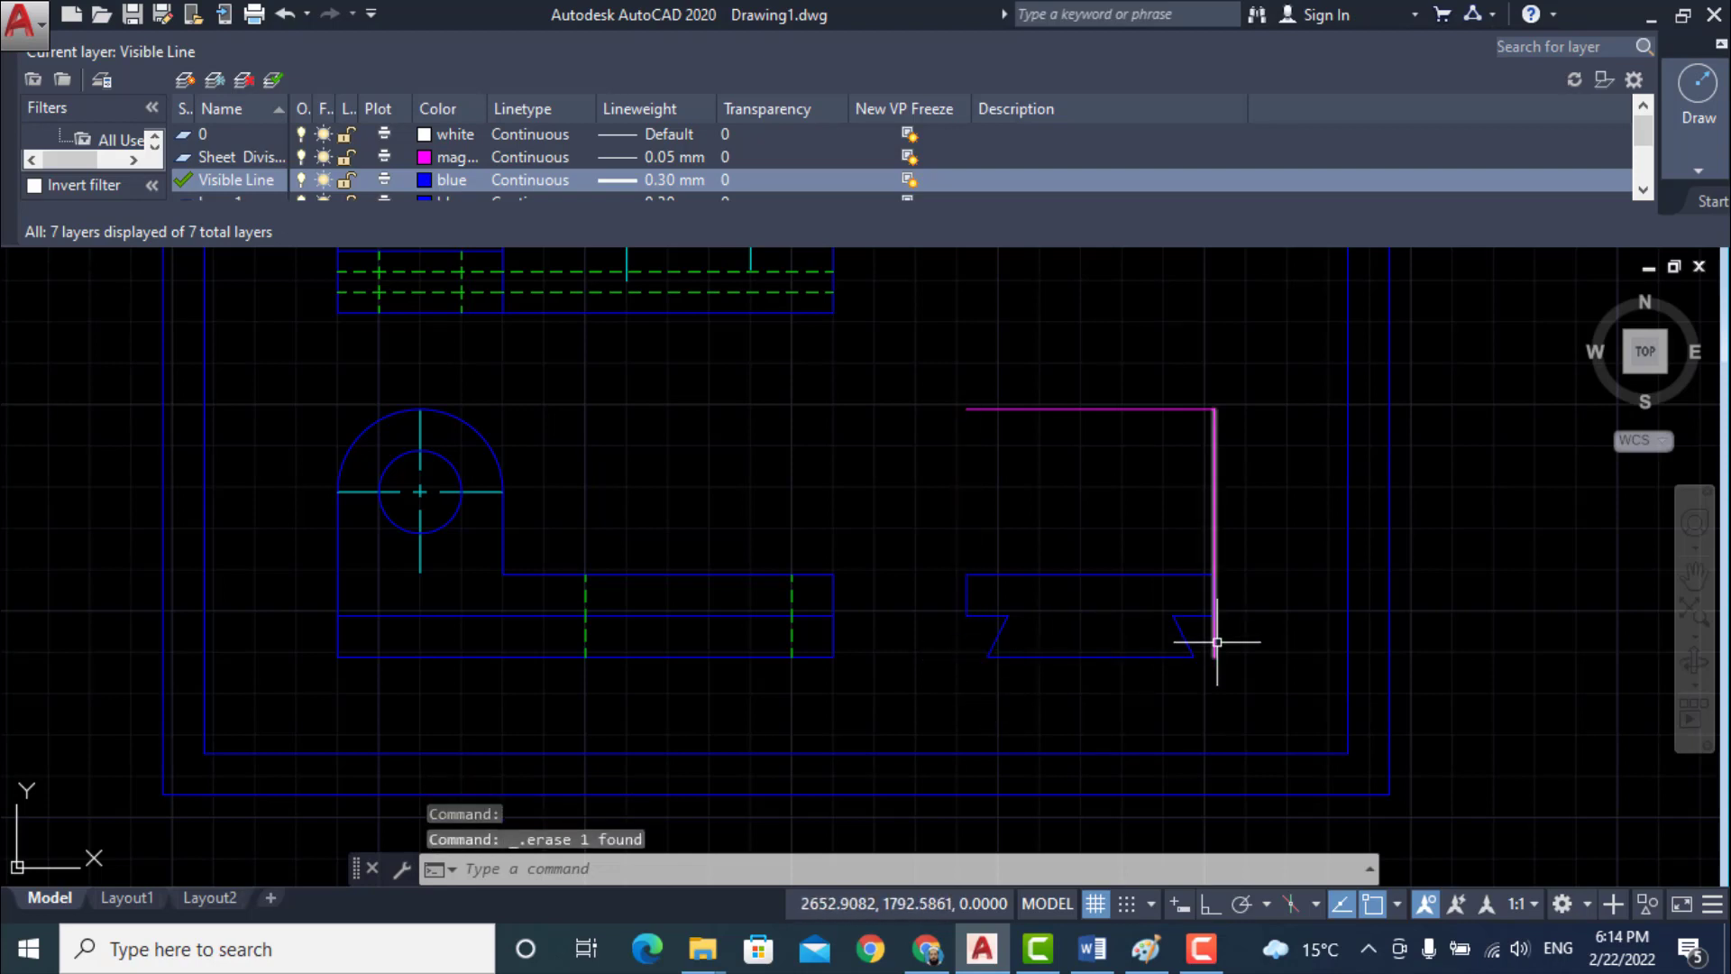
left_click(1215, 647)
key("Delete")
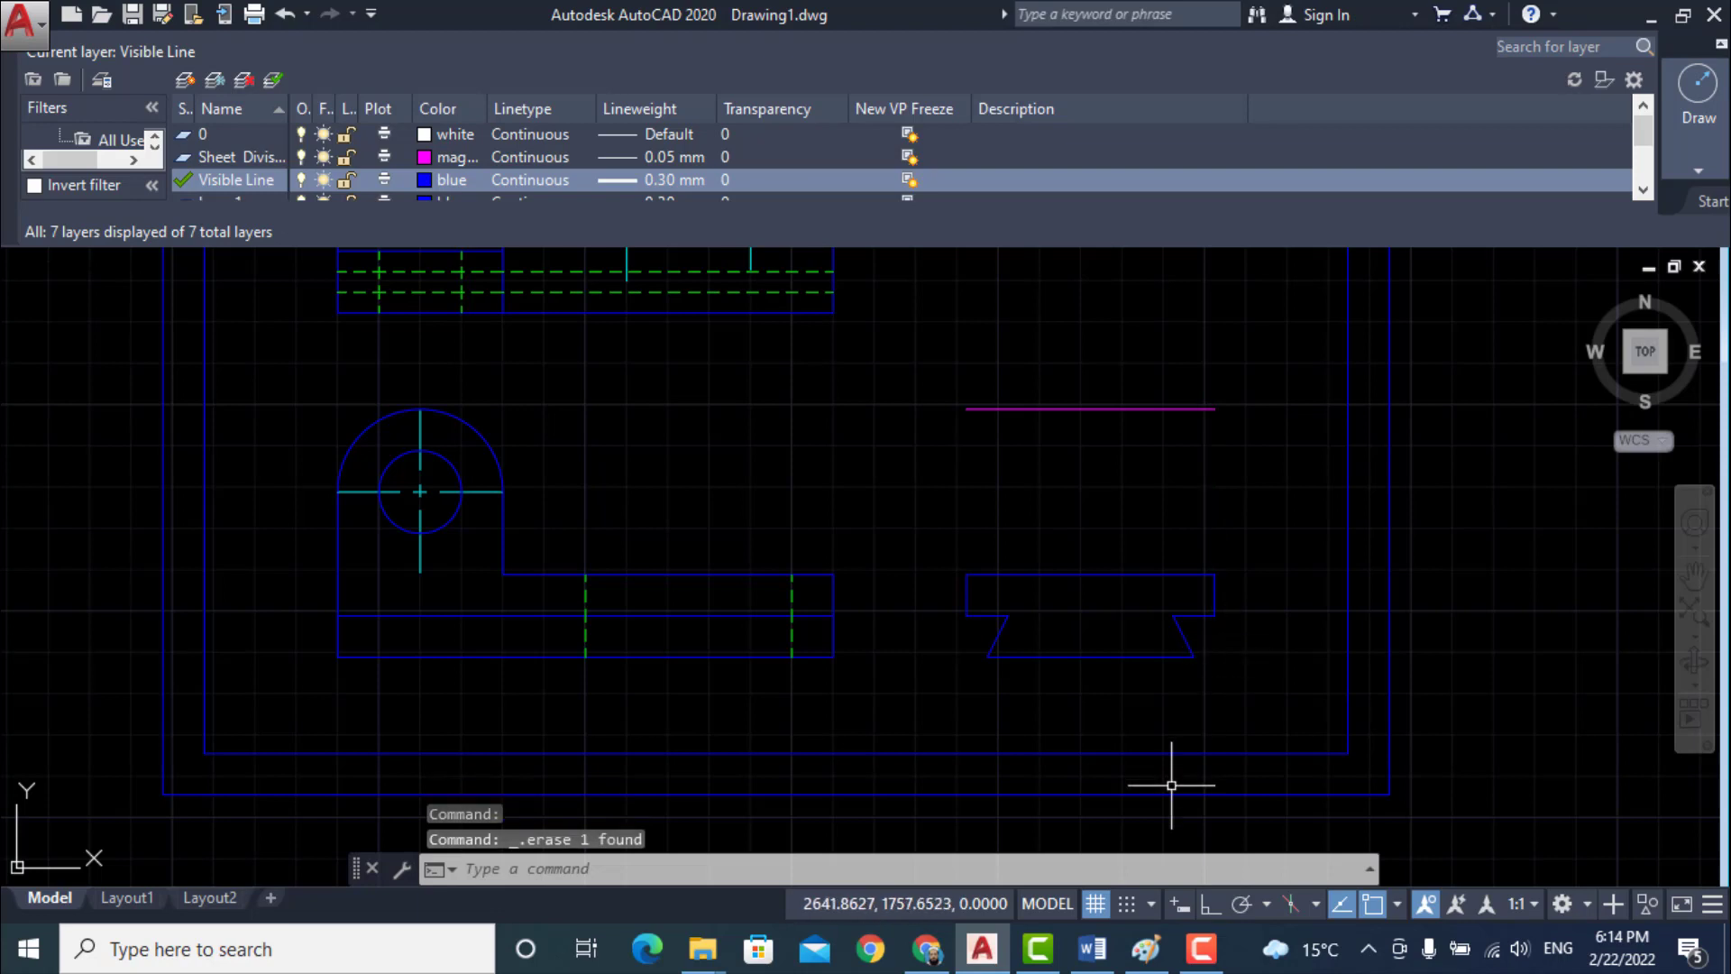
type("l")
key("Return")
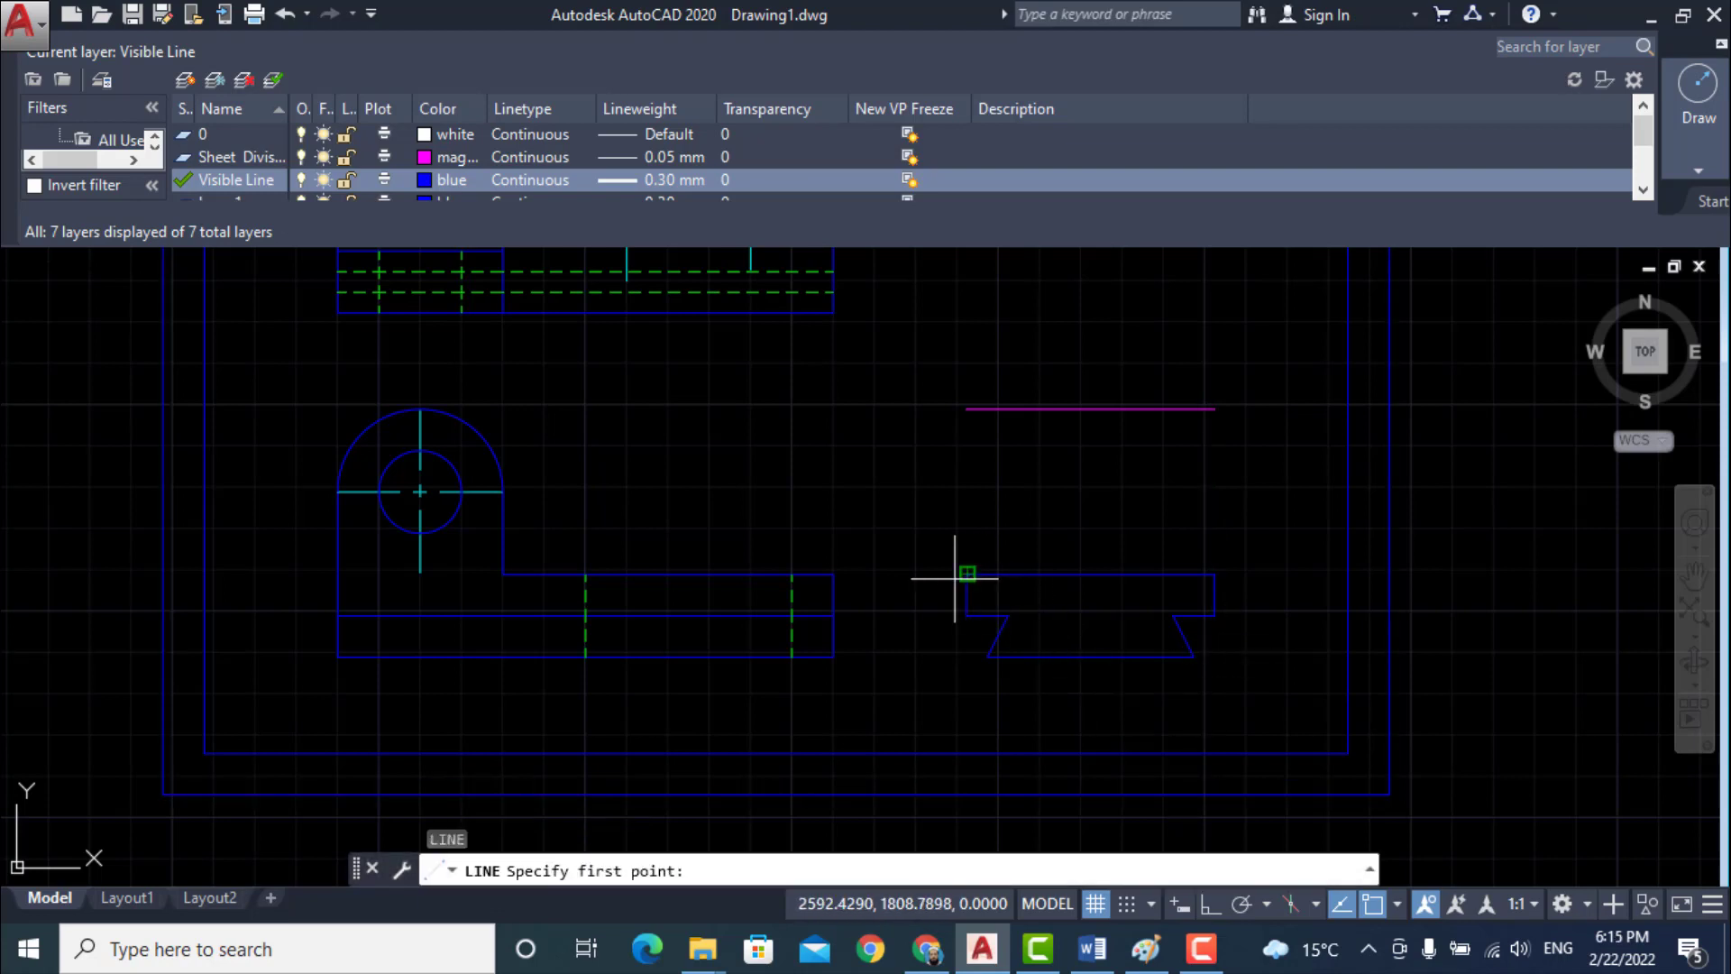
left_click(967, 575)
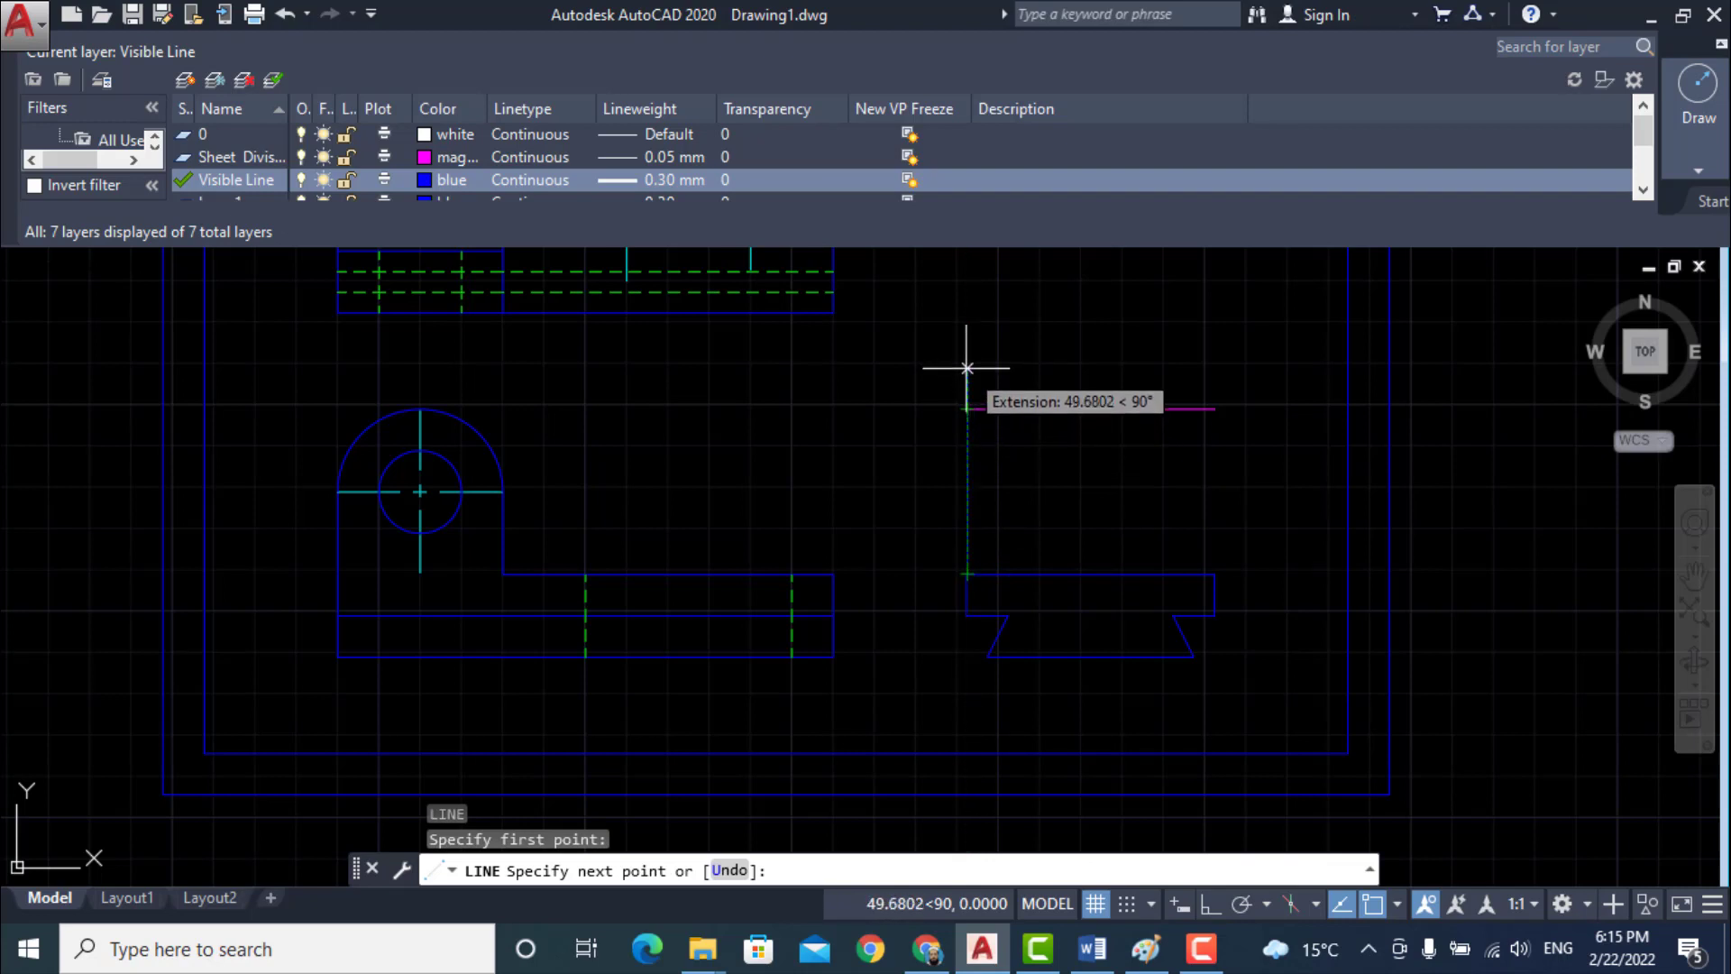
key("Return")
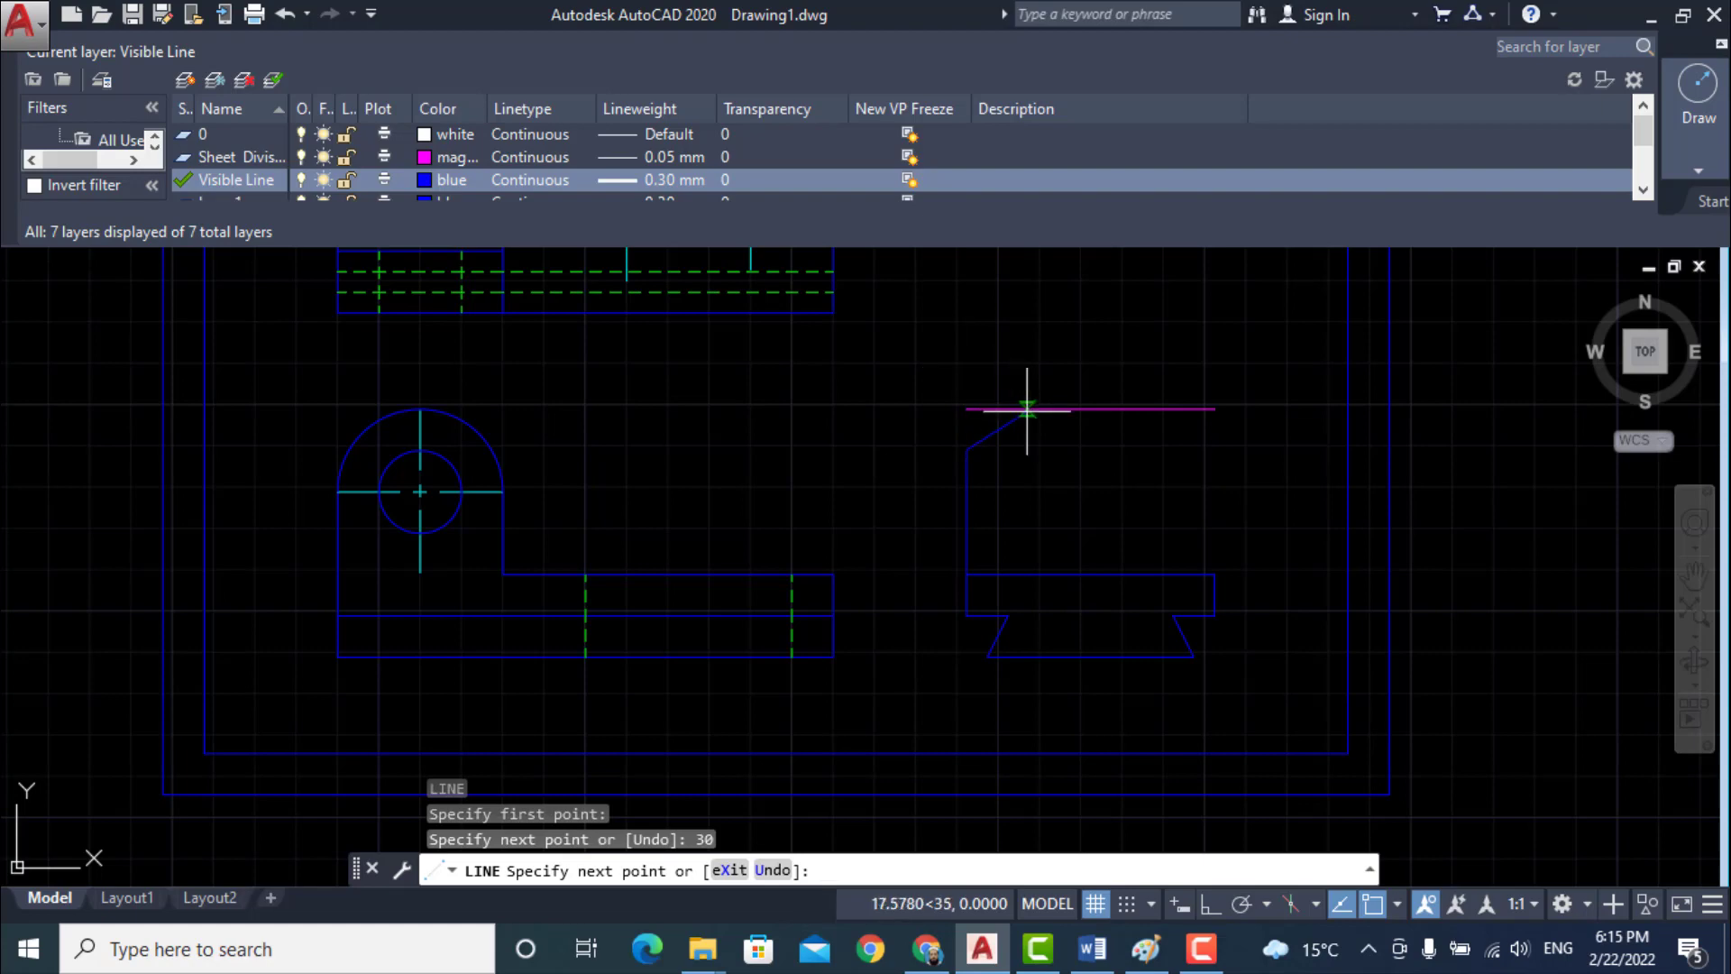
left_click(1095, 952)
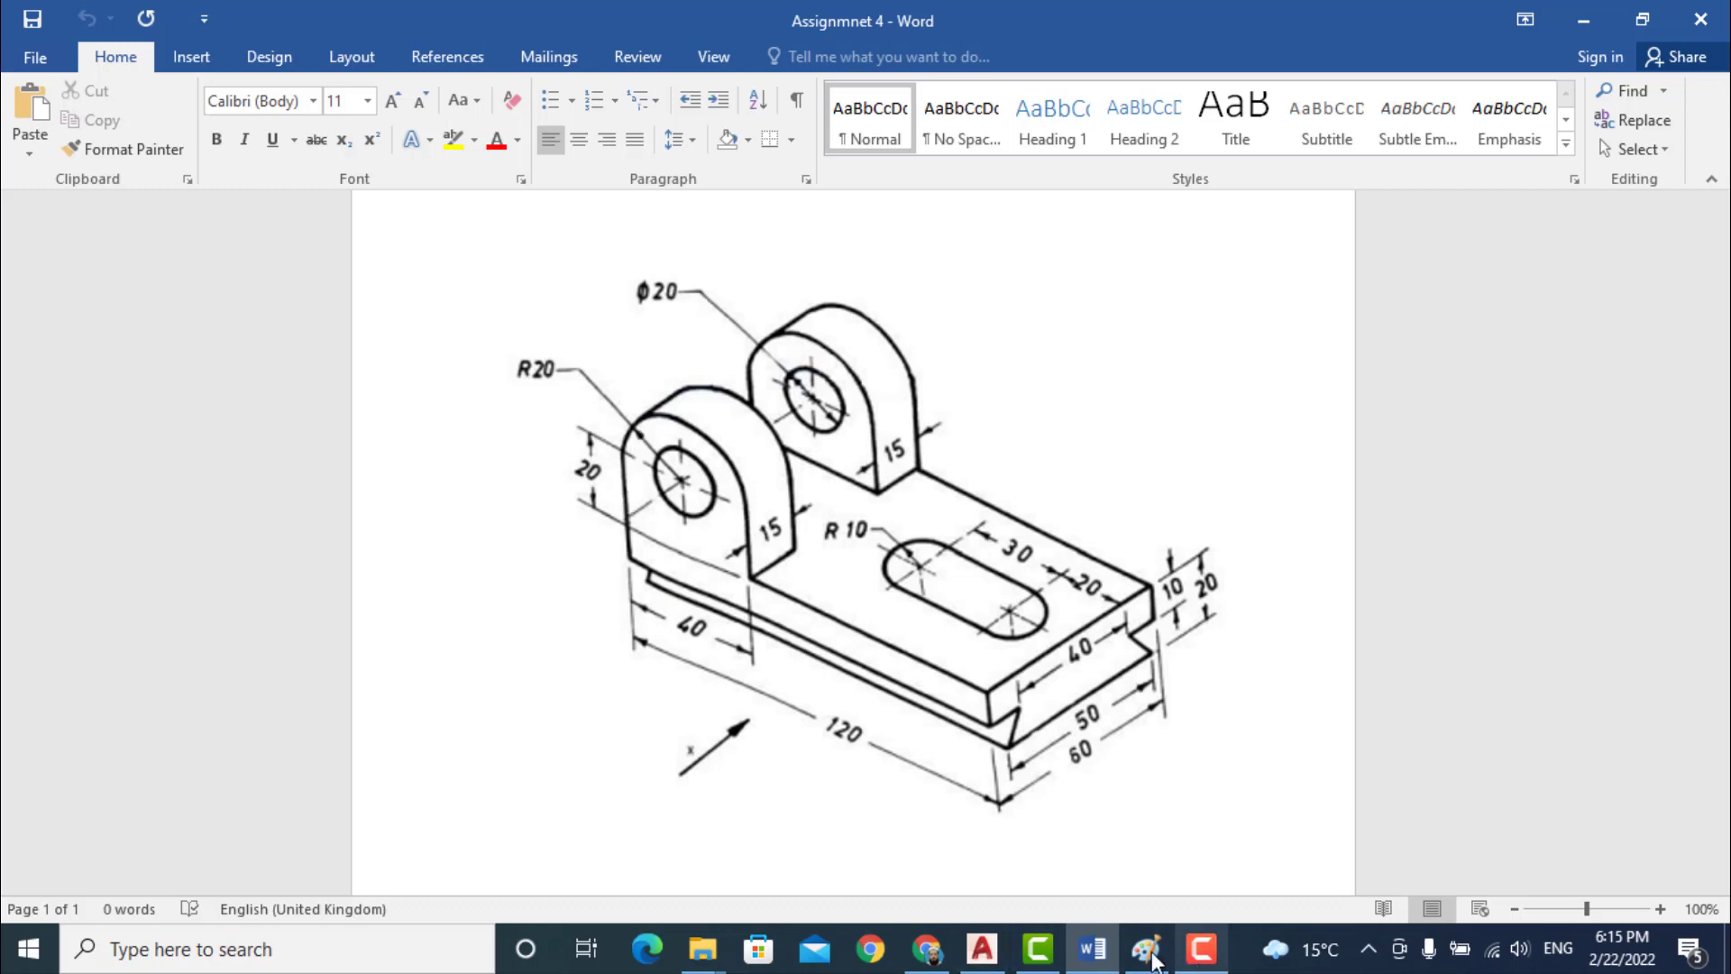
left_click(986, 951)
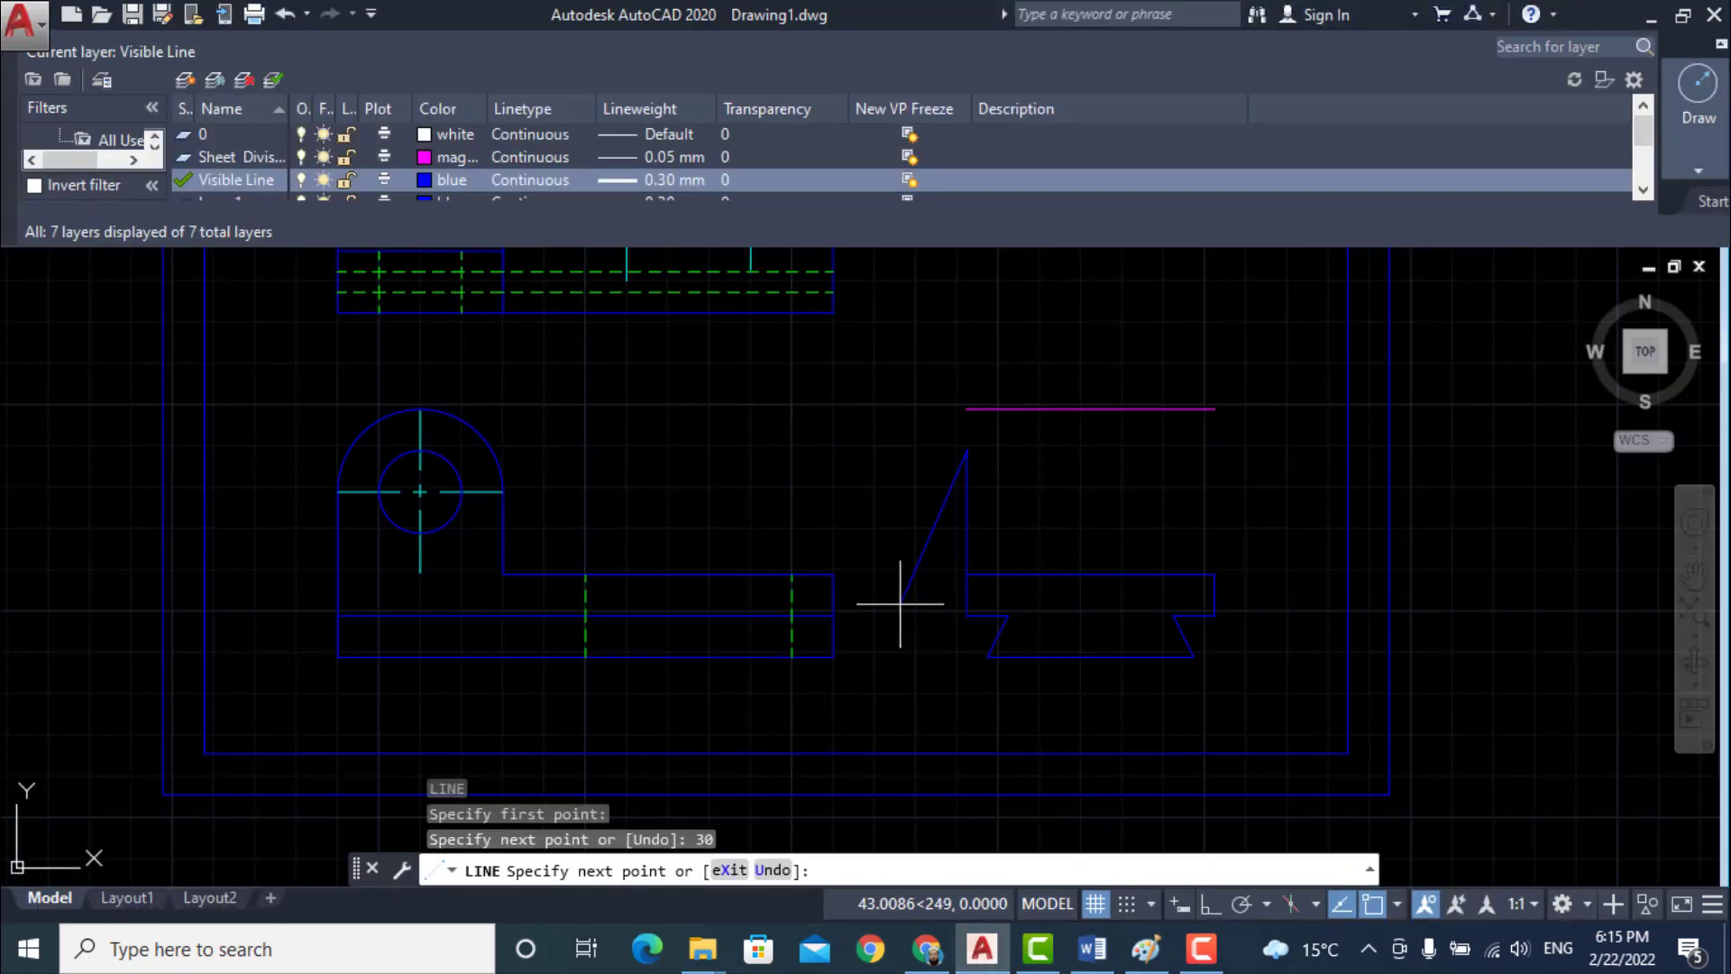
key("Escape")
left_click(967, 508)
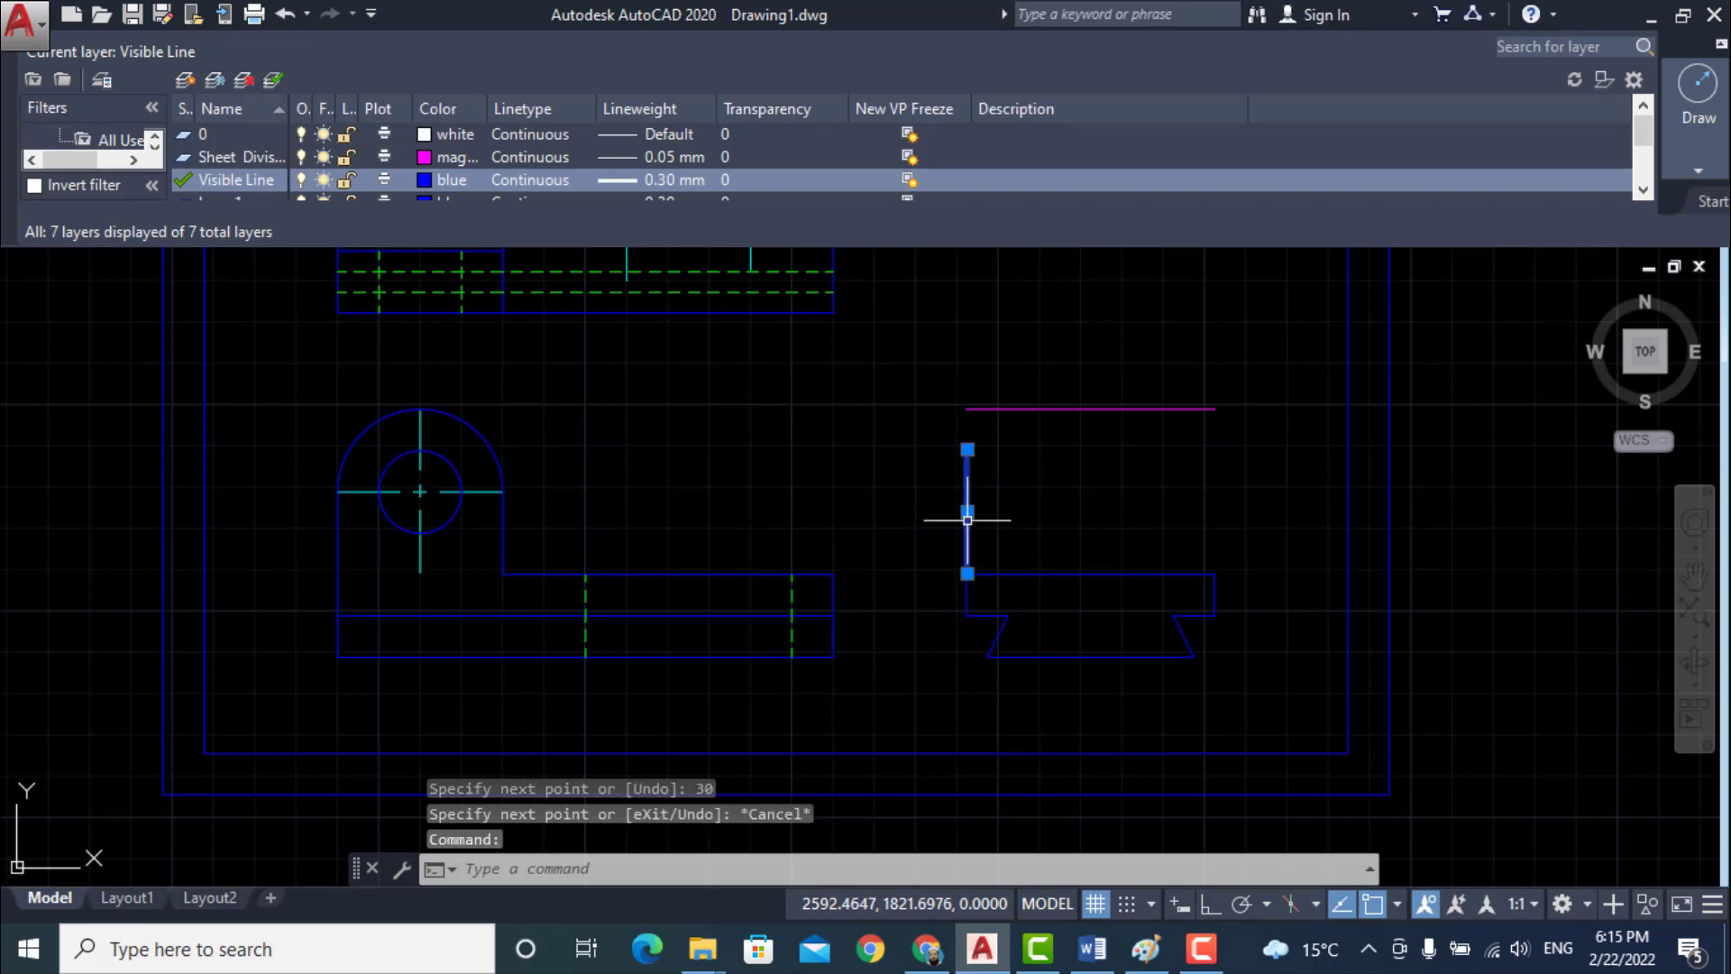
key("Delete")
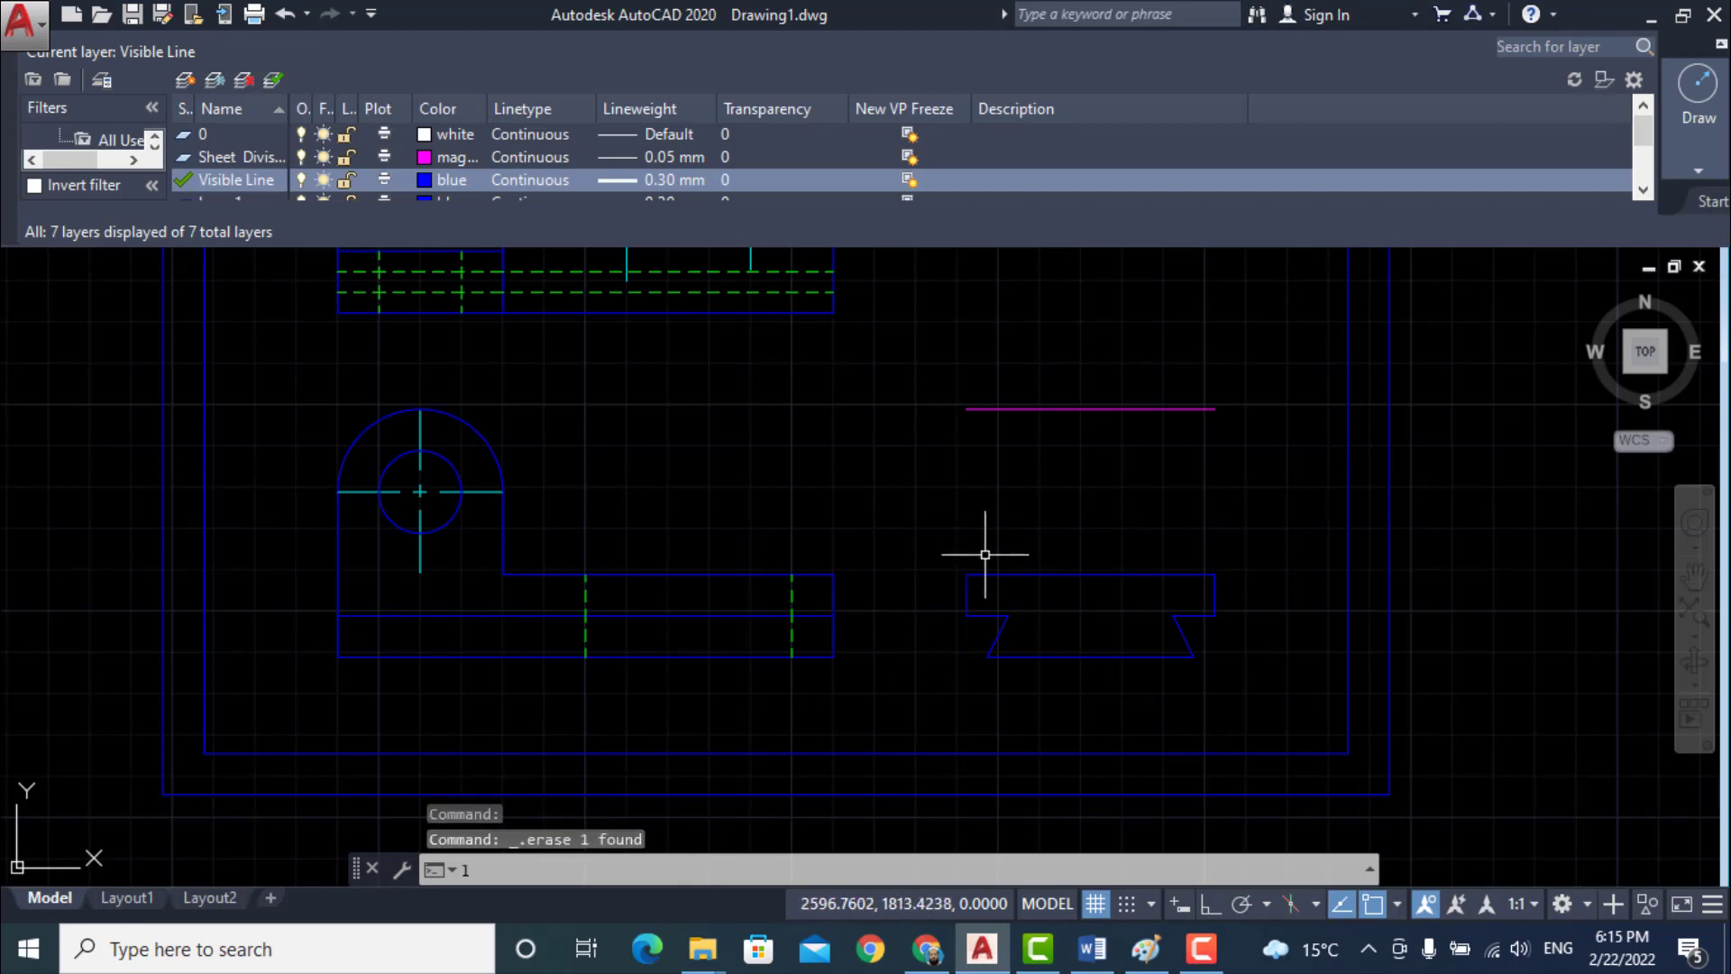
- Draw a 40-unit vertical line upward from the left end of the side view's plate top
type("l")
key("Return")
left_click(968, 574)
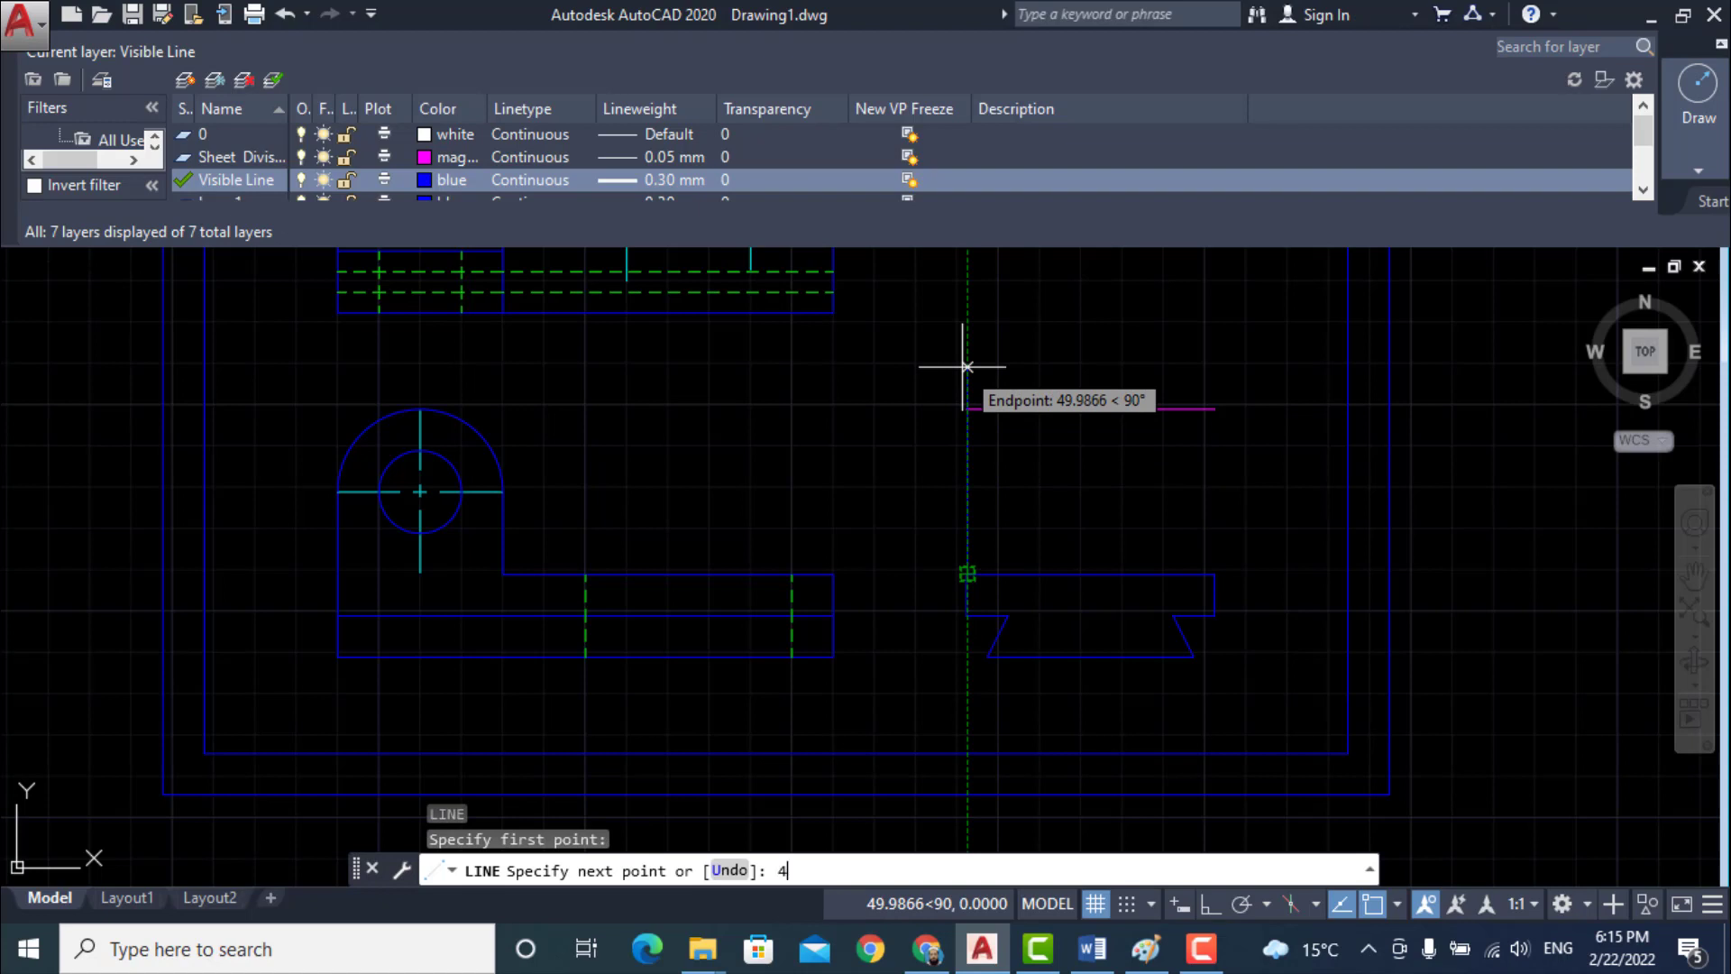
type("40")
key("Return")
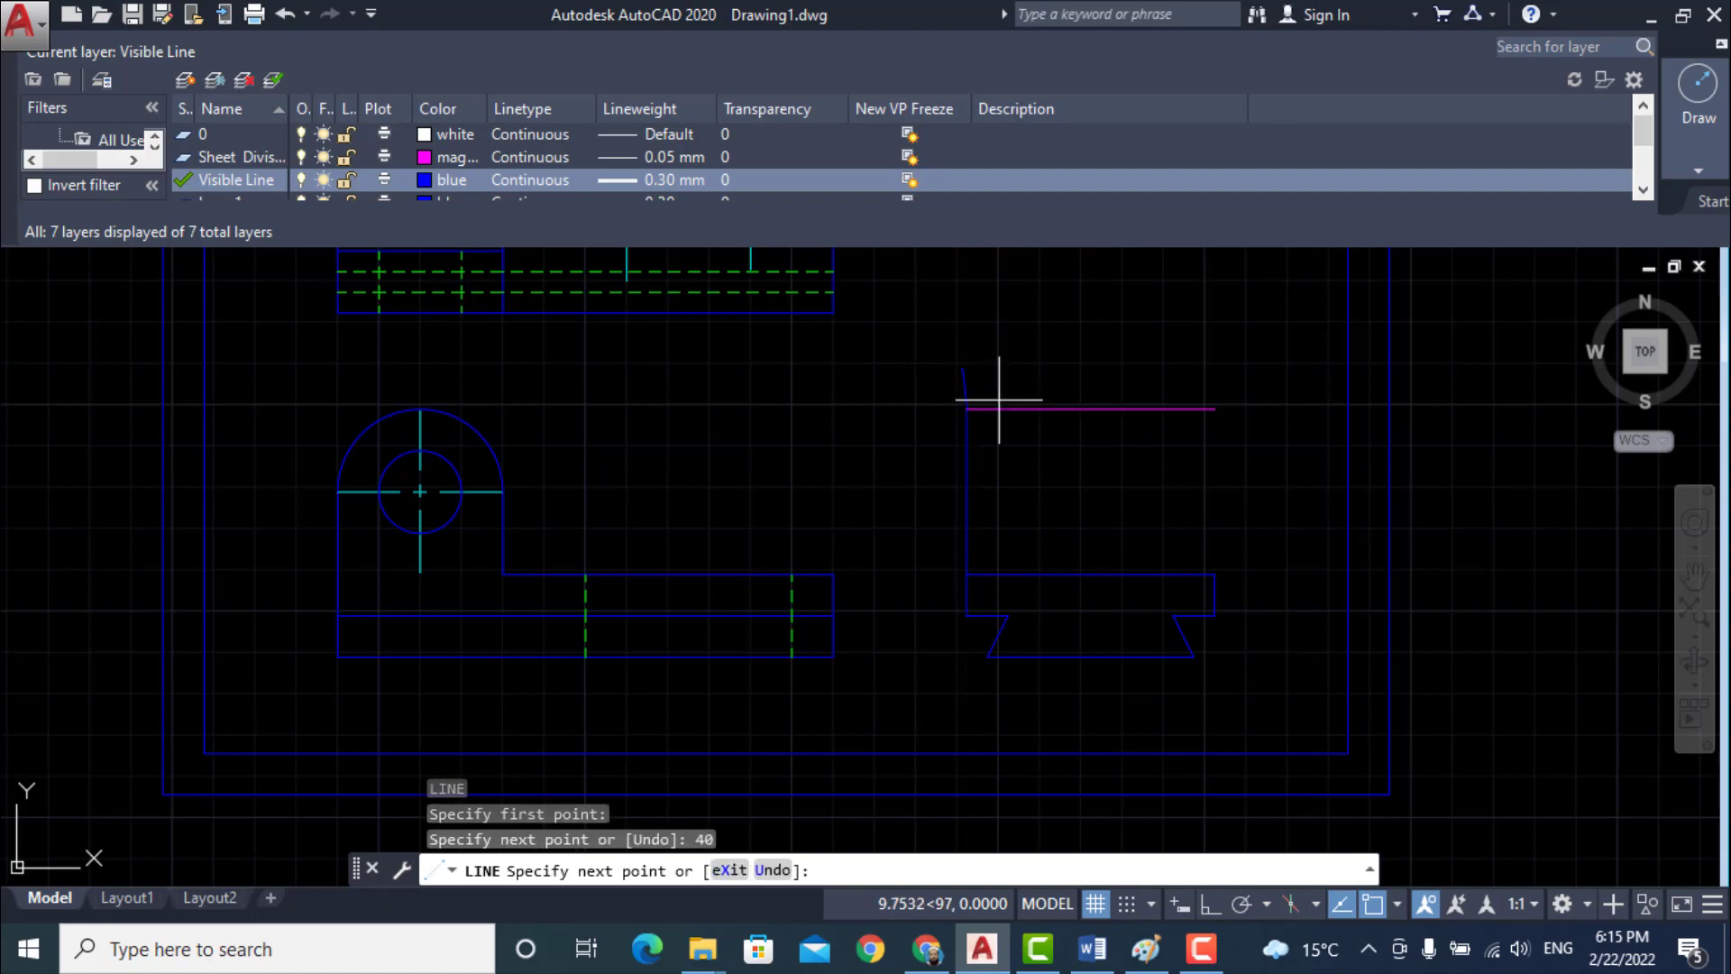
- Check the upright's thickness in Word, return to AutoCAD, turn Ortho on, and continue the left upright's outline 15 units right and 40 units down
left_click(1108, 929)
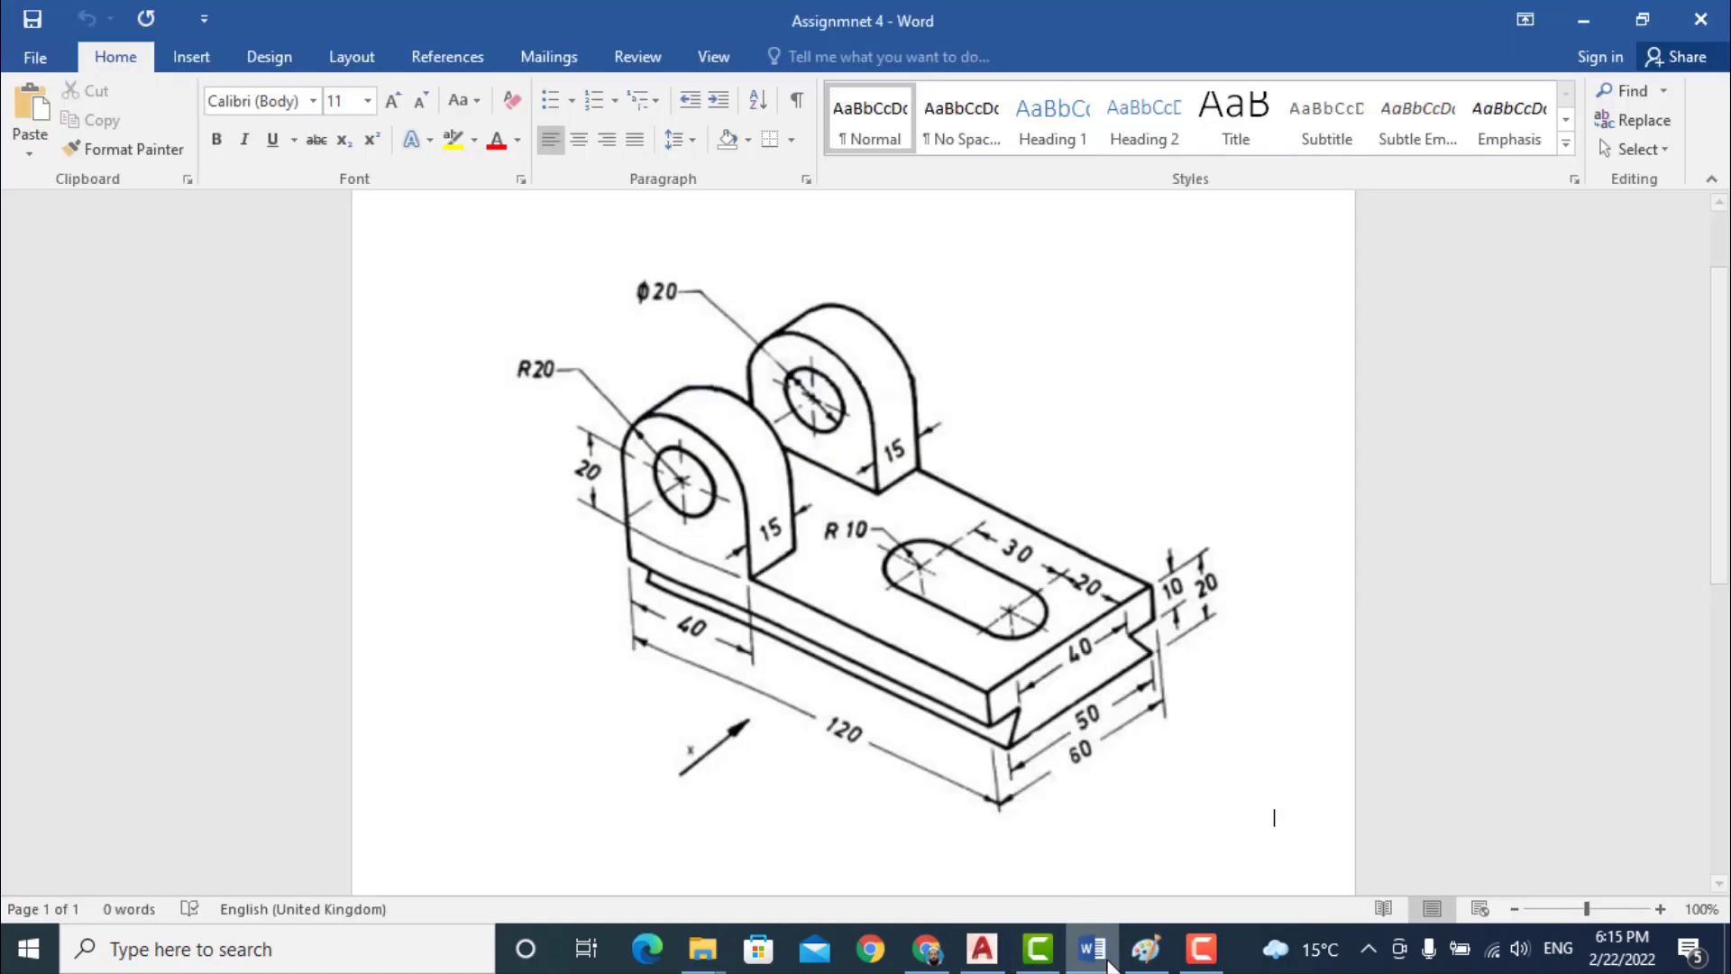
left_click(982, 948)
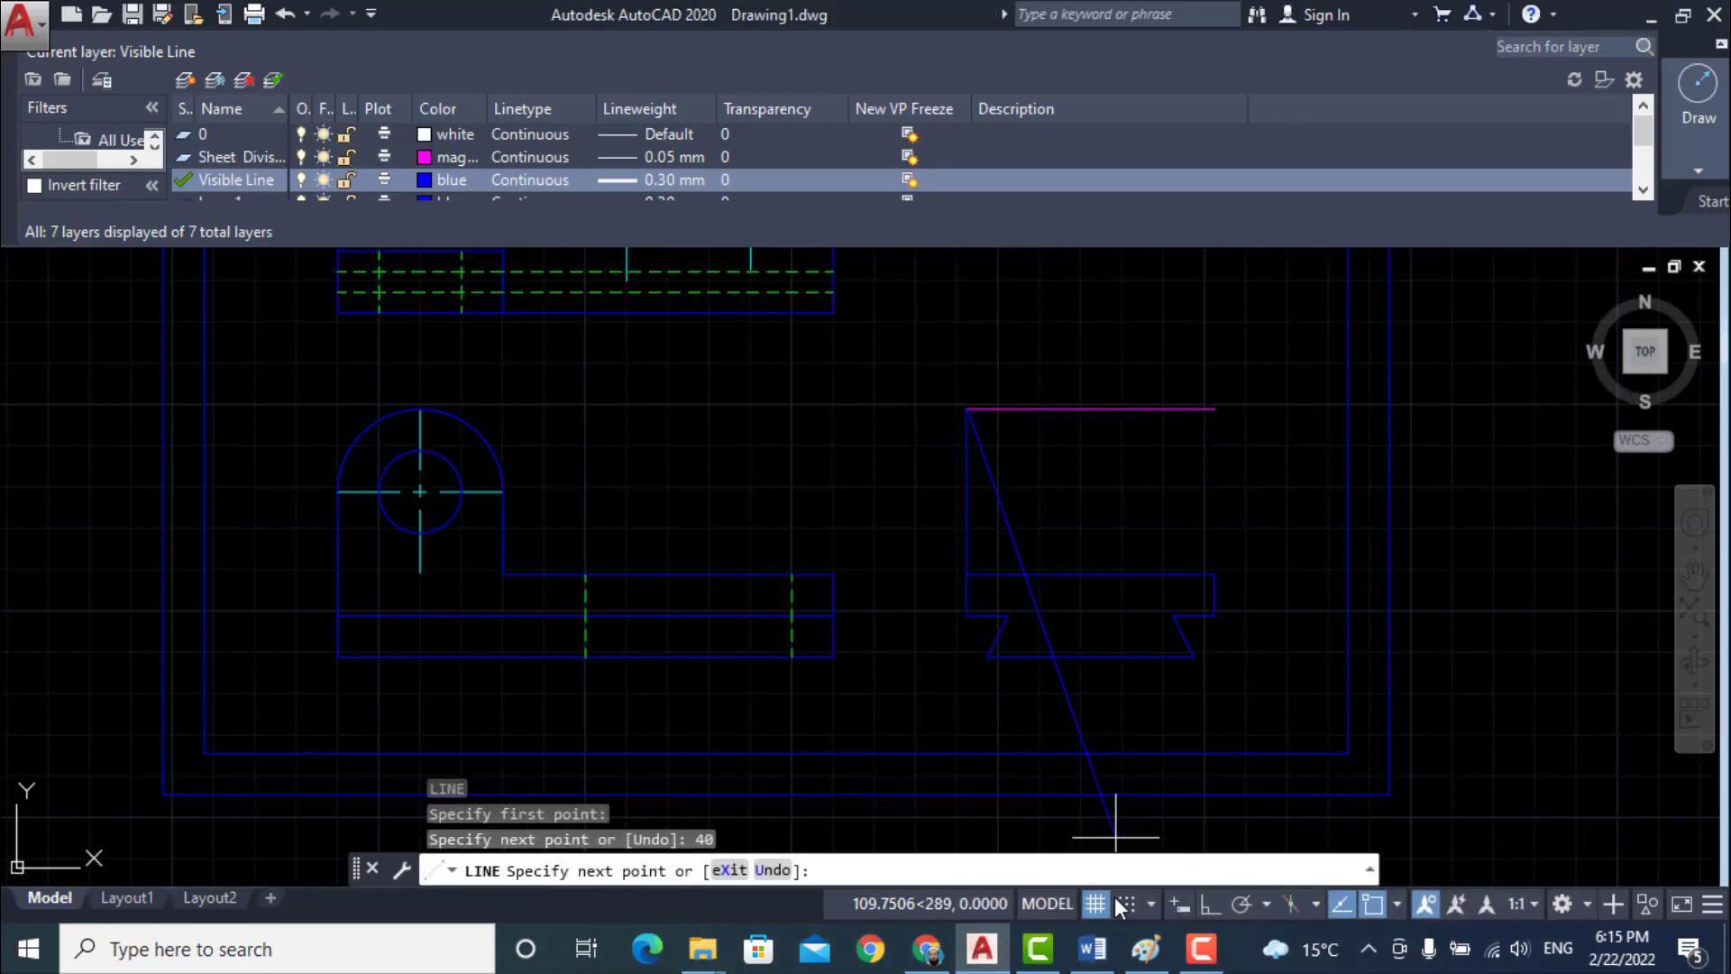
left_click(1210, 903)
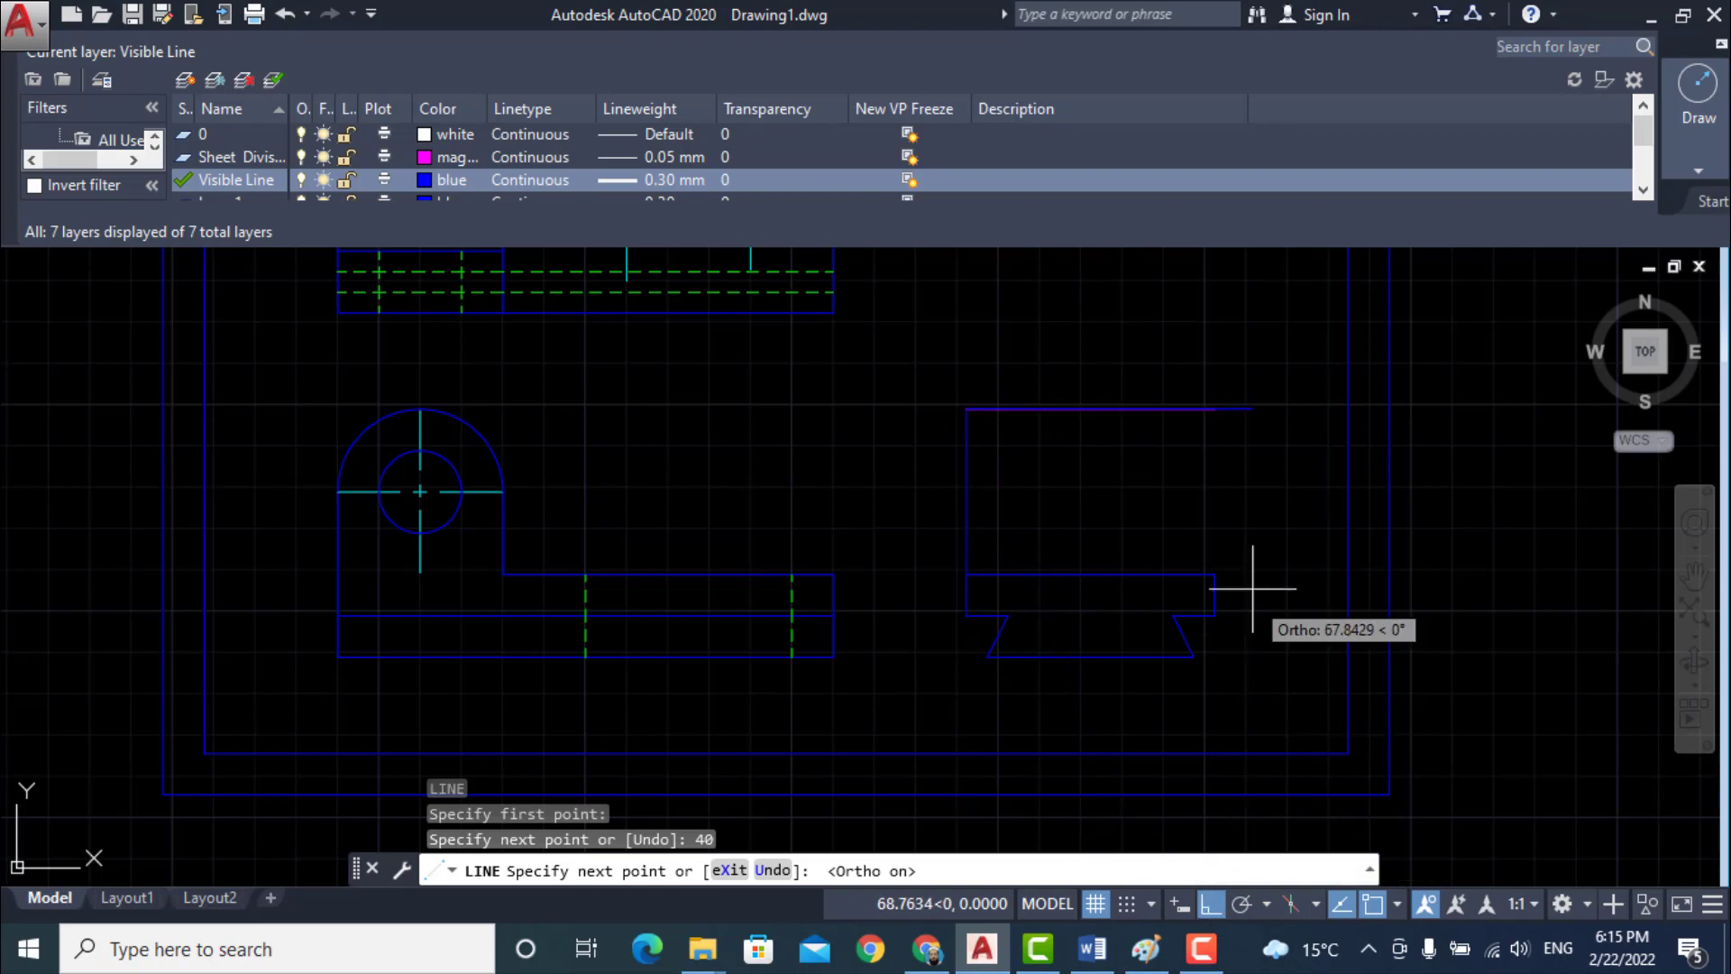
type("15")
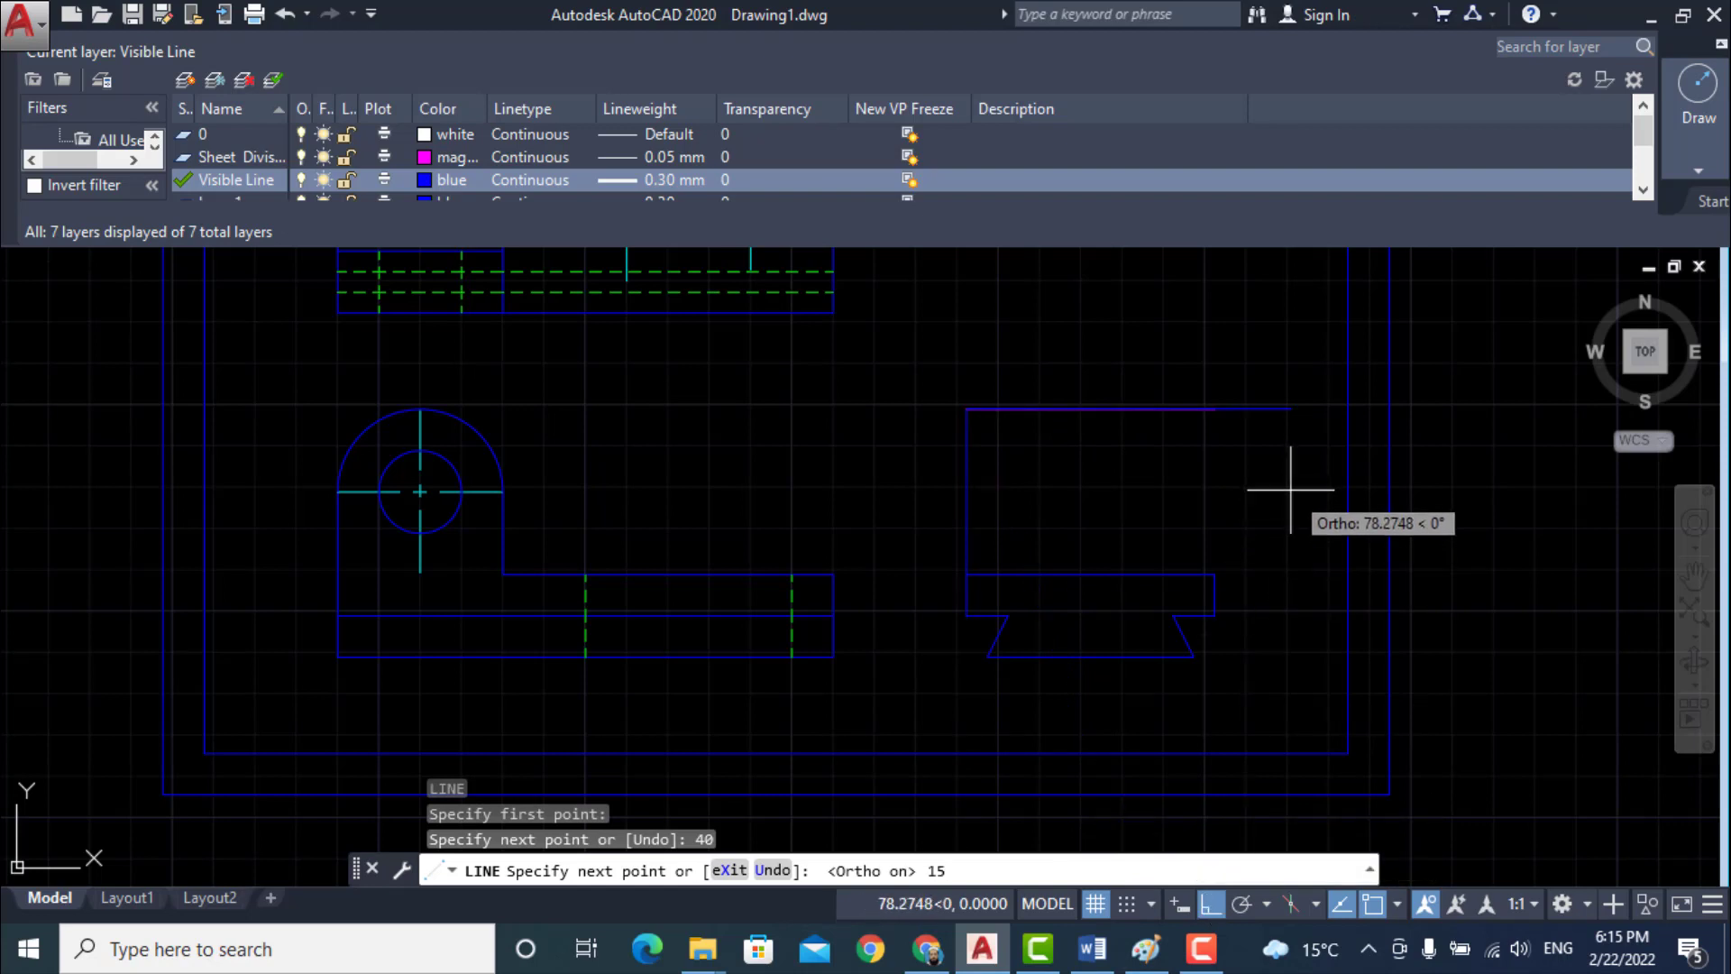
key("Return")
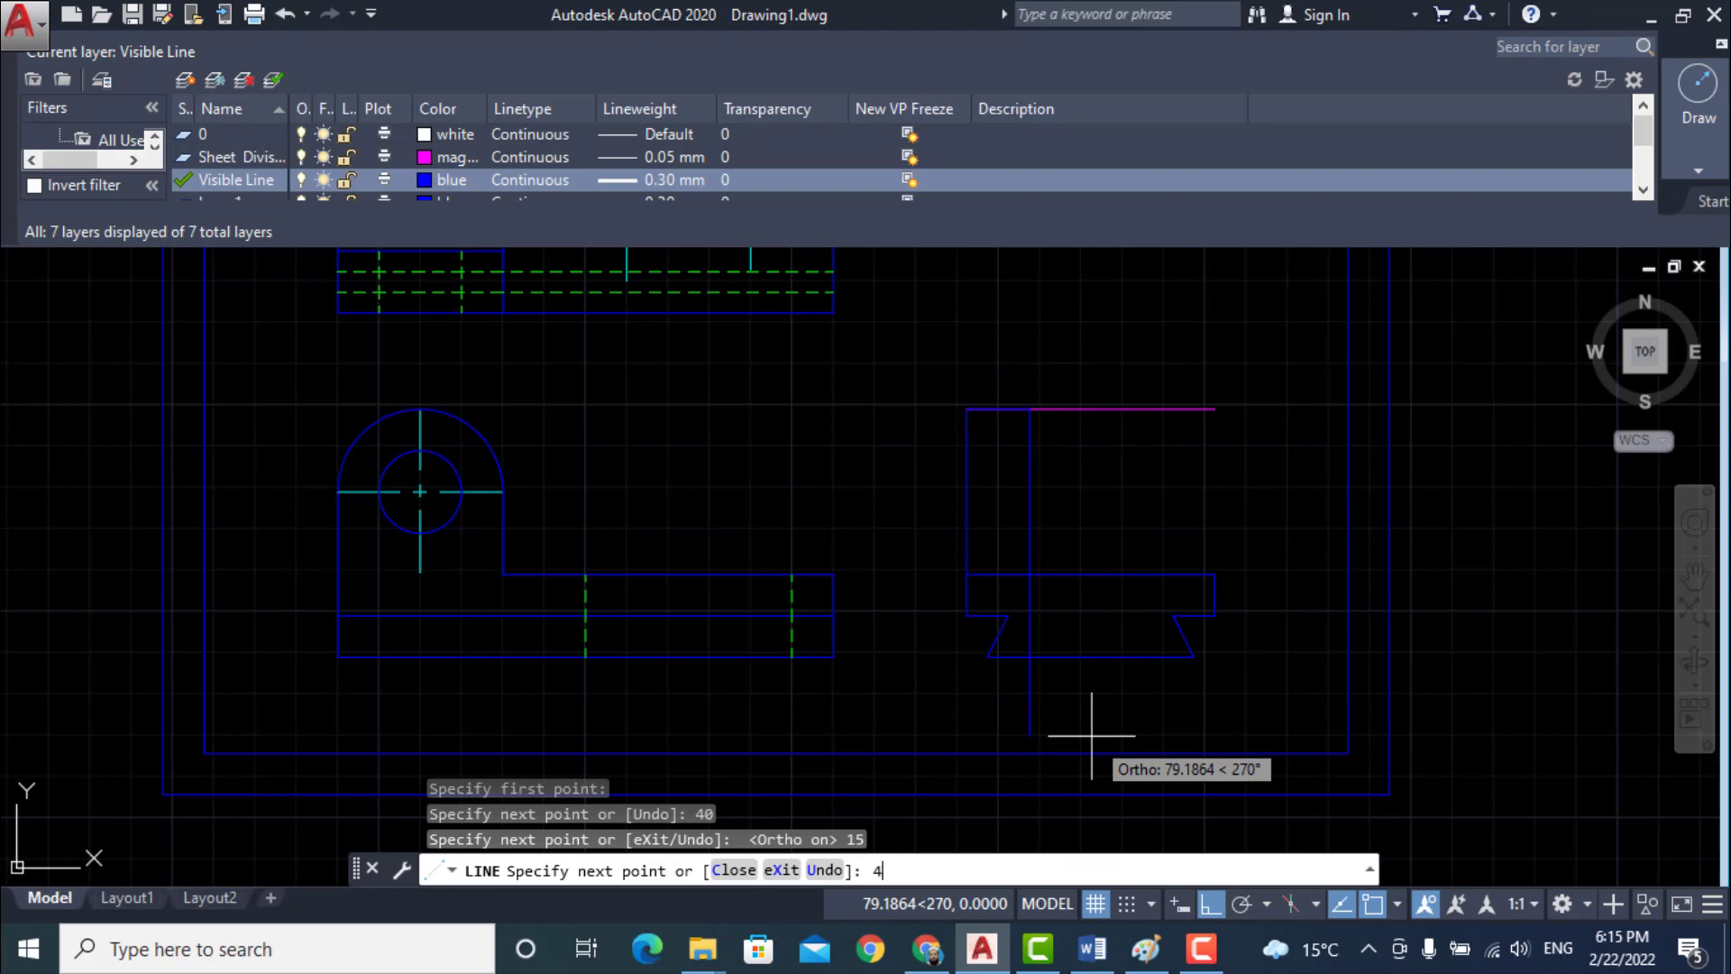
key("Return")
key("Return")
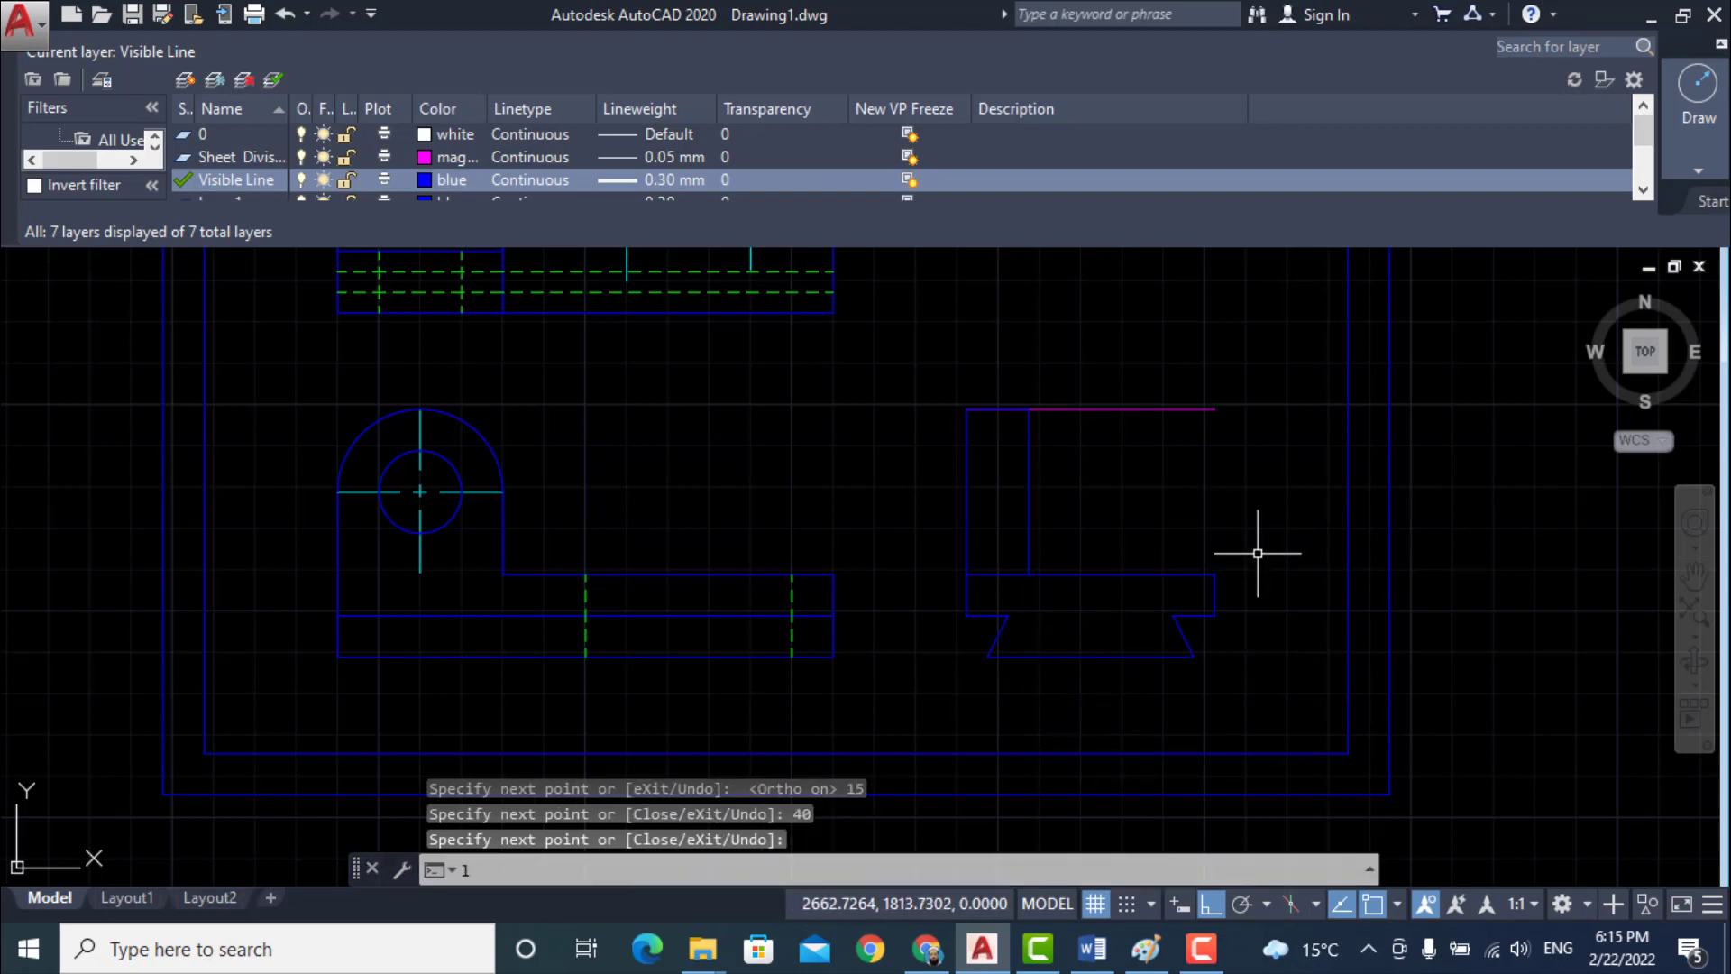
- Draw the right upright from the plate's top-right corner up to the magenta line's end, 15 units left, and 40 units down
key("Return")
left_click(1215, 573)
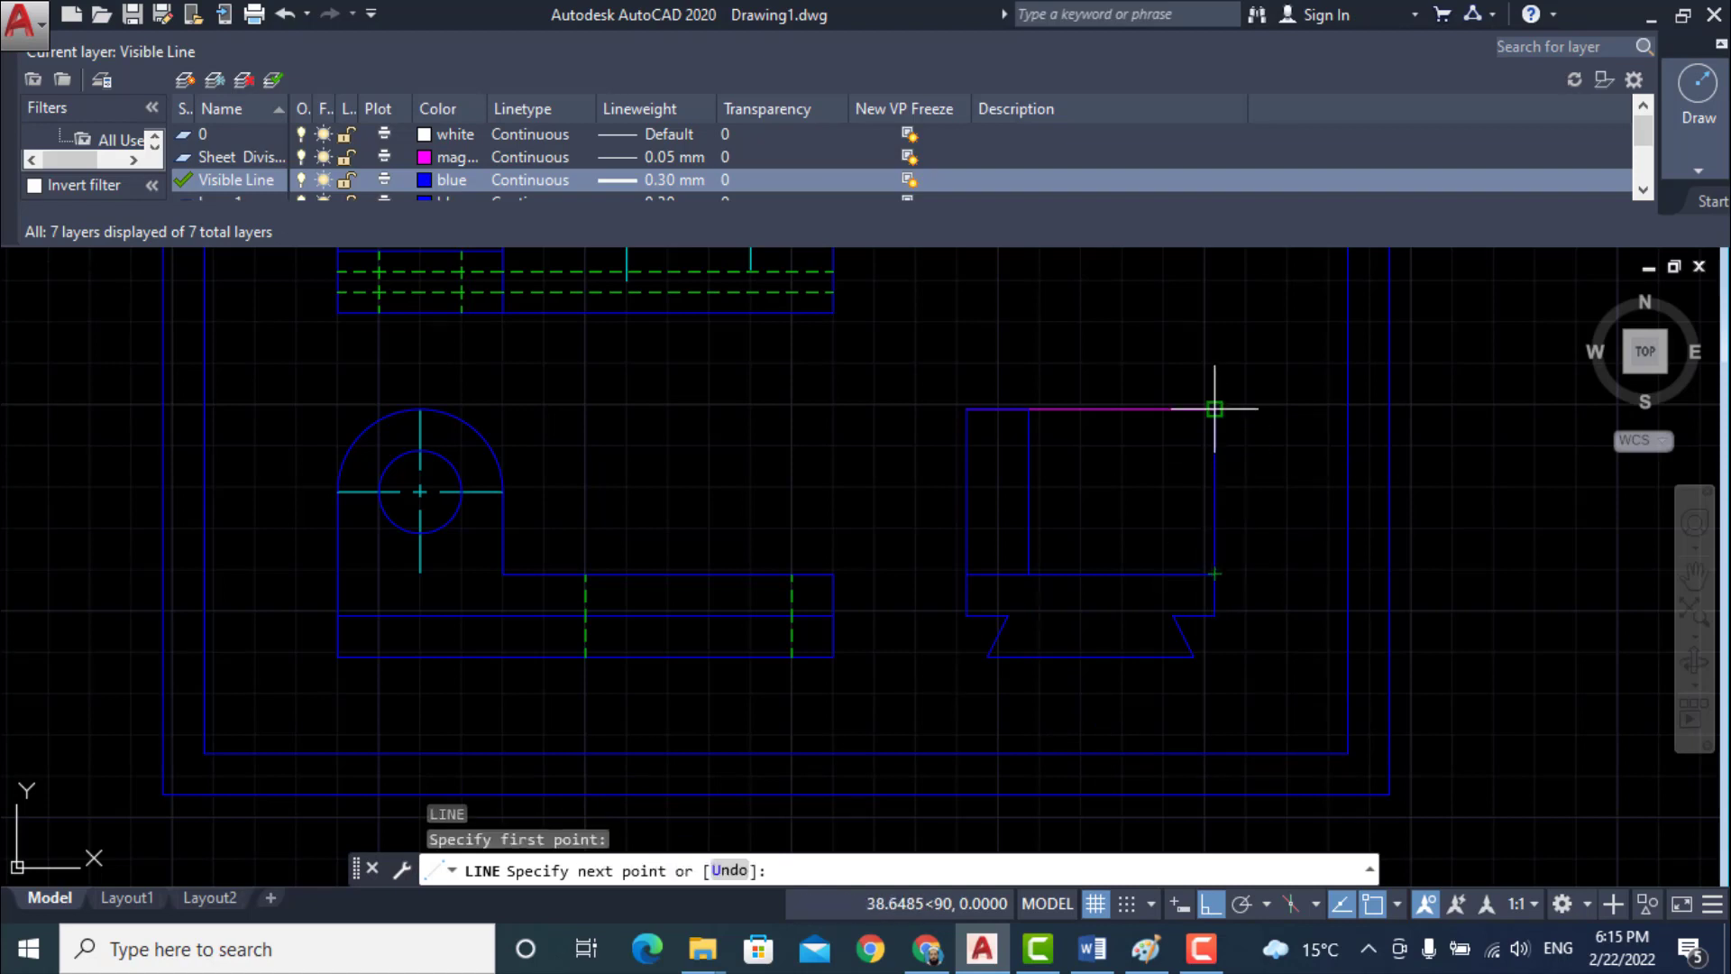
left_click(1214, 402)
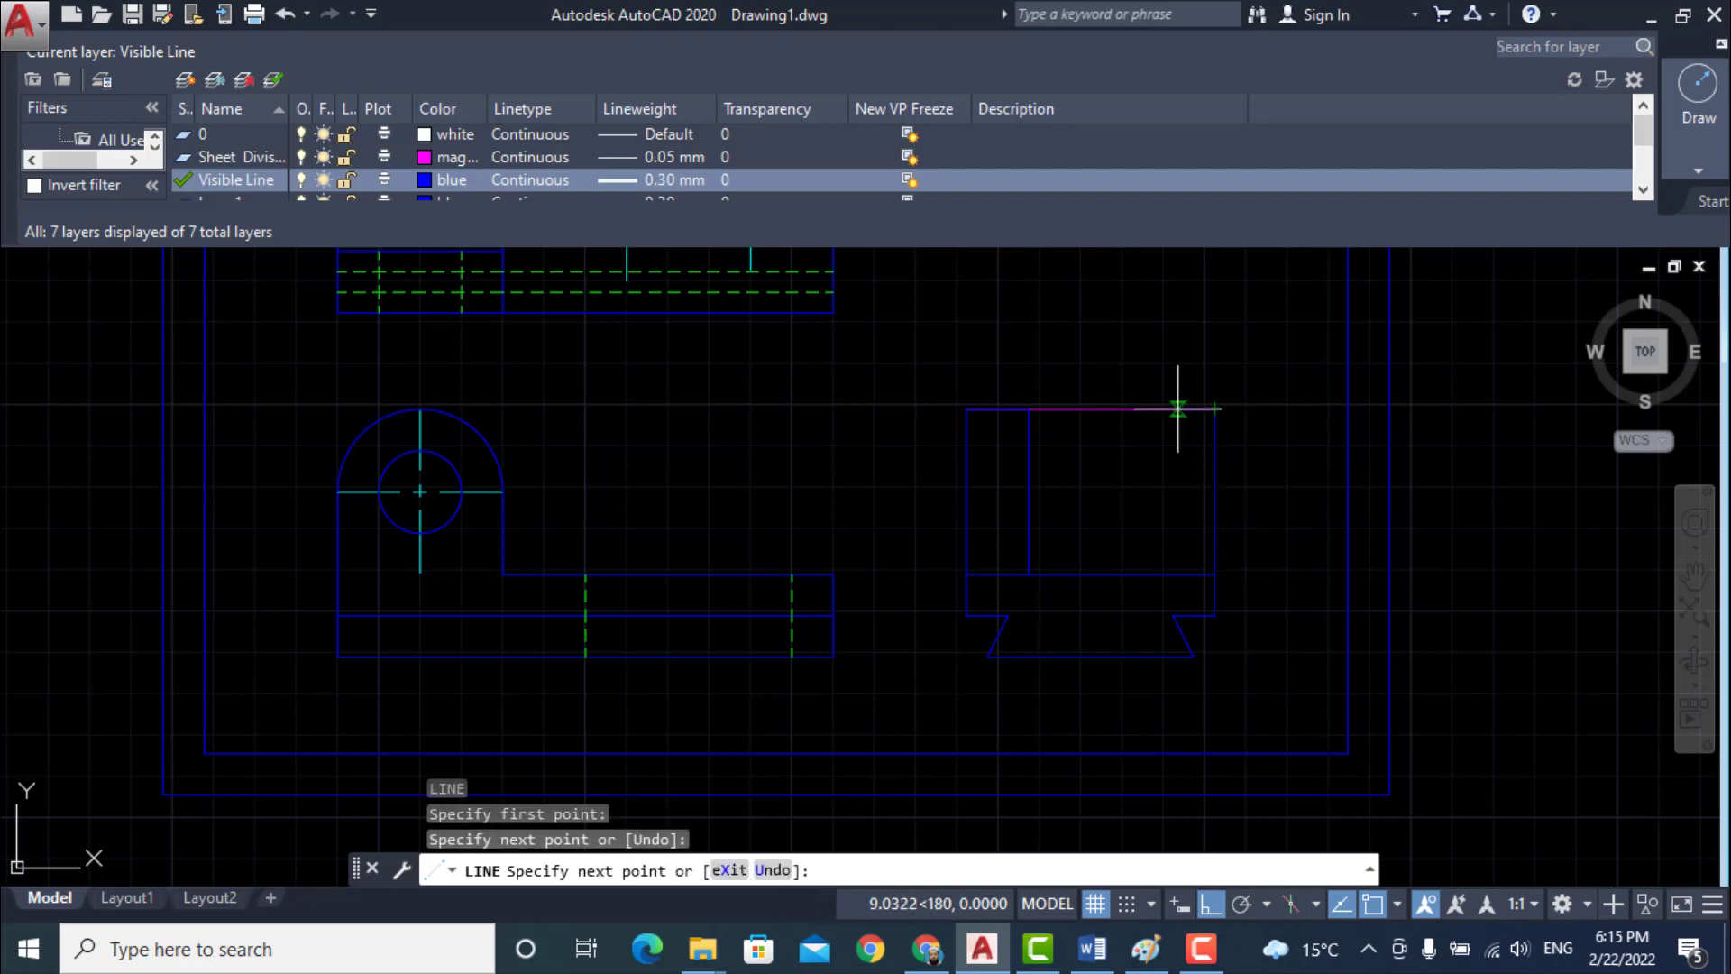
key("Return")
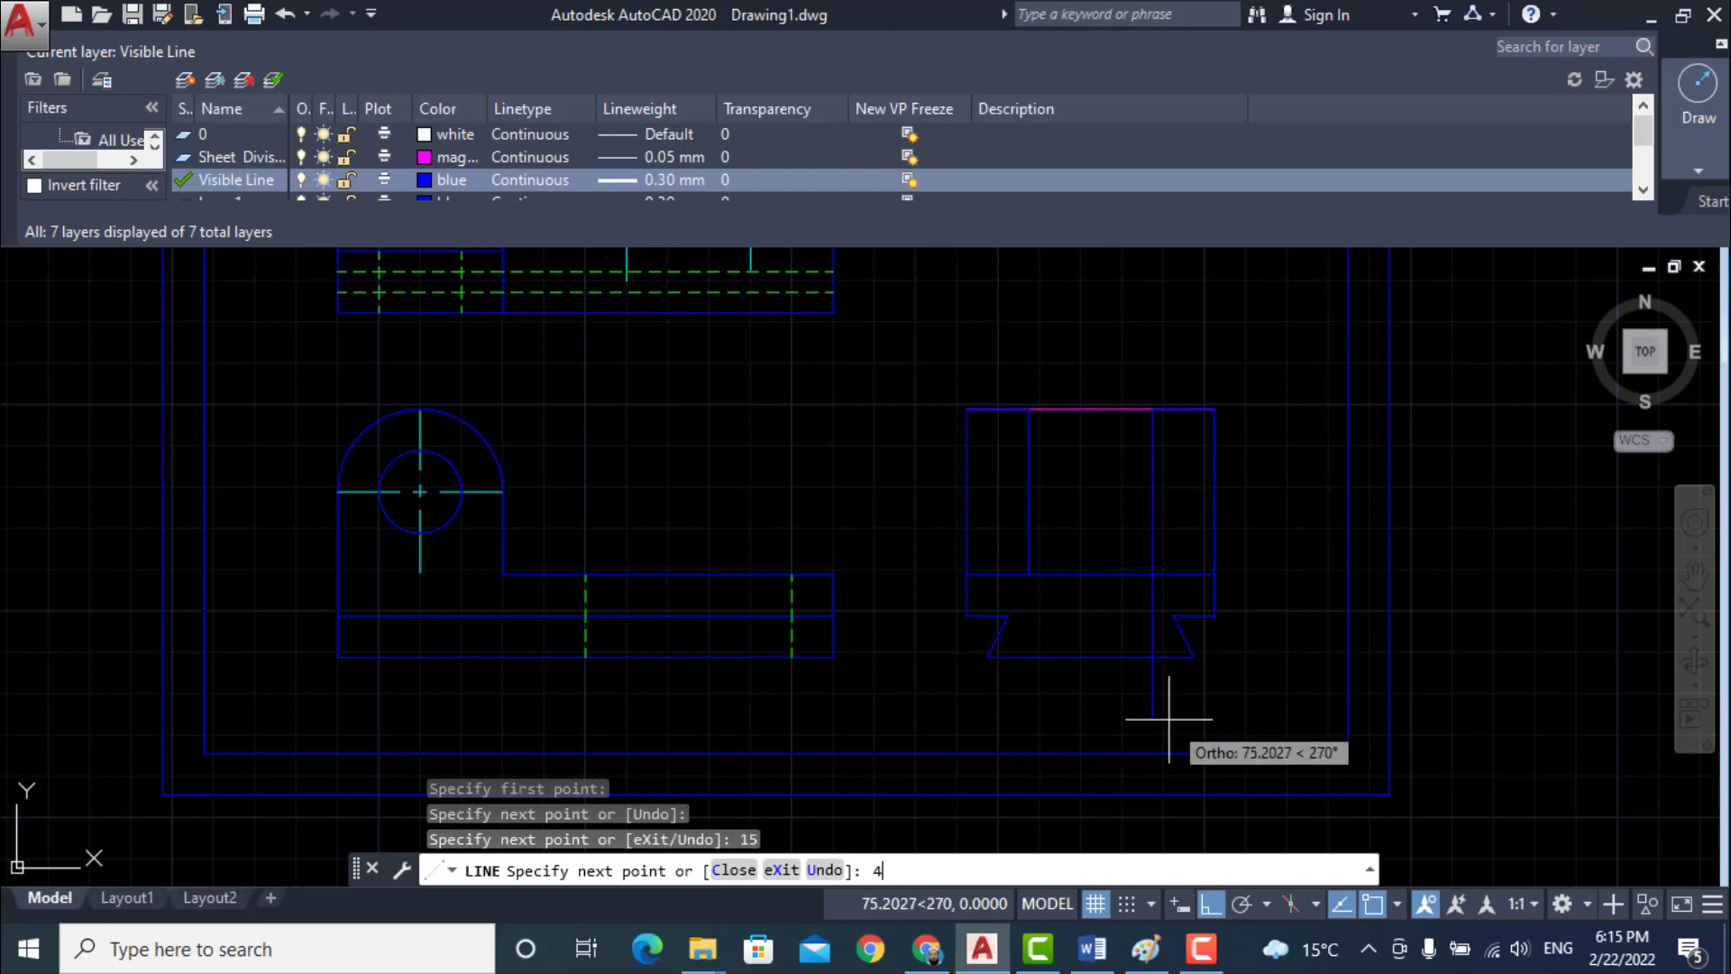
key("Return")
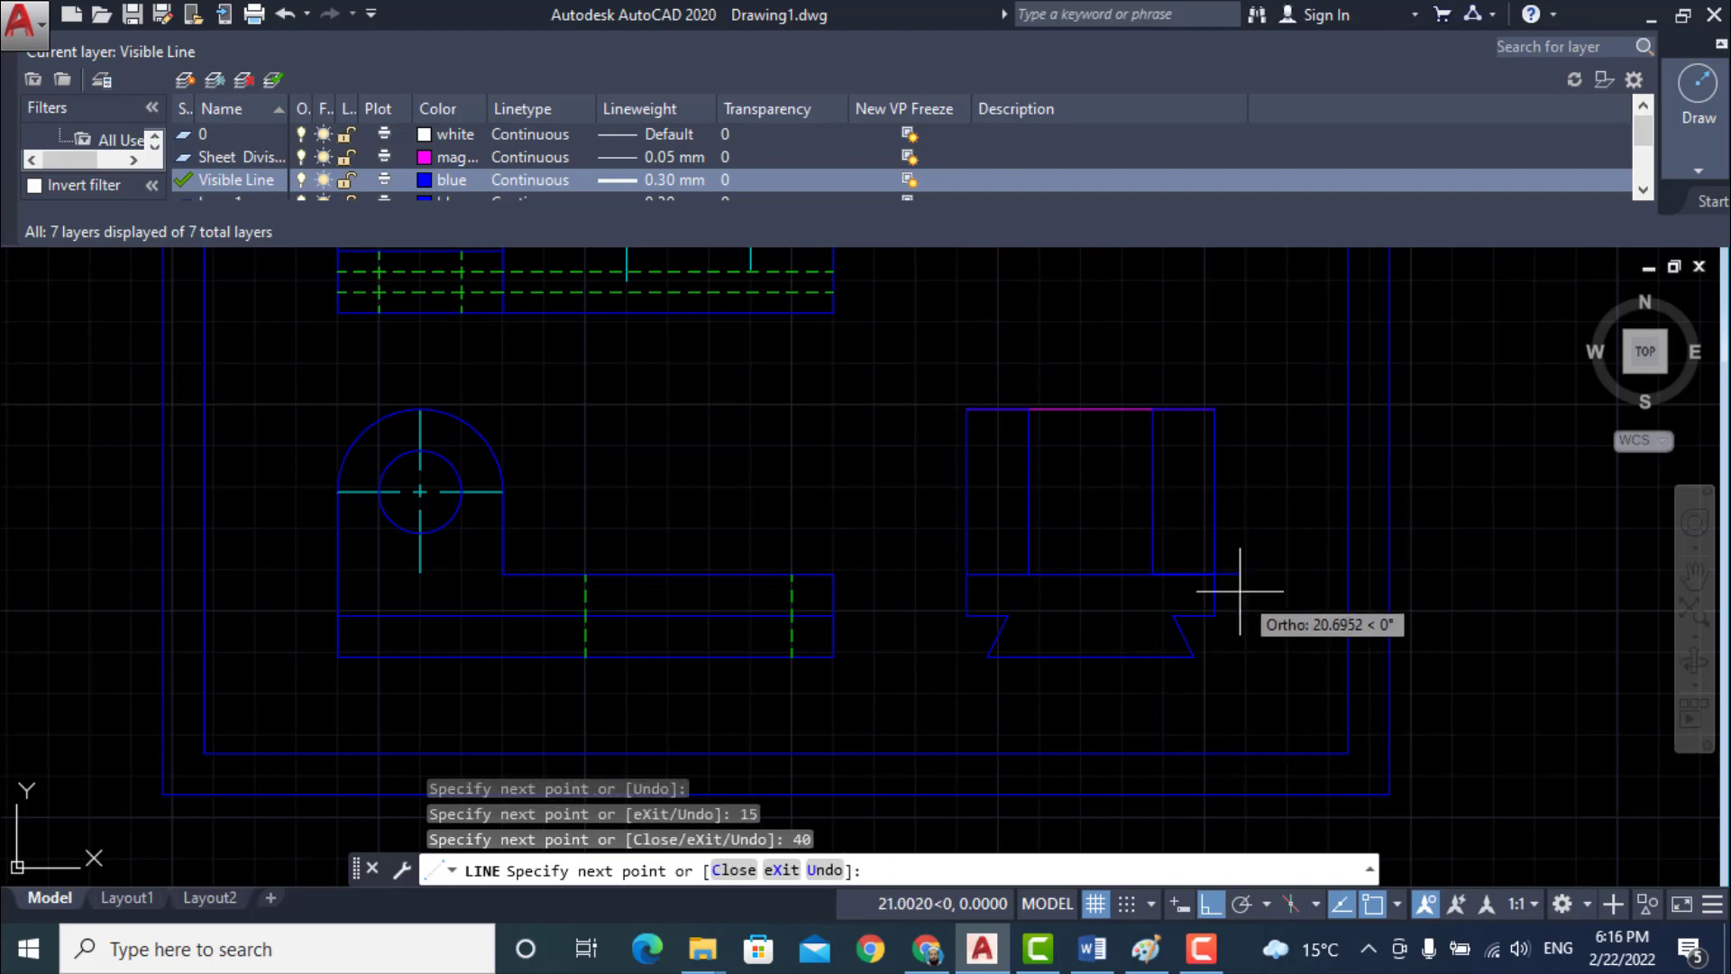
key("Return")
- Erase the magenta line and, after checking the uprights in Word, replace it with a line joining the uprights' inner top corners in AutoCAD
left_click(1073, 408)
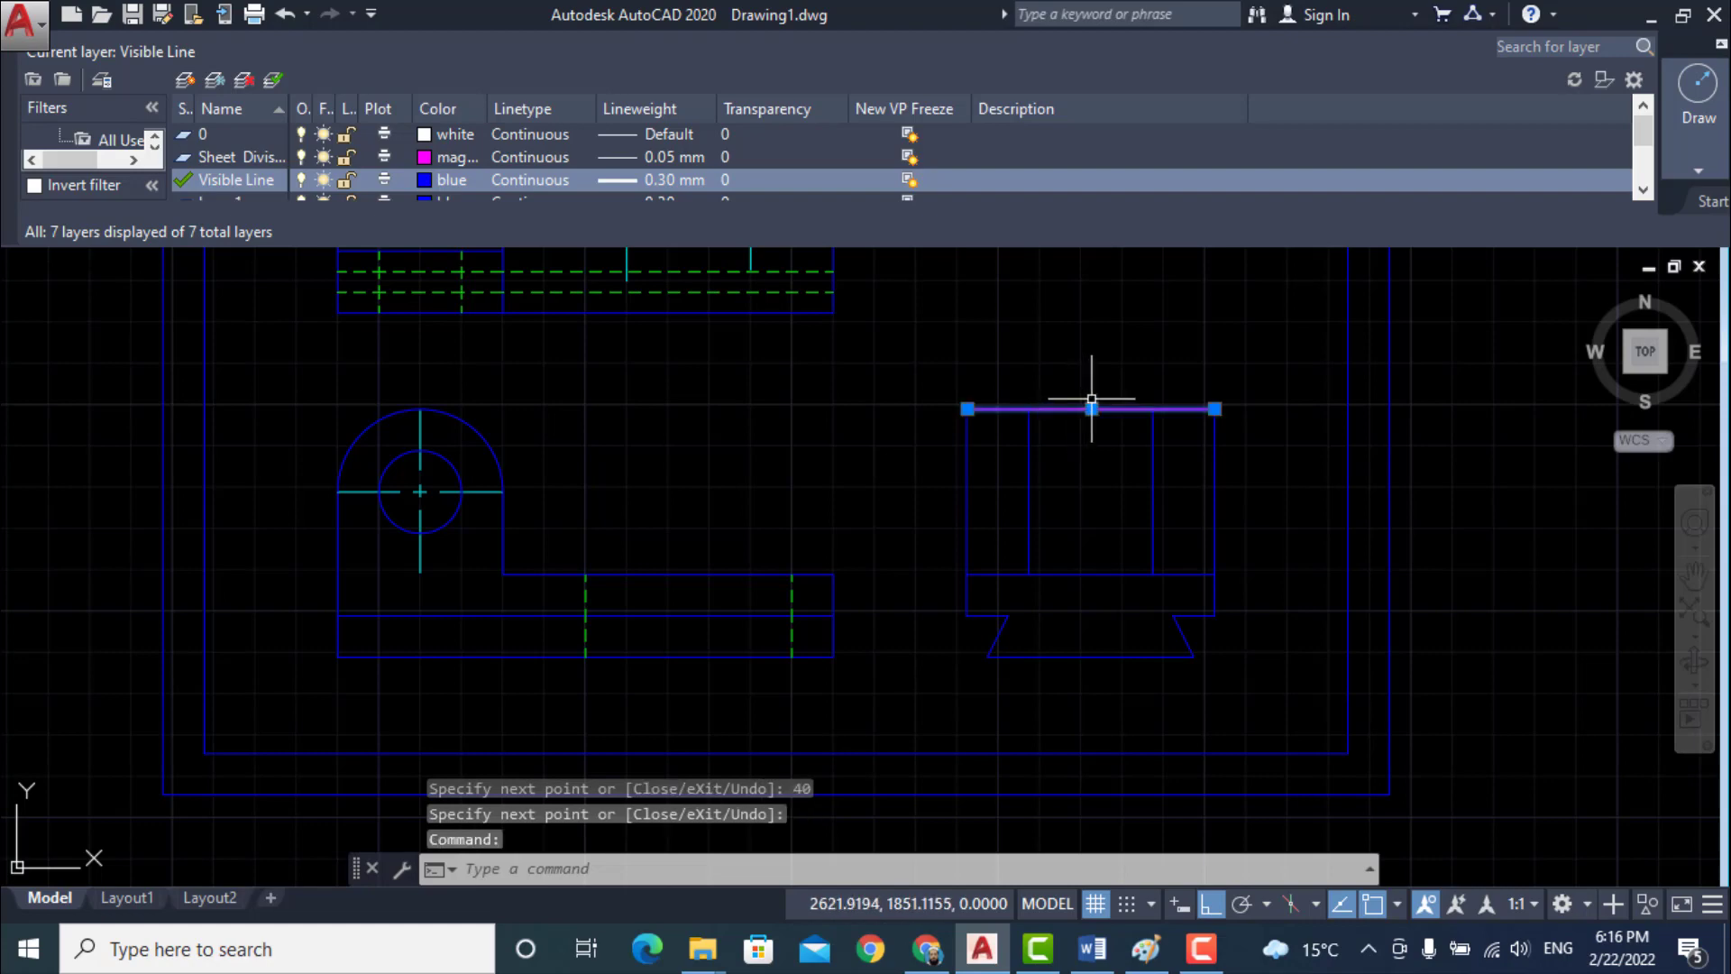
key("Delete")
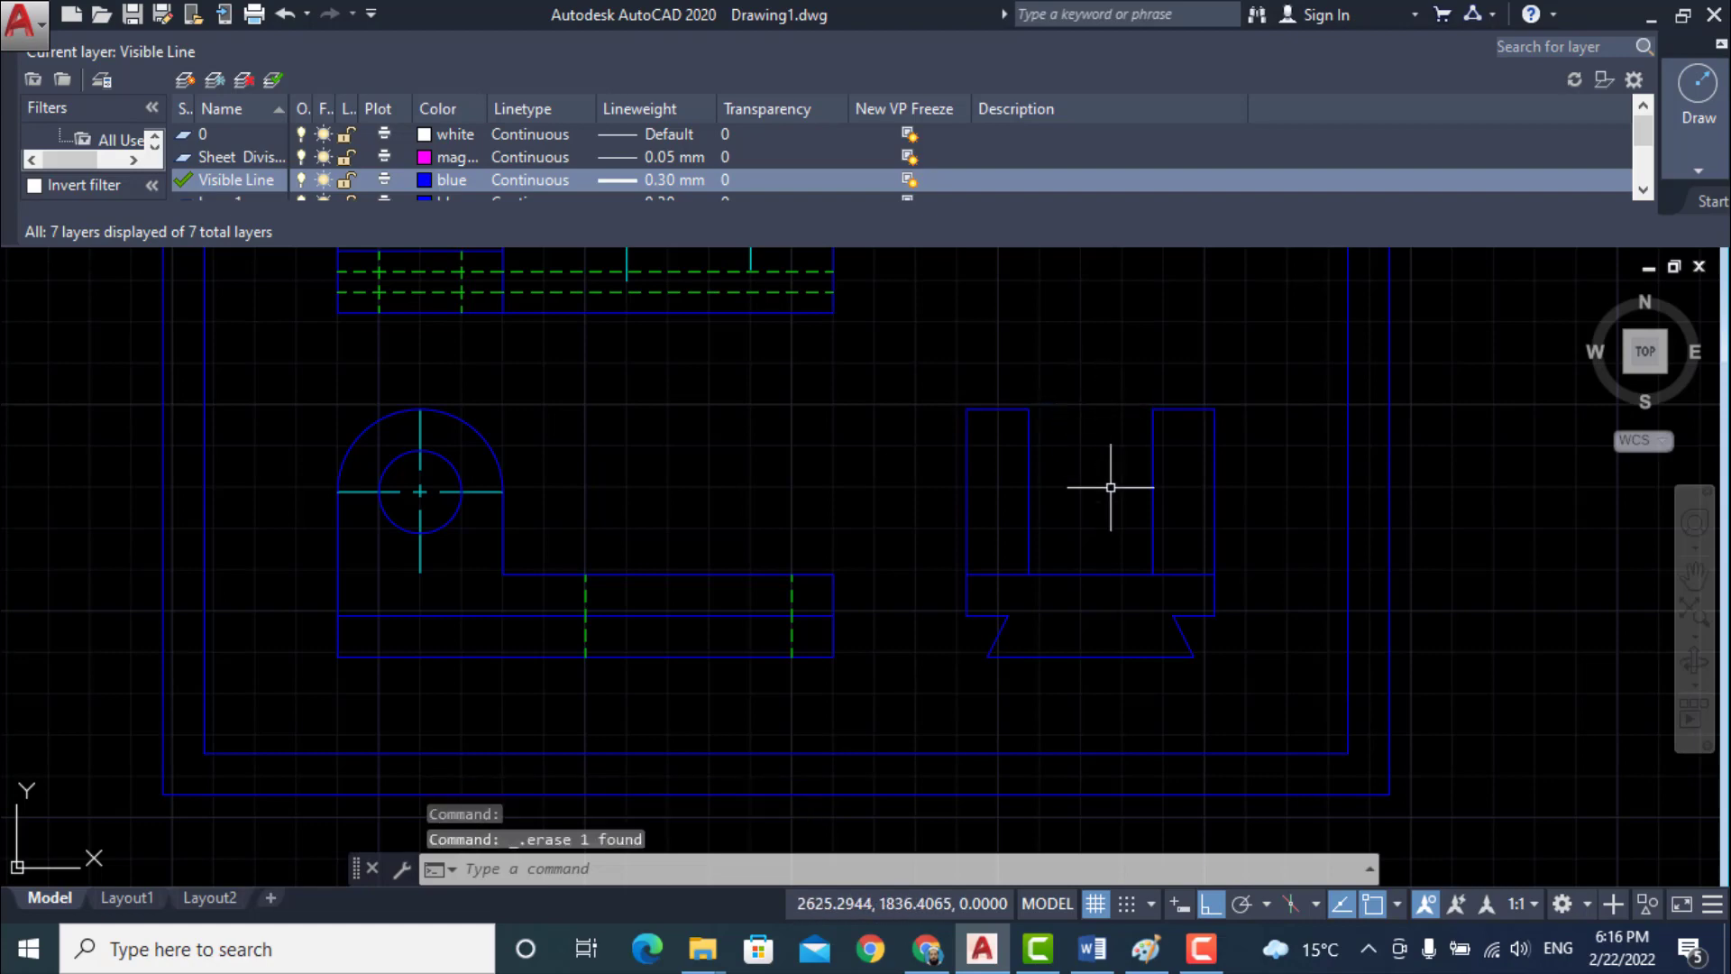
left_click(1093, 951)
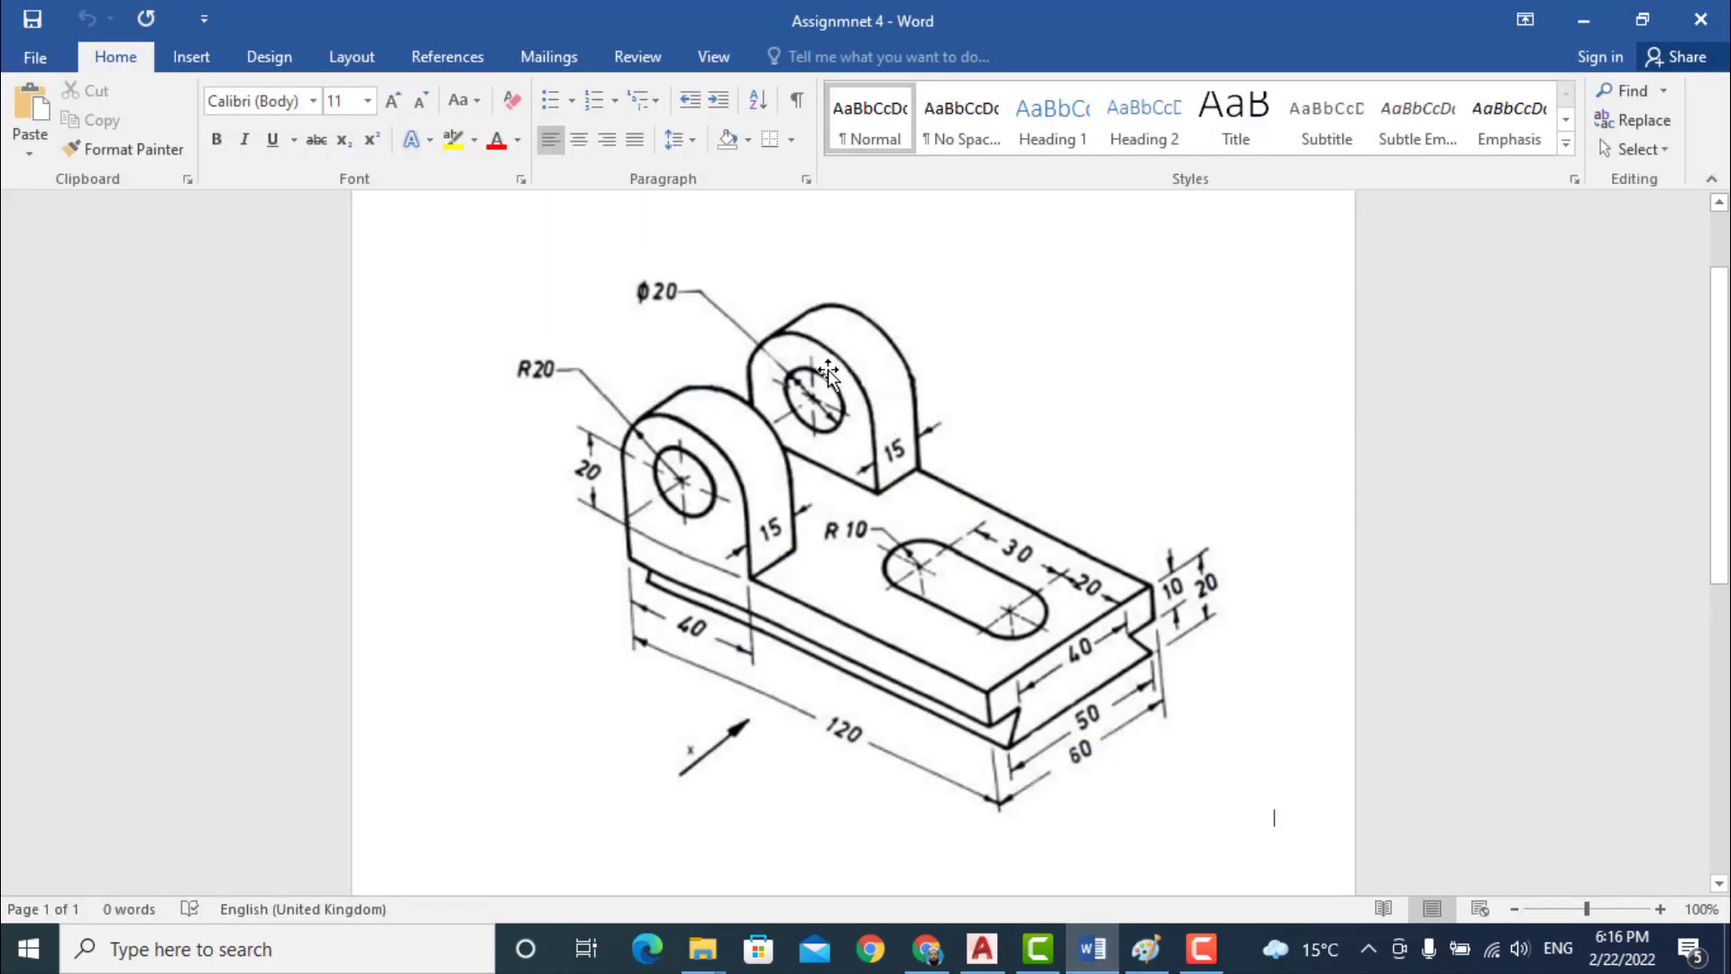
left_click(1089, 960)
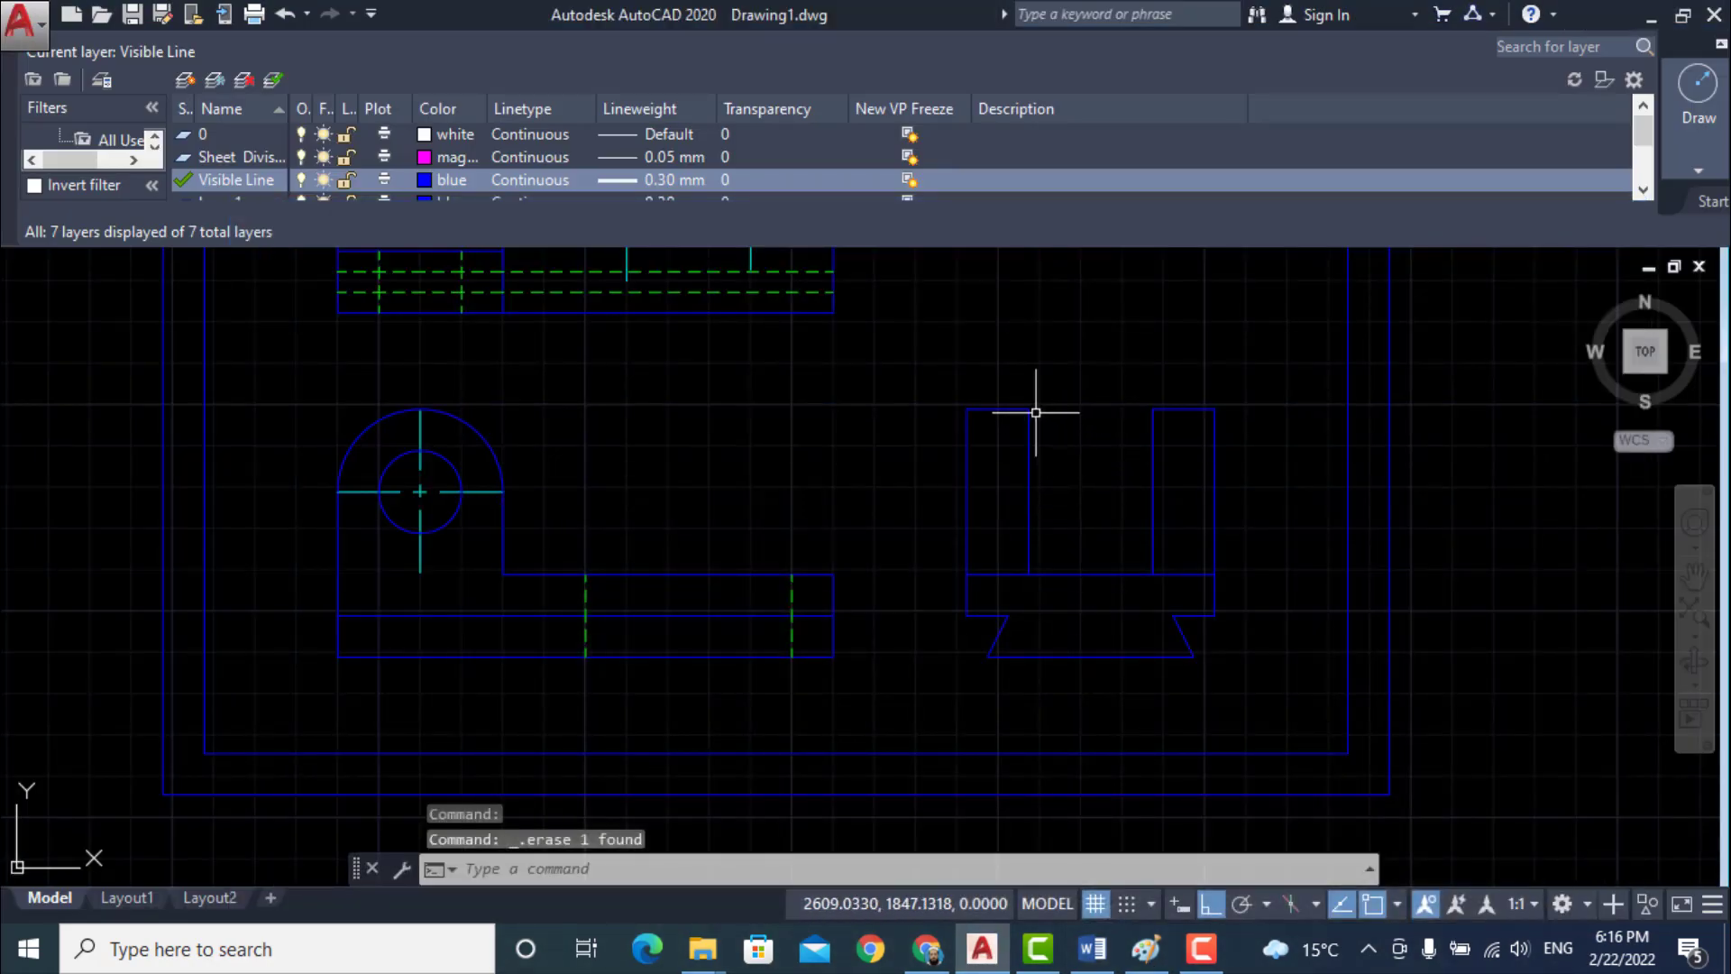
type("l")
key("Return")
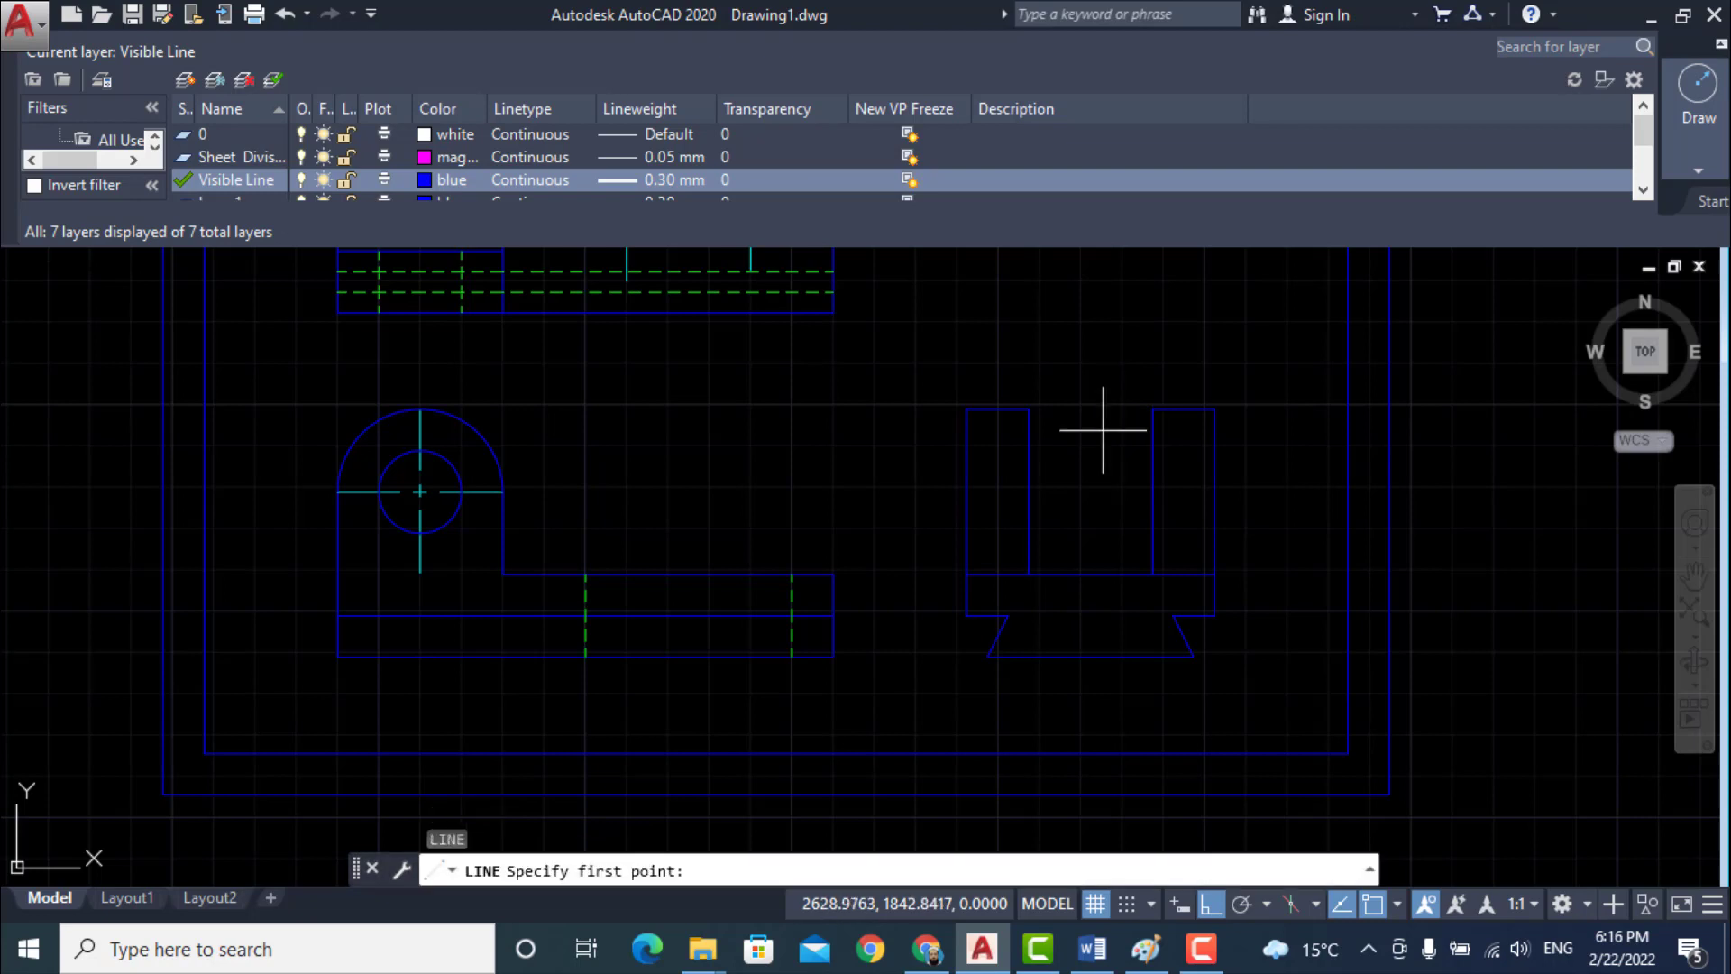
left_click(1030, 407)
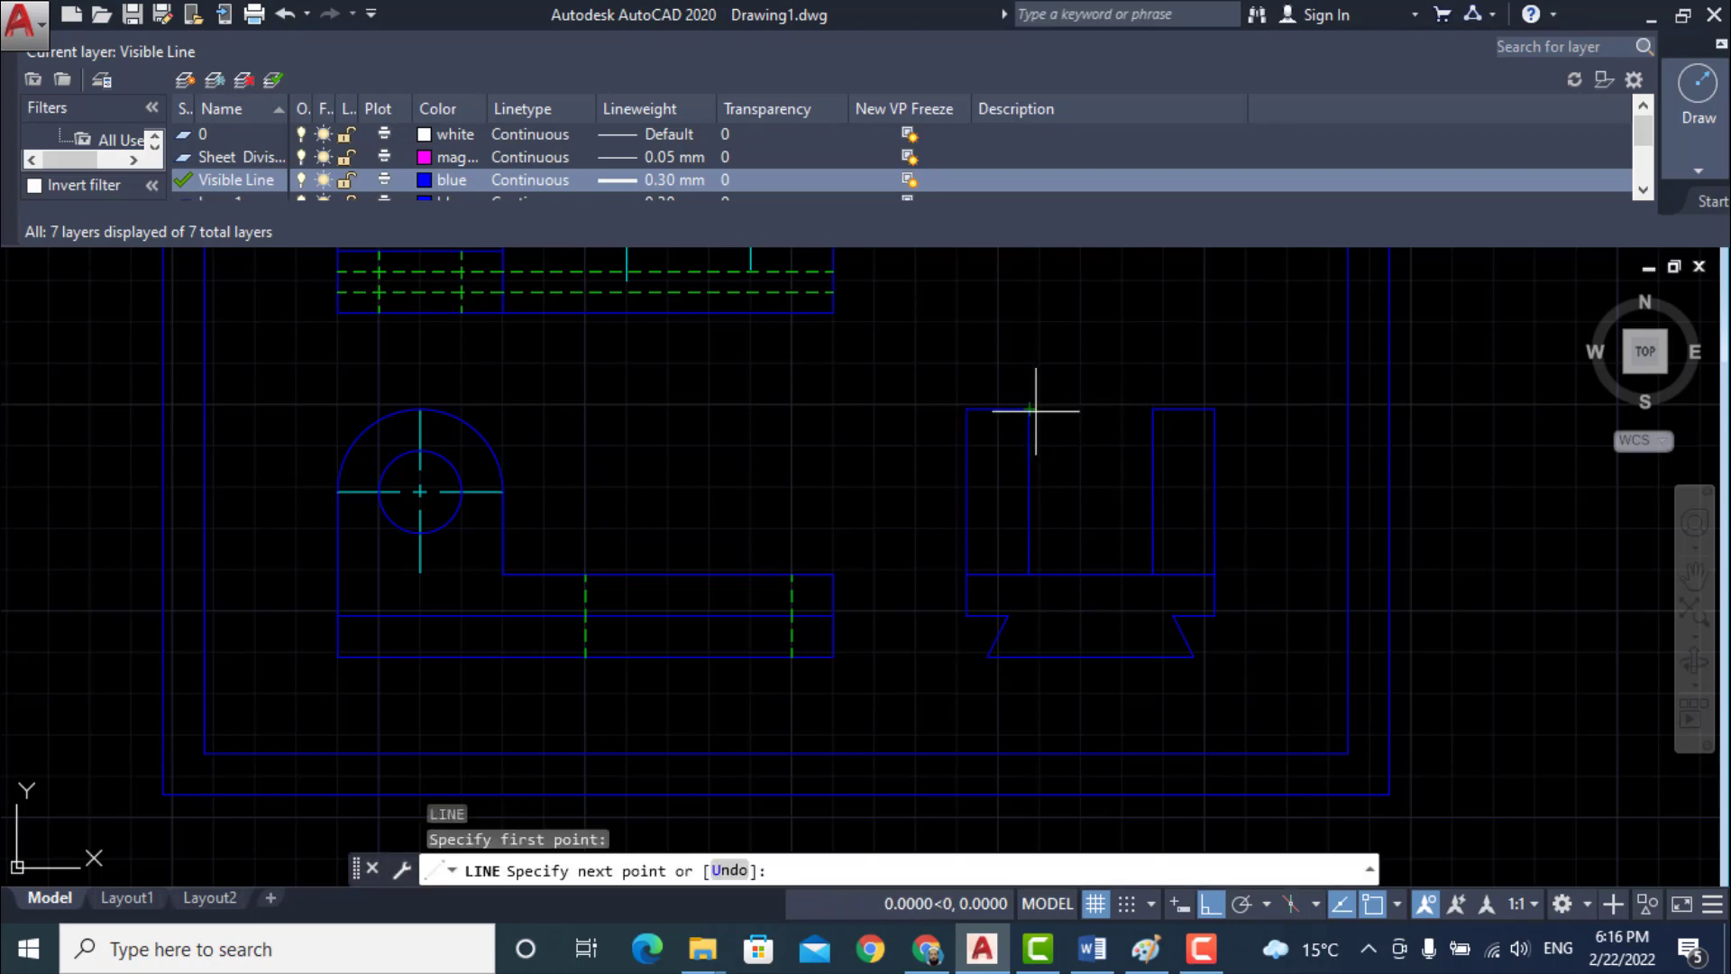
left_click(1152, 403)
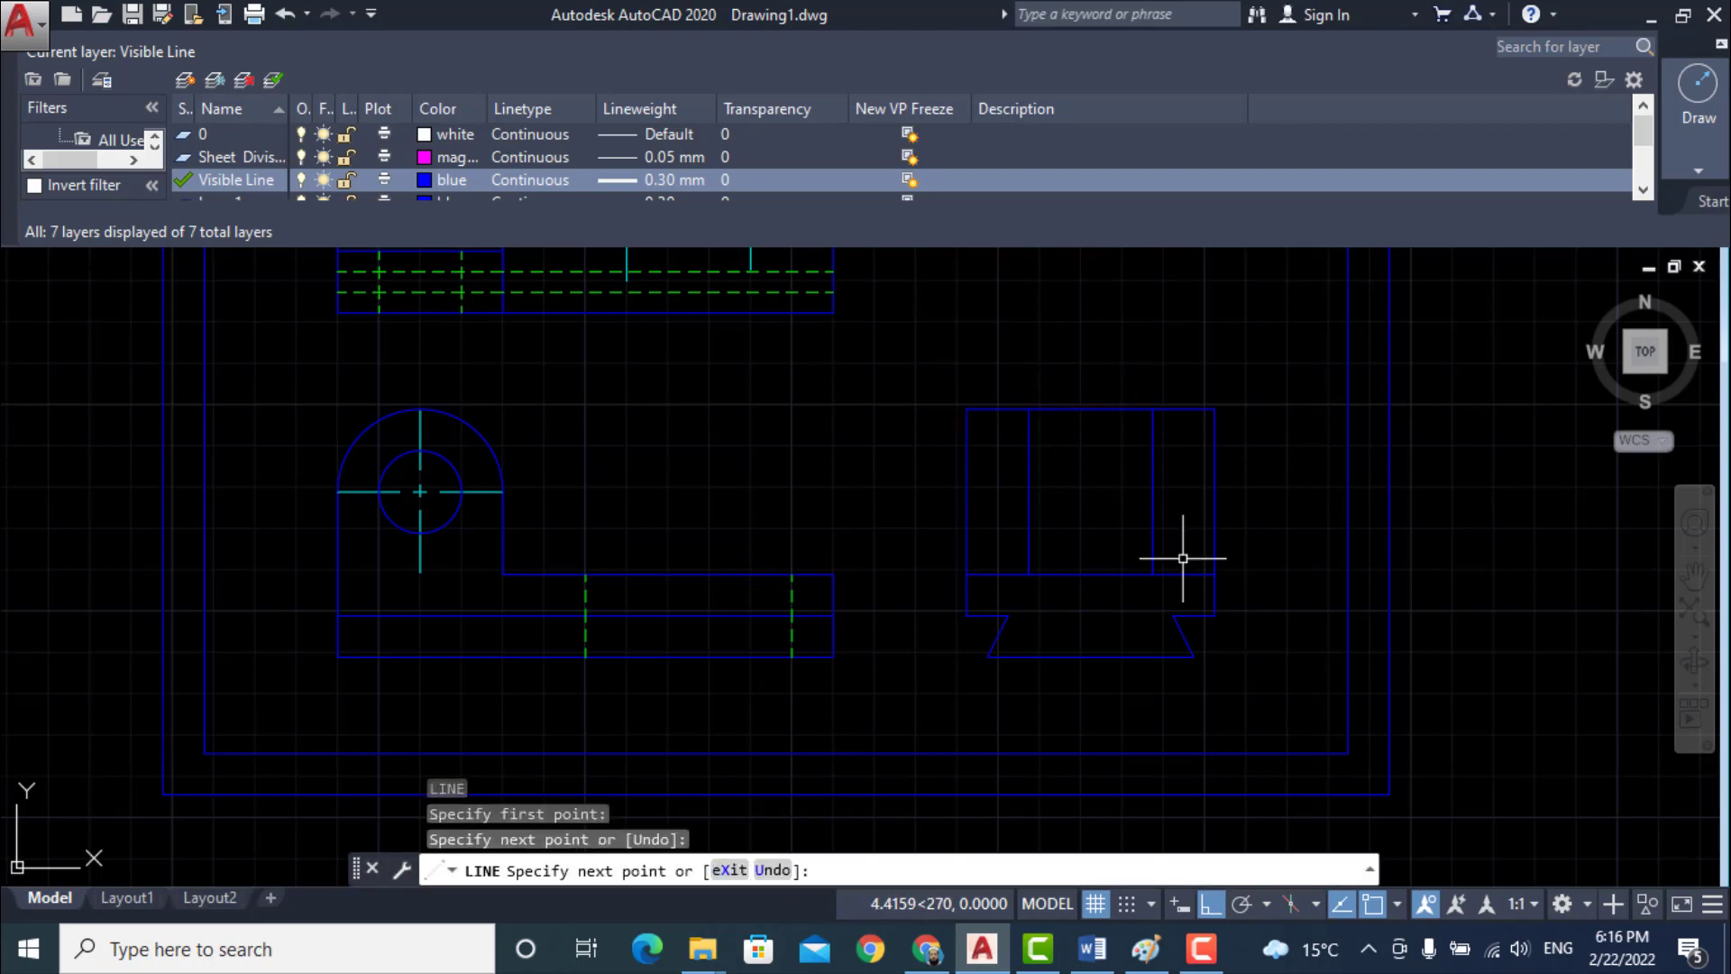
key("Return")
- Check the slot in Word, return to AutoCAD, and draw a line 25 units right from the dovetail's bottom-left end and about 16 units down
left_click(1092, 948)
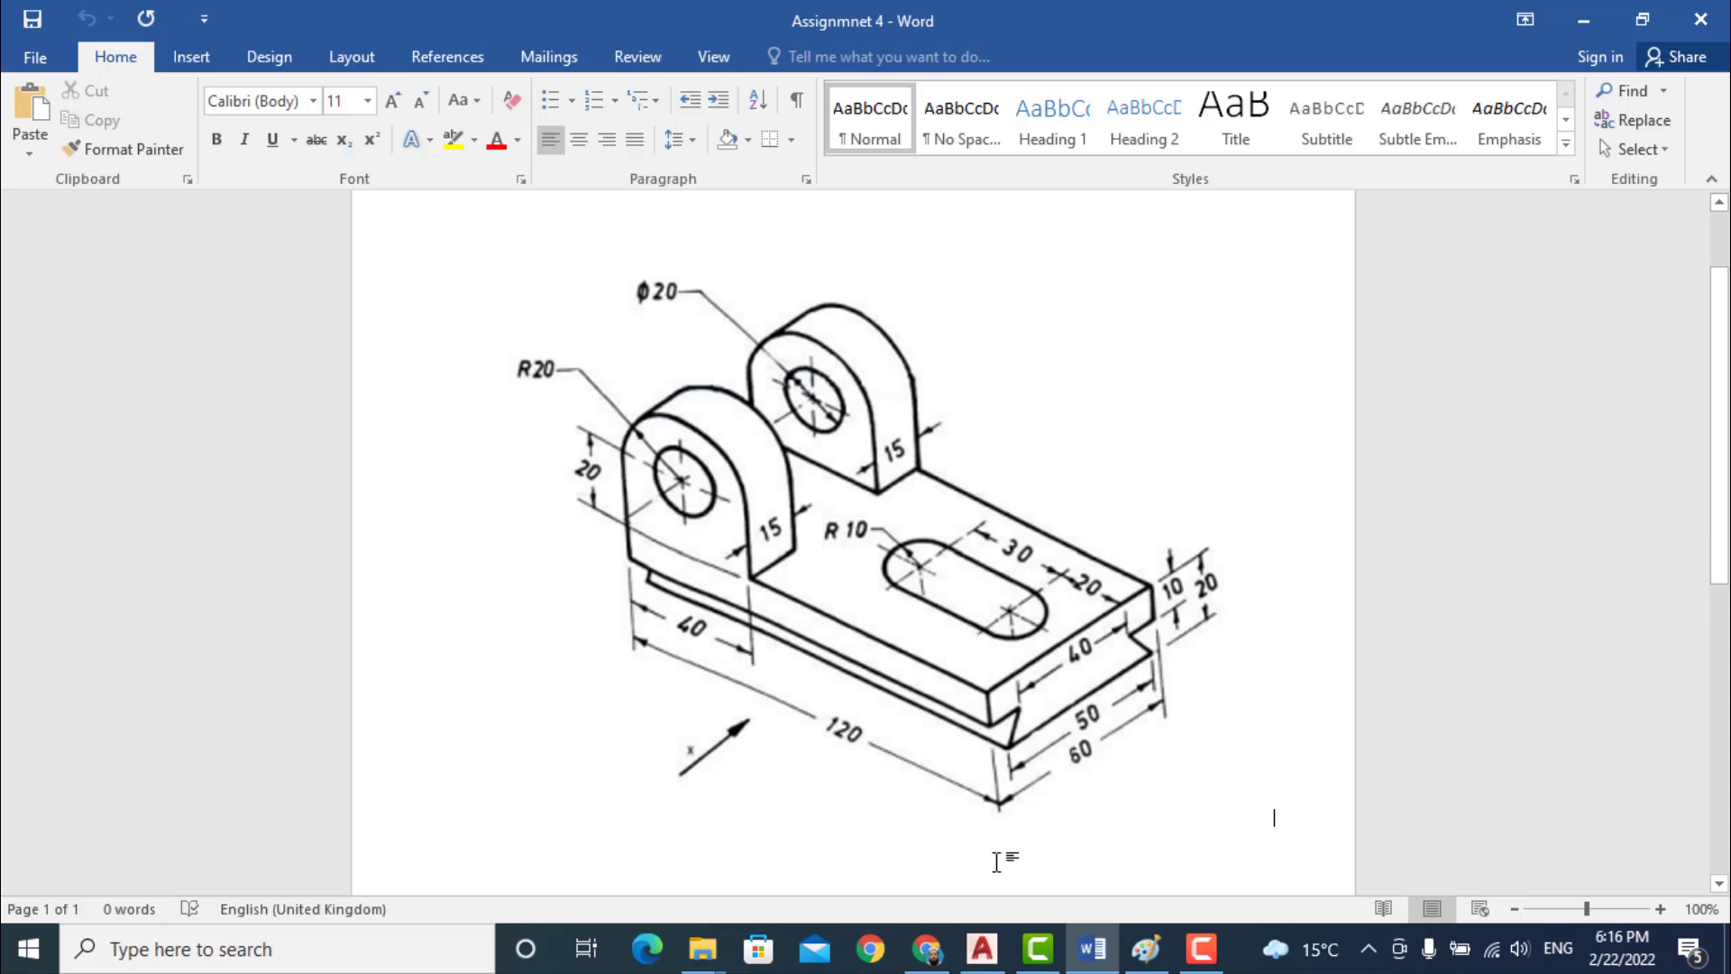
left_click(982, 948)
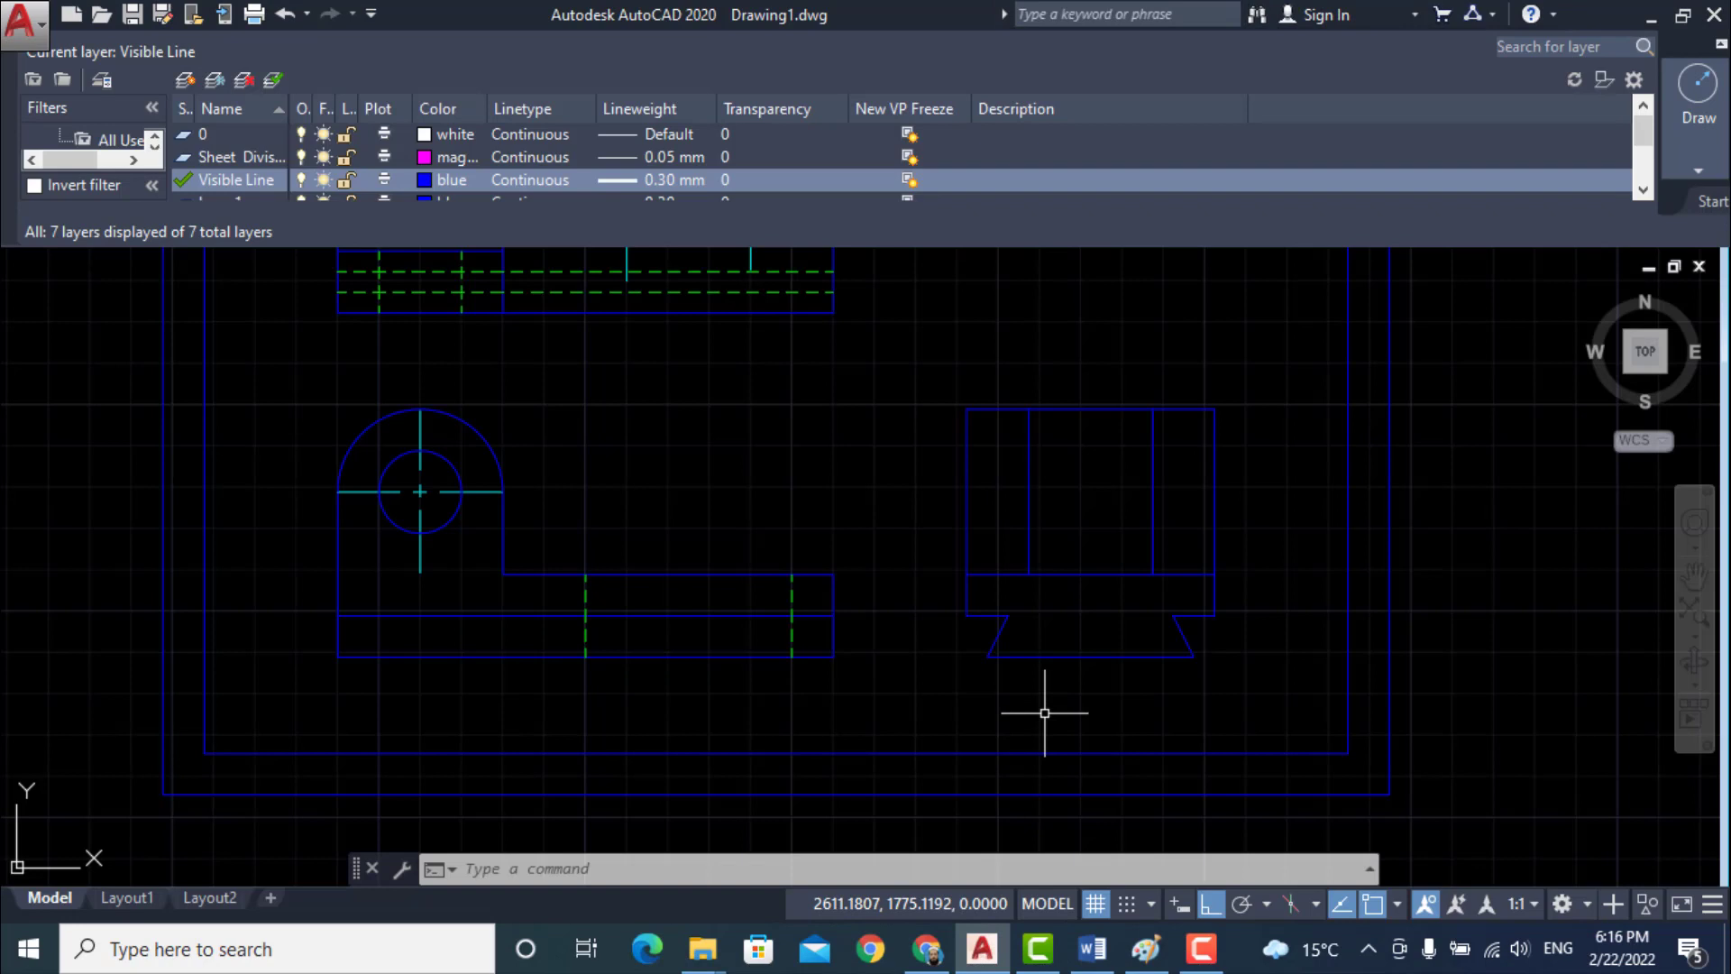
type("l")
key("Return")
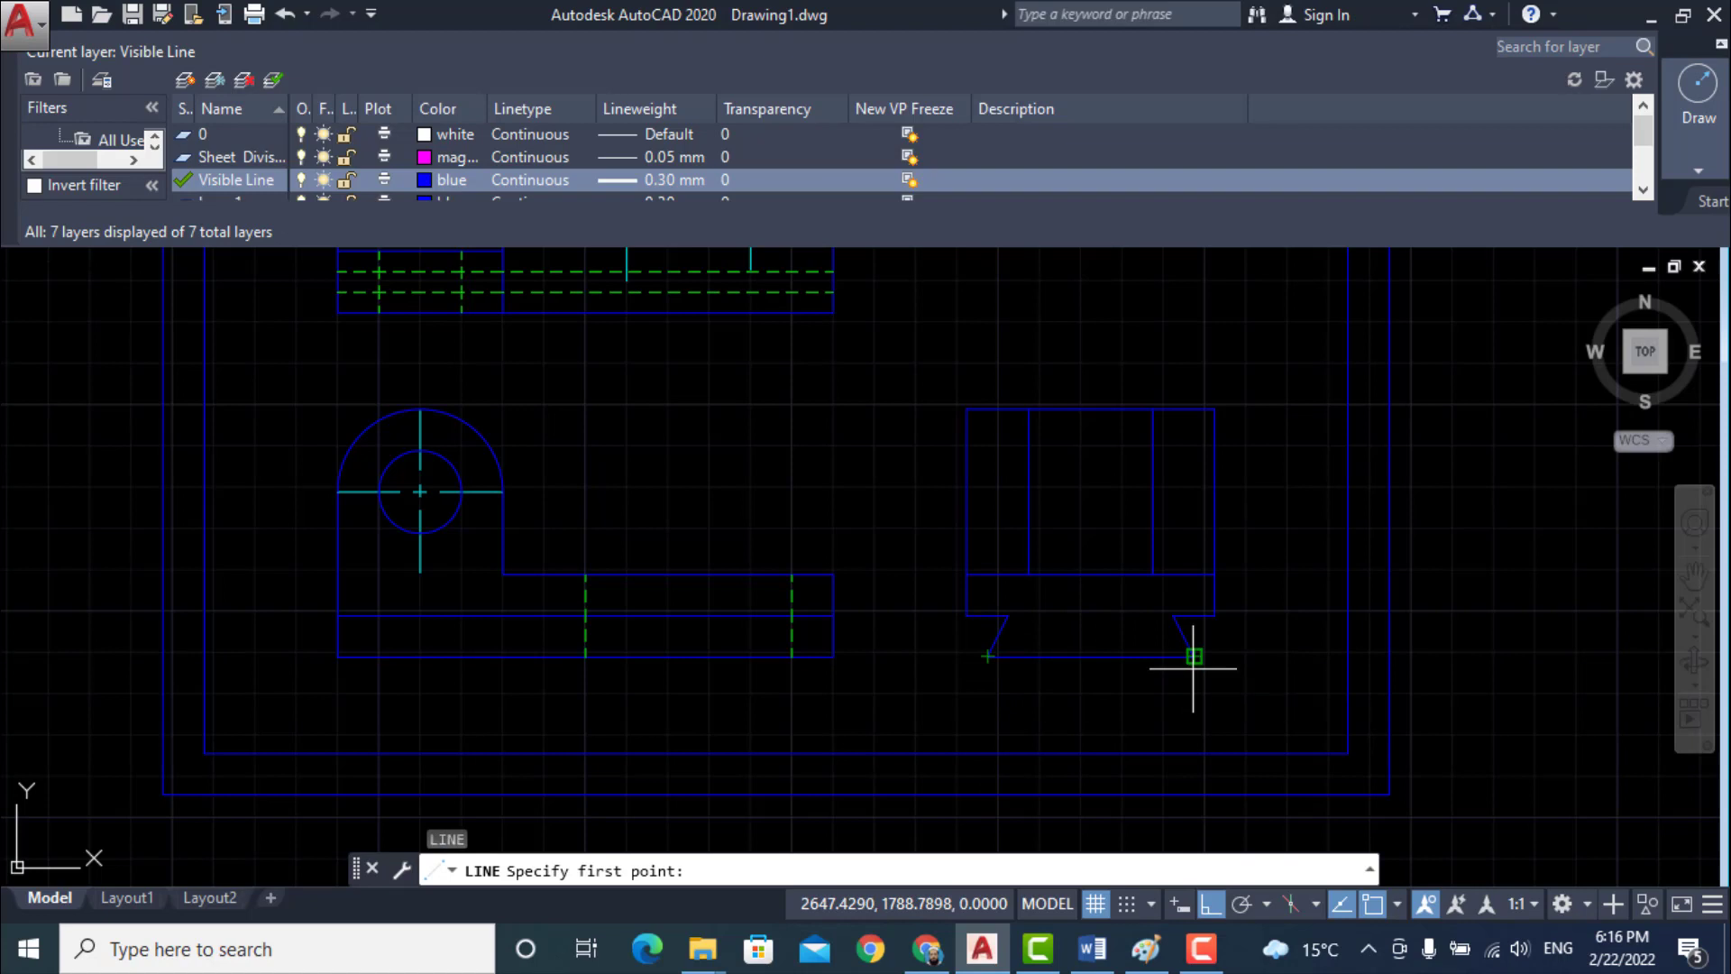
left_click(990, 658)
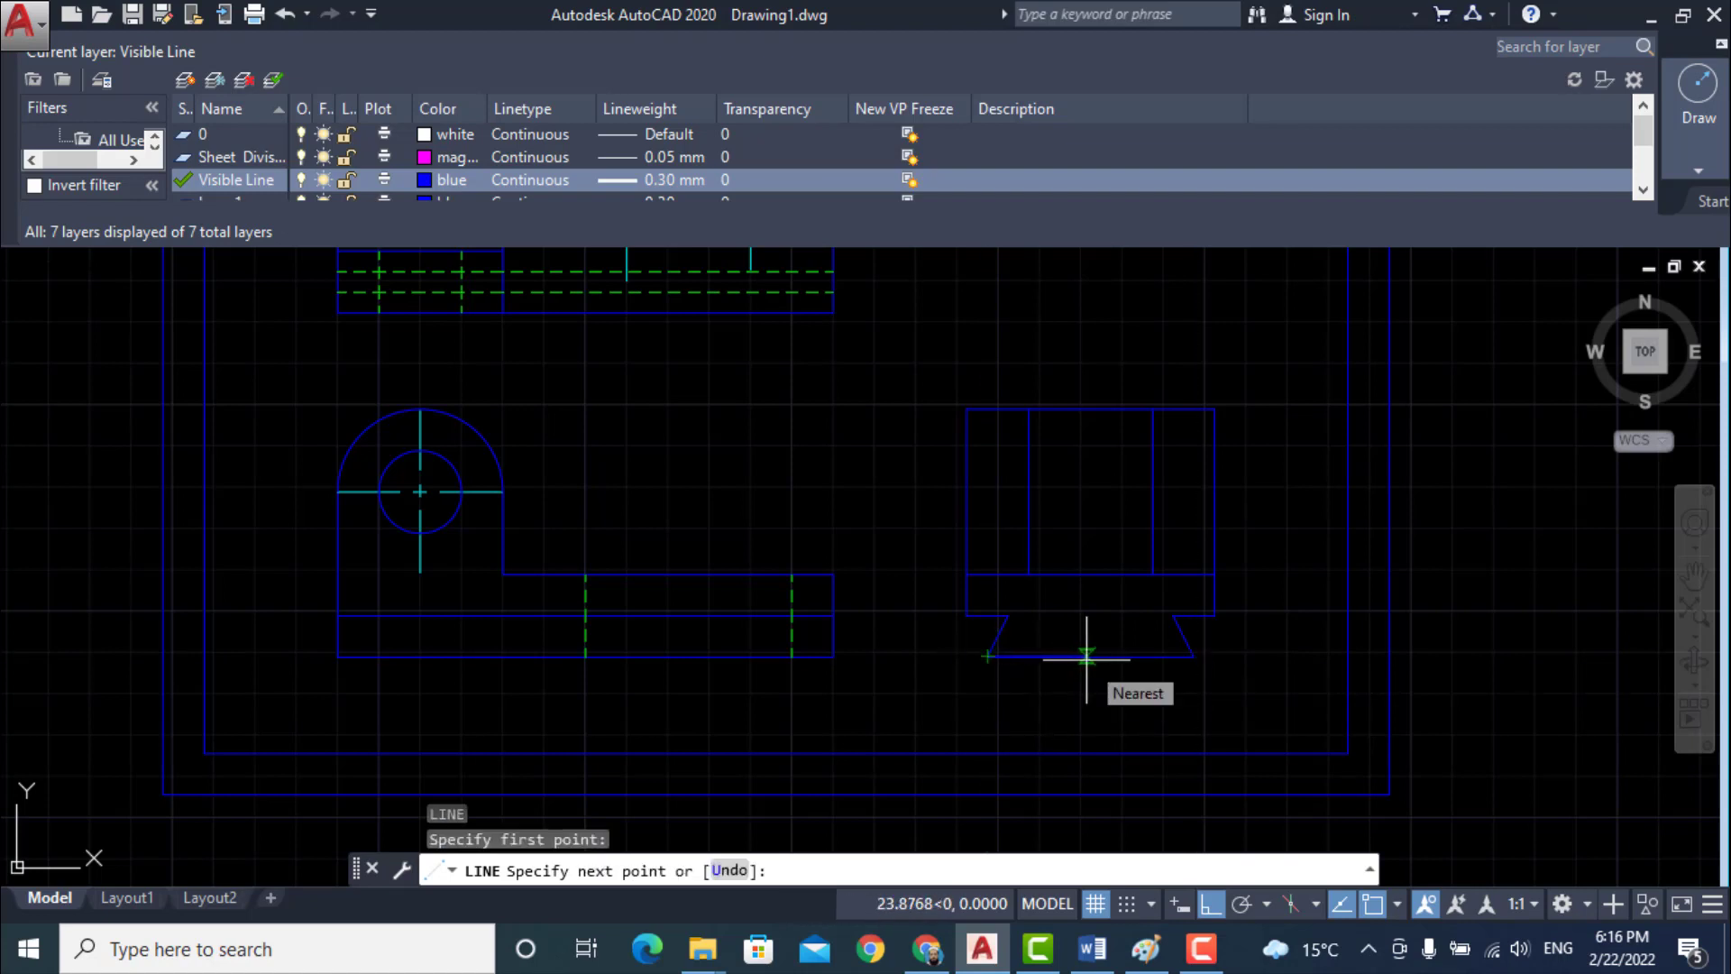
type("25")
key("Return")
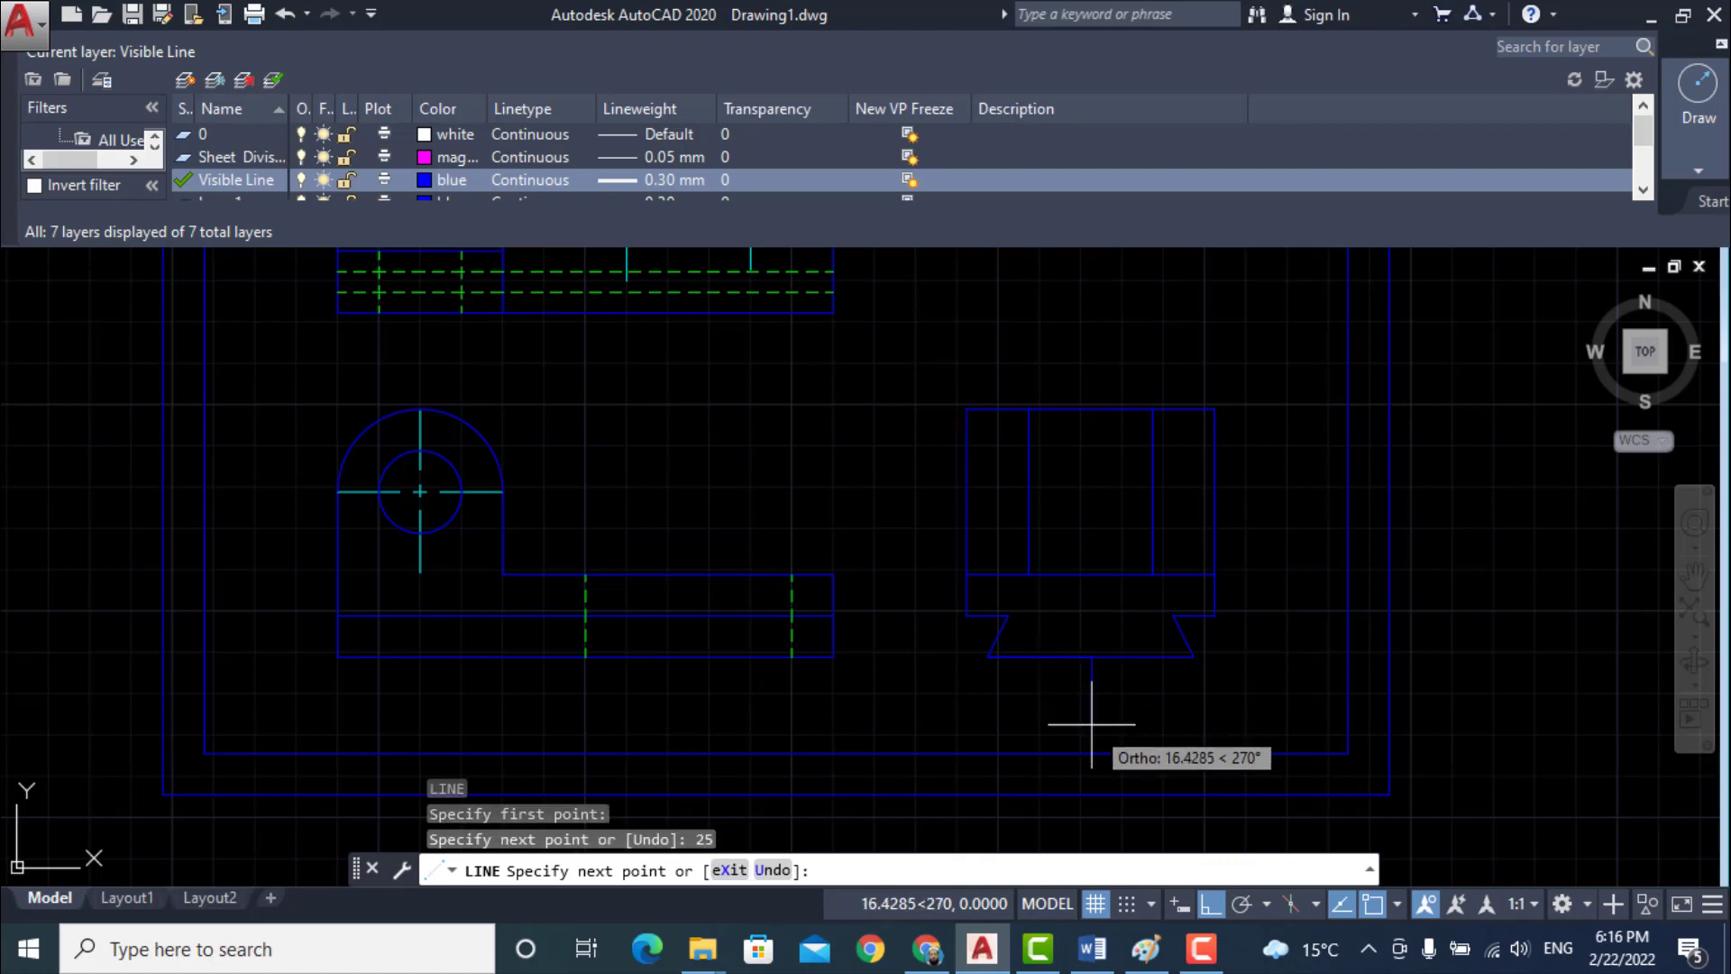
left_click(1091, 724)
key("Return")
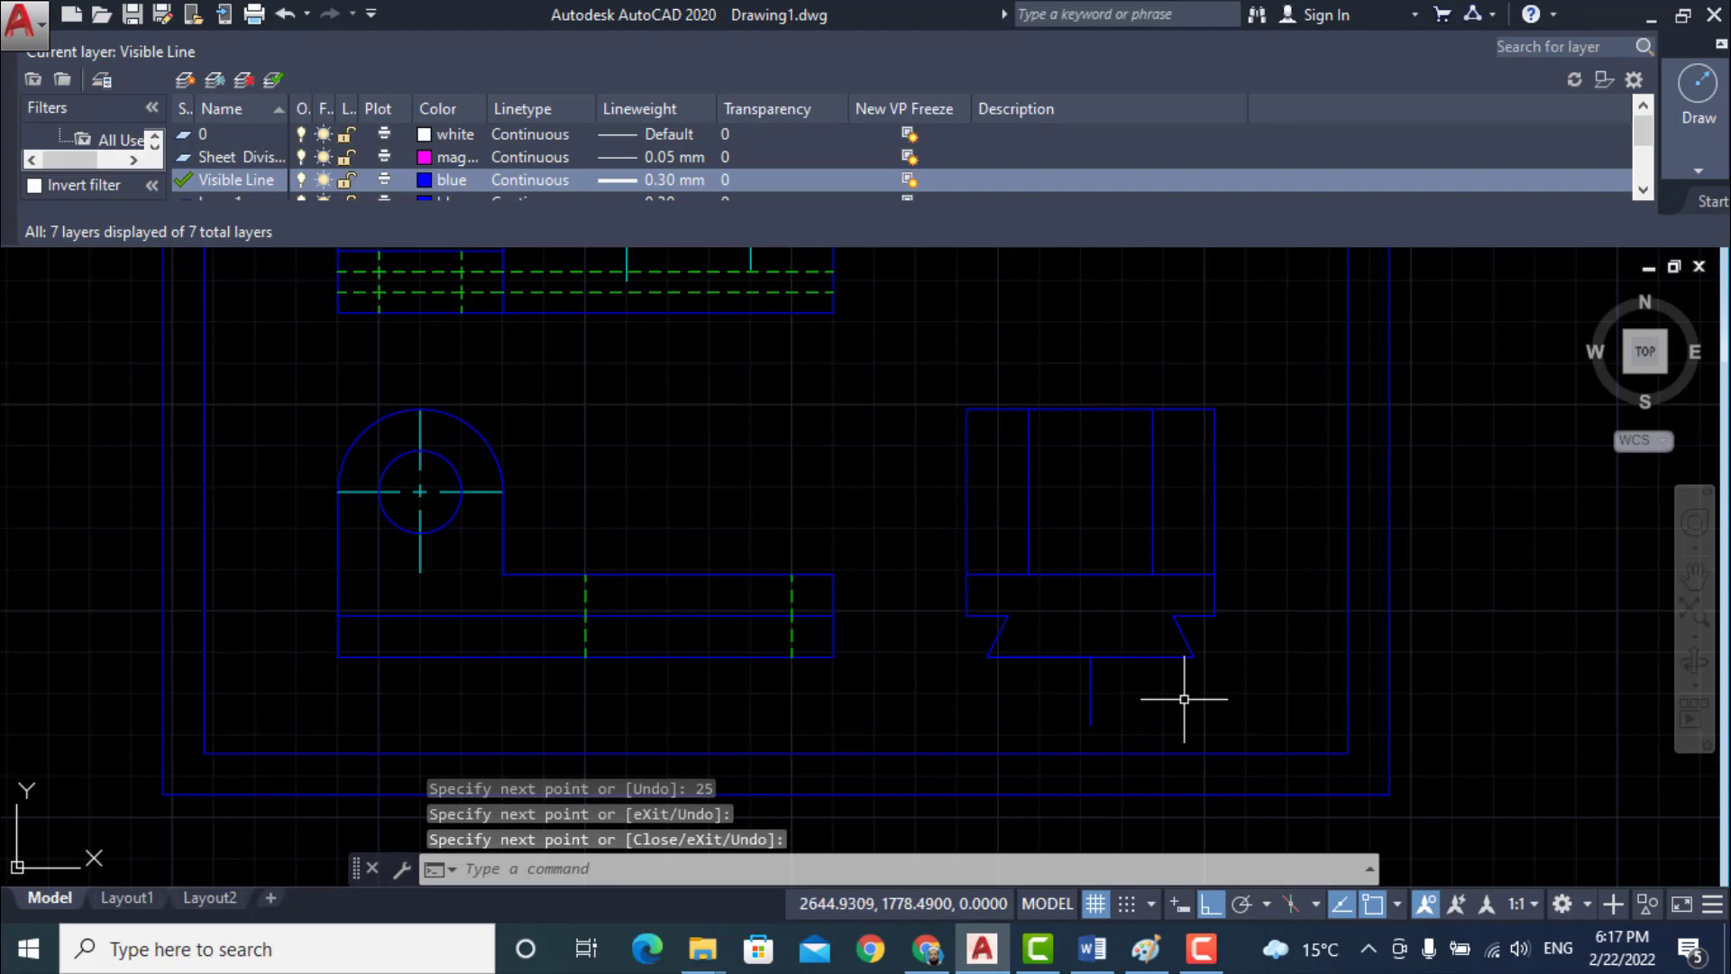
- Make the Hidden Line layer current
type("l")
key("BackSpace")
scroll(370, 164, "down", 1)
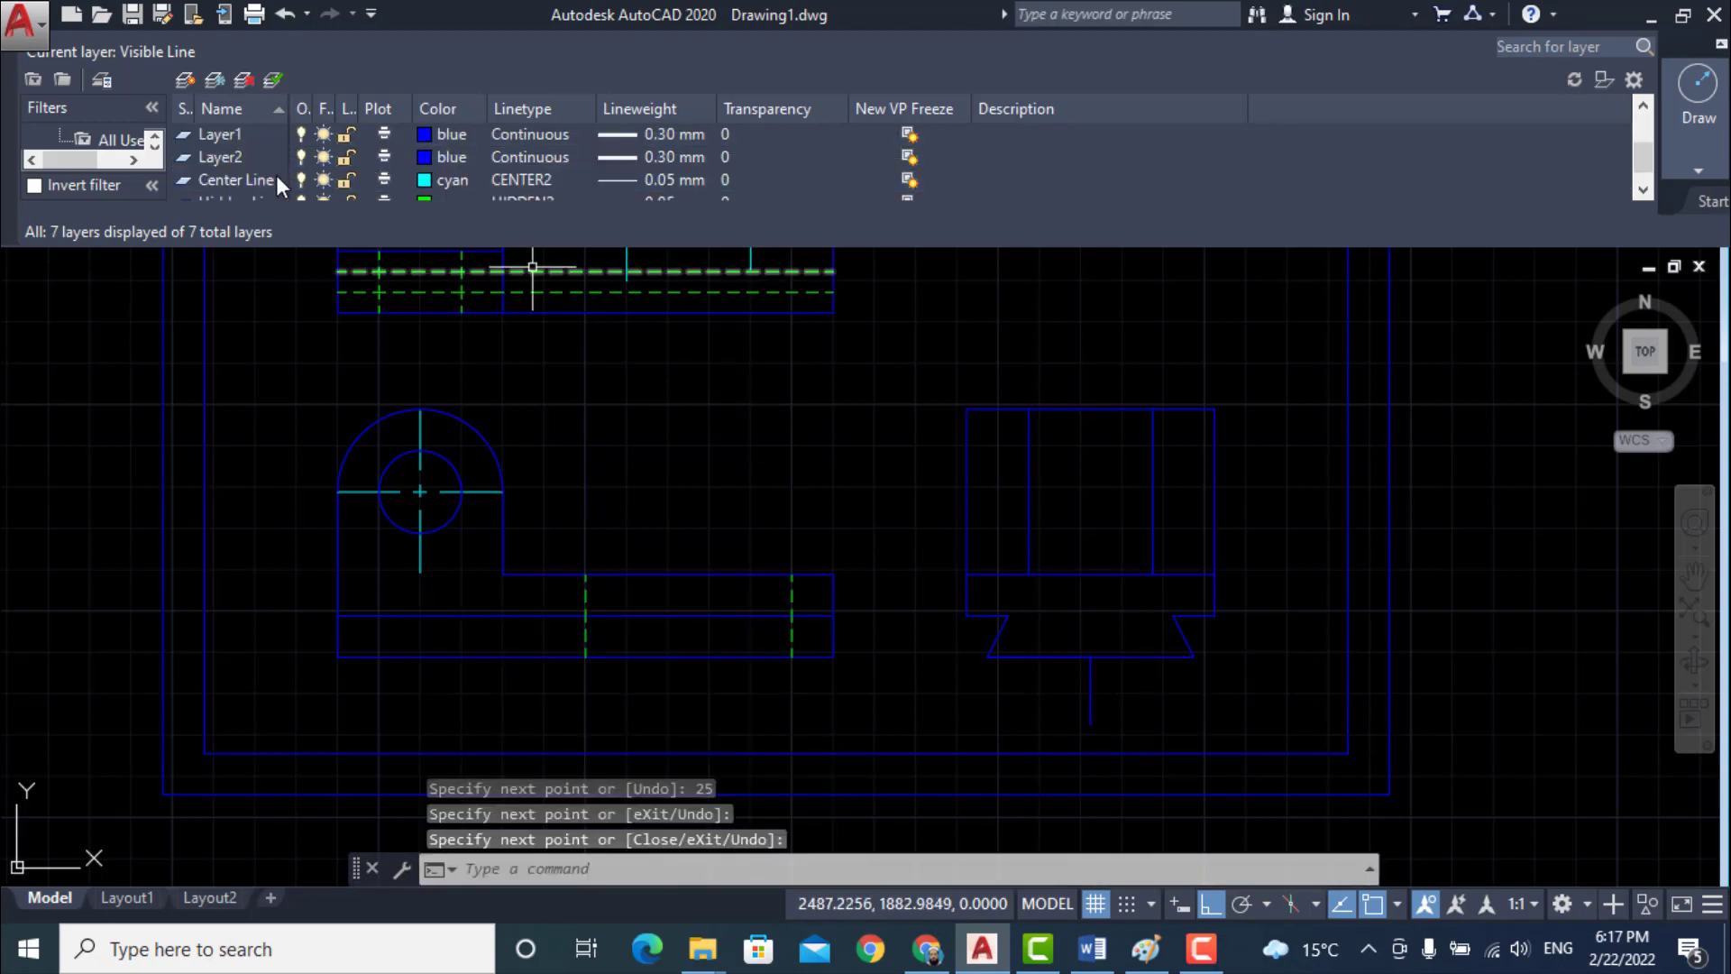
scroll(262, 180, "down", 1)
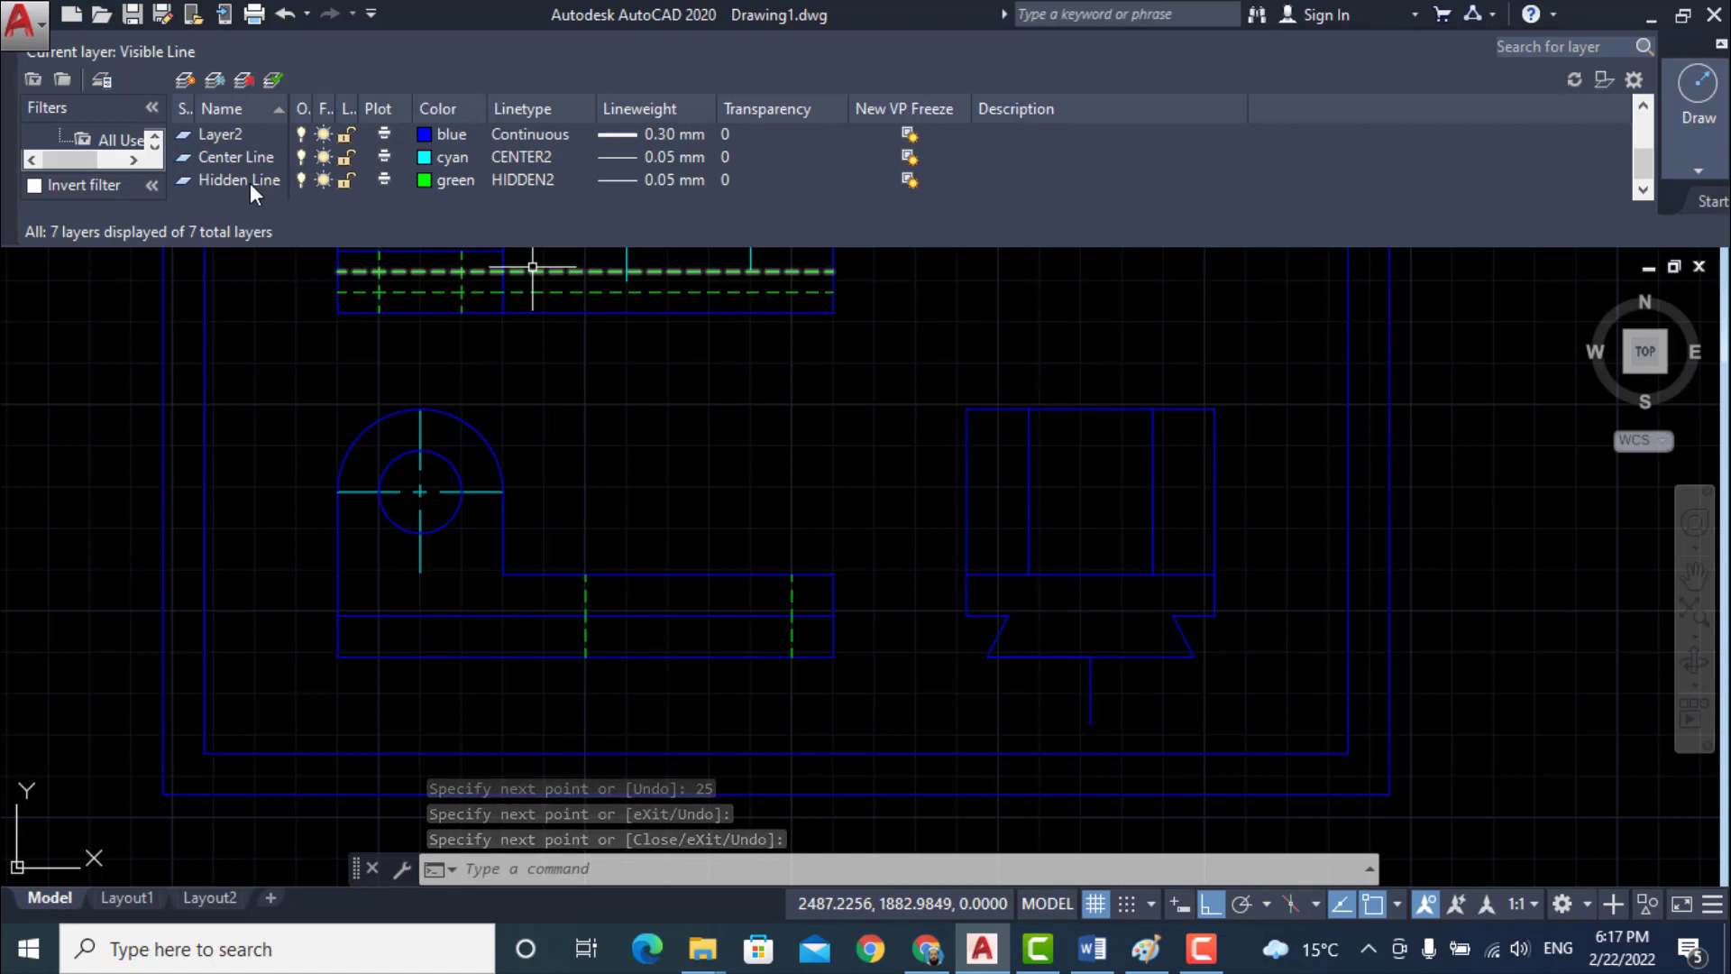
left_click(250, 182)
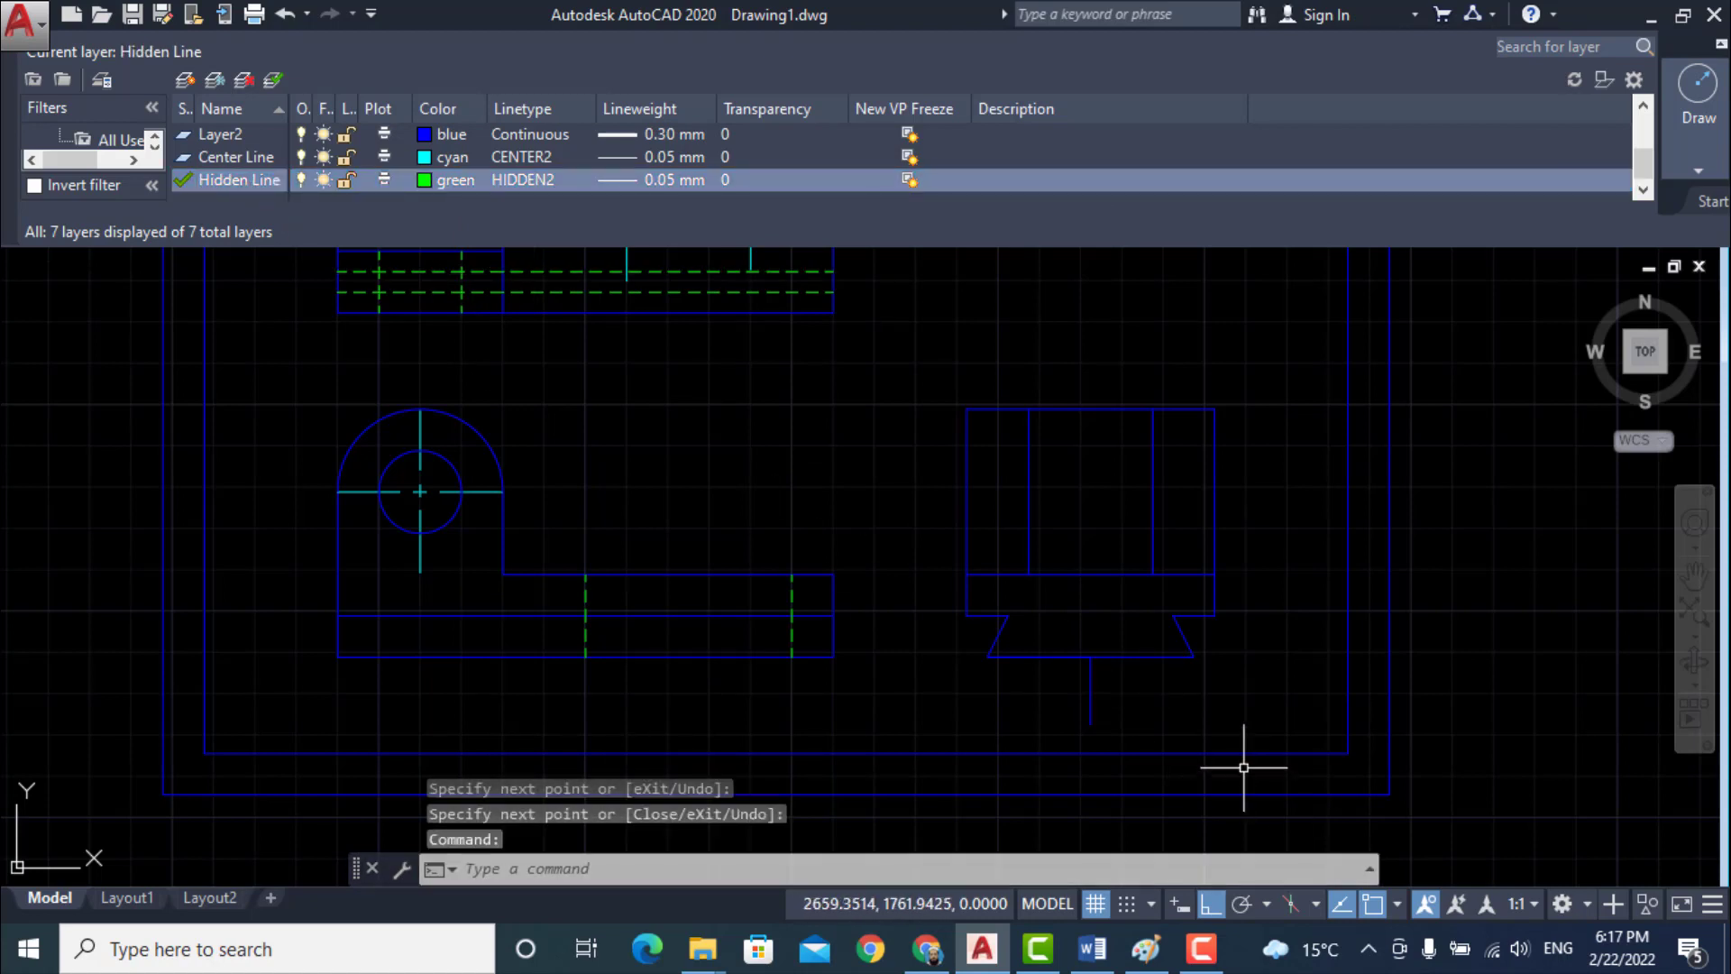
- Draw a hidden line from the midpoint of the dovetail's bottom edge 10 units left and 20 units up
key("Return")
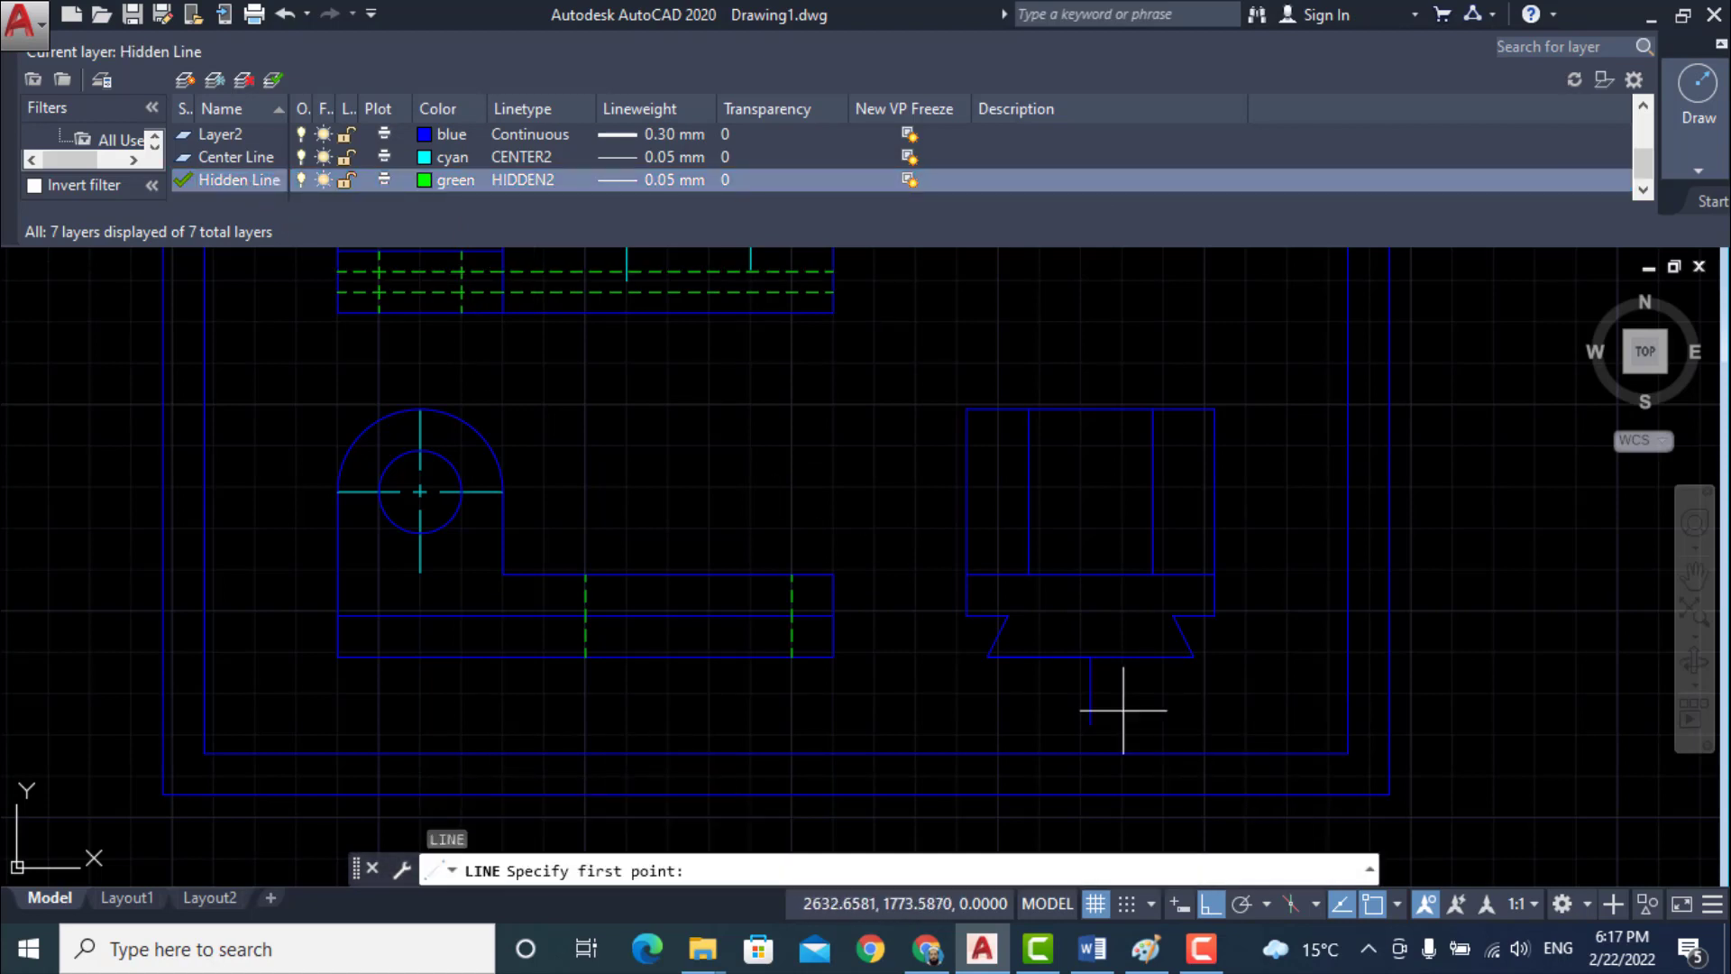
left_click(1091, 656)
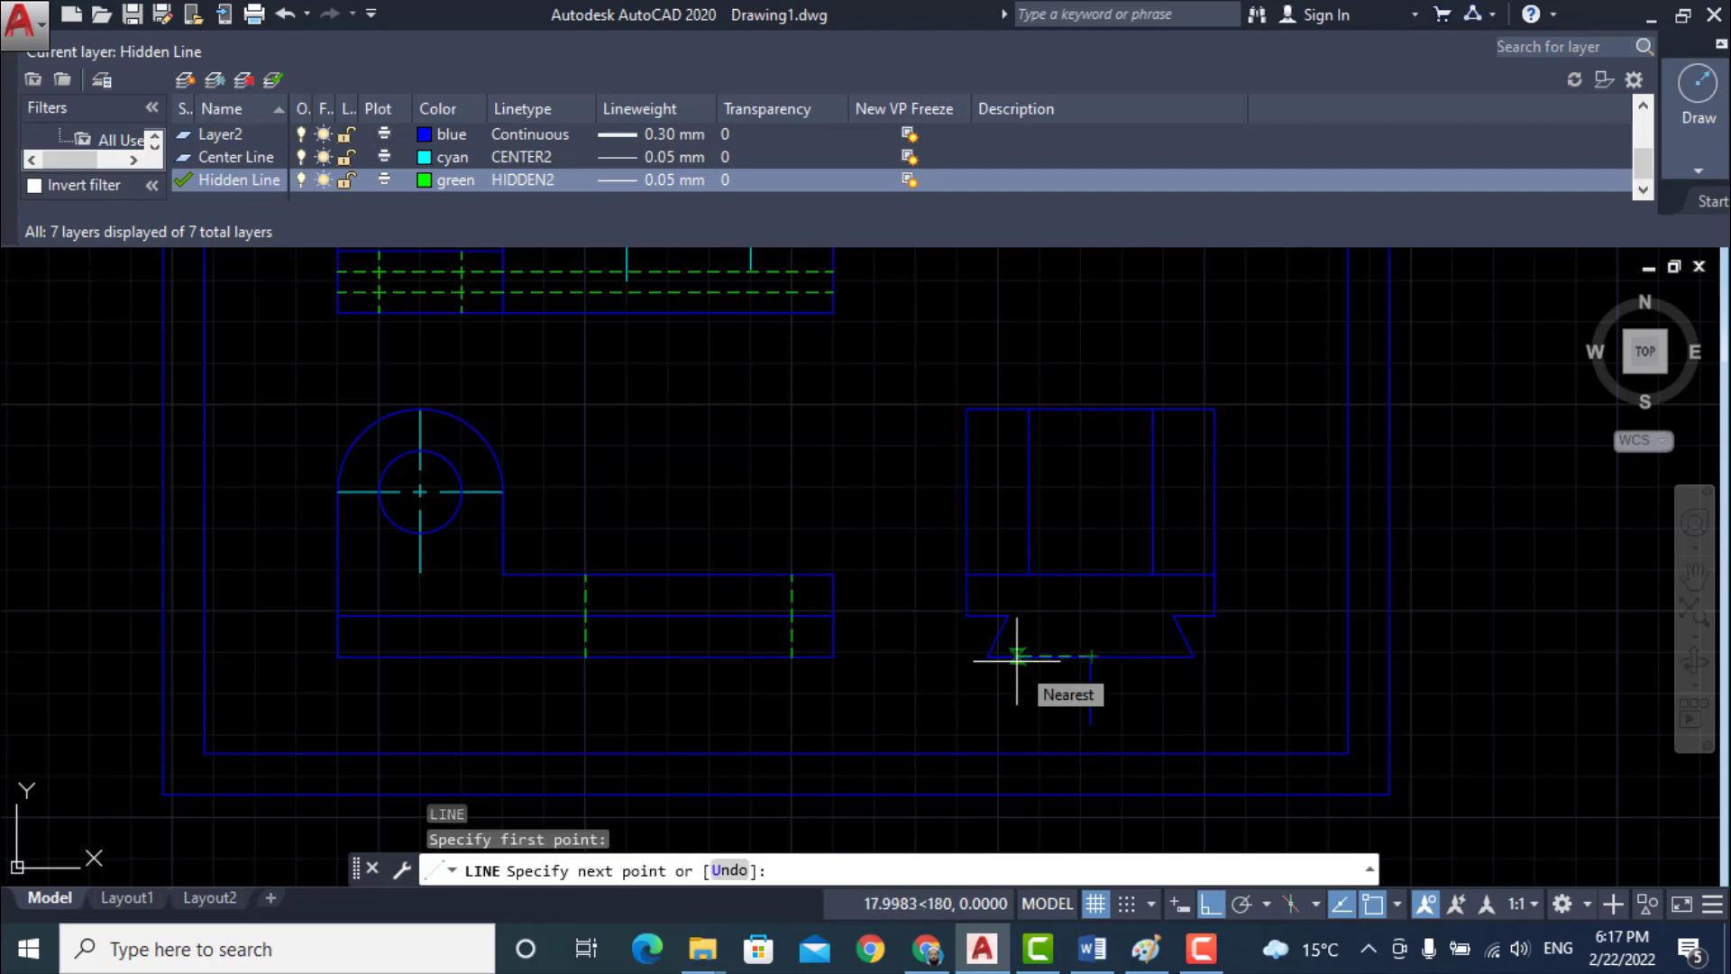
type("10")
key("Return")
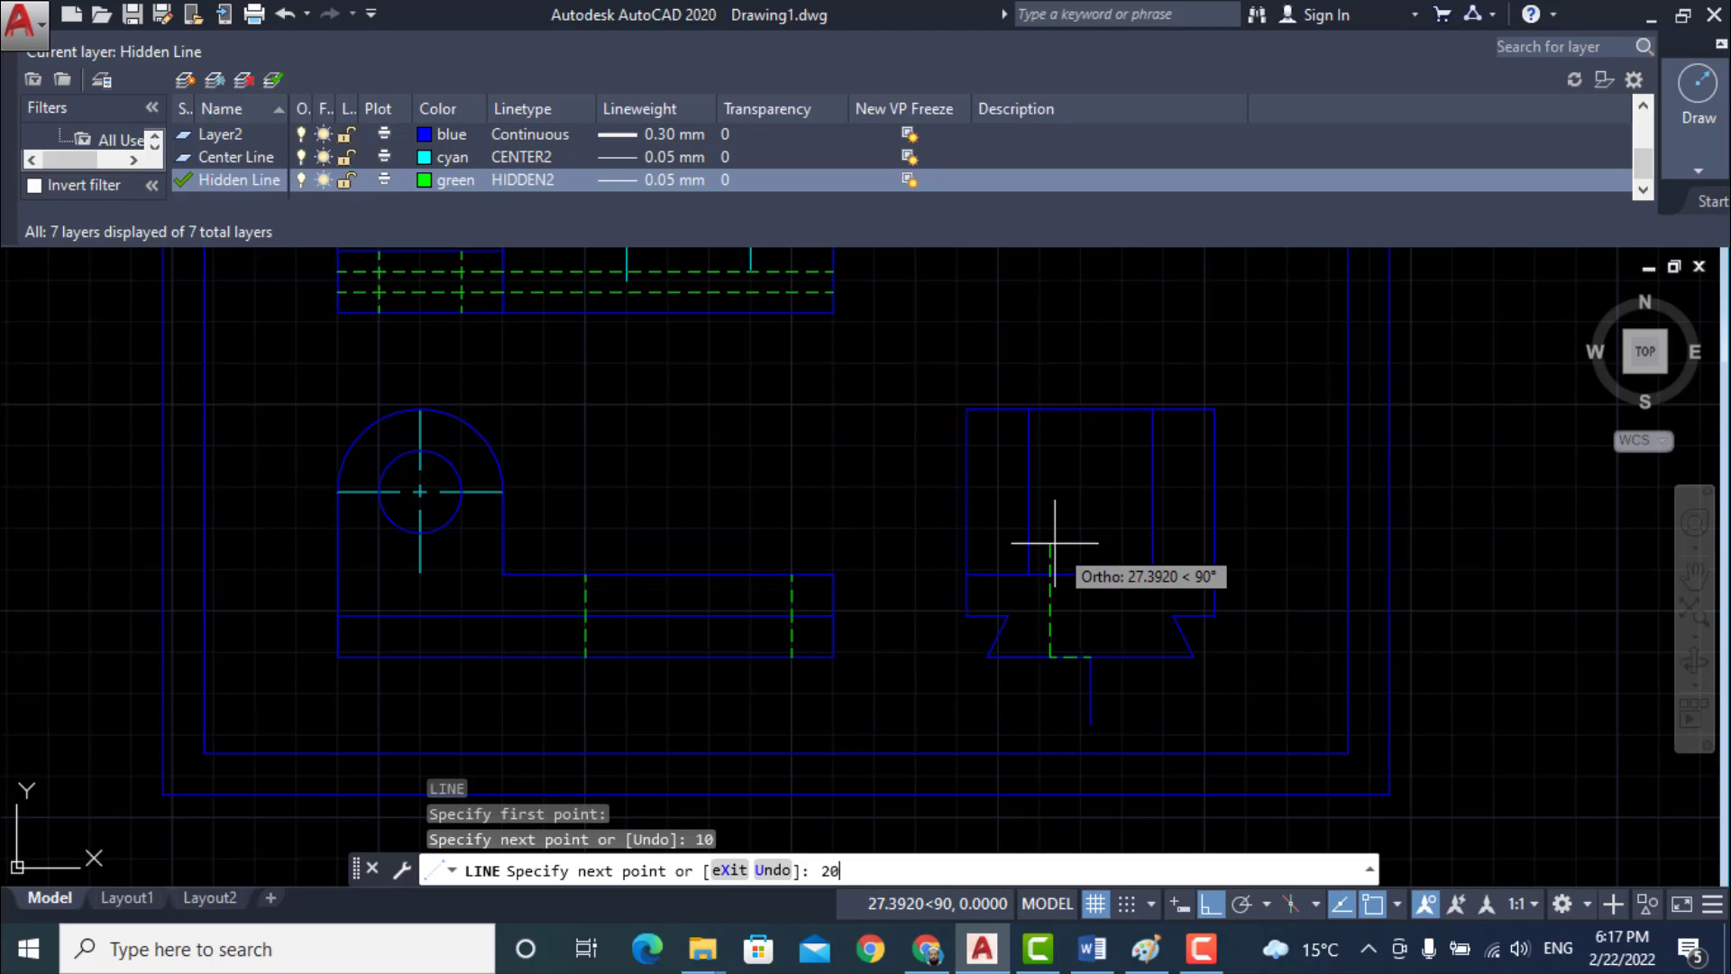
type("20")
key("Return")
key("Return")
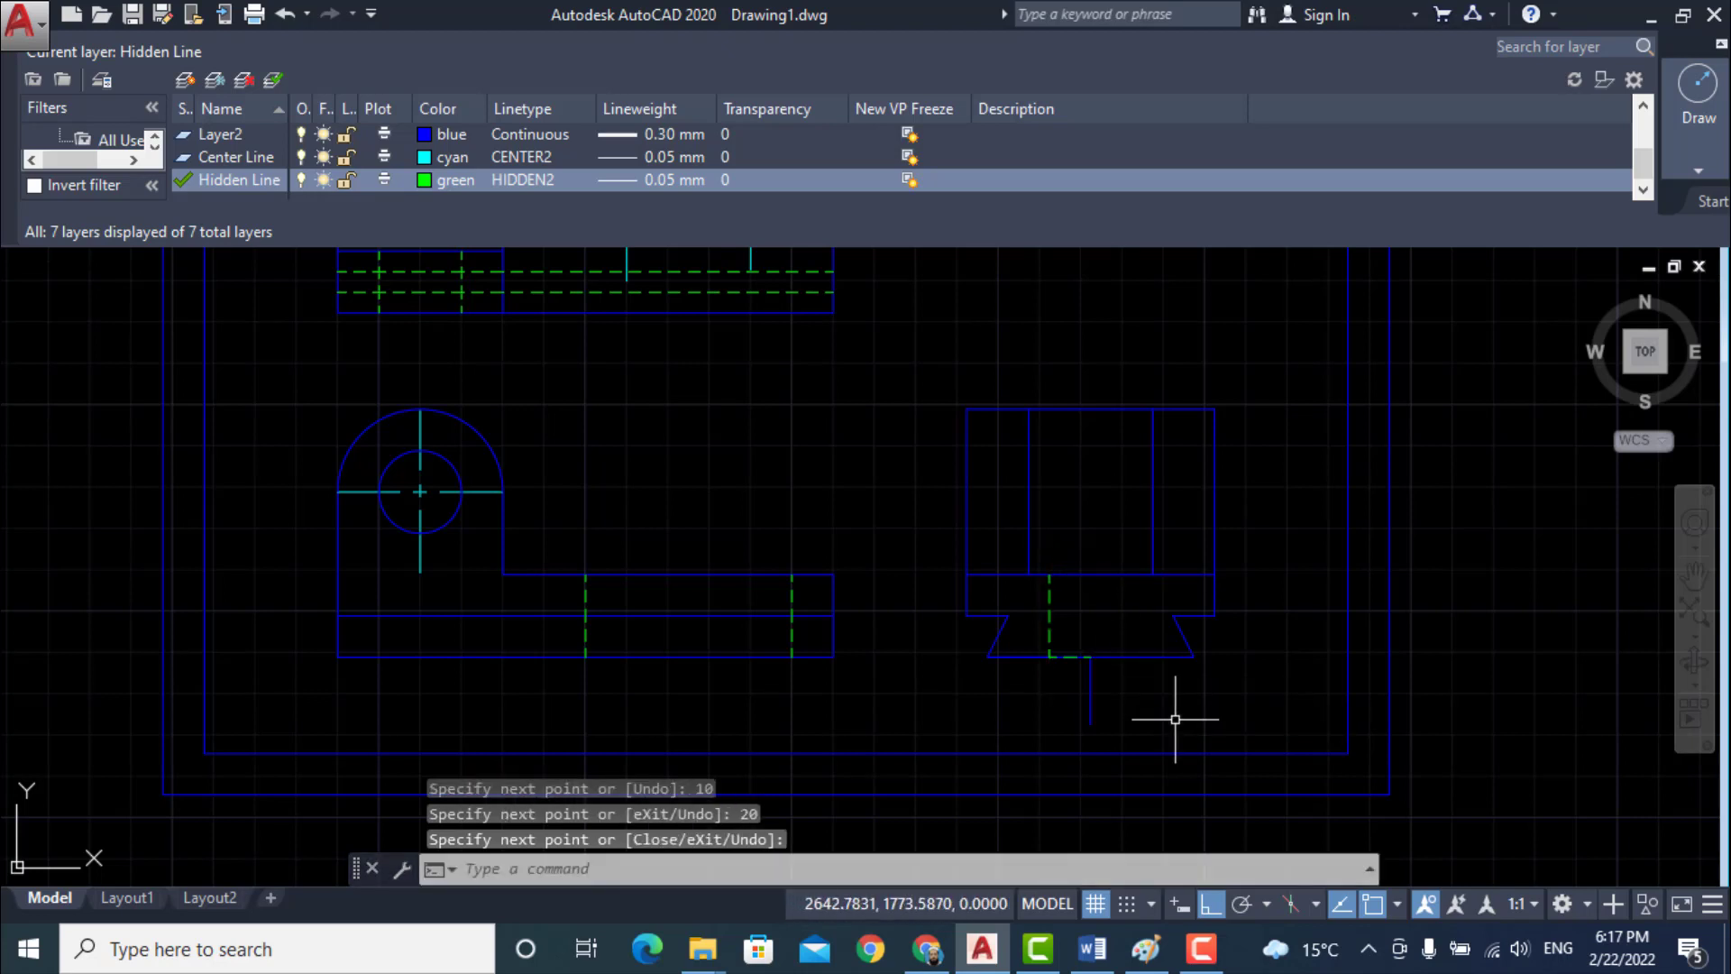
- Draw the slot's other hidden line from the same bottom midpoint 10 units right and 20 units up
type("l")
key("Return")
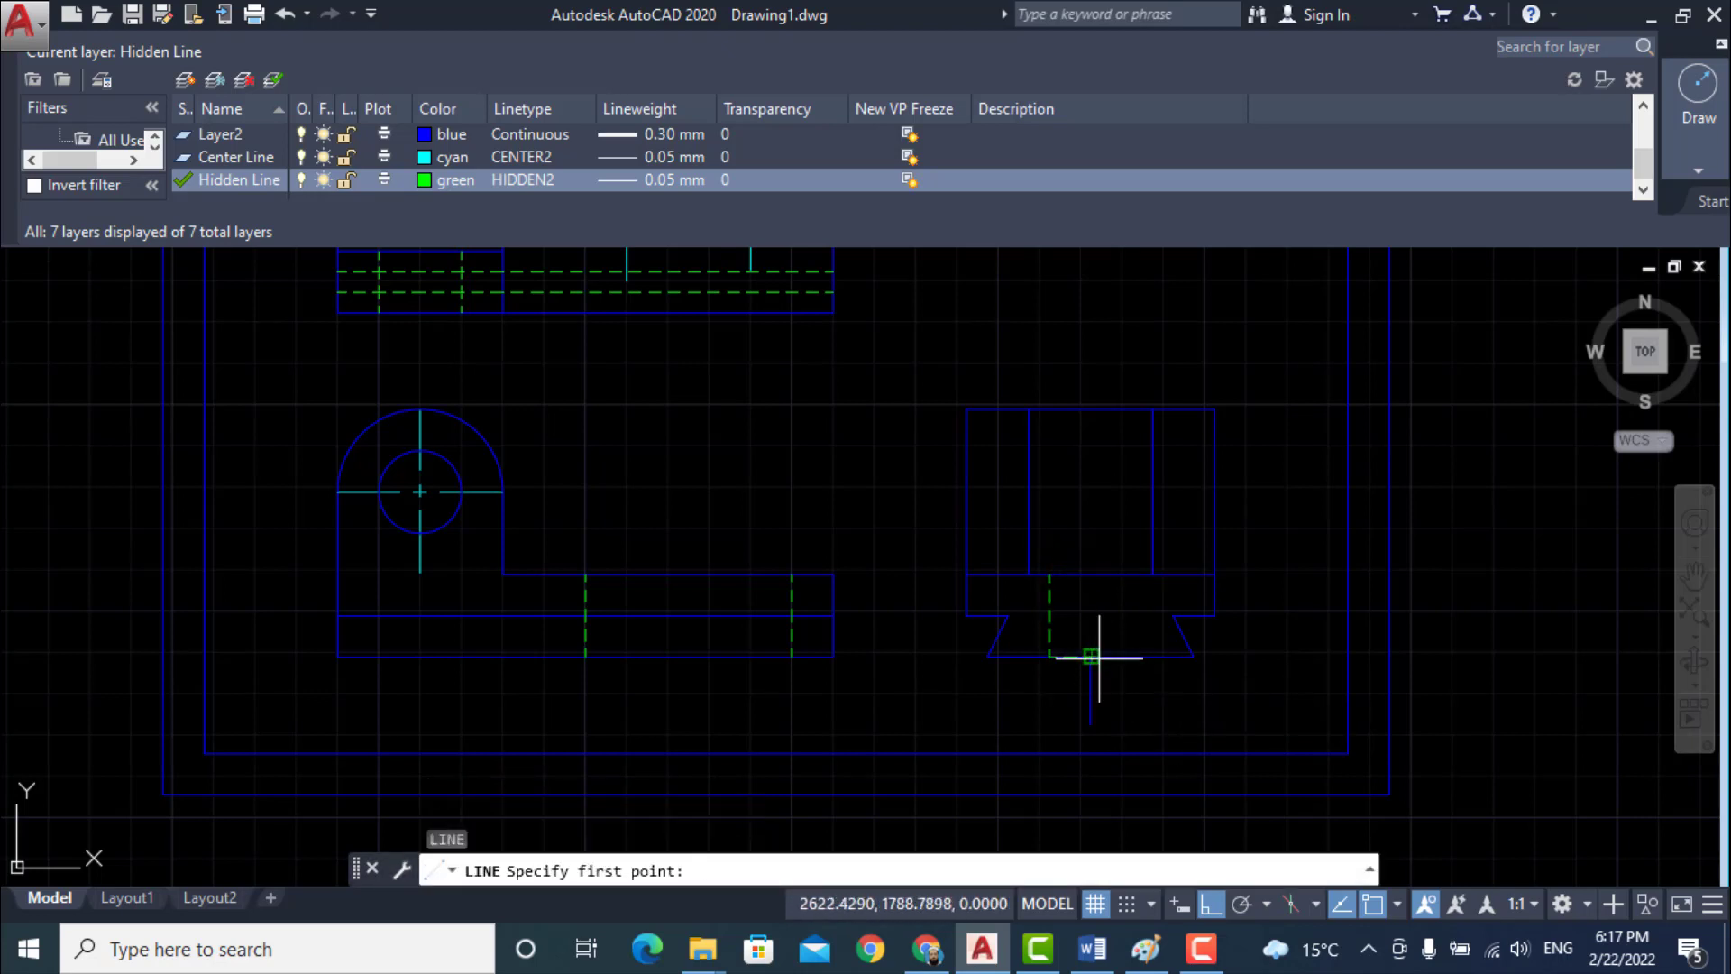
left_click(1101, 657)
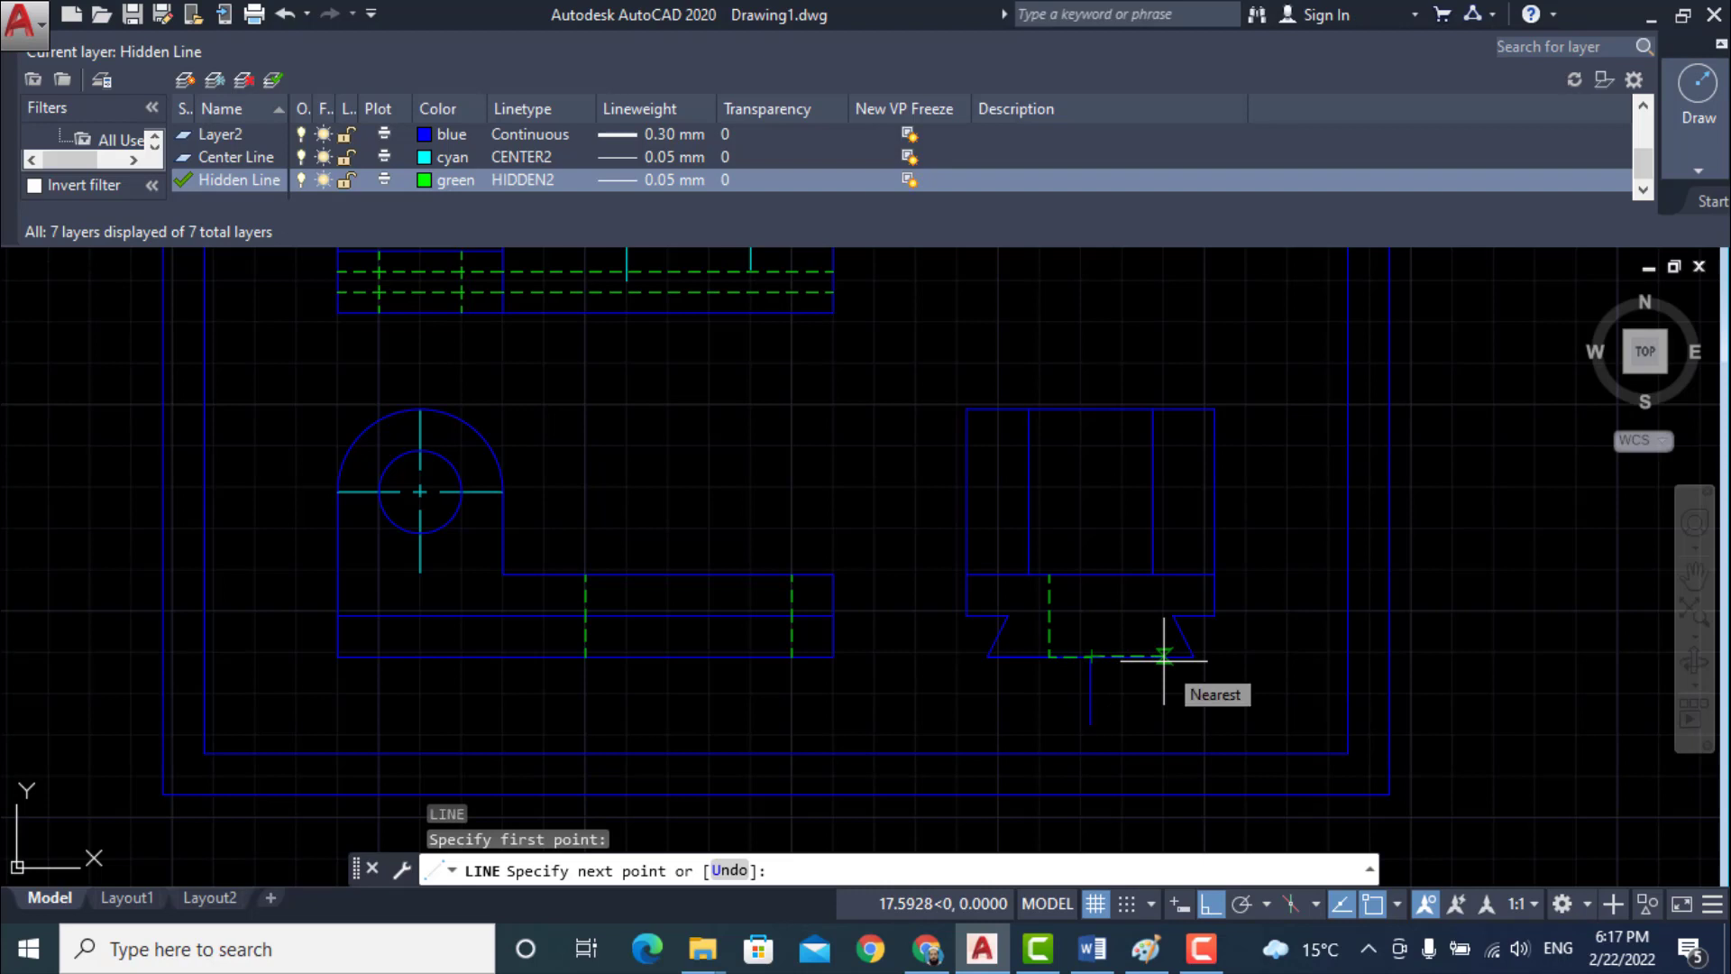
type("10")
key("Return")
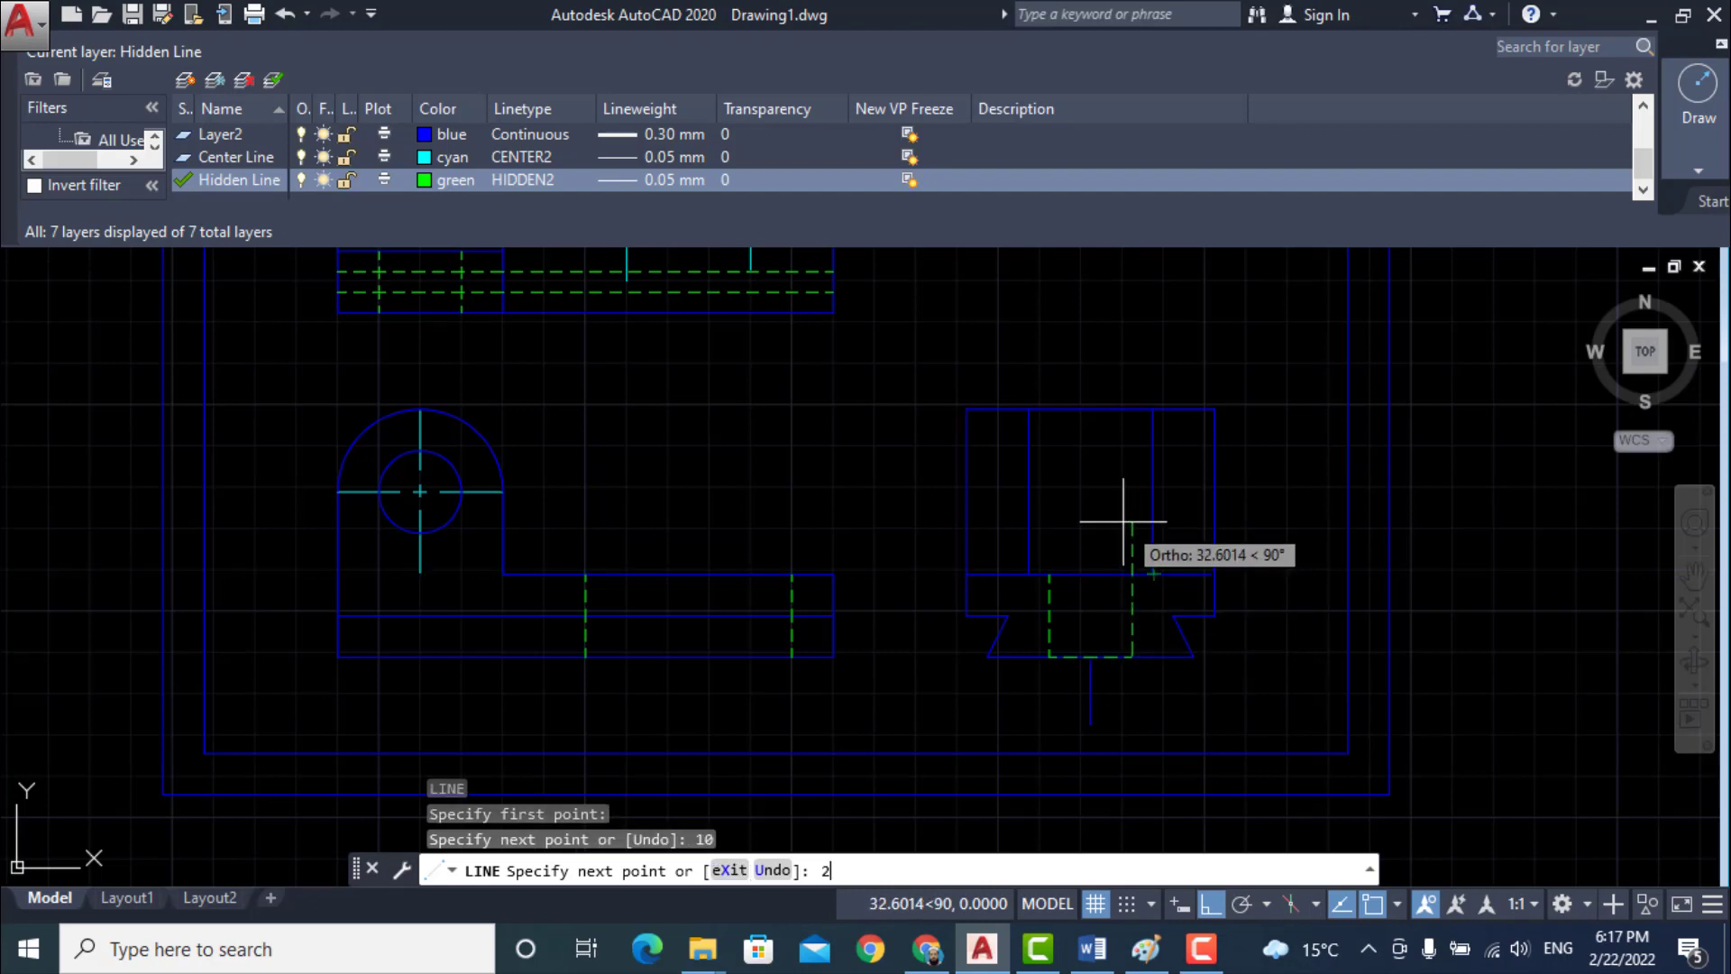
key("Return")
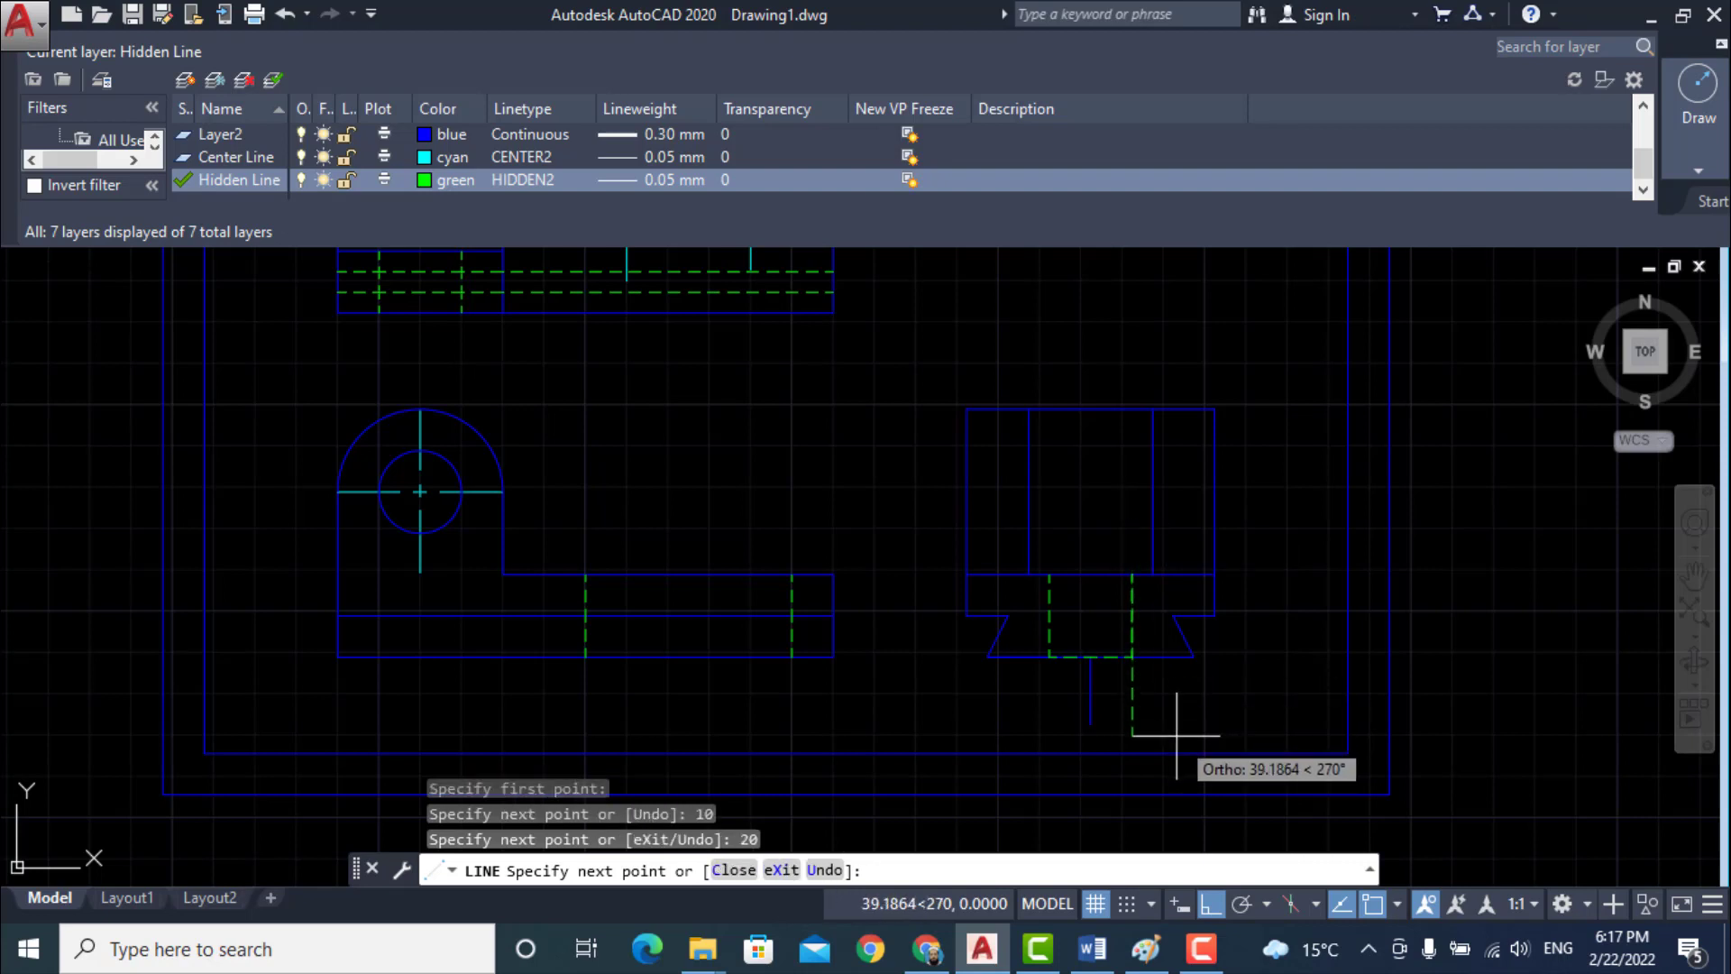
key("Return")
- Erase the two short horizontal hidden segments and the 25-unit construction line lying on the dovetail's bottom edge
left_click(1105, 656)
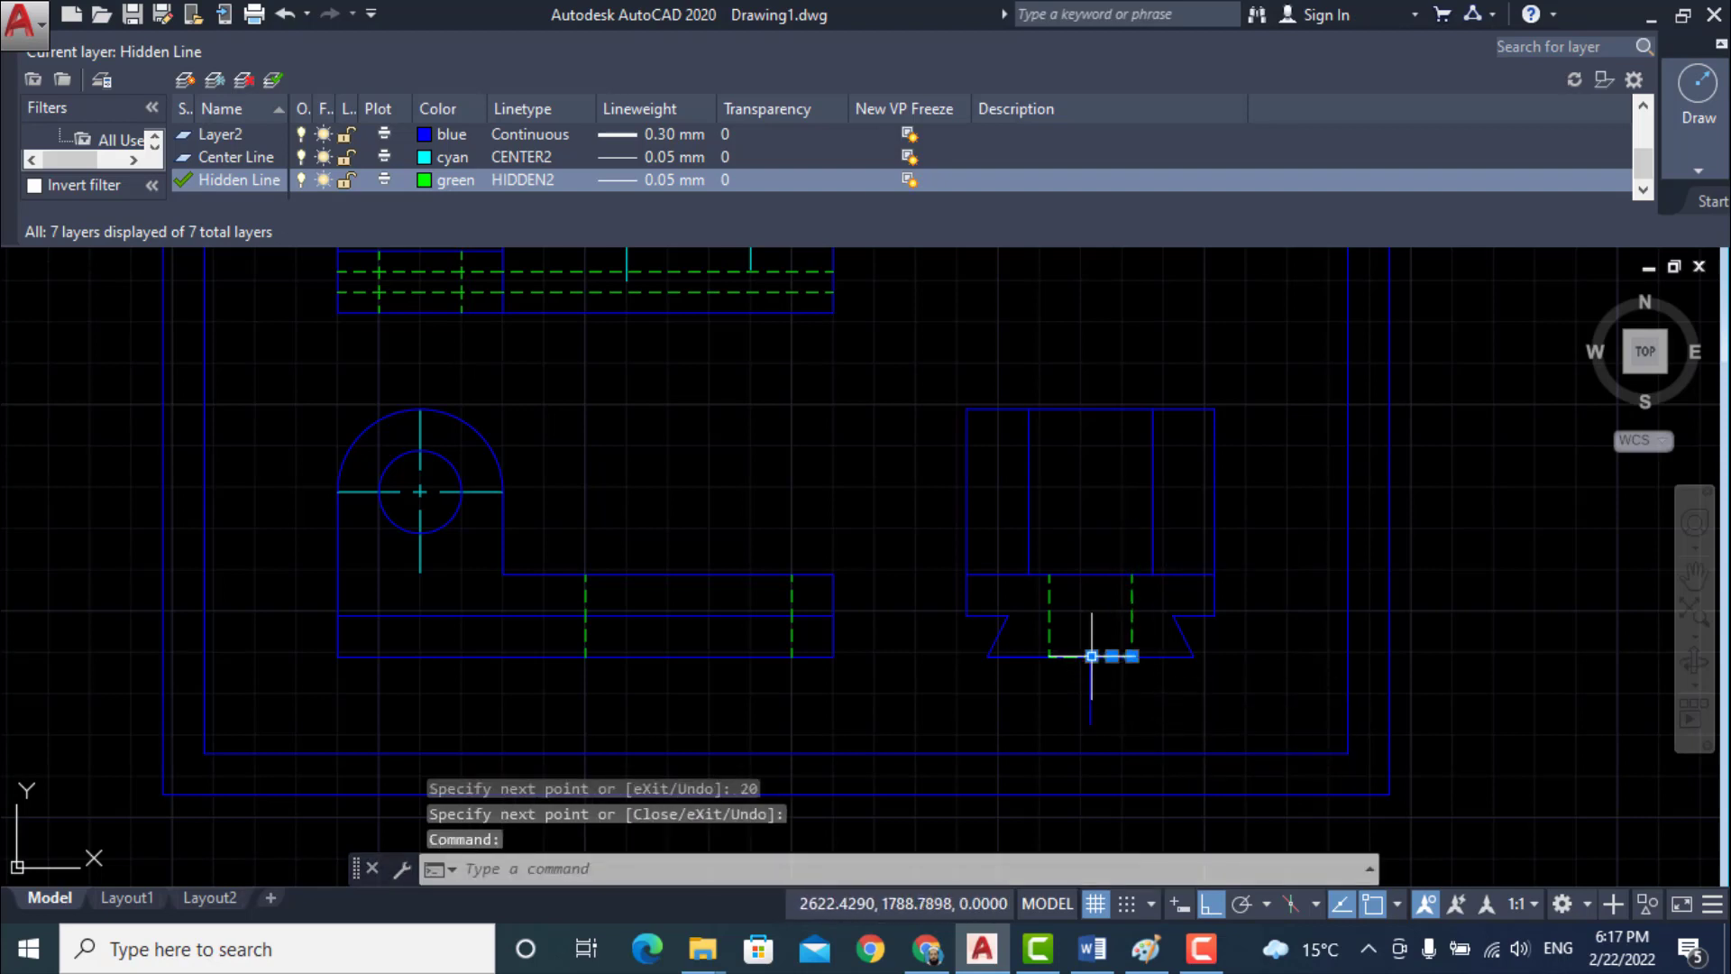
left_click(1064, 656)
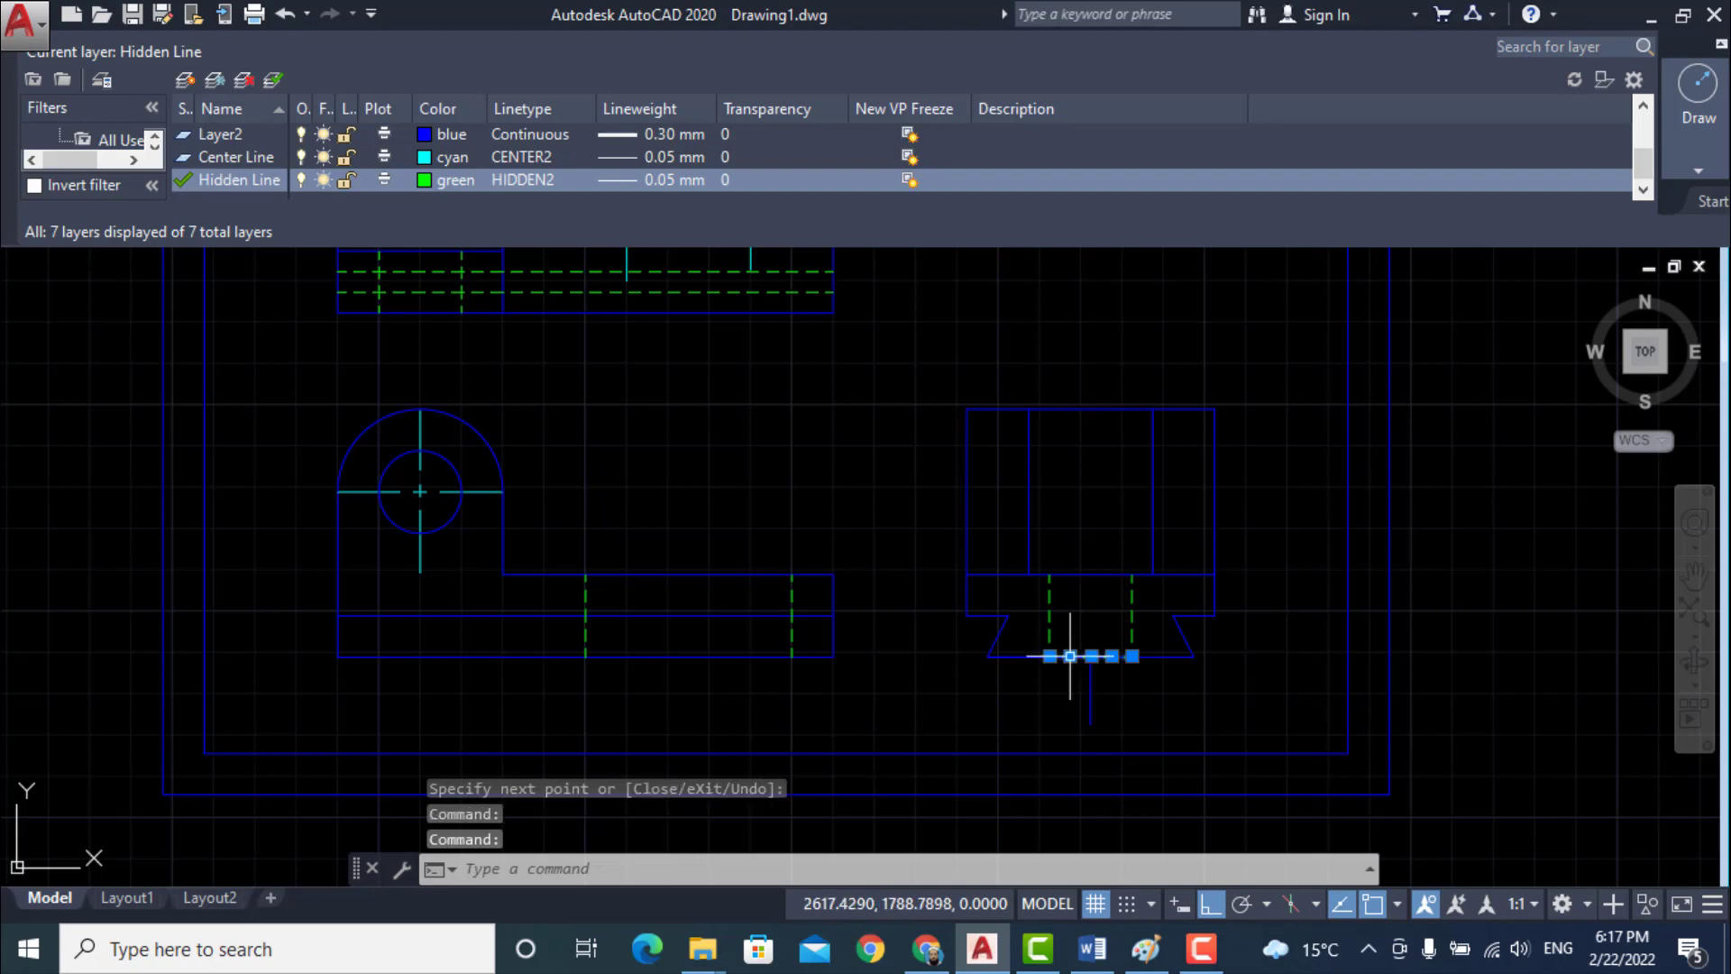
key("Delete")
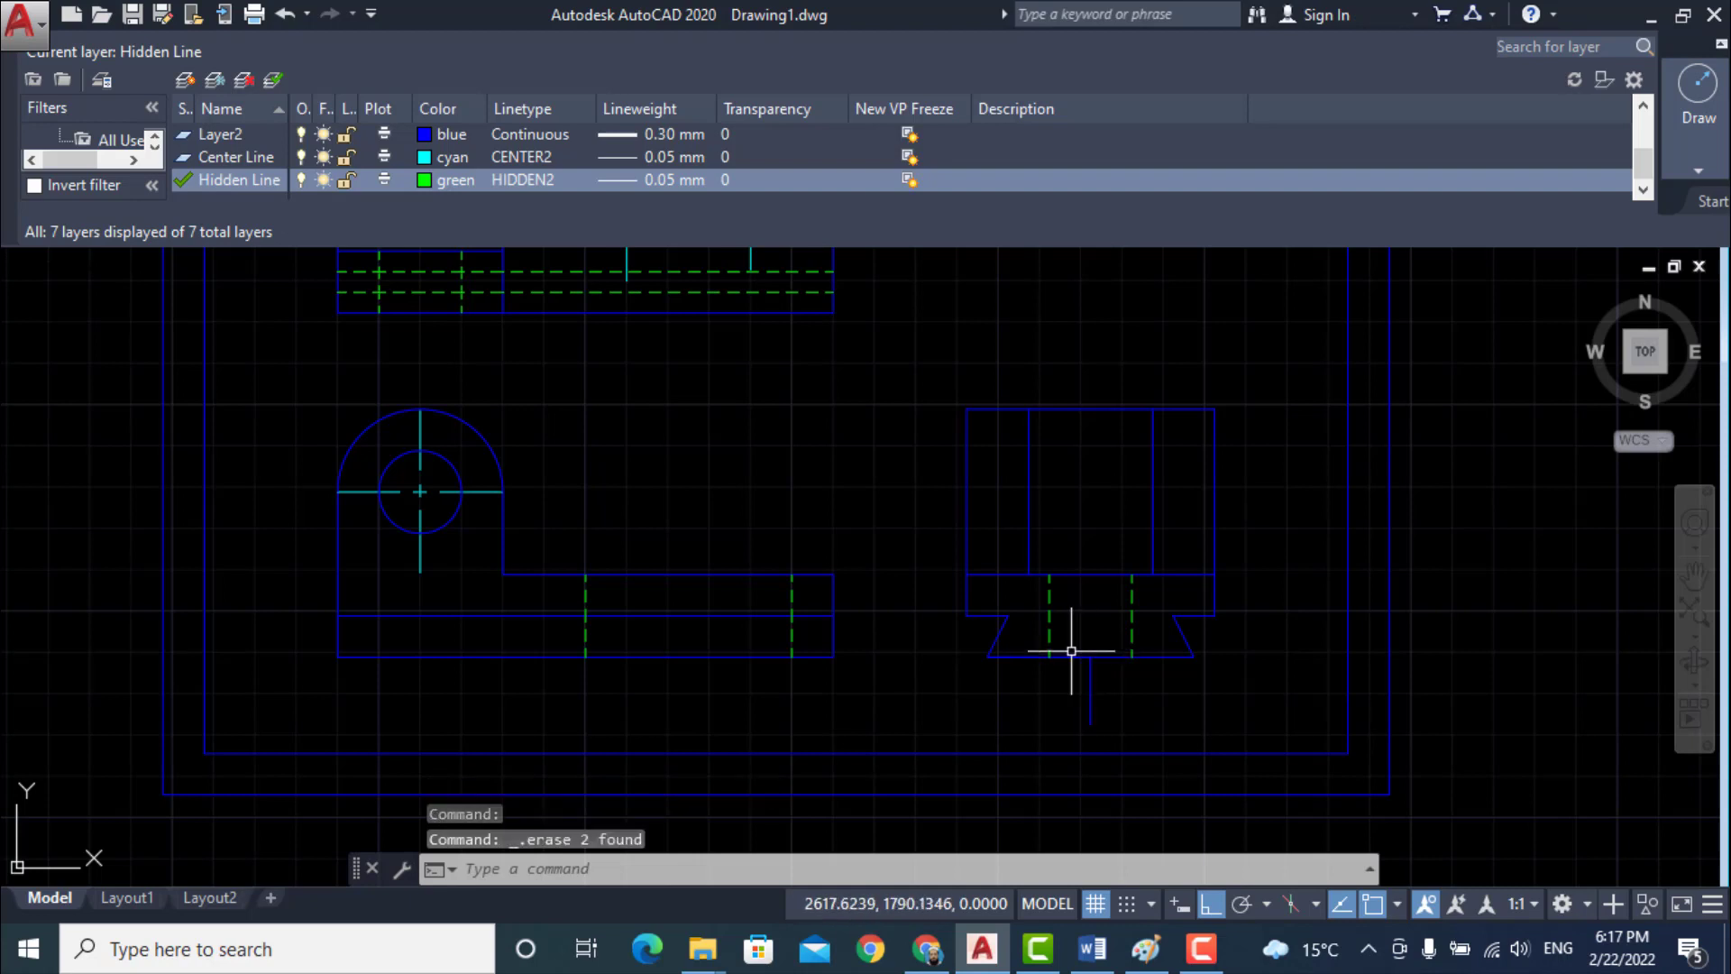
left_click(1019, 657)
key("Delete")
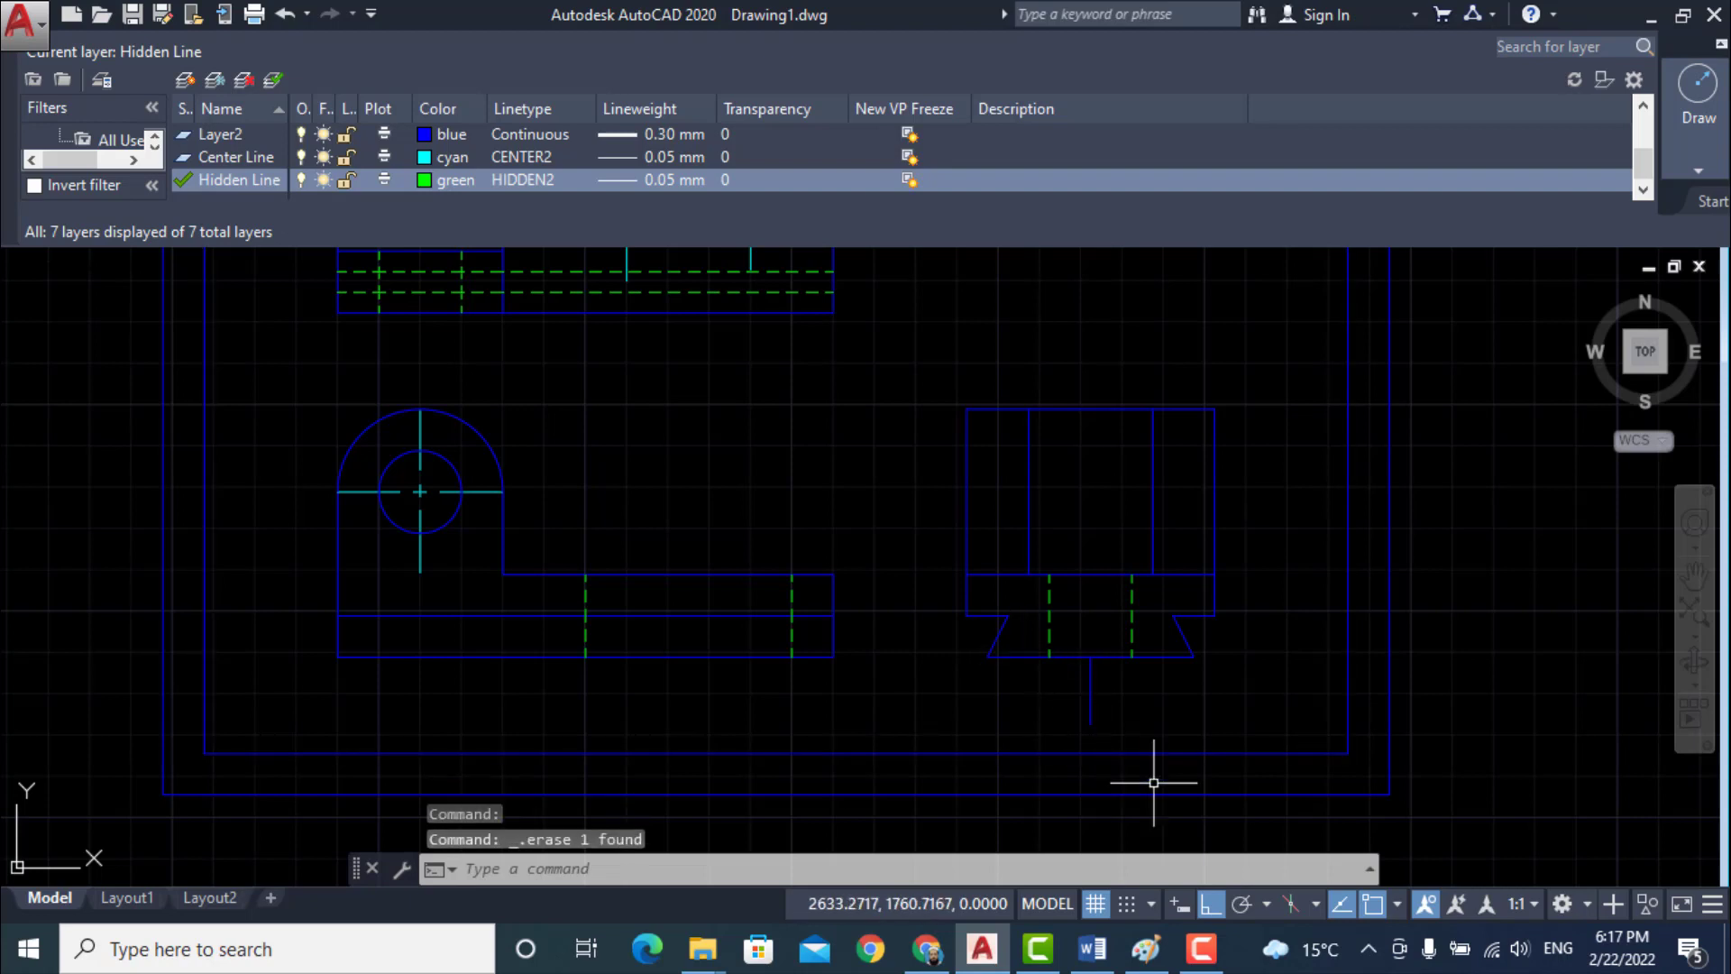
- Check the upright's hole in Word, return to AutoCAD, and draw a hidden line from the left upright's top-left corner 10 units down and 15 right
scroll(1159, 695, "up", 3)
scroll(1145, 638, "down", 3)
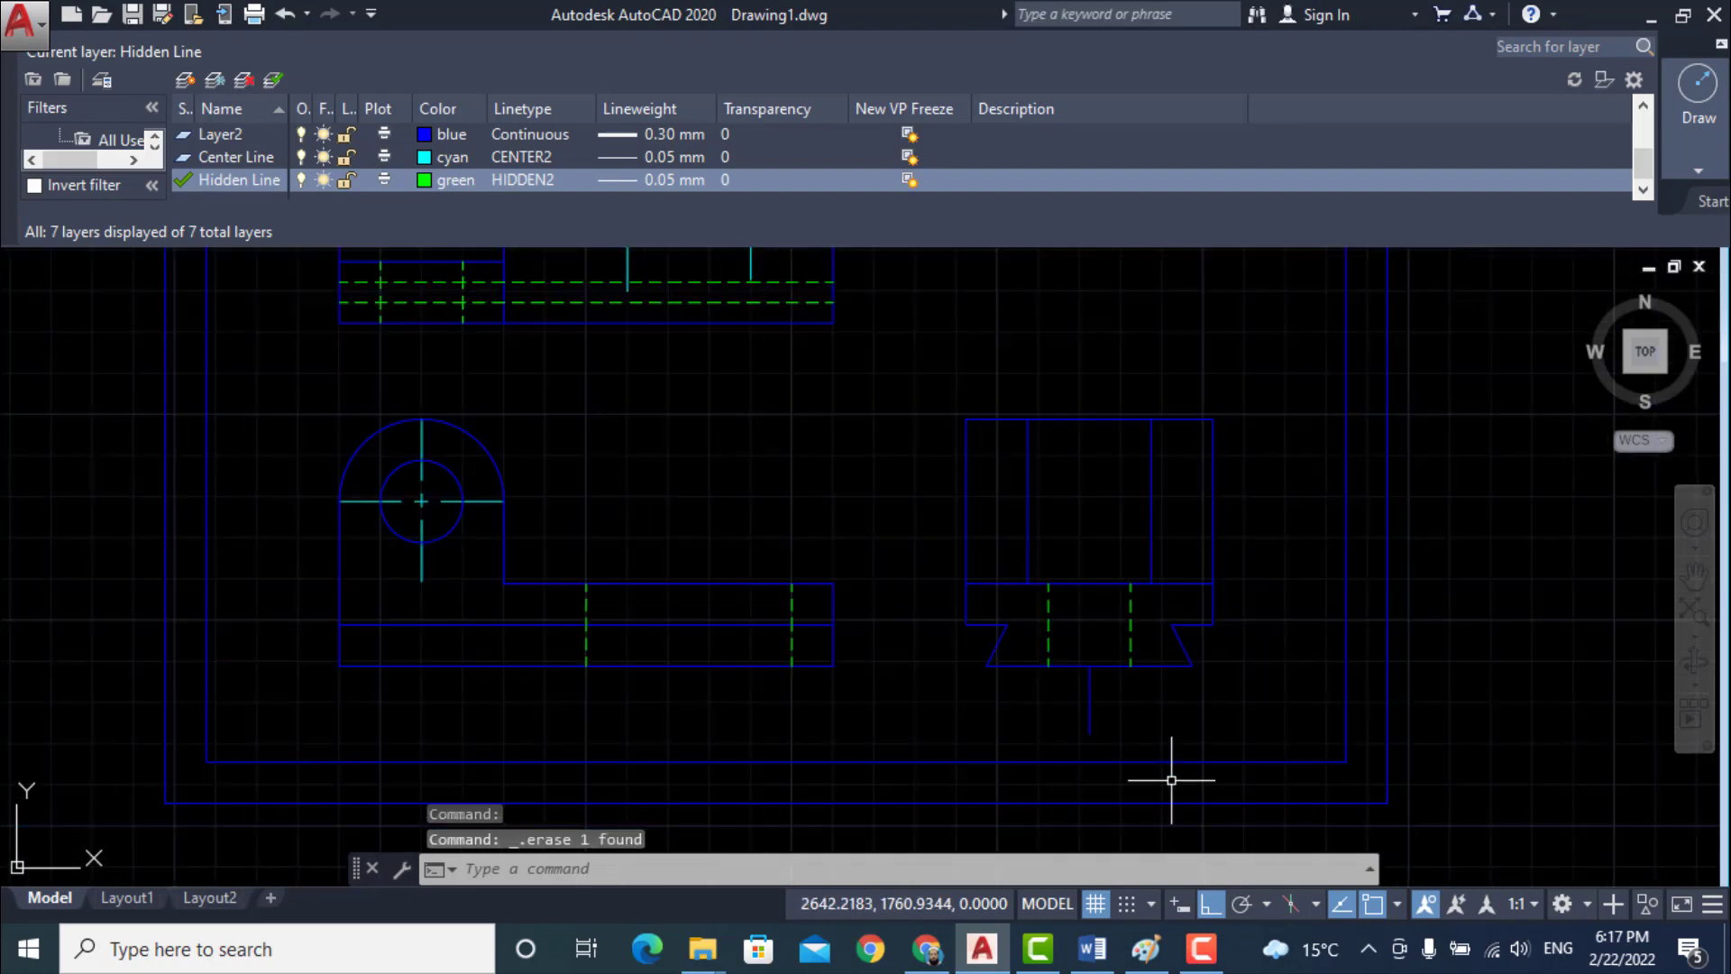
left_click(1091, 949)
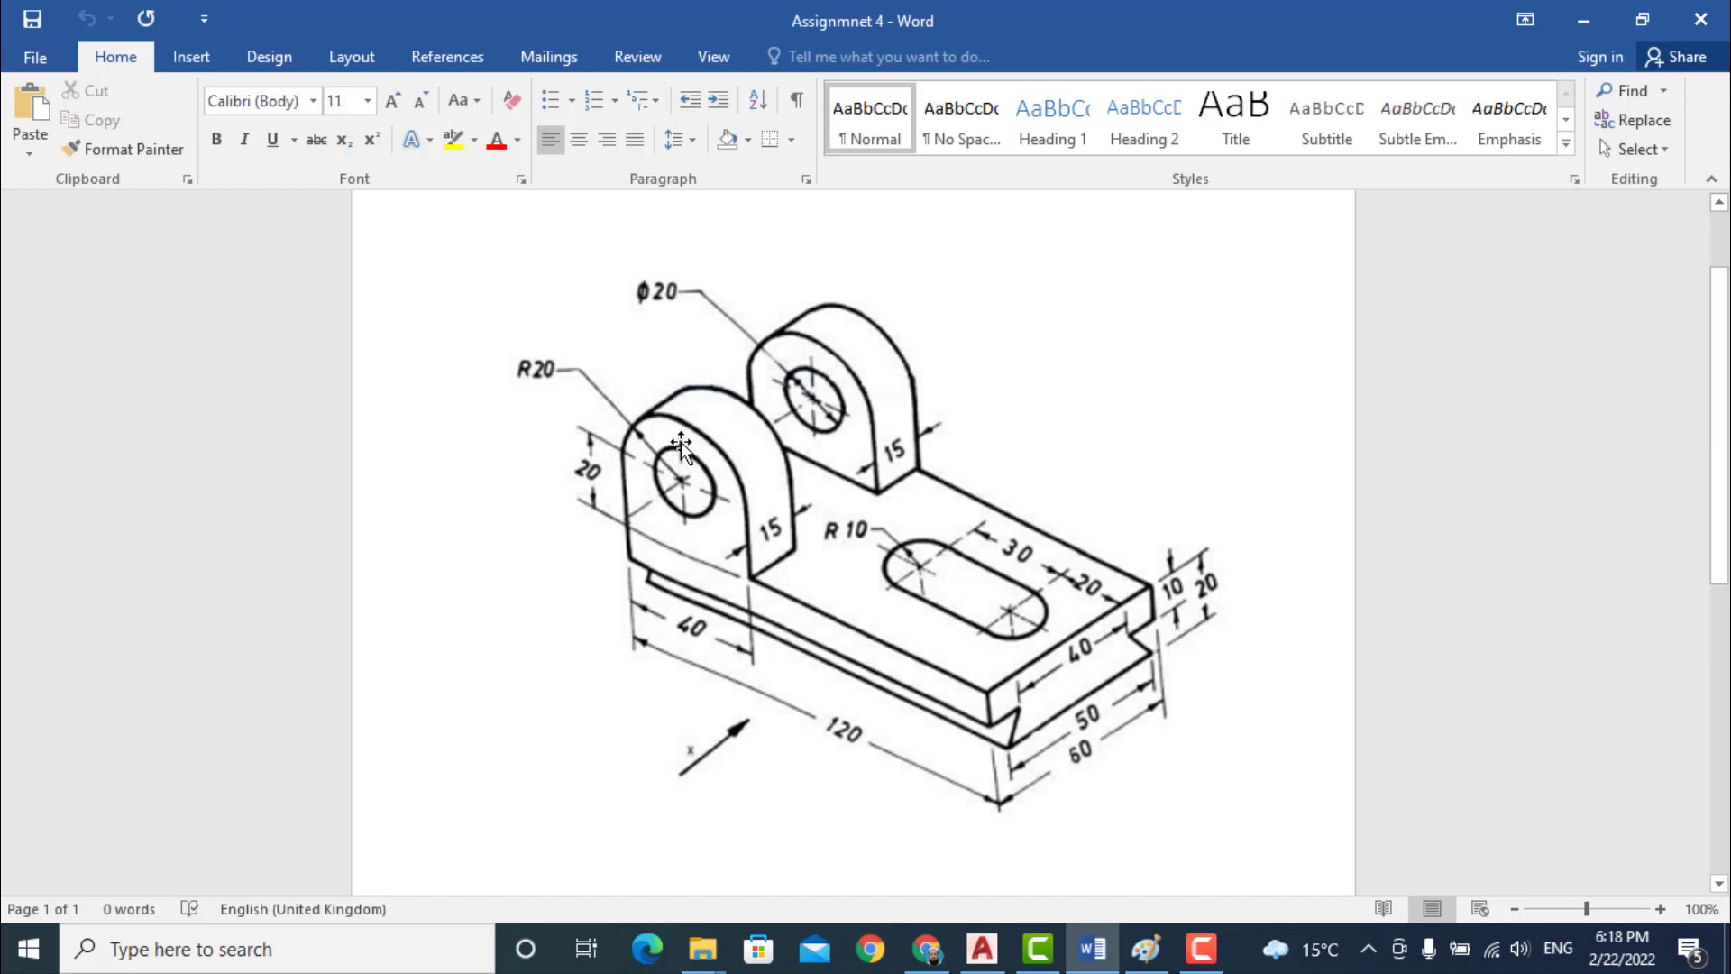
left_click(989, 961)
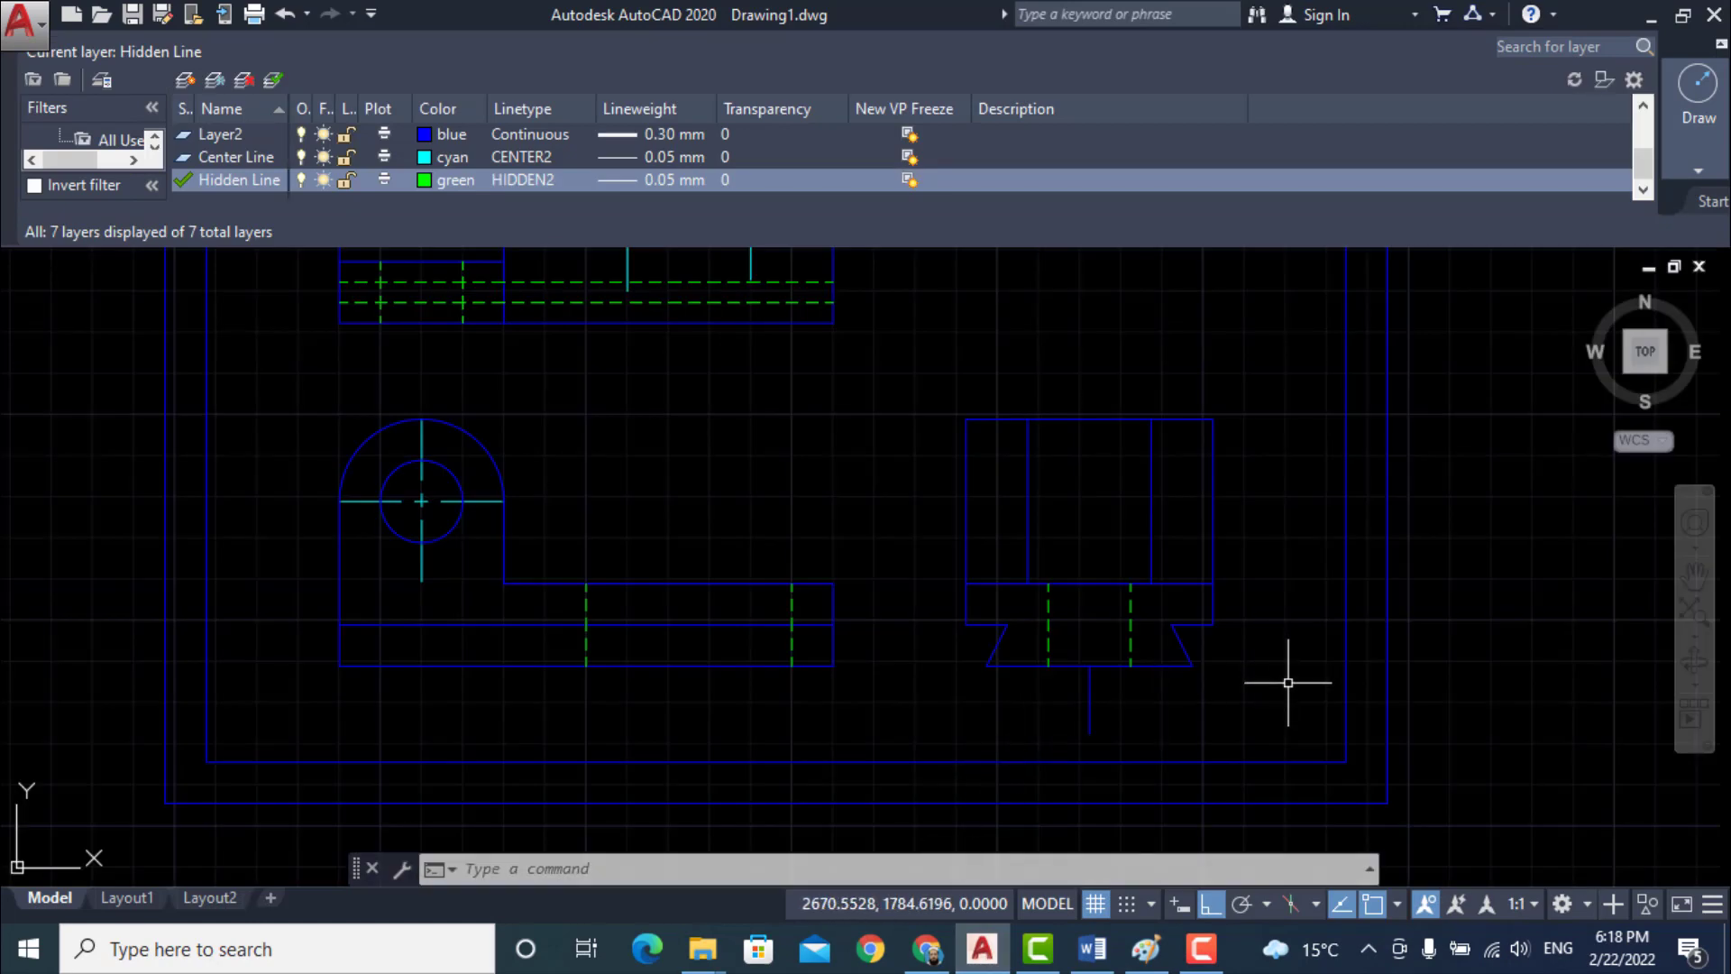
type("l")
key("Return")
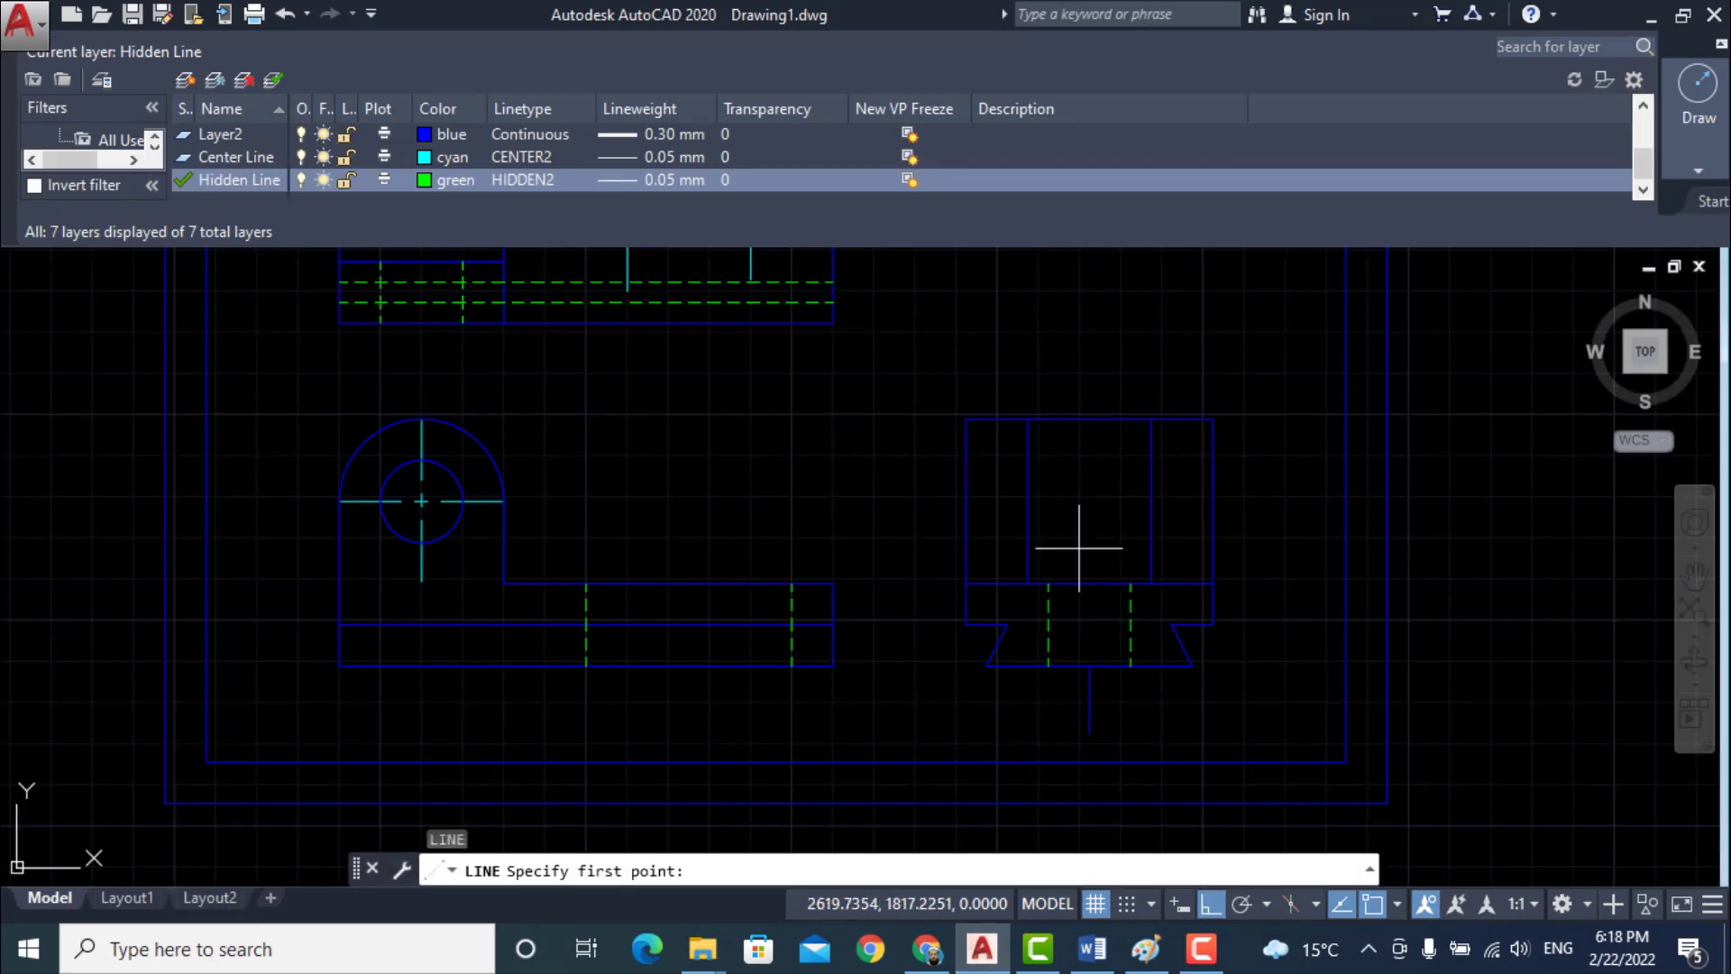
left_click(969, 419)
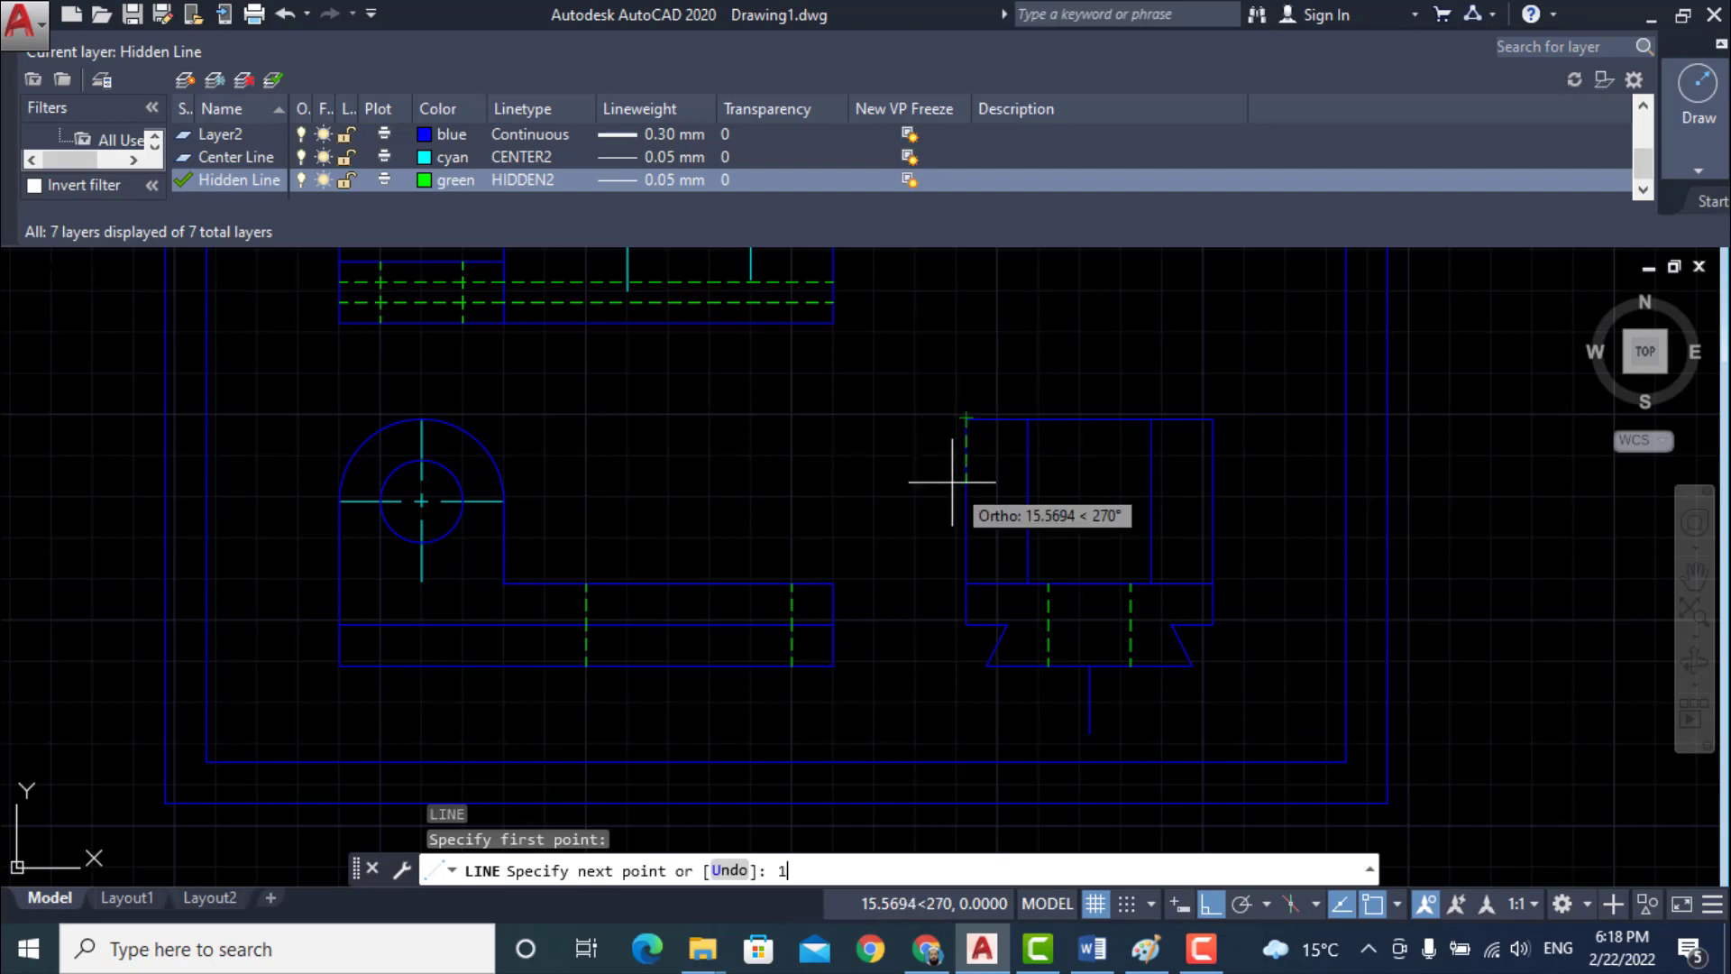
key("Return")
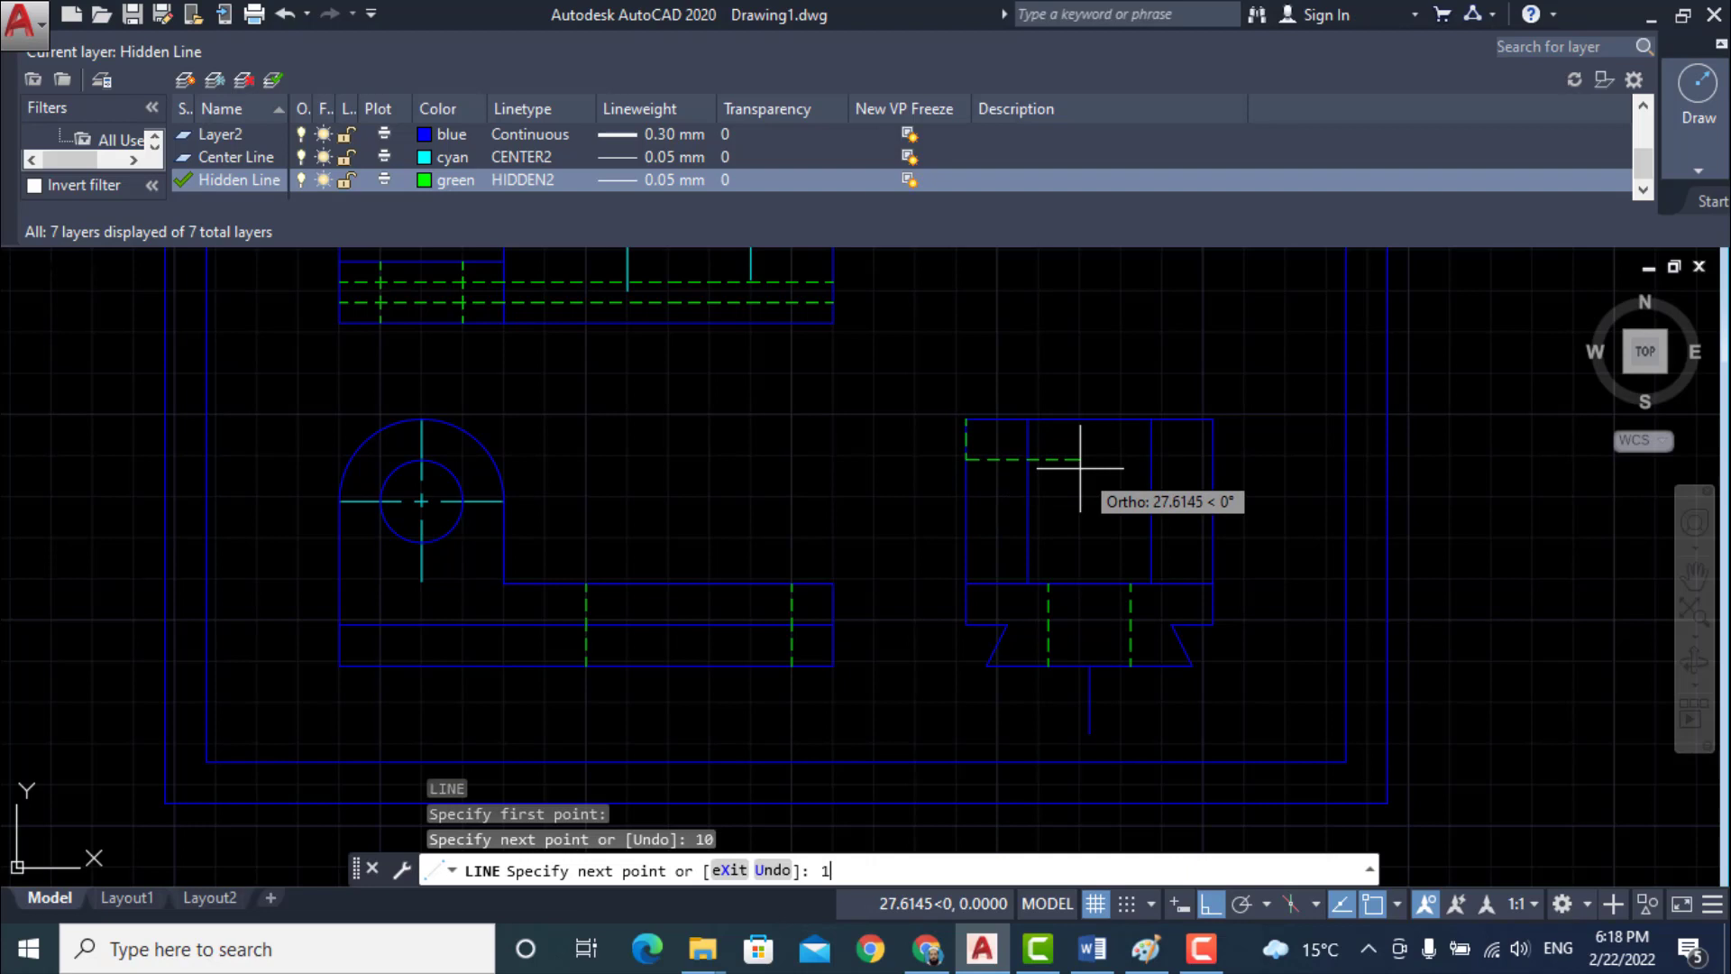
key("Return")
key("Return")
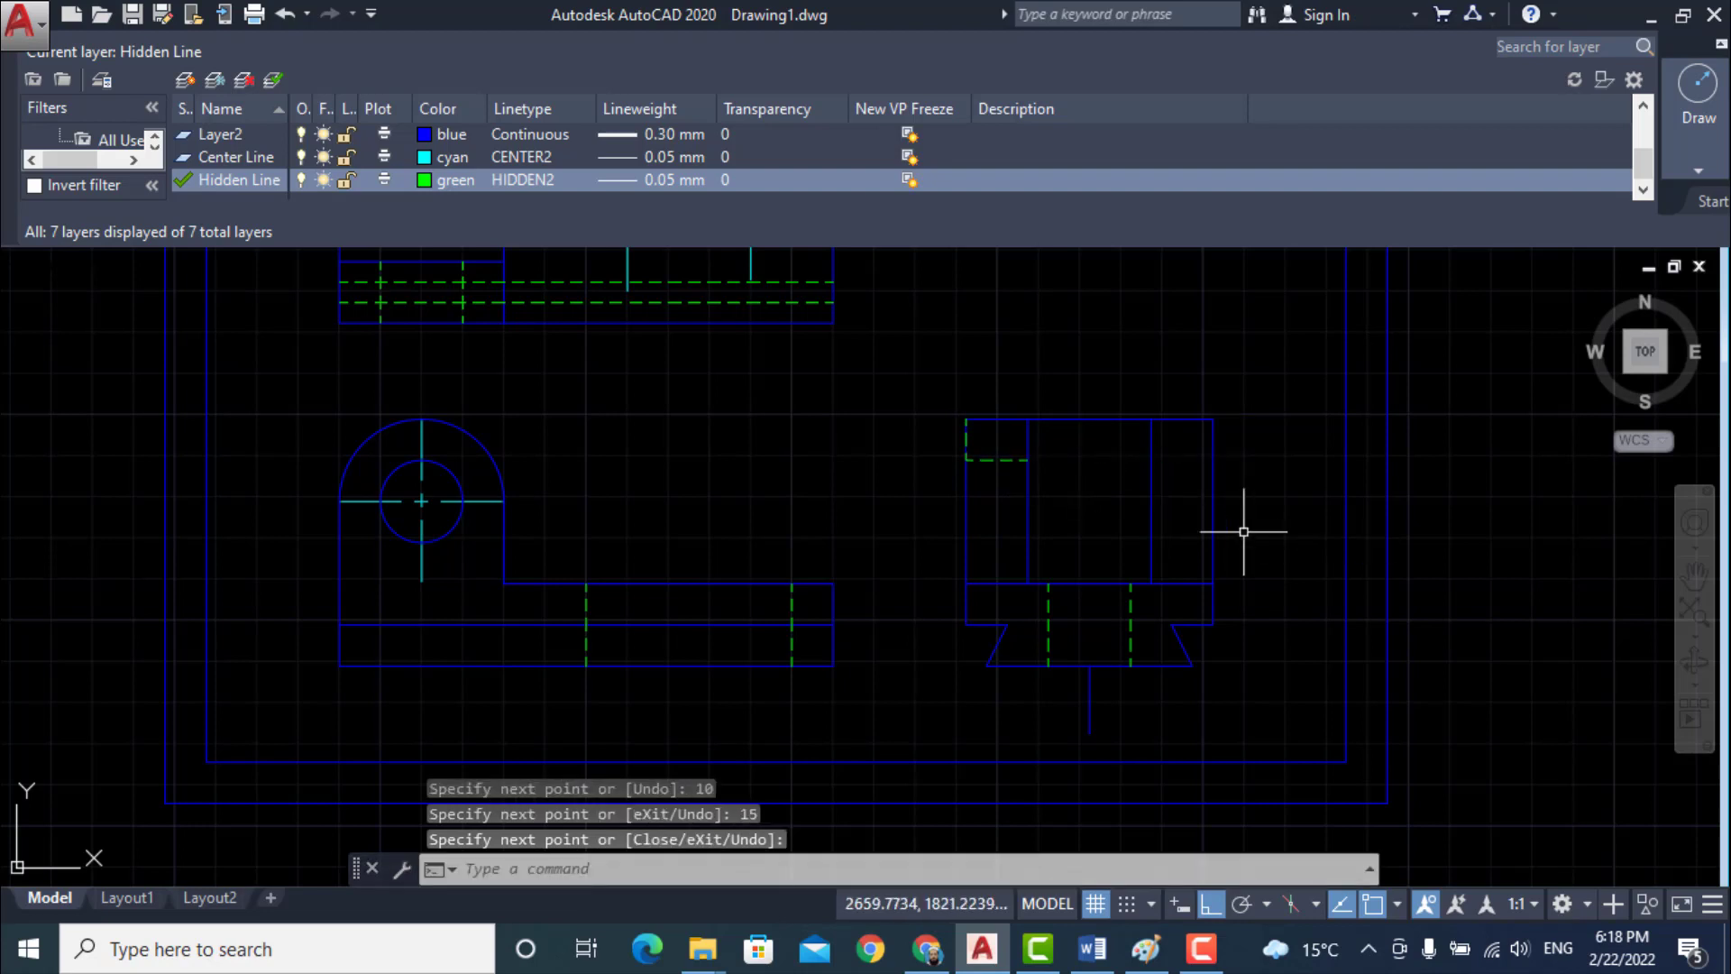
- Draw a hidden line from the right upright's top-right corner 10 units down and 15 units left
type("l")
key("Return")
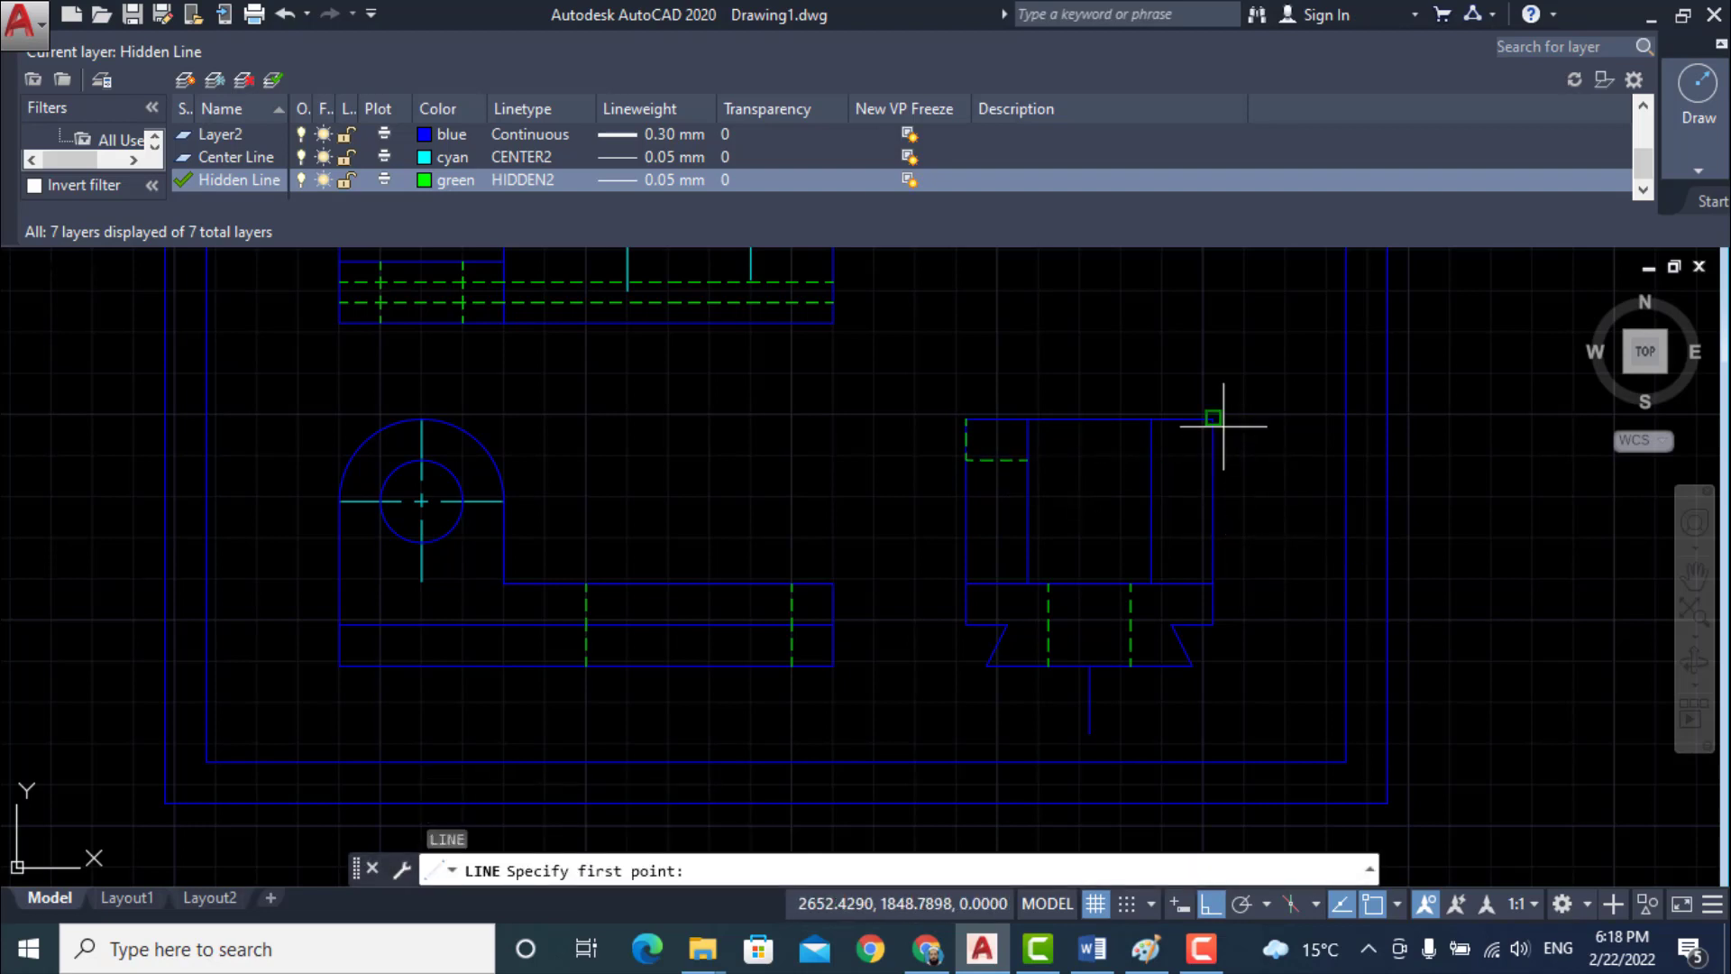
left_click(1213, 419)
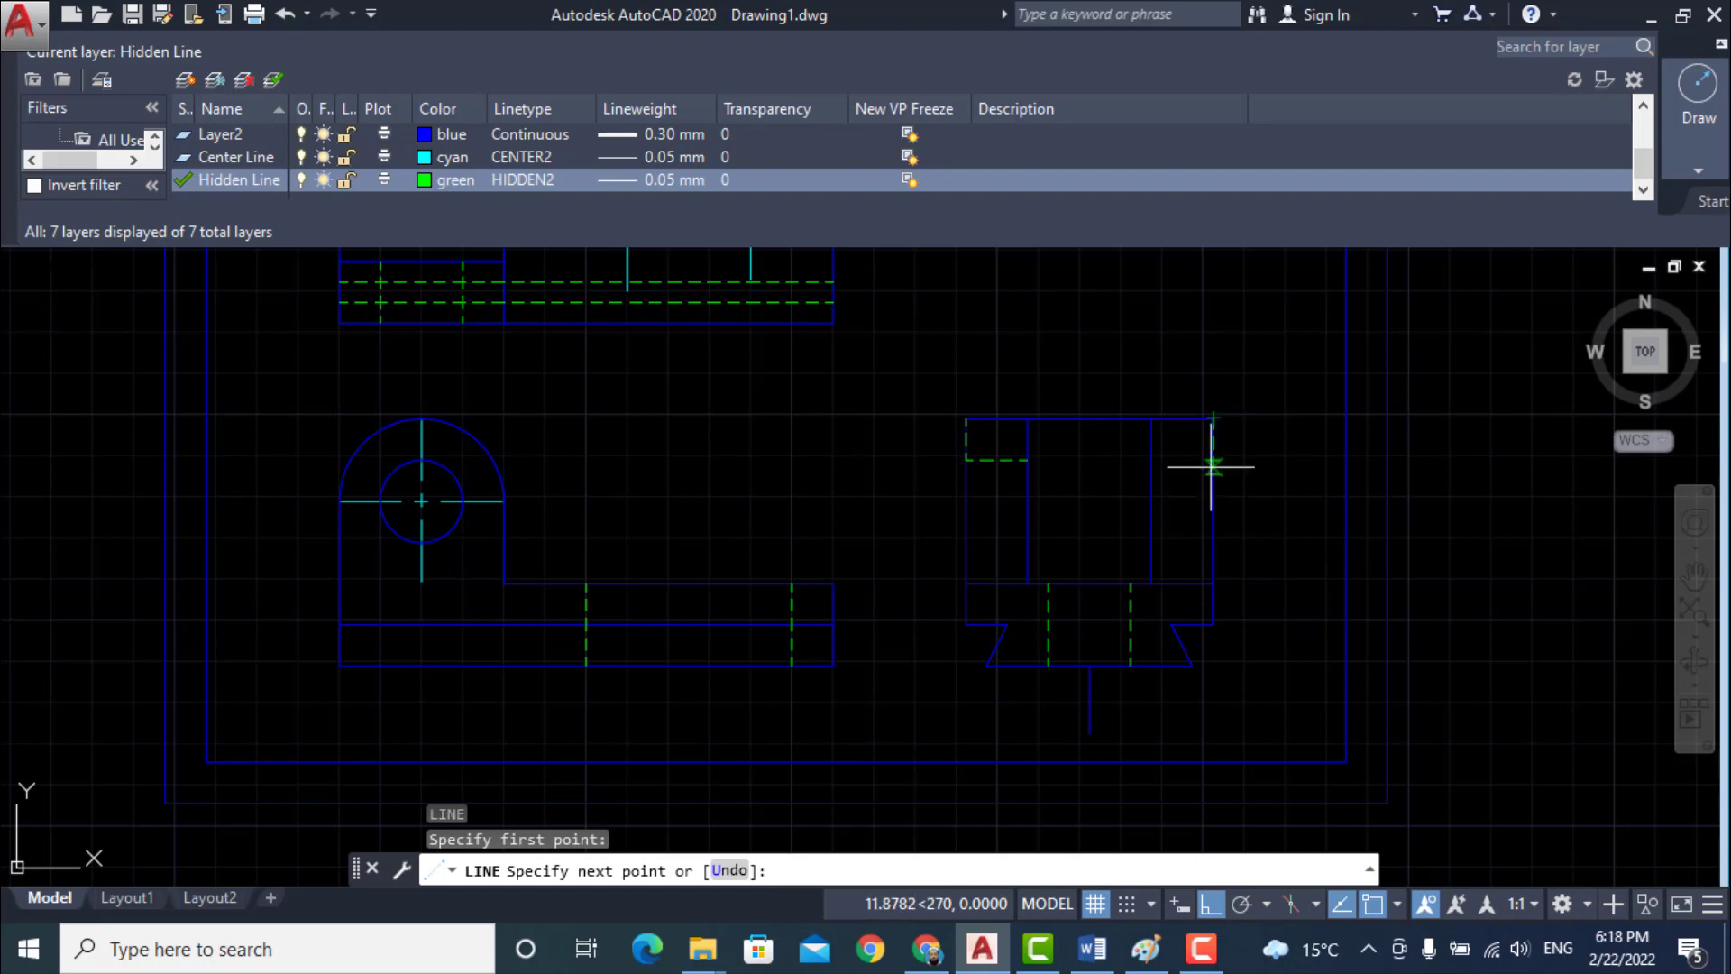
type("10")
key("Return")
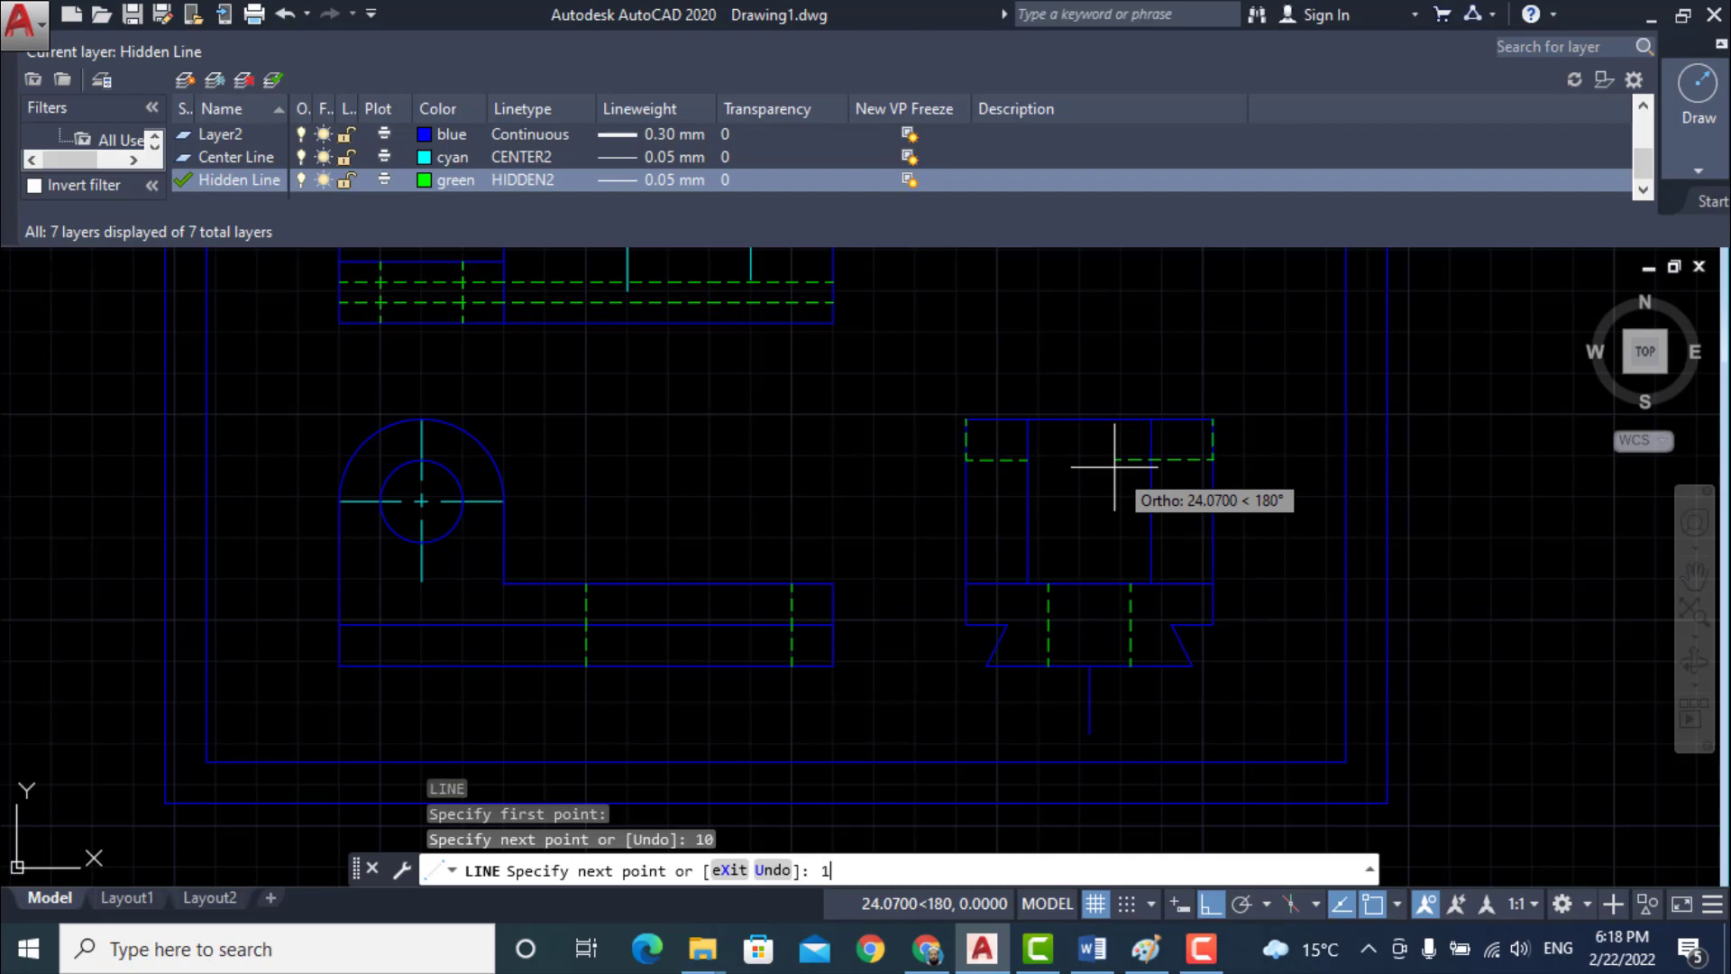
key("Return")
key("Return")
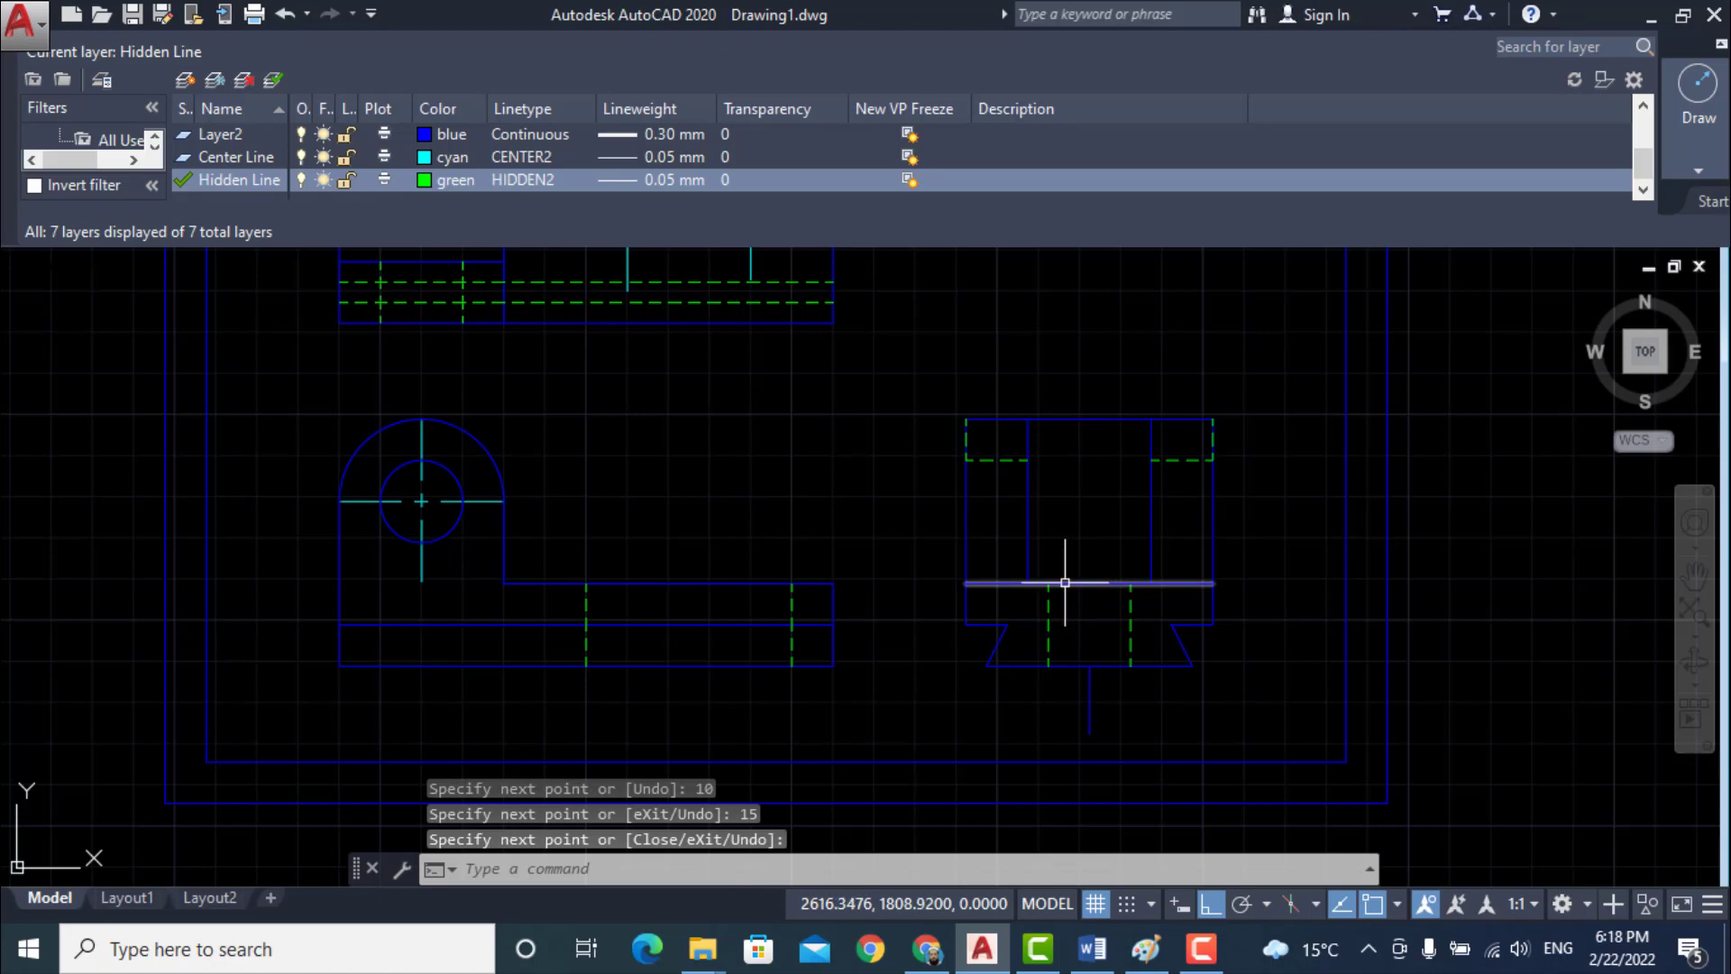
- Draw a hidden line from the left upright's bottom-left corner 10 units up and 15 units right
key("Return")
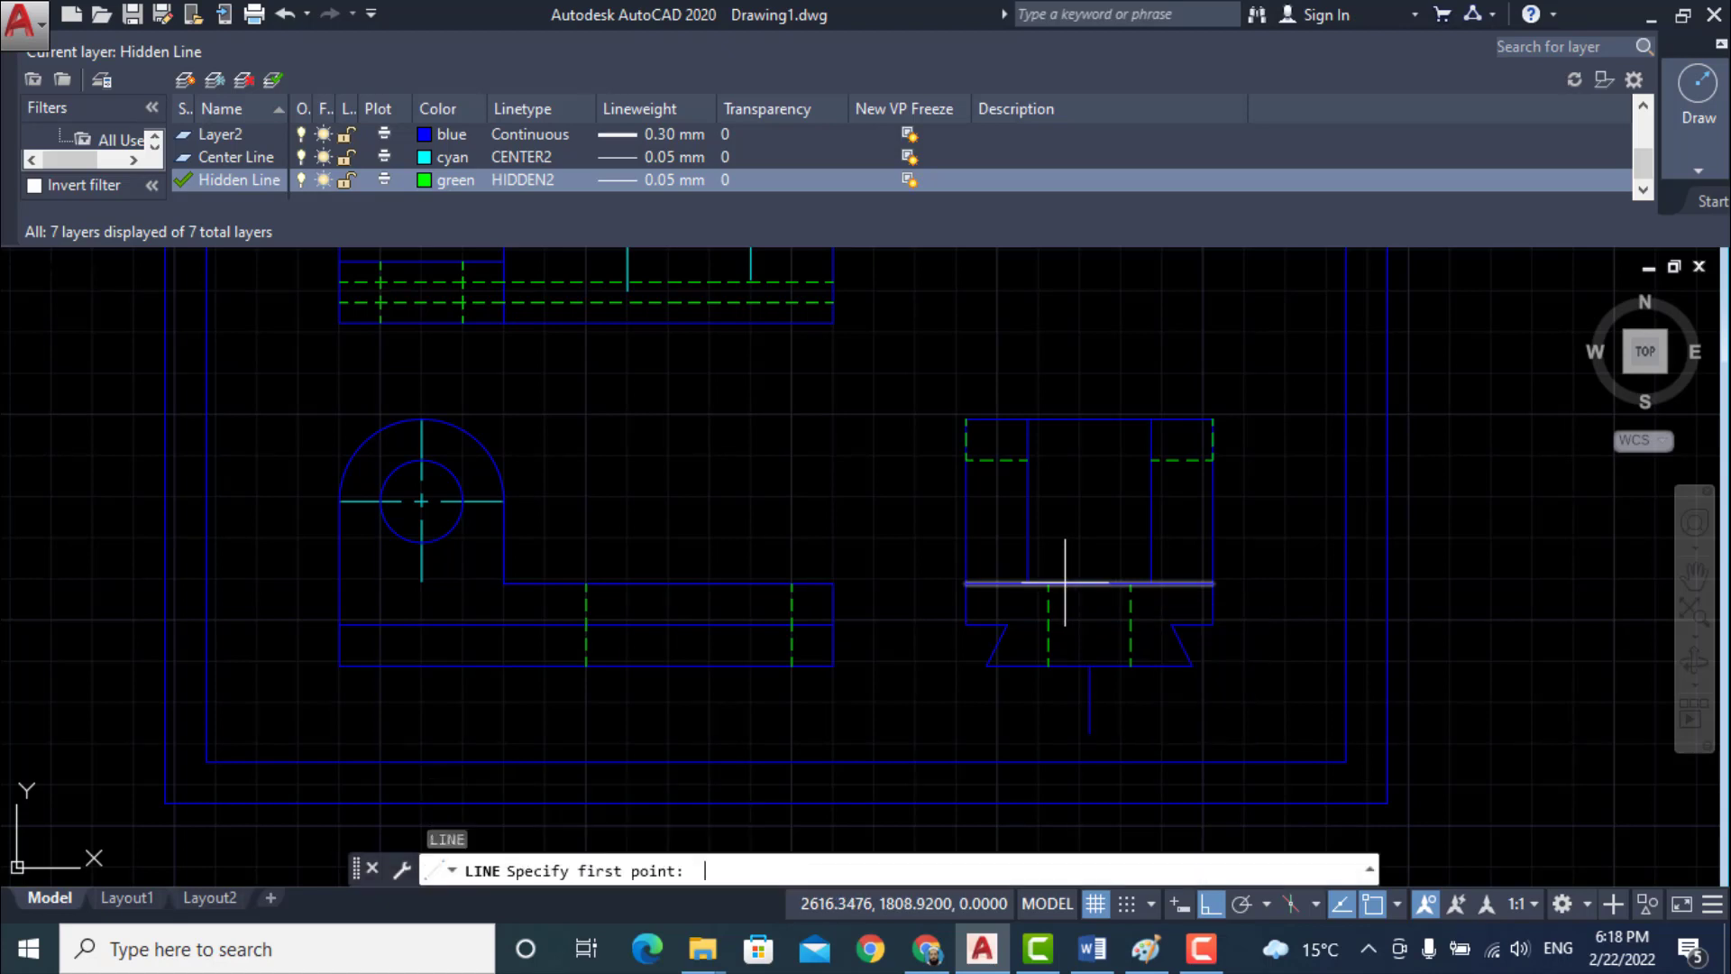
left_click(966, 583)
type("1")
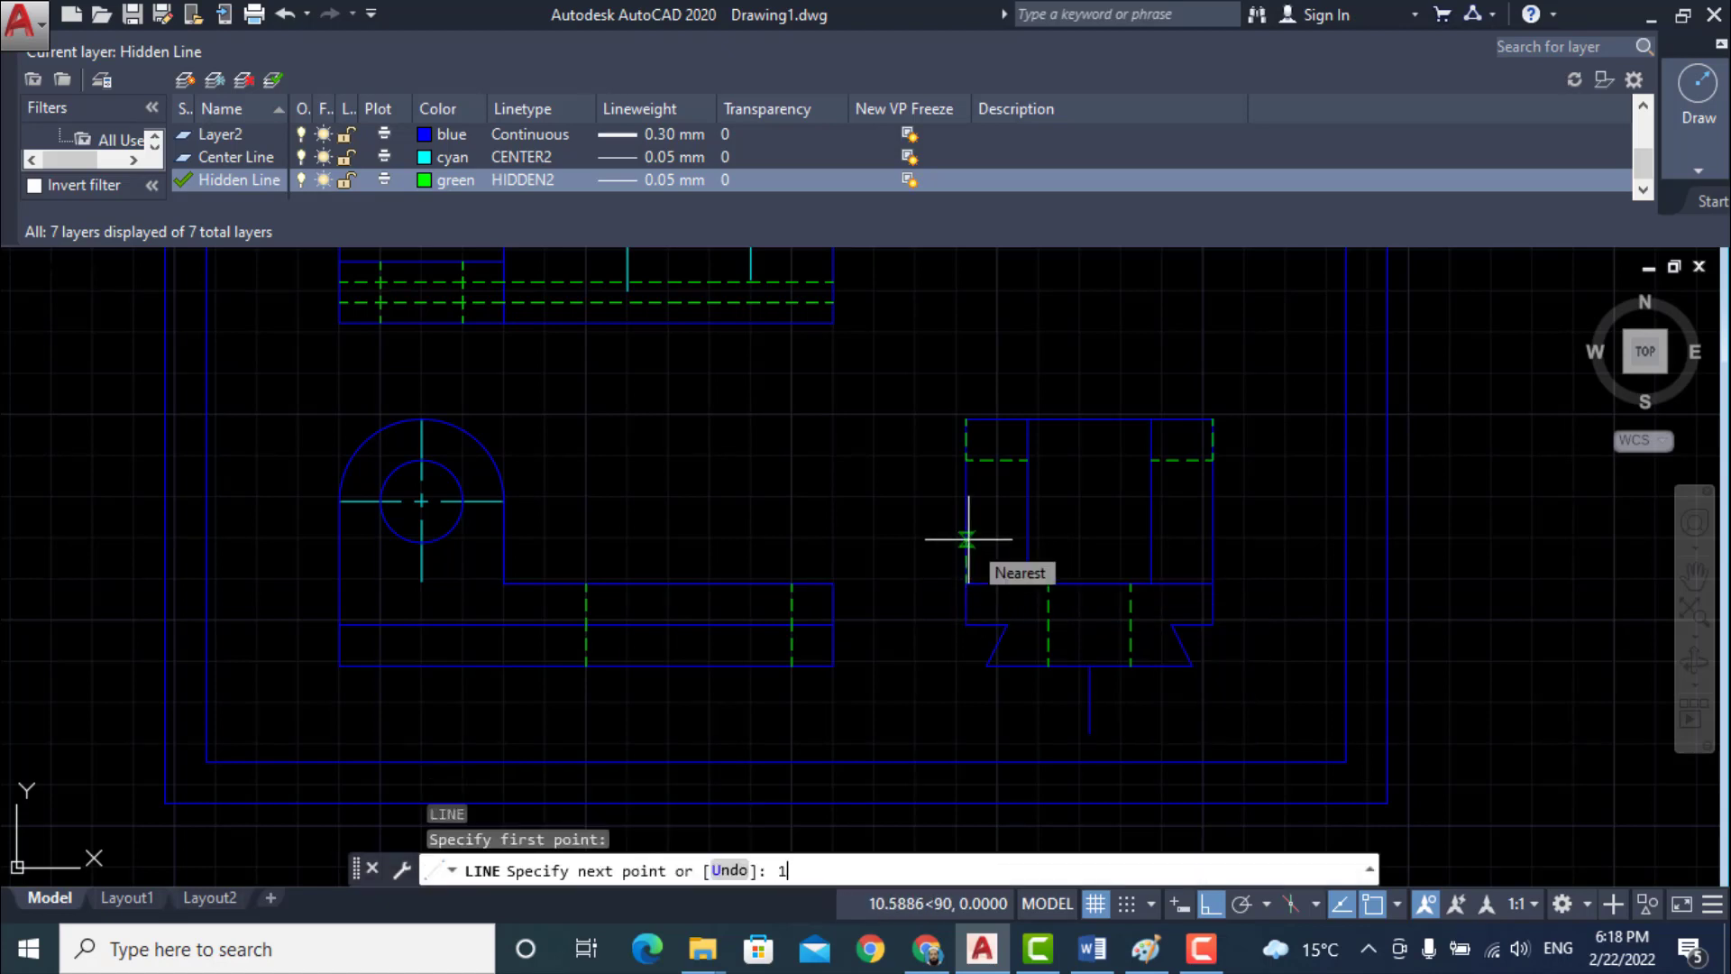
type("0")
key("Return")
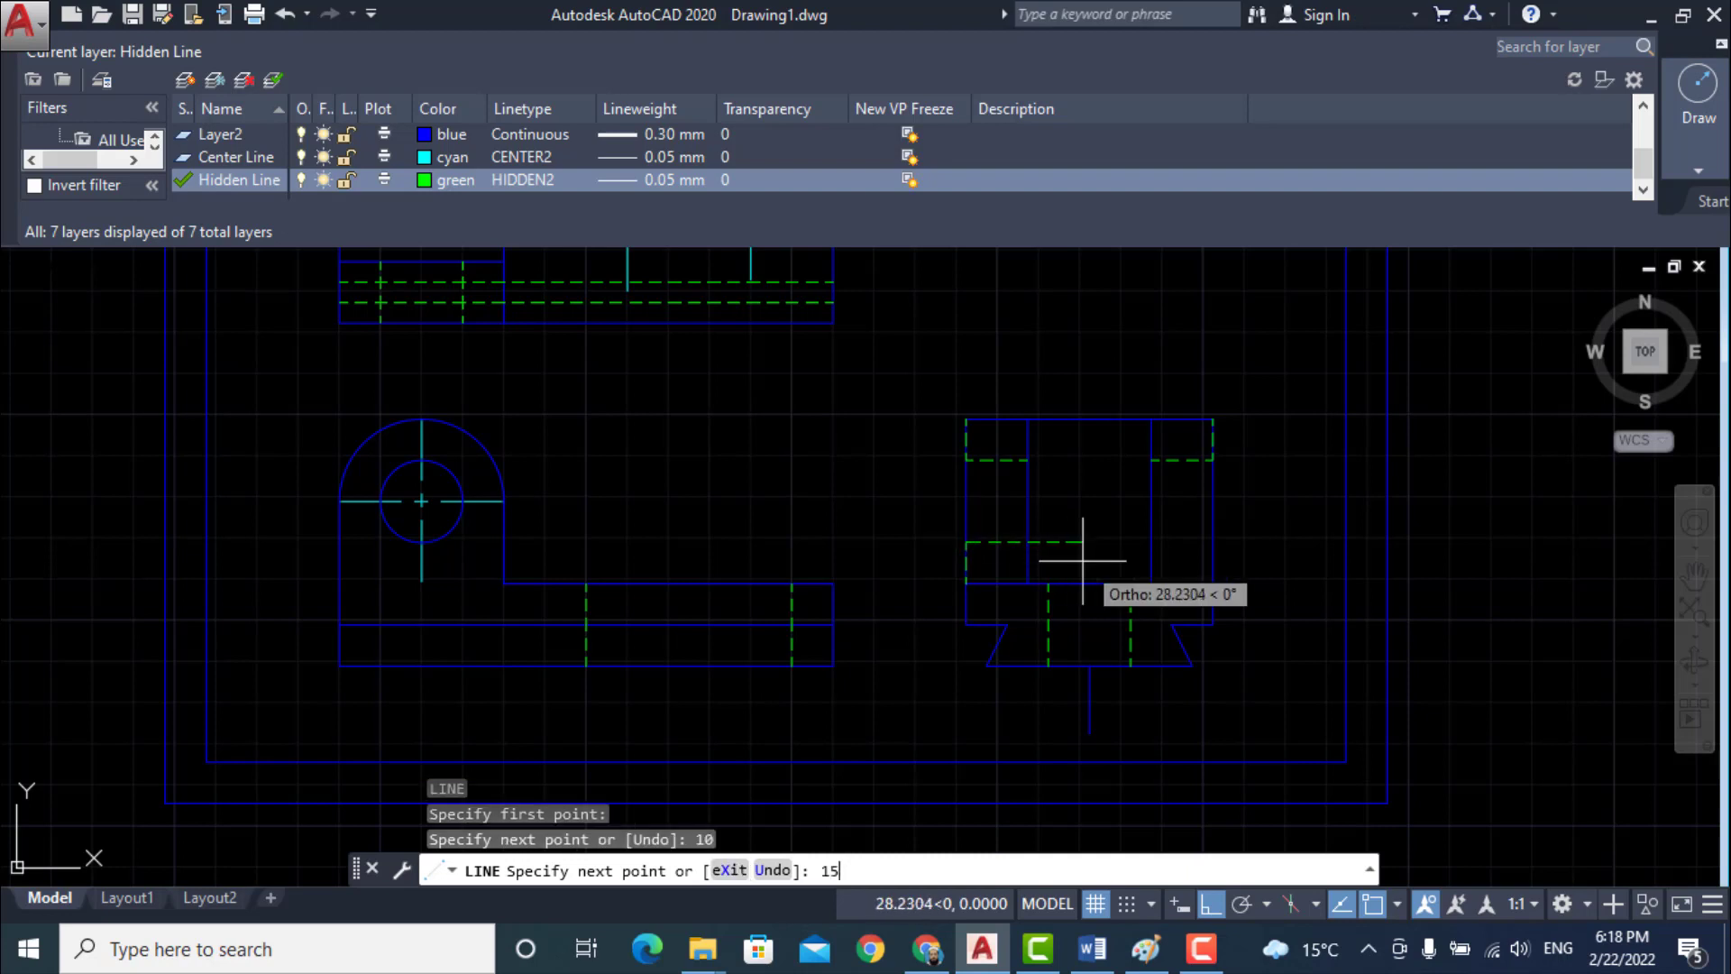
key("Return")
key("Return")
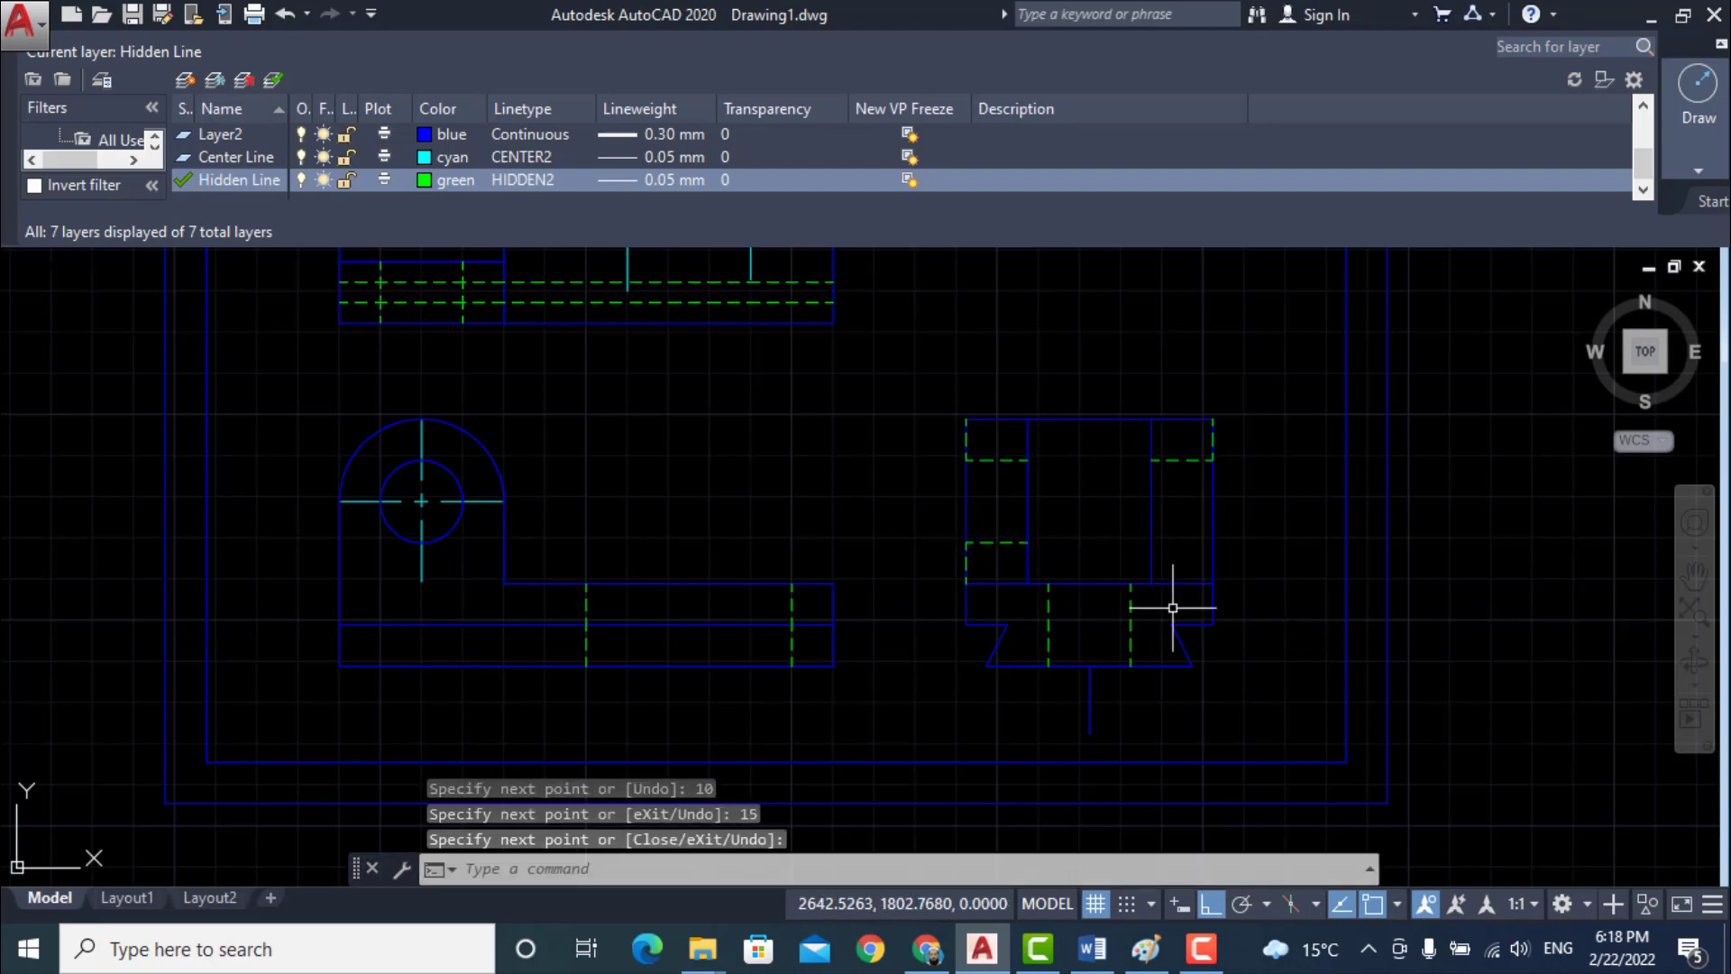
- Draw a hidden line from the right upright's bottom-right corner 10 units up and 15 units left
key("Return")
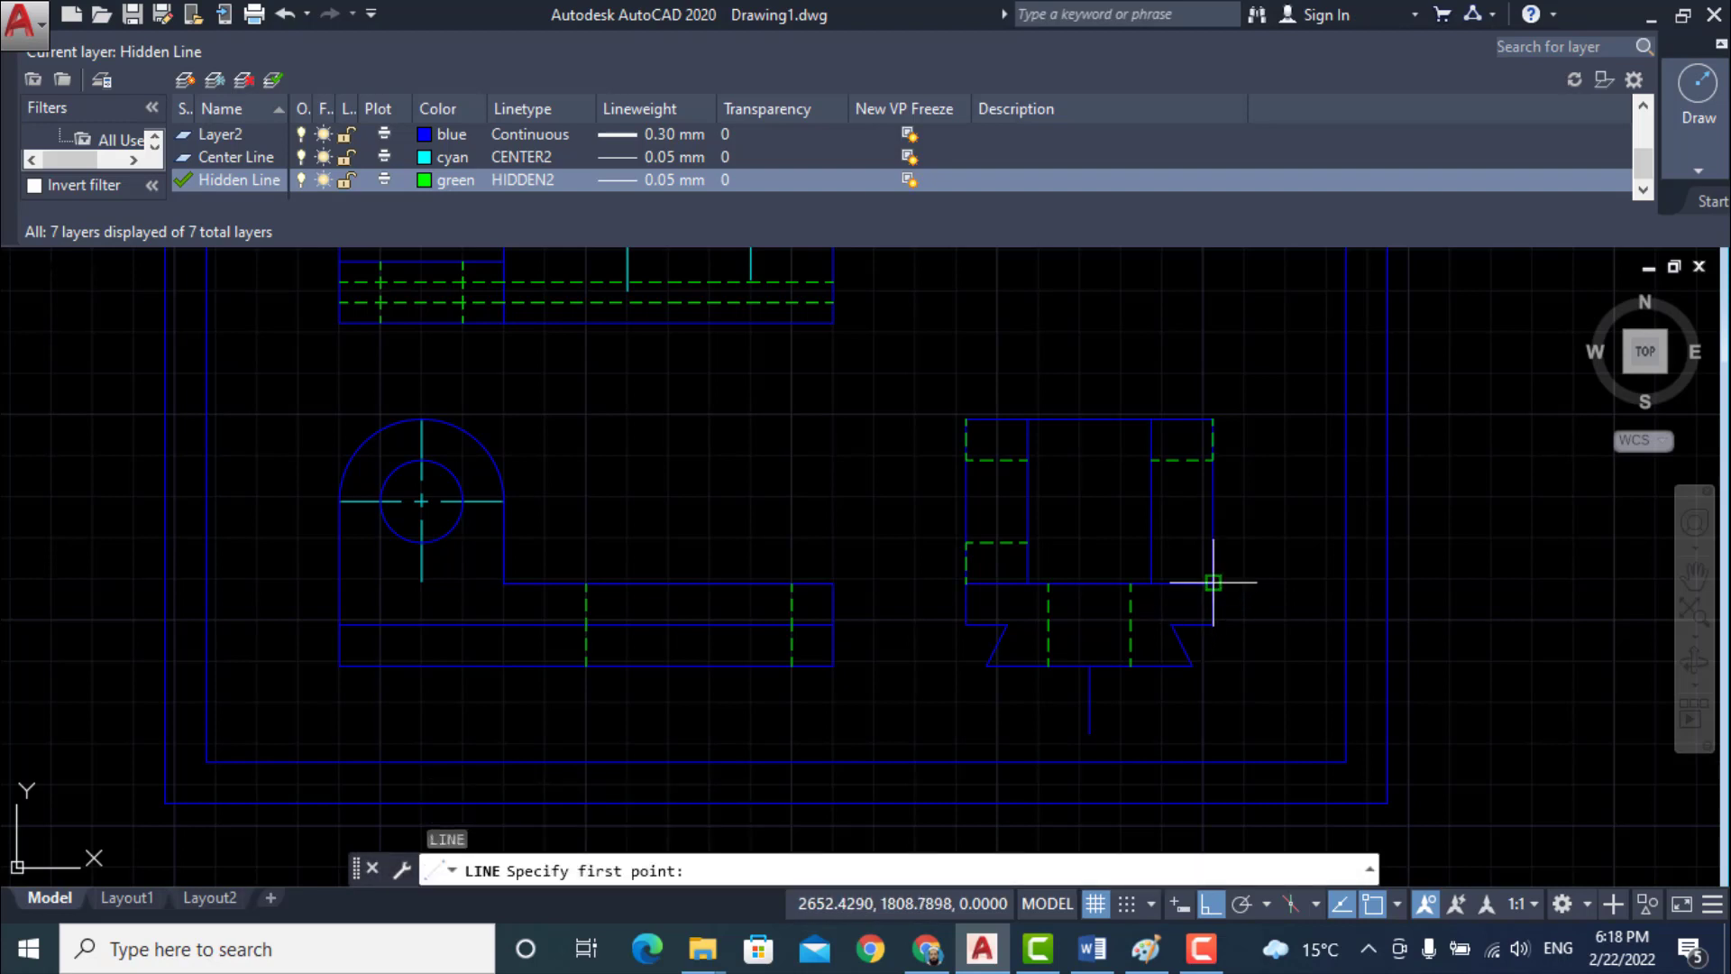
left_click(1213, 582)
type("1")
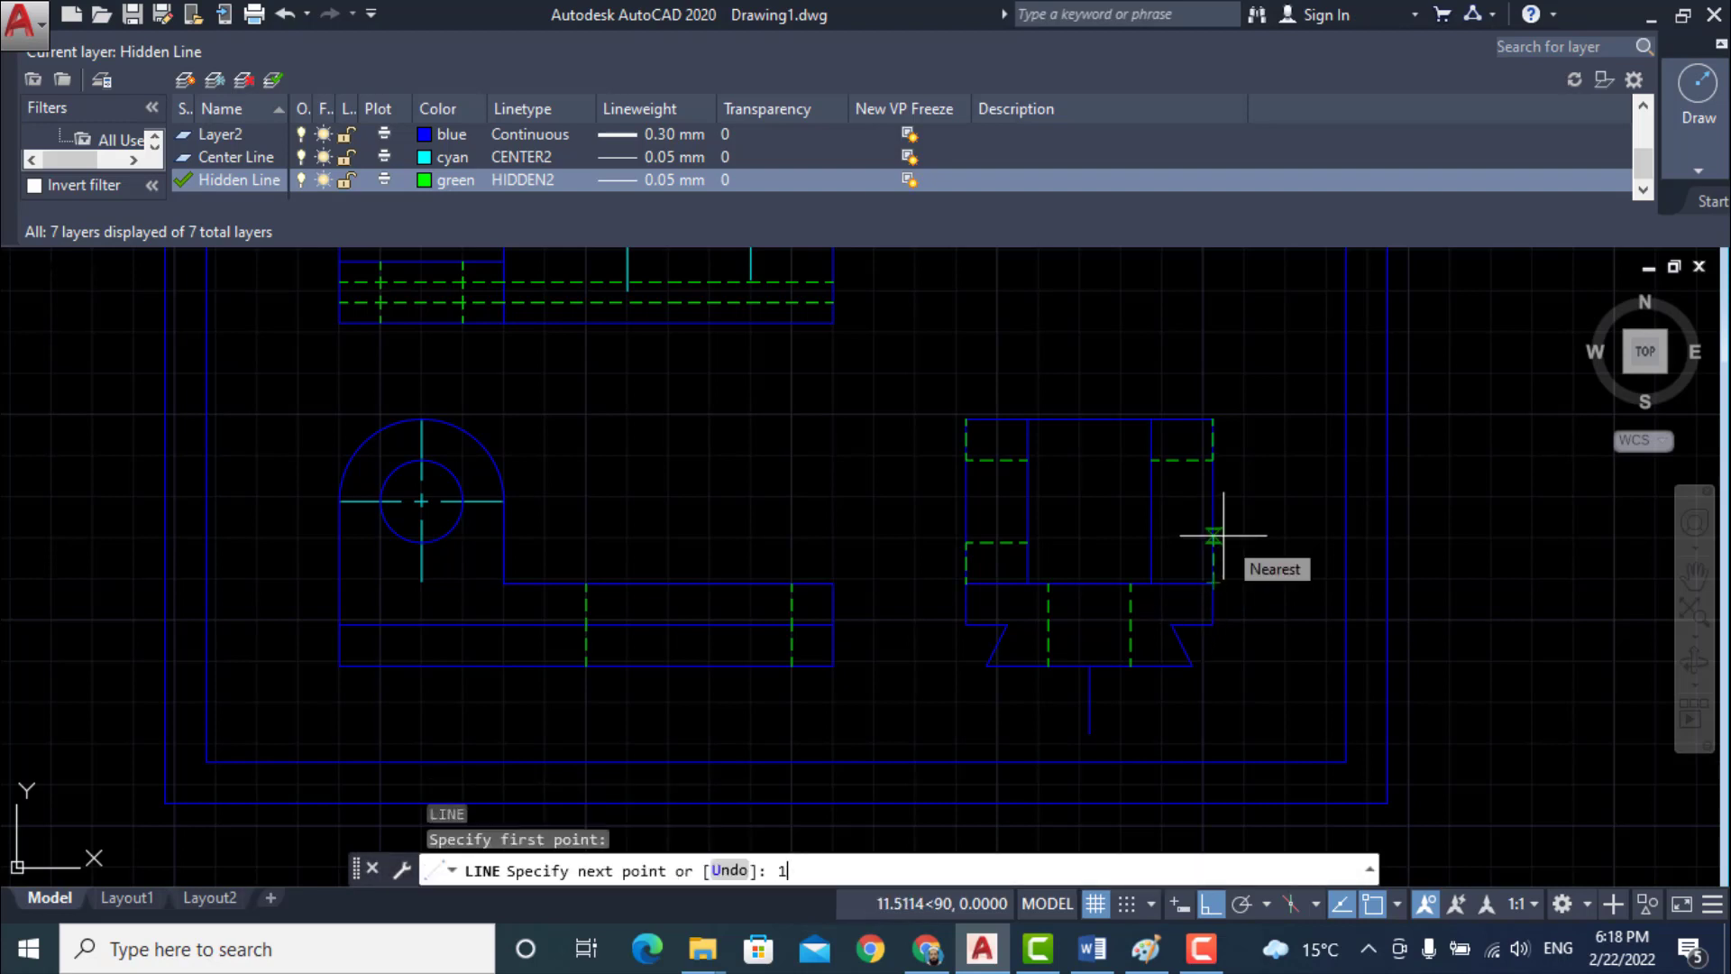
type("0")
key("Return")
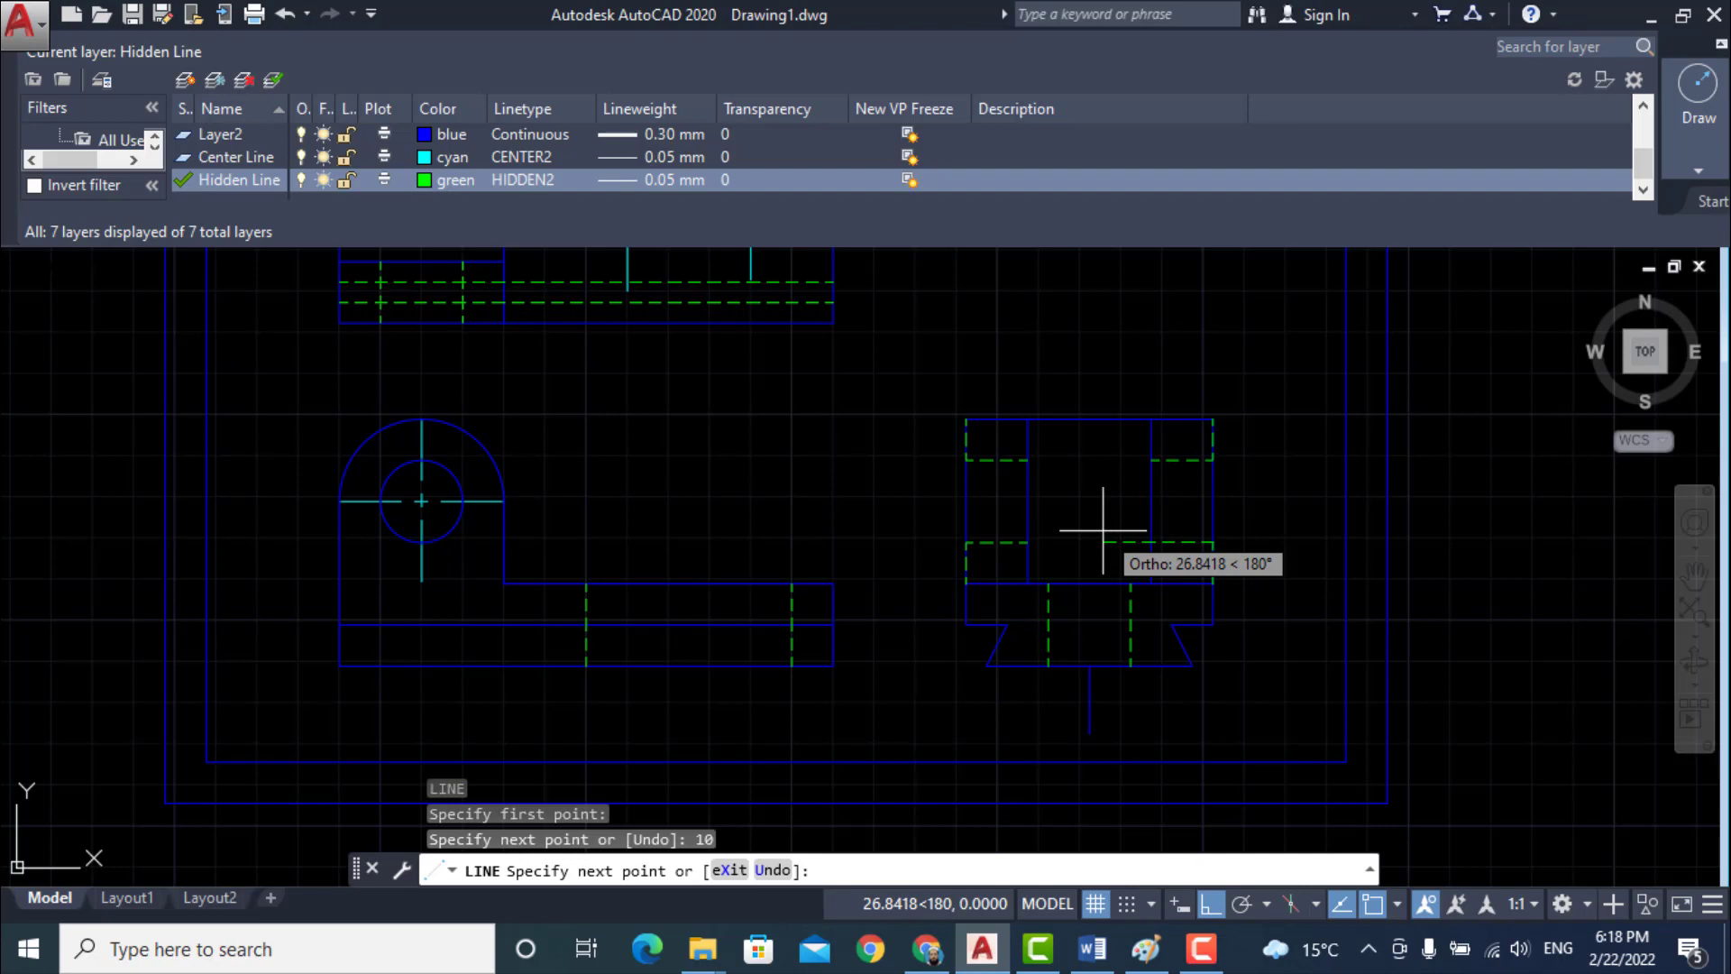
type("15")
key("Return")
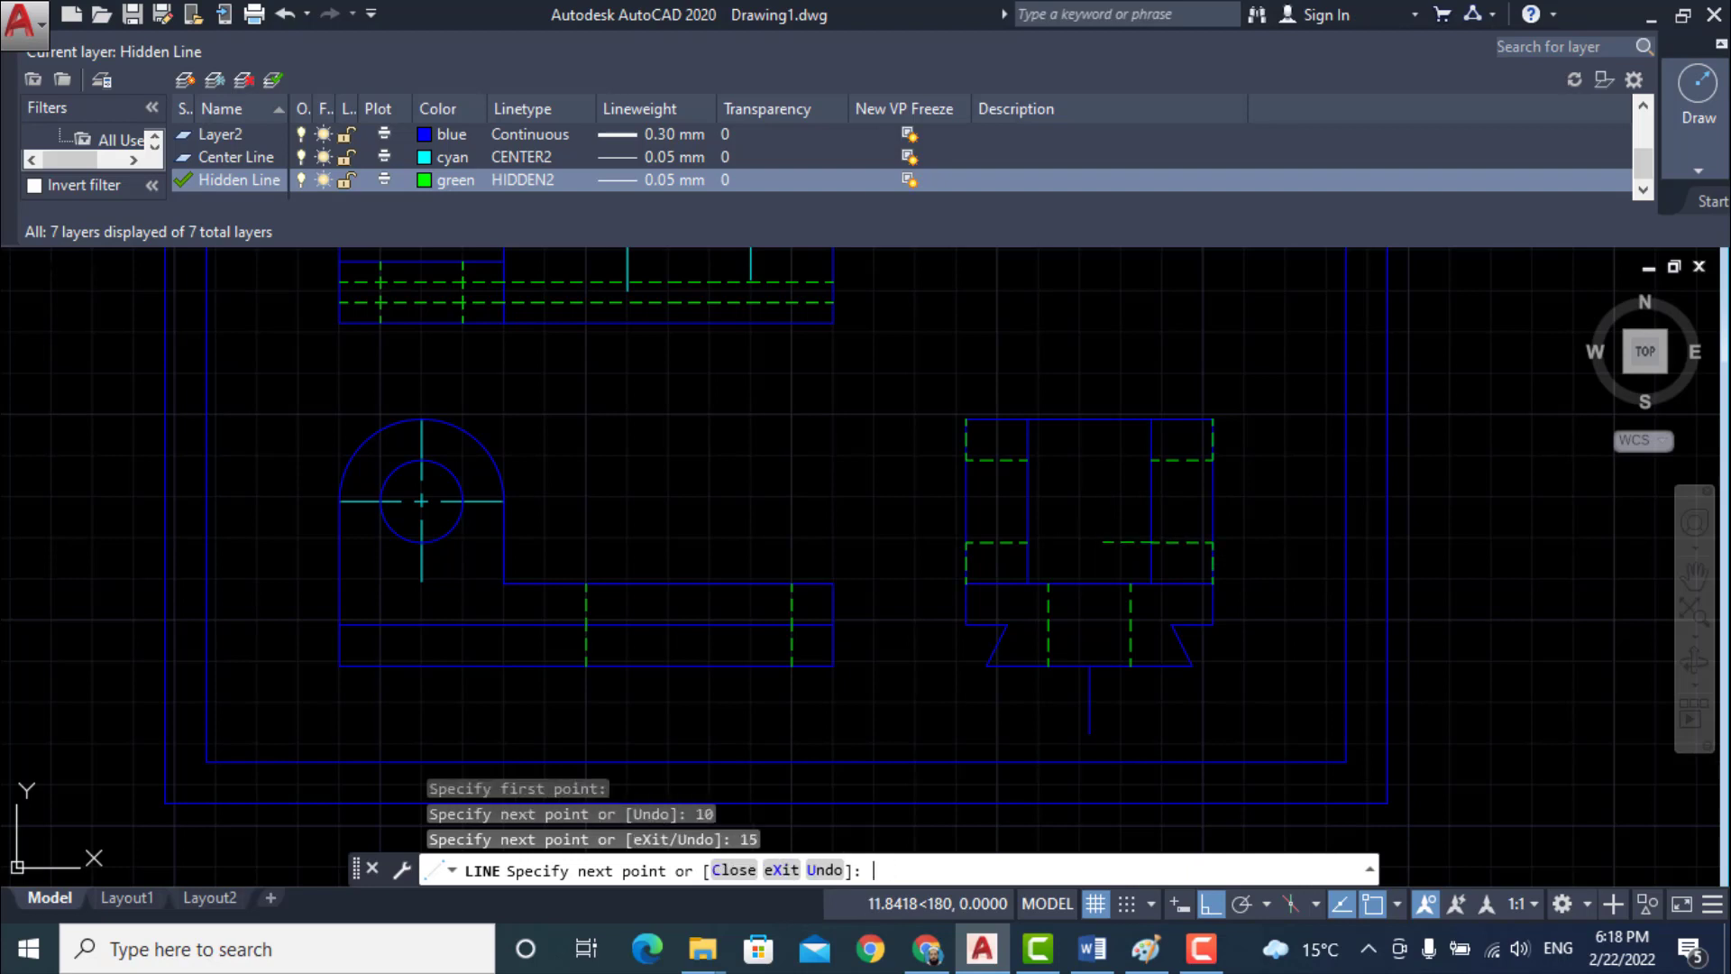
key("Return")
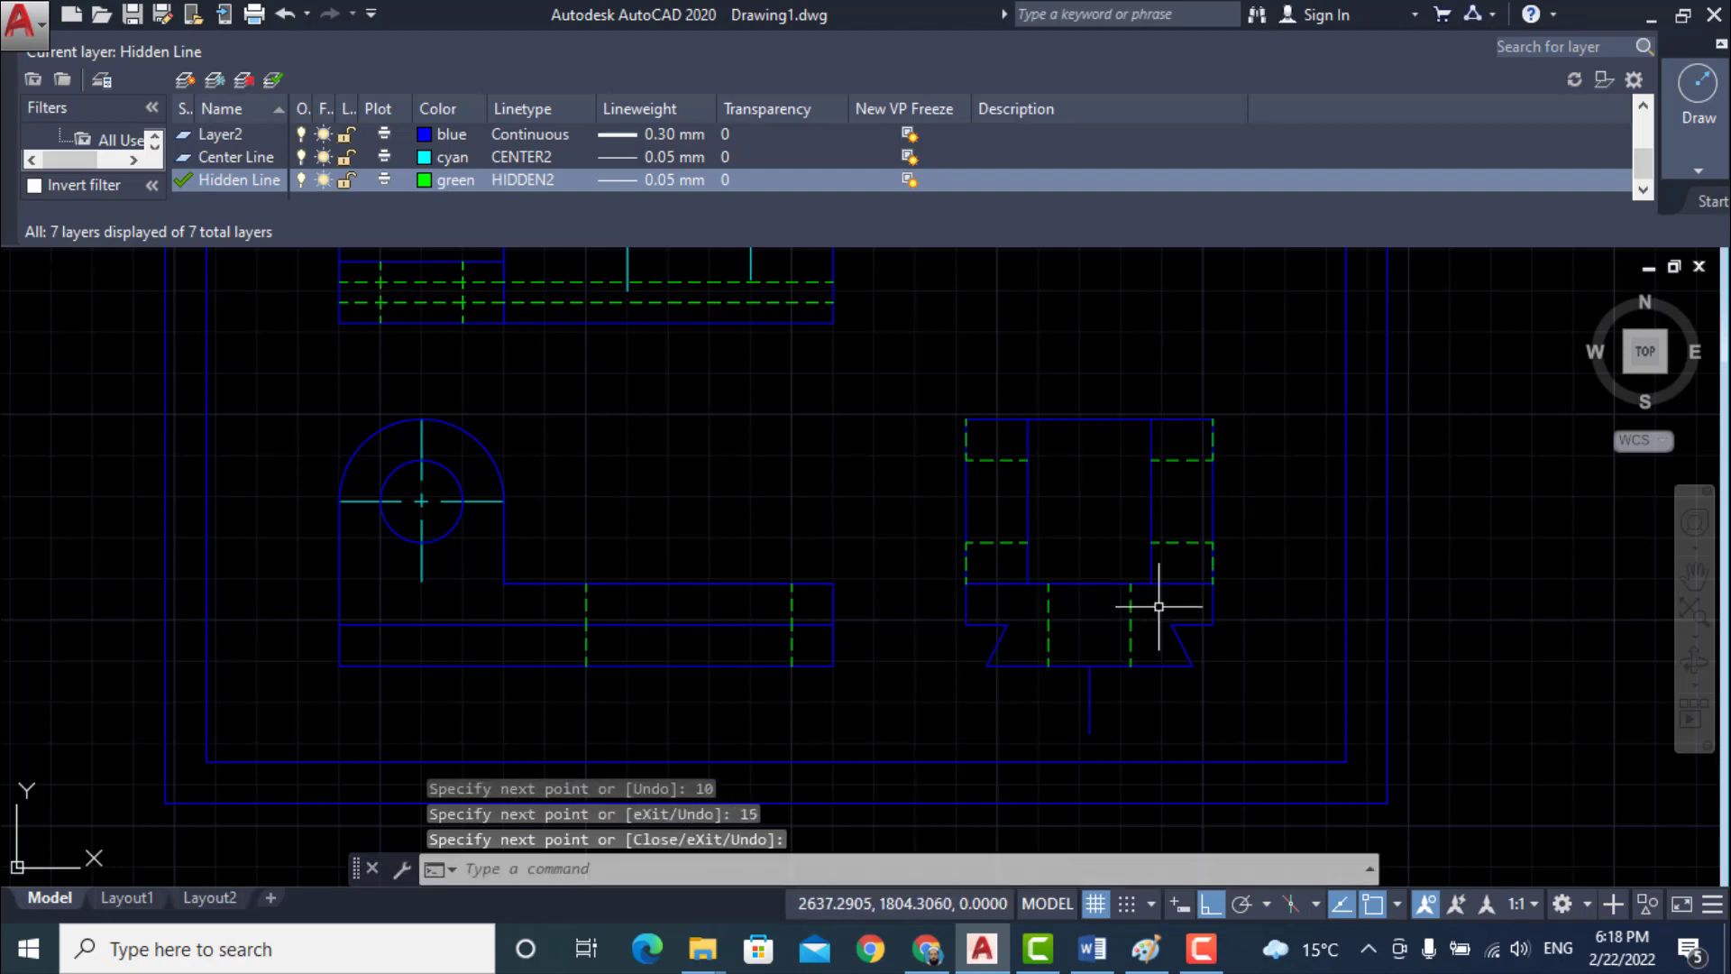
- Erase the four short vertical hidden lines along the uprights' outer edges in the side view, keeping the horizontal ones
left_click(1213, 561)
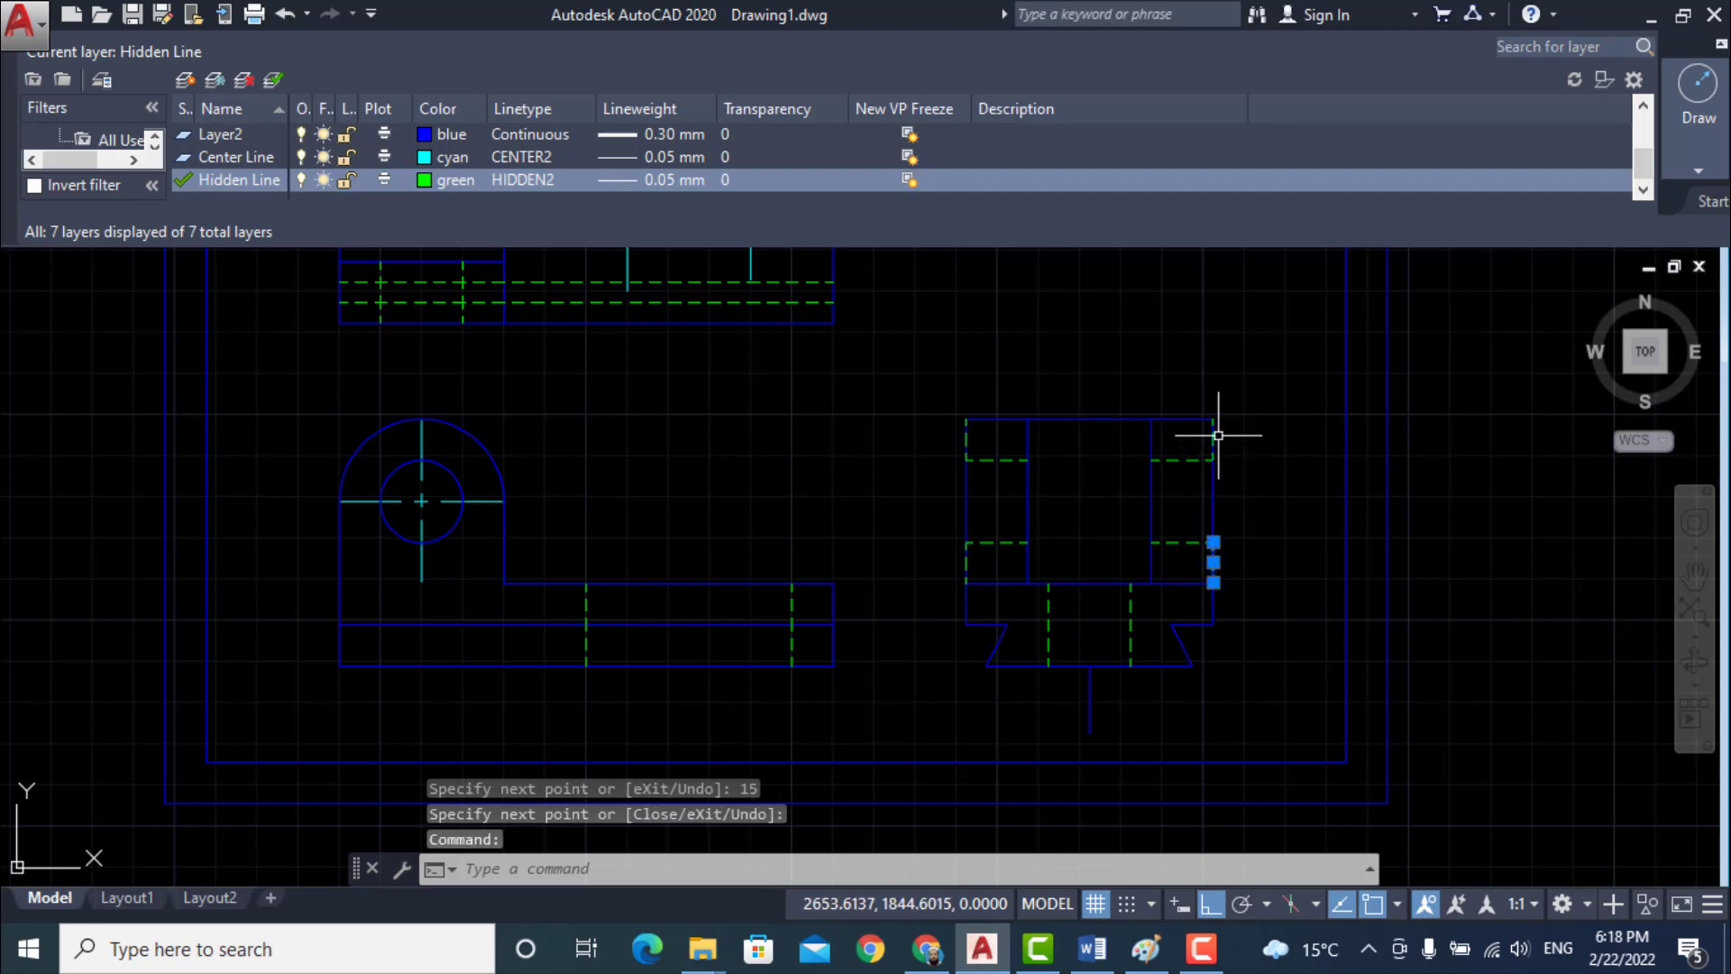
left_click(1214, 437)
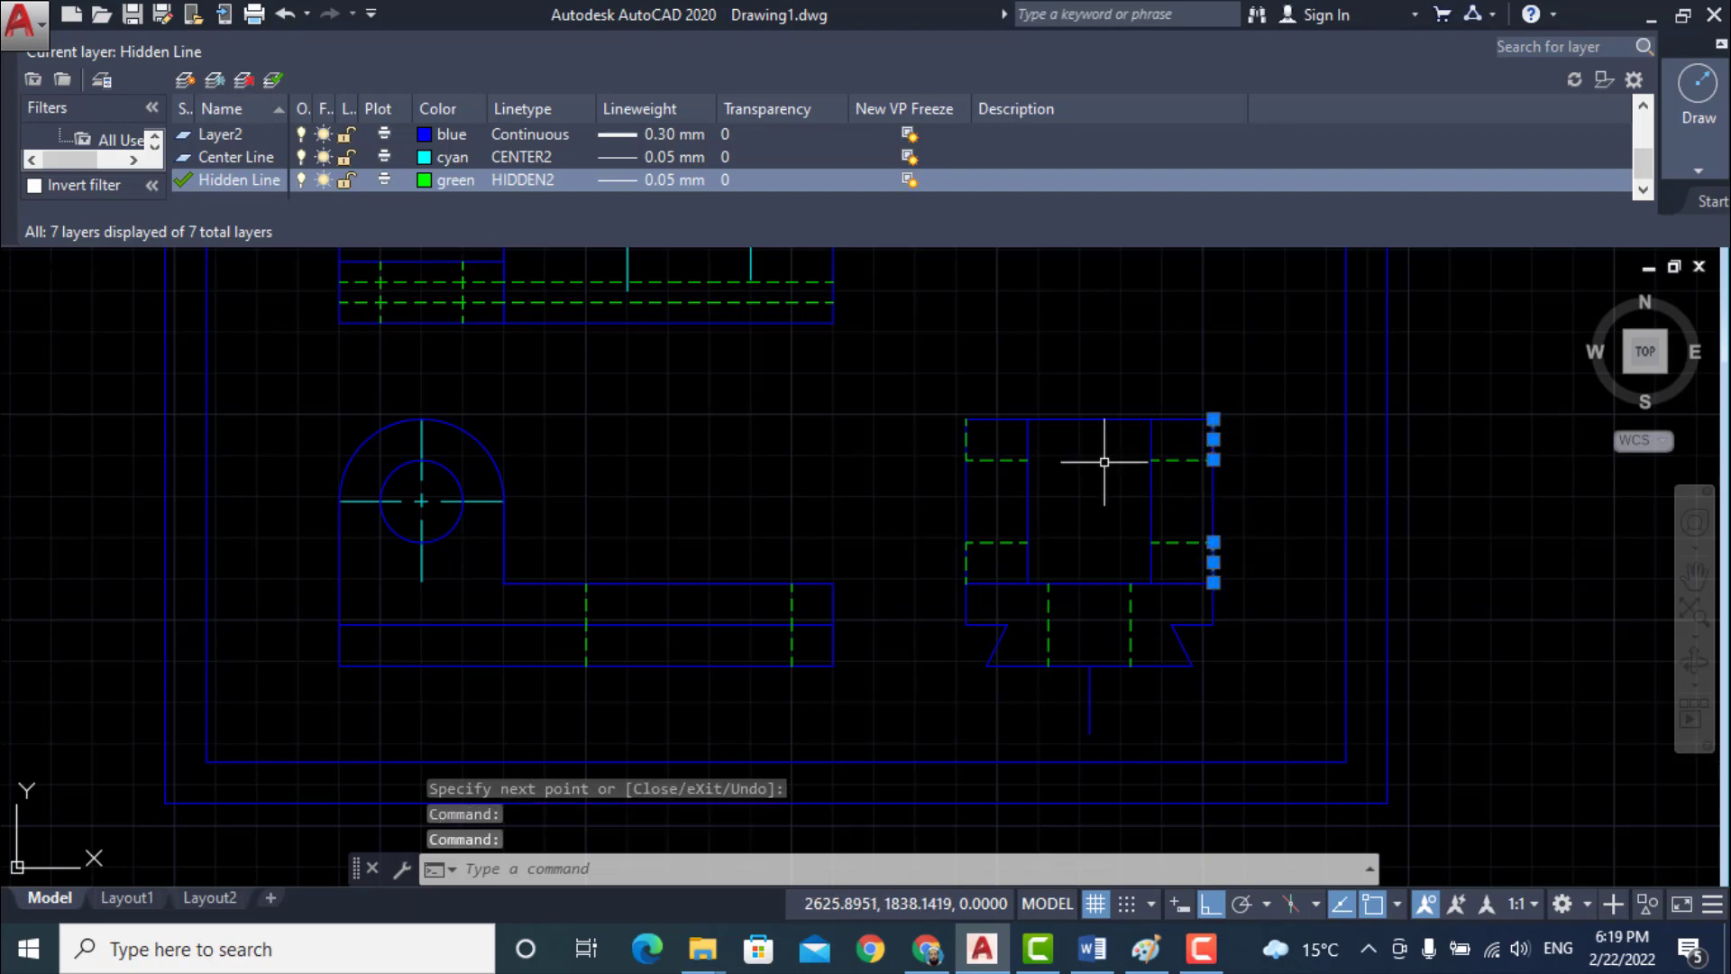
left_click(965, 438)
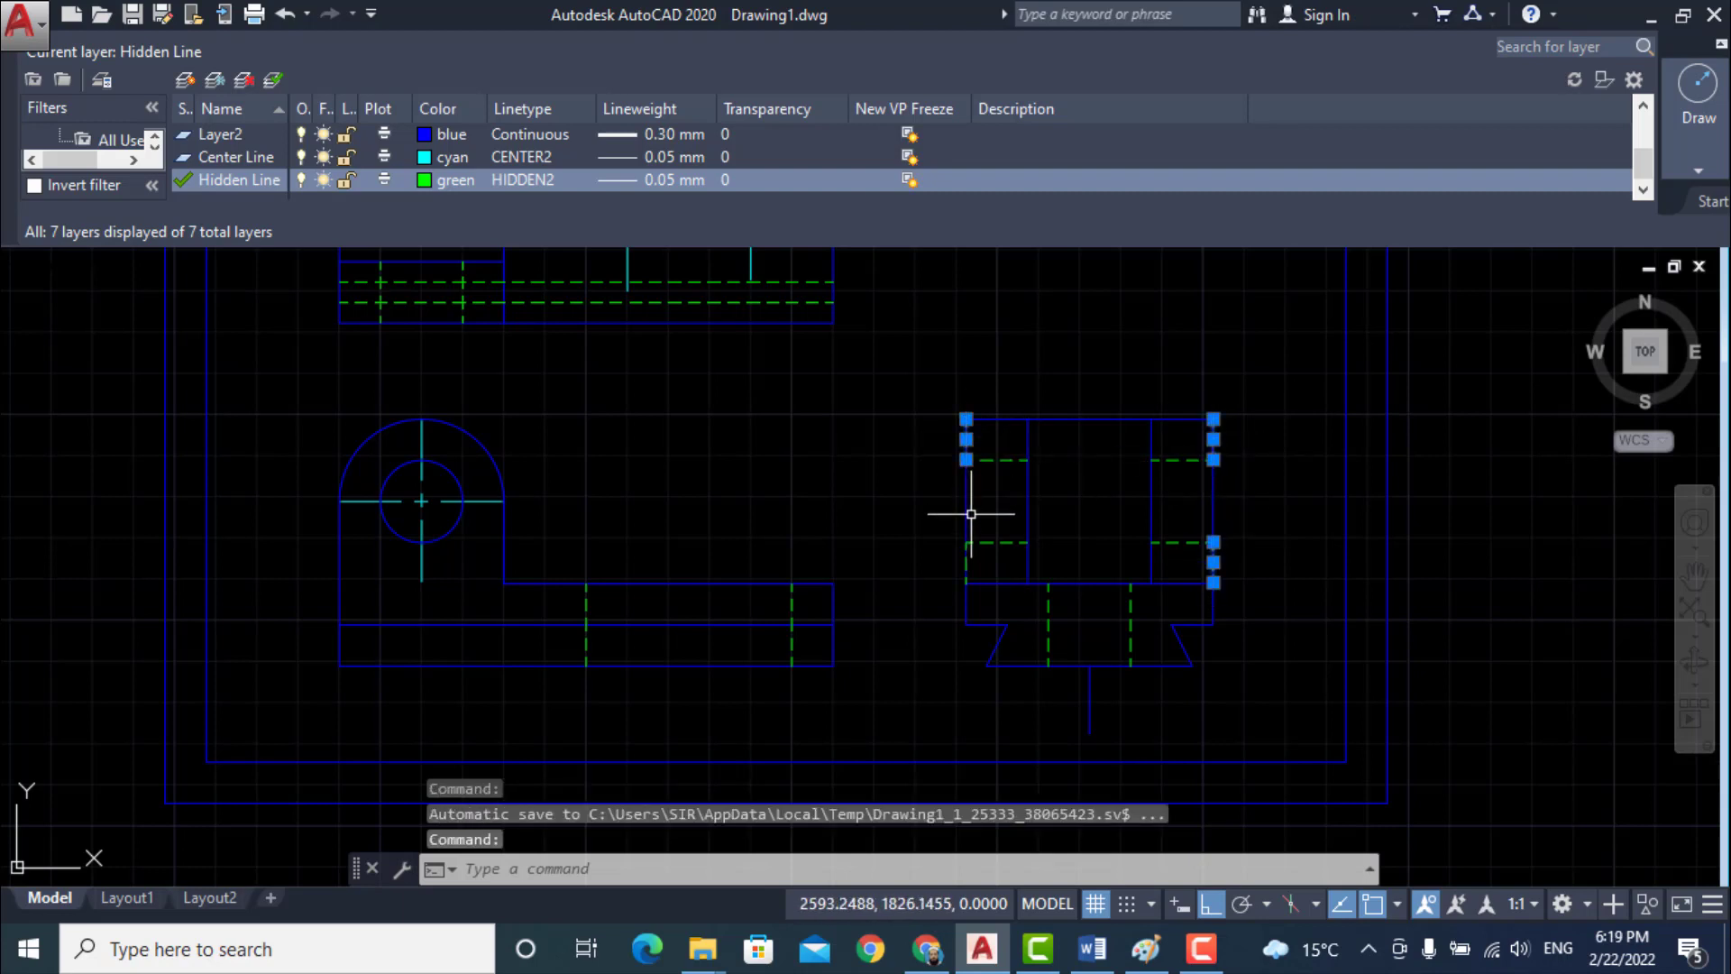
left_click(966, 559)
key("Delete")
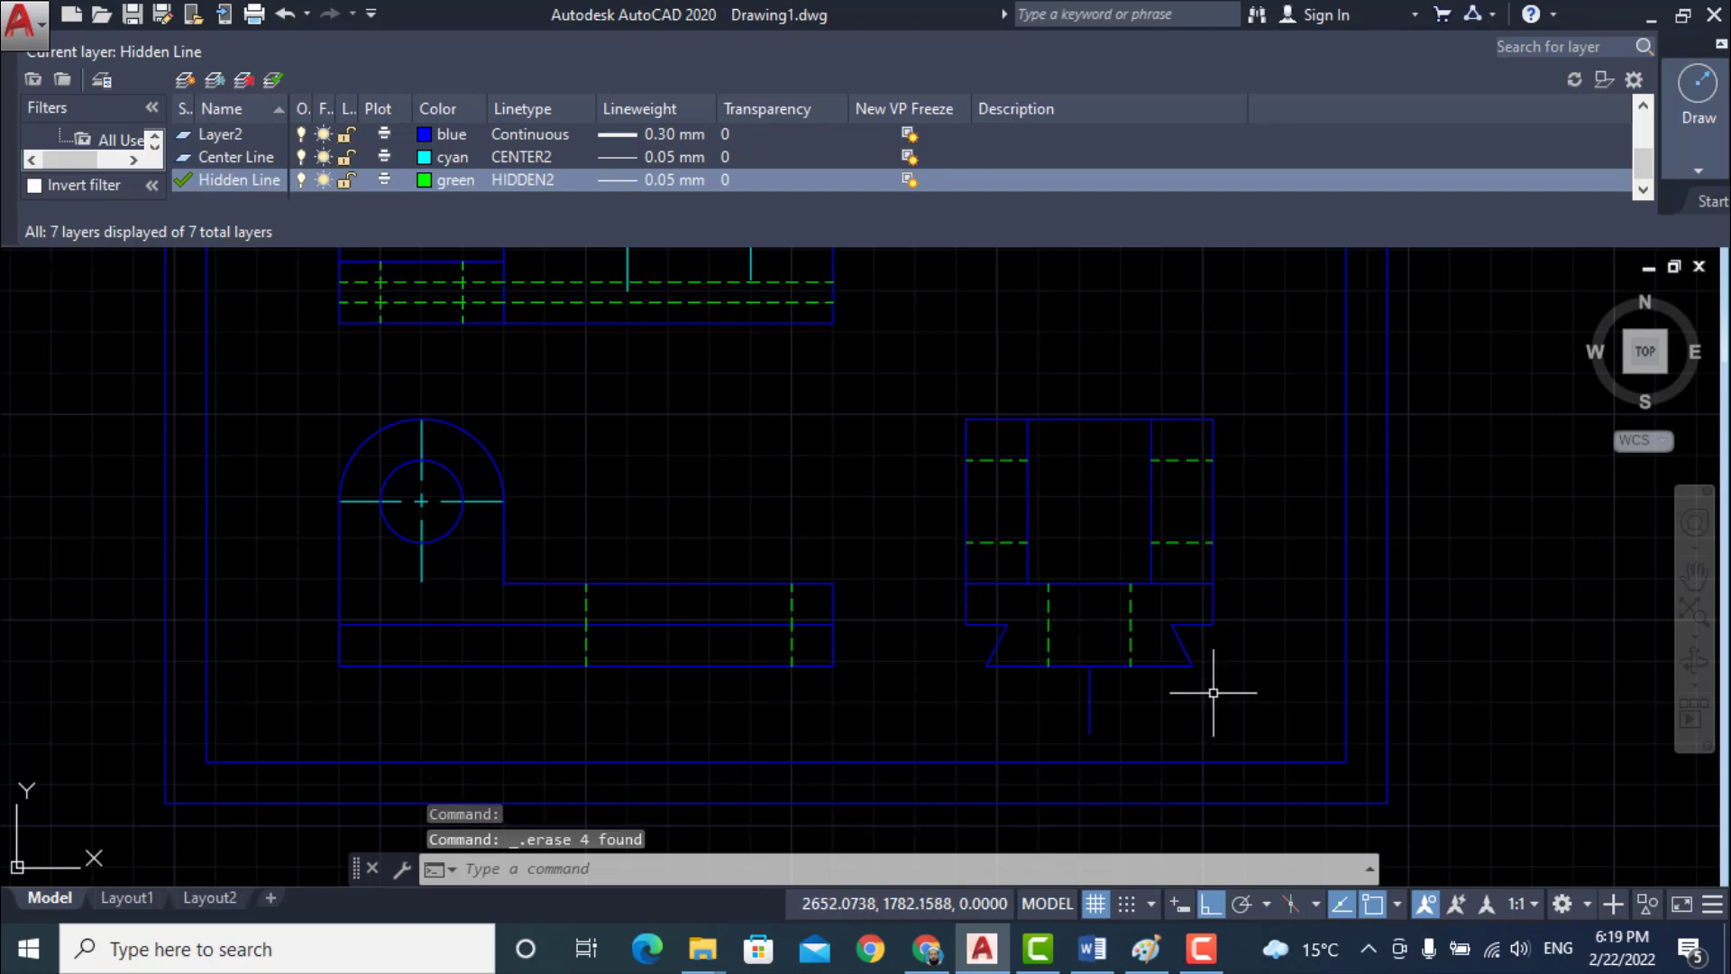
- Examine the side view's hidden lines against the isometric drawing in Word, and return to AutoCAD to look over all views
scroll(1106, 543, "up", 2)
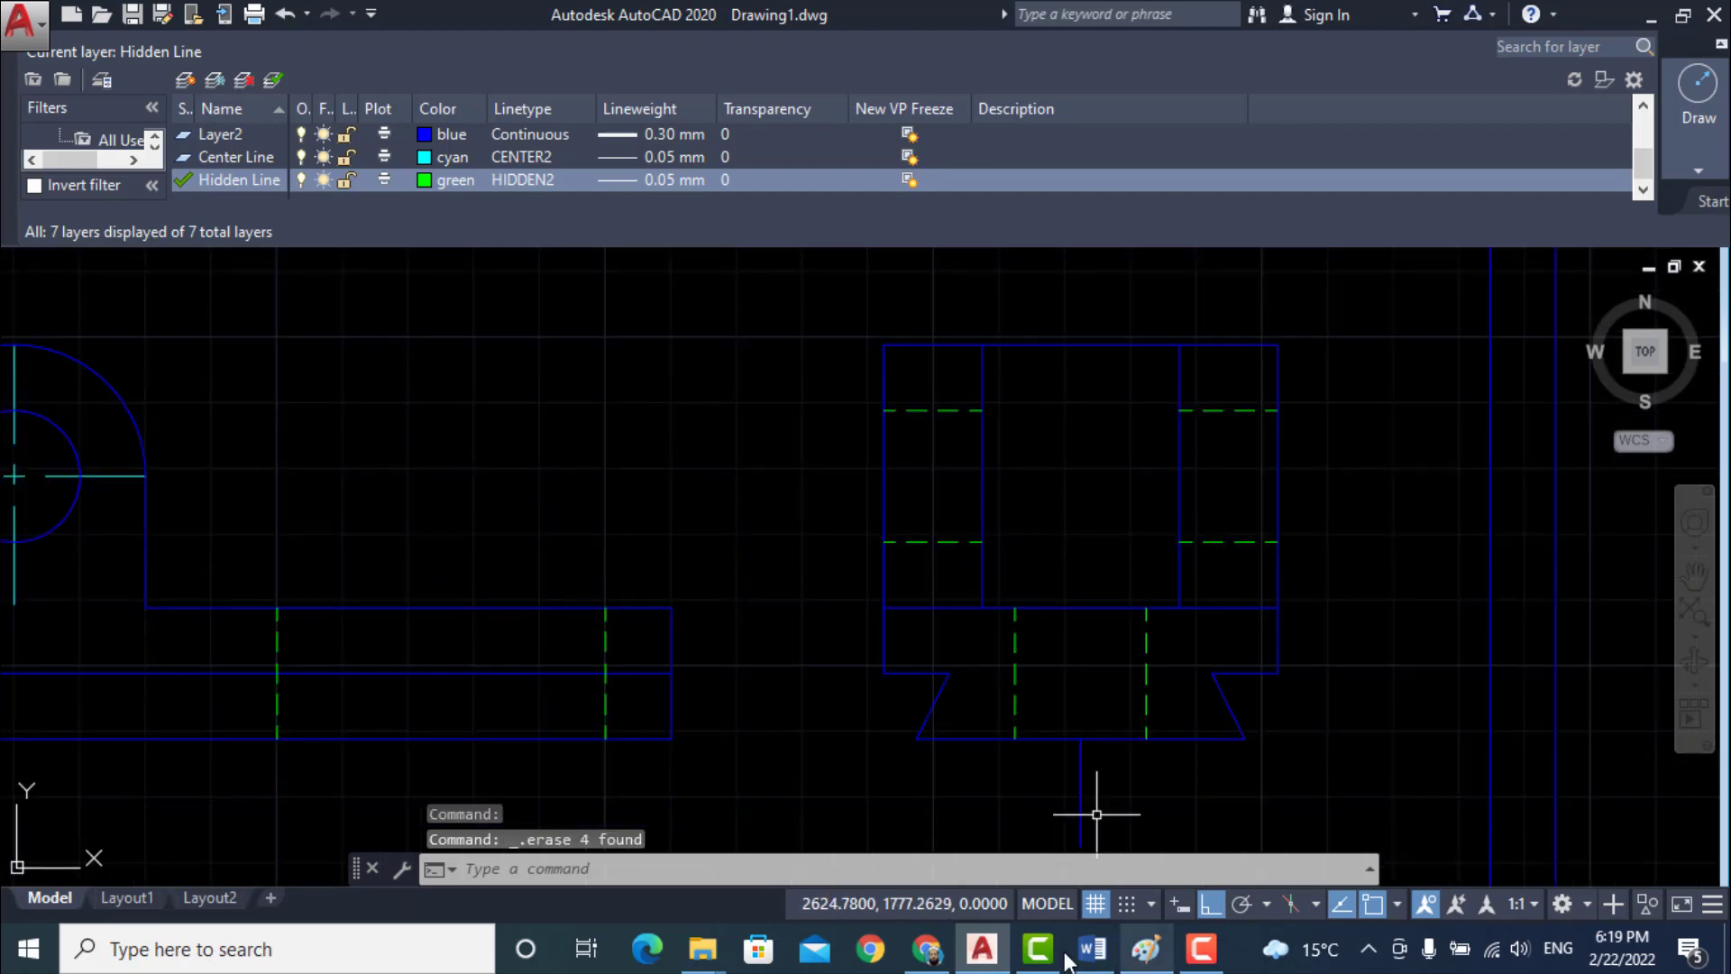
left_click(1092, 949)
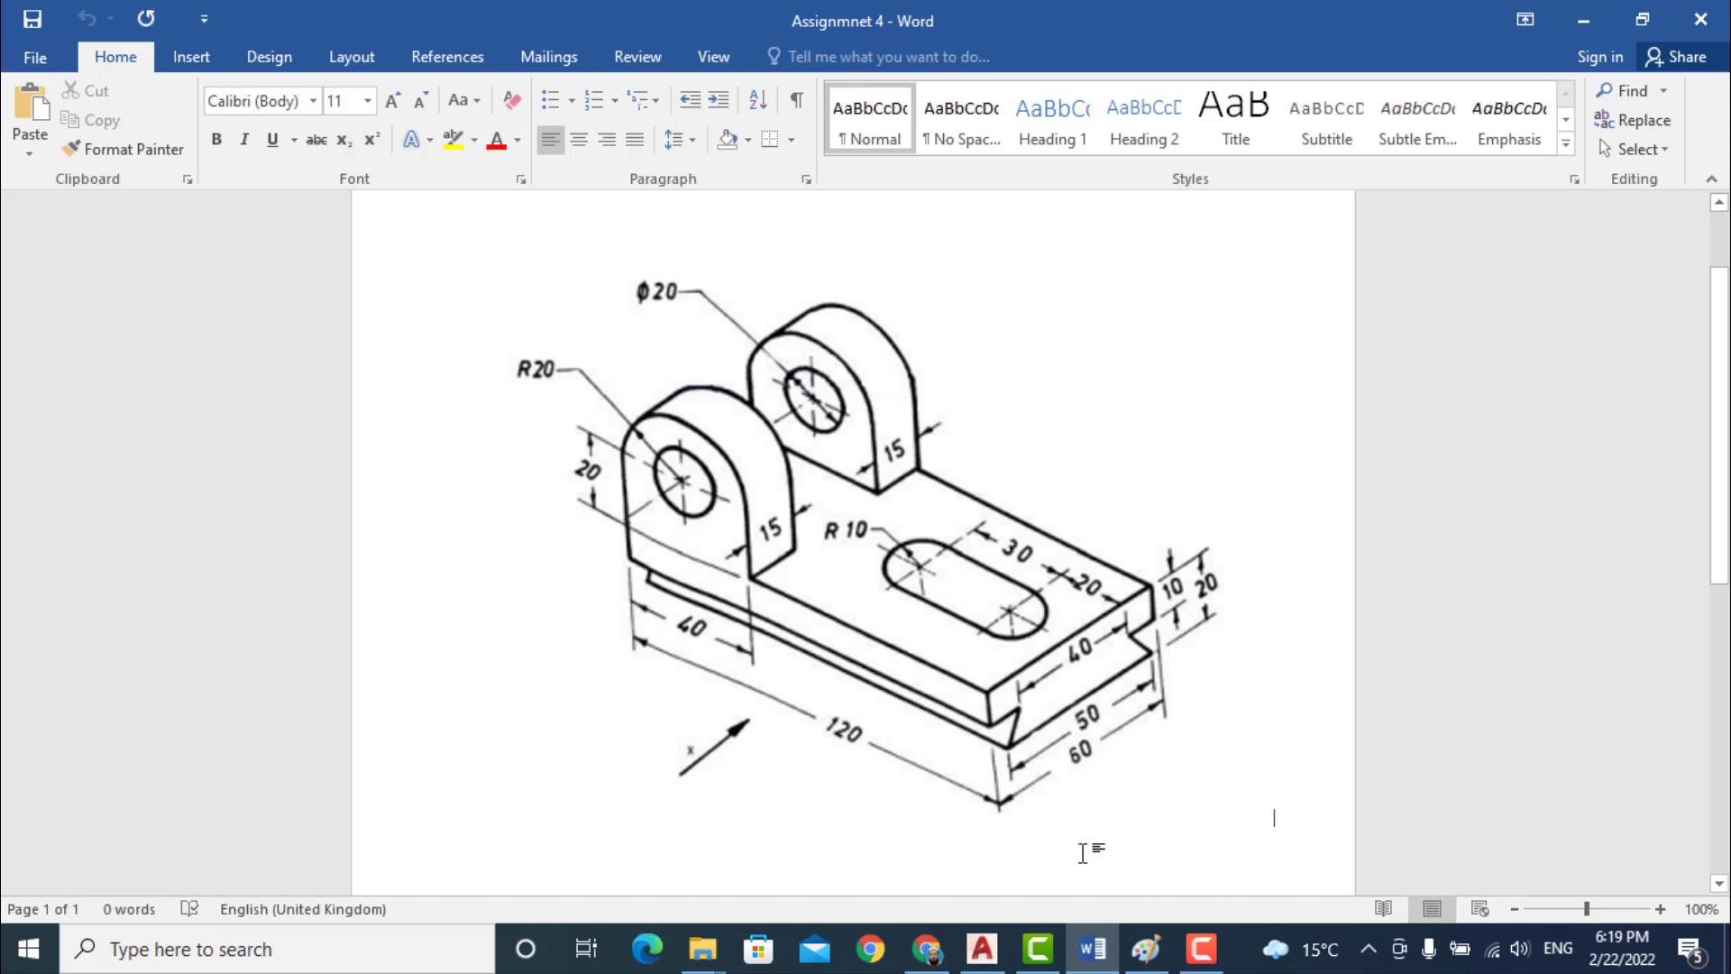
mouse_move(991, 951)
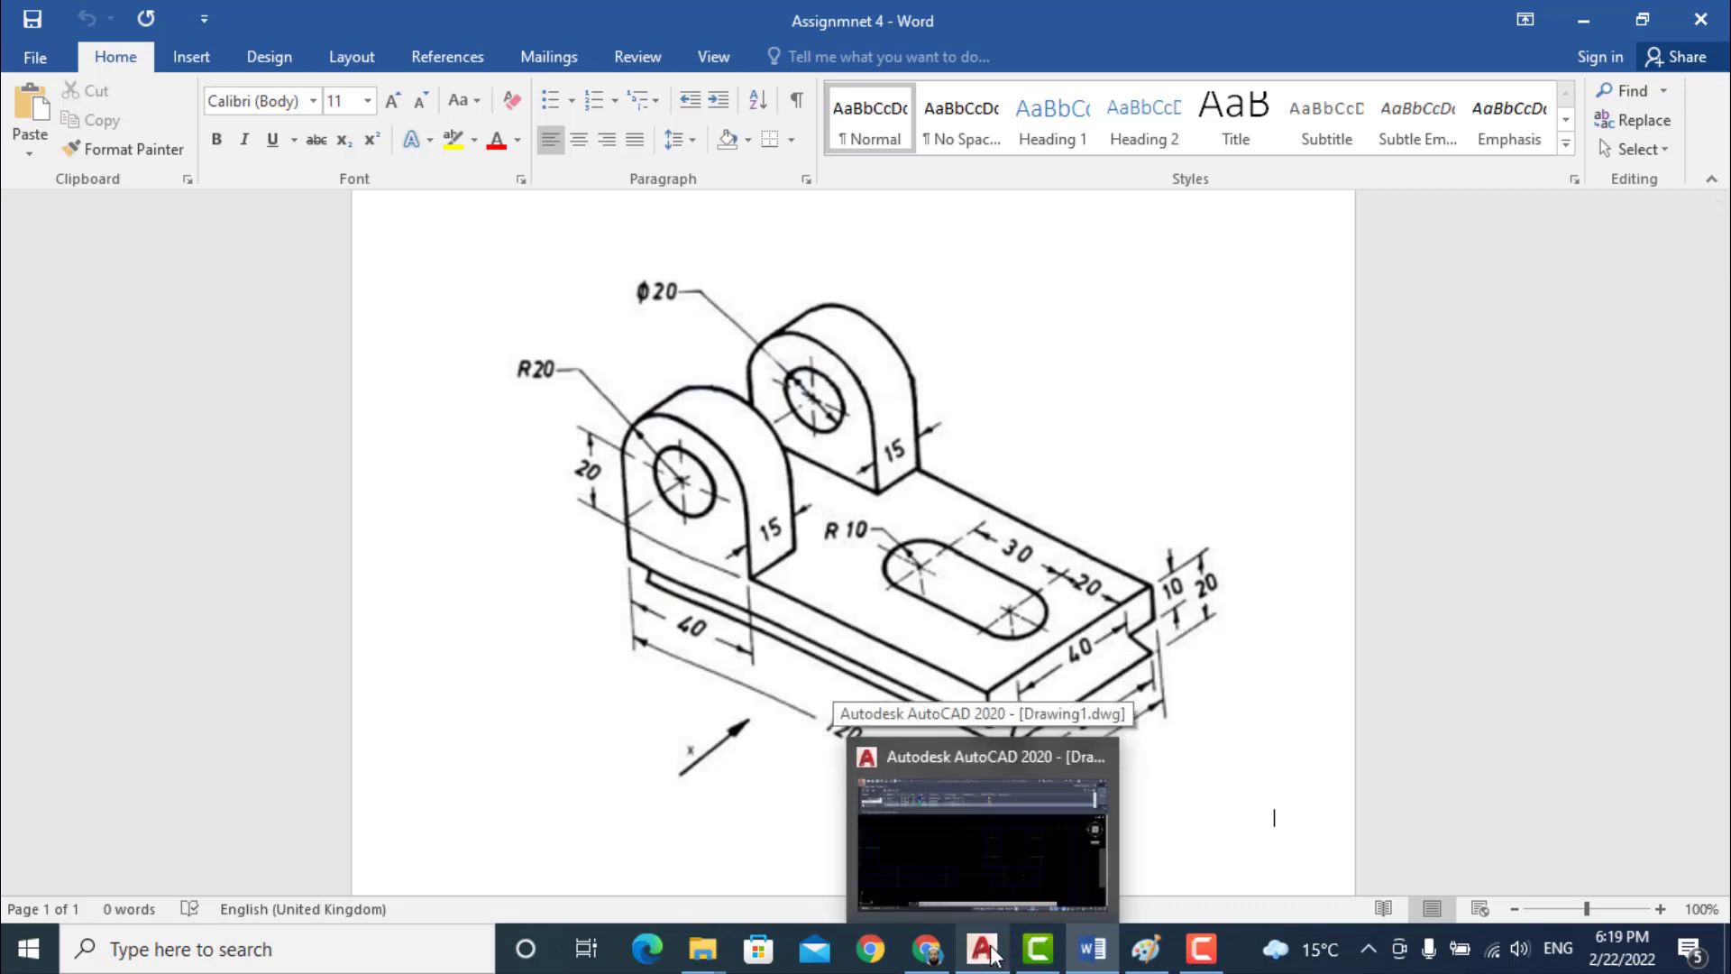
left_click(992, 951)
scroll(1205, 505, "down", 5)
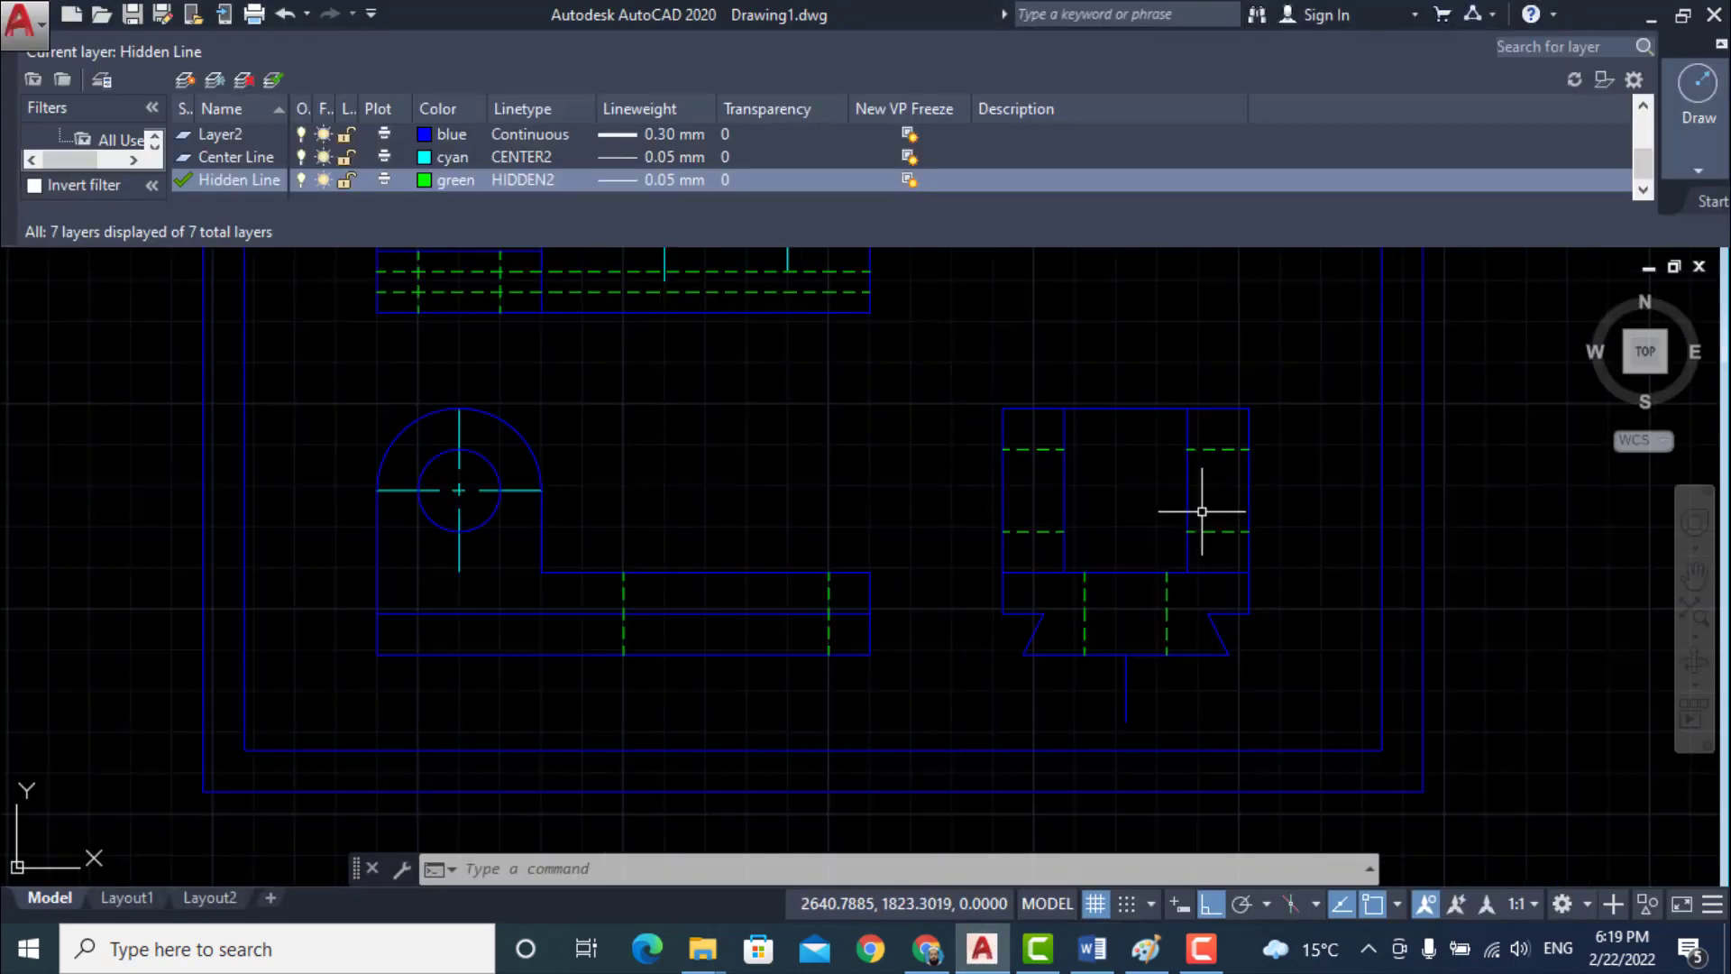
scroll(1202, 512, "up", 8)
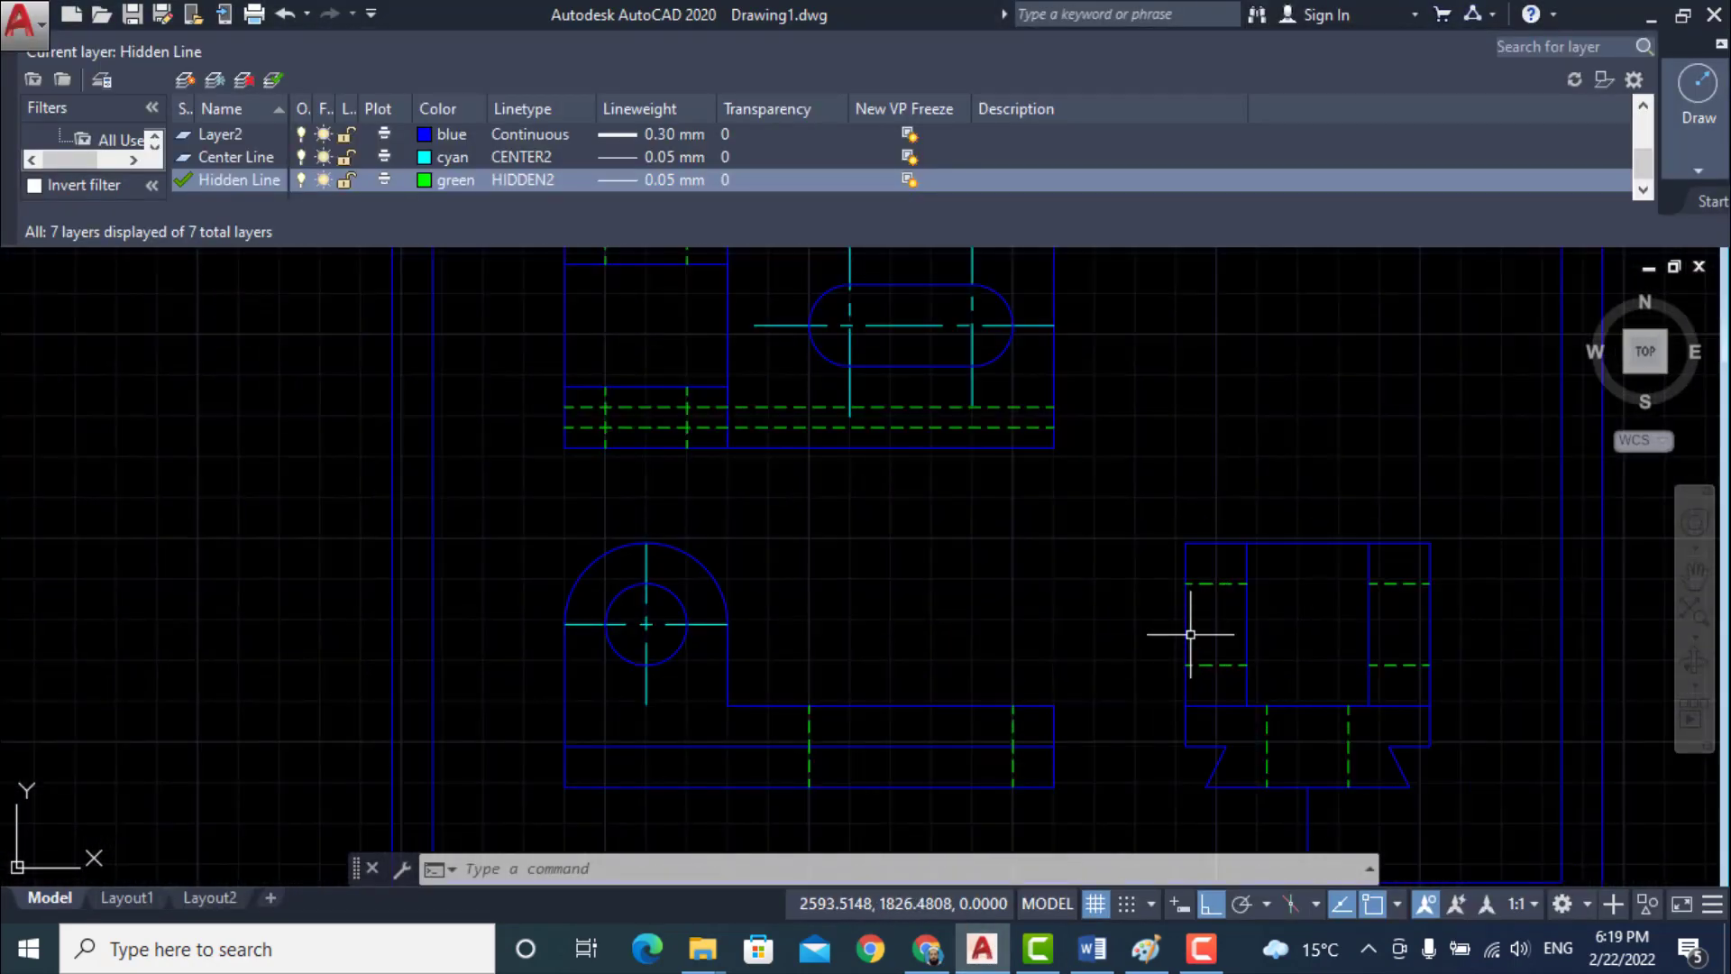
scroll(1147, 536, "down", 2)
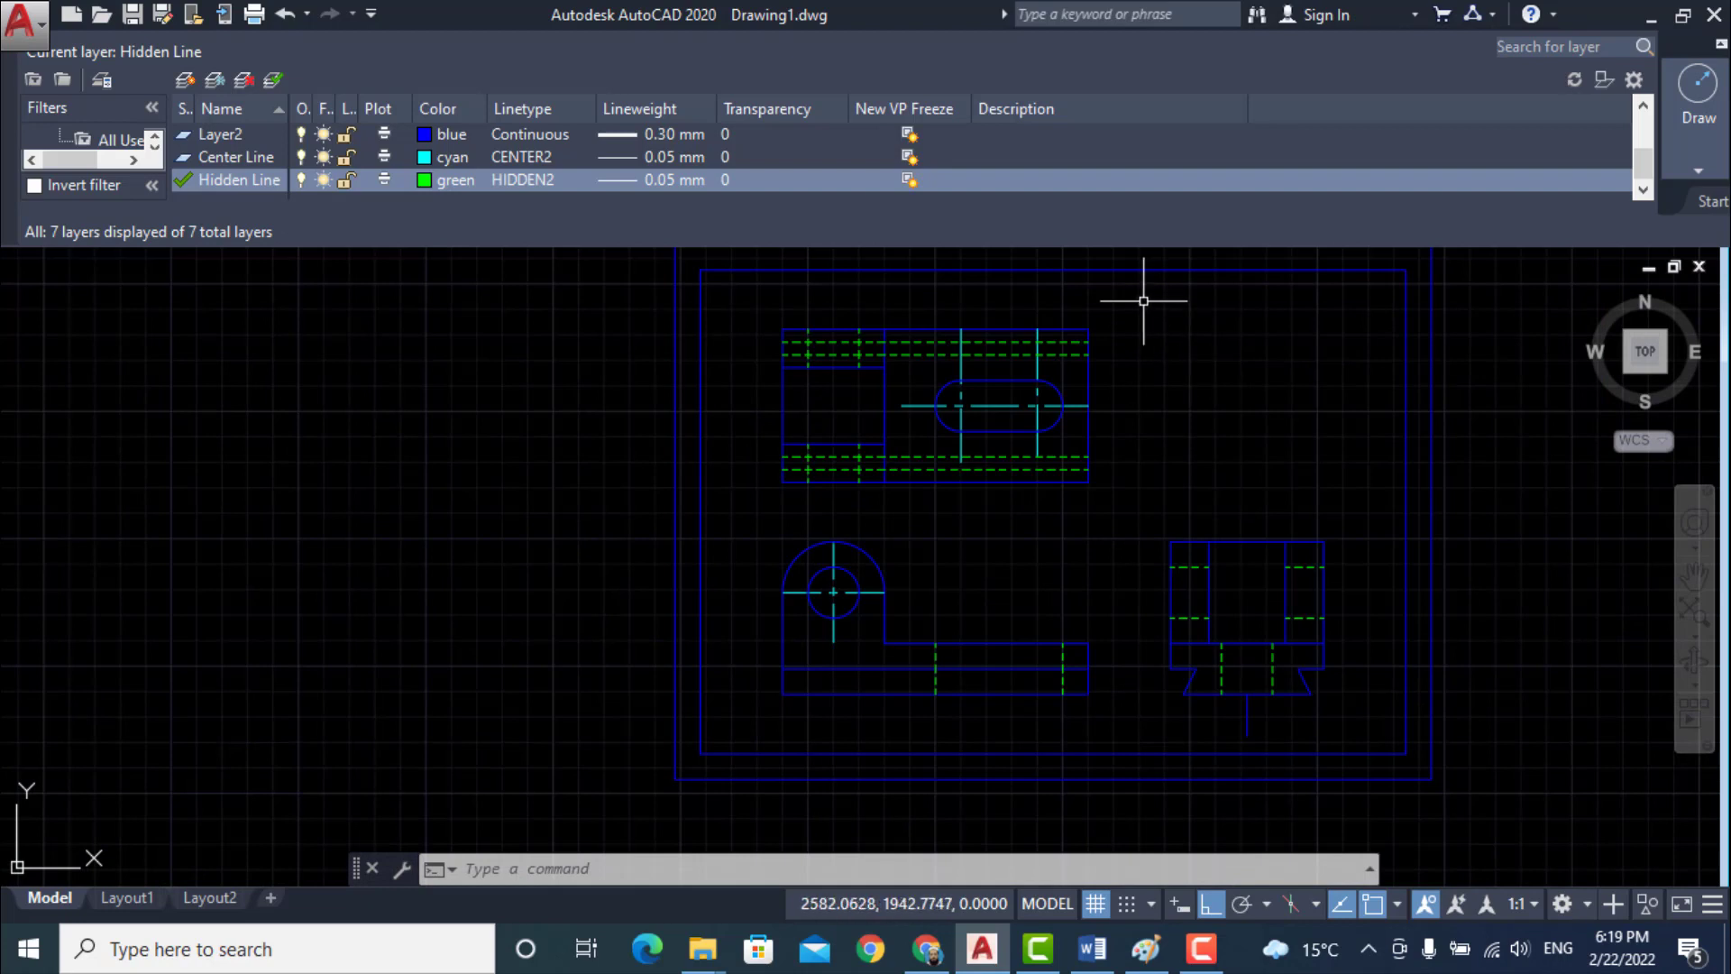
type("l")
key("Return")
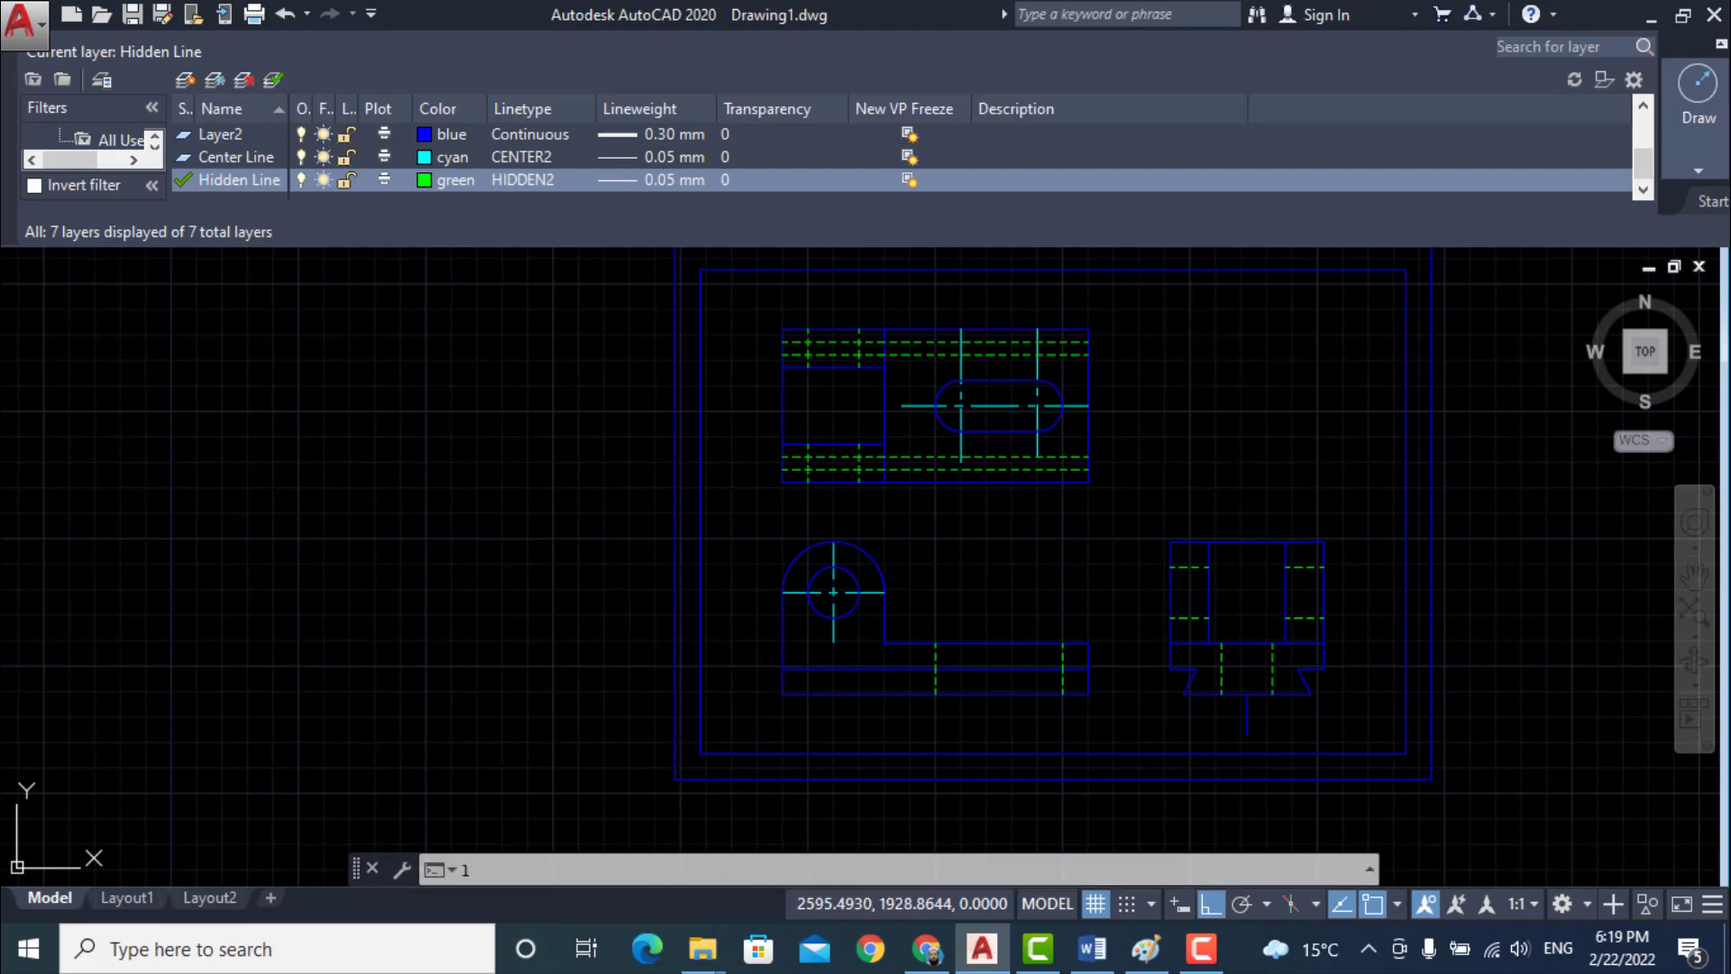
key("Escape")
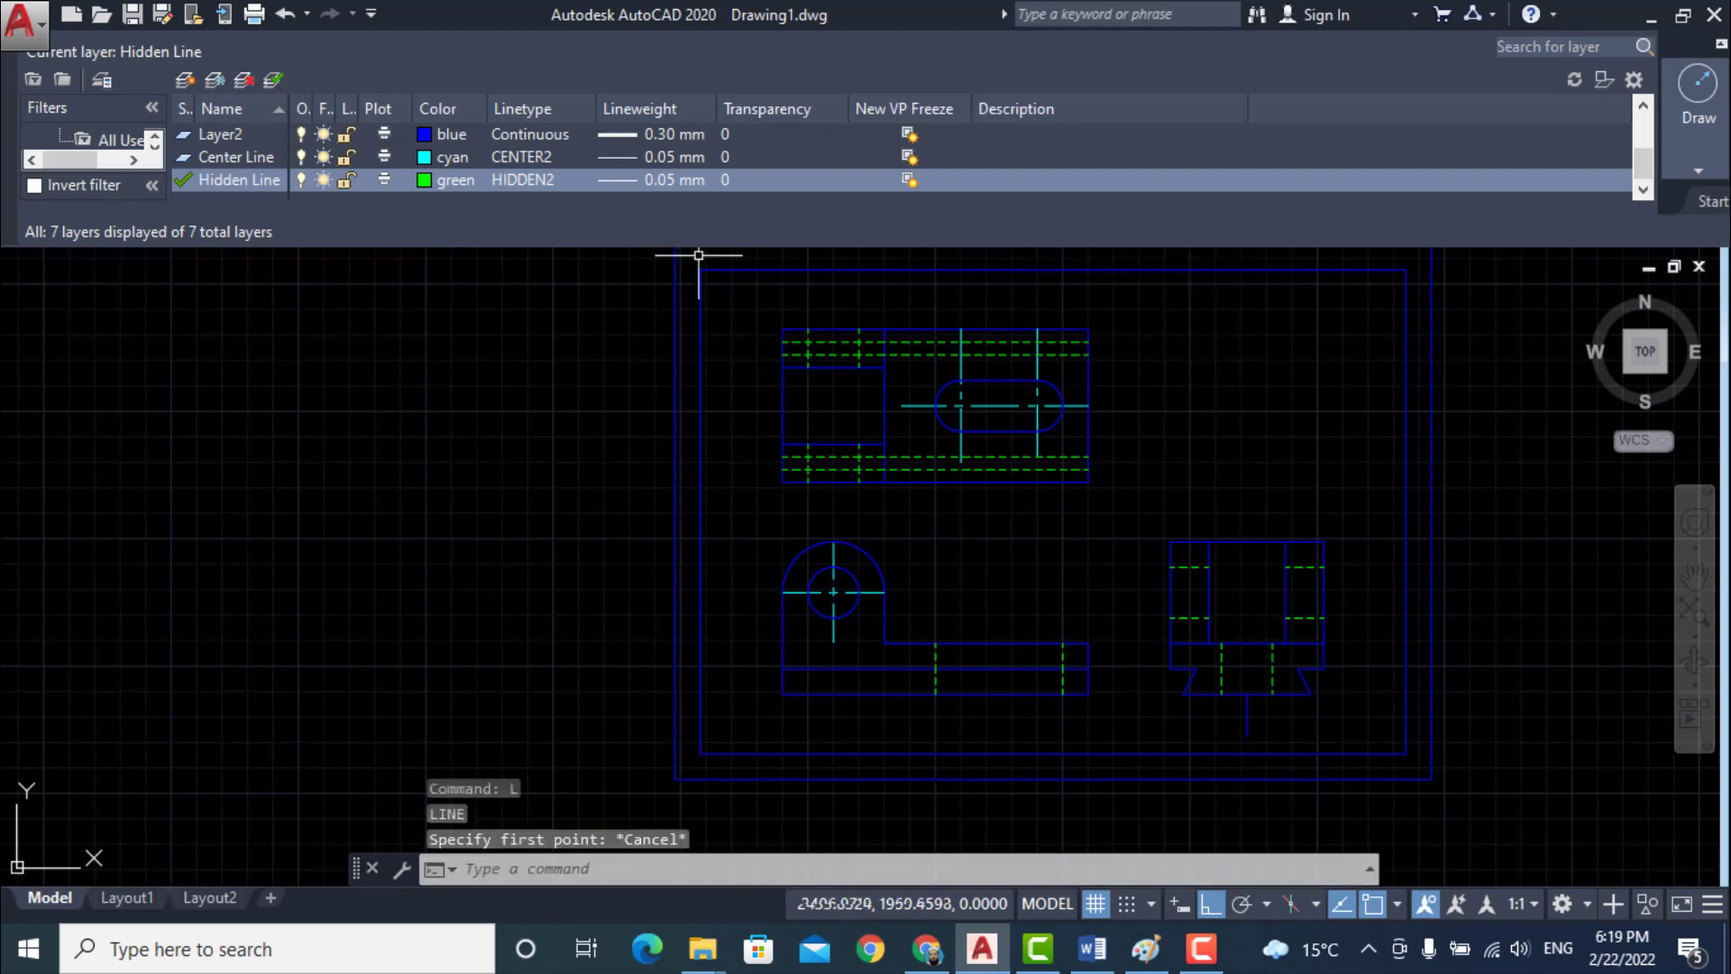
- Make layer 0 the current layer and add a new layer to the drawing
scroll(230, 169, "up", 1)
scroll(250, 149, "up", 1)
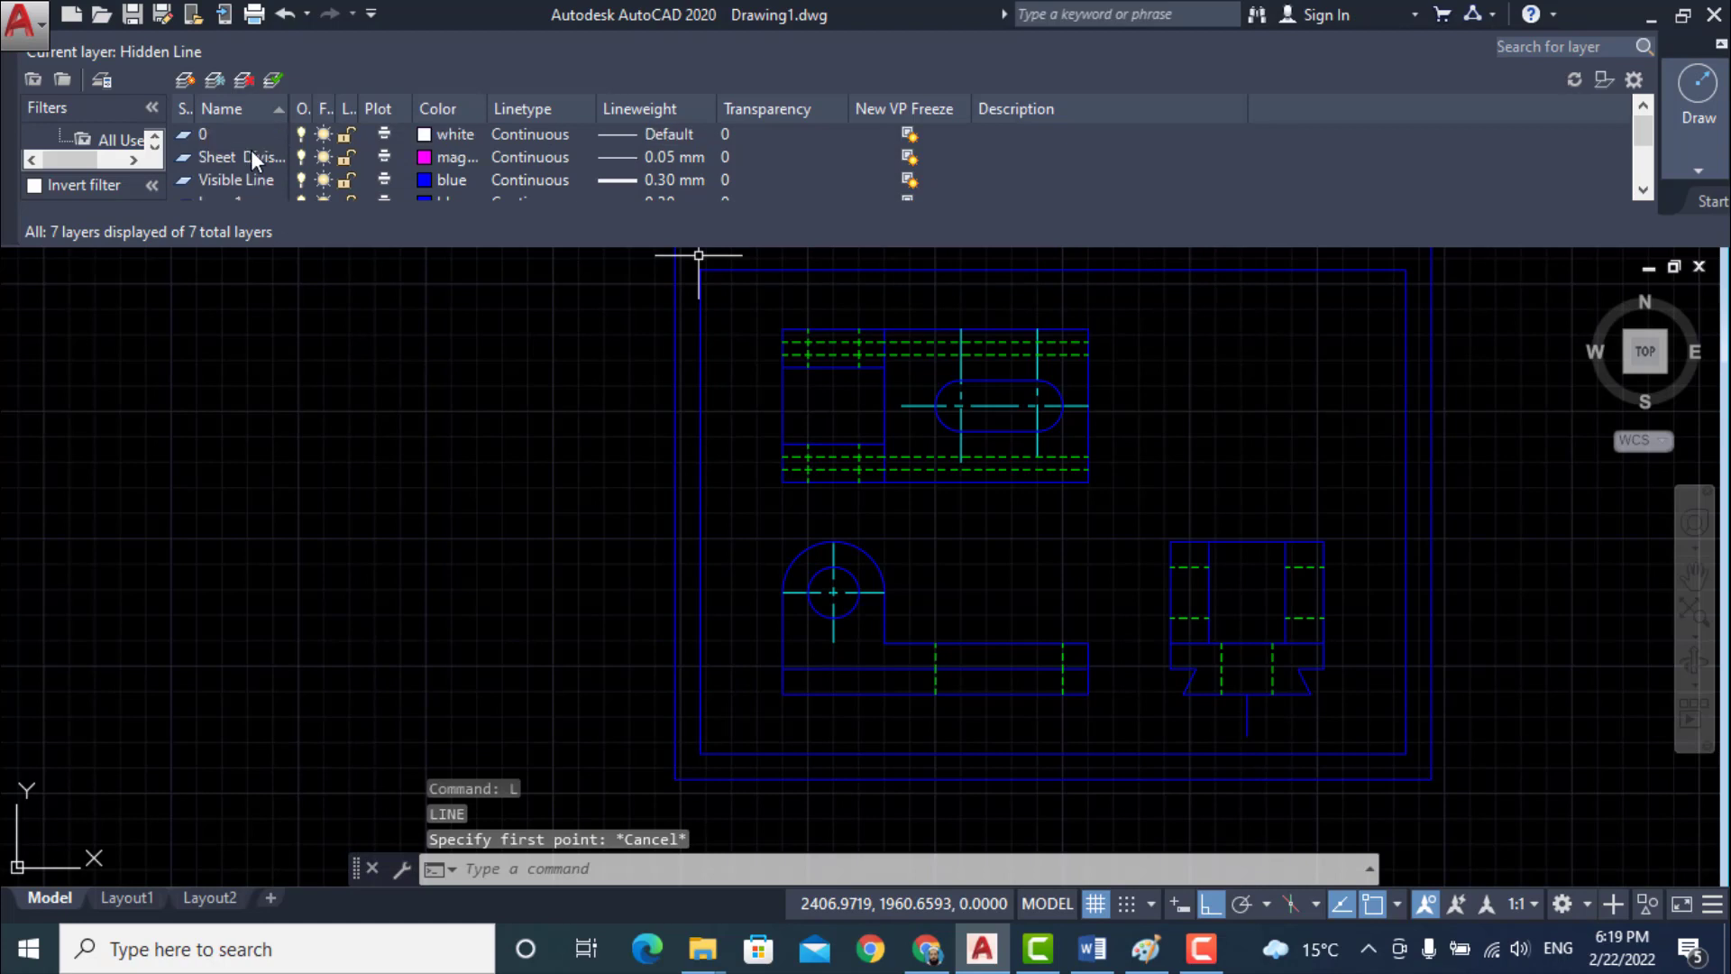
double_click(218, 131)
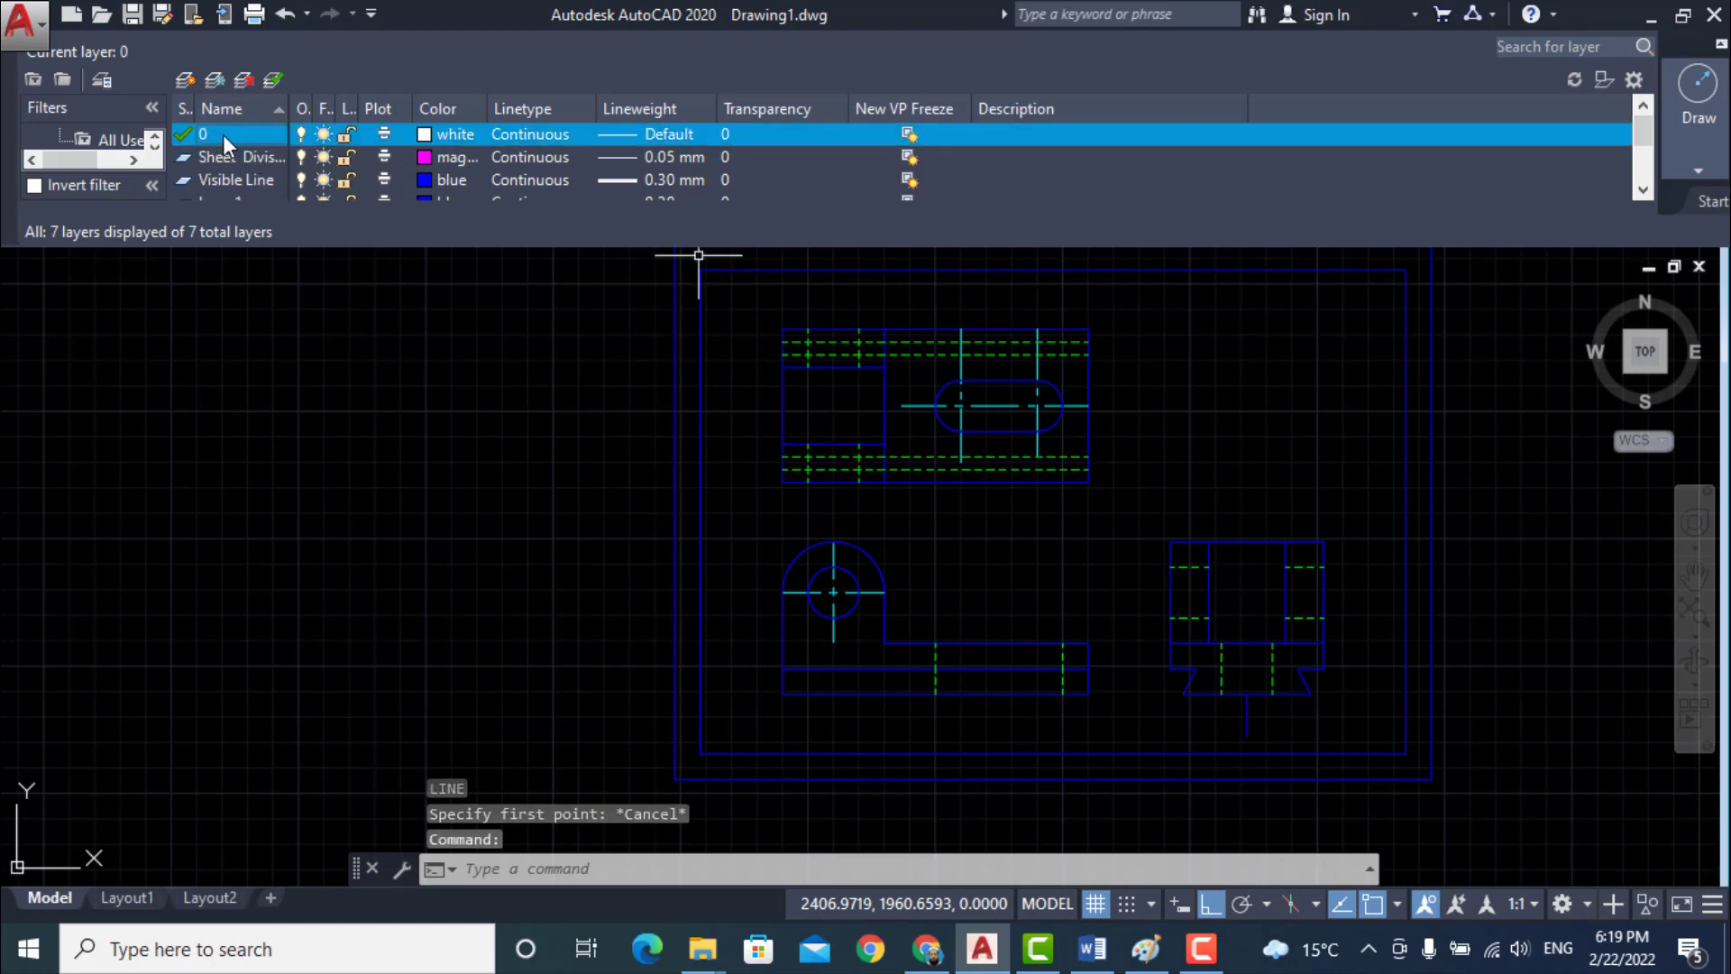
key("alt+n")
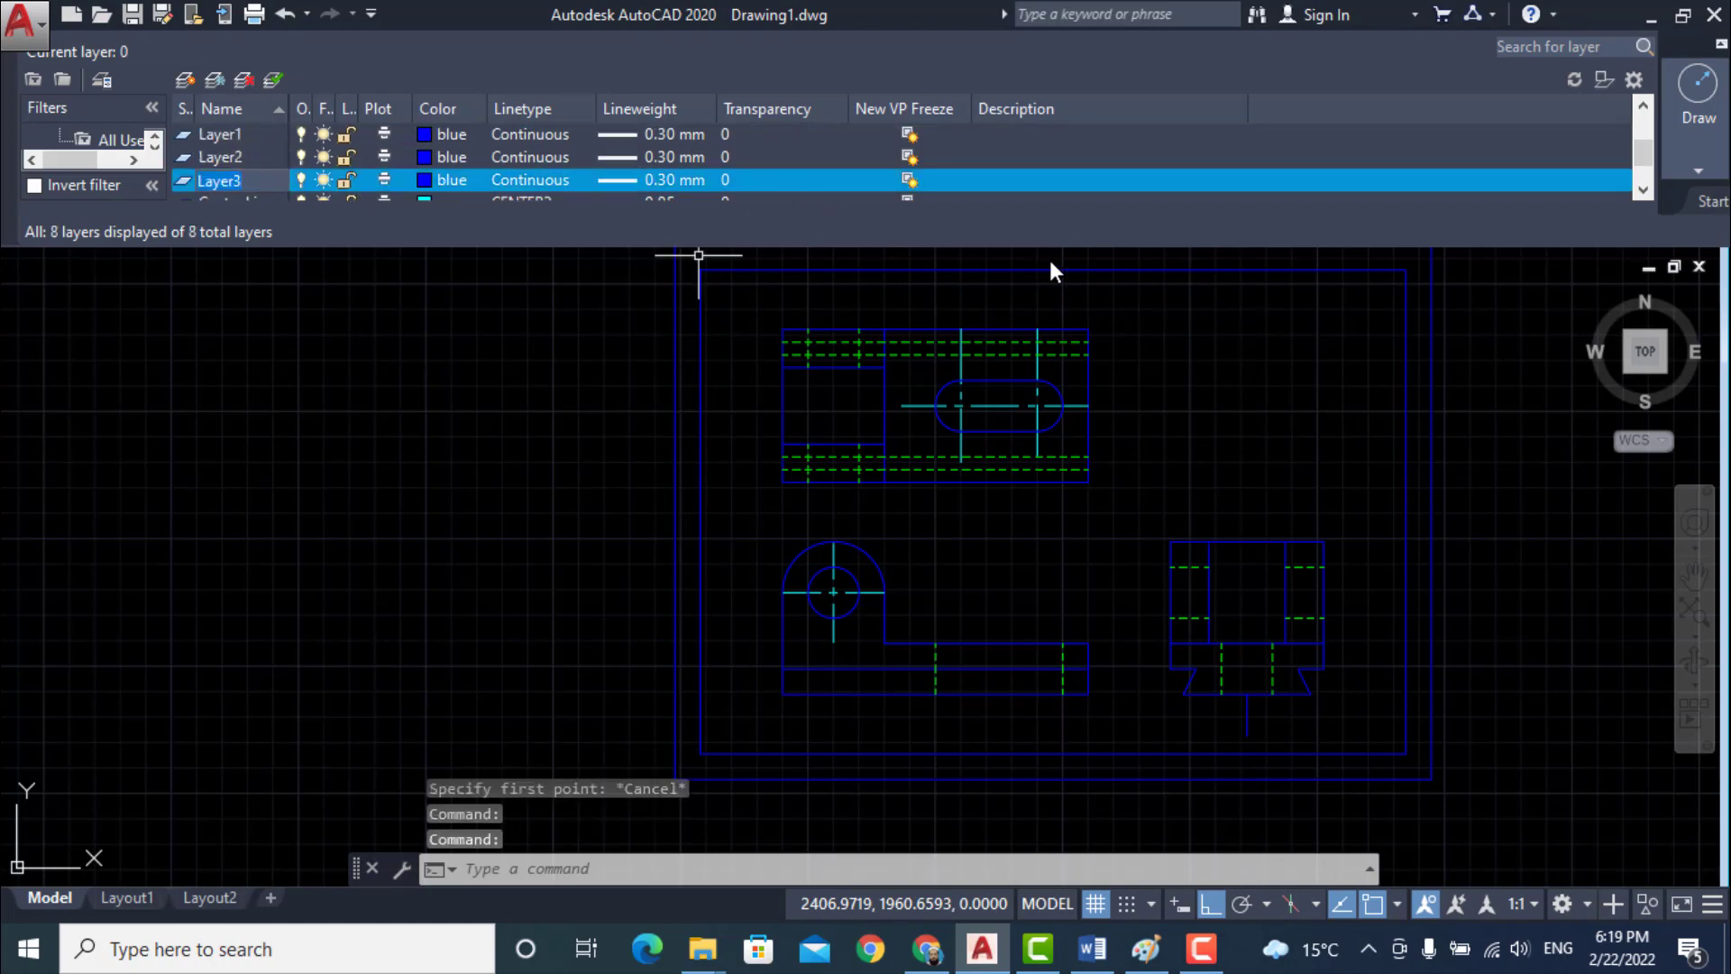
left_click(701, 821)
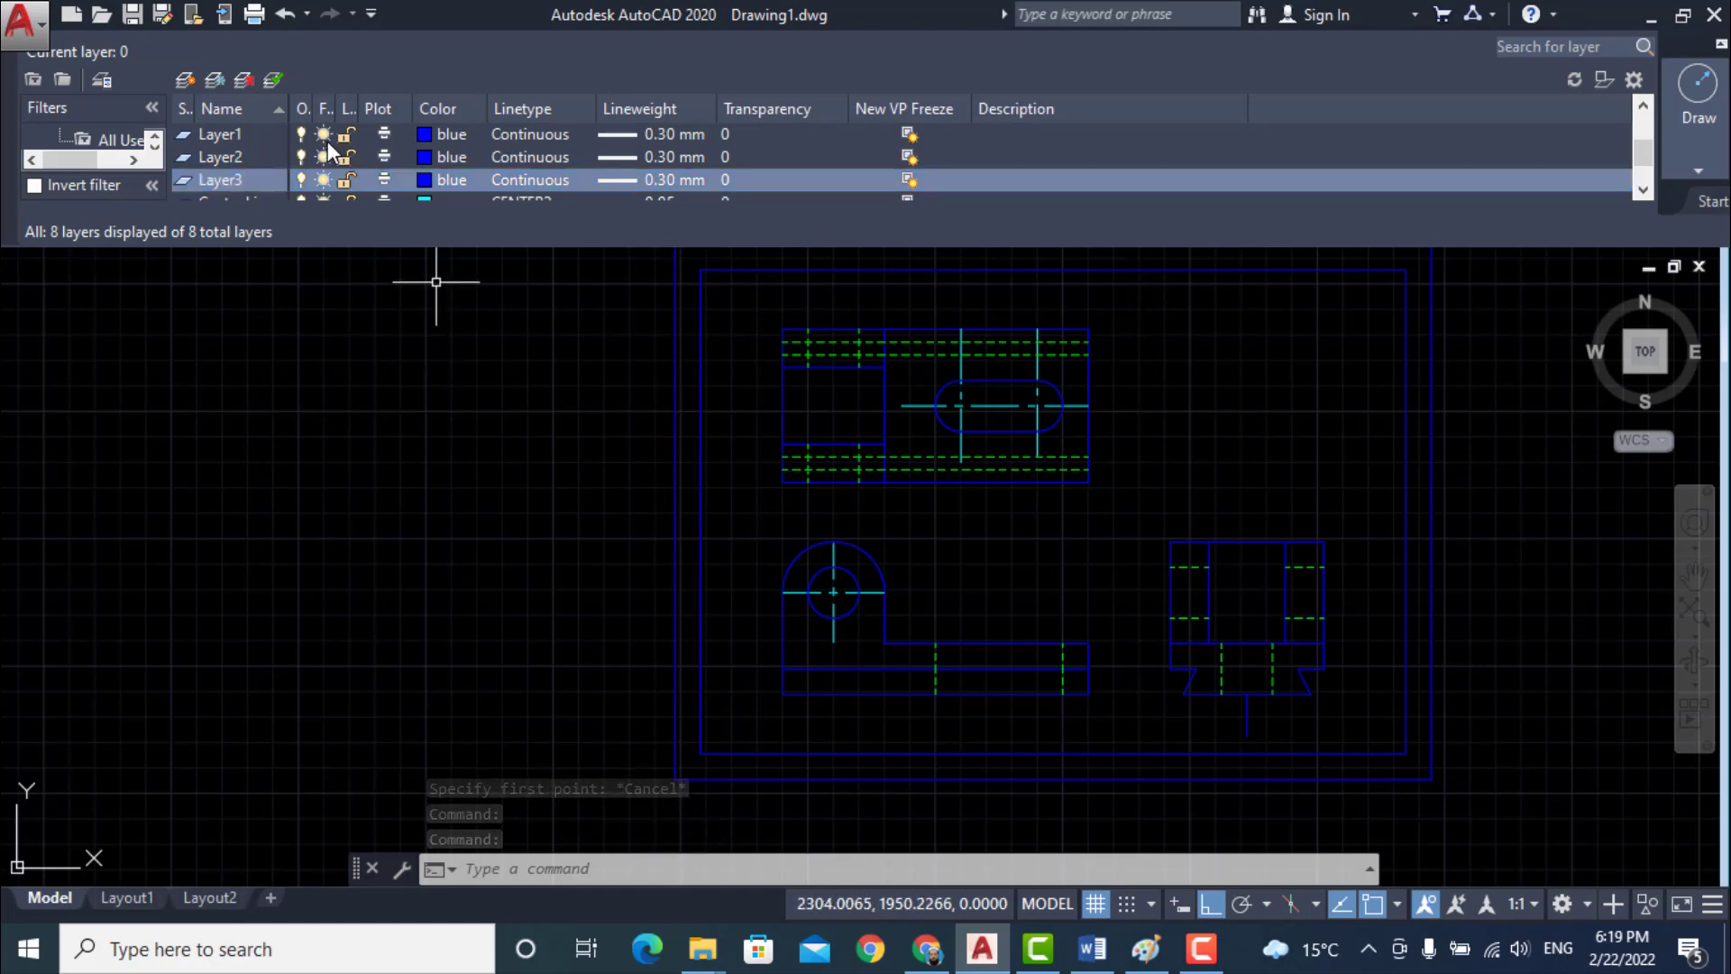
scroll(328, 141, "up", 3)
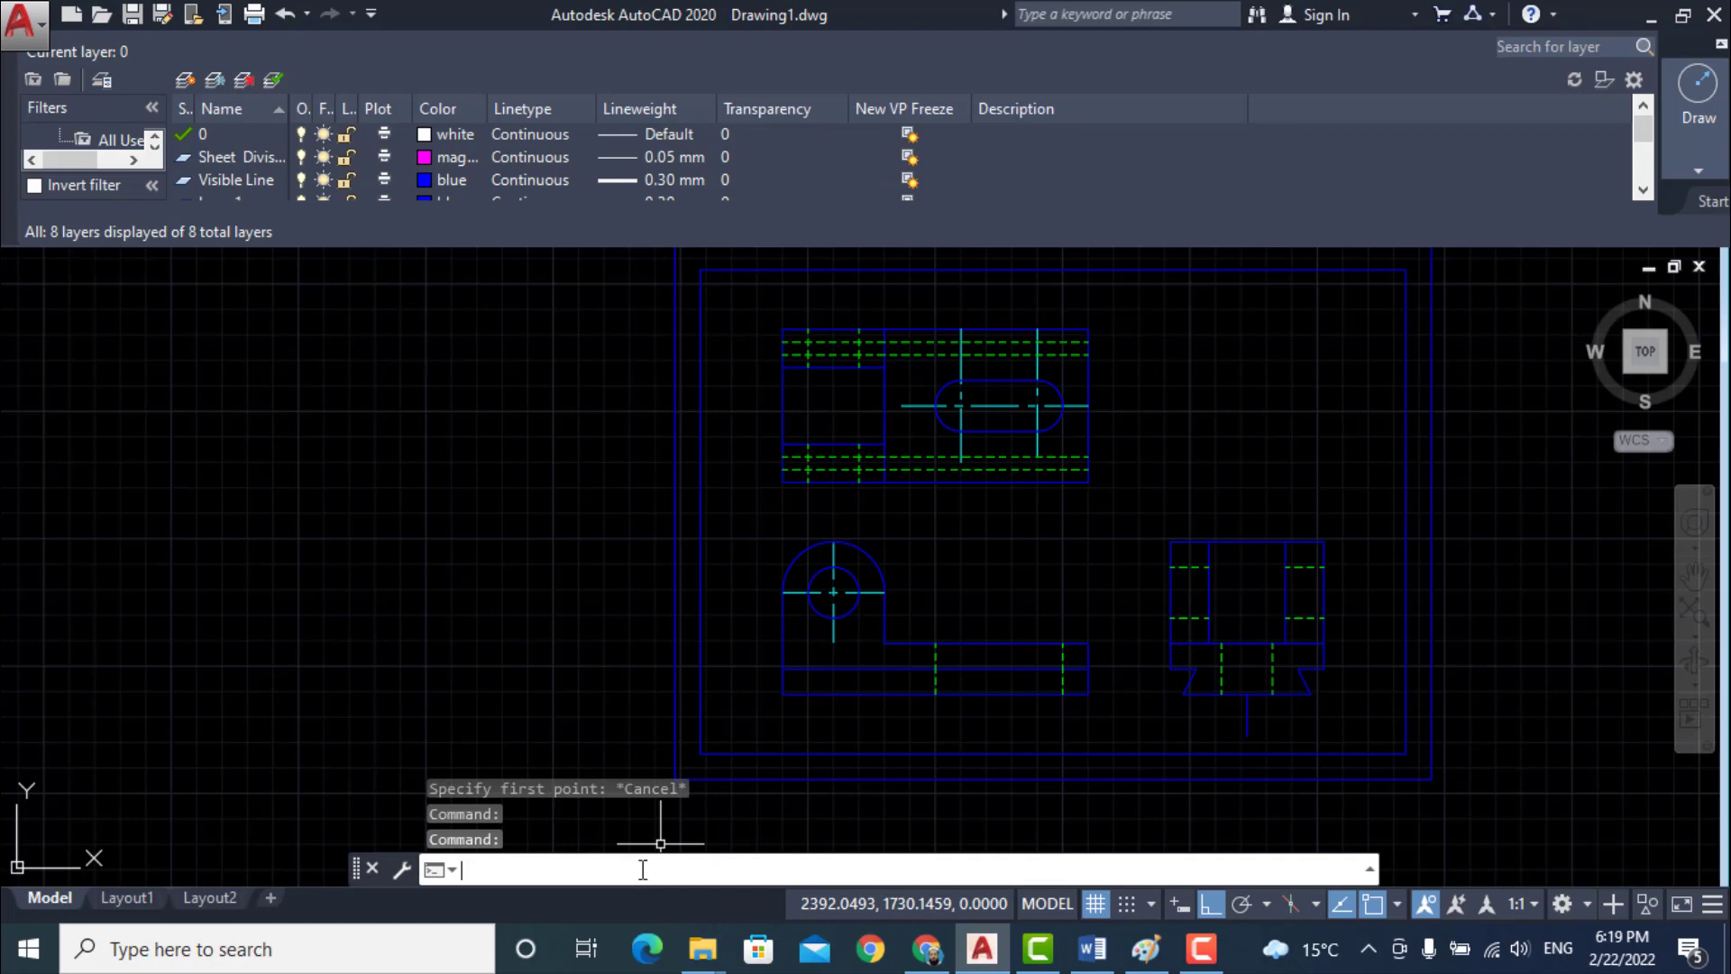
- Draw a title box in the sheet's upper-right corner: a line down from the inner border's top edge and across to its right edge
type("l")
key("Return")
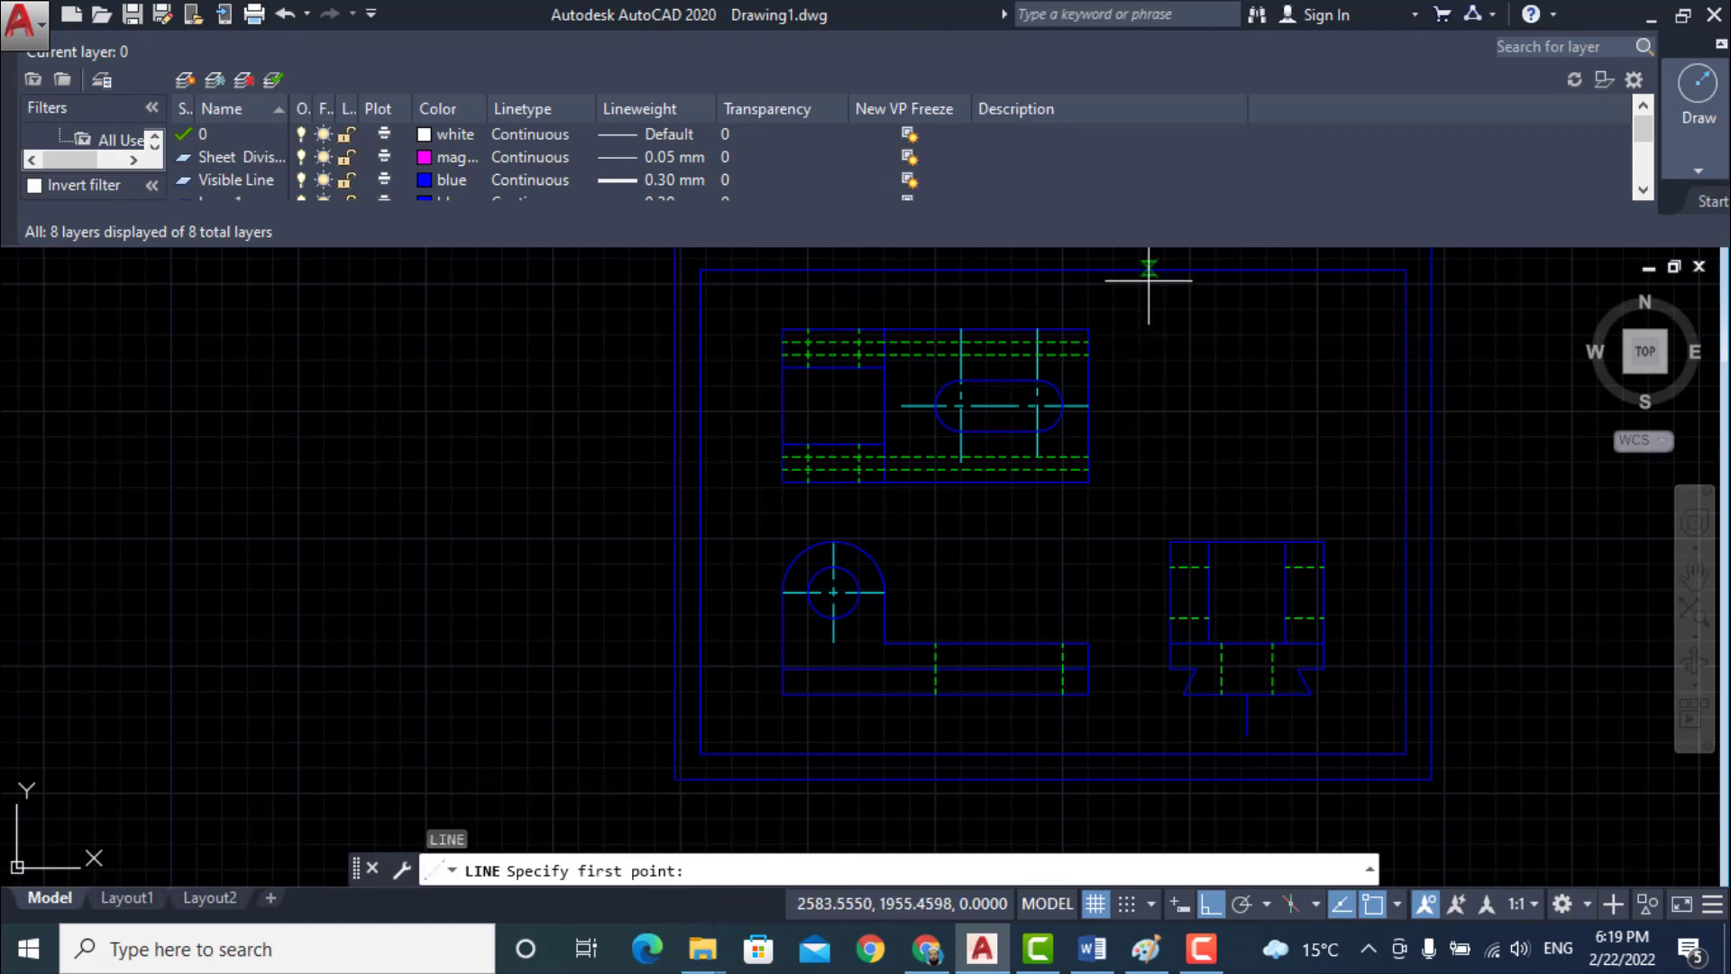
left_click(1145, 269)
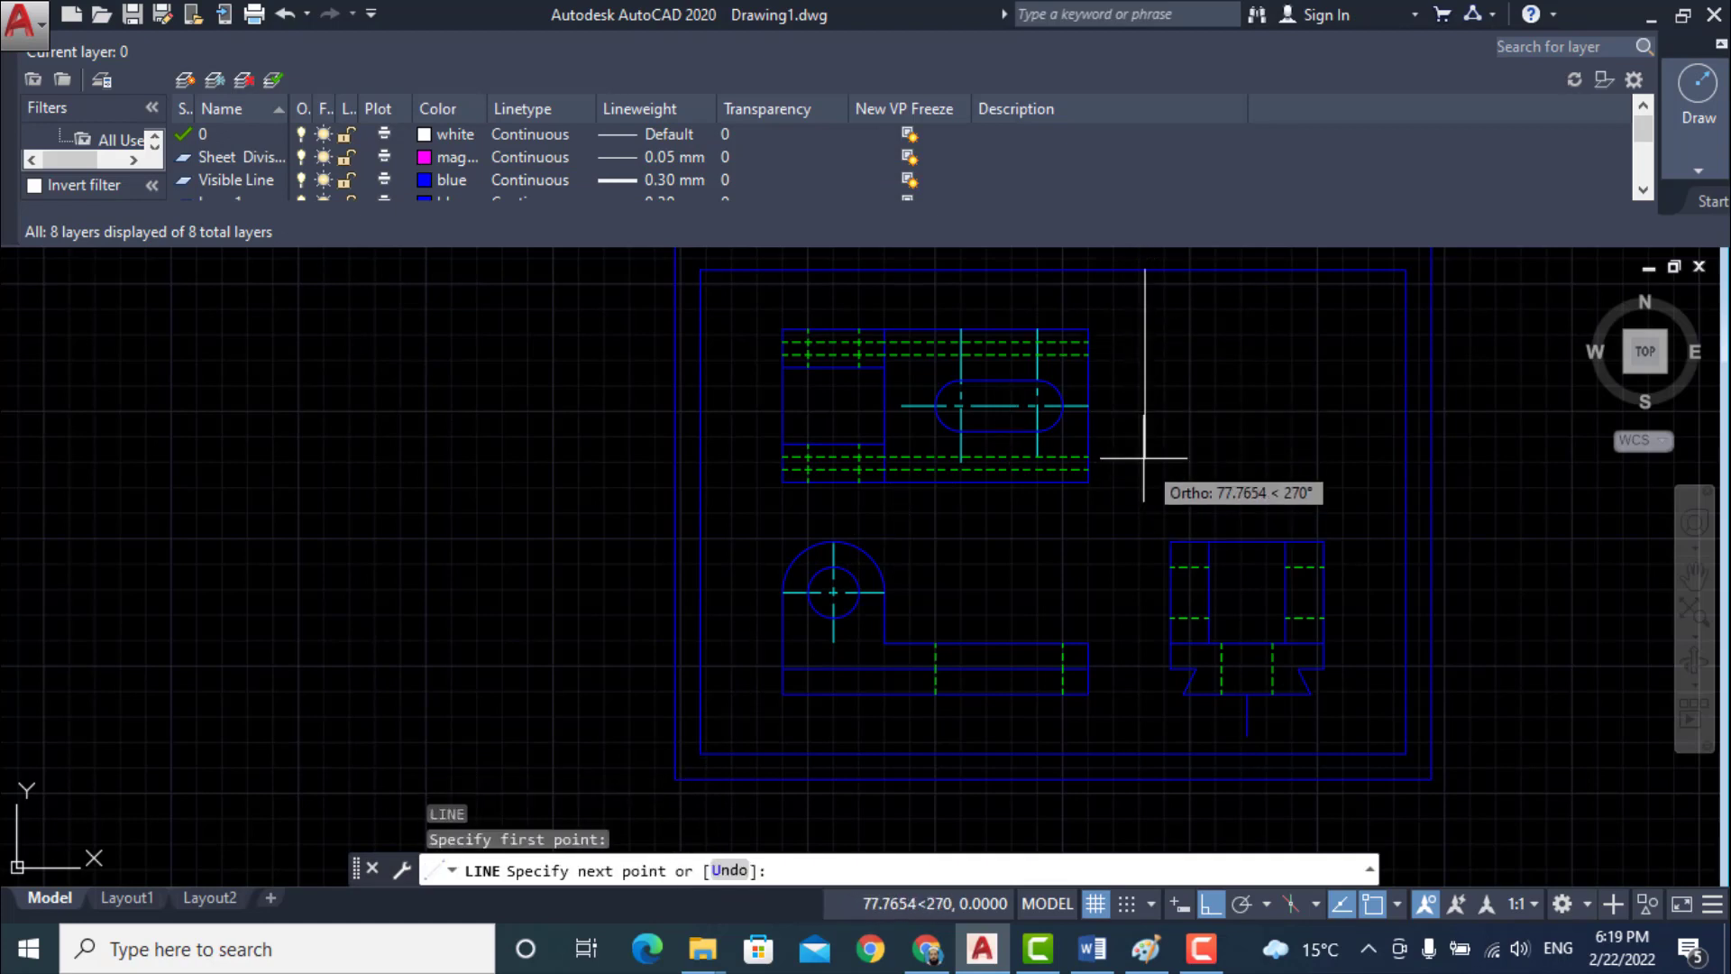
left_click(1144, 440)
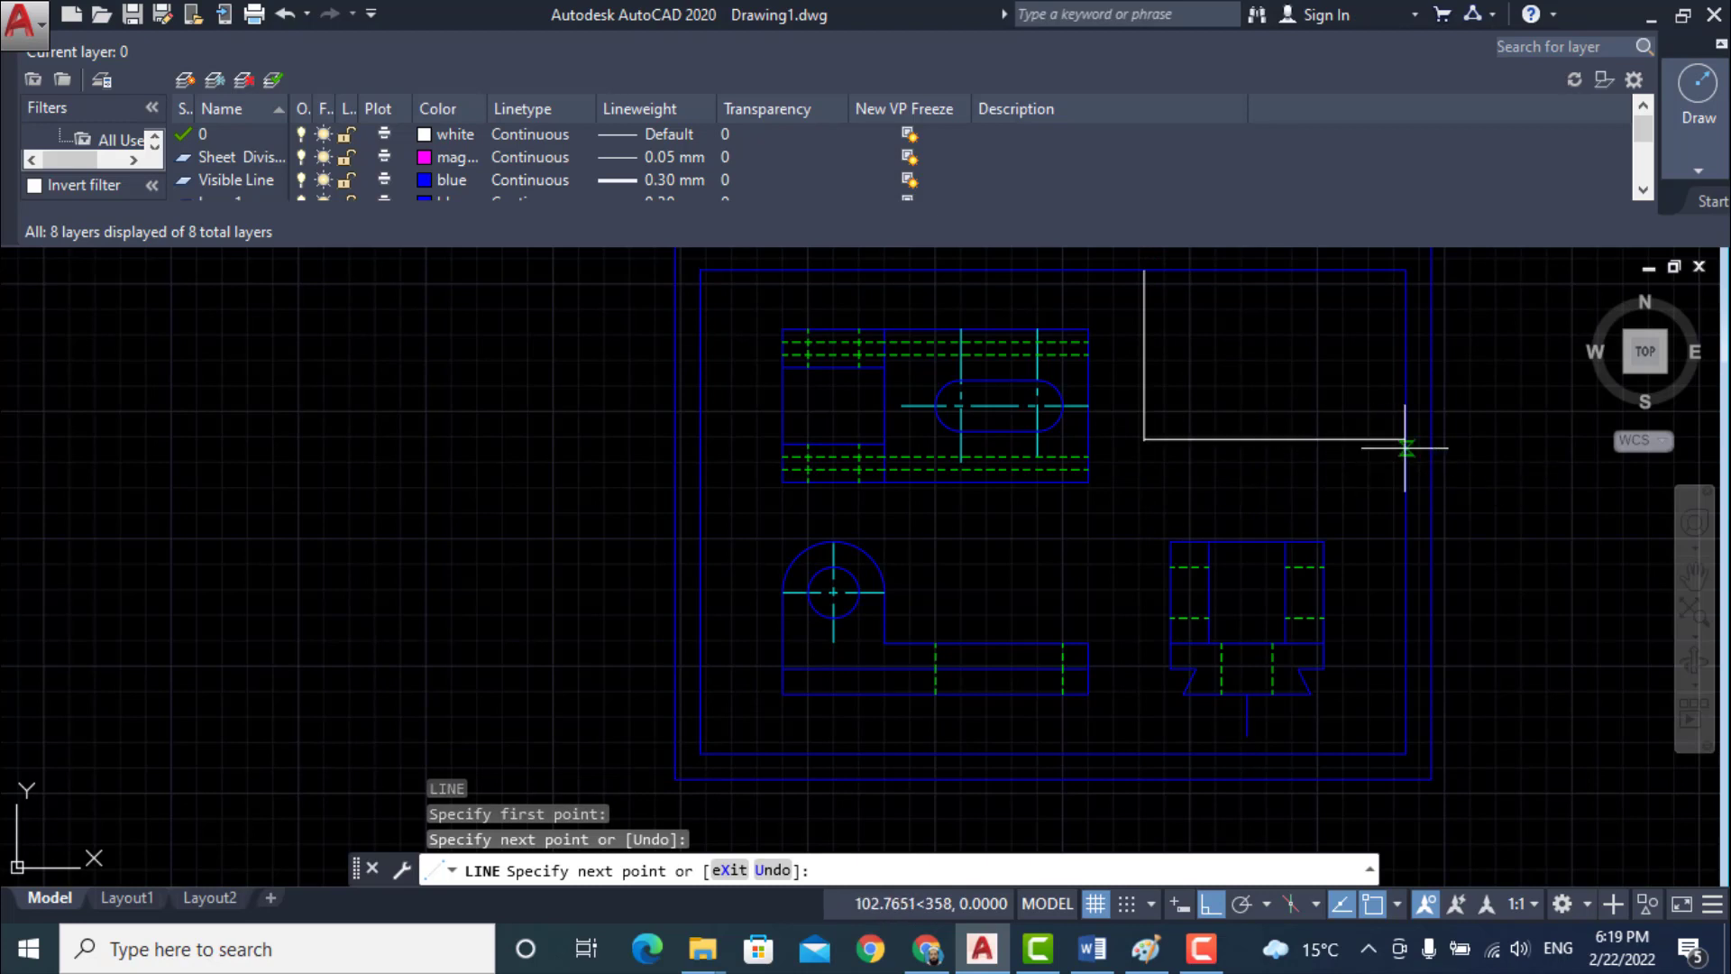
left_click(1407, 448)
key("Return")
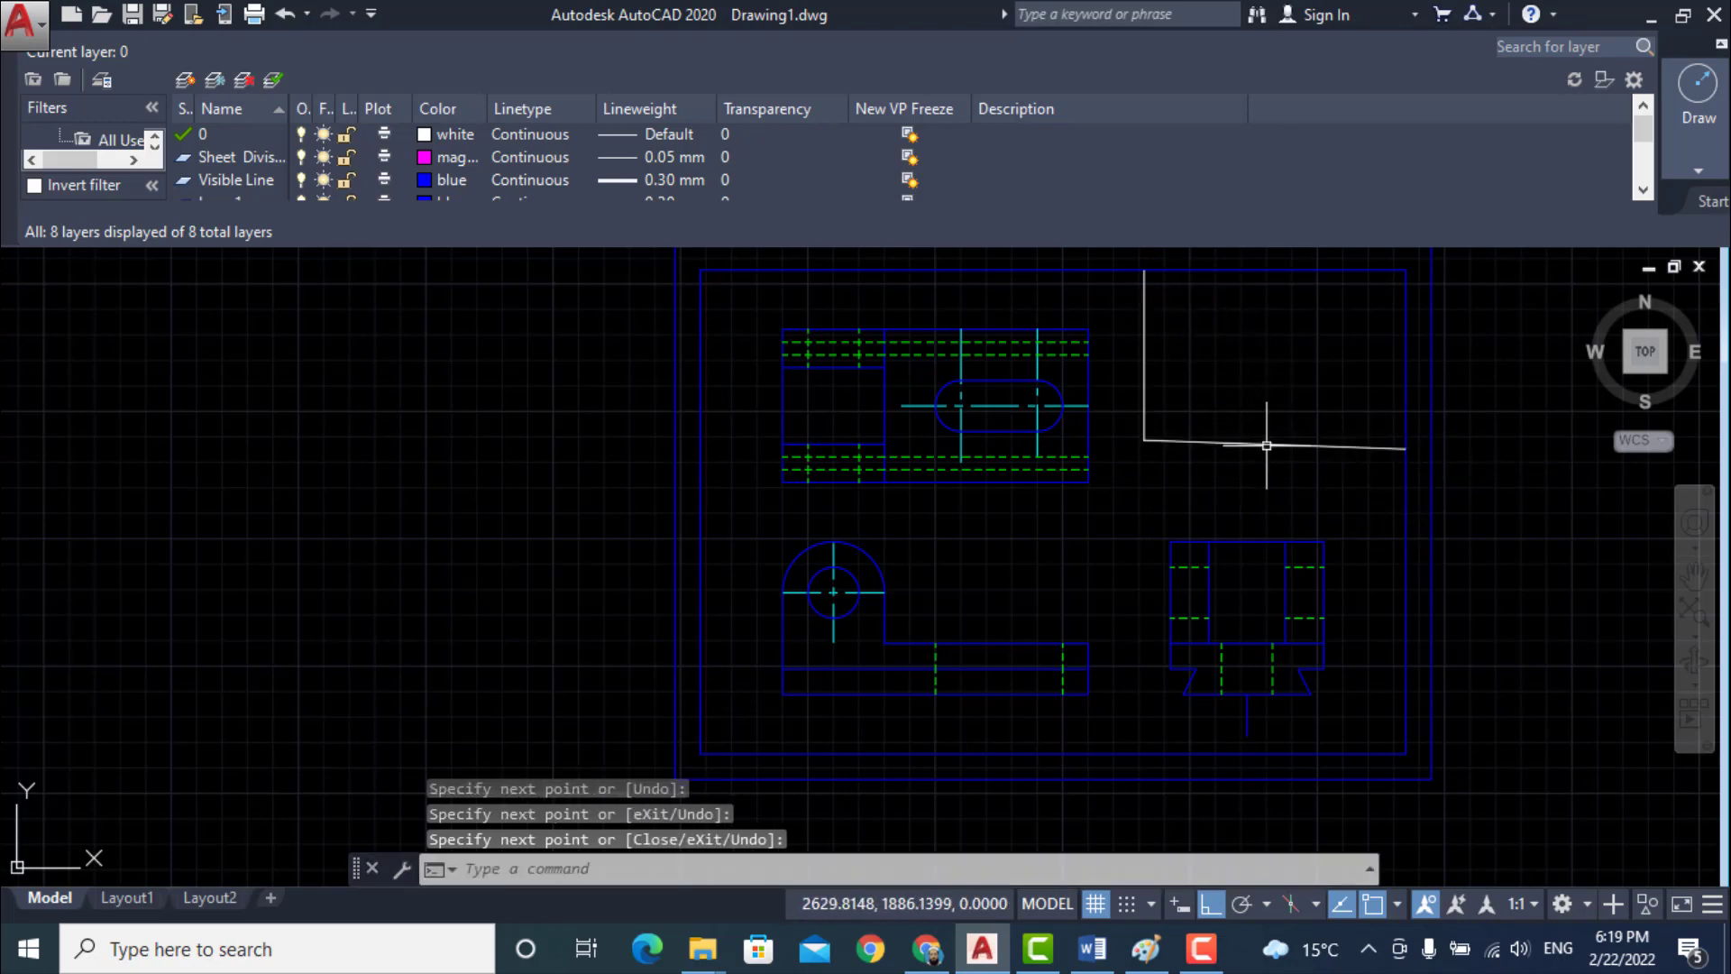
- Erase the title box's slanted bottom line and redraw it about 103 units long from the vertical line's lower end to the right inner border
left_click(1270, 443)
key("Delete")
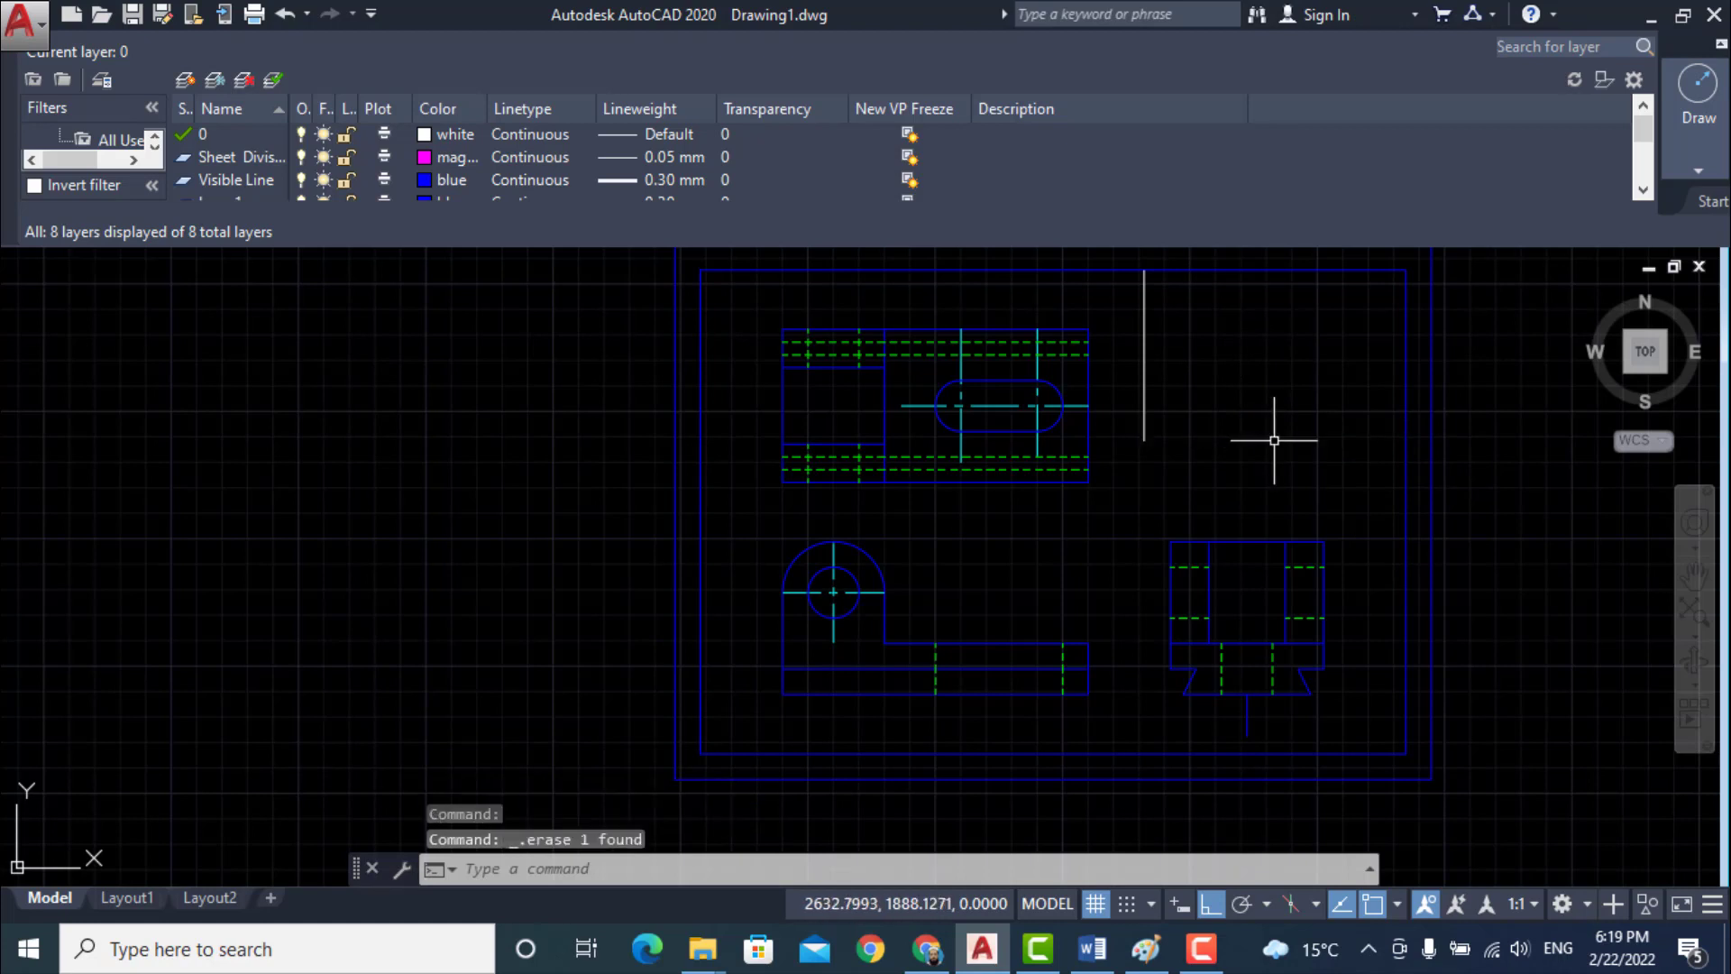
type("l")
key("Return")
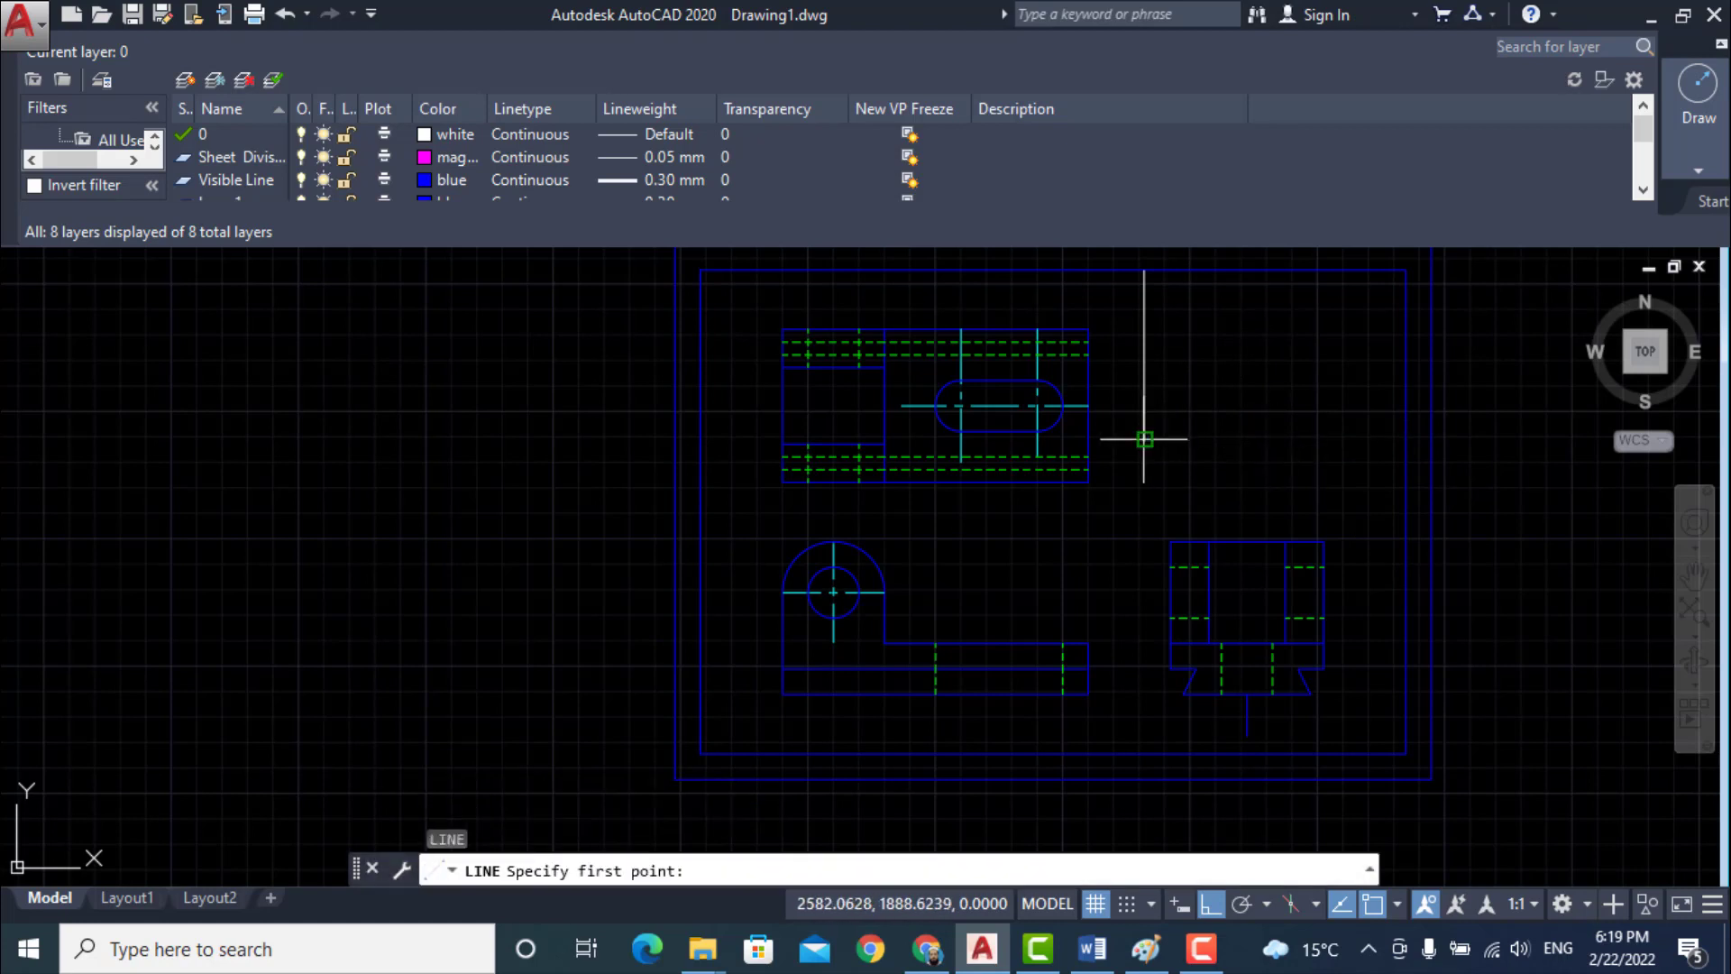
left_click(1145, 439)
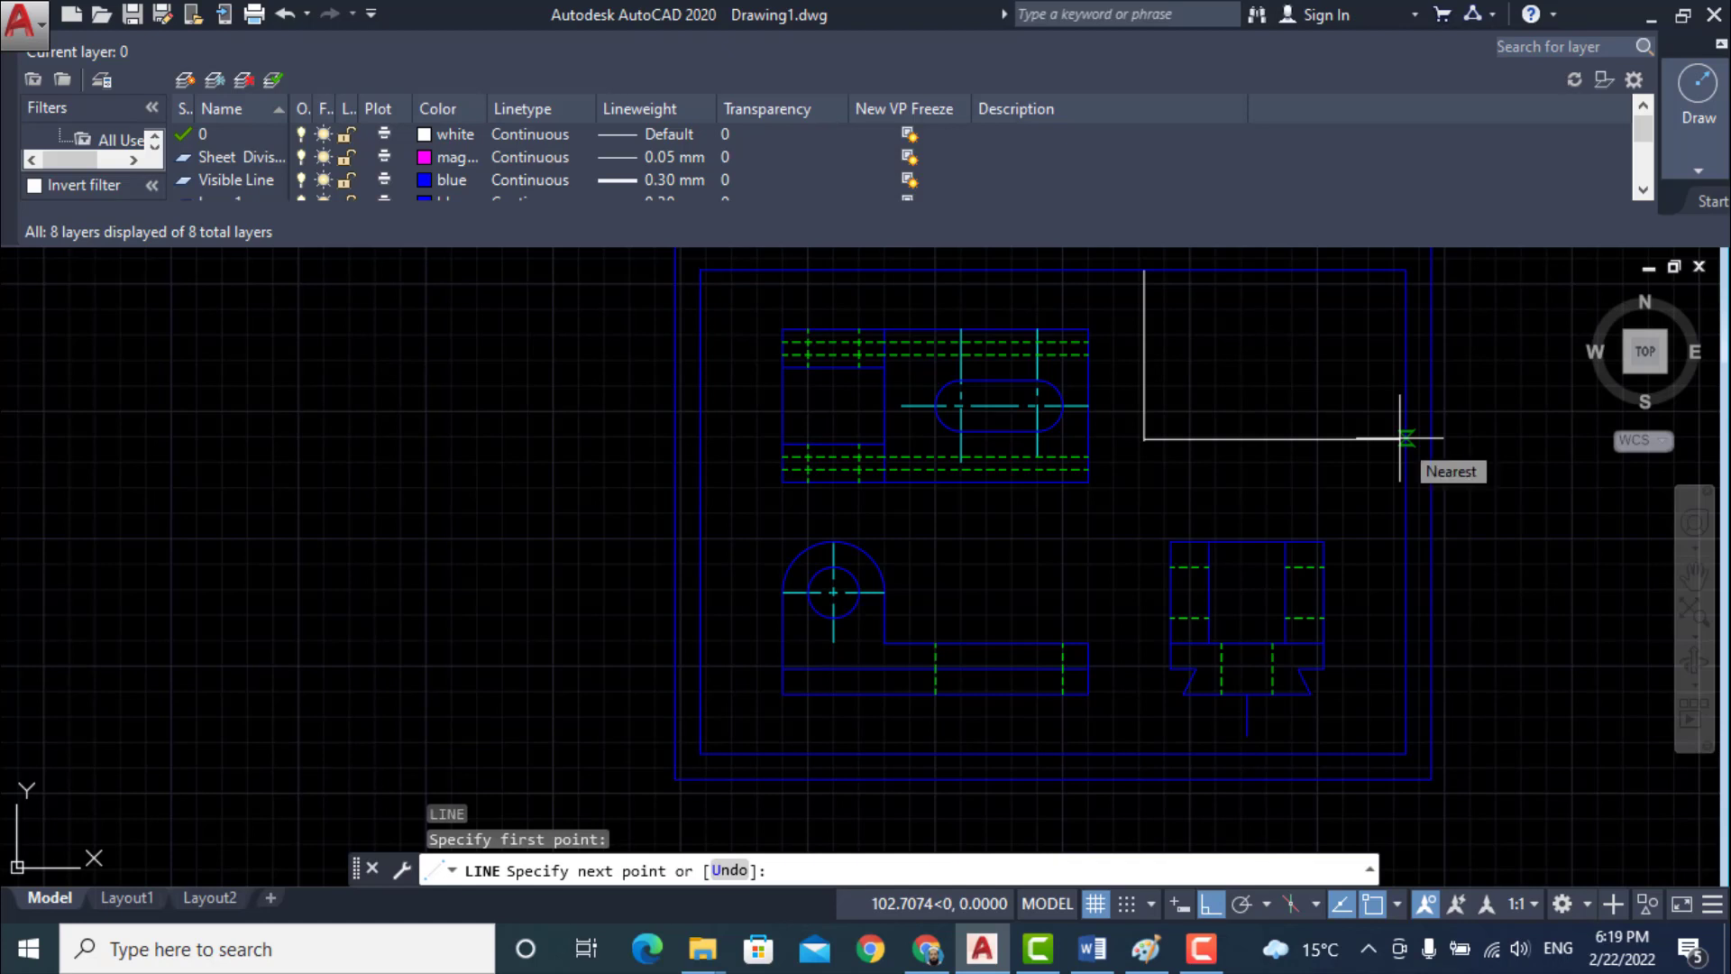
left_click(1402, 440)
key("Return")
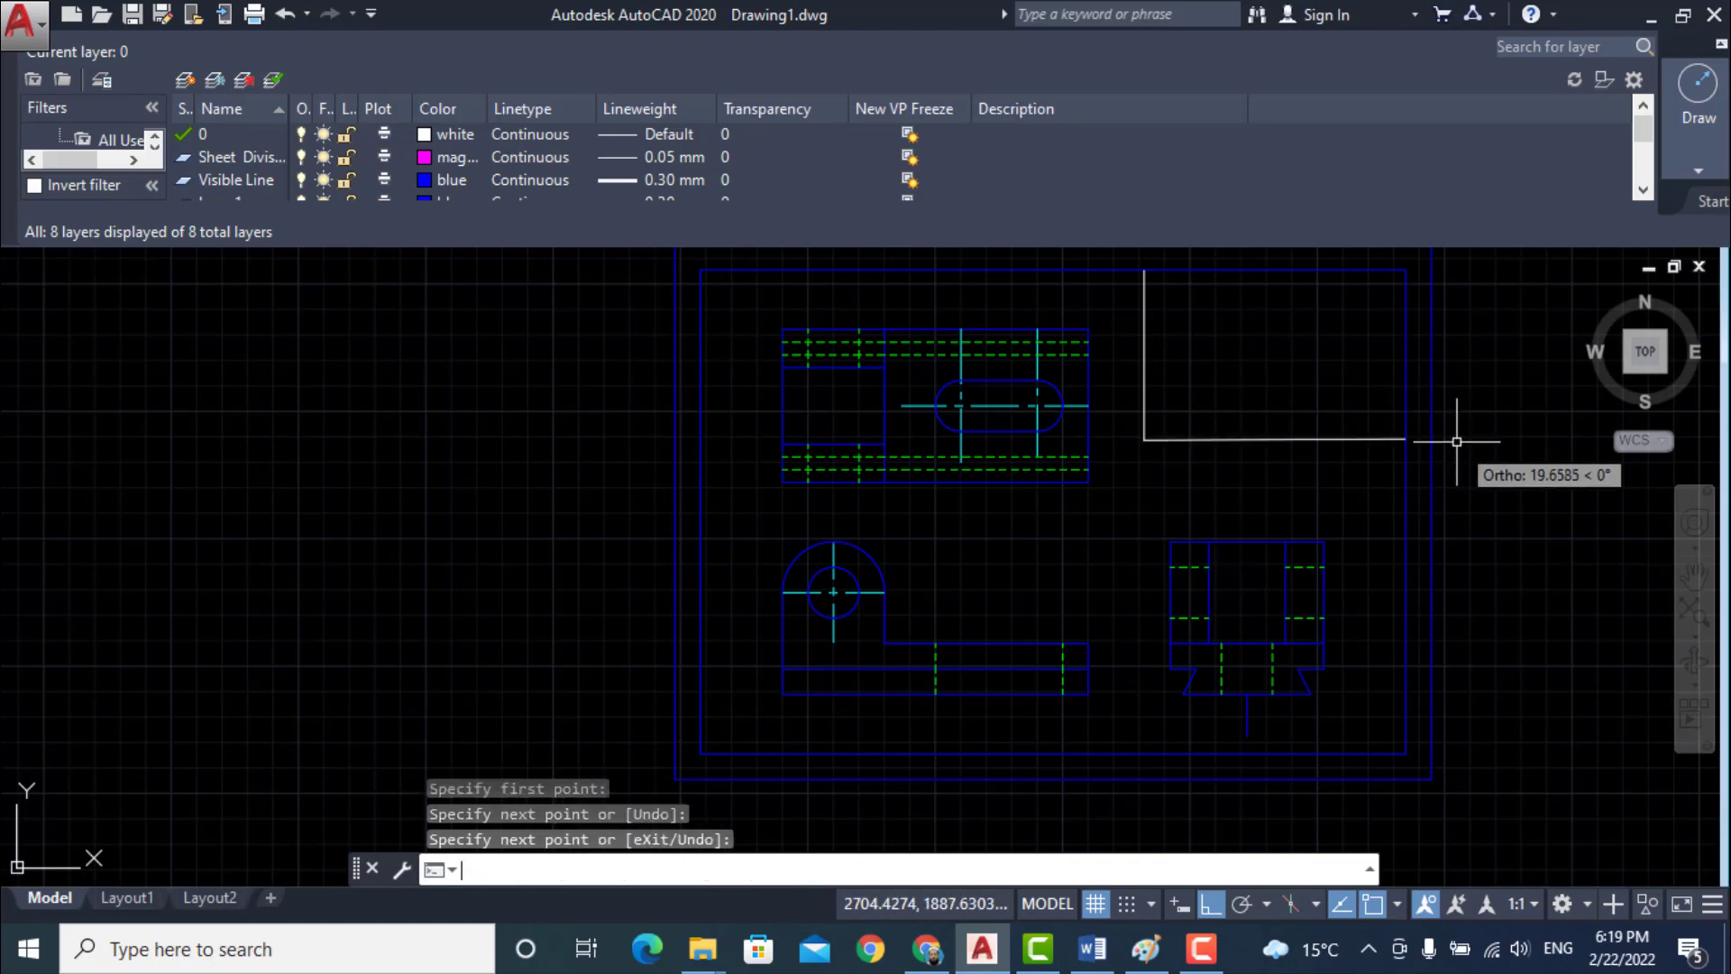
- Place single-line text in the title box's upper-left corner with height 3.5 and rotation angle 0
left_click(742, 871)
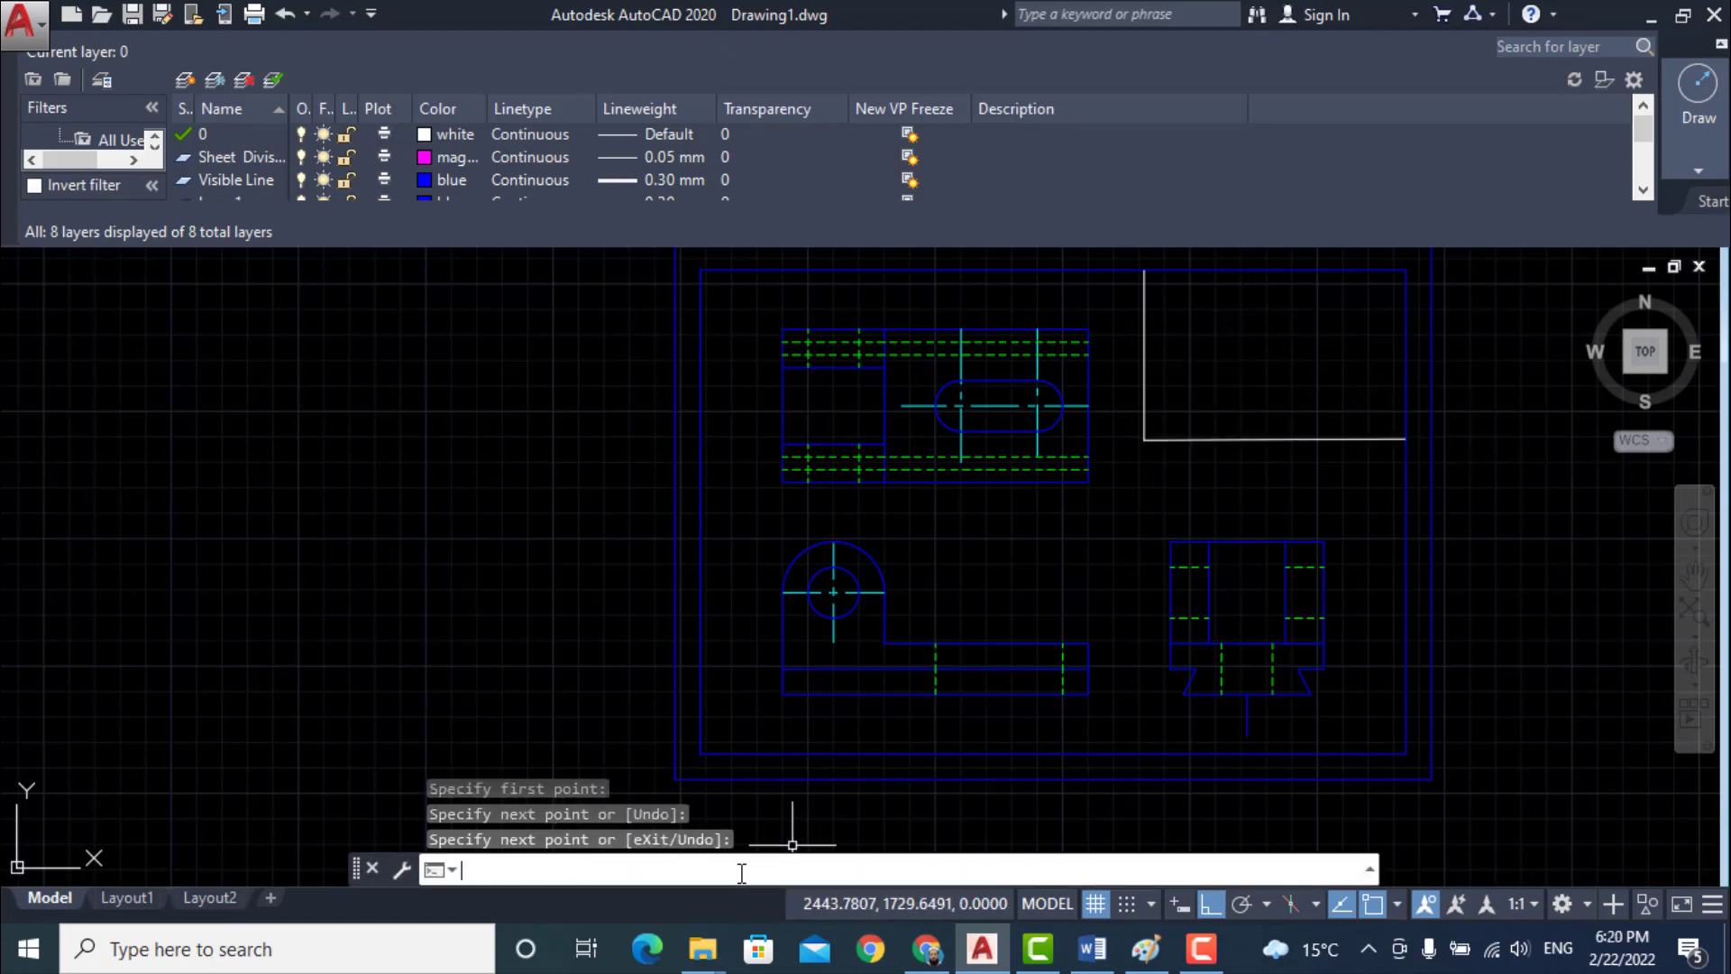
type("text")
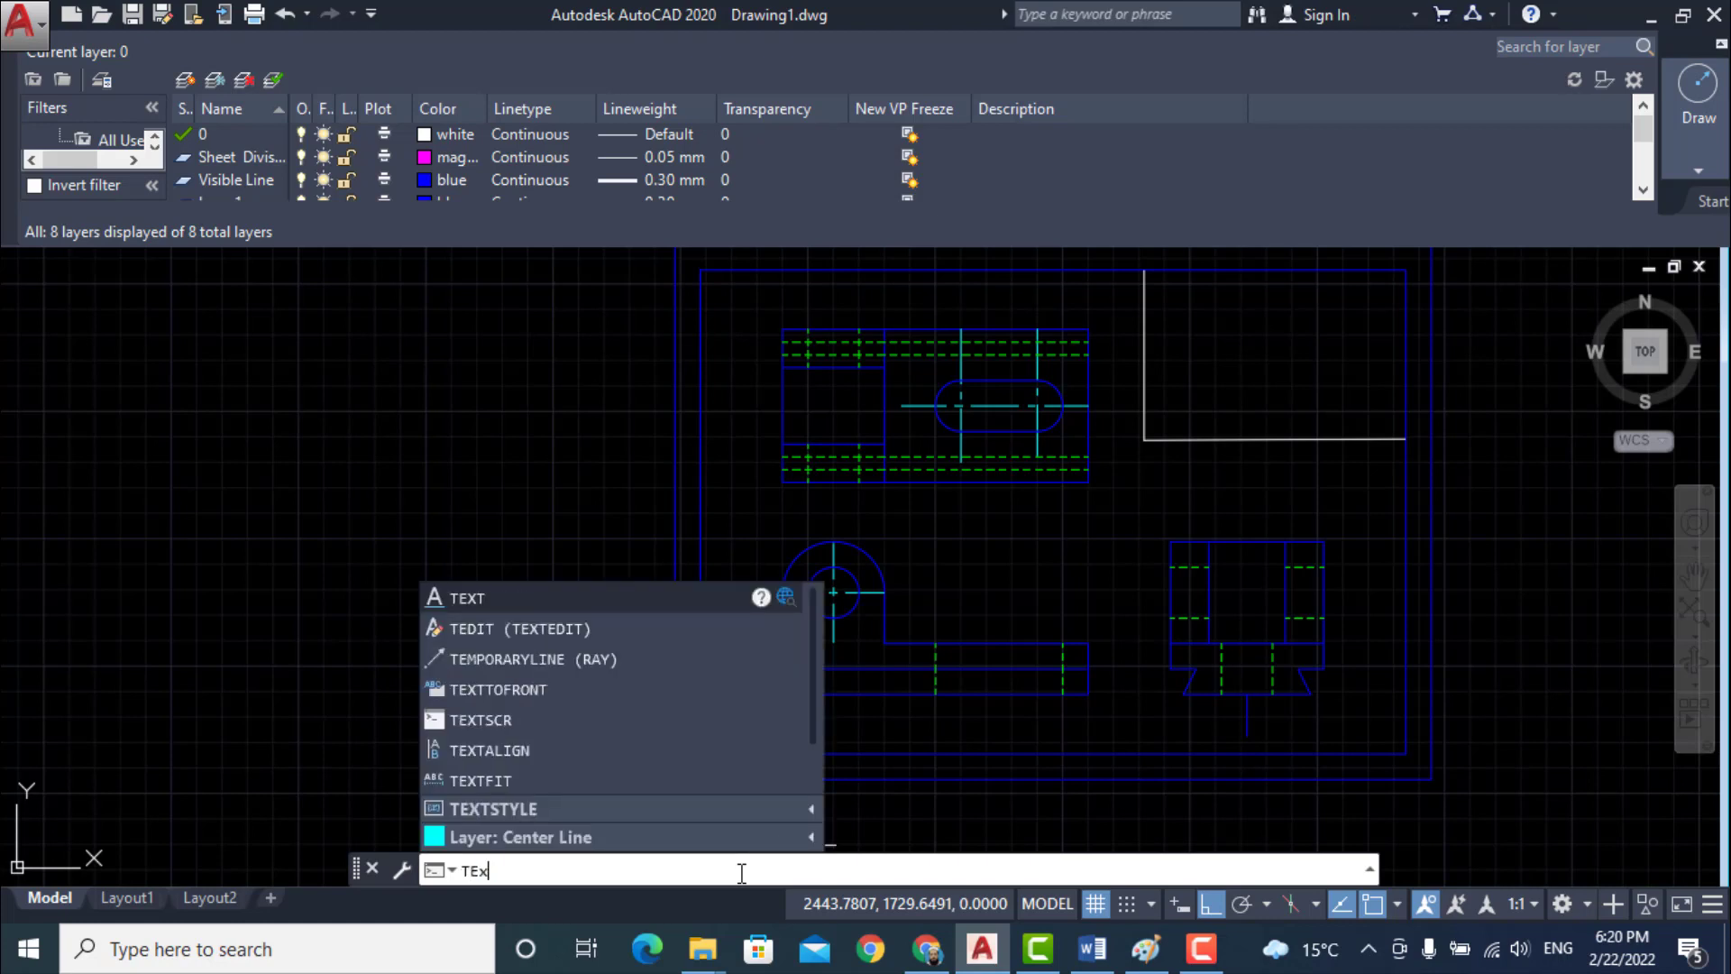
key("Return")
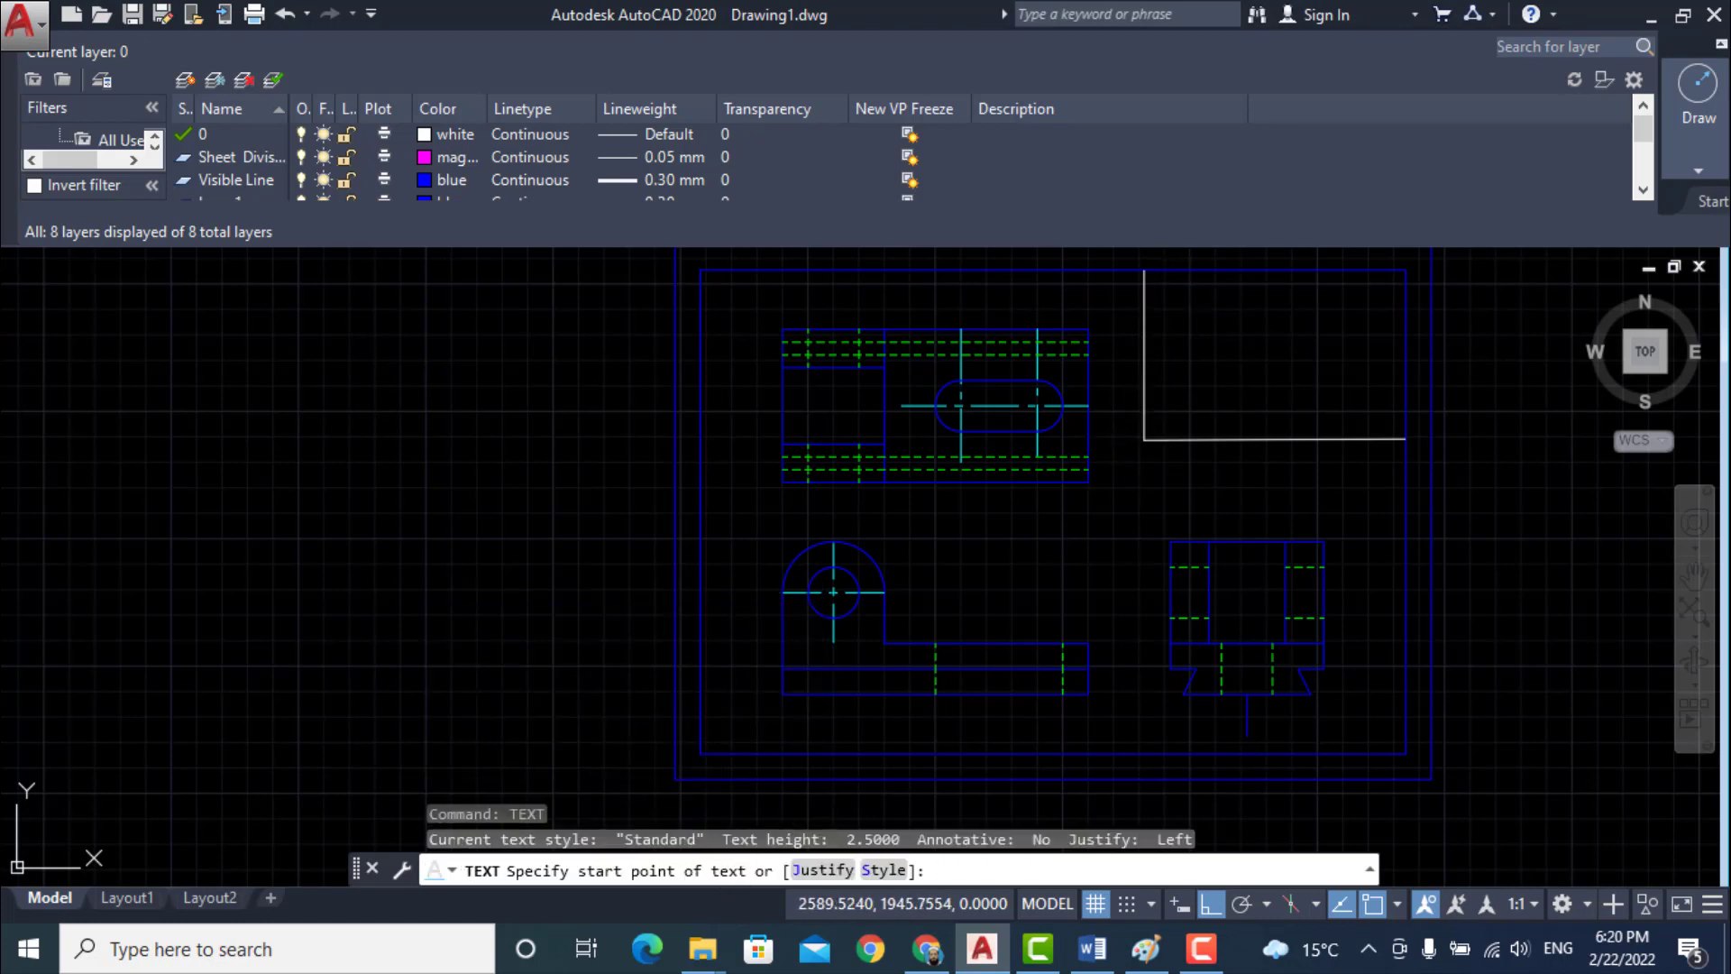
left_click(1164, 297)
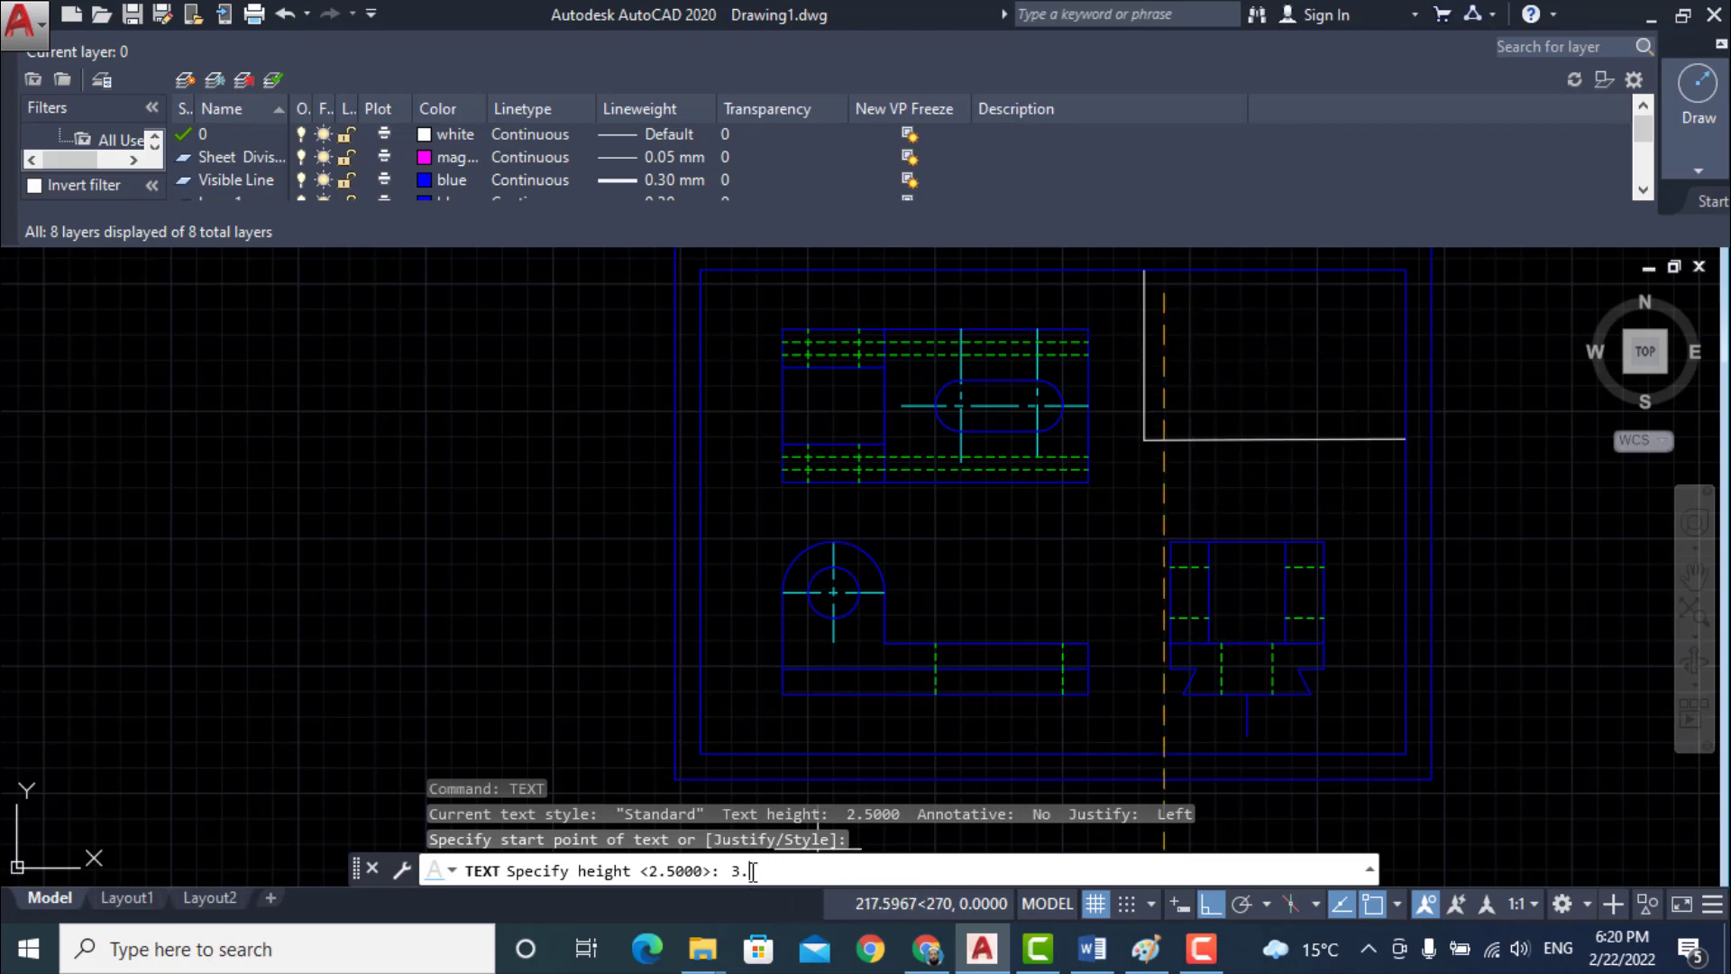
key("Return")
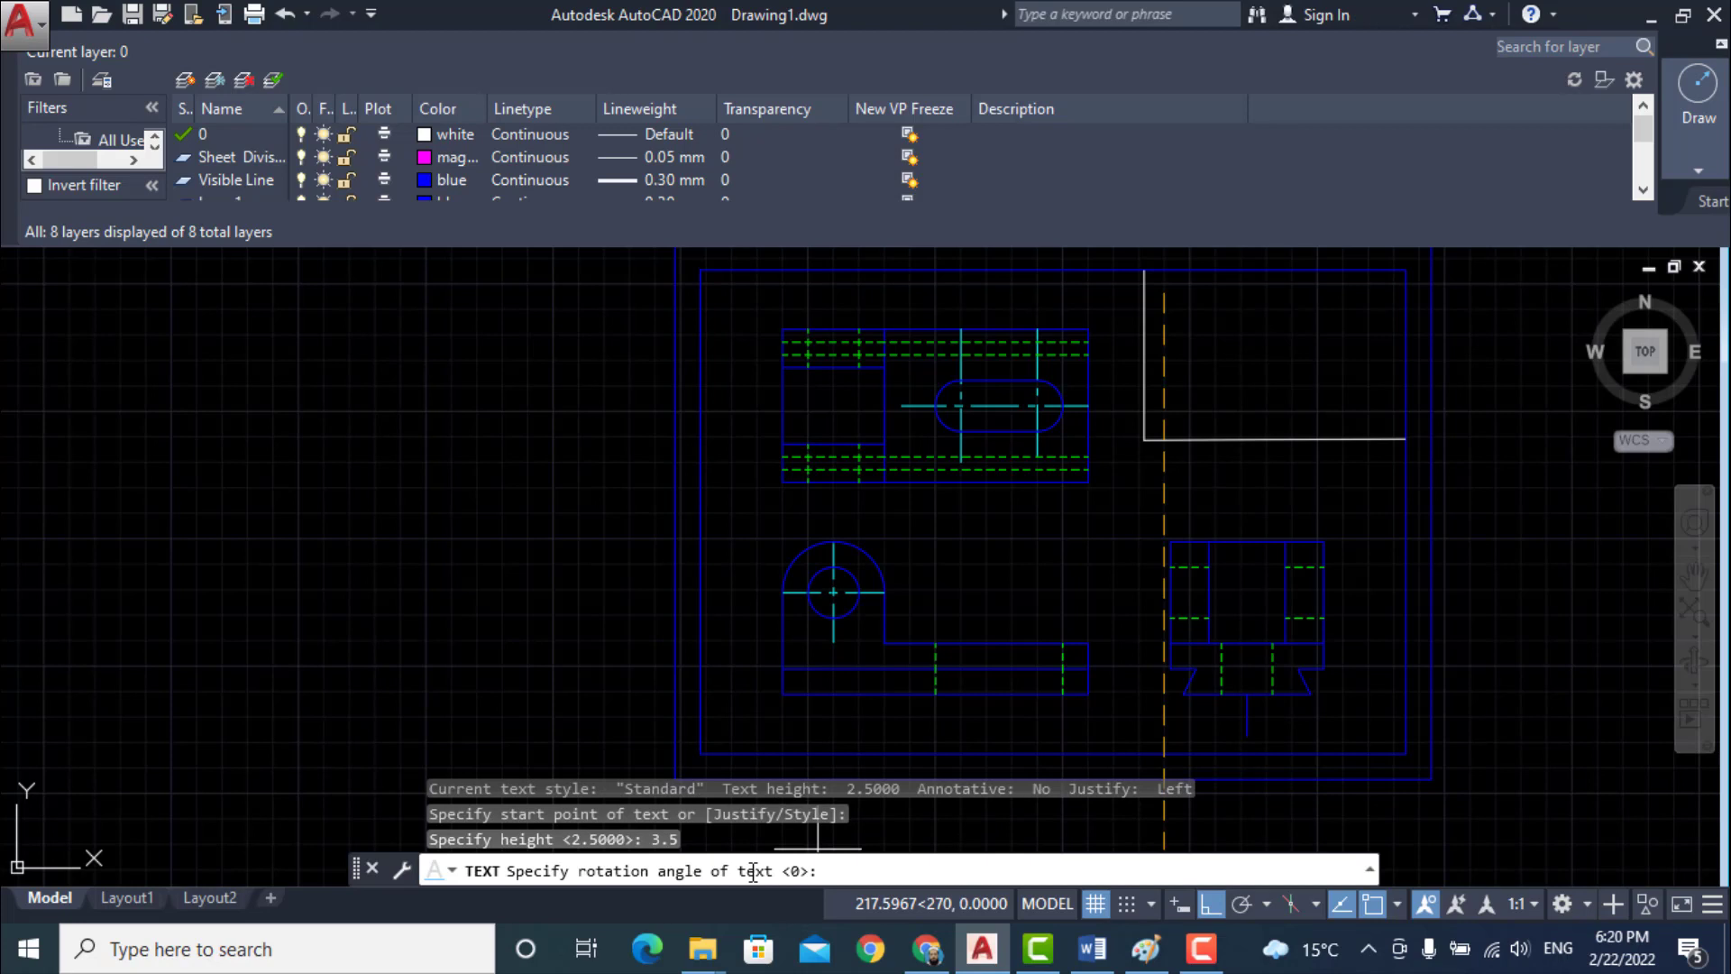
key("Return")
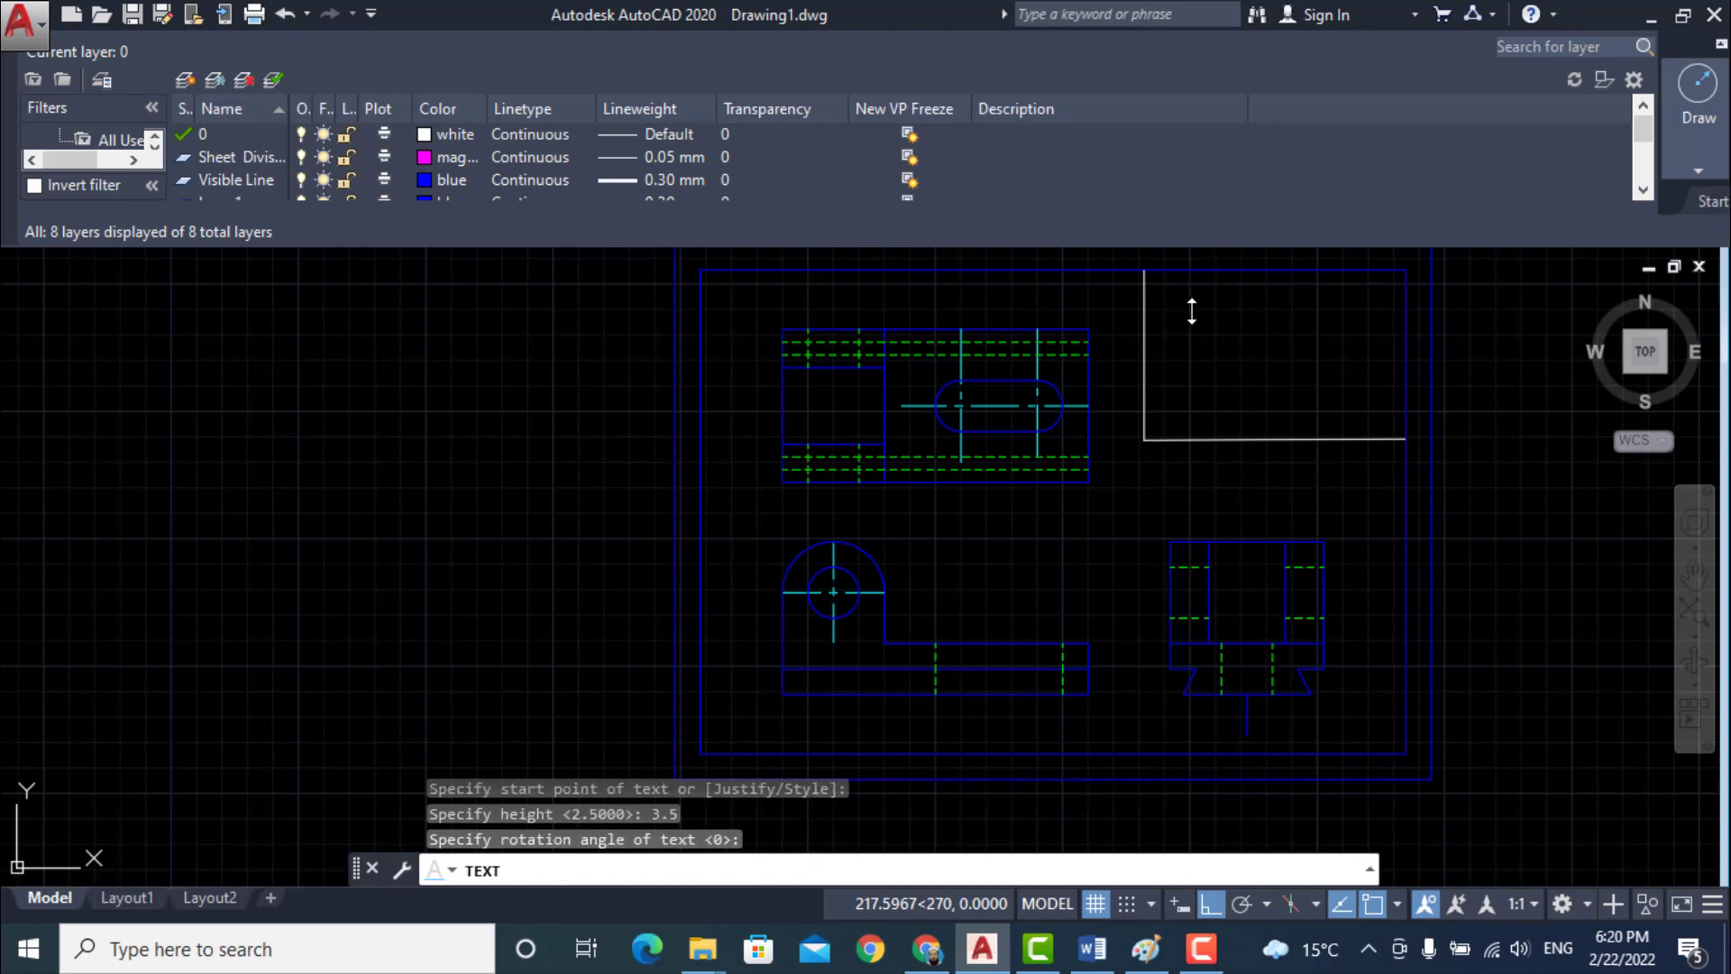
- Write the labels "Name:", "Reg:" and "Sec" on three separate lines in the title box and finish the text
type("Nam")
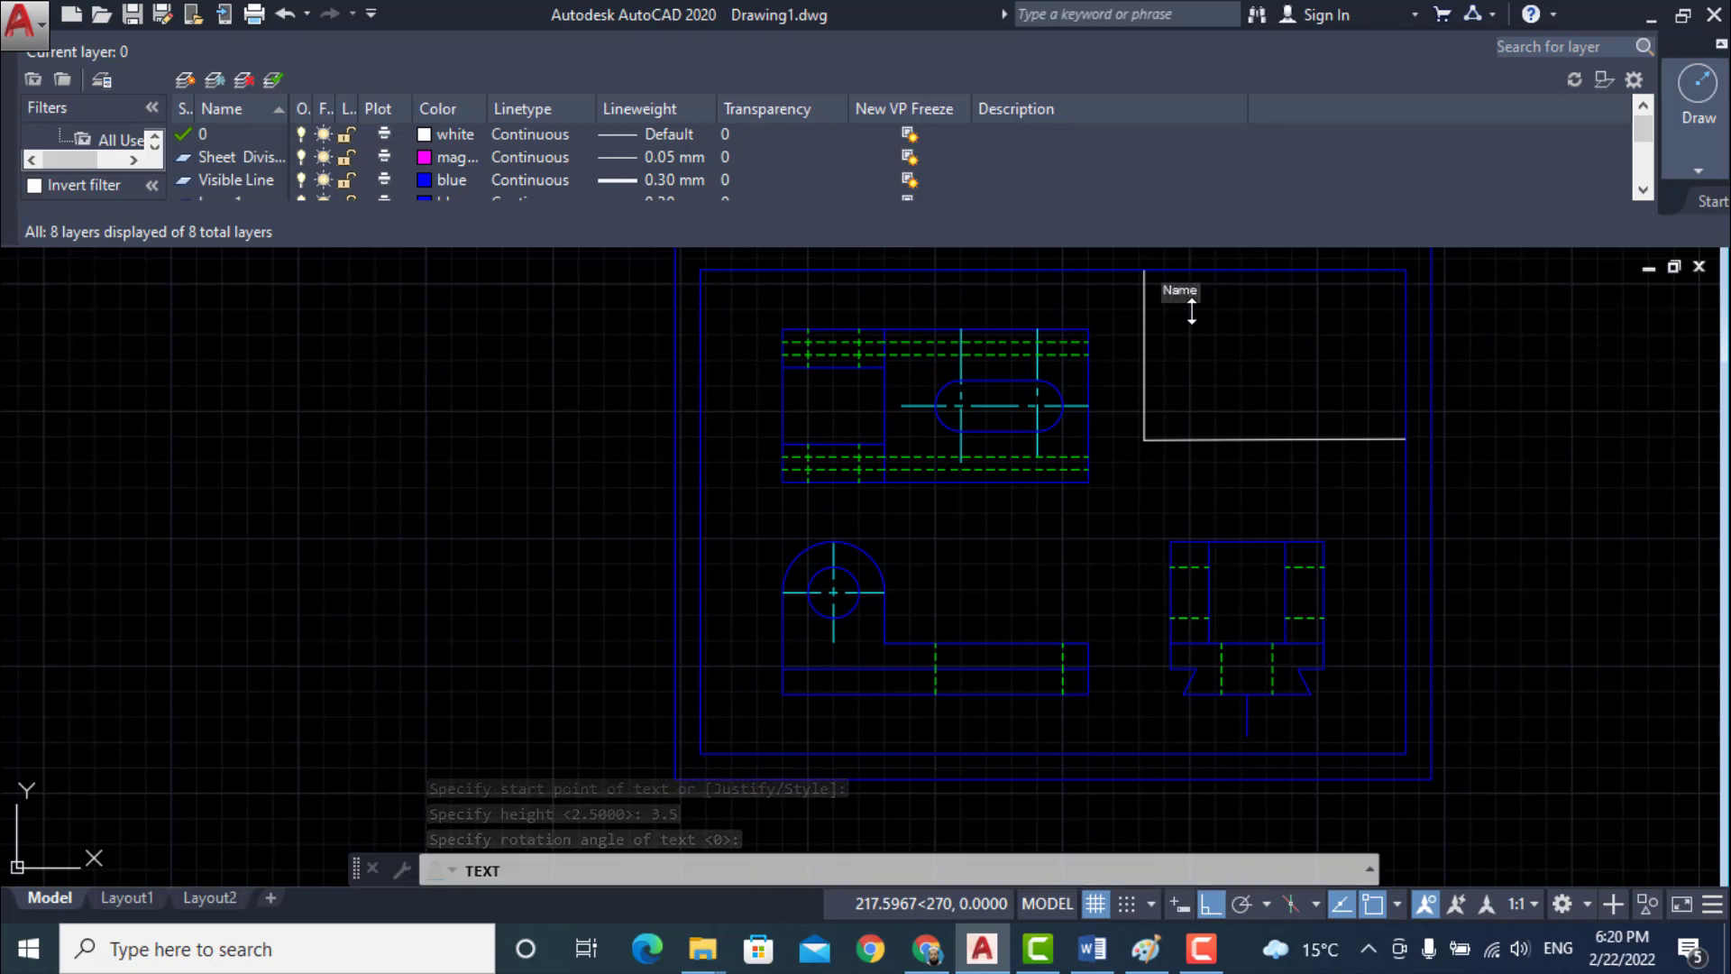
type("e")
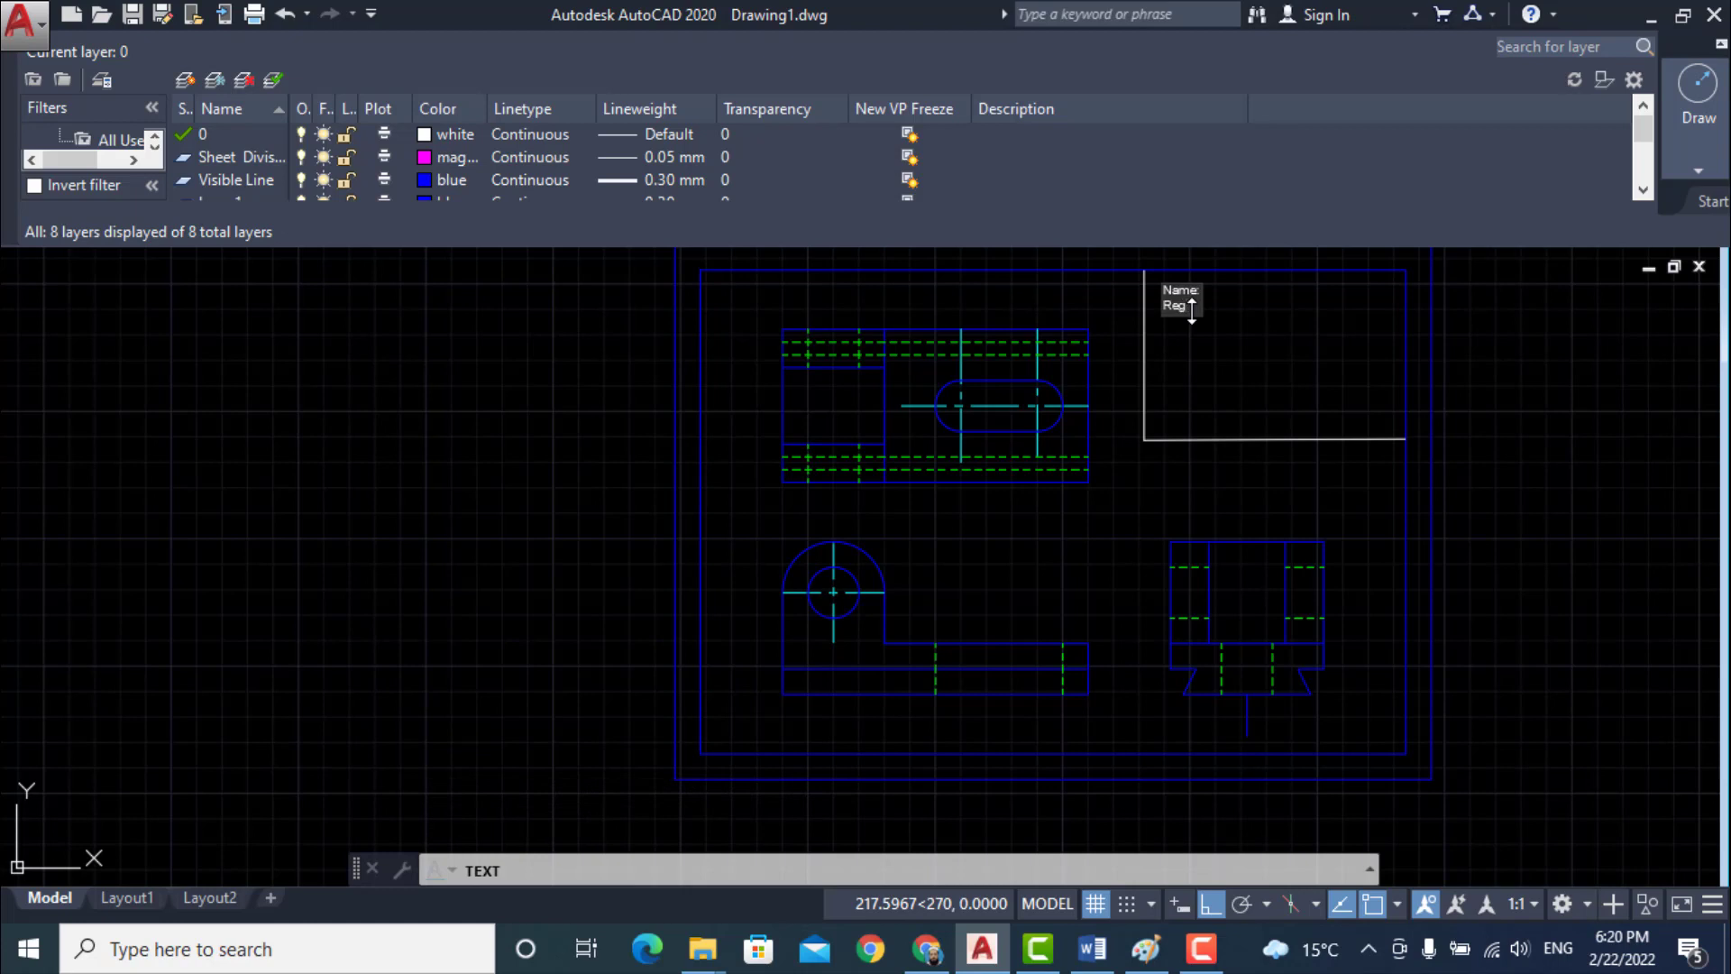
key("Return")
type("Sec:")
key("Return")
key("Return")
middle_click_drag(1233, 332, 1233, 409)
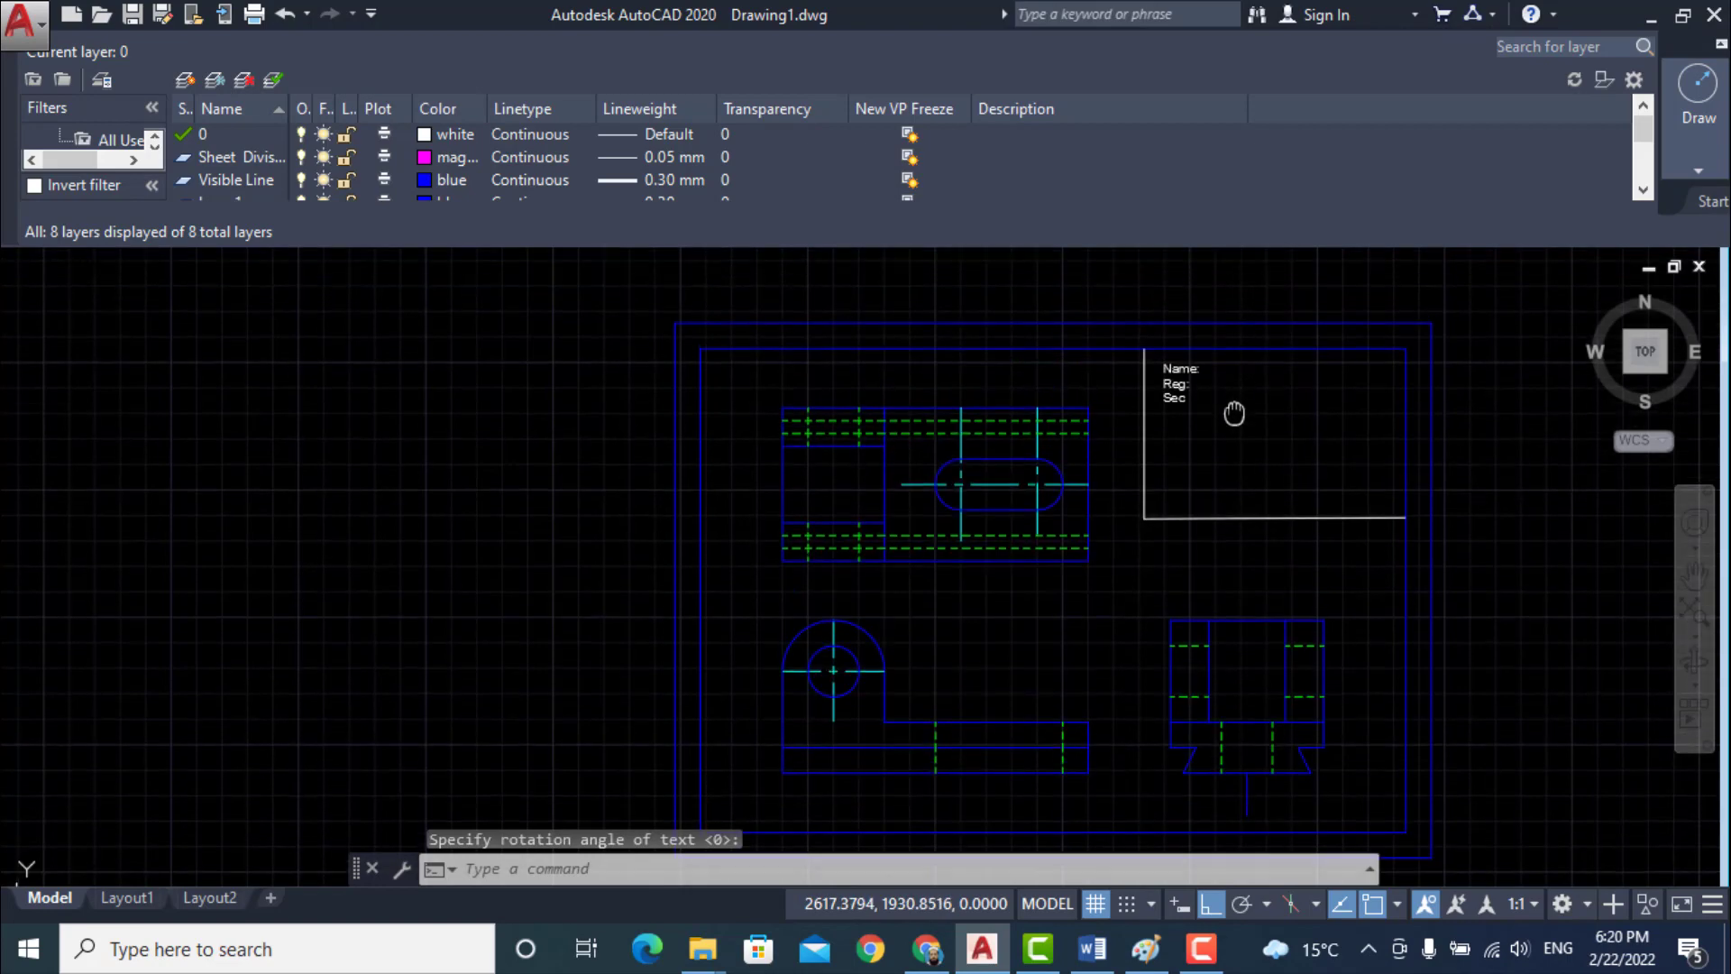
scroll(1233, 433, "up", 1)
scroll(1233, 441, "down", 5)
scroll(1232, 474, "up", 6)
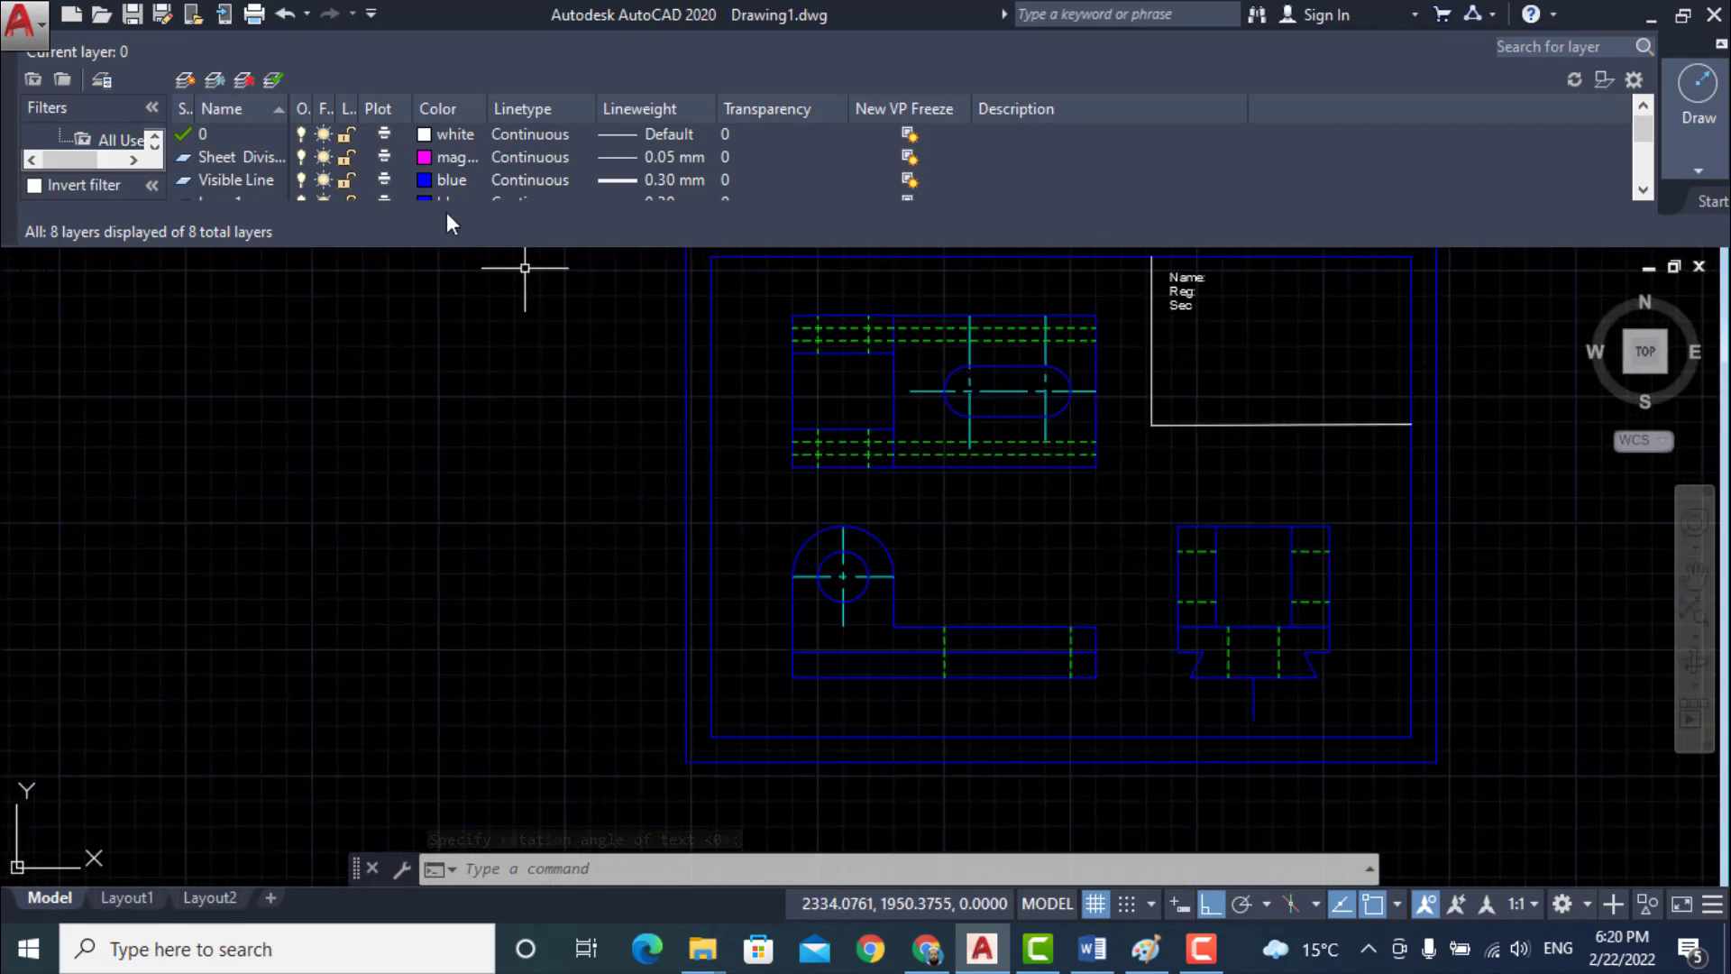
- Dimension the front view's overall length along its bottom edge, placing the dimension just below the view
scroll(350, 178, "down", 1)
scroll(665, 577, "down", 2)
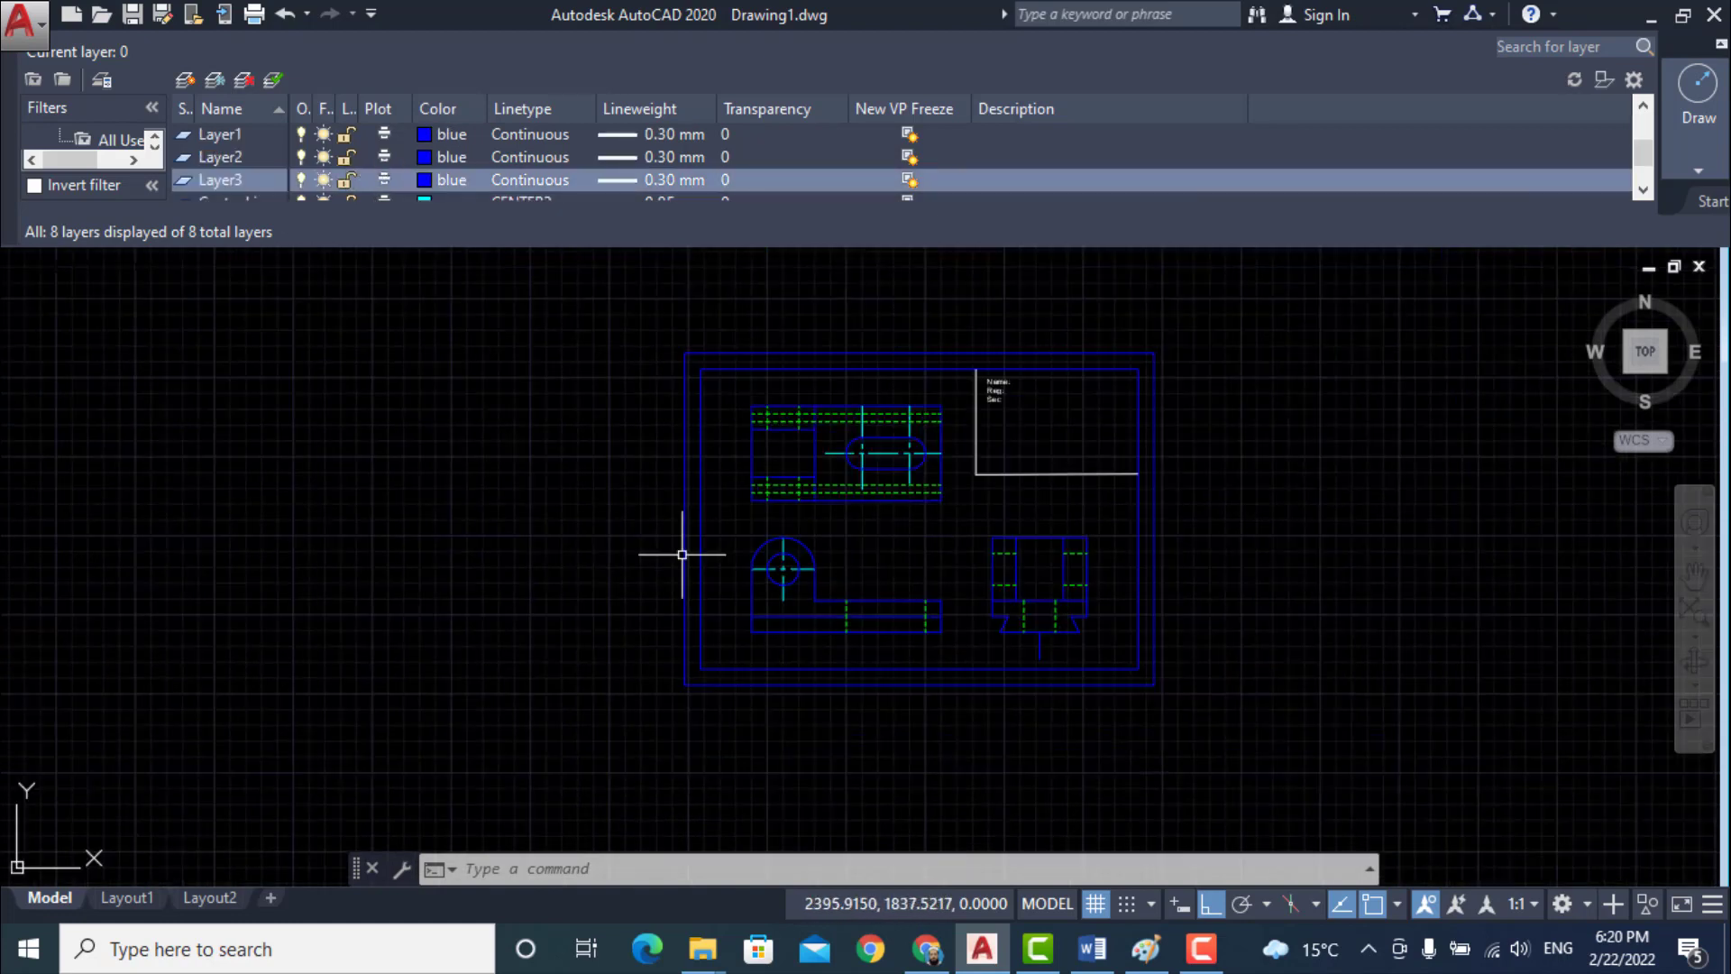
left_click(577, 867)
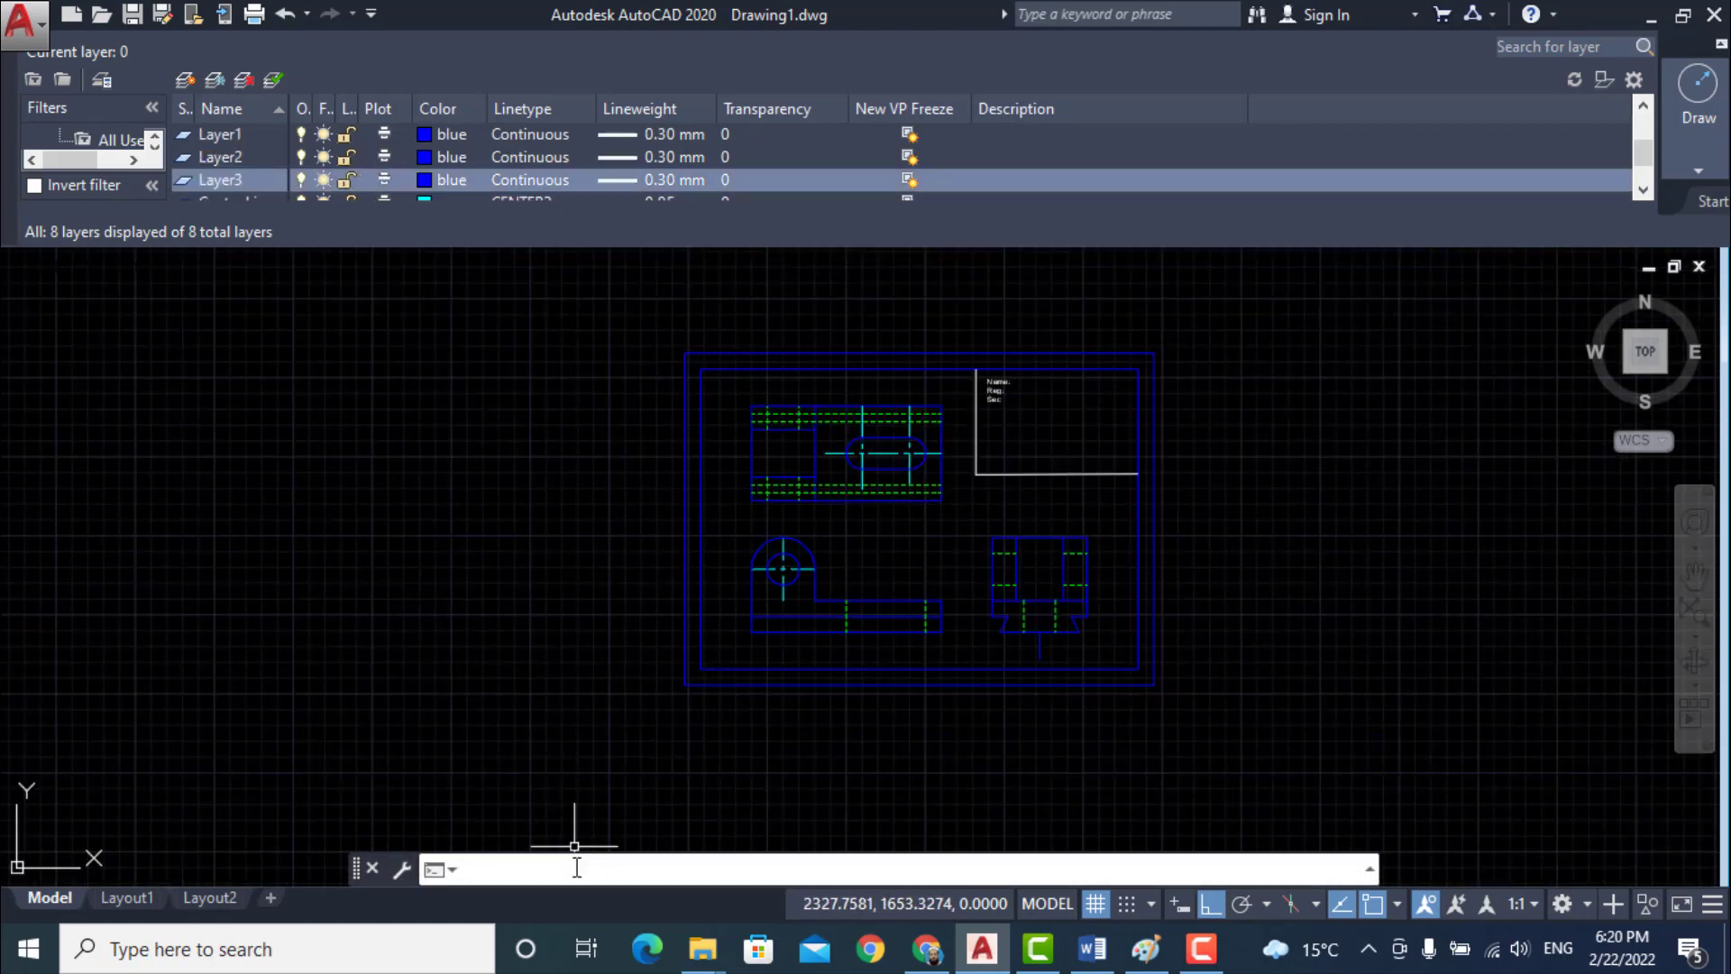
type("dim")
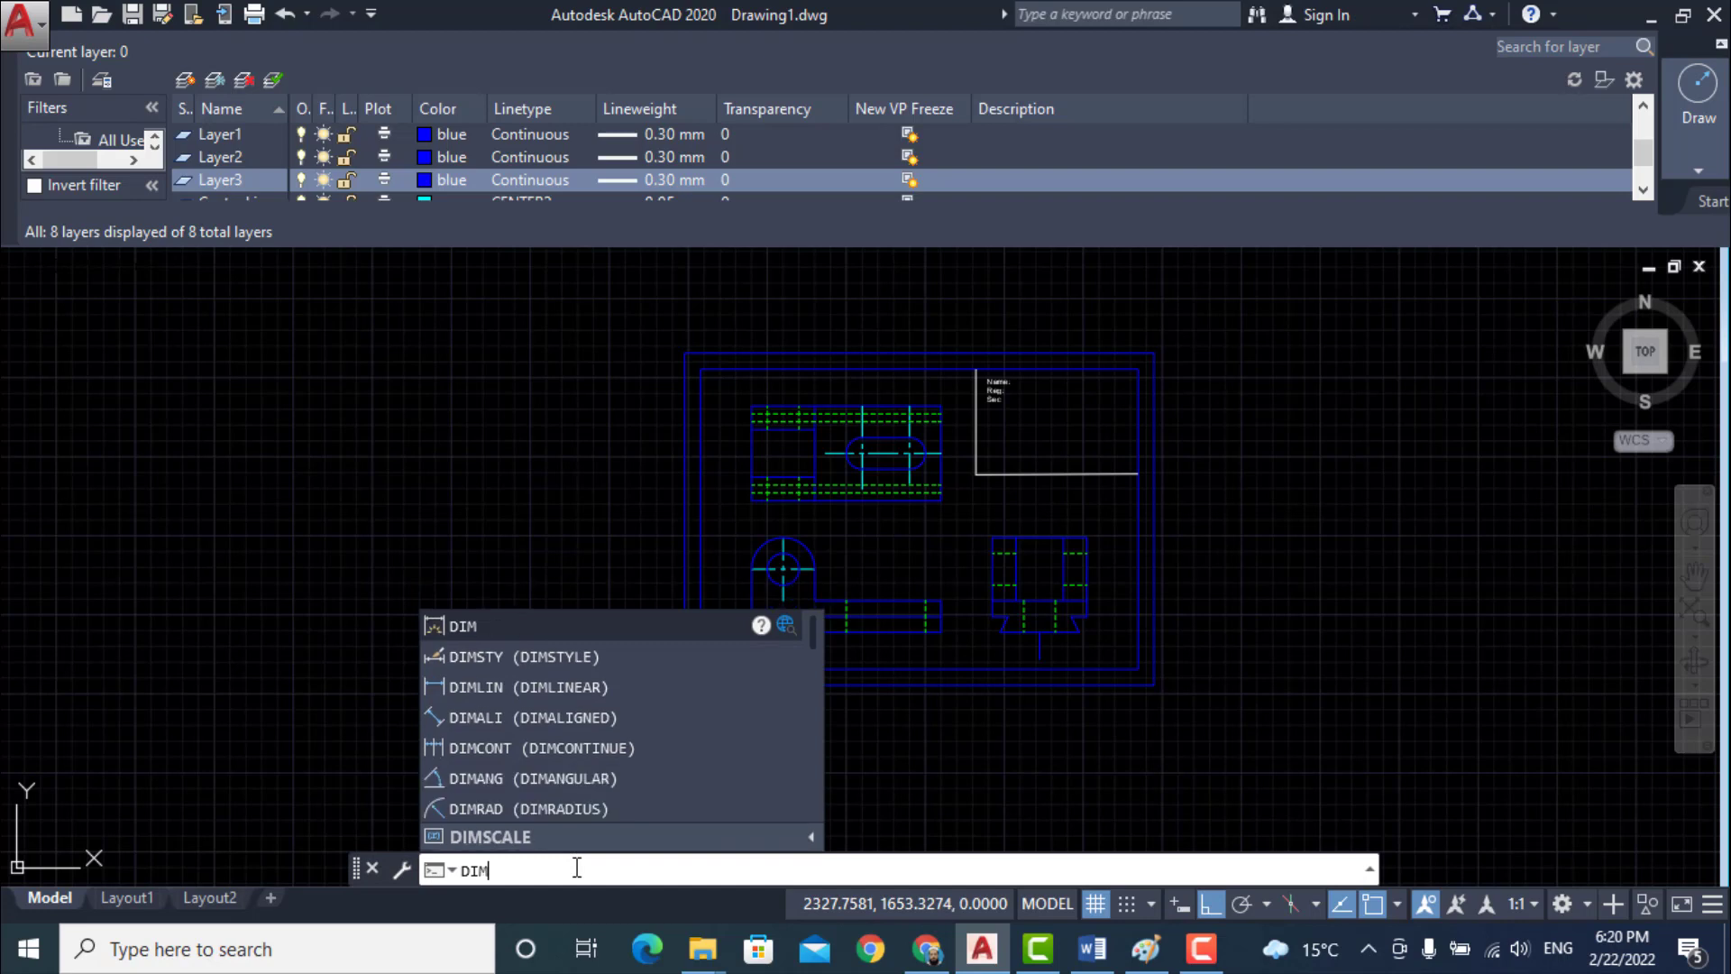
key("Return")
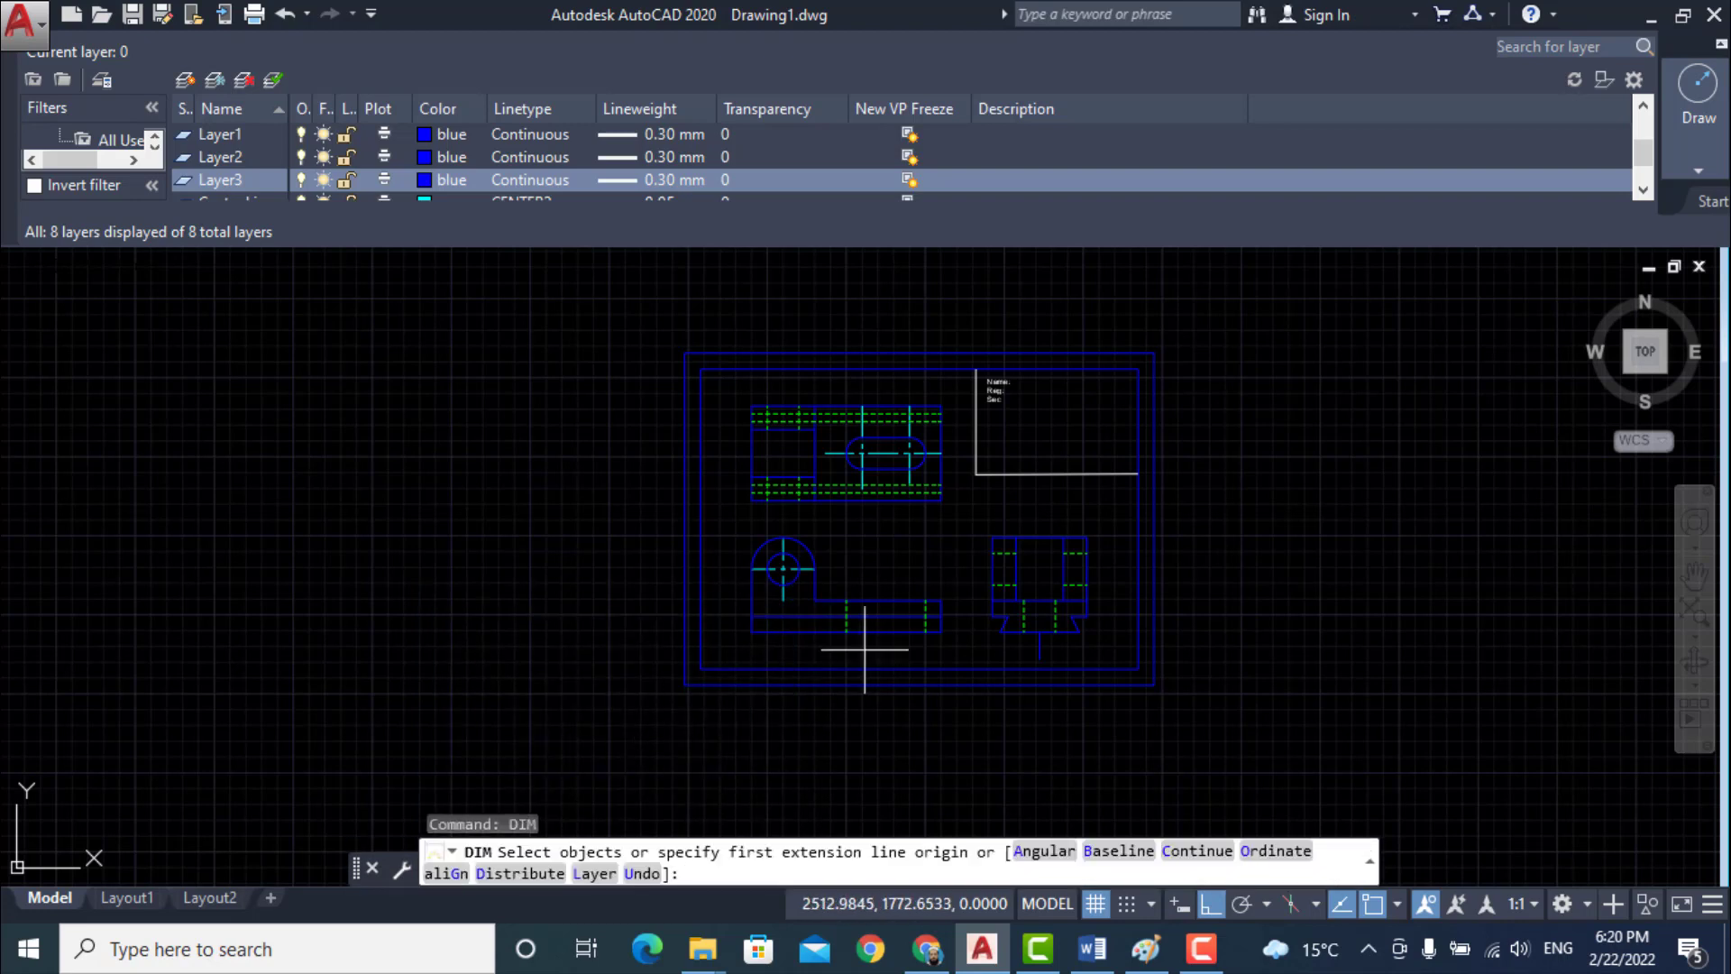
scroll(827, 598, "up", 4)
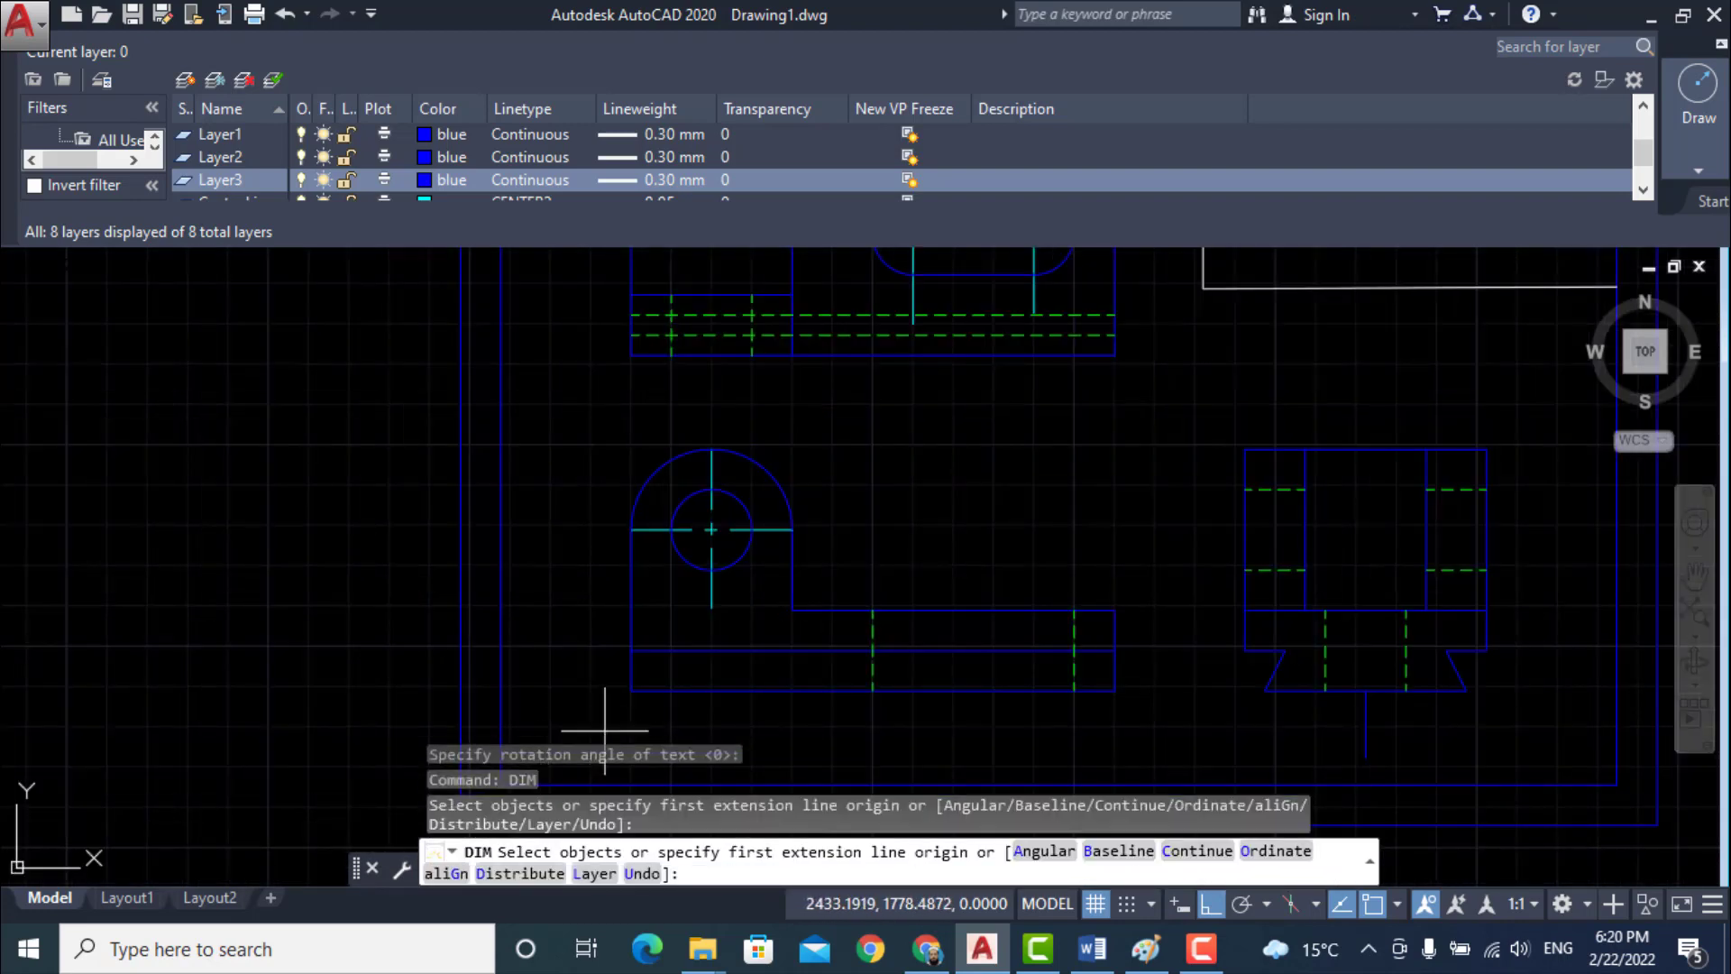
left_click(630, 691)
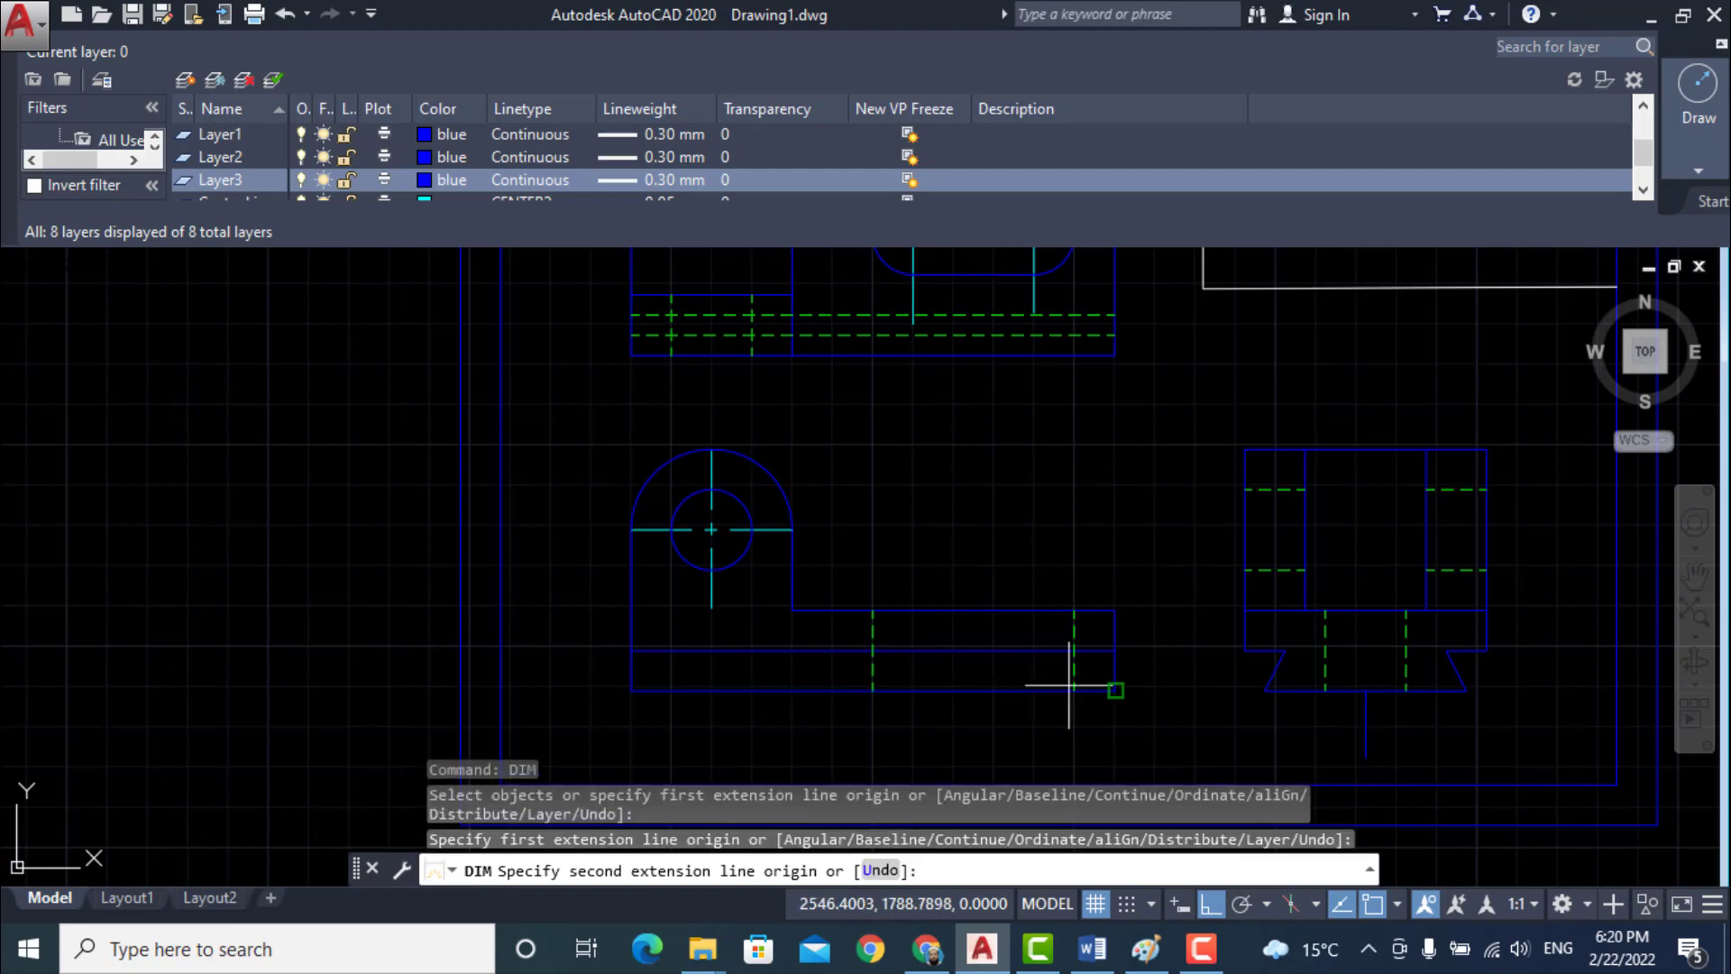
left_click(1116, 690)
left_click(1115, 724)
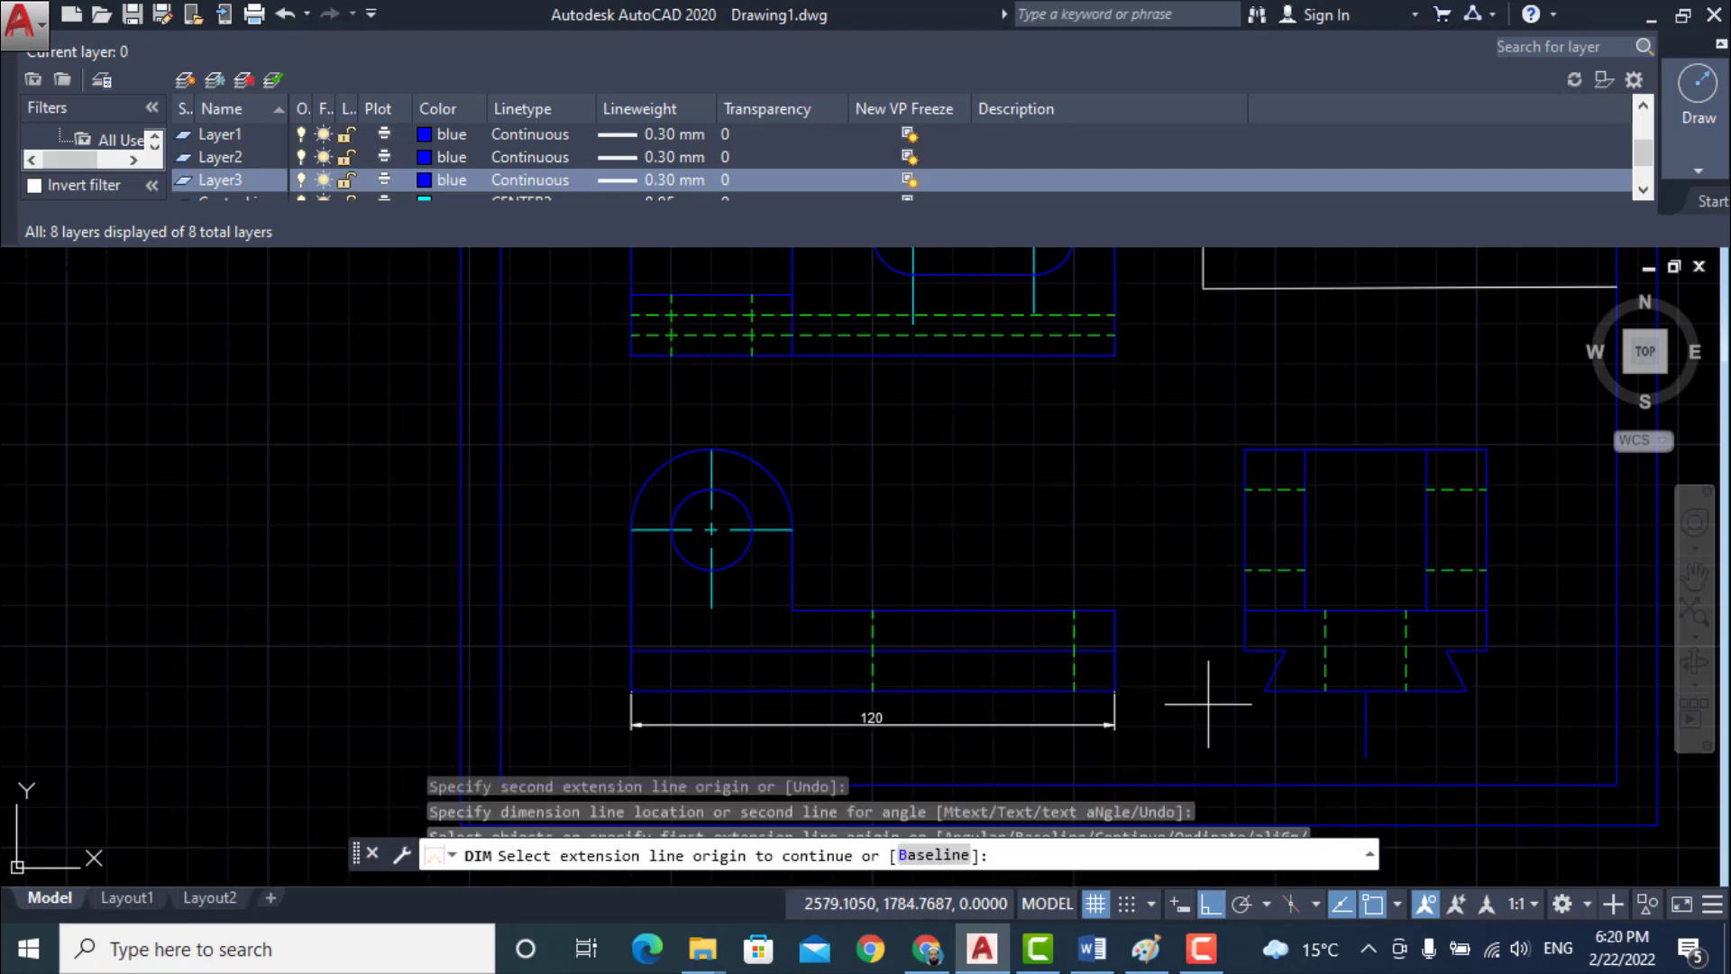
- Dimension the side view's overall body width and its dovetail base width, stacking both dimensions below the view
left_click(1246, 650)
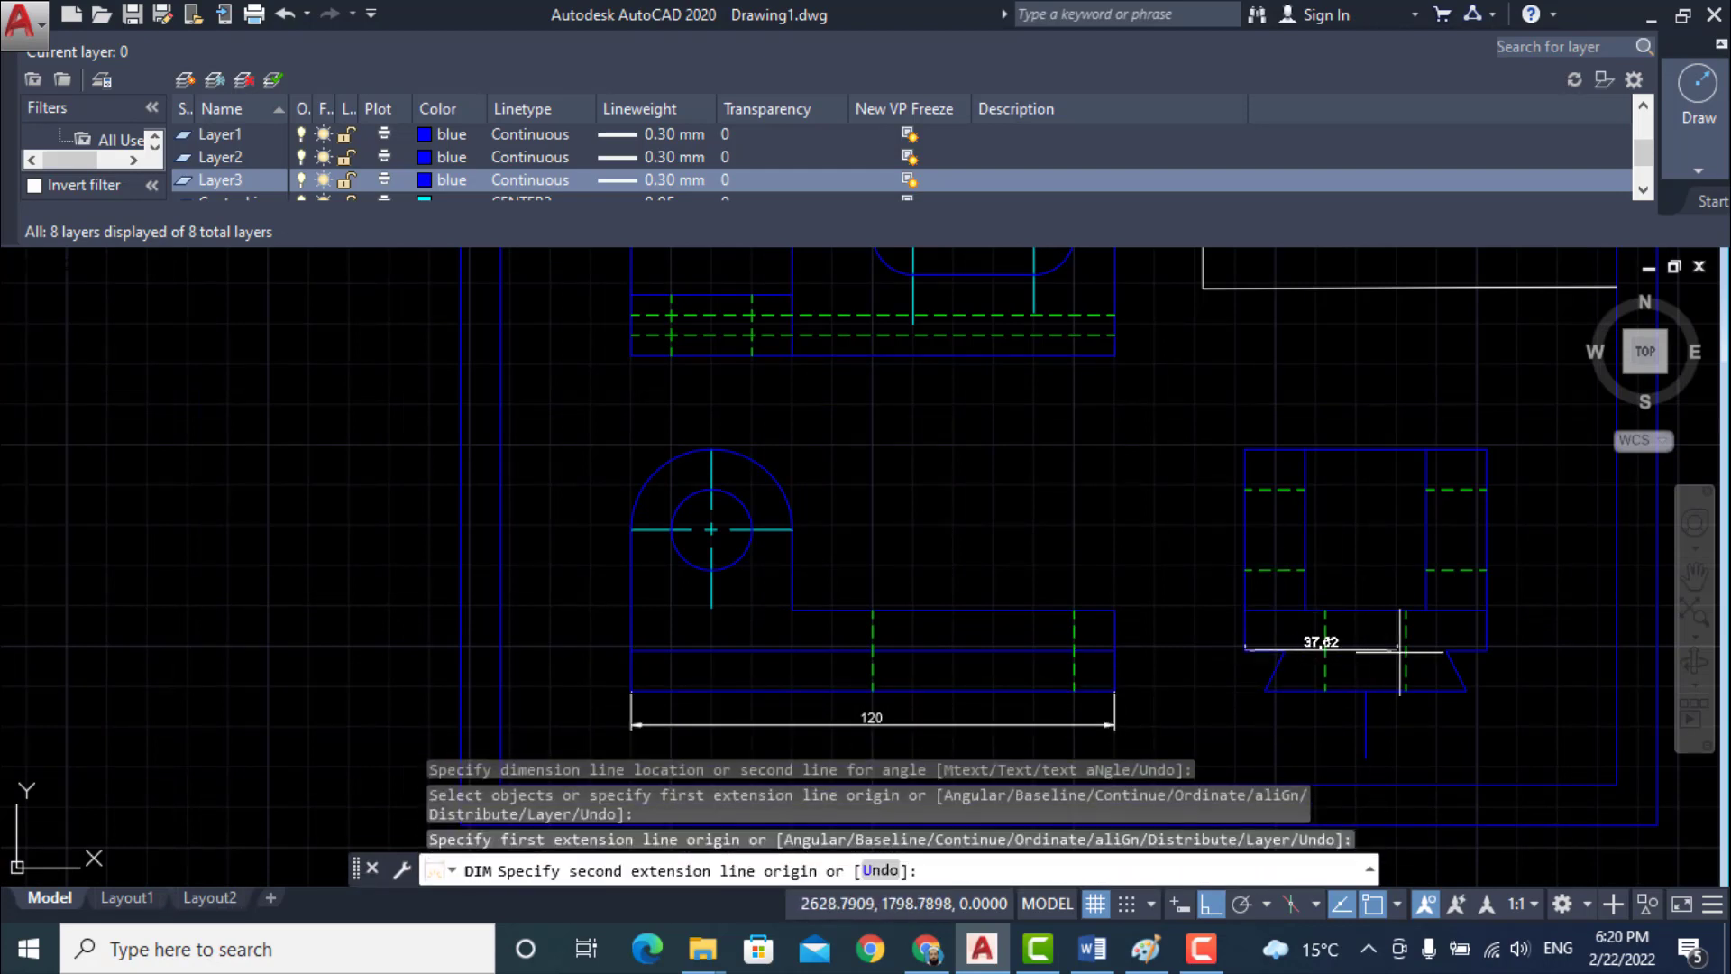
left_click(1487, 650)
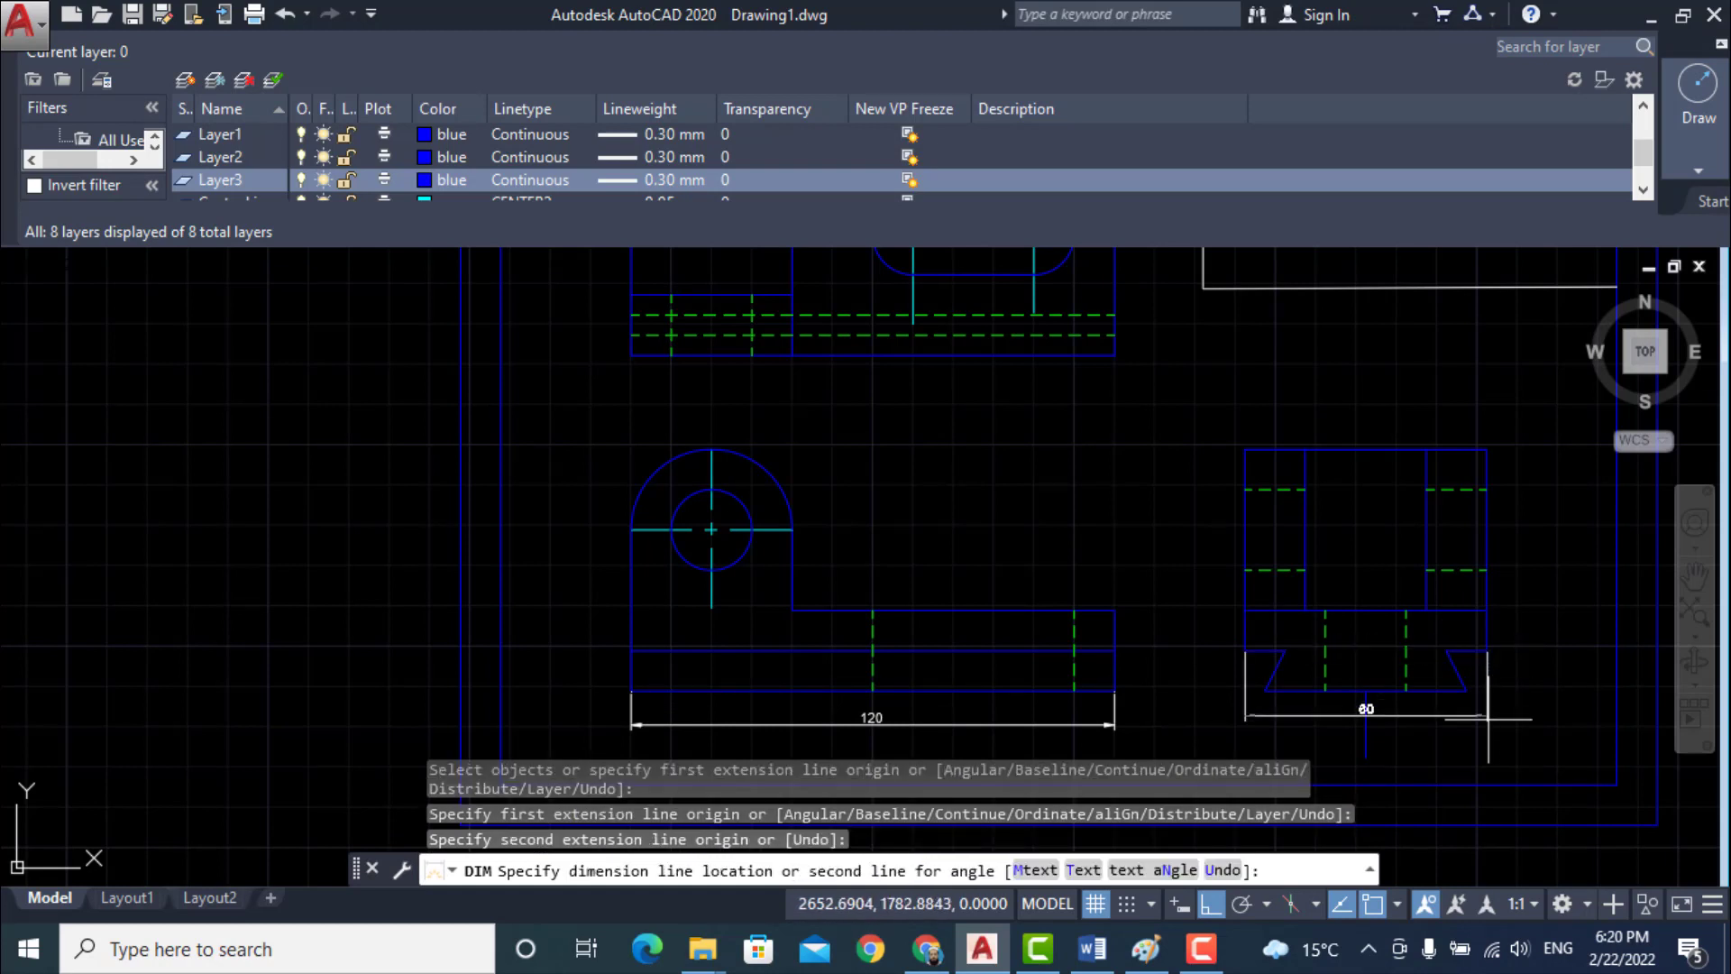
left_click(1489, 742)
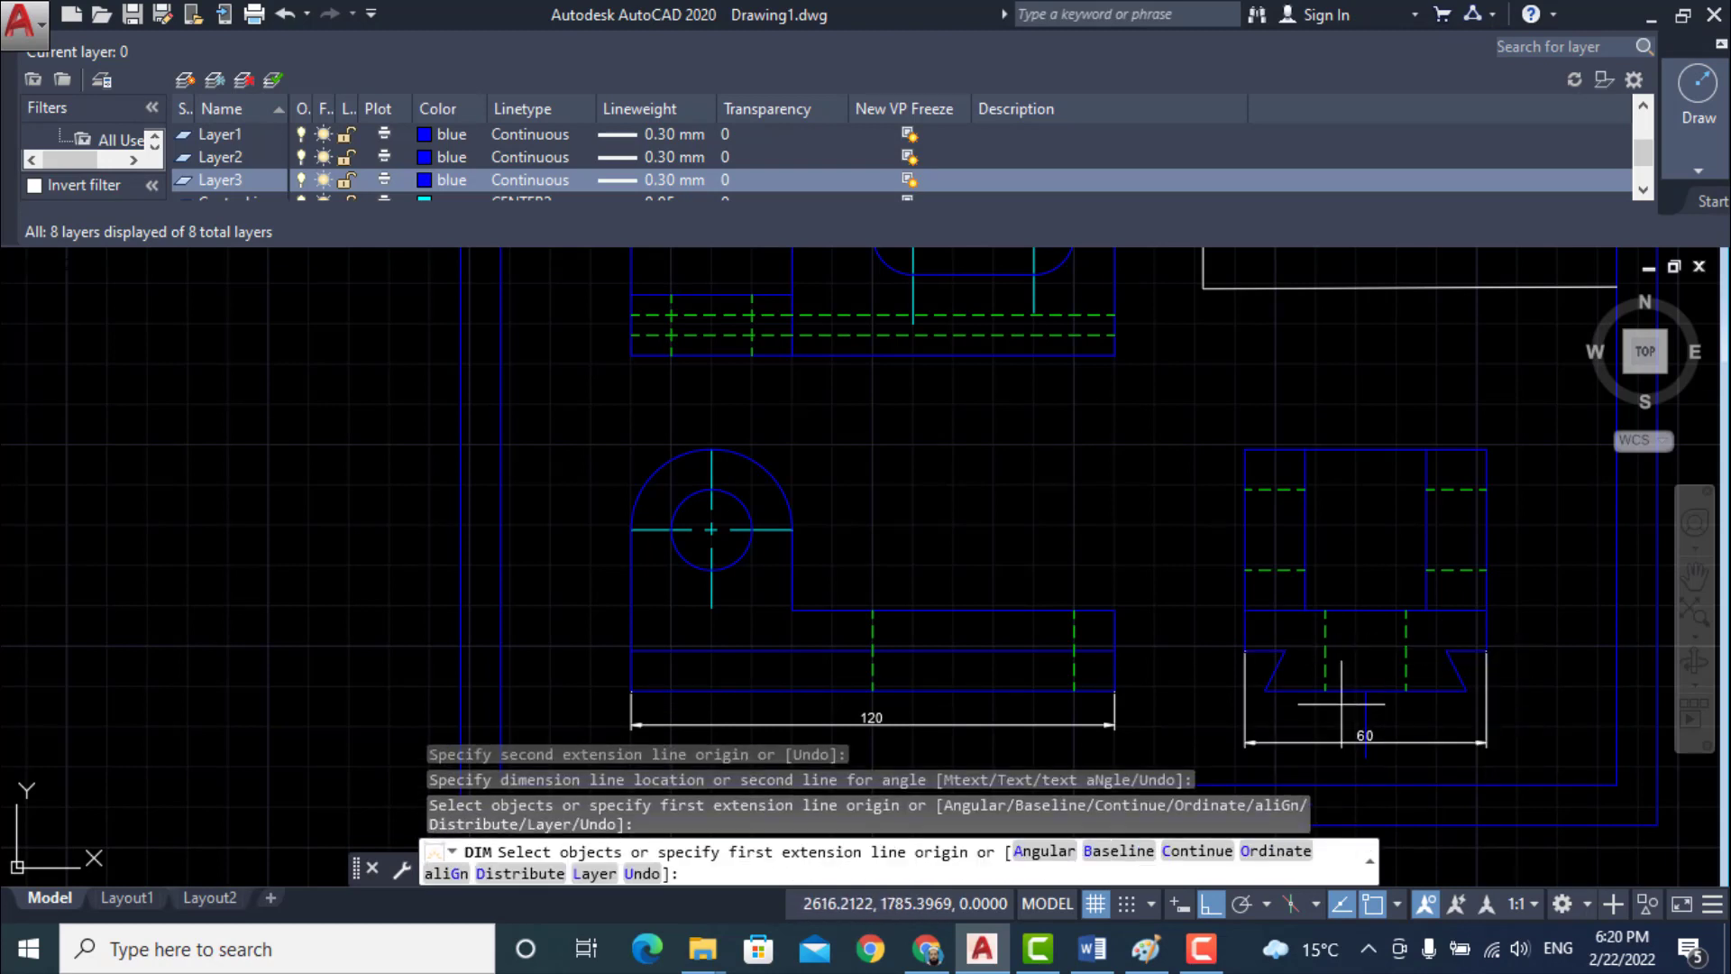
left_click(1266, 690)
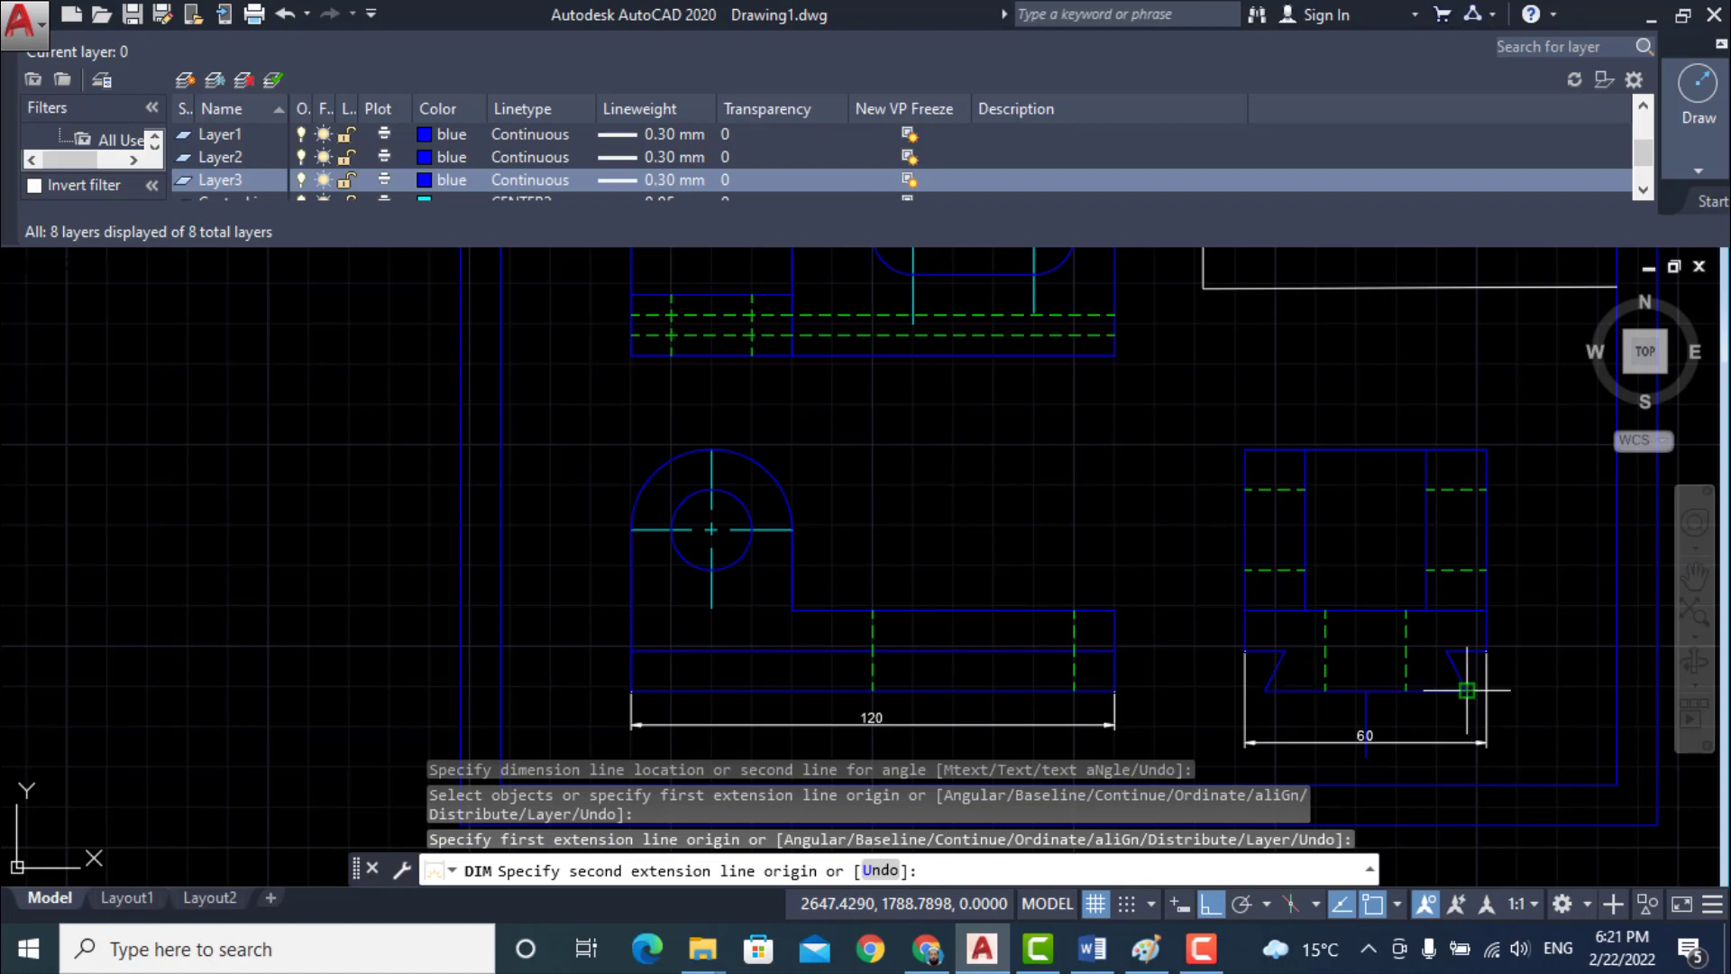
left_click(1467, 691)
left_click(1443, 715)
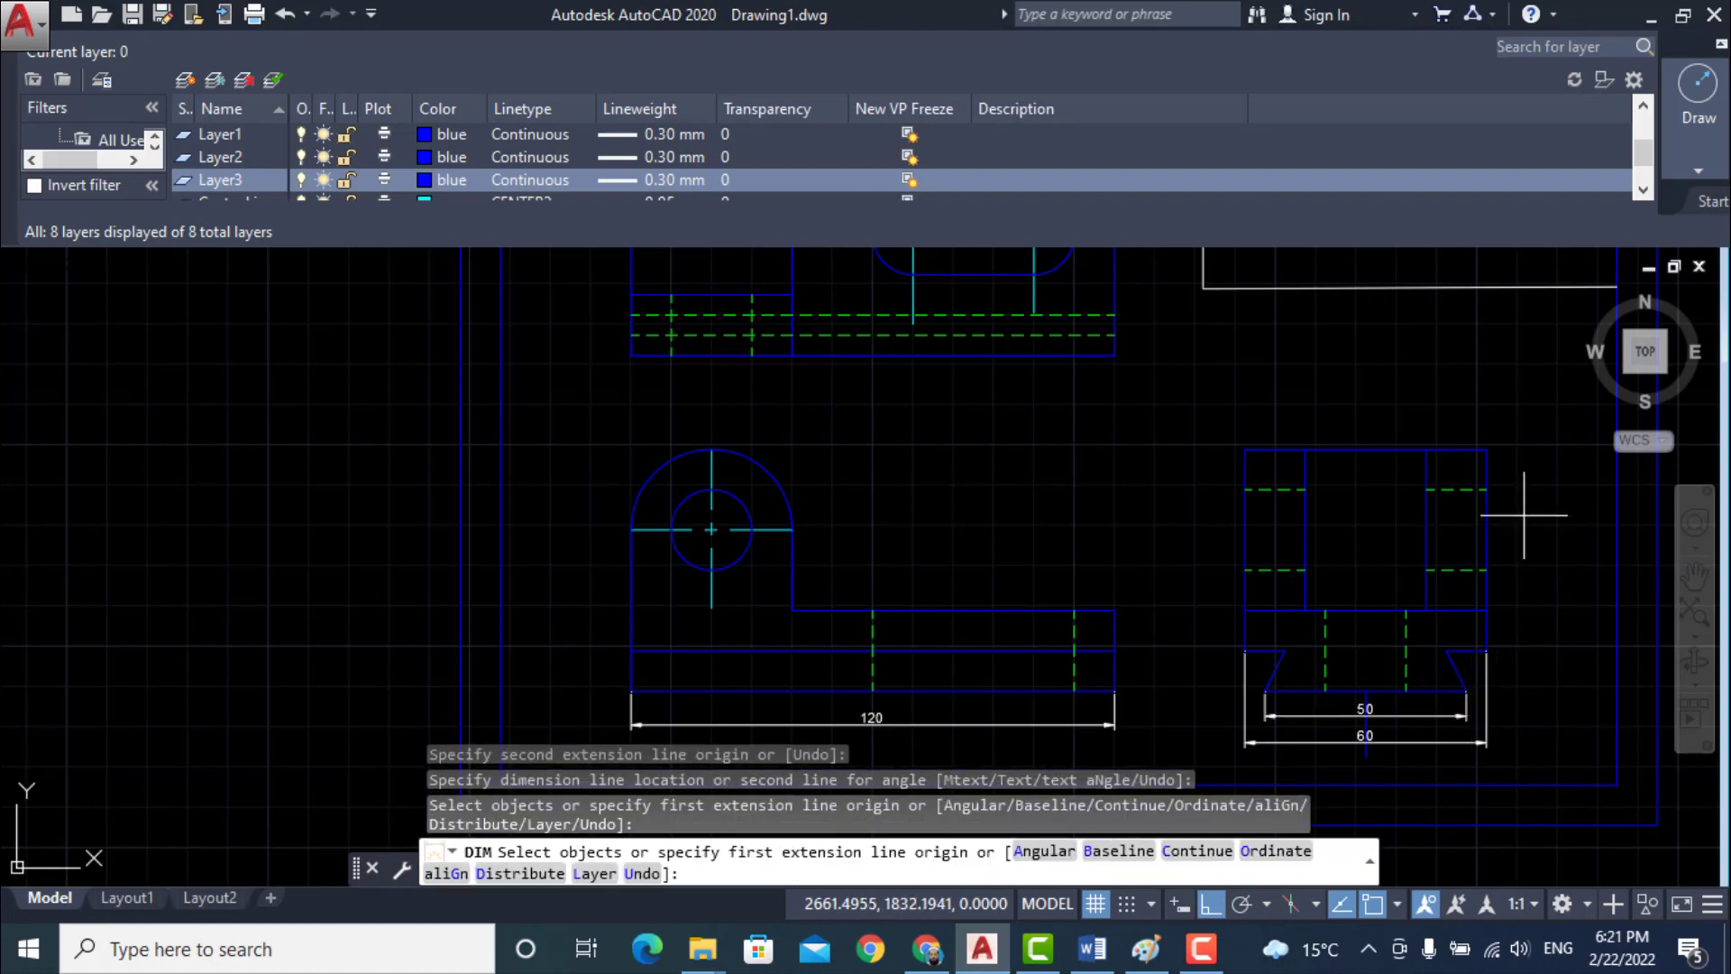
- Dimension the side view's height from its top edge to the body's lower corner above the dovetail, placed outside its right edge
left_click(1487, 449)
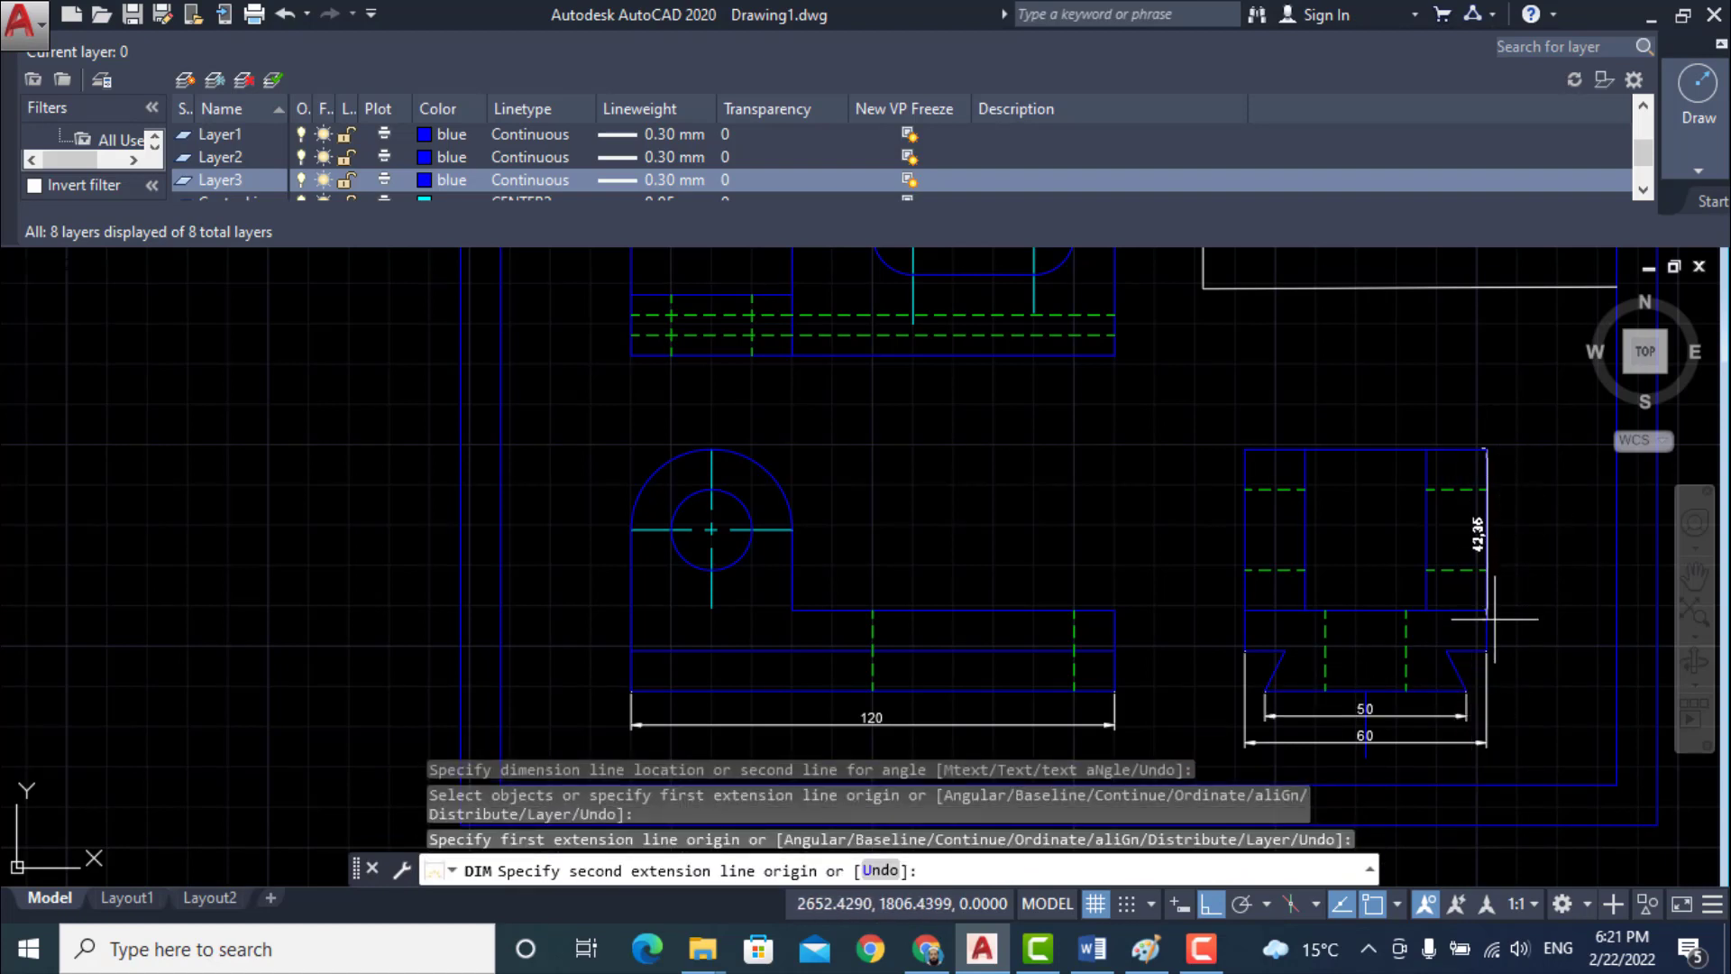
left_click(1487, 650)
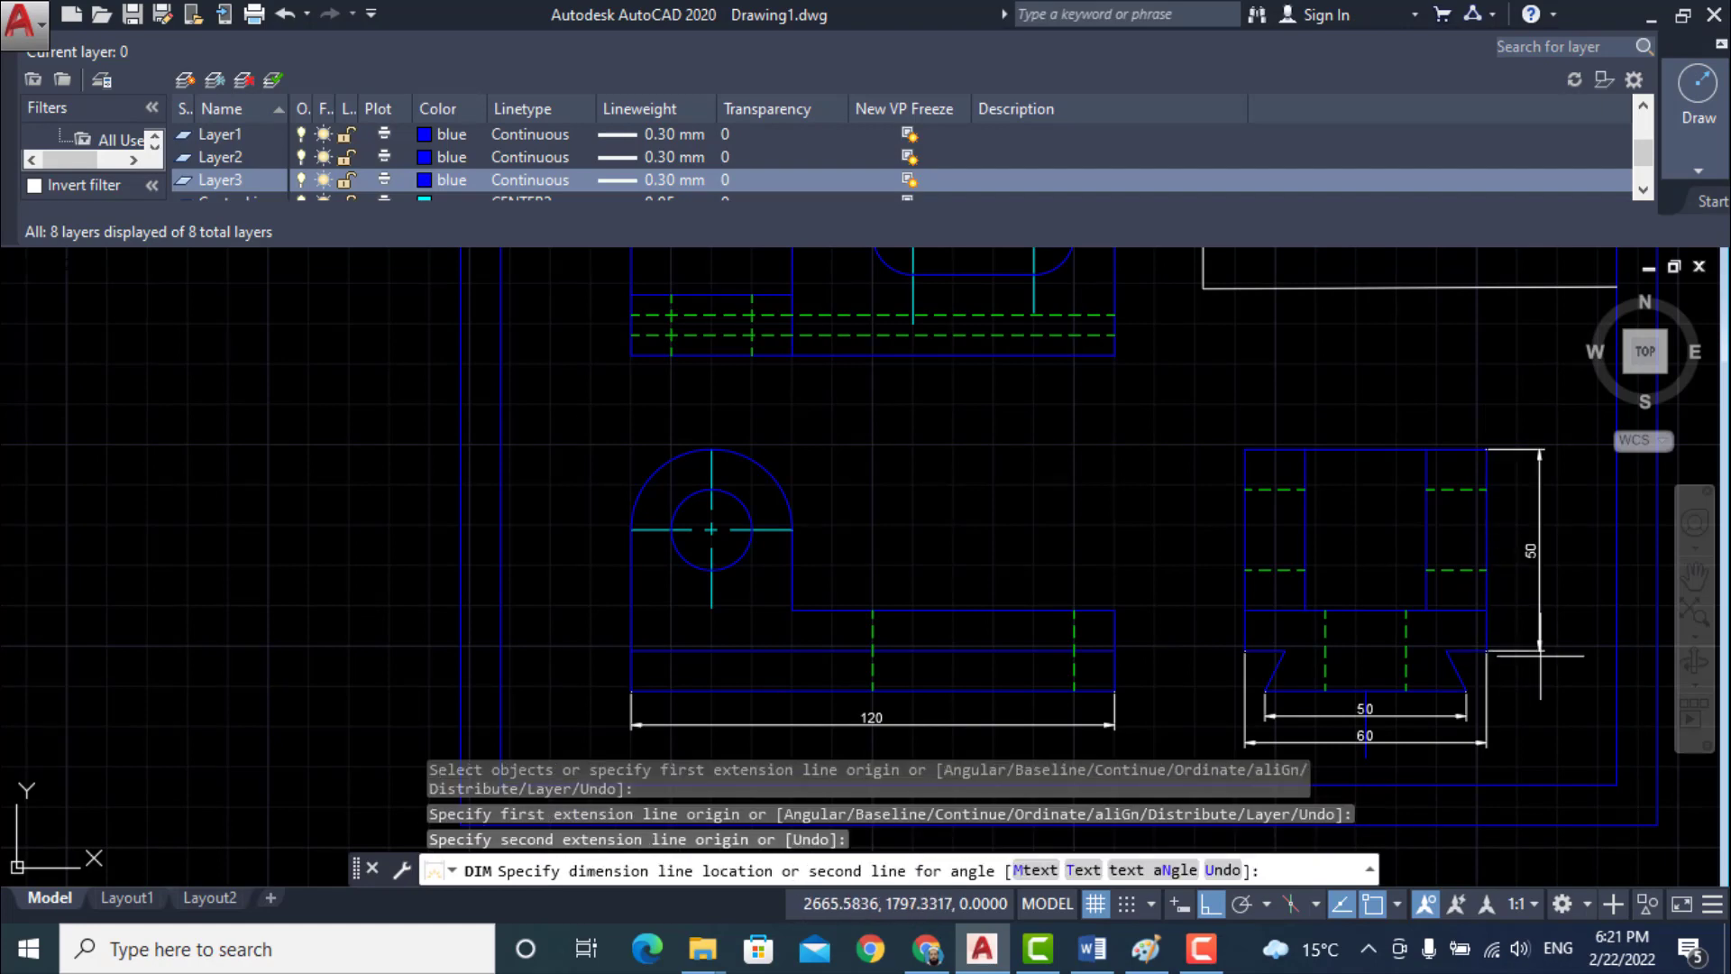
left_click(1540, 653)
key("Escape")
scroll(1024, 559, "down", 4)
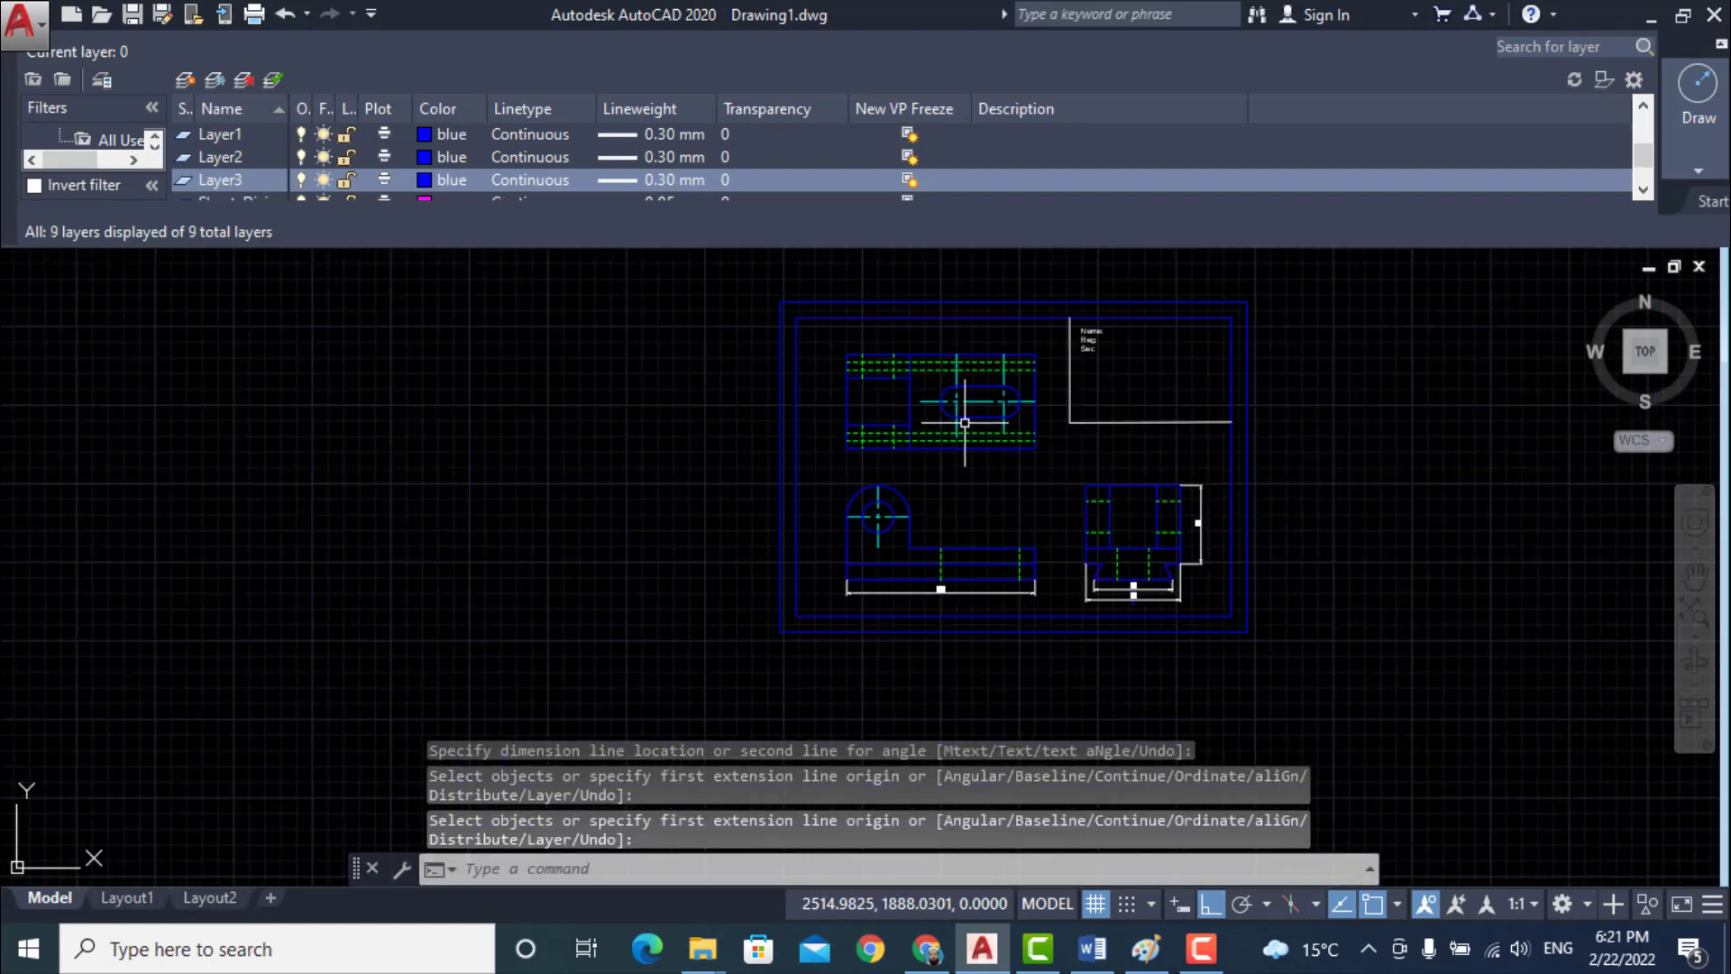
scroll(964, 422, "up", 2)
scroll(965, 422, "down", 2)
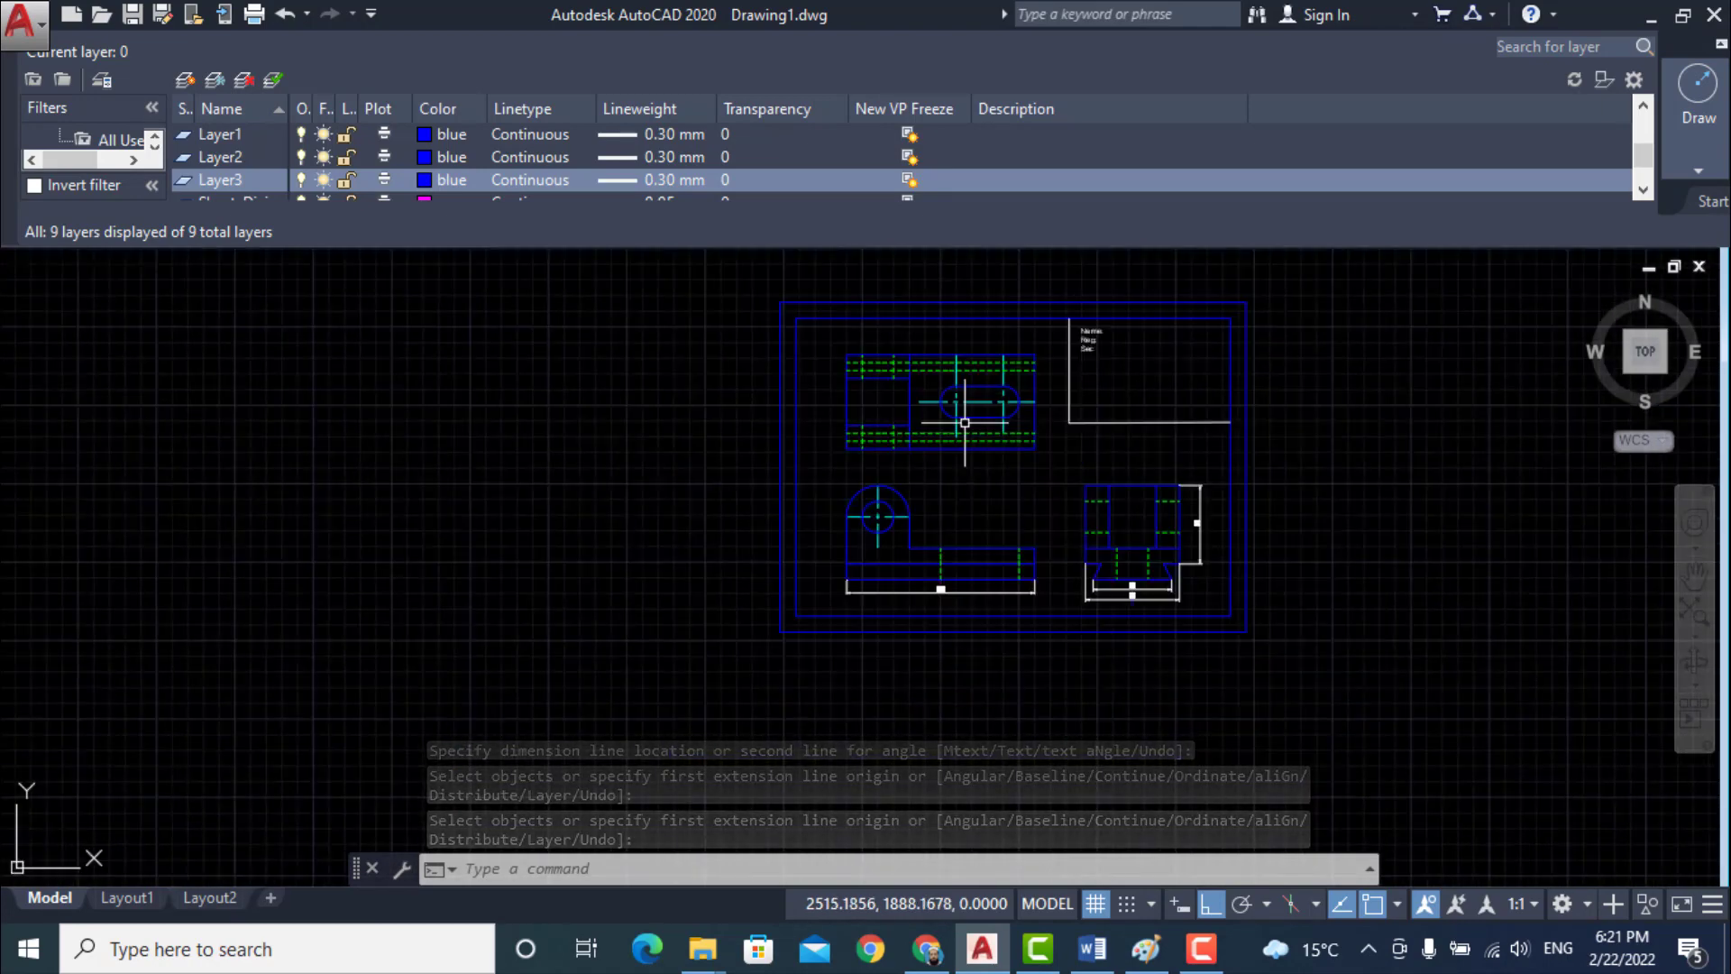
- Start plotting the drawing and set the paper size to ISO A4 (297.00 x 210.00 MM)
left_click(43, 27)
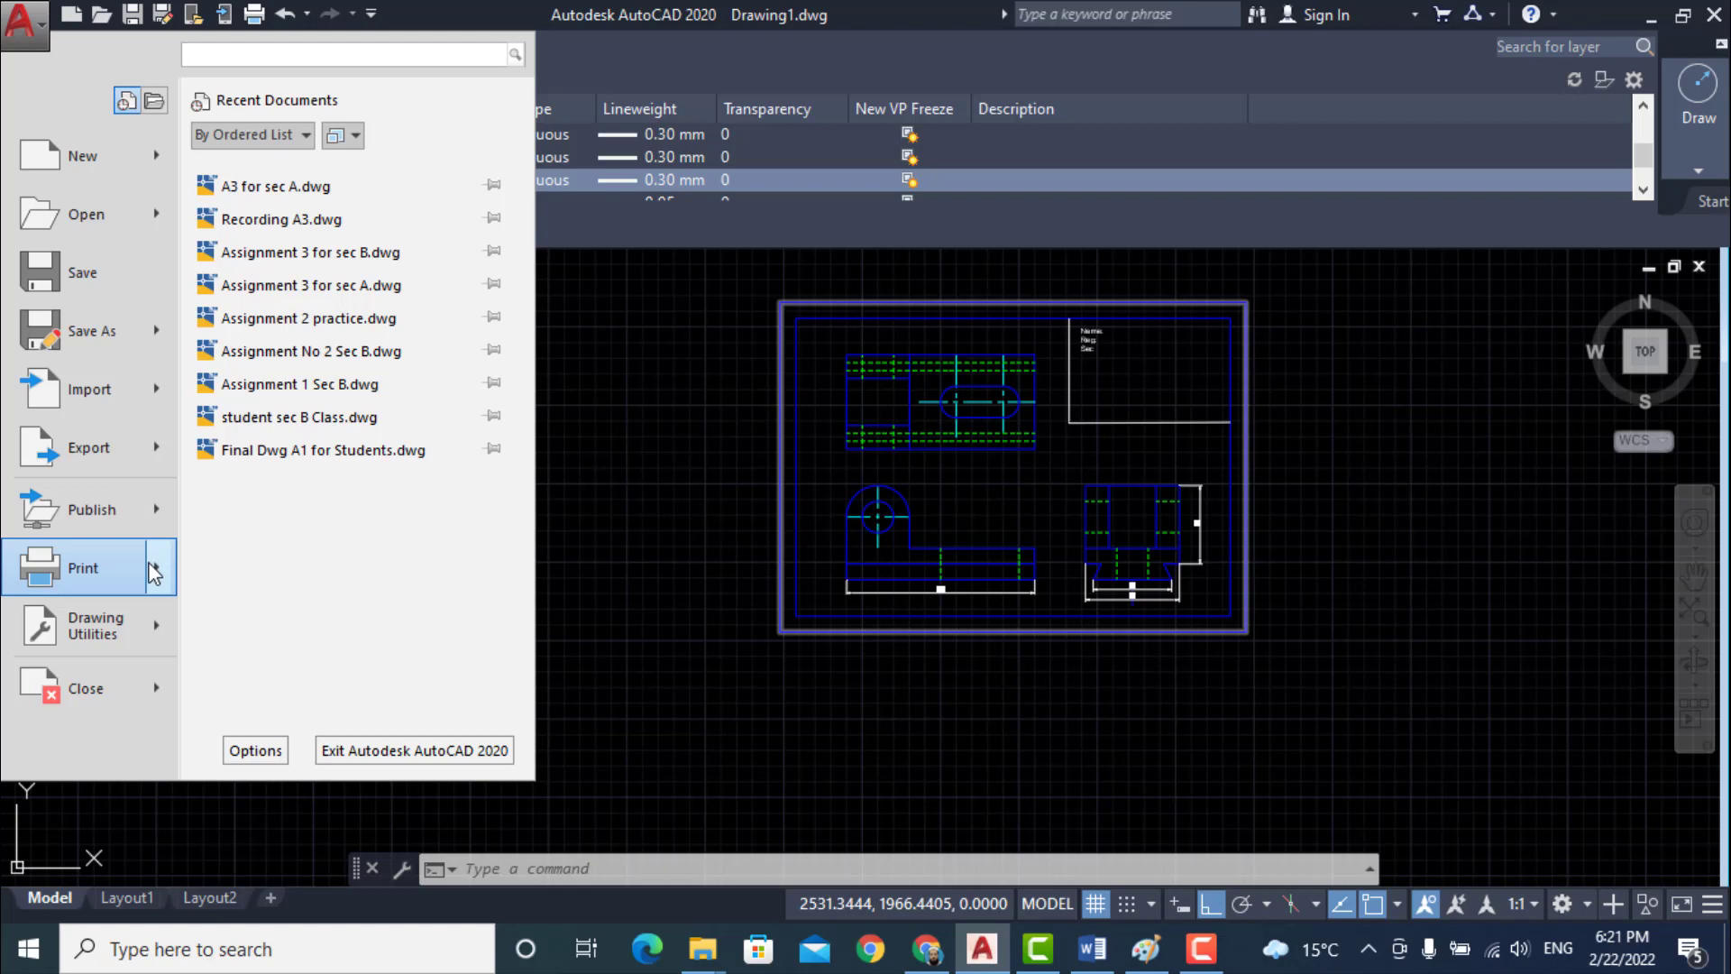
mouse_move(153, 573)
left_click(285, 166)
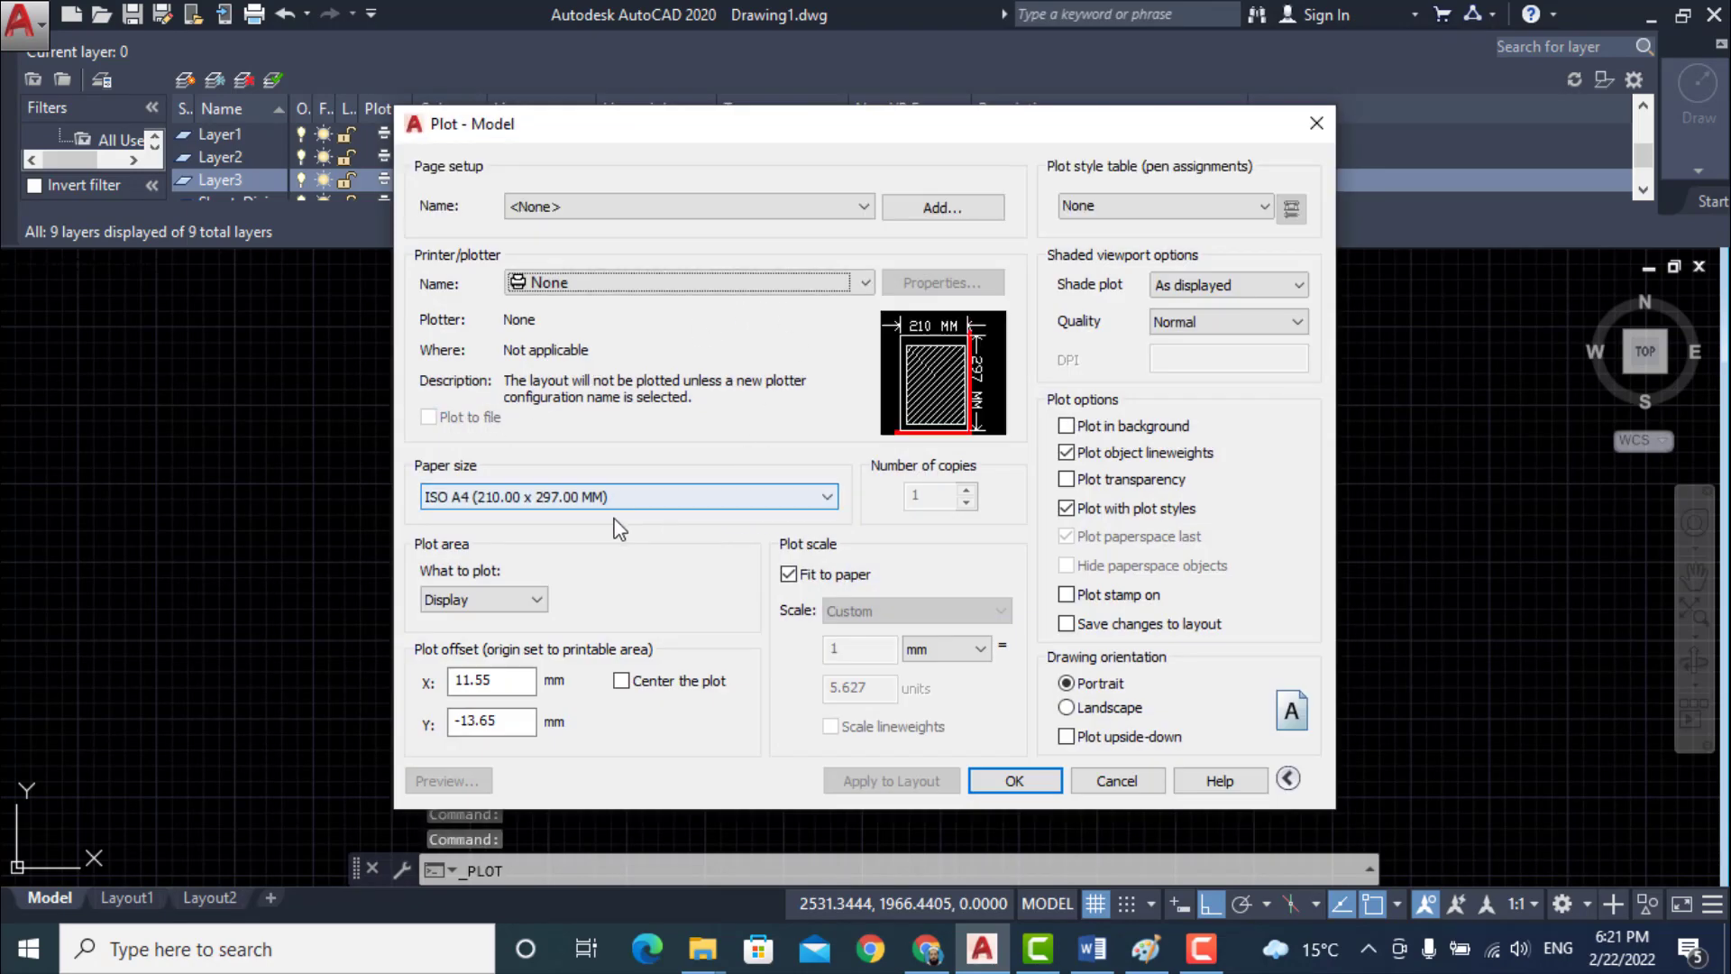
left_click(797, 510)
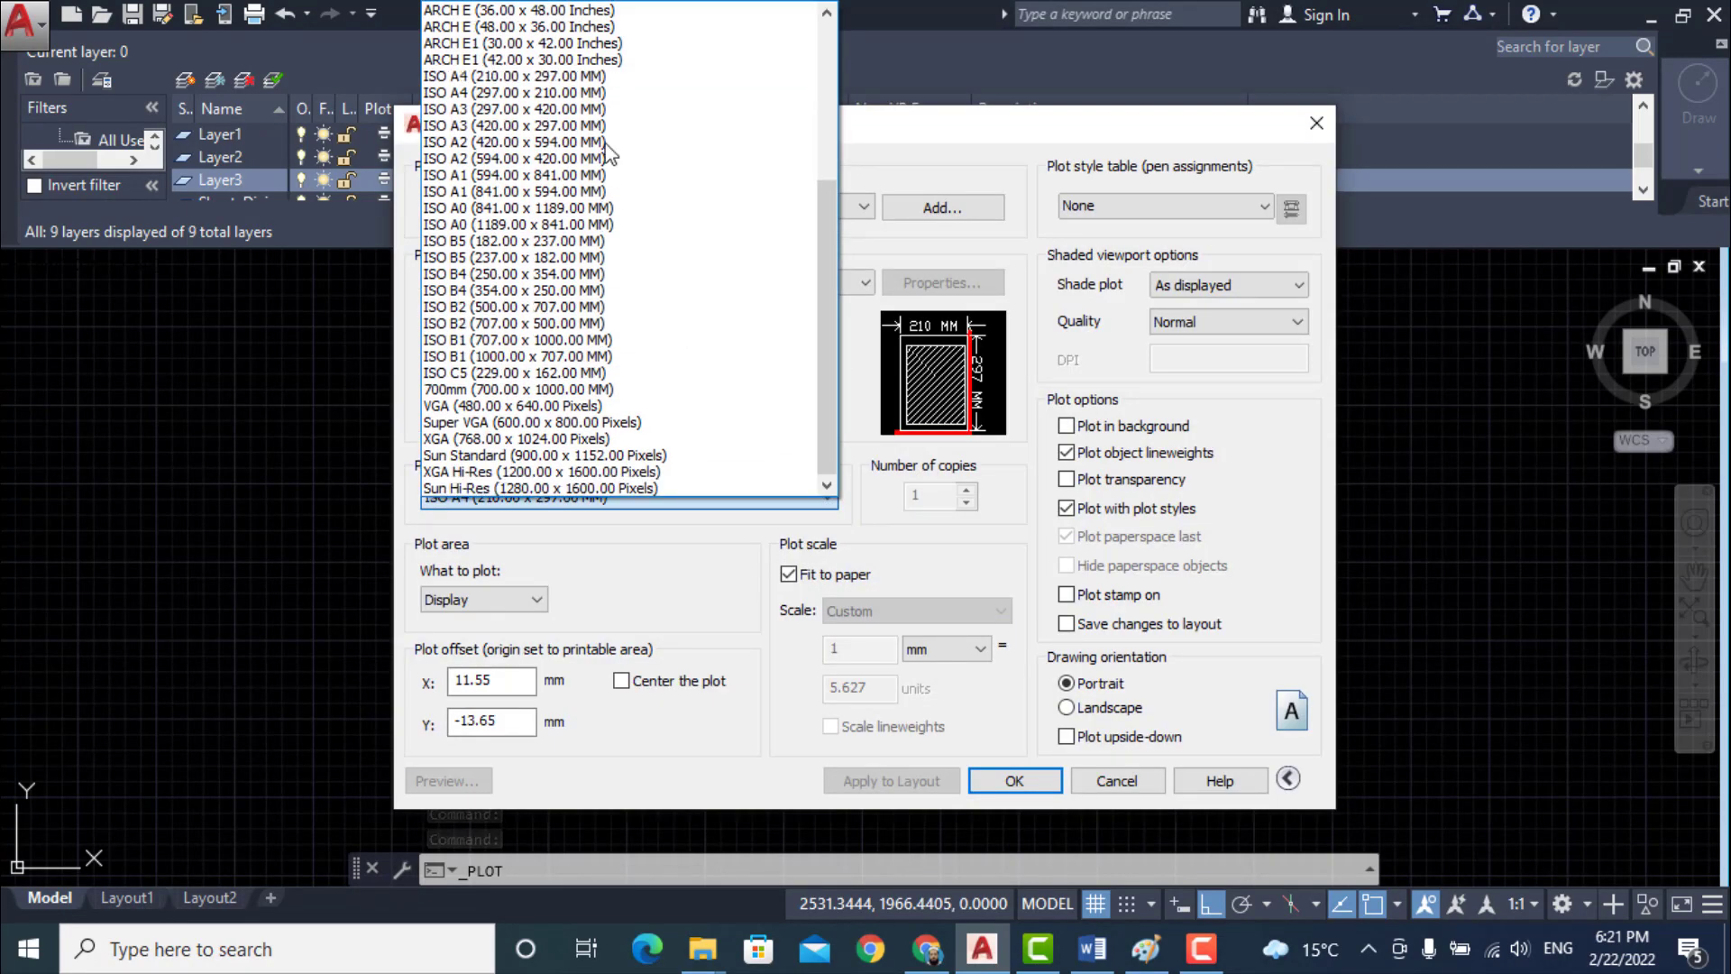
left_click(563, 94)
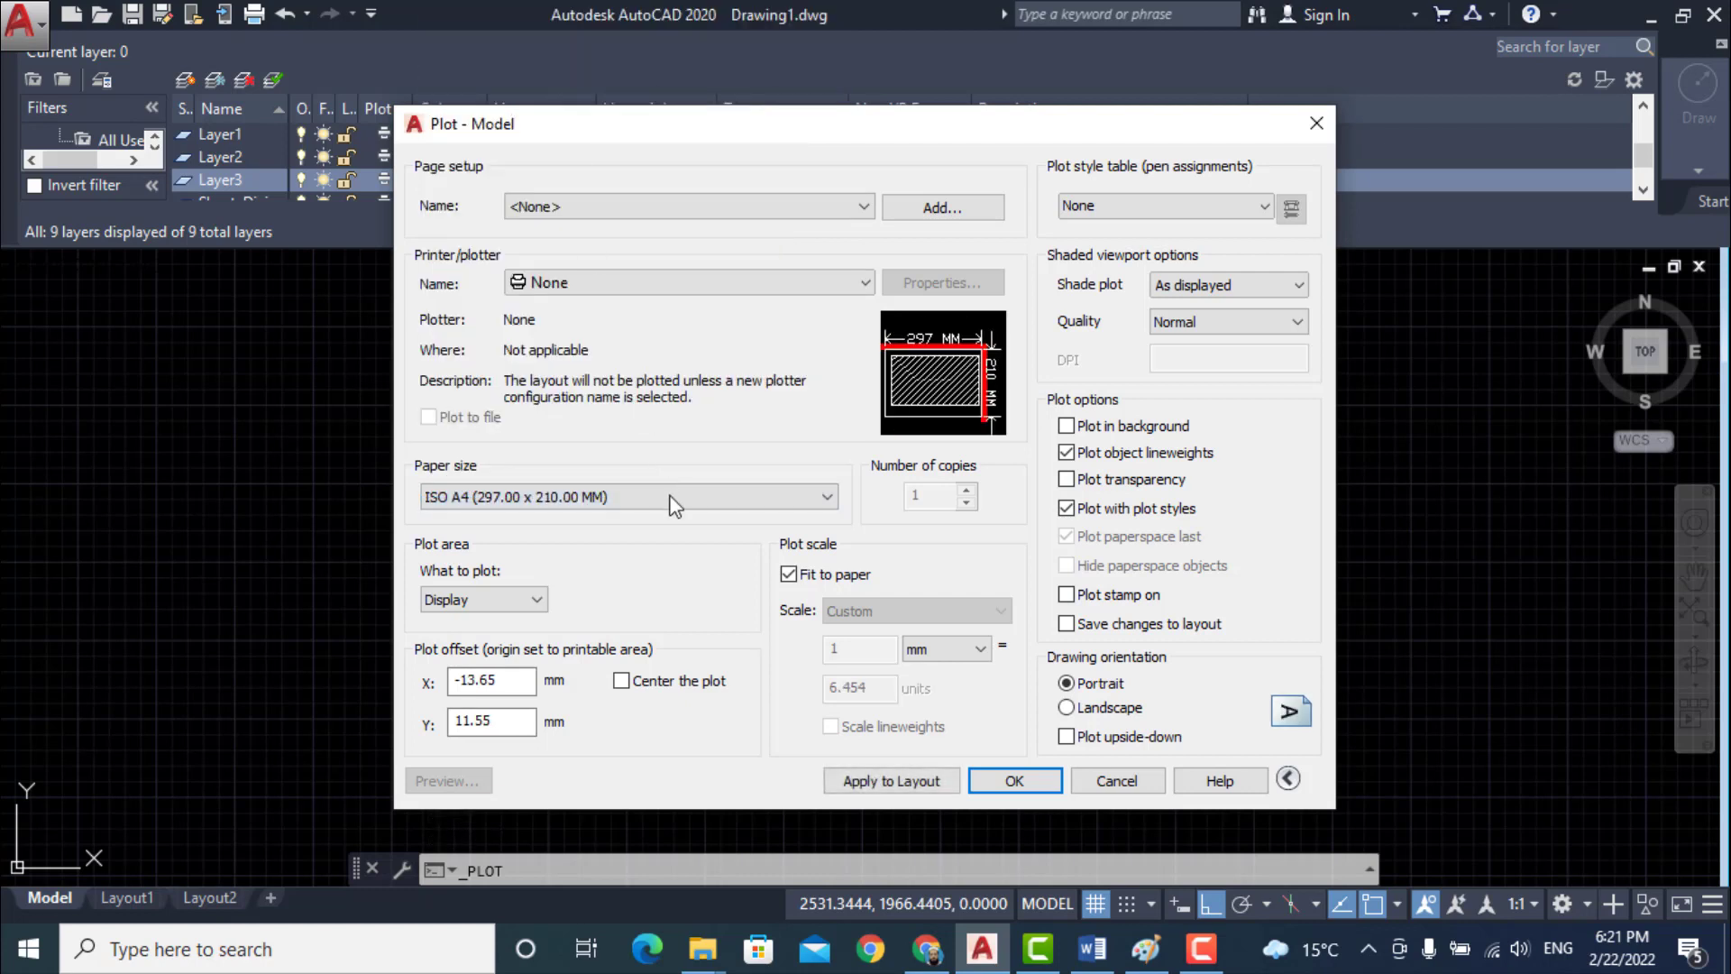
- Choose DWG To PDF.pc3 as the plotter for the drawing
left_click(538, 600)
left_click(537, 601)
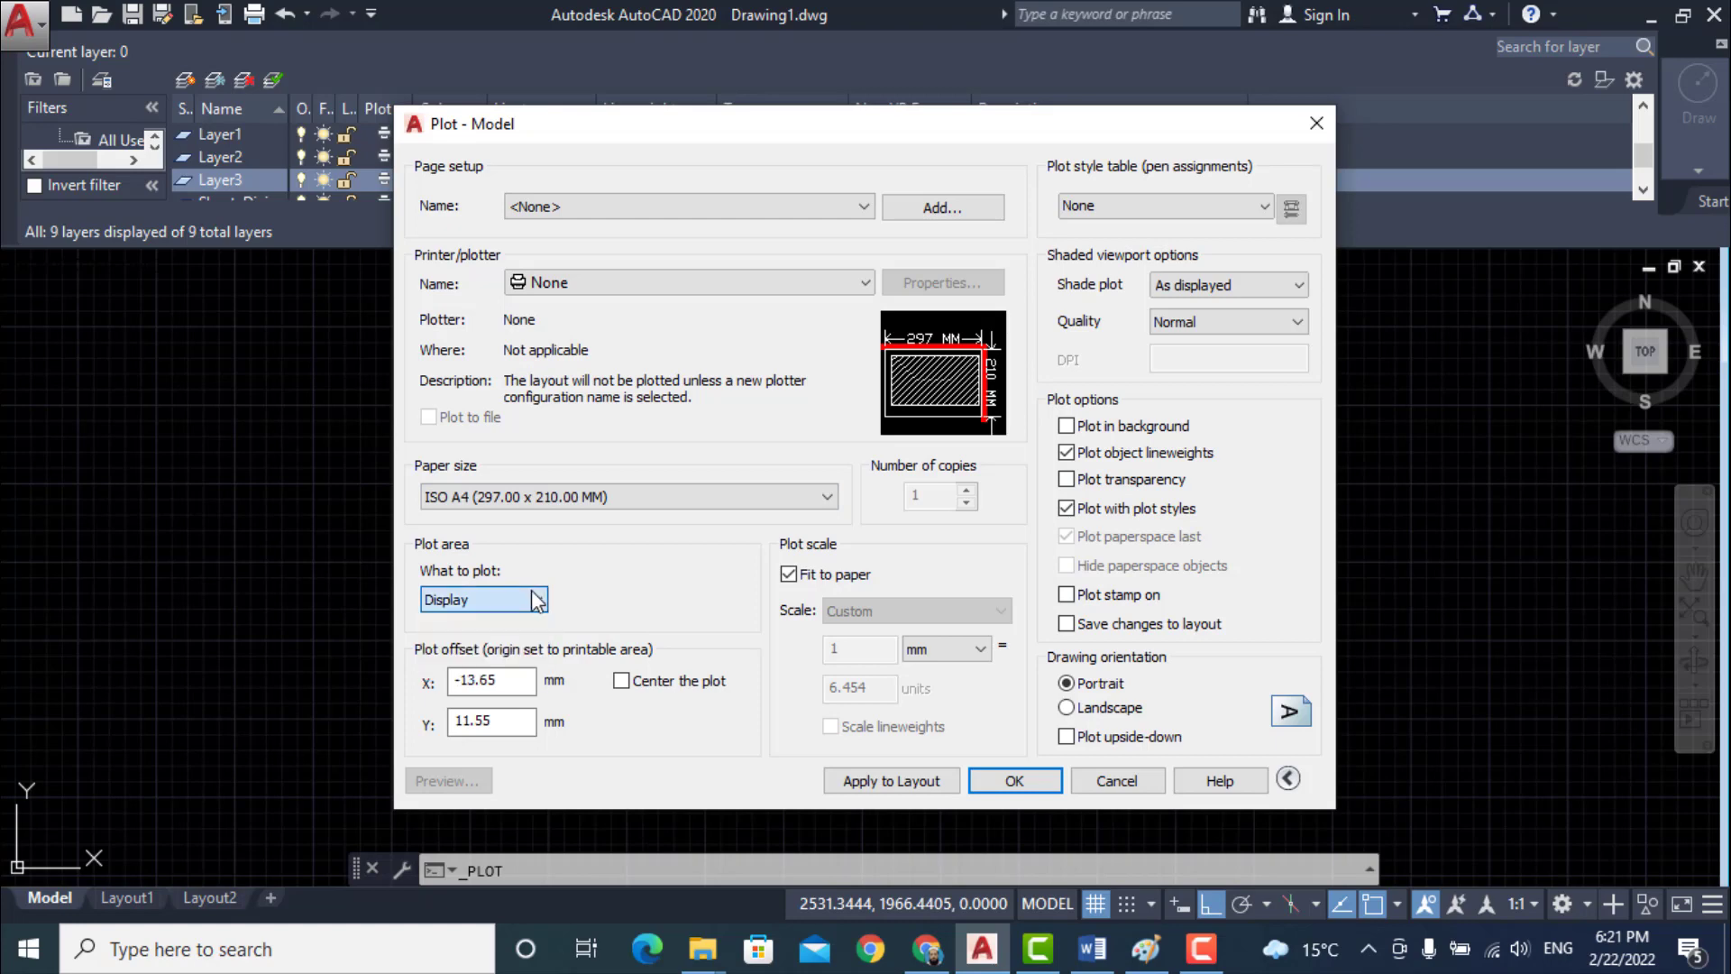
left_click(864, 283)
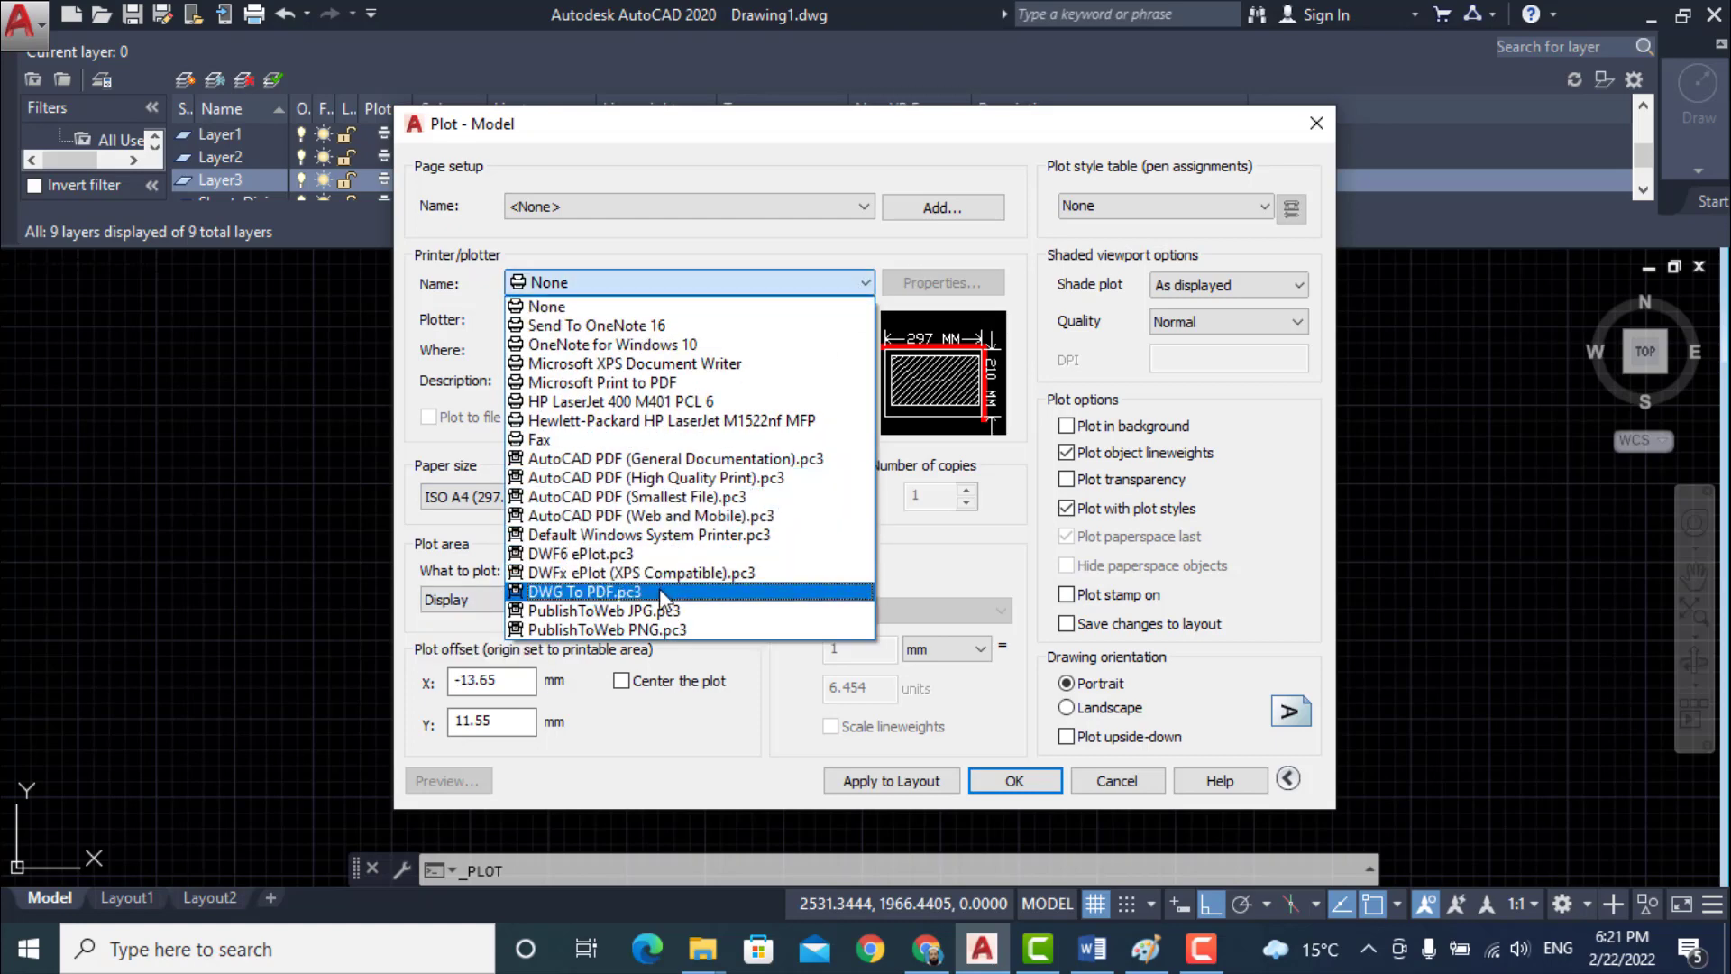
left_click(643, 596)
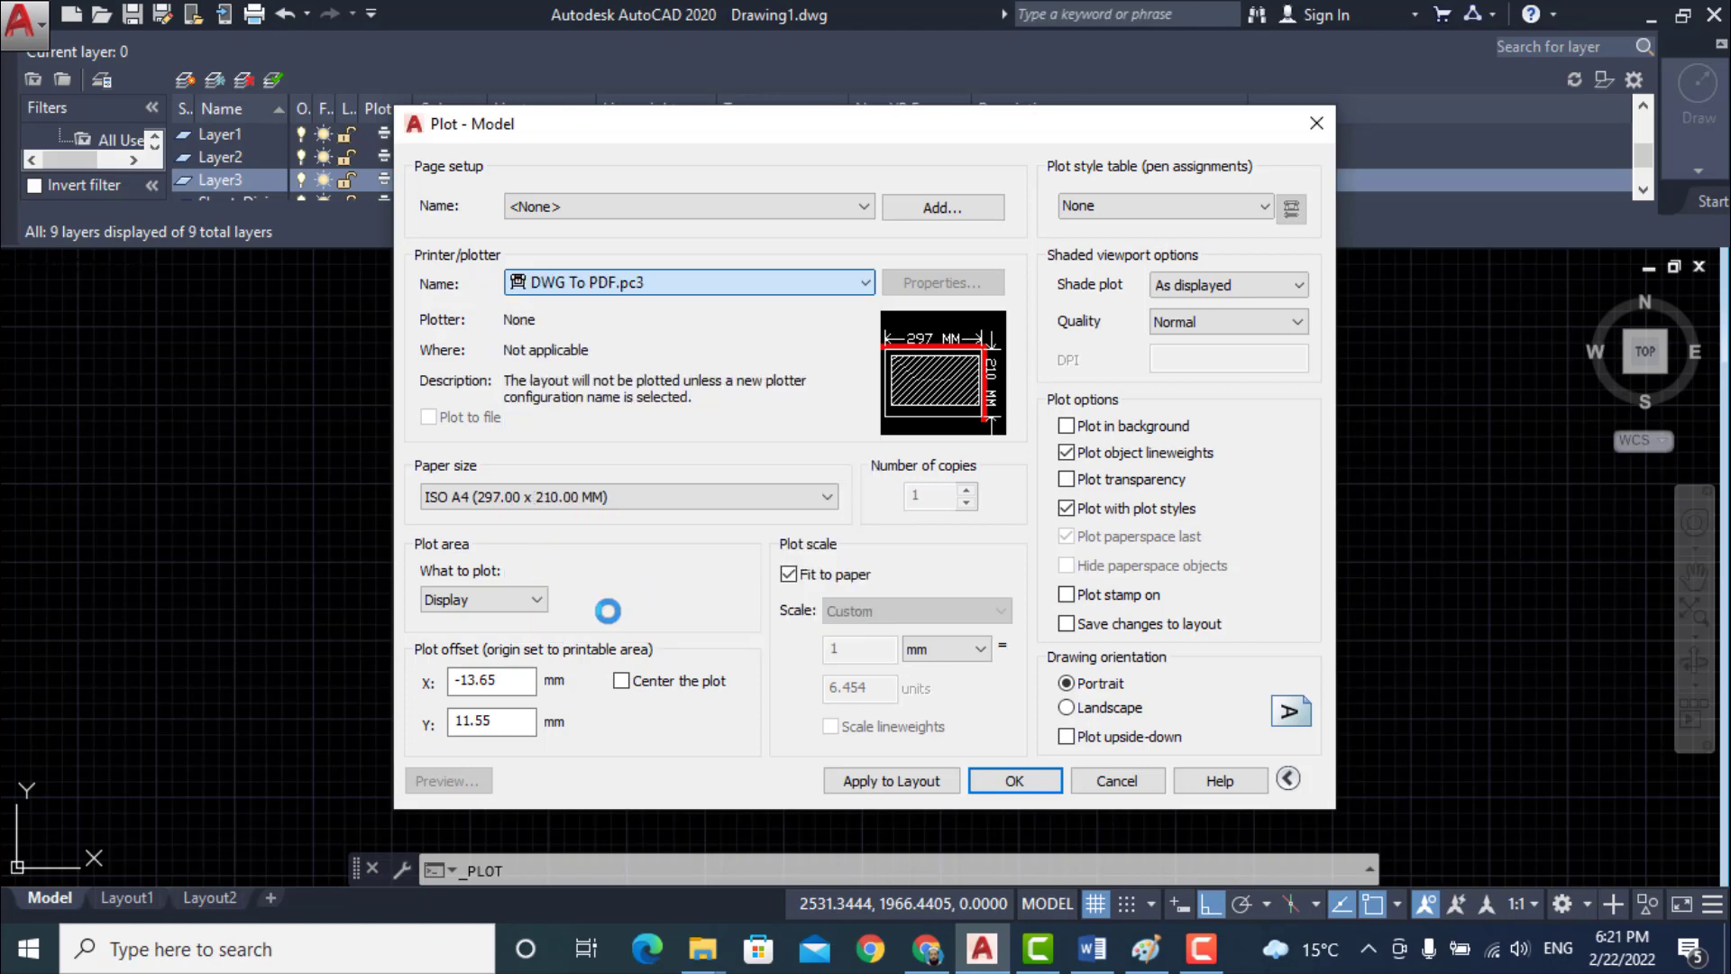
- Set the plot area to Window and define it by opposite corners of the sheet's outer border
left_click(536, 600)
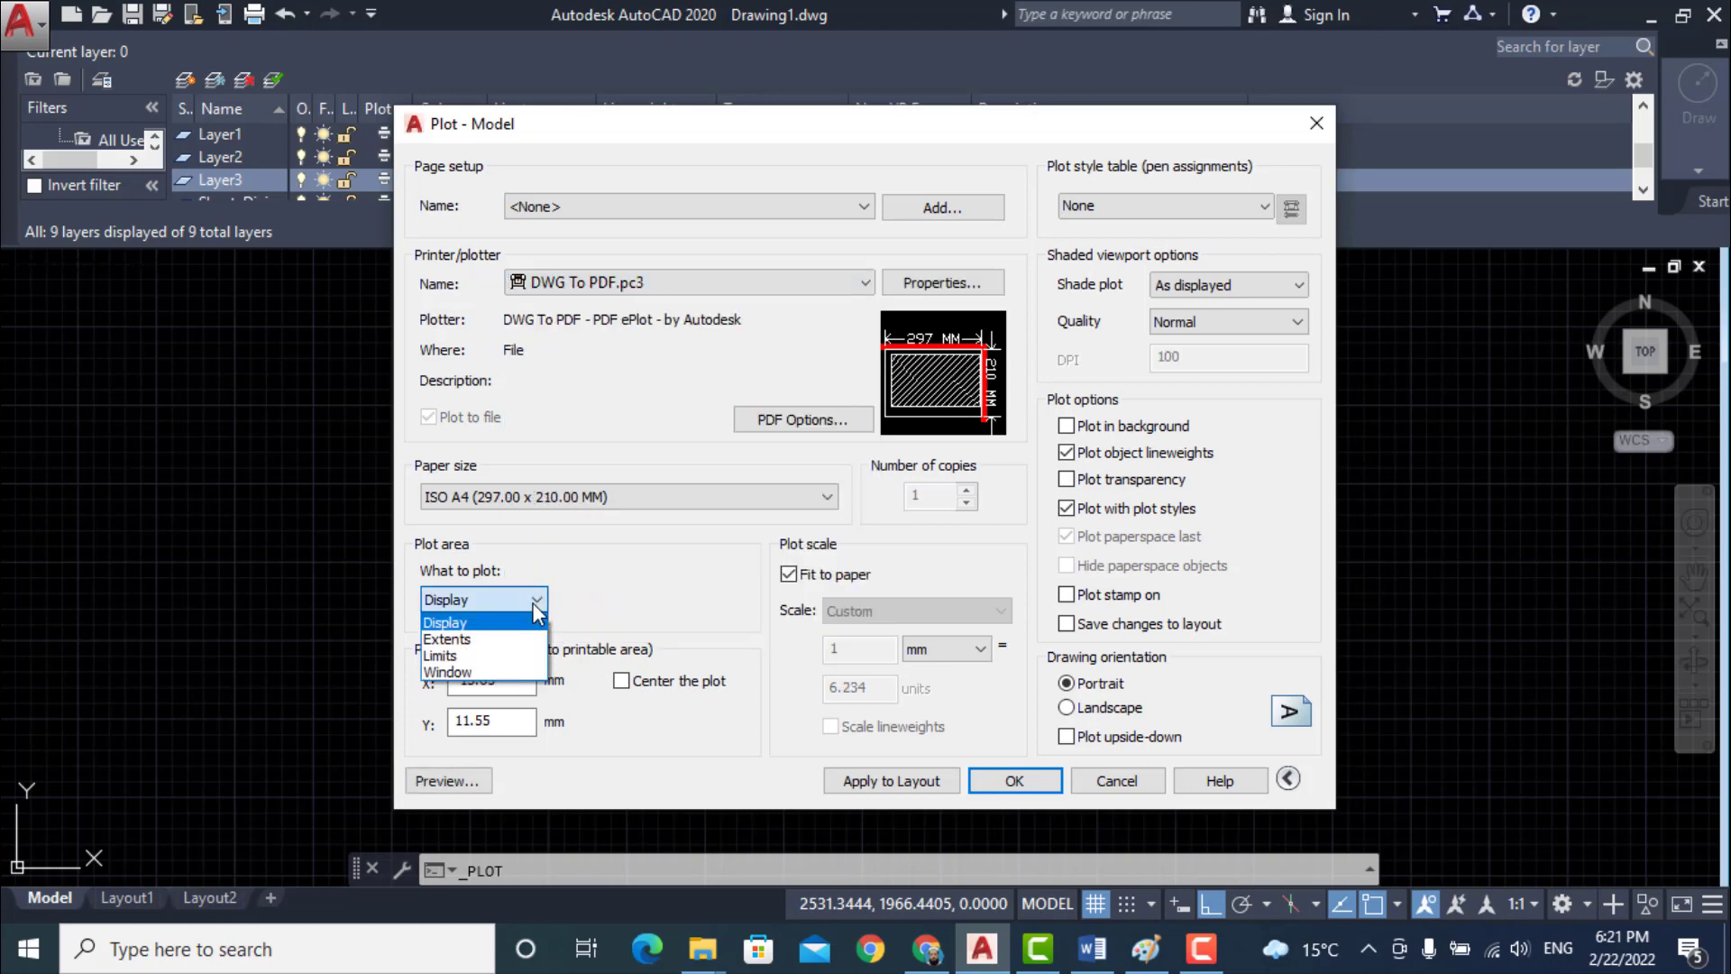
left_click(469, 668)
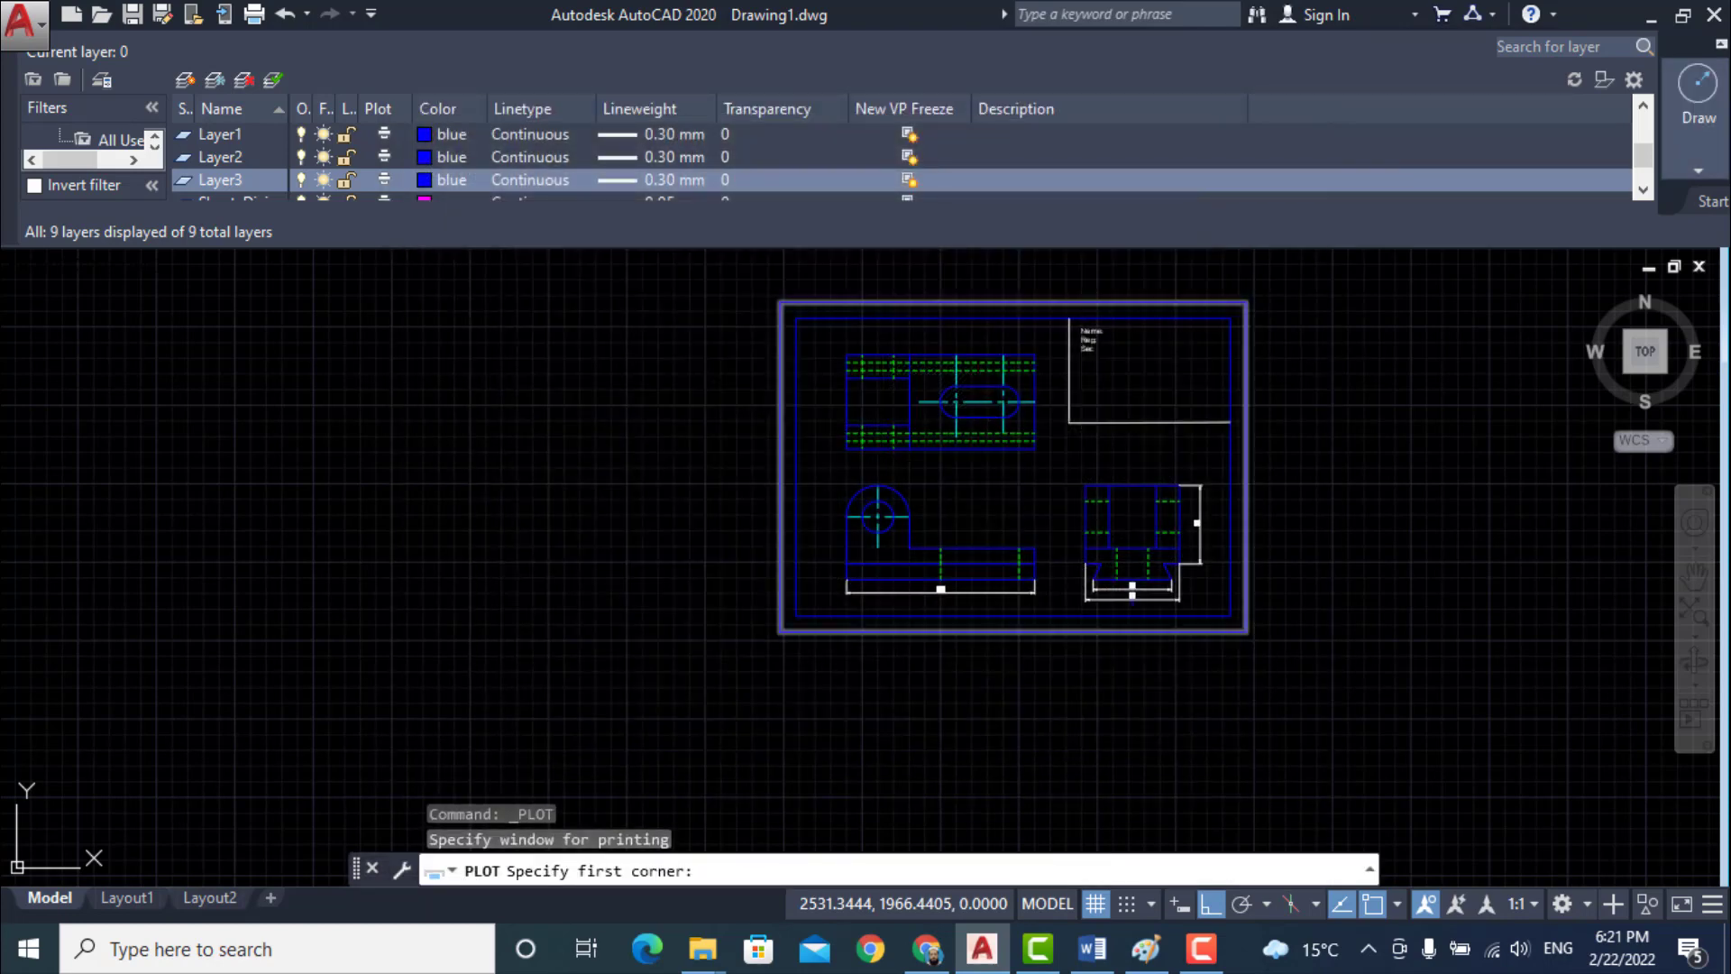
left_click(781, 301)
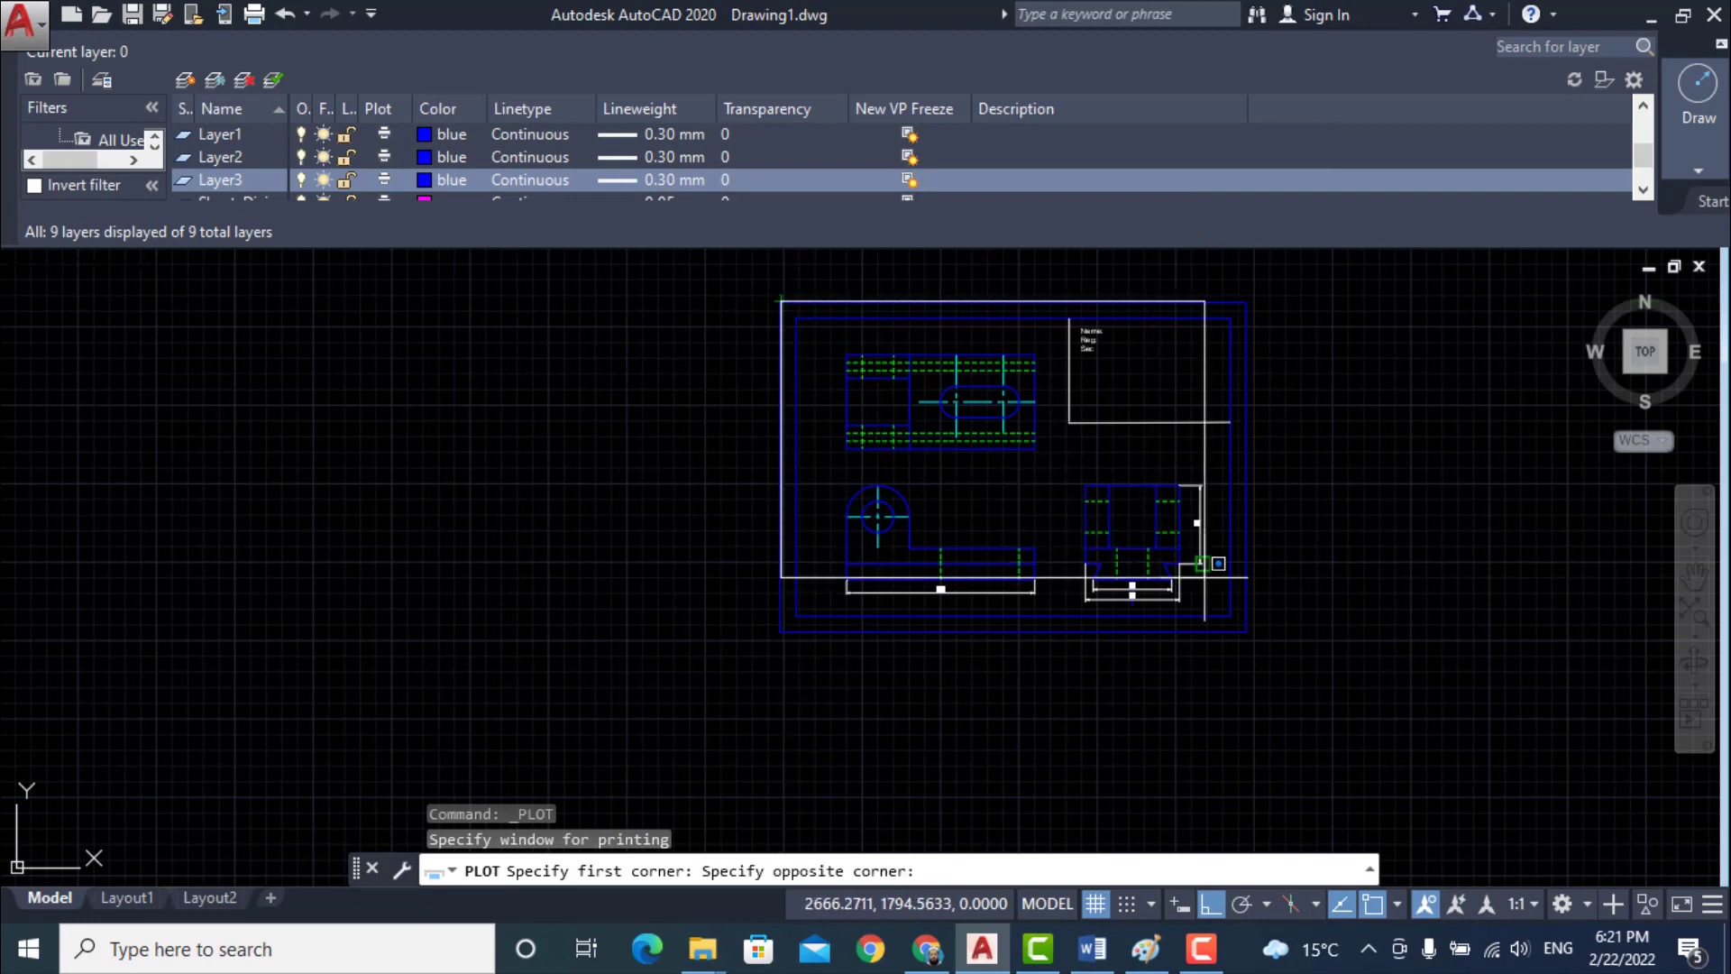
left_click(1241, 638)
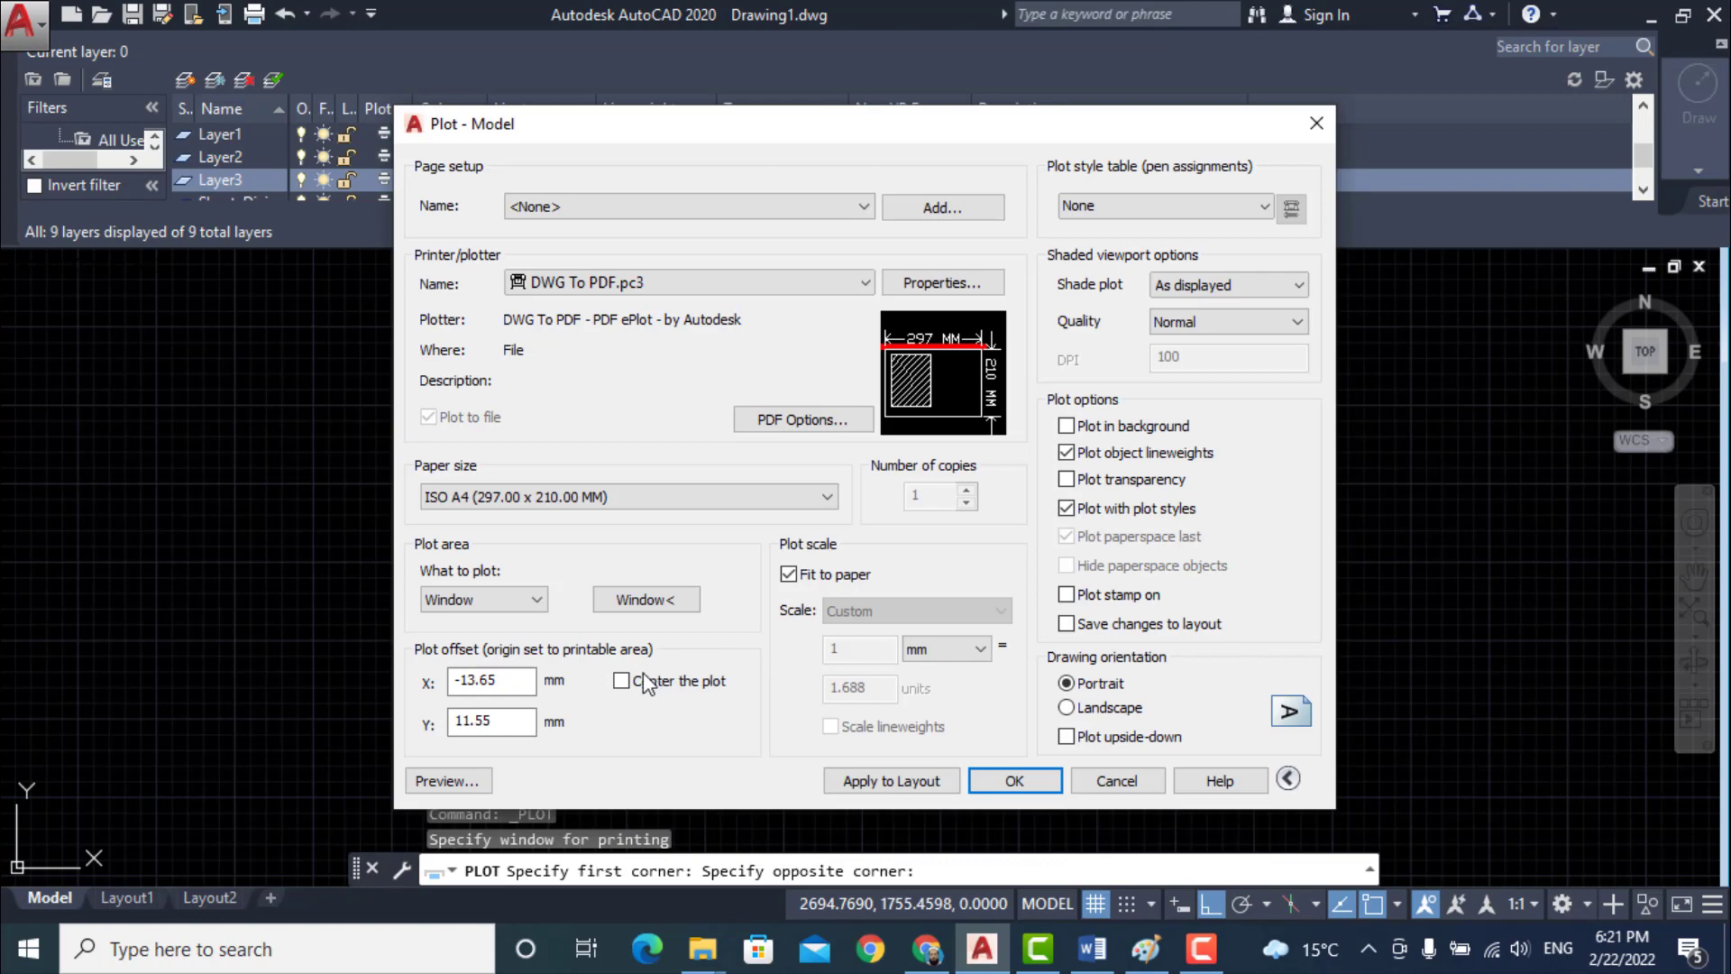
- Center the plot on the paper and save it in Documents as a PDF named A4
left_click(621, 681)
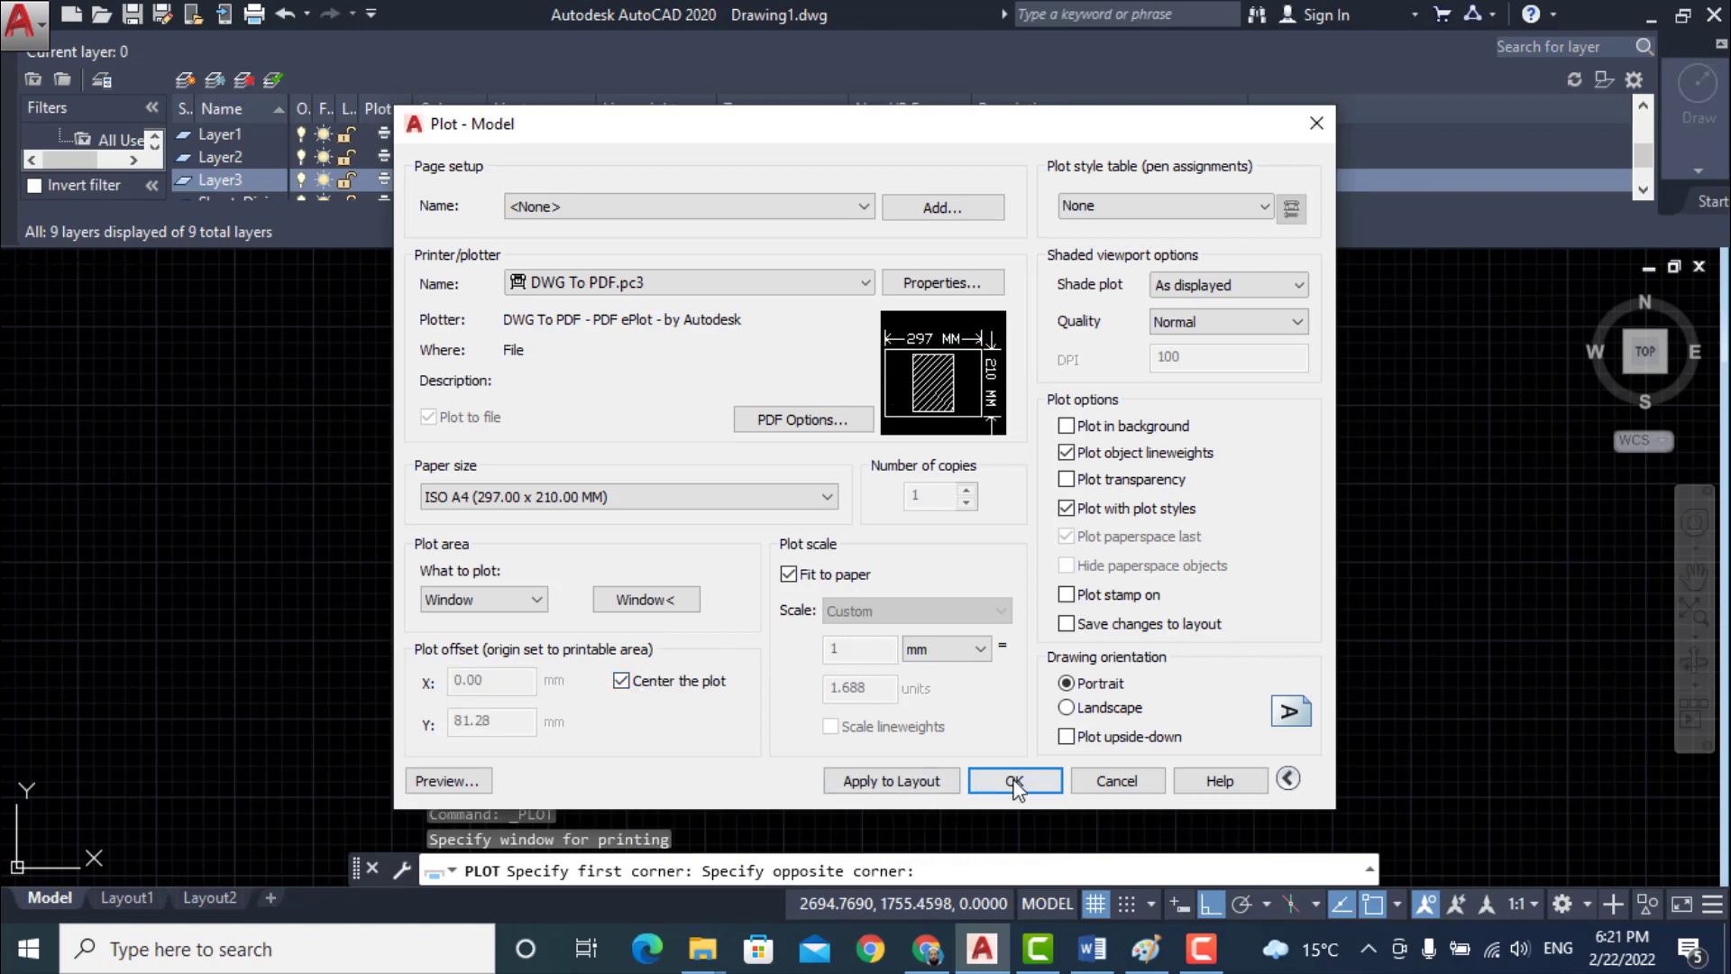
left_click(1015, 781)
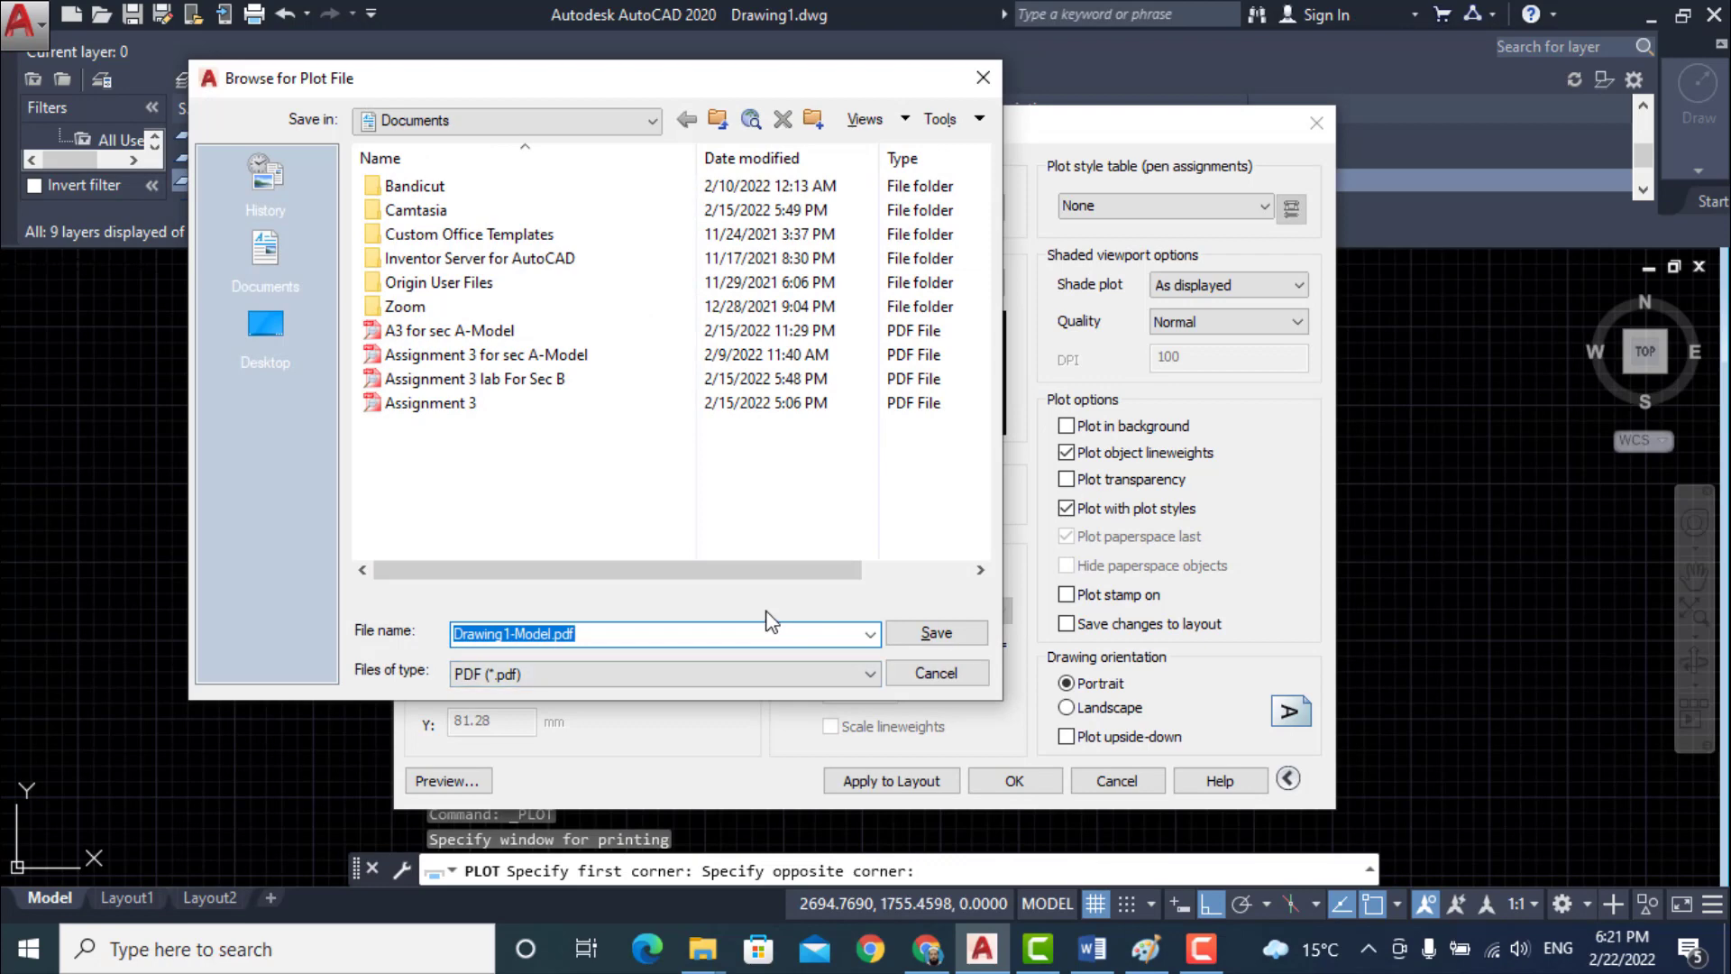
type("A4")
key("Return")
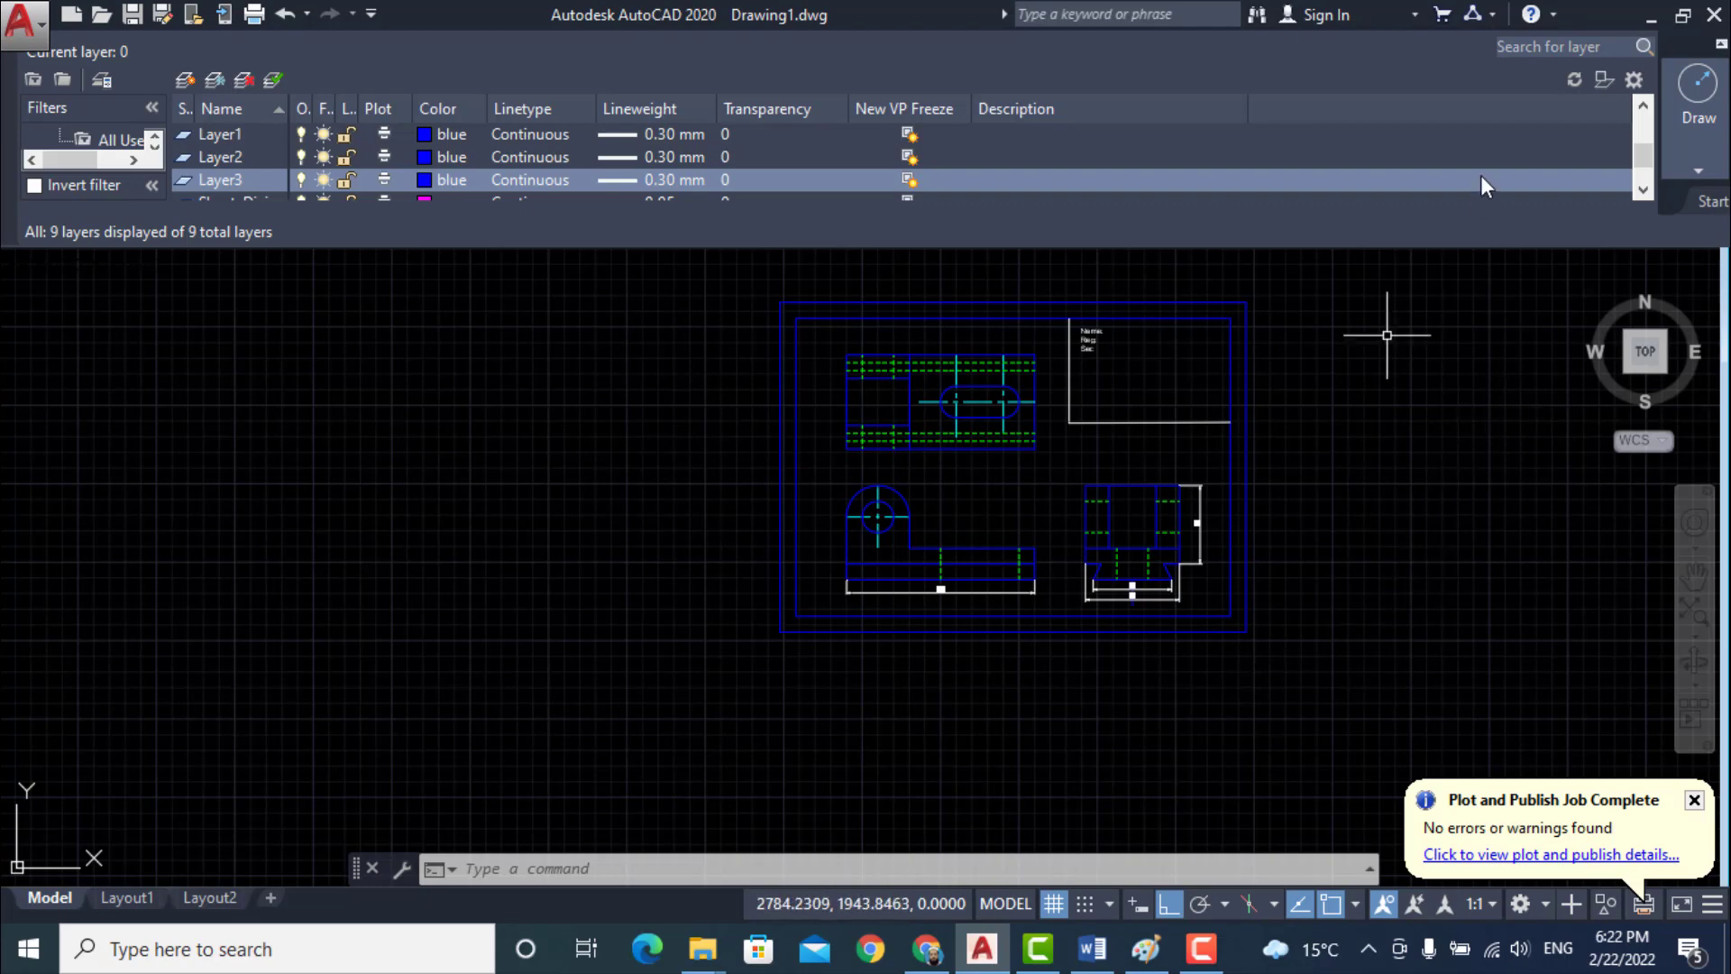
- Minimize AutoCAD and Word and review the plotted sheet in Free PDF Reader
left_click(1647, 11)
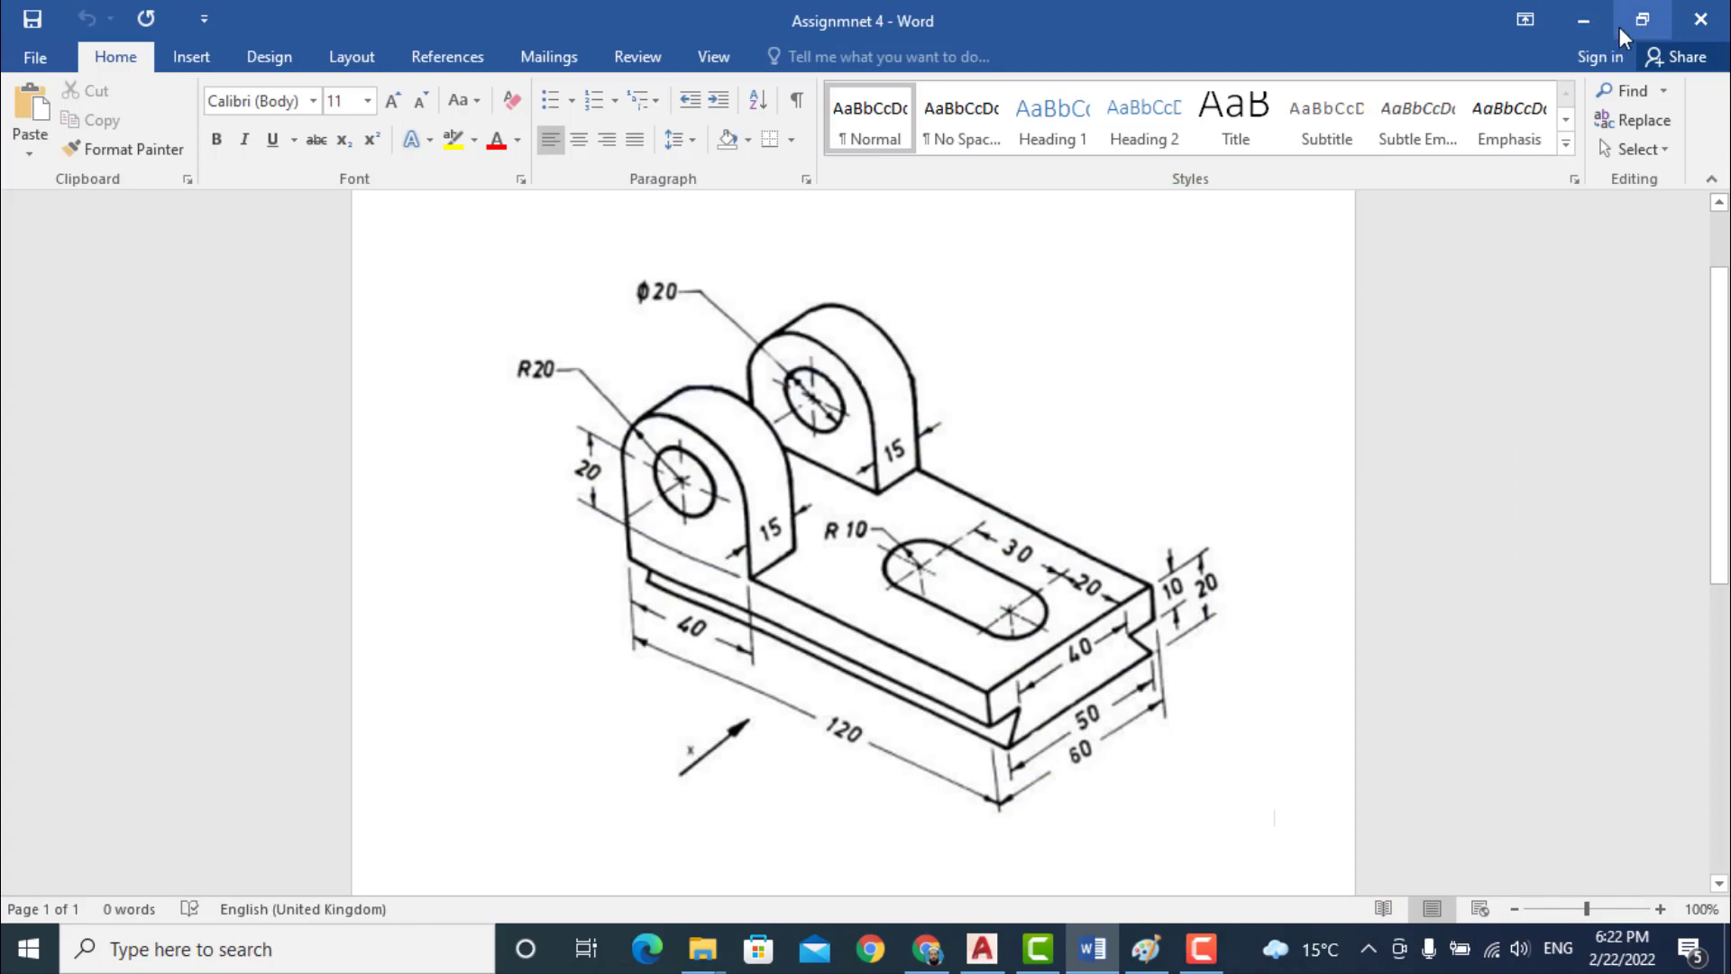
left_click(1585, 16)
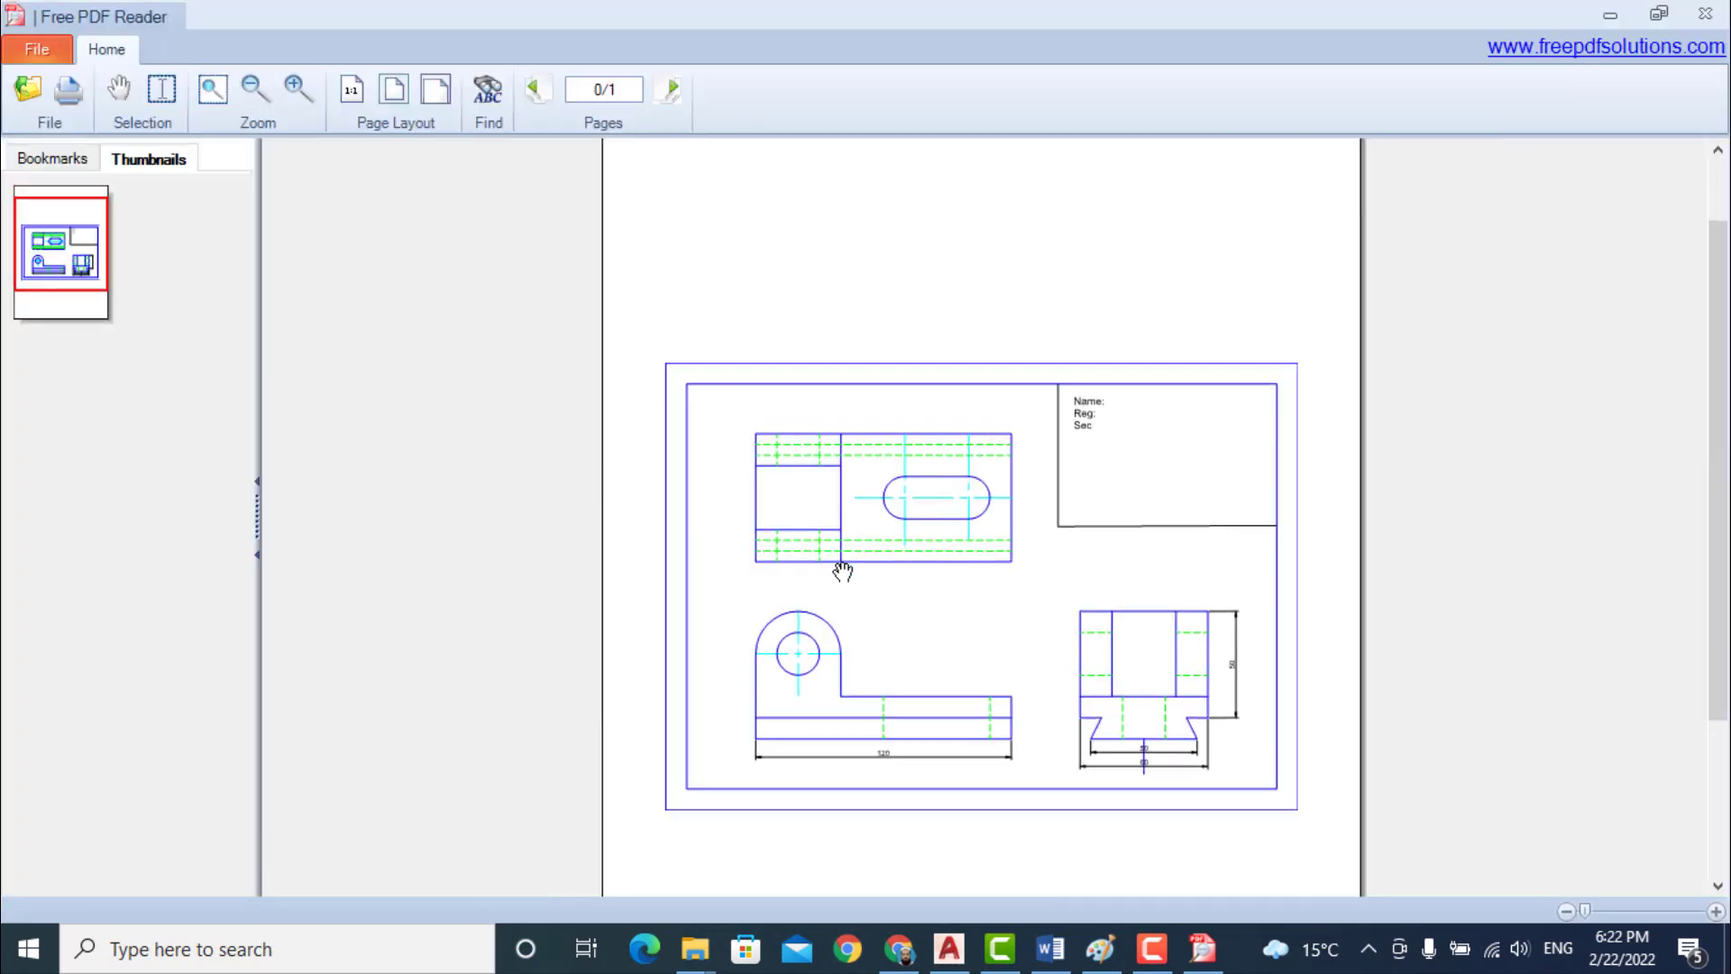
scroll(845, 572, "up", 1)
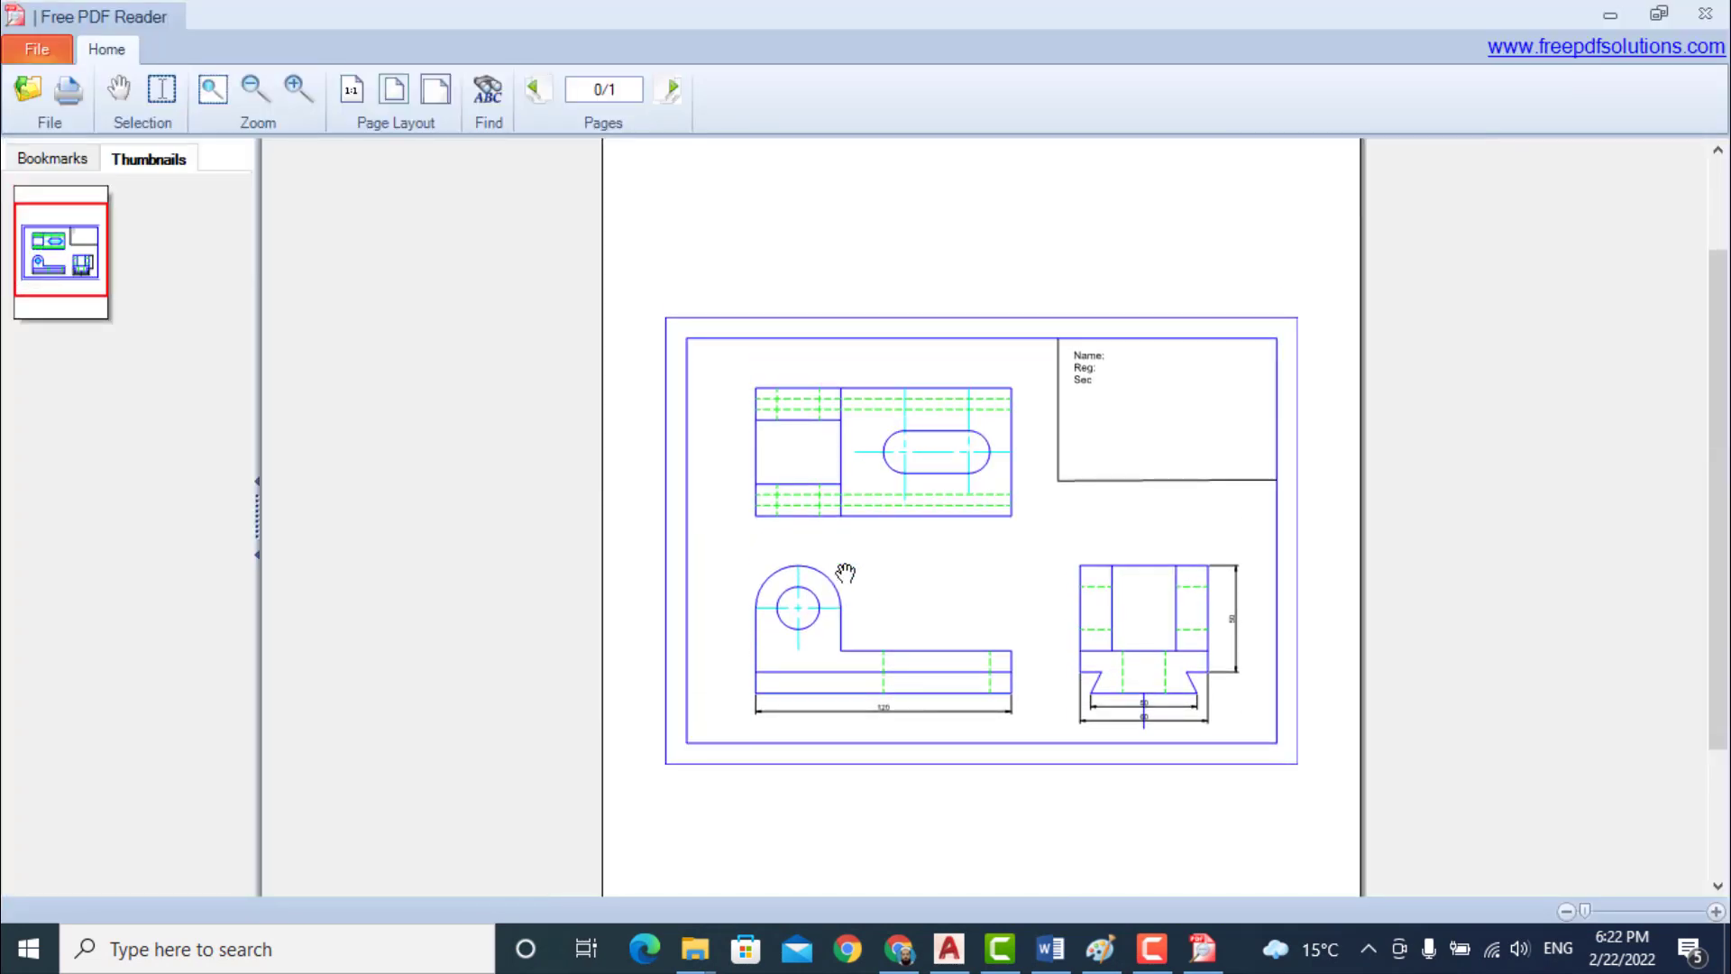
scroll(845, 571, "up", 1)
scroll(844, 572, "down", 2)
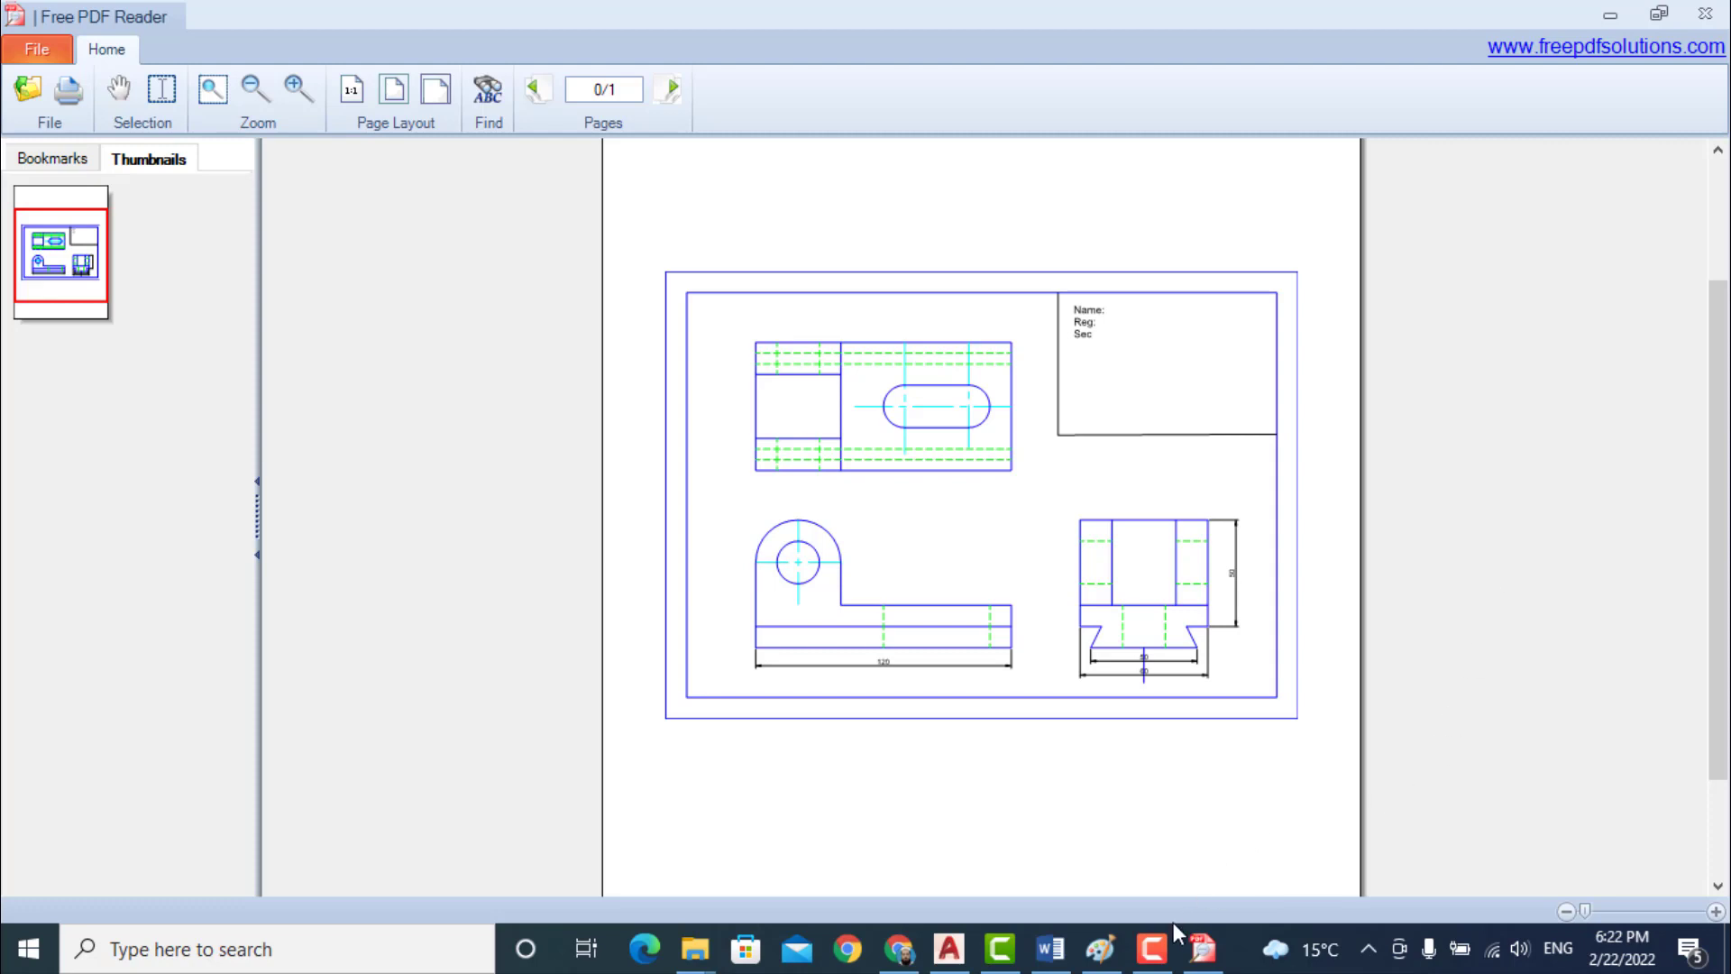
left_click(1152, 948)
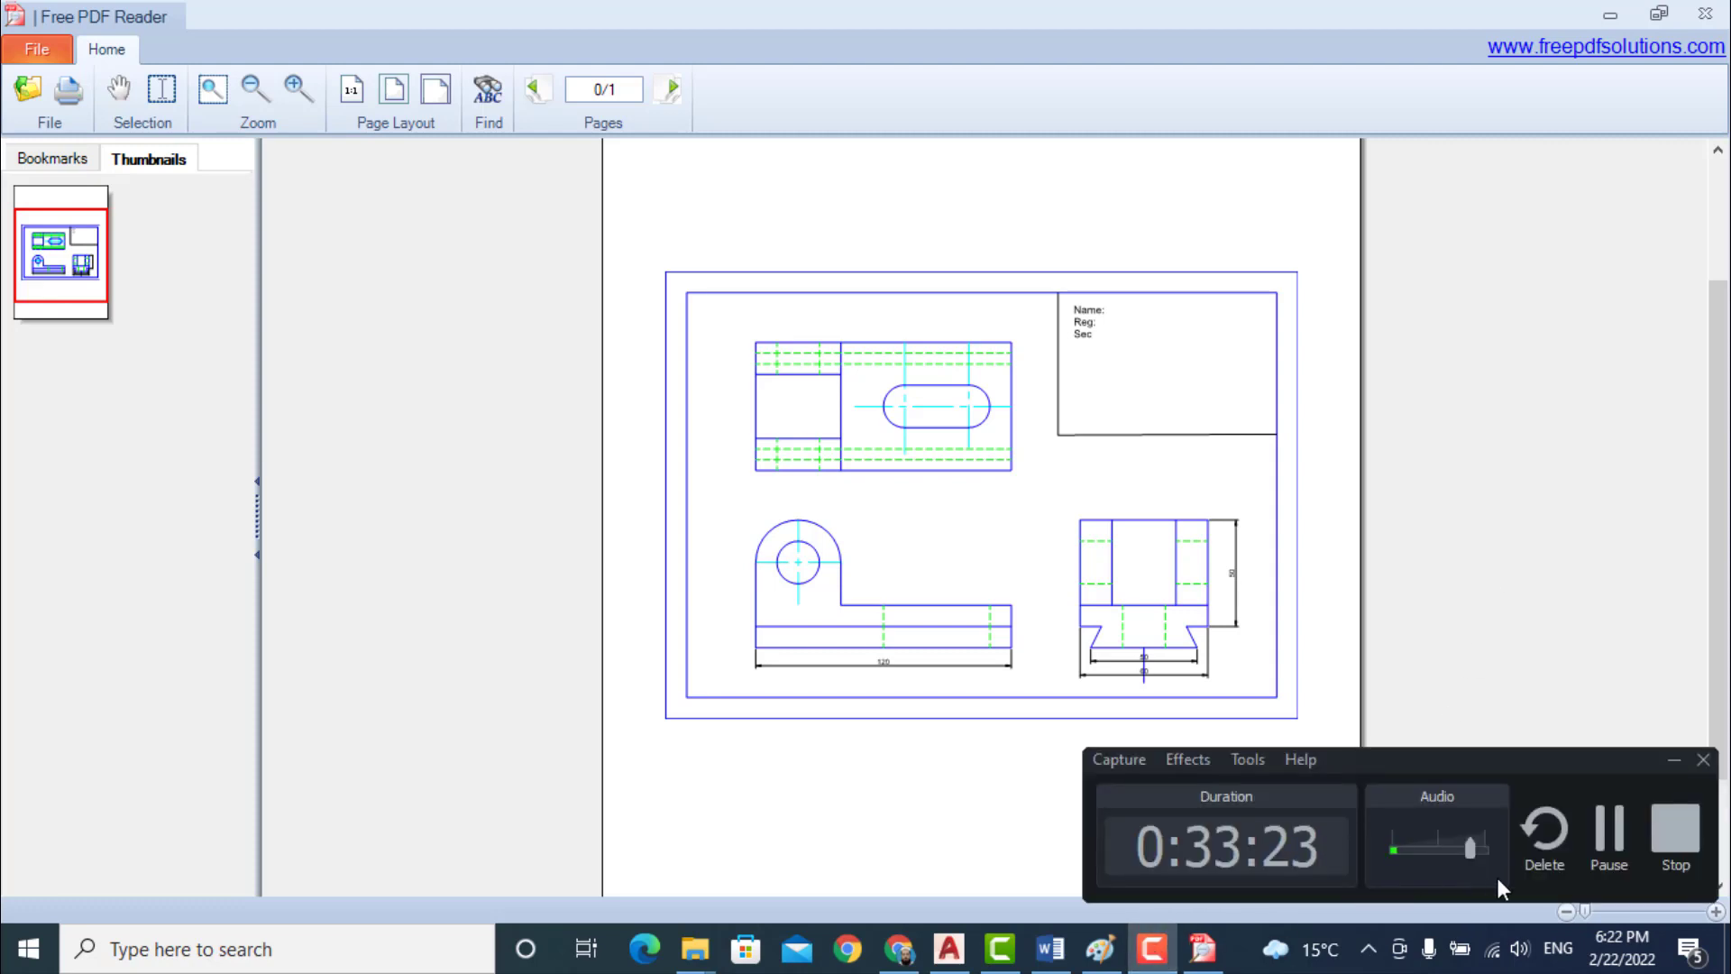
left_click(1609, 834)
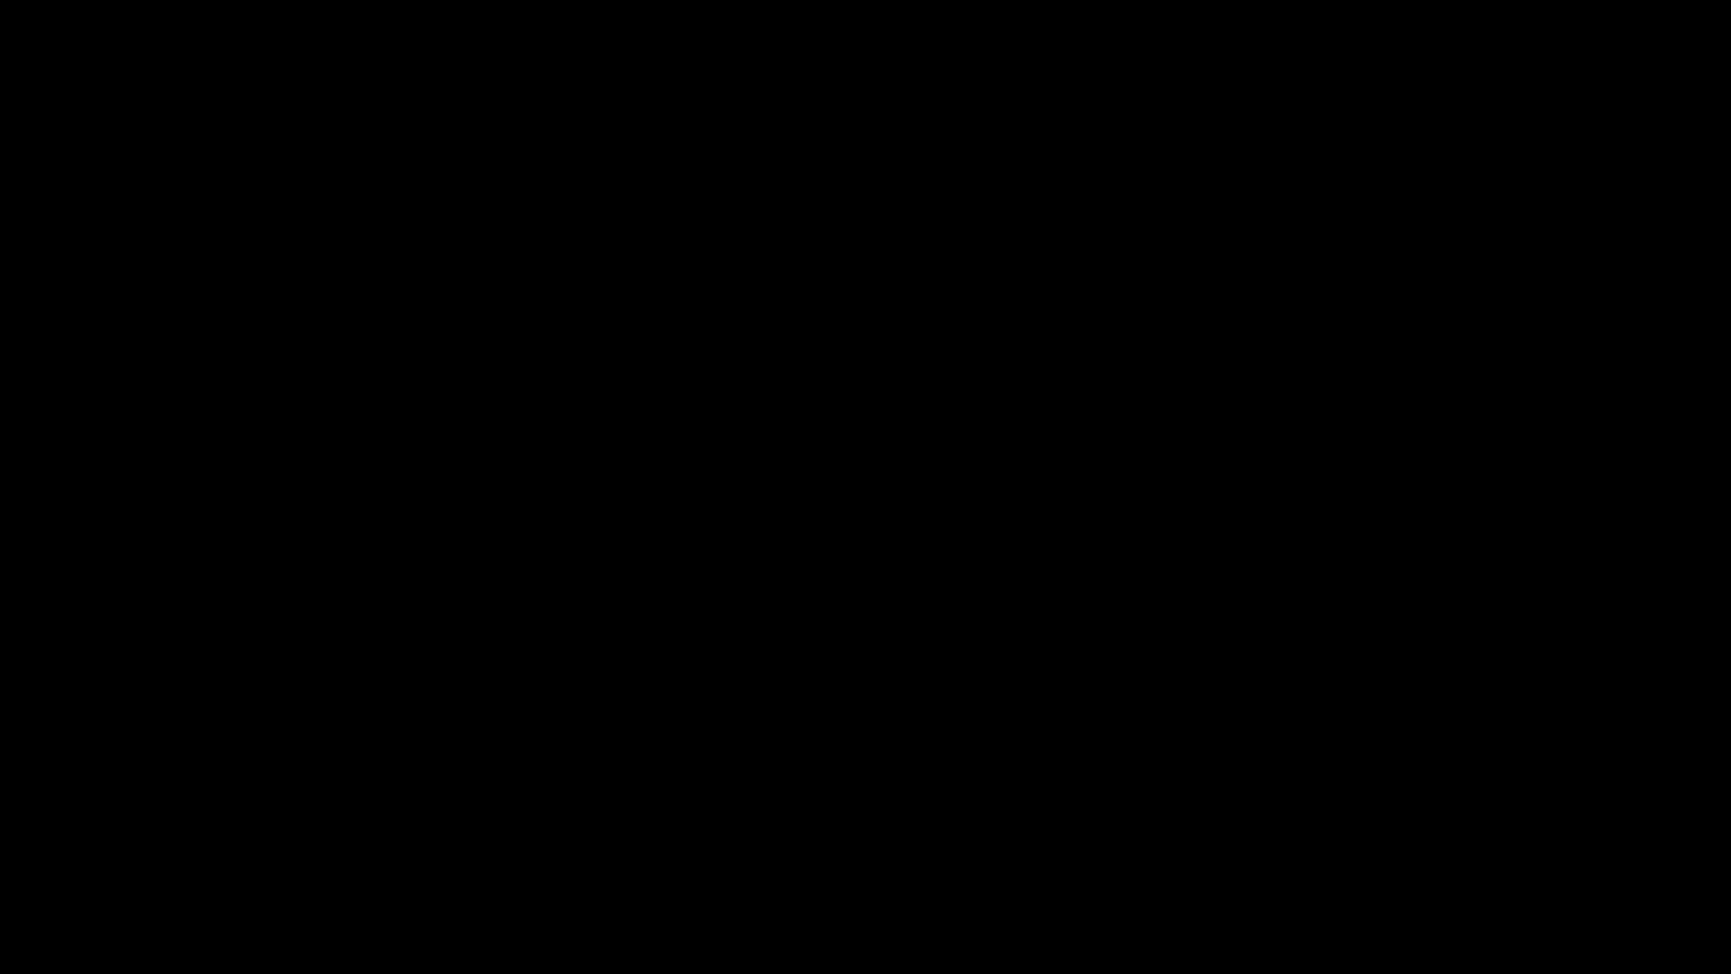